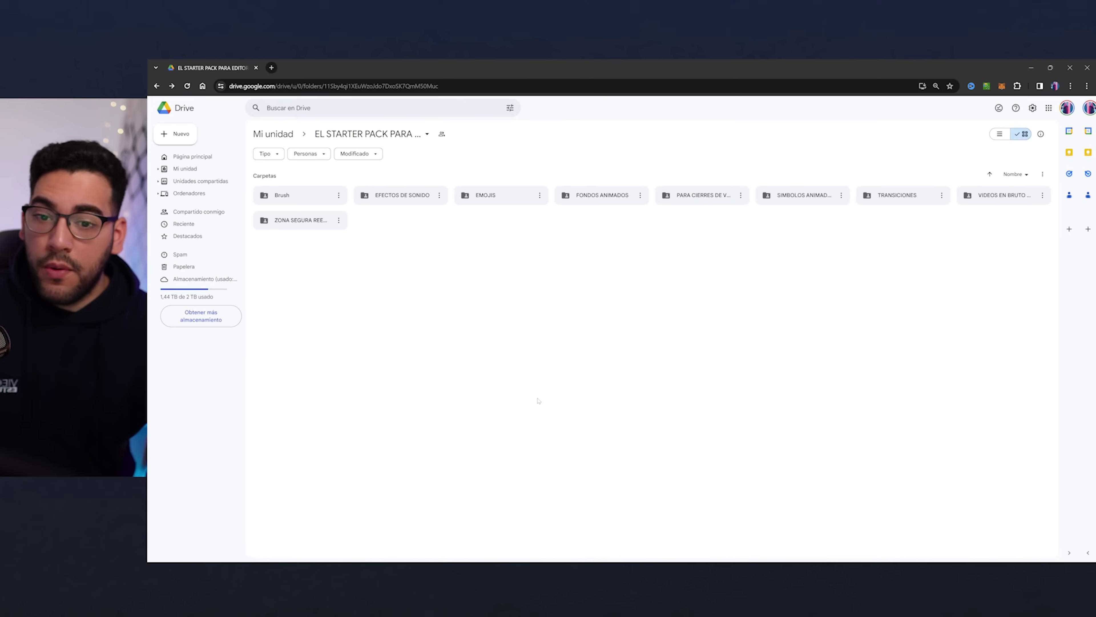
- Preview the BRUSH 1.mov clip from the Brush folder full screen
double_click(302, 193)
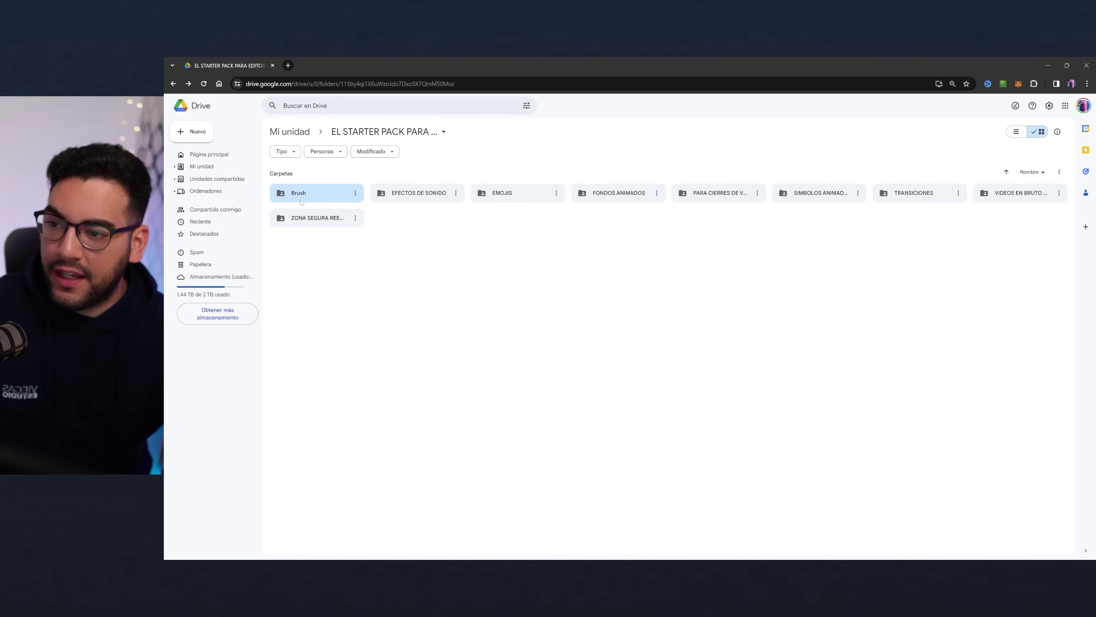
double_click(313, 239)
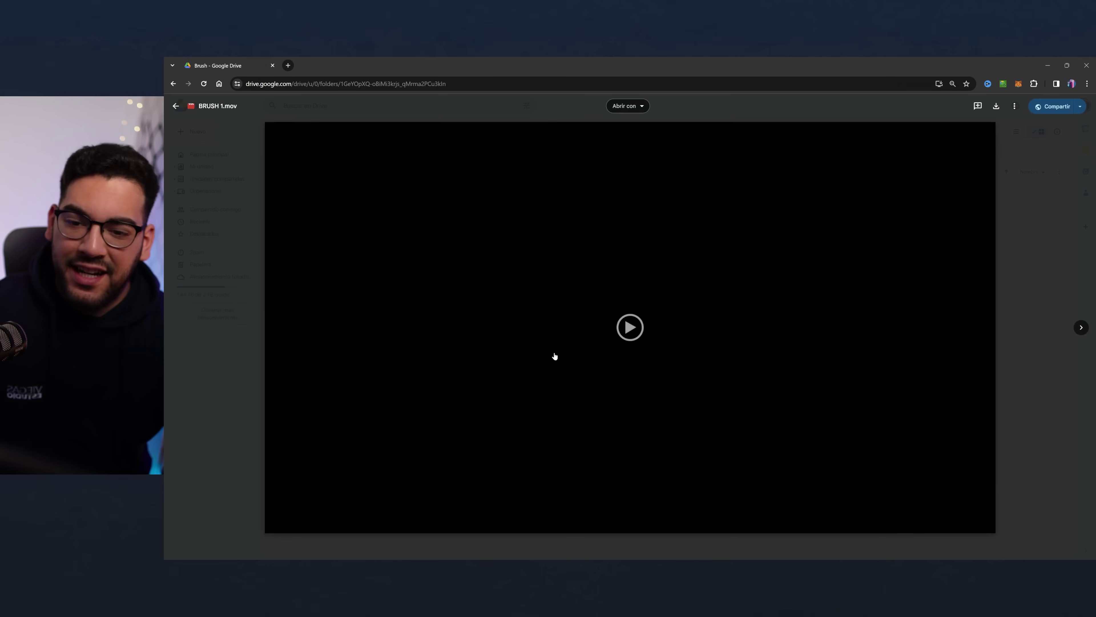
click(629, 330)
double_click(627, 341)
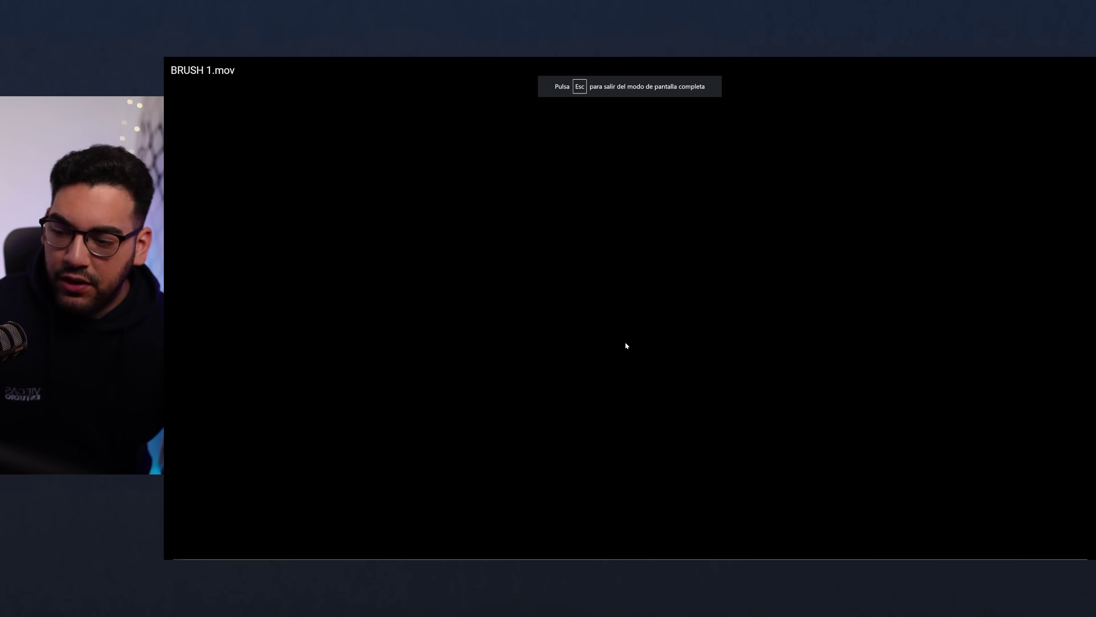
click(1079, 549)
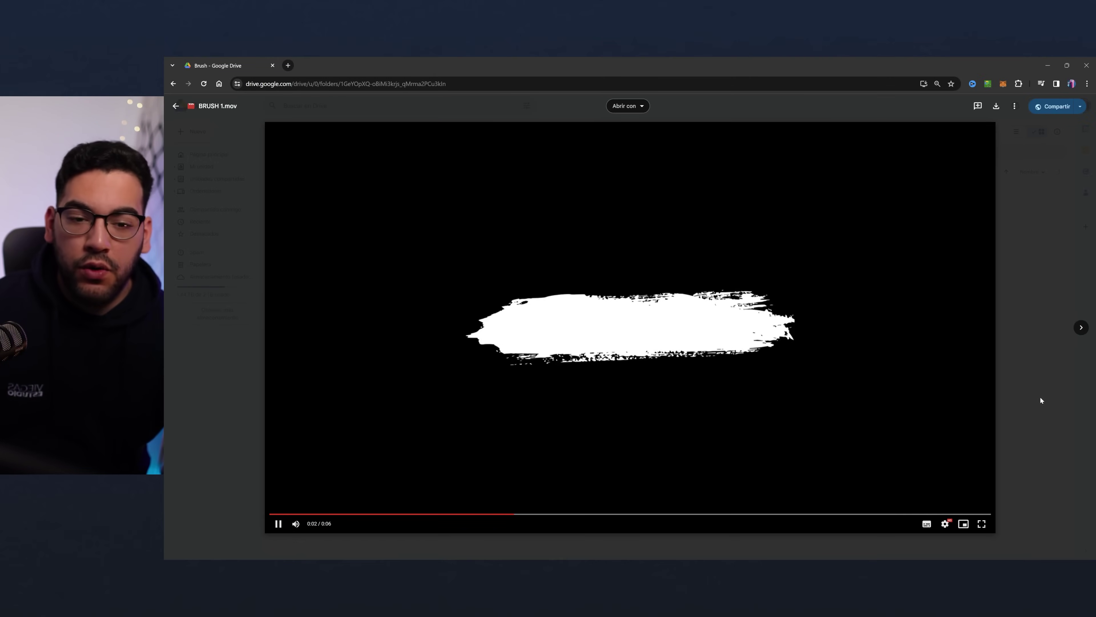
key(Escape)
- Browse EFECTOS DE SONIDO and the EMOJIS subfolders Banderas, Simbolos and SMILES
key(alt+Left)
double_click(425, 200)
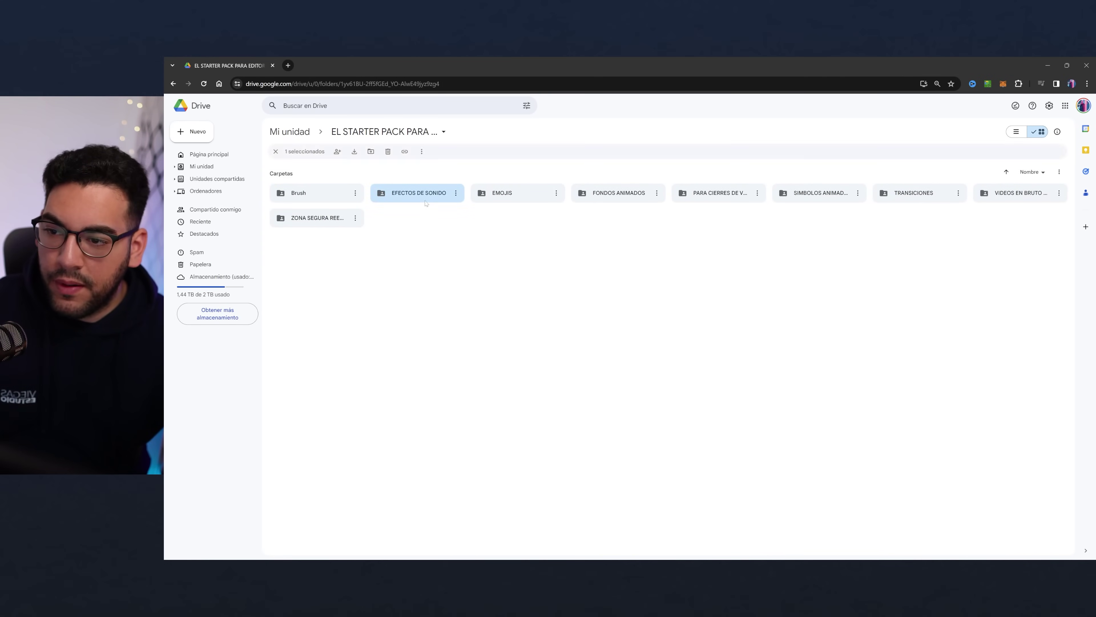
key(alt+Left)
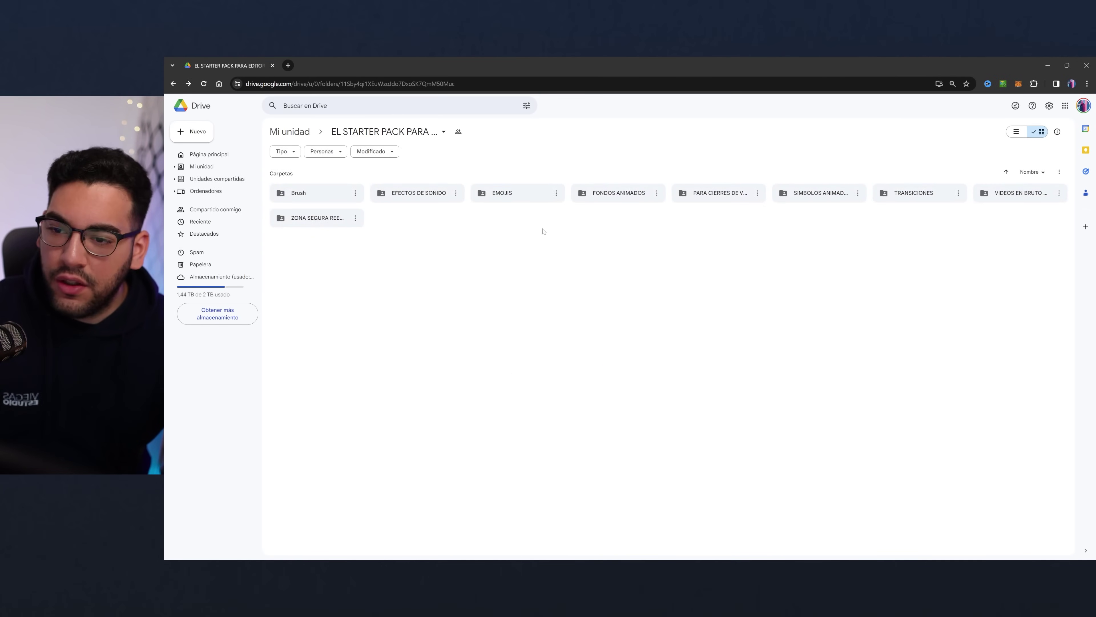
double_click(518, 192)
double_click(350, 193)
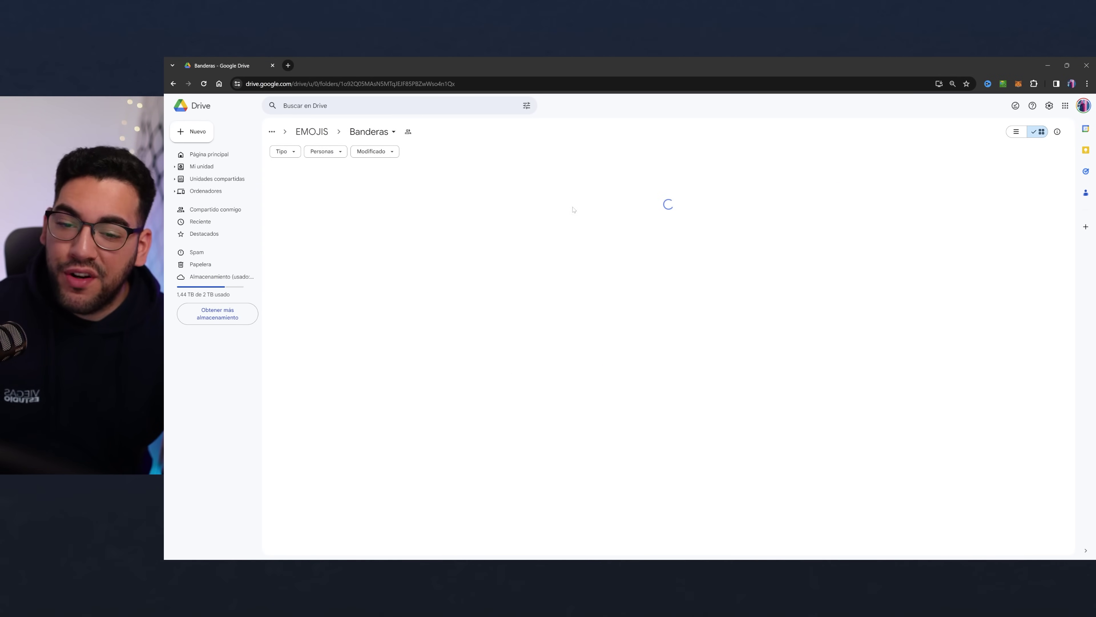
scroll(535, 287, down, 7)
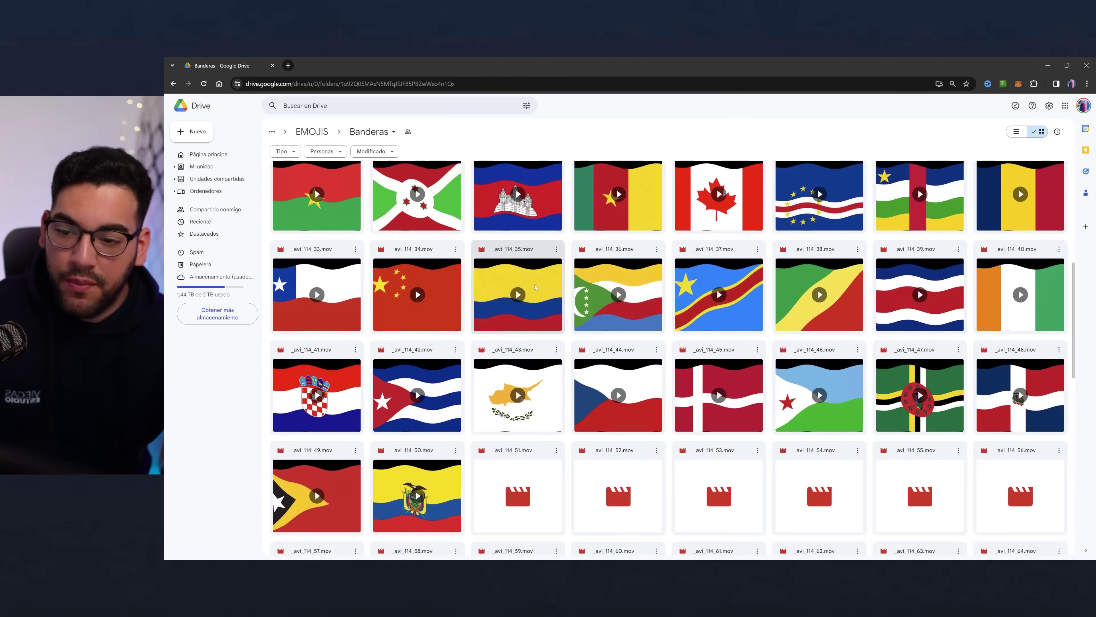
key(alt+Left)
double_click(405, 191)
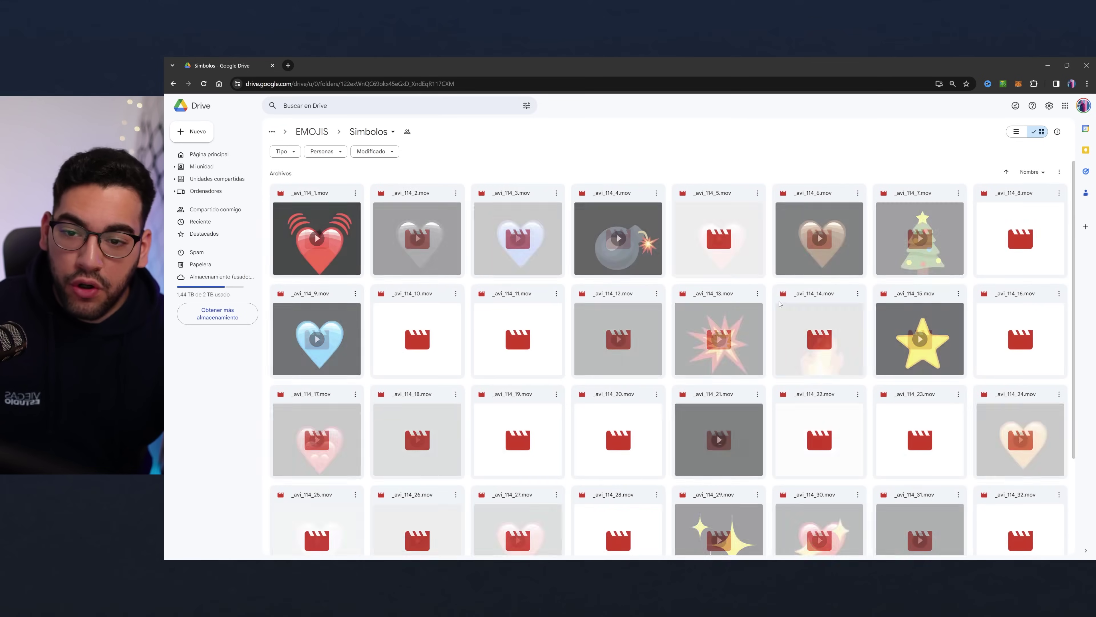
scroll(866, 353, down, 3)
key(alt+Left)
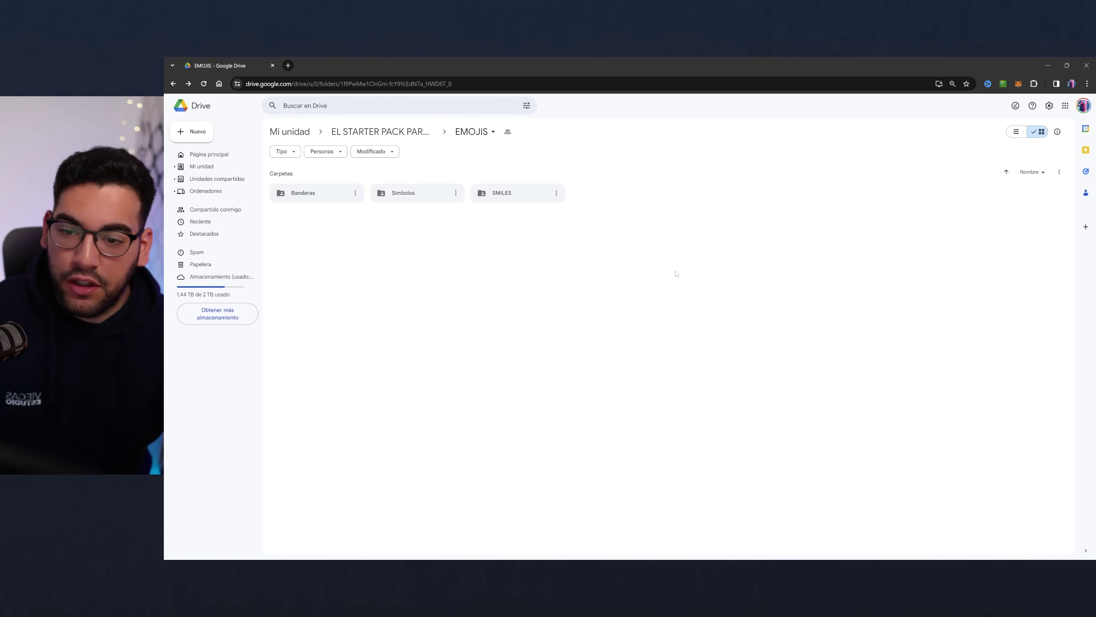
double_click(505, 188)
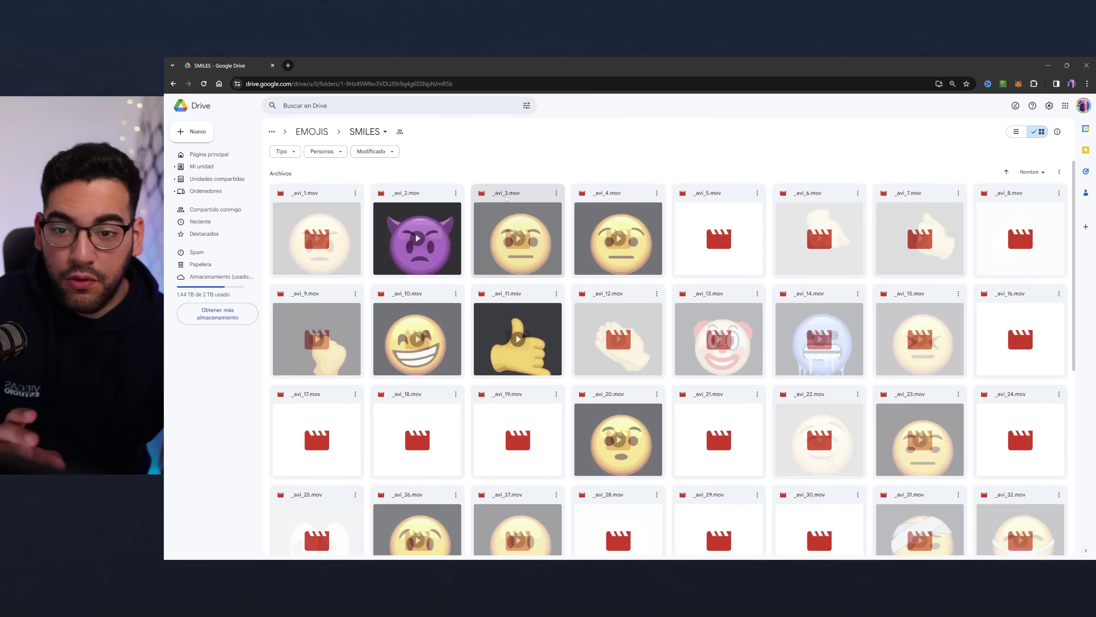
key(alt+Left)
key(alt+Left)
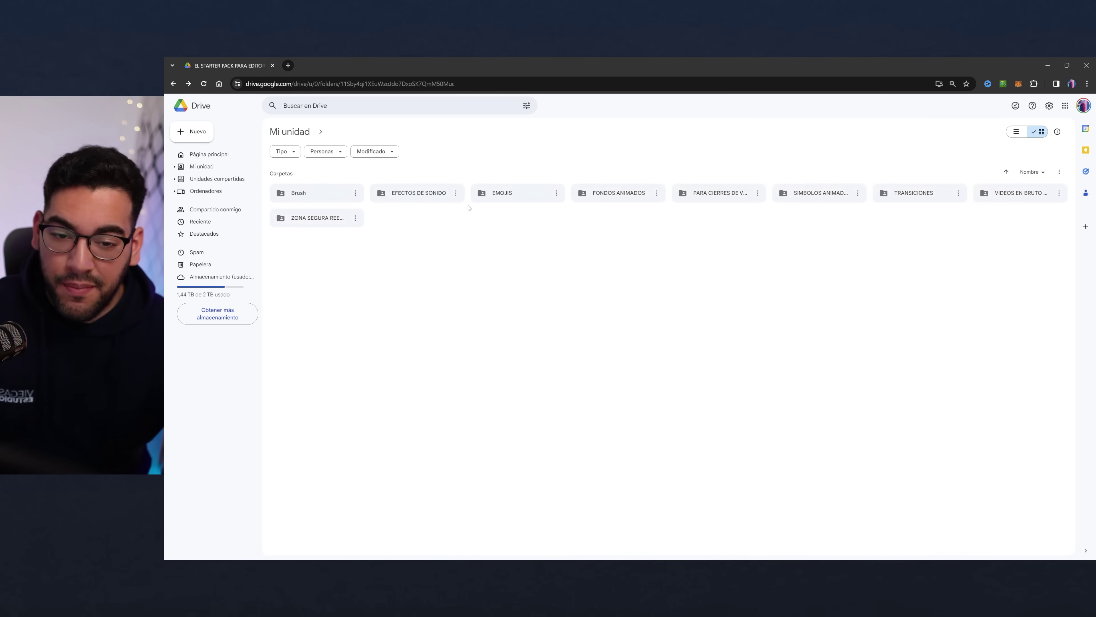
- Look through the VIDEO 1 and VIDEO 2 raw footage folders
double_click(982, 199)
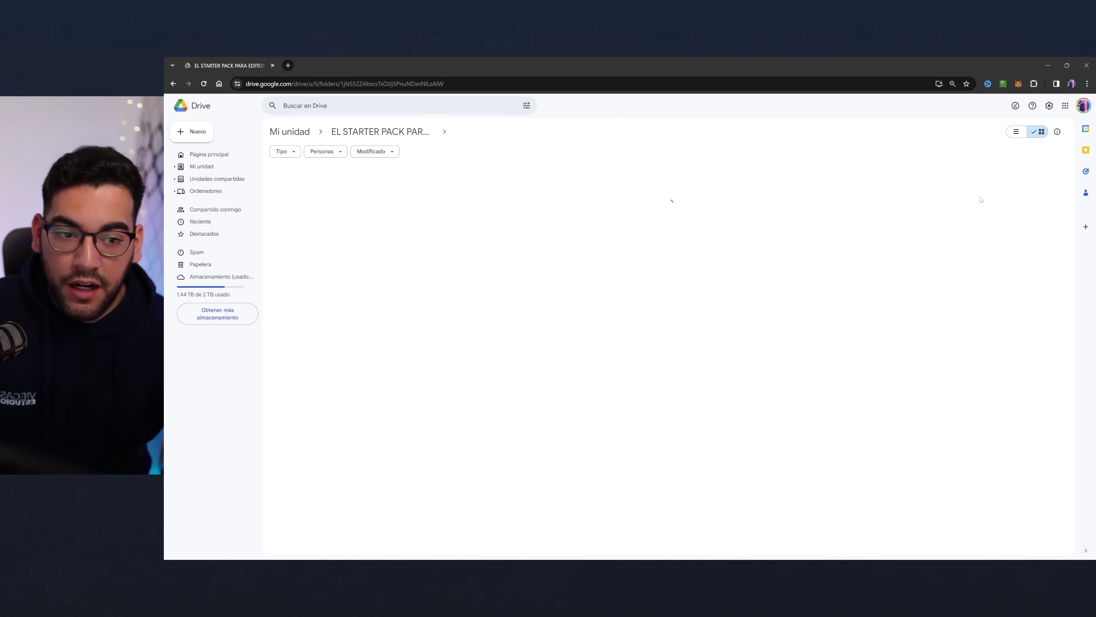
key(Right)
key(Left)
key(Return)
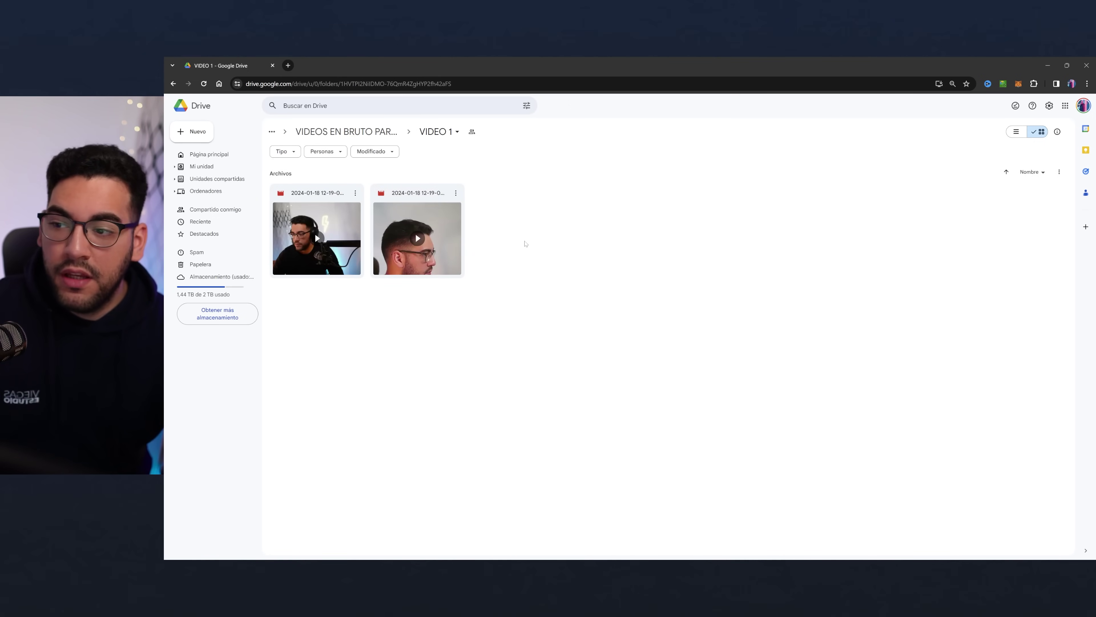
key(alt+Left)
key(Right)
key(Return)
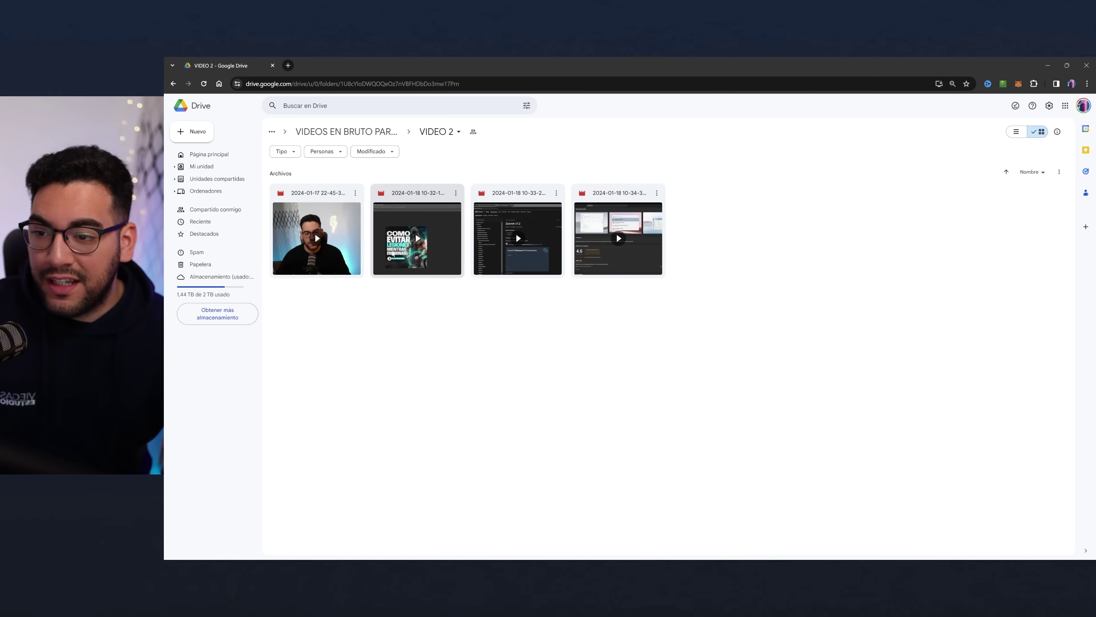
key(alt+Left)
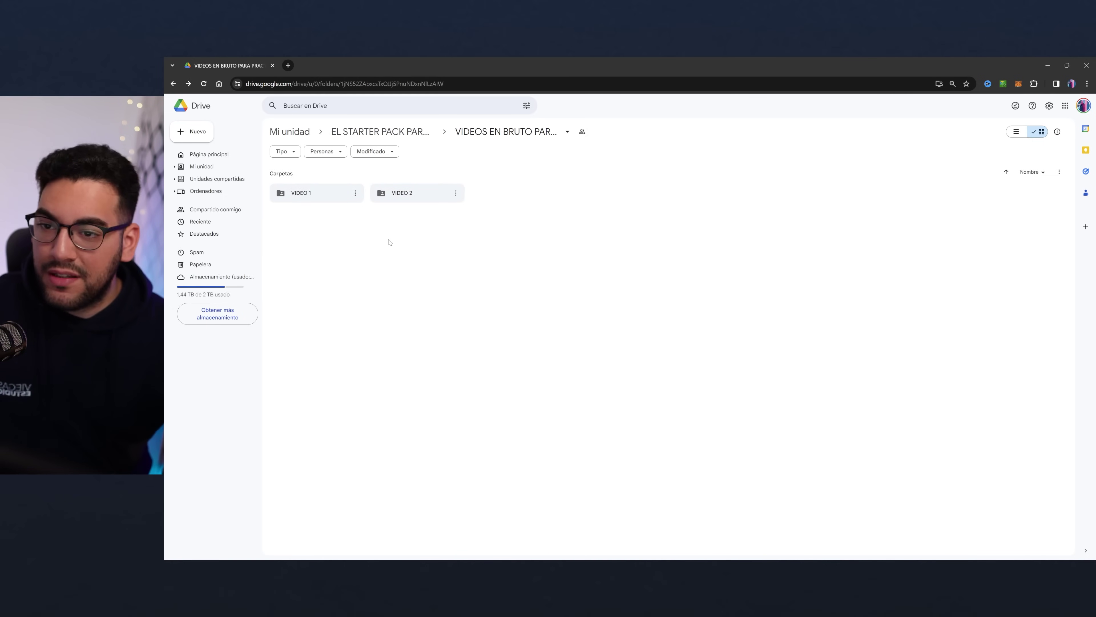
key(alt+Left)
- In TRANSICIONES > DINERO, play the TRANSICION EXPLOSION DINERO clip
double_click(939, 196)
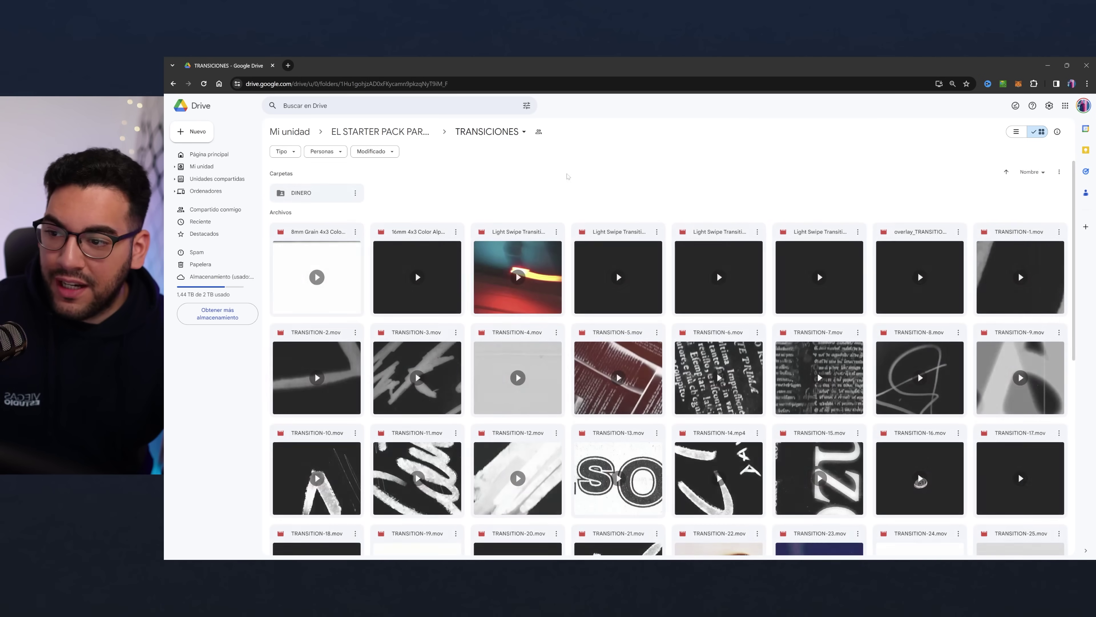
scroll(415, 271, down, 6)
scroll(438, 253, down, 2)
scroll(438, 253, down, 4)
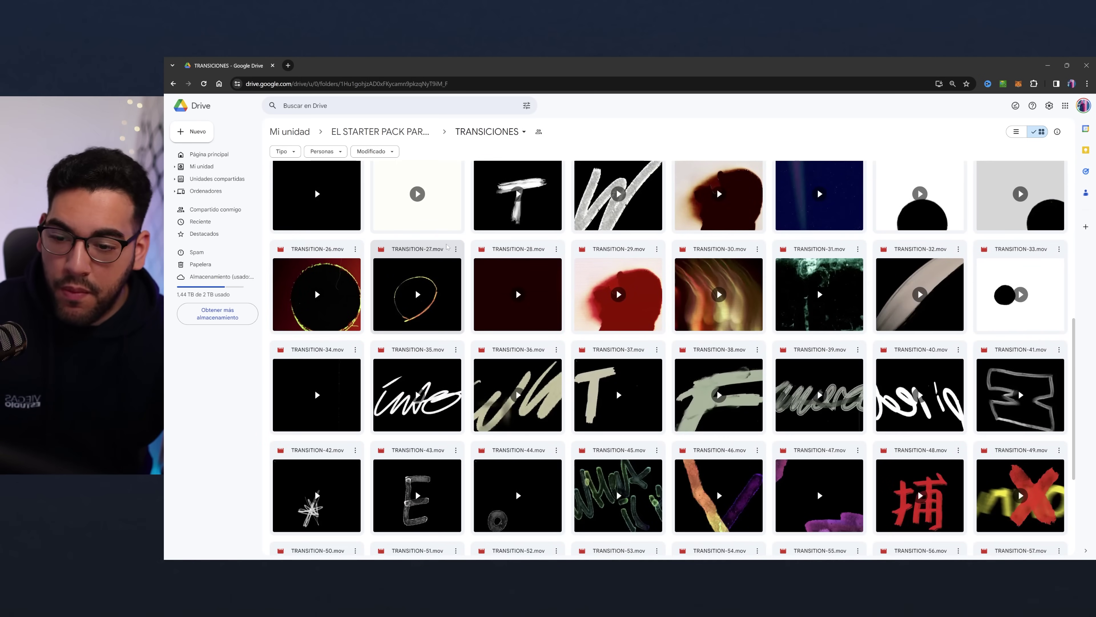
scroll(381, 237, up, 12)
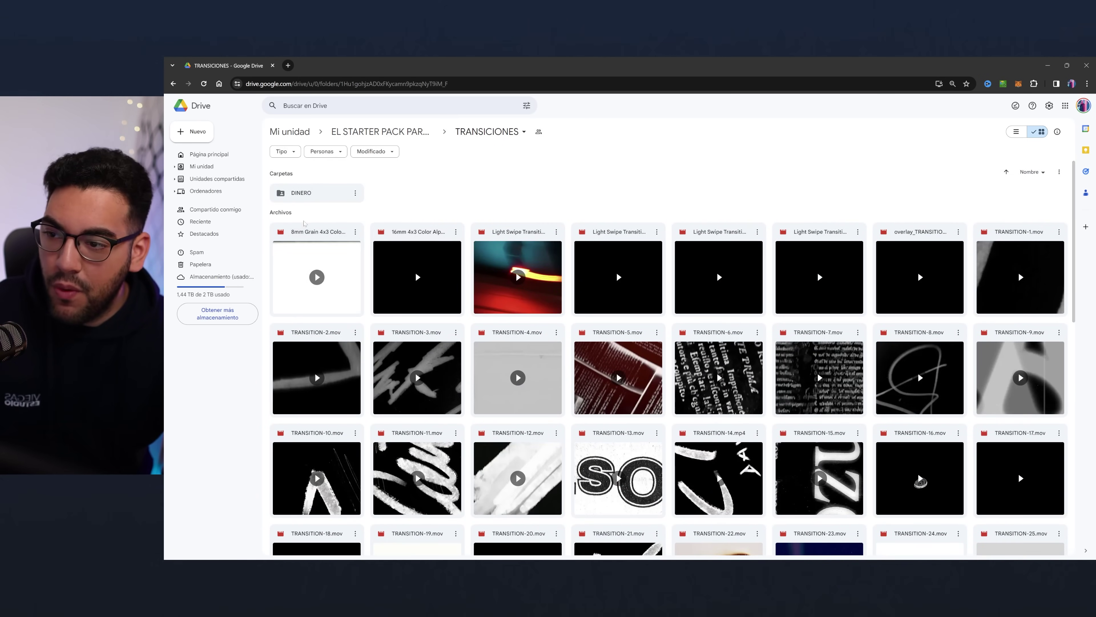
double_click(302, 193)
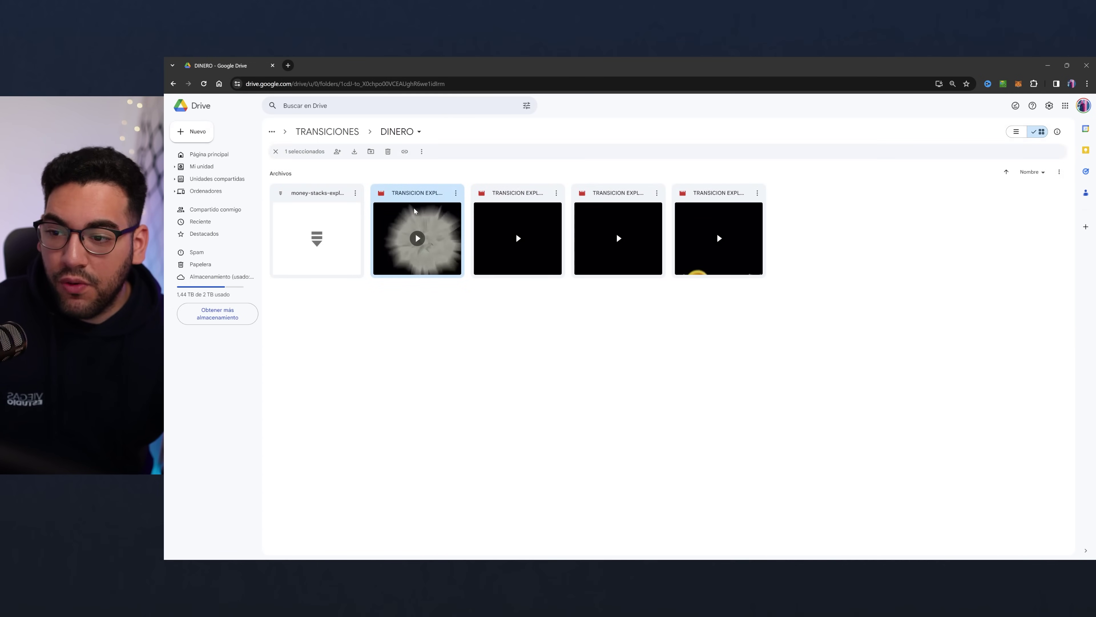
double_click(413, 211)
click(604, 310)
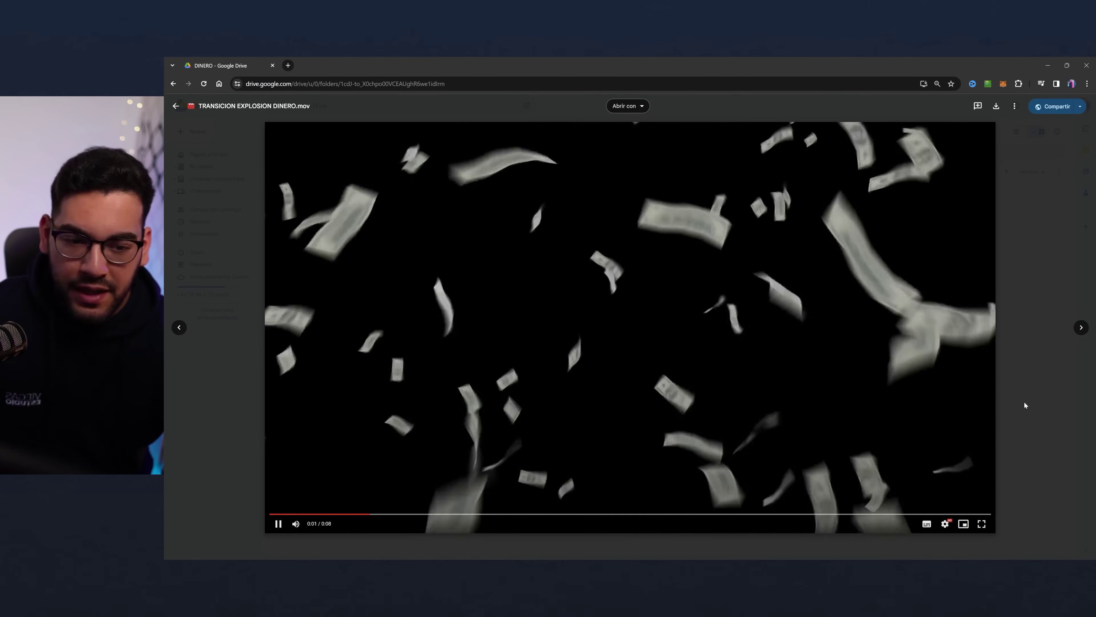
click(1024, 401)
key(alt+Left)
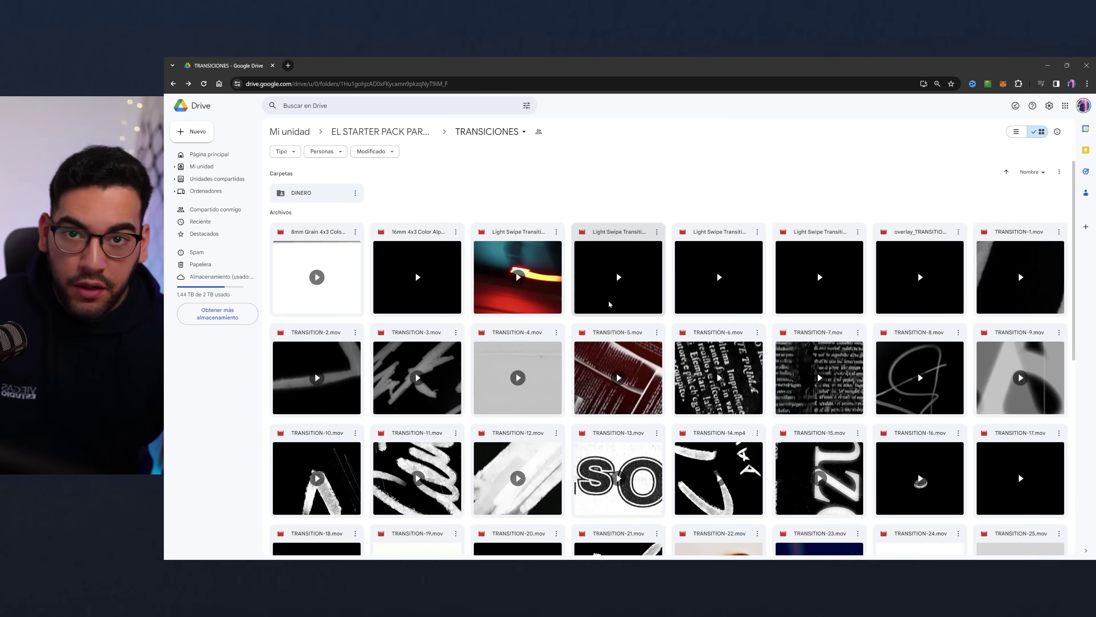
key(alt+Left)
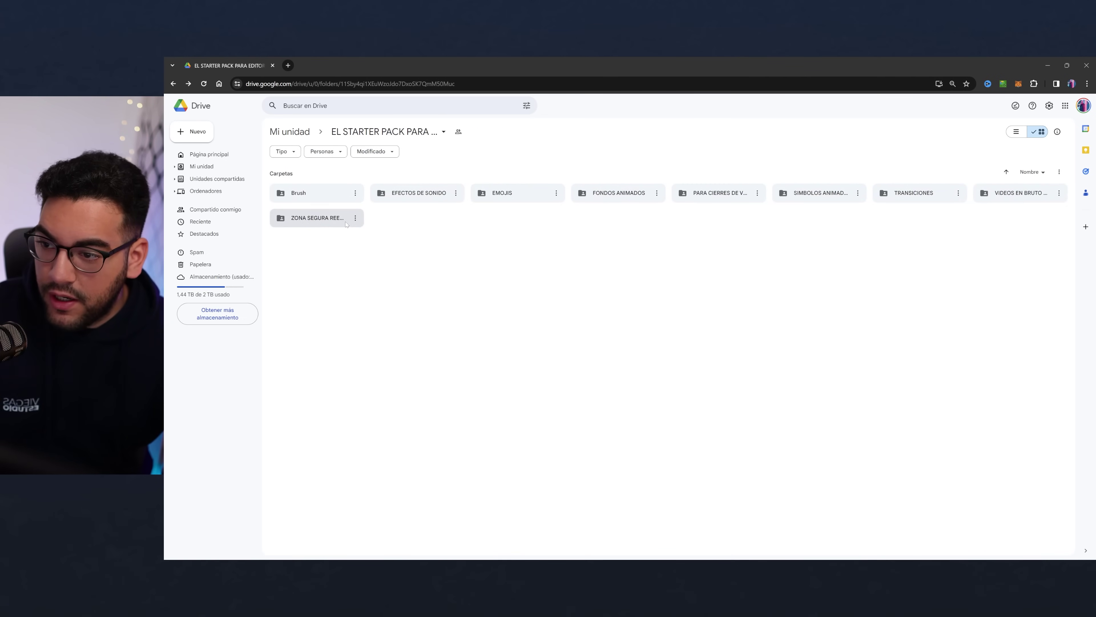
- View the Instagram and TikTok safe-zone template images
double_click(314, 226)
double_click(351, 233)
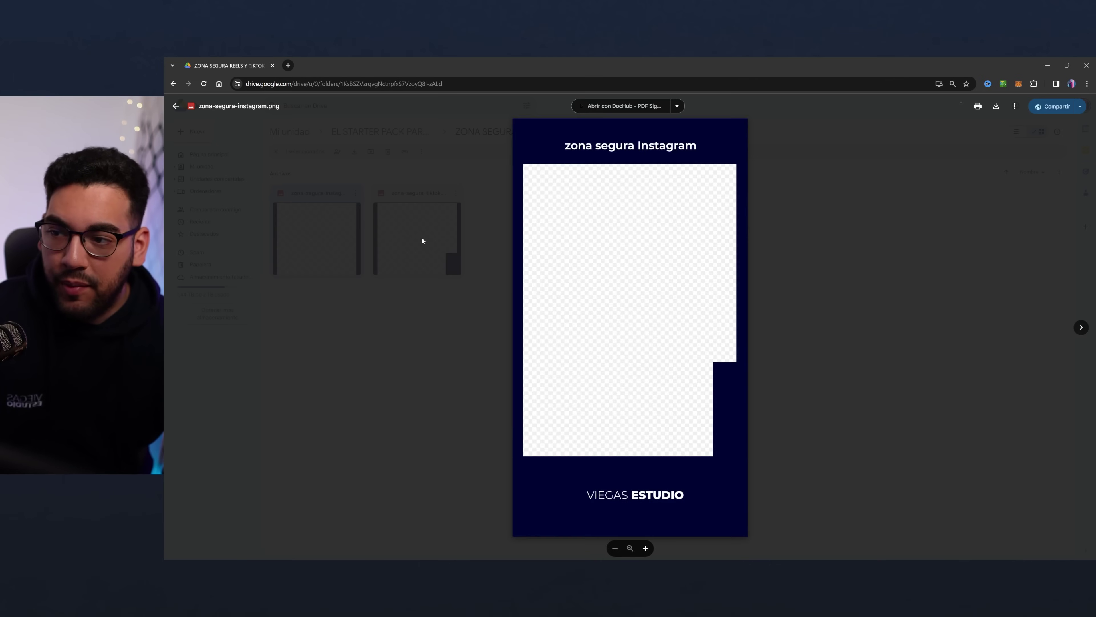
click(1080, 329)
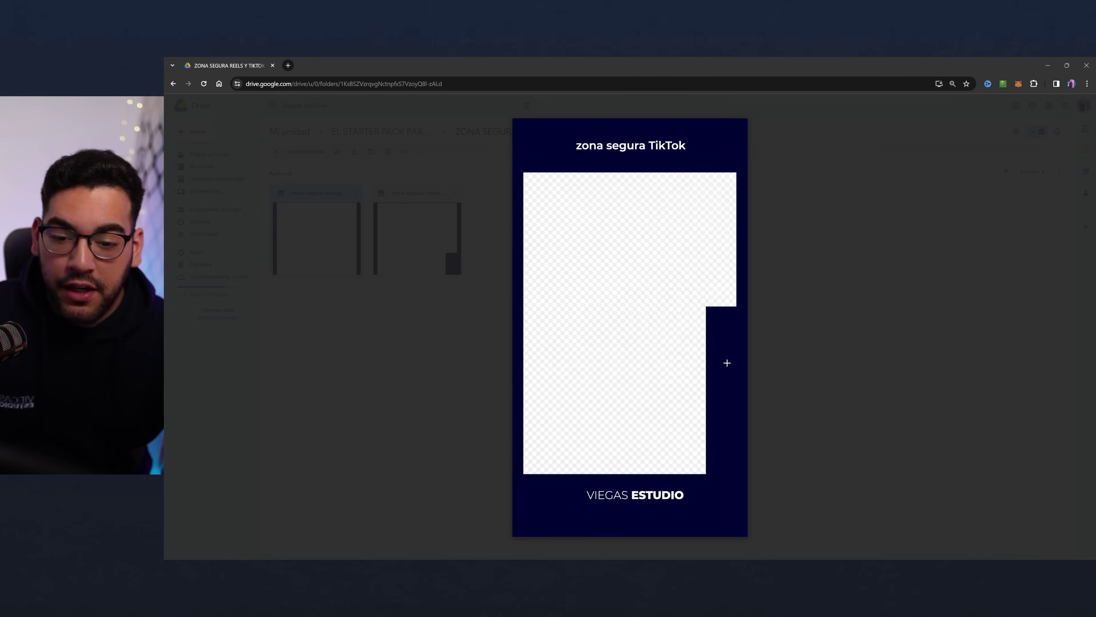
click(806, 382)
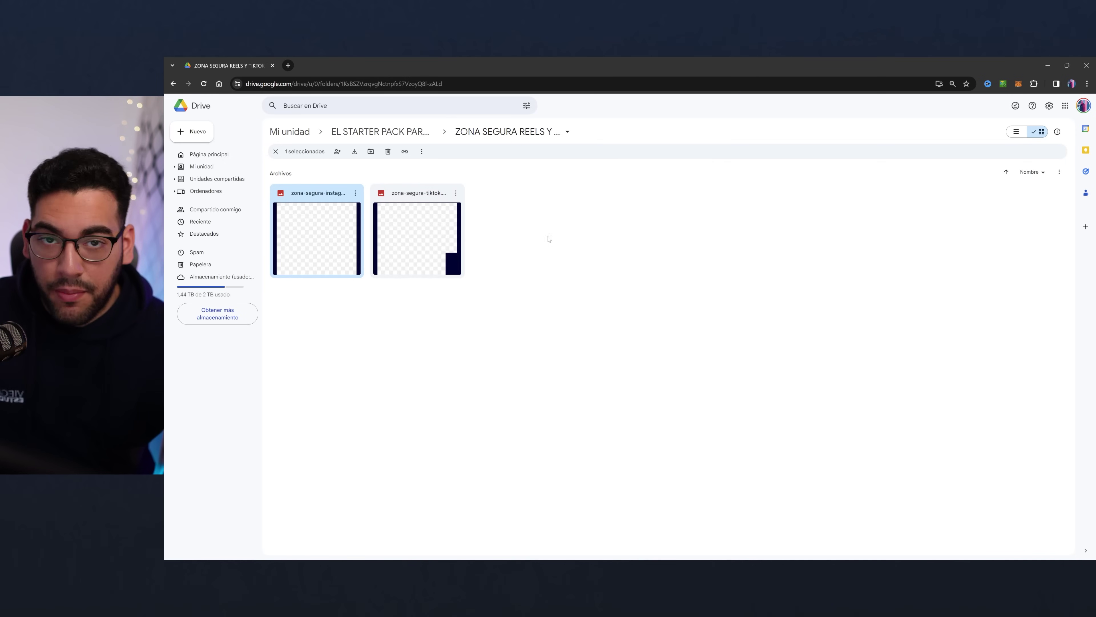
key(alt+Left)
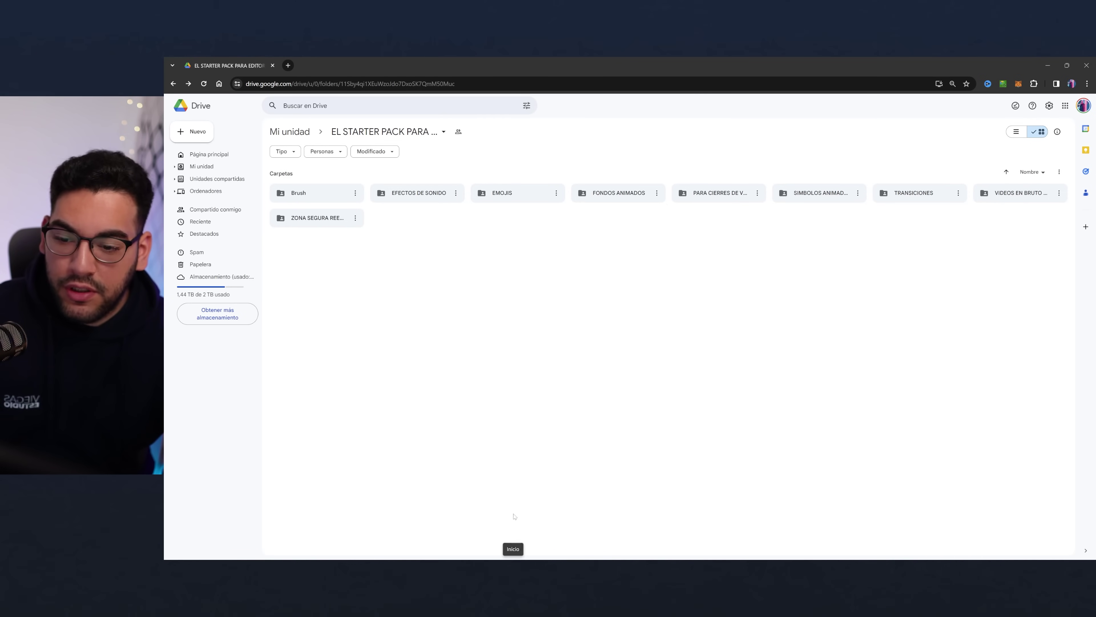
- Launch Adobe Premiere Pro 2024 from the system search
click(516, 570)
text(pr)
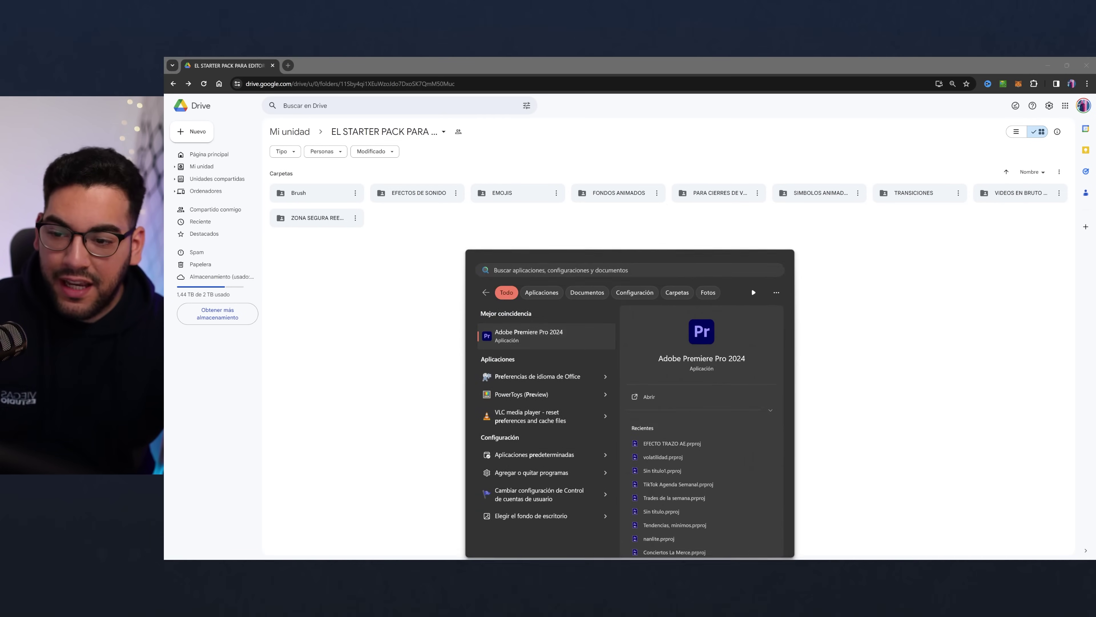
key(Return)
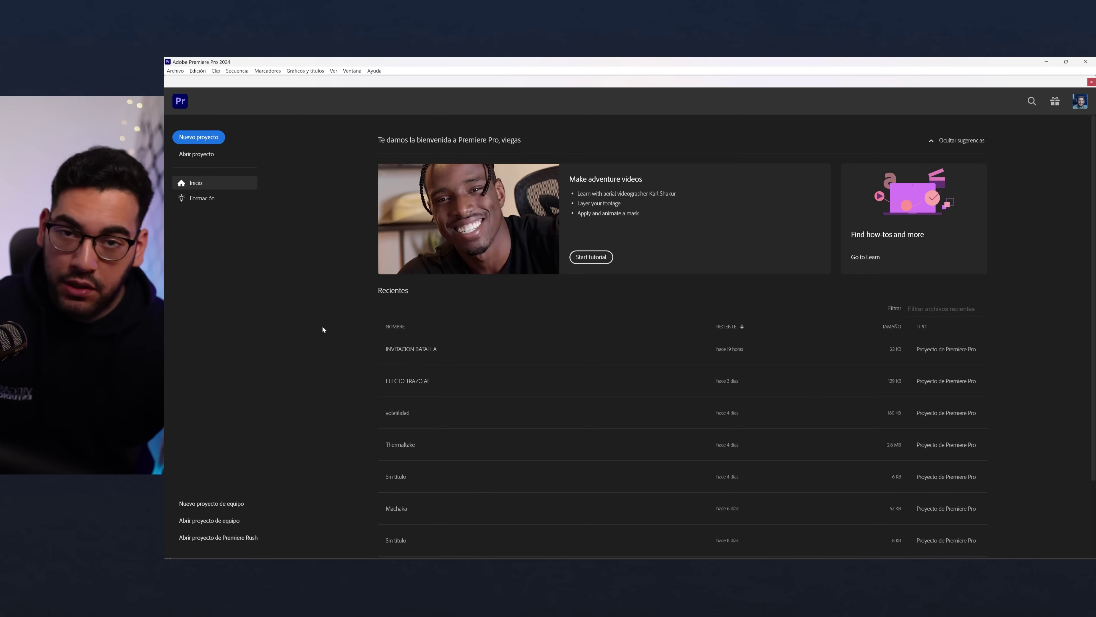
- Create the project 'videos editados tutorial' in a new folder inside EL STARTER PACK PARA EDITORES
click(213, 144)
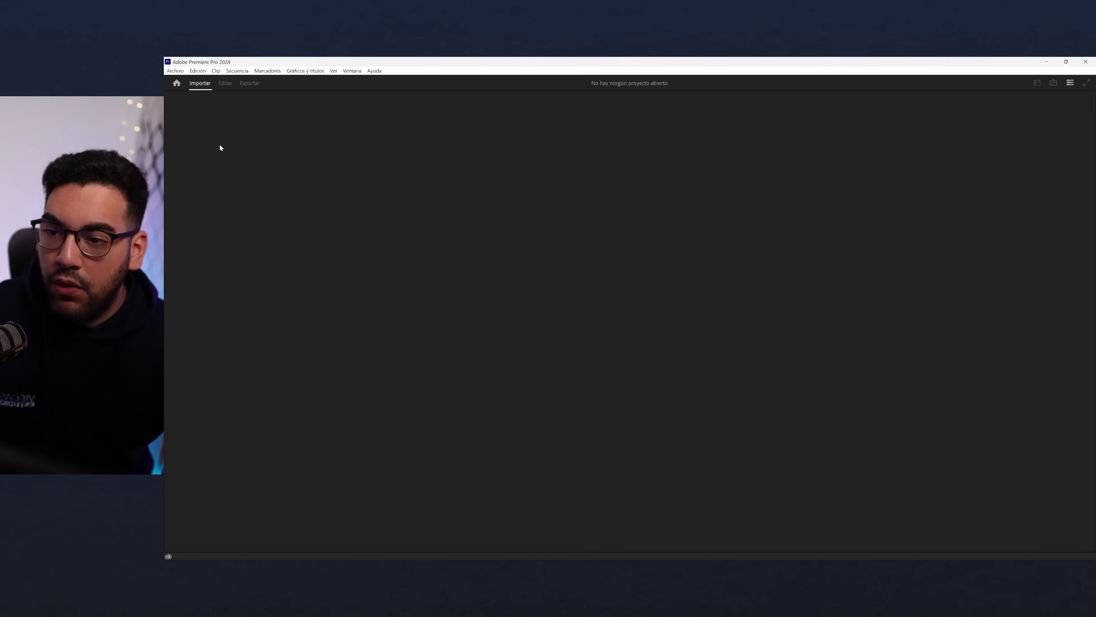
click(432, 102)
click(386, 254)
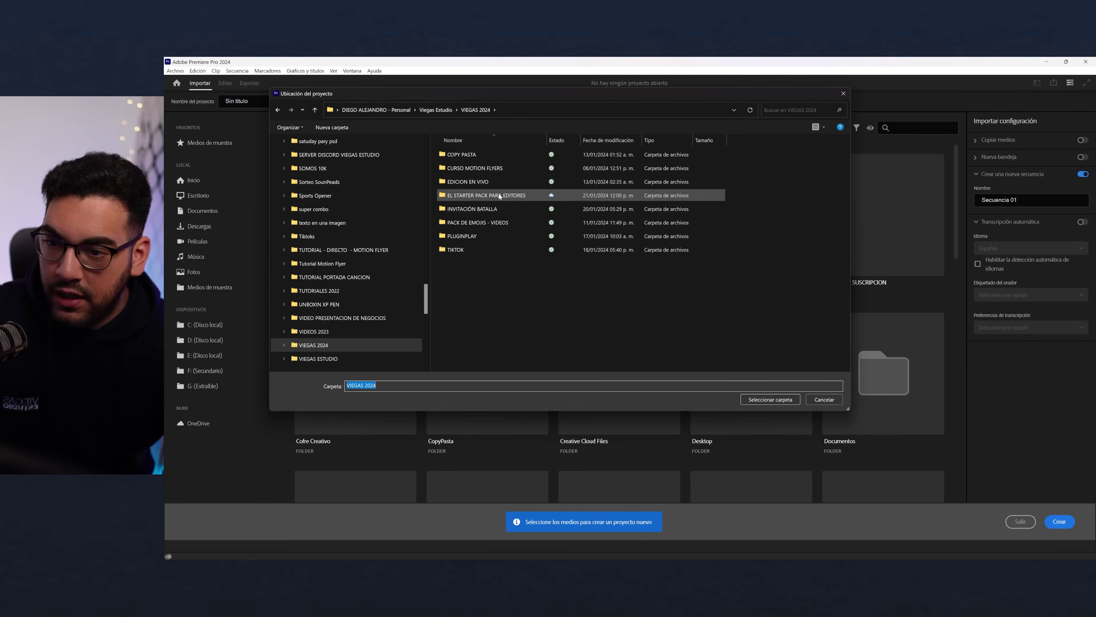
double_click(497, 195)
right_click(518, 240)
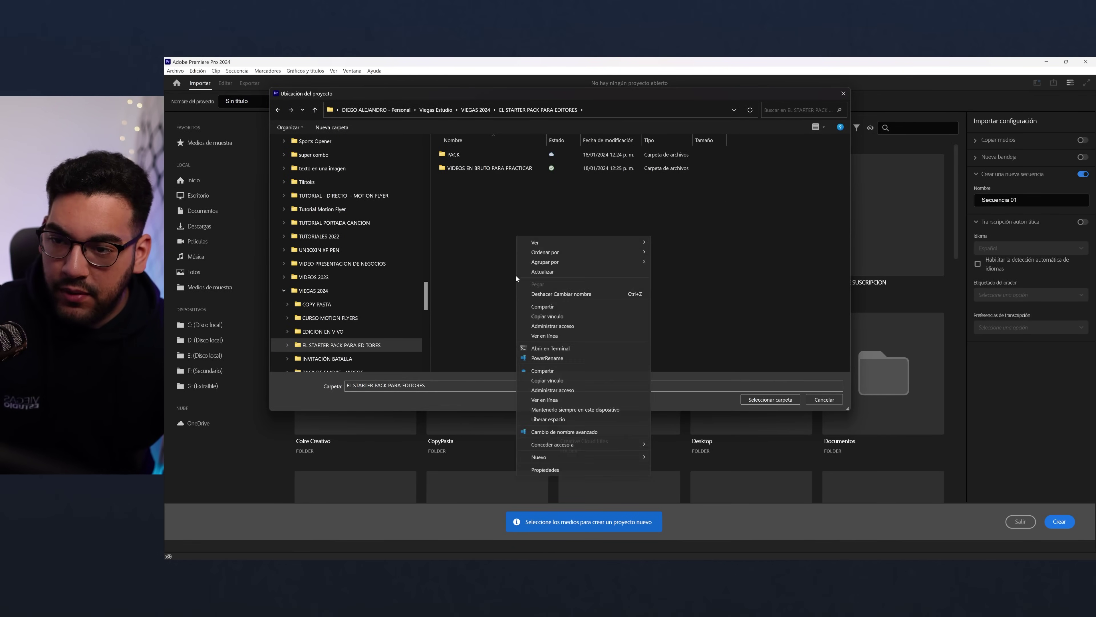
mouse_move(604, 453)
click(655, 458)
key(Return)
key(Return)
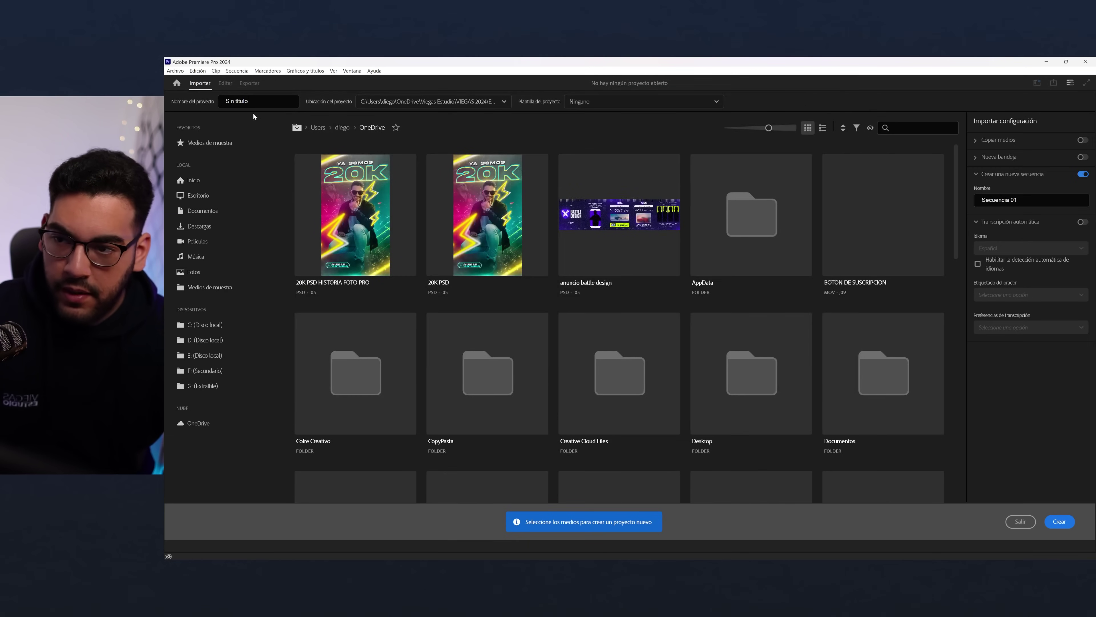
text(videos editados tutorial)
key(Return)
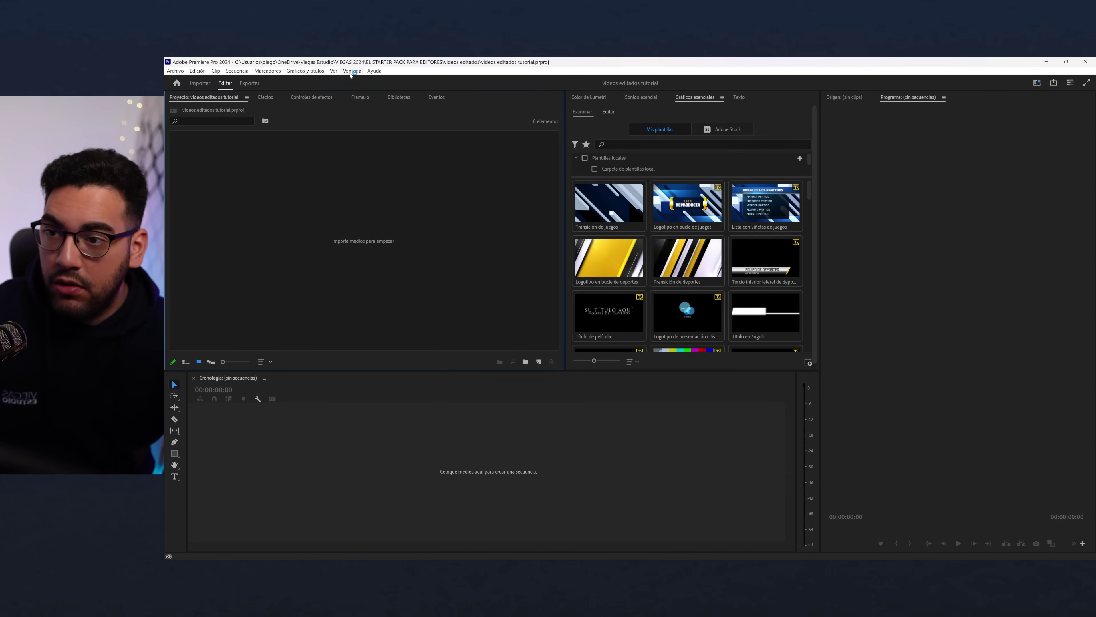
- Start a new sequence from the empty Project panel's context menu
click(352, 70)
mouse_move(414, 80)
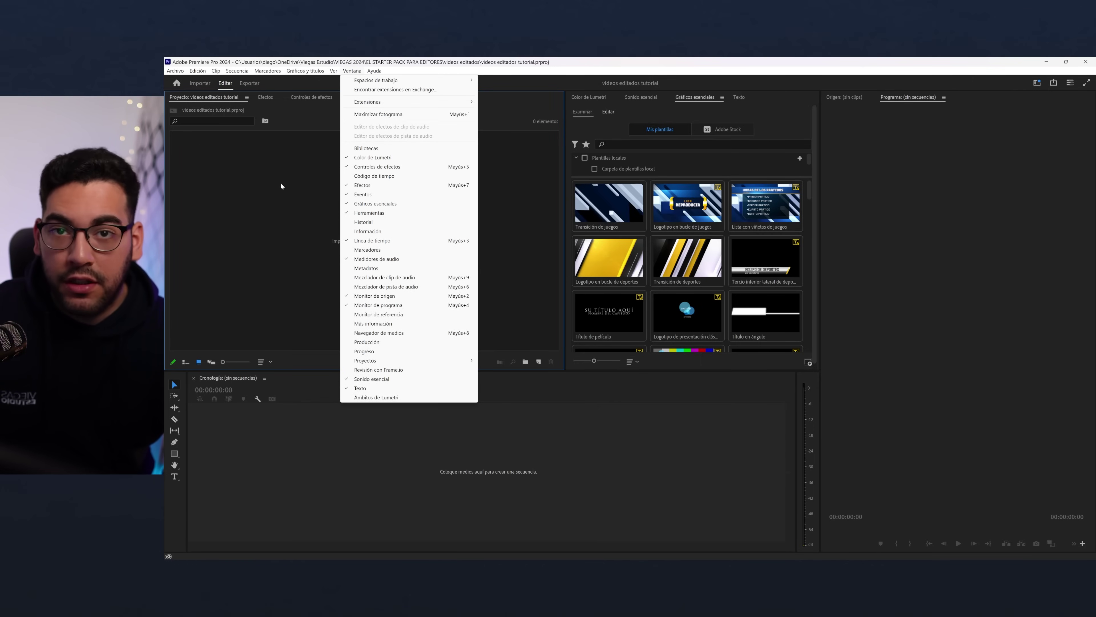
click(274, 196)
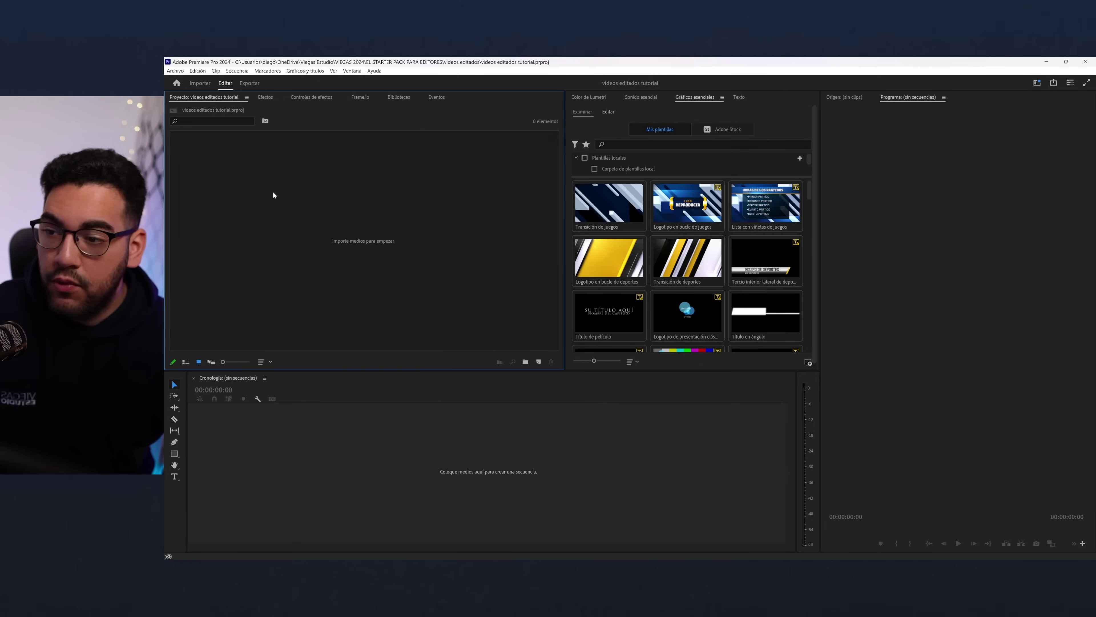
right_click(351, 215)
mouse_move(388, 242)
click(478, 246)
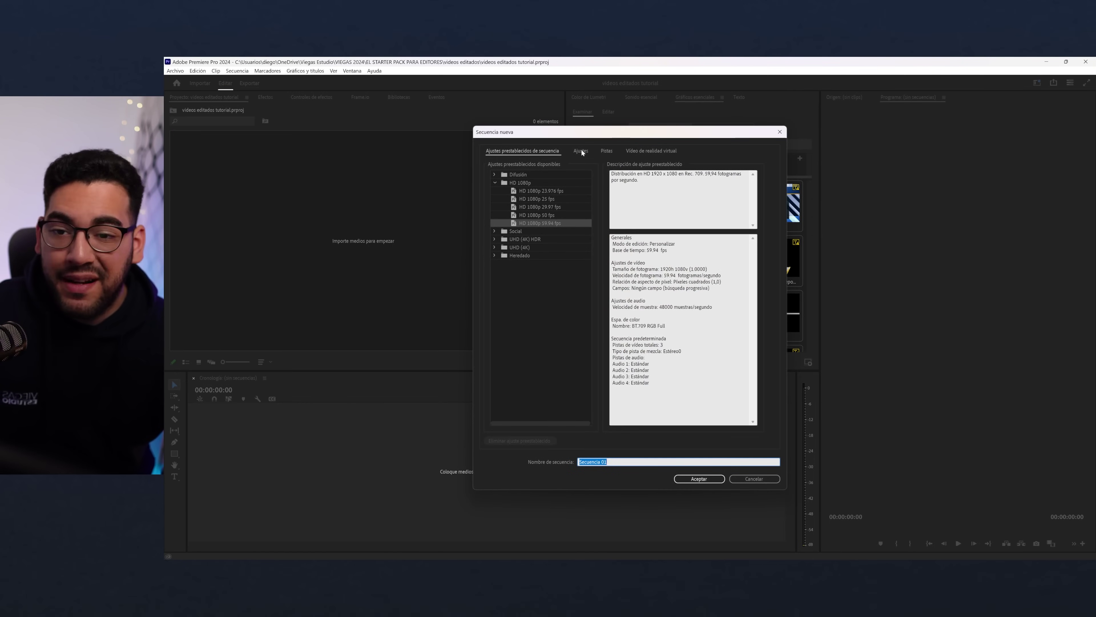
- Set the sequence to 60 fps, 1080×1920, name it VIDEO 1, and create it
click(579, 150)
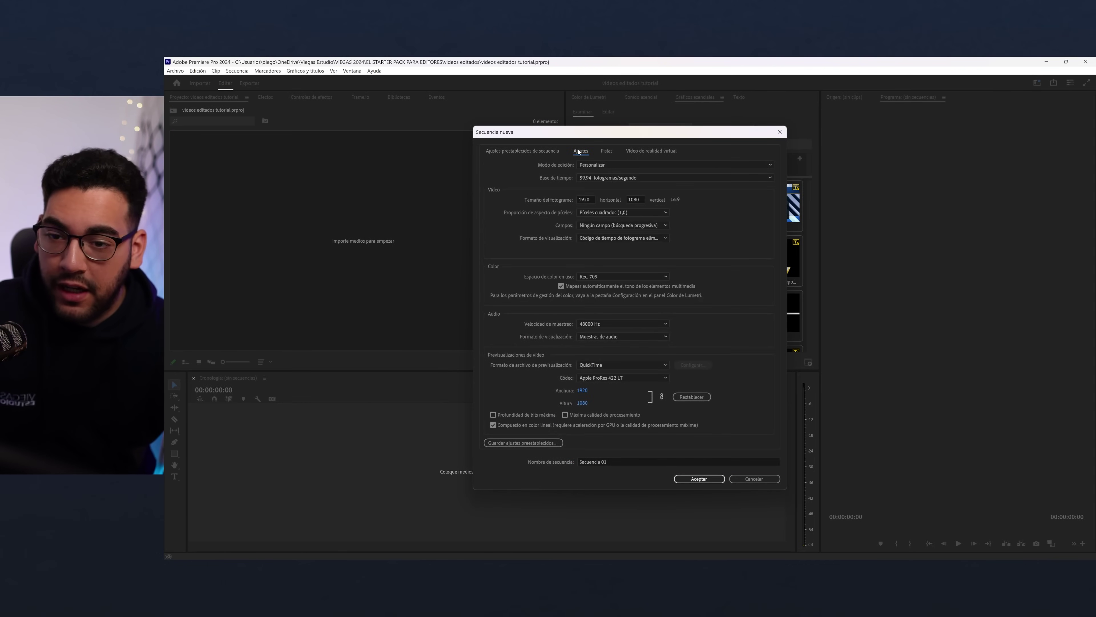
click(583, 179)
click(589, 288)
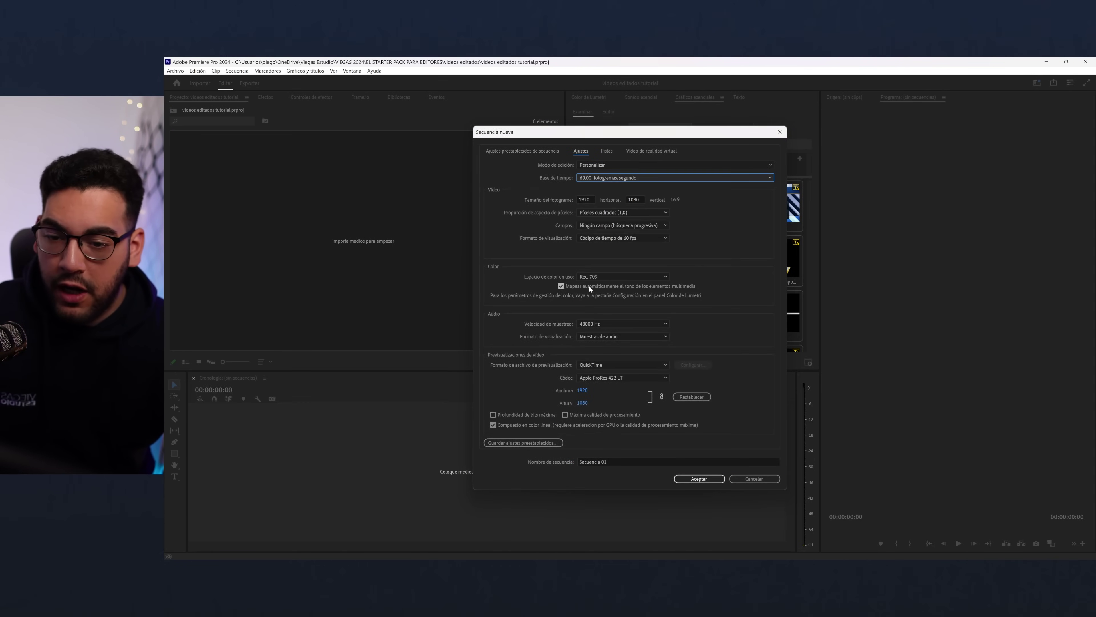
click(584, 199)
click(645, 199)
text(1920)
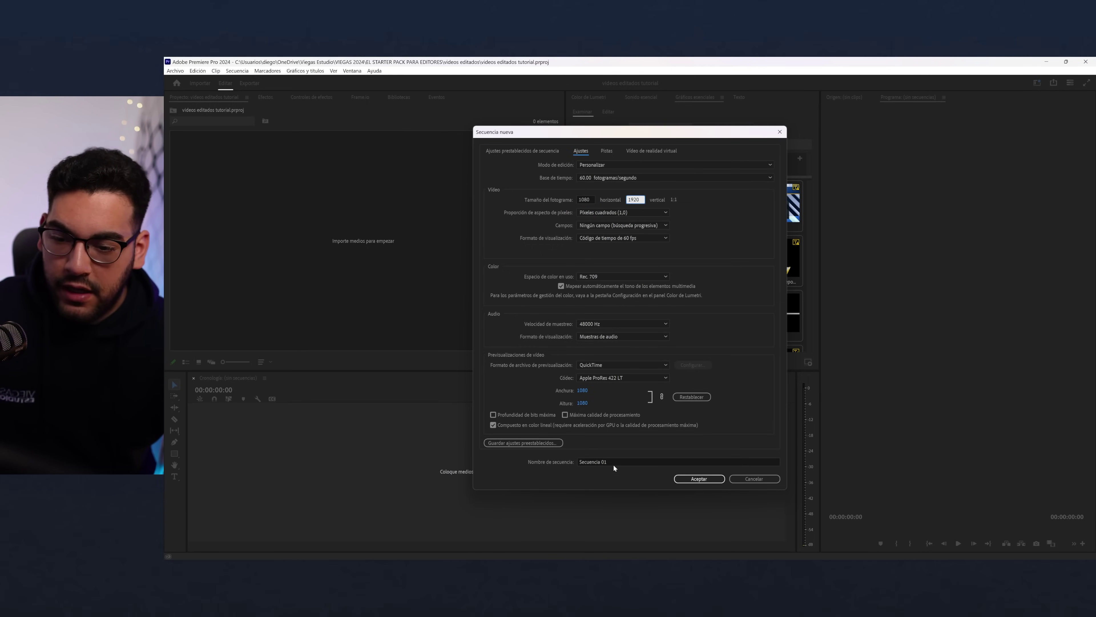
click(634, 461)
key(Caps_Lock)
text(VIDEO 1)
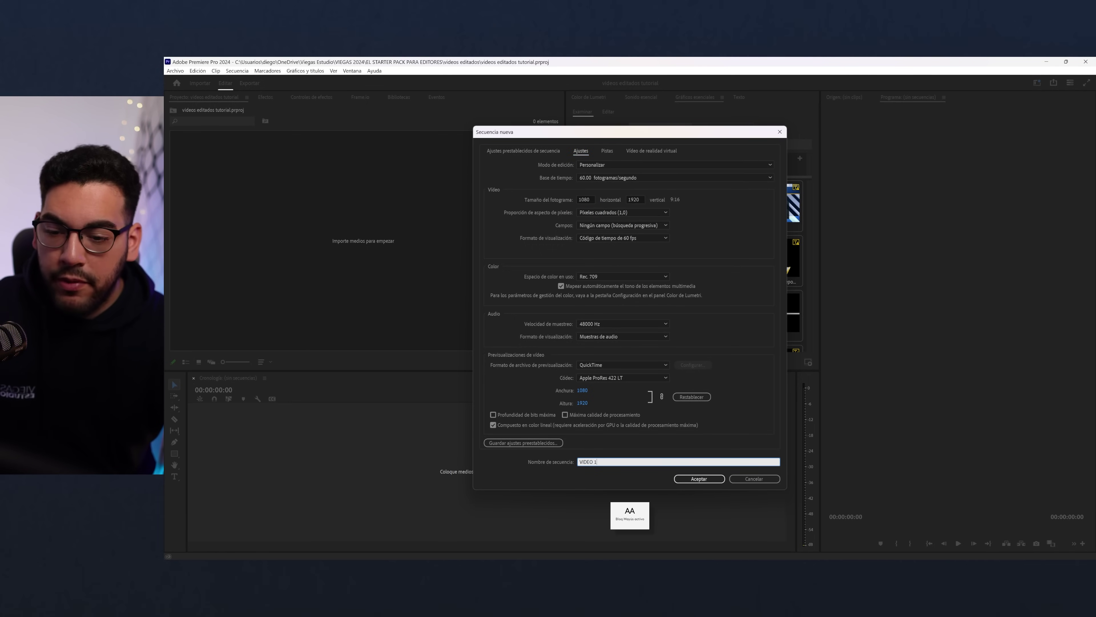
key(Return)
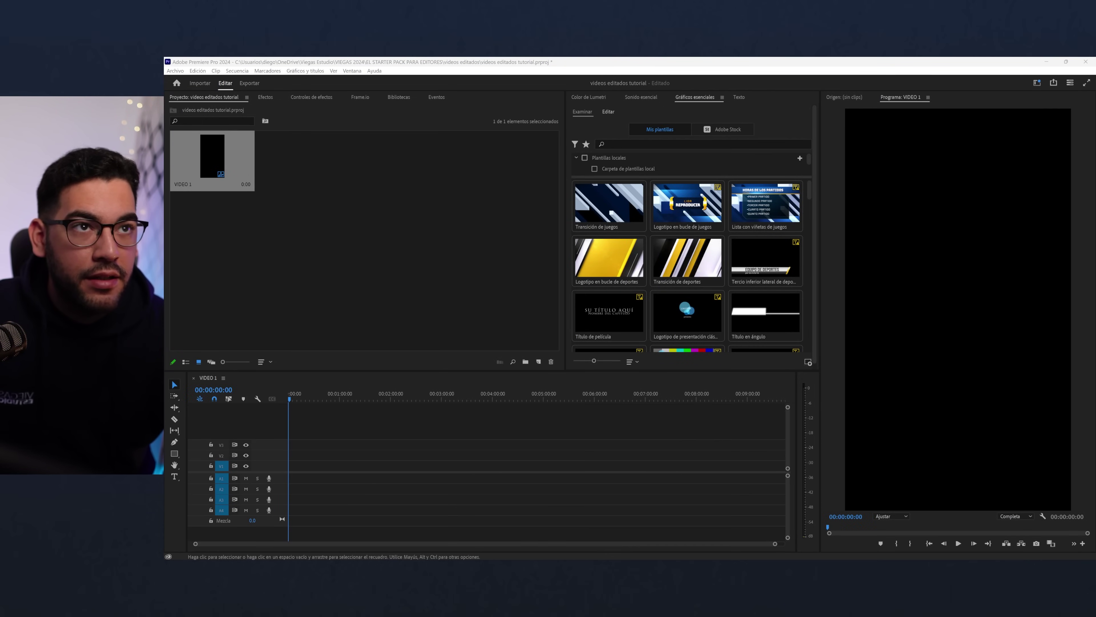
- In File Explorer, open VIDEOS EN BRUTO PARA PRACTICAR > VIDEO 1
key(alt+Tab)
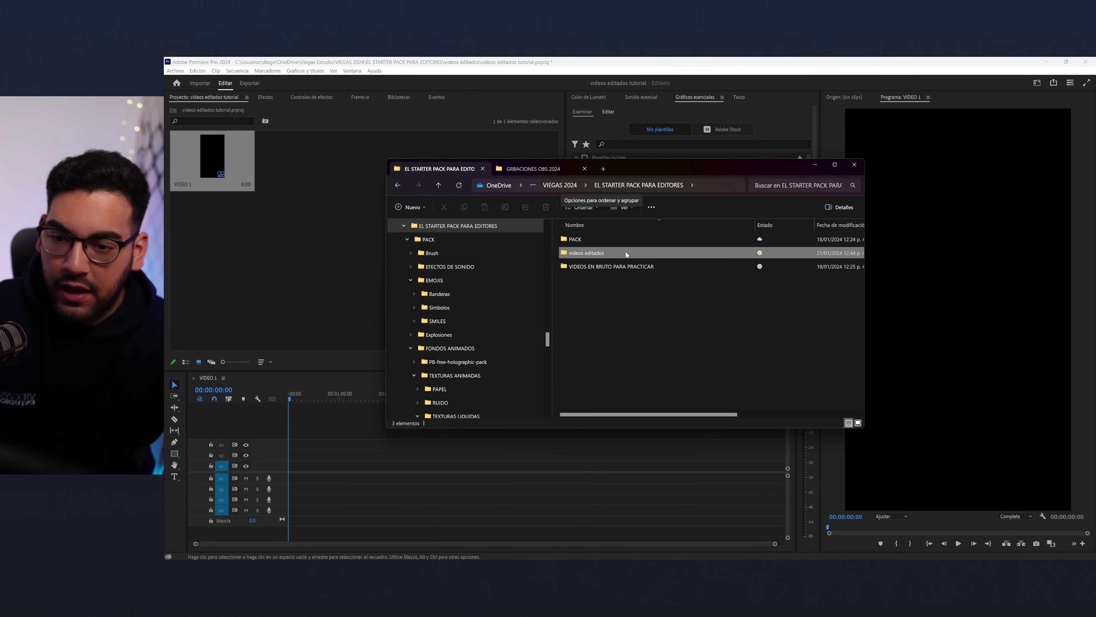
double_click(618, 239)
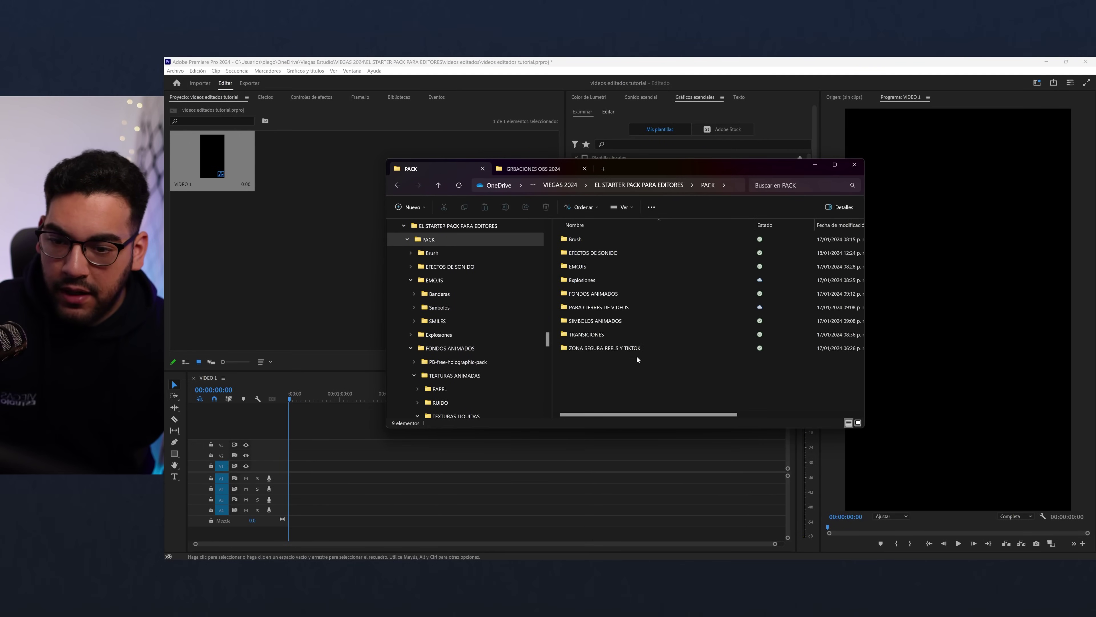
key(alt+Left)
click(591, 266)
double_click(591, 266)
double_click(591, 239)
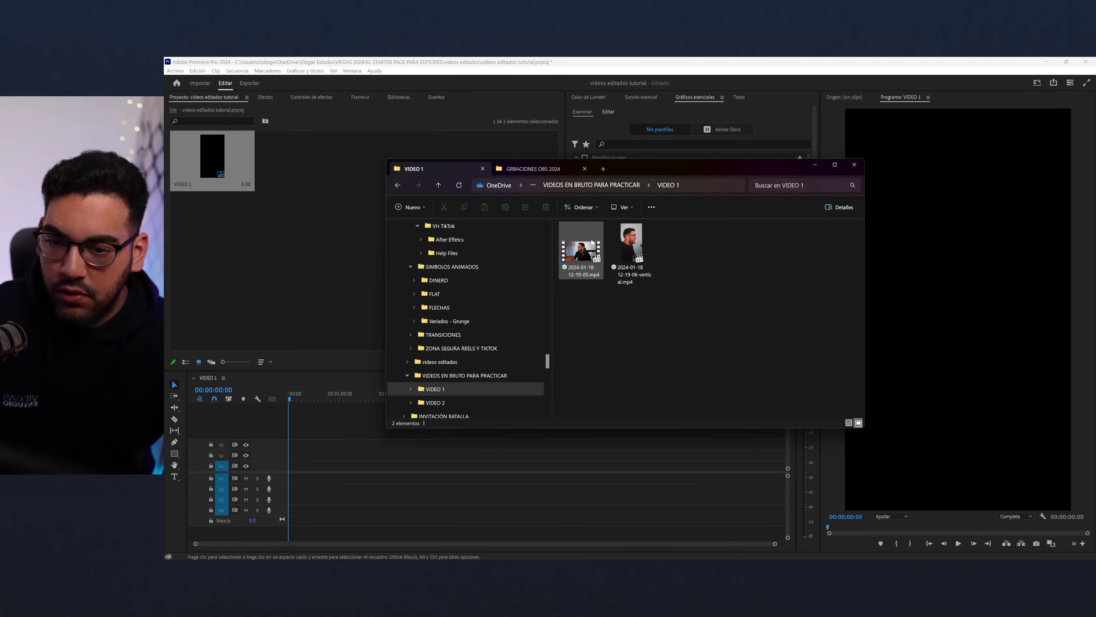
key(alt+Left)
double_click(593, 242)
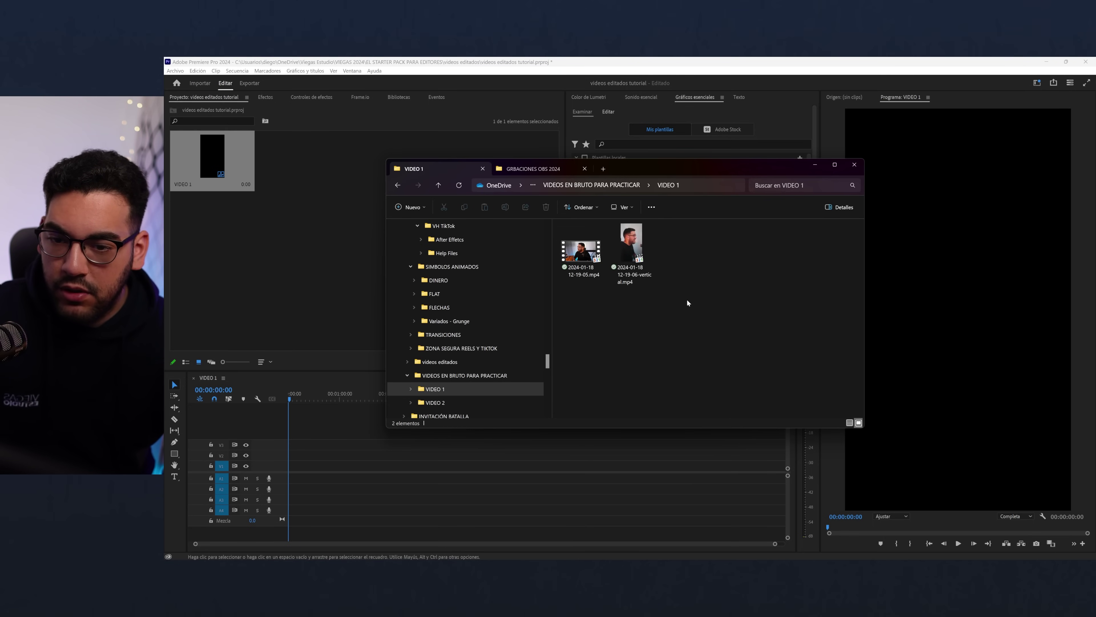
- Drag both mp4 clips into Premiere's Project panel and select them
mouse_move(687, 303)
mouse_down()
mouse_move(561, 227)
mouse_move(340, 316)
mouse_up()
click(333, 278)
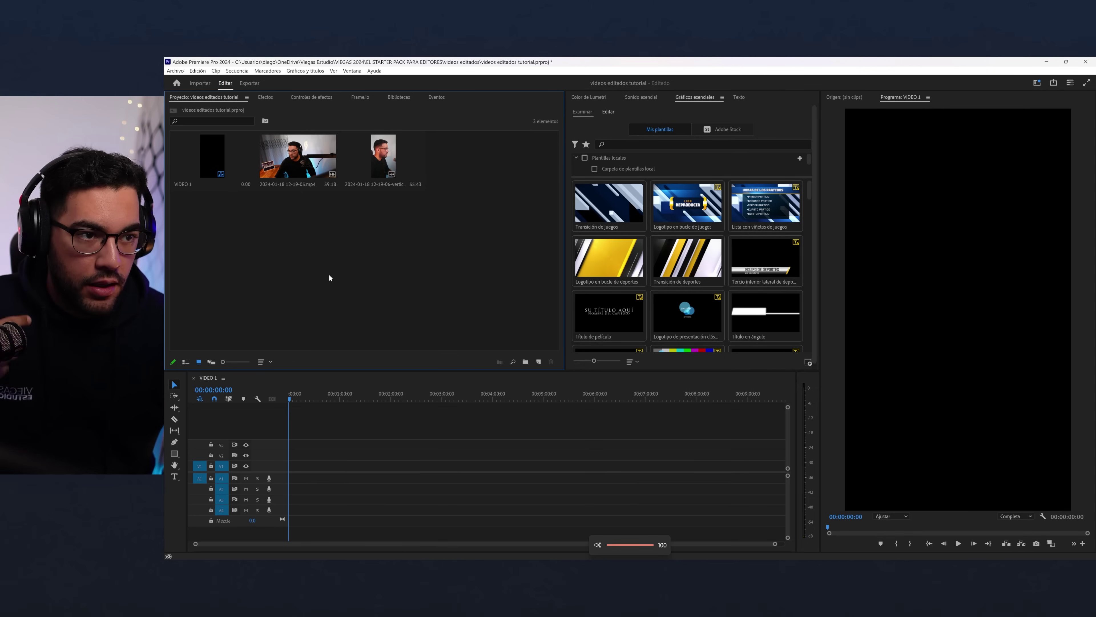
mouse_move(445, 251)
mouse_down()
mouse_move(289, 173)
mouse_move(302, 465)
mouse_up()
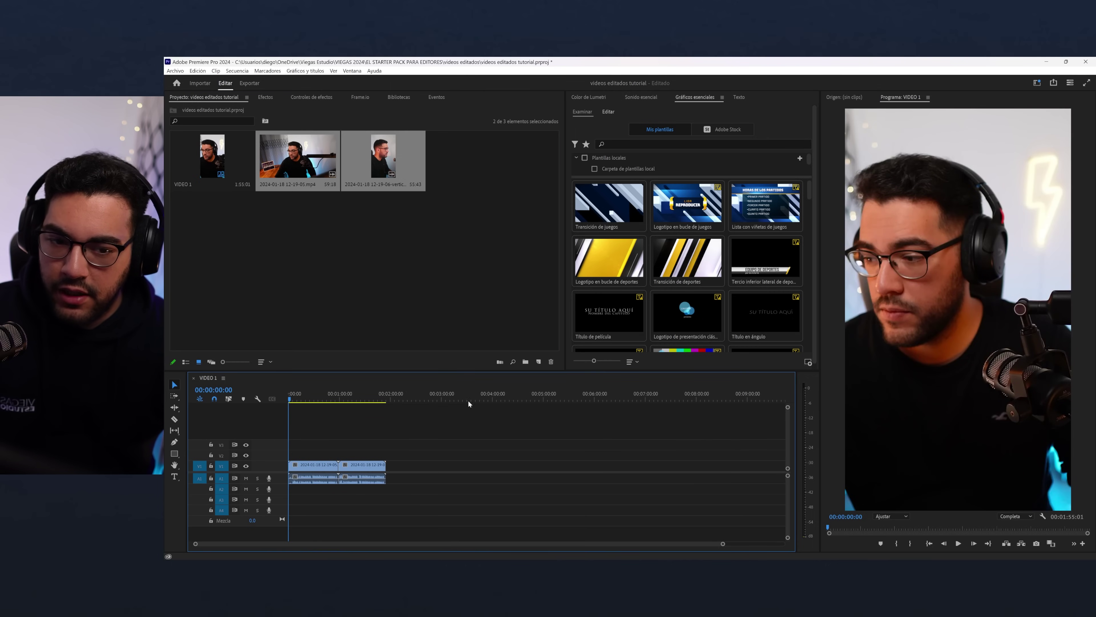
- Zoom in on the timeline and scrub to about five seconds, then back near the start
key(equal)
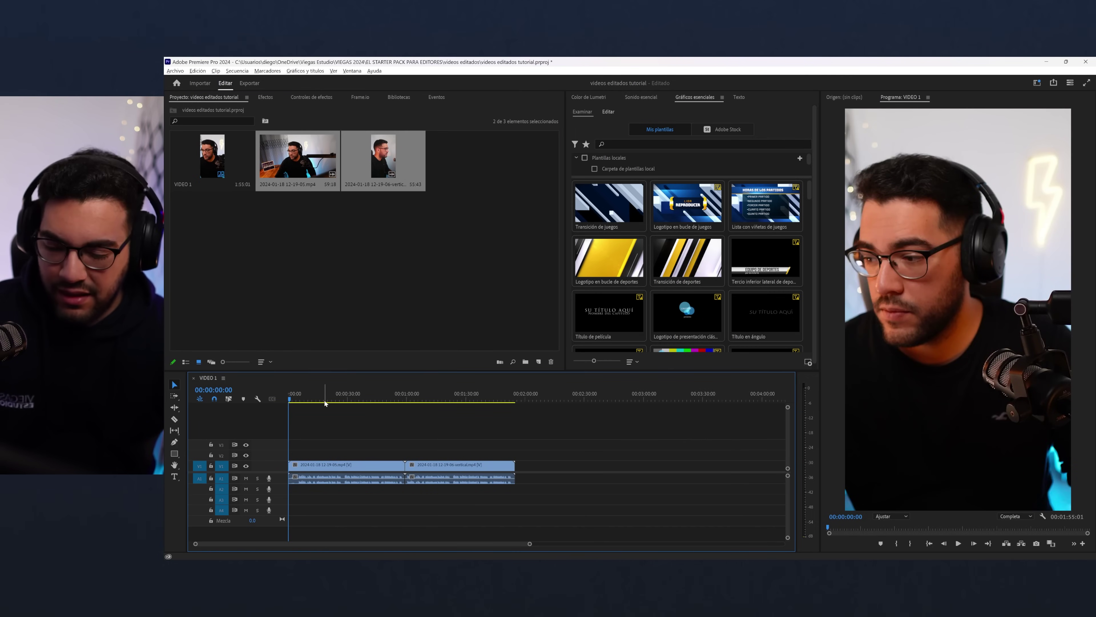
scroll(324, 400, up, 5)
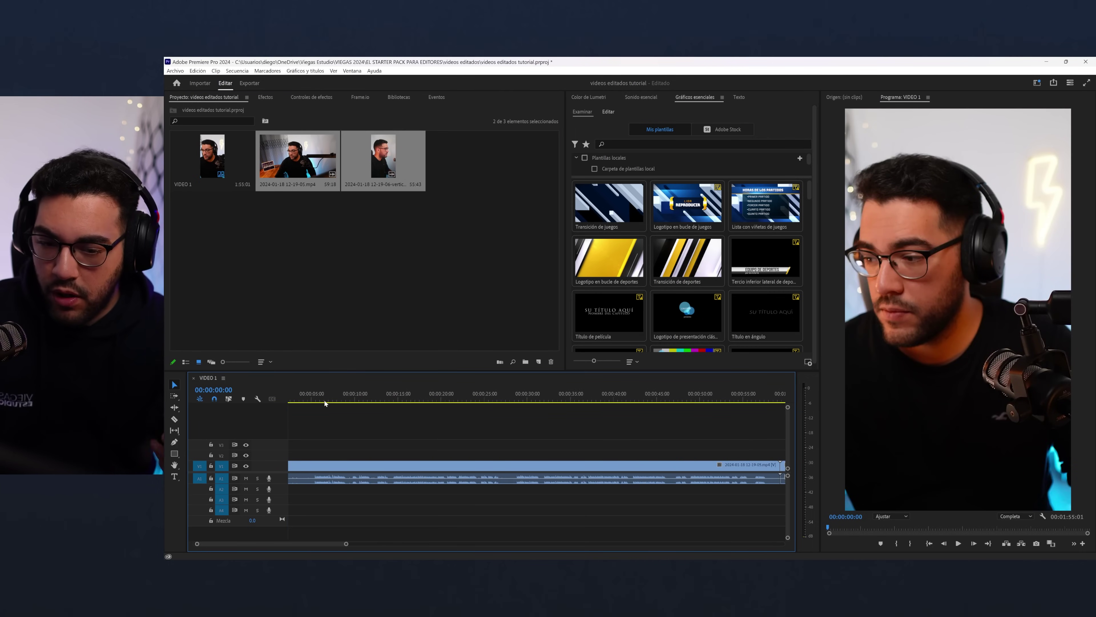
scroll(324, 400, up, 2)
click(334, 401)
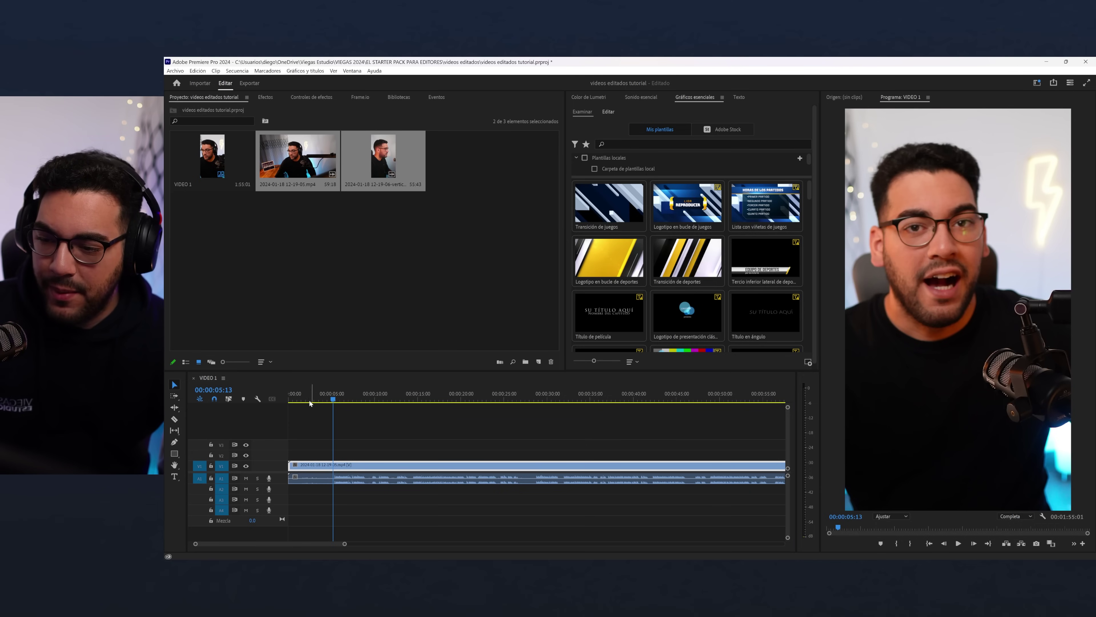
click(300, 401)
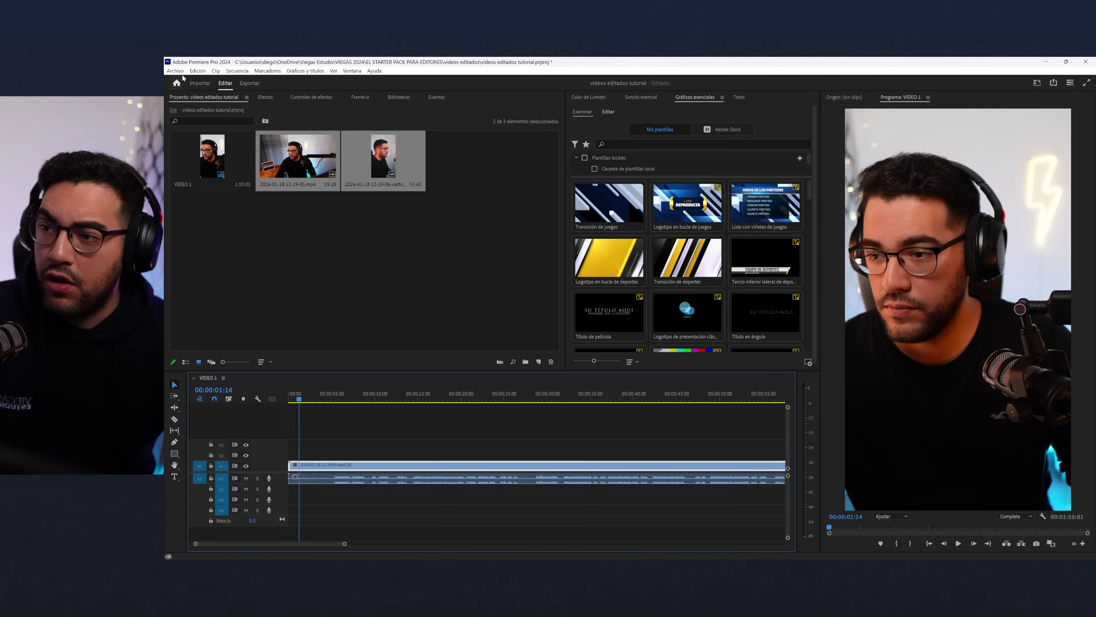
click(175, 71)
- In Keyboard Shortcuts, widen the window and check the commands on the C and X keys
mouse_move(193, 72)
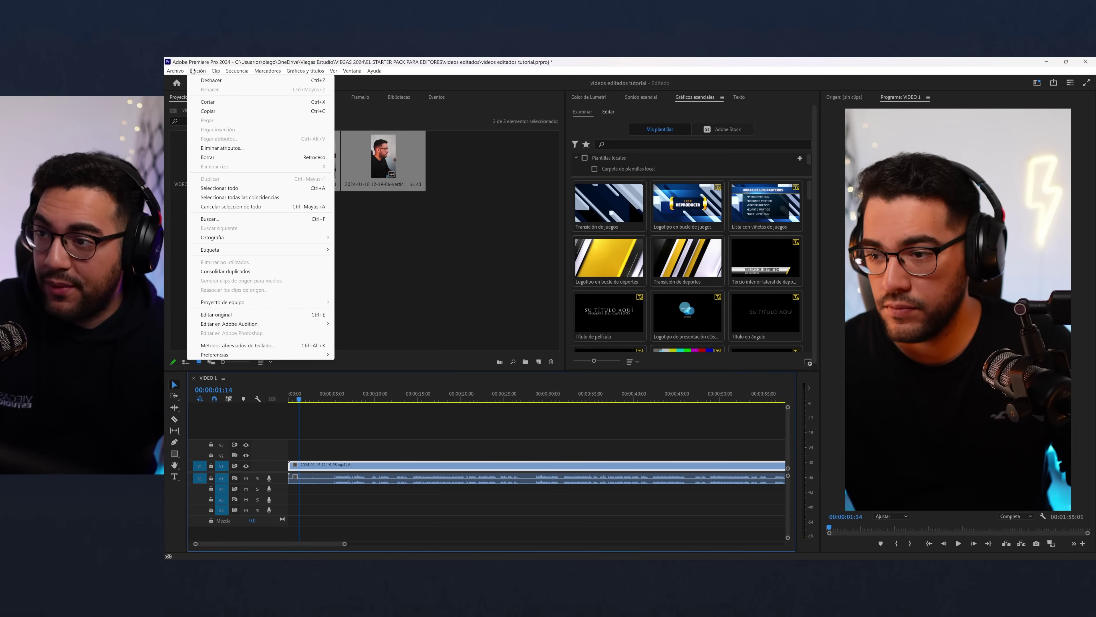
click(237, 345)
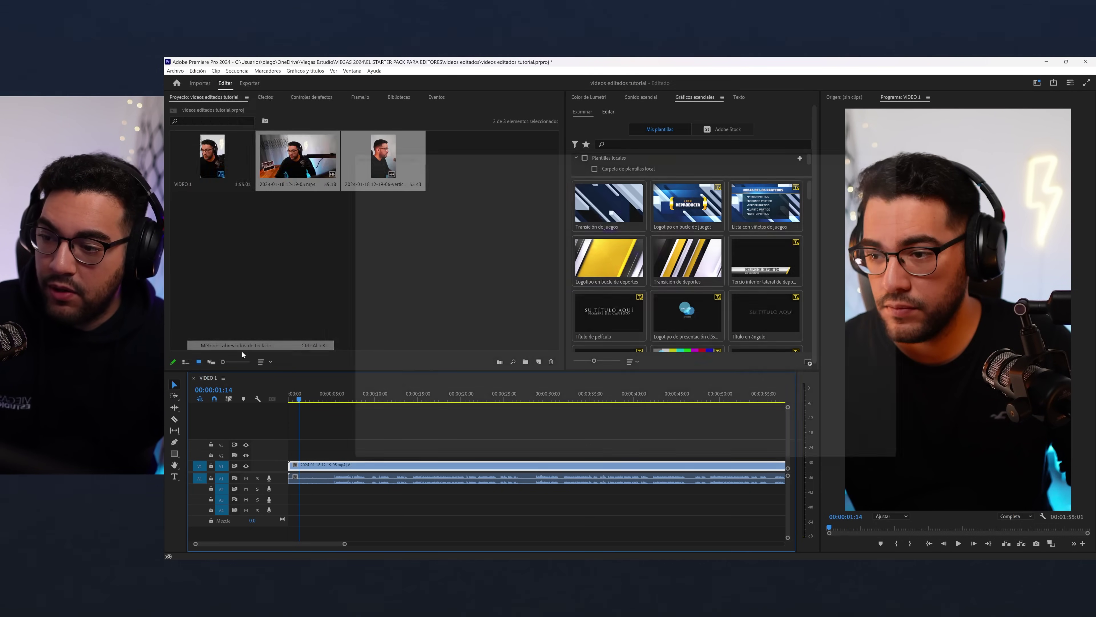
drag(296, 243, 235, 245)
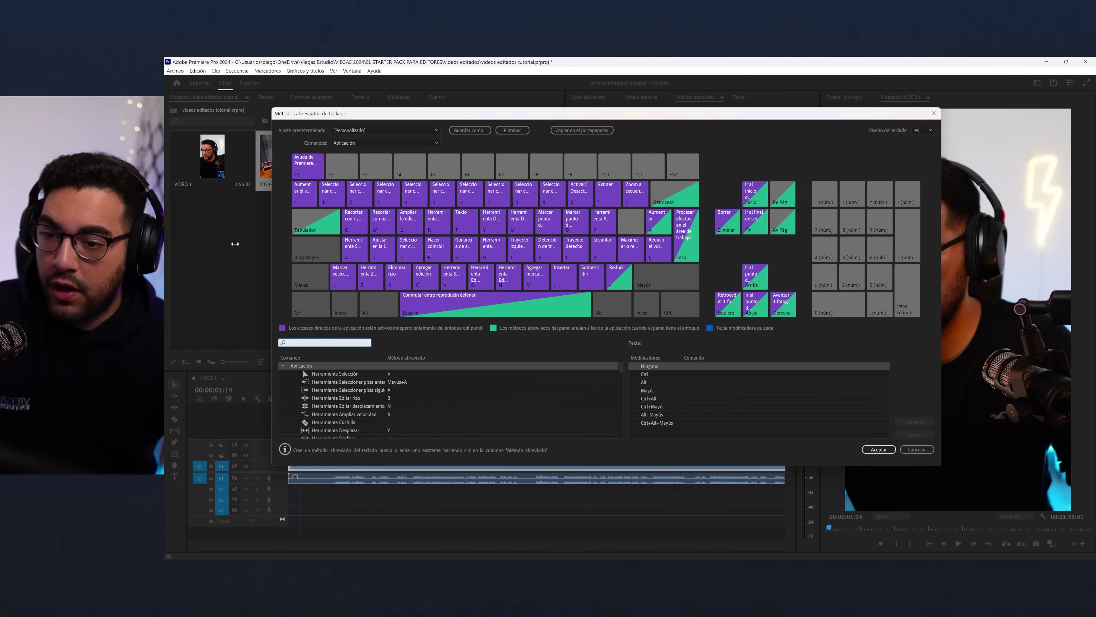
click(407, 286)
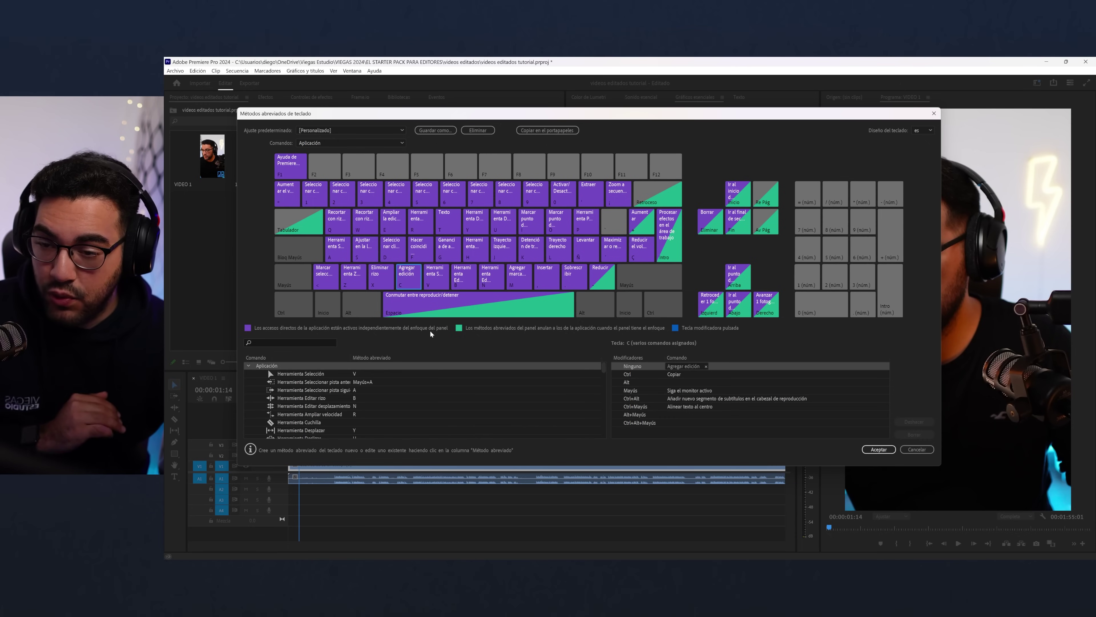
click(385, 280)
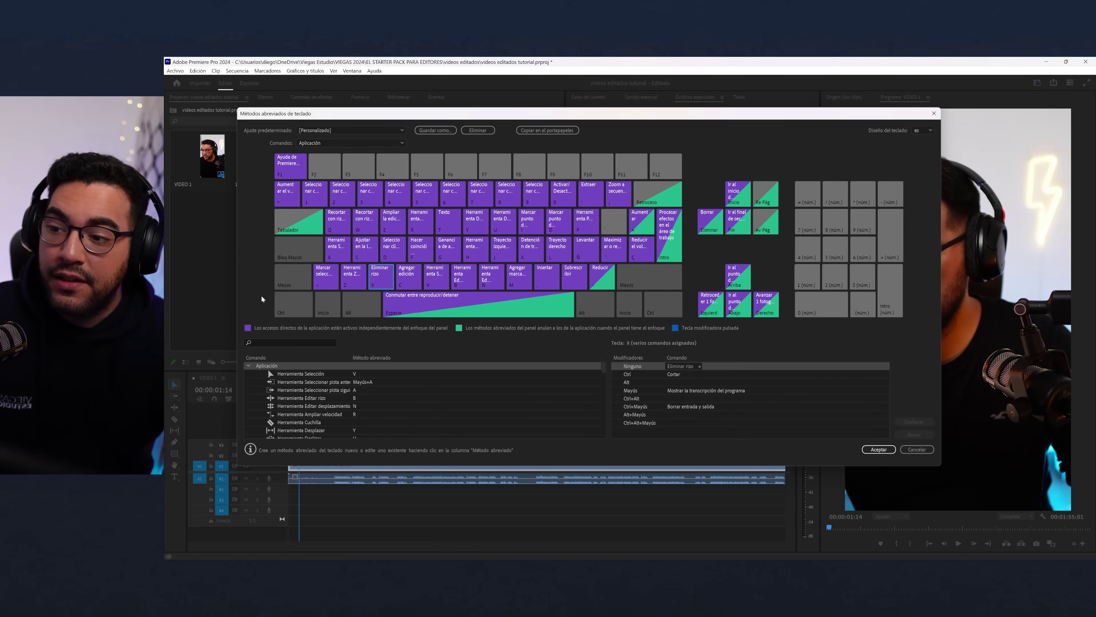
click(933, 113)
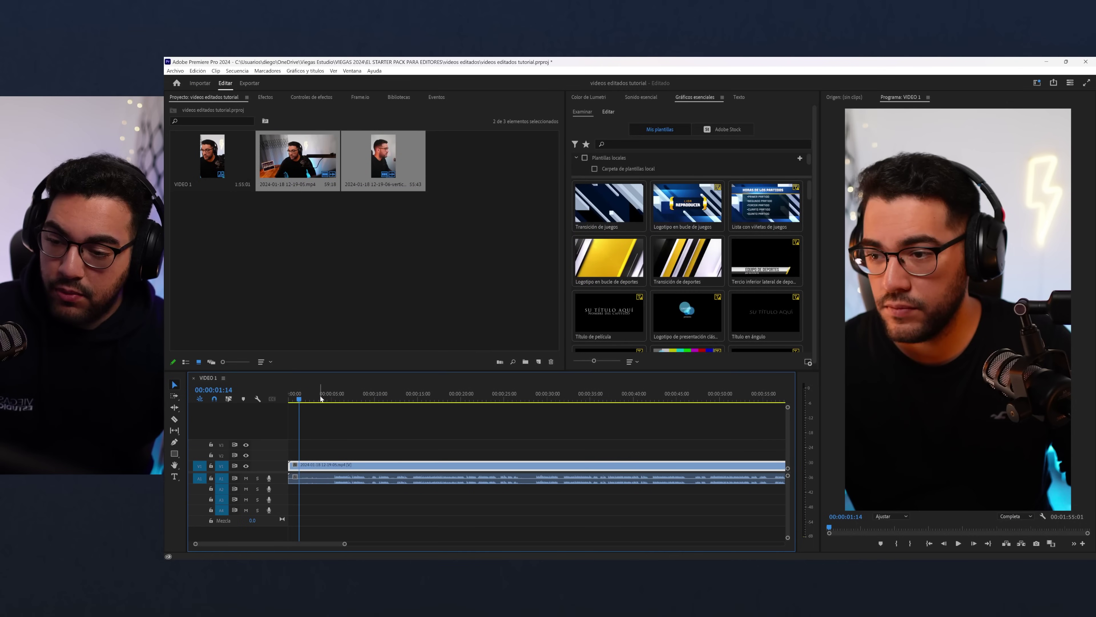
- Cut at 00:00:02:48 and 00:00:03:59 and ripple-delete the piece between them
click(328, 399)
drag(328, 399, 312, 399)
key(ctrl+k)
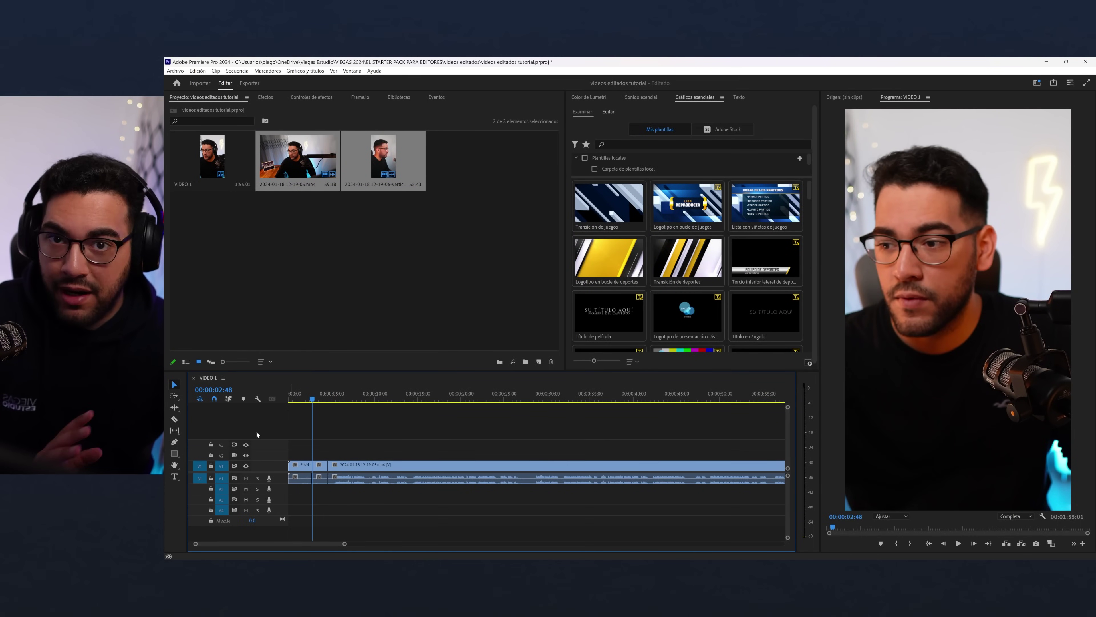
click(323, 399)
drag(318, 453, 323, 486)
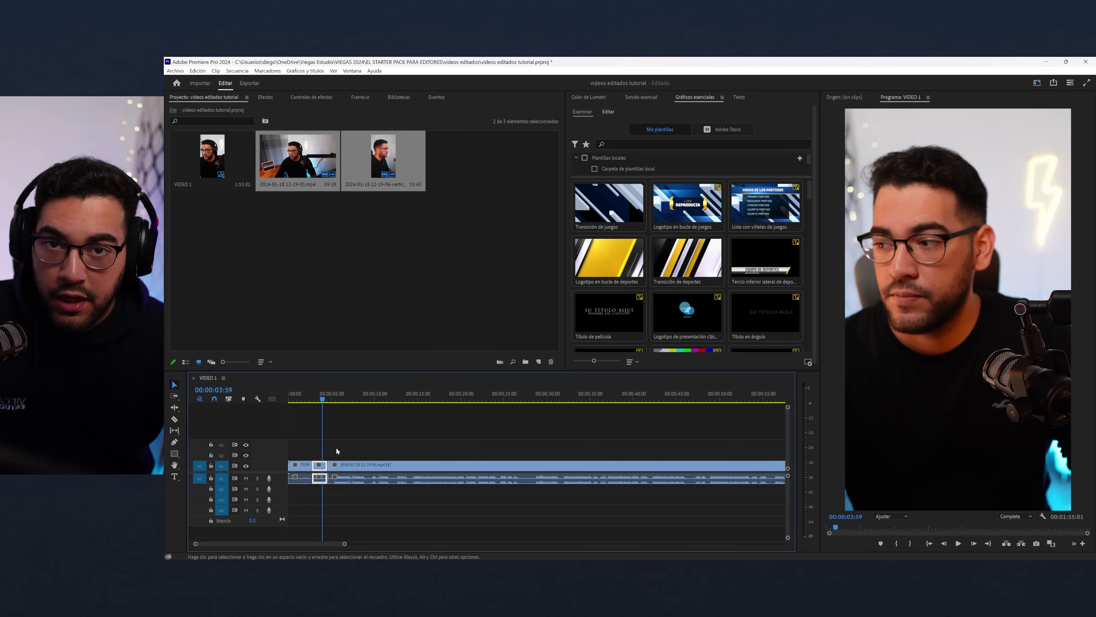
key(shift+Delete)
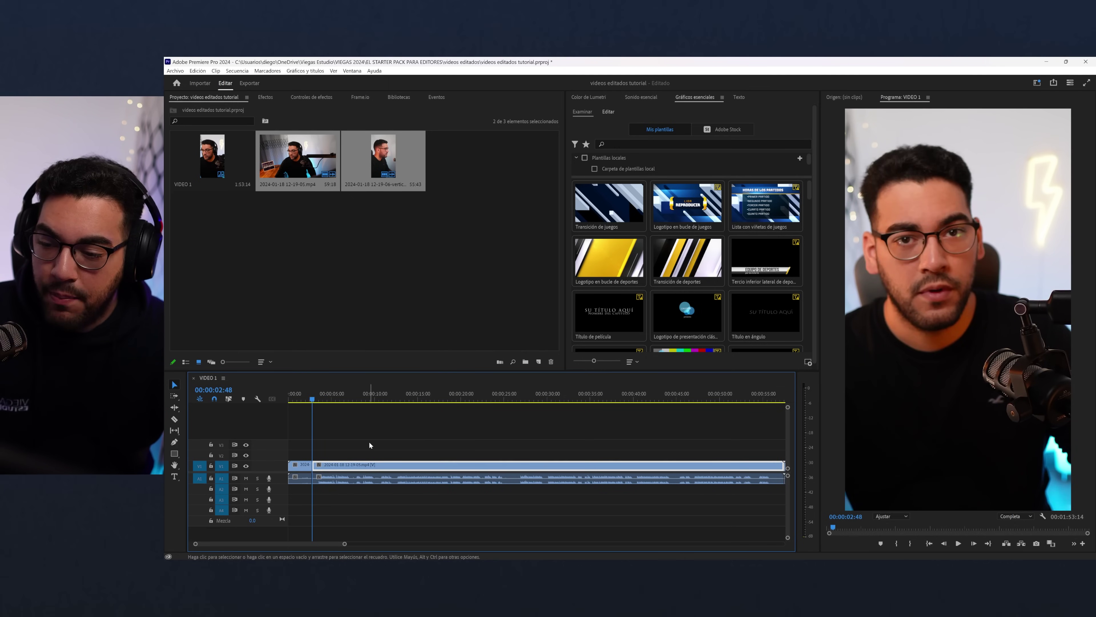
click(301, 460)
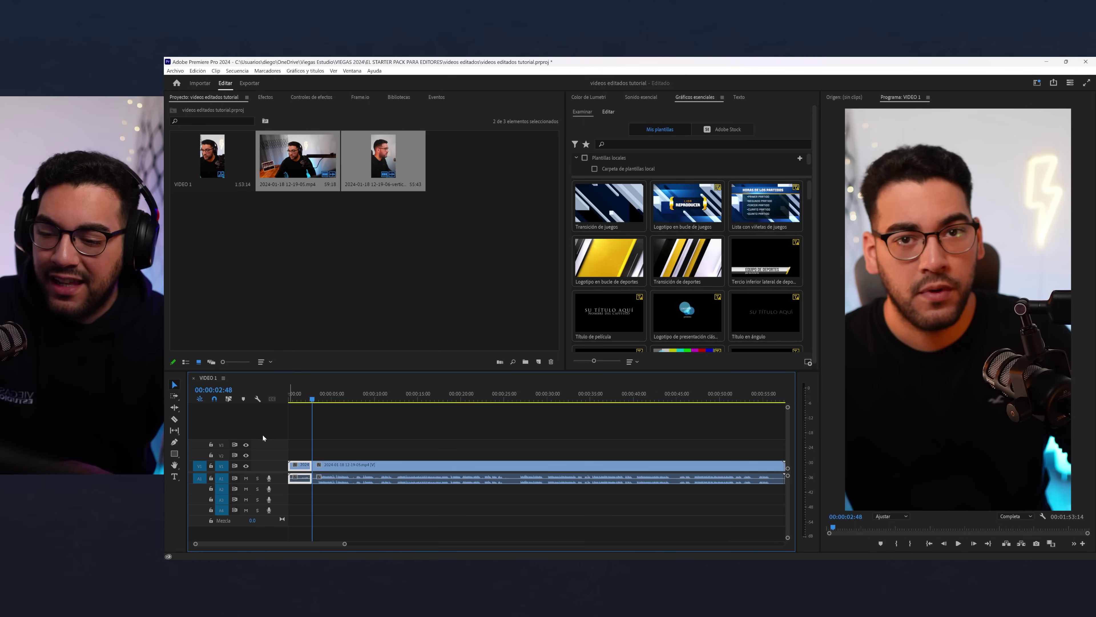
click(174, 70)
mouse_move(197, 70)
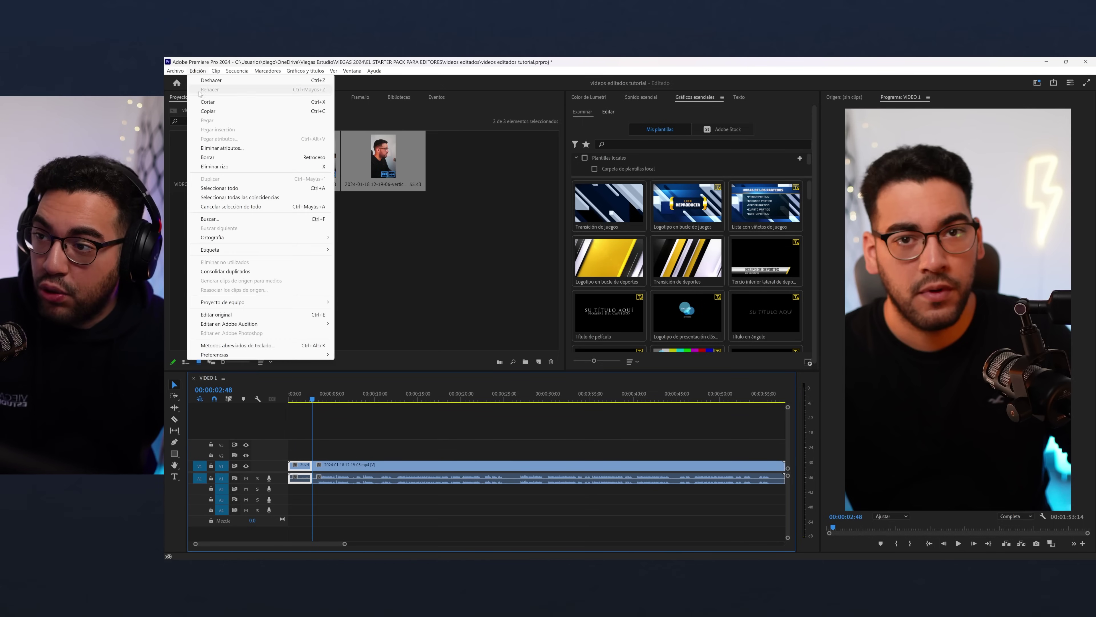
click(267, 345)
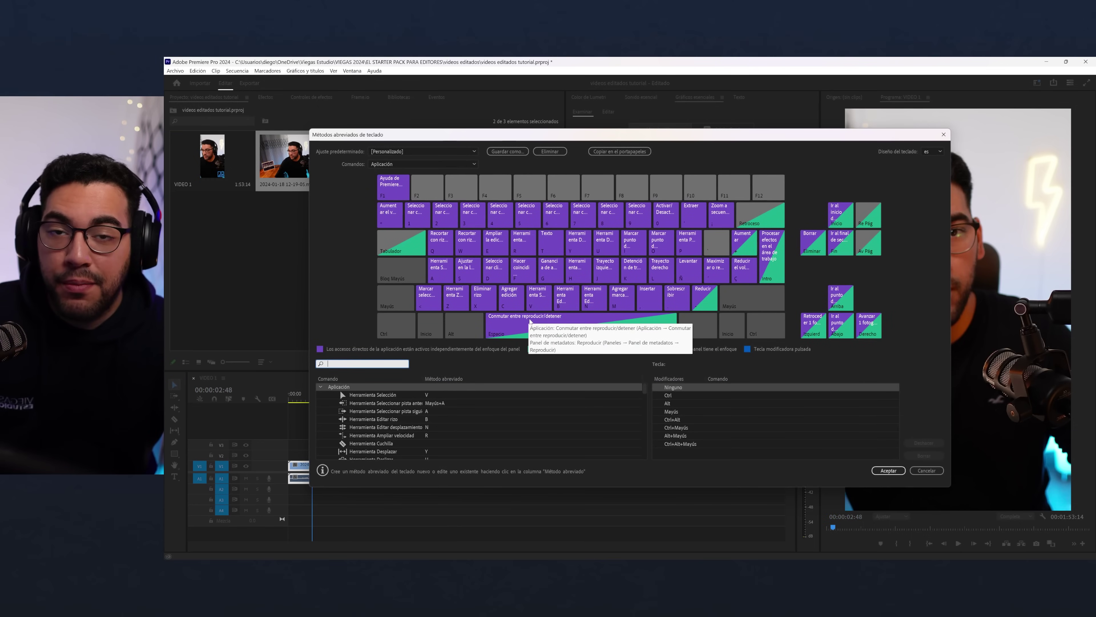
click(437, 242)
click(467, 241)
click(439, 242)
click(467, 242)
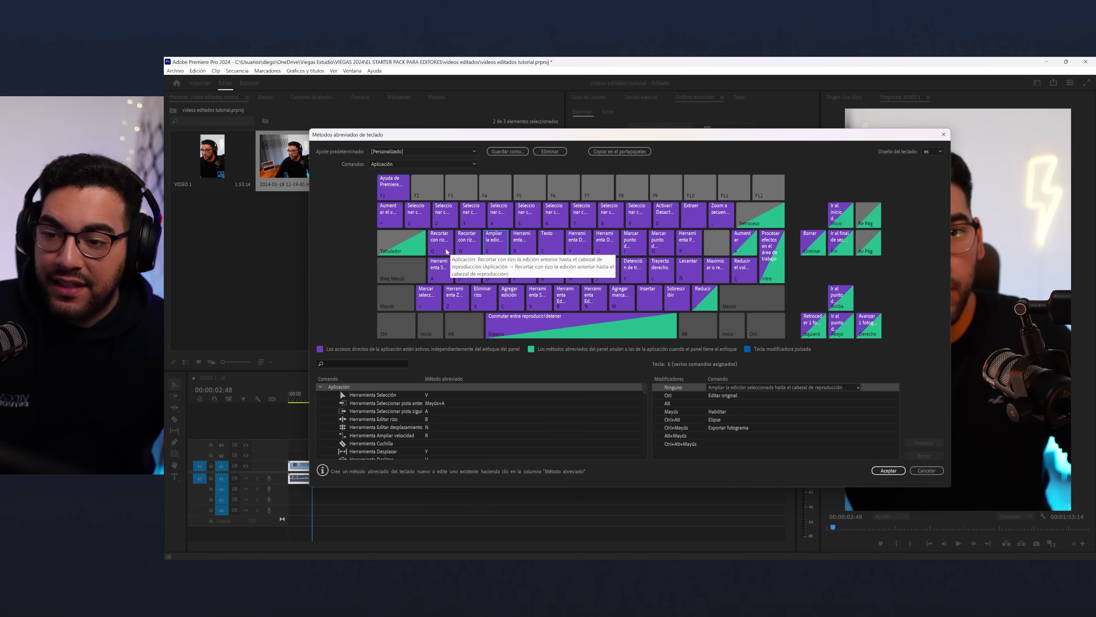
click(440, 241)
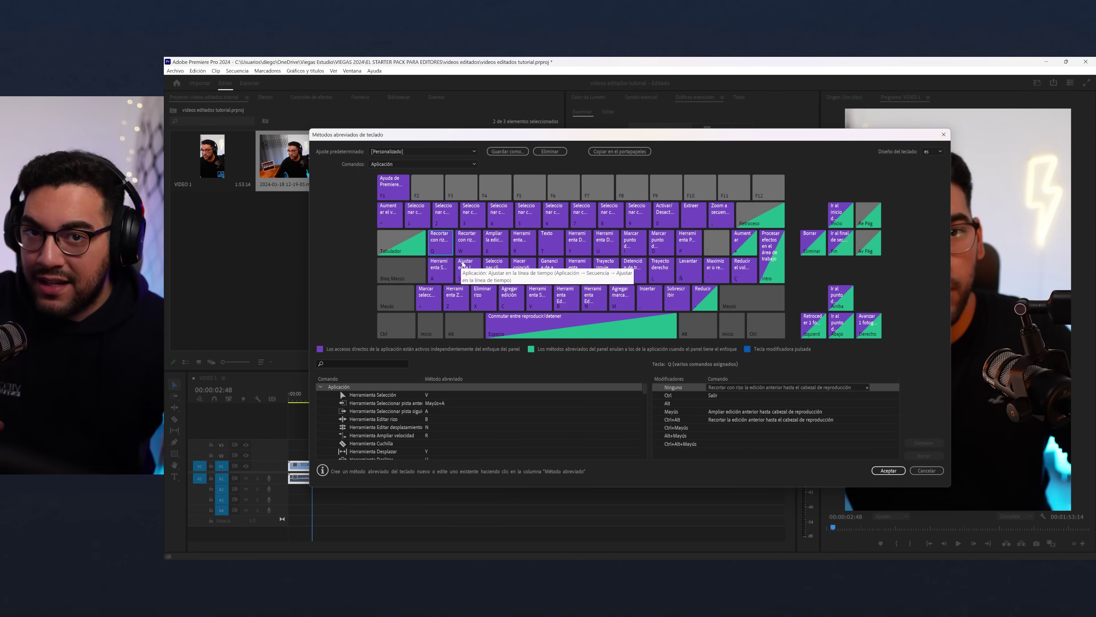
click(467, 242)
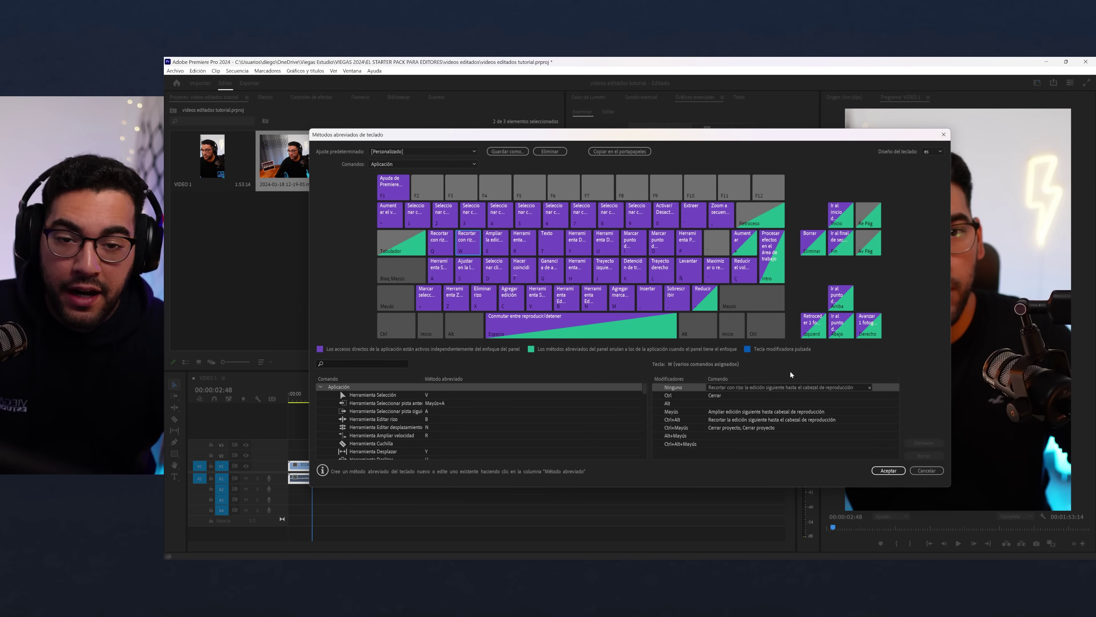
- Play the sequence and test Q ripple trims, undoing each one
click(929, 470)
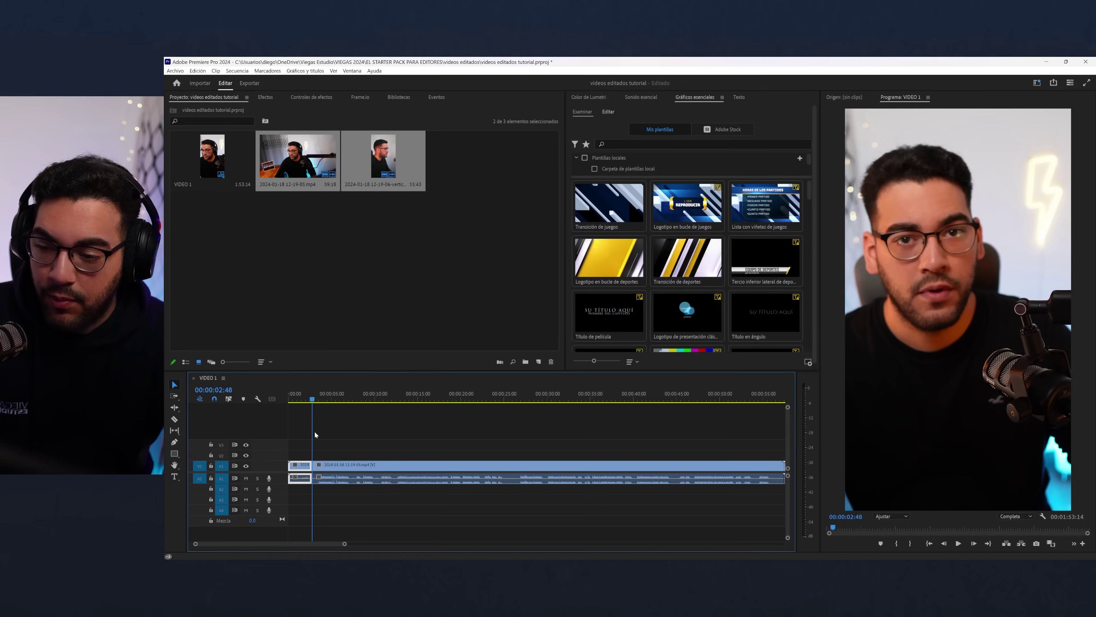
key(space)
scroll(316, 453, up, 4)
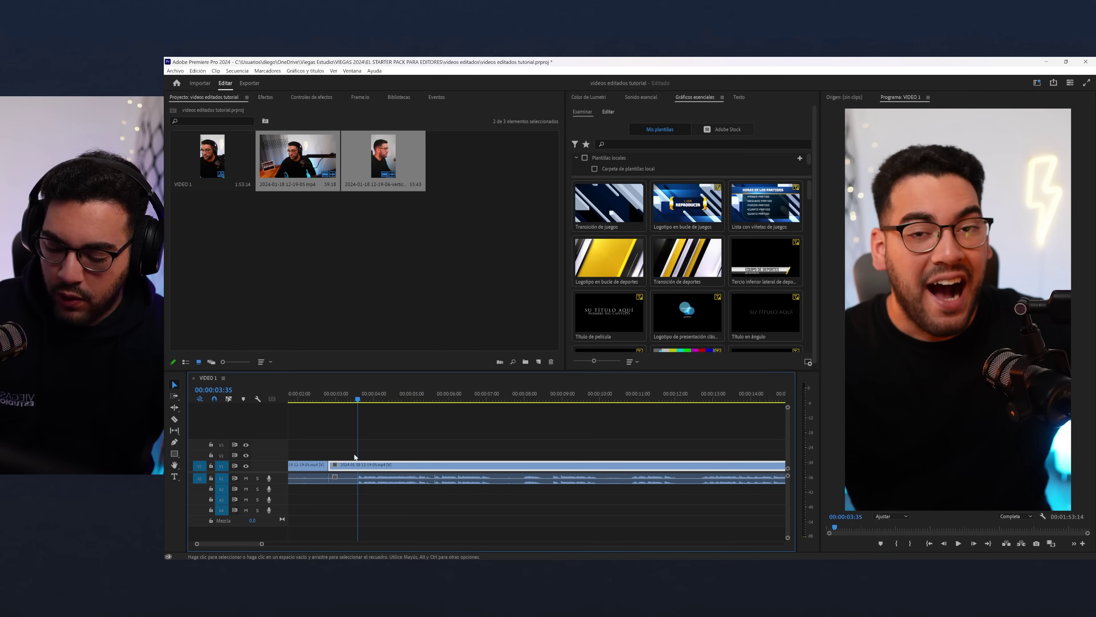
key(q)
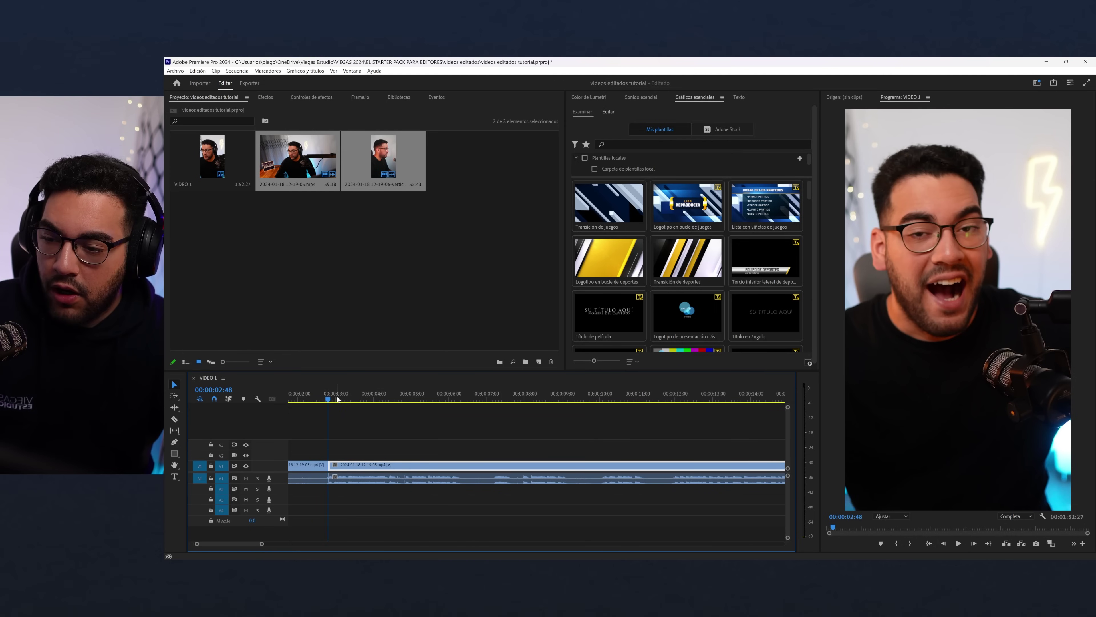
key(ctrl+z)
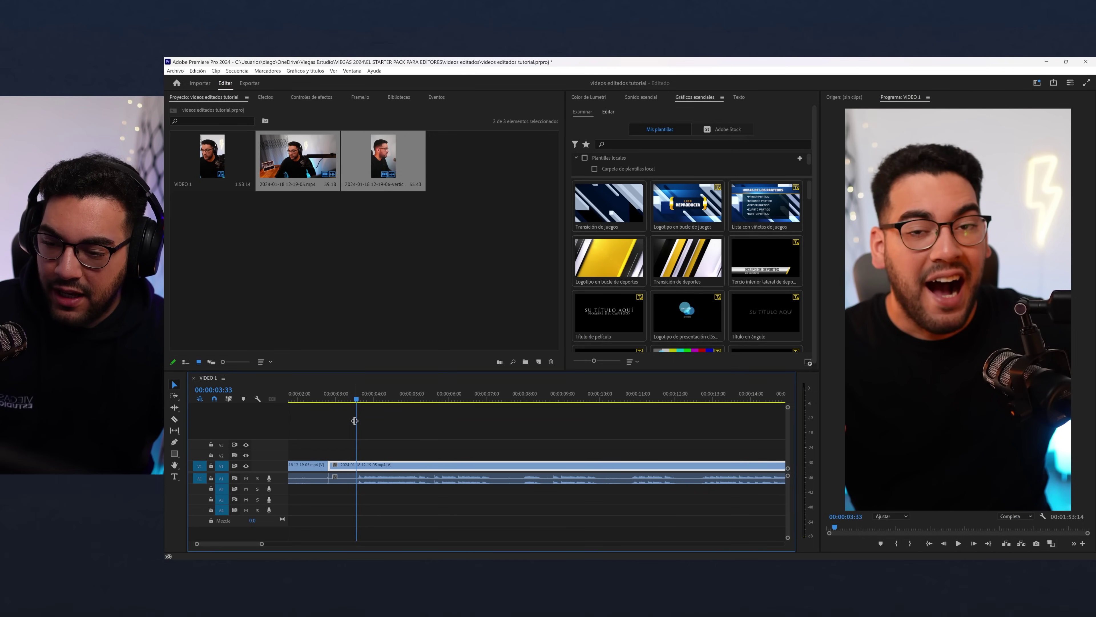
key(ctrl+z)
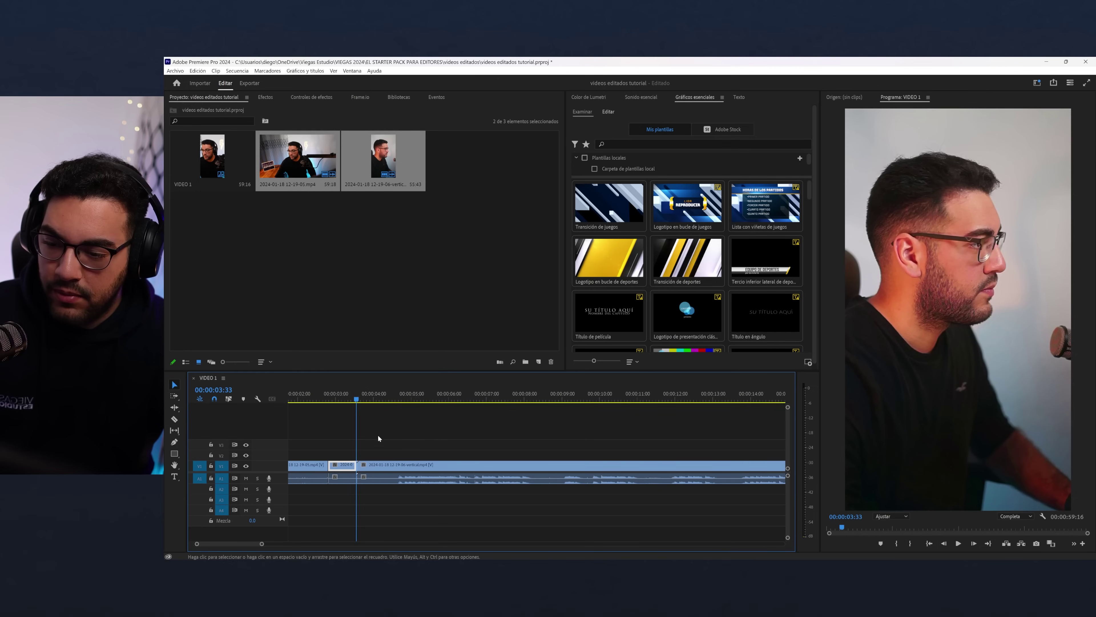
key(ctrl+shift+z)
key(minus)
key(minus)
key(minus)
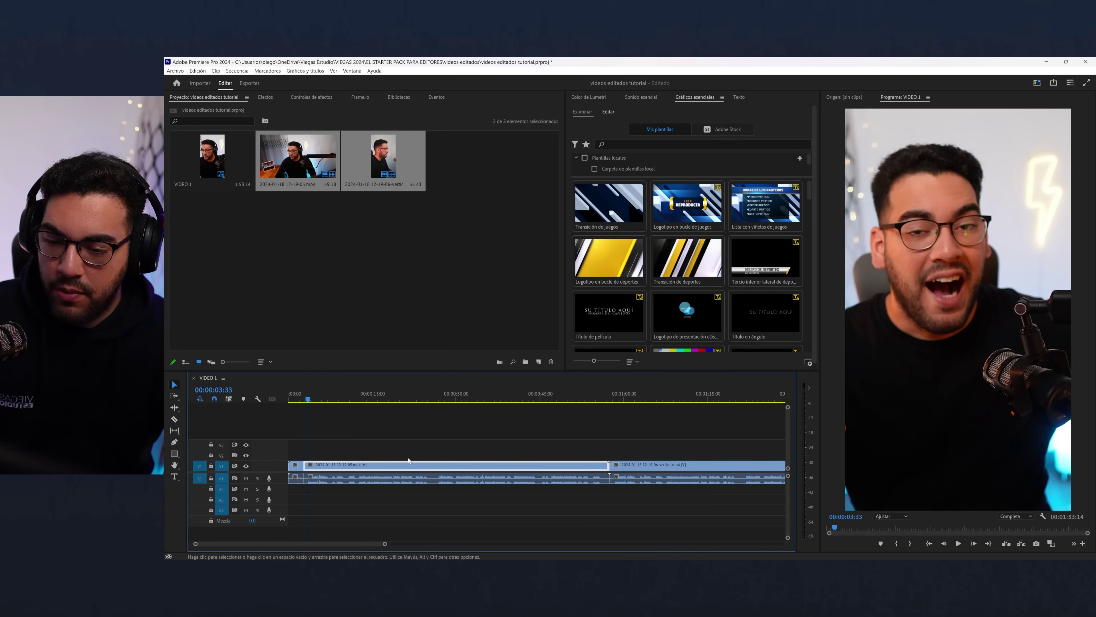
key(ctrl+z)
key(ctrl+shift+z)
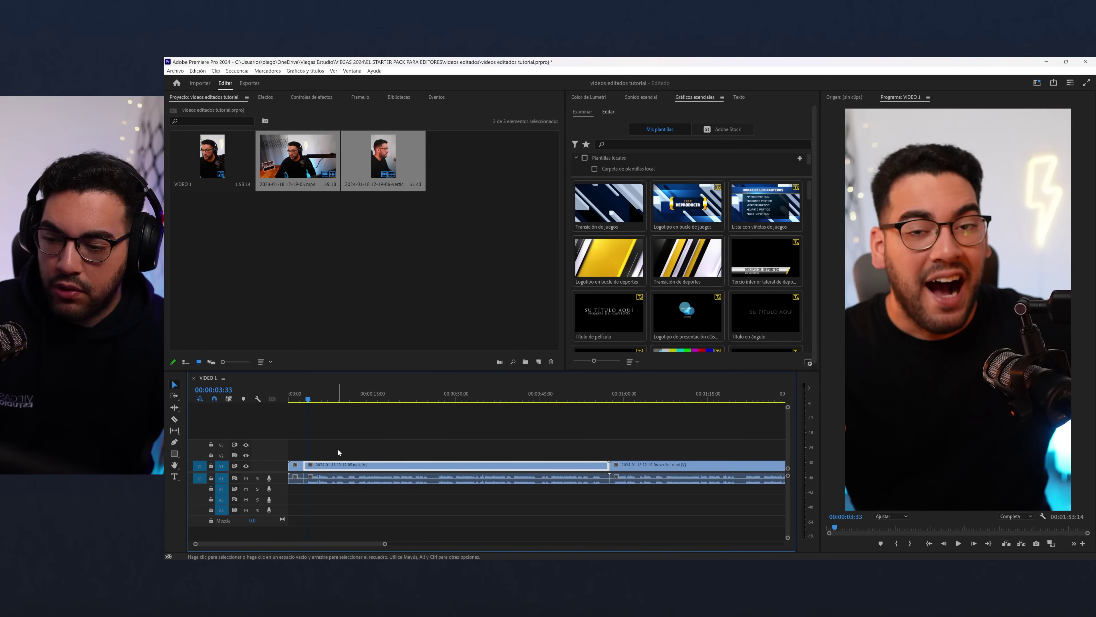
key(q)
key(equal)
key(equal)
key(equal)
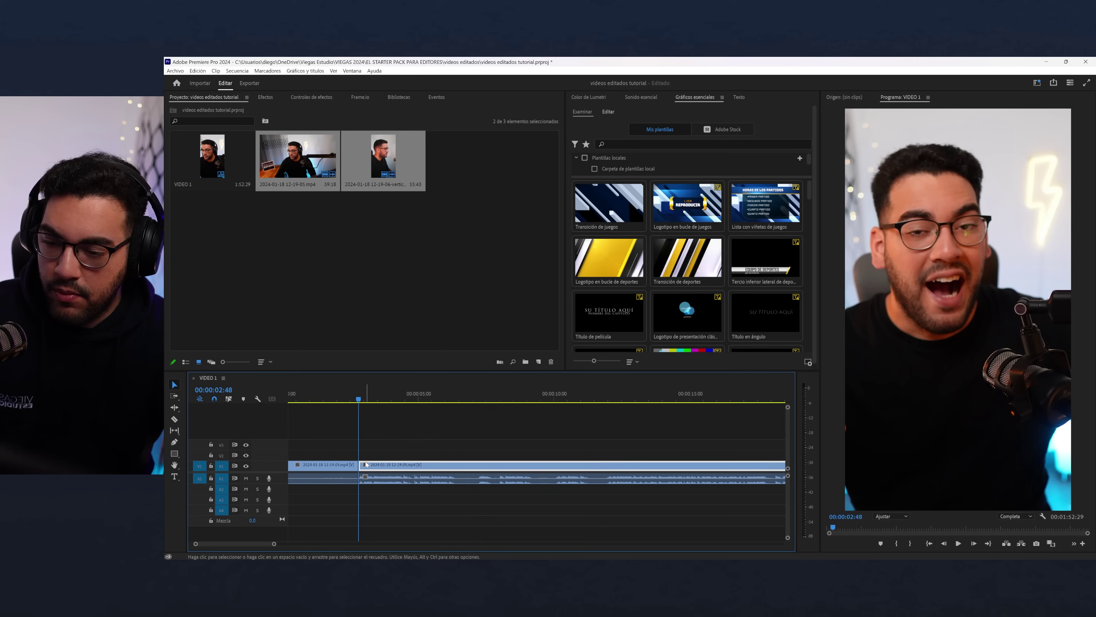
key(minus)
key(minus)
- Undo back to the two original uncut clips and scrub to 00:01:04:20
click(307, 478)
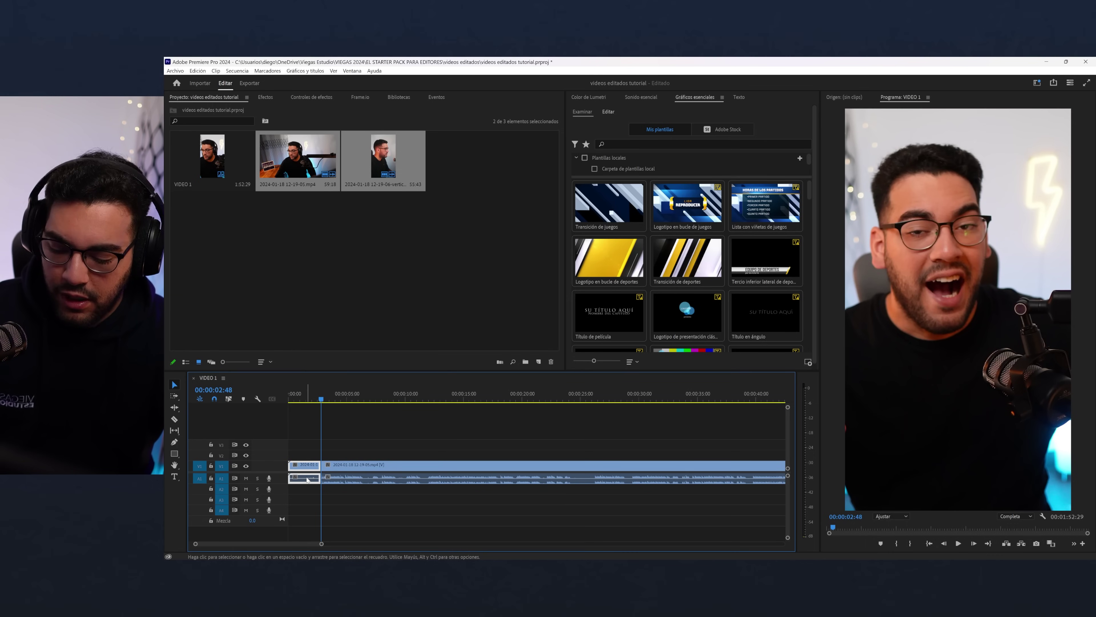
key(q)
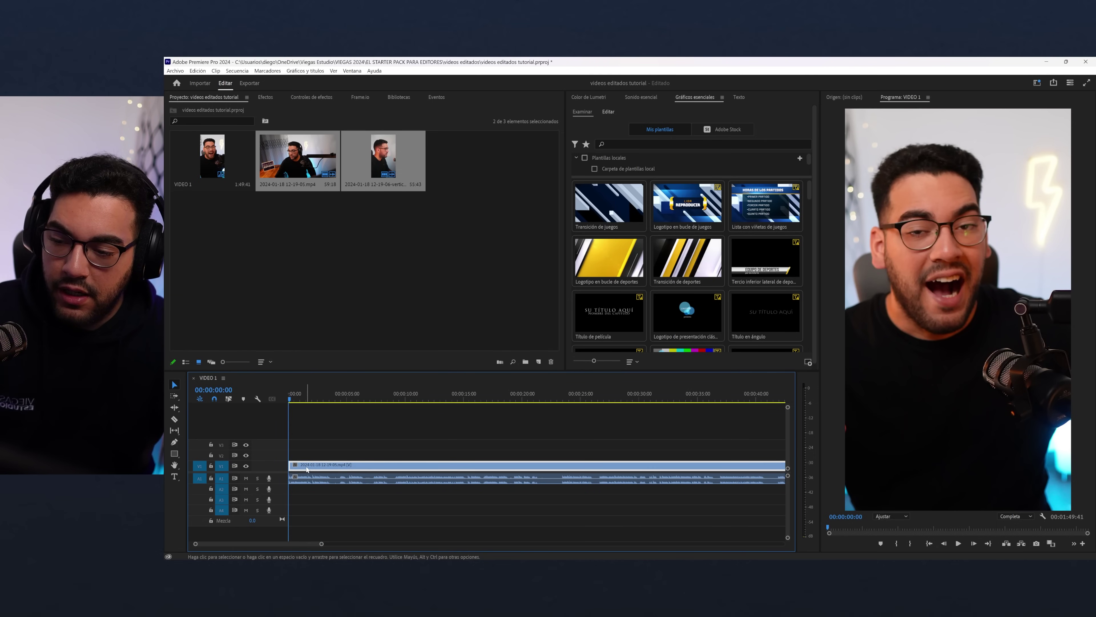
key(minus)
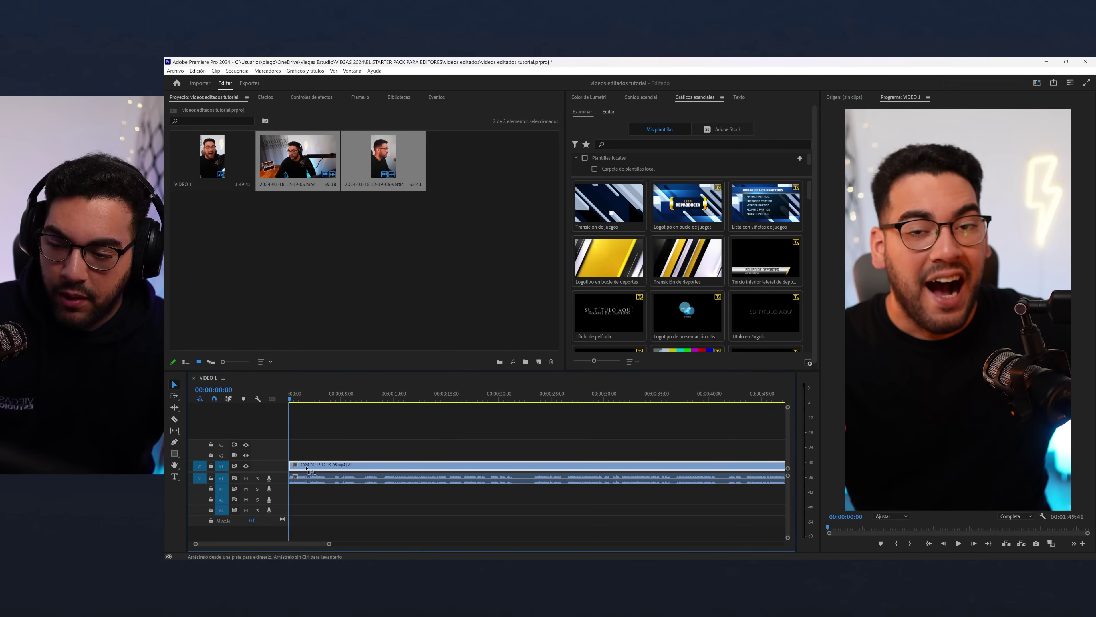
key(ctrl+z)
key(minus)
key(minus)
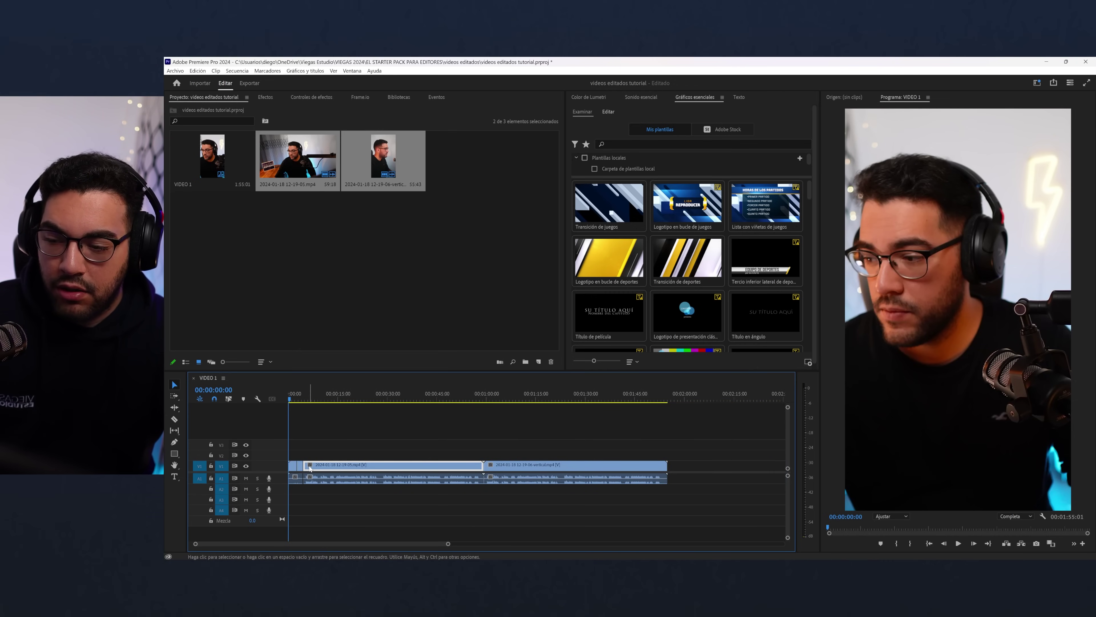
key(q)
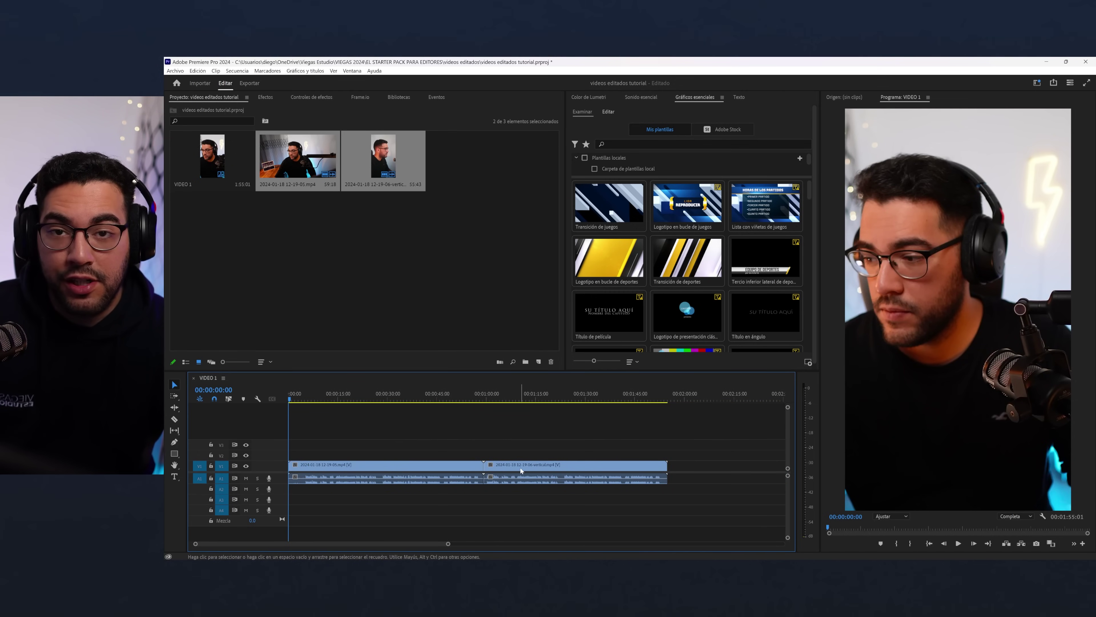
click(389, 396)
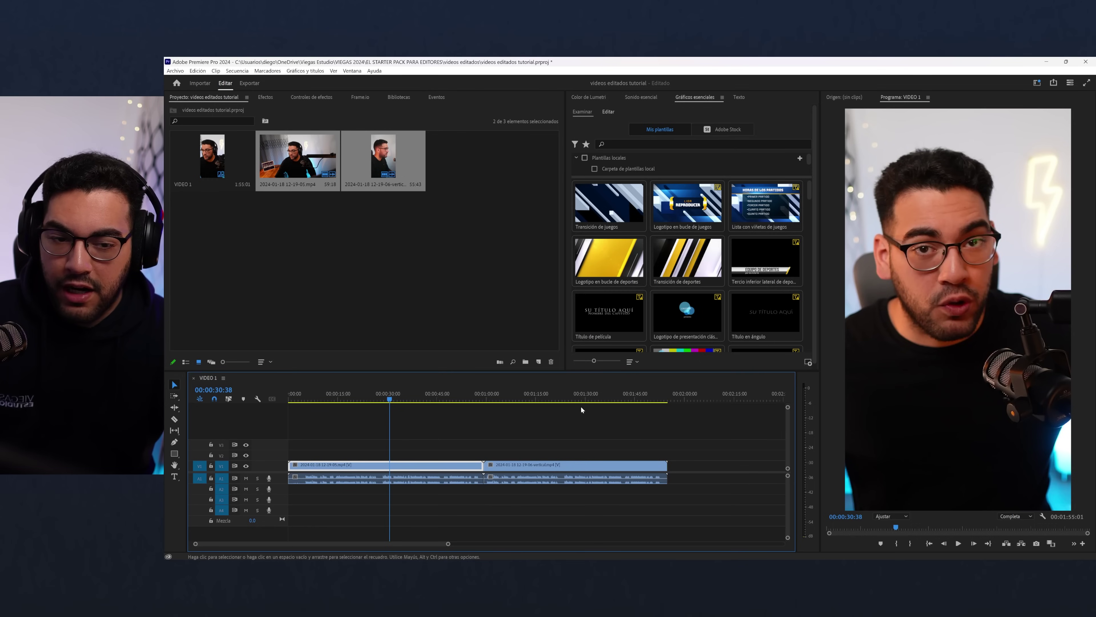
click(518, 397)
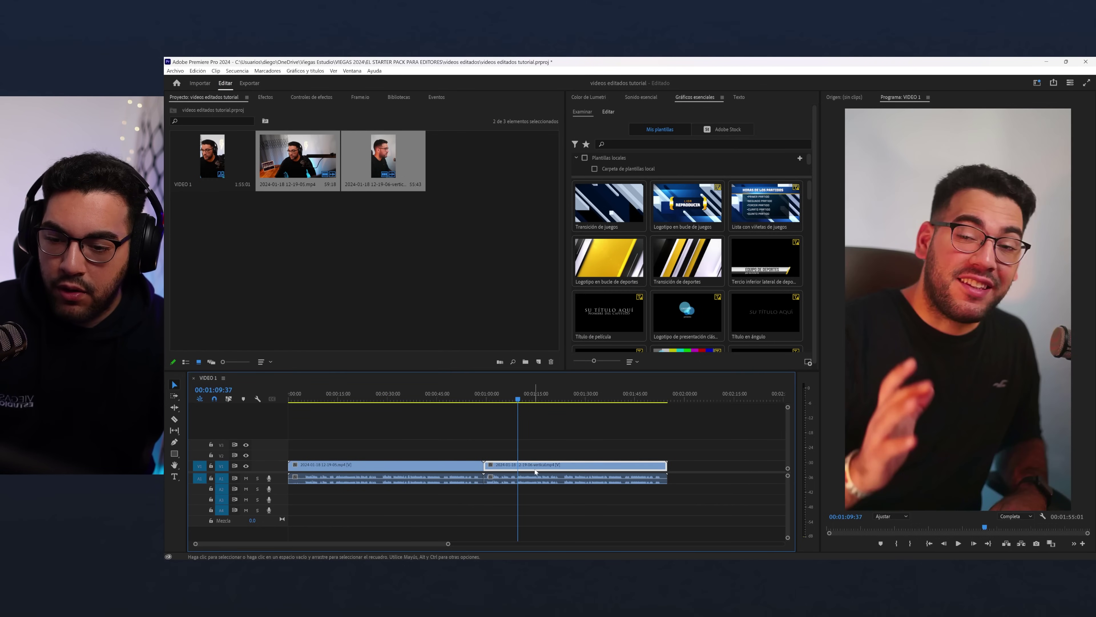
click(500, 397)
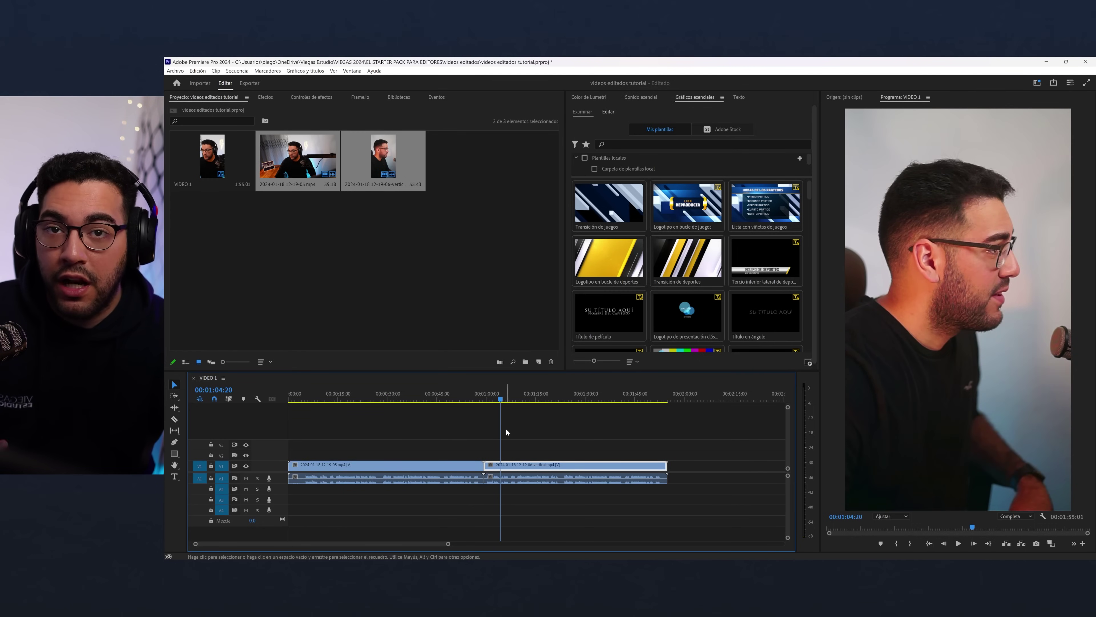
- Stack the vertical clip on V2 and synchronise both clips by audio using the mixed-down channel
drag(522, 471, 509, 460)
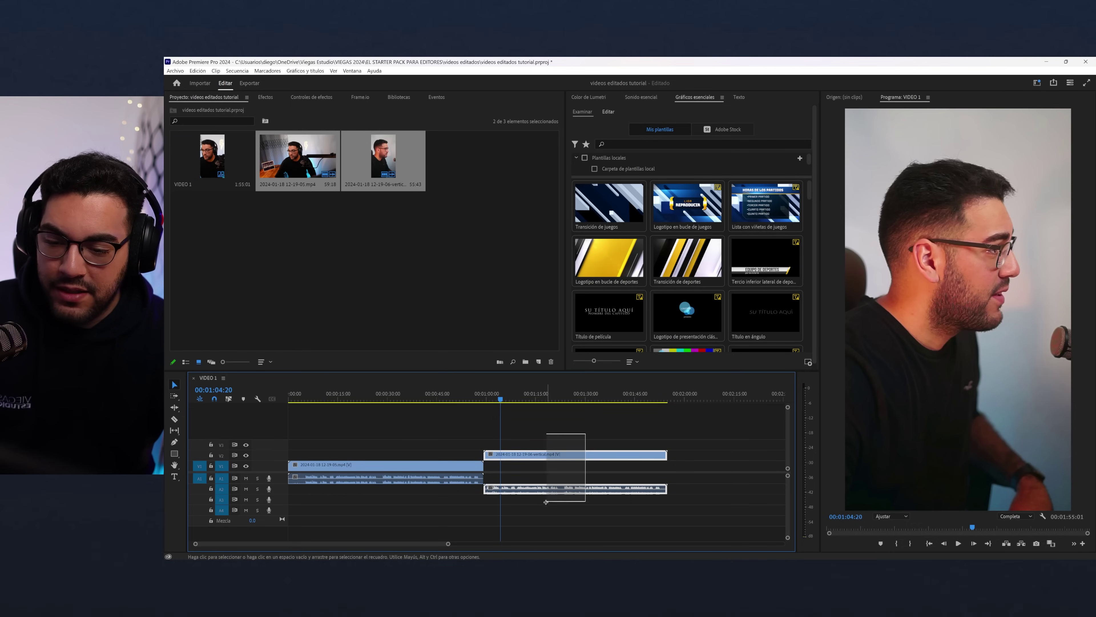
drag(548, 491, 365, 496)
click(348, 396)
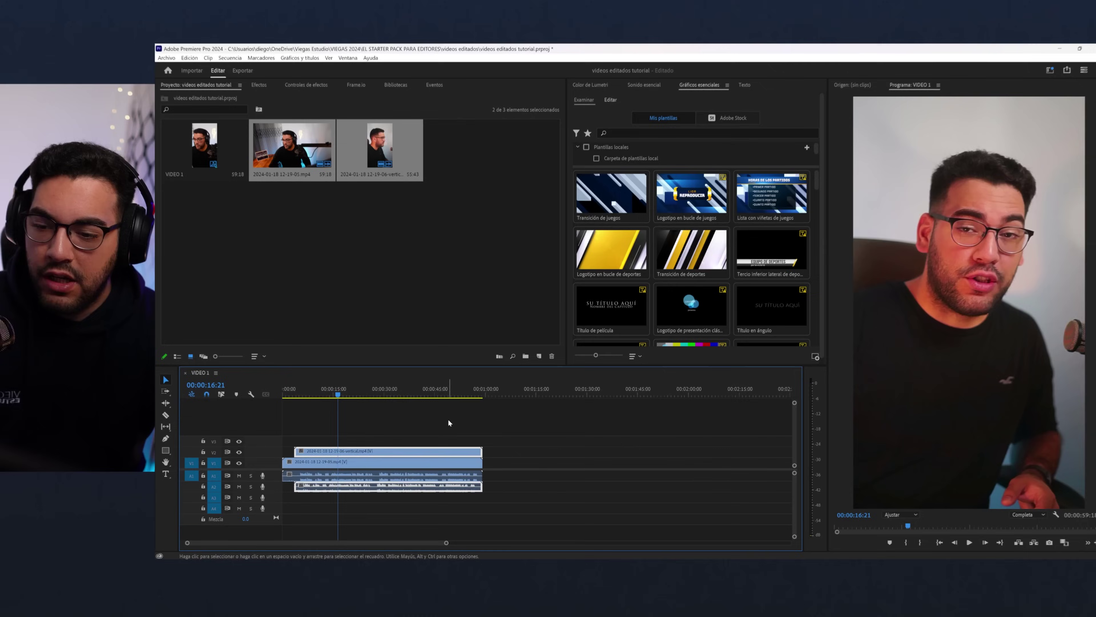
drag(448, 422, 371, 492)
right_click(385, 462)
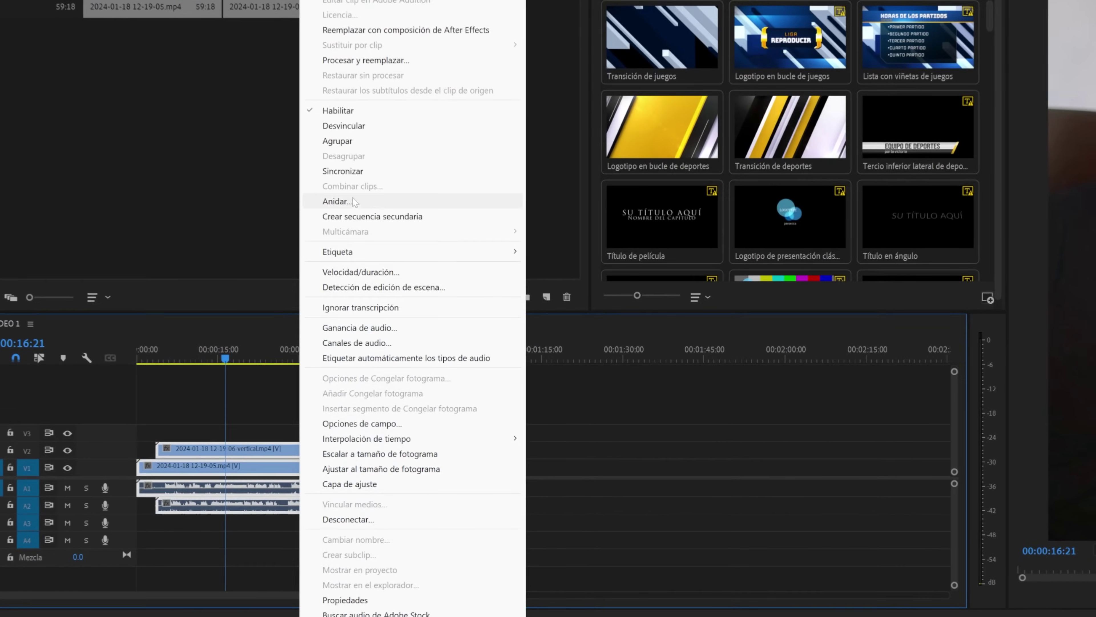
click(342, 171)
click(423, 208)
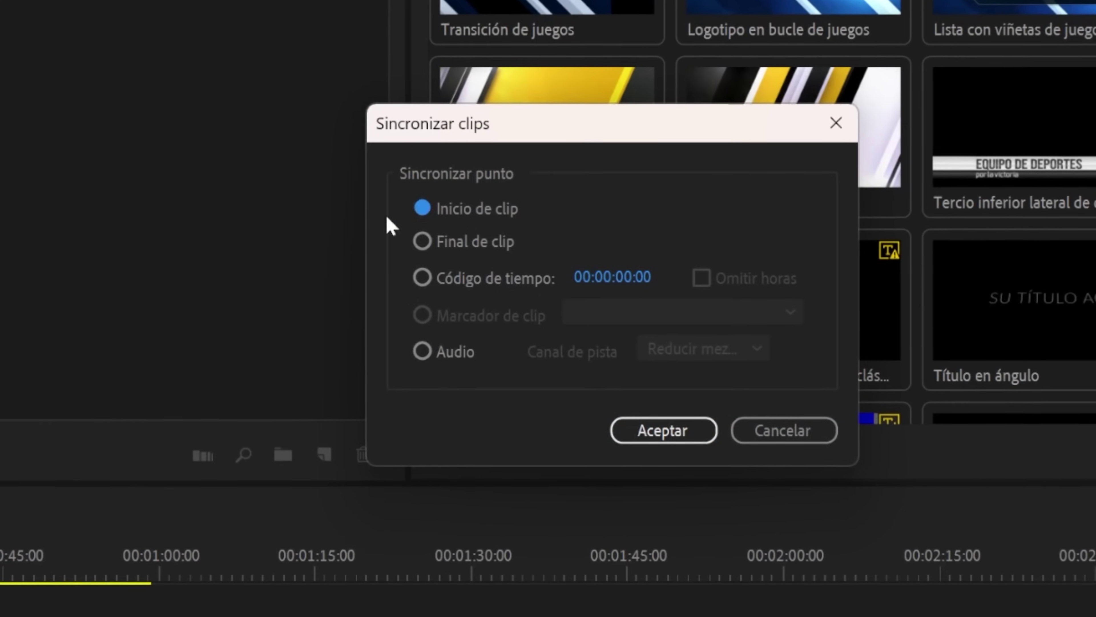
click(424, 352)
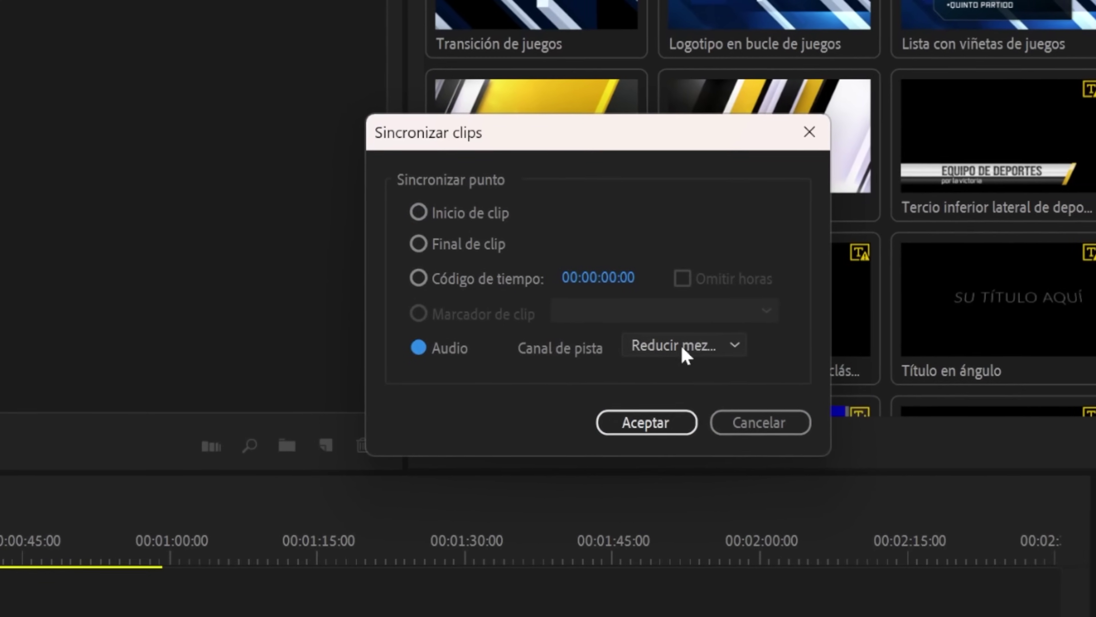
click(686, 348)
click(699, 427)
click(634, 426)
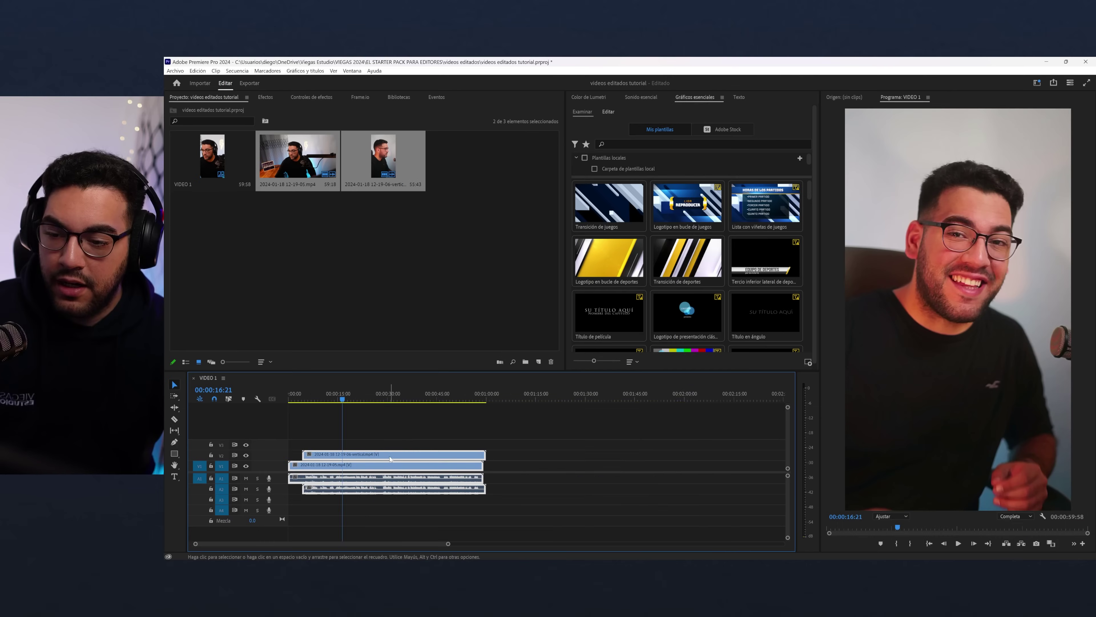
- Fit the timeline and delete the vertical clip's duplicate A2 audio
key(backslash)
click(496, 494)
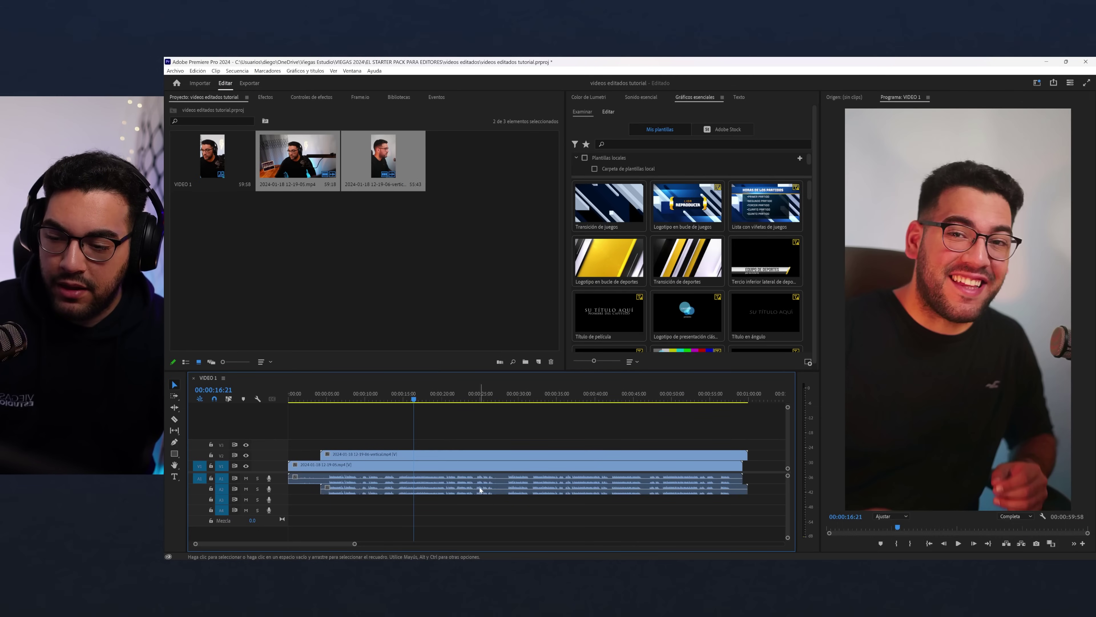
click(477, 485)
key(Delete)
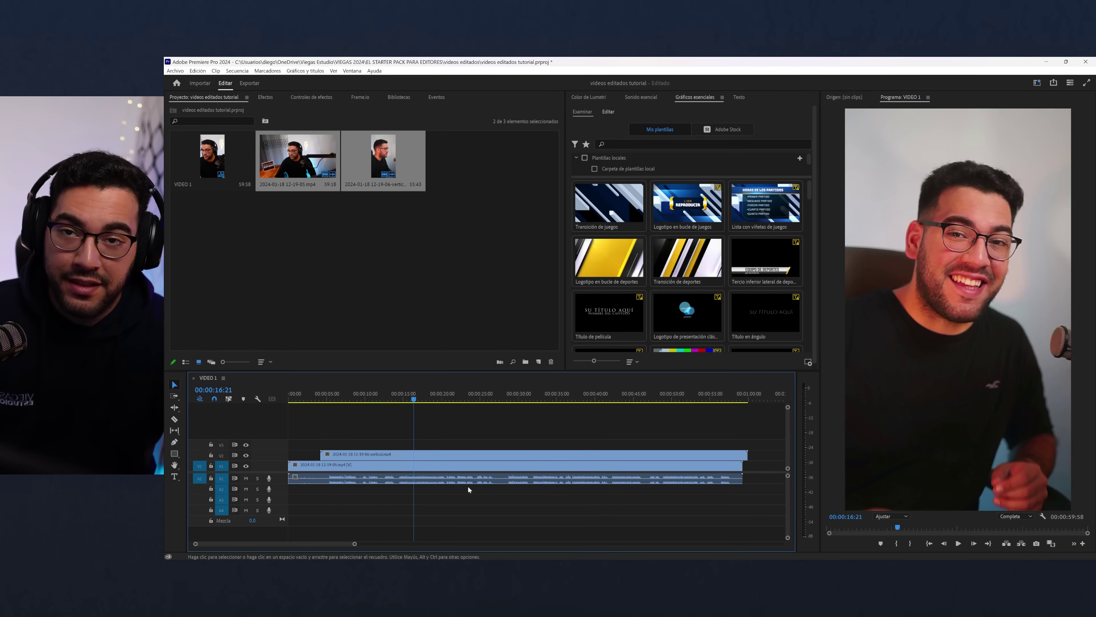
click(330, 399)
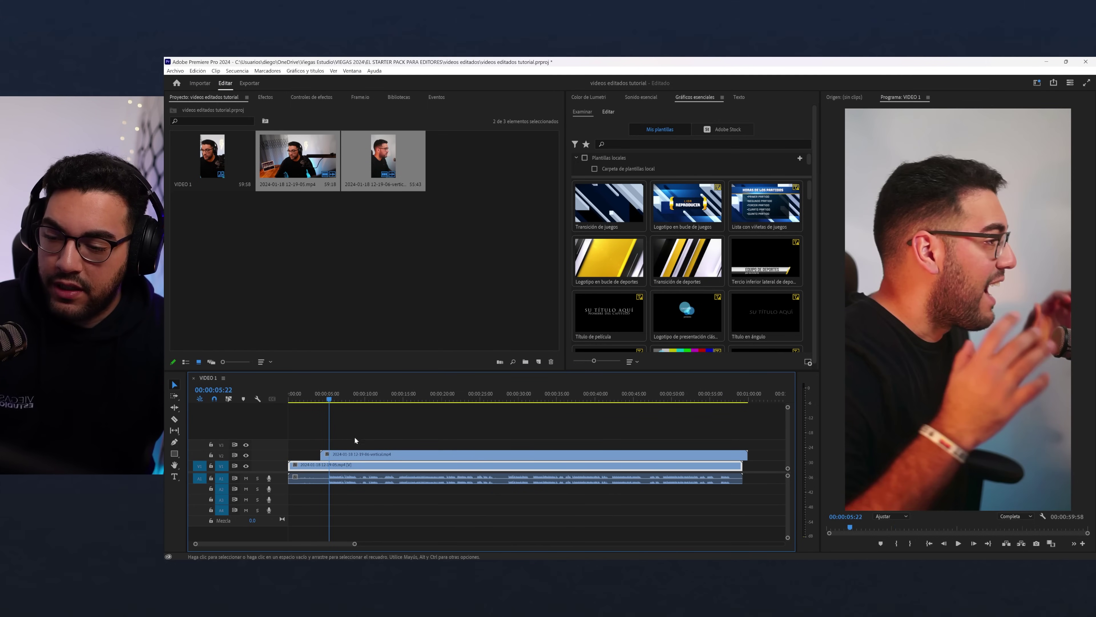
- Ripple-trim everything before 05:22 and start the vertical clip at 00:00:03:30
key(q)
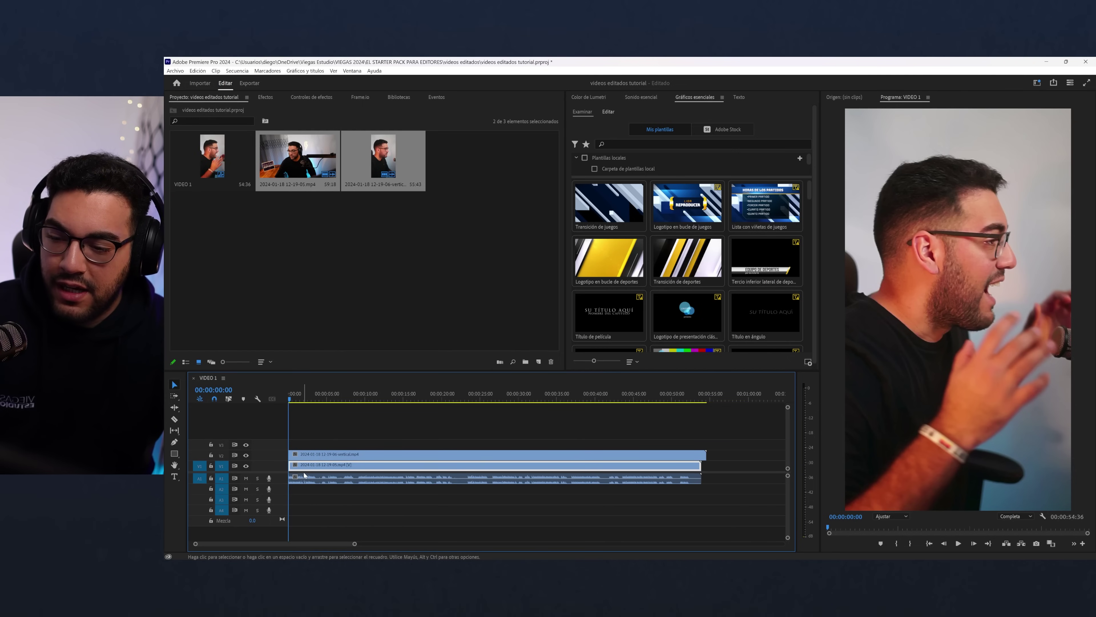
key(equal)
key(equal)
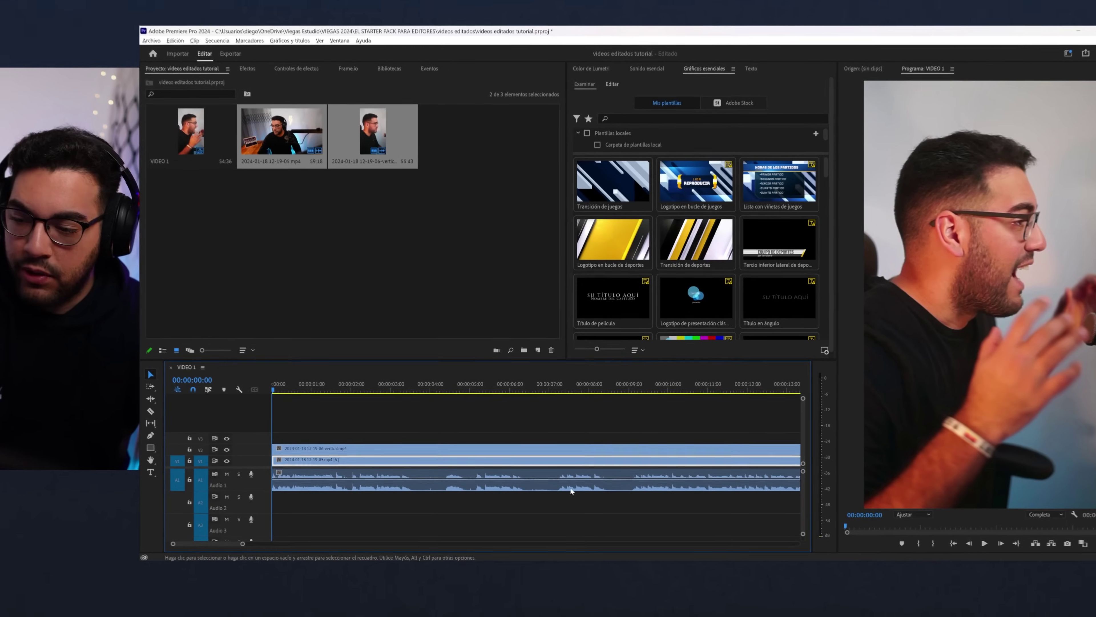
scroll(461, 491, up, 3)
key(minus)
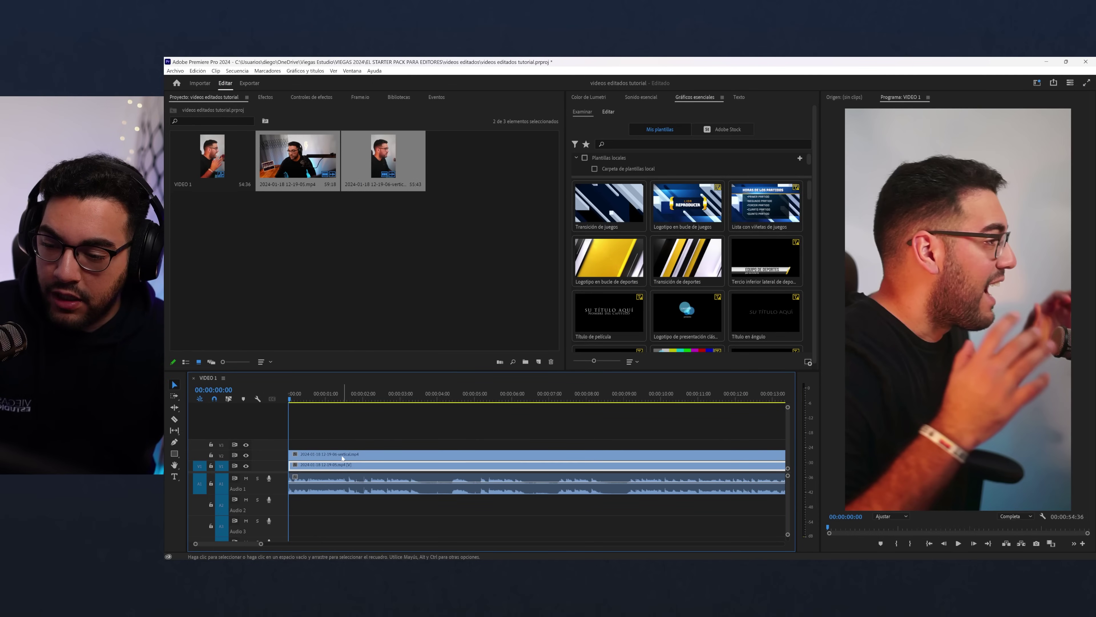
drag(290, 455, 421, 456)
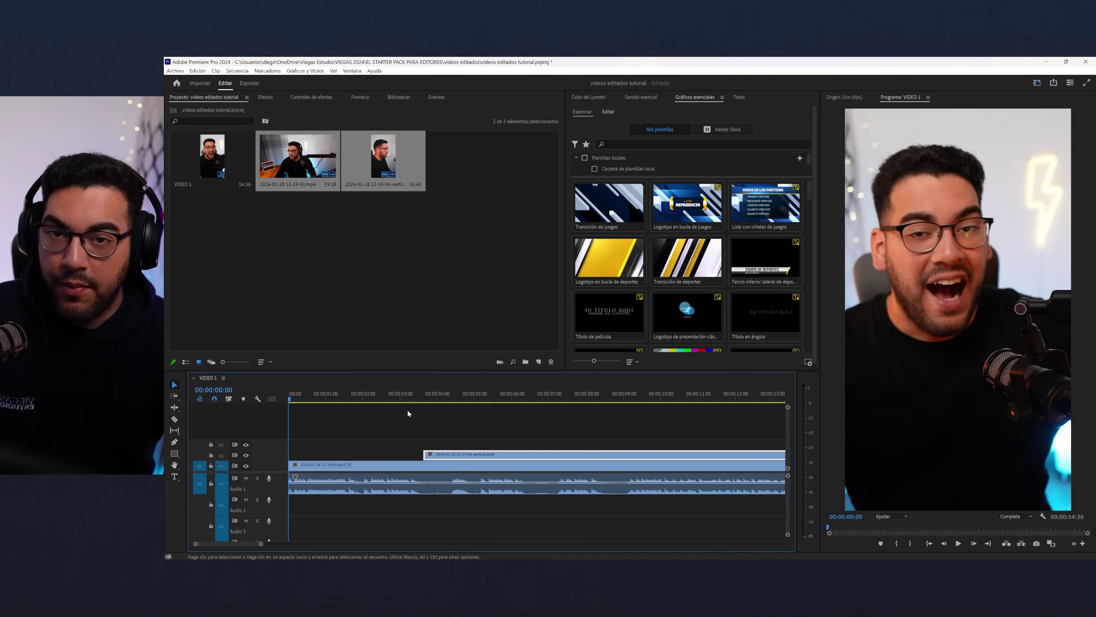
- Split the horizontal clip at 03:31 and push the vertical clip's start to about 06:10
key(space)
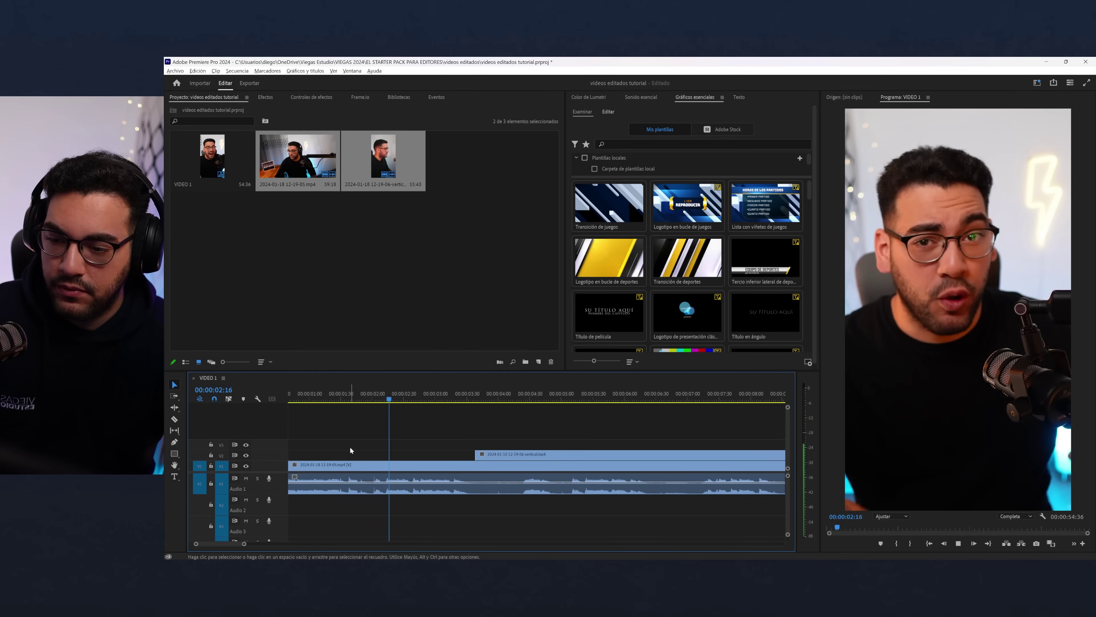
click(413, 460)
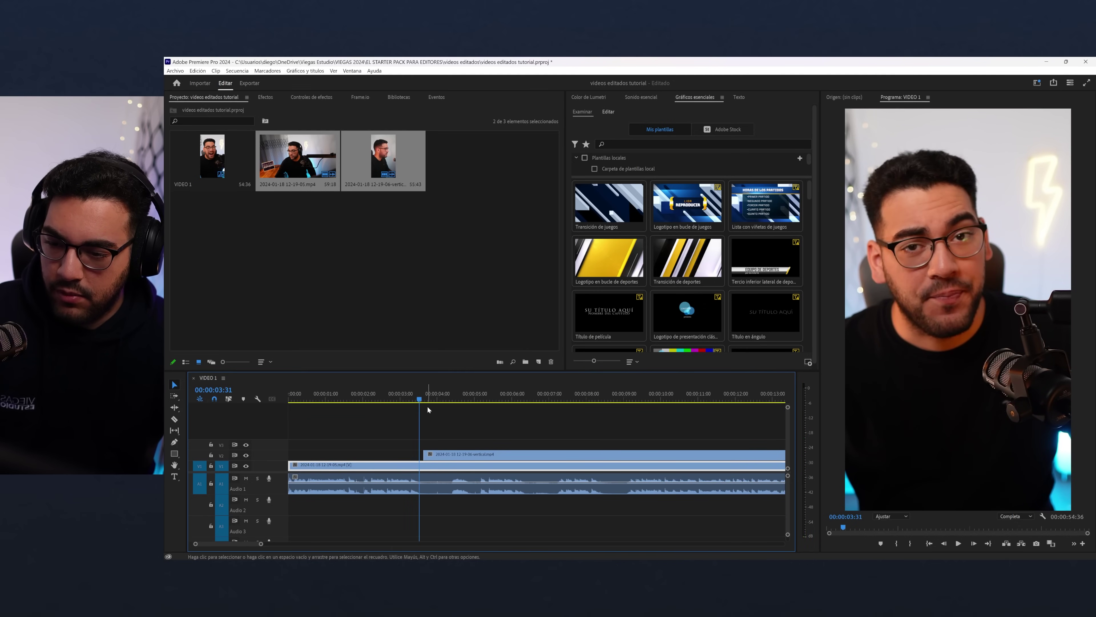
key(ctrl+k)
click(447, 400)
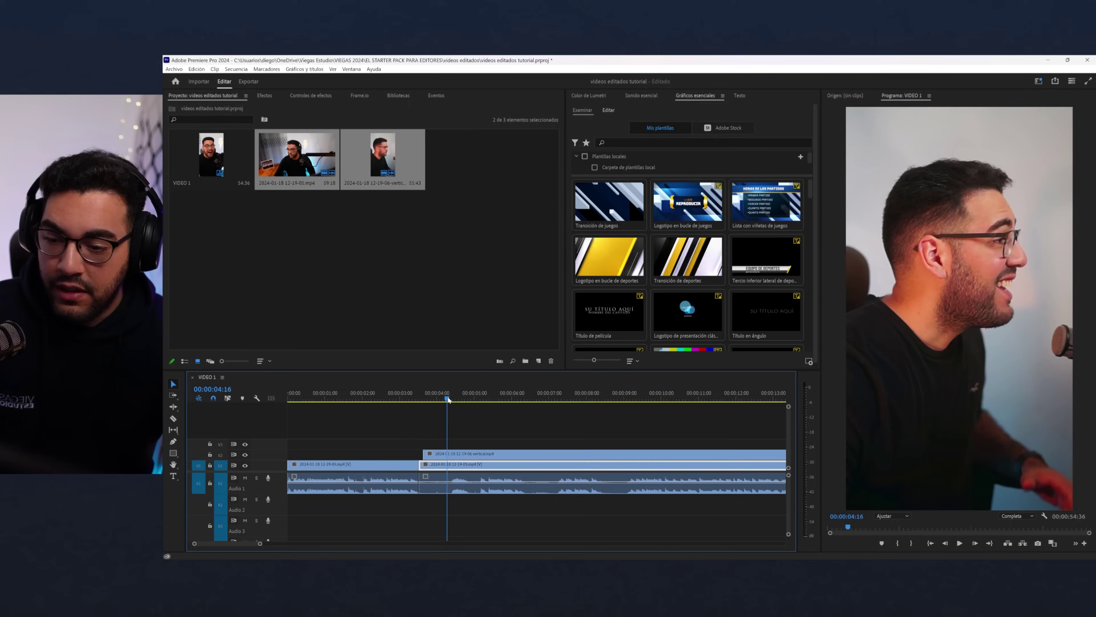
key(Up)
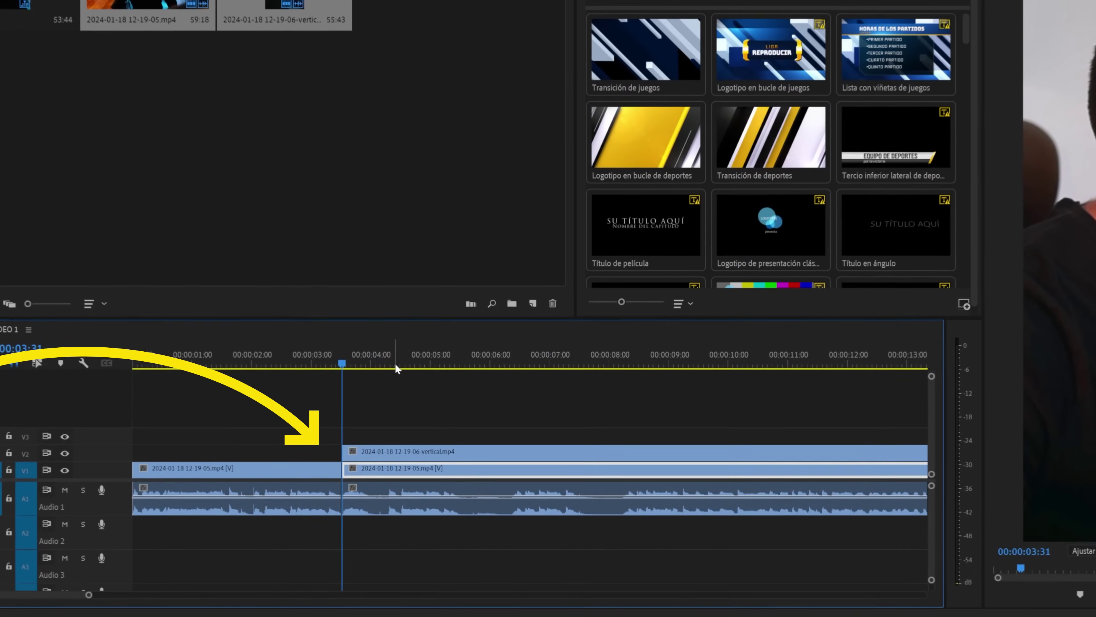
click(324, 449)
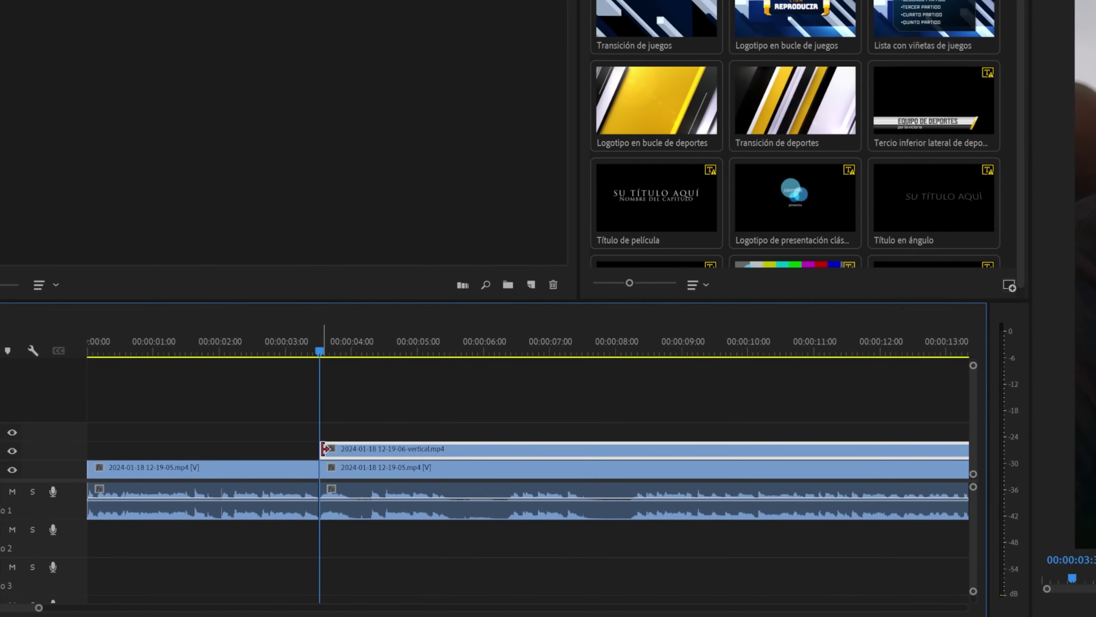
drag(324, 449, 516, 449)
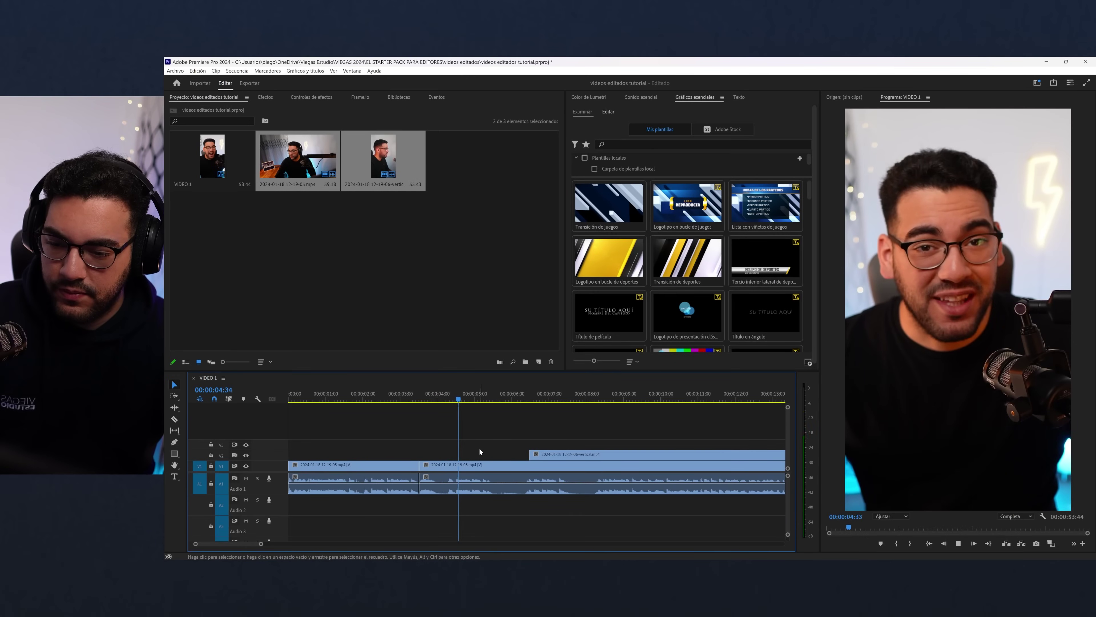
- Split the horizontal clip at 05:33 and extend the vertical clip back to 05:33
key(space)
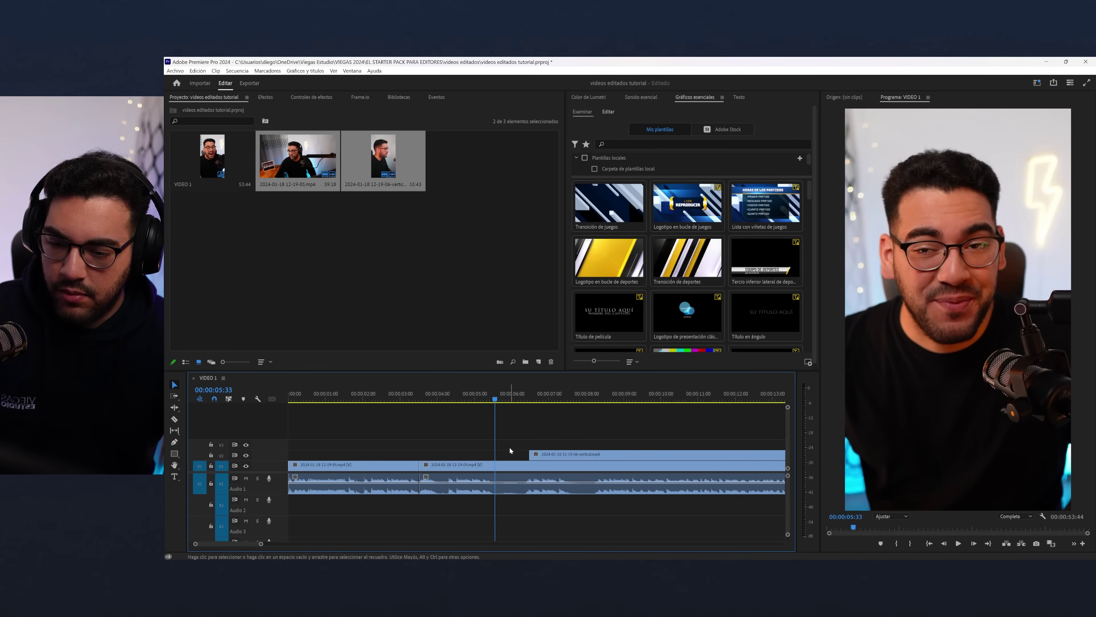
key(ctrl+k)
click(525, 400)
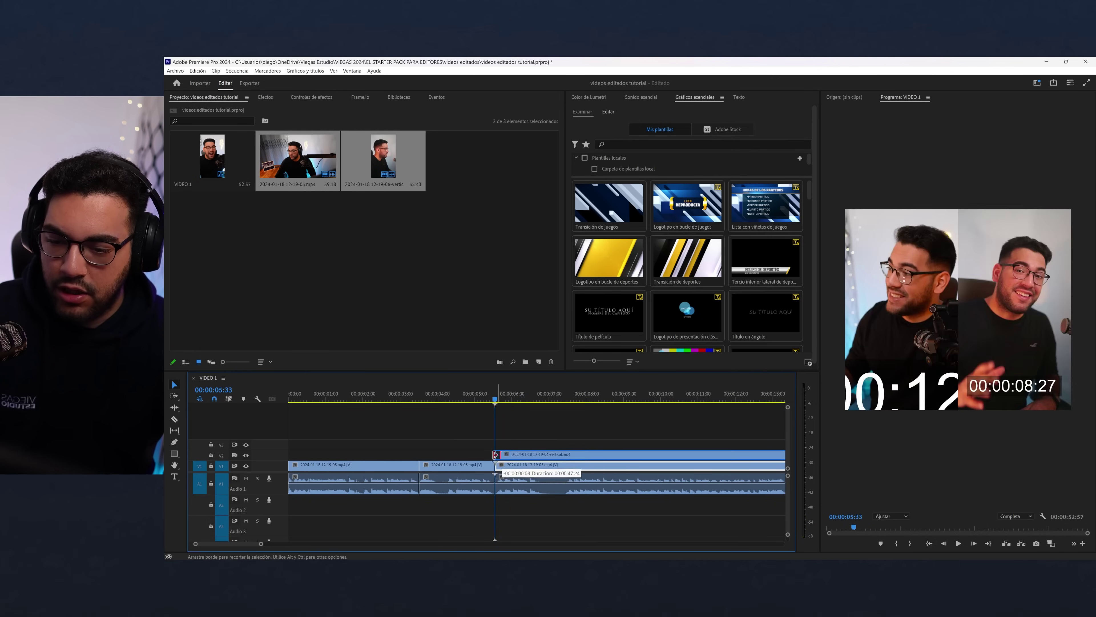
drag(498, 456, 495, 457)
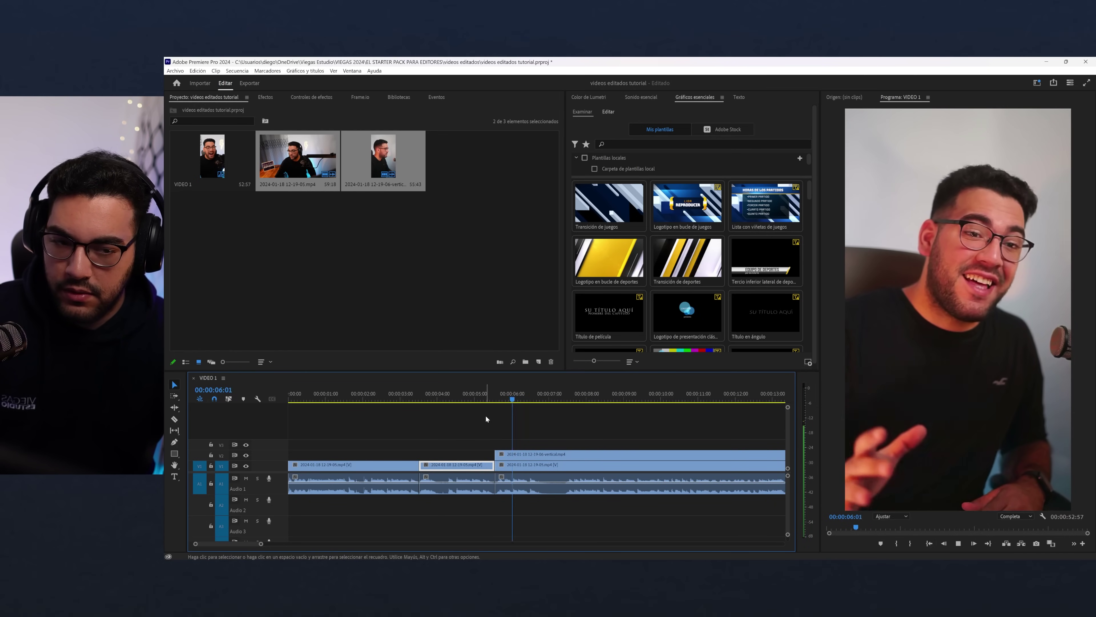
key(space)
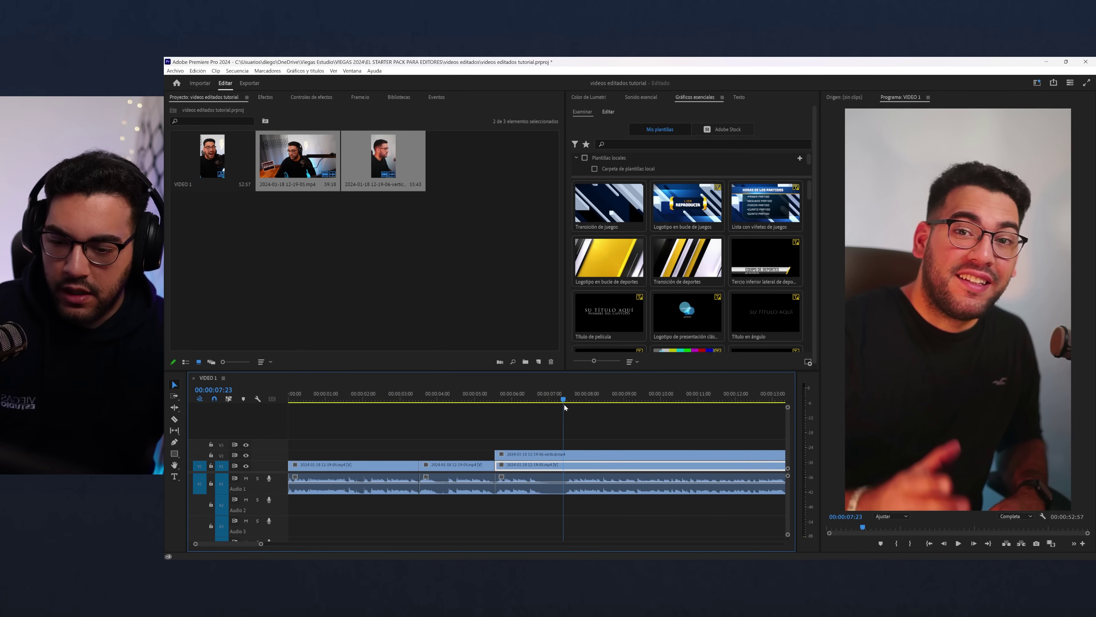
click(565, 404)
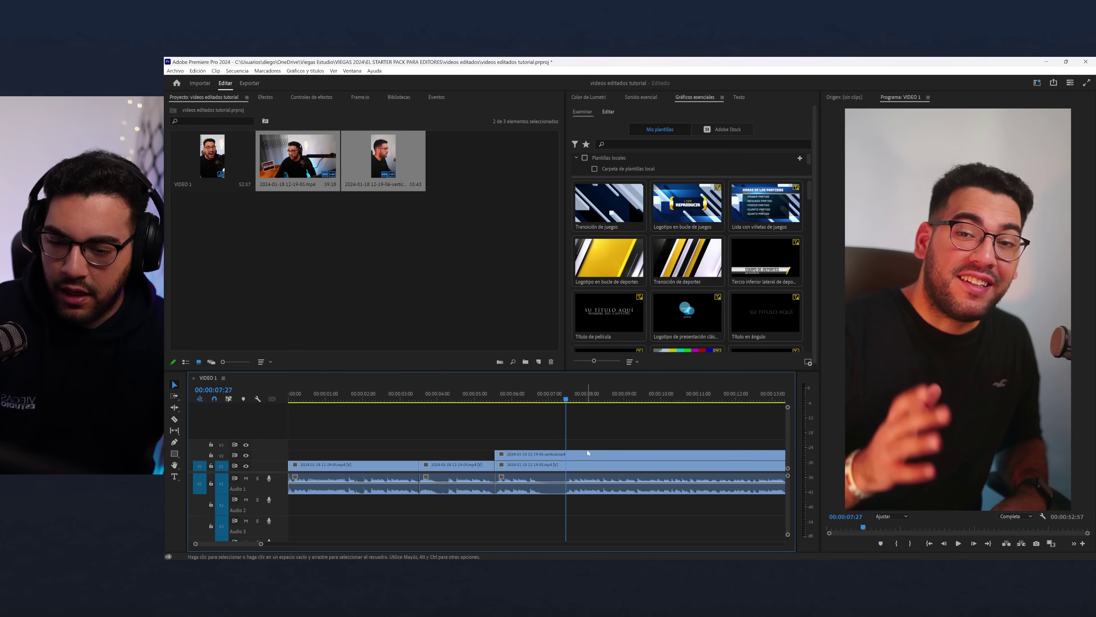
key(Up)
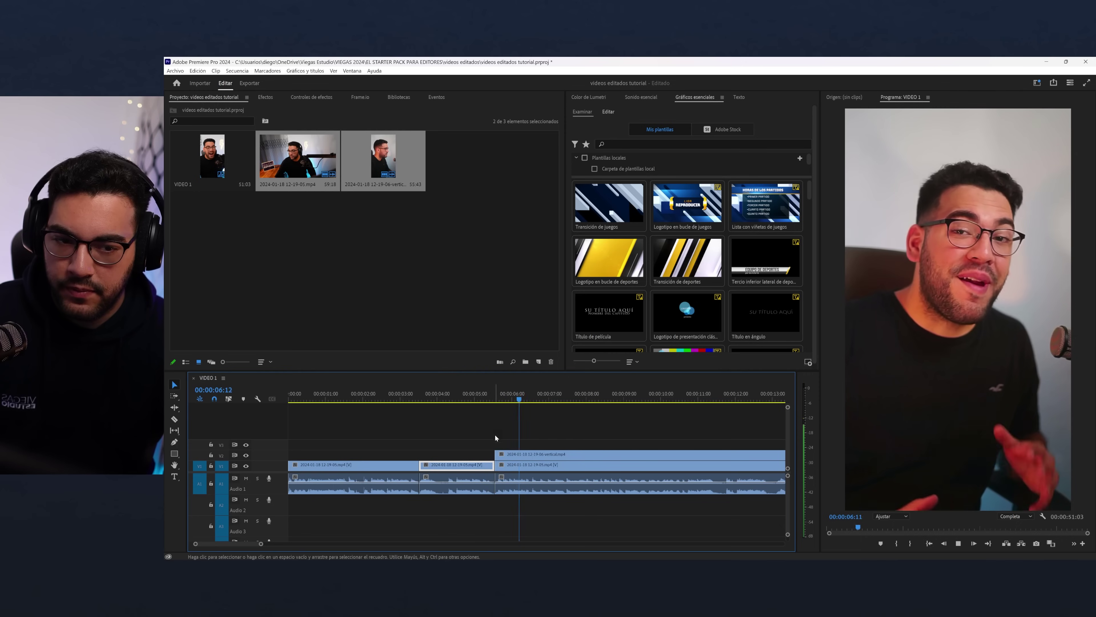
- Review the cut around 11 seconds and undo the extra split in the horizontal clip
scroll(598, 477, down, 5)
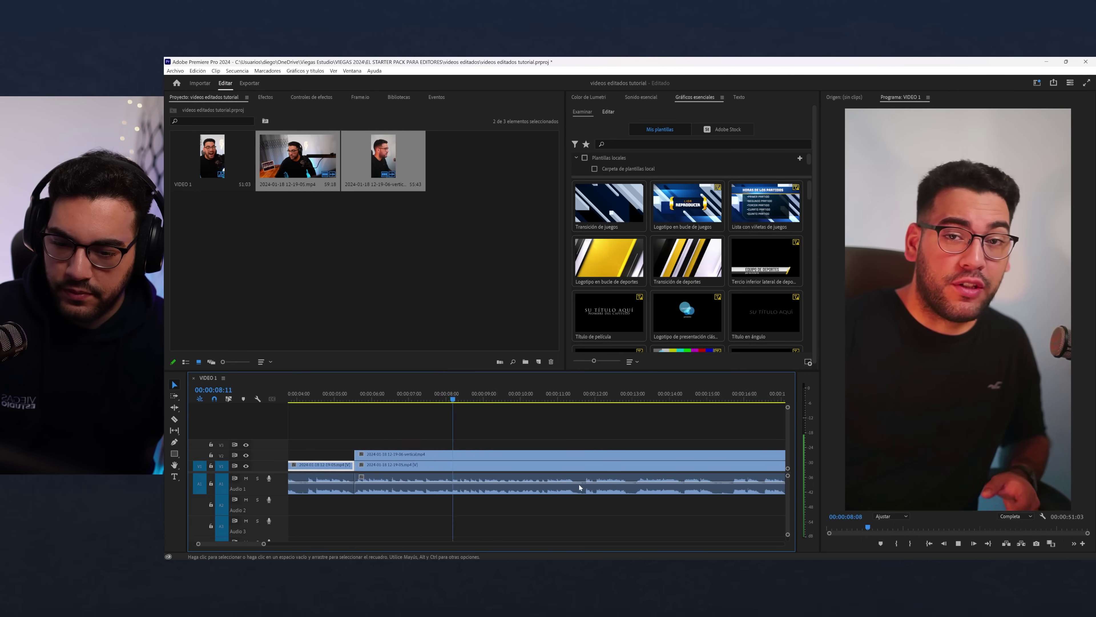
scroll(549, 481, up, 3)
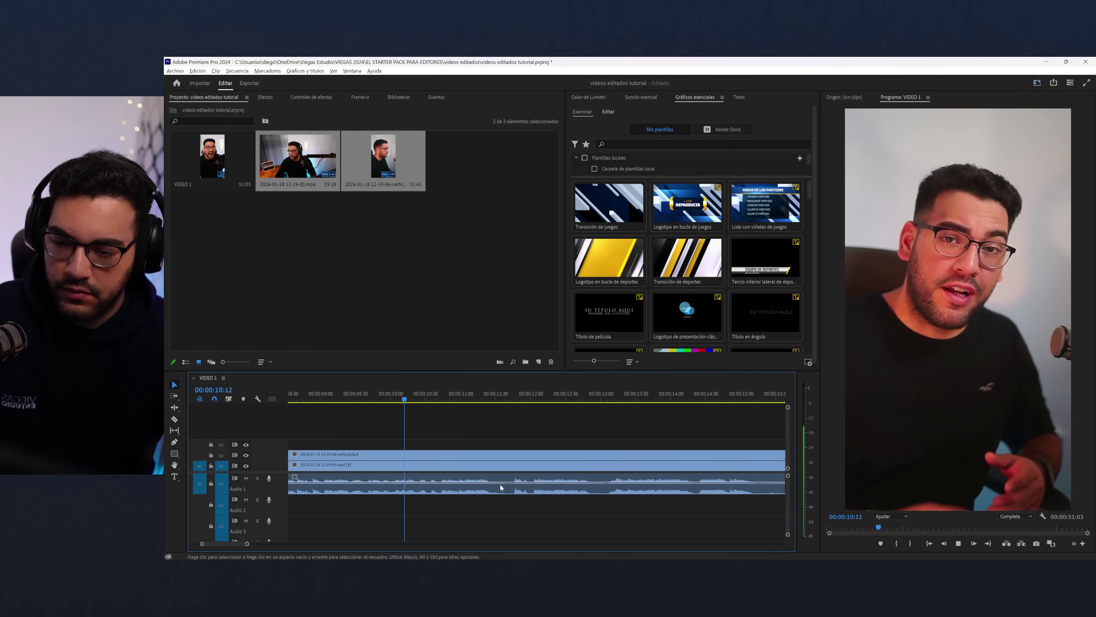
key(space)
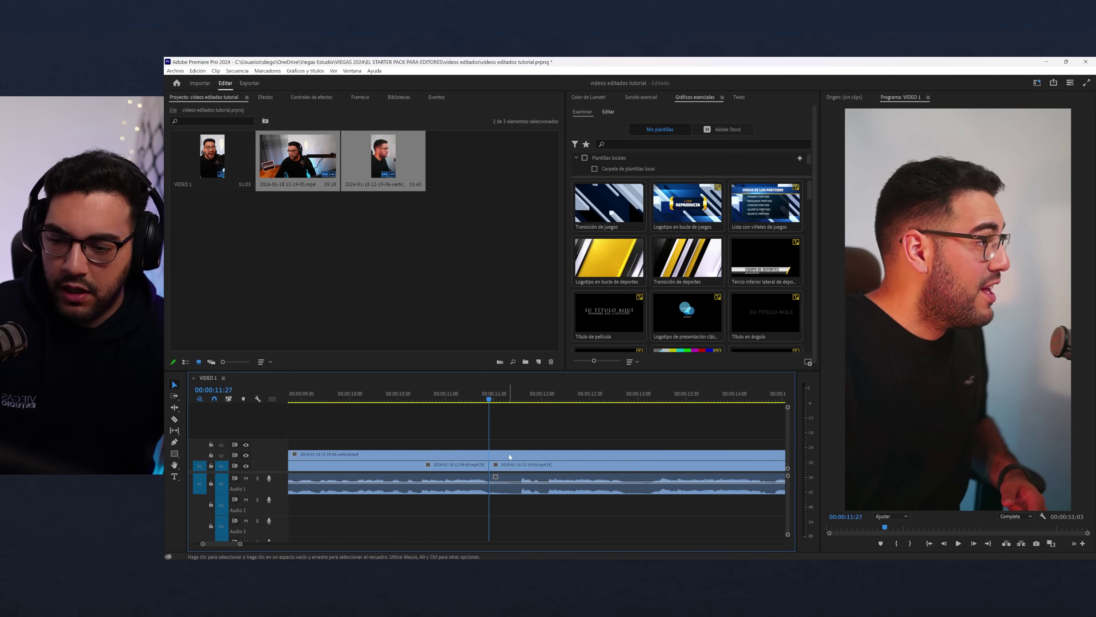
click(459, 394)
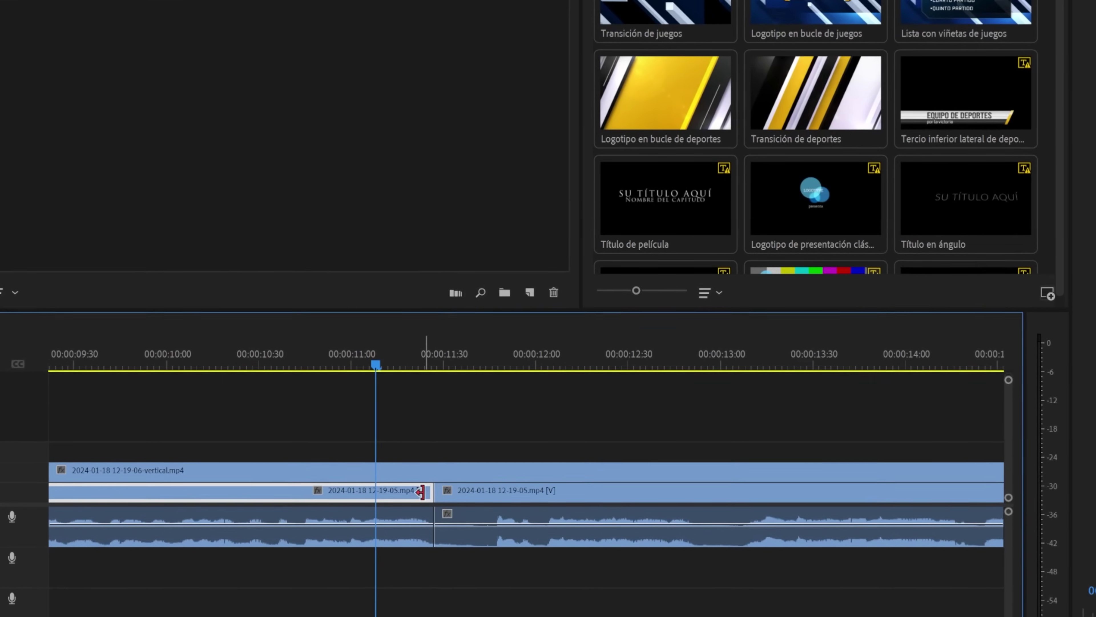
click(412, 536)
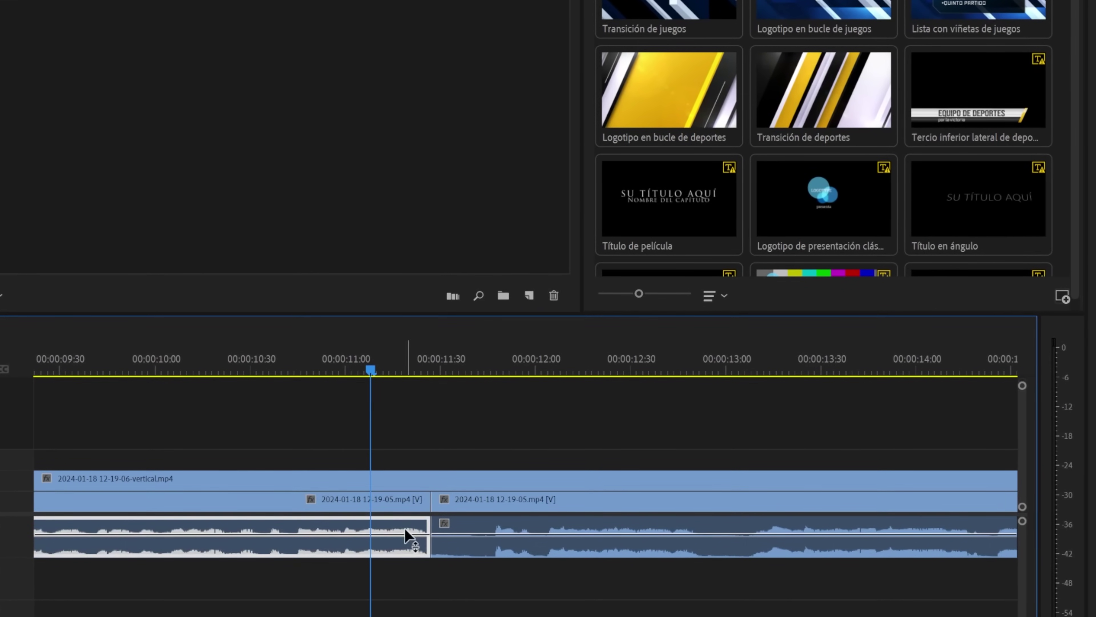
click(417, 480)
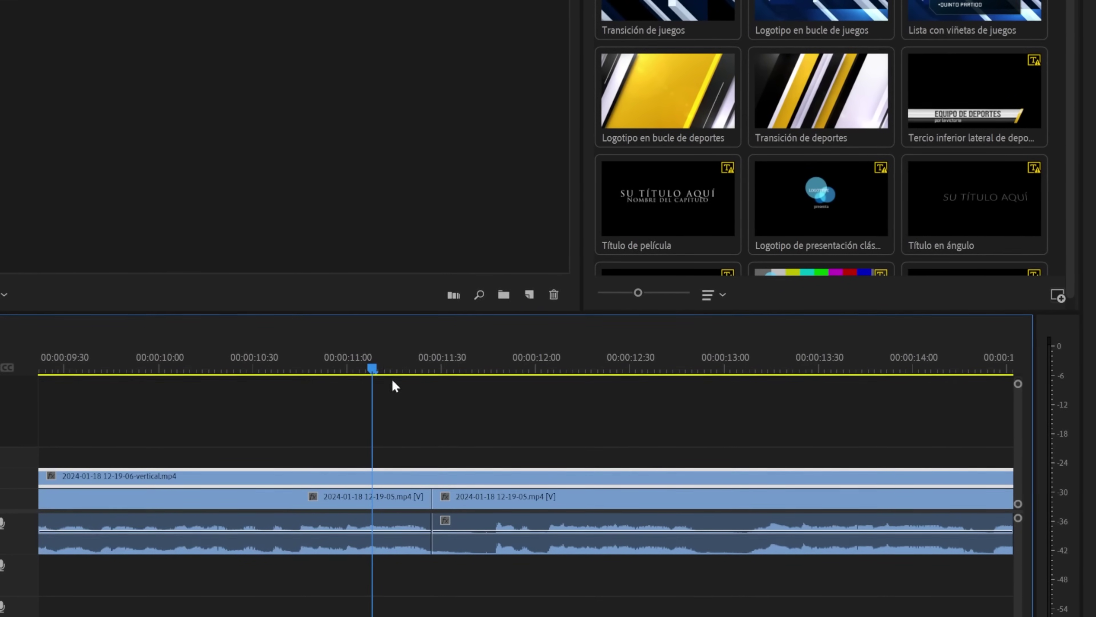
drag(399, 368, 411, 368)
key(ctrl+z)
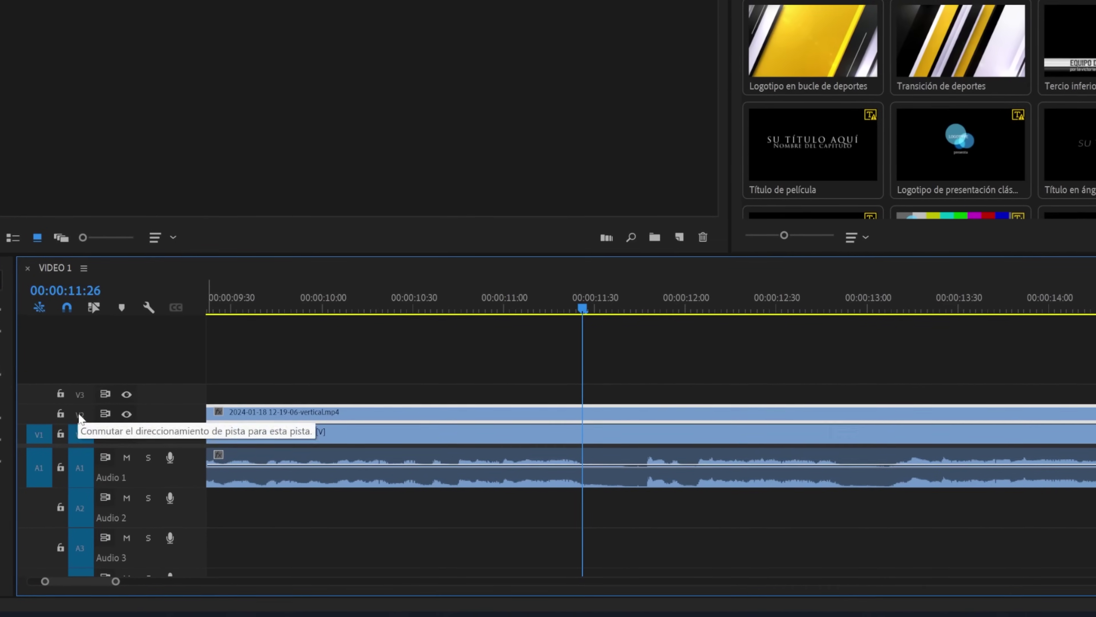
- Target V2, patch the source to V1, and cut every track at 00:00:11:26
click(79, 414)
click(37, 410)
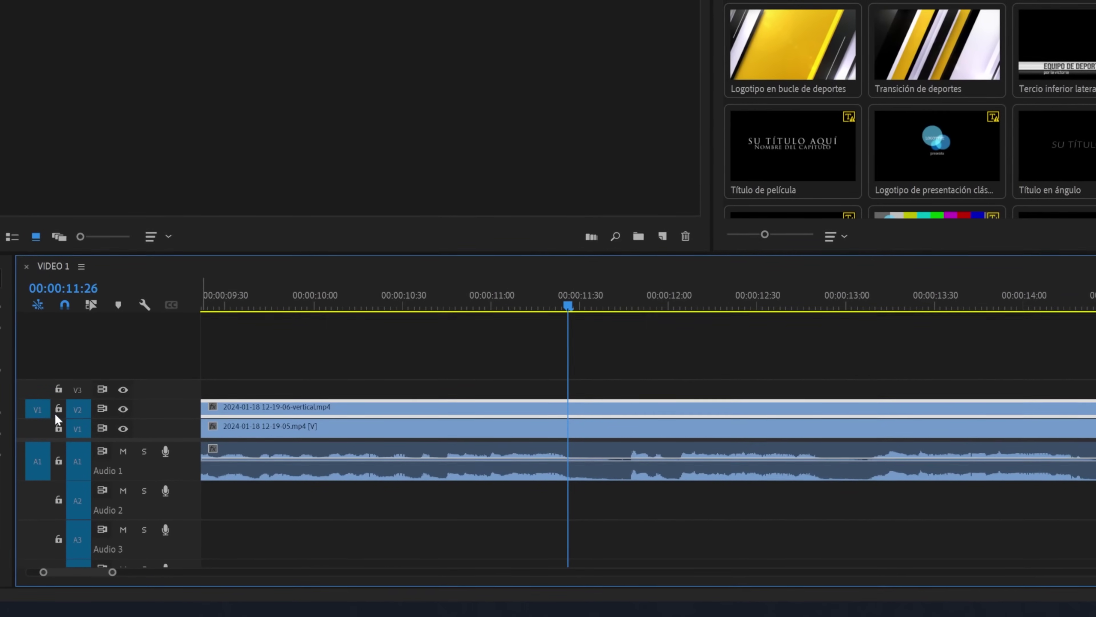
click(38, 428)
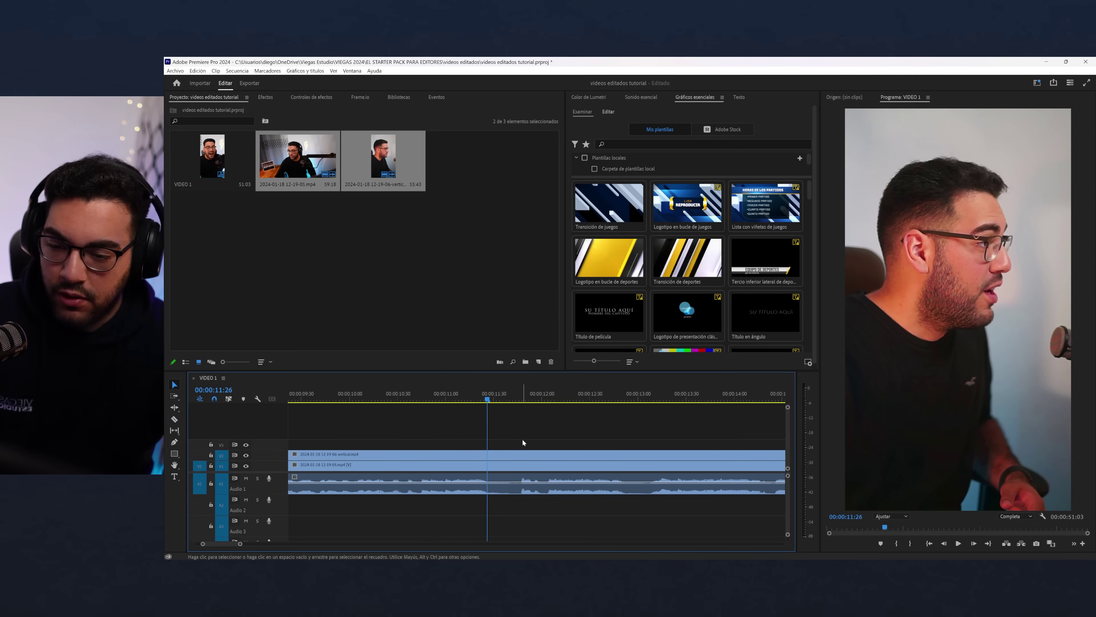
key(ctrl+k)
click(523, 399)
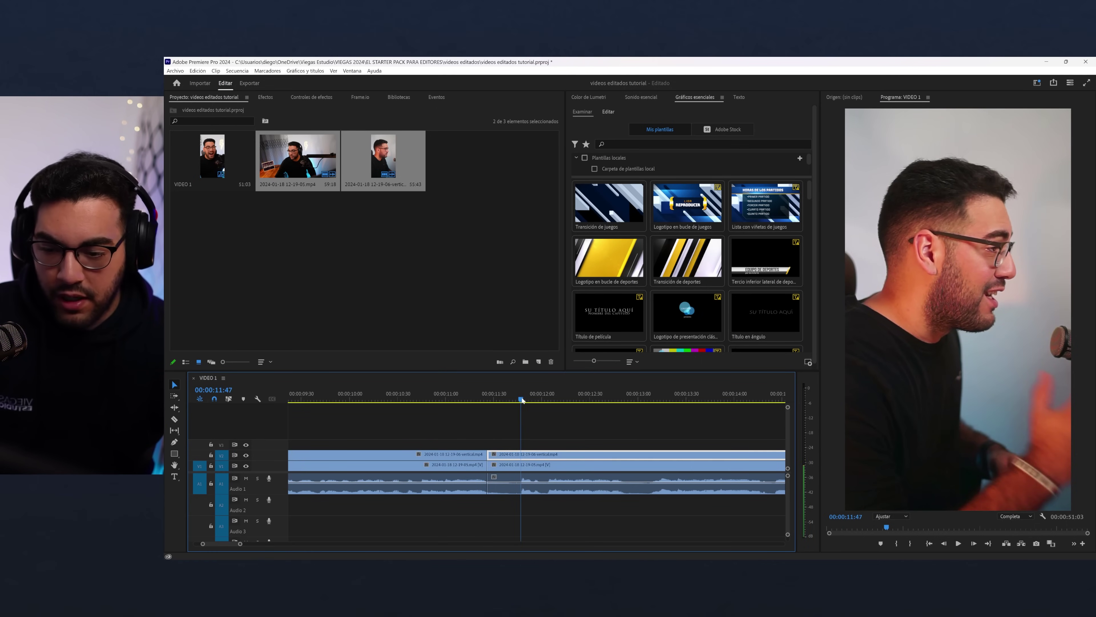
click(216, 71)
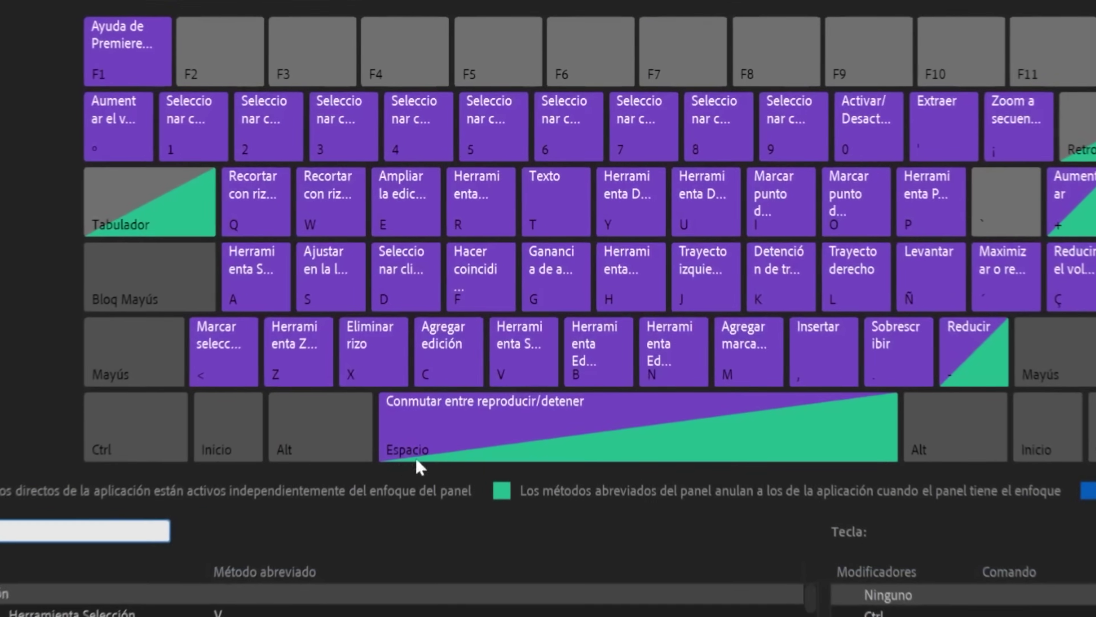
- Search Keyboard Shortcuts for 'AGREGAR' and delete the < key from Agregar edición
click(453, 354)
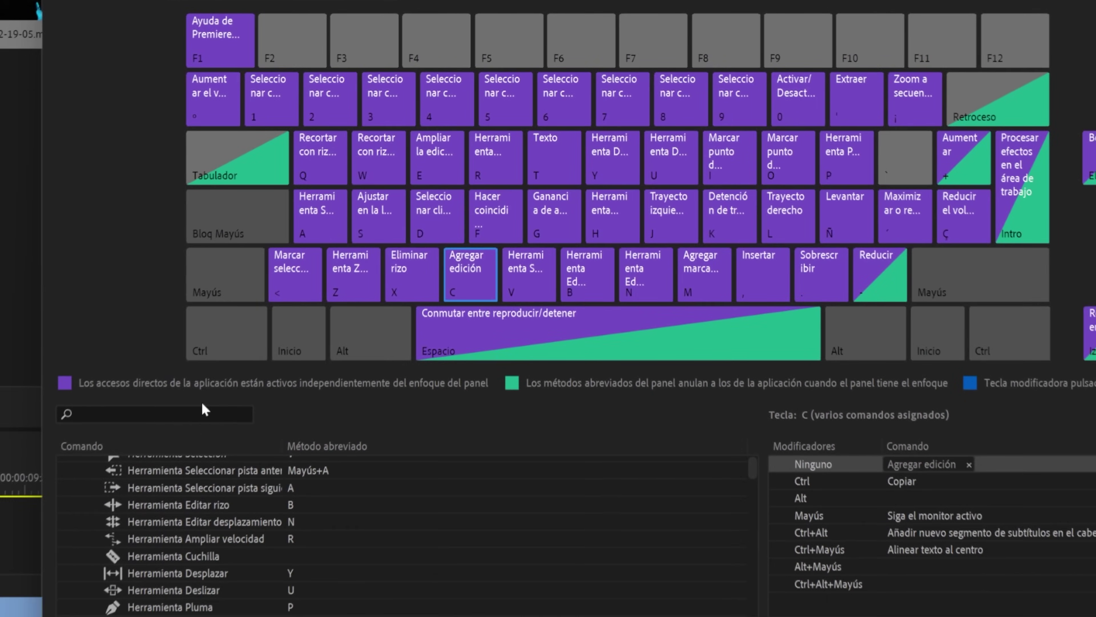
click(212, 386)
text(AGREGAR)
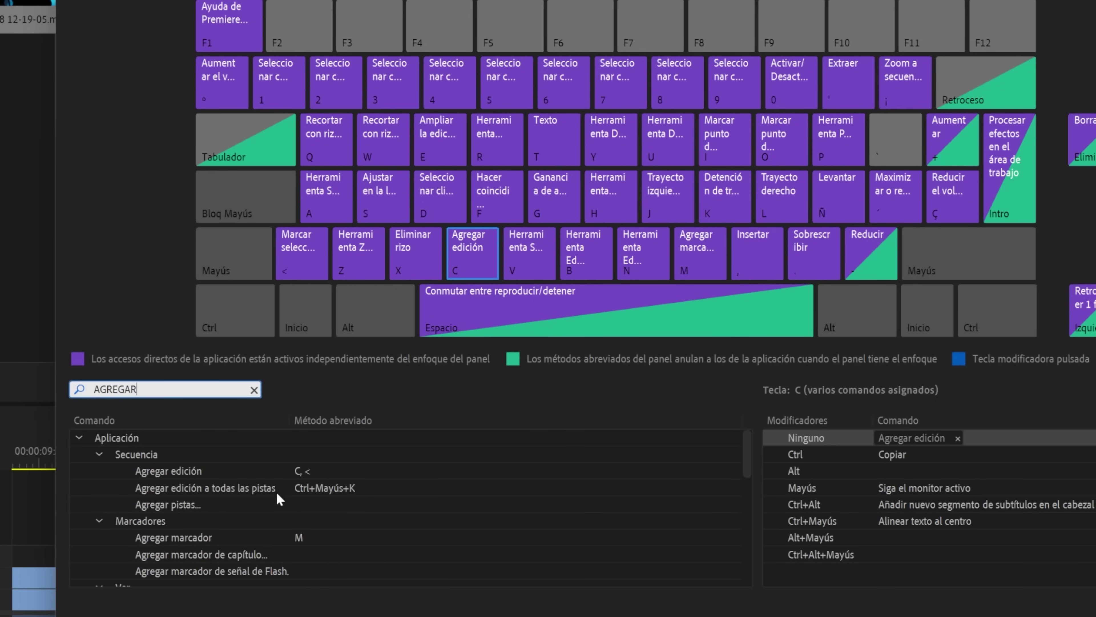
click(332, 472)
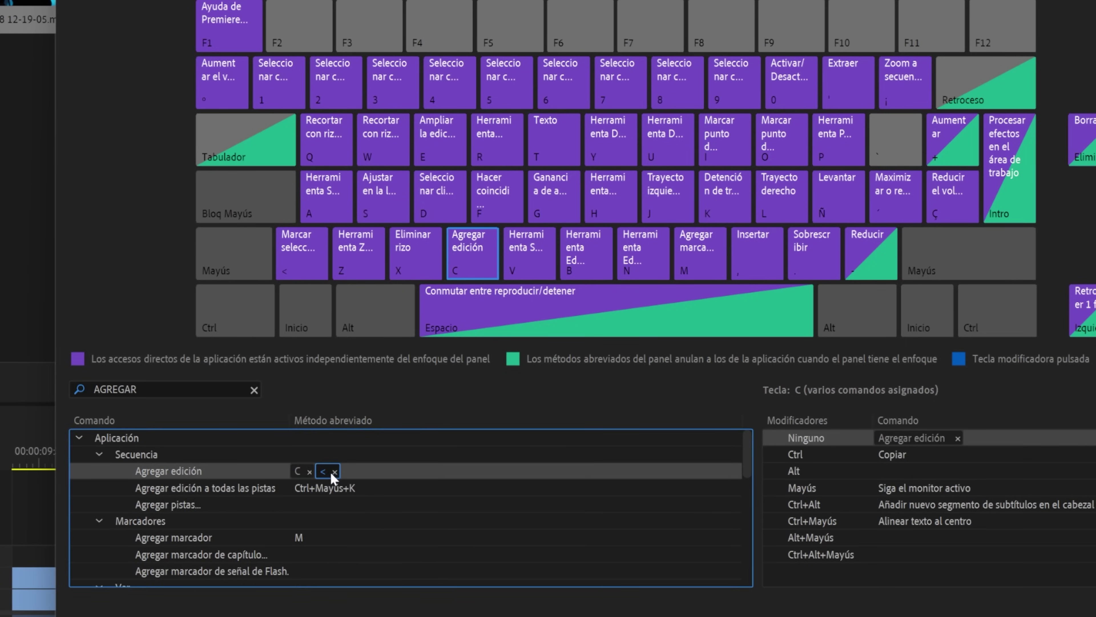
click(334, 471)
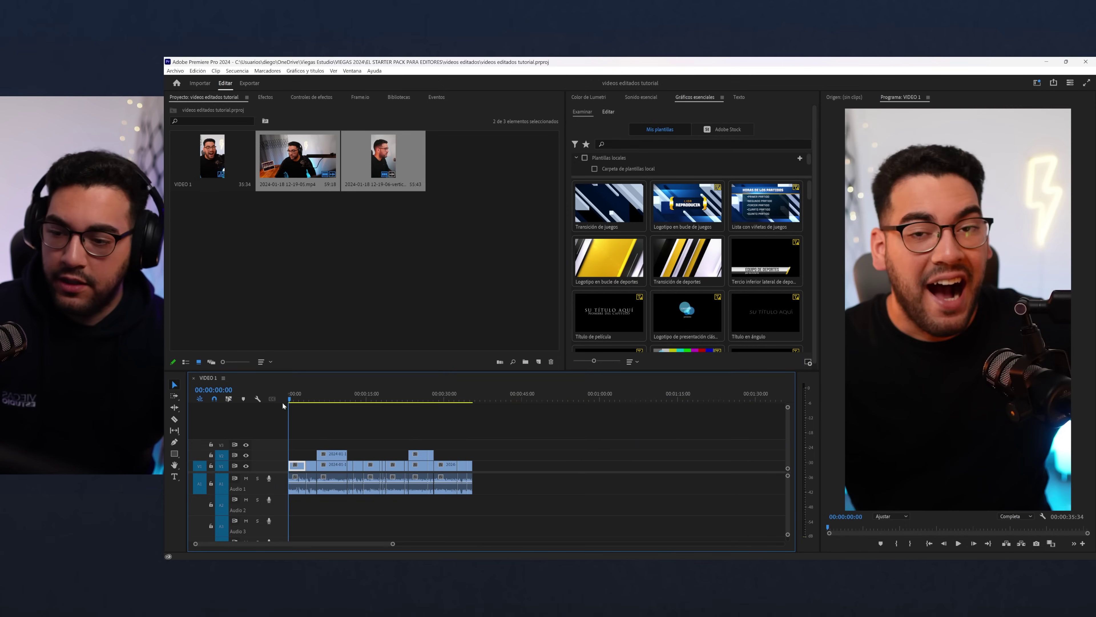
key(equal)
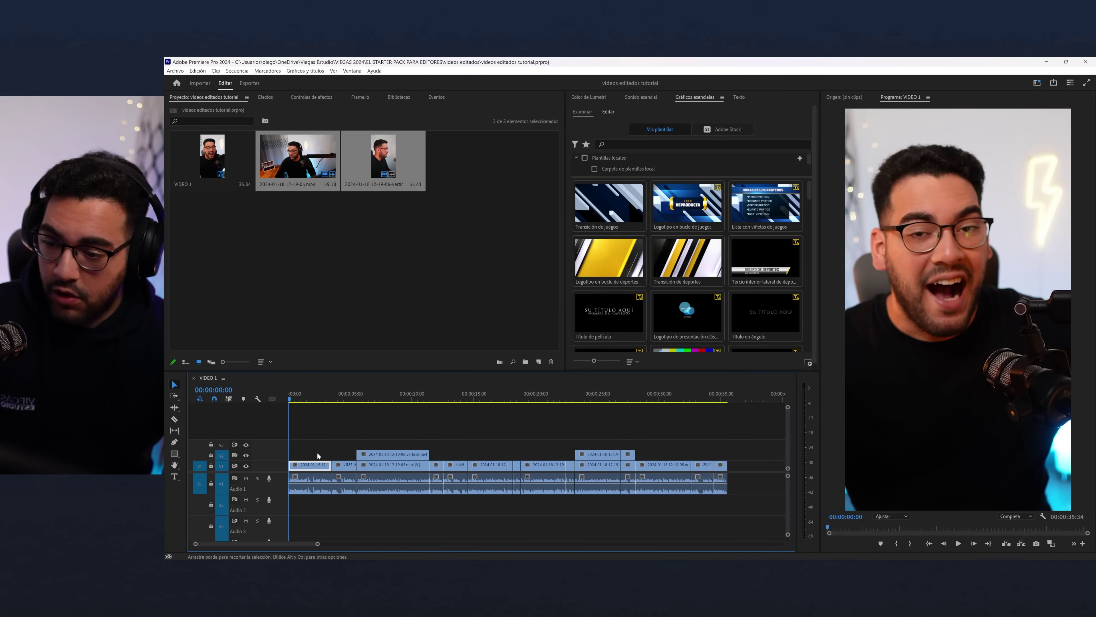
key(space)
key(equal)
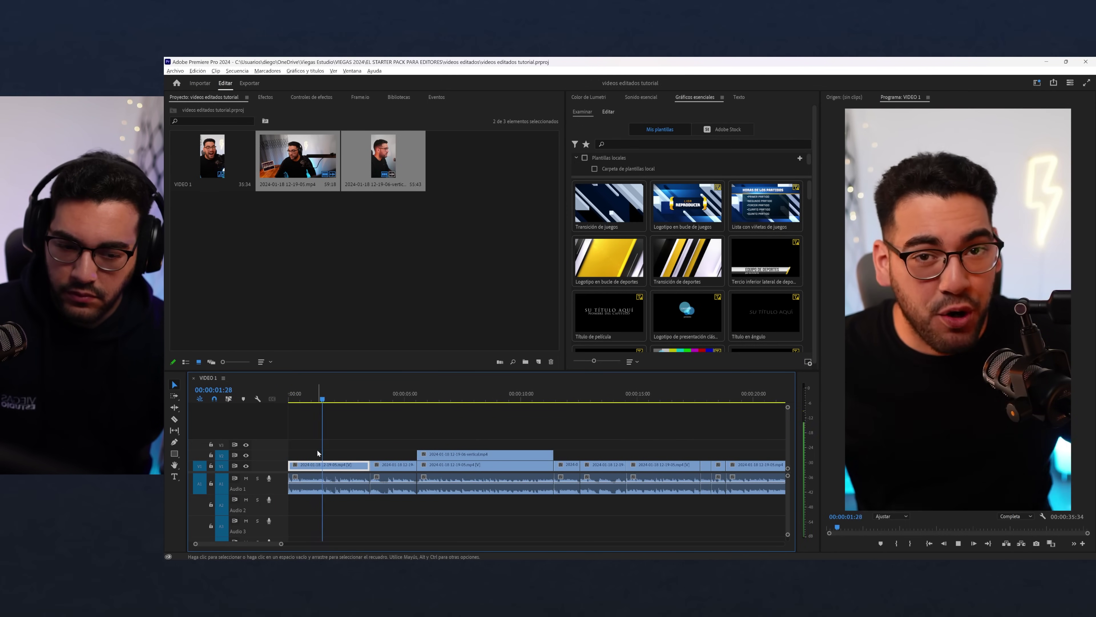
key(equal)
scroll(336, 447, up, 2)
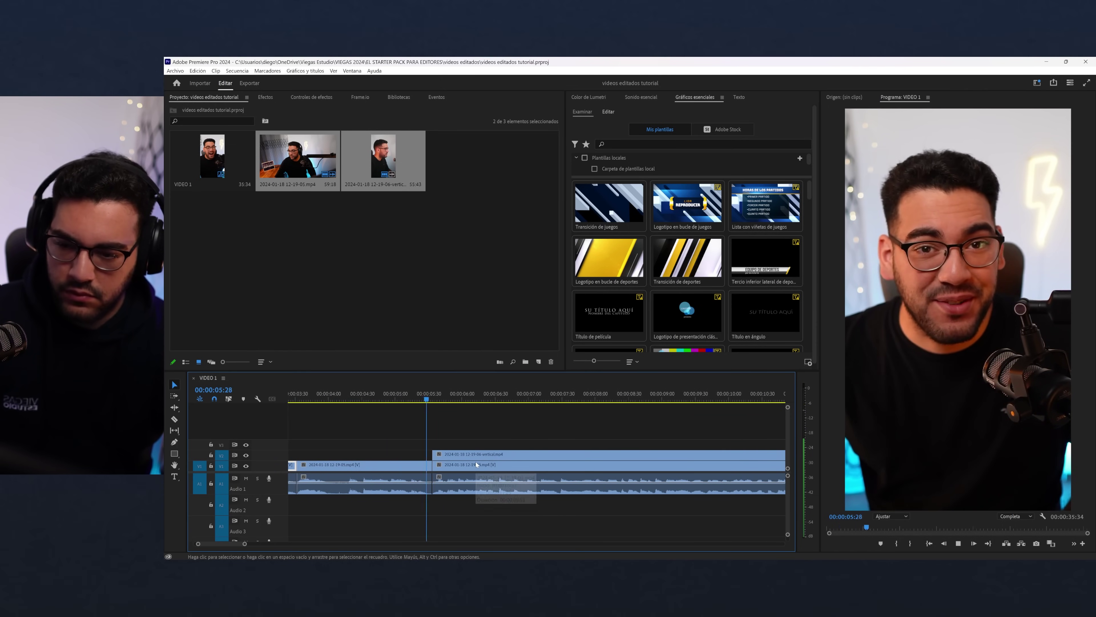
key(minus)
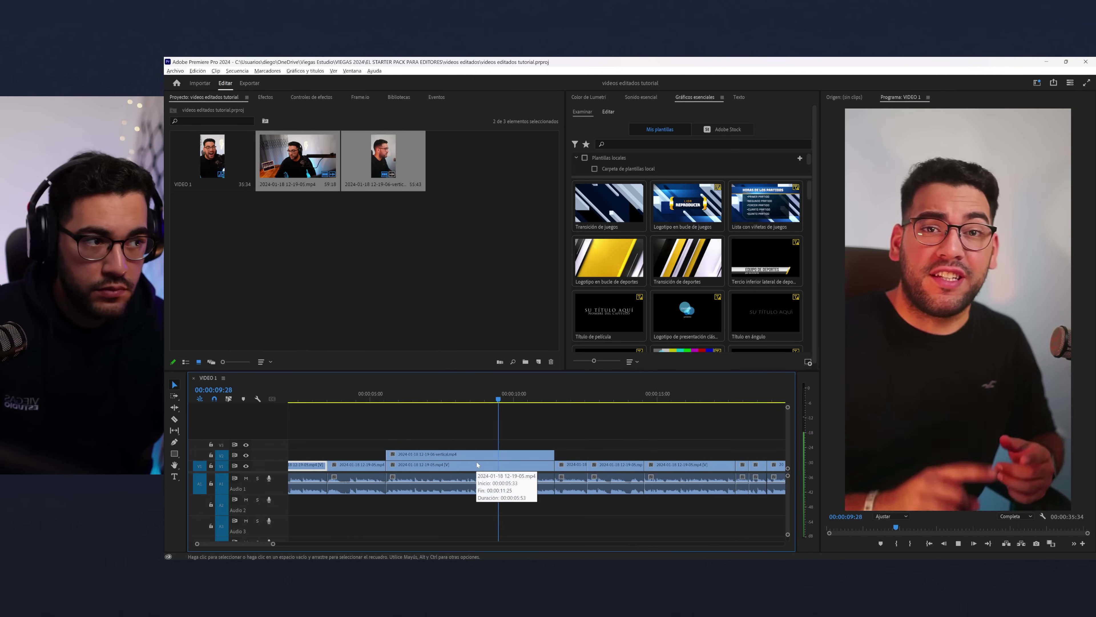
key(equal)
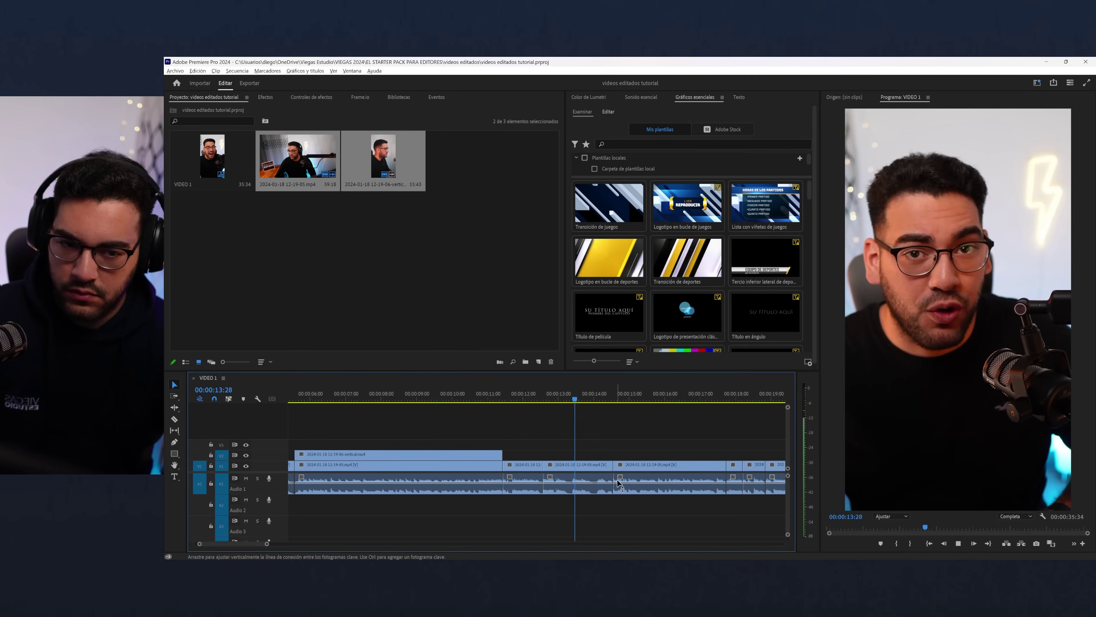
key(minus)
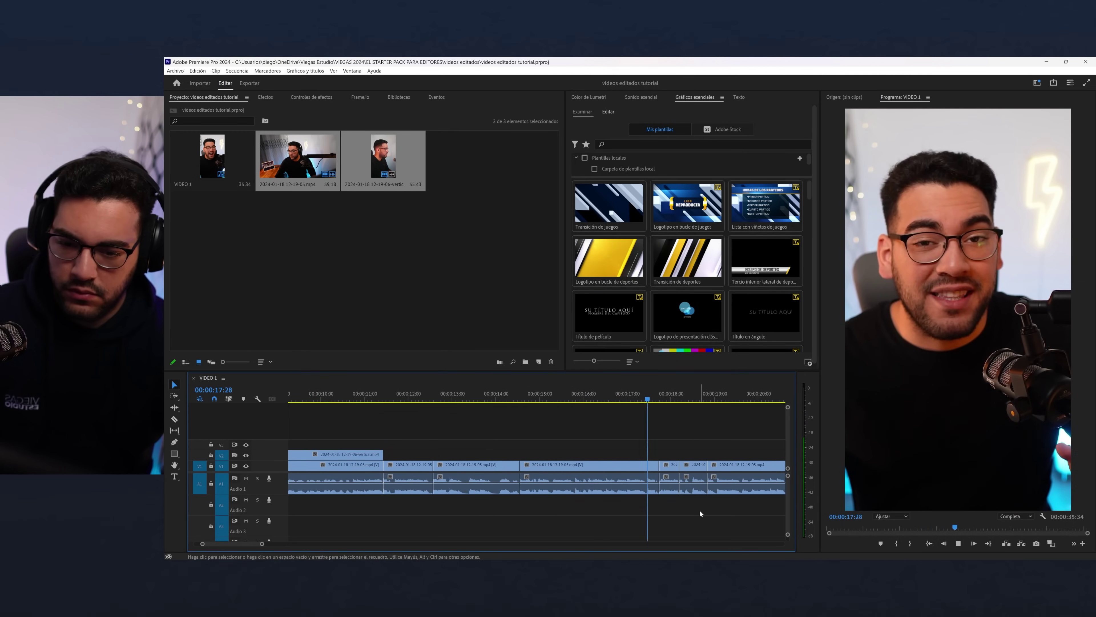
key(equal)
scroll(700, 511, down, 2)
scroll(700, 511, down, 3)
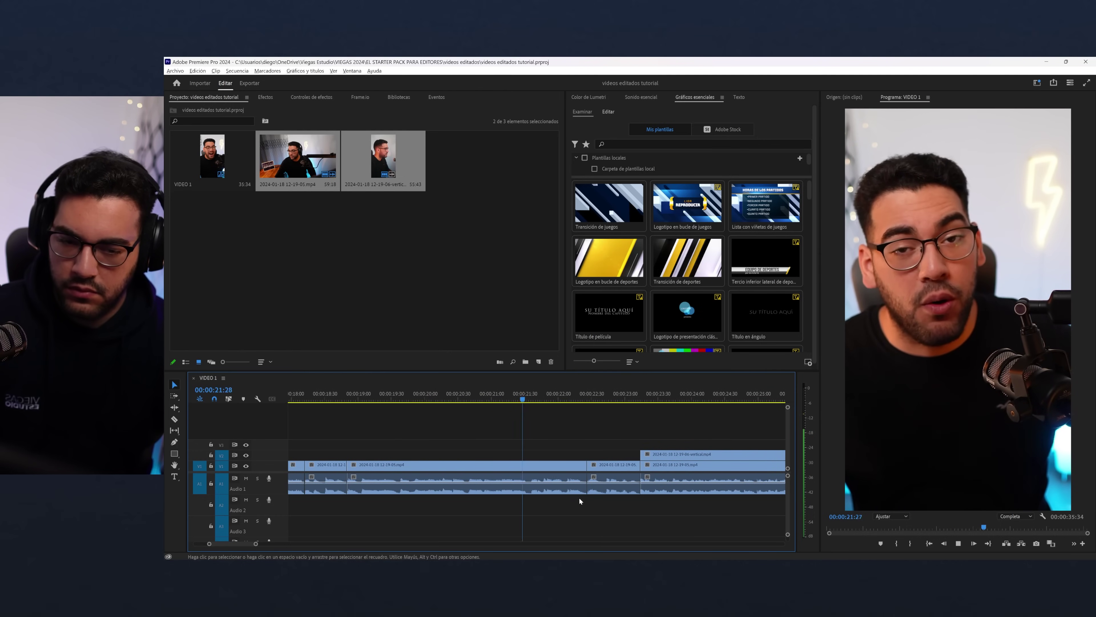
key(equal)
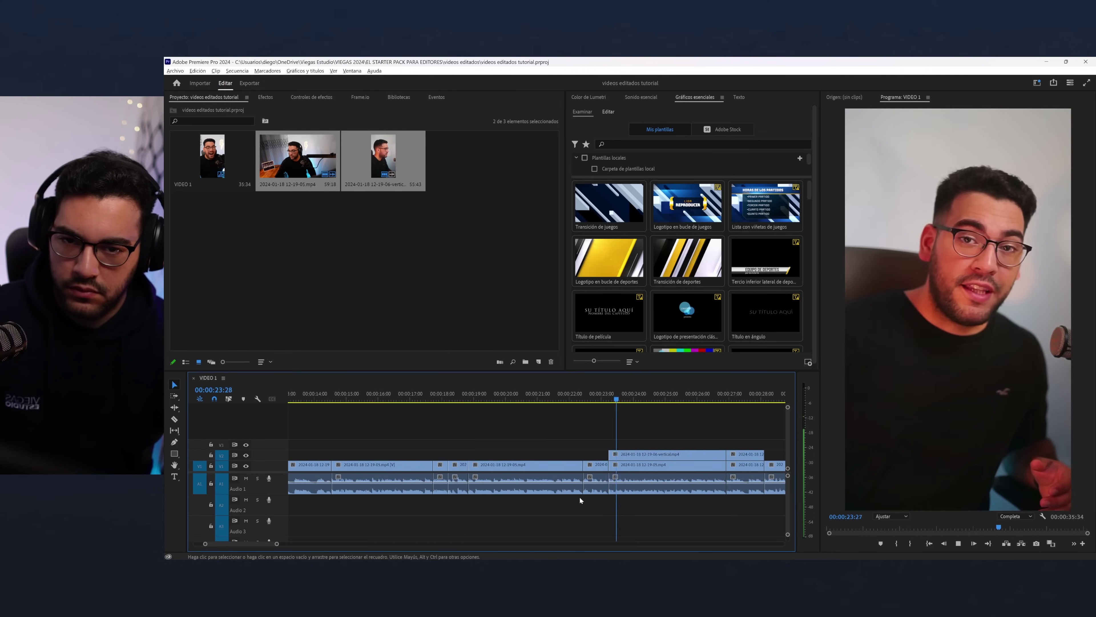
key(minus)
key(minus)
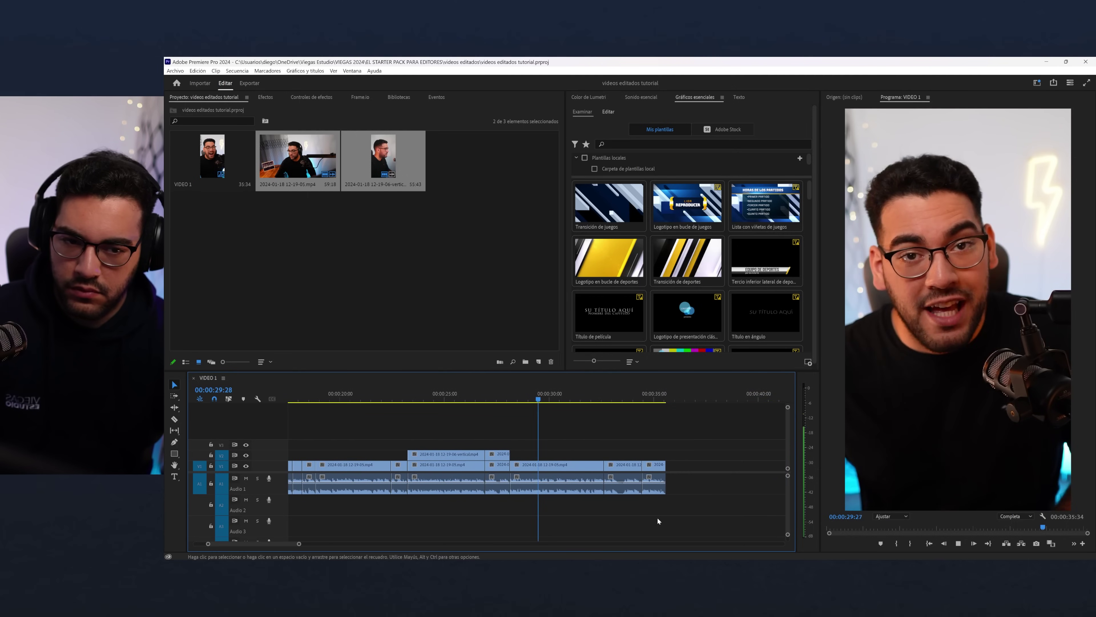
key(equal)
key(equal)
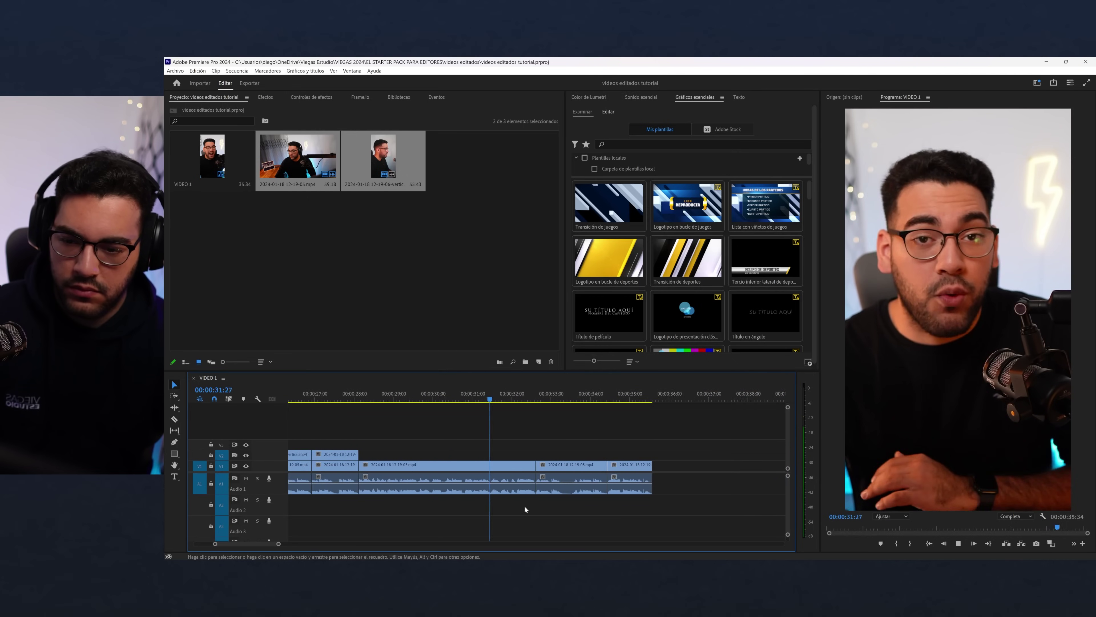
key(equal)
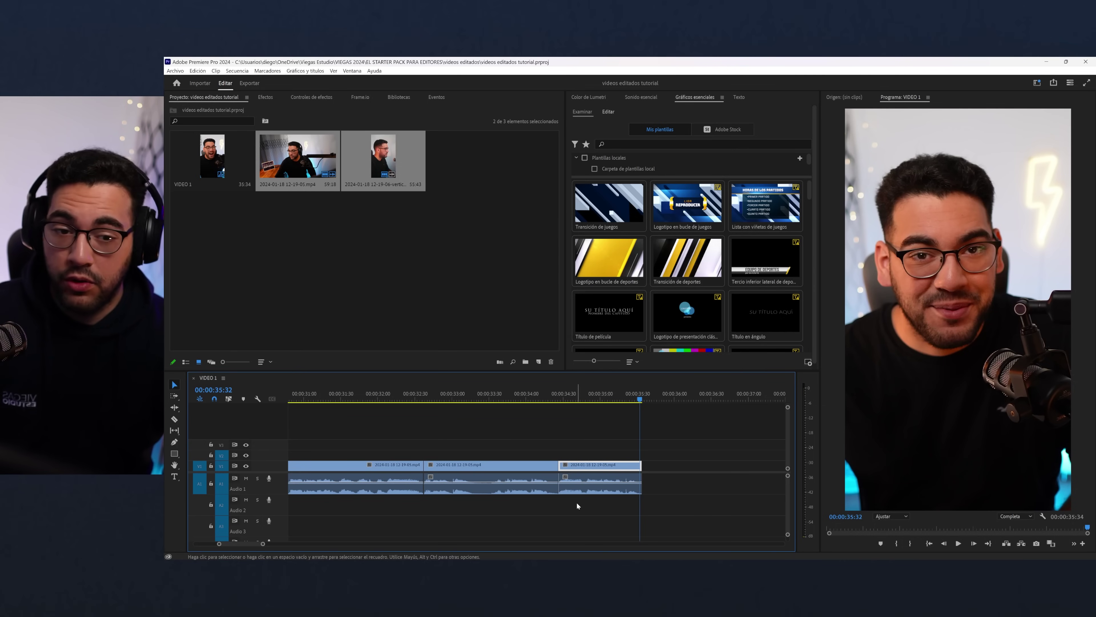
key(backslash)
key(Home)
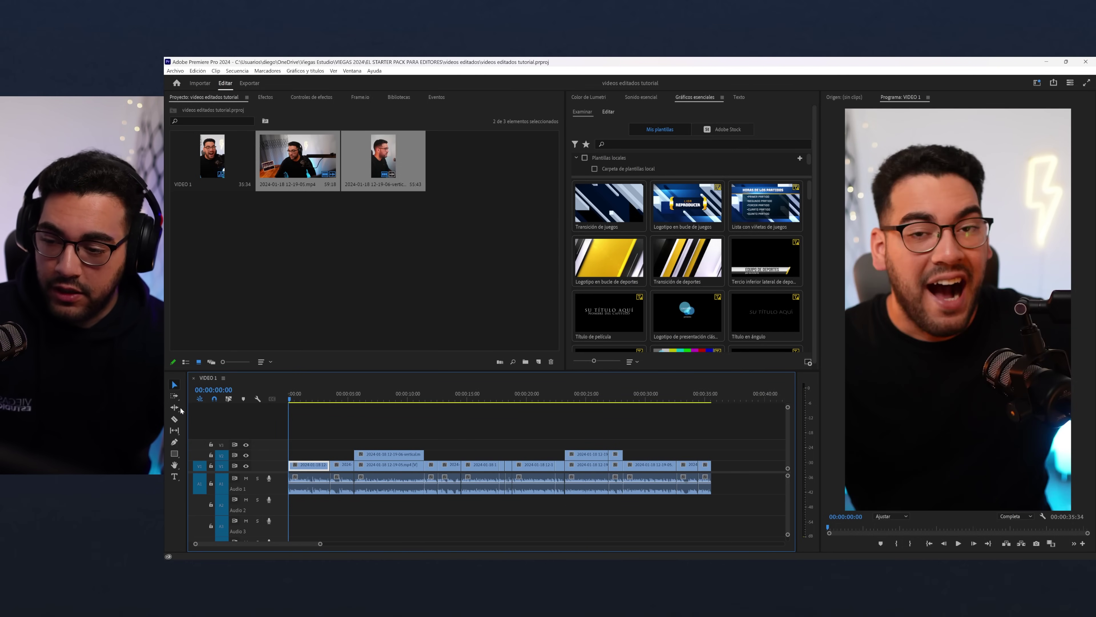
- Return the playhead to the sequence start and pull down the Ventana (Window) menu
click(309, 398)
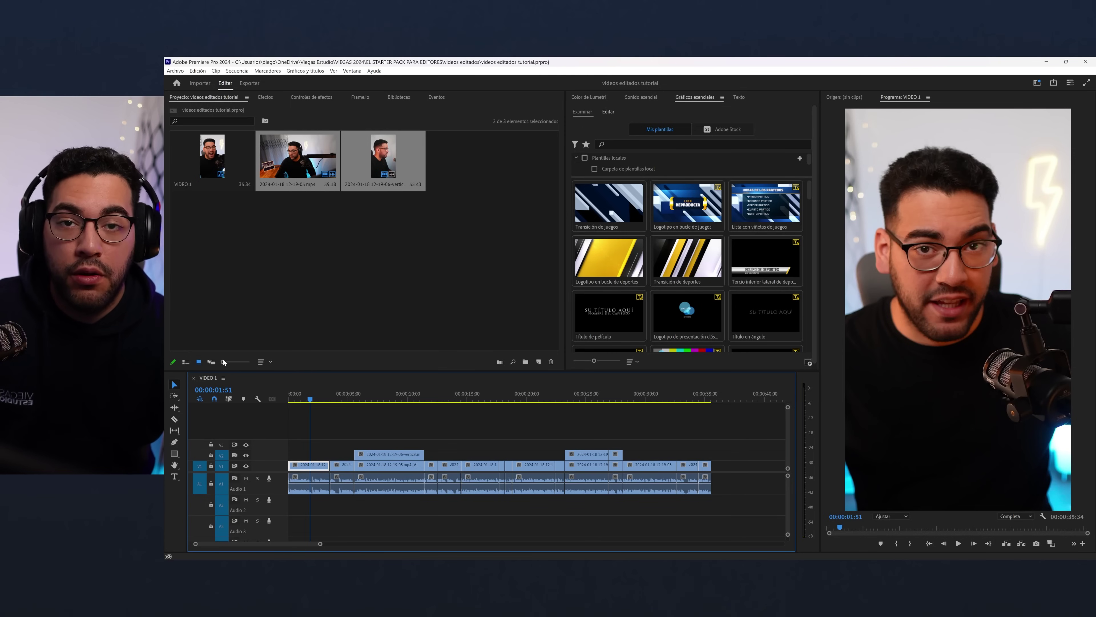
key(Home)
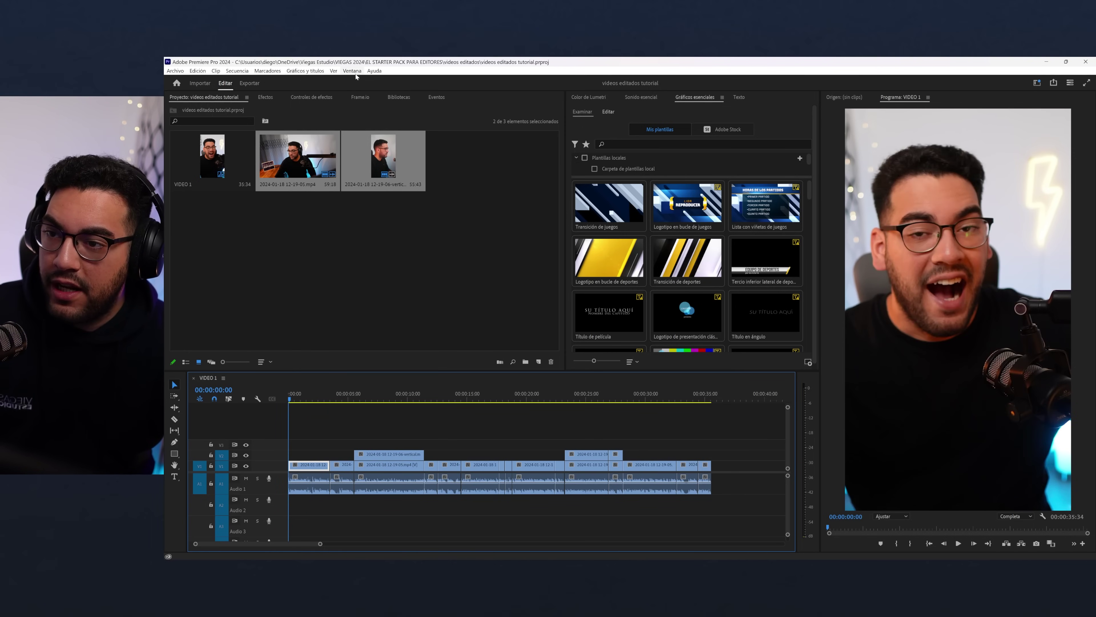
click(354, 72)
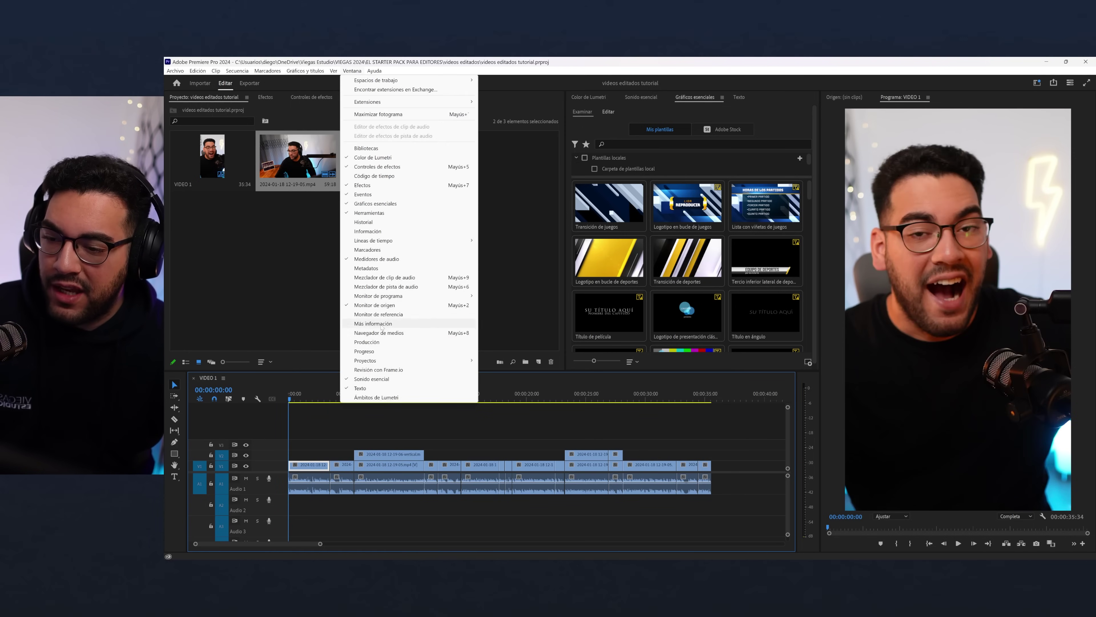
- Transcribe the sequence in Español and create captions from the transcription in the Text panel
click(376, 389)
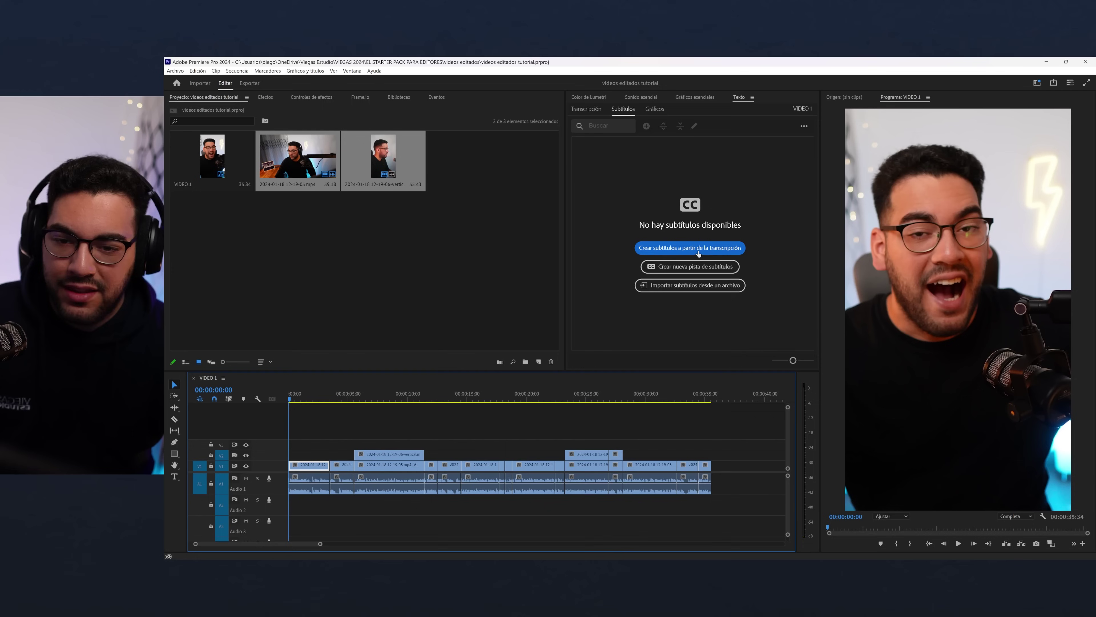
click(696, 253)
click(577, 339)
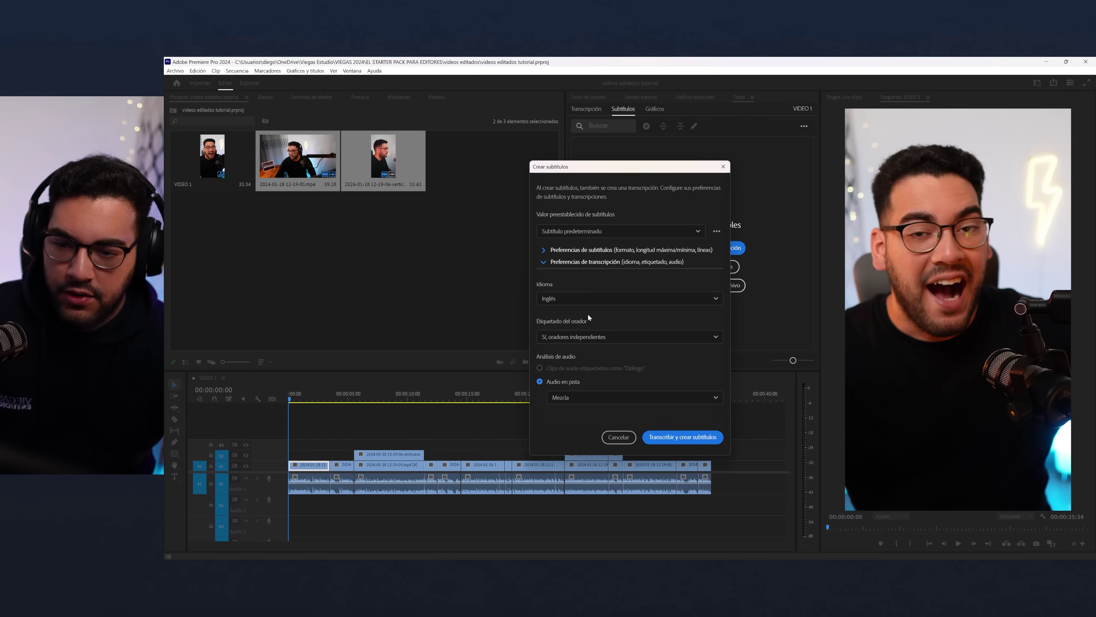
click(561, 298)
scroll(563, 352, down, 3)
click(561, 352)
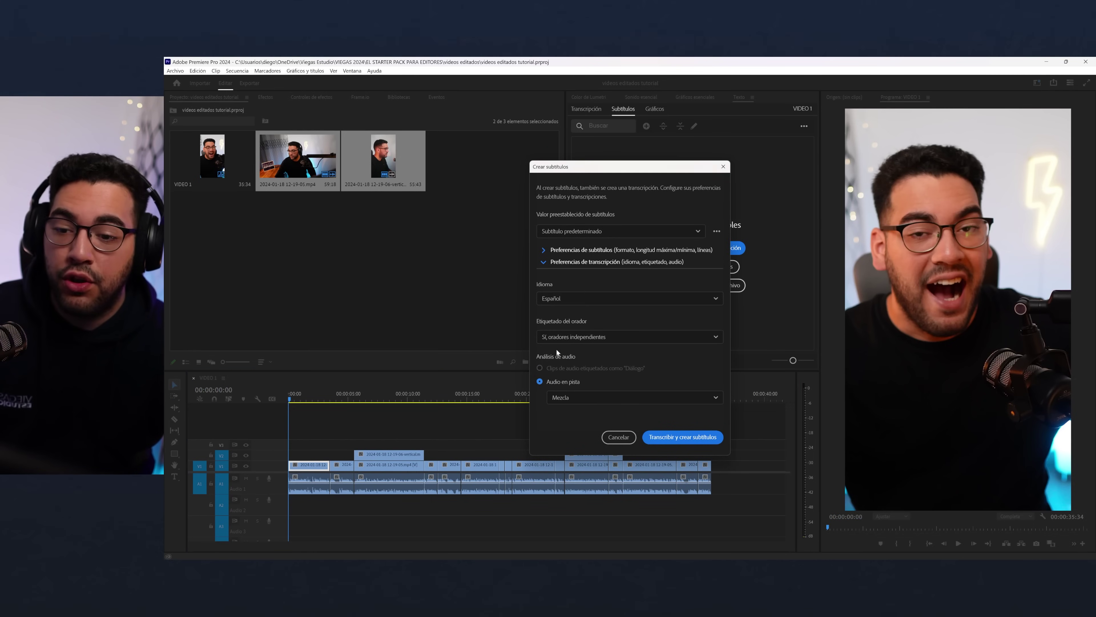
click(566, 250)
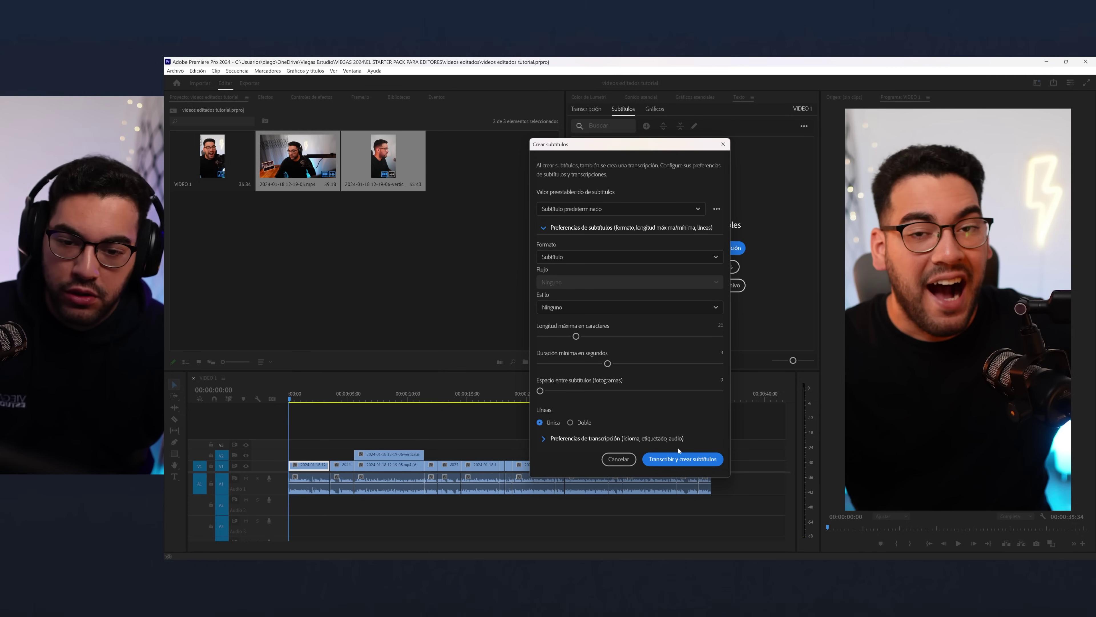
click(680, 459)
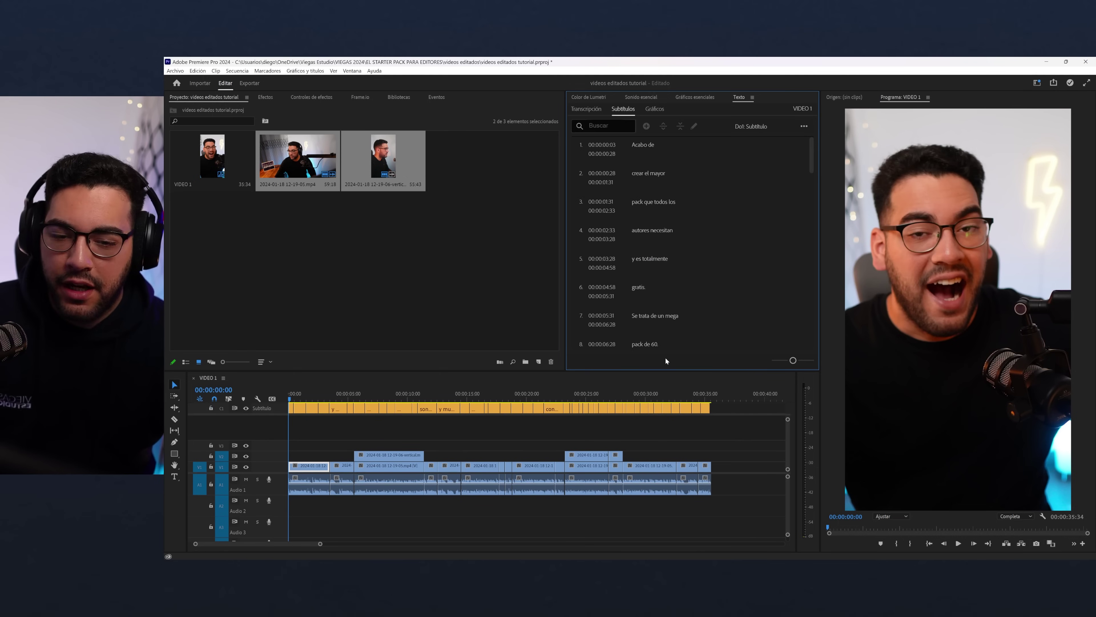
- Preview the start of the sequence and select all the caption clips
click(284, 396)
key(space)
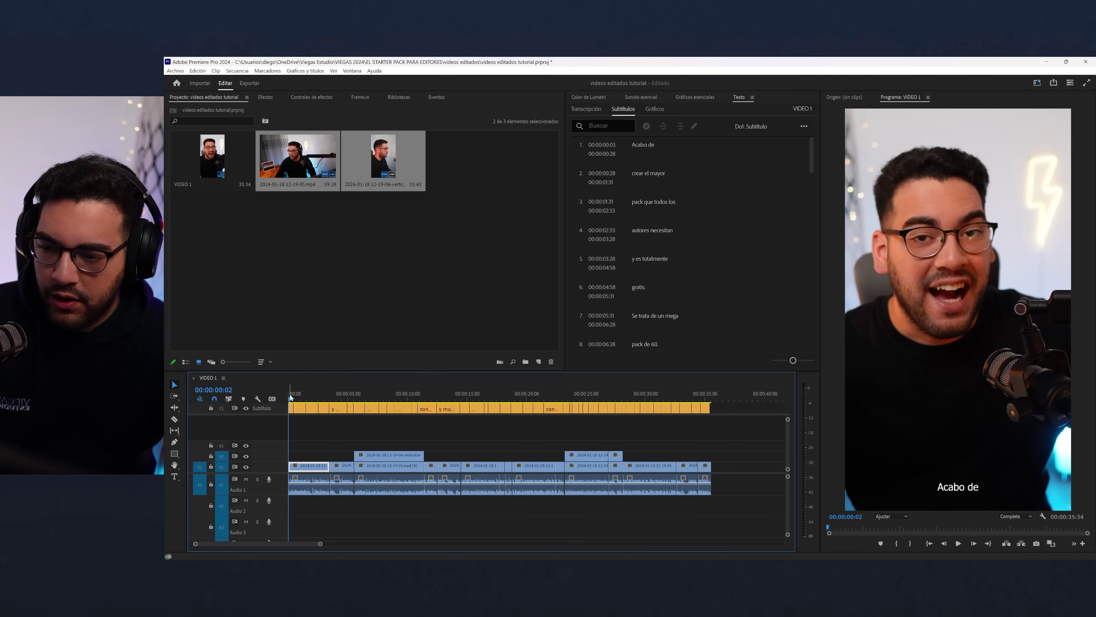
key(space)
key(space)
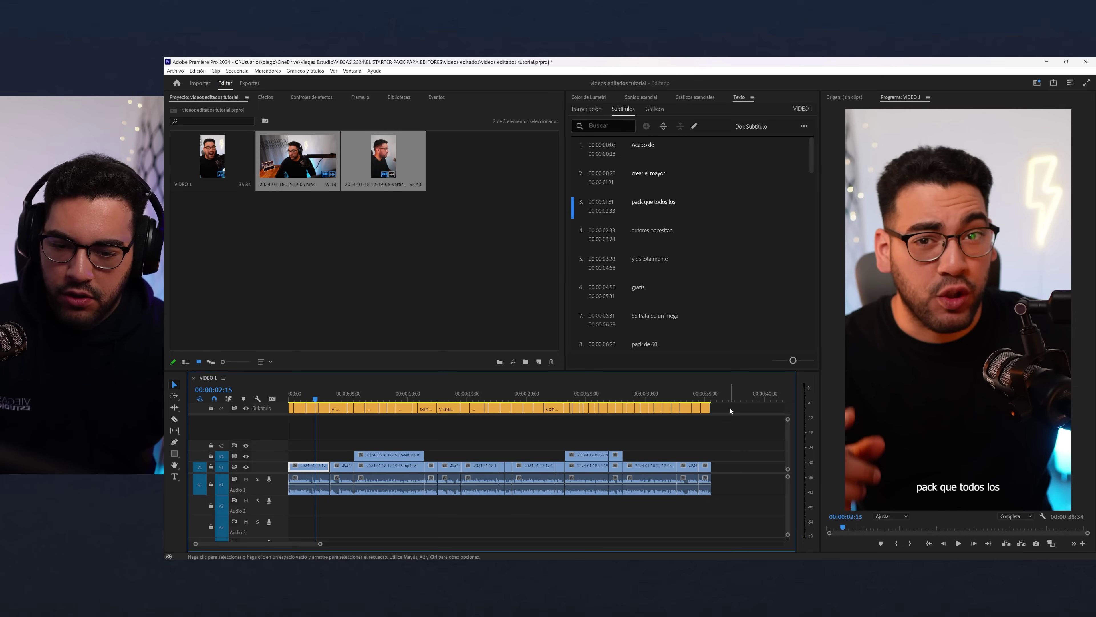
drag(733, 411, 199, 389)
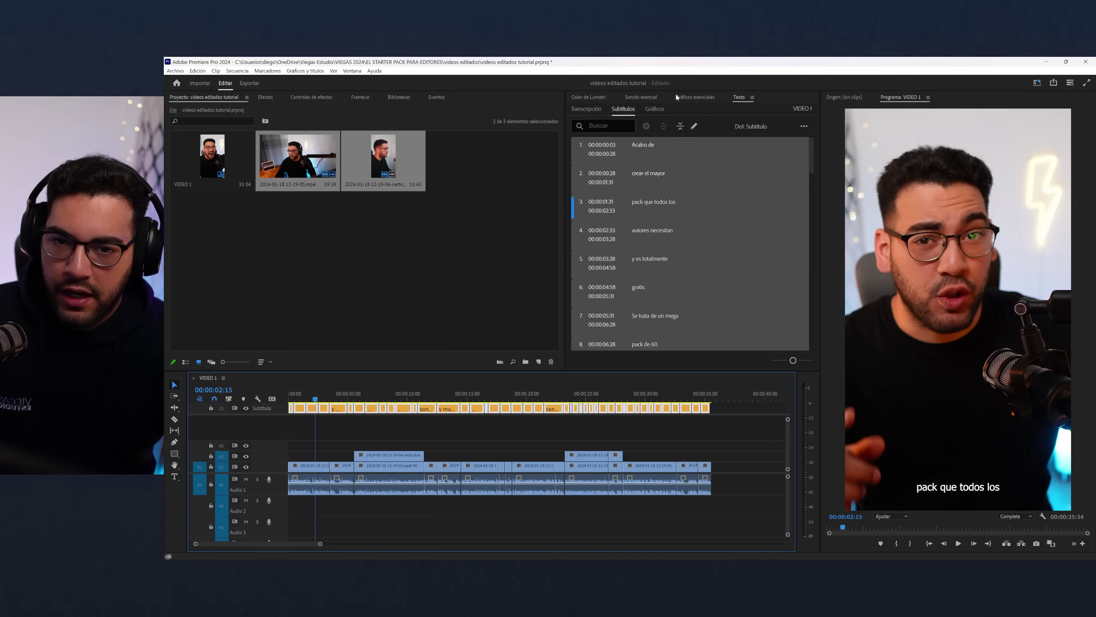
- Set the captions to Poppins Light, centre them, and lower them to Y 162
click(678, 96)
click(607, 111)
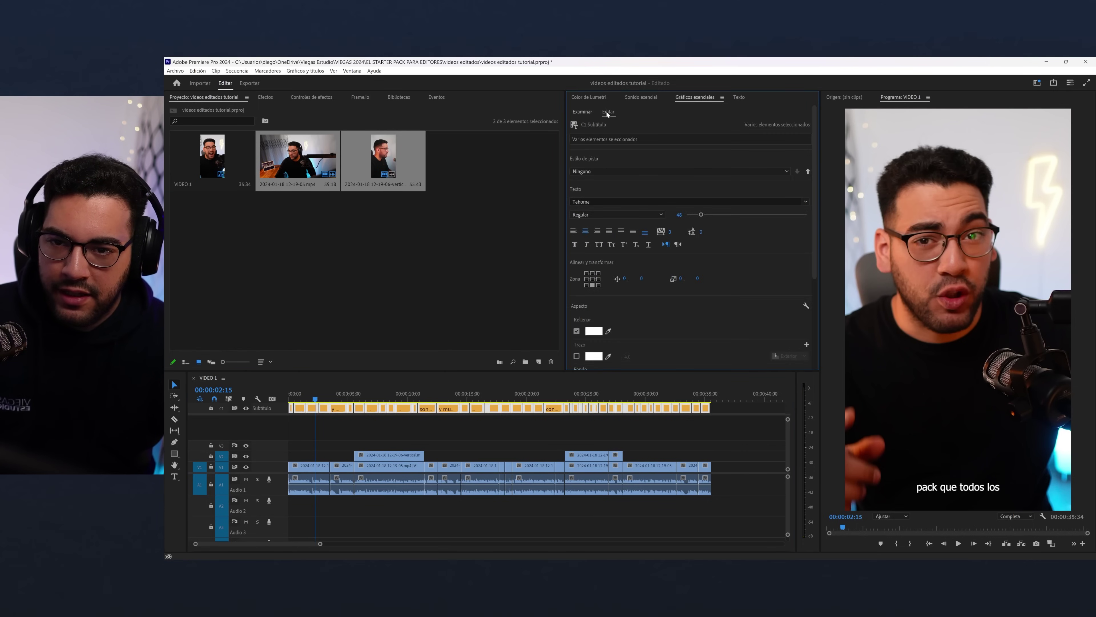
click(613, 201)
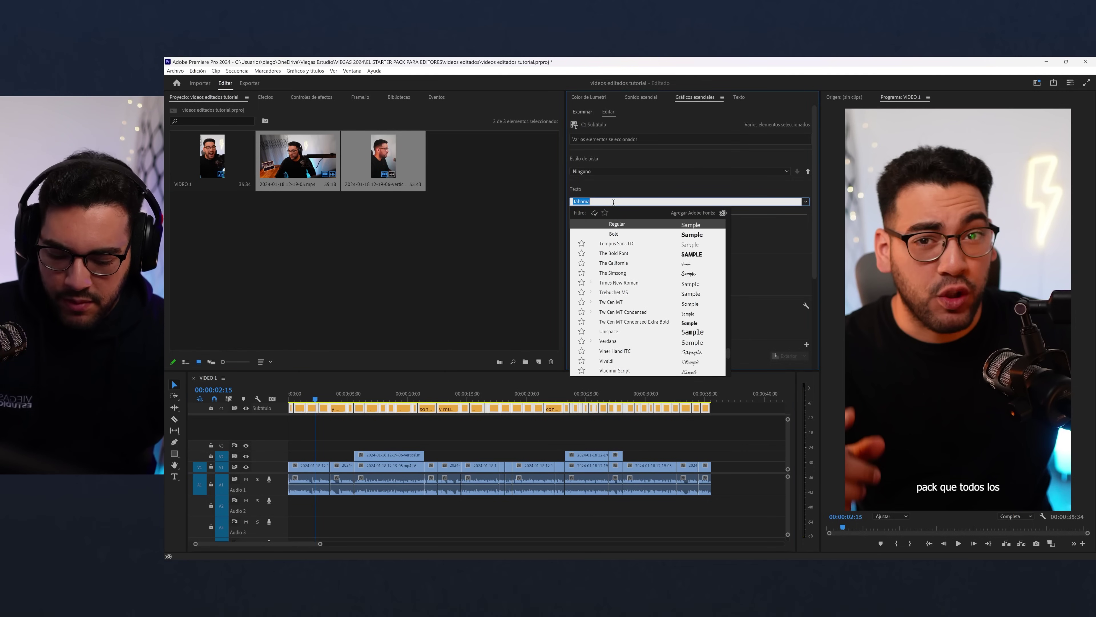
text(POPP)
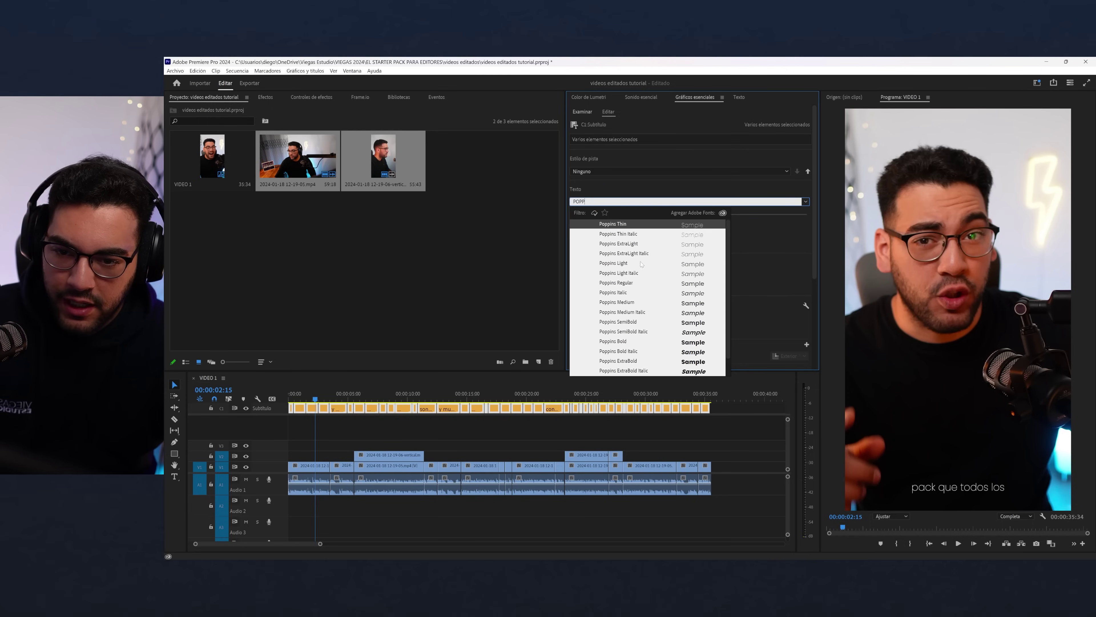
click(627, 263)
click(592, 278)
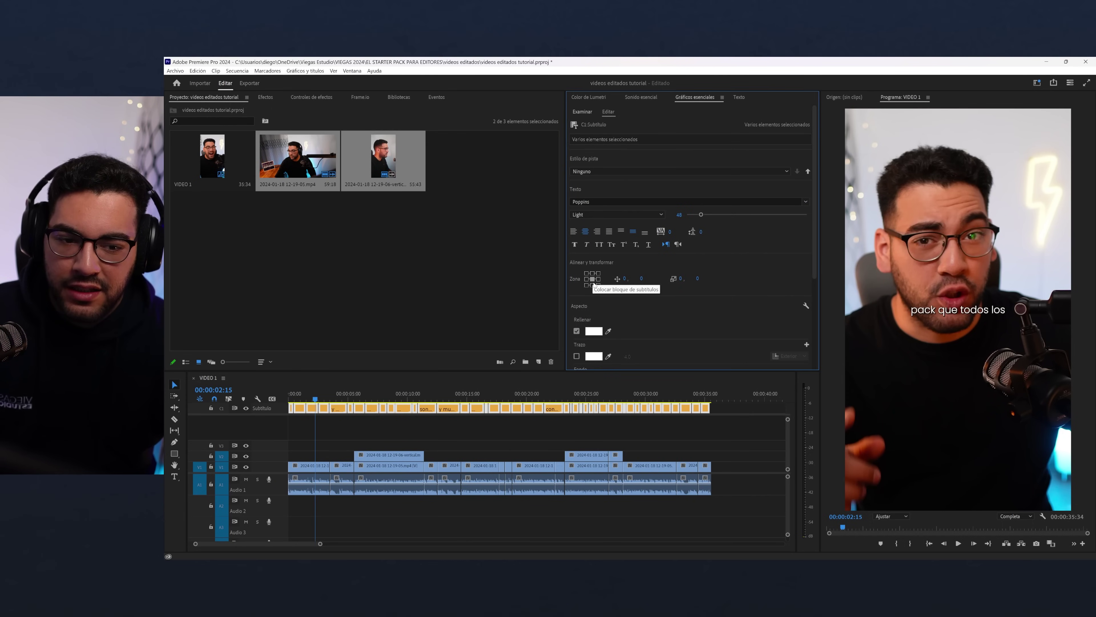
drag(642, 280, 726, 293)
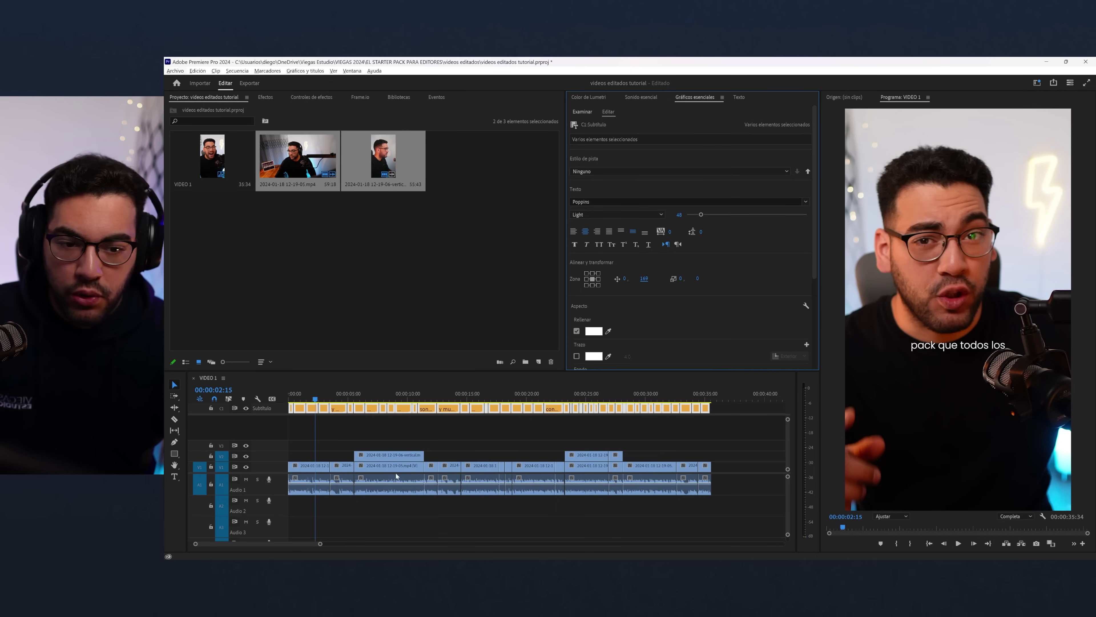
click(568, 426)
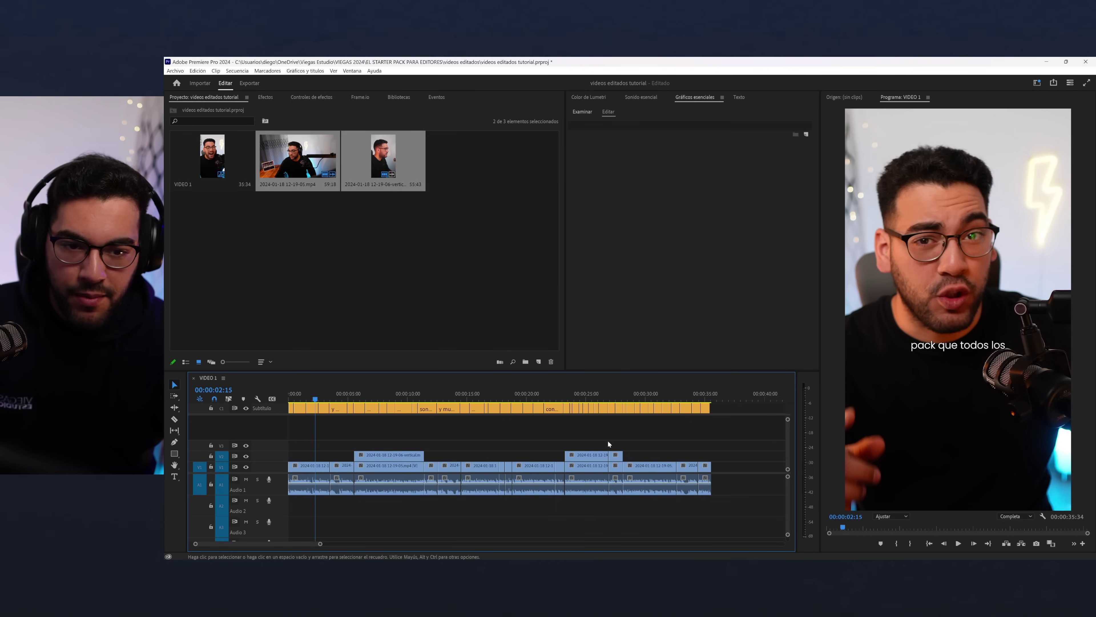
- Select the first V1 clip and shift it right using Motion Position in Effect Controls
click(310, 468)
click(264, 98)
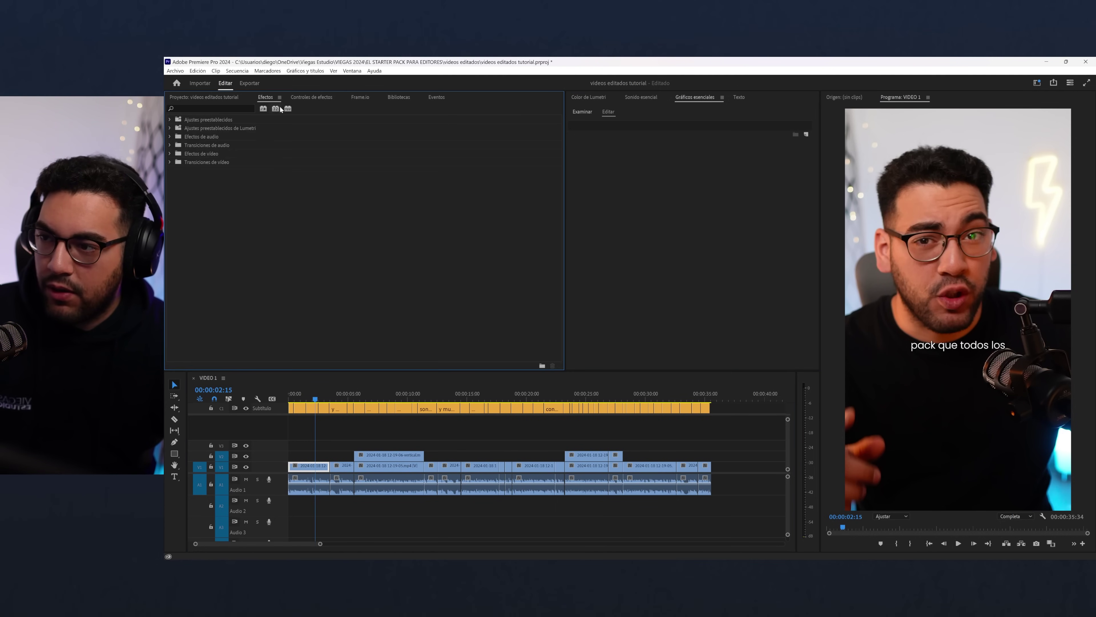
click(309, 98)
mouse_move(264, 150)
mouse_down()
mouse_move(233, 150)
mouse_move(275, 150)
mouse_up()
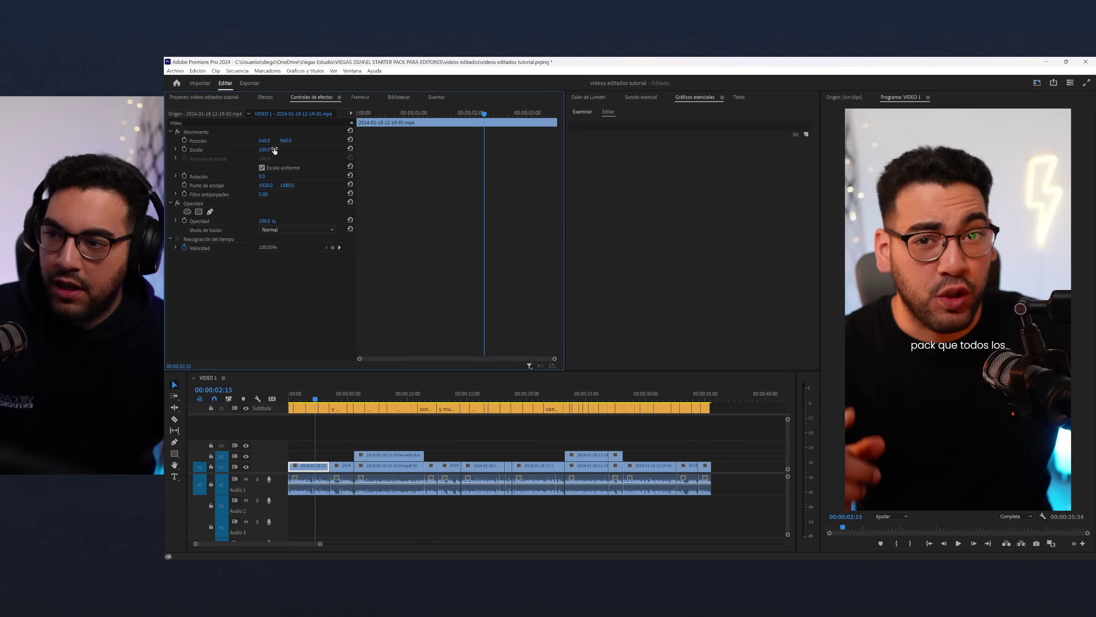
drag(264, 141, 299, 141)
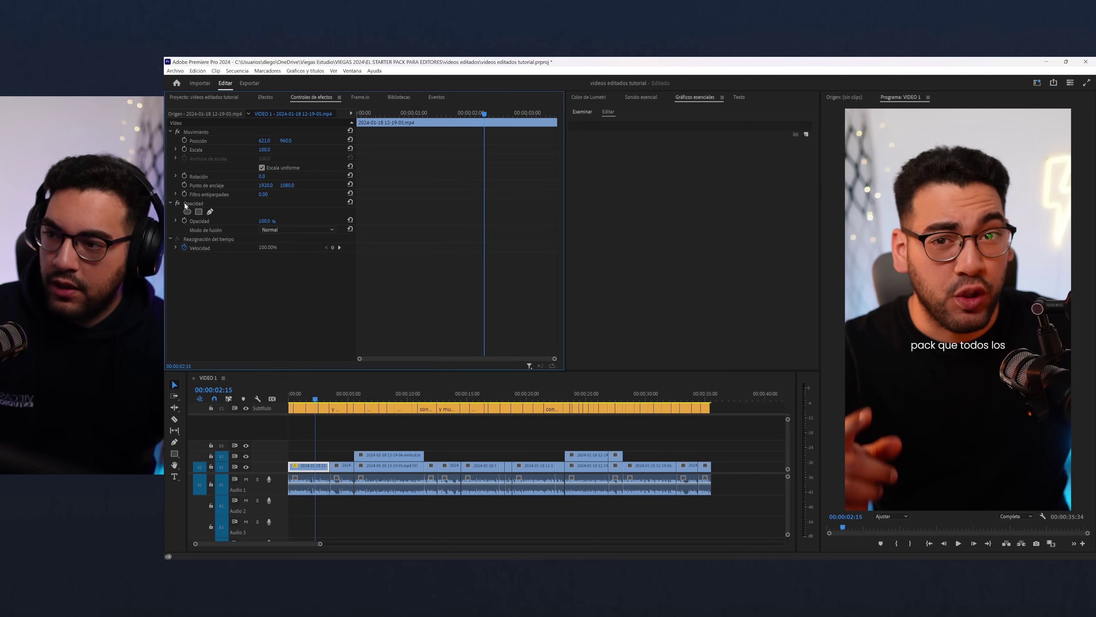
- Set the clip's Rotation to 5 and fine-tune Position X to 605
click(175, 177)
click(262, 176)
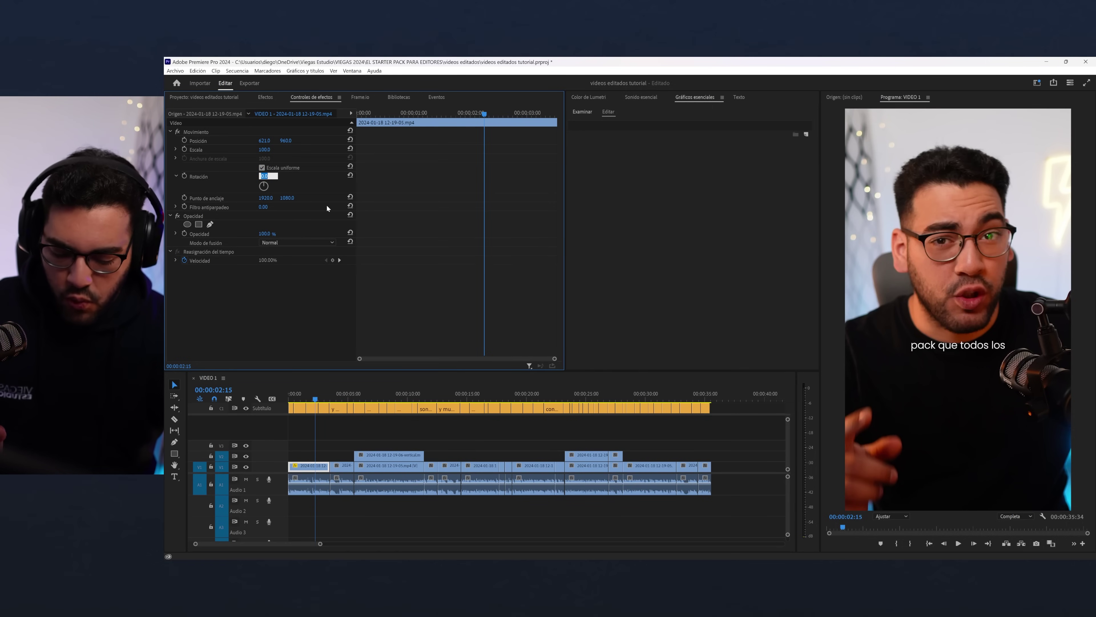
text(5)
key(Return)
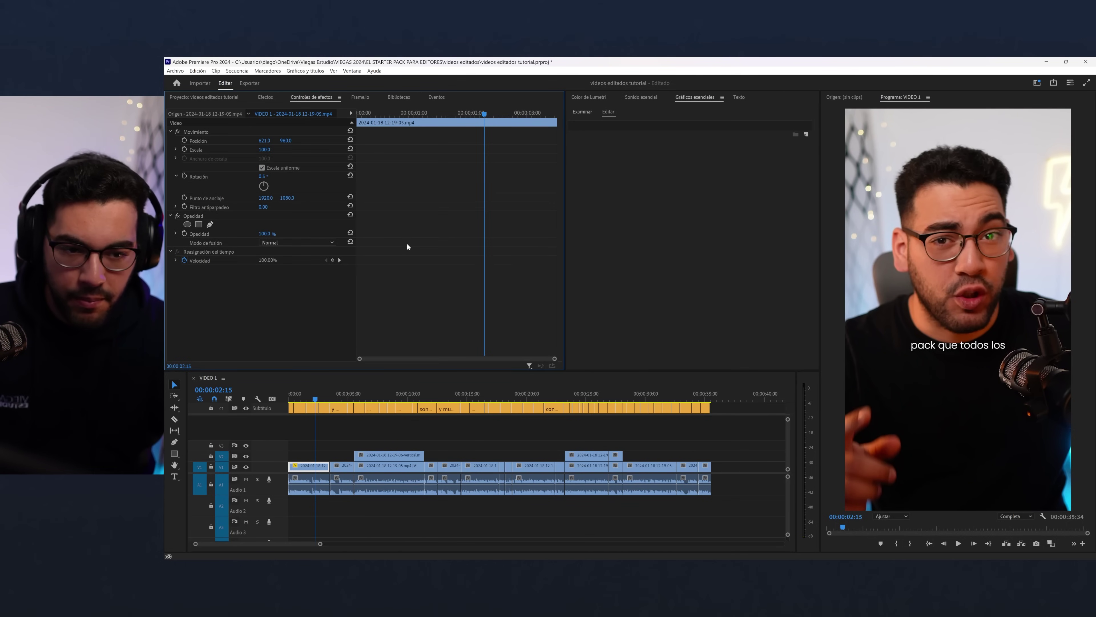
mouse_move(264, 141)
mouse_down()
mouse_move(235, 141)
mouse_move(272, 140)
mouse_up()
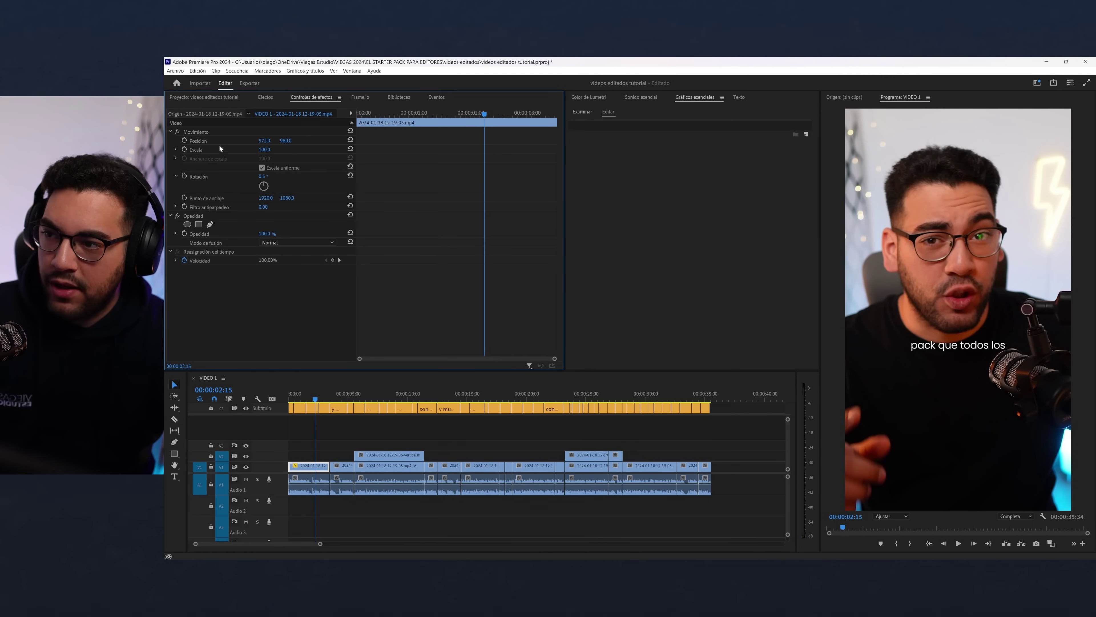
drag(264, 140, 278, 140)
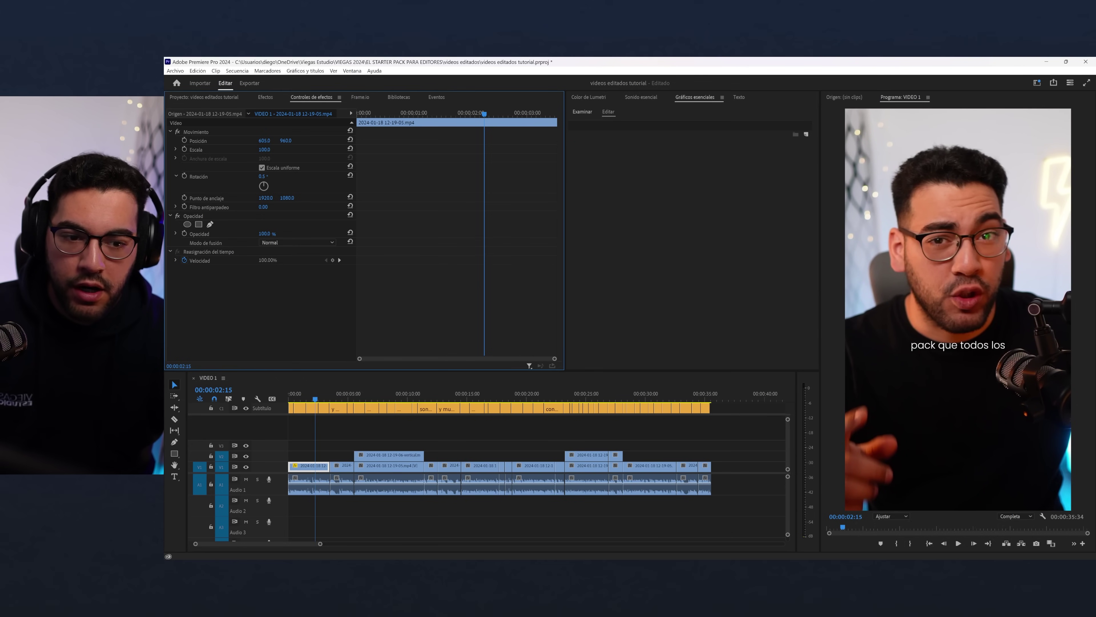
- Collapse the Motion settings and select all clips on the main video track
click(188, 133)
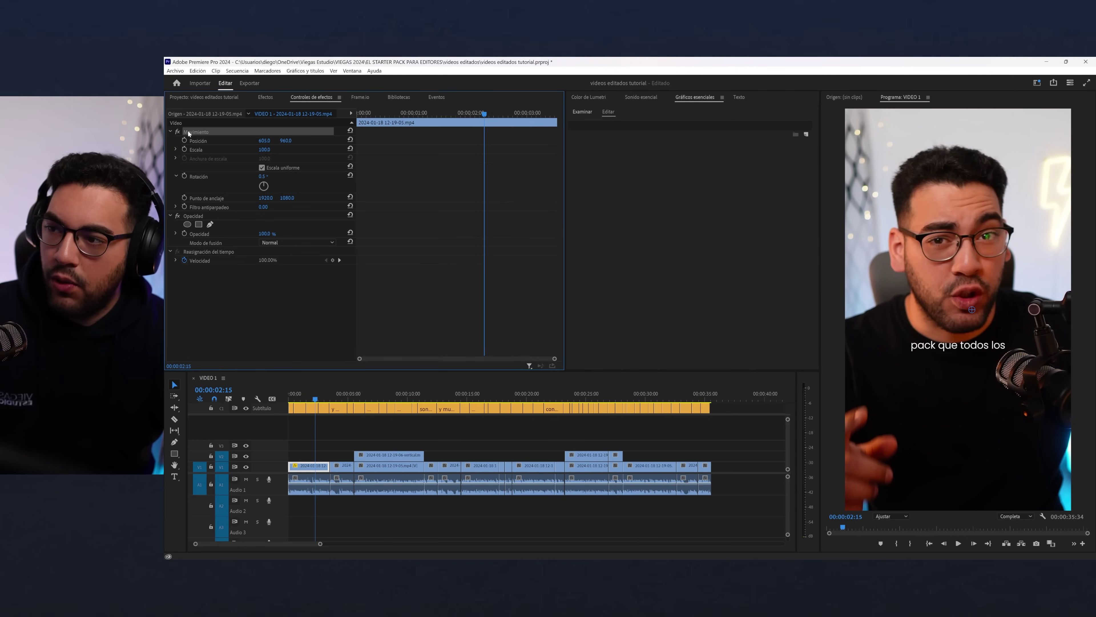
click(187, 132)
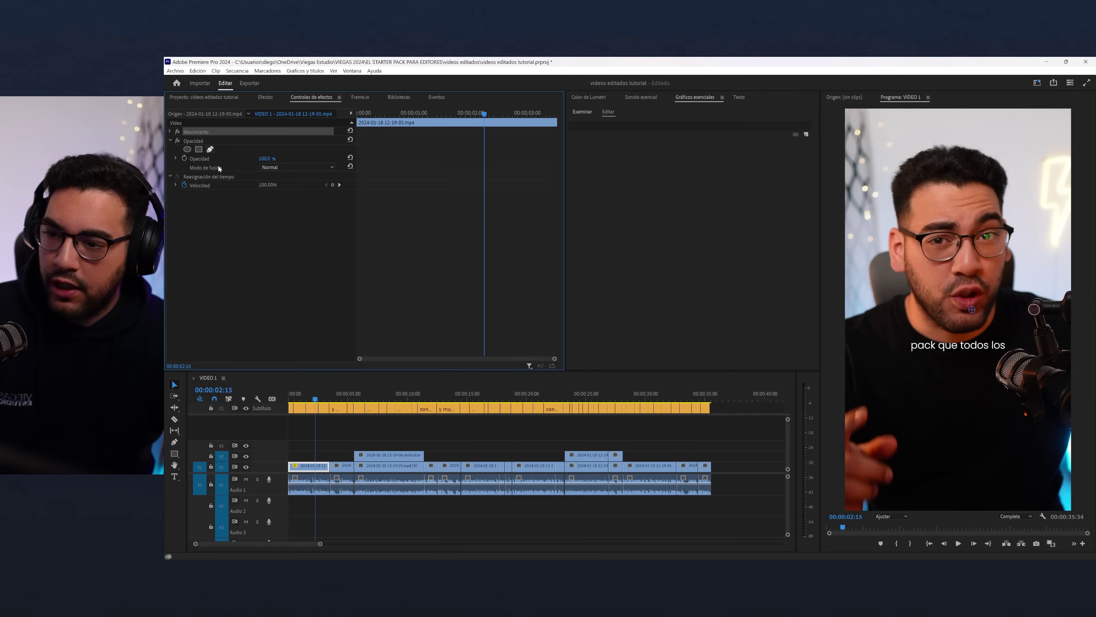
click(342, 465)
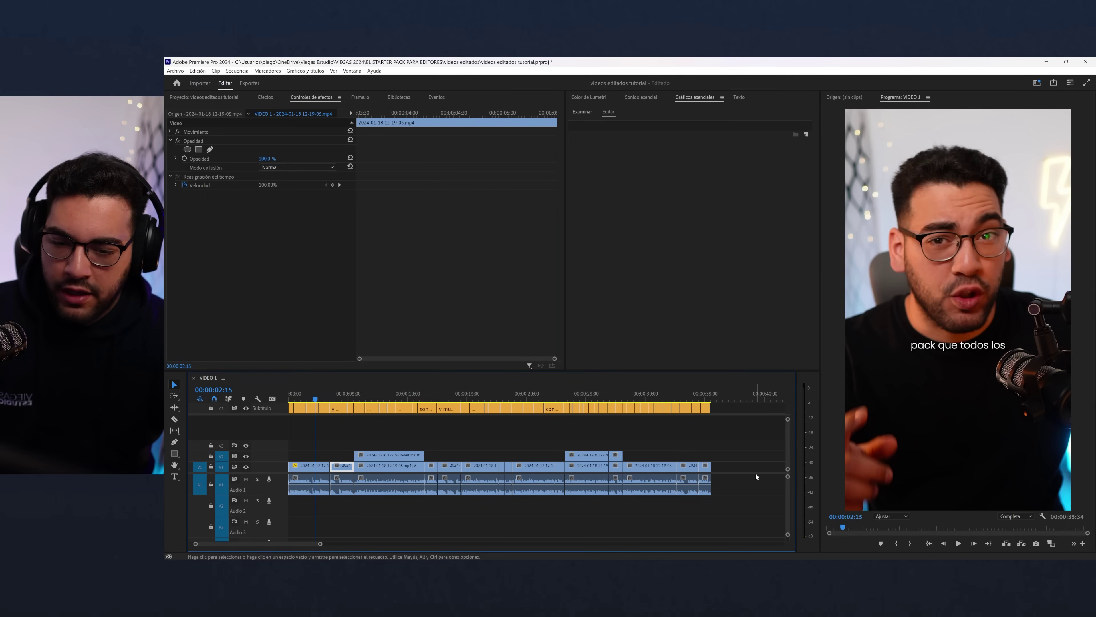
drag(756, 476, 326, 468)
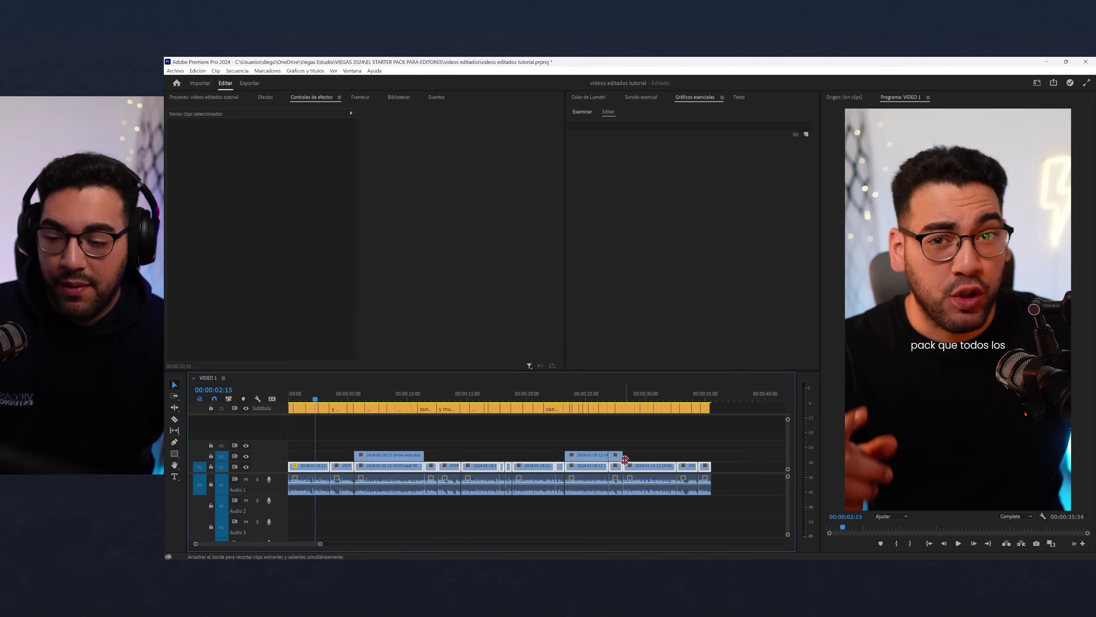
- Paste the reframing attributes onto all V1 clips with Ctrl+Alt+V and preview the result
key(ctrl+alt+v)
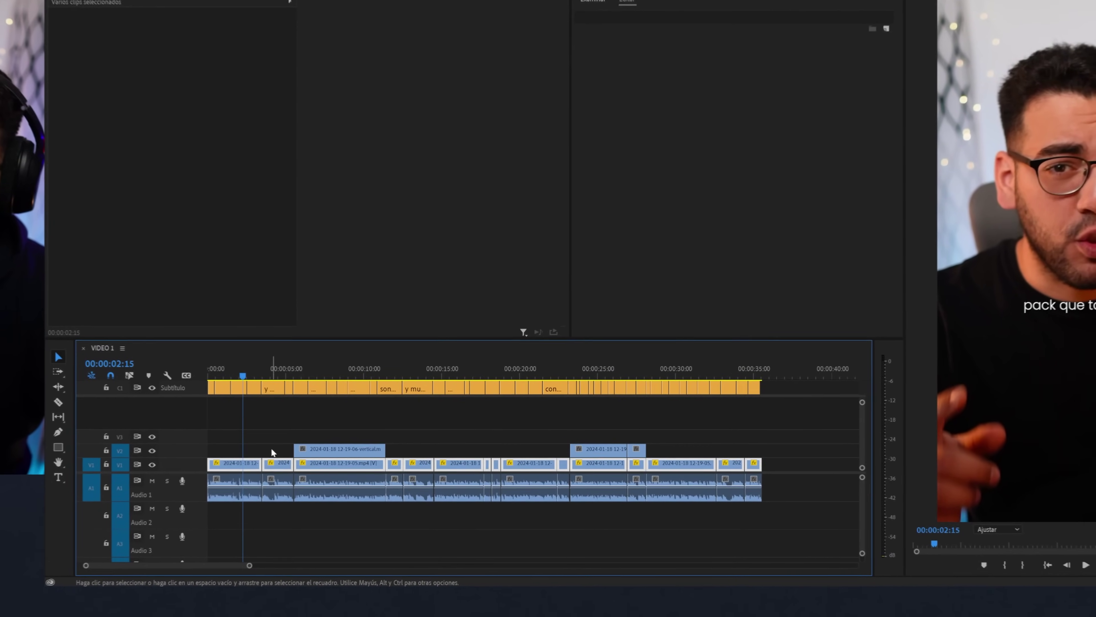
key(equal)
key(equal)
key(equal)
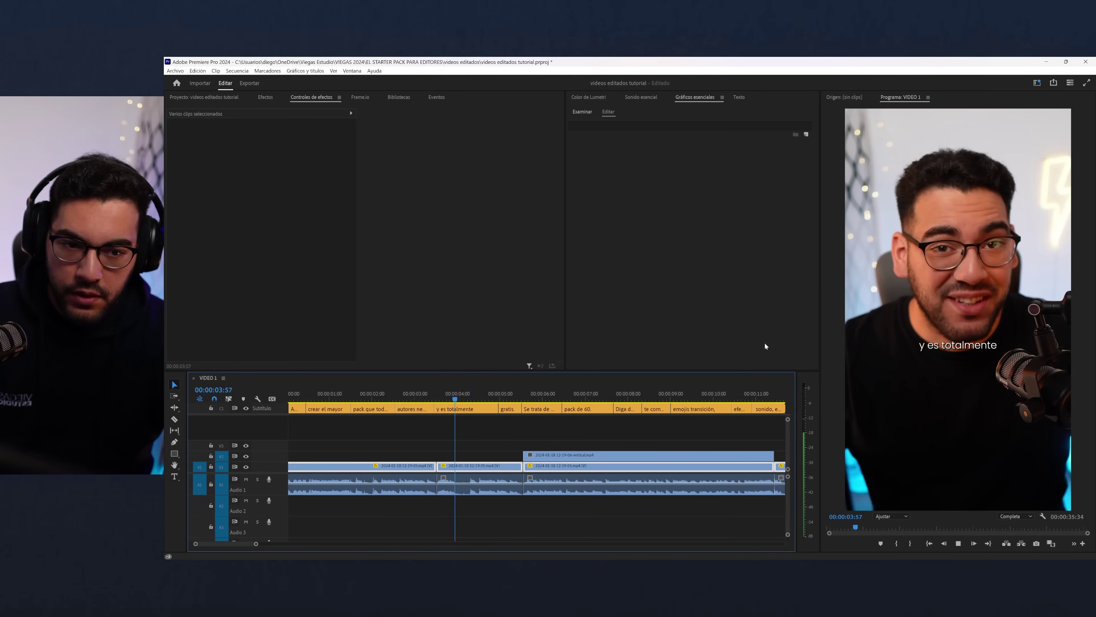
key(space)
key(minus)
key(minus)
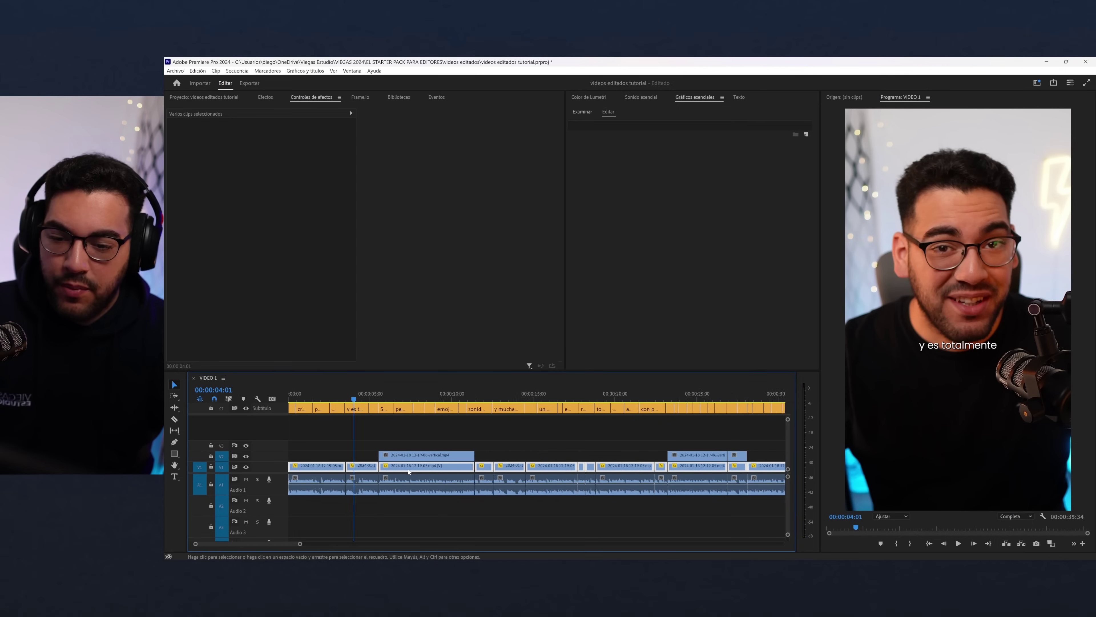
key(minus)
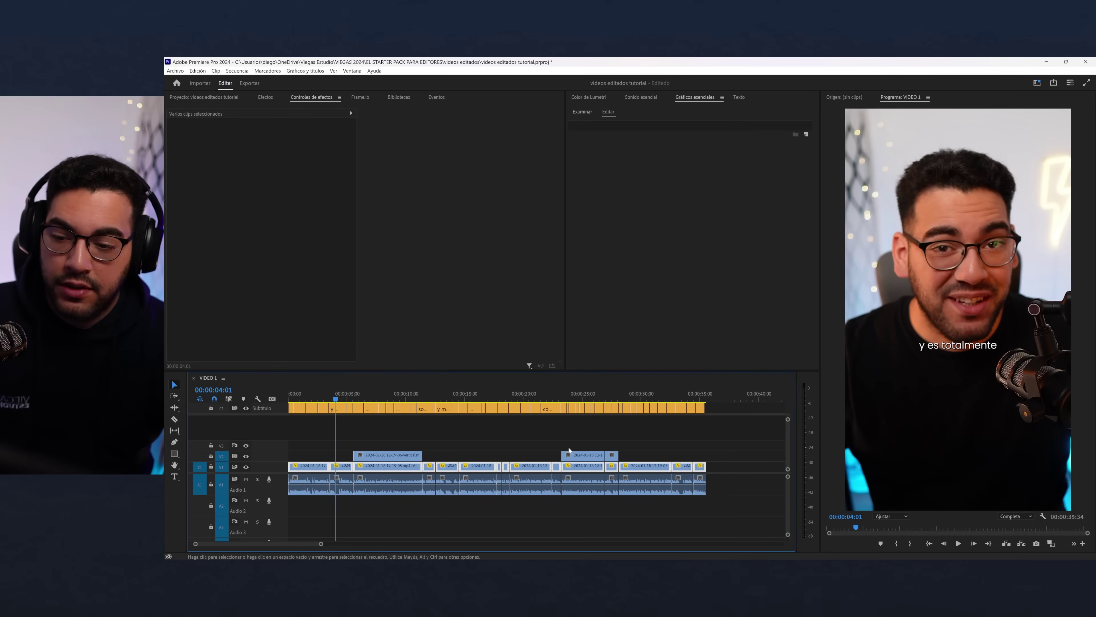
- Clear selections, return the playhead to the start, and show the first clip's Effect Controls
drag(635, 453, 392, 457)
click(394, 442)
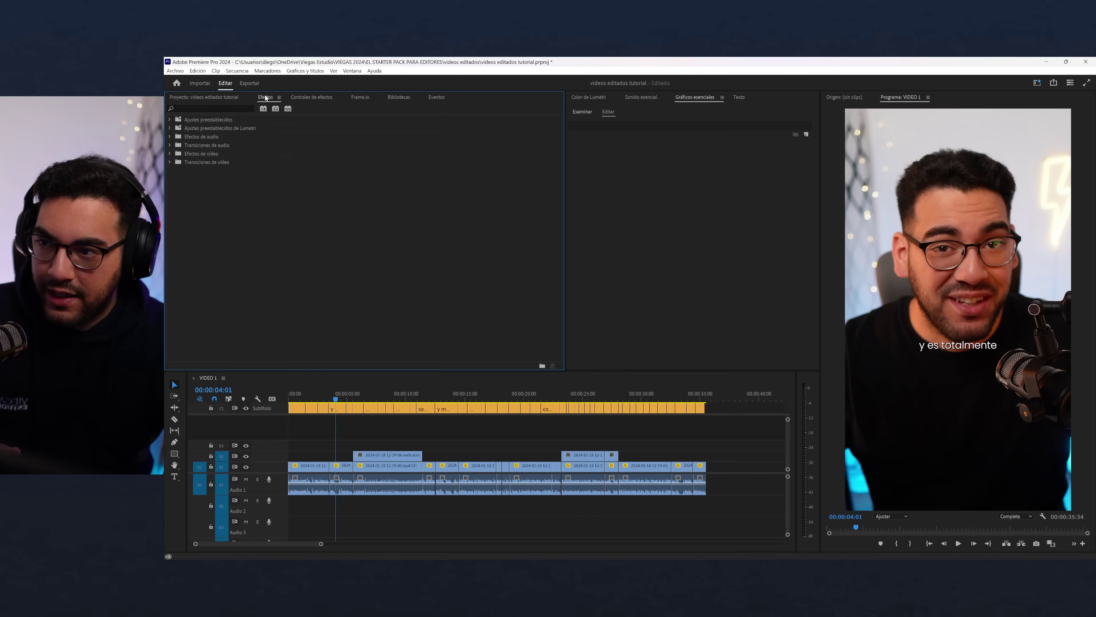
click(204, 97)
click(347, 269)
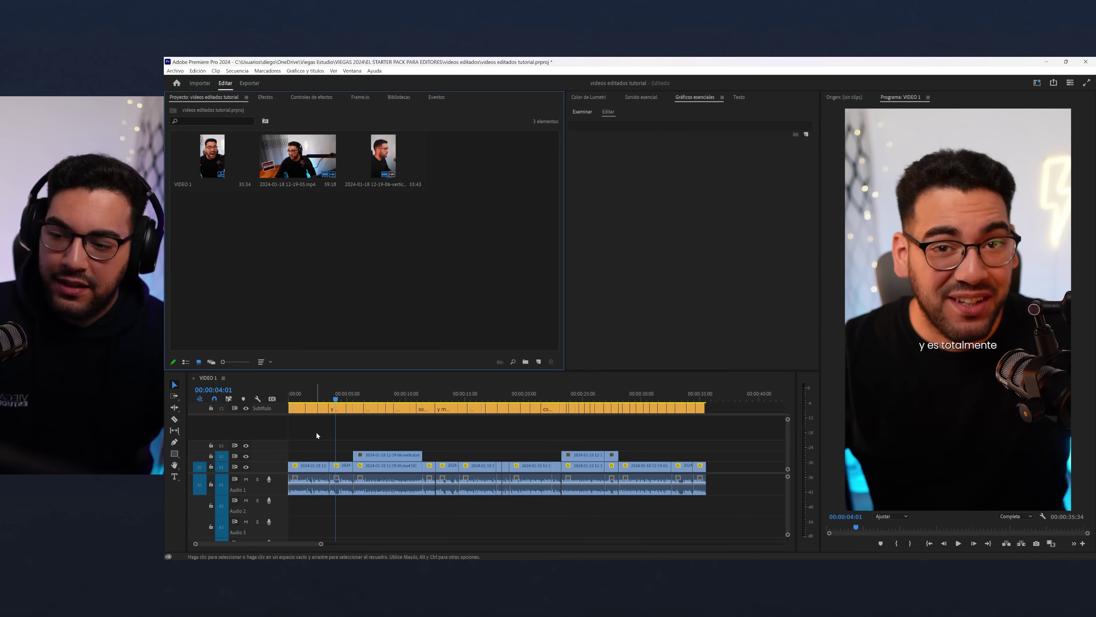
drag(335, 399, 289, 398)
click(305, 470)
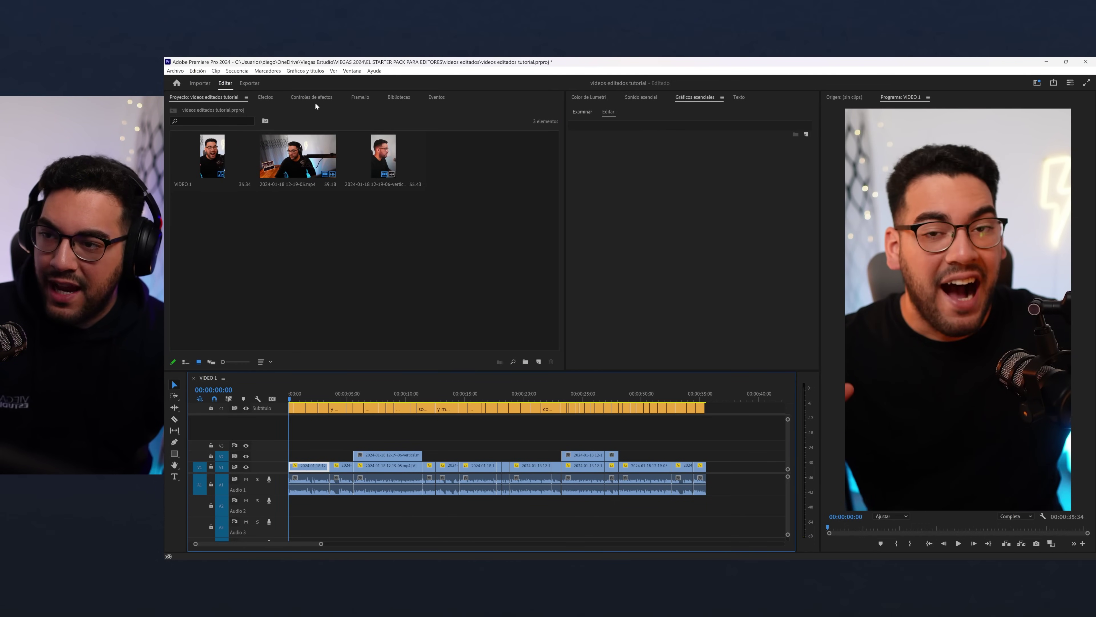
key(shift+5)
- Keyframe Position and Scale on the first clip for a punch-in shifted right
key(=)
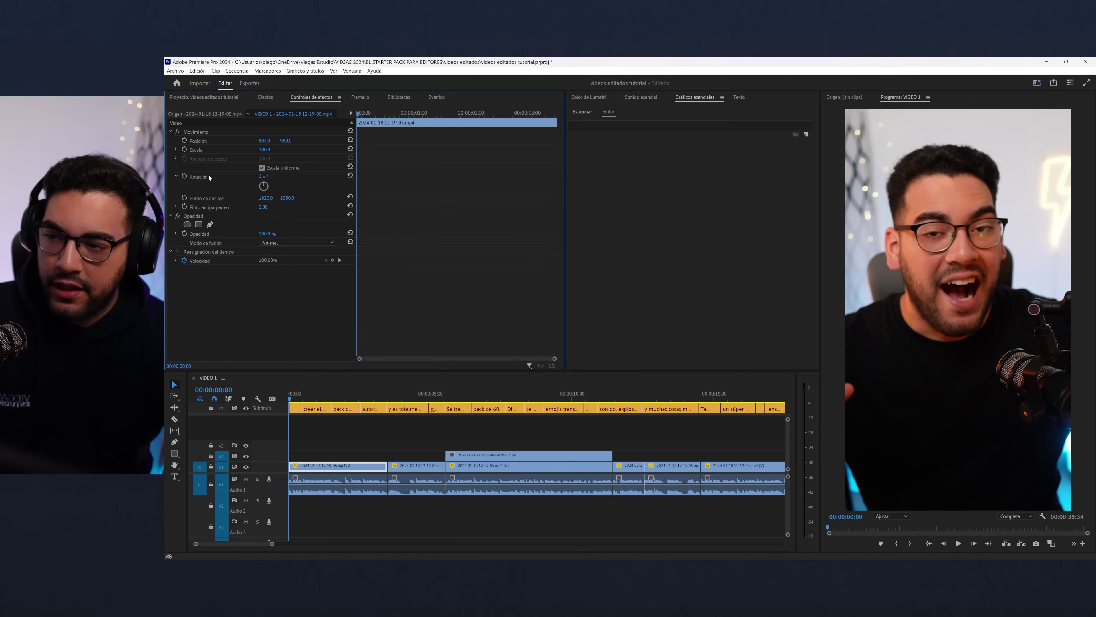
click(185, 141)
click(184, 149)
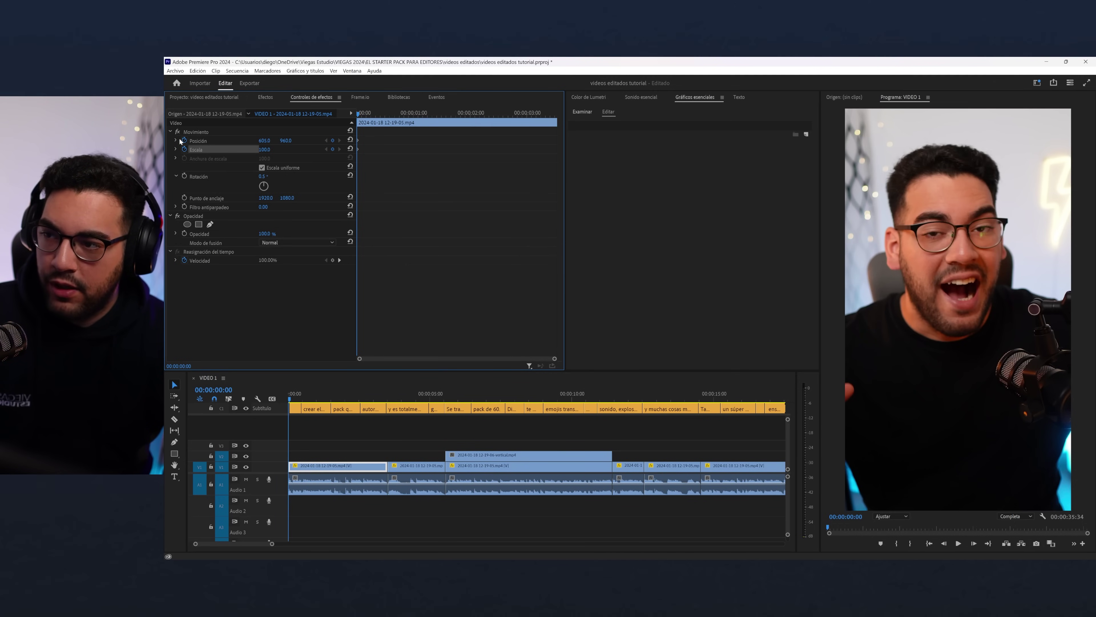
drag(378, 113, 553, 151)
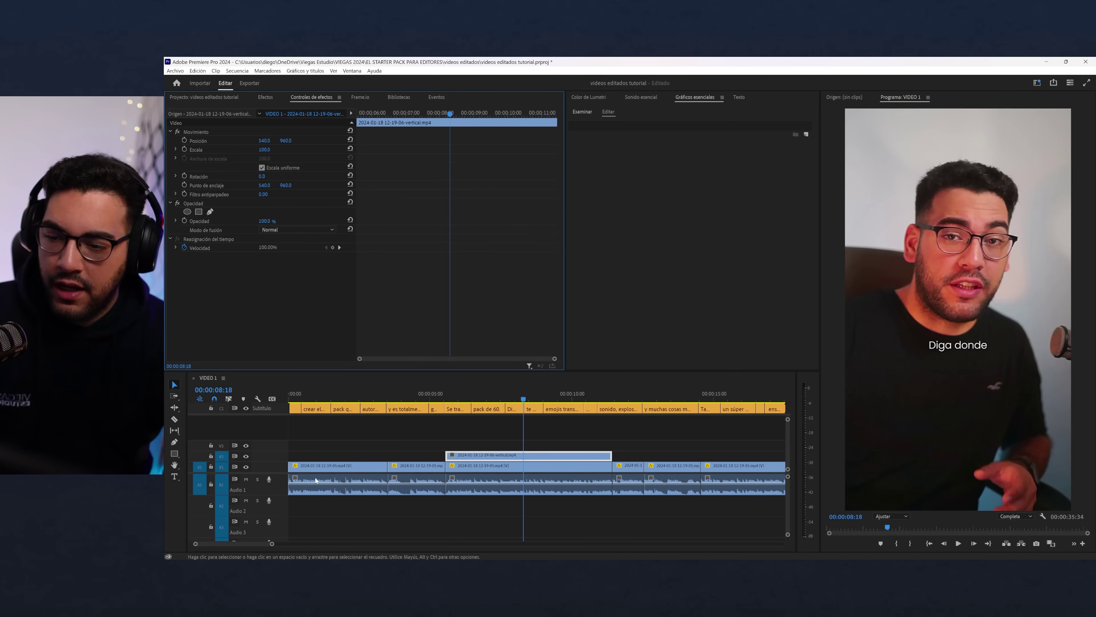
mouse_move(279, 153)
mouse_down()
mouse_move(302, 153)
mouse_move(302, 140)
mouse_move(243, 140)
mouse_move(268, 140)
mouse_up()
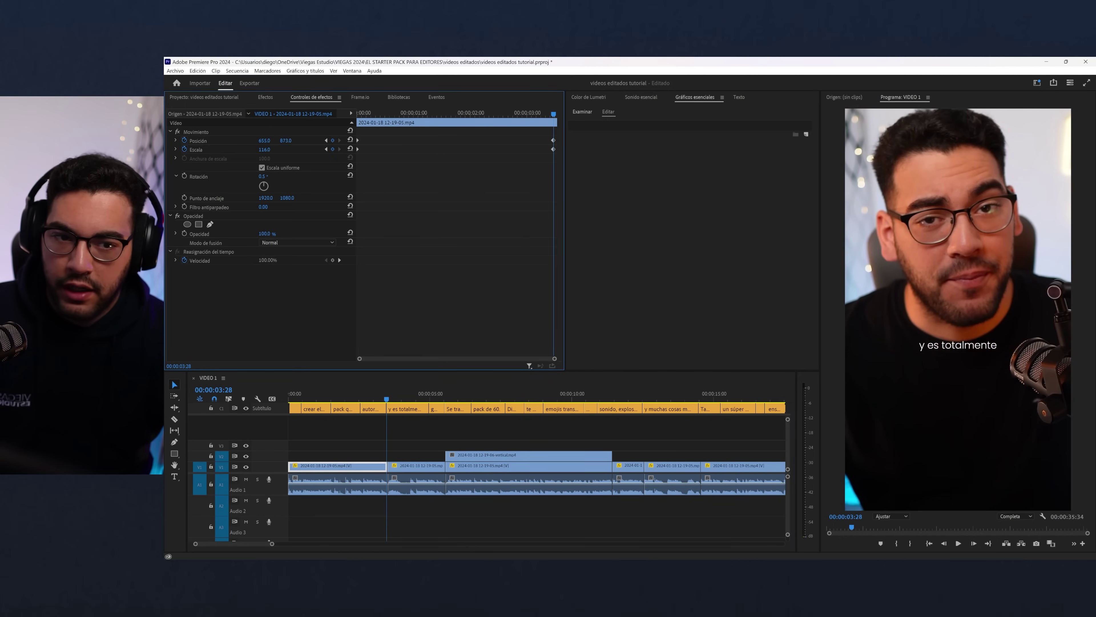
- Preview from the start, then delete the first clip's Position and Scale keyframes
key(Home)
key(space)
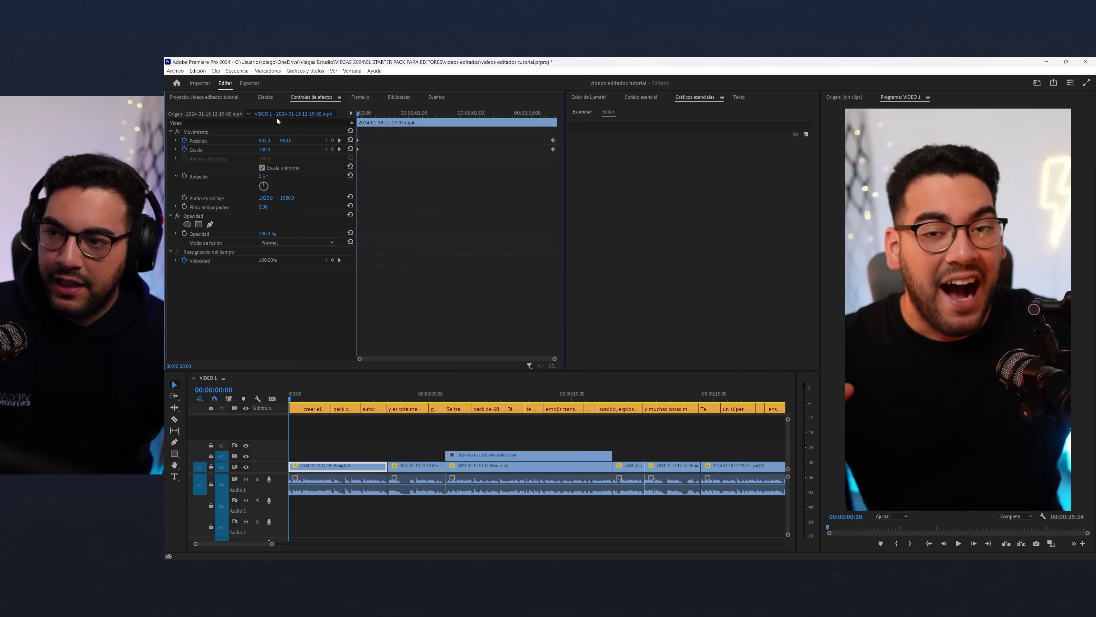
key(space)
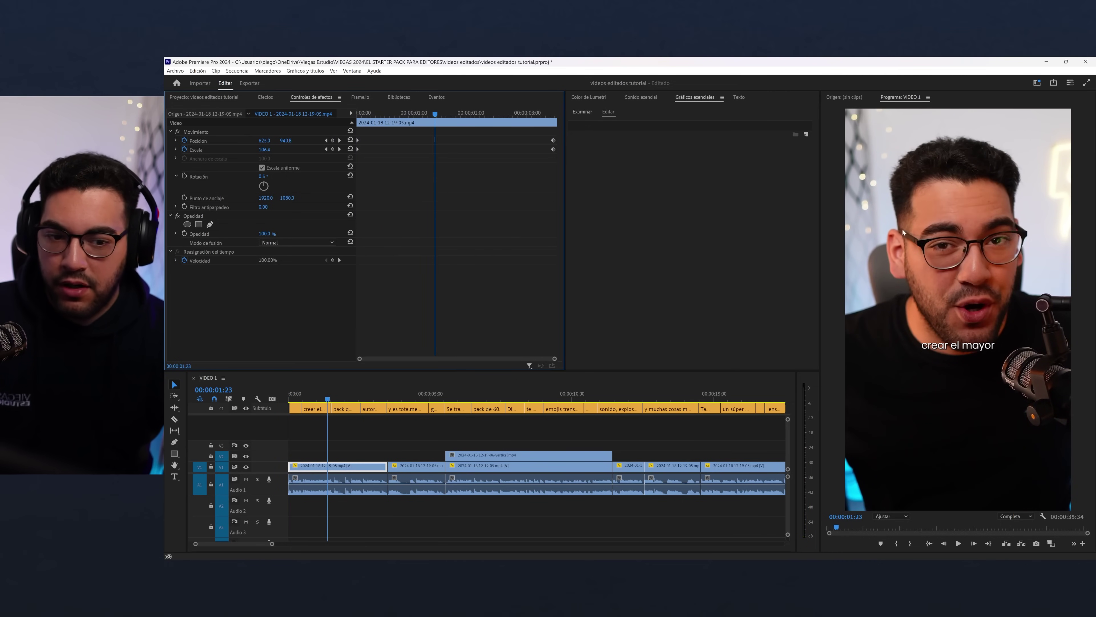
drag(532, 138, 574, 177)
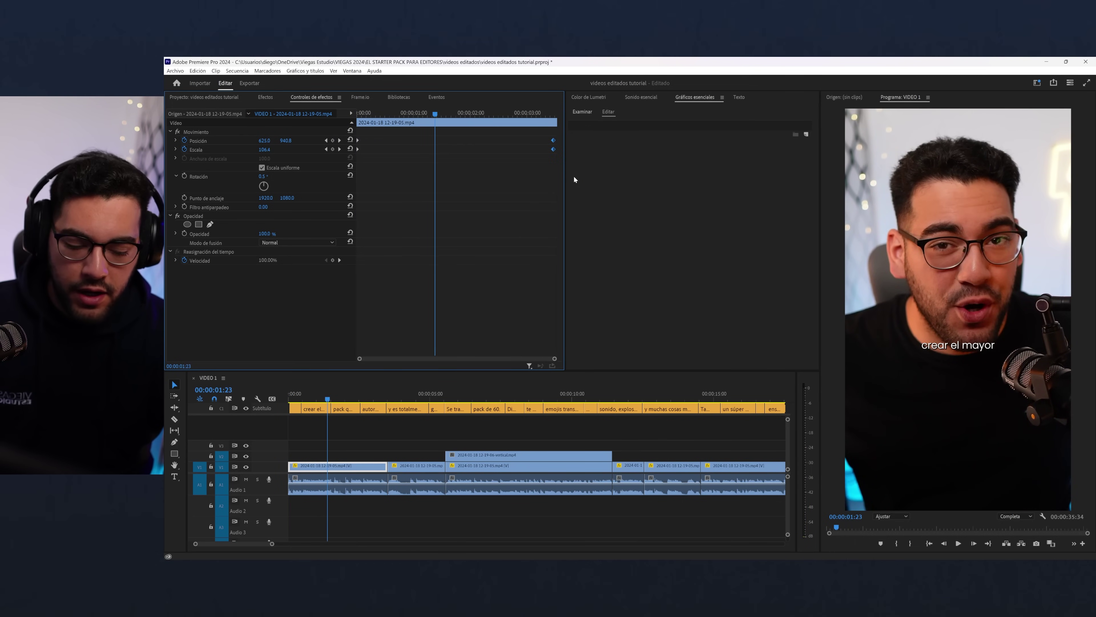
key(Delete)
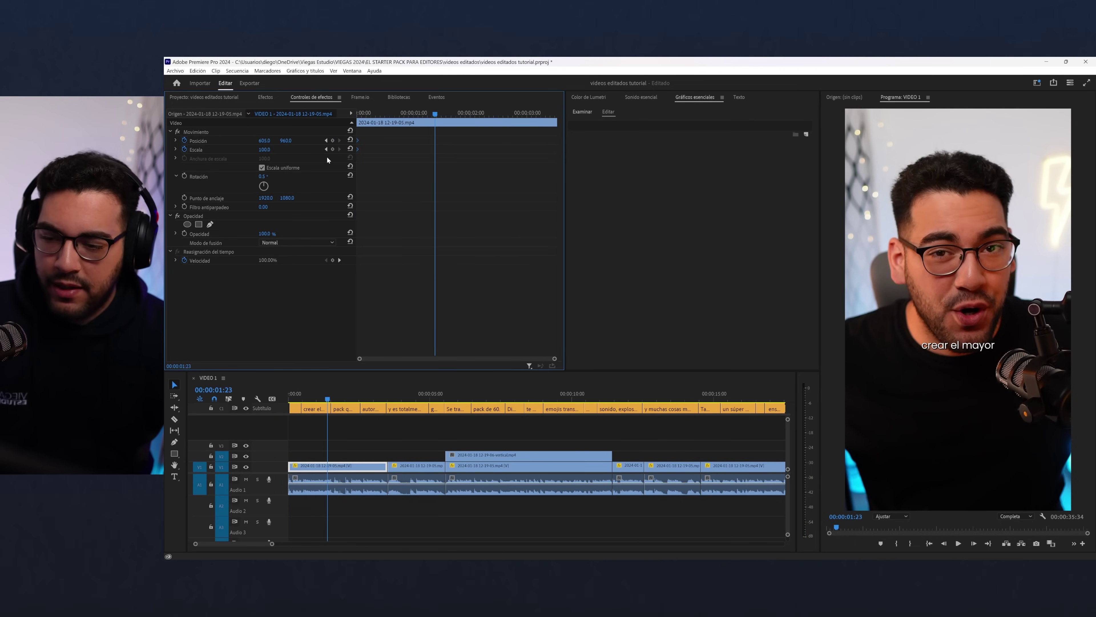
- Review the first and second clips, then return to the start and fit the whole sequence
click(339, 467)
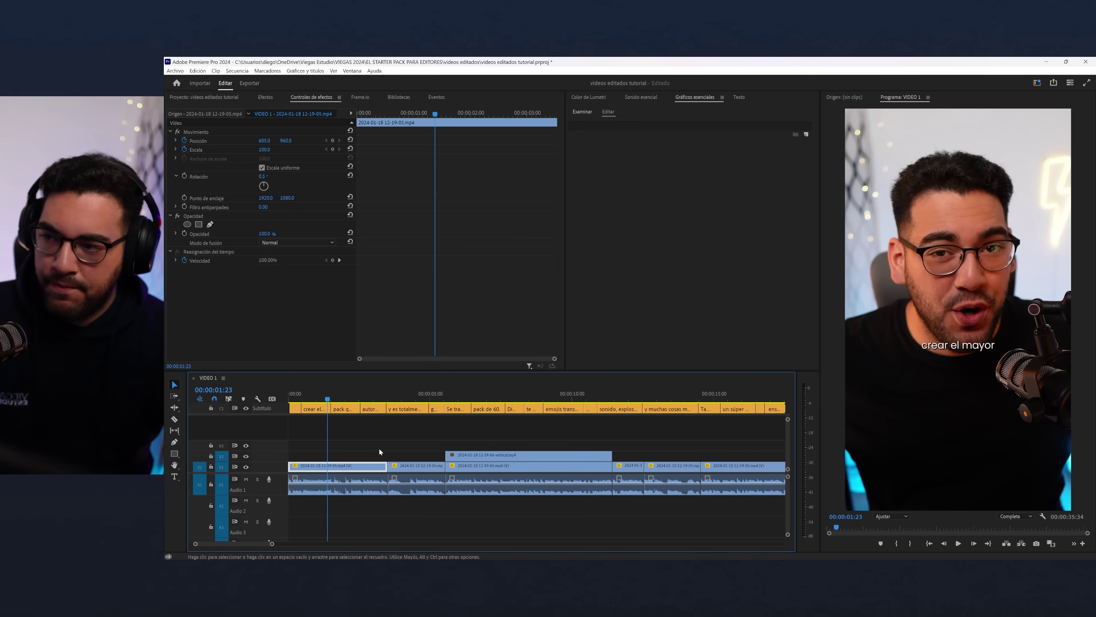
click(415, 393)
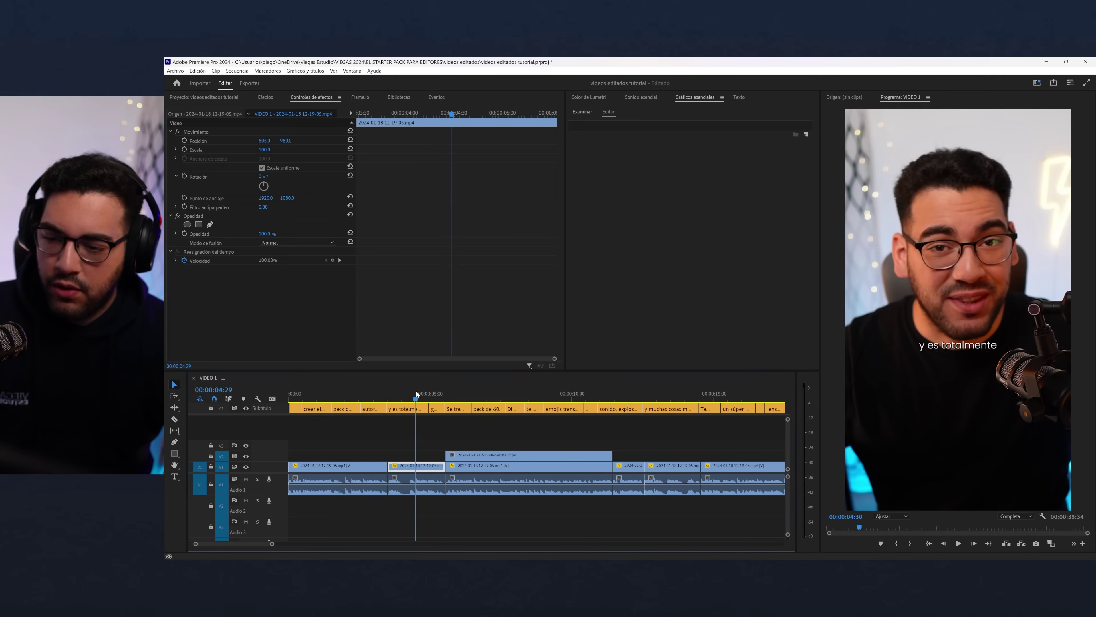
key(space)
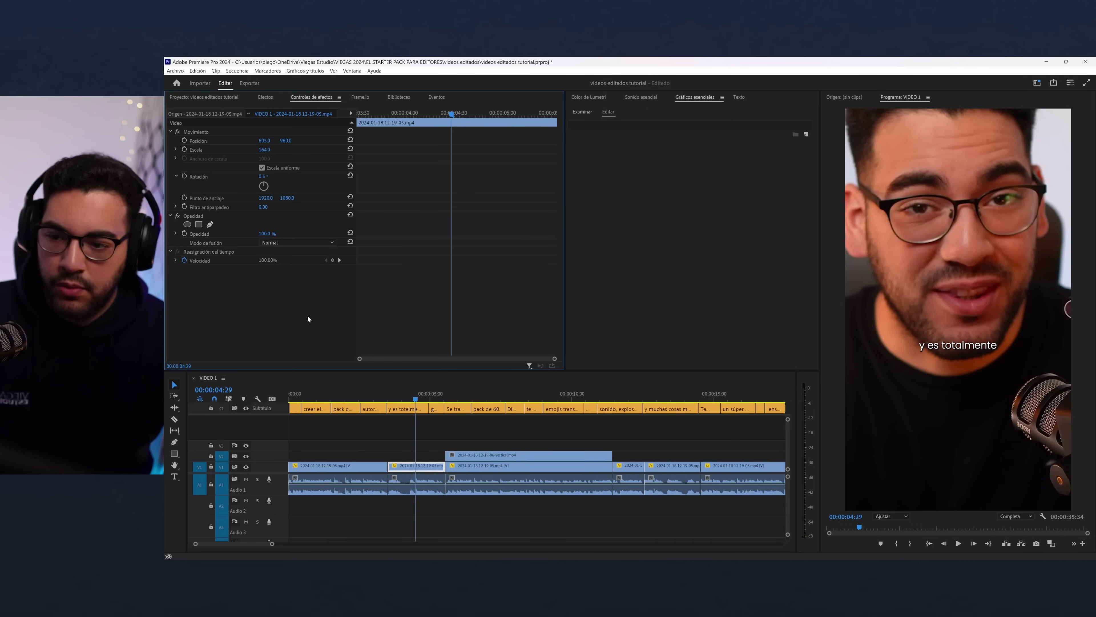
click(363, 395)
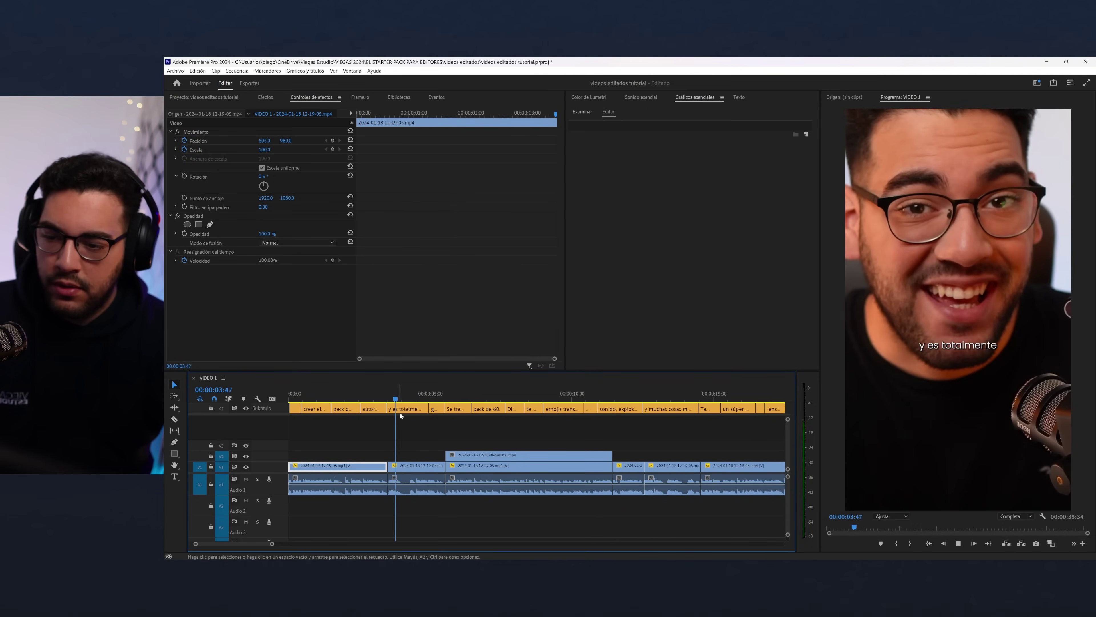
key(space)
click(412, 392)
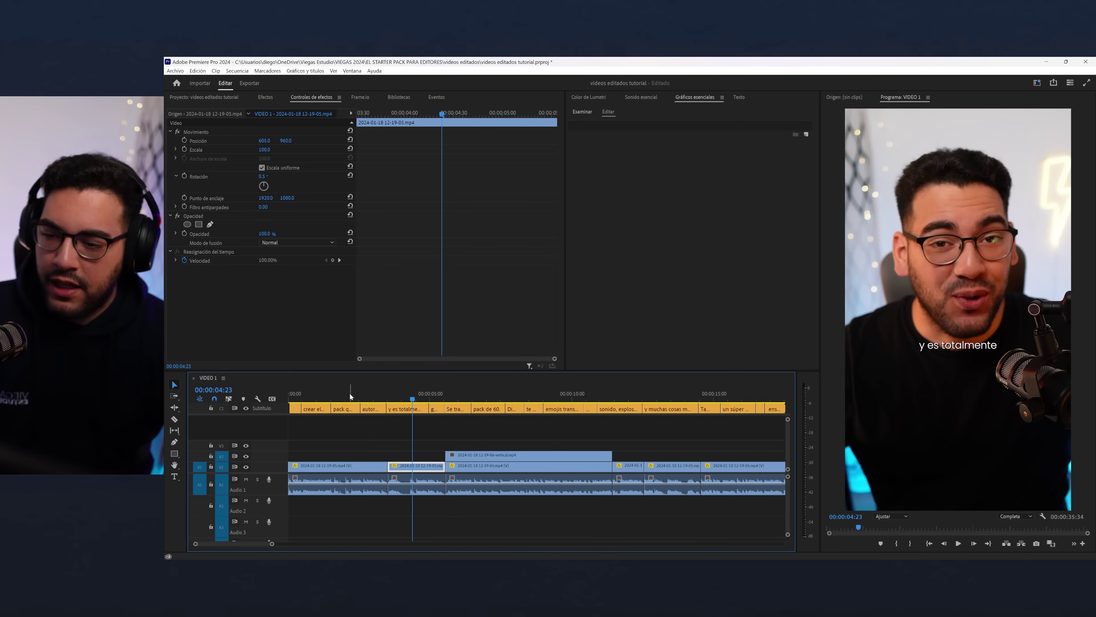
key(Home)
key(backslash)
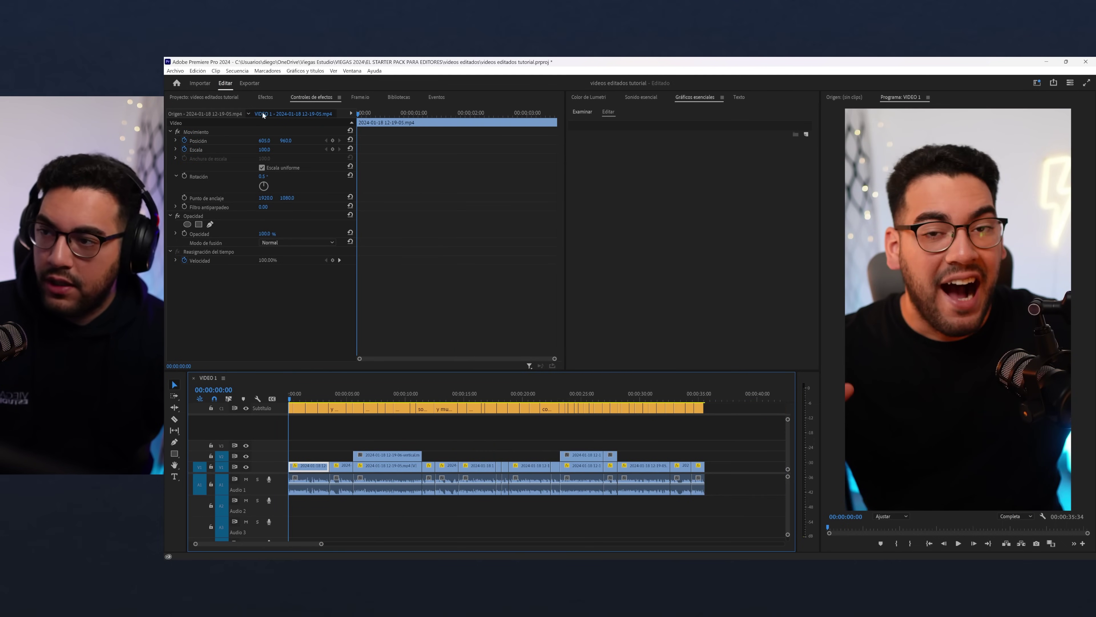
- Create a new adjustment layer and stretch it across the full sequence on the top video track
click(204, 96)
right_click(247, 266)
mouse_move(349, 307)
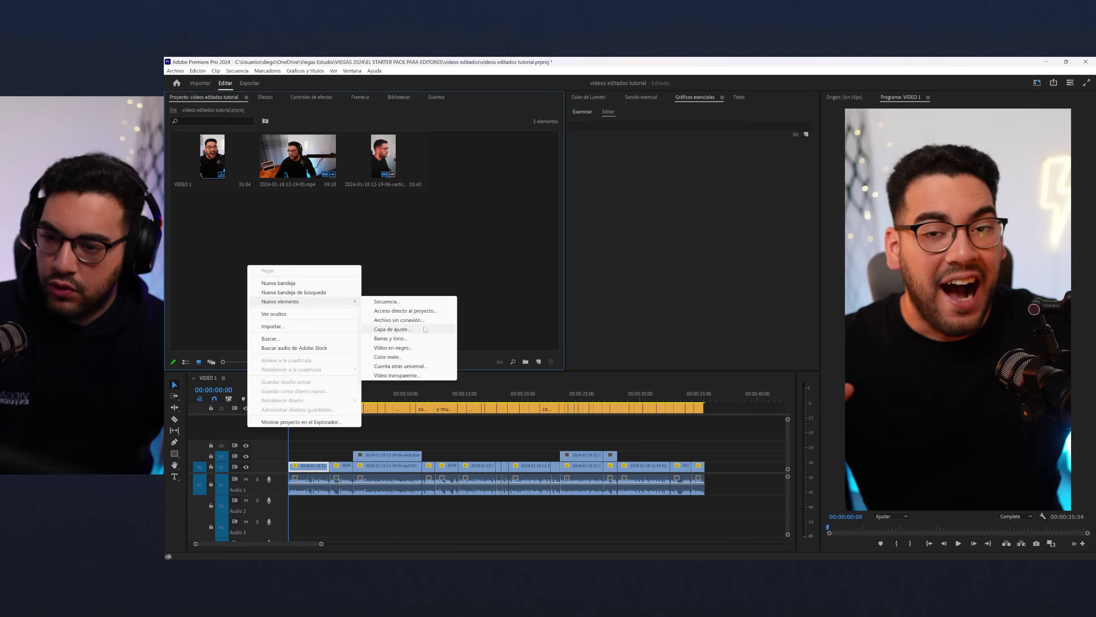
click(393, 330)
click(644, 338)
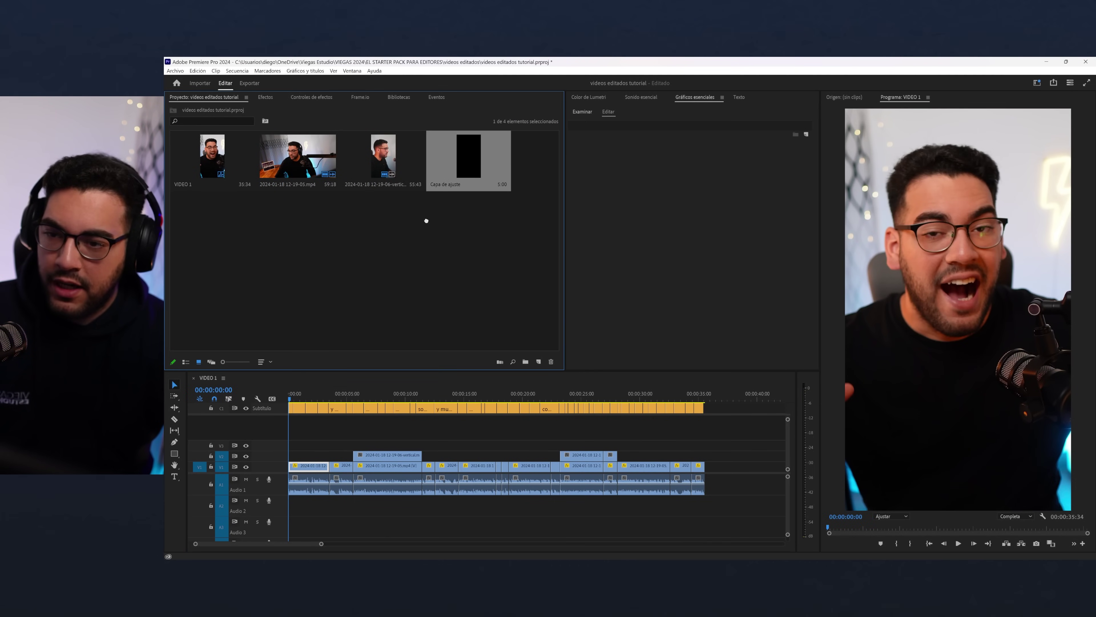
mouse_move(426, 220)
mouse_down()
mouse_move(302, 445)
mouse_move(703, 433)
mouse_up()
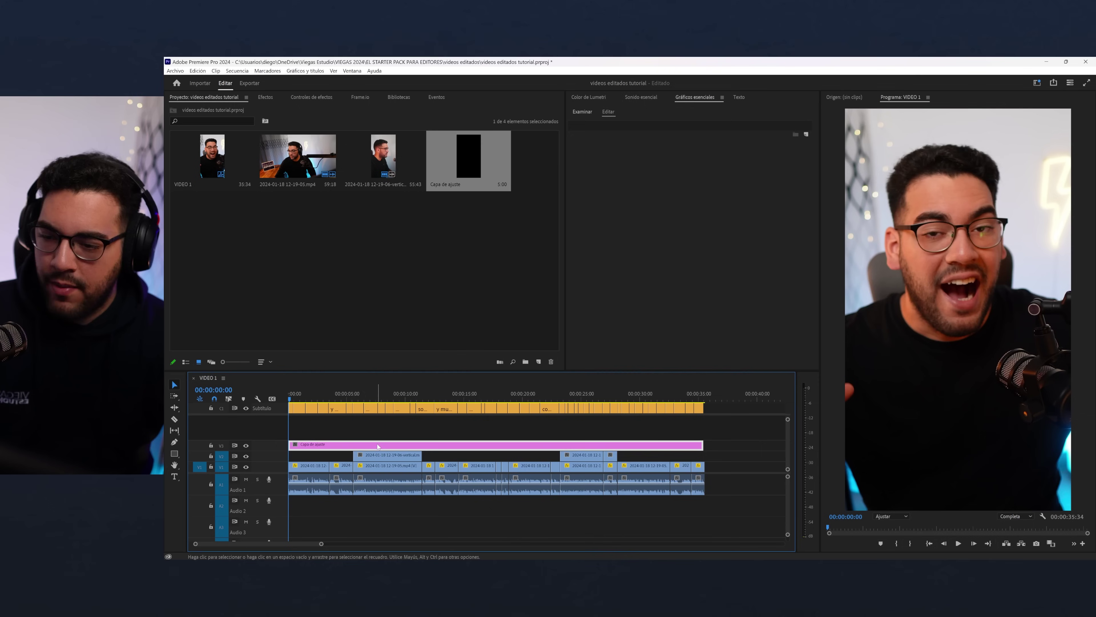
click(312, 97)
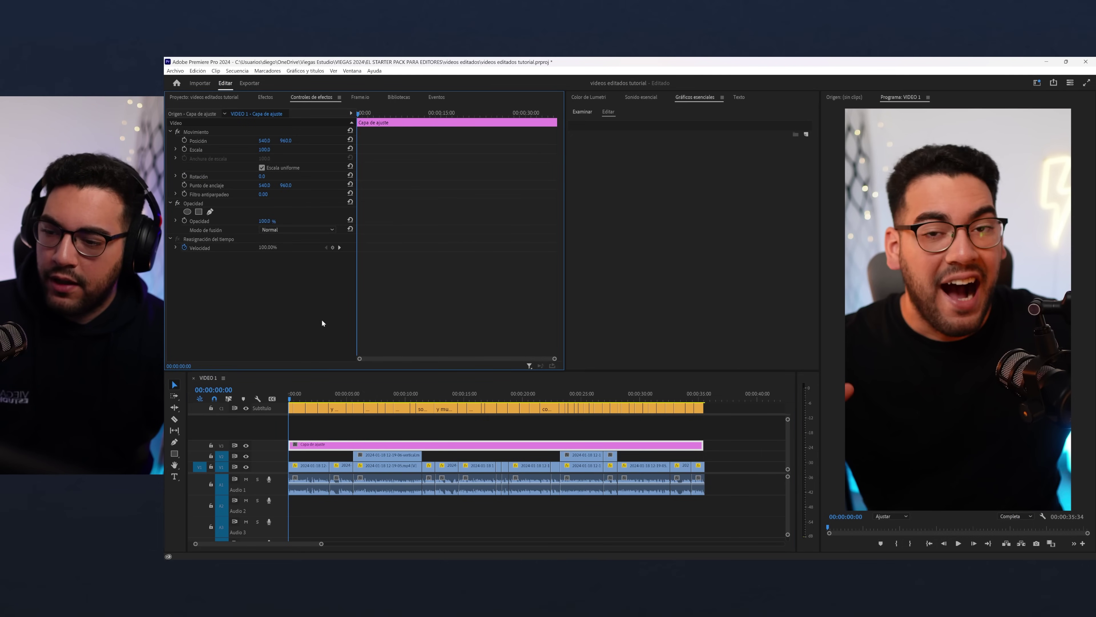
- Reset the adjustment layer's scale to 100 and preview the frame at 00:00:02:52
click(264, 150)
text(100)
key(Return)
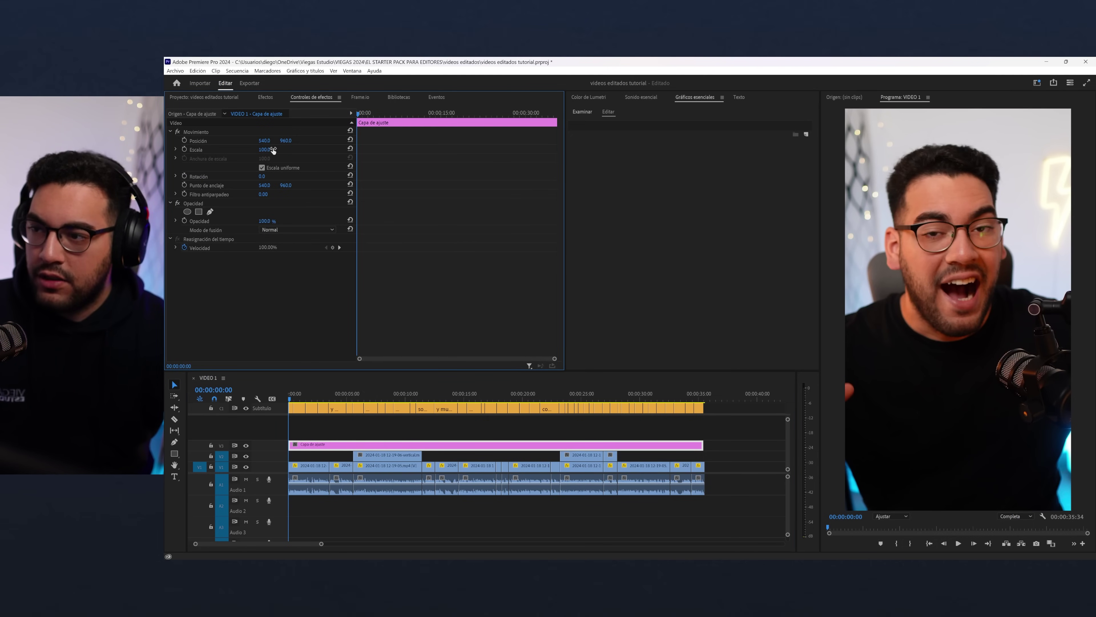
click(322, 396)
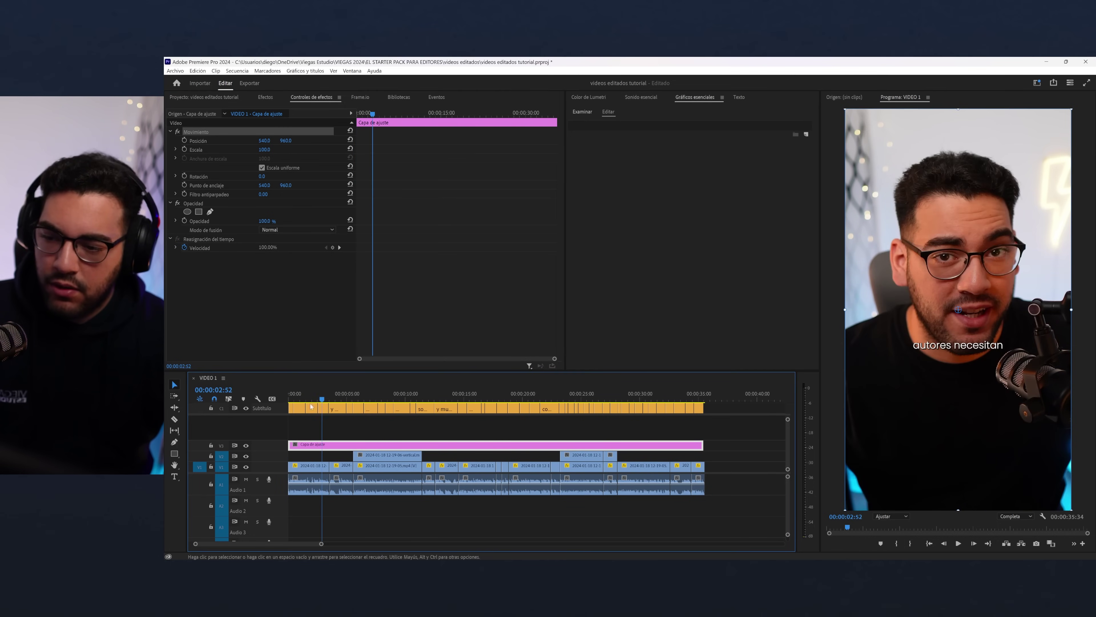
click(265, 149)
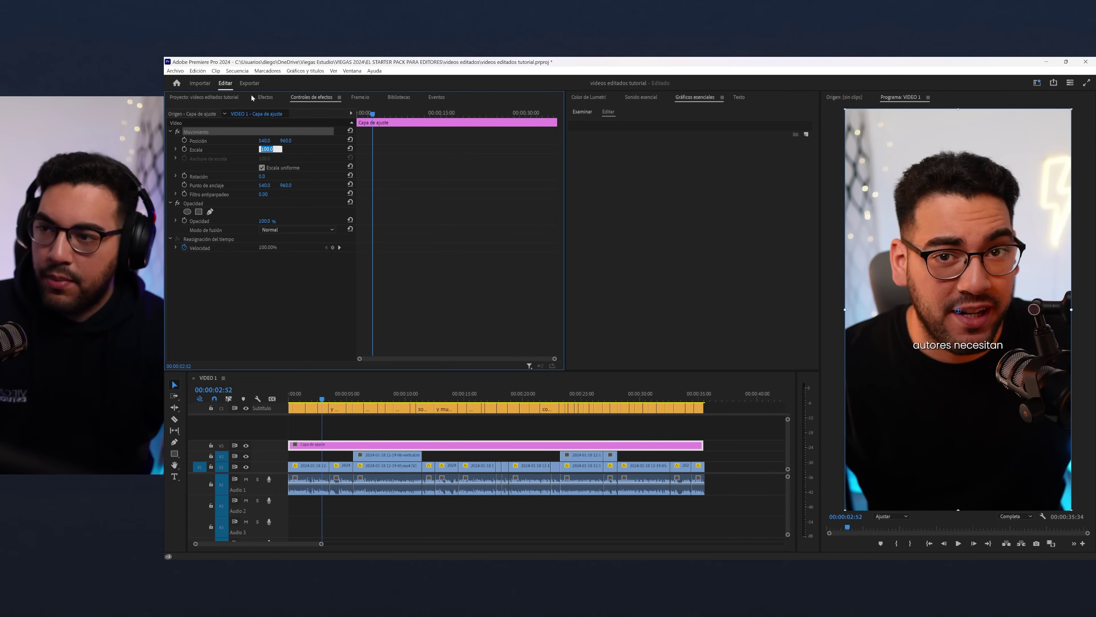
- Search 'TRANSFOR', apply the Transform effect to the adjustment layer, and test its scale
click(264, 97)
click(211, 108)
text(TRANSFO)
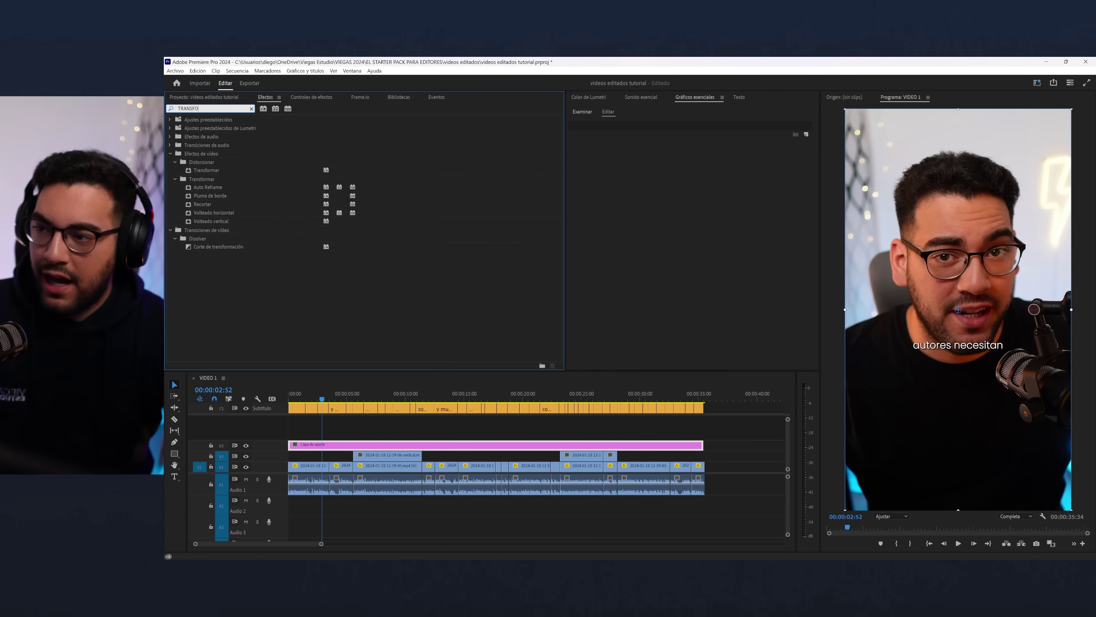
text(R)
drag(207, 170, 301, 443)
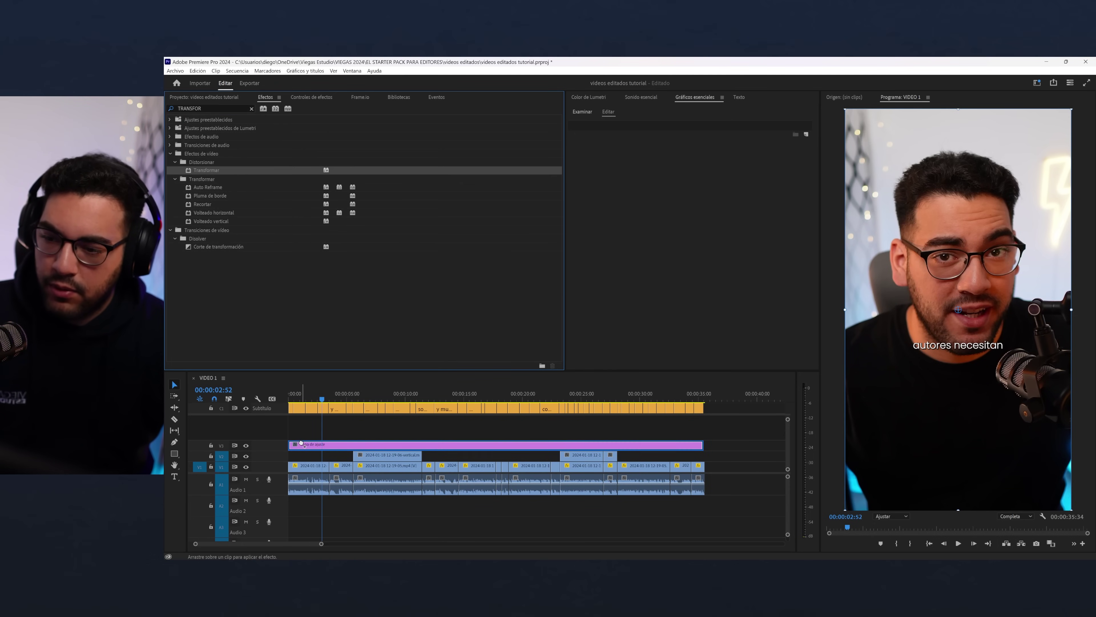
click(315, 98)
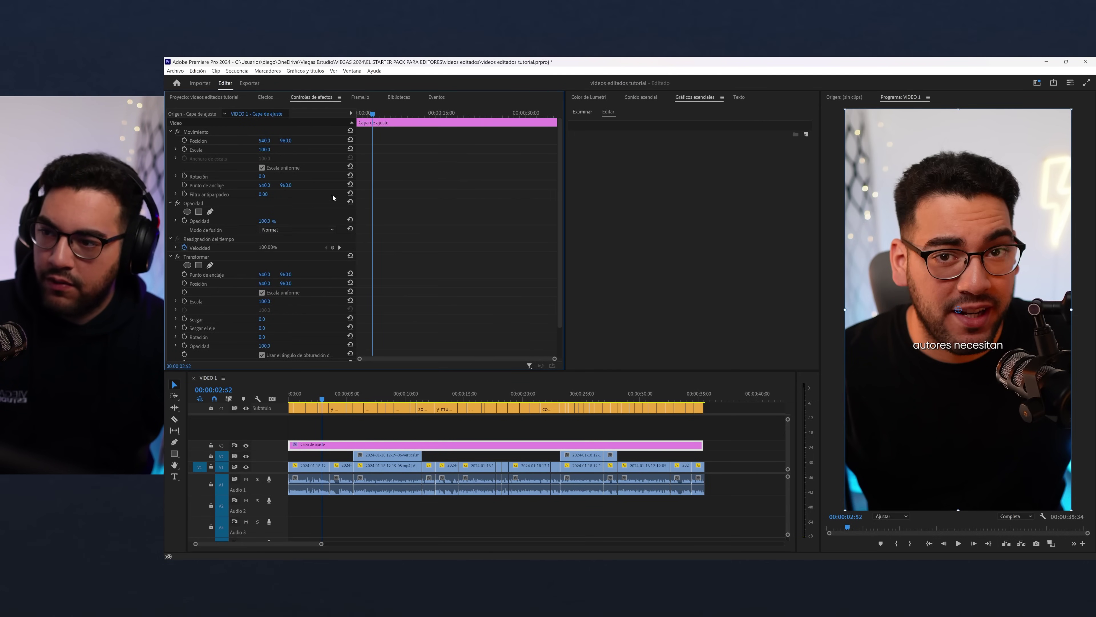
click(170, 256)
click(170, 256)
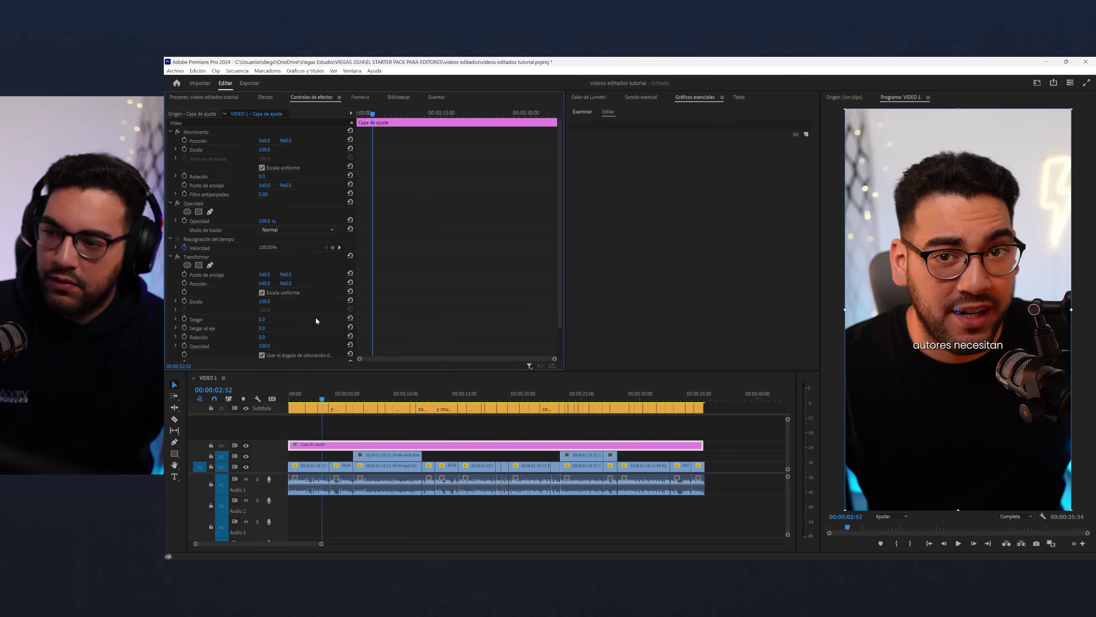
scroll(264, 293, down, 2)
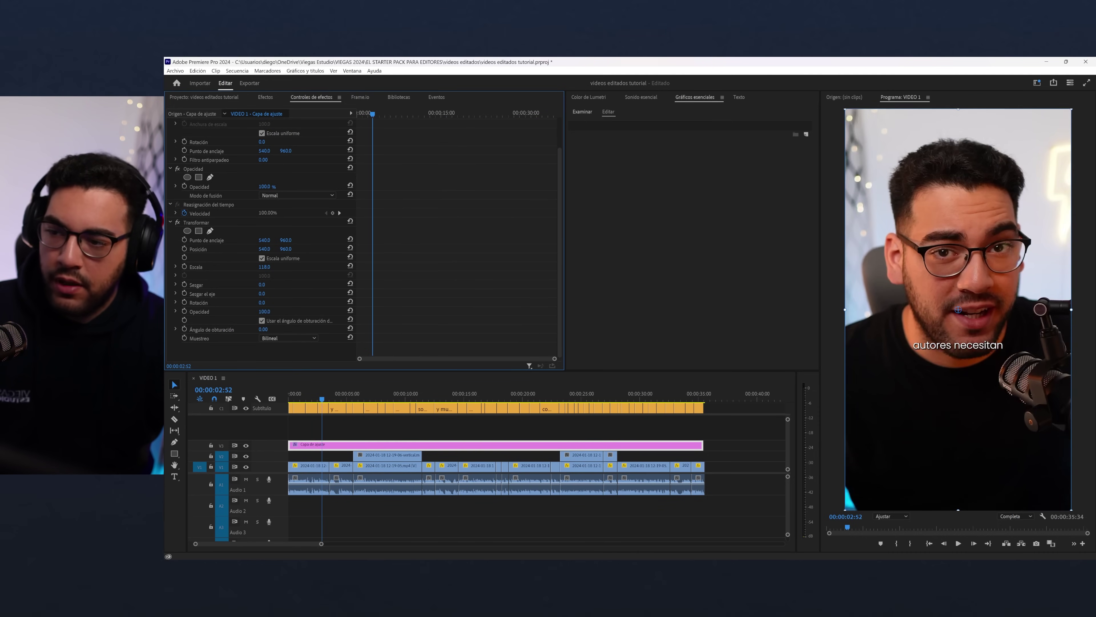
mouse_move(264, 266)
mouse_down()
mouse_move(255, 266)
mouse_move(270, 266)
mouse_up()
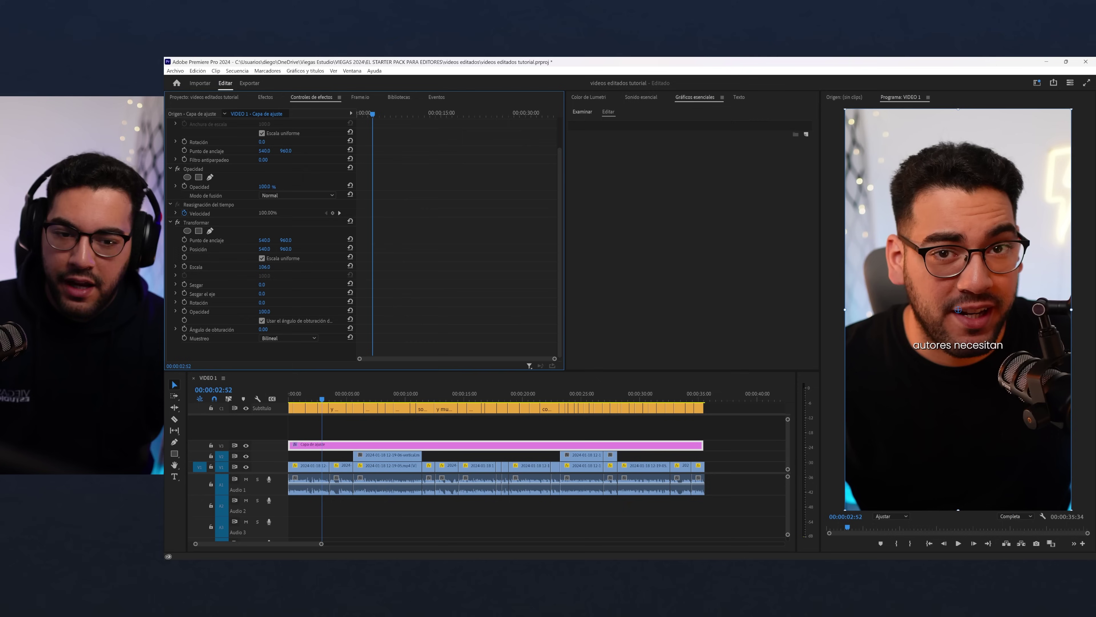
- Keyframe Transform position and scale, punching in to 131 scale at 00:00:11:16
click(332, 399)
key(Home)
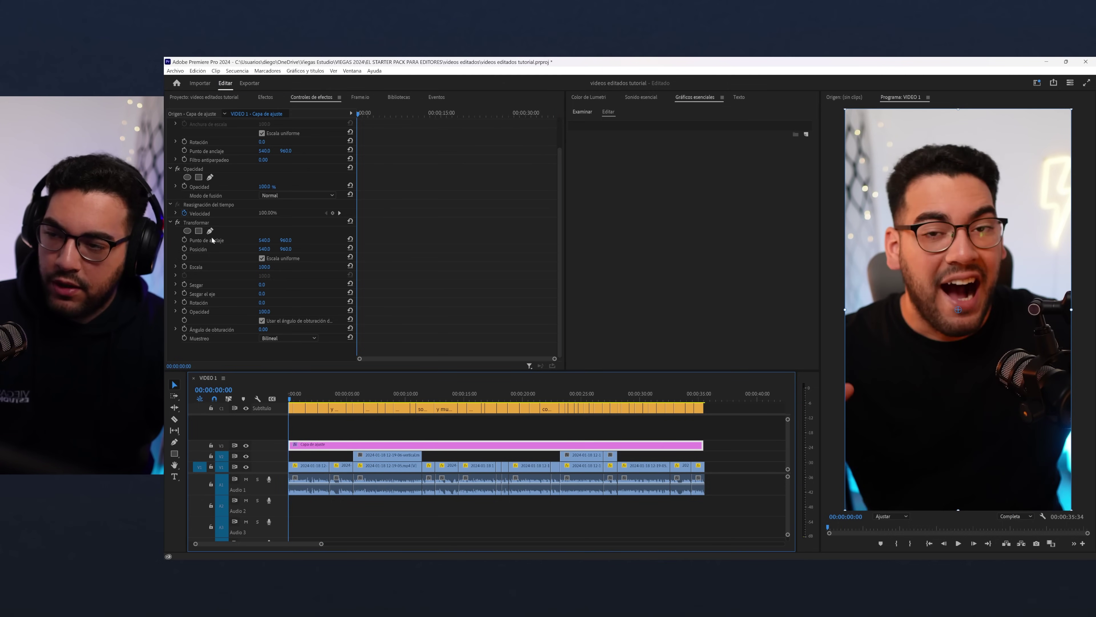
click(184, 248)
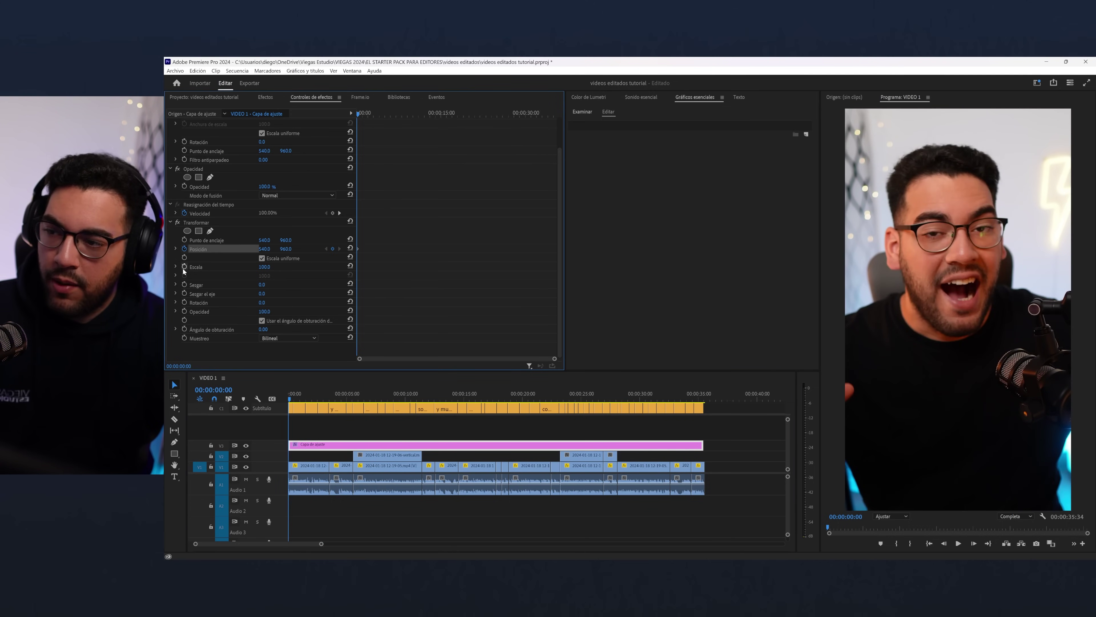
click(185, 266)
drag(404, 391, 420, 389)
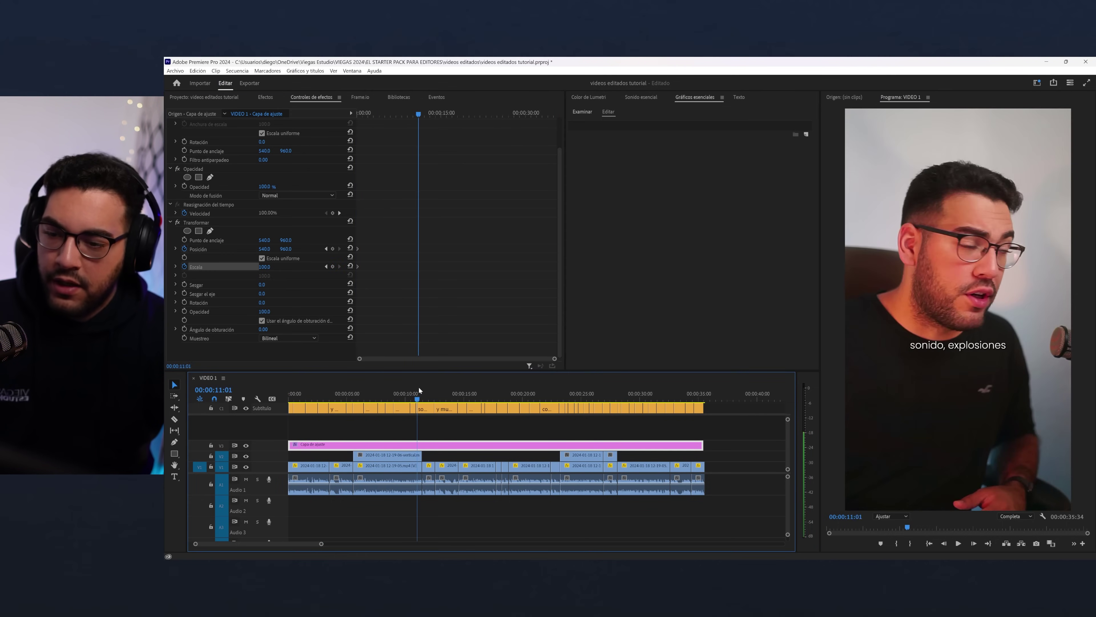
text(131)
key(Return)
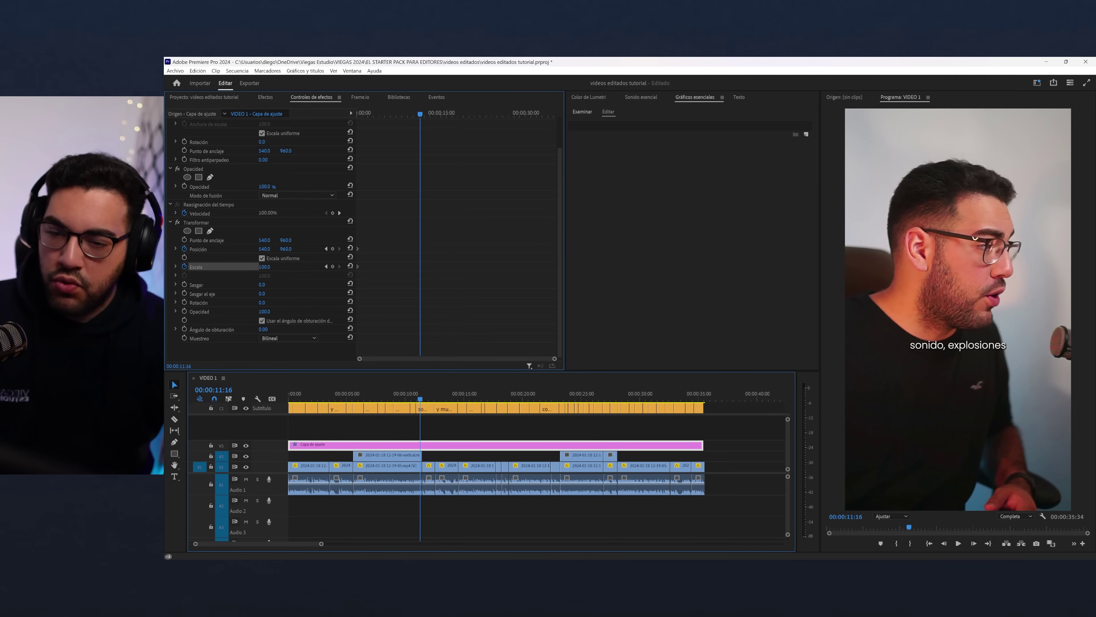
drag(264, 266, 276, 248)
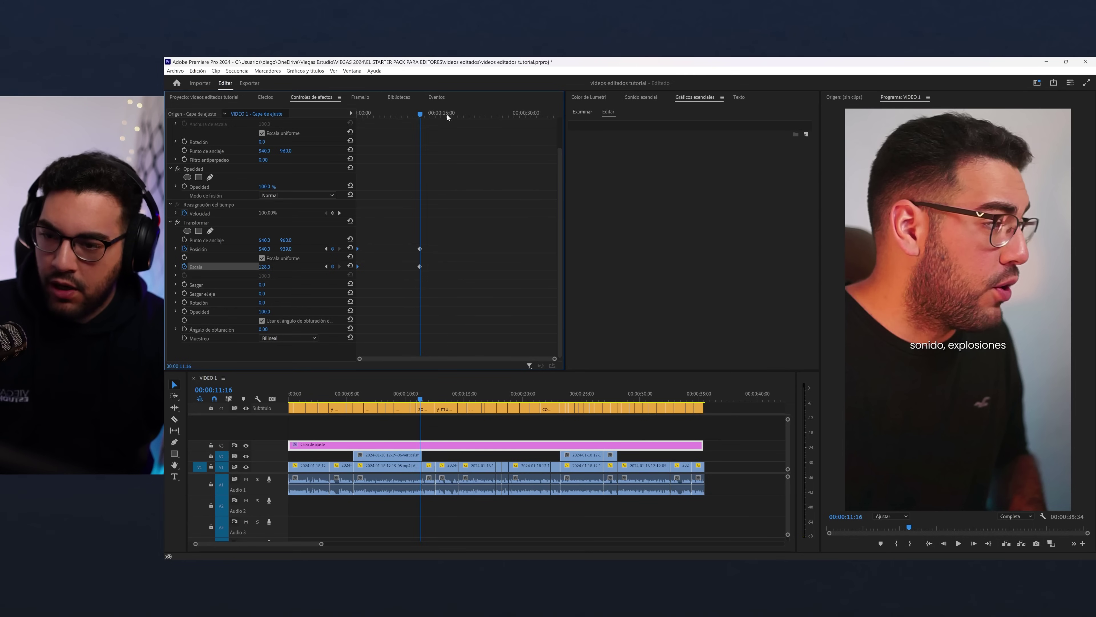
- Locate and select the existing punch-in zoom keyframes on the adjustment layer
drag(447, 114, 484, 113)
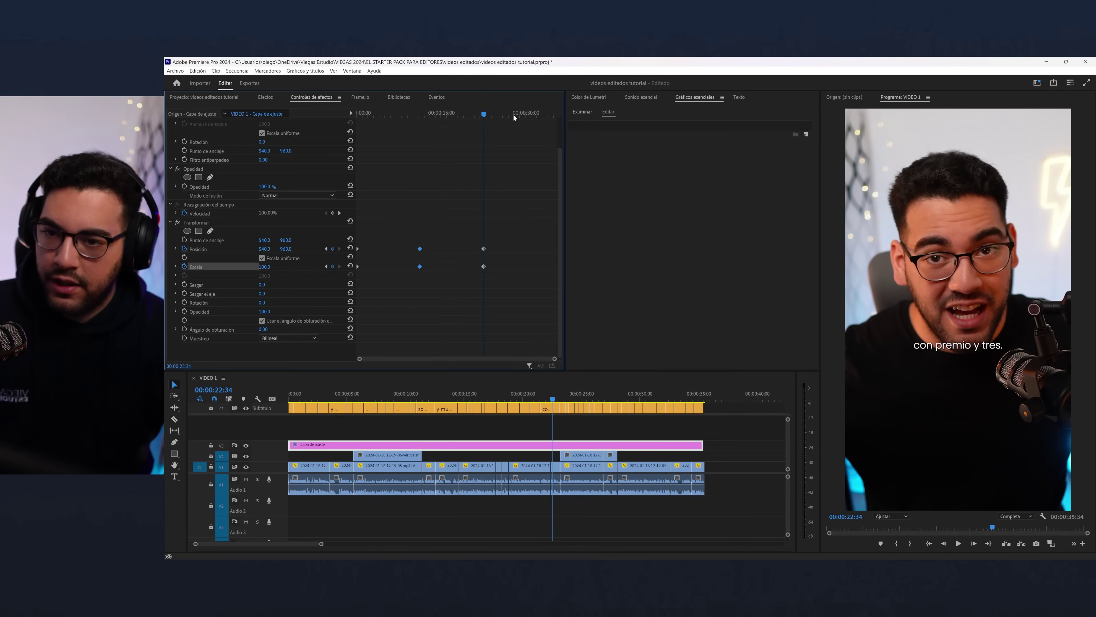
click(681, 466)
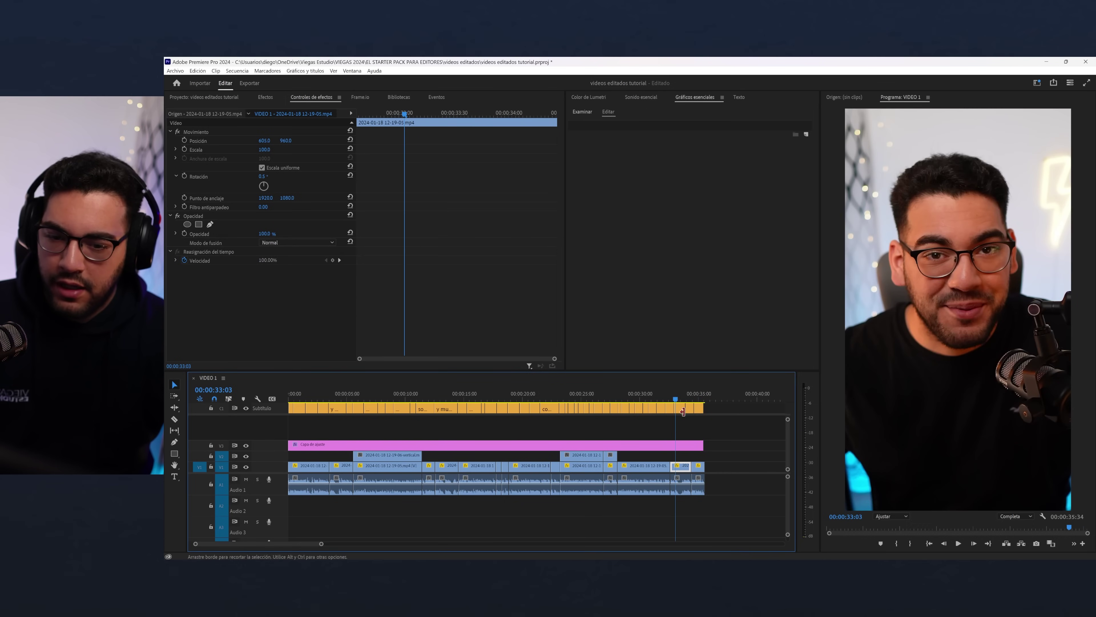
click(682, 445)
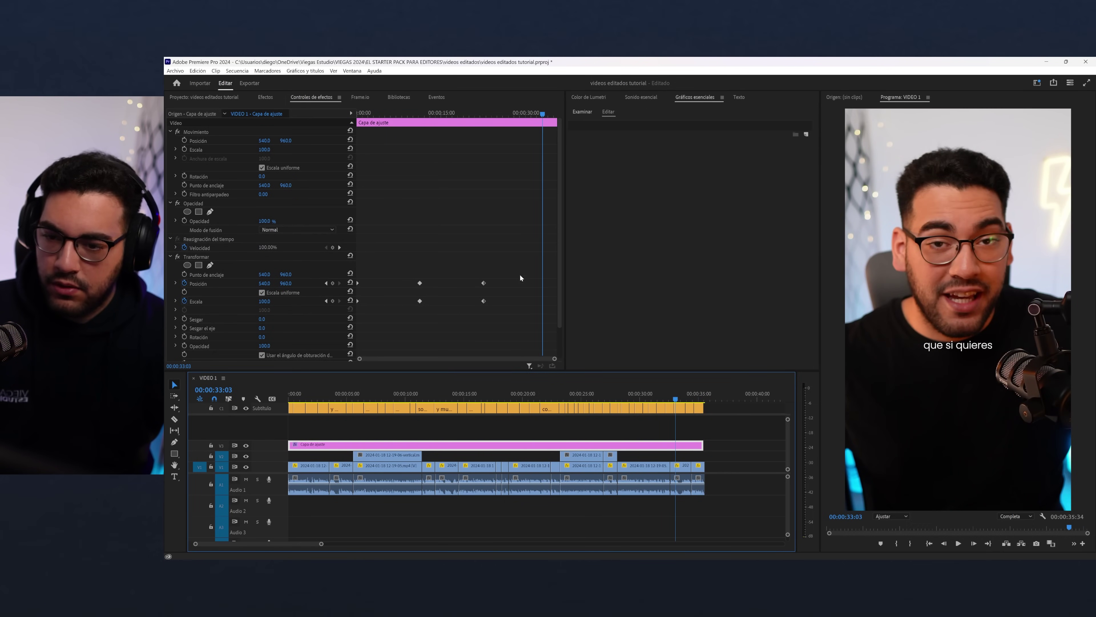
drag(369, 274, 350, 309)
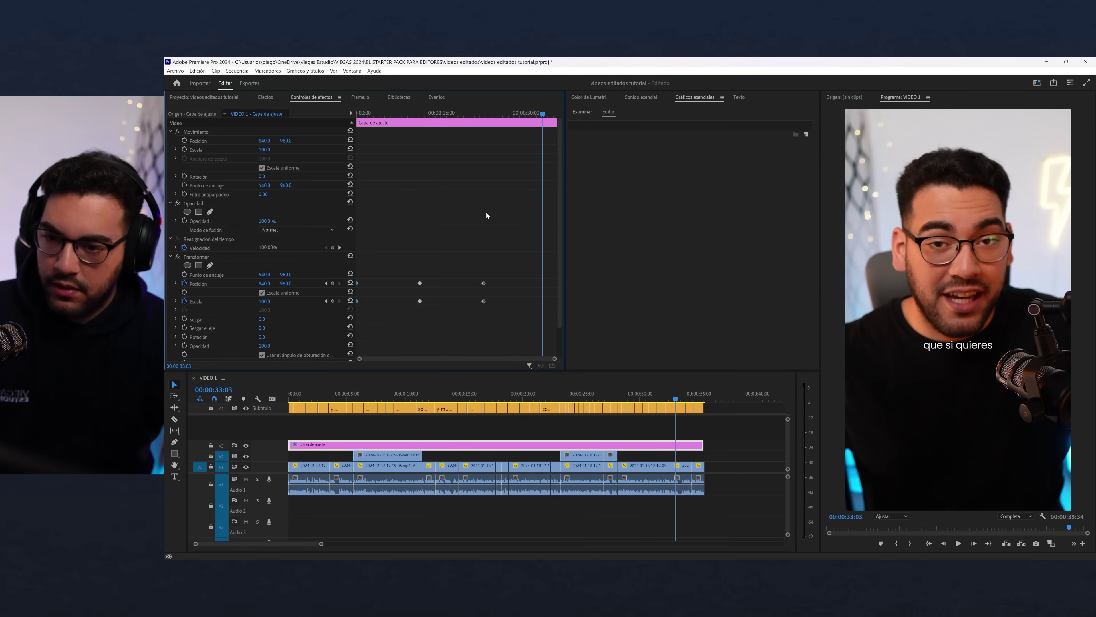
drag(382, 114, 484, 149)
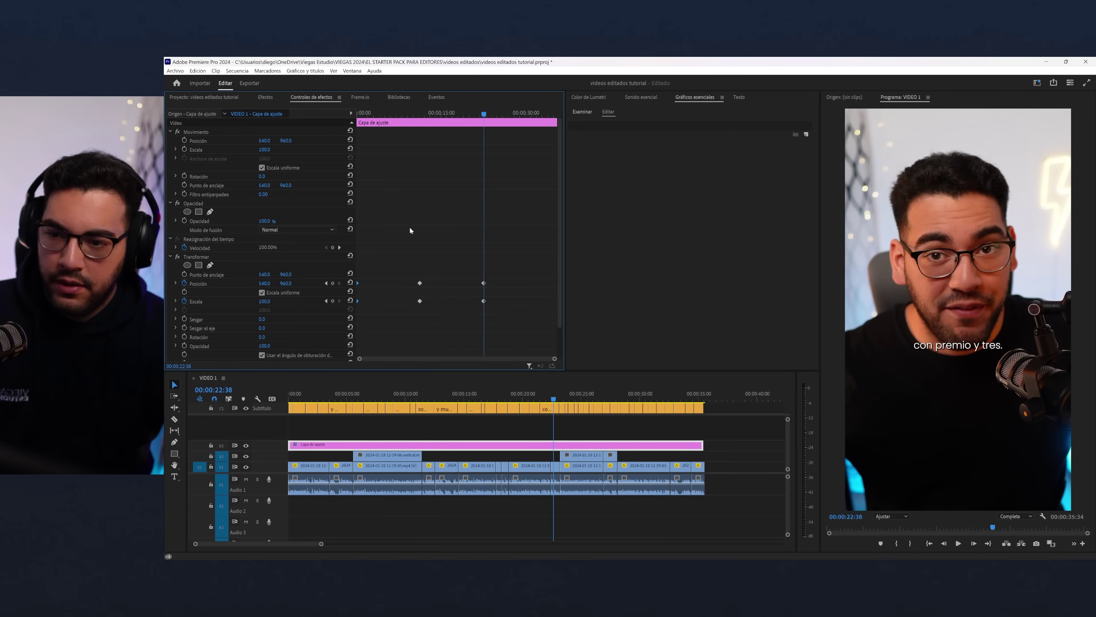
drag(438, 273, 394, 320)
- Paste the punch-in at 00:00:29:53 and the zoom-out at 00:00:34:29, then select all zoom keyframes
drag(515, 118, 525, 114)
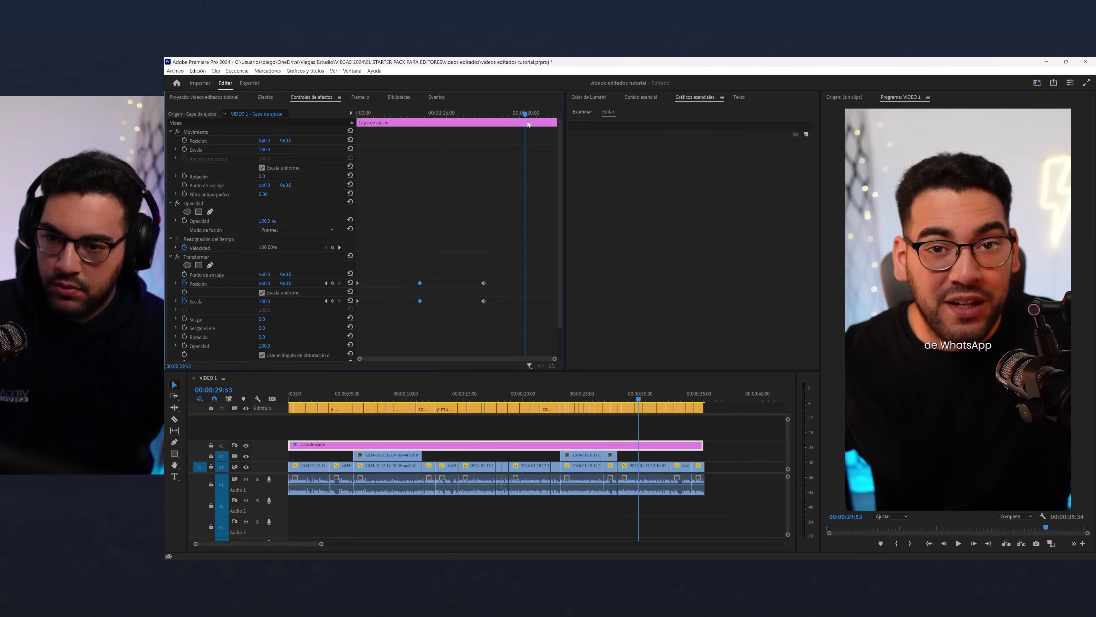
key(ctrl+v)
drag(465, 318, 469, 313)
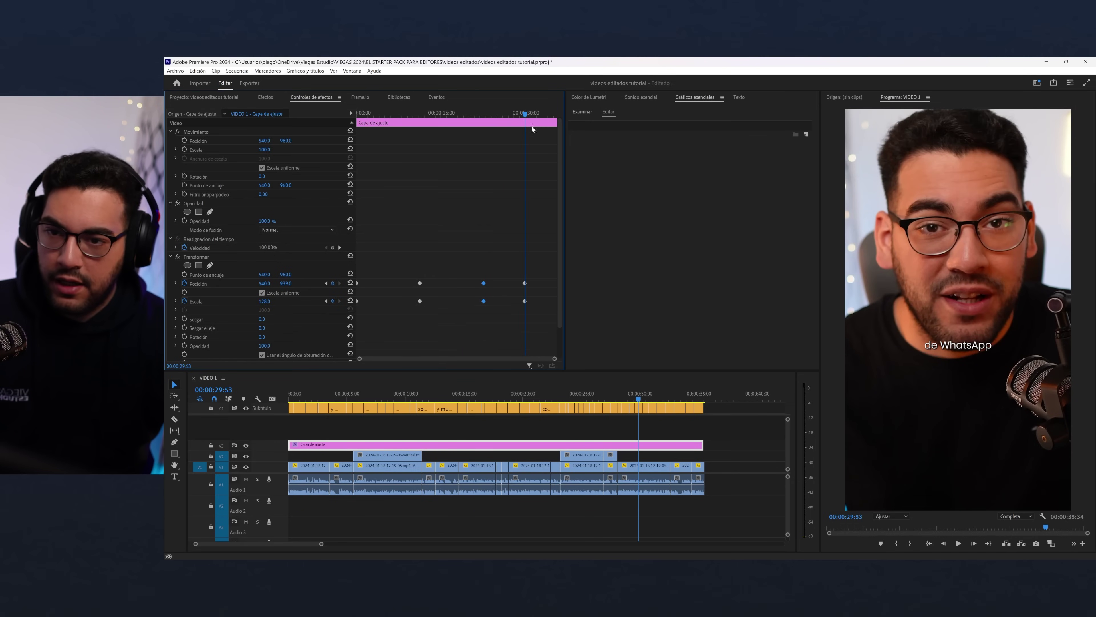
drag(533, 113, 551, 113)
key(ctrl+v)
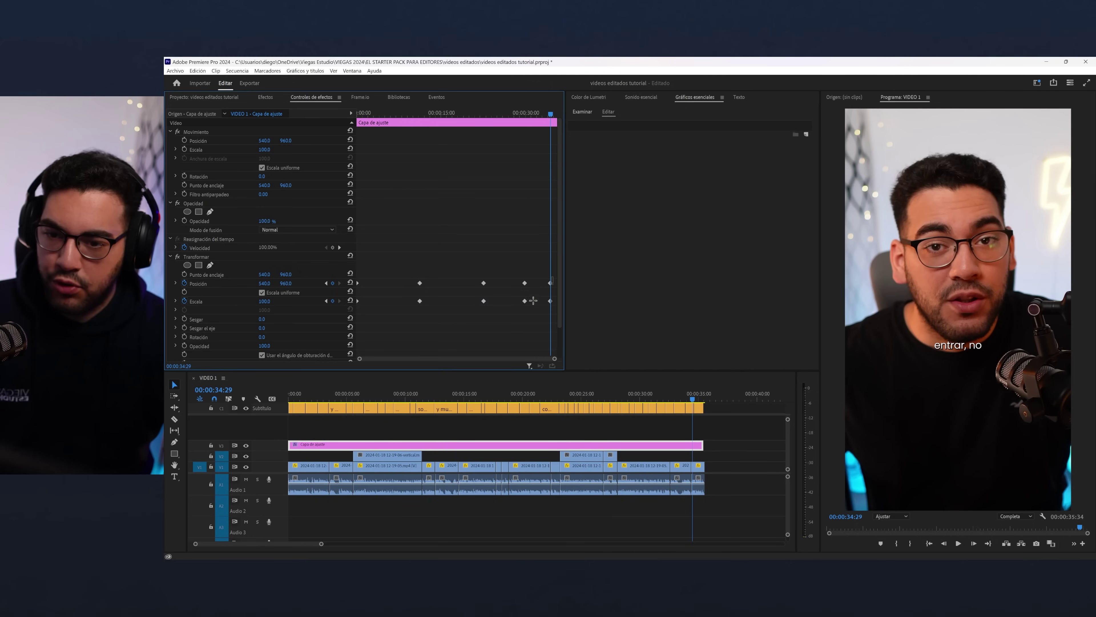
drag(552, 275, 355, 332)
- Give all zoom keyframes eased interpolation and nudge their timing into alignment
right_click(418, 304)
mouse_move(475, 371)
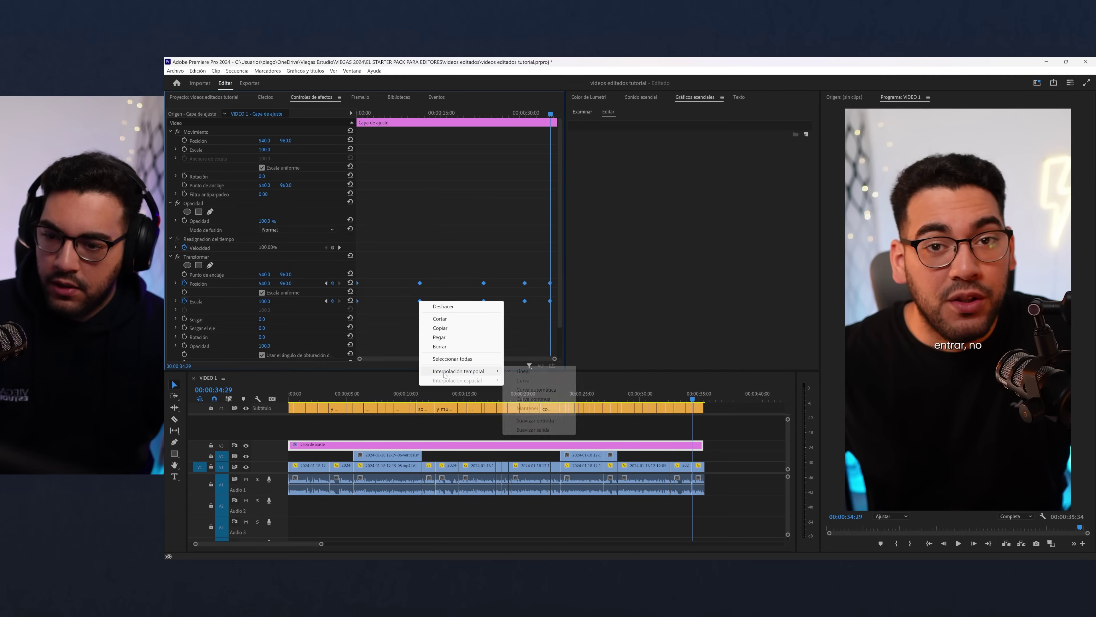
click(527, 408)
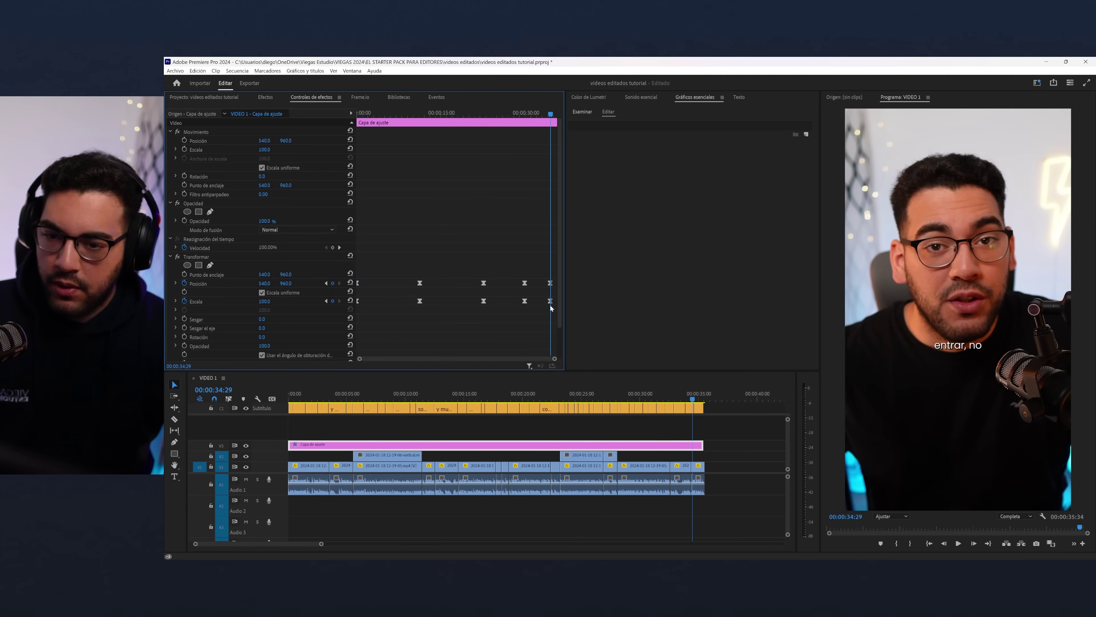
drag(550, 301, 555, 283)
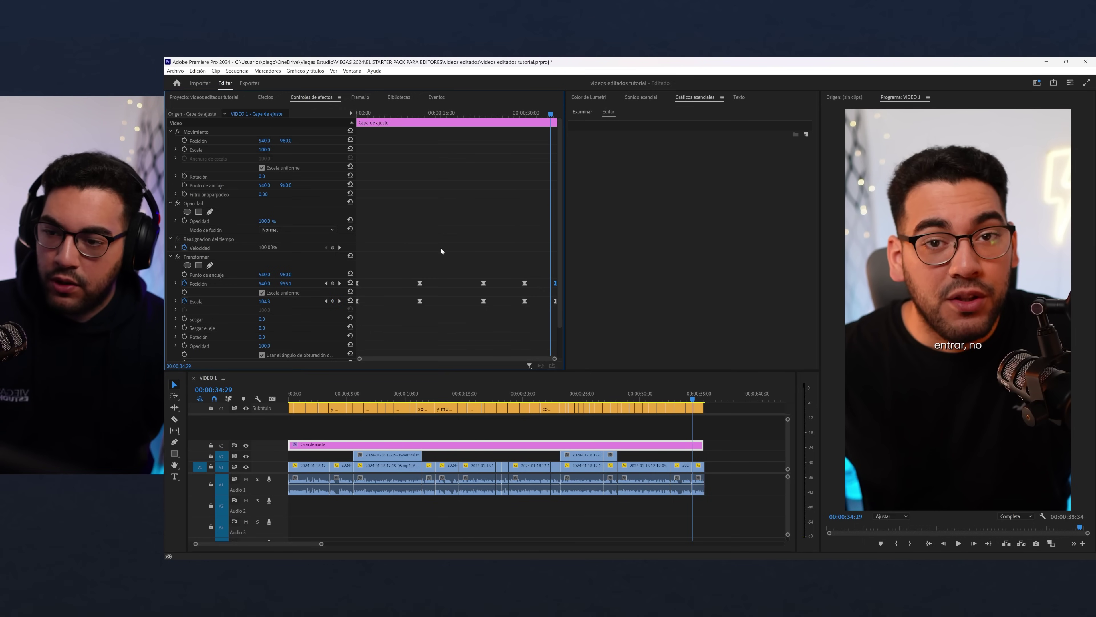
click(420, 283)
shift+click(419, 300)
drag(419, 301, 407, 300)
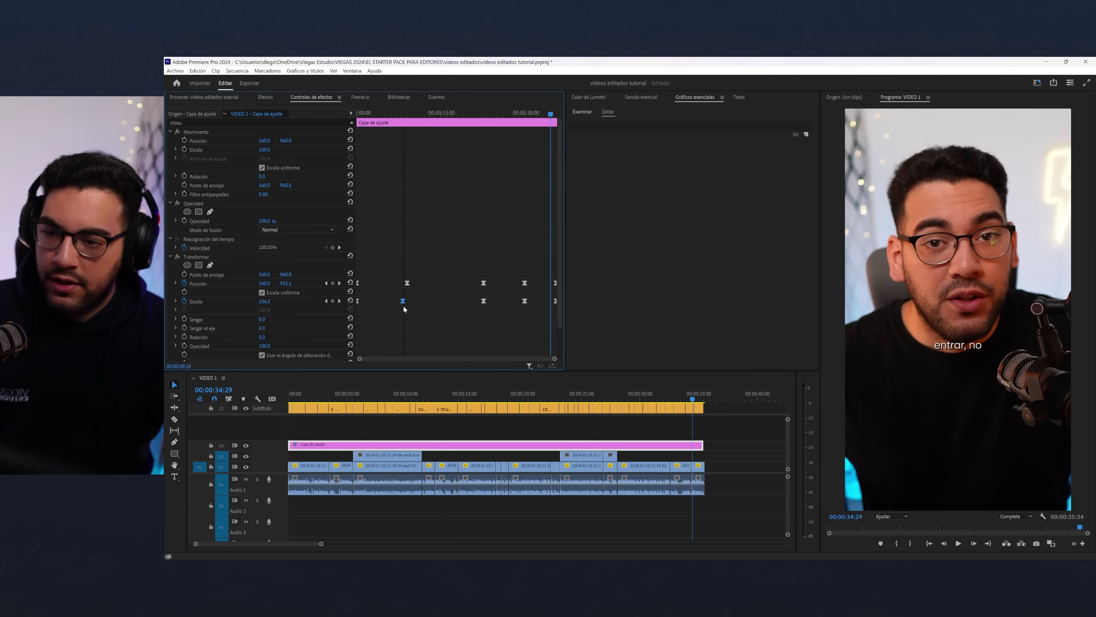
mouse_move(456, 275)
mouse_down()
mouse_move(490, 307)
mouse_move(467, 301)
mouse_move(530, 306)
mouse_move(516, 301)
mouse_up()
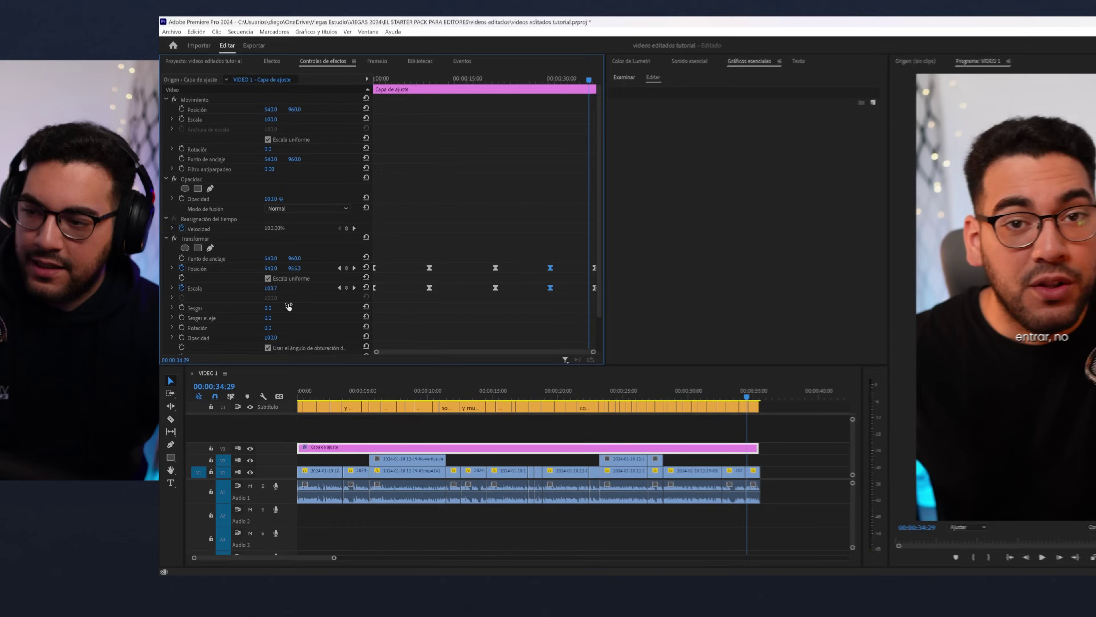
- Set the Transform effect's shutter angle to 200
scroll(289, 306, down, 4)
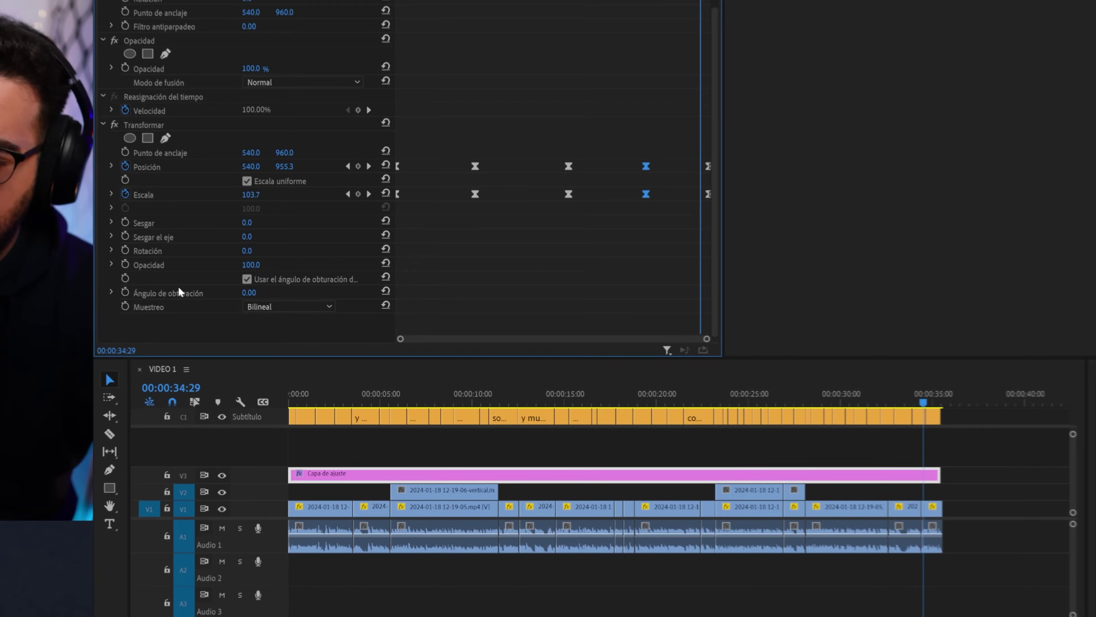
click(213, 271)
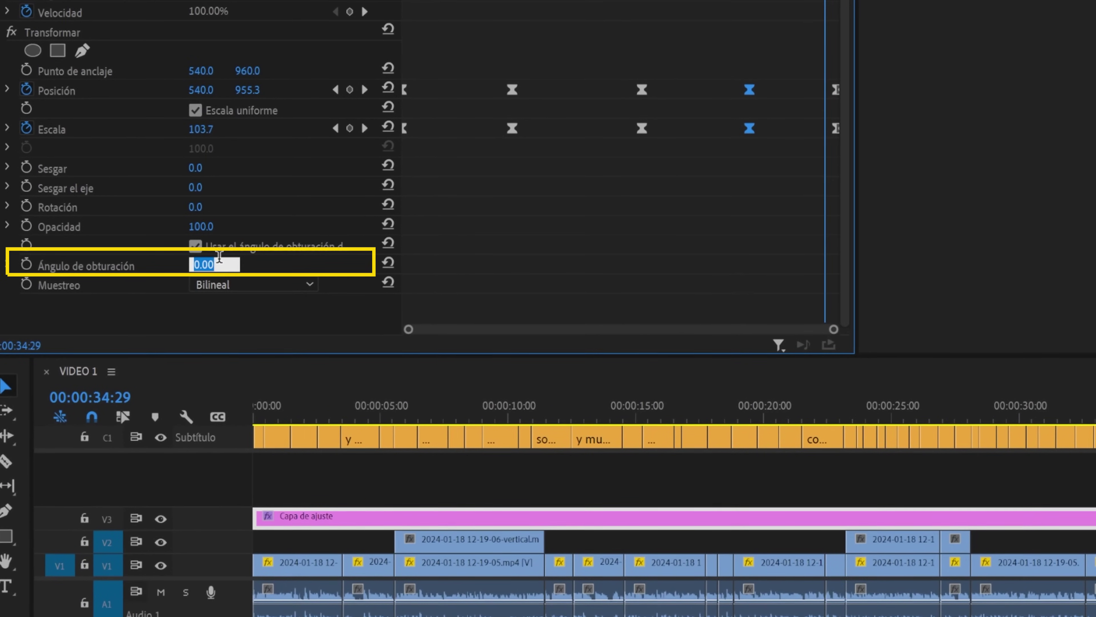
text(200)
key(Return)
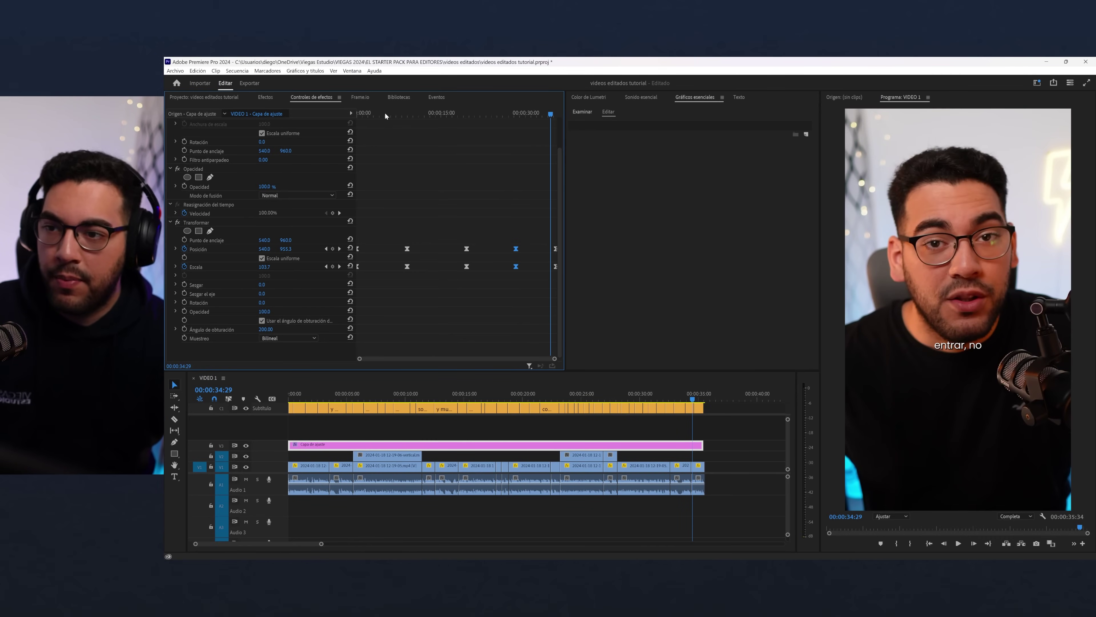
- Play the sequence from 00:00:00:00 to review the eased zooms, then save the project
drag(384, 113, 360, 151)
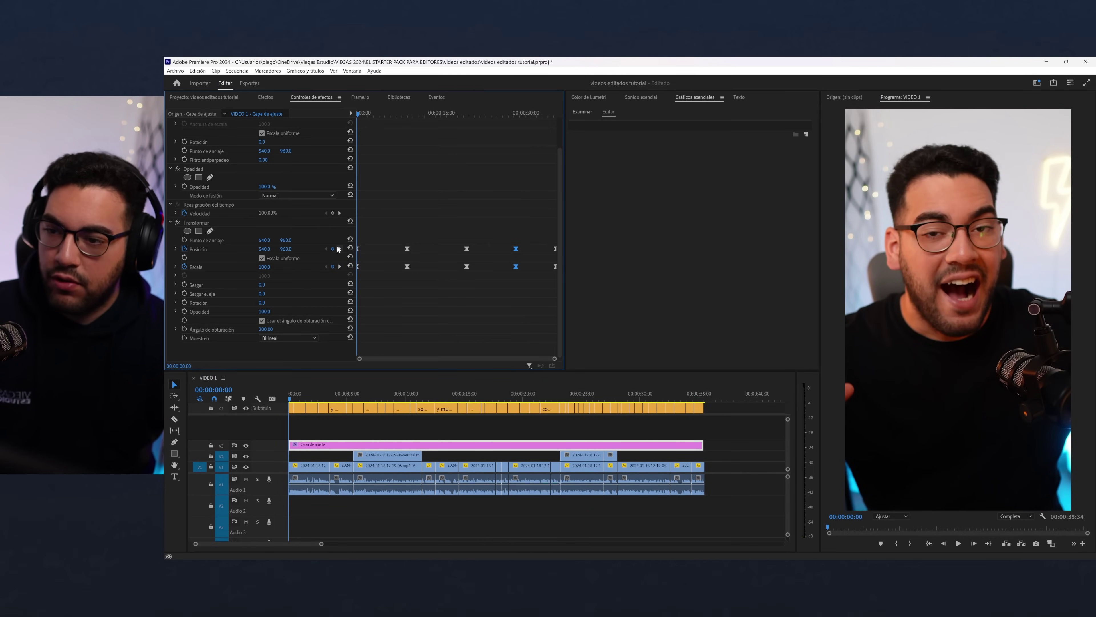
click(544, 265)
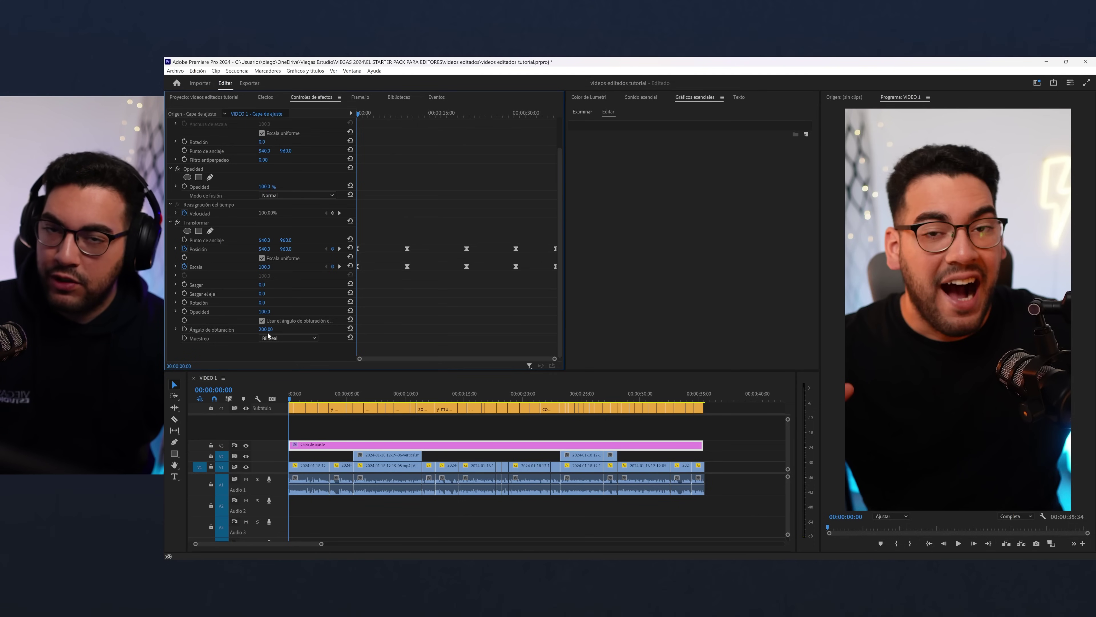
key(space)
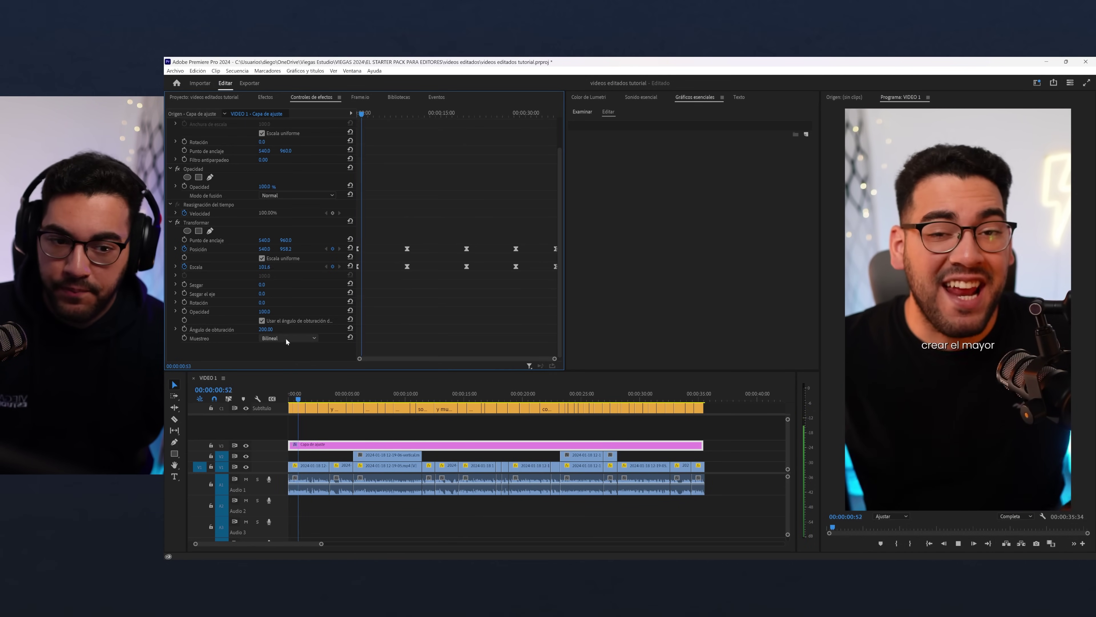
scroll(365, 441, down, 5)
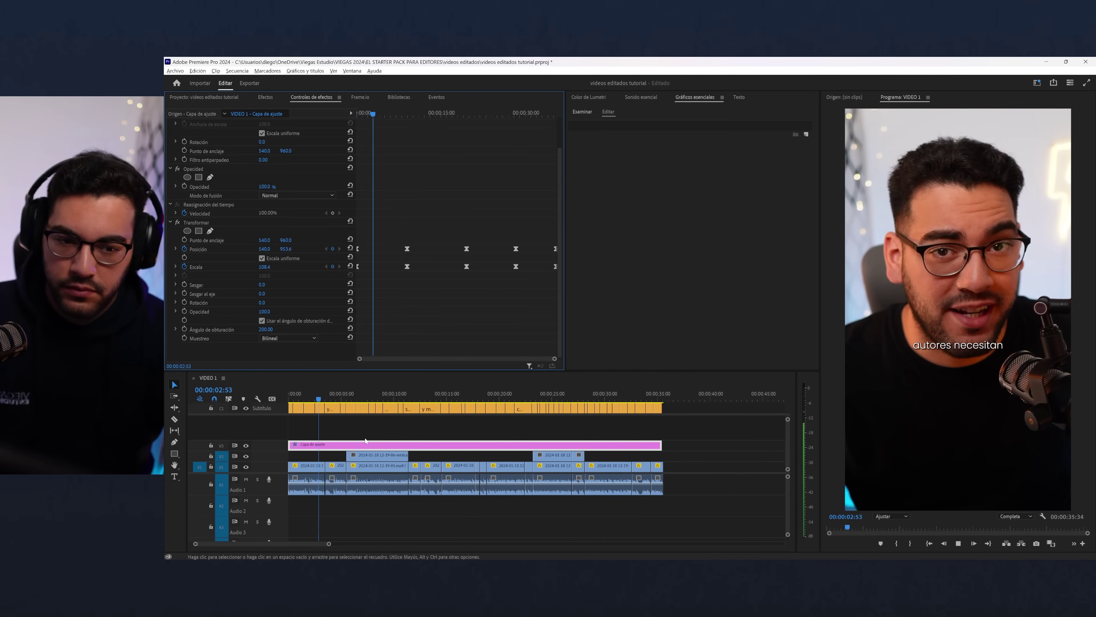
scroll(365, 441, down, 3)
scroll(365, 441, up, 6)
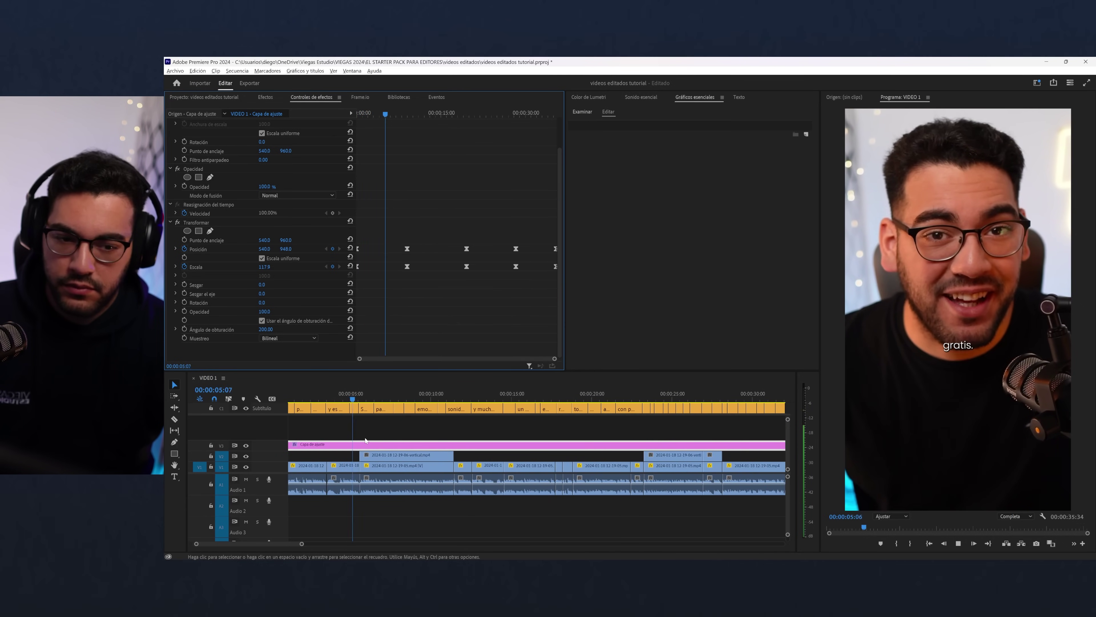
scroll(365, 441, up, 1)
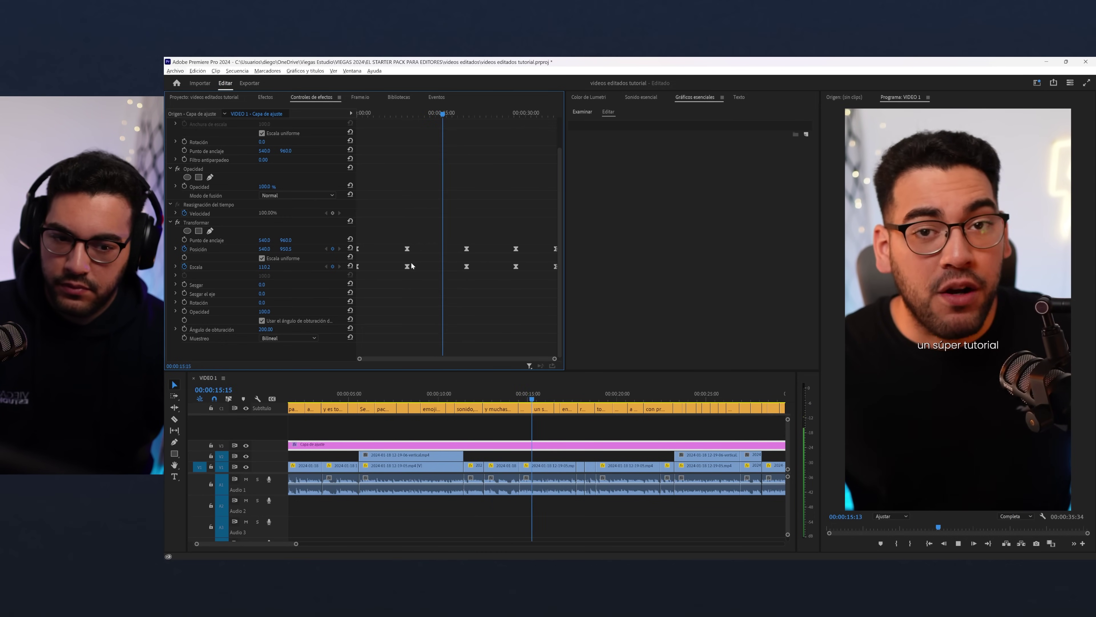
scroll(519, 461, down, 2)
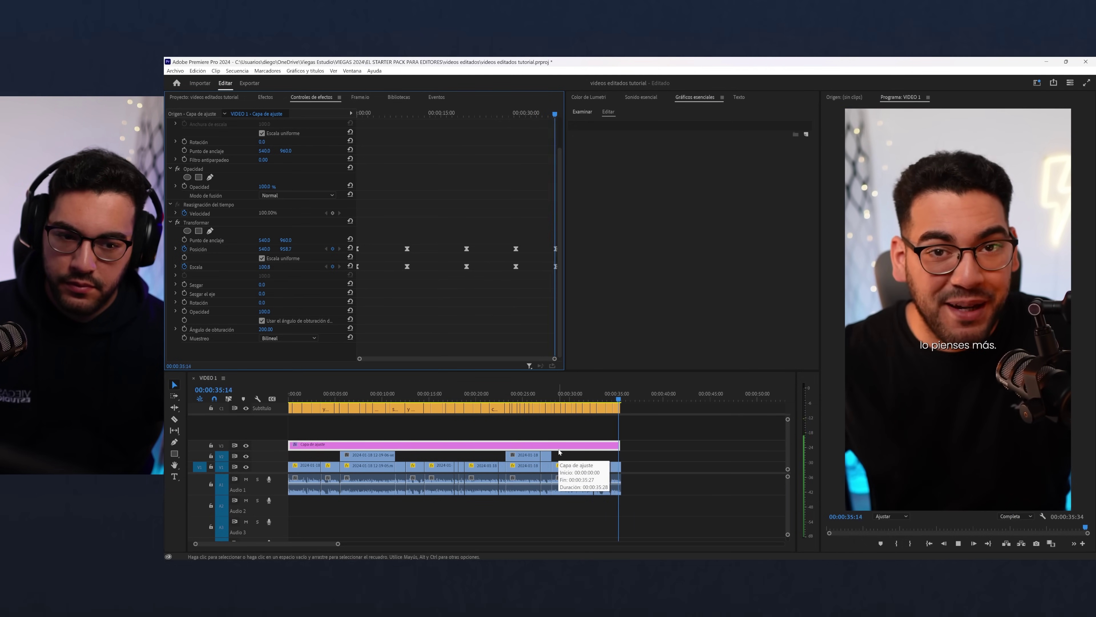
key(ctrl+s)
click(582, 395)
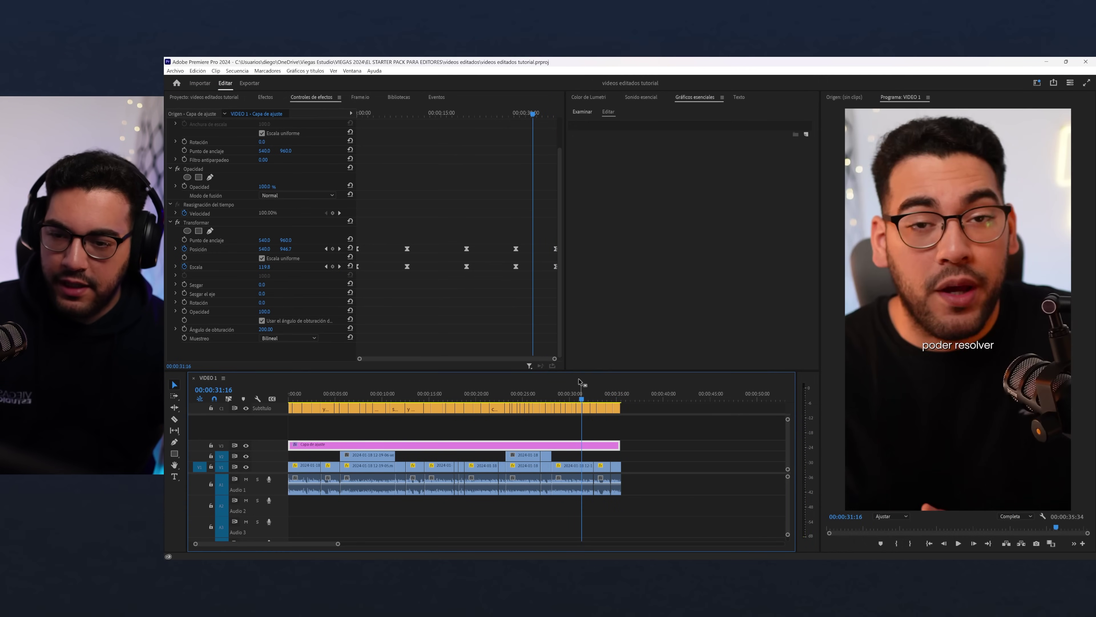
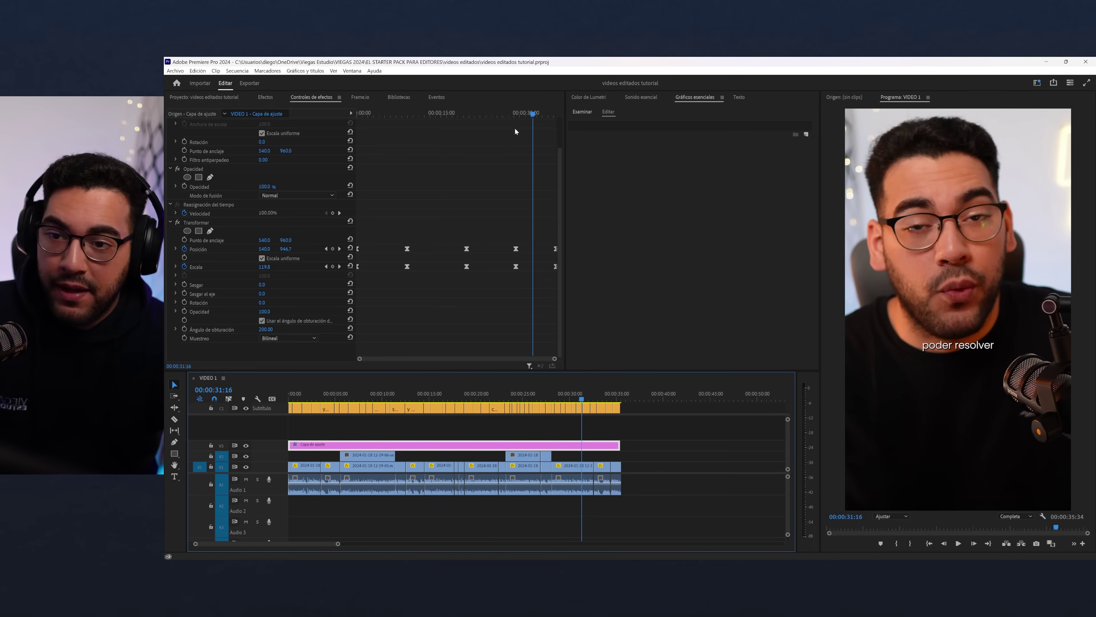
- Select the first main-track speaker clip at the sequence start and show its Lumetri Color controls
click(501, 113)
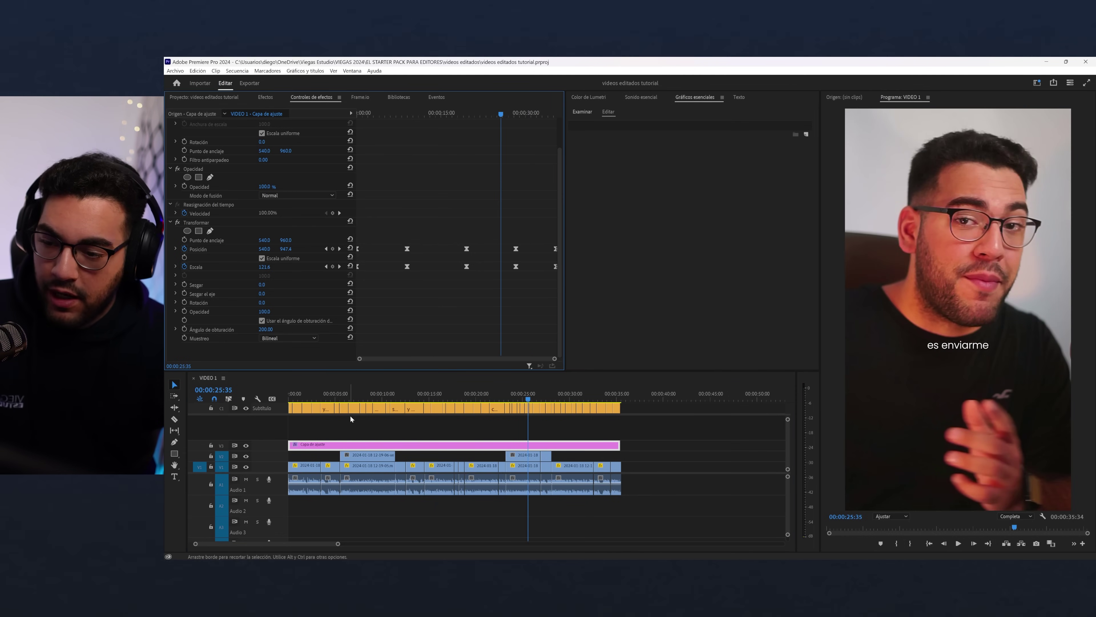
click(304, 393)
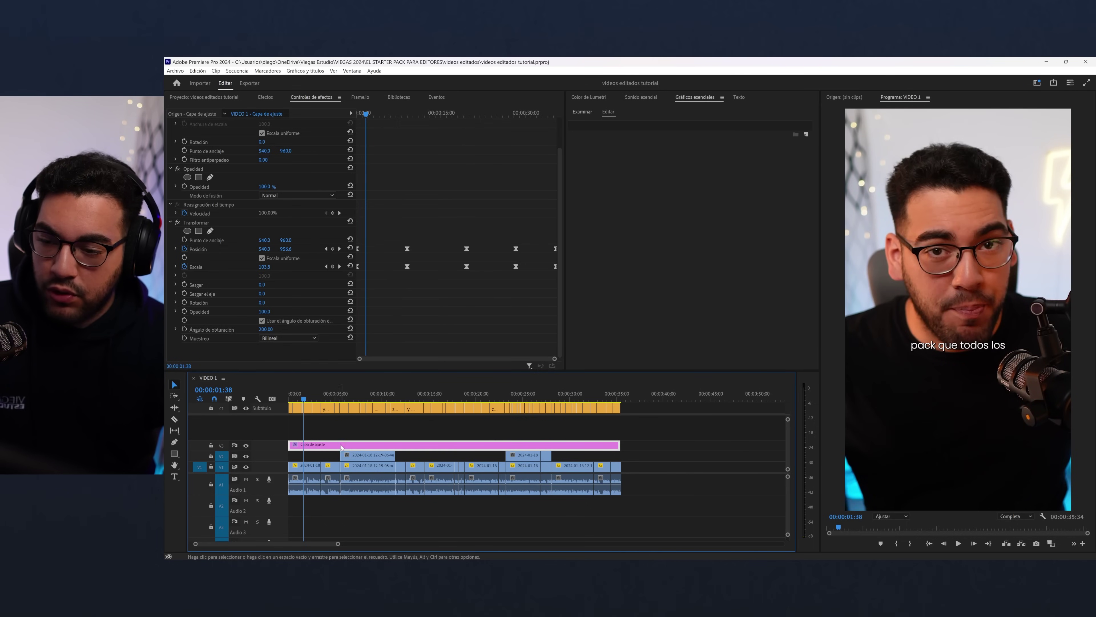
click(347, 454)
click(368, 393)
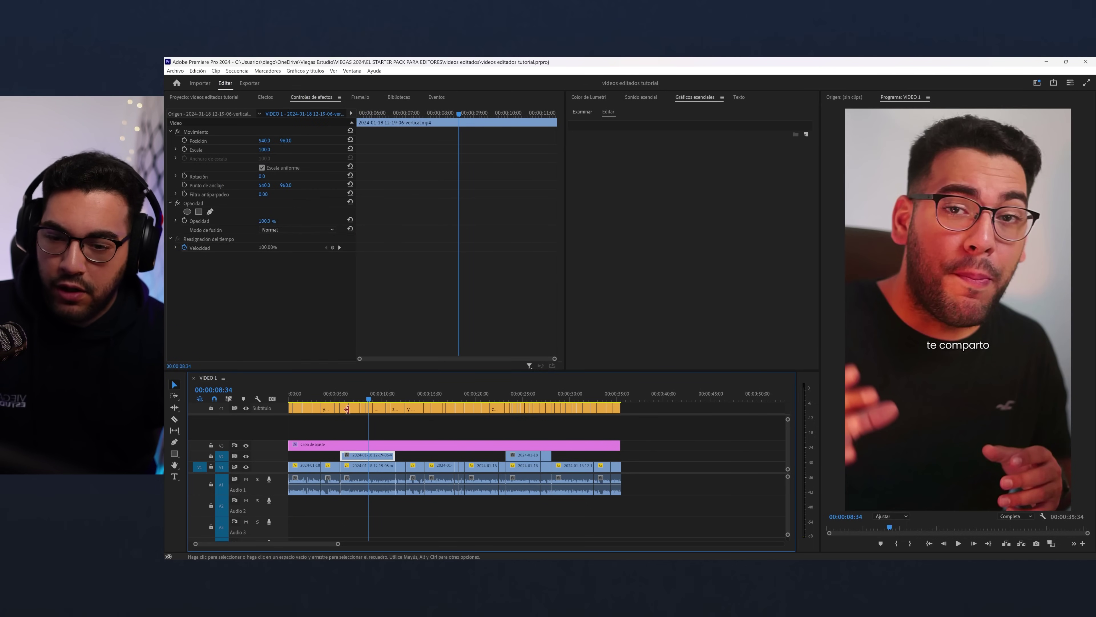
click(304, 393)
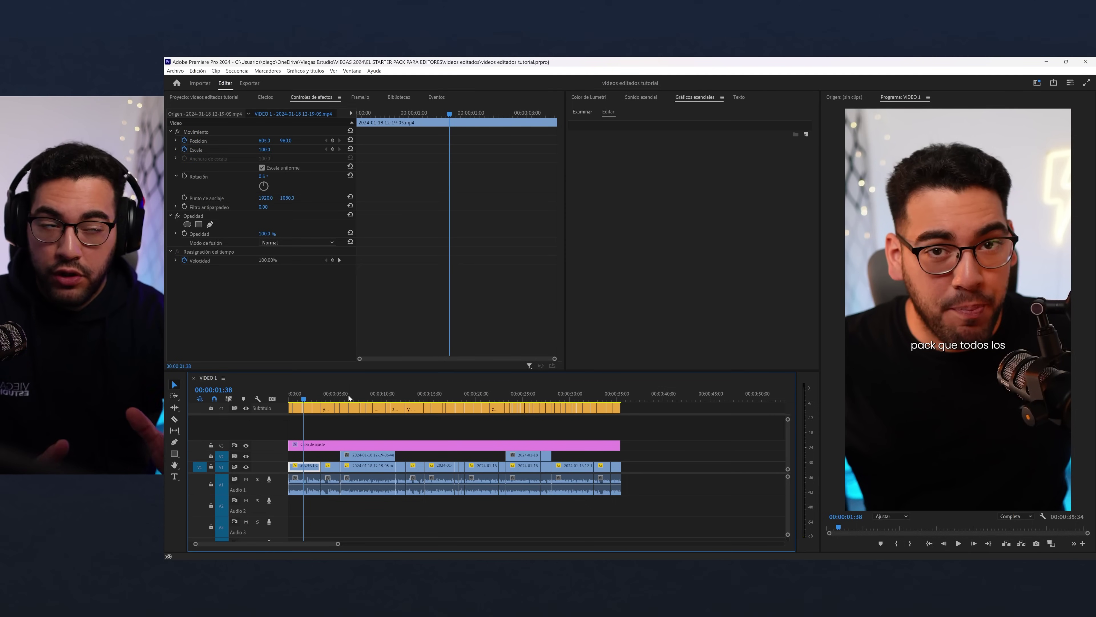
click(597, 98)
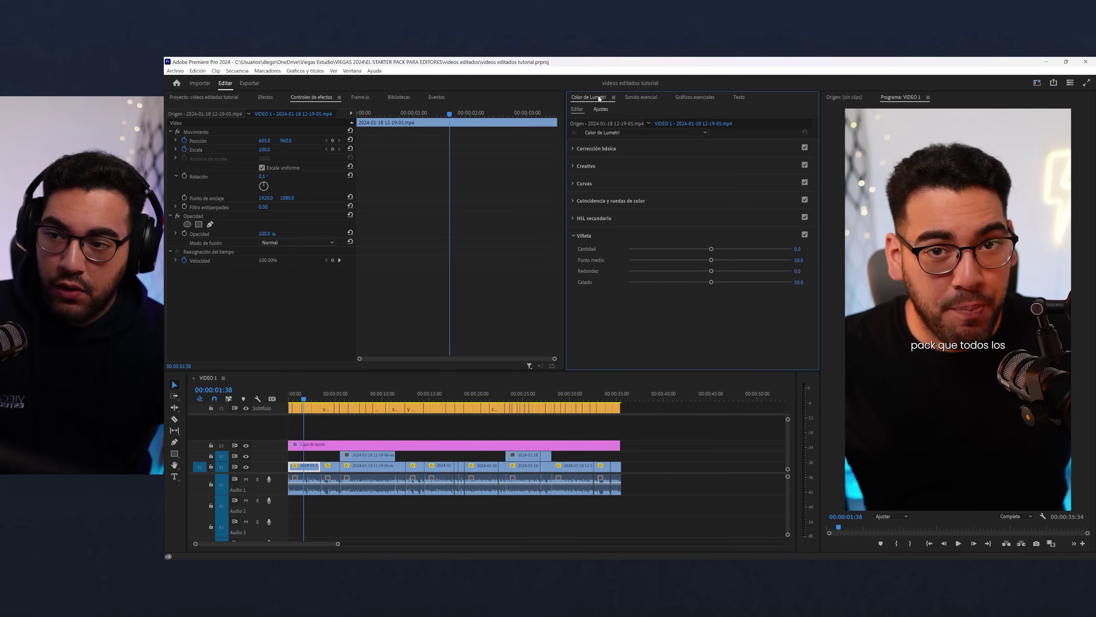
- In Basic Correction, raise exposure, lower highlights and whites, lift shadows and cool the temperature
click(573, 148)
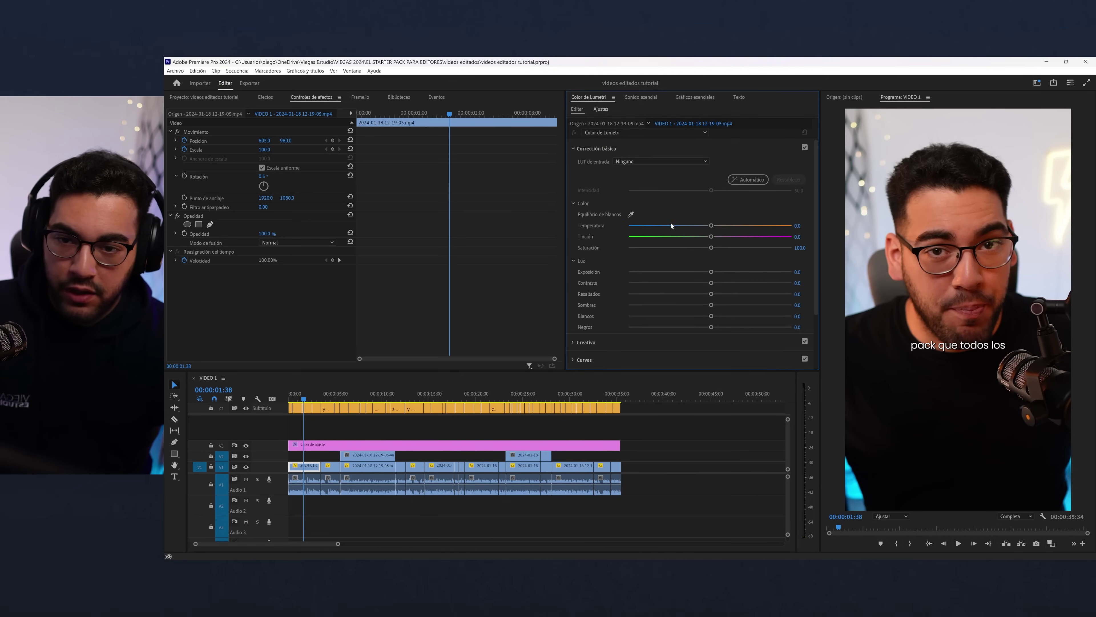
drag(711, 272, 719, 273)
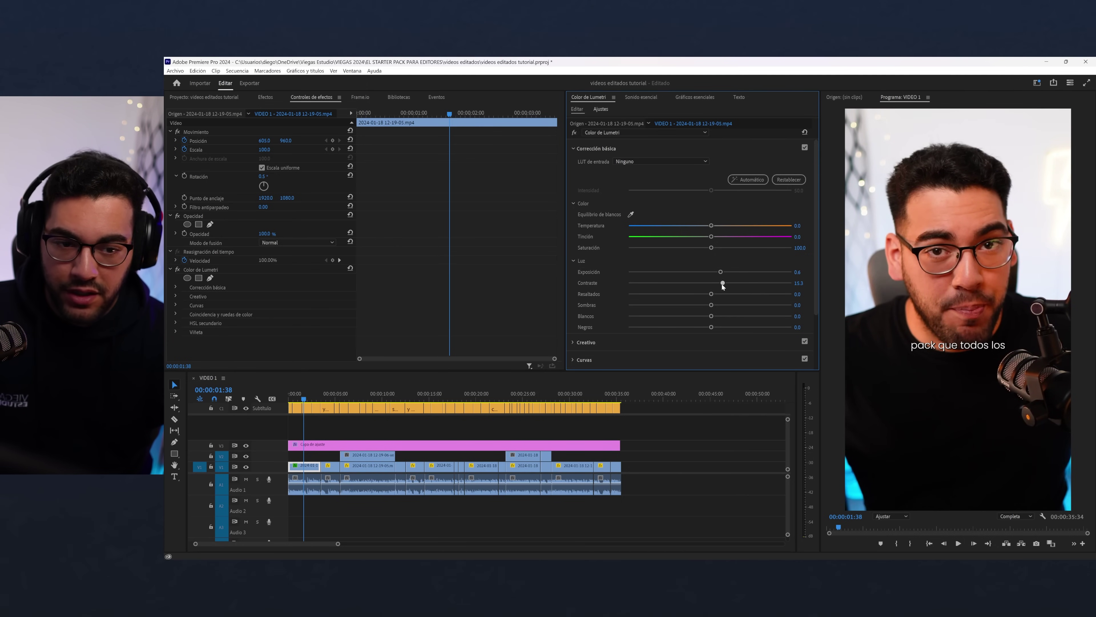
mouse_move(712, 294)
mouse_down()
mouse_move(691, 294)
mouse_move(717, 305)
mouse_up()
drag(711, 226, 679, 230)
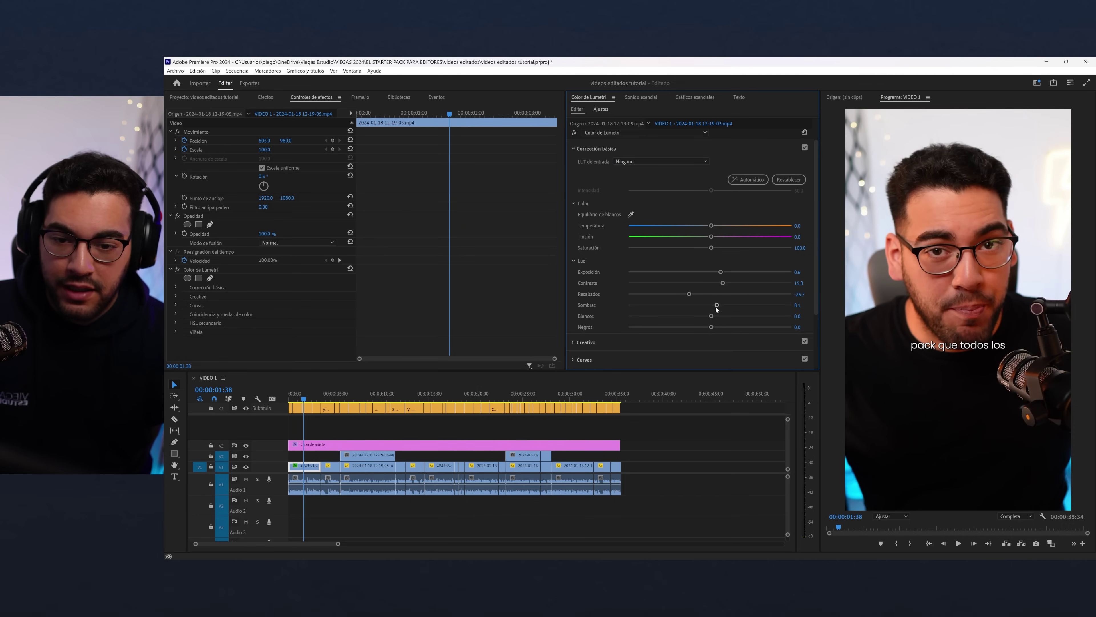
mouse_move(712, 318)
mouse_down()
mouse_move(686, 318)
mouse_move(710, 328)
mouse_up()
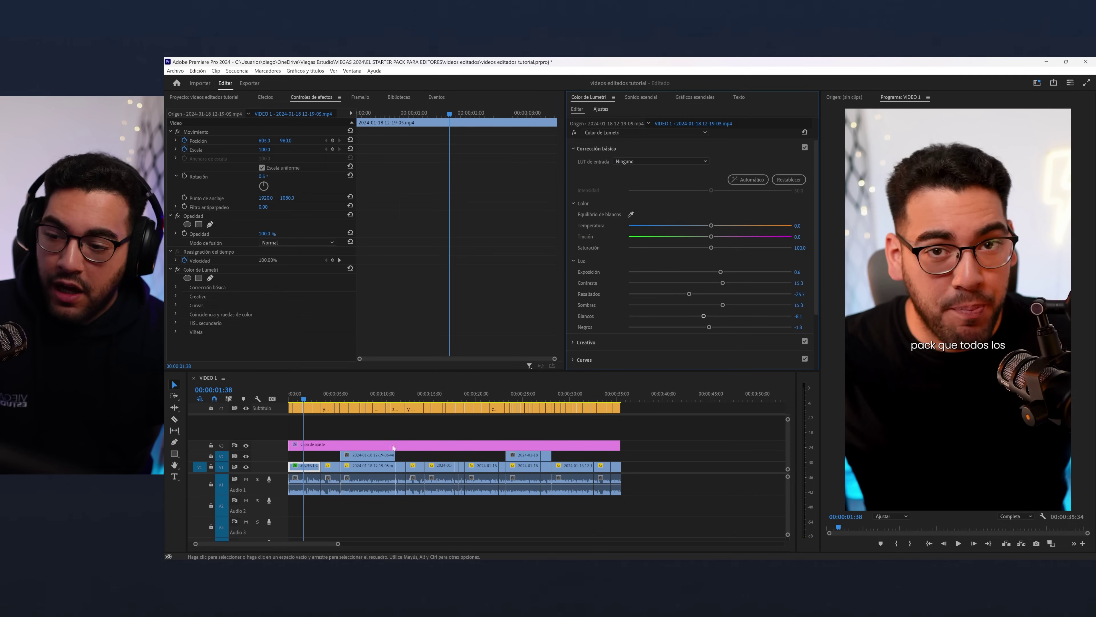
- Raise Creative vibrance to 17.4, then toggle the grade off and on to compare
click(207, 271)
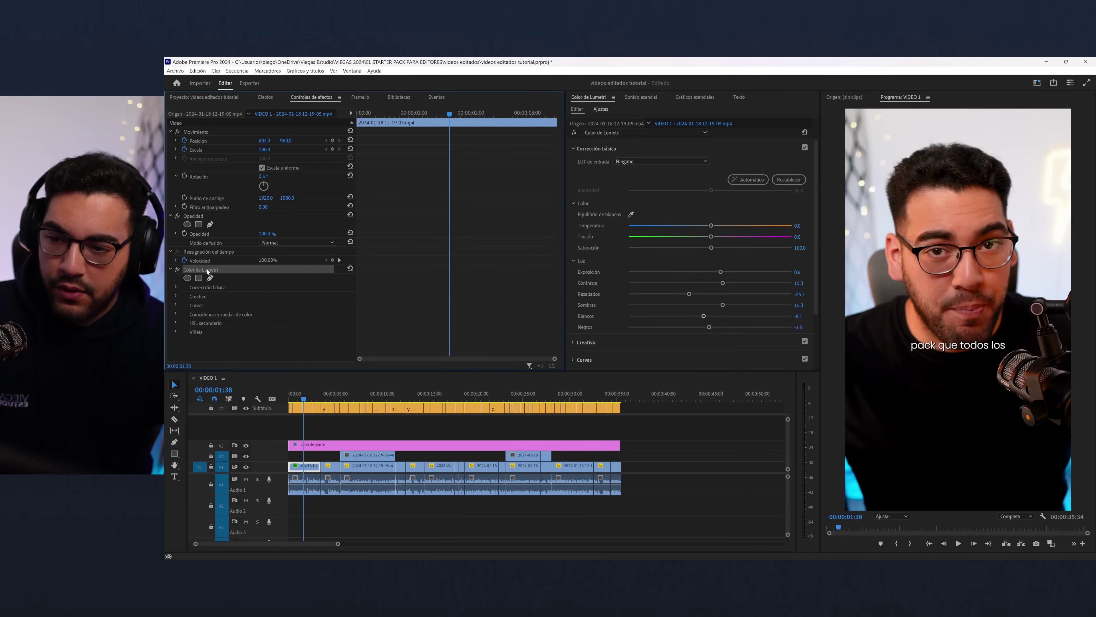
scroll(646, 313, down, 3)
click(574, 284)
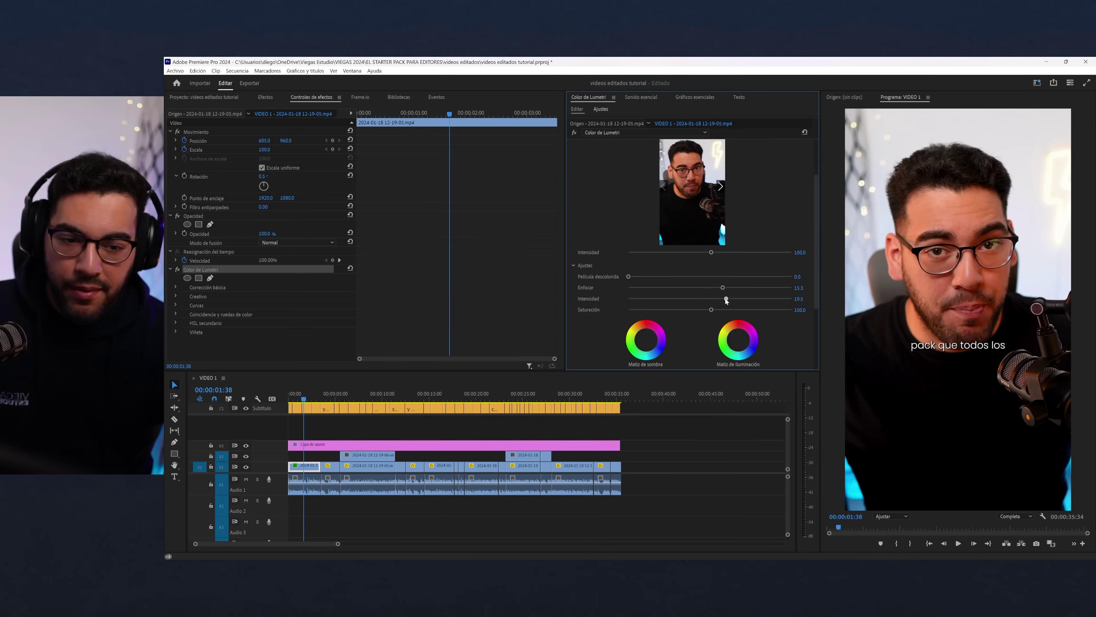
mouse_move(719, 299)
mouse_down()
mouse_move(730, 310)
mouse_move(715, 311)
mouse_up()
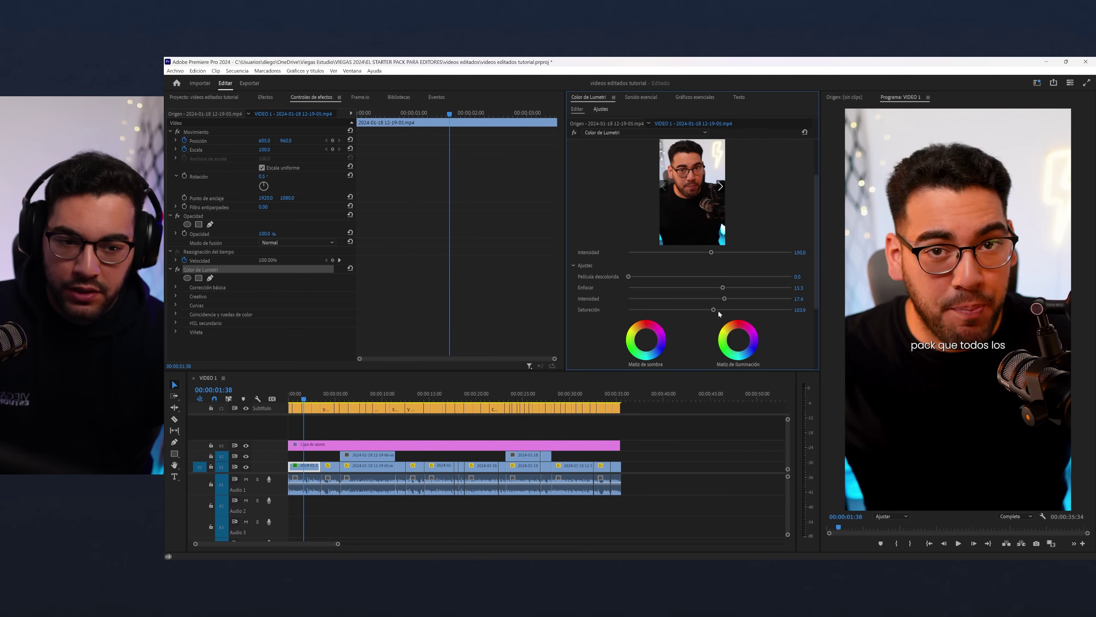
click(178, 269)
click(178, 269)
click(177, 270)
click(178, 269)
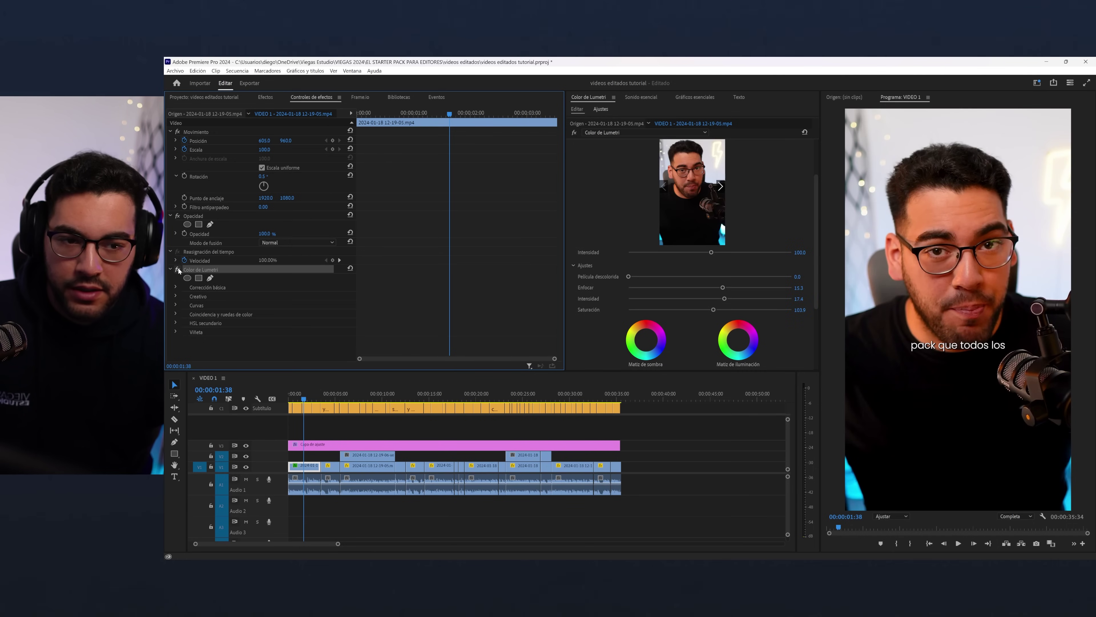
- Refine the grade: exposure 0.5, shadows slightly lower, saturation up, highlights back to -50.6
scroll(673, 297, up, 3)
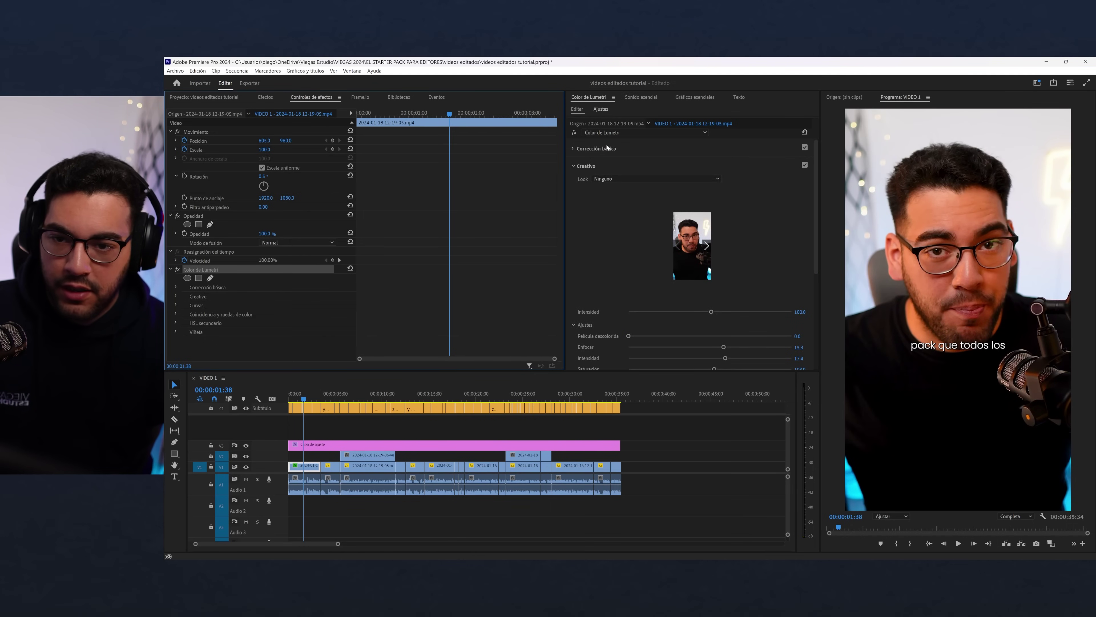
click(577, 148)
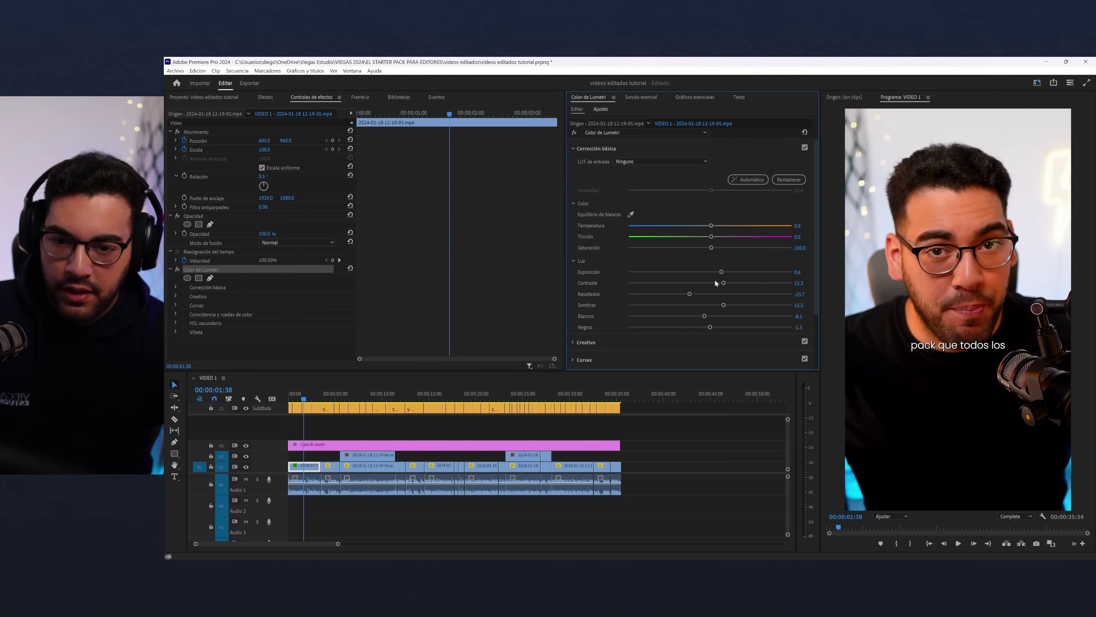
mouse_move(722, 272)
mouse_down()
mouse_move(682, 301)
mouse_move(647, 303)
mouse_move(705, 318)
mouse_up()
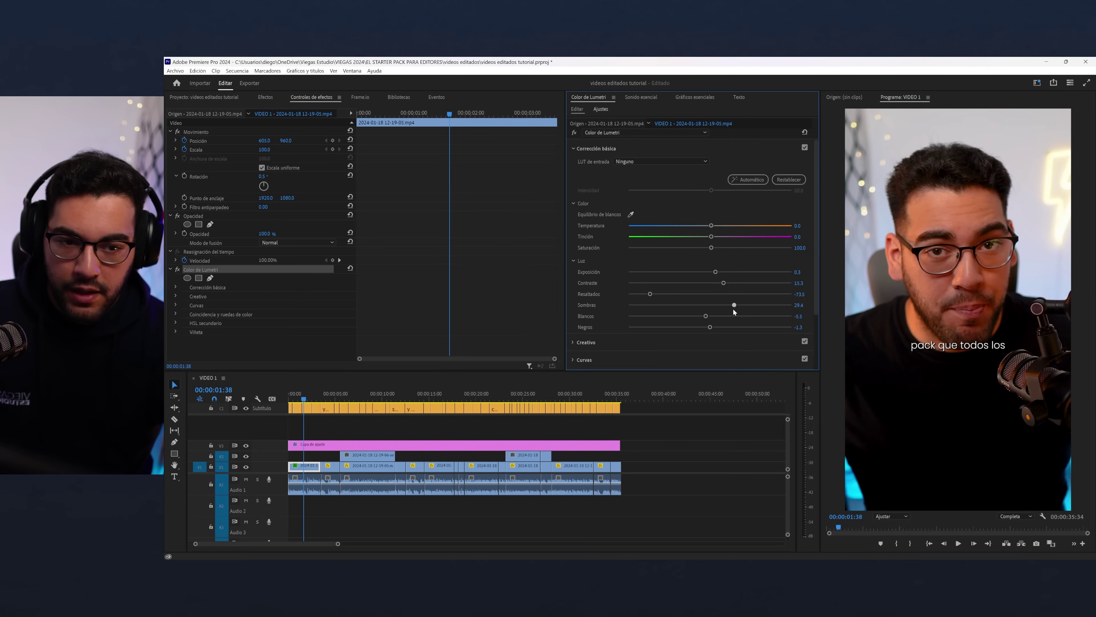
drag(737, 309, 736, 308)
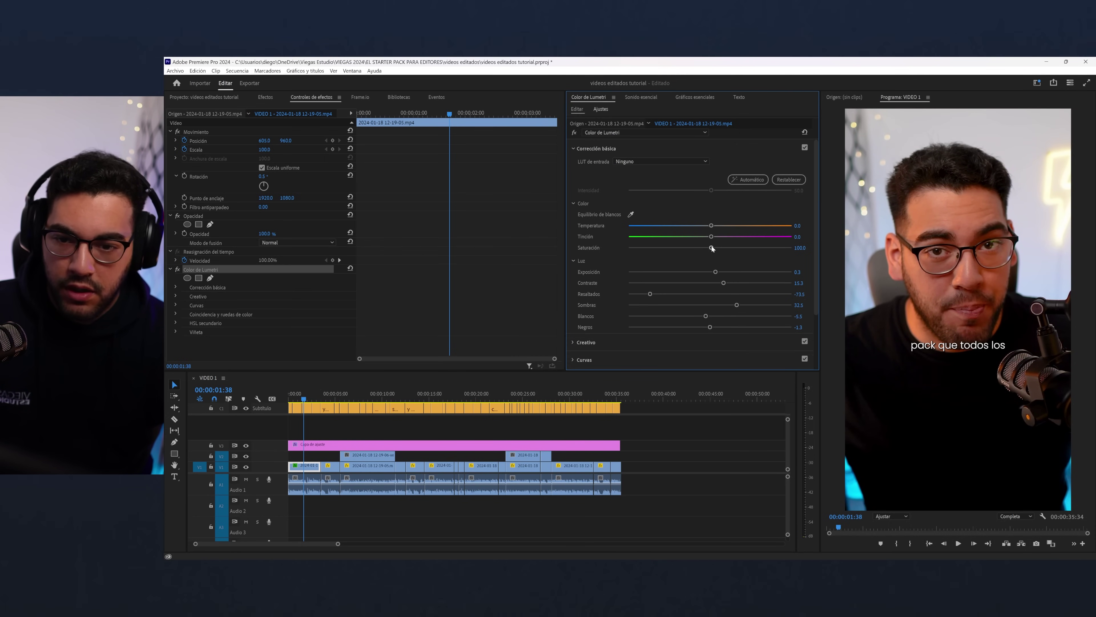
drag(712, 248, 707, 227)
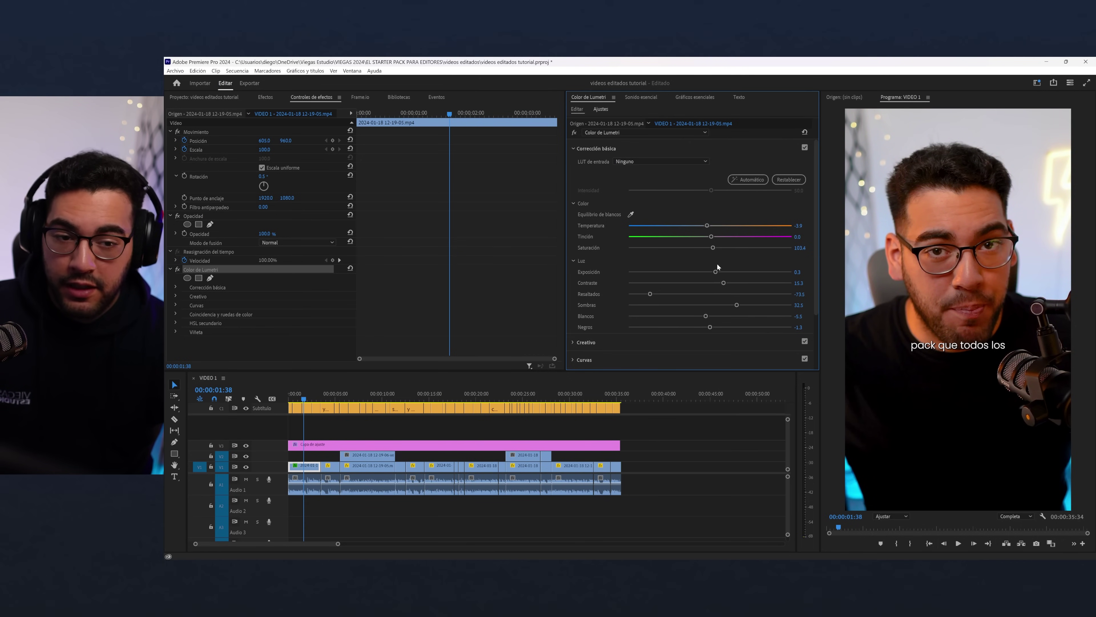
drag(650, 294, 668, 294)
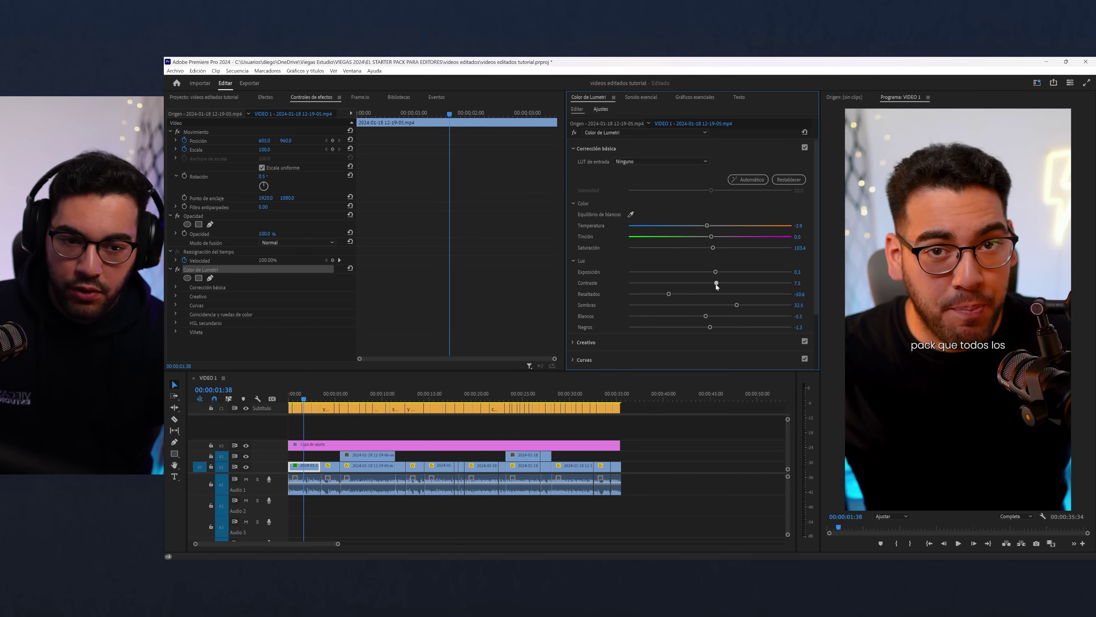
scroll(744, 332, down, 3)
drag(737, 254, 732, 255)
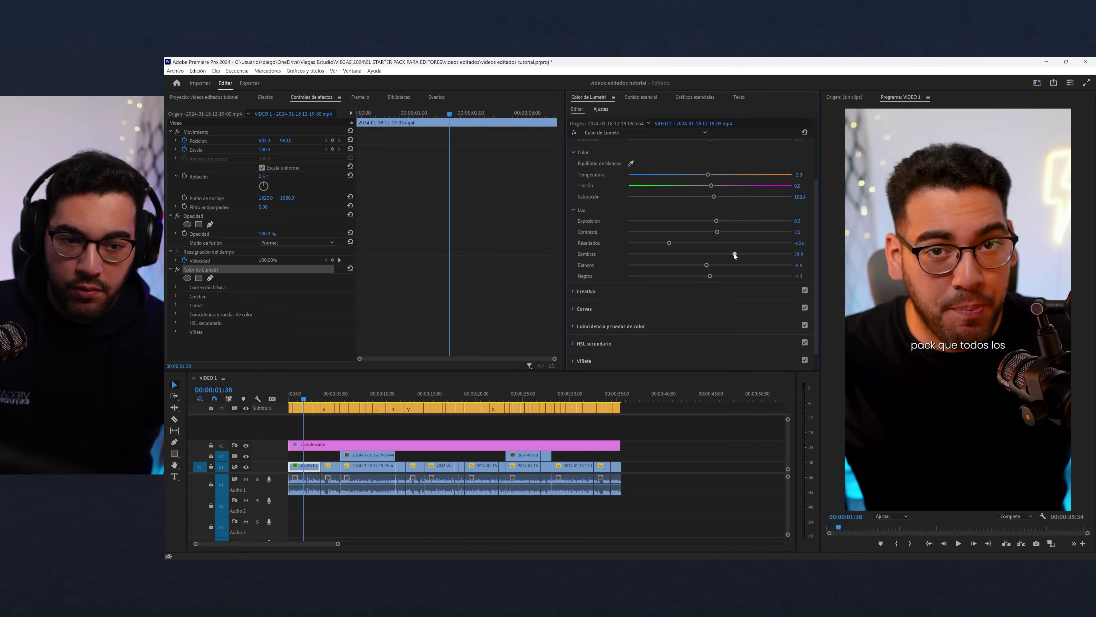
scroll(725, 300, down, 1)
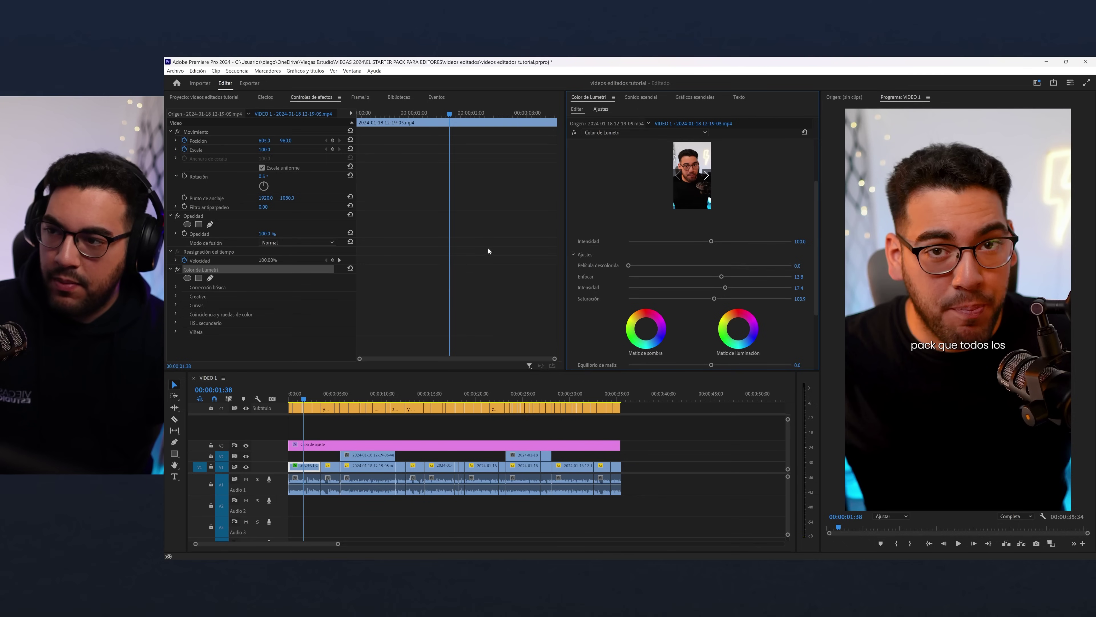
- Try sharpening on the source clip, reset it to zero, and re-enable the sequence clip's grade
click(170, 269)
click(177, 270)
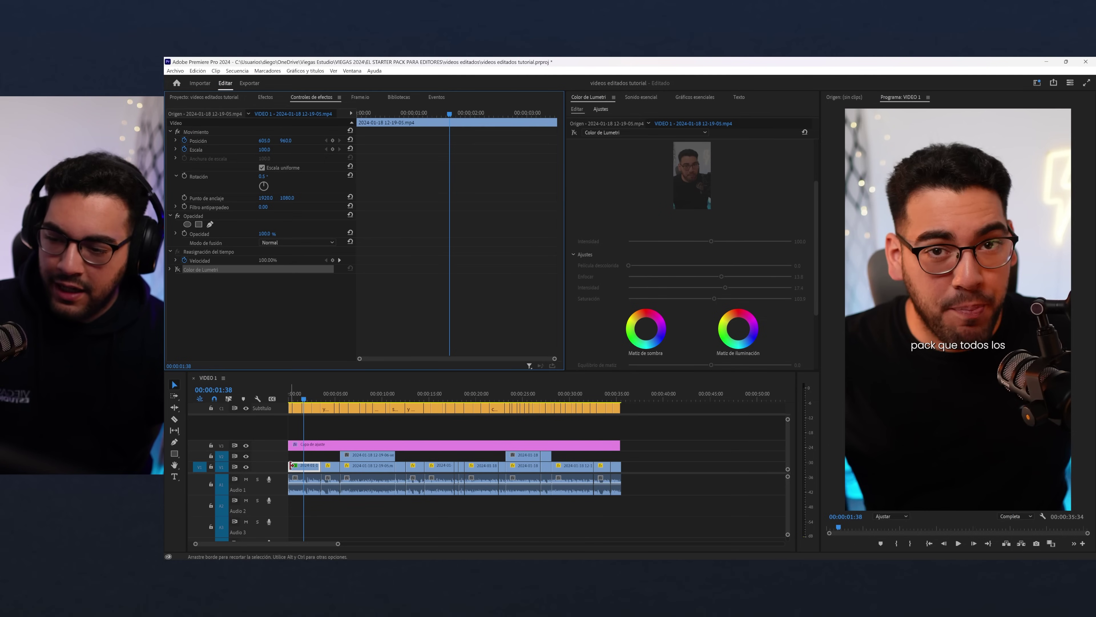
double_click(313, 465)
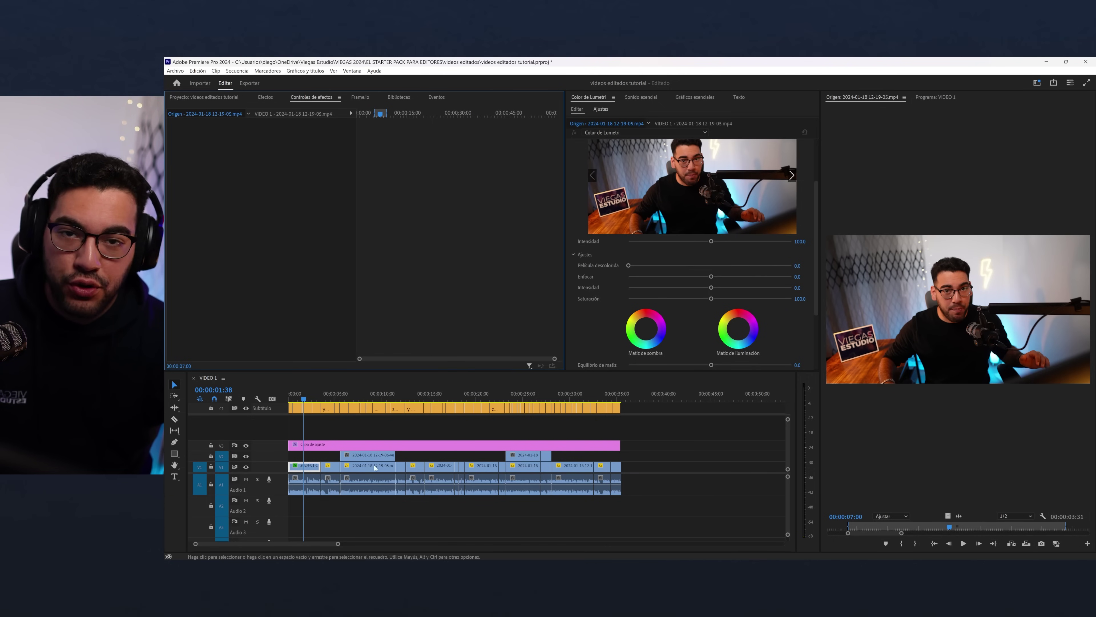
drag(711, 276, 716, 276)
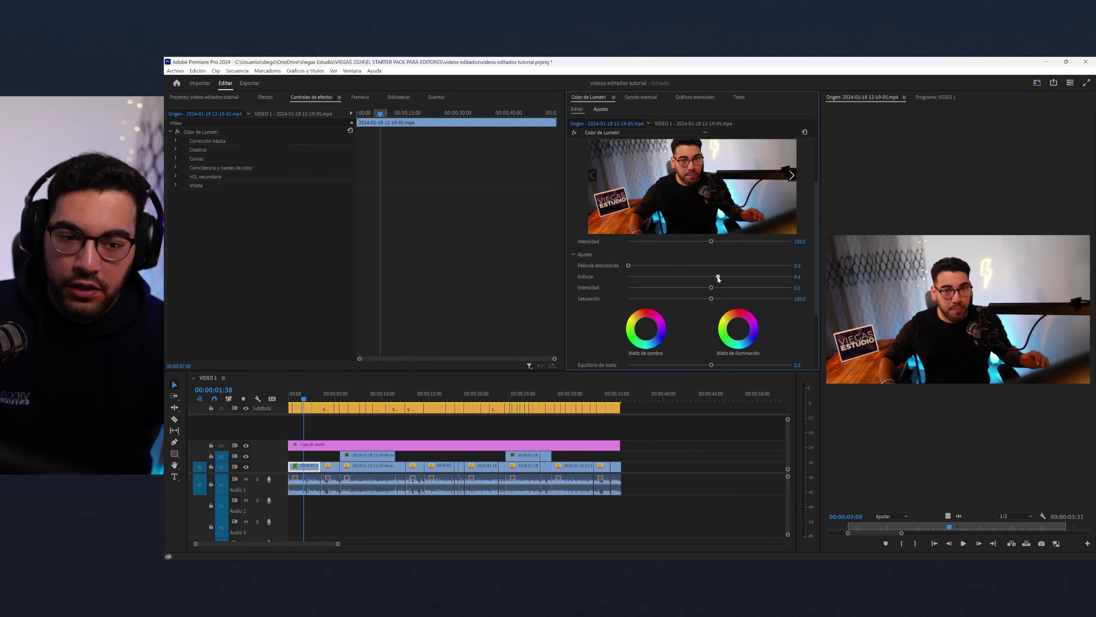
double_click(716, 276)
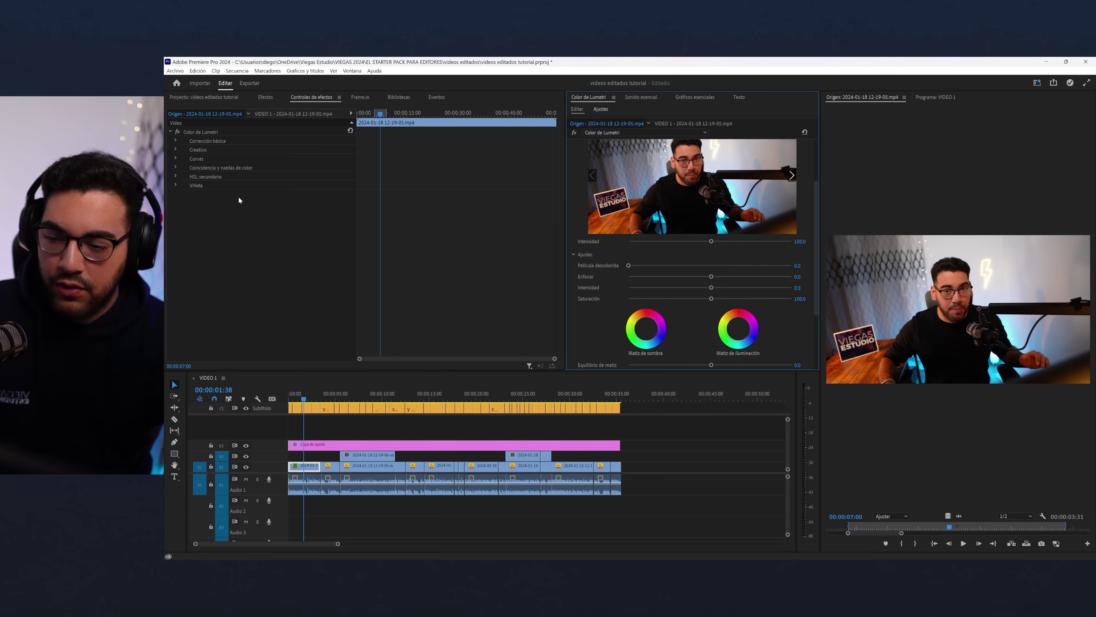
click(287, 114)
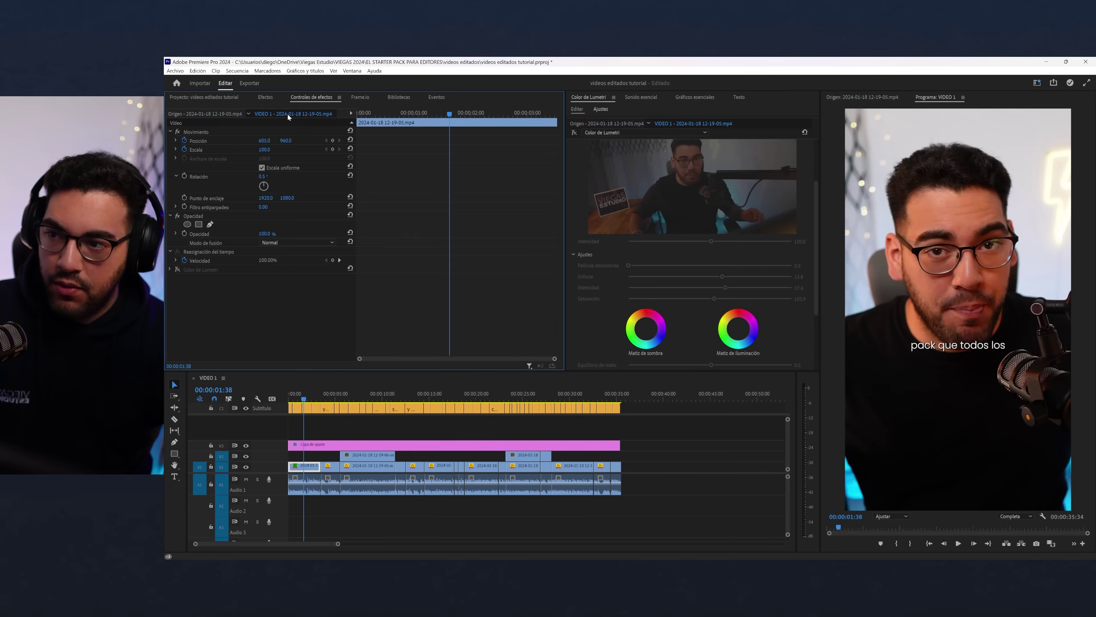
click(177, 269)
click(177, 270)
click(171, 270)
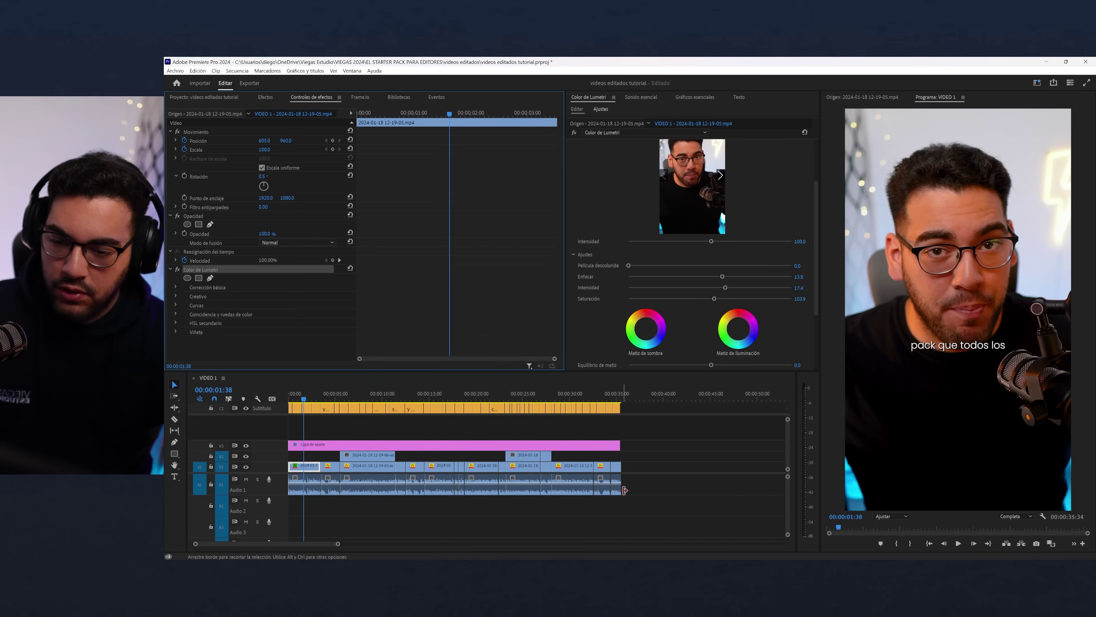
- Open the first clip in the source monitor, disable its colour grade and play it
drag(628, 488, 314, 470)
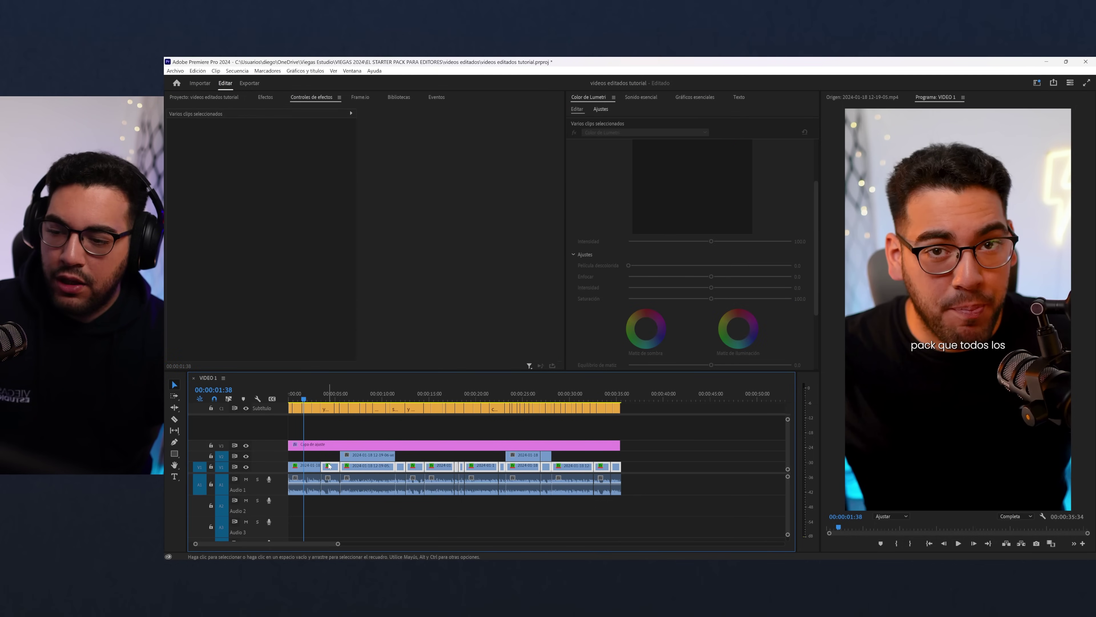
double_click(315, 470)
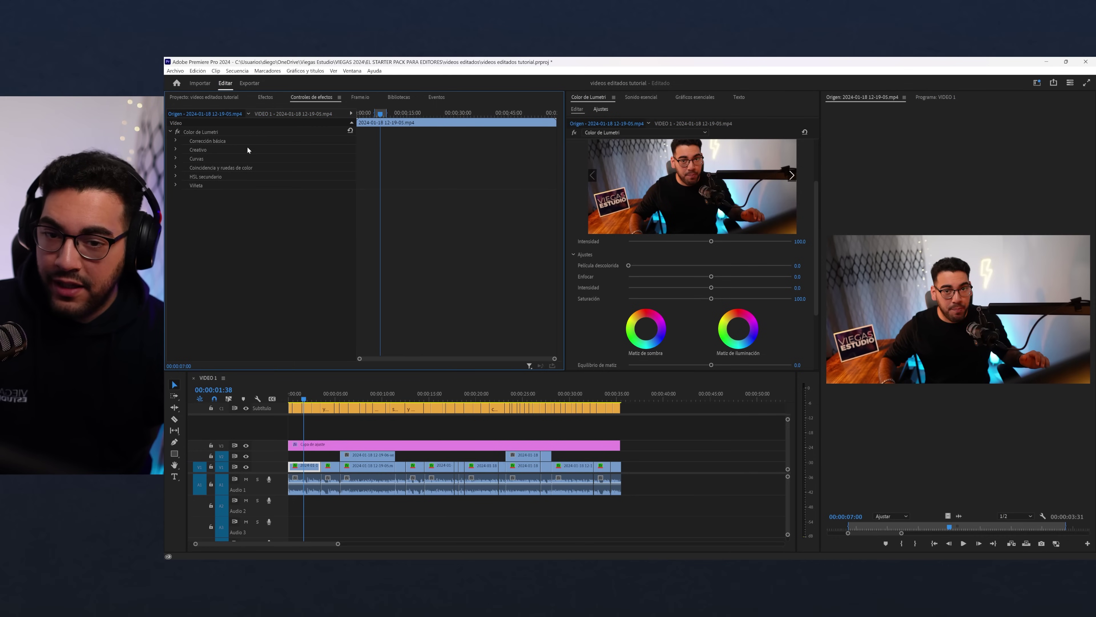
click(177, 132)
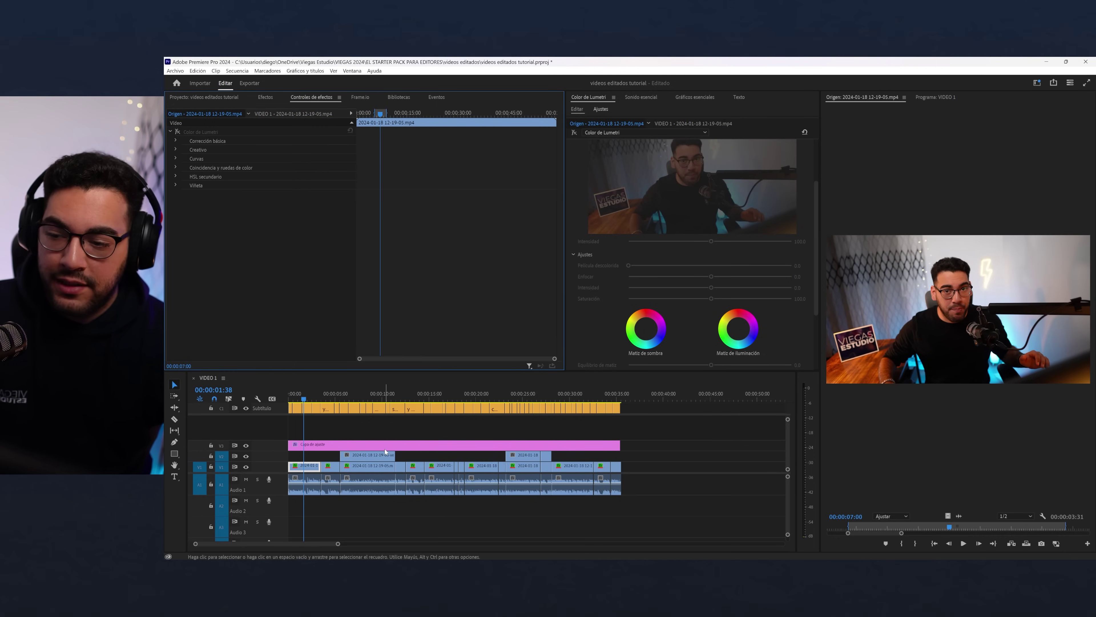
click(195, 133)
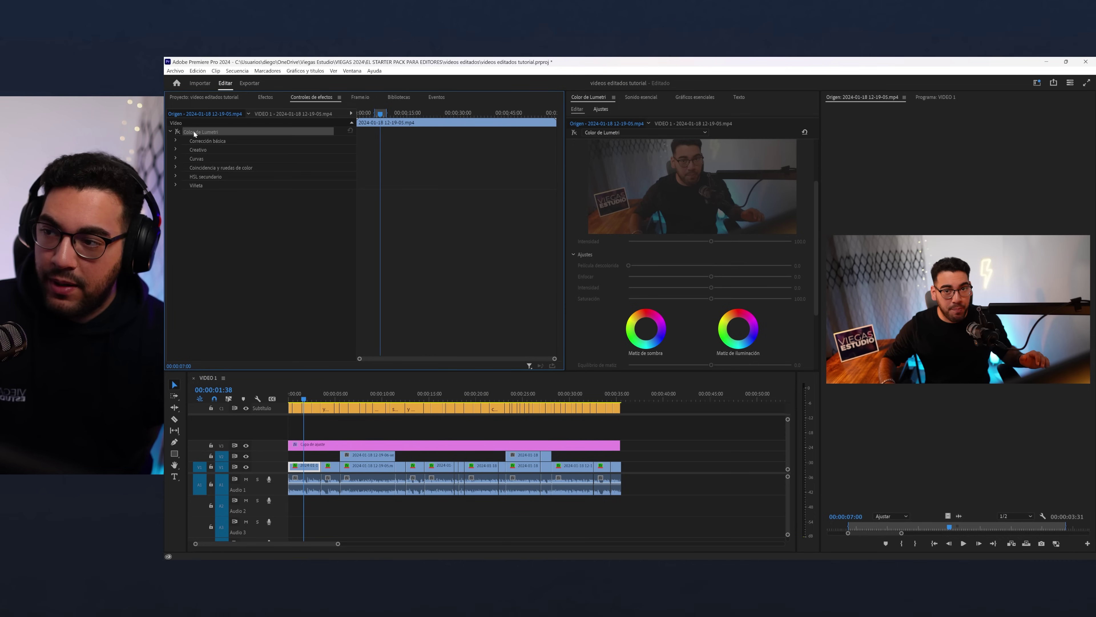
key(space)
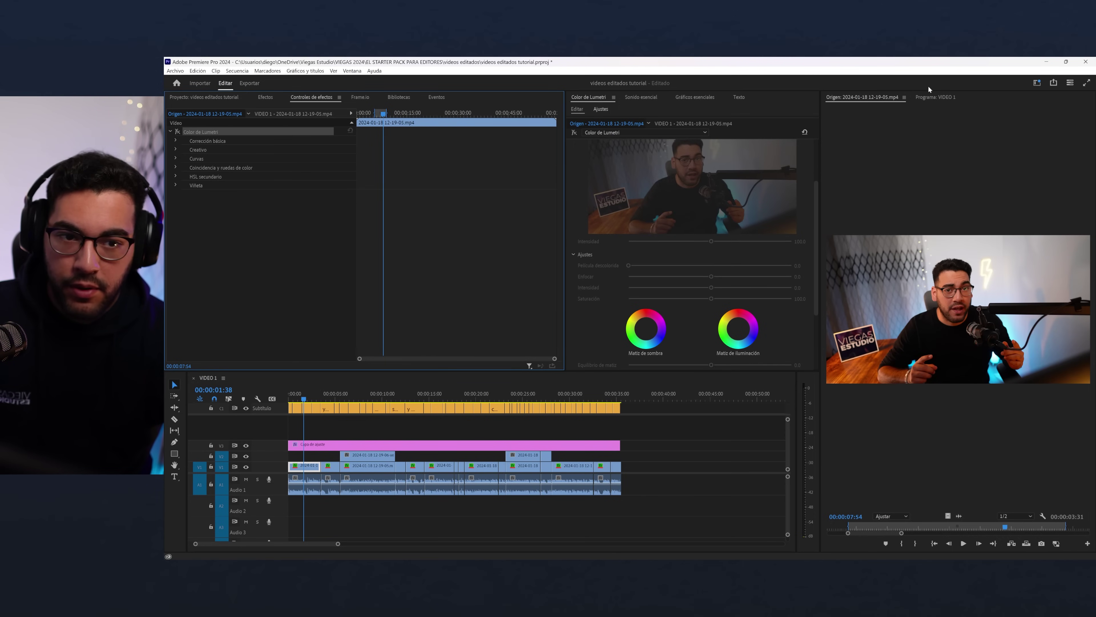
- Switch the monitor from the source clip back to the VIDEO 1 sequence view
click(937, 97)
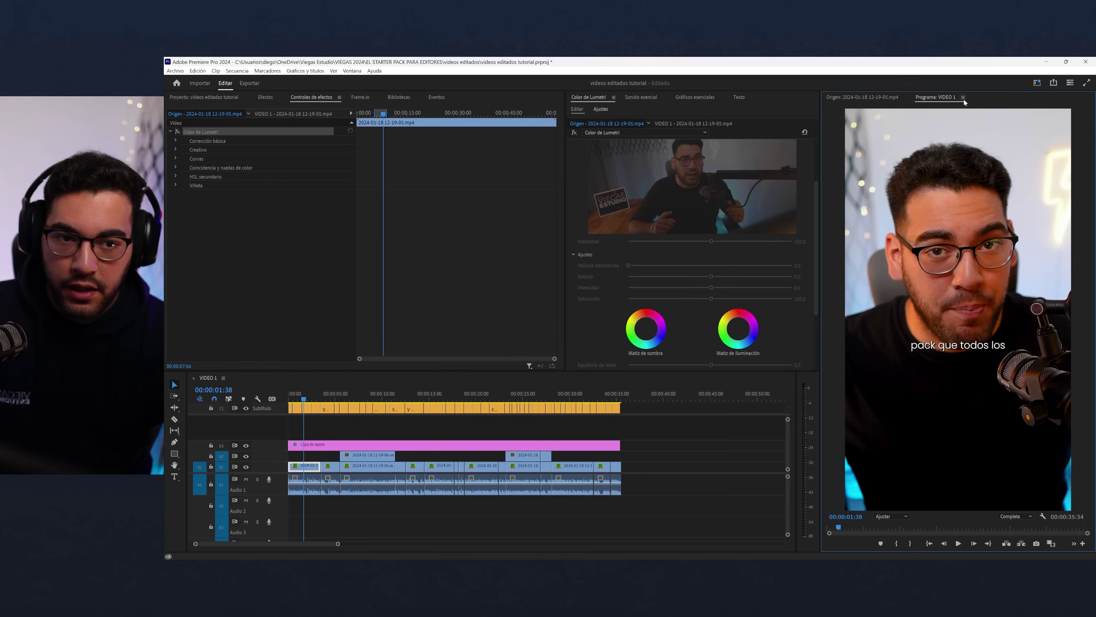
click(896, 98)
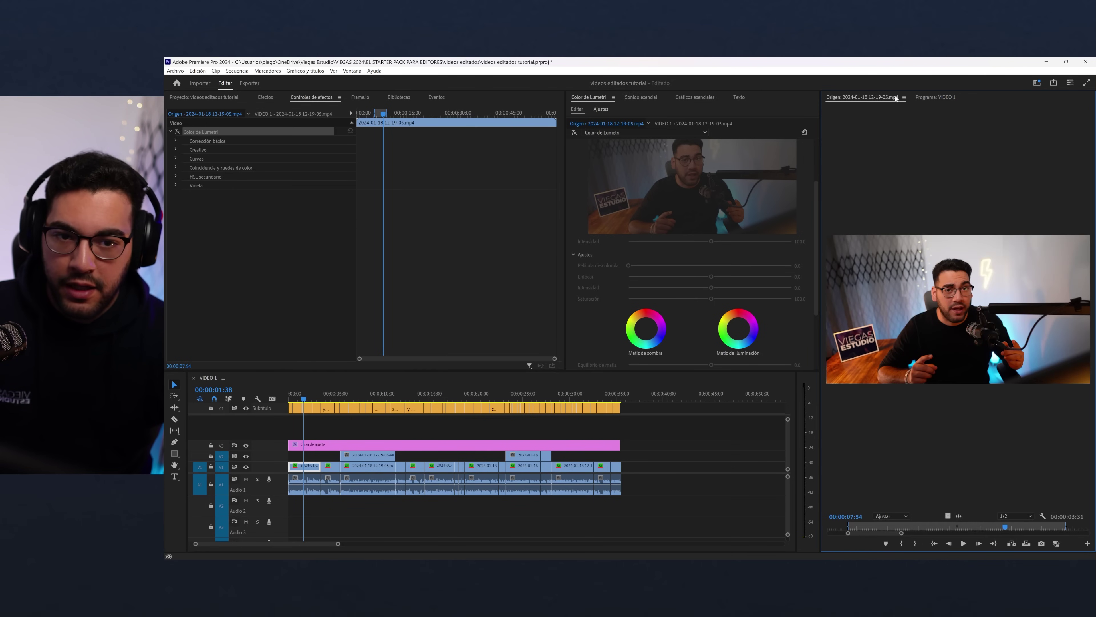
click(939, 97)
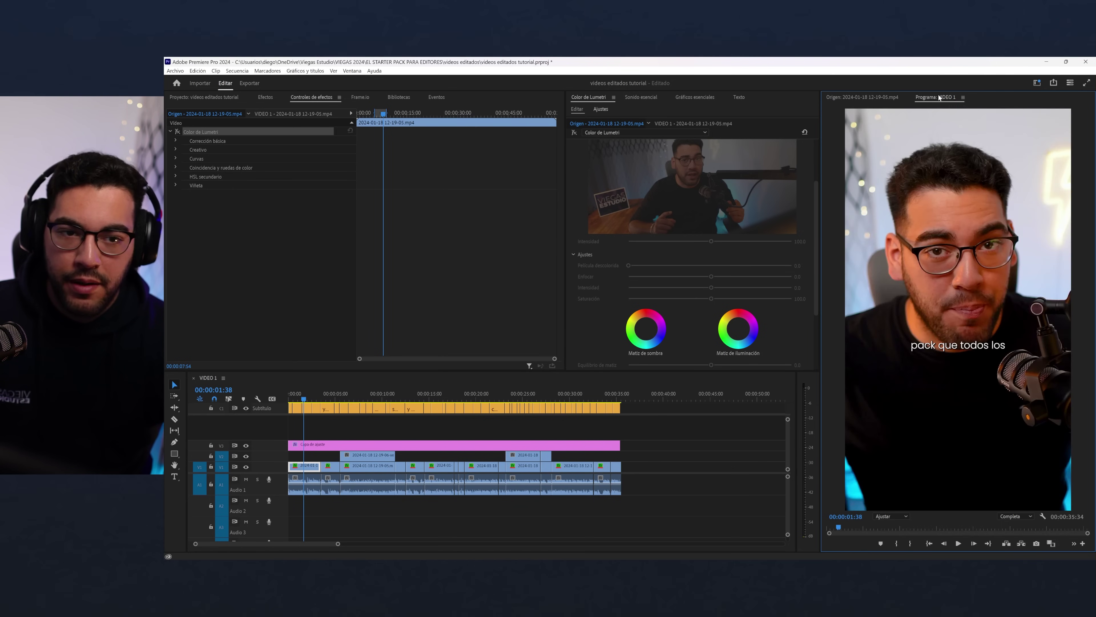
click(868, 97)
click(937, 97)
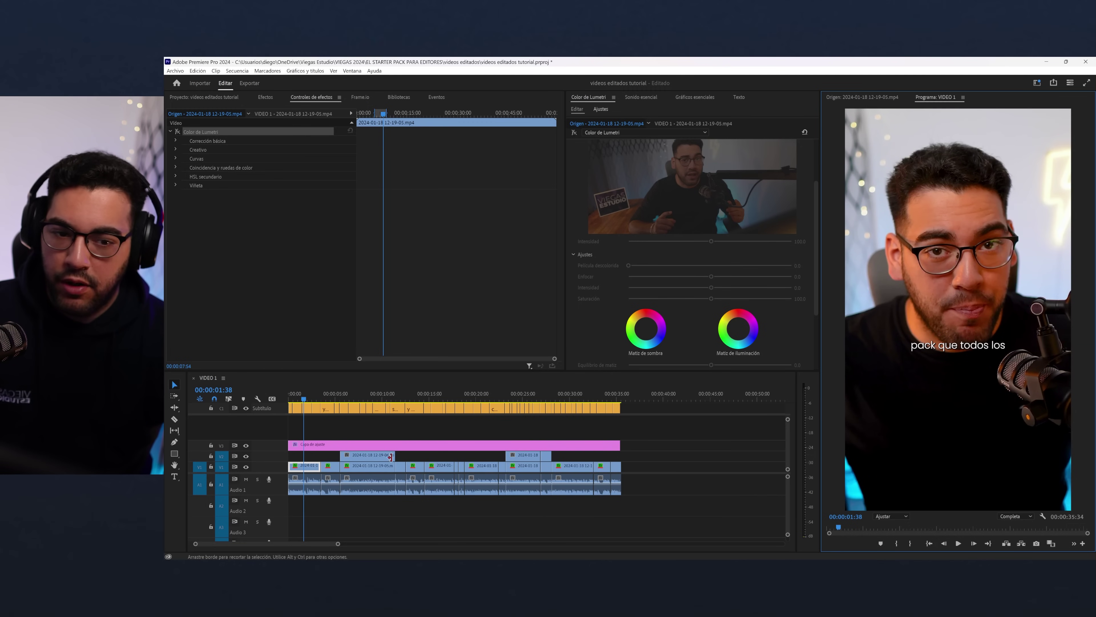
scroll(358, 480, up, 2)
scroll(414, 463, up, 1)
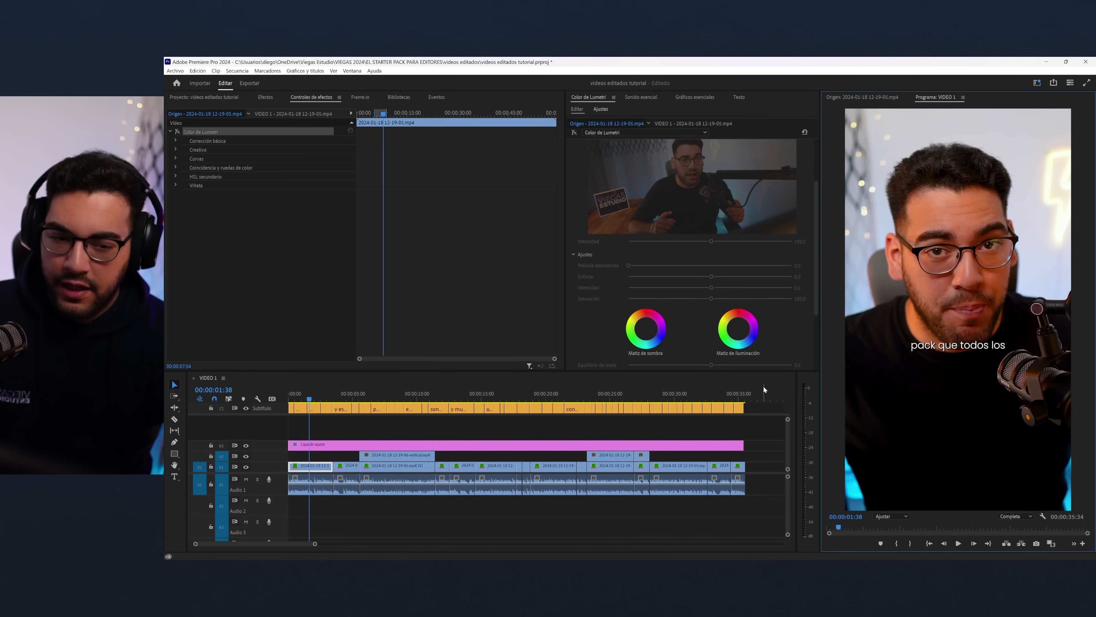
- Select and deselect the subtitle clips, then minimize the File Explorer window that opened
click(334, 410)
drag(743, 431, 287, 408)
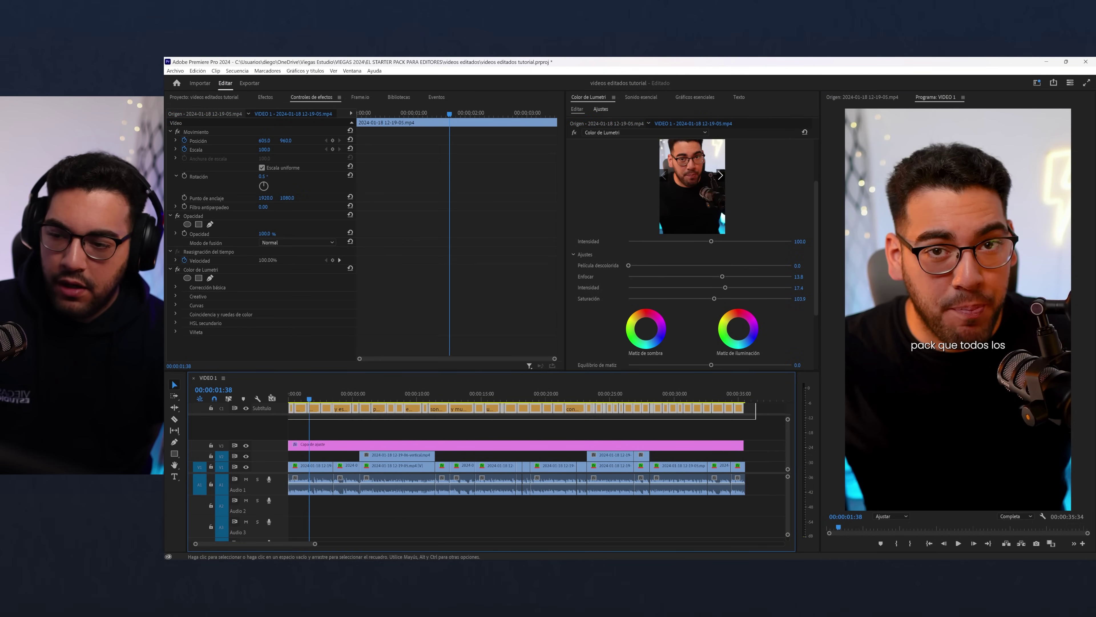
click(651, 416)
key(super+e)
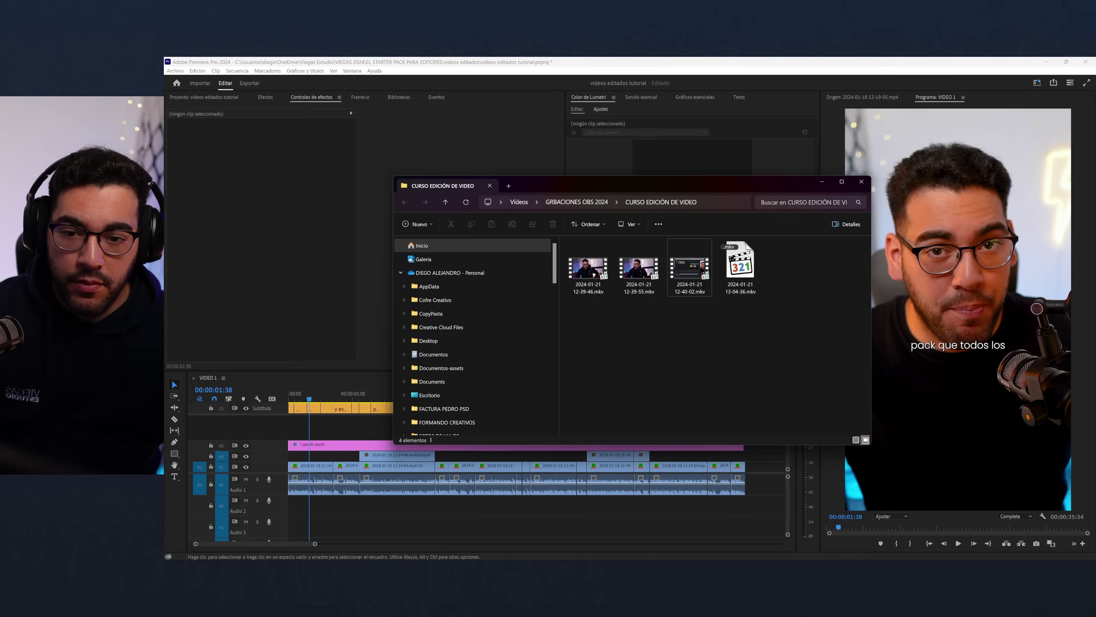
click(826, 181)
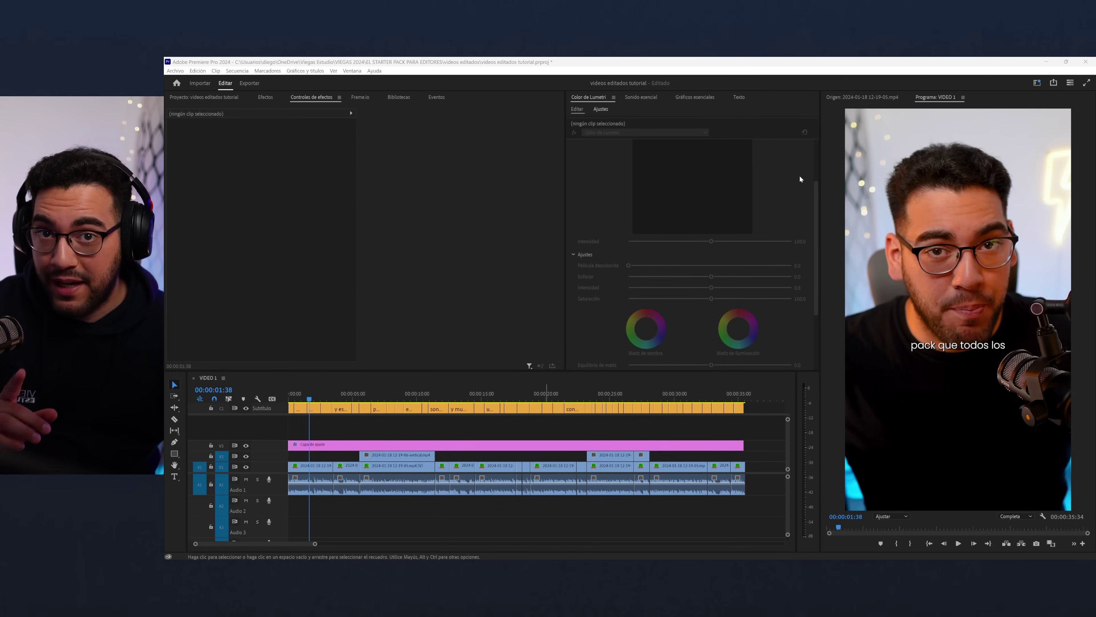
- Move all subtitle captions lower in the frame via Essential Graphics
drag(756, 420, 327, 353)
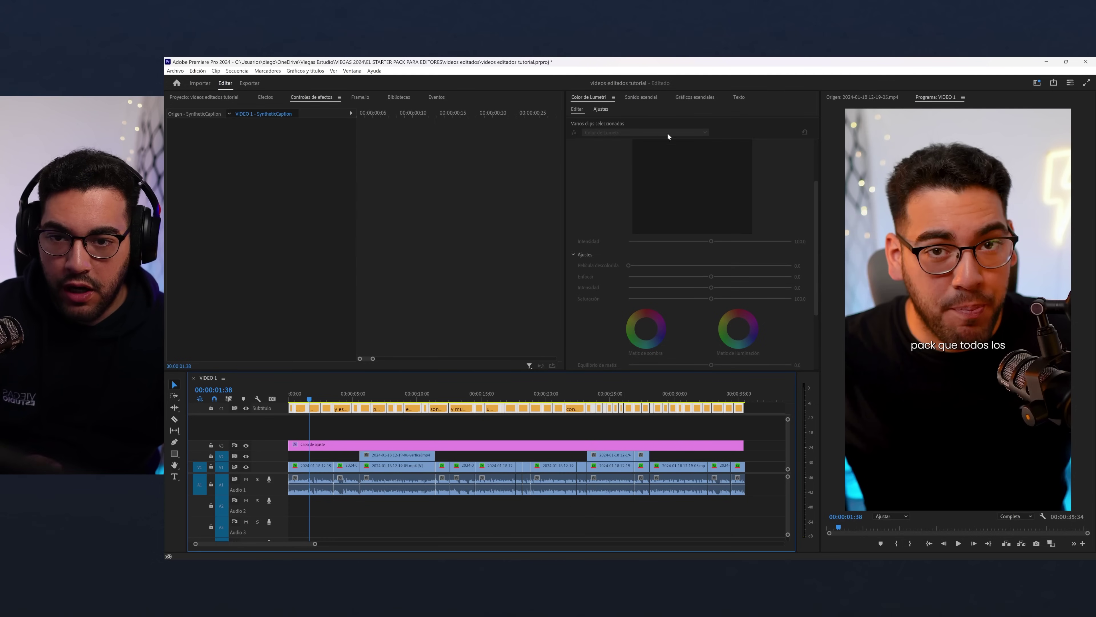
click(693, 98)
drag(646, 282, 680, 284)
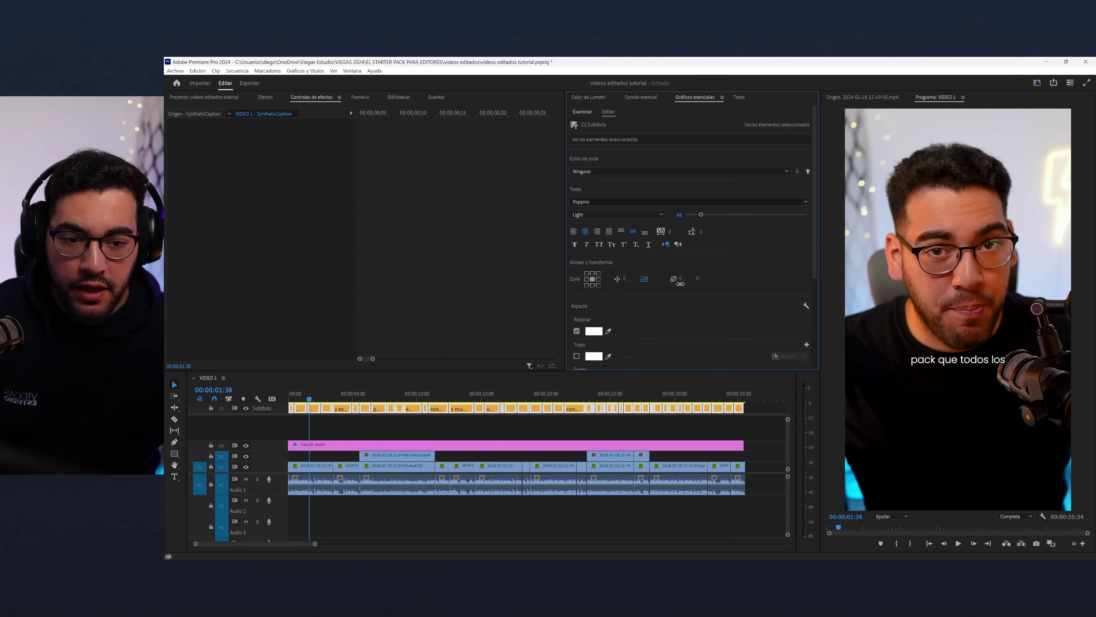
scroll(405, 418, up, 3)
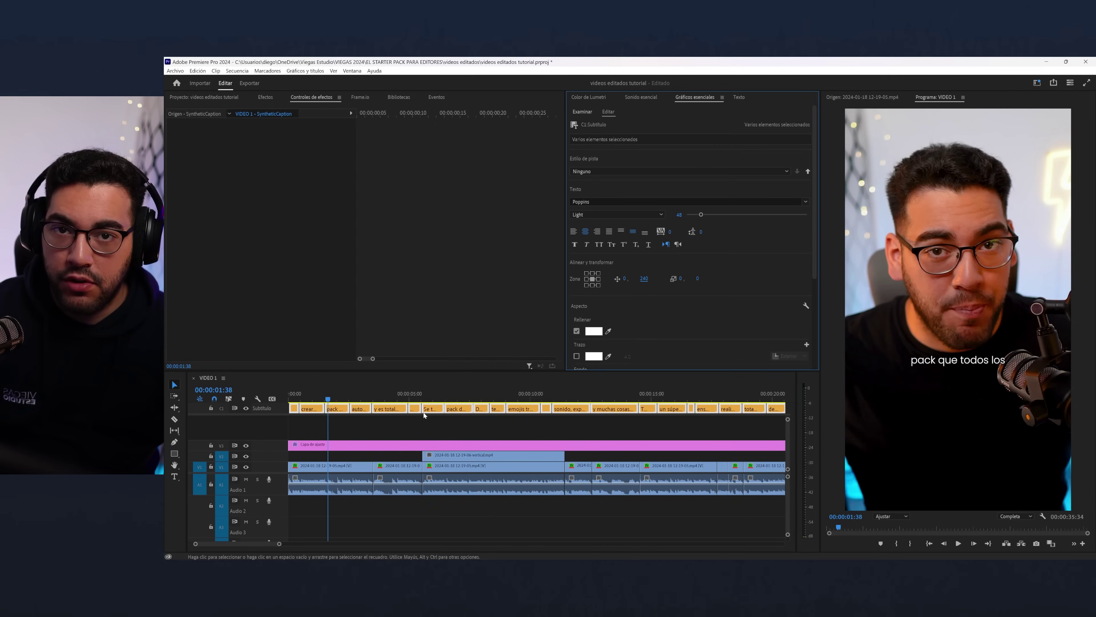
click(411, 425)
scroll(374, 419, down, 2)
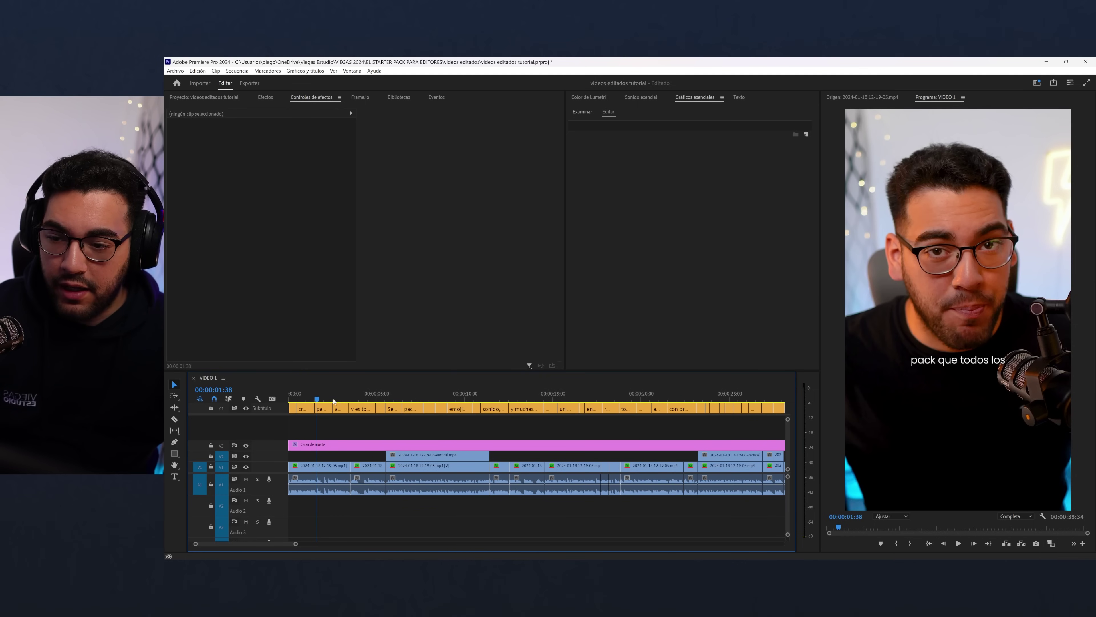
click(325, 397)
- Trim the start of the 'donde' caption and extend 'pack de 60GB' to close the gap
drag(327, 397, 390, 402)
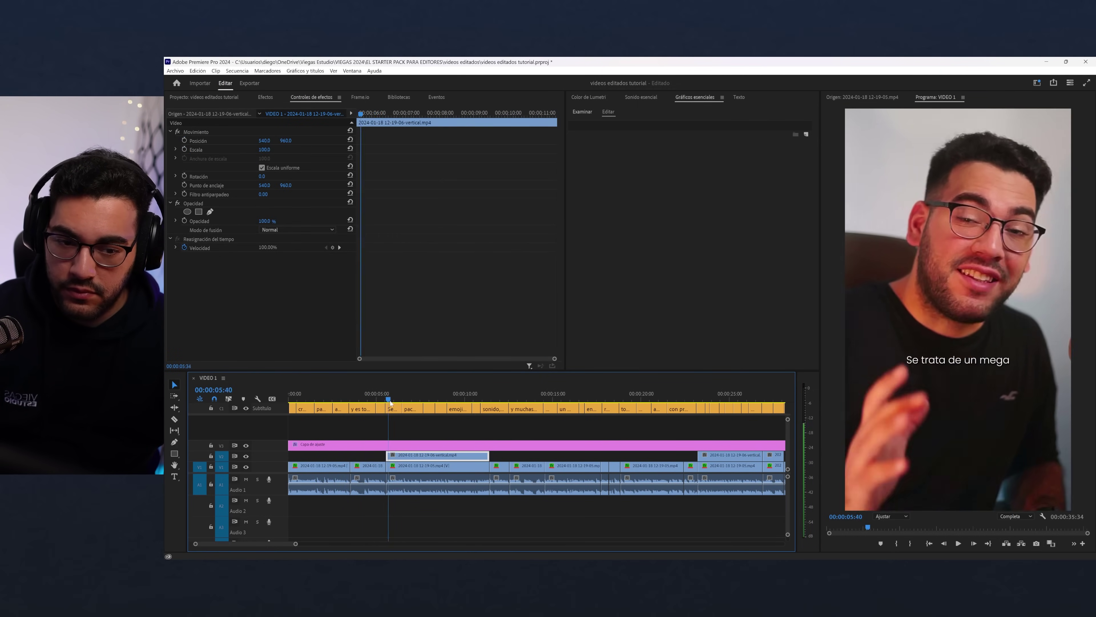
drag(390, 402, 415, 400)
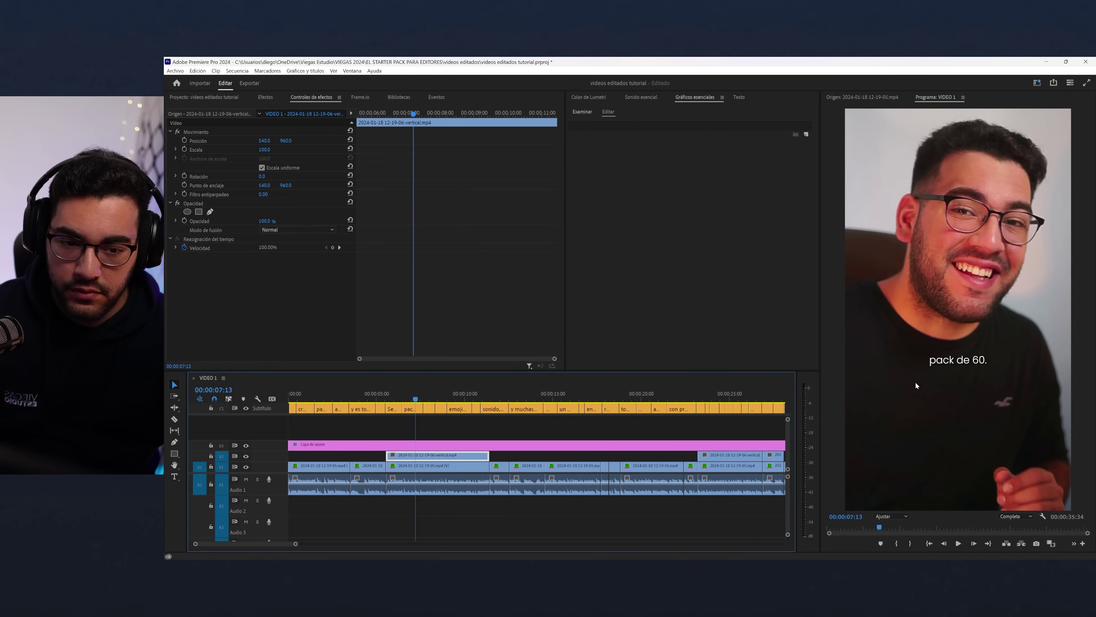
double_click(975, 361)
text(GB)
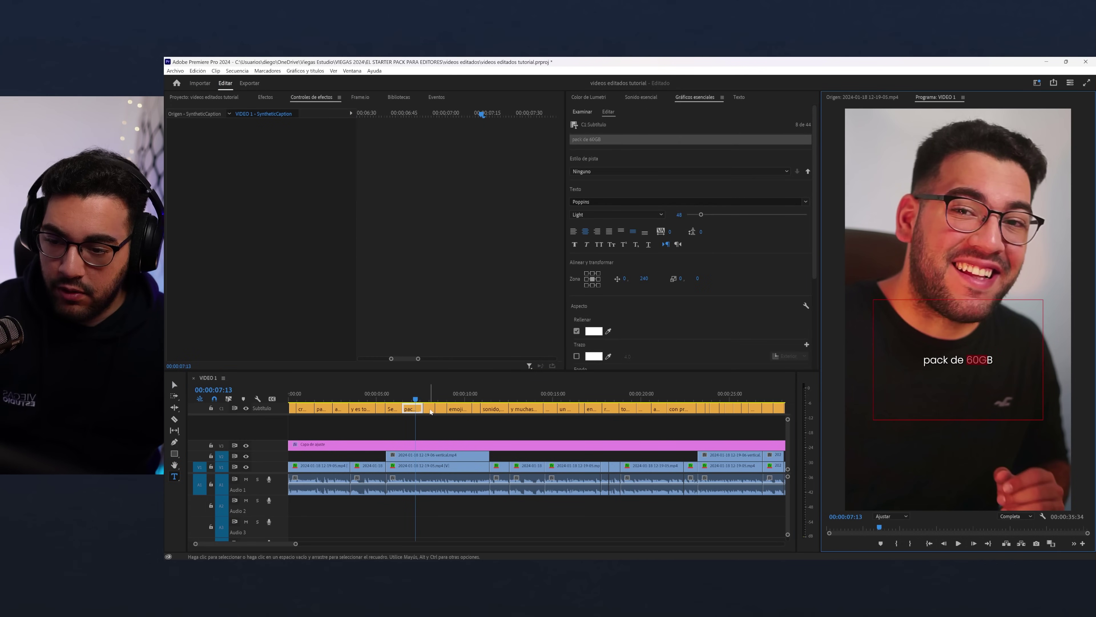
click(433, 400)
click(940, 361)
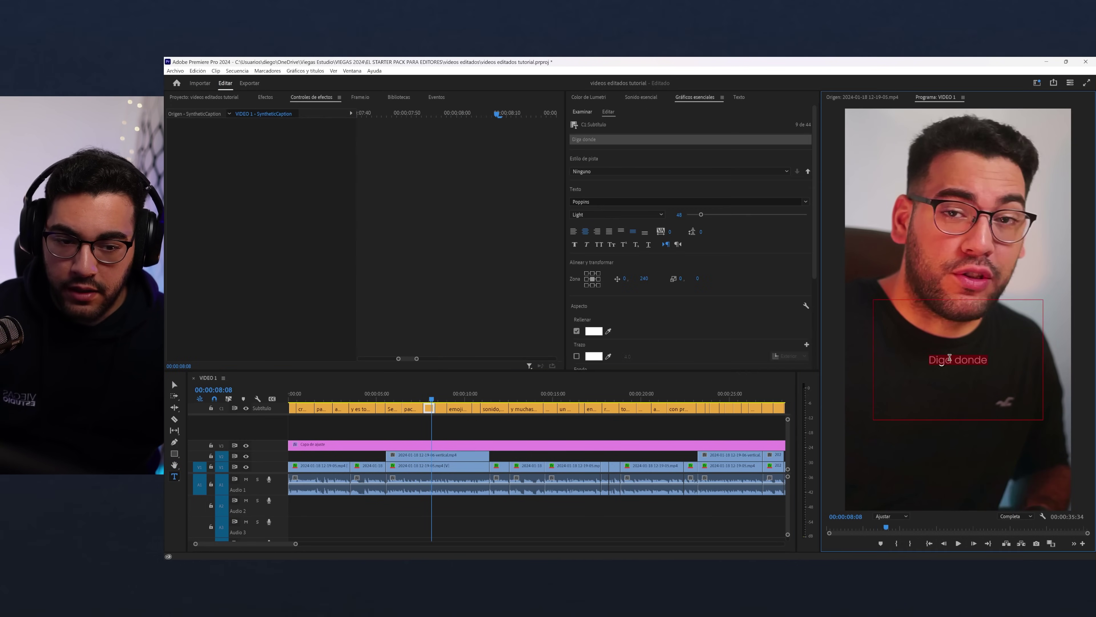
scroll(411, 414, up, 4)
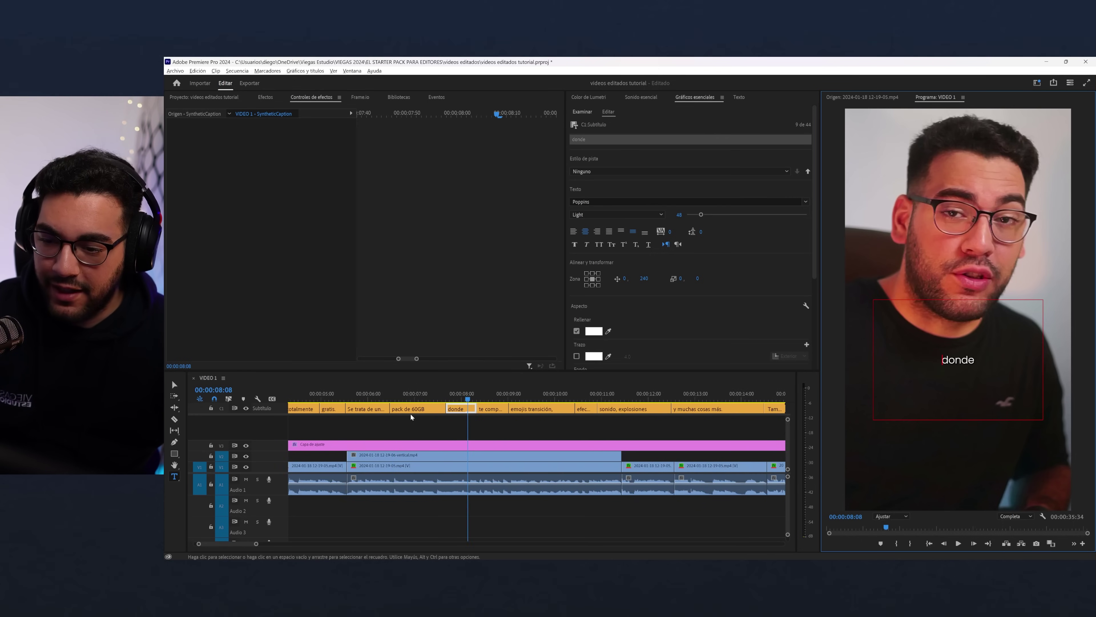
drag(441, 409, 457, 409)
key(v)
click(318, 394)
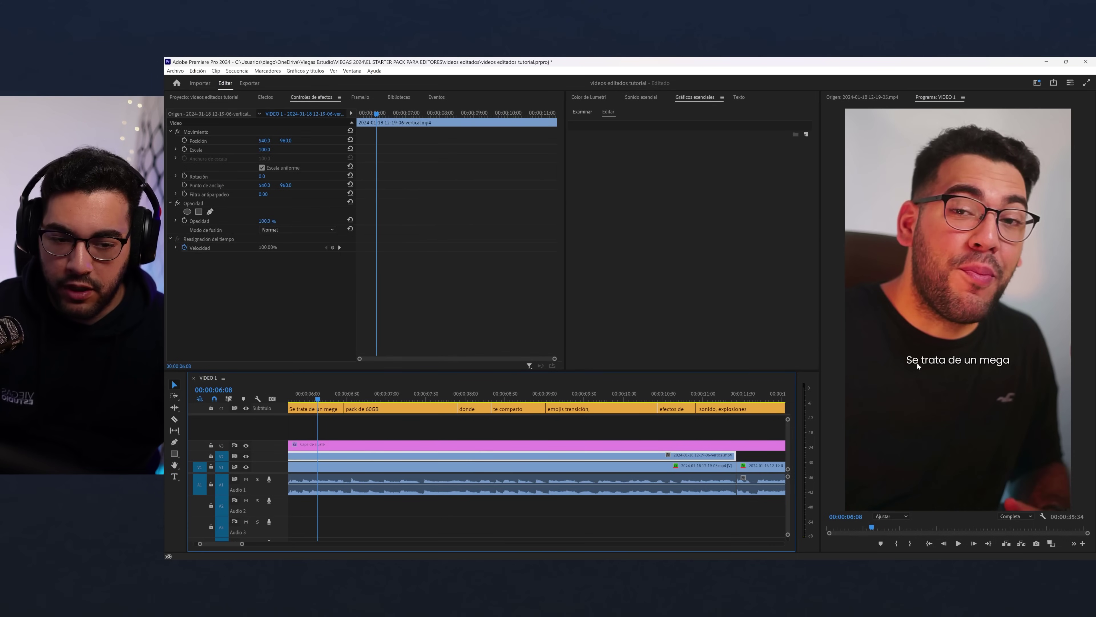
- Fix the 'emojis transición' caption, replacing the uppercase word with 'es,'
key(space)
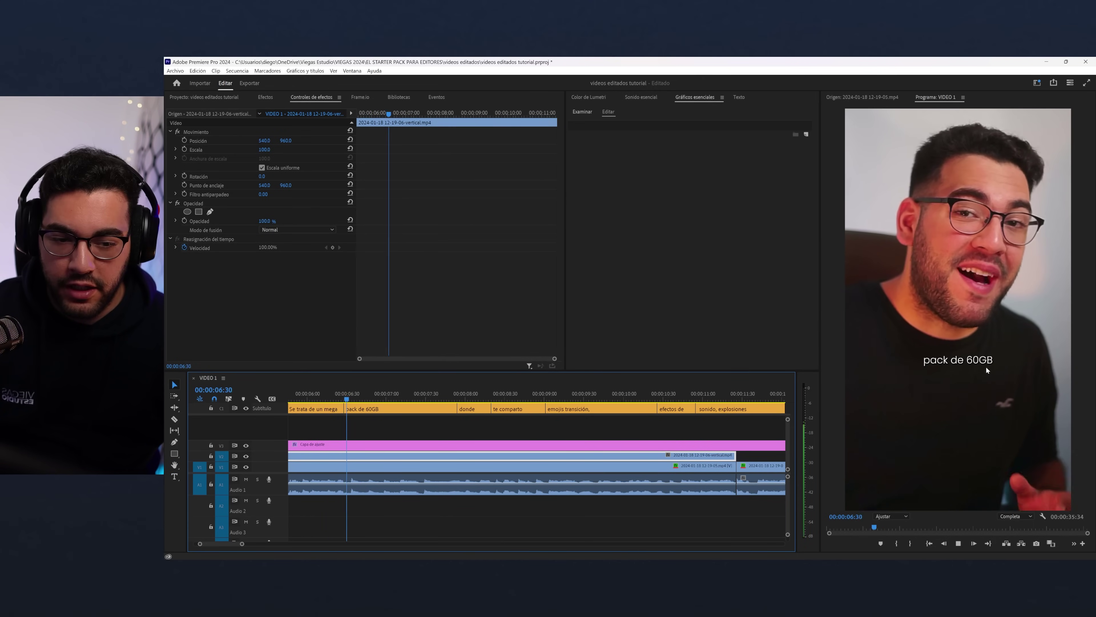
key(space)
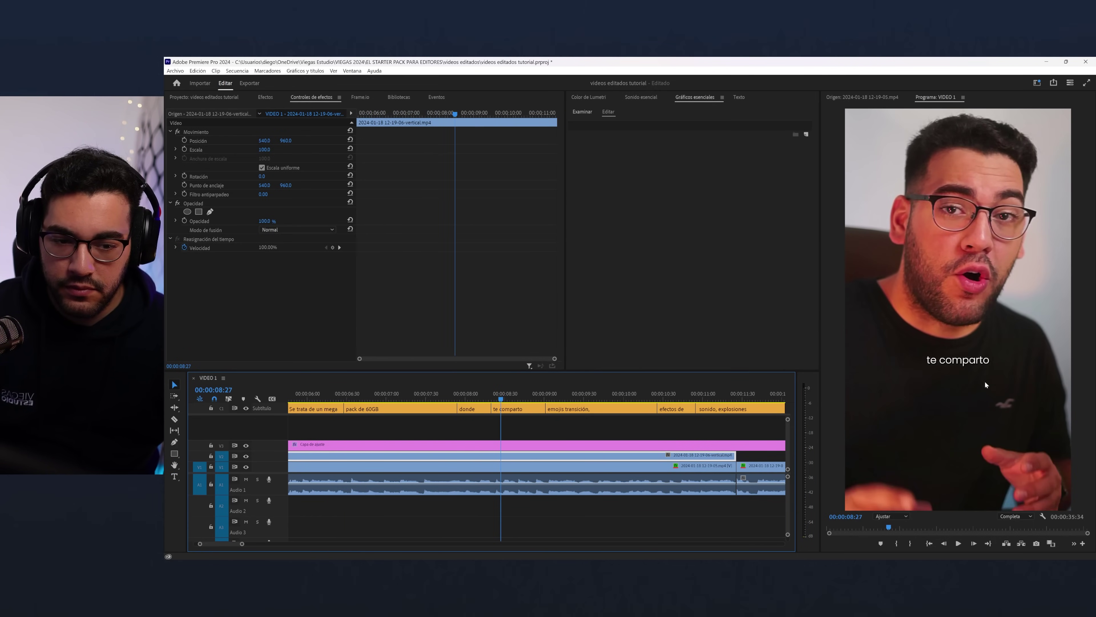
key(minus)
key(space)
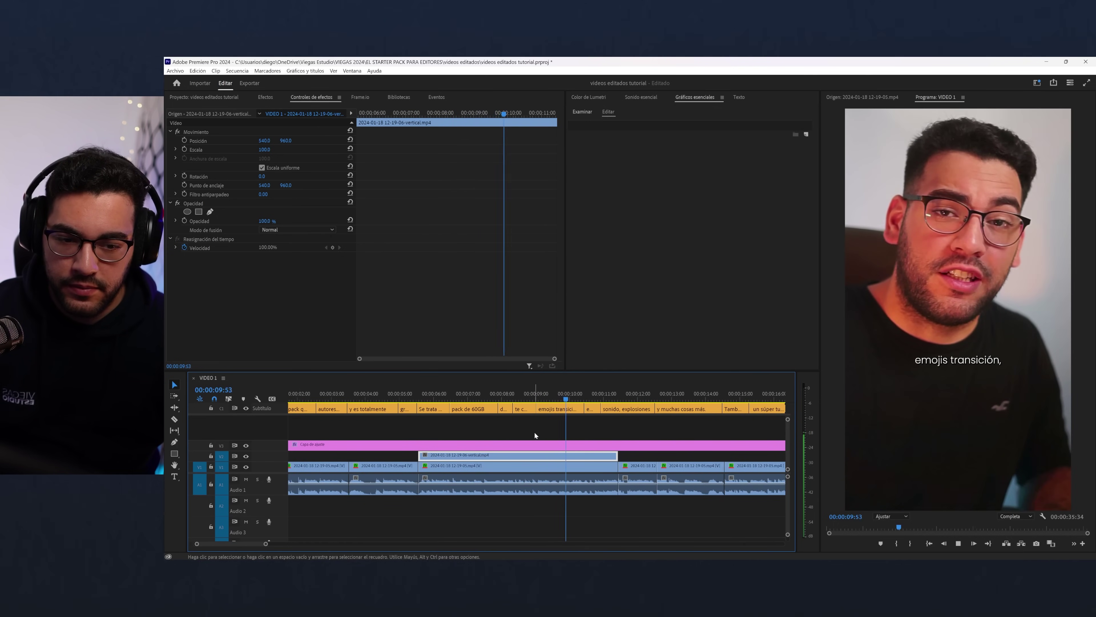
double_click(996, 355)
key(BackSpace)
key(BackSpace)
key(BackSpace)
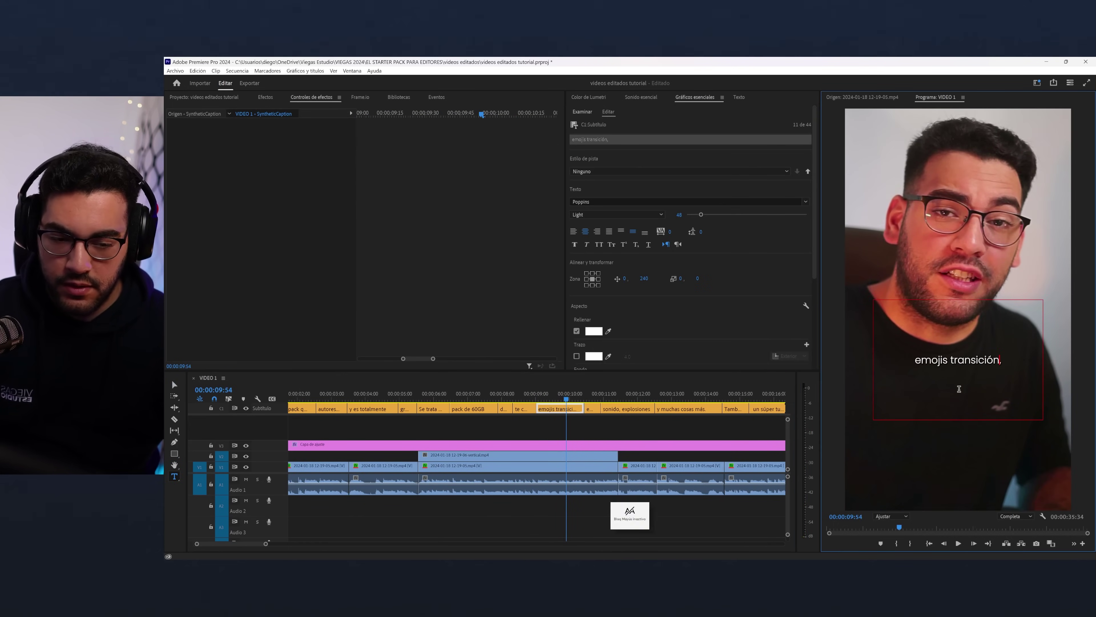
text(es,)
key(Escape)
key(space)
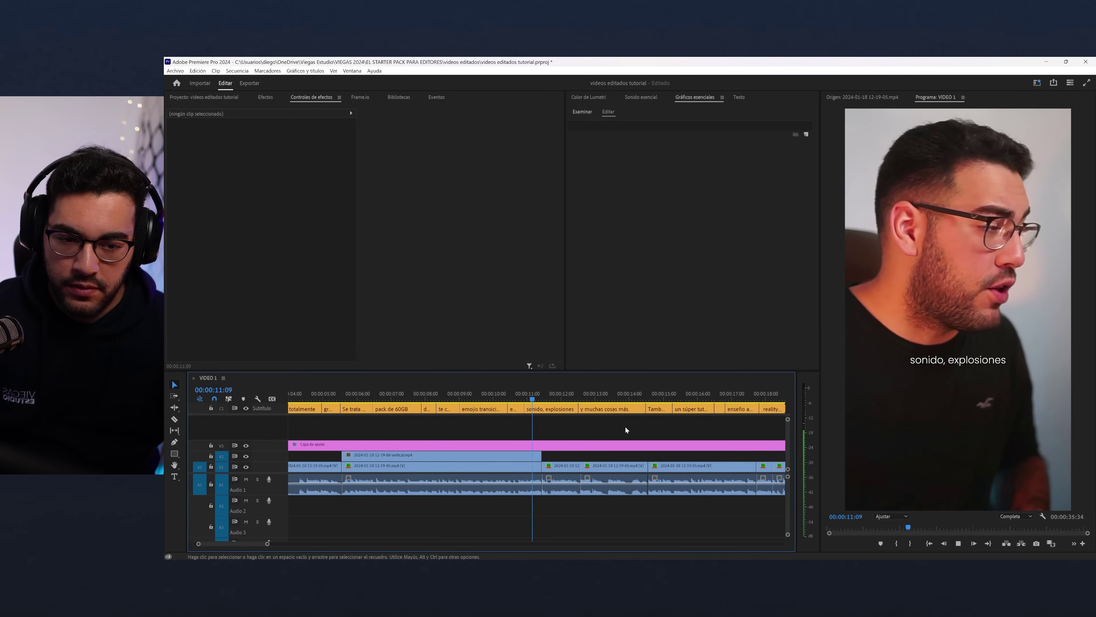
- Edit the reels caption to add 'pro y After Effects' while reviewing playback
click(528, 398)
drag(529, 397, 546, 400)
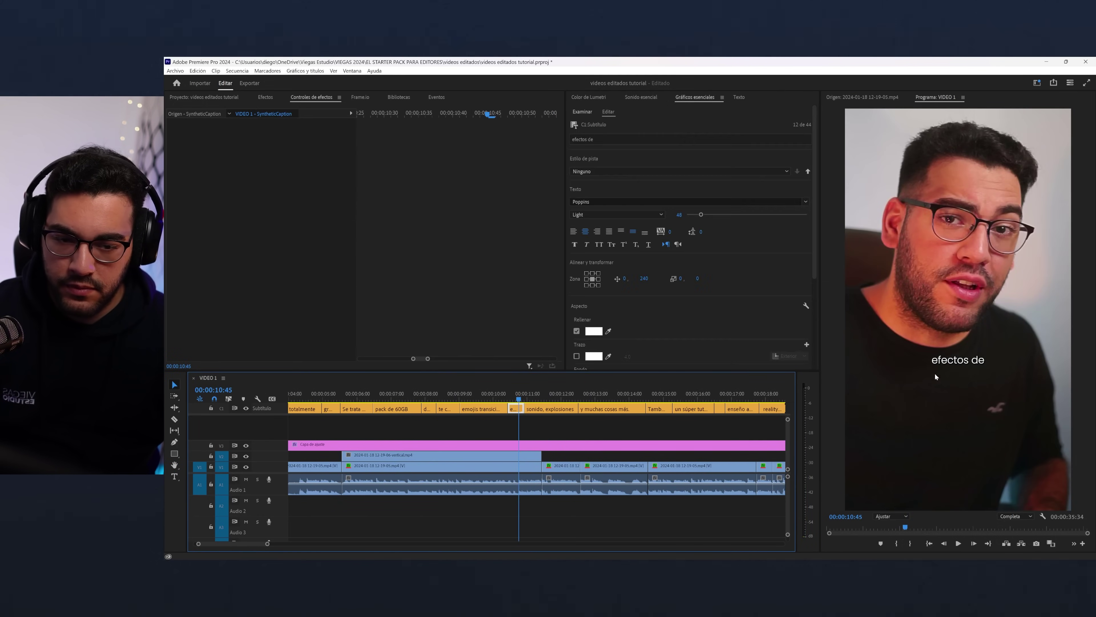
key(space)
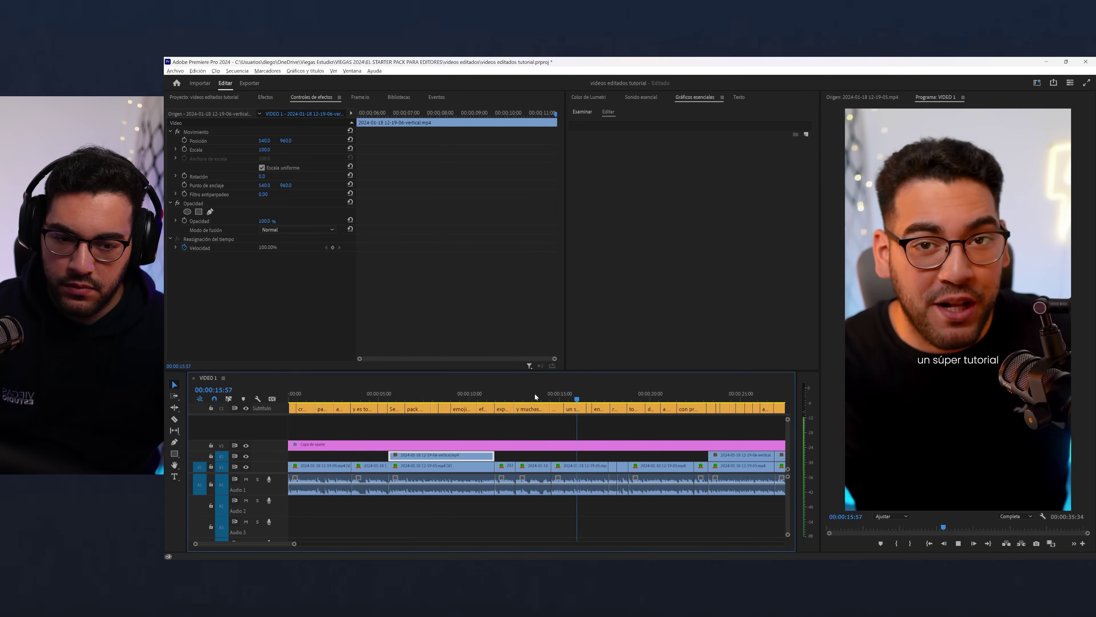
key(backslash)
double_click(900, 357)
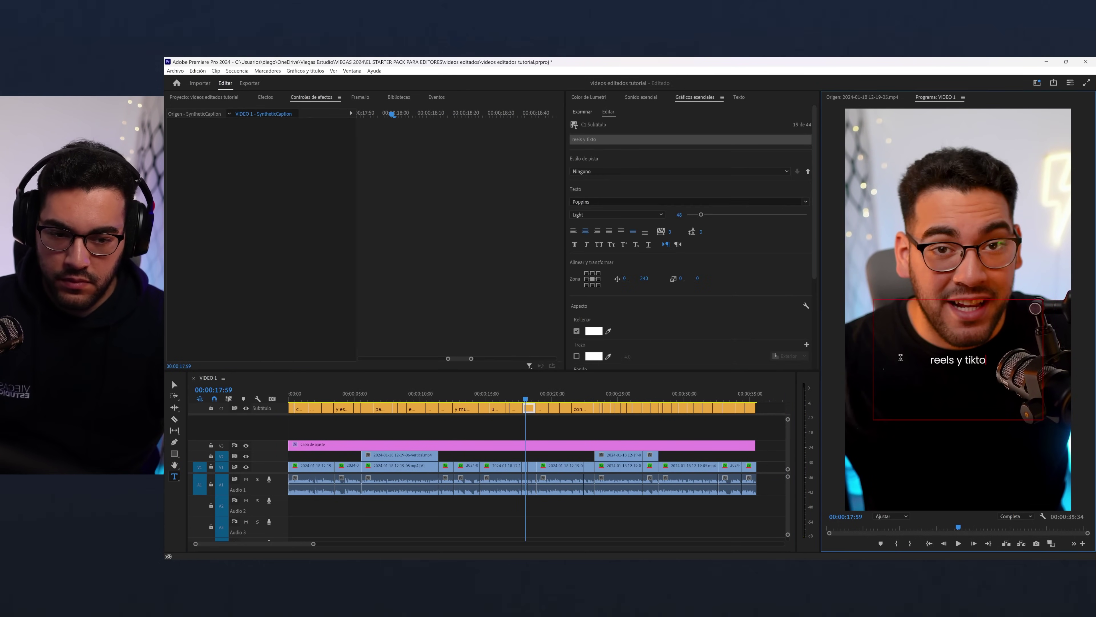
key(space)
key(space)
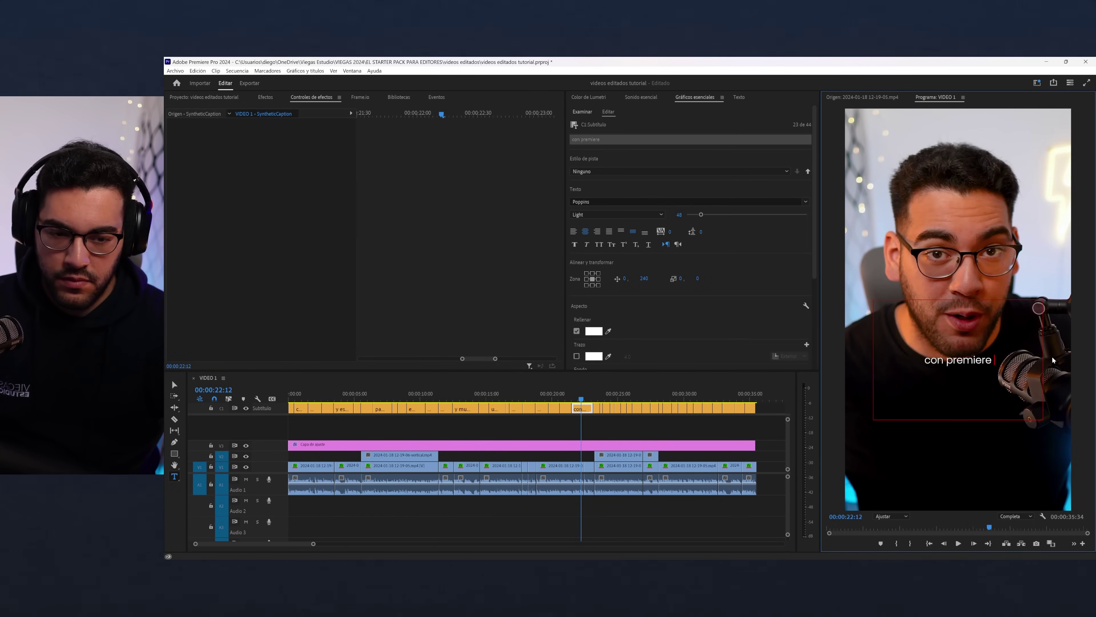
text(pro y After Effects)
key(Escape)
key(space)
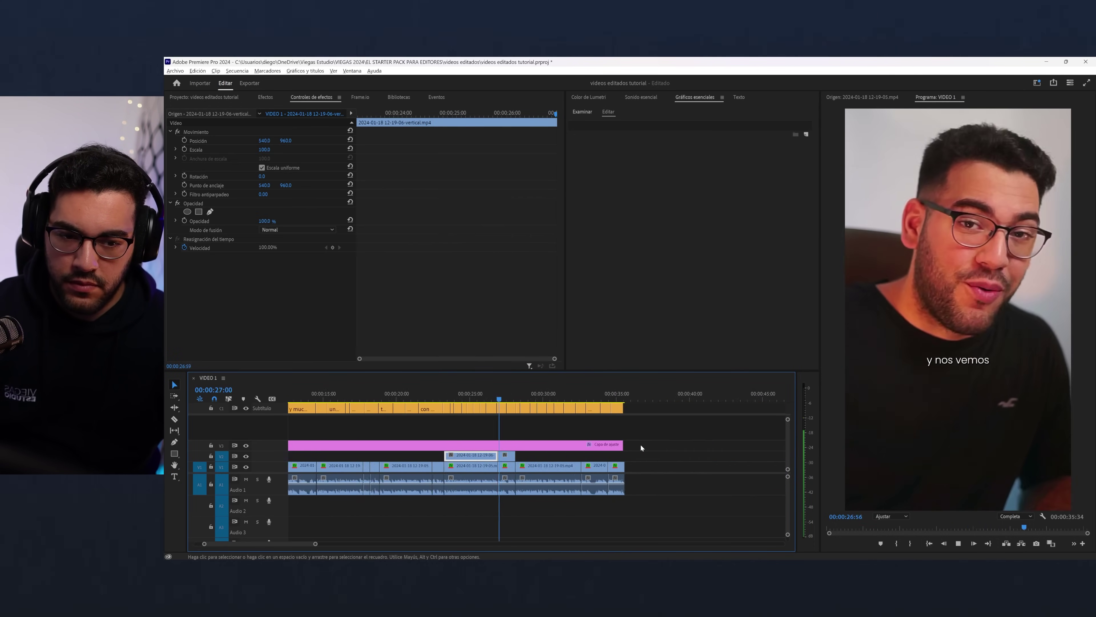
key(minus)
- Return to 00:00:27:08 and zoom the timeline in around the vertical speaker clip
click(521, 398)
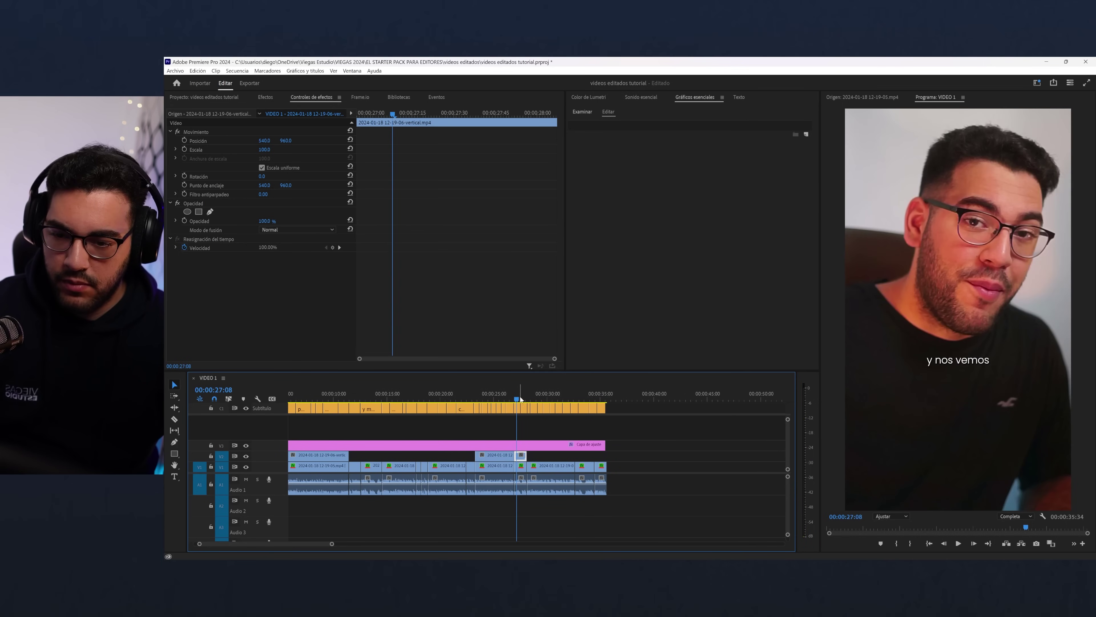
key(space)
key(equal)
key(equal)
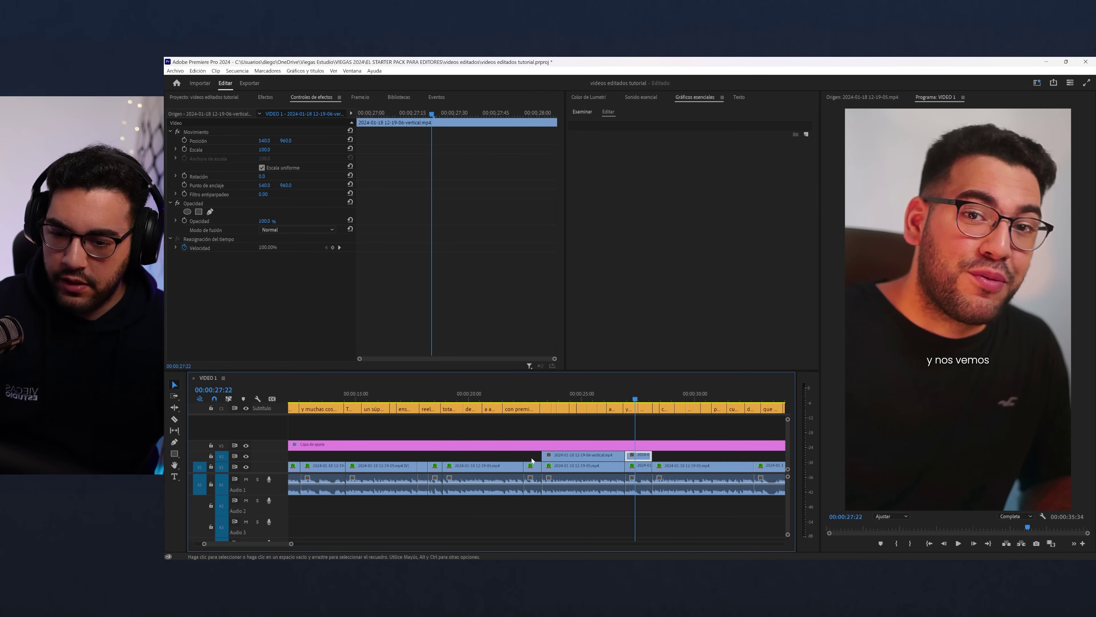
- Load the clip's master source in Lumetri Color, add slight sharpening and adjust highlights
click(588, 97)
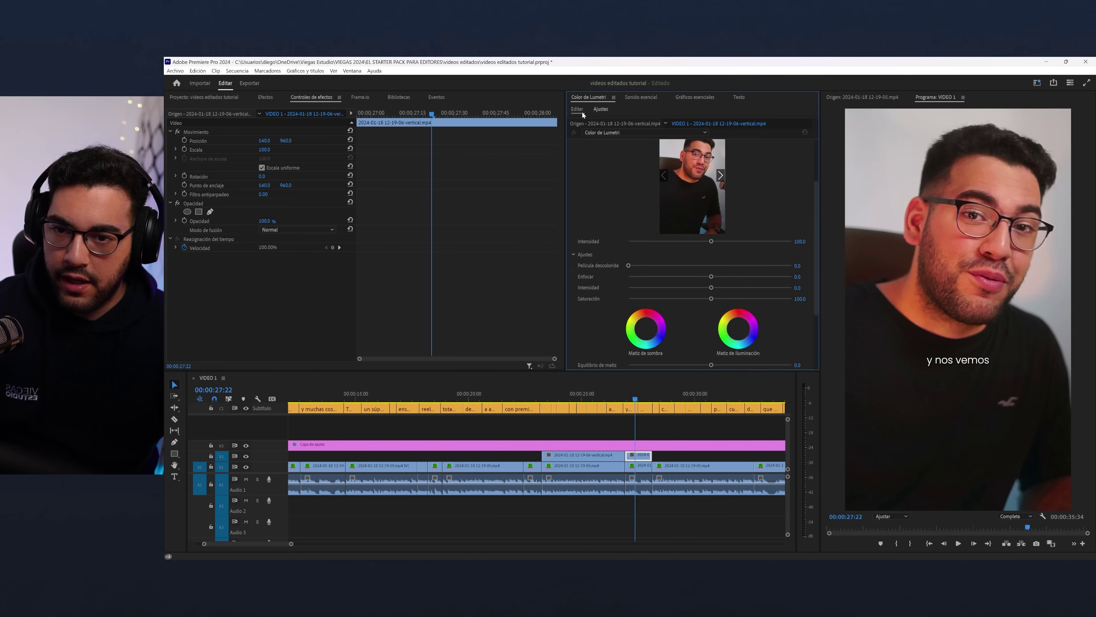
click(603, 126)
drag(711, 277, 728, 277)
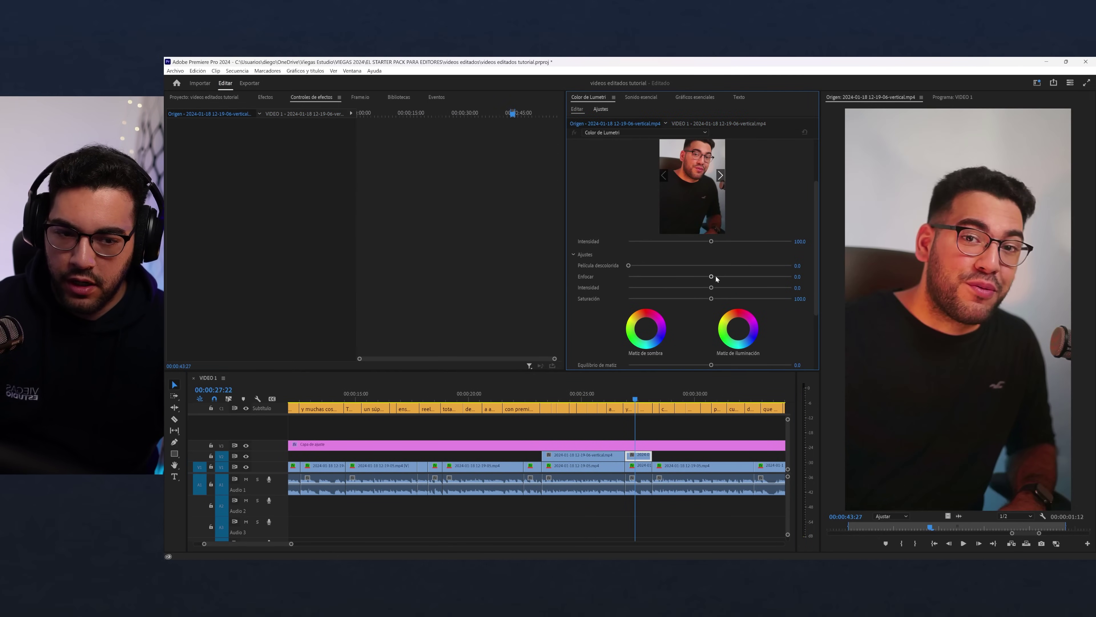
click(574, 149)
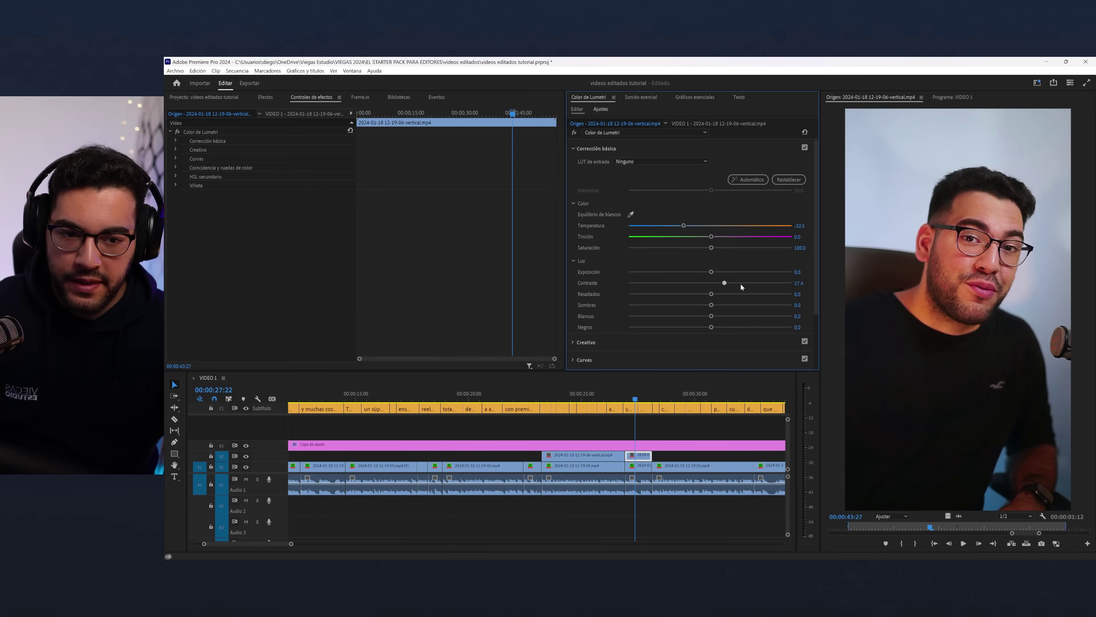
mouse_move(711, 294)
mouse_down()
mouse_move(737, 294)
mouse_move(714, 305)
mouse_move(726, 316)
mouse_move(715, 326)
mouse_move(698, 326)
mouse_up()
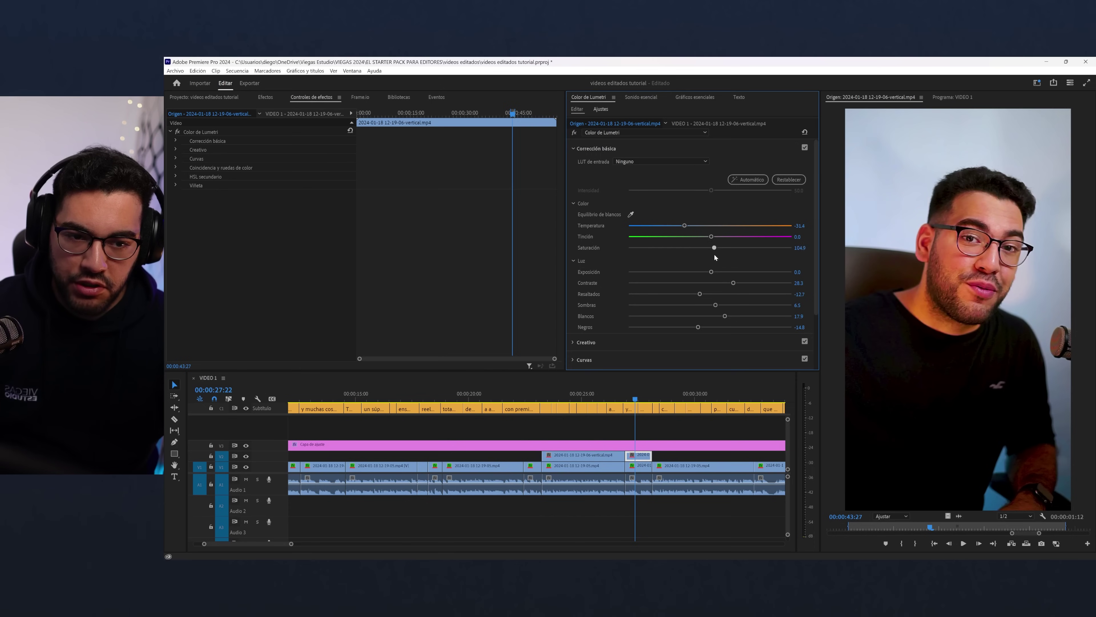
- Add a subtle vignette: amount -1.2, midpoint 23.1, roundness 7.0
scroll(657, 279, down, 3)
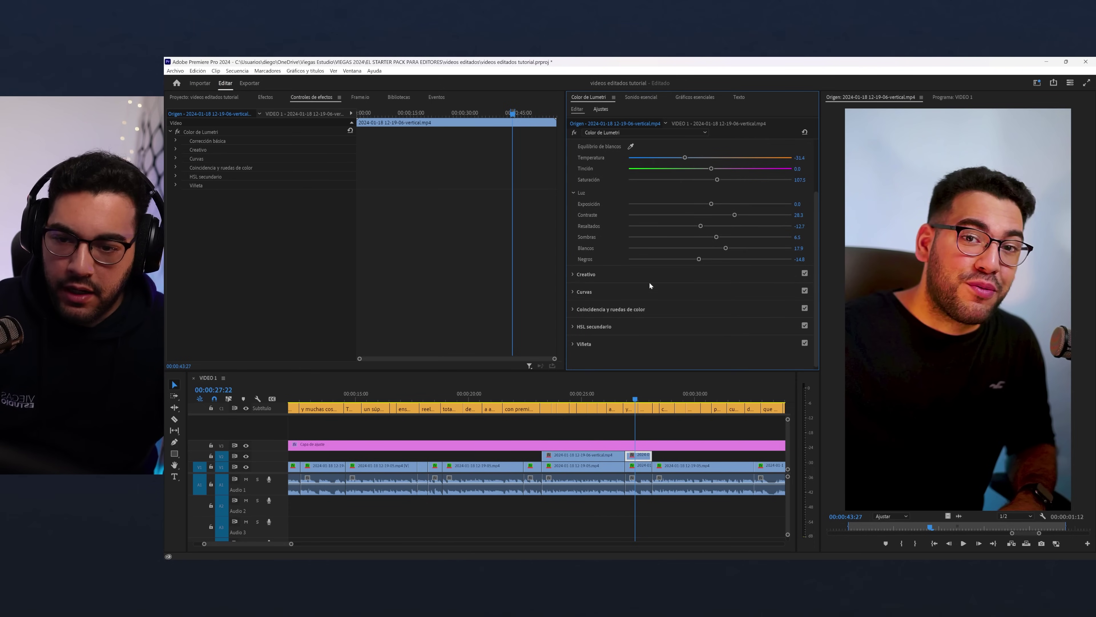
click(574, 274)
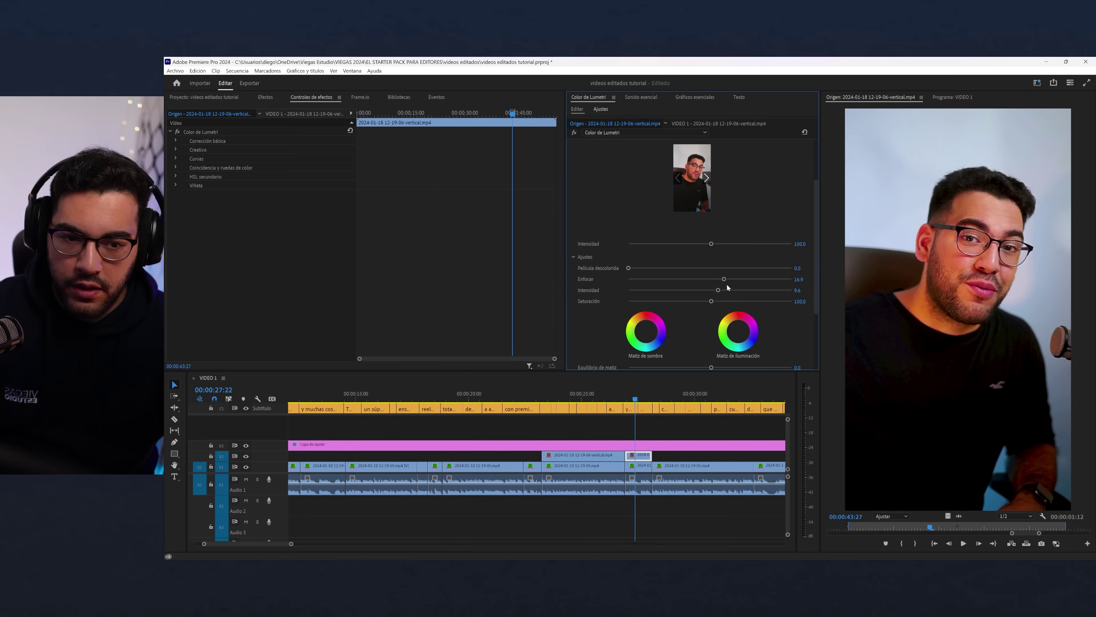
scroll(727, 287, down, 3)
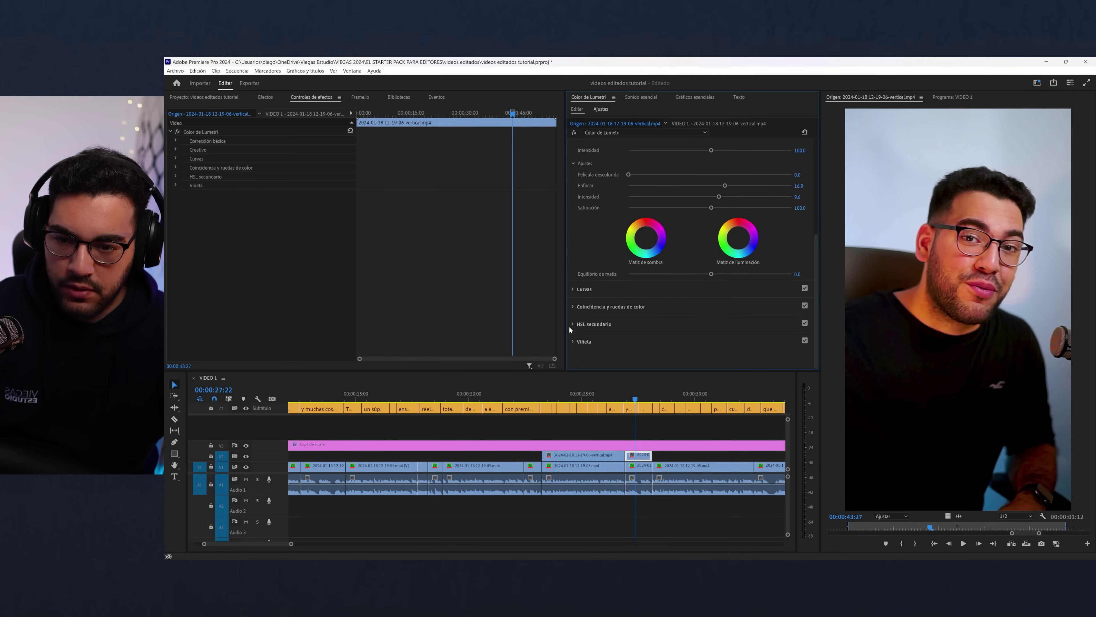
click(581, 341)
mouse_move(713, 251)
mouse_down()
mouse_move(663, 261)
mouse_move(731, 272)
mouse_move(677, 283)
mouse_move(786, 282)
mouse_up()
key(minus)
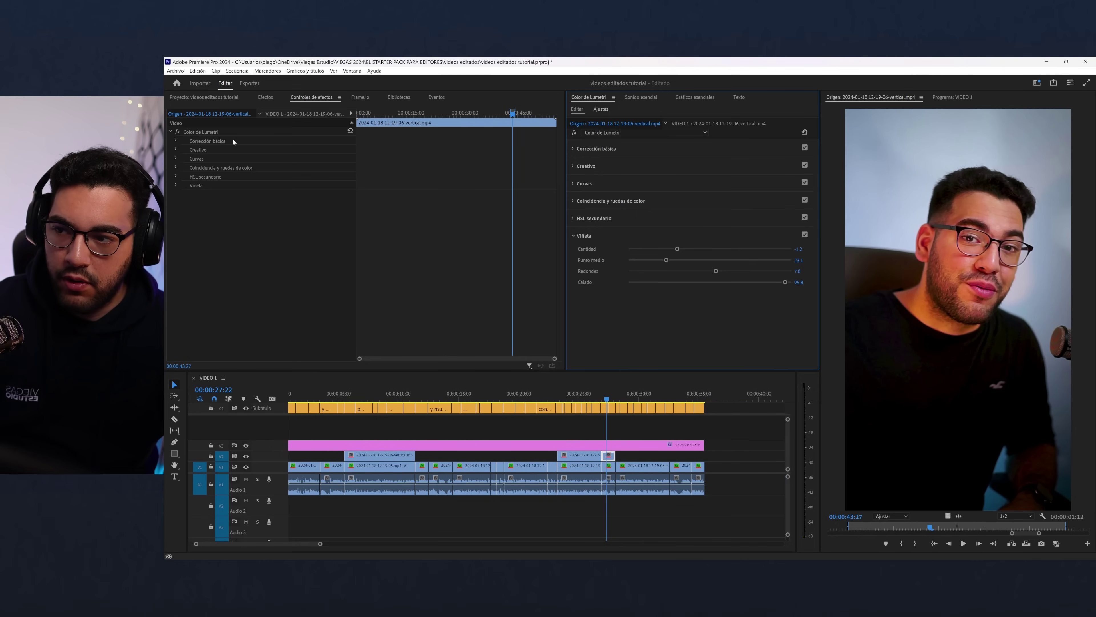
- Select the vertical clip at 00:00:25:09 and switch its grade off to compare
click(578, 456)
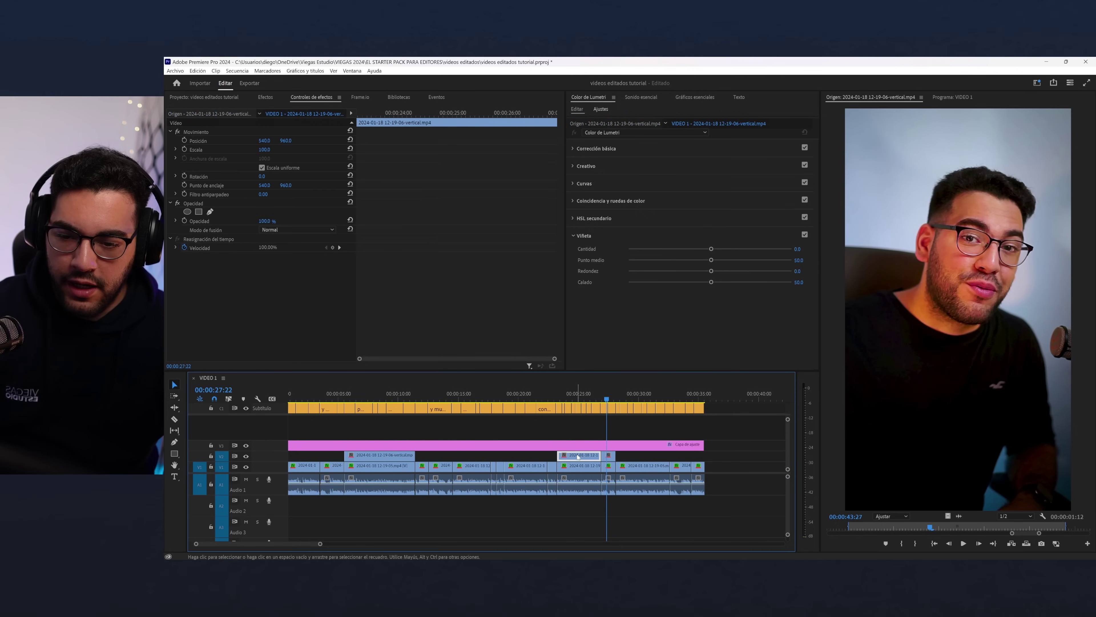
click(581, 396)
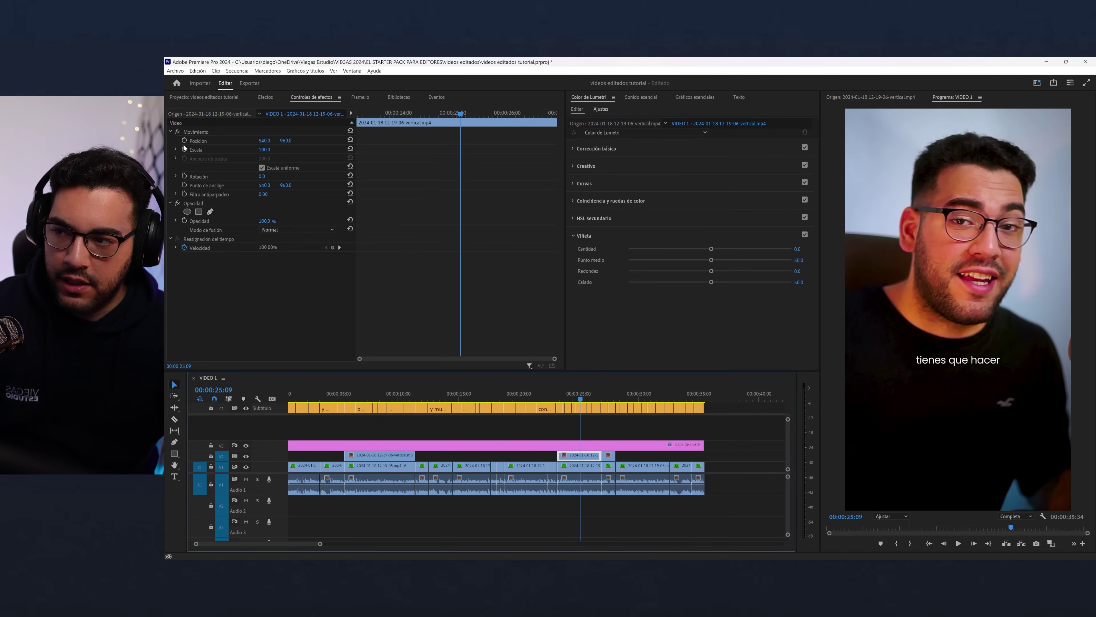
click(208, 113)
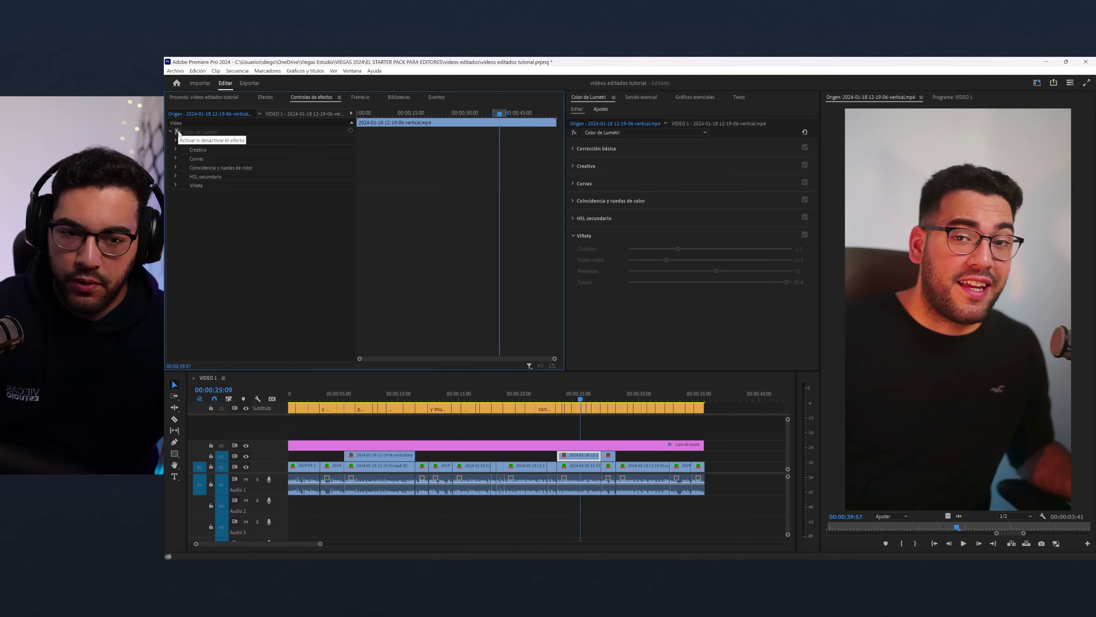
click(283, 114)
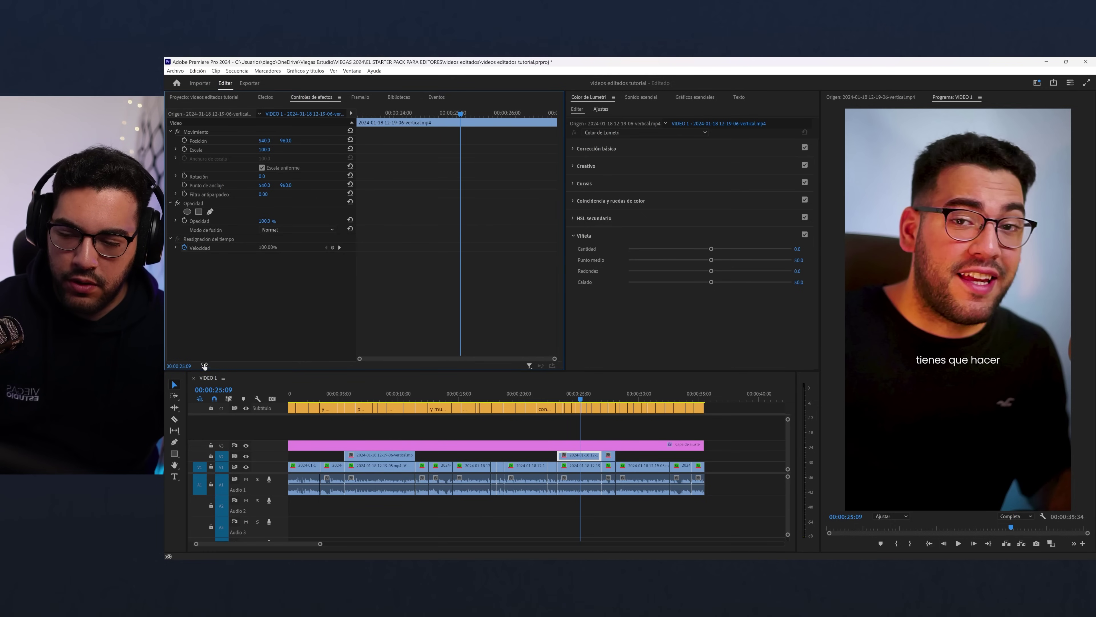
- Zoom the timeline out and jump to the opening 'crear el mayor pack' caption
key(minus)
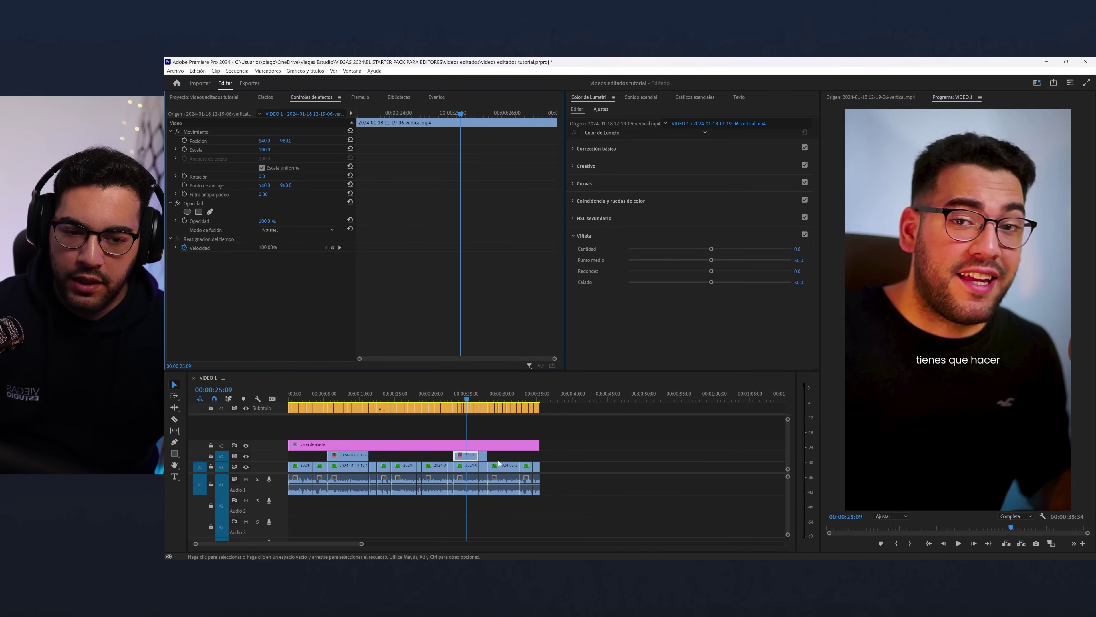
click(325, 401)
key(equal)
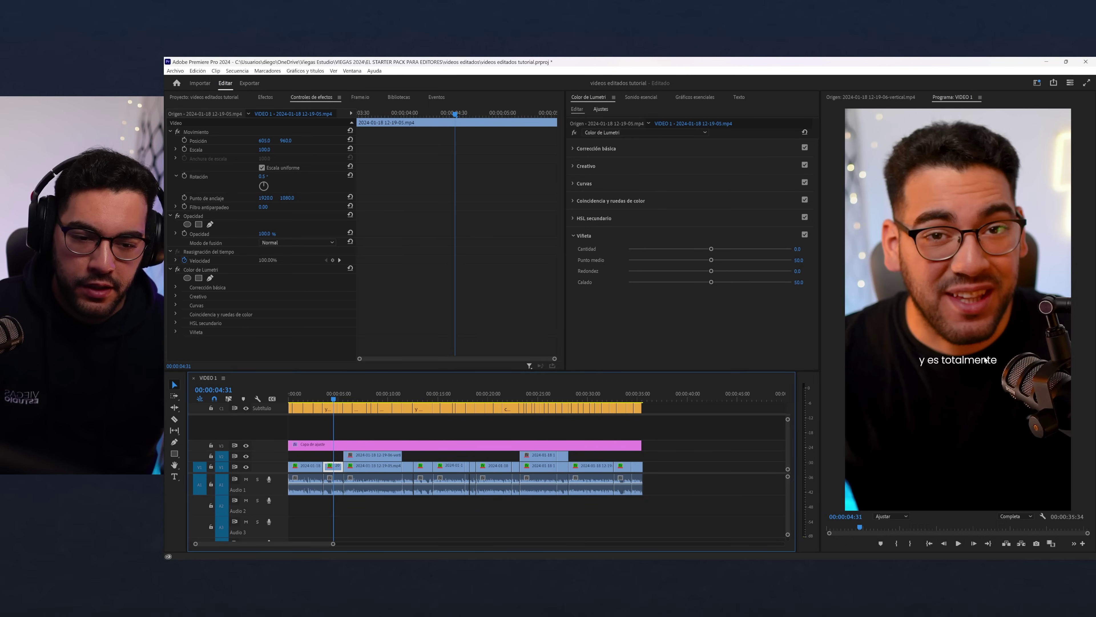
key(minus)
key(minus)
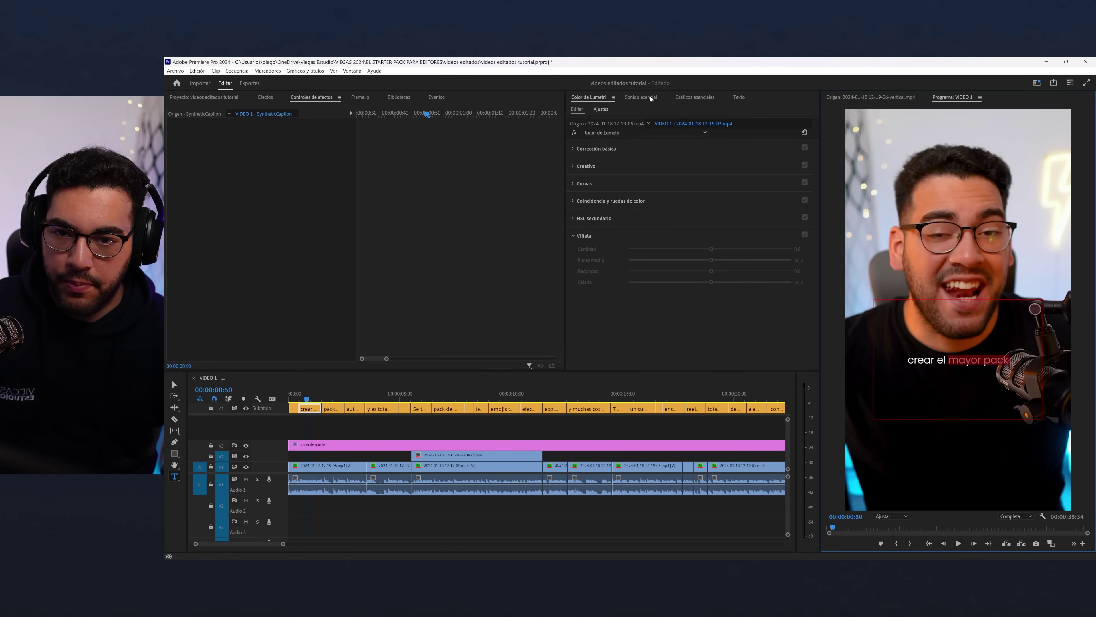
- Style the selected caption in Black font weight with a yellow FFD800 fill
click(695, 98)
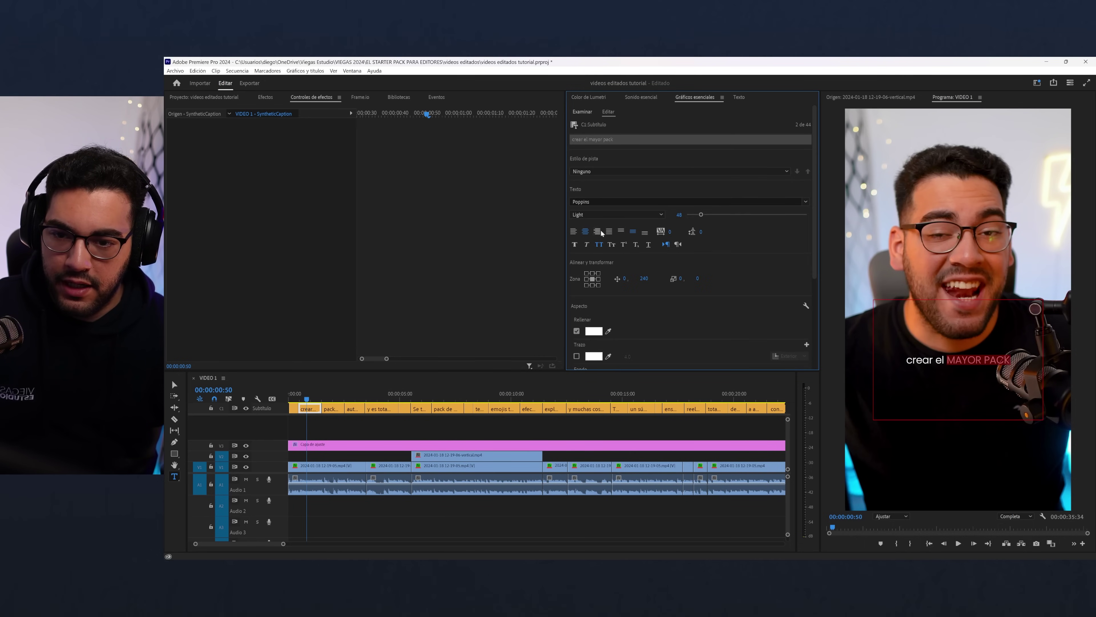
click(603, 215)
click(611, 372)
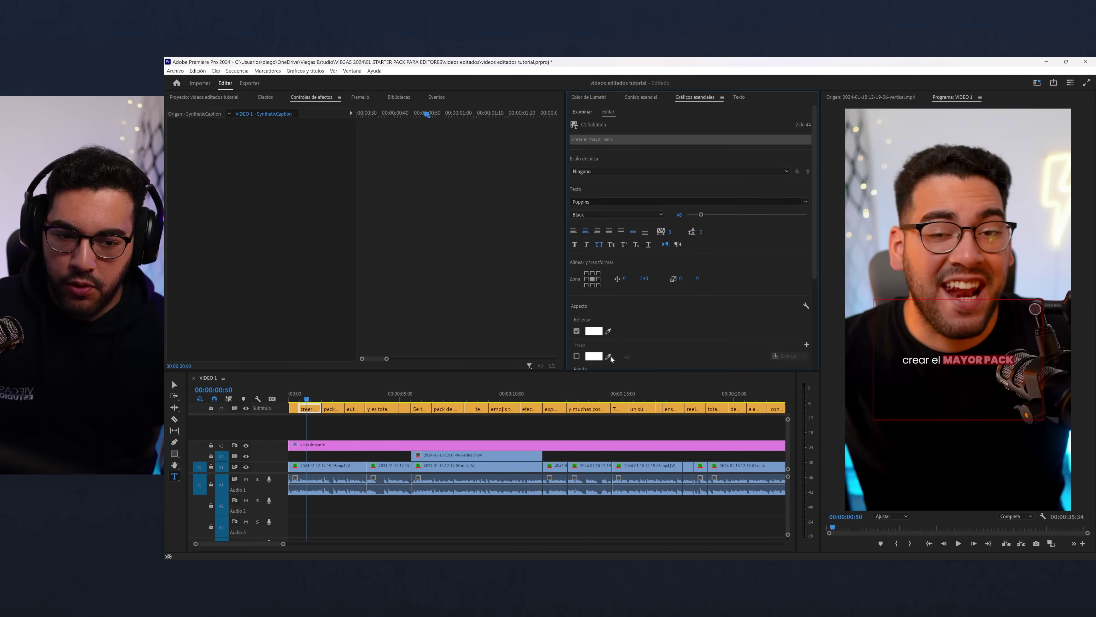
click(594, 331)
drag(646, 281, 652, 284)
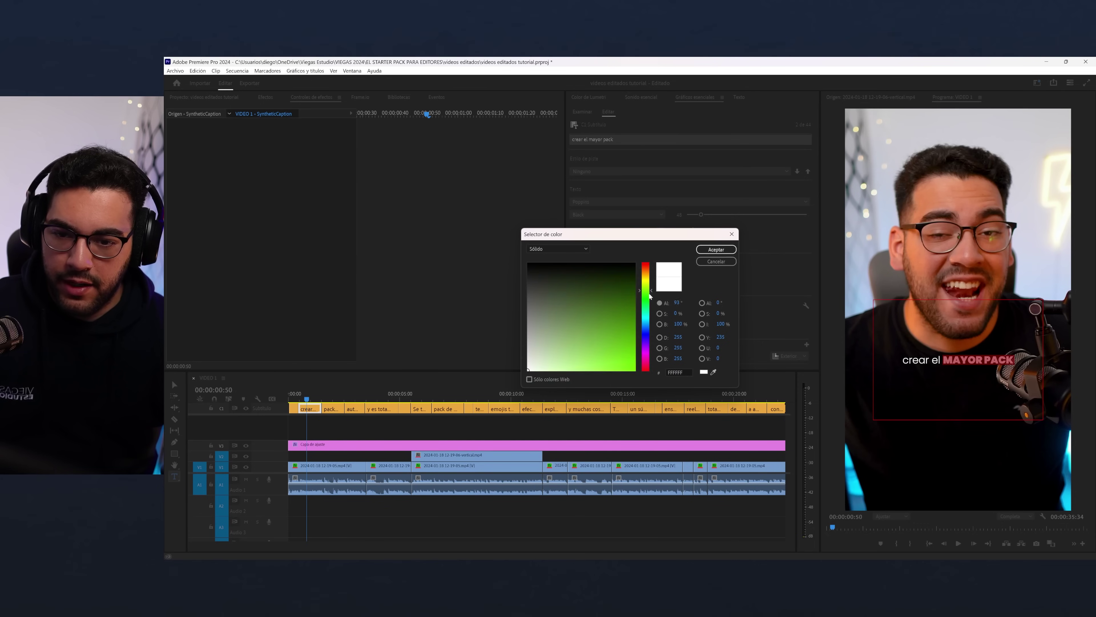
click(649, 278)
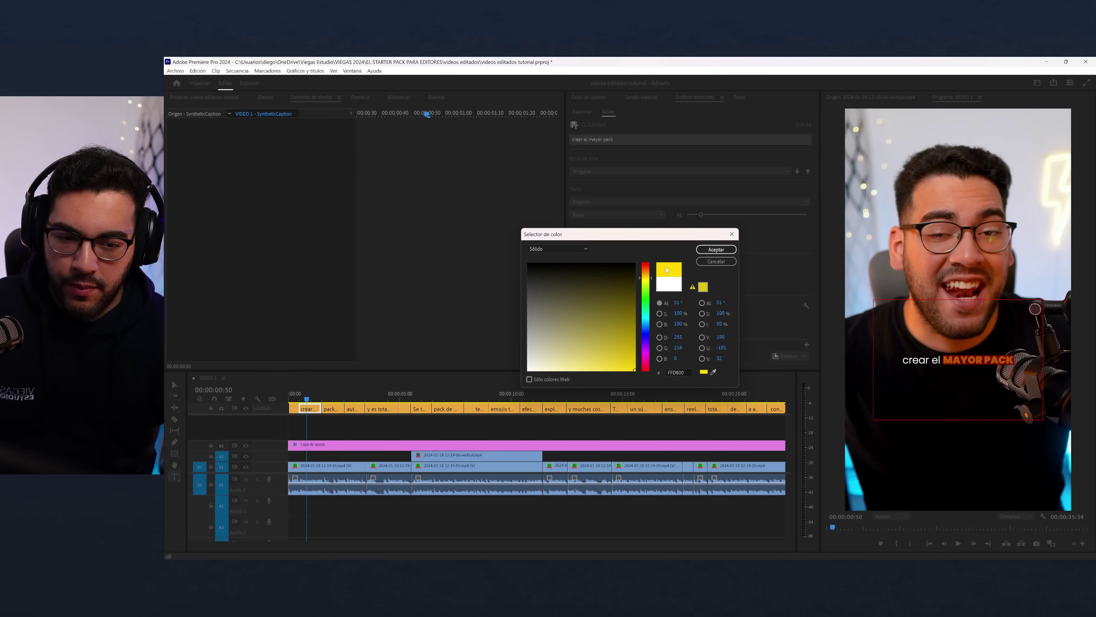
click(716, 250)
click(430, 428)
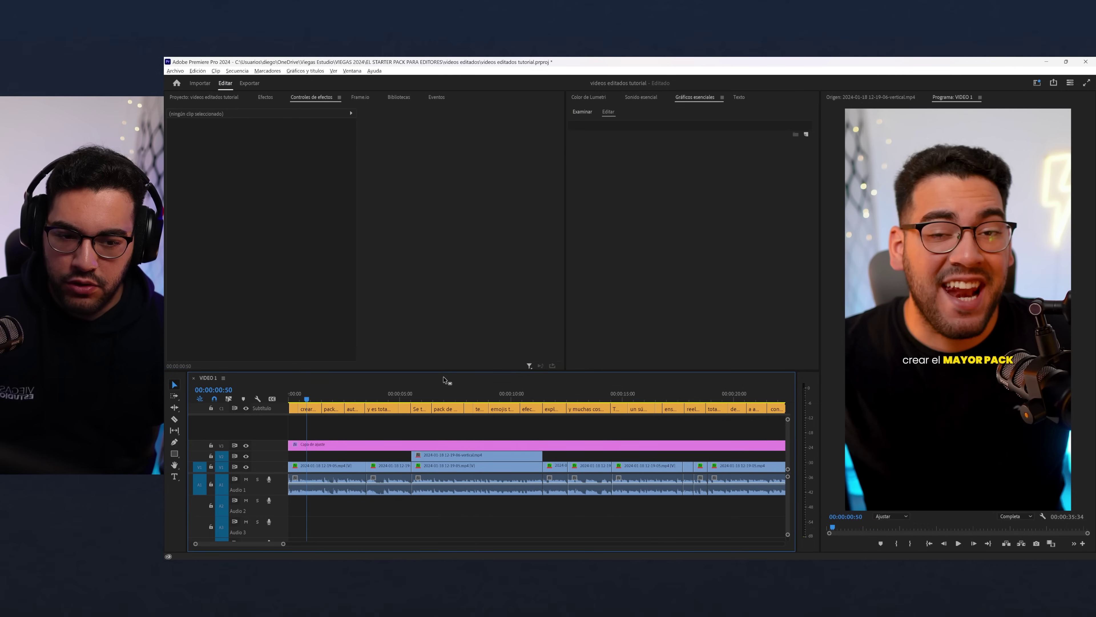
- Delete the word 'pack' from the 'pack que todos los' caption and trim its start to the playhead
click(328, 397)
click(918, 360)
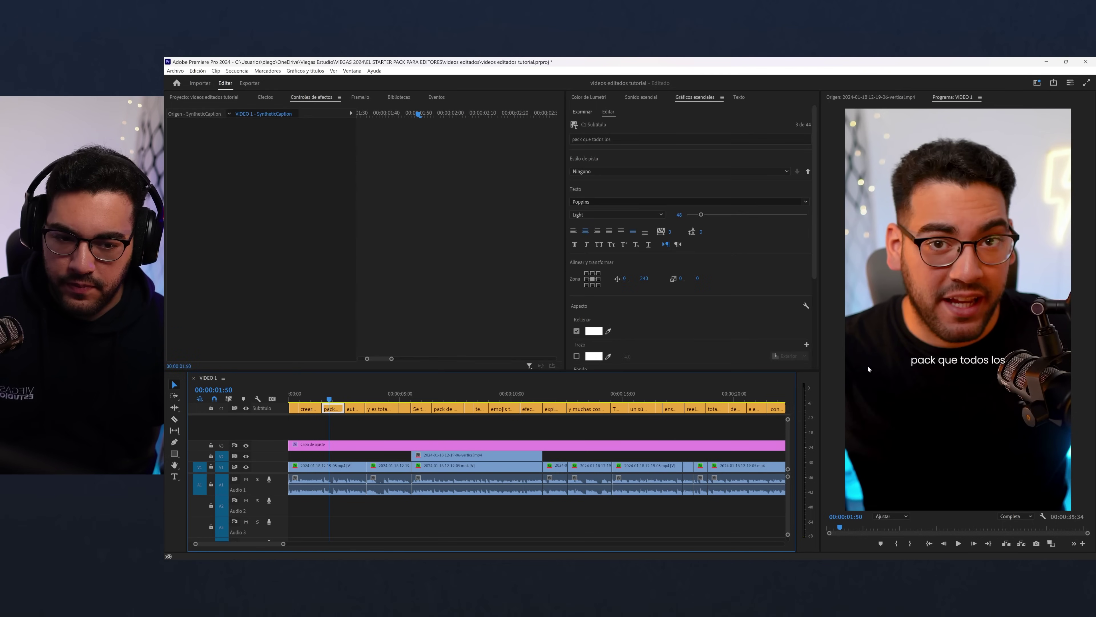
double_click(922, 359)
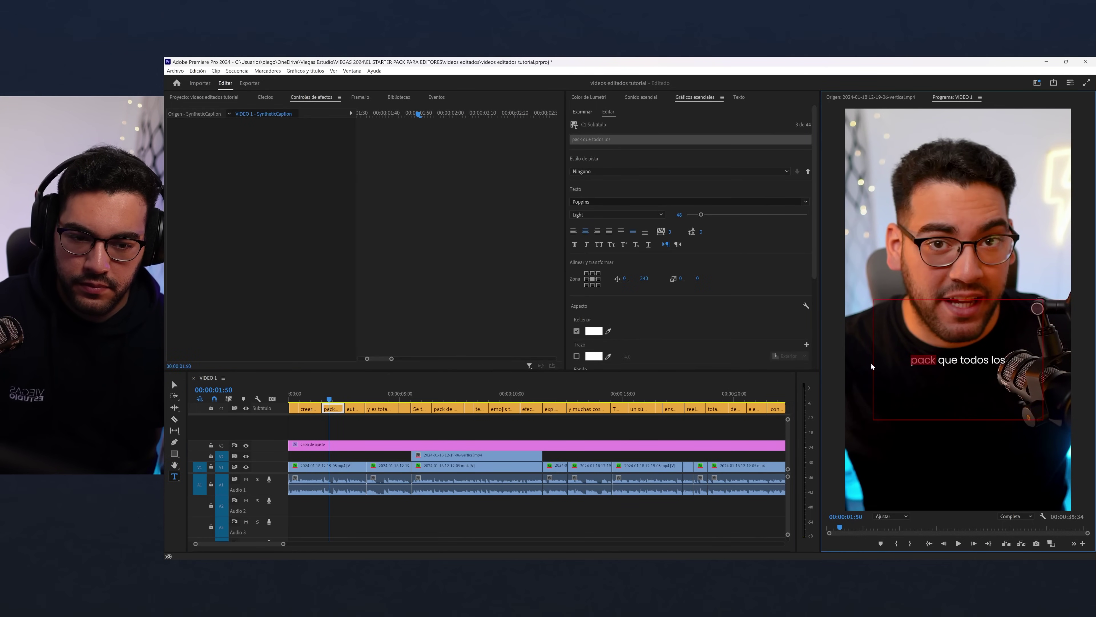
key(BackSpace)
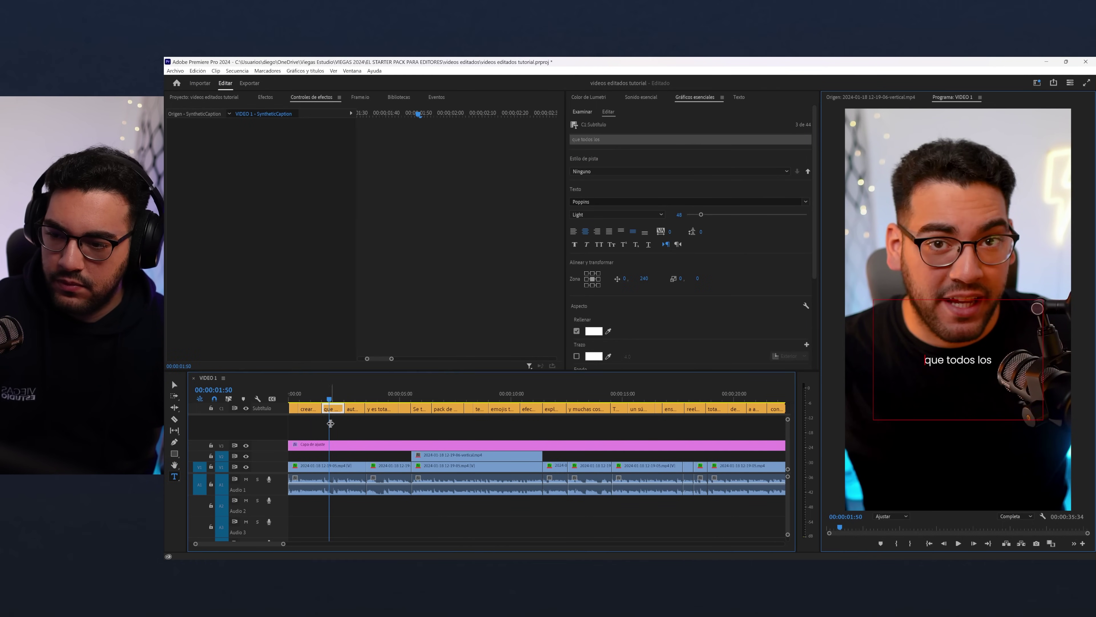
drag(322, 408, 329, 408)
- Play the sequence from before the edit to review it, stopping at 00:00:03:16
key(v)
click(306, 394)
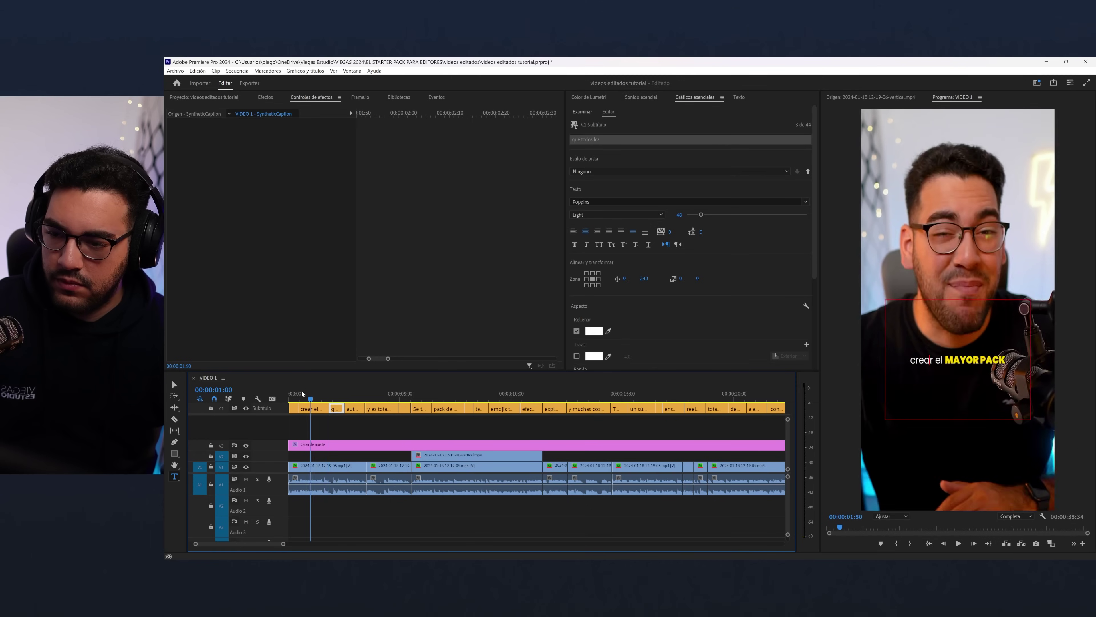
click(310, 466)
key(space)
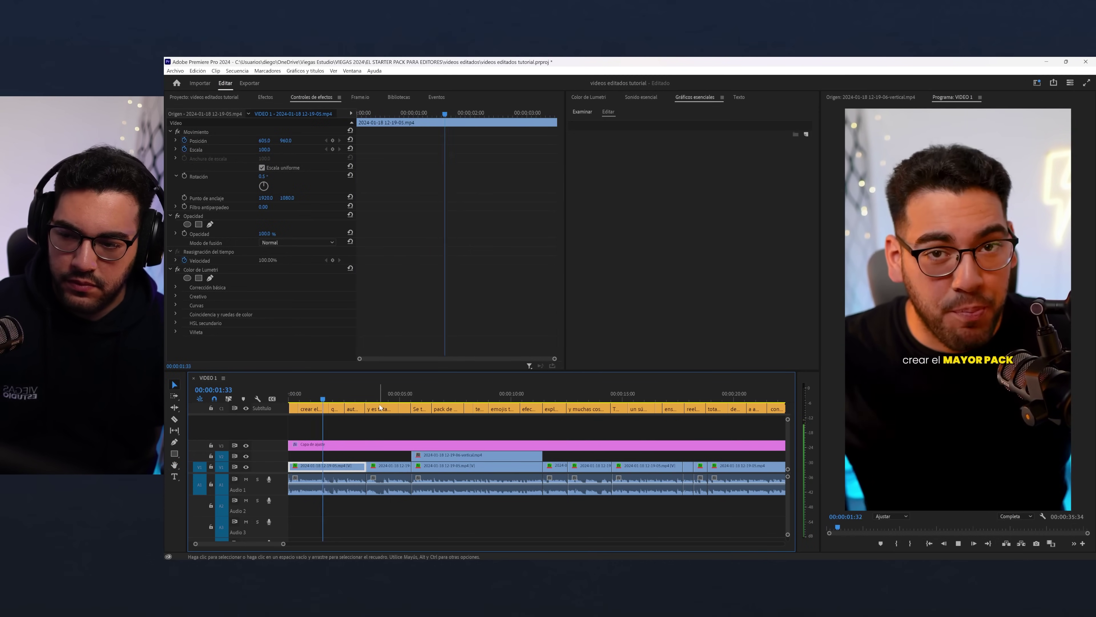
scroll(389, 411, down, 1)
key(space)
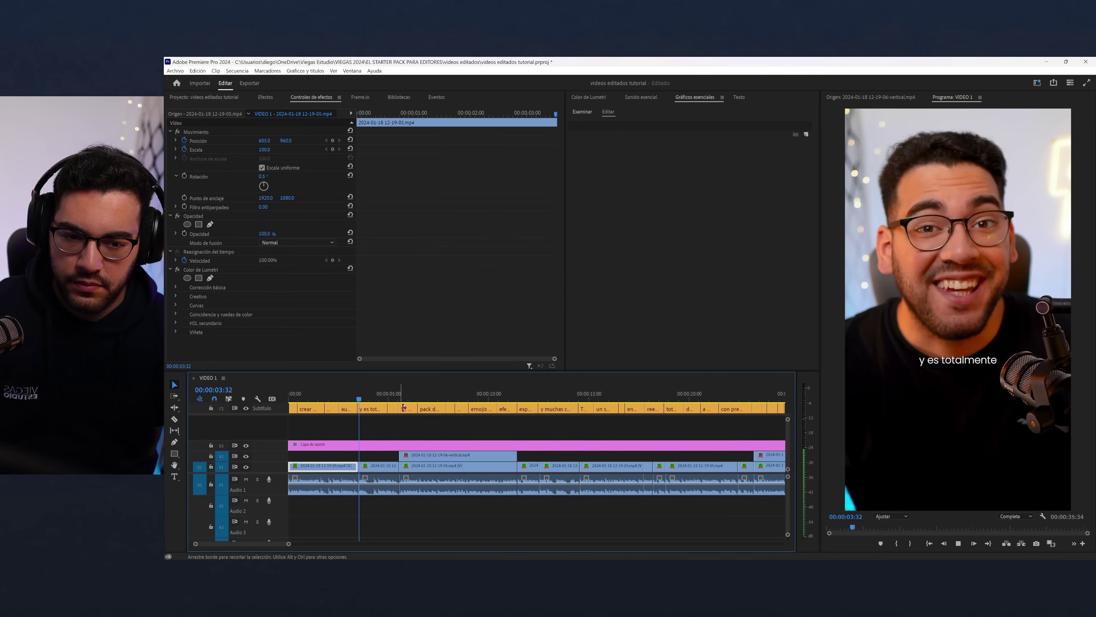
- Replace 'autores' with 'editores' and style it Black with a yellow FFCA00 fill
click(957, 378)
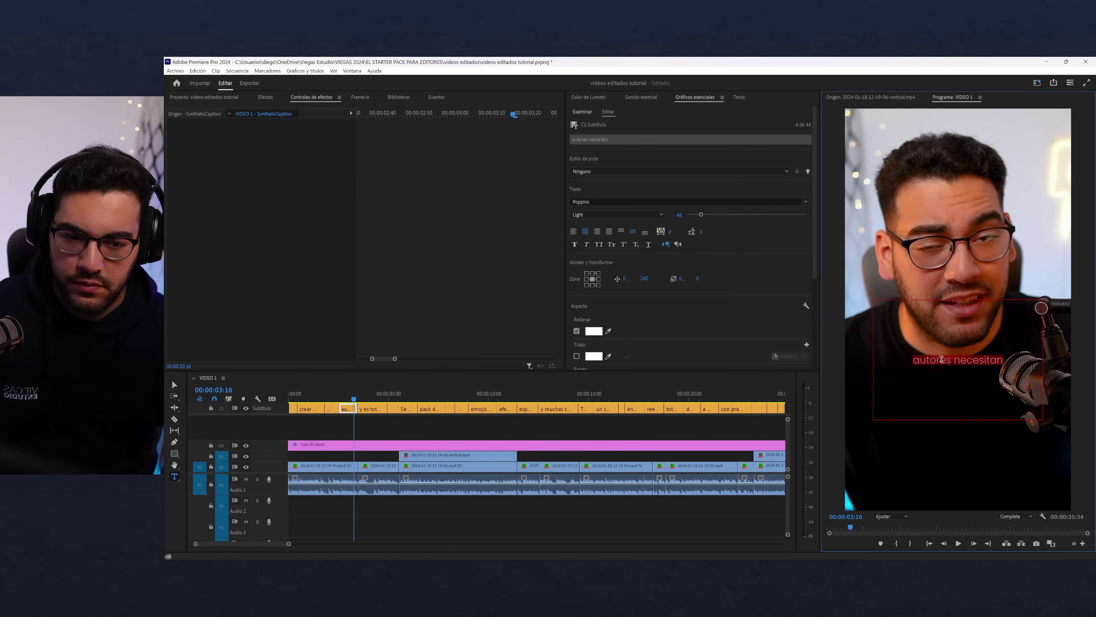
drag(953, 360, 846, 362)
text(editores)
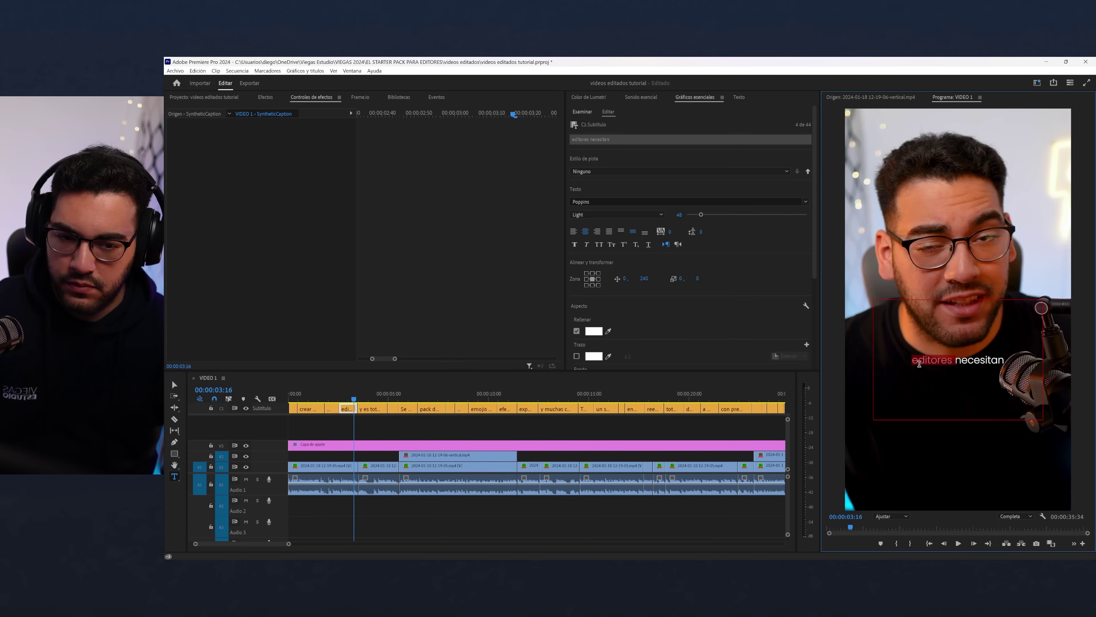
click(617, 214)
click(589, 374)
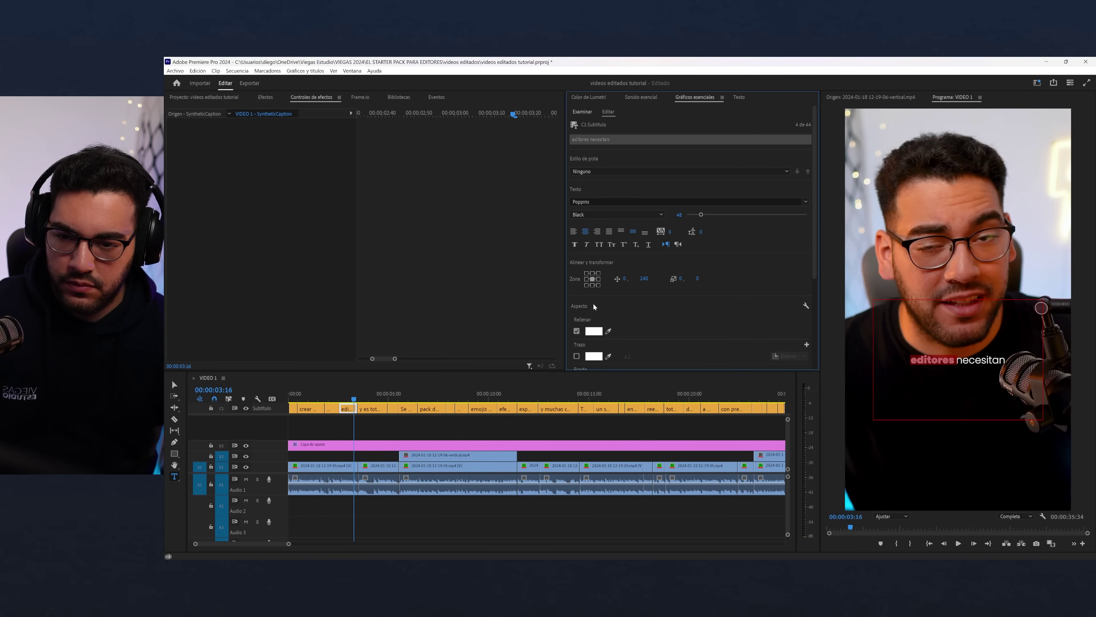
click(594, 331)
click(646, 277)
click(634, 370)
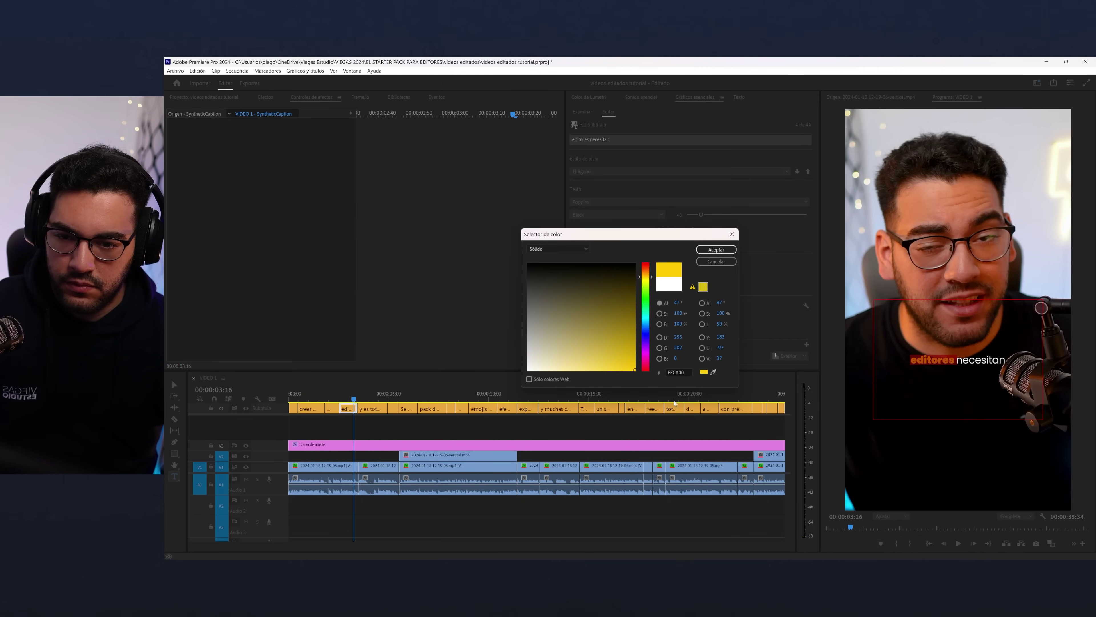
click(711, 250)
- Review playback, then extend the 'y es totalmente' caption to read 'y es totalmente GRATIS'
click(439, 418)
key(space)
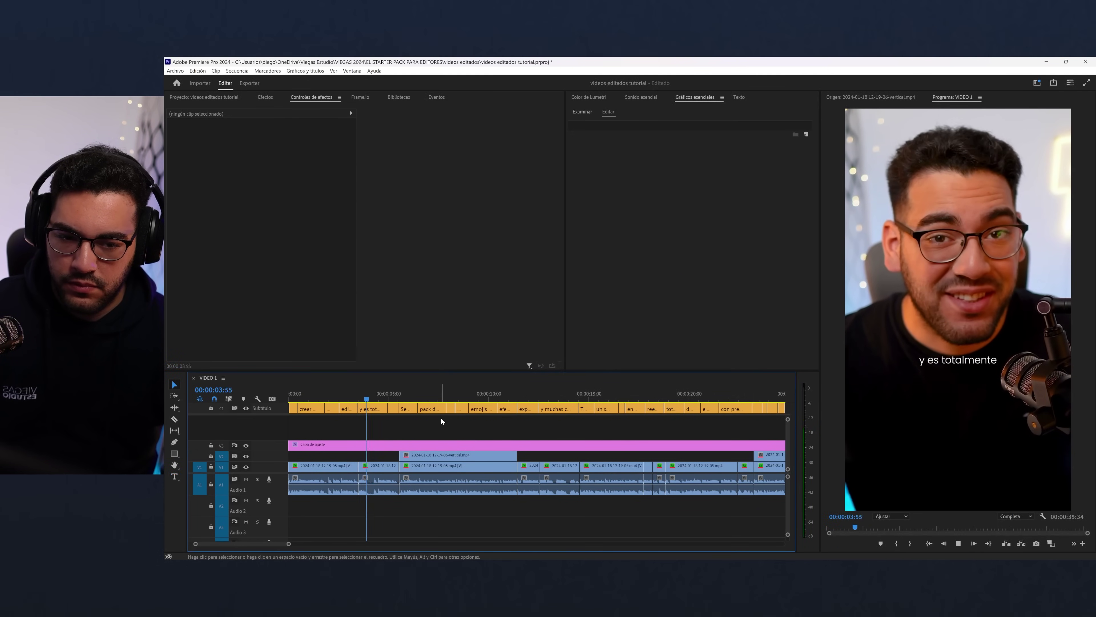
key(space)
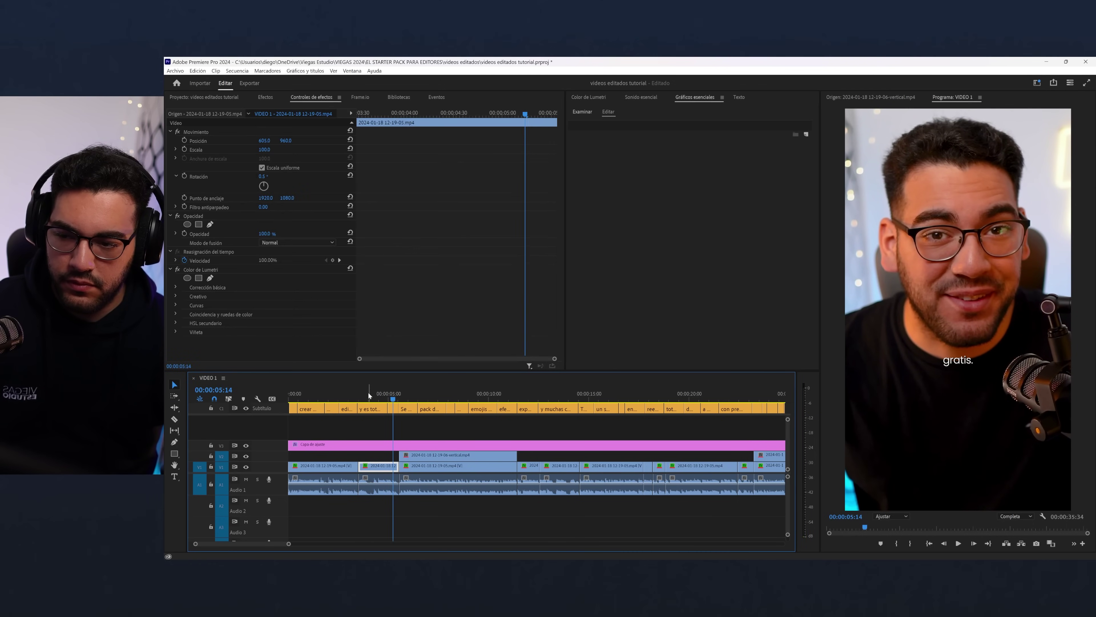
click(368, 395)
double_click(938, 361)
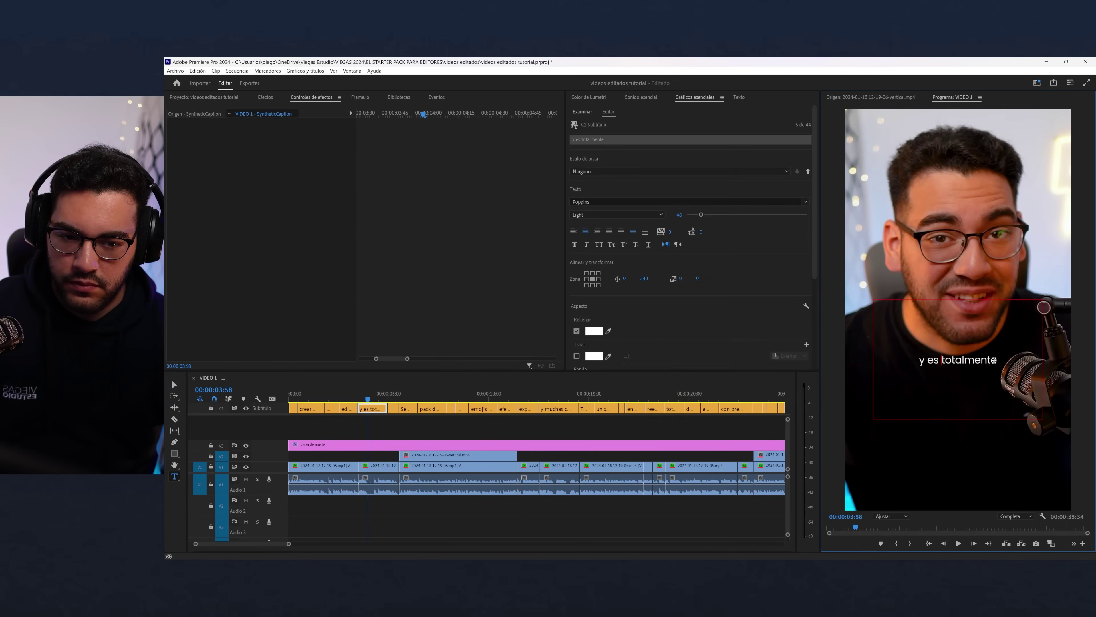
text(GRATIS)
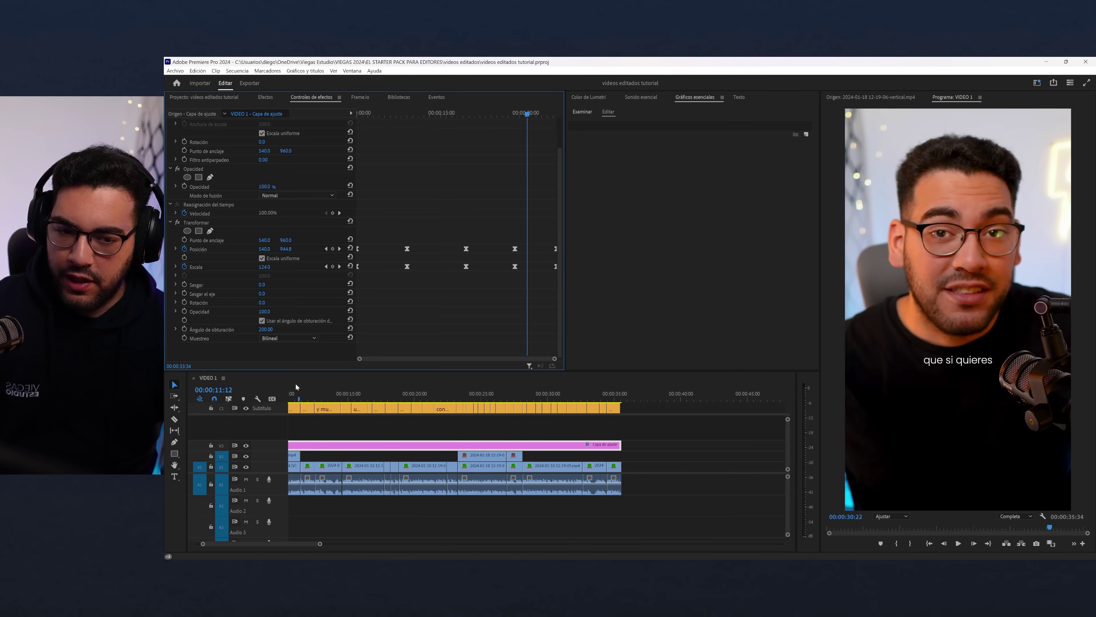
click(294, 397)
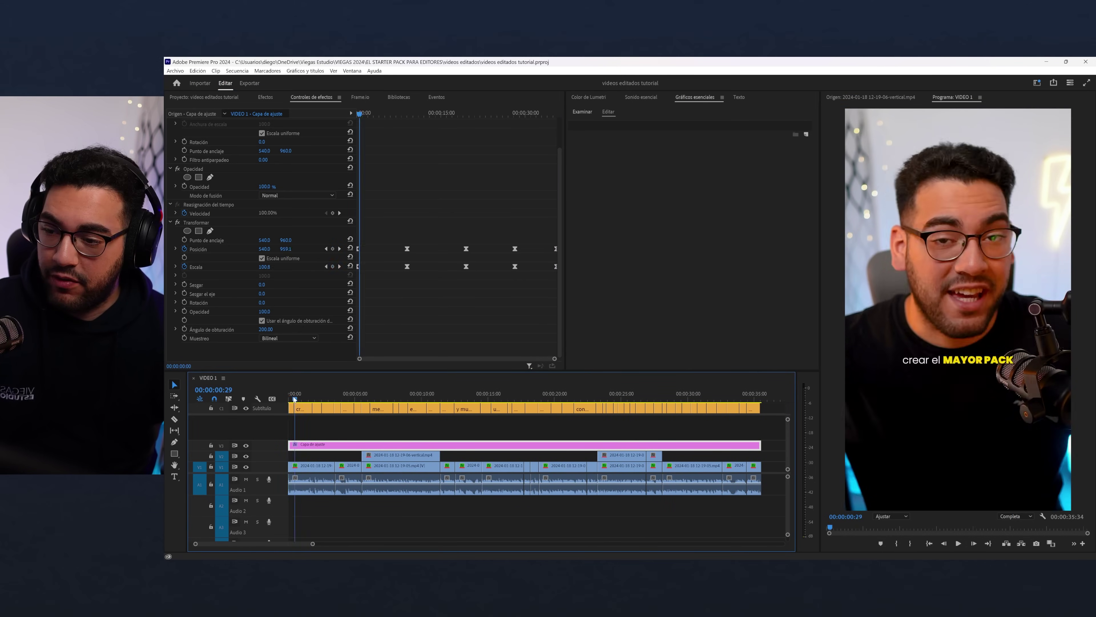
key(Right)
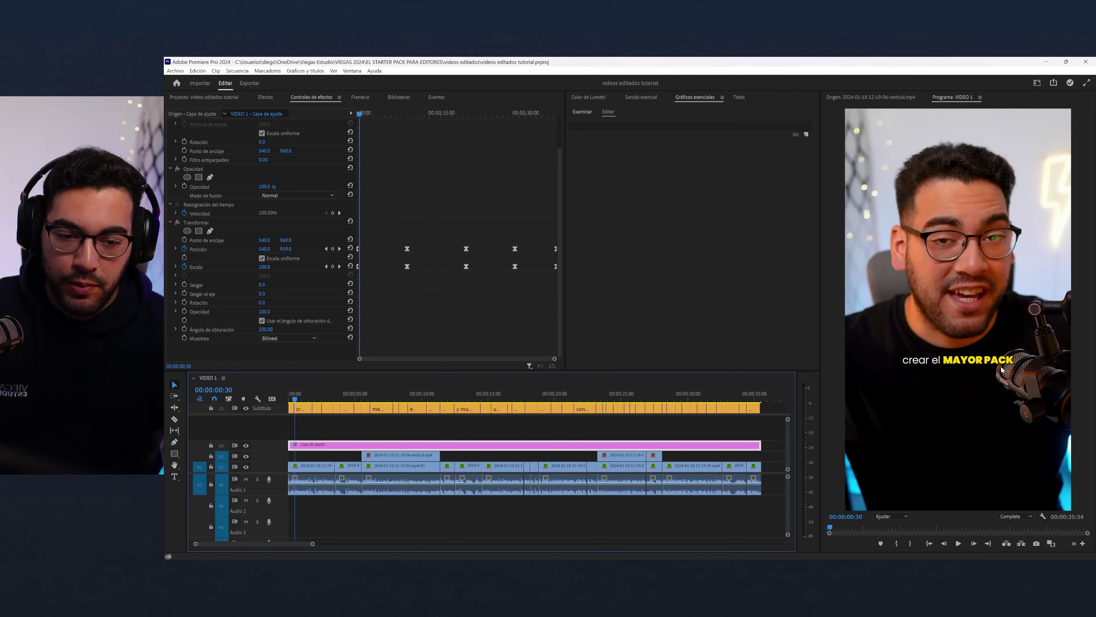
scroll(338, 434, down, 2)
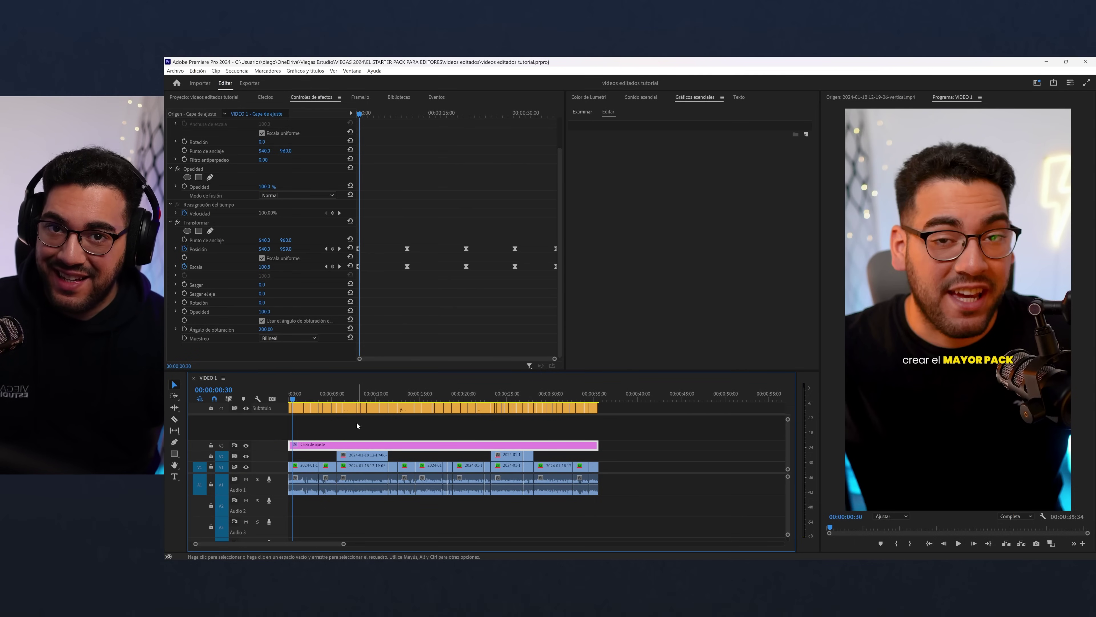
scroll(320, 490, up, 3)
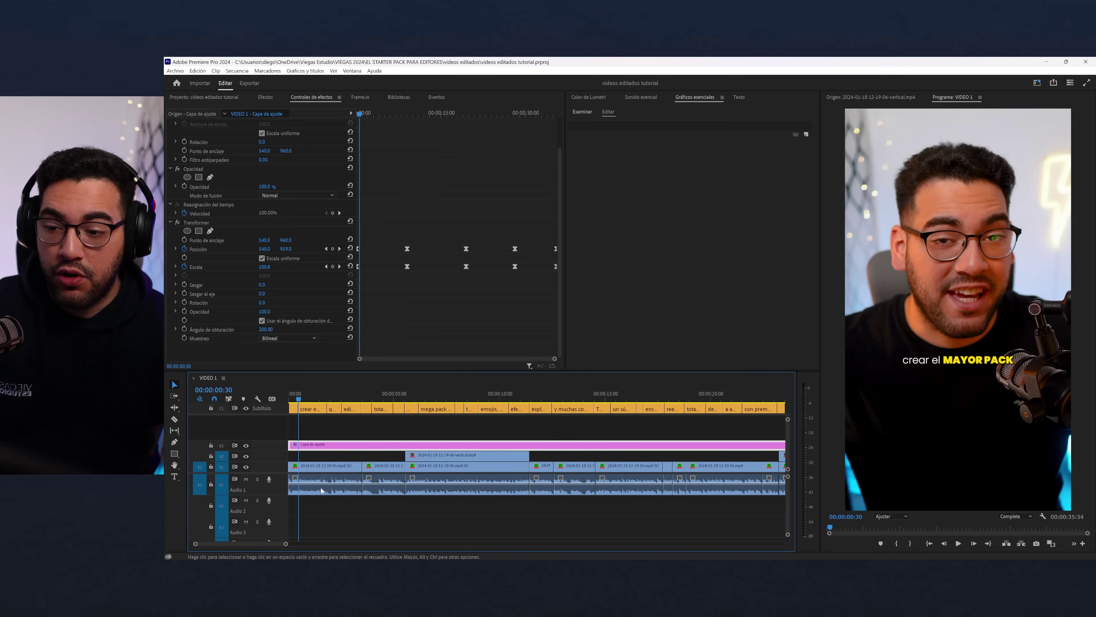
click(337, 467)
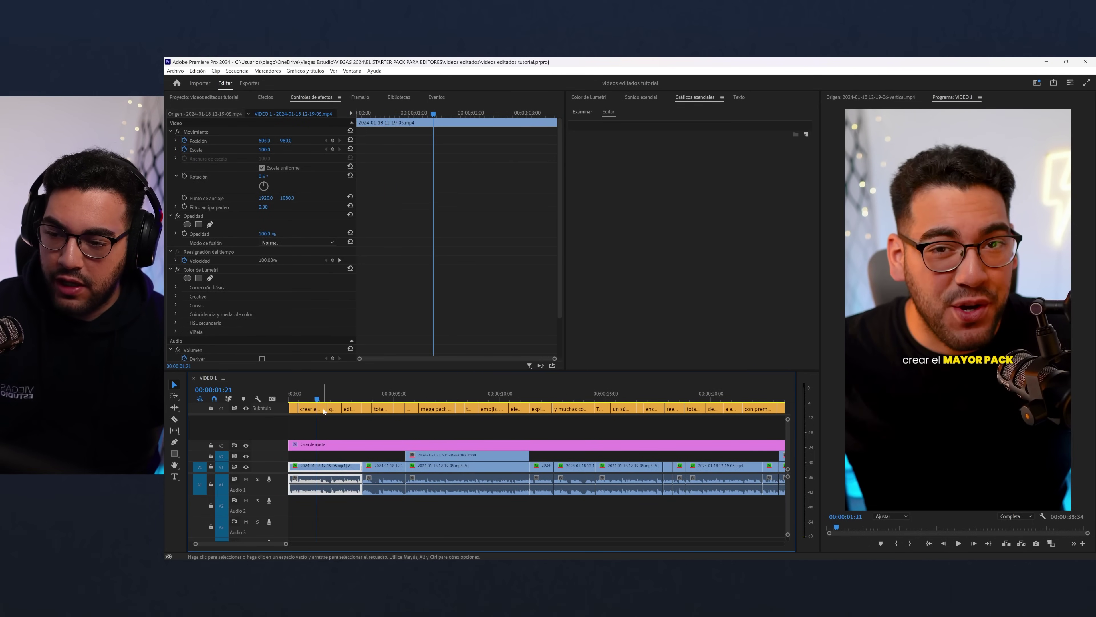
click(317, 426)
click(333, 409)
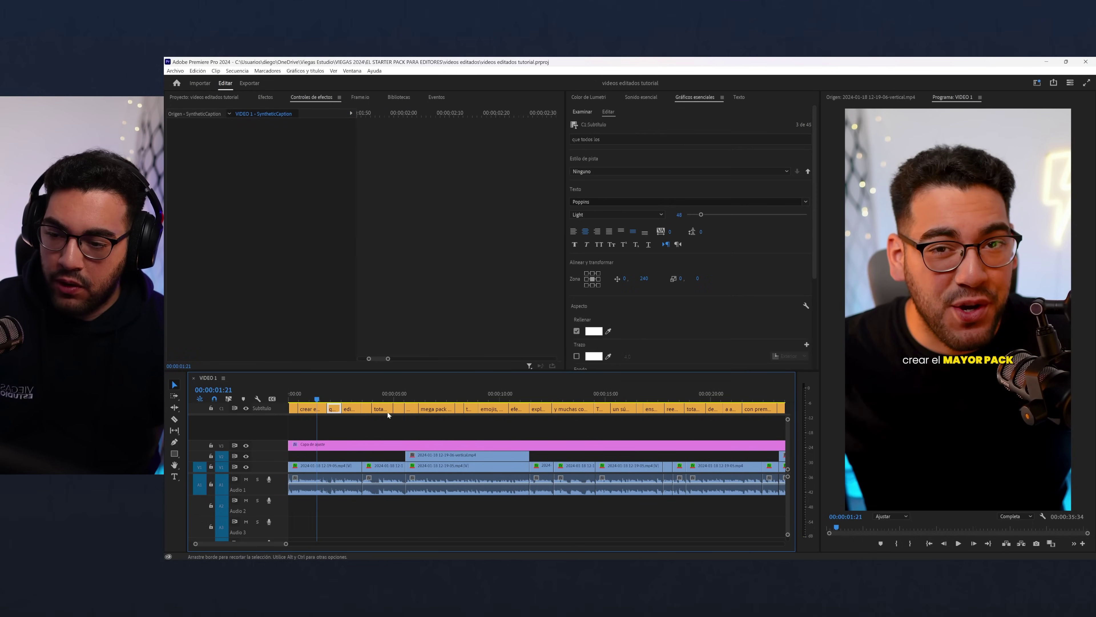
drag(333, 397, 362, 403)
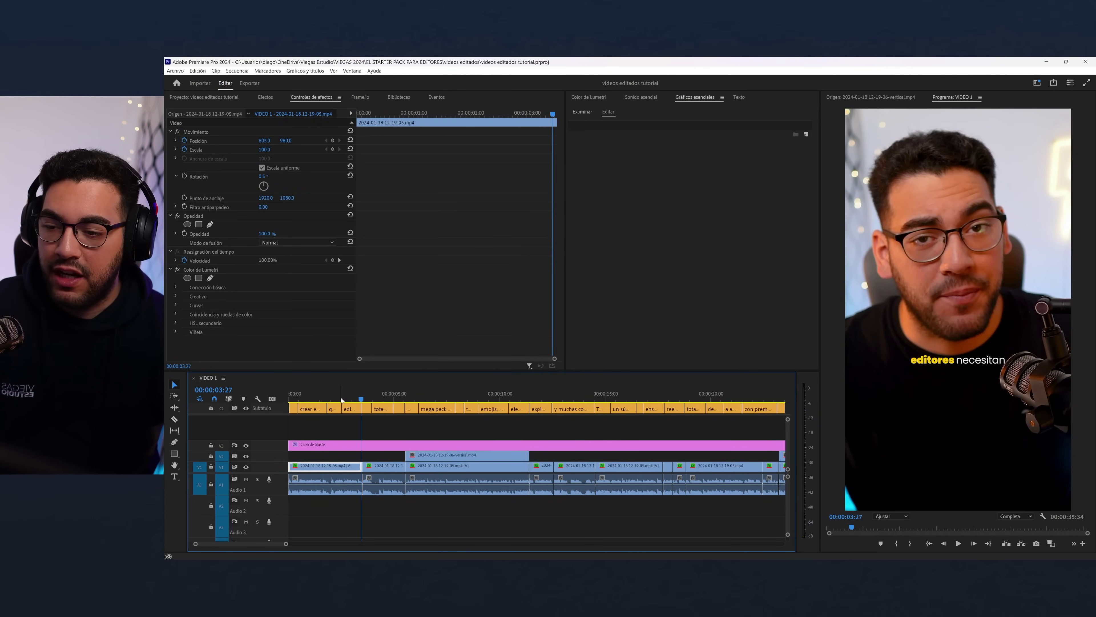
key(Home)
key(space)
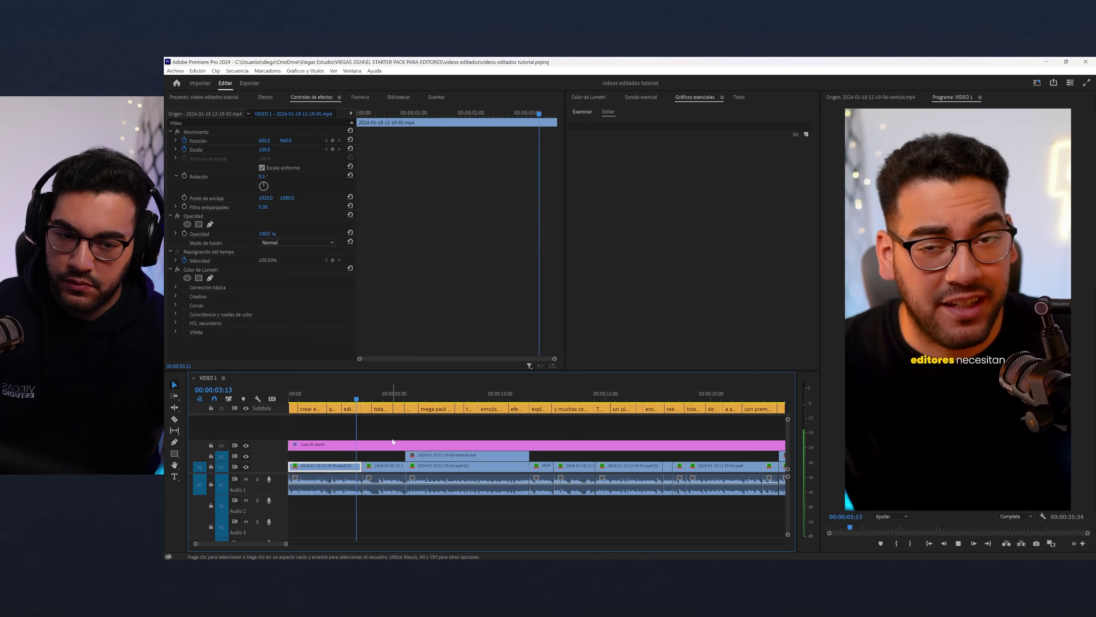
click(393, 477)
key(space)
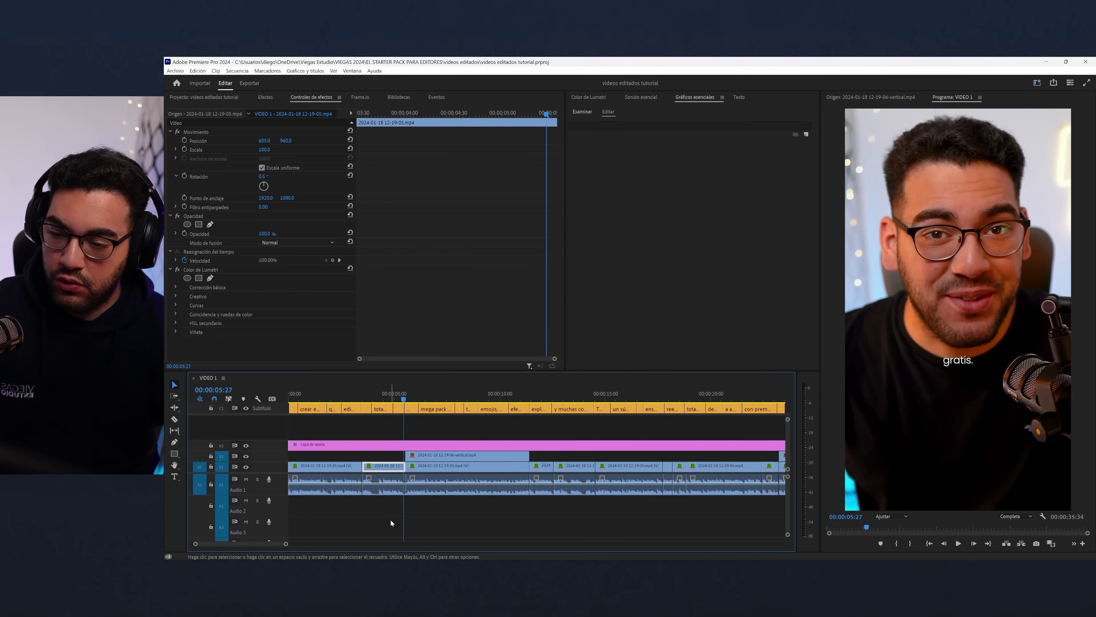
- Replace the selected opening V1/A1 speaker clips with an After Effects composition
drag(391, 523, 309, 469)
right_click(309, 469)
mouse_move(365, 208)
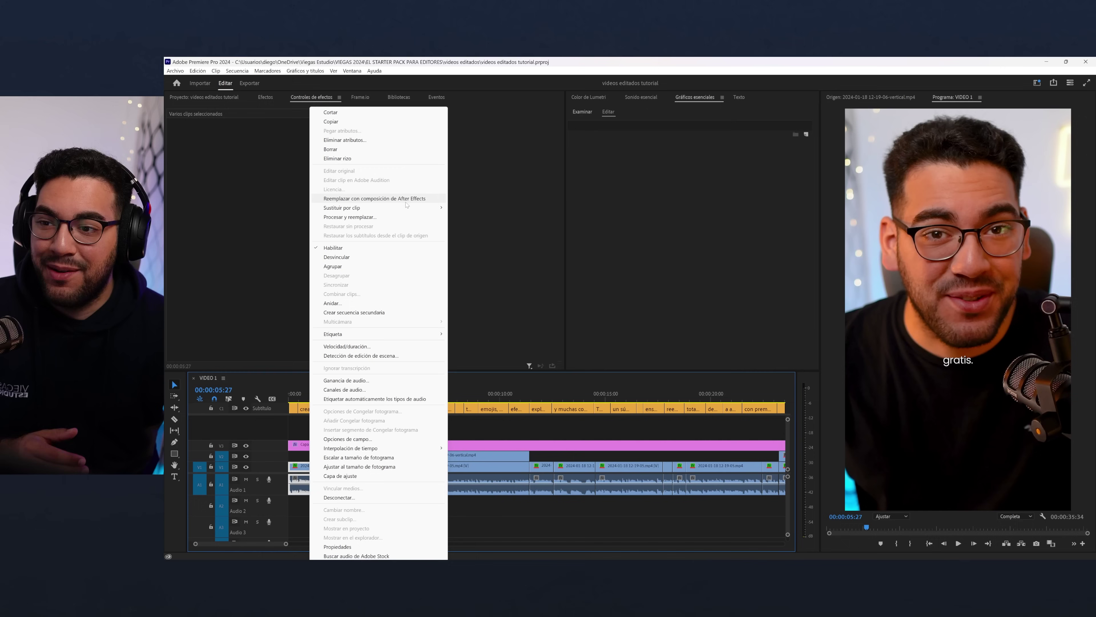
click(405, 199)
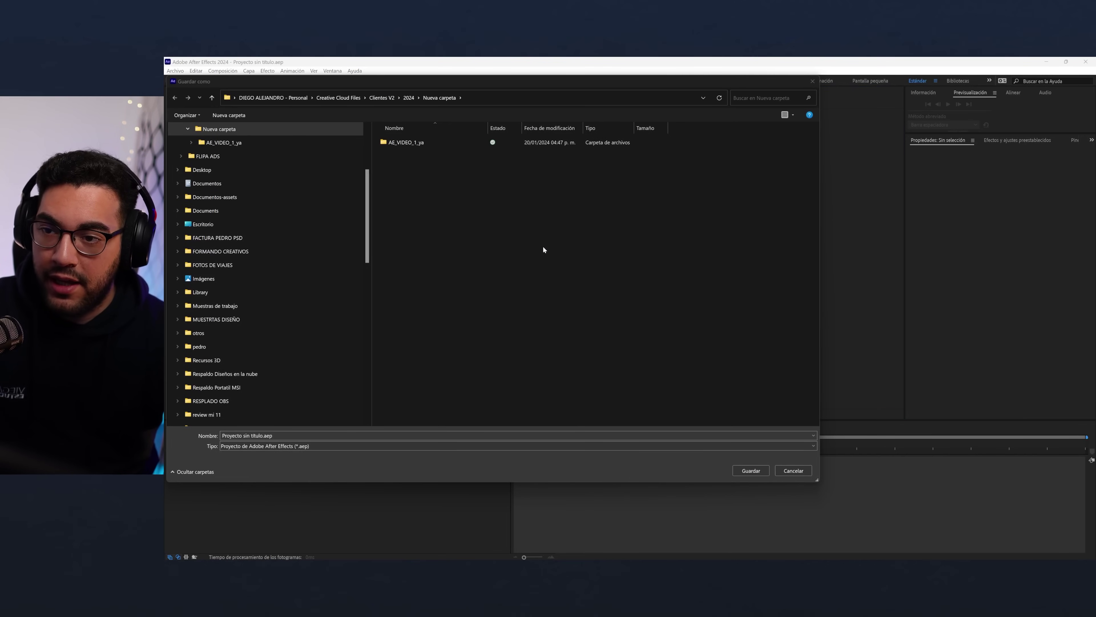
- Browse to Viegas Estudio > VIEGAS 2024 > EL STARTER PACK PARA EDITORES > videos editados
scroll(208, 160, up, 3)
click(209, 159)
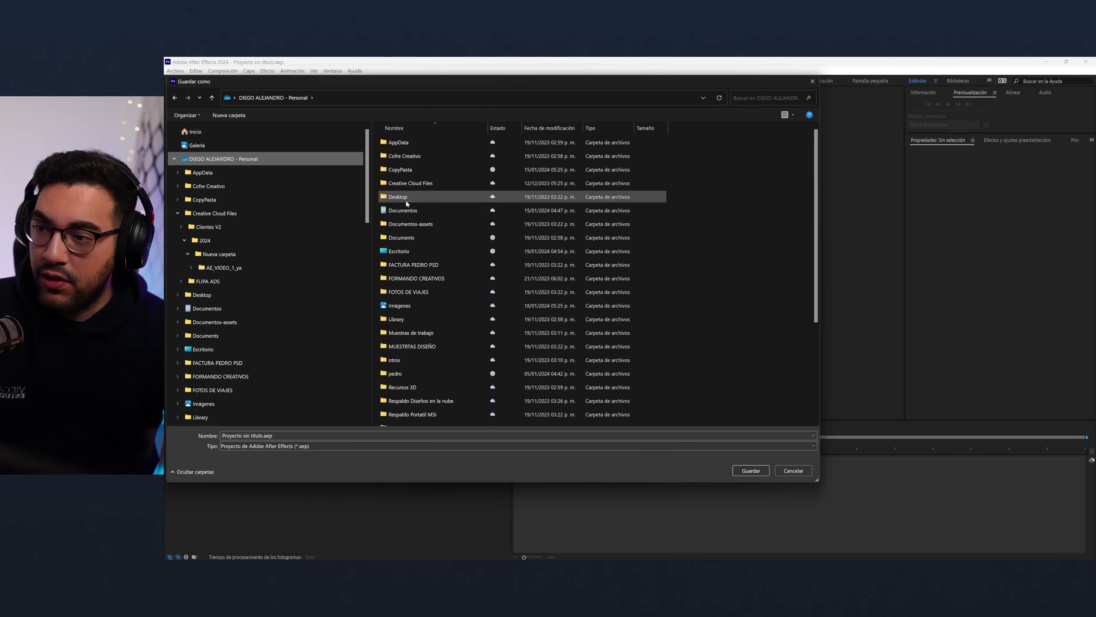
scroll(431, 205, down, 10)
scroll(432, 207, down, 5)
double_click(394, 403)
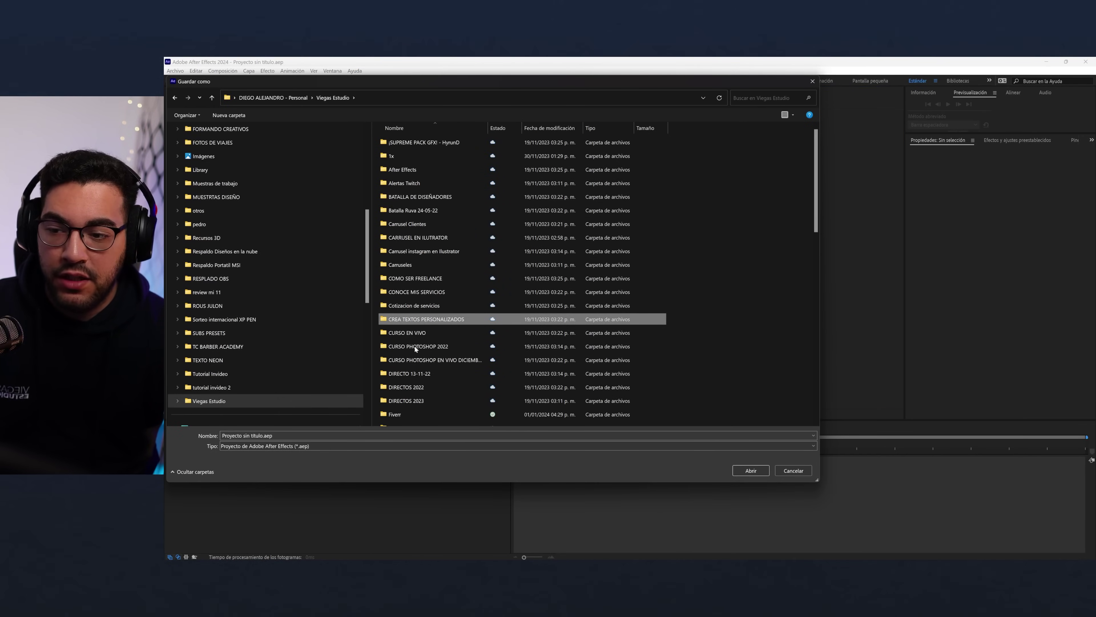
scroll(406, 319, down, 5)
double_click(410, 406)
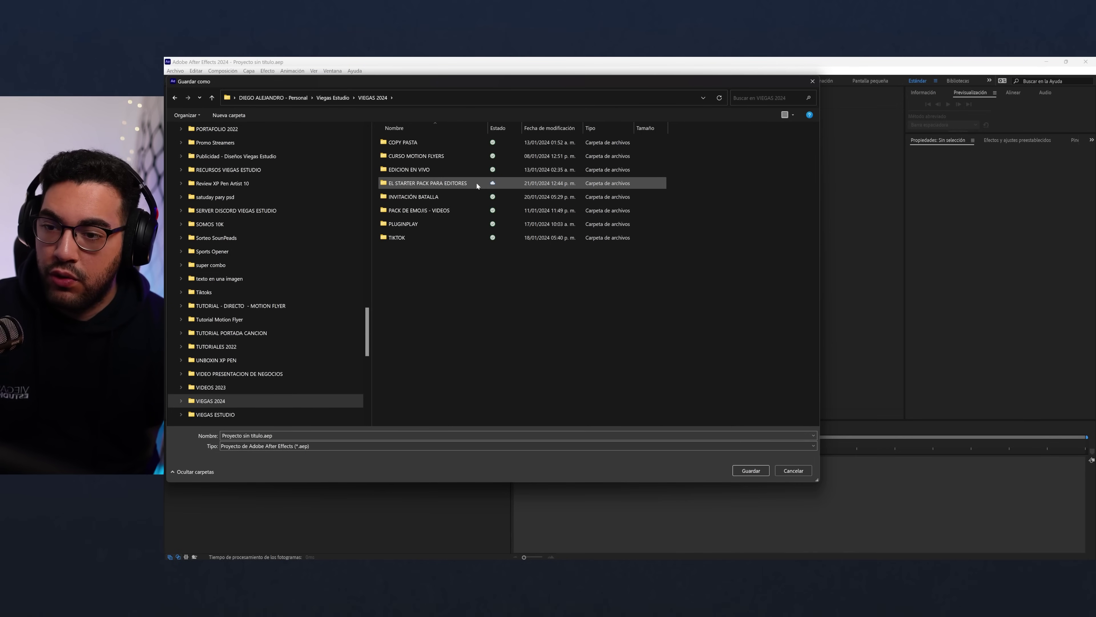
mouse_move(478, 184)
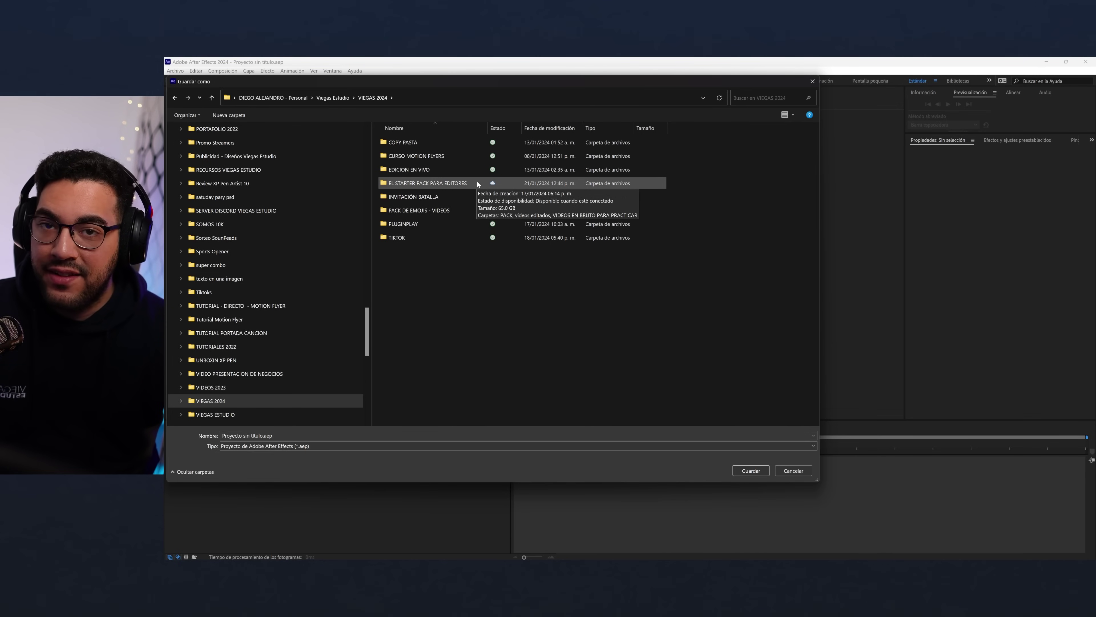
double_click(477, 183)
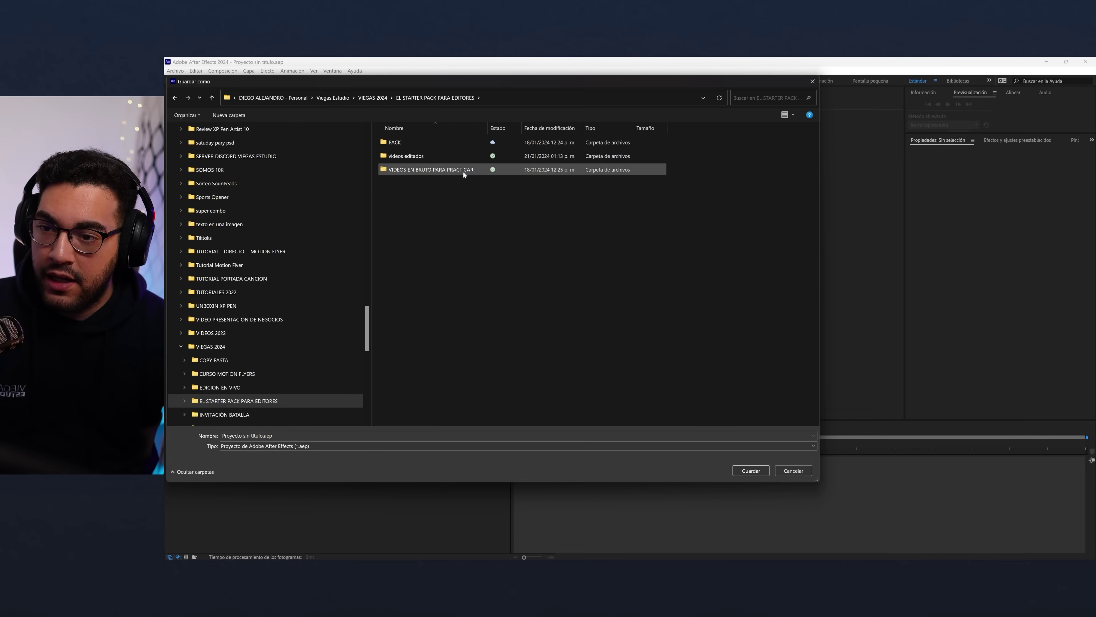
double_click(463, 156)
- Save the project as INTRO VIDEO 01 and start a preview of the composition
key(Caps_Lock)
text(INTRO VIDEO)
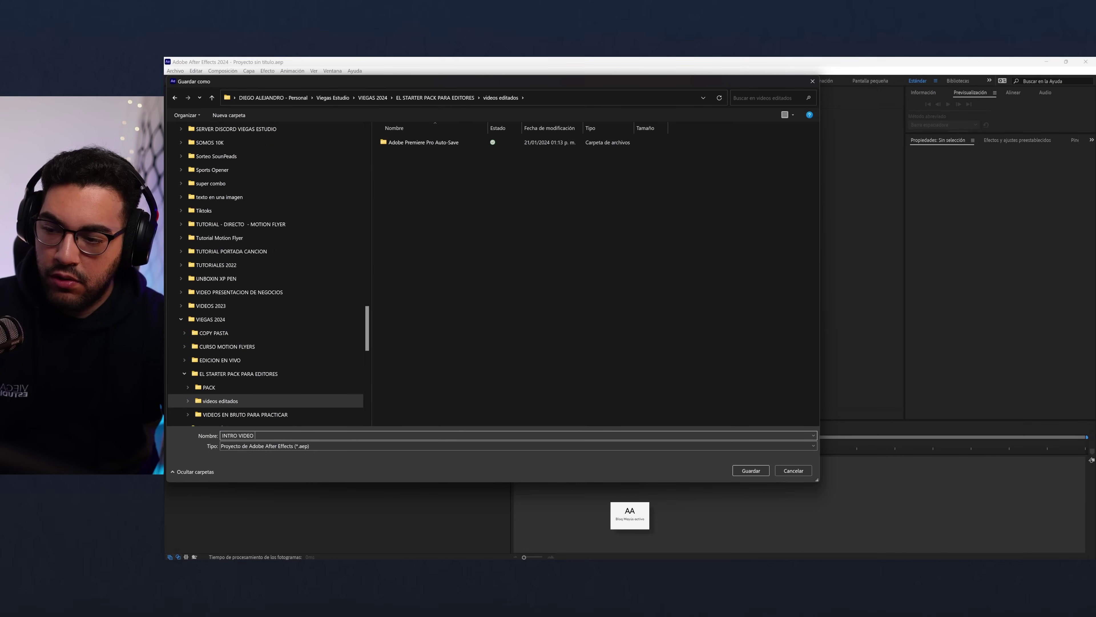
text(01)
key(Caps_Lock)
key(Return)
key(space)
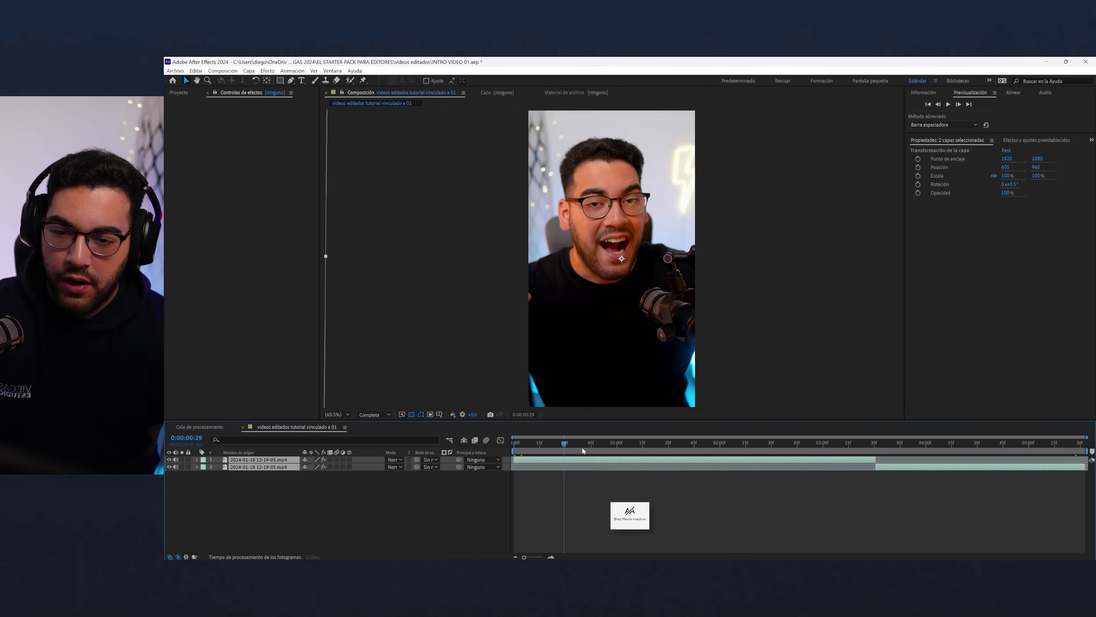
- Precompose both speaker layers into Precomp. 1, duplicate it, and select the Roto Brush tool
key(space)
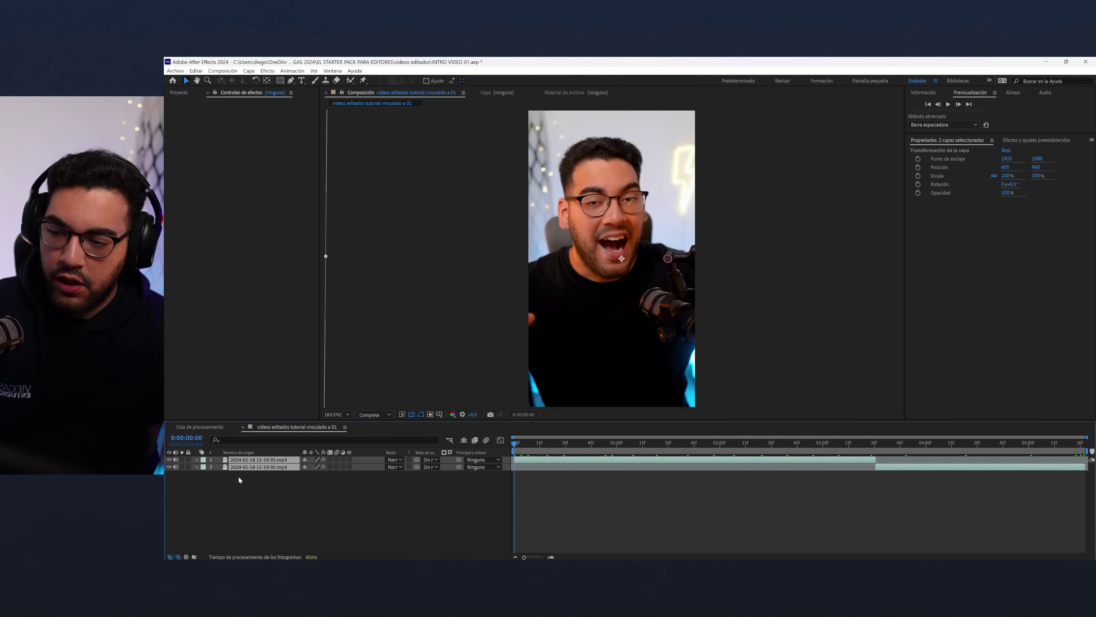
right_click(247, 468)
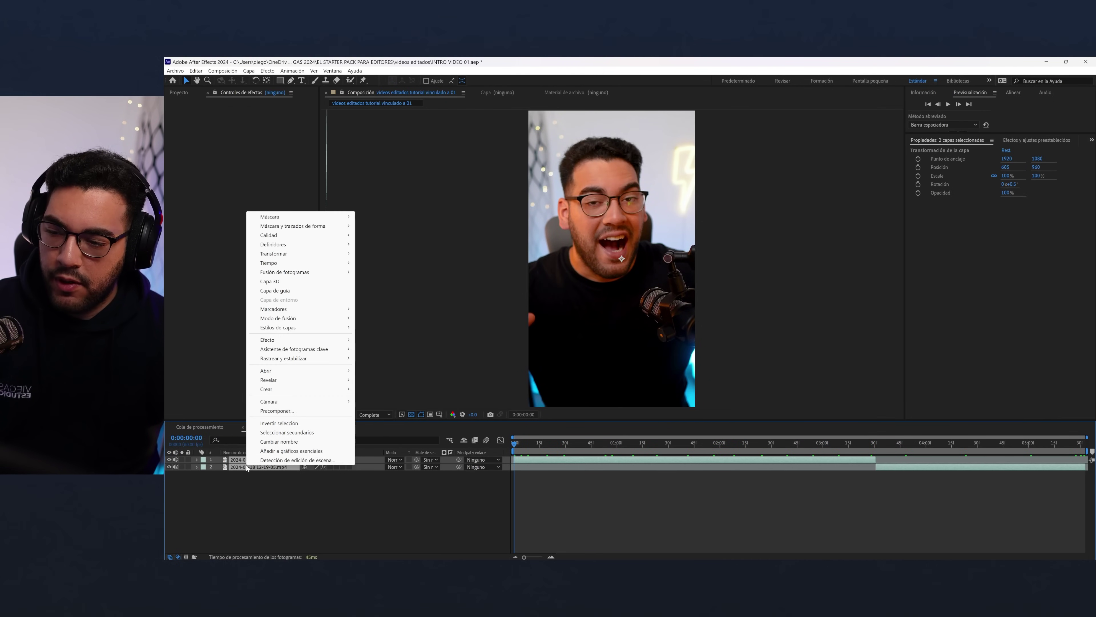
click(268, 411)
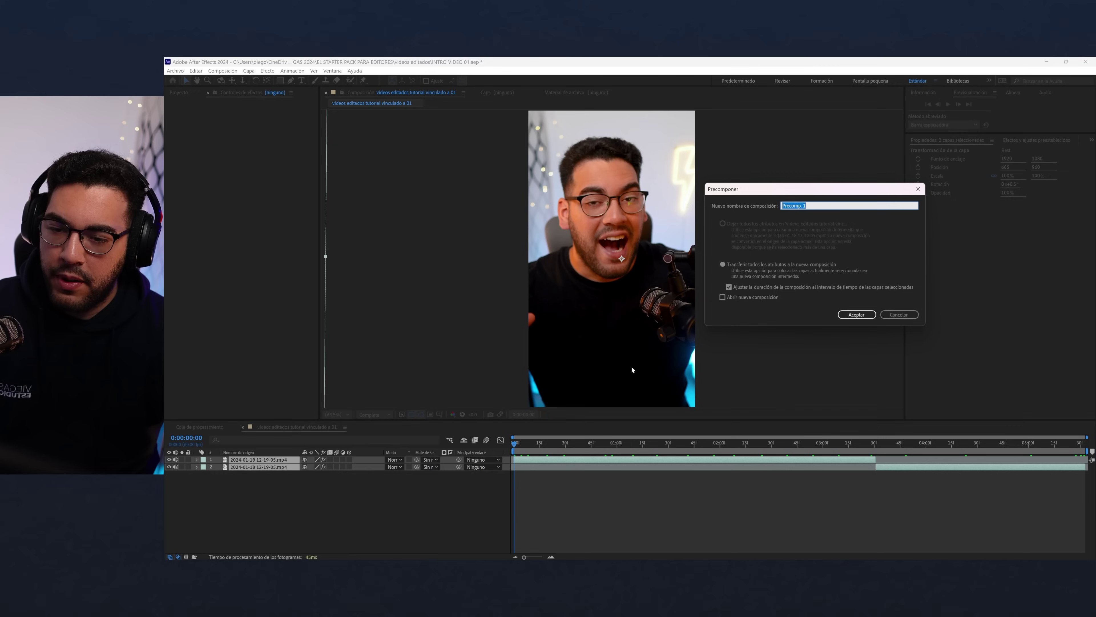
click(856, 315)
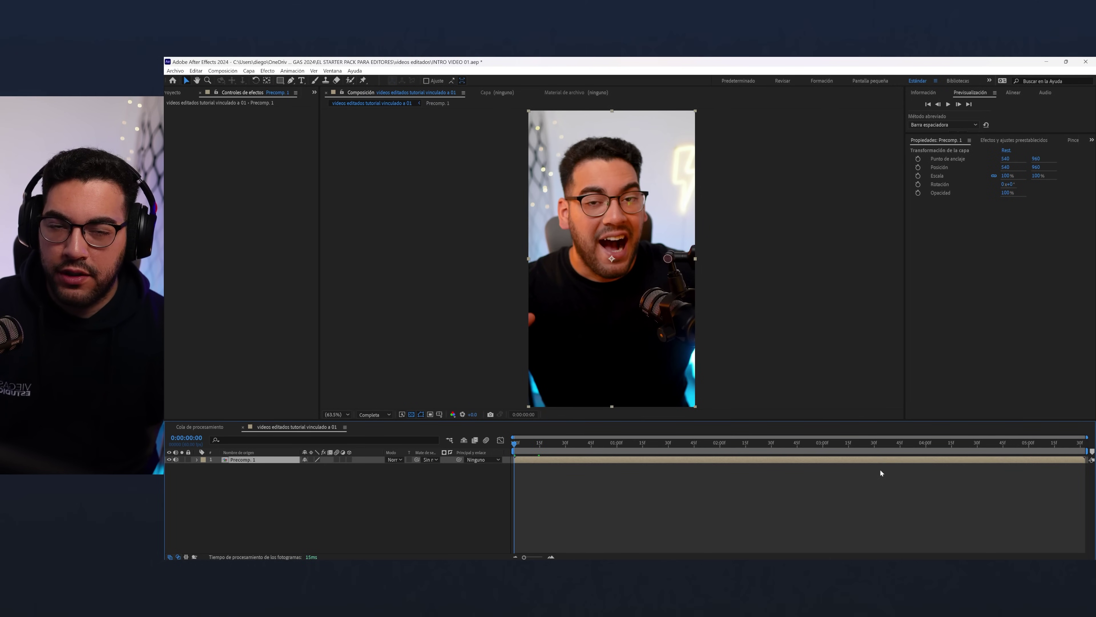
key(ctrl+d)
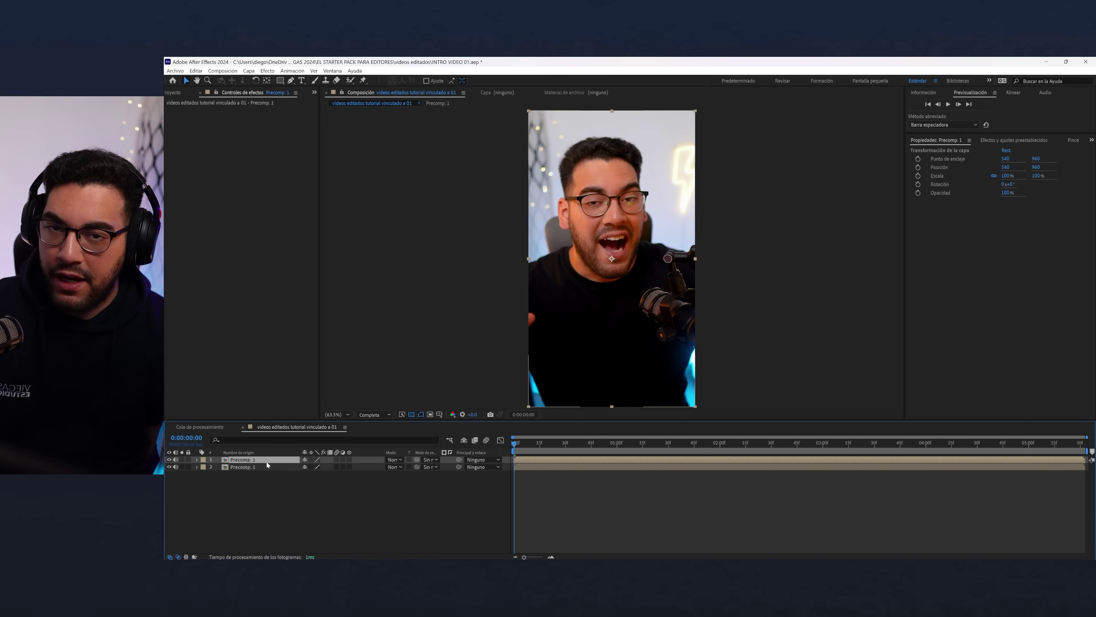
drag(350, 81, 381, 83)
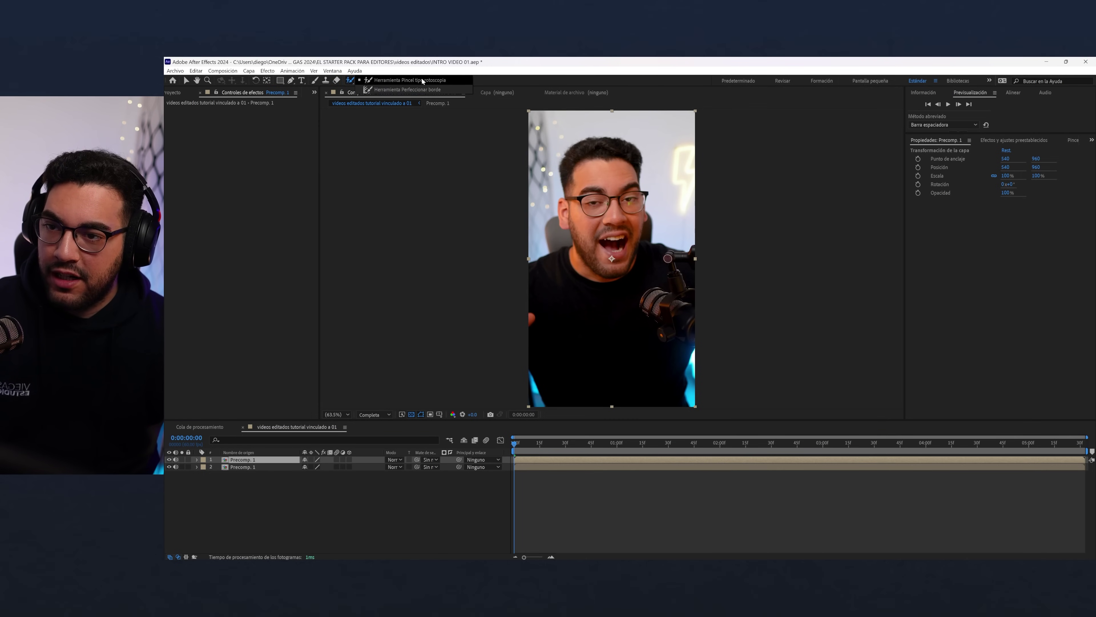
click(428, 81)
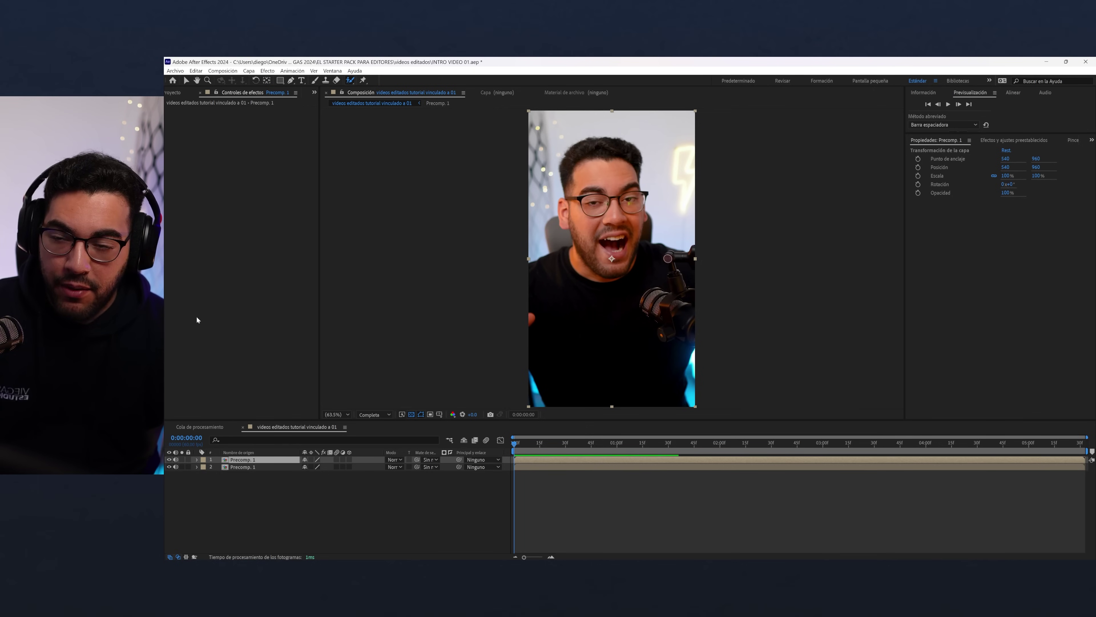
- In Precomp. 1's layer view, mark the speaker's face and chest as foreground and remove the left-edge background
double_click(598, 200)
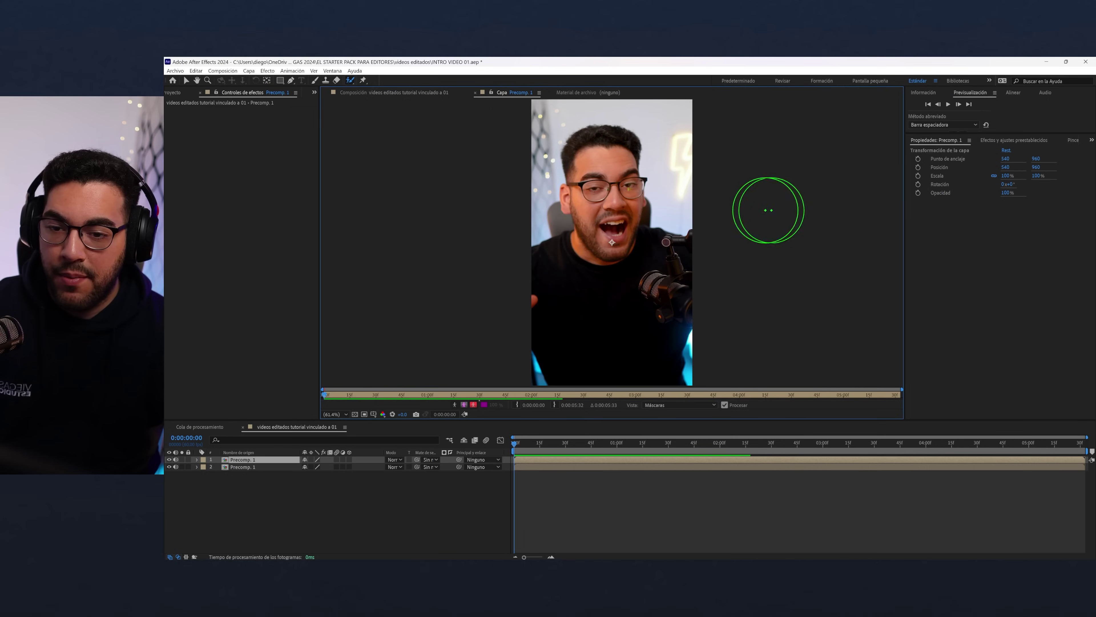
mouse_move(587, 317)
mouse_down()
mouse_move(611, 285)
mouse_move(554, 275)
mouse_move(636, 286)
mouse_up()
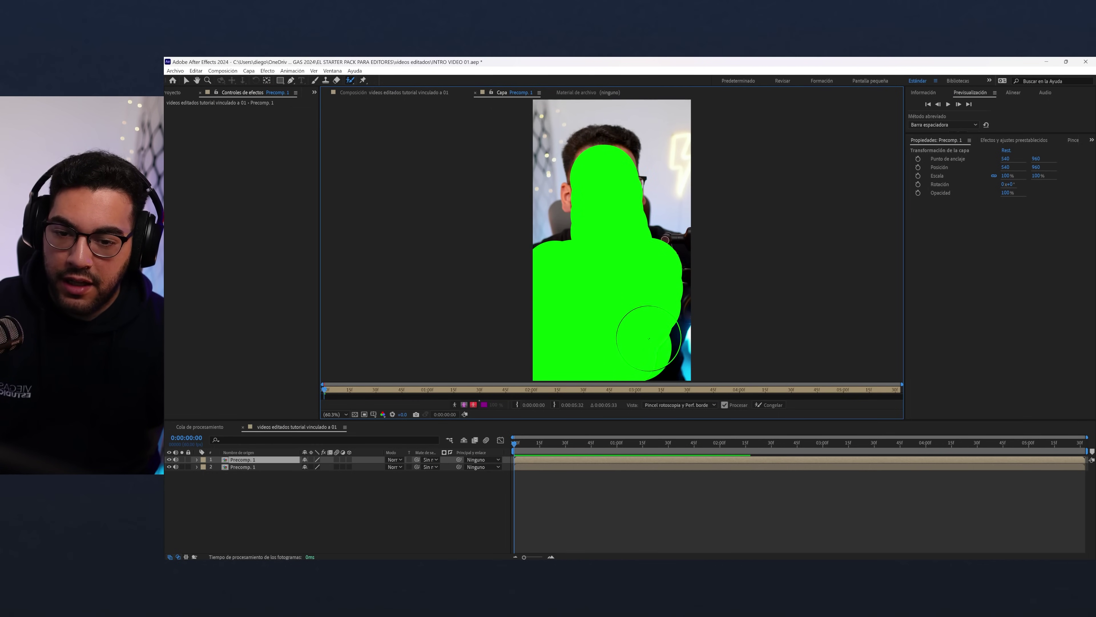
key(slash)
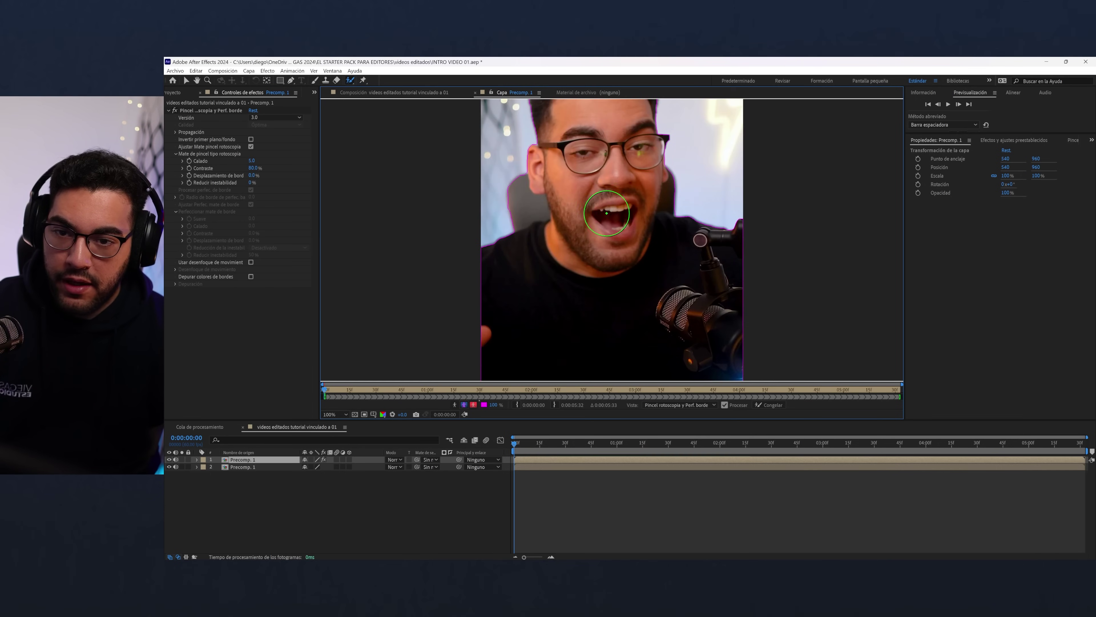
drag(669, 204, 643, 239)
scroll(643, 238, up, 2)
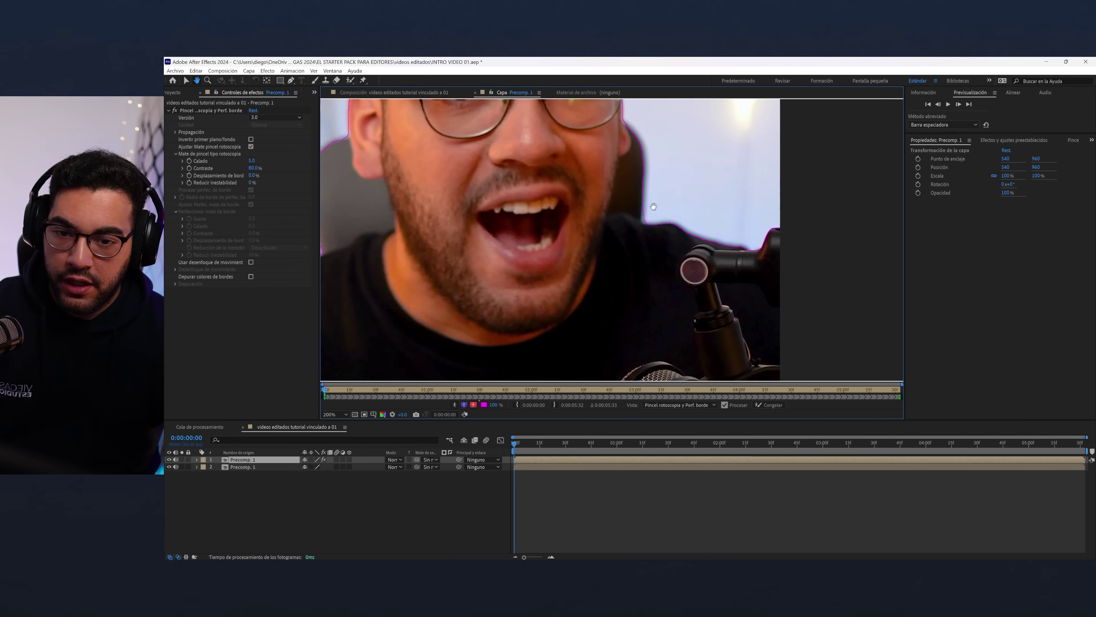
scroll(561, 207, down, 4)
scroll(539, 205, up, 4)
scroll(538, 205, up, 3)
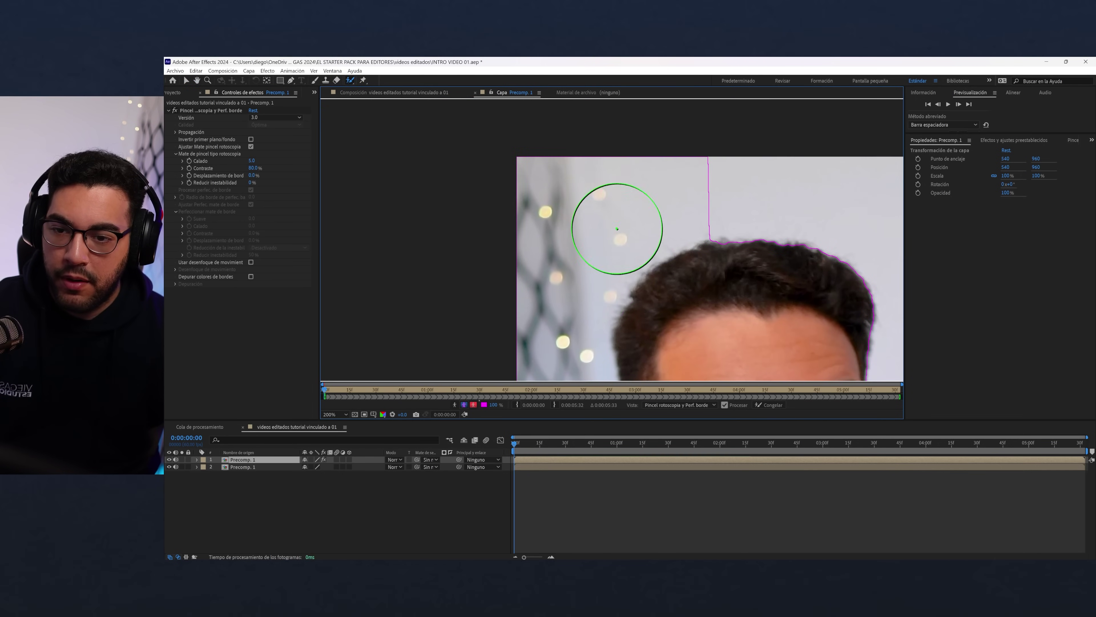
scroll(643, 242, down, 4)
scroll(643, 243, up, 2)
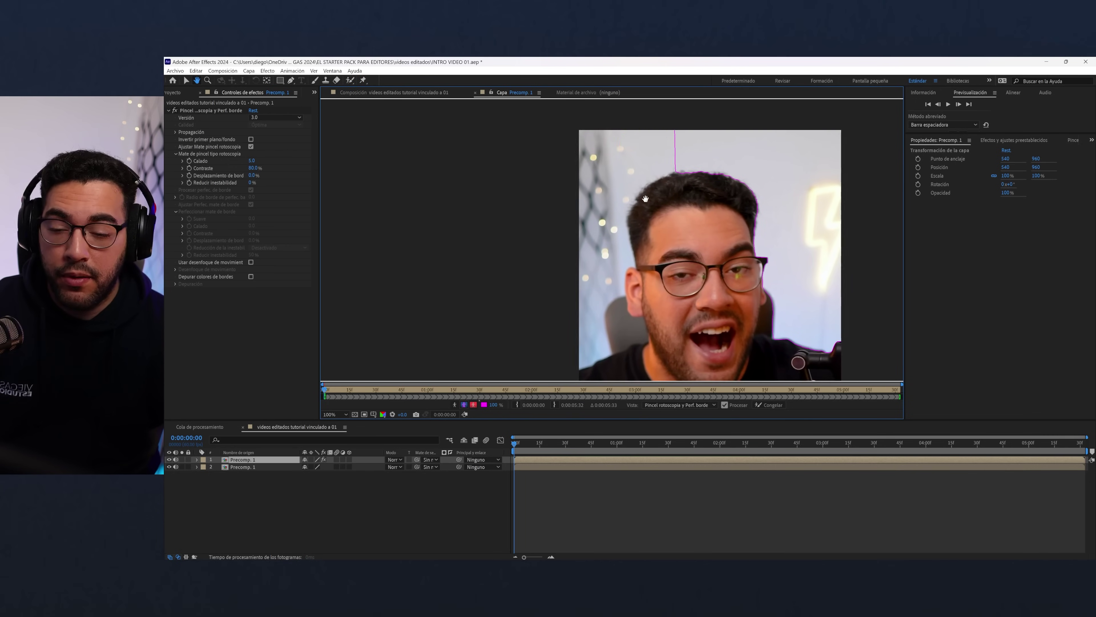
mouse_move(686, 143)
mouse_down()
mouse_move(596, 265)
mouse_move(682, 165)
mouse_up()
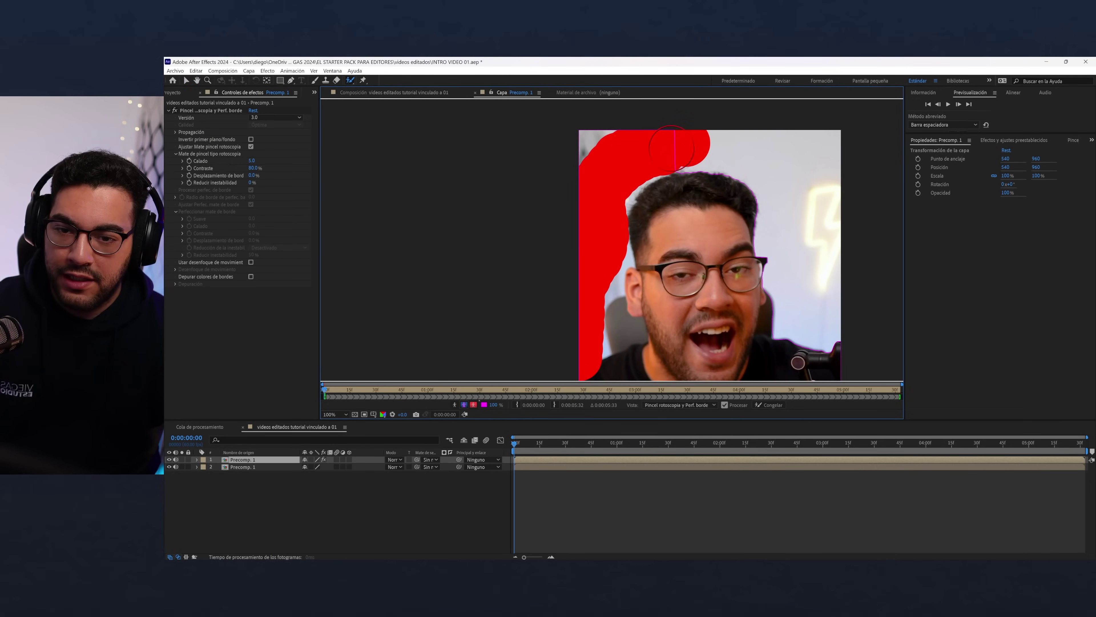
- Add the lower-left shoulder, cut the top-left corner, and keep Roto Brush version 3.0
scroll(654, 263, down, 2)
mouse_move(613, 302)
mouse_down()
mouse_move(648, 304)
mouse_move(633, 313)
mouse_up()
scroll(634, 313, down, 2)
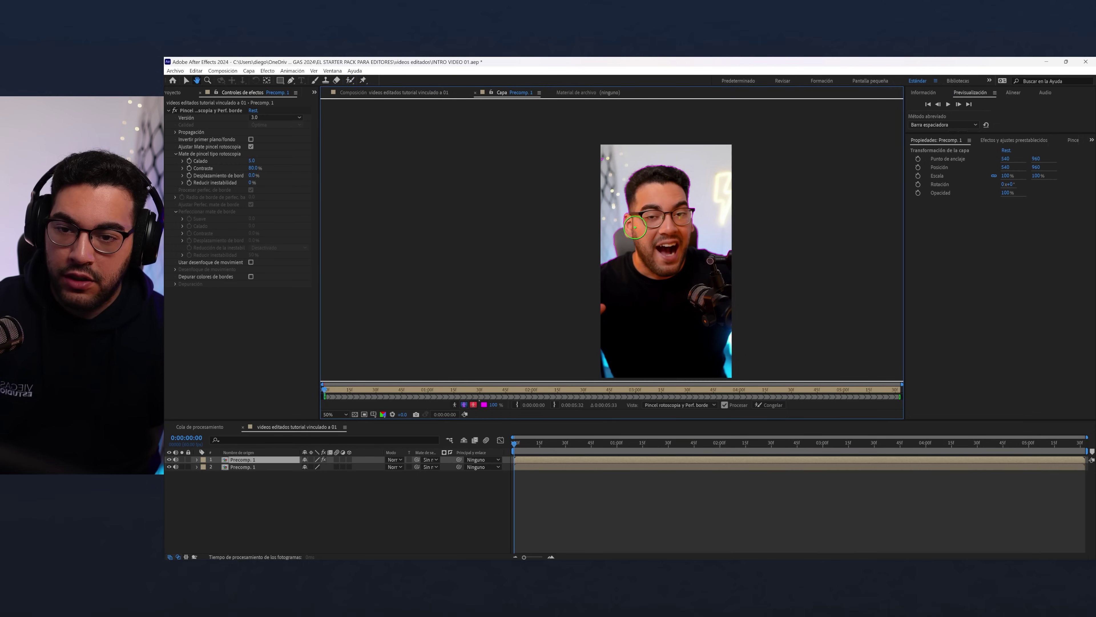
alt+click(608, 157)
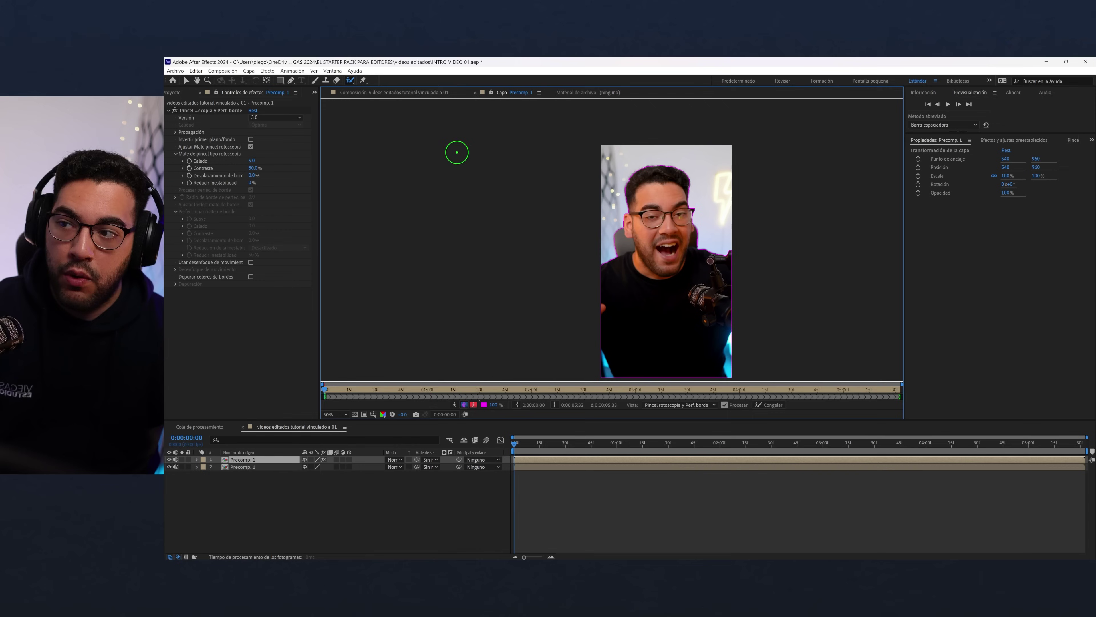
click(274, 118)
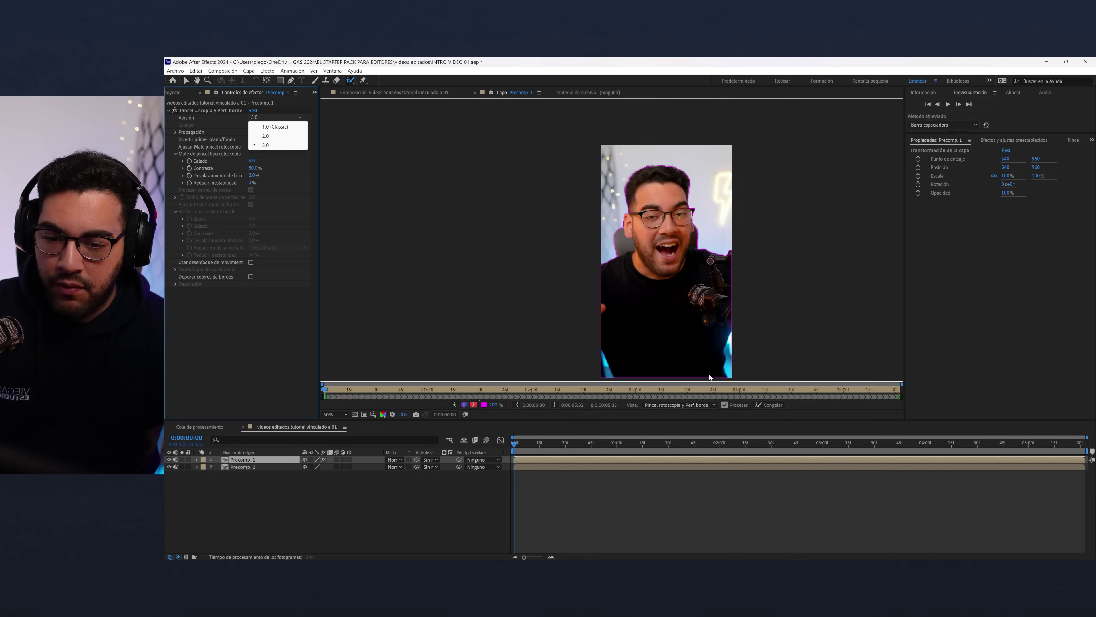
click(510, 451)
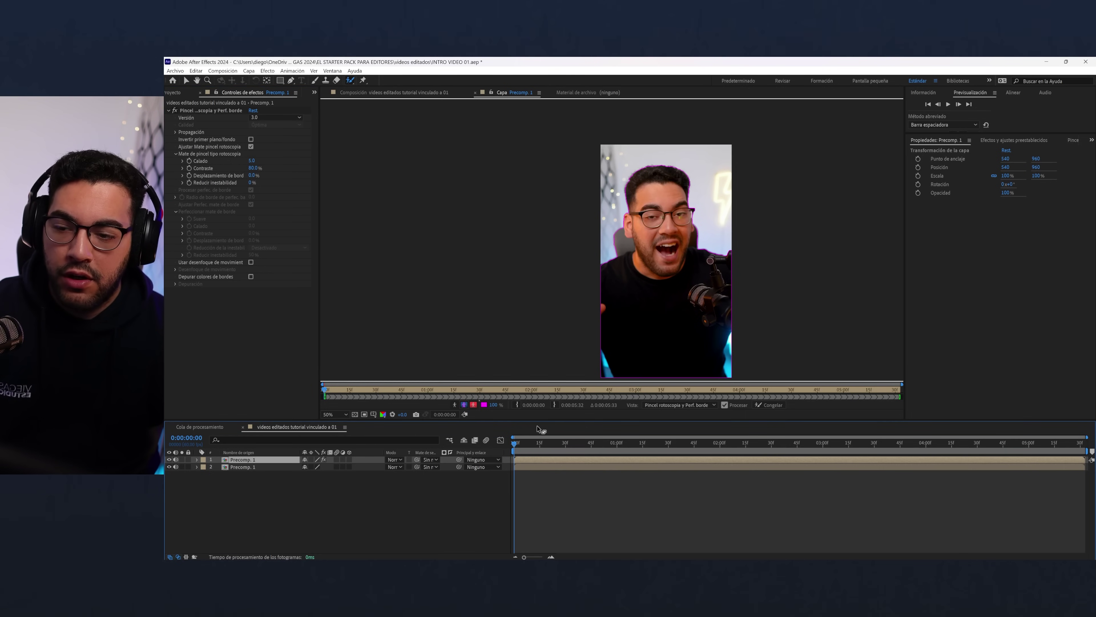
- Freeze the rotoscope result and check the speaker cutout over transparency in the full composition
click(772, 406)
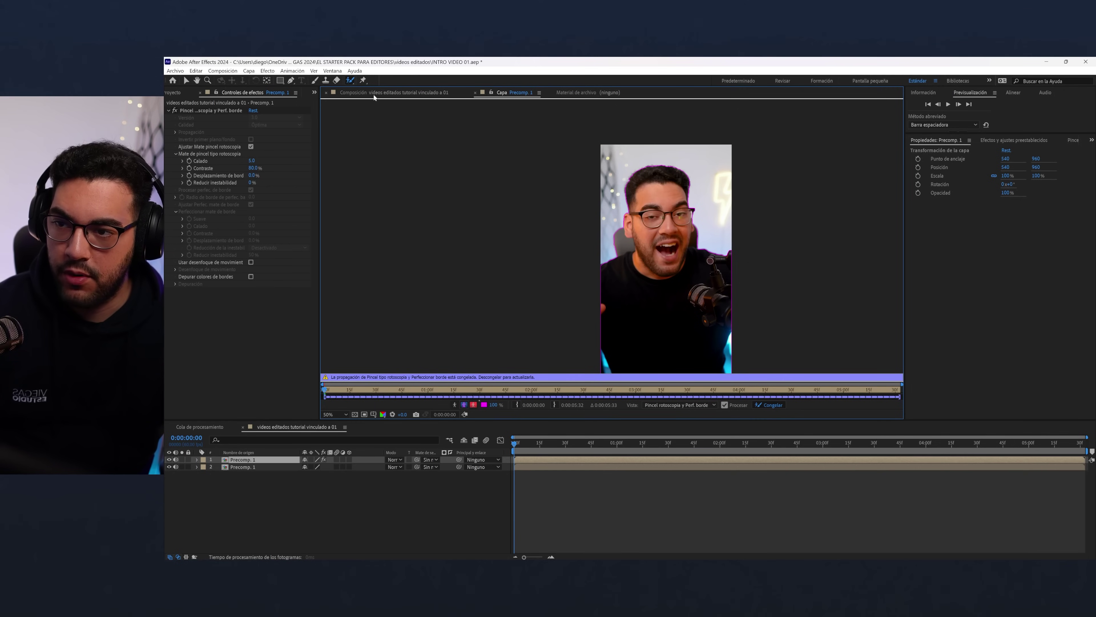
click(375, 94)
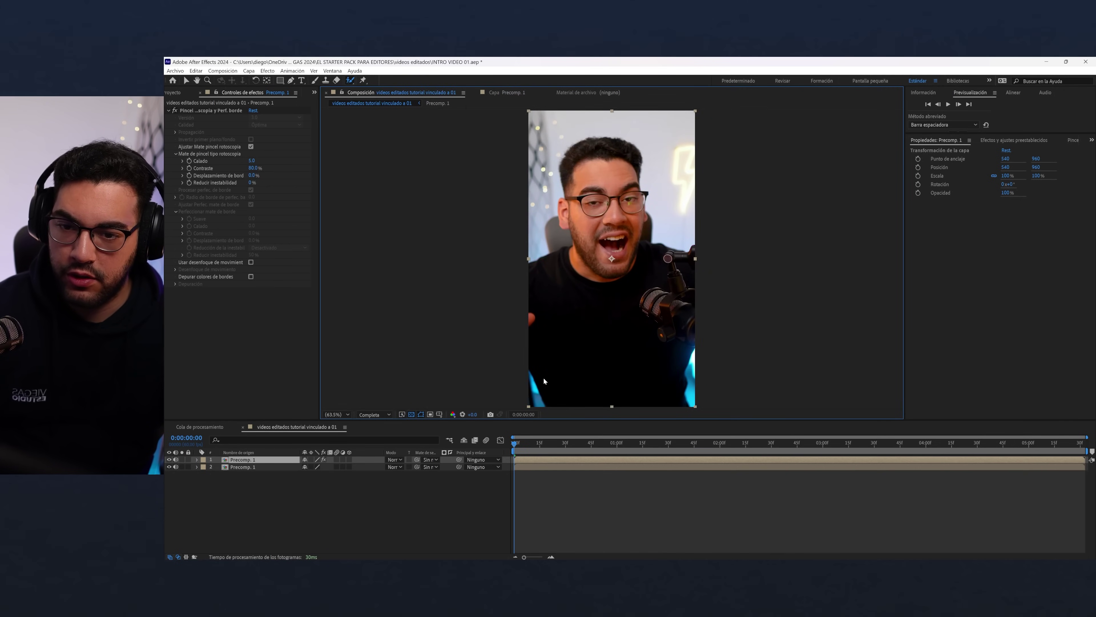
click(169, 467)
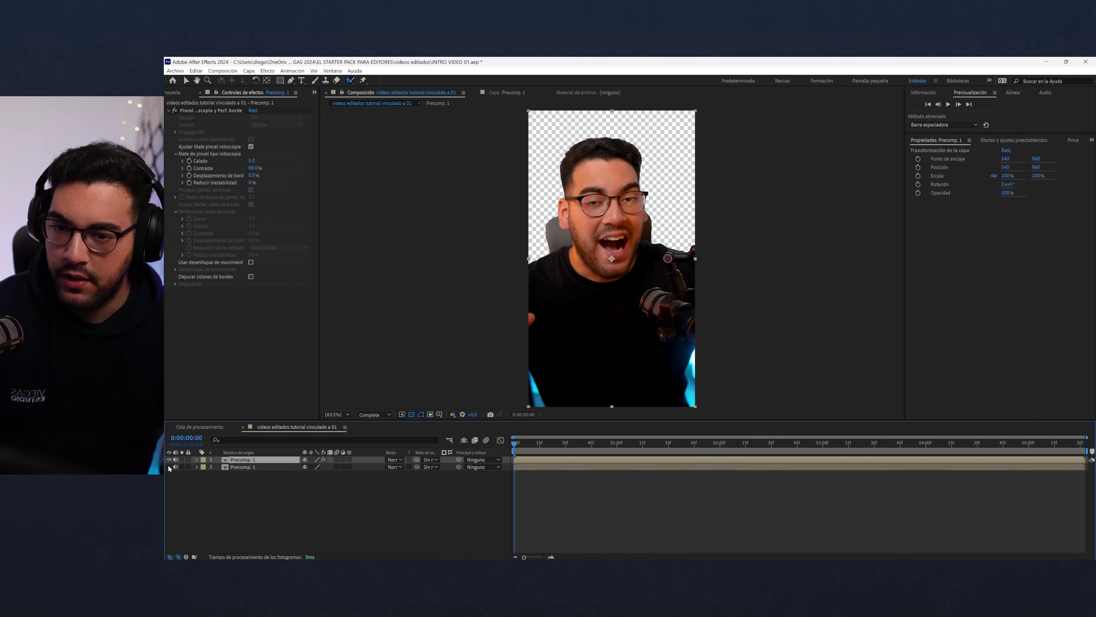
click(558, 445)
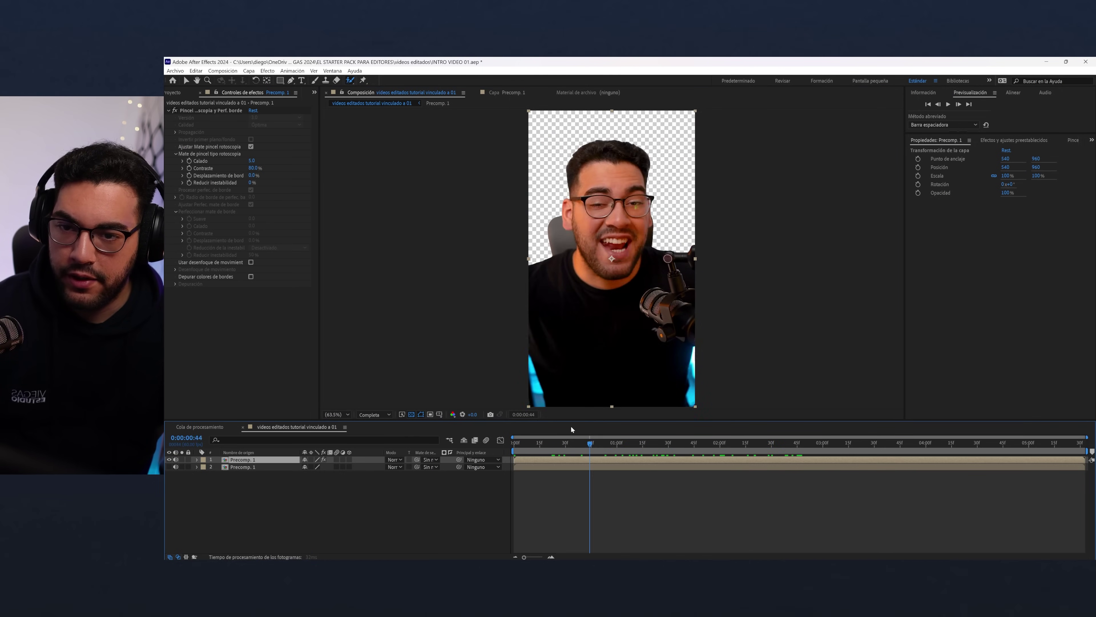
key(space)
click(169, 467)
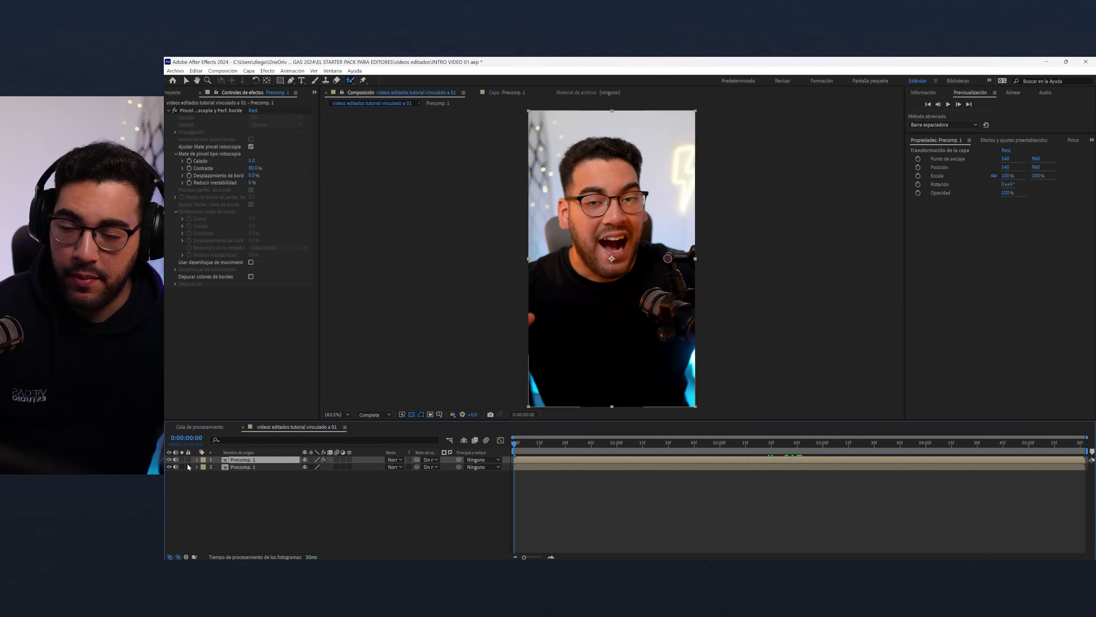
key(space)
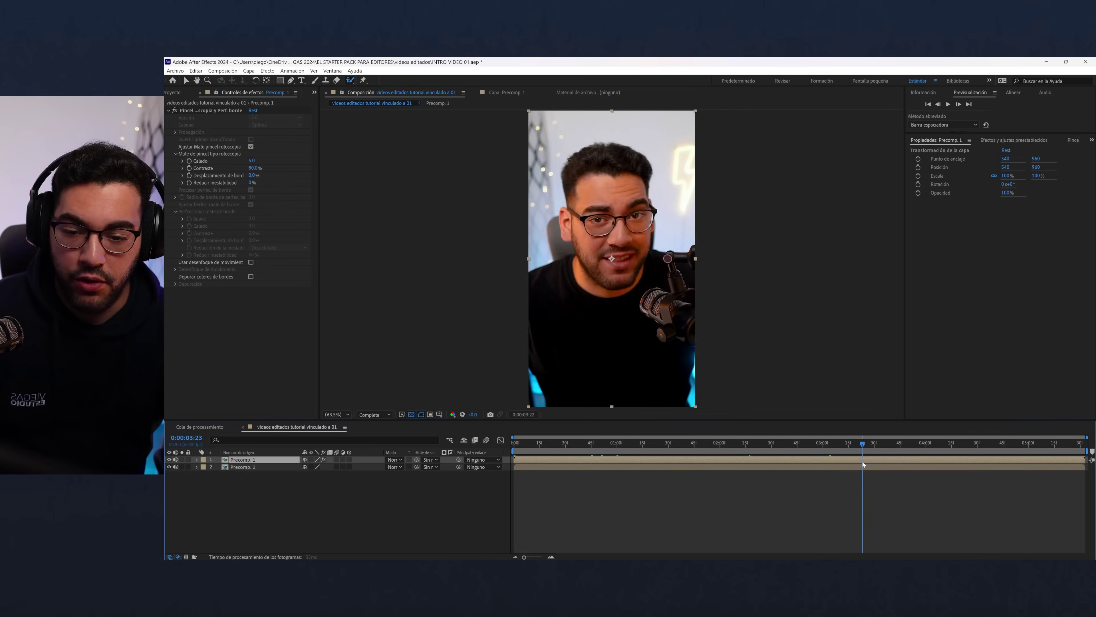
- Keep background layer 2 hidden and add the composition to the Render Queue
click(235, 466)
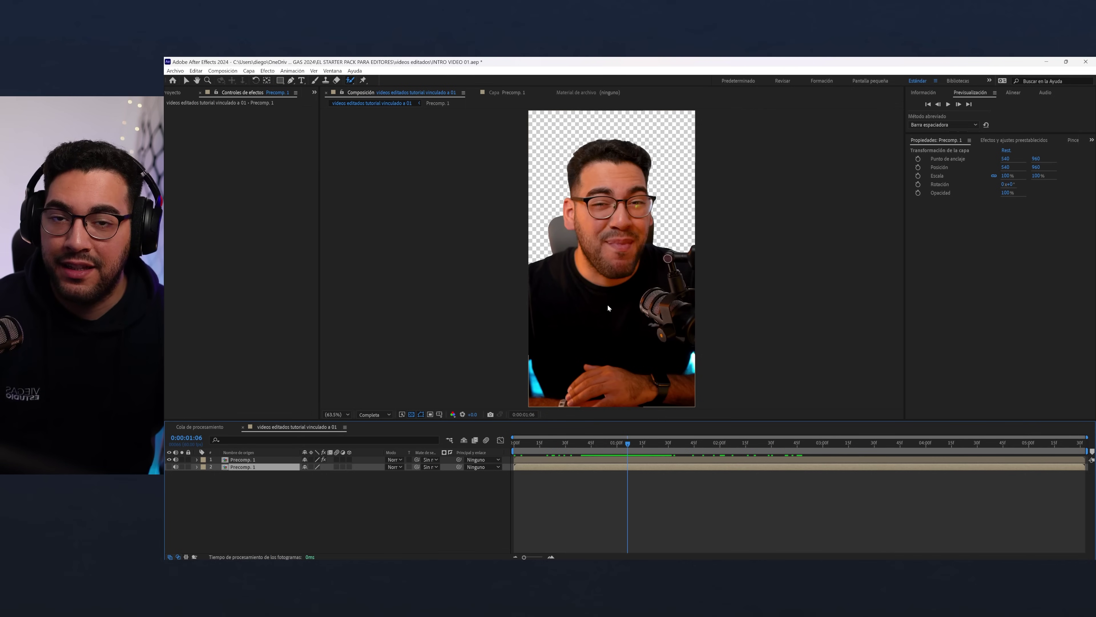
click(169, 466)
click(170, 466)
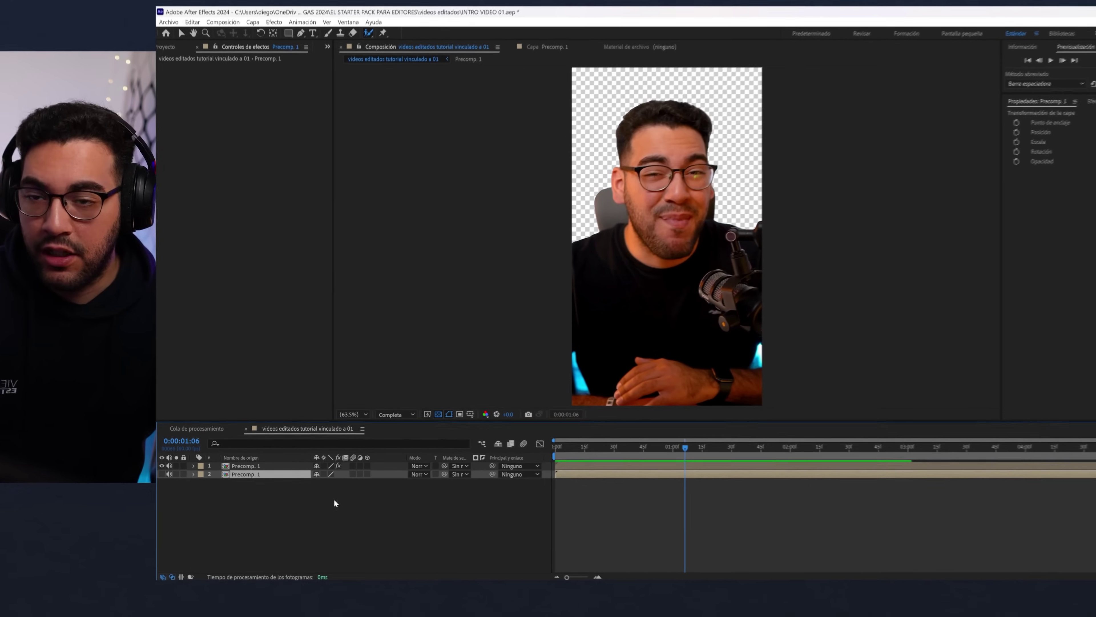
click(334, 502)
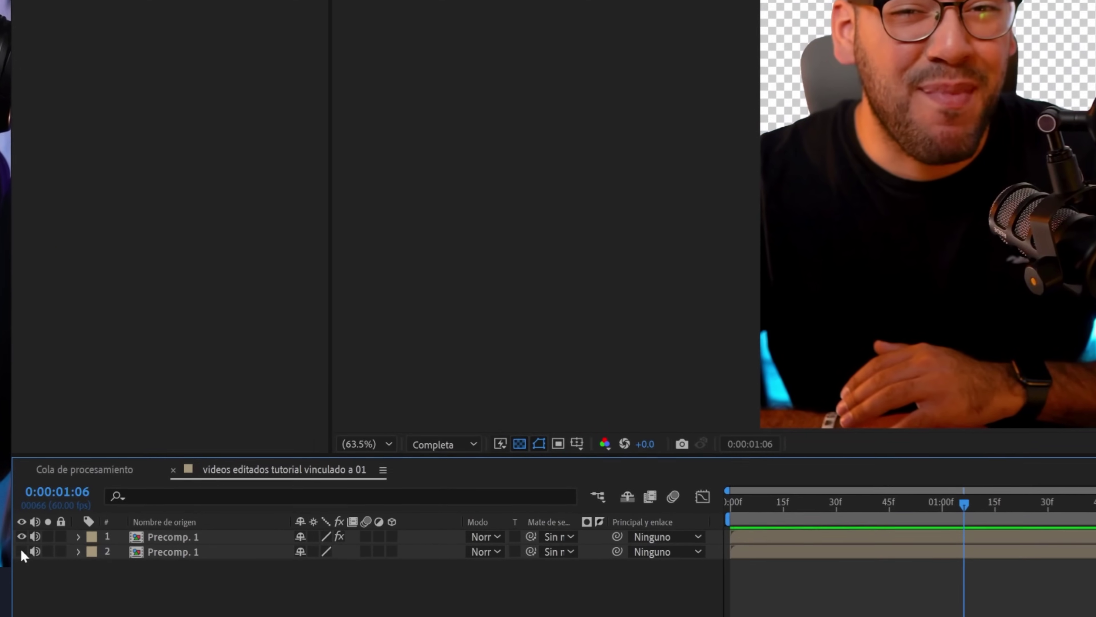
key(ctrl+m)
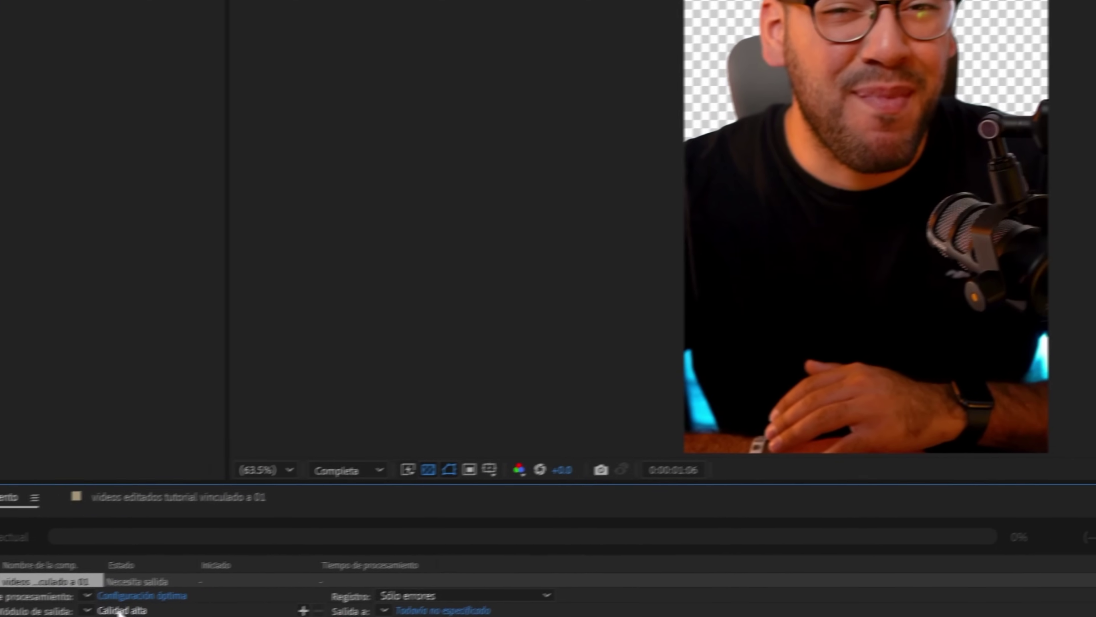
- Set the output module to QuickTime with the Animación codec and RGB + Alfa channels
click(120, 610)
click(492, 81)
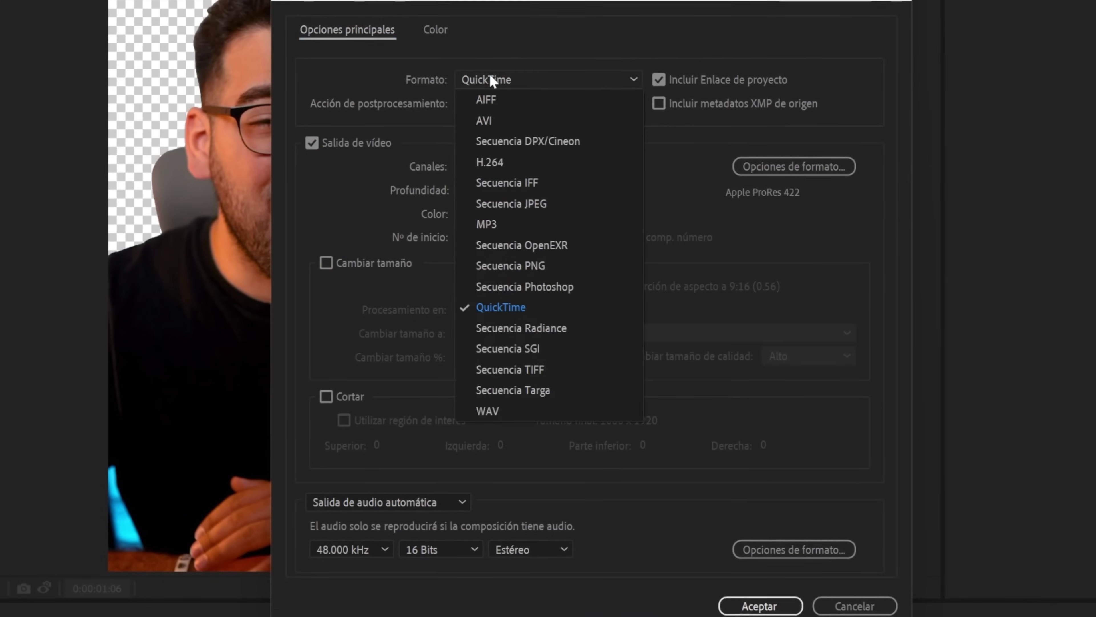
click(475, 307)
click(485, 165)
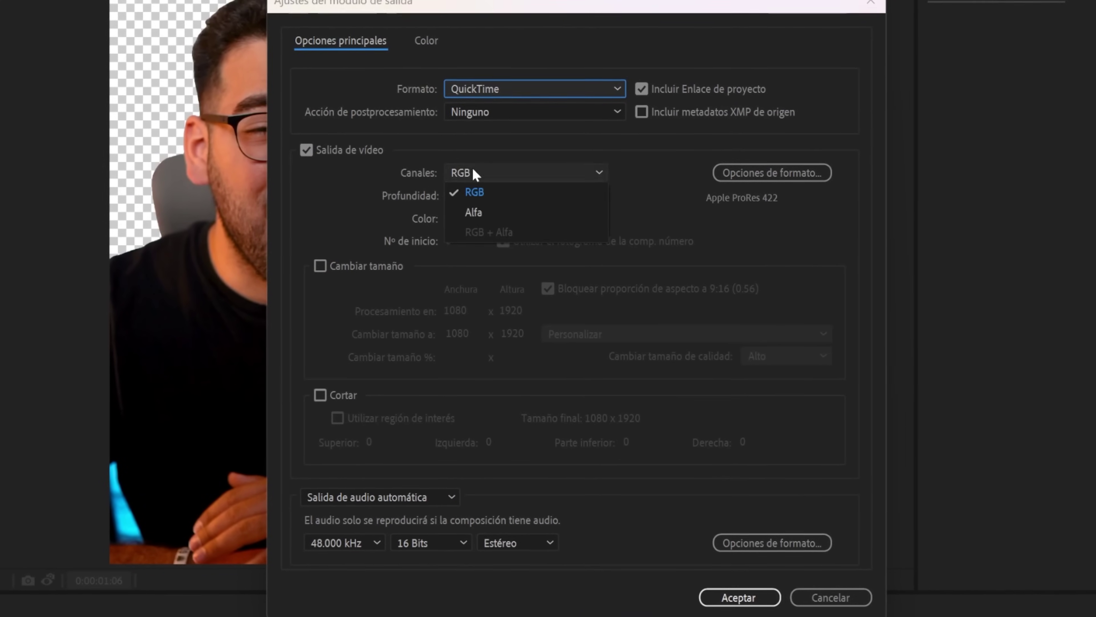
click(773, 172)
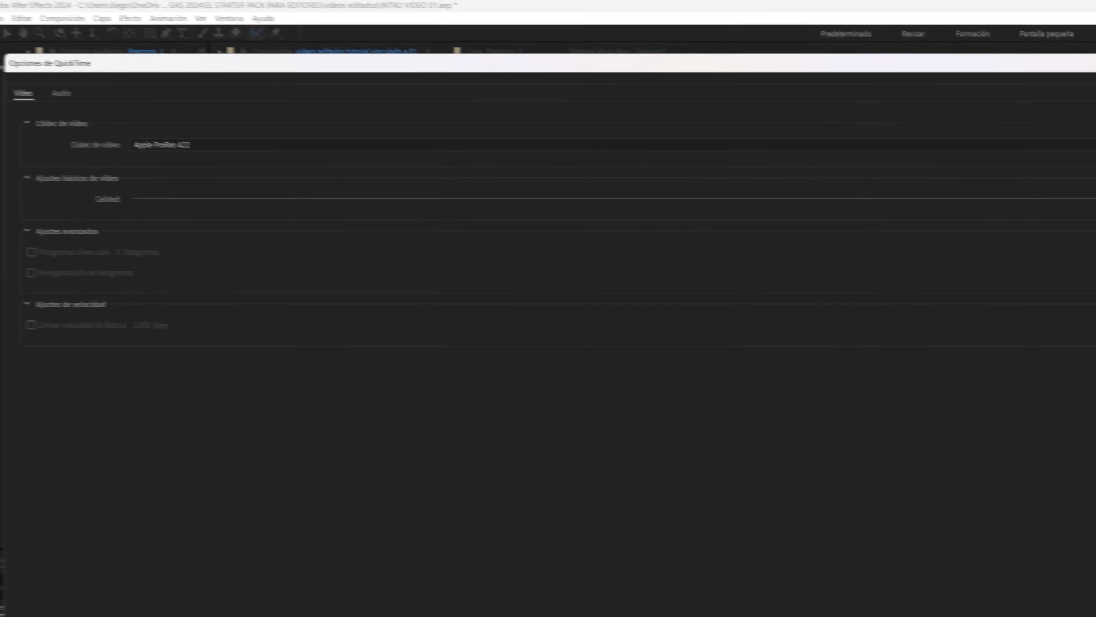
click(594, 145)
click(219, 160)
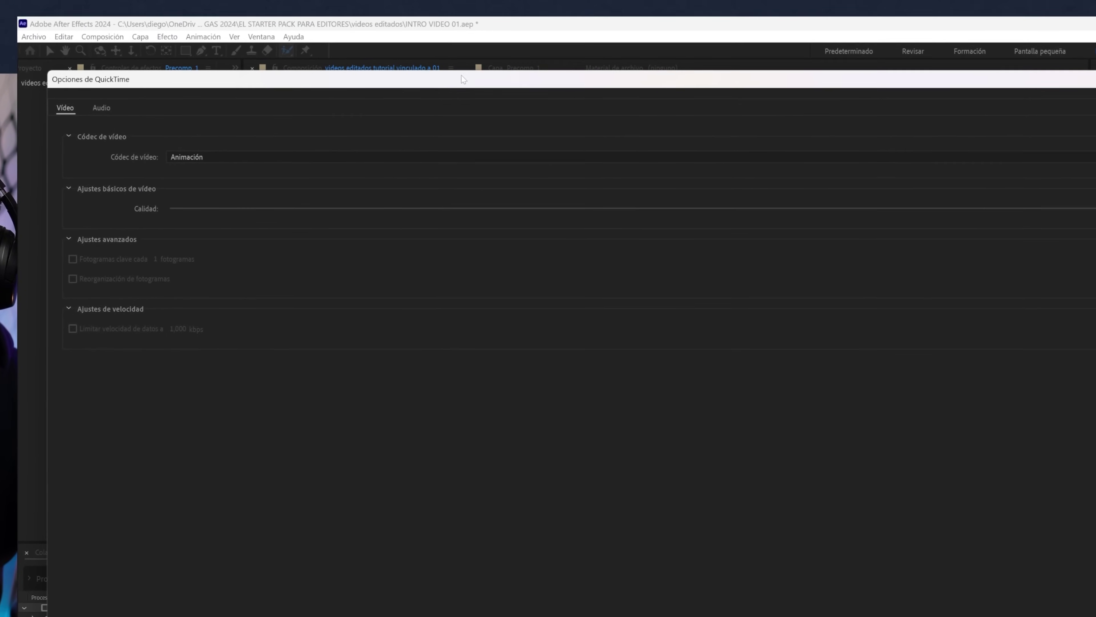
drag(463, 79, 388, 339)
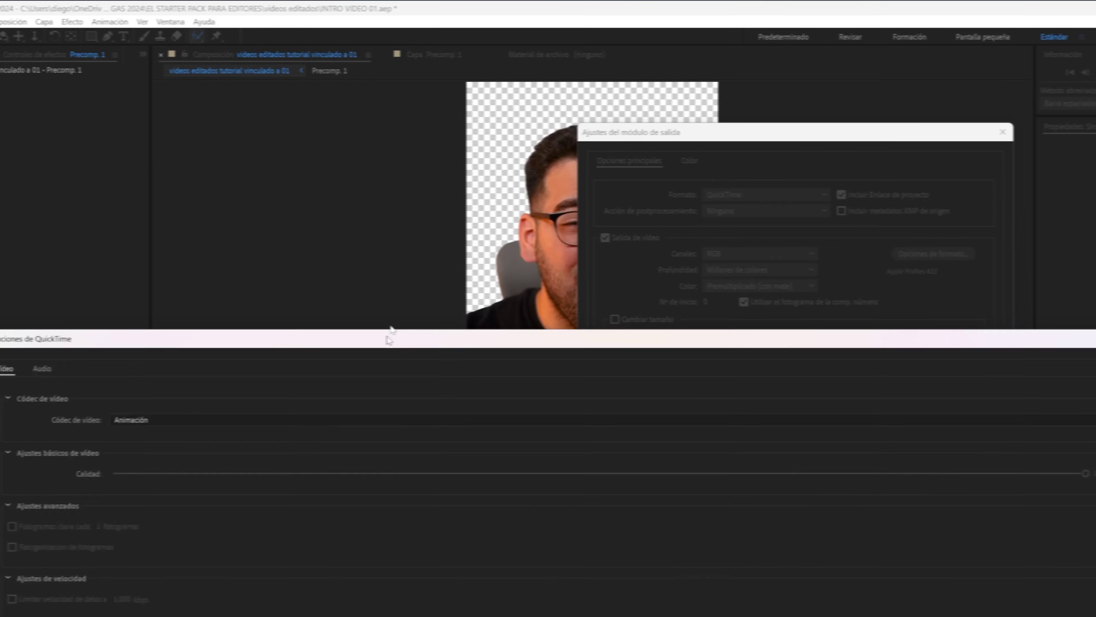
click(891, 554)
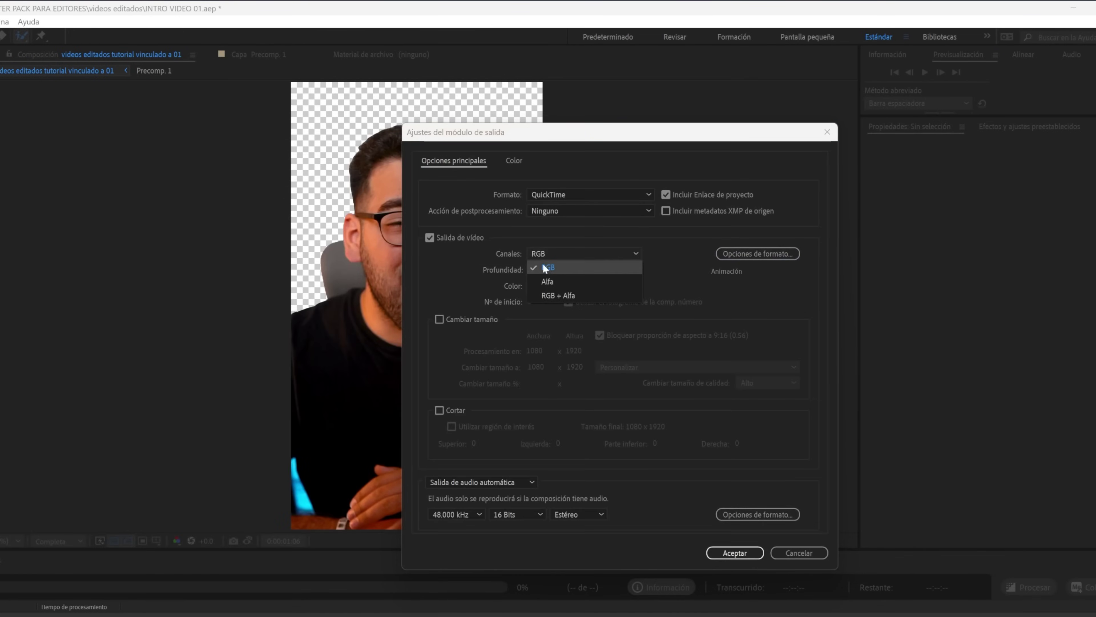
click(559, 296)
click(735, 553)
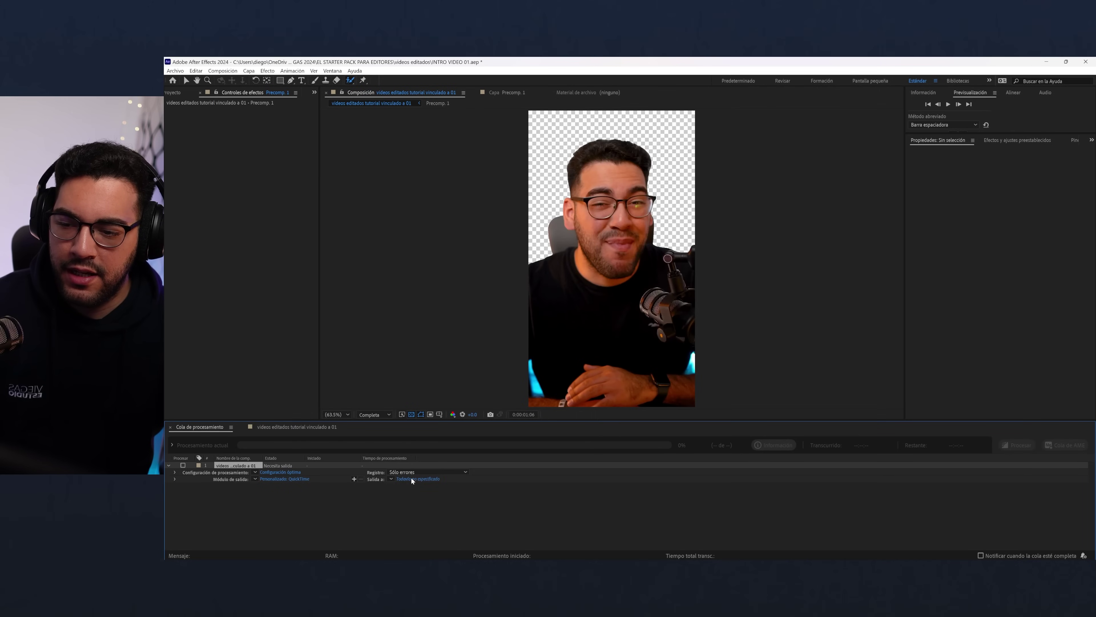
- Set the render output file to 'videos editados tutorial vinculado a 01.mov'
click(411, 478)
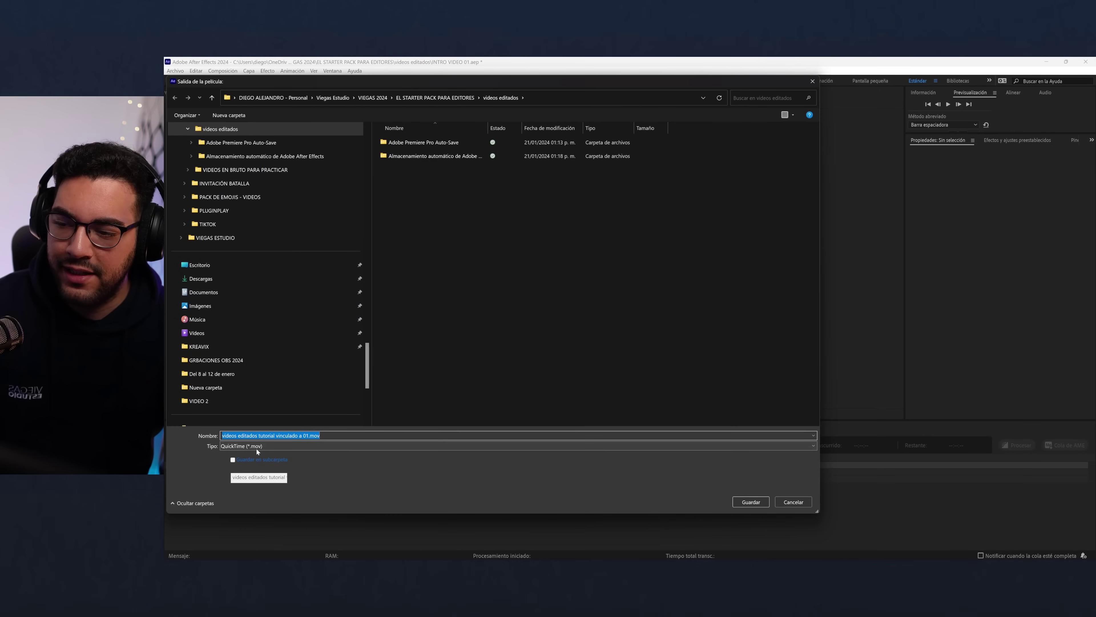
click(764, 502)
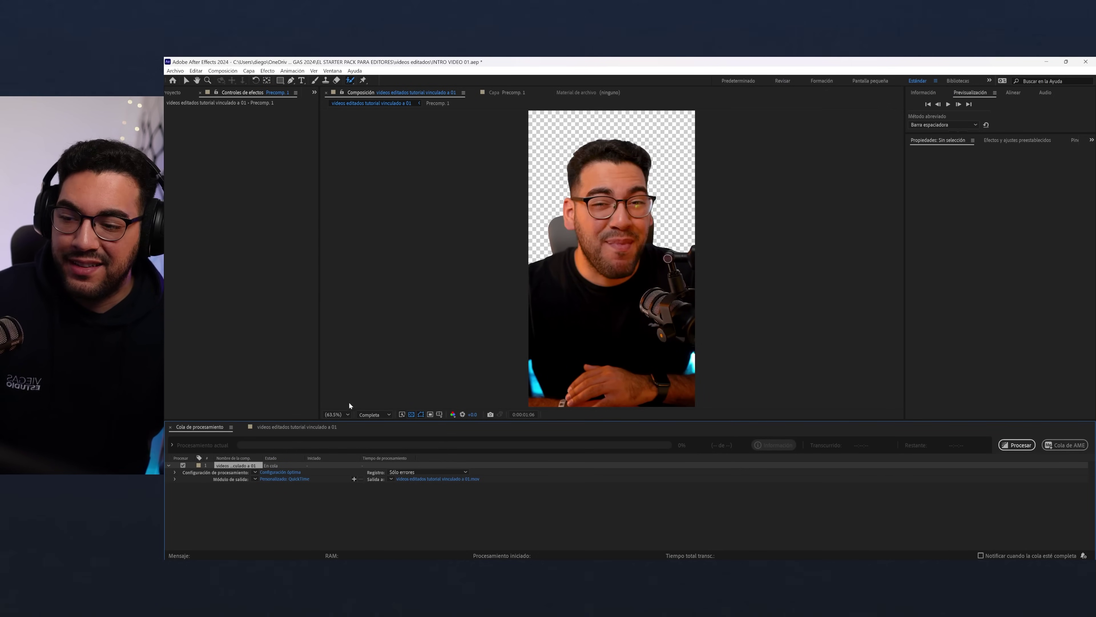
click(313, 430)
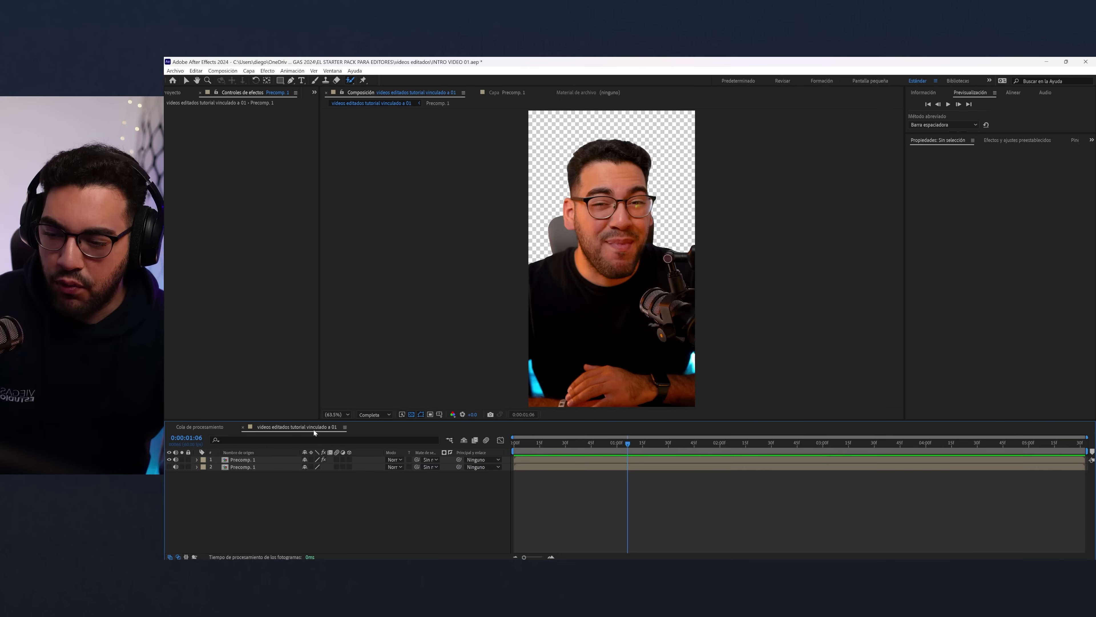
- Show the background layer again and move the playhead to 0:00:00:47
click(169, 467)
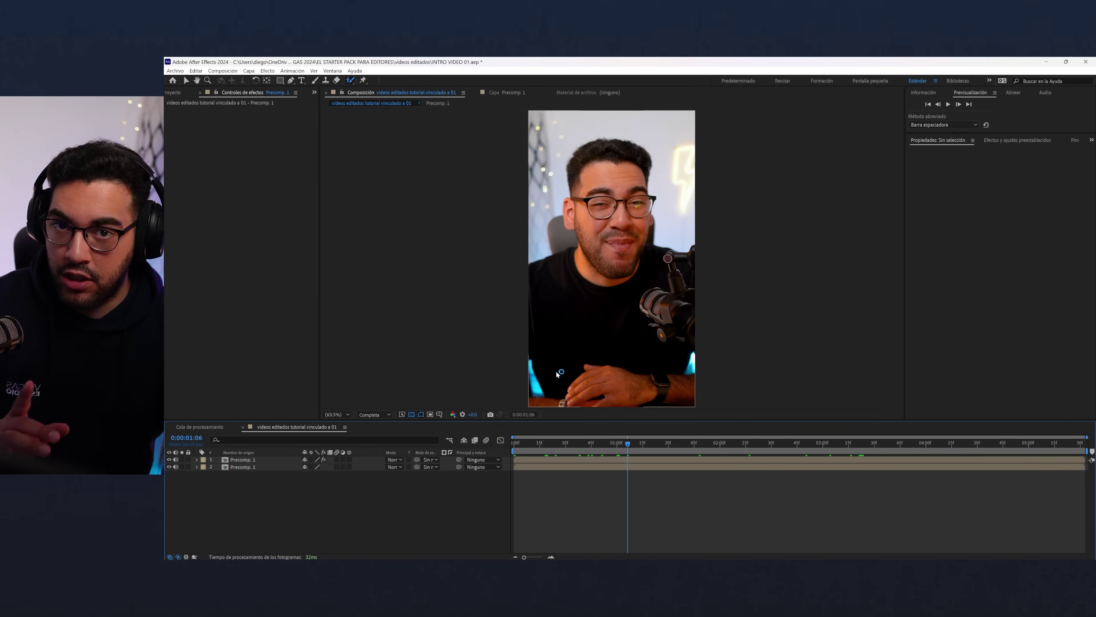
drag(628, 443, 881, 443)
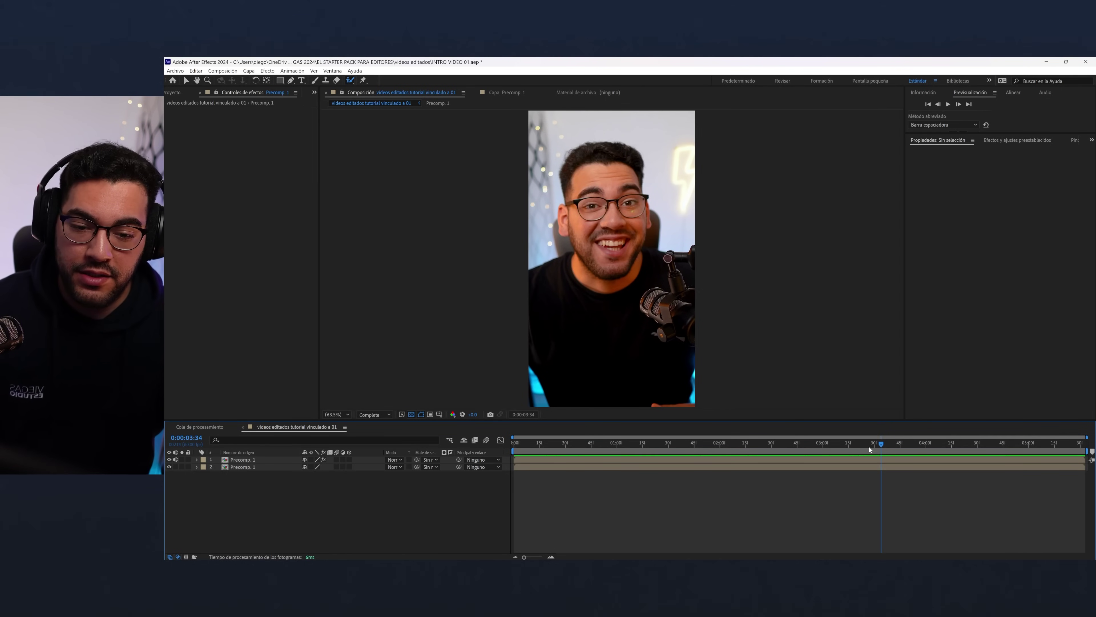
click(692, 443)
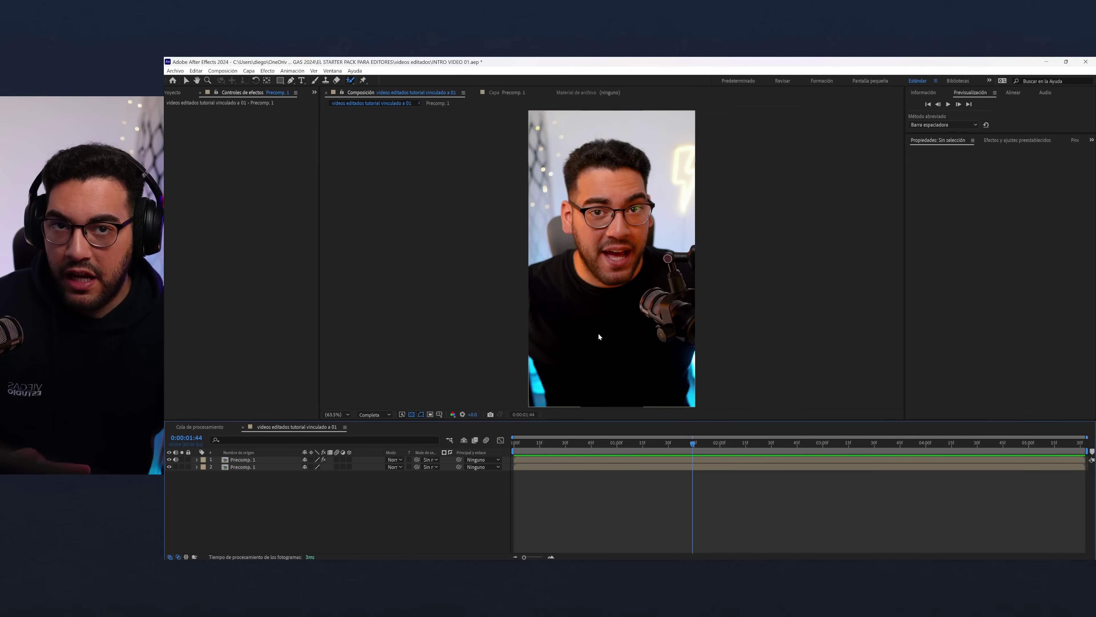
click(516, 442)
click(572, 442)
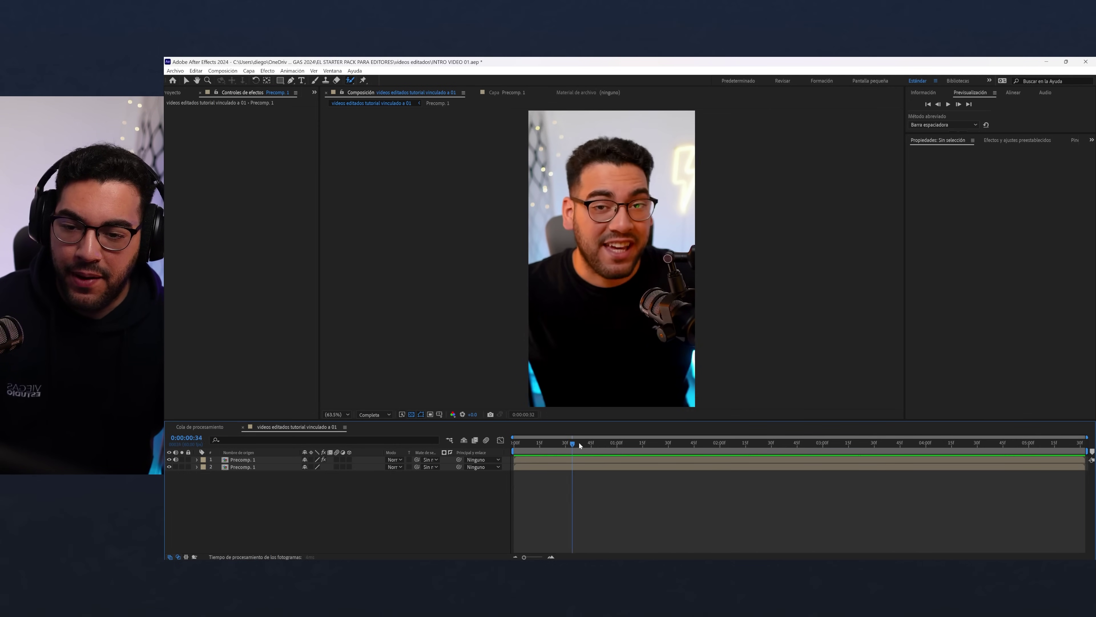
drag(580, 445, 596, 463)
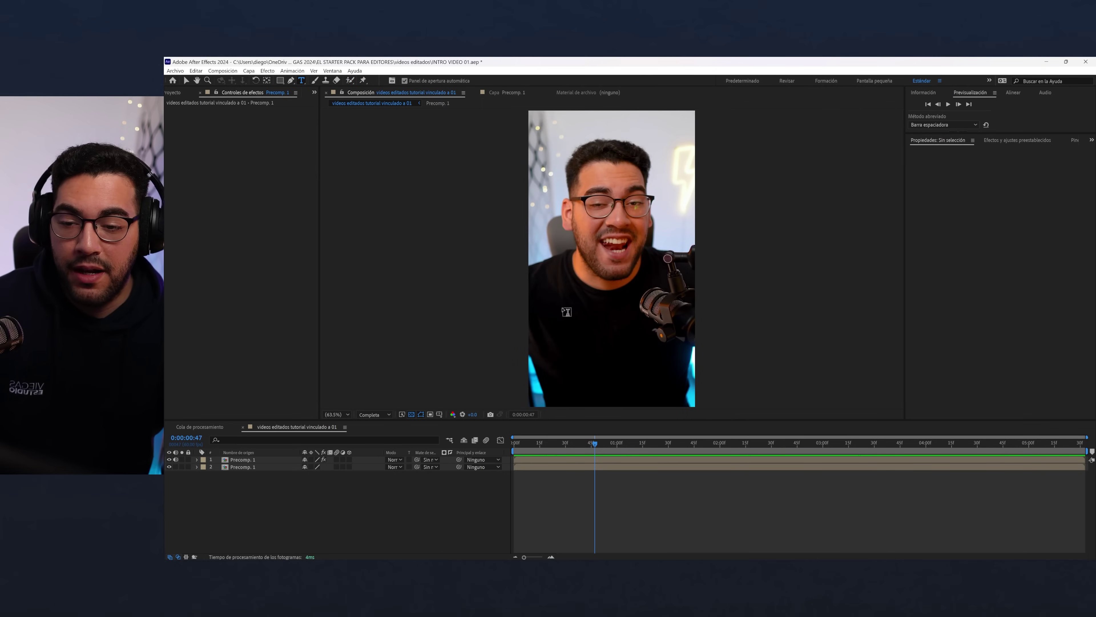
click(552, 317)
key(Escape)
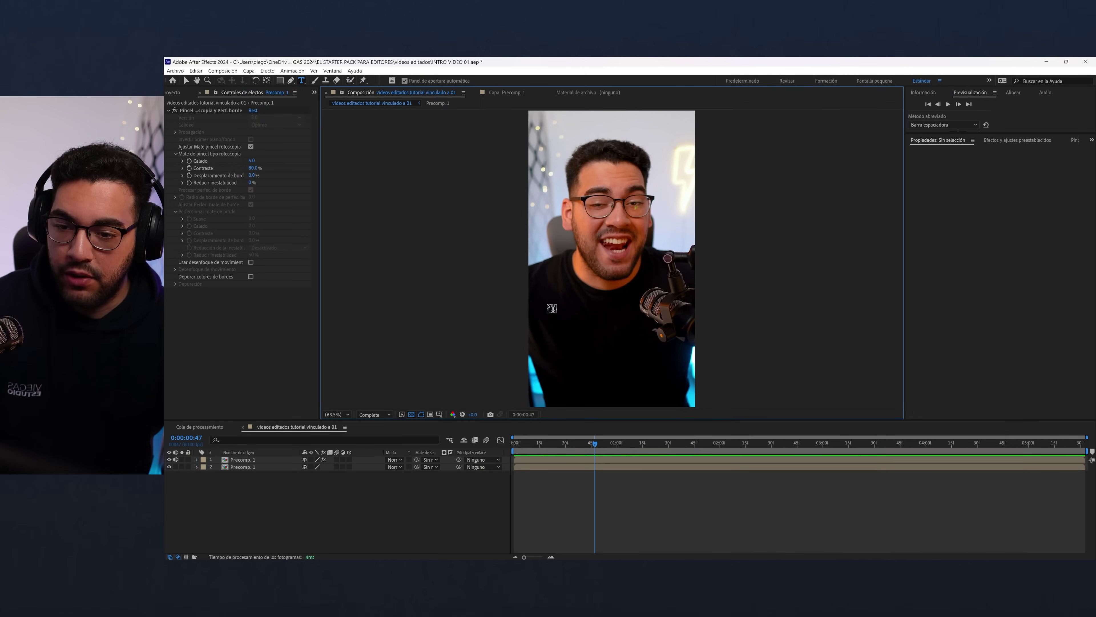
- Start the titles with 'el', set the font to Poppins ExtraBold, and add 'para todos los editores' below
click(552, 309)
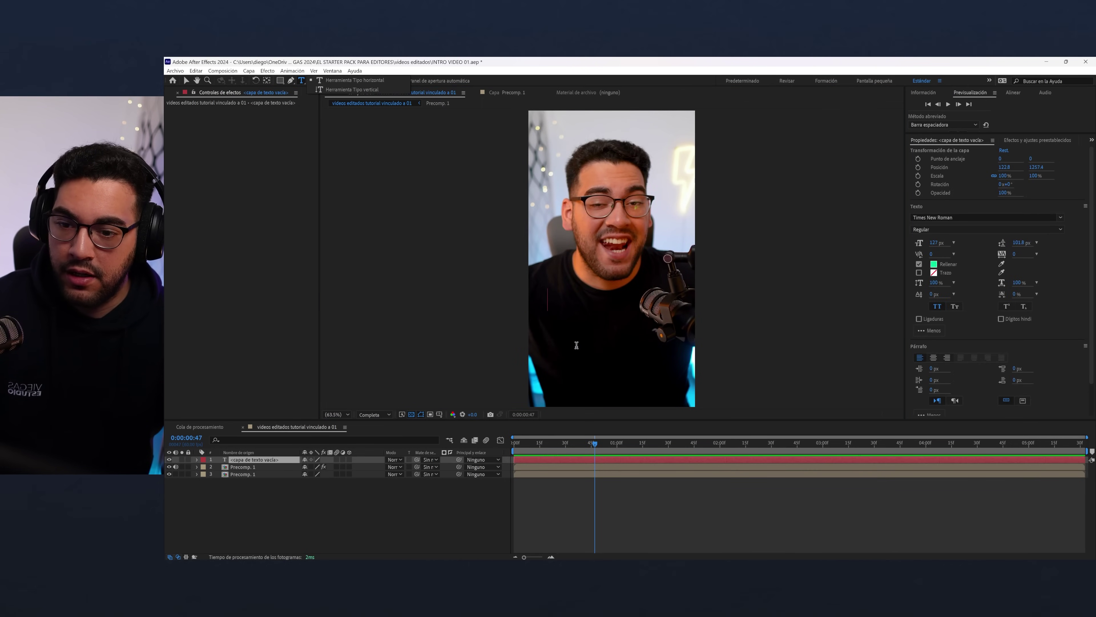
text(el)
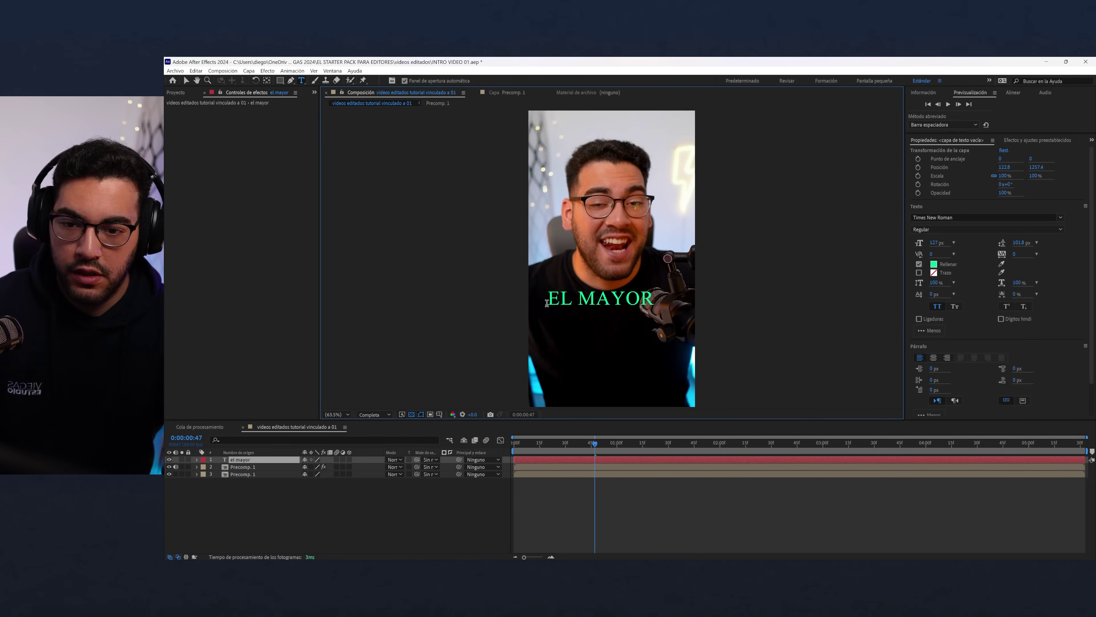
click(953, 218)
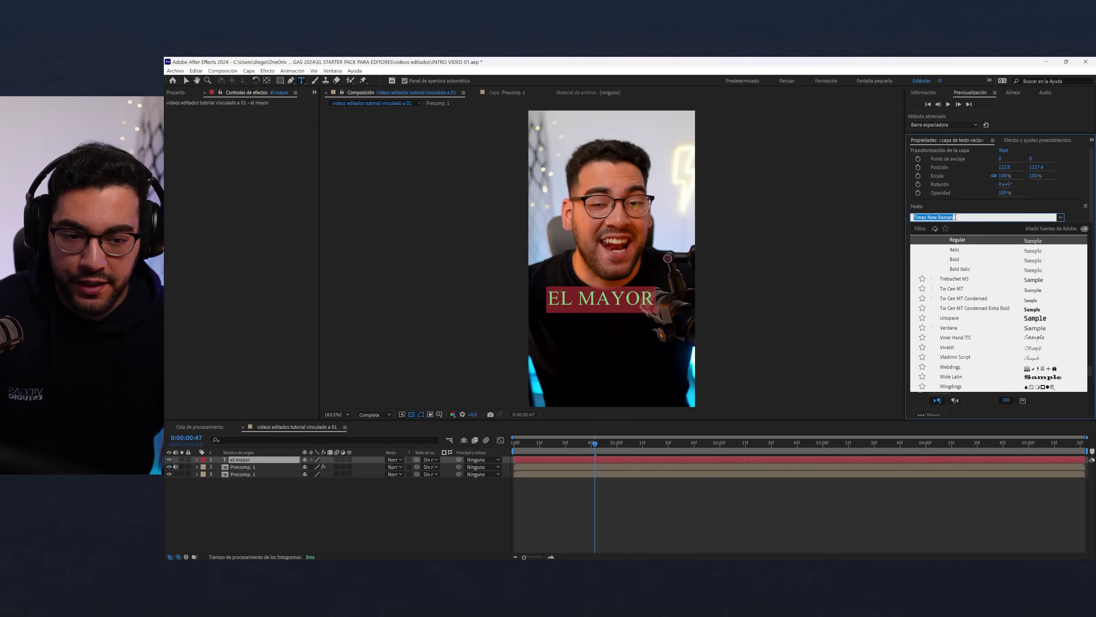
text(po)
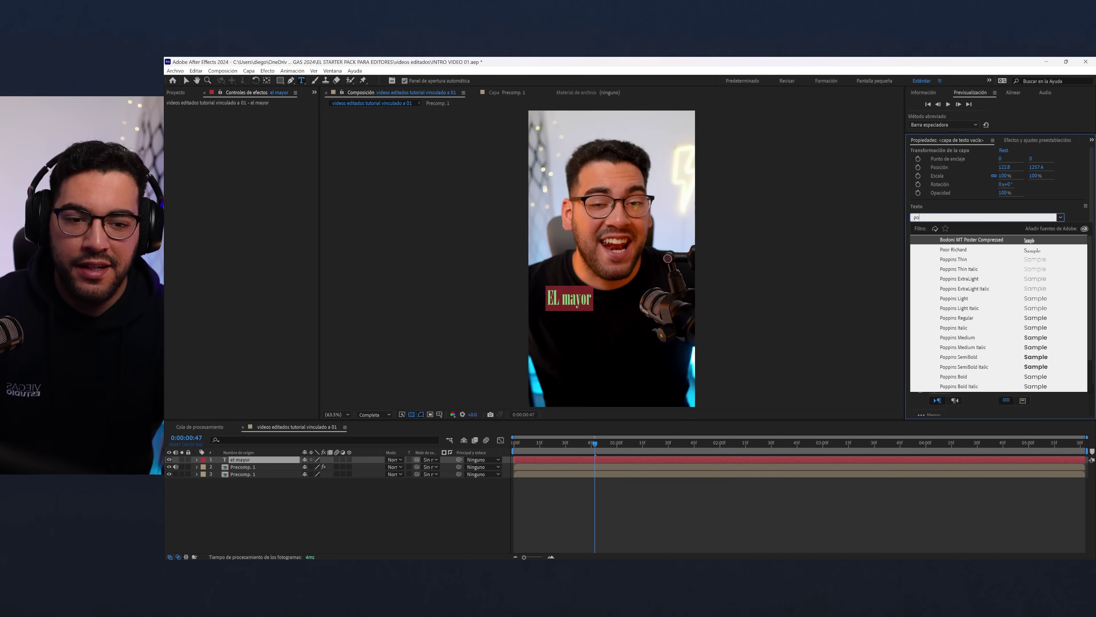
text(p)
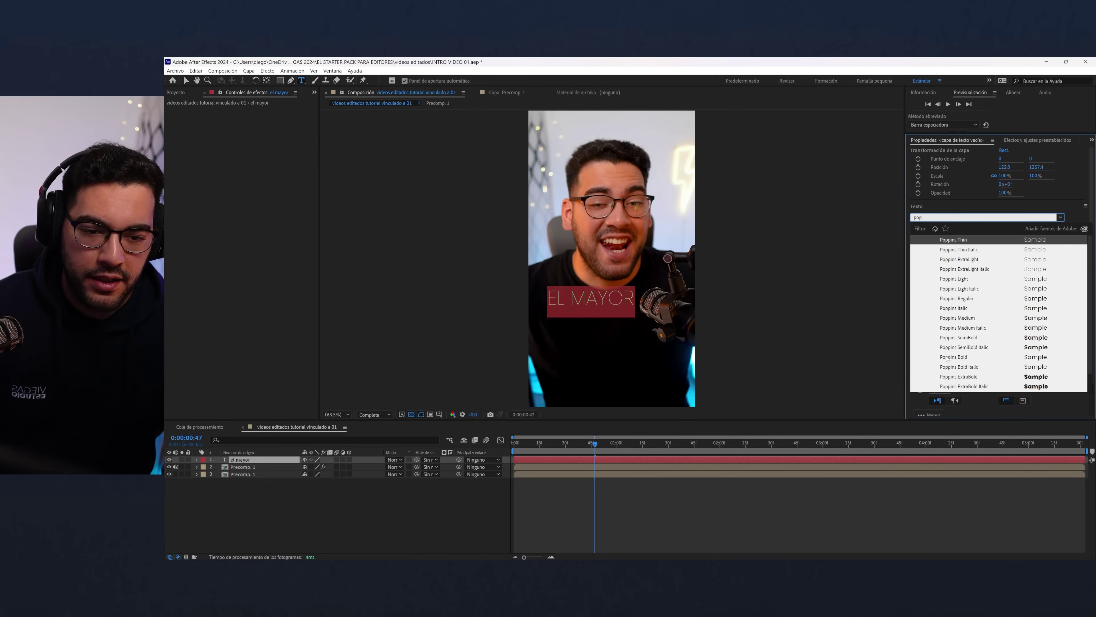
click(959, 377)
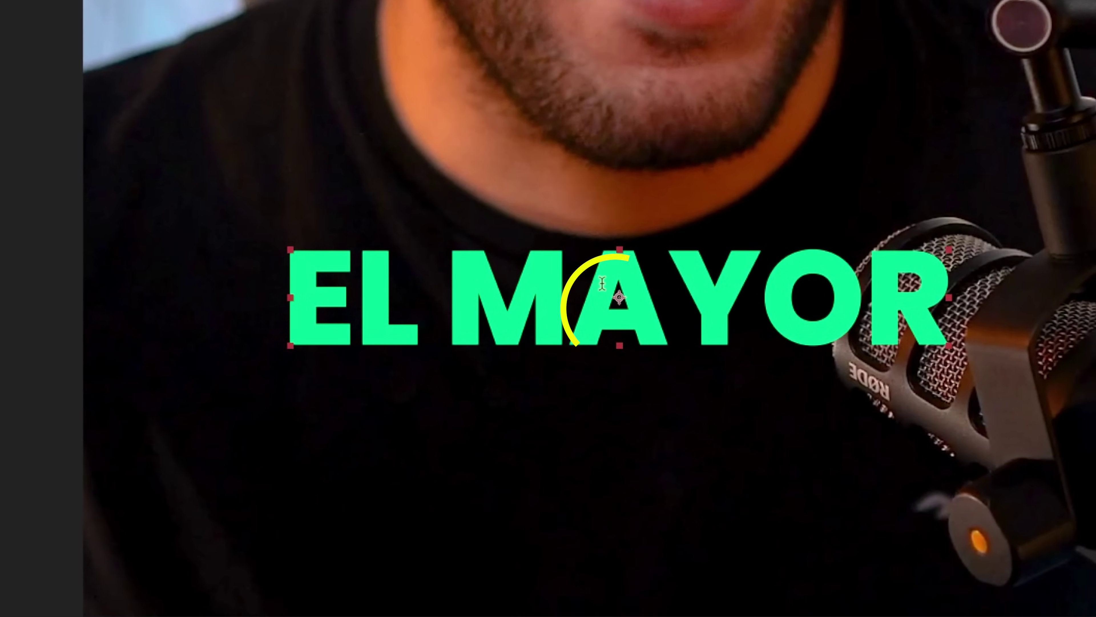
click(442, 409)
text(PA)
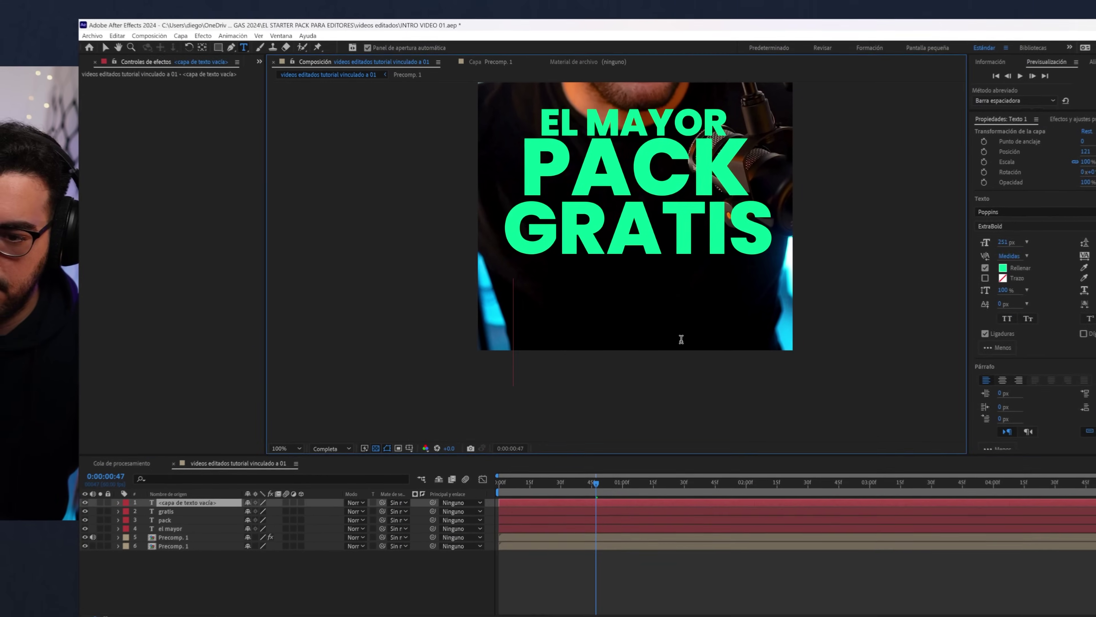
text(para todos los editores)
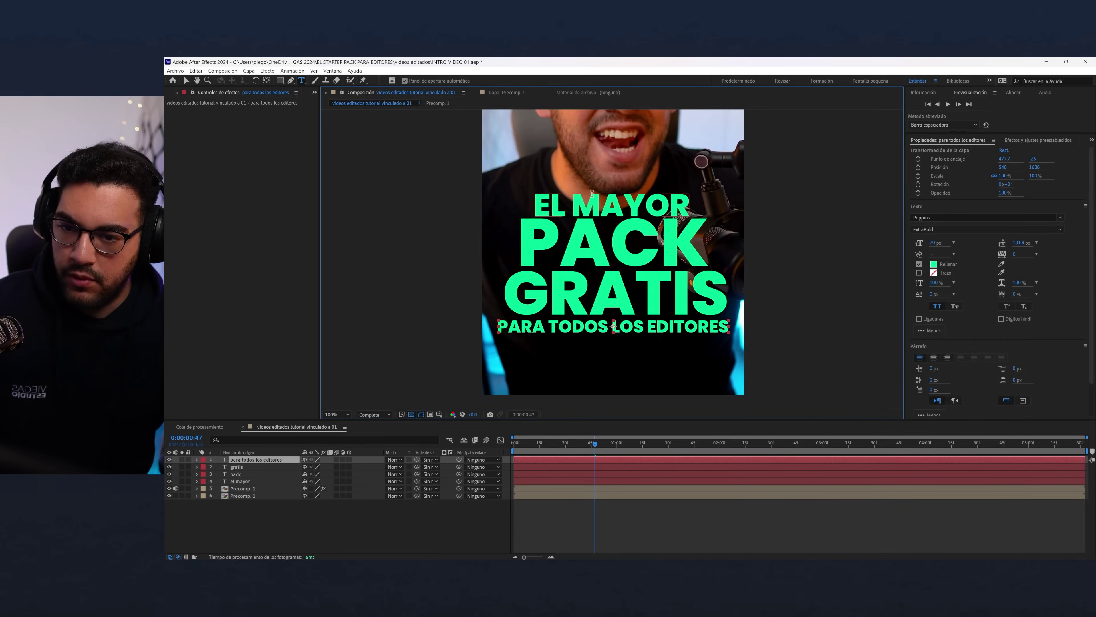
- Give EL MAYOR a white fill and PACK a yellow fill
click(592, 195)
click(934, 263)
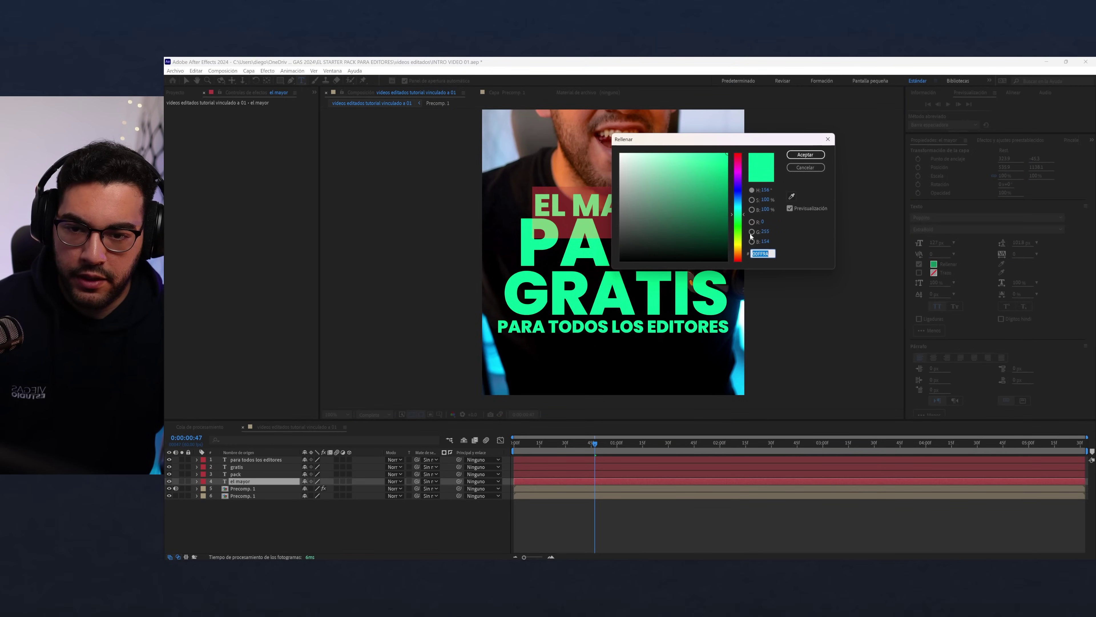
click(802, 155)
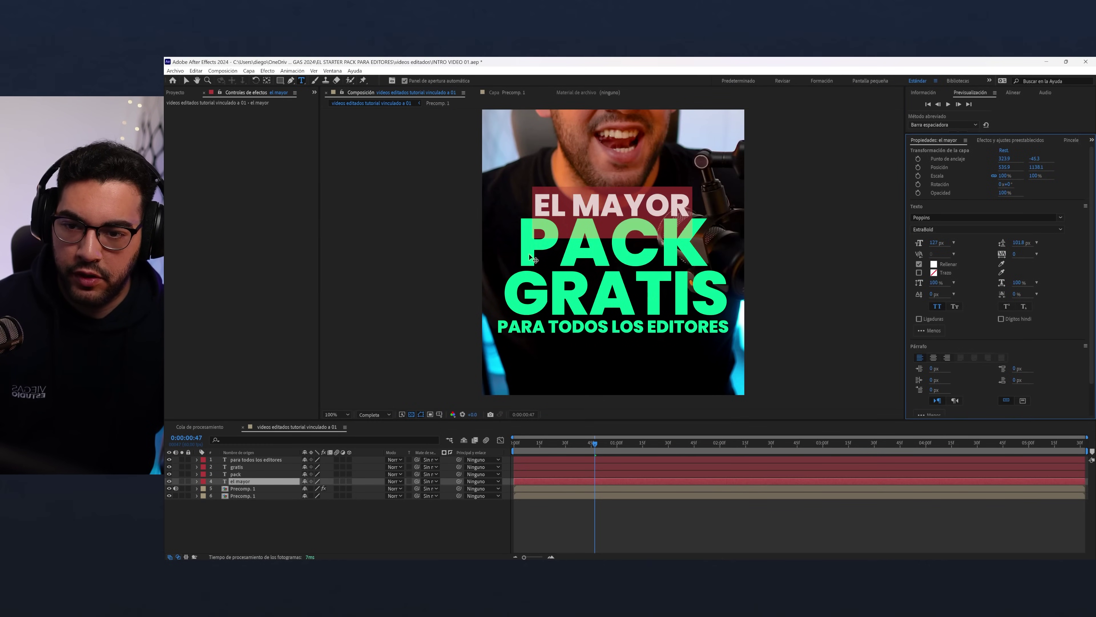
click(236, 475)
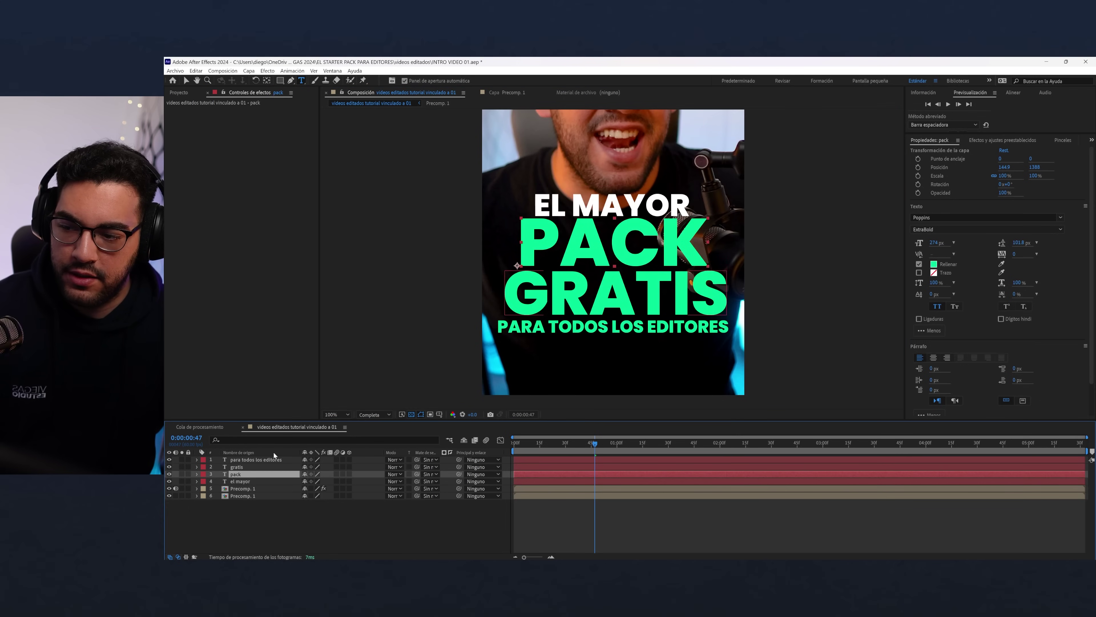
double_click(526, 244)
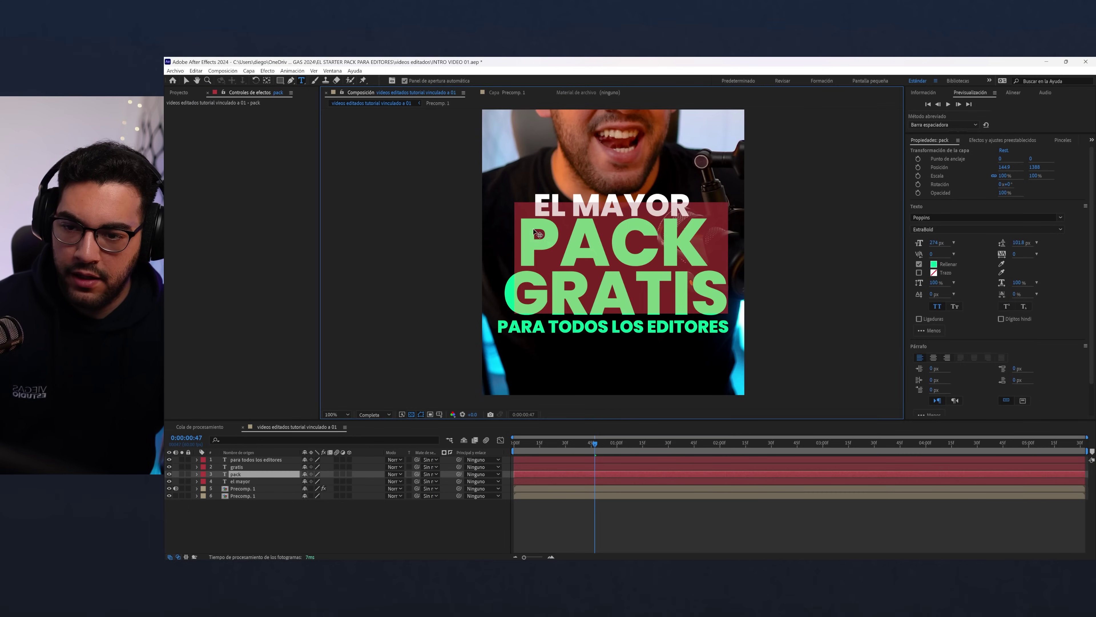
click(934, 264)
click(741, 245)
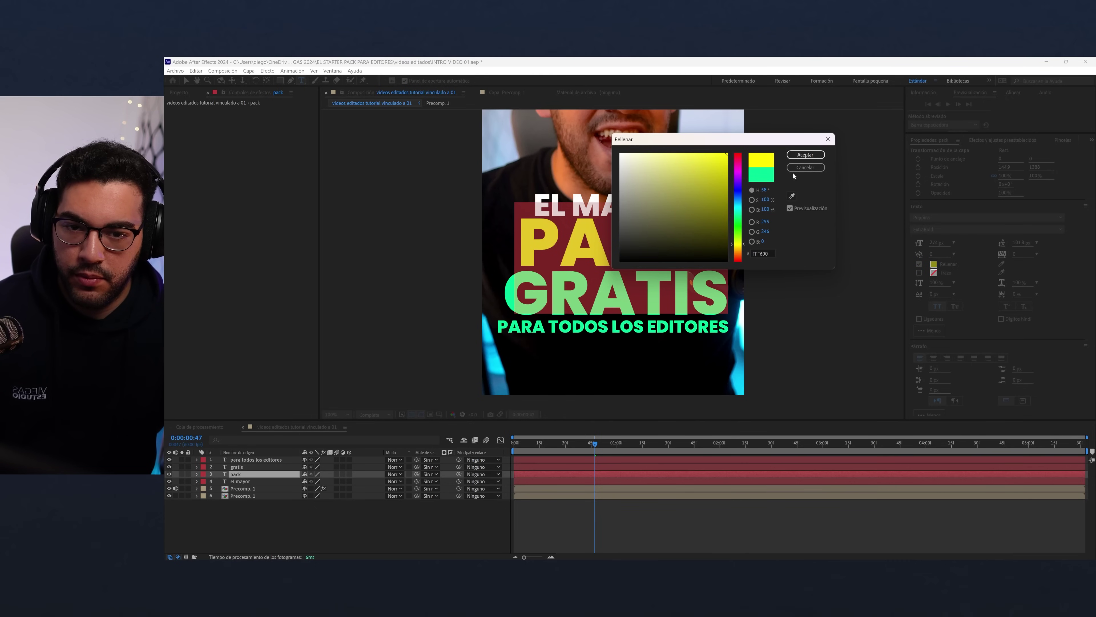
click(805, 155)
- Give GRATIS a bright green 00FF52 fill
click(270, 501)
click(236, 467)
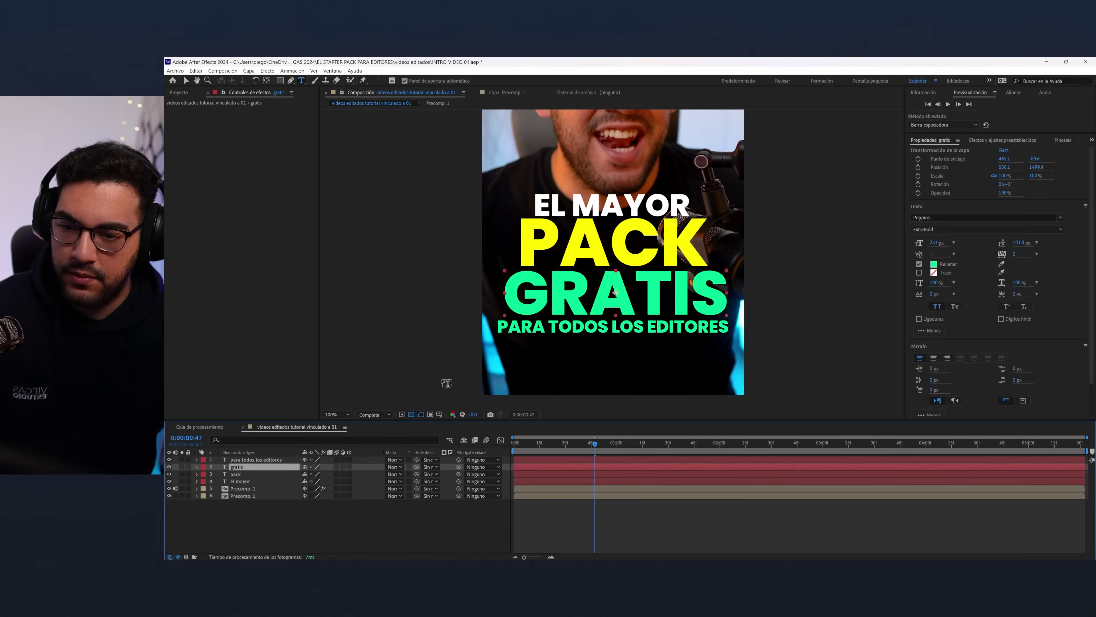
click(934, 264)
click(741, 220)
click(805, 154)
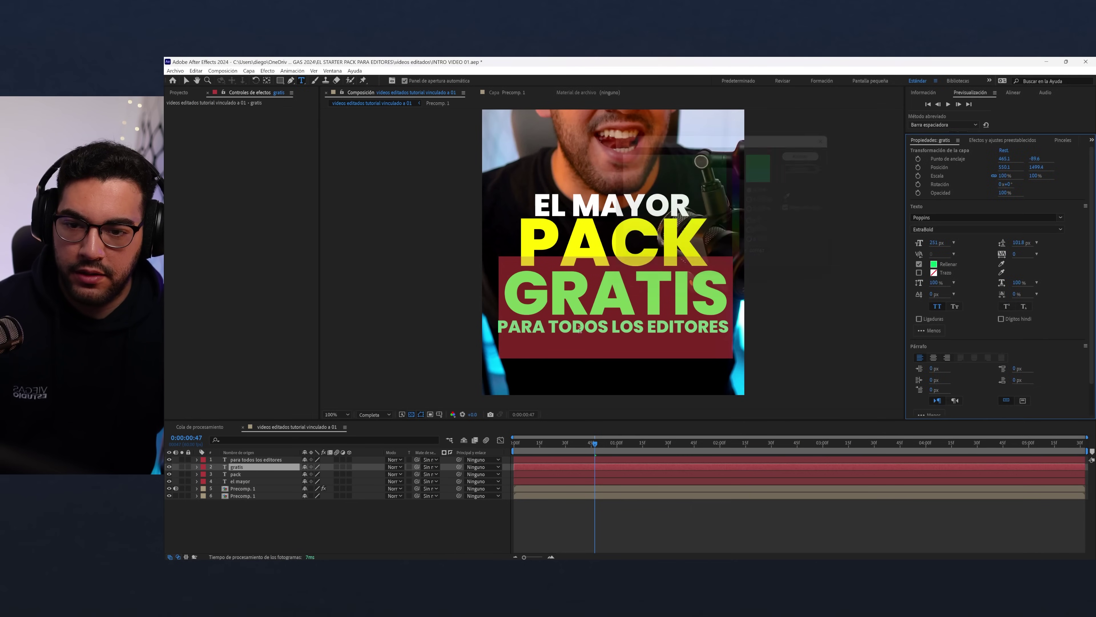
click(384, 503)
- Leave 'para todos los editores' white, then open a new tab in Chrome
click(287, 458)
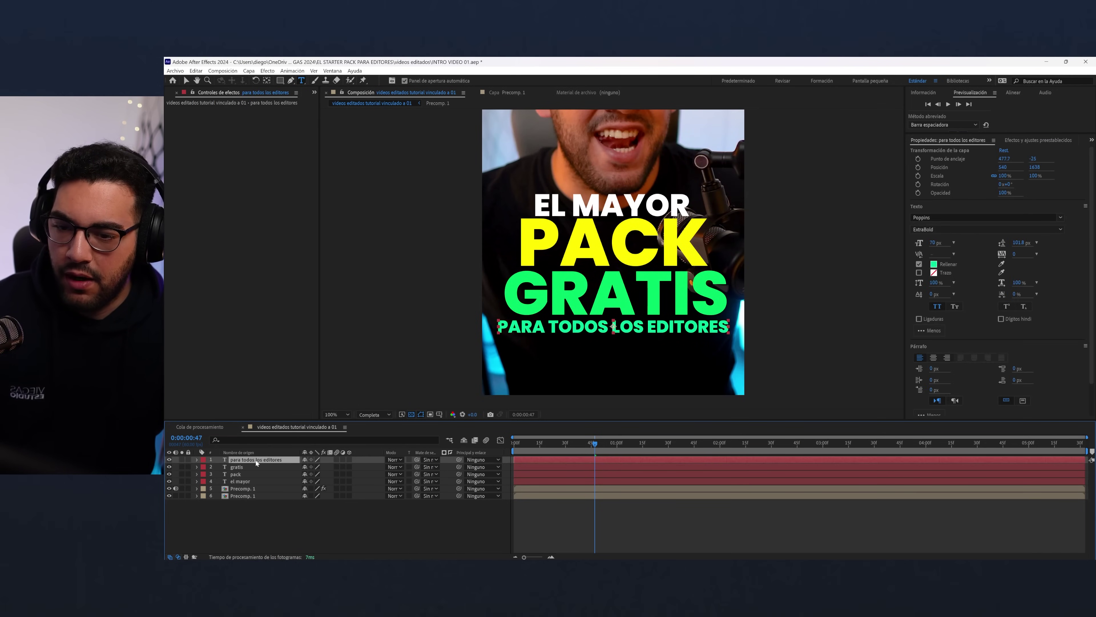
click(933, 264)
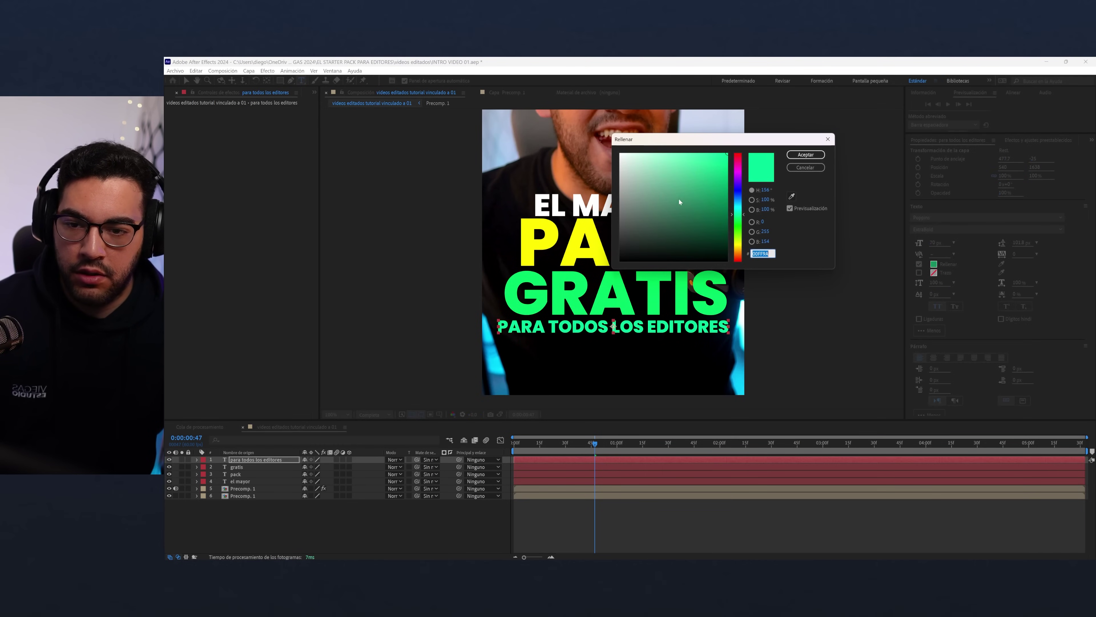
click(806, 155)
scroll(526, 294, down, 2)
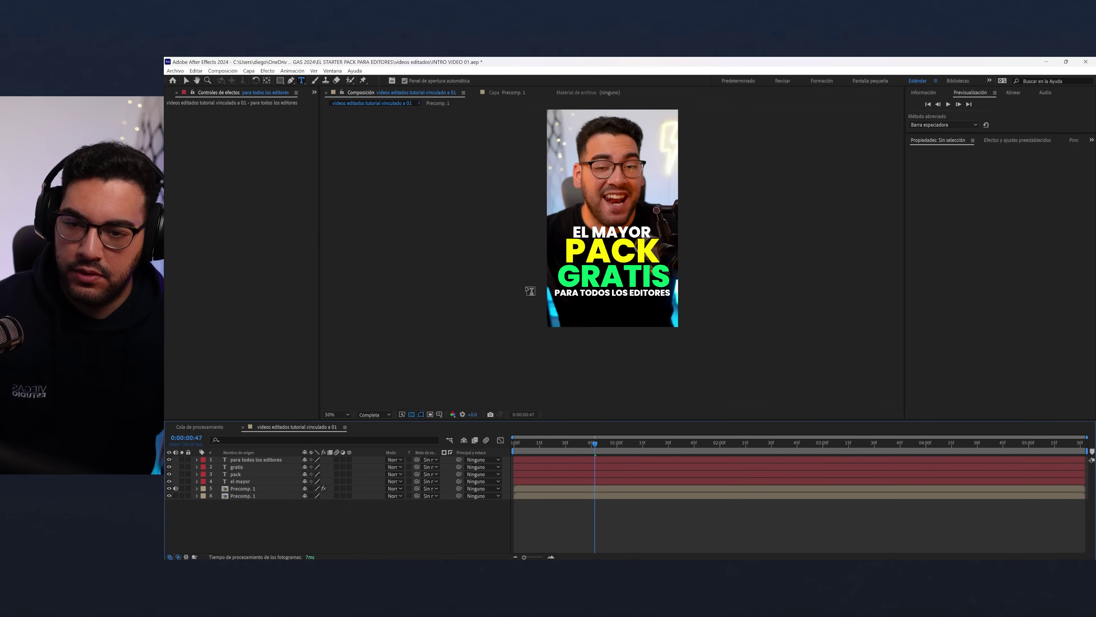
key(ctrl+t)
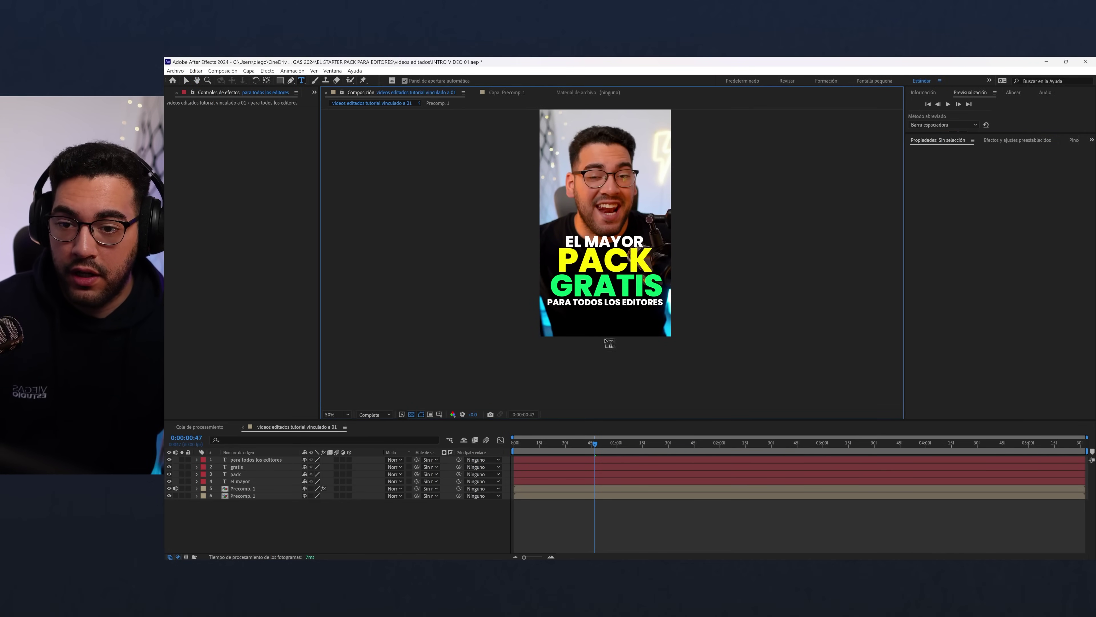
scroll(609, 342, up, 2)
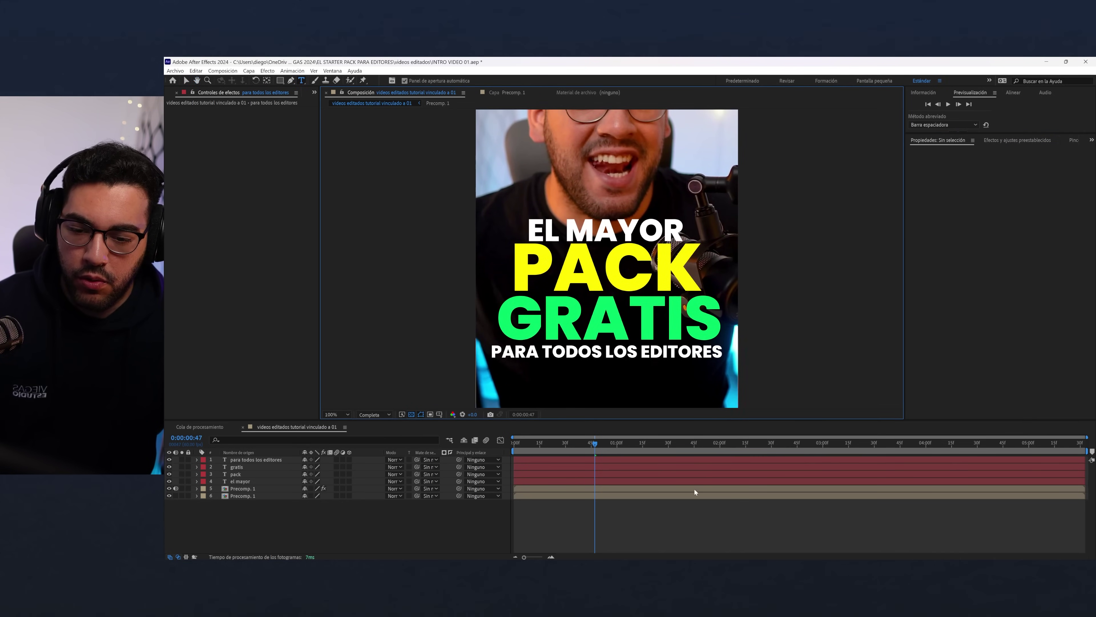
click(724, 523)
key(ctrl+t)
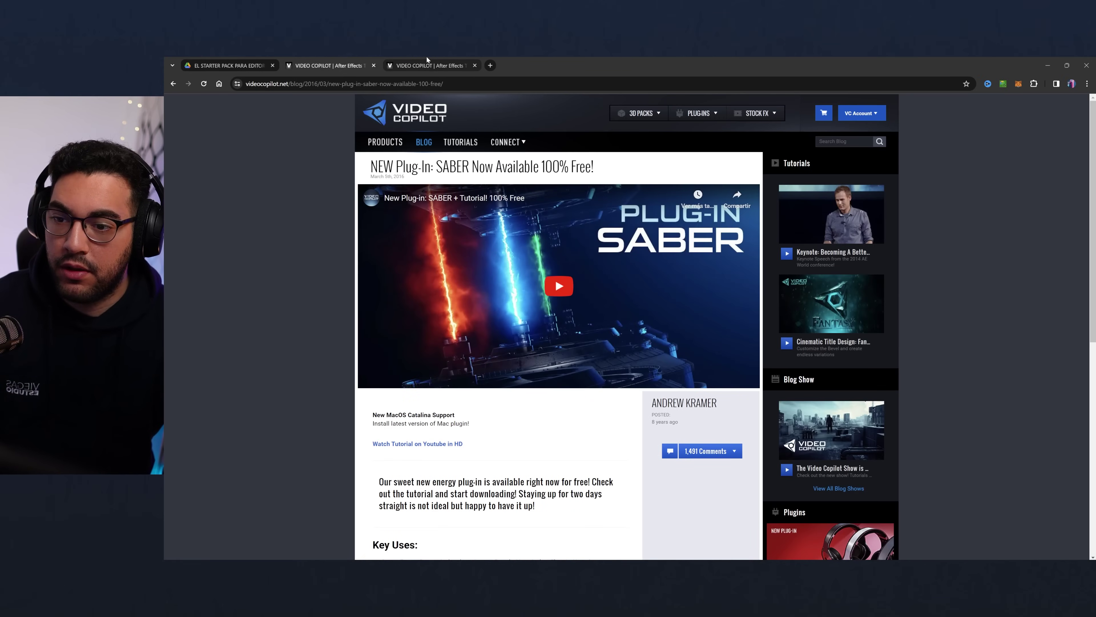
- Browse videocopilot.net's FX Console post, then scroll the SABER page to its After Effects download buttons
scroll(502, 252, down, 10)
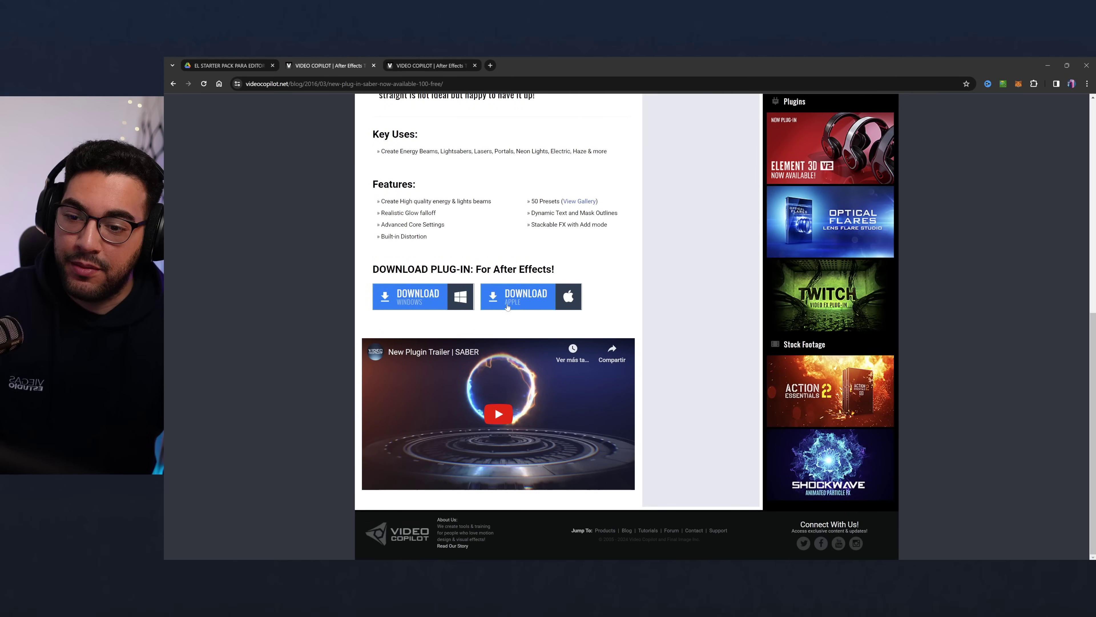
click(443, 60)
scroll(477, 271, down, 7)
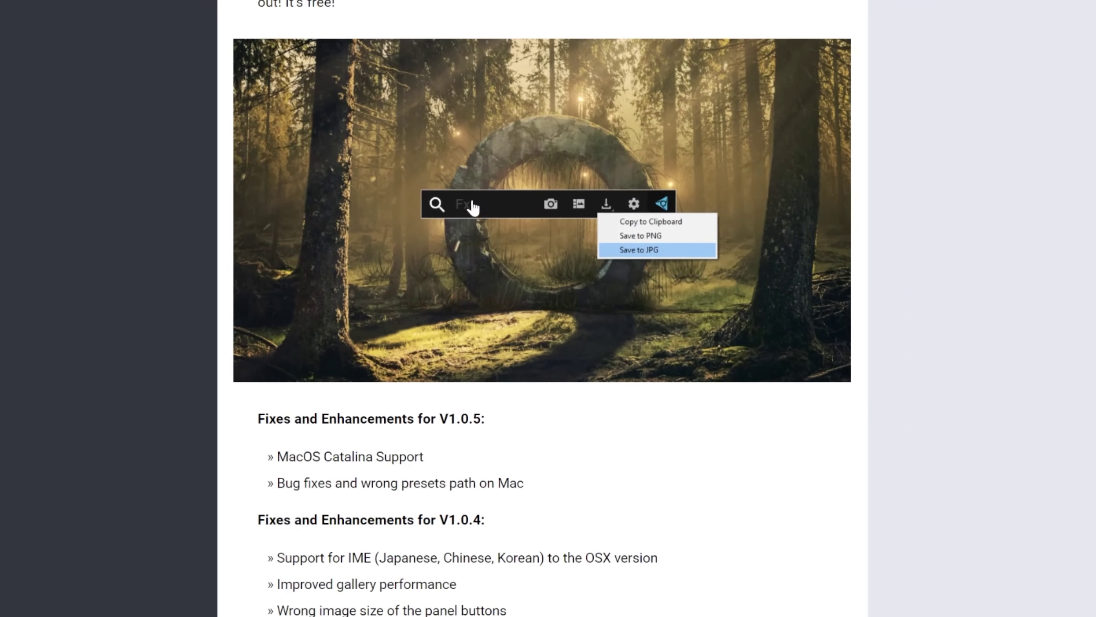
scroll(482, 275, down, 5)
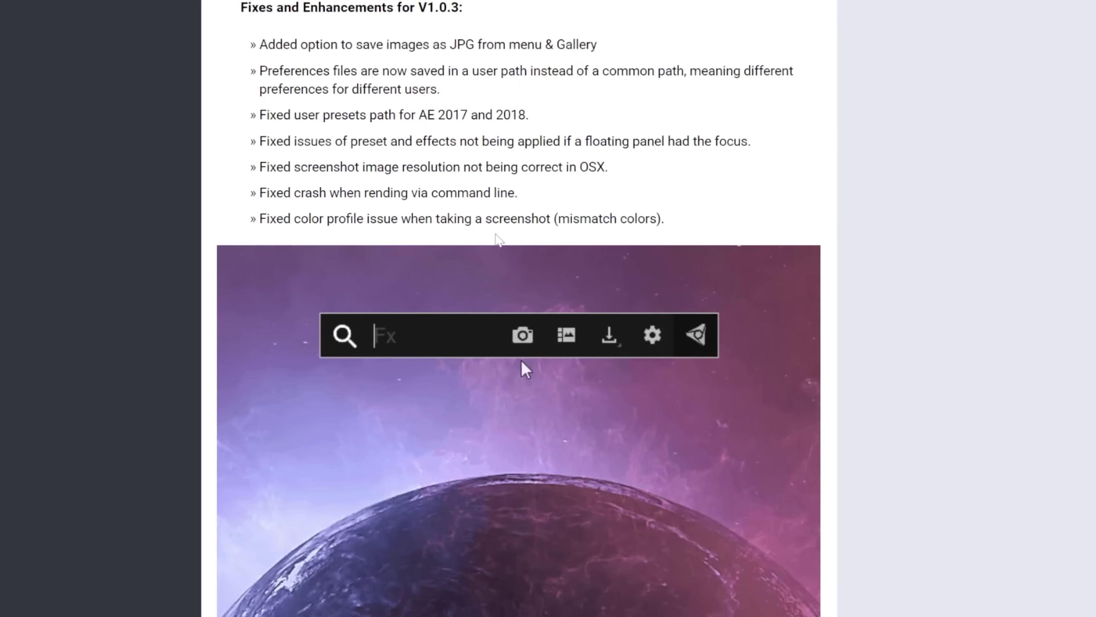
scroll(482, 275, down, 5)
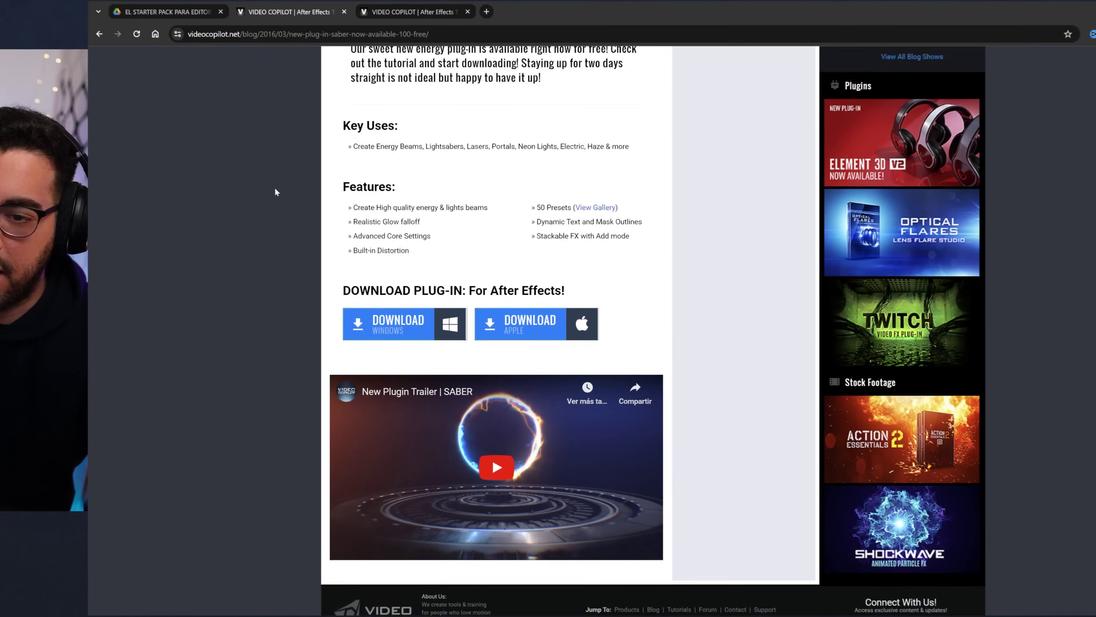
scroll(296, 198, up, 5)
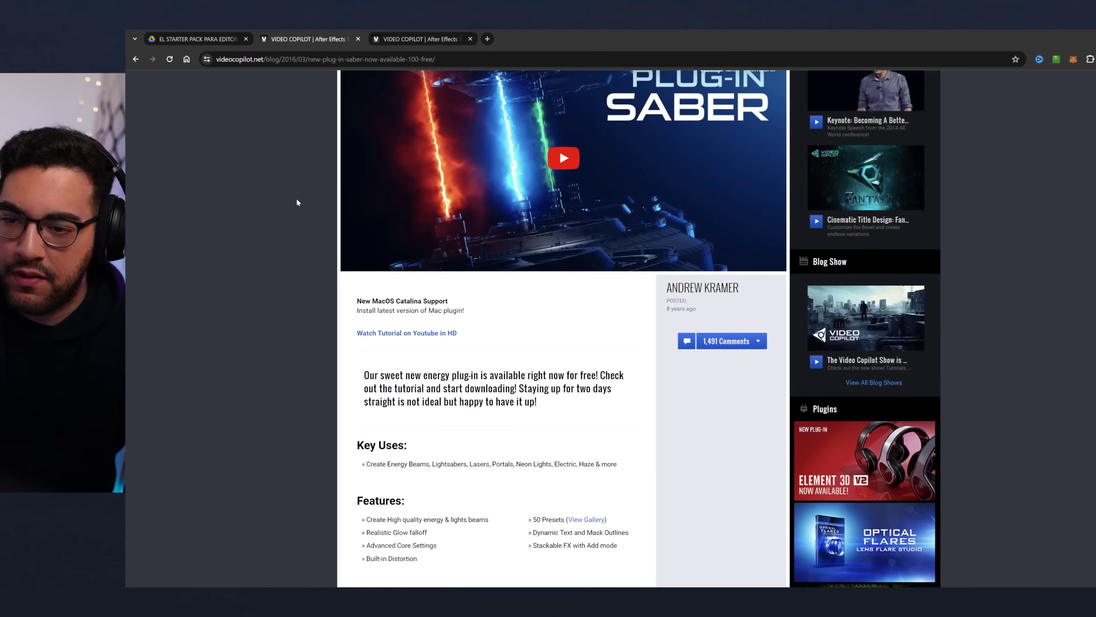
scroll(456, 182, up, 3)
scroll(373, 169, down, 8)
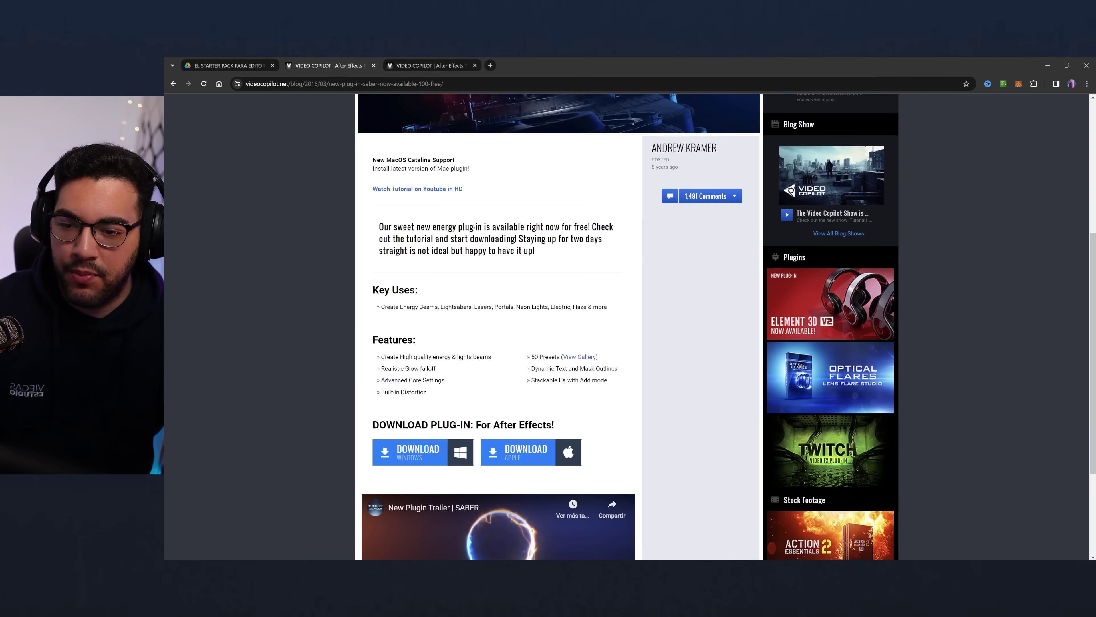
mouse_move(705, 570)
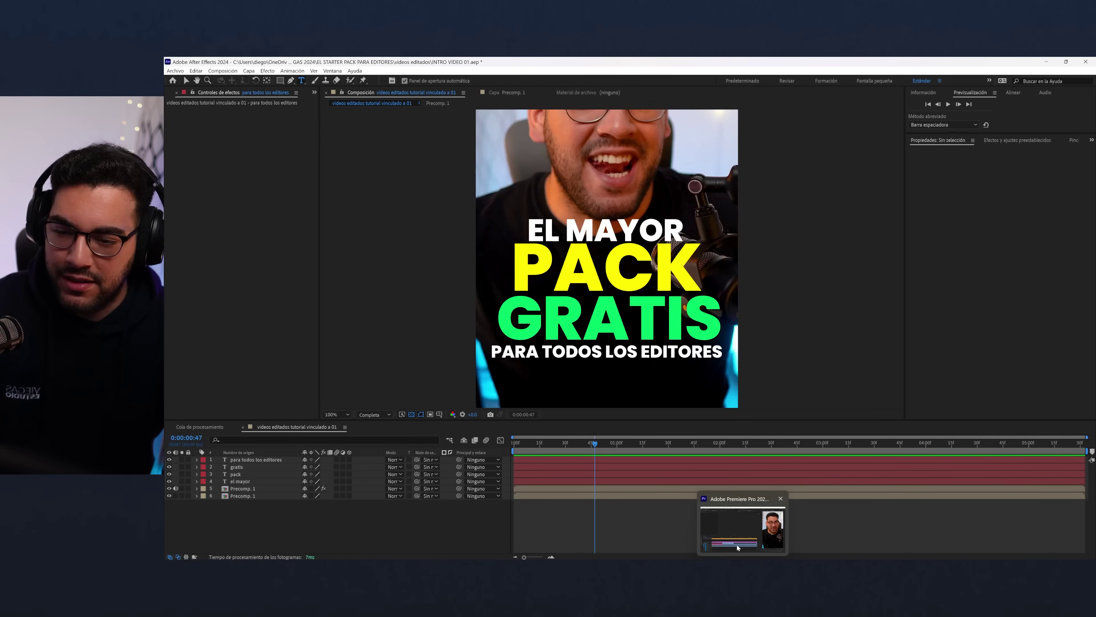
- Add a black full-frame 1080×1920 solid named 'PACK - SABER' at the top of the timeline
scroll(616, 269, down, 2)
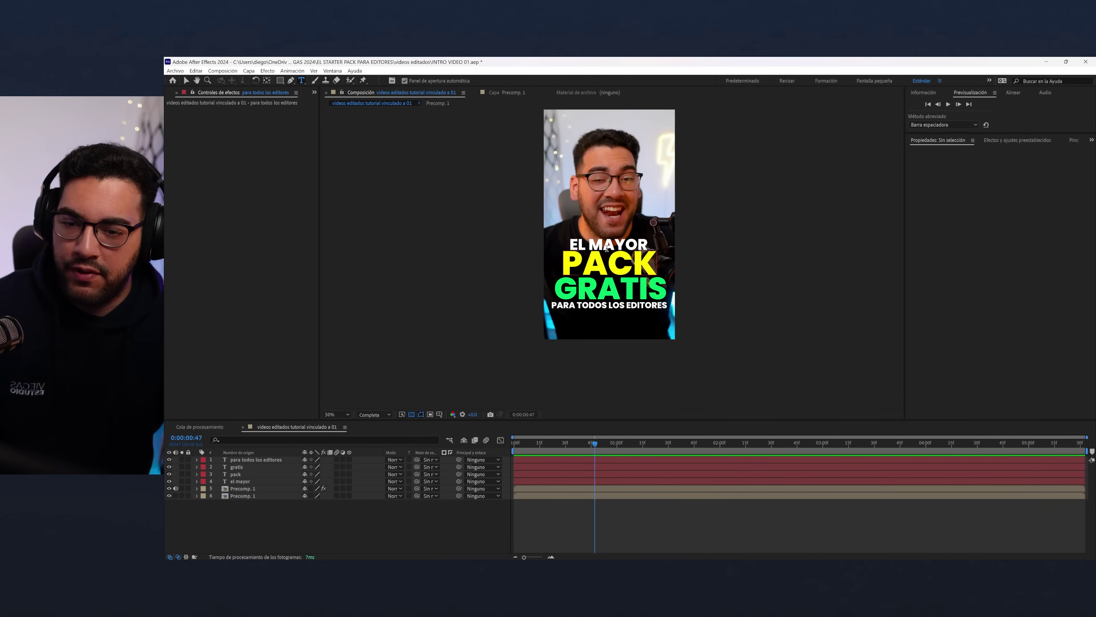
drag(563, 246, 566, 271)
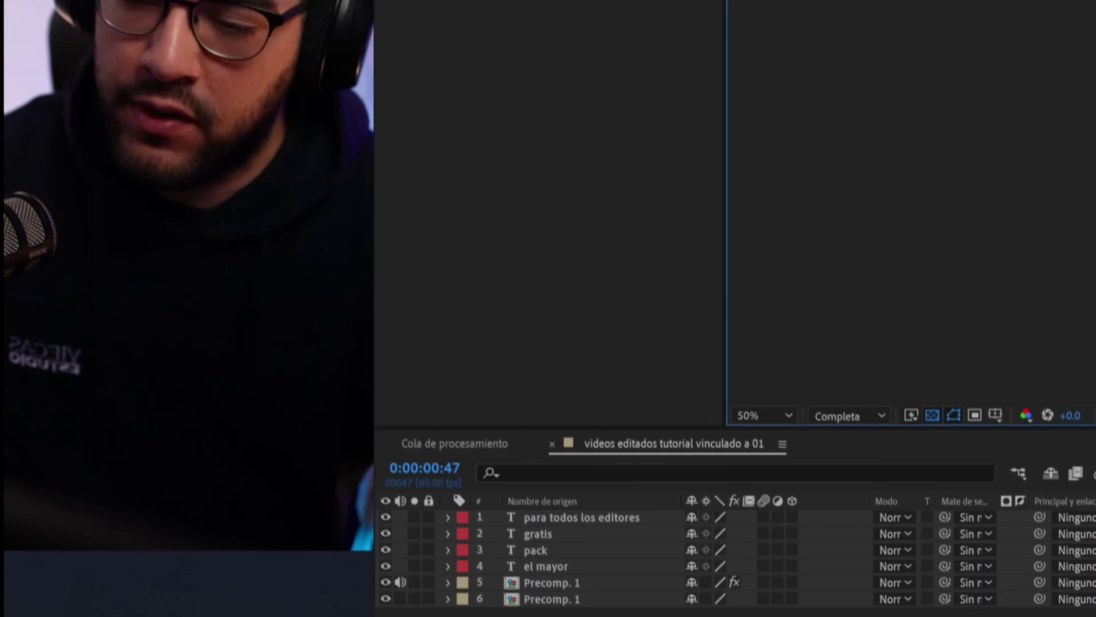
right_click(580, 612)
mouse_move(648, 215)
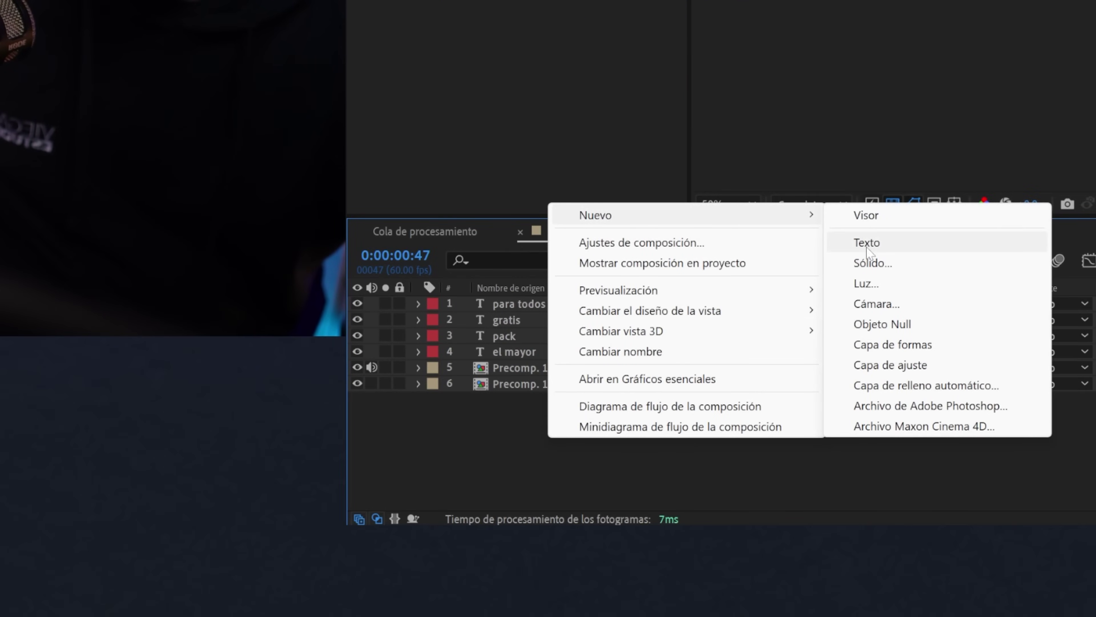
click(885, 265)
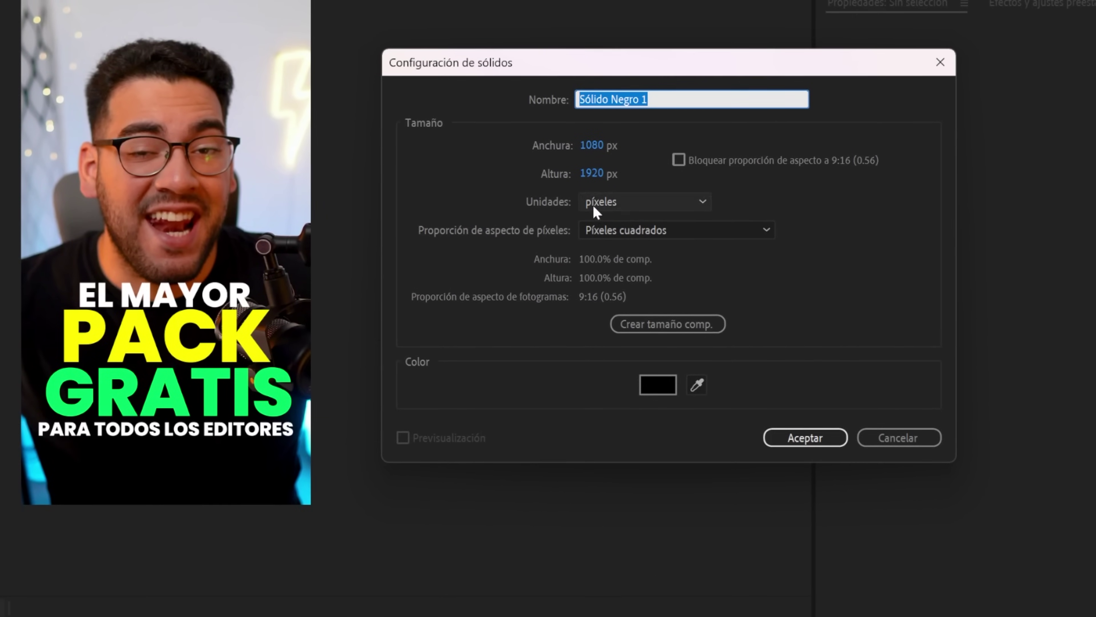
text(PACK - SABER)
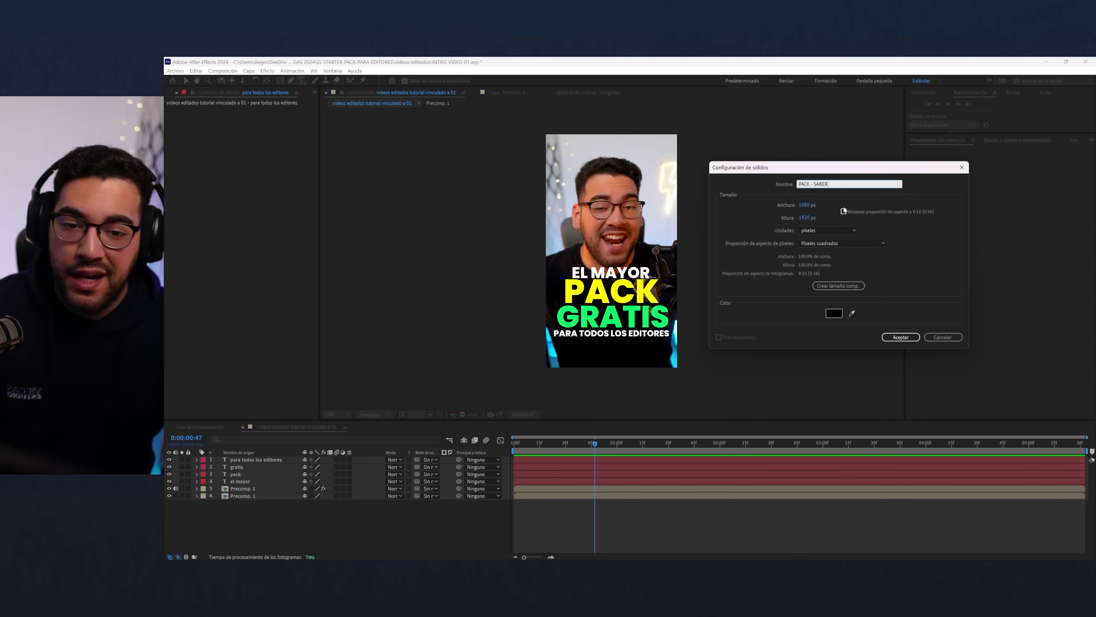
click(875, 338)
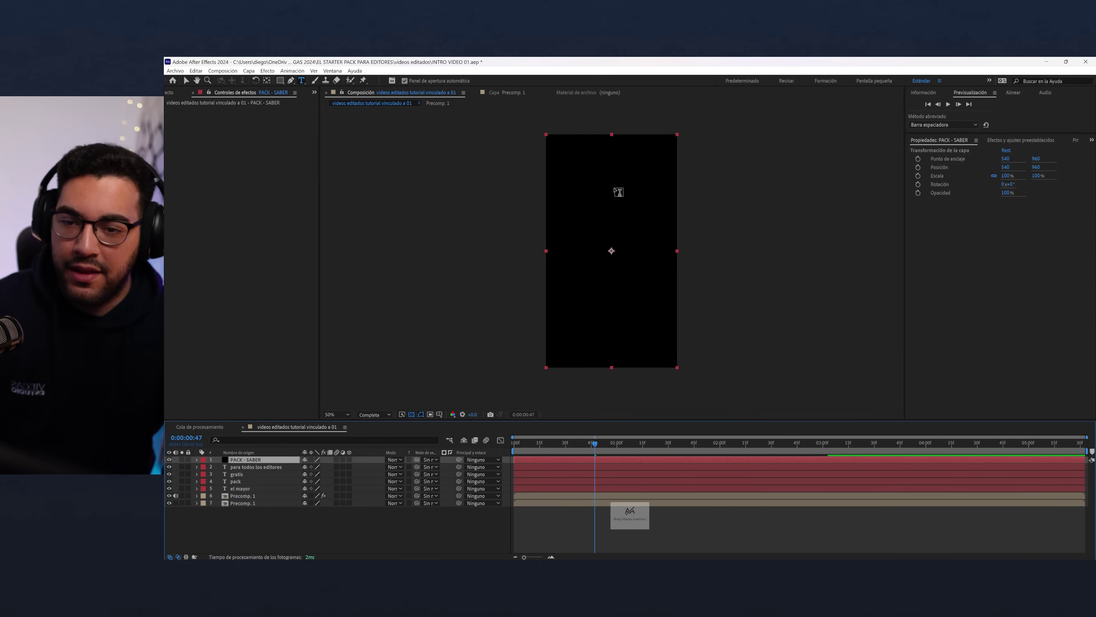
- Apply the Saber effect to the PACK - SABER solid through the effect search
key(ctrl+space)
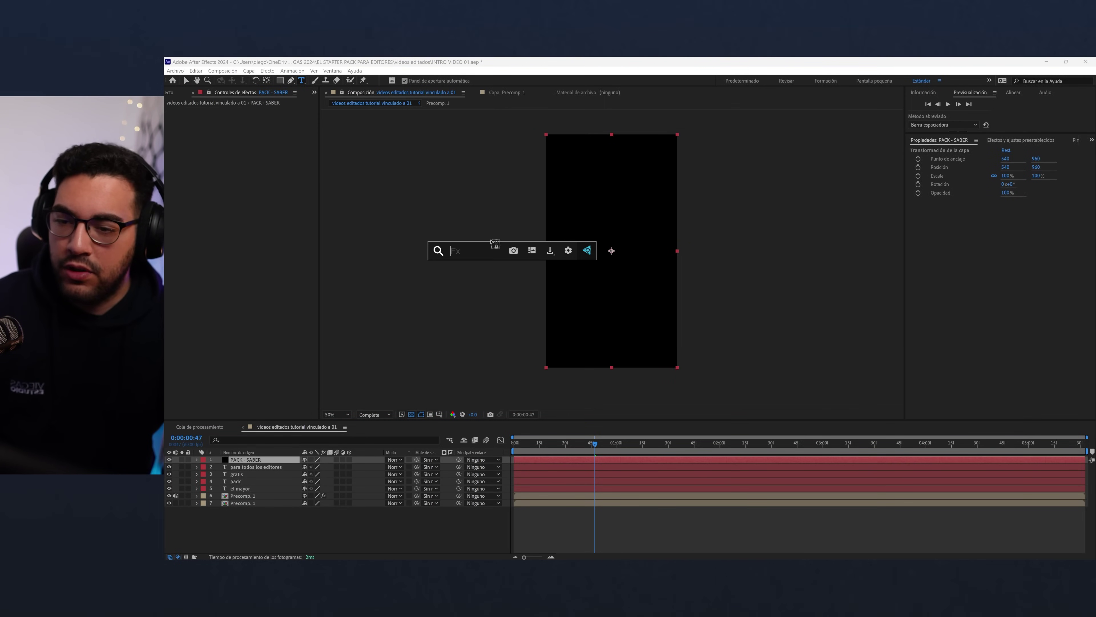
text(sa)
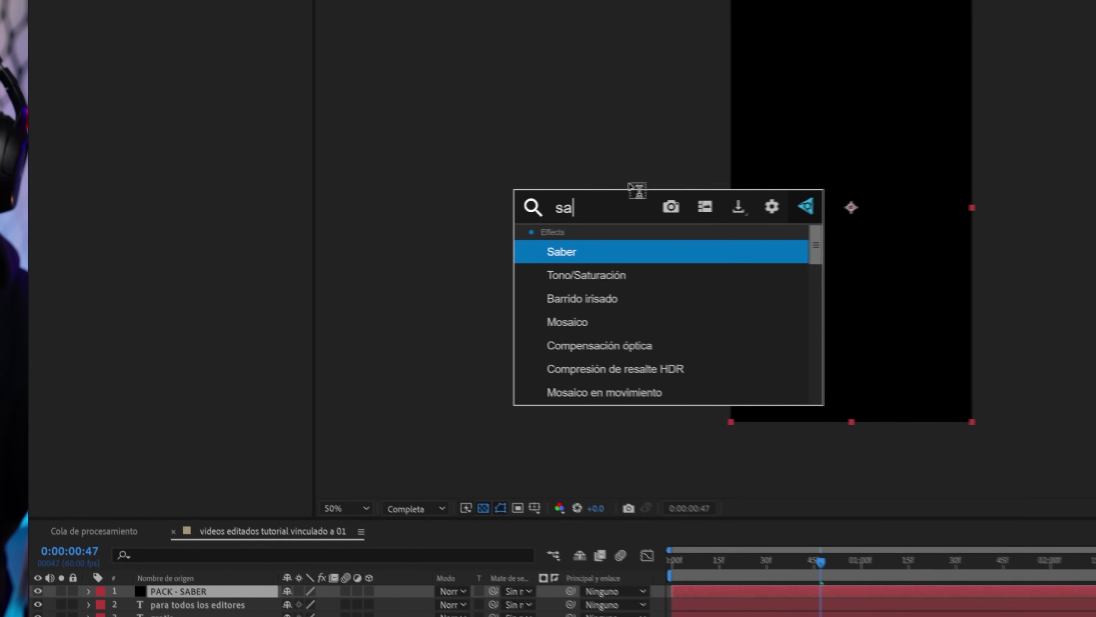
text(ber)
key(Return)
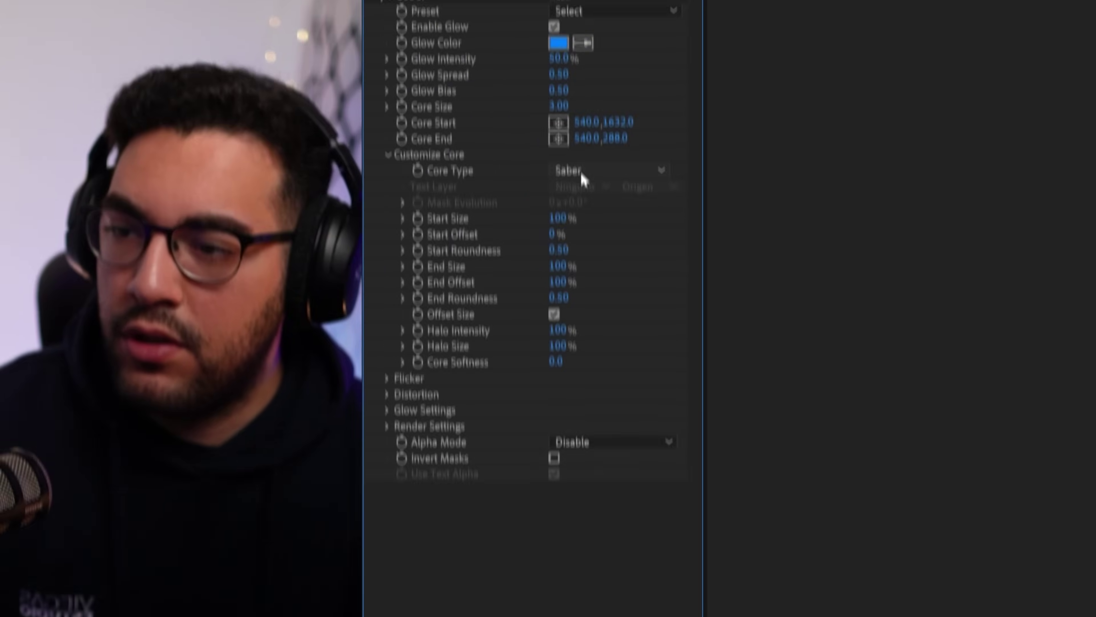
- Set Saber's Core Type to Text Layer, tracing the '4. pack' text layer
click(579, 170)
click(620, 278)
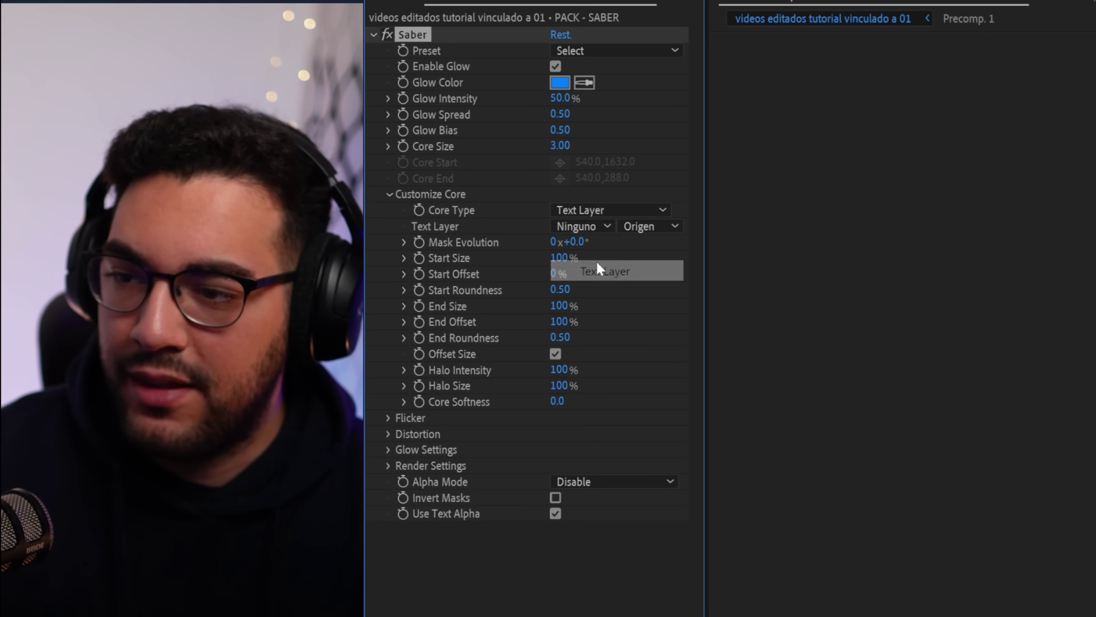
click(582, 226)
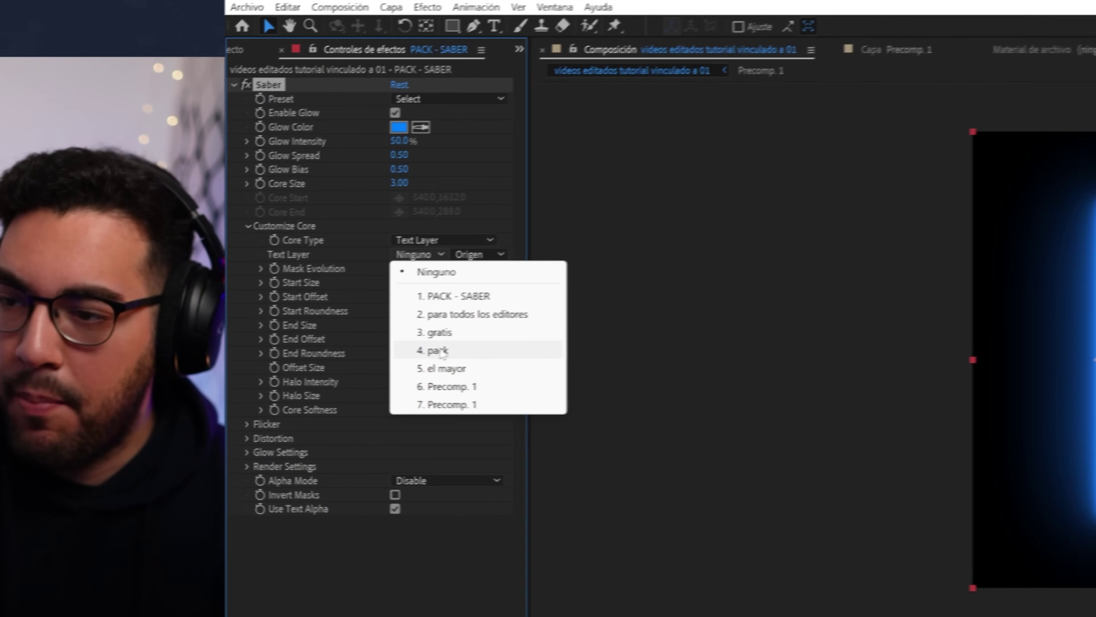
click(609, 334)
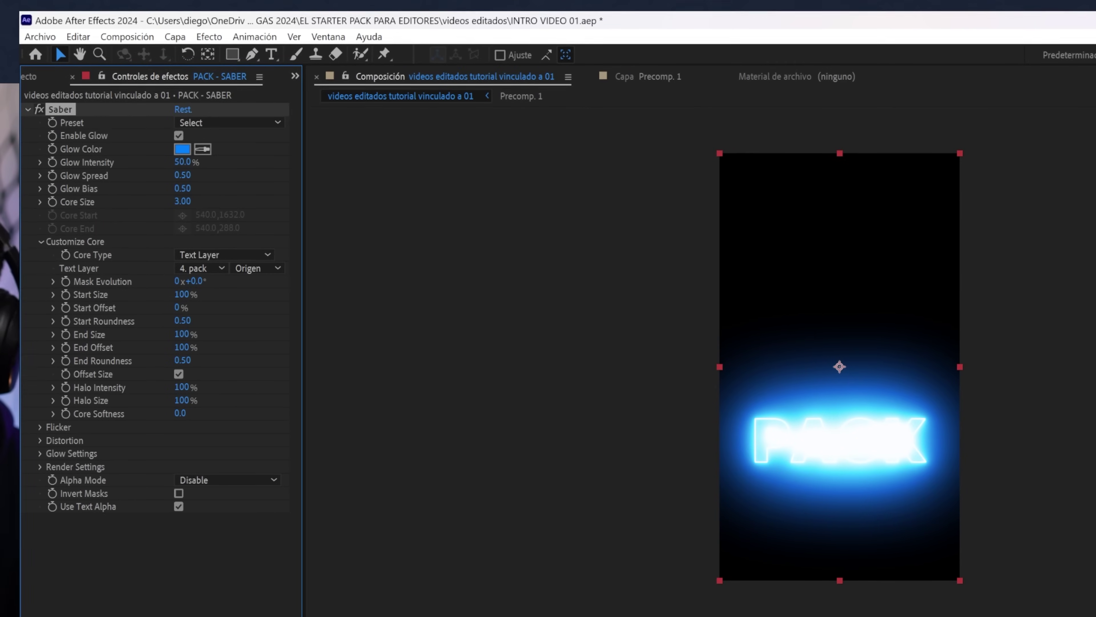
click(200, 267)
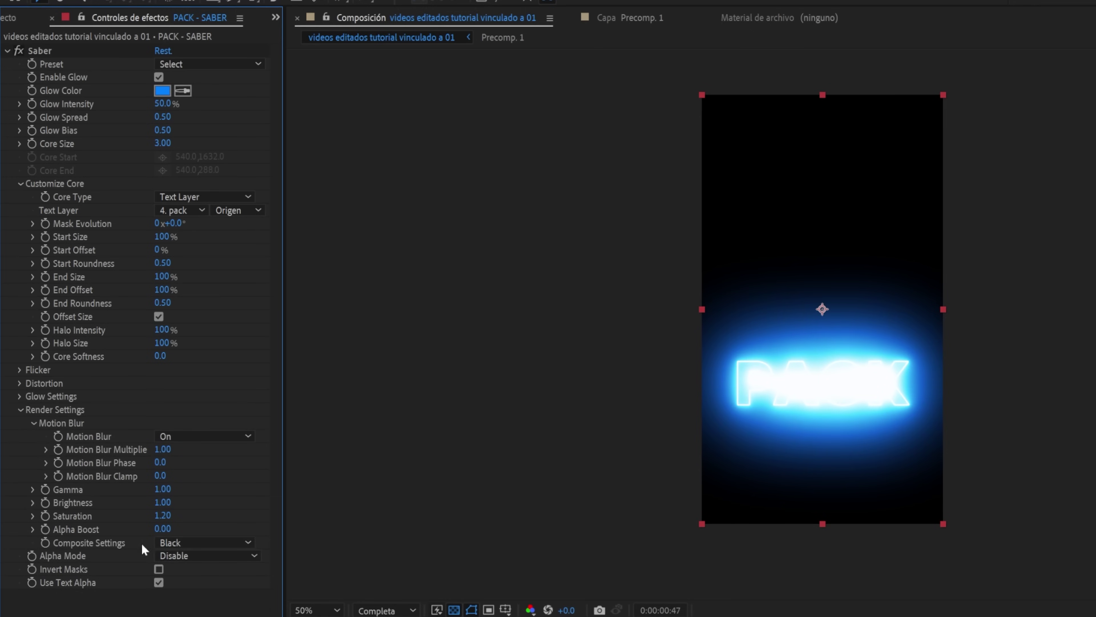
click(173, 543)
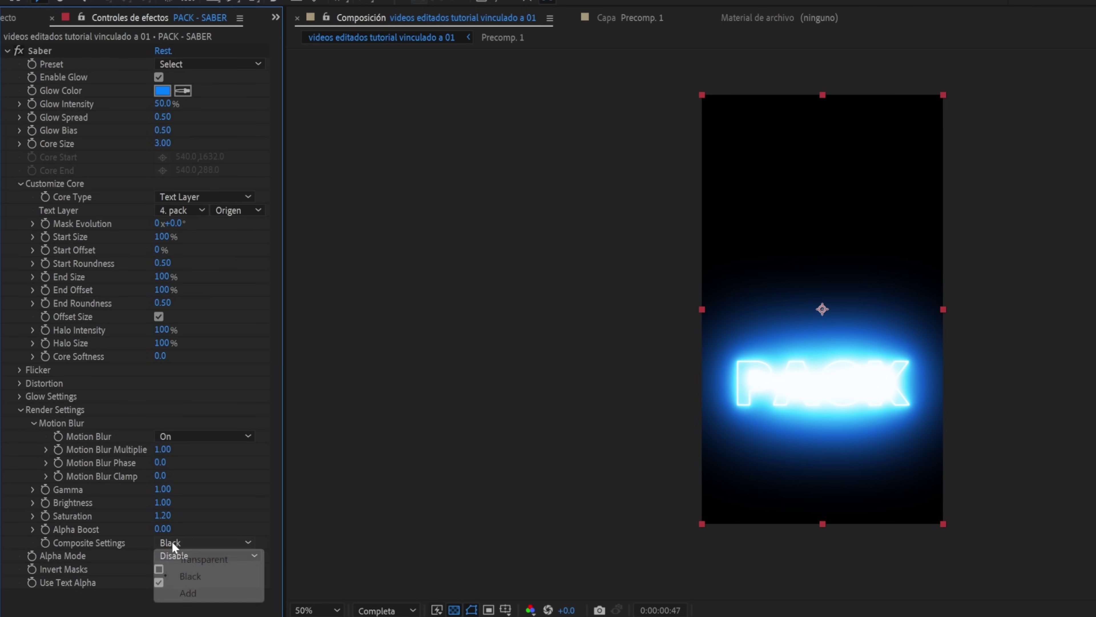
- Make Saber composite transparently, apply the Firestorm preset, and hide the original pack text layer
click(203, 559)
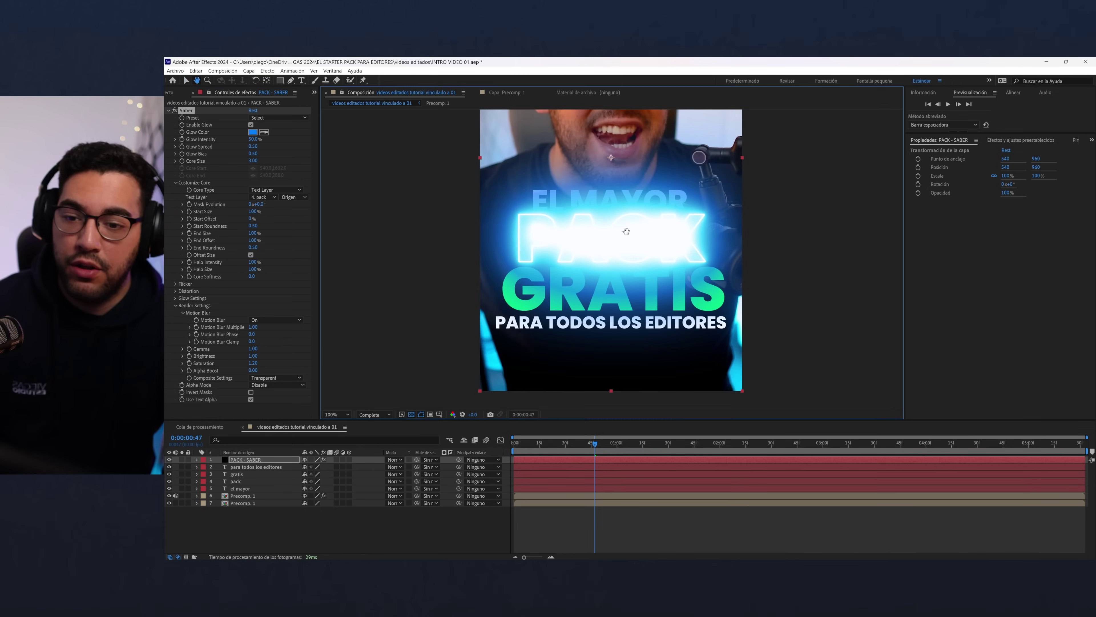
click(285, 118)
click(292, 110)
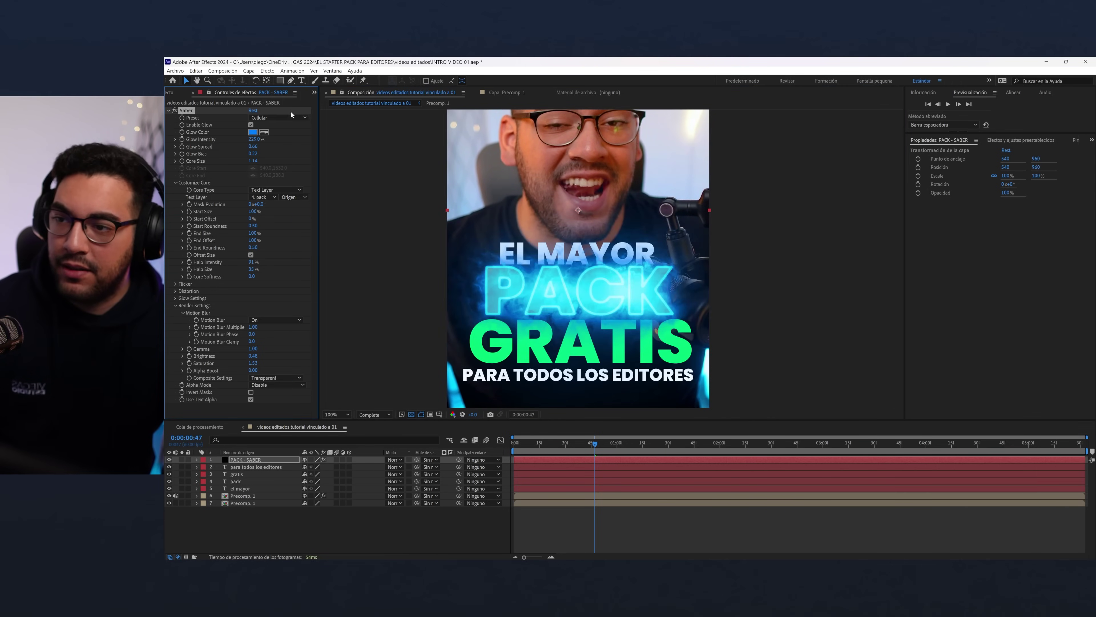
click(278, 117)
click(294, 177)
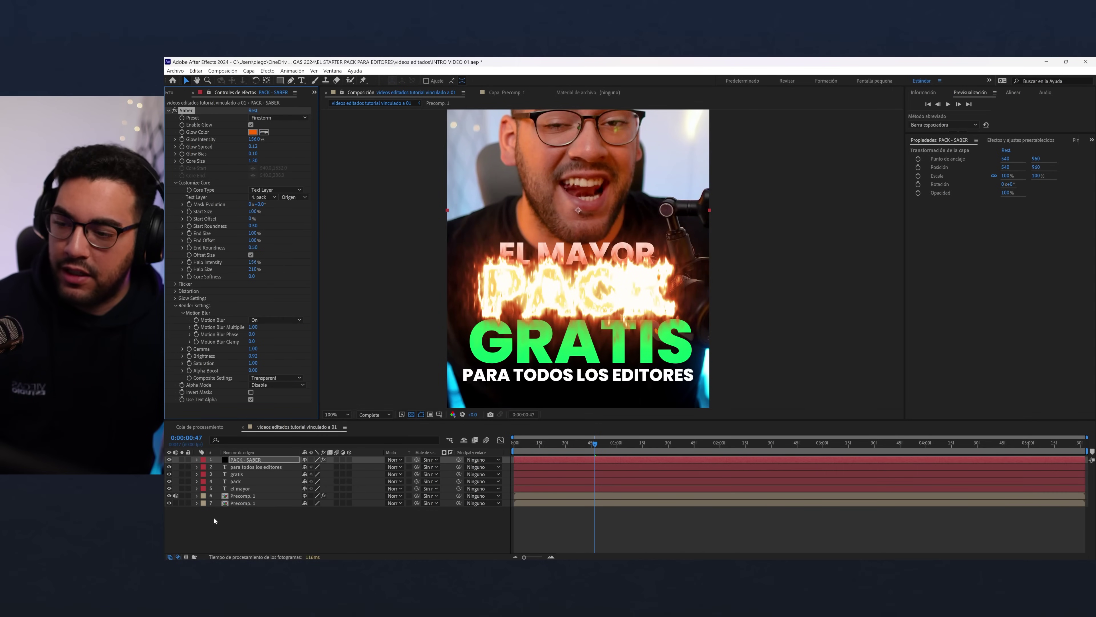
click(168, 481)
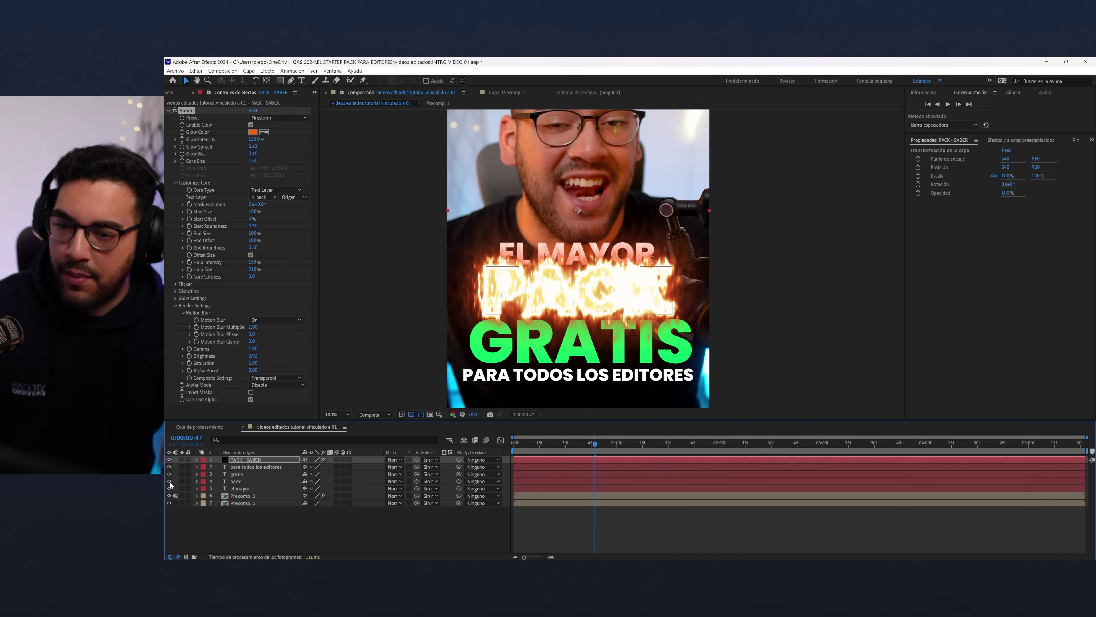
- Set Glow Intensity to 86%, Glow Spread 0.25 and Glow Bias 0.05, then solo and preview
drag(254, 139, 225, 140)
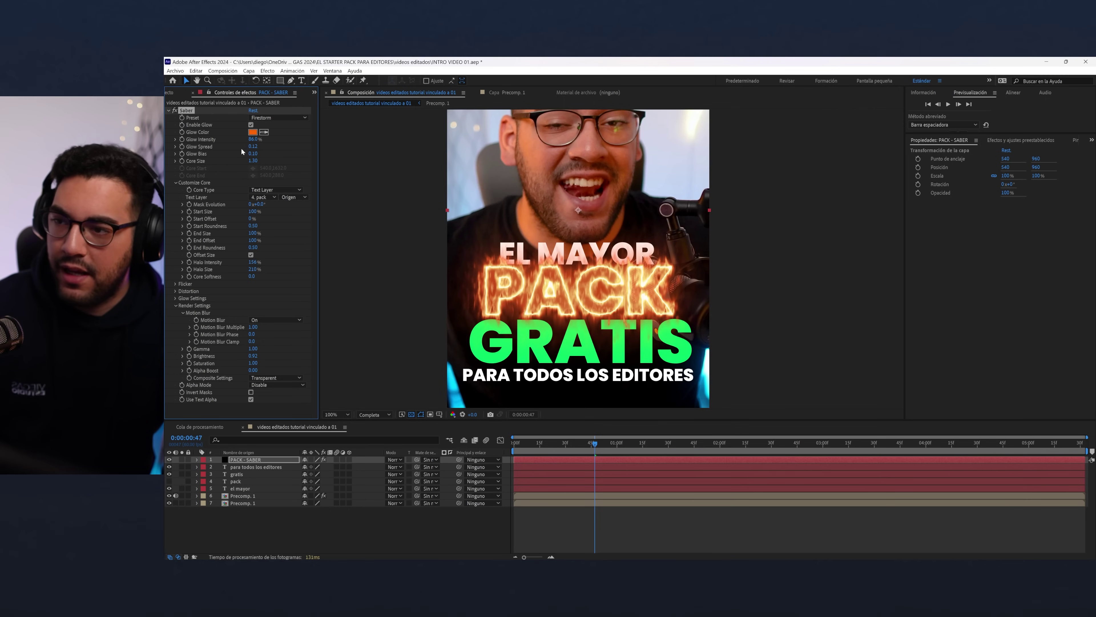
drag(236, 147, 248, 159)
key(Home)
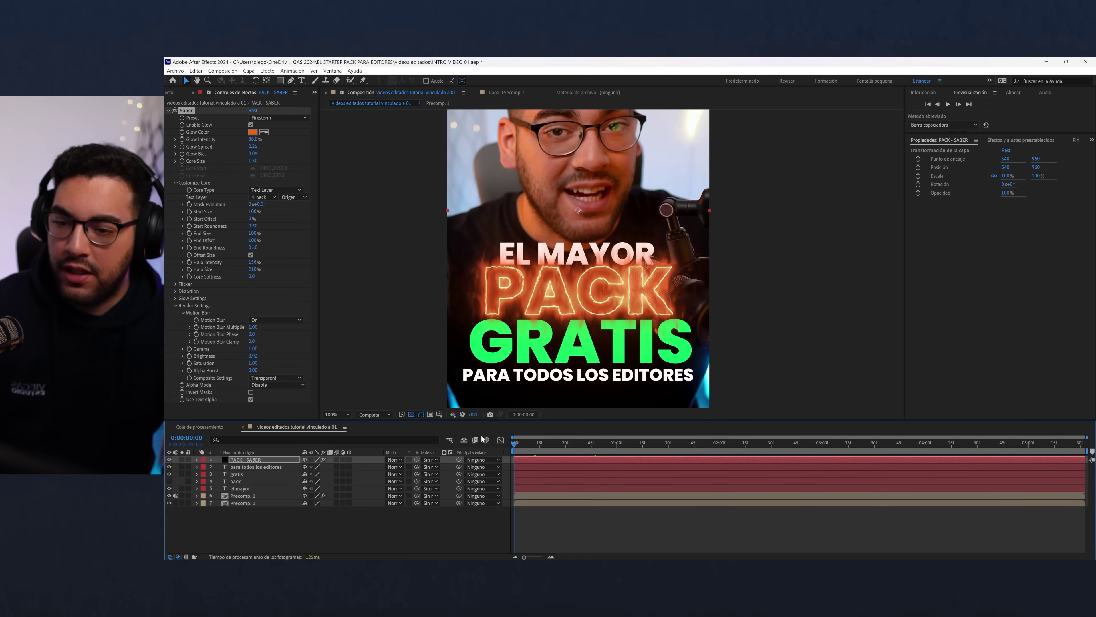
click(182, 459)
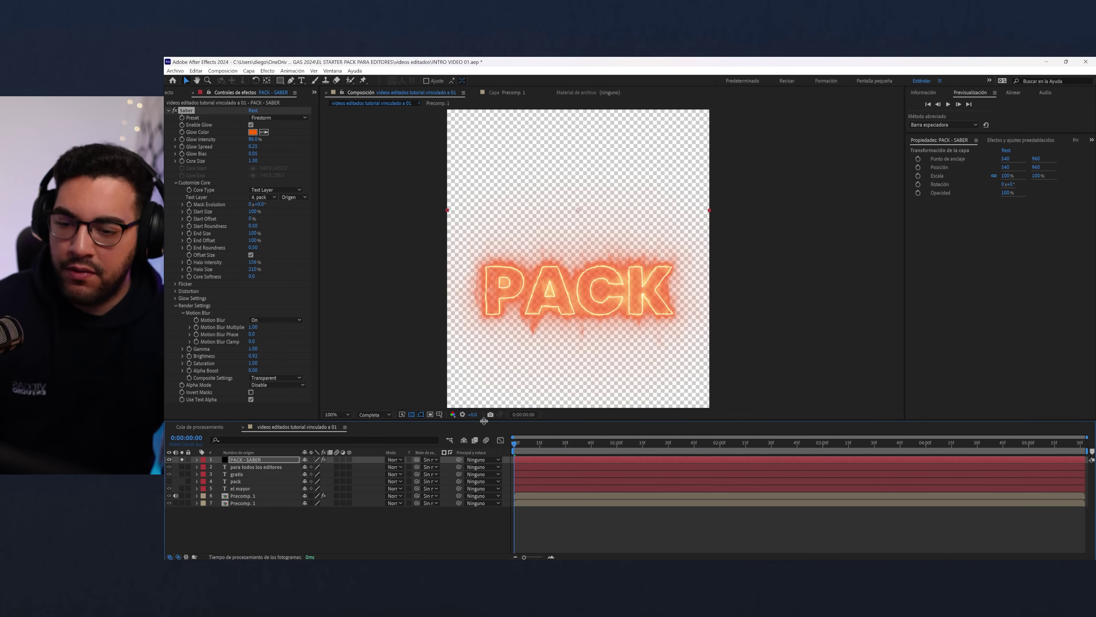
key(space)
click(532, 450)
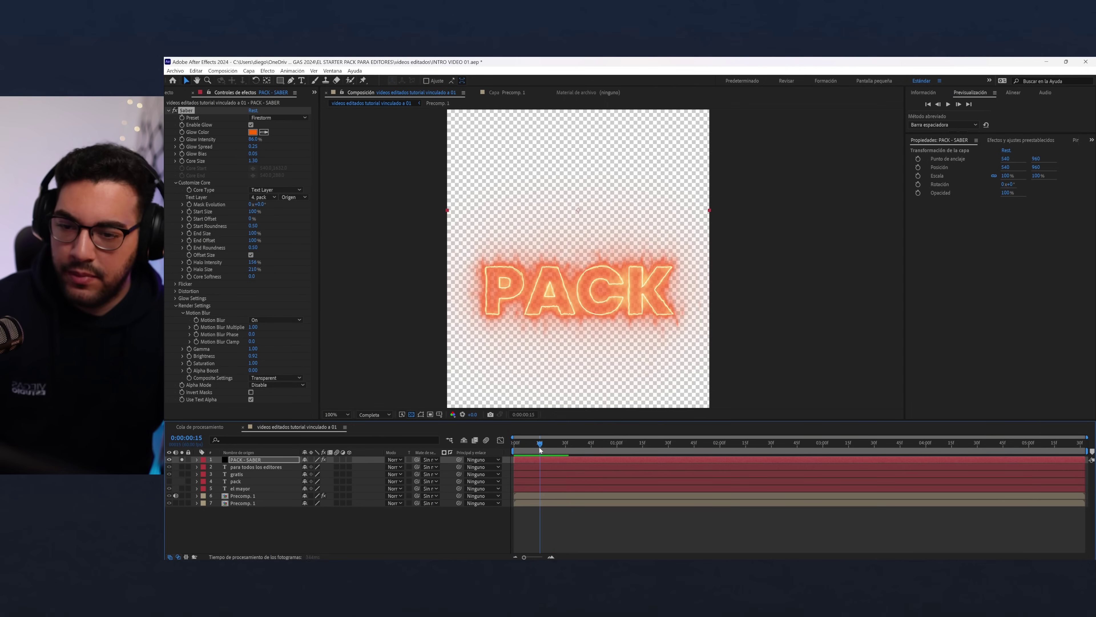
- Change the Saber Glow Color to orange-yellow
click(255, 134)
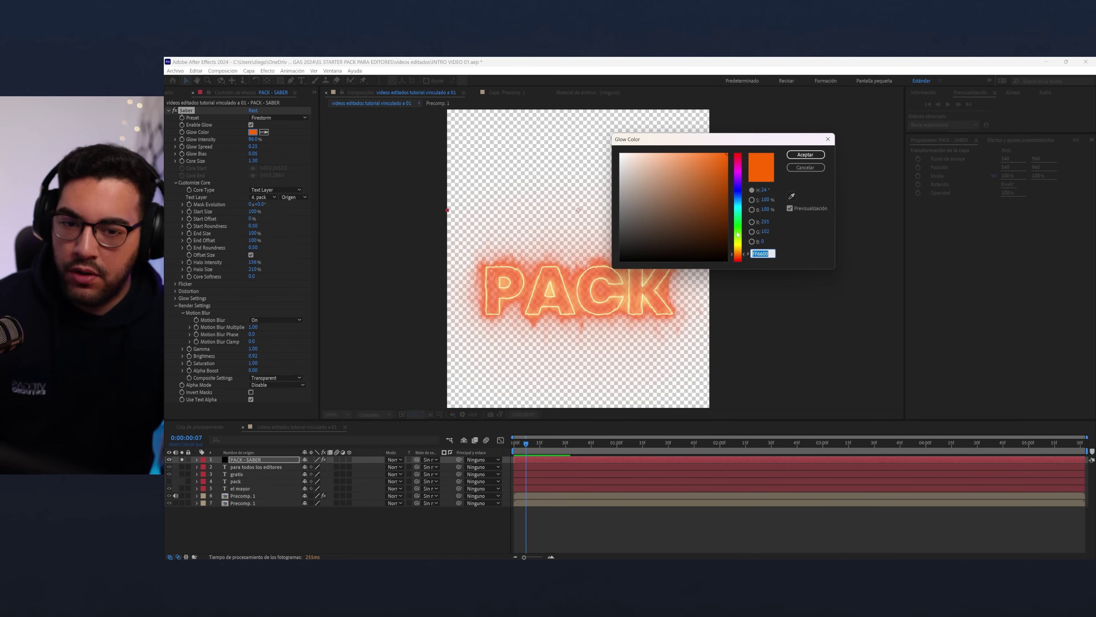
click(738, 245)
drag(738, 246, 739, 249)
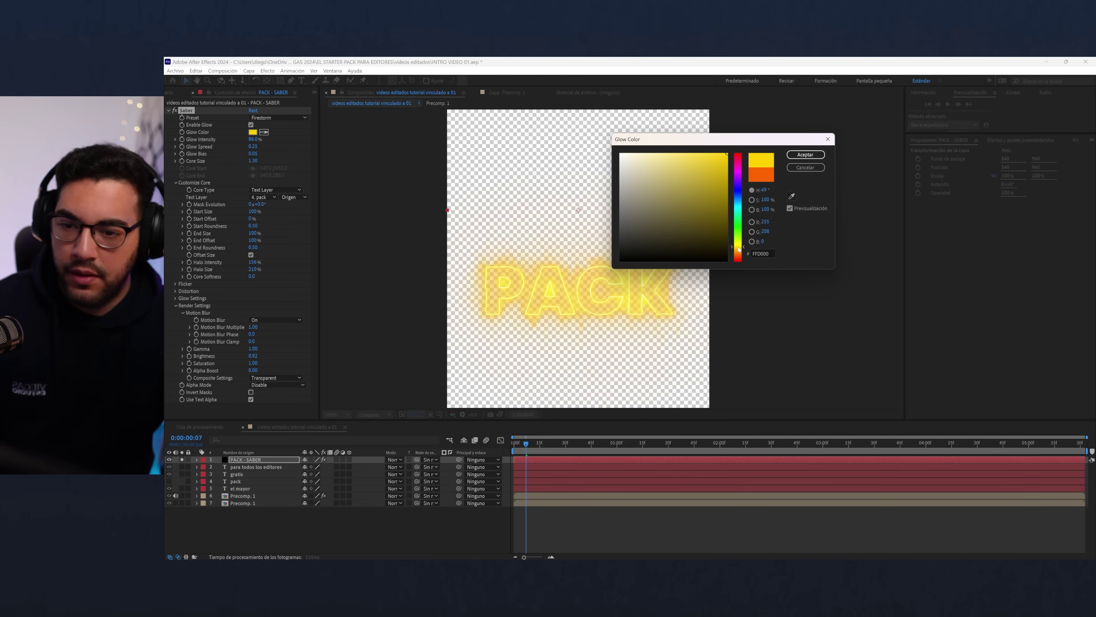
click(805, 155)
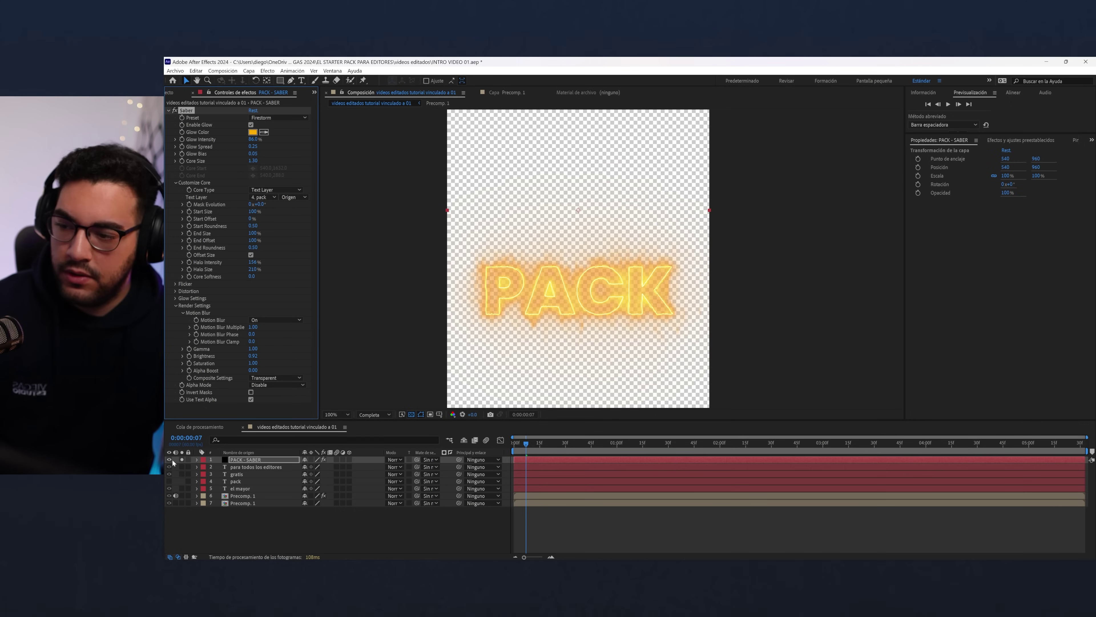
click(249, 460)
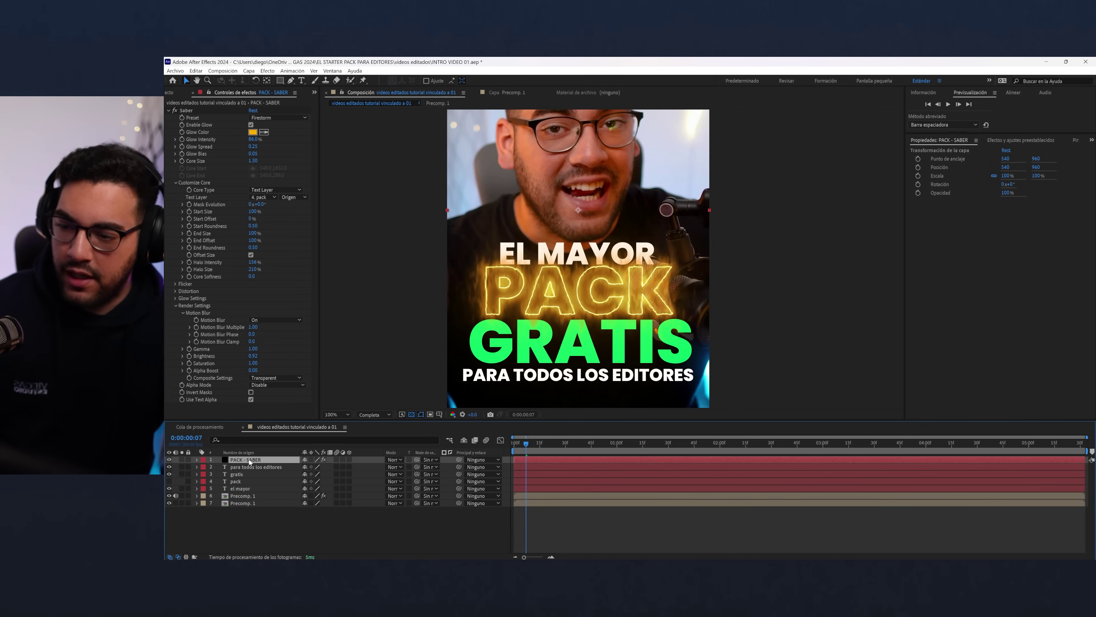
- Duplicate the PACK - SABER layer, make the copy's glow green, and trace the '4. gratis' text
key(ctrl+d)
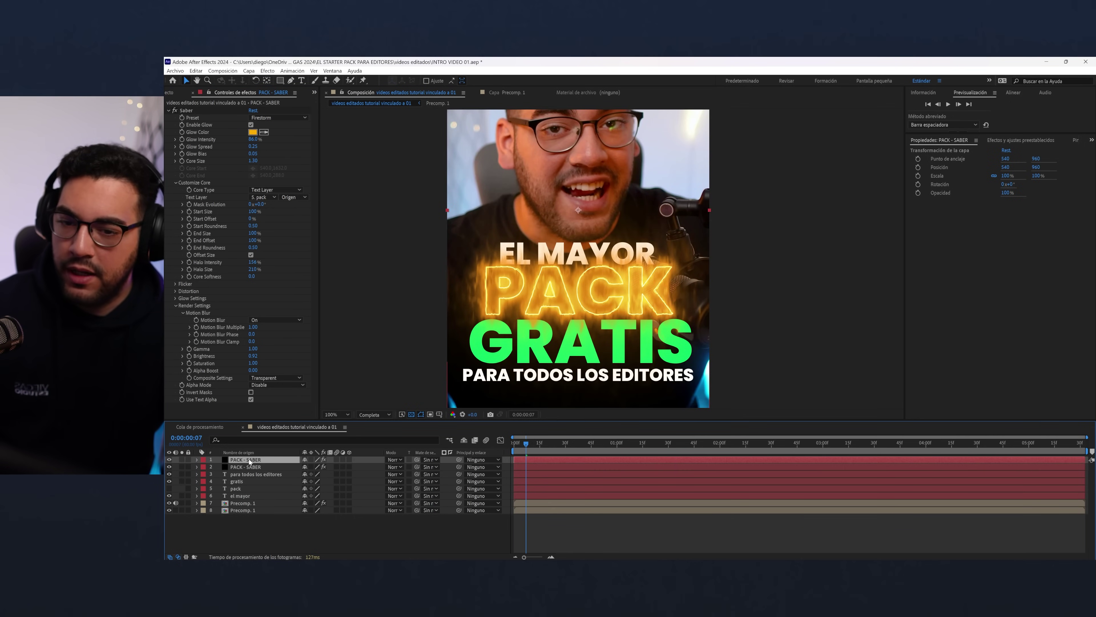
click(253, 132)
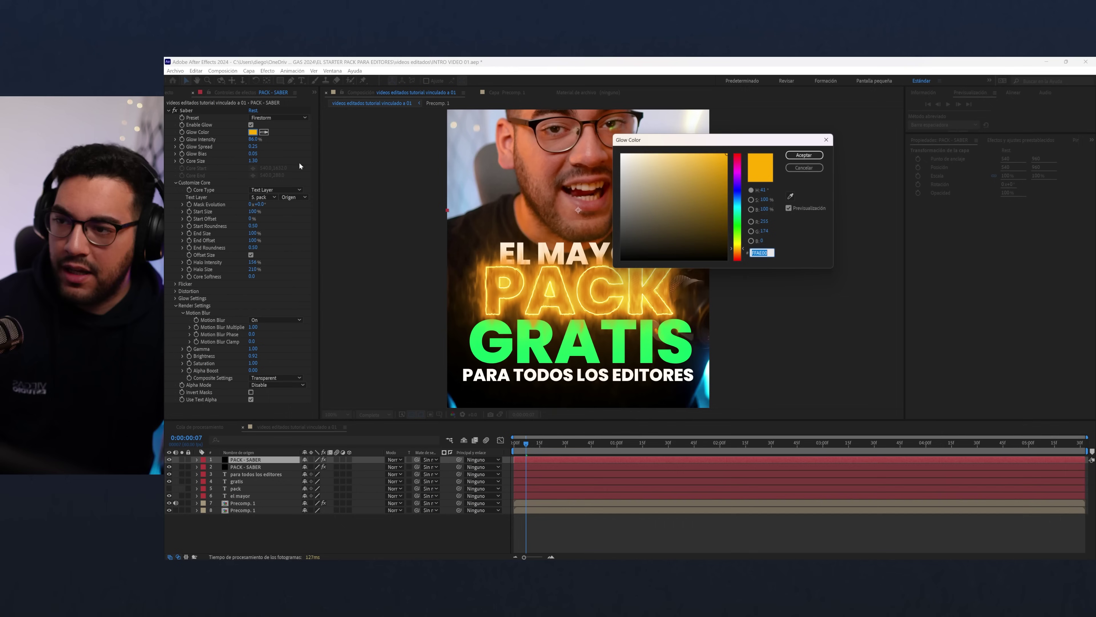
mouse_move(738, 250)
mouse_down()
mouse_move(737, 207)
mouse_move(732, 222)
mouse_up()
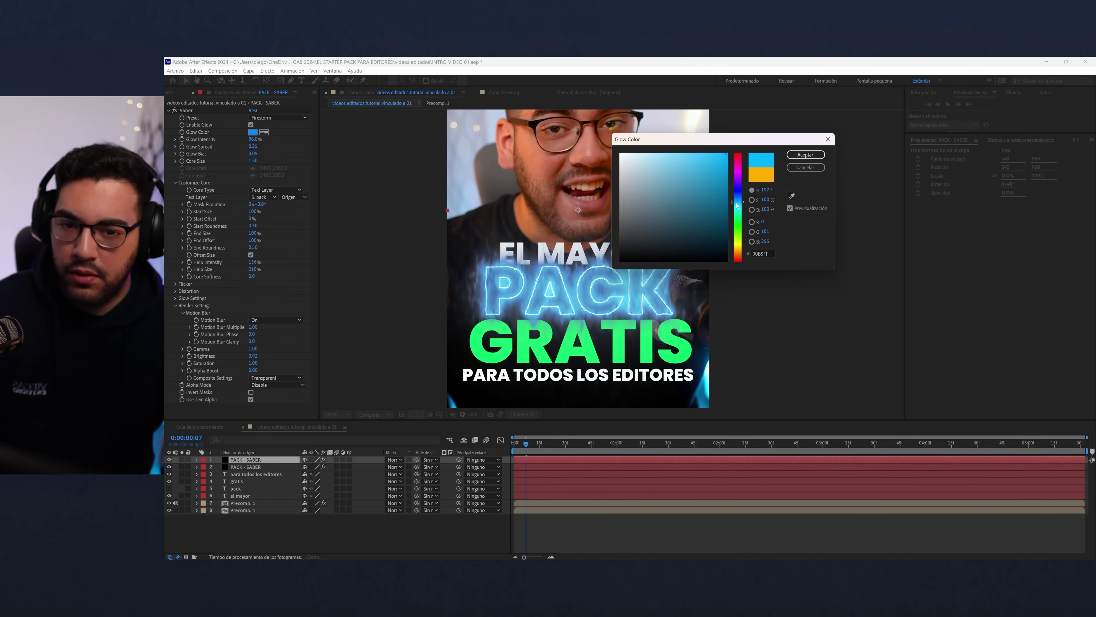
click(806, 154)
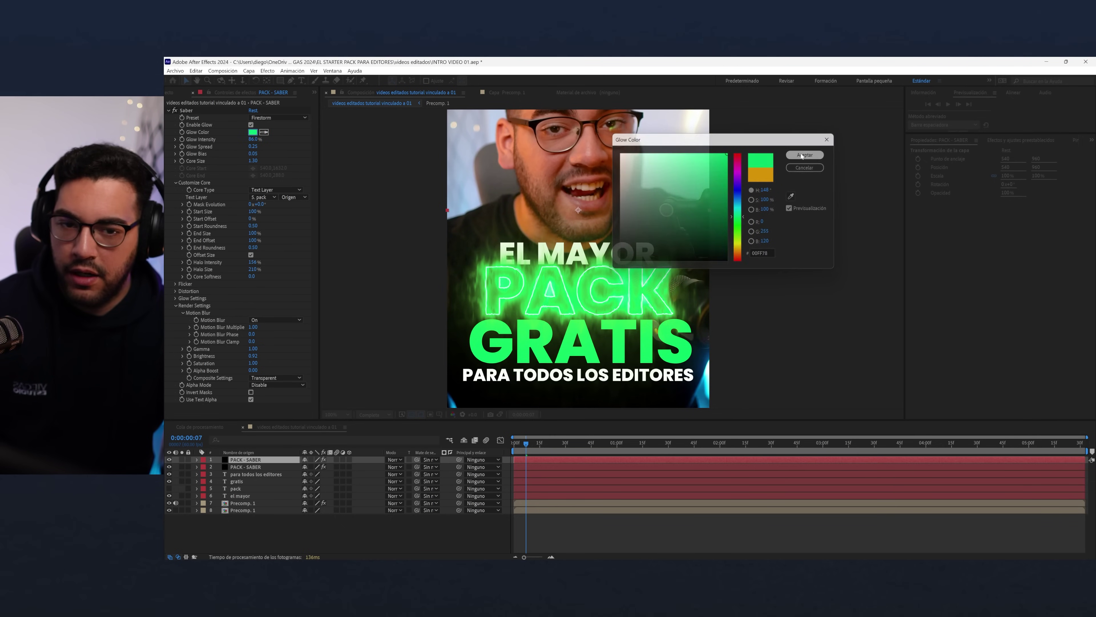
click(268, 197)
click(281, 228)
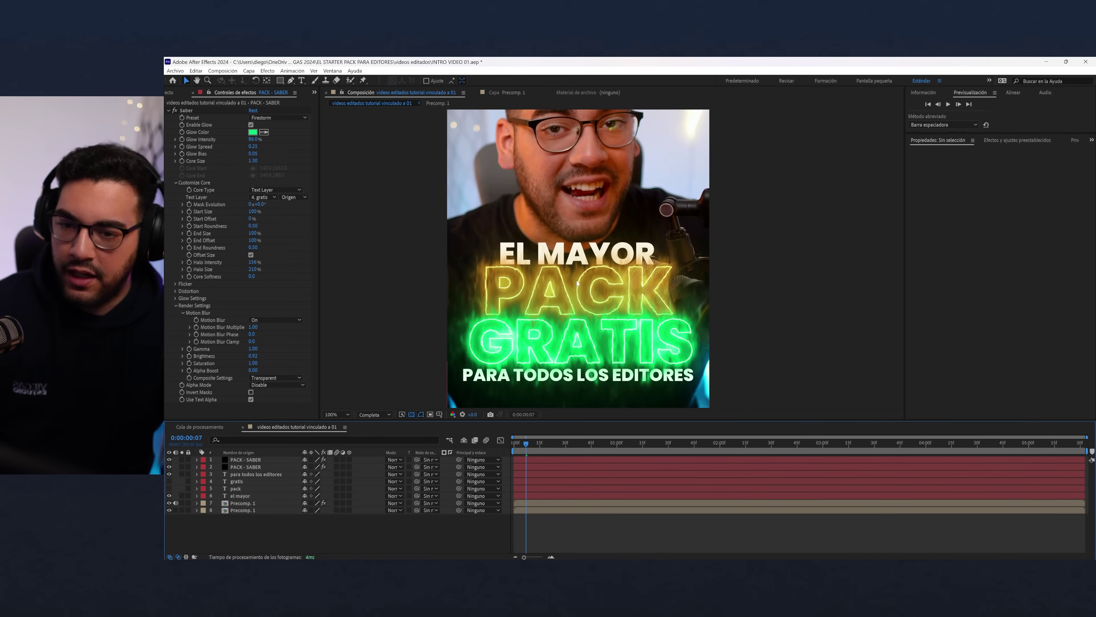
- Review the glowing PACK and GRATIS titles in the preview and in the Premiere Pro edit
scroll(589, 264, down, 2)
drag(589, 263, 546, 318)
key(v)
scroll(571, 352, up, 2)
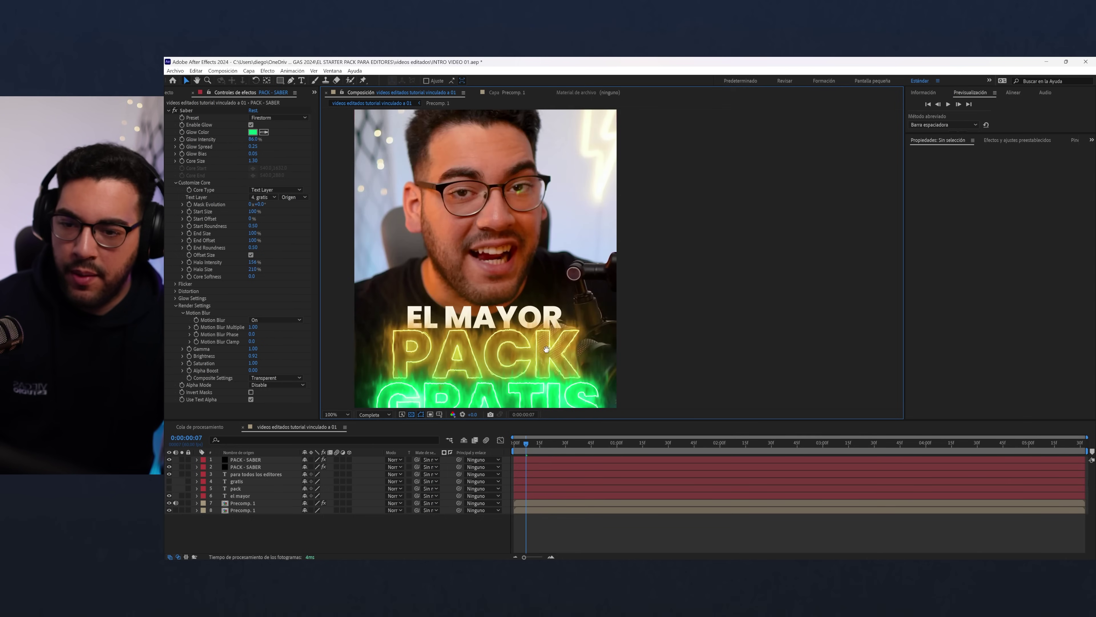
drag(571, 352, 626, 352)
click(743, 561)
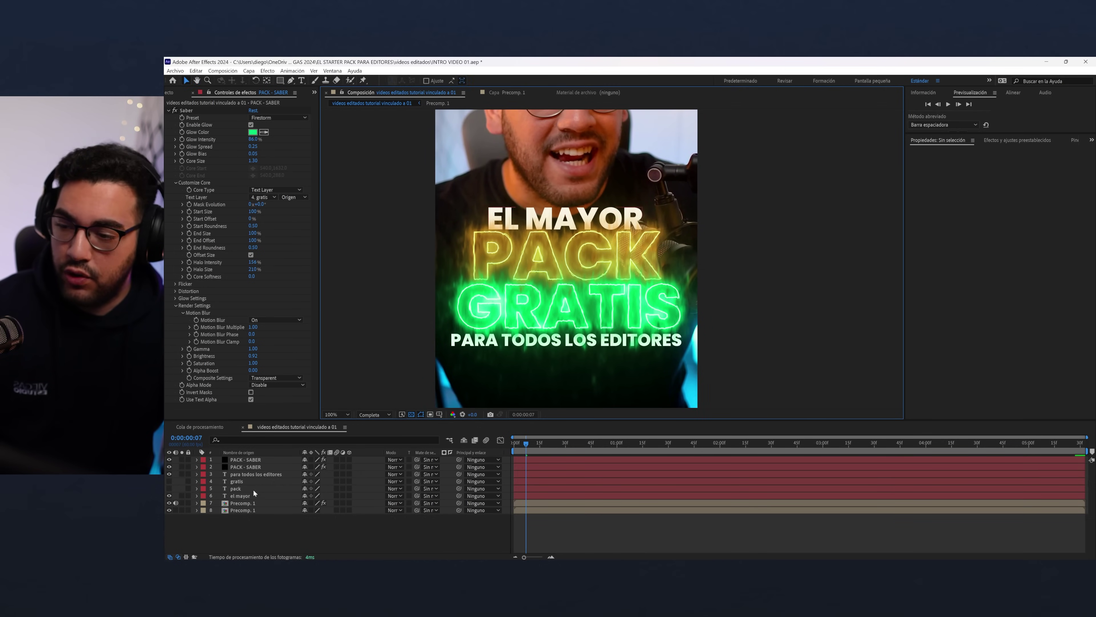
click(257, 466)
click(242, 471)
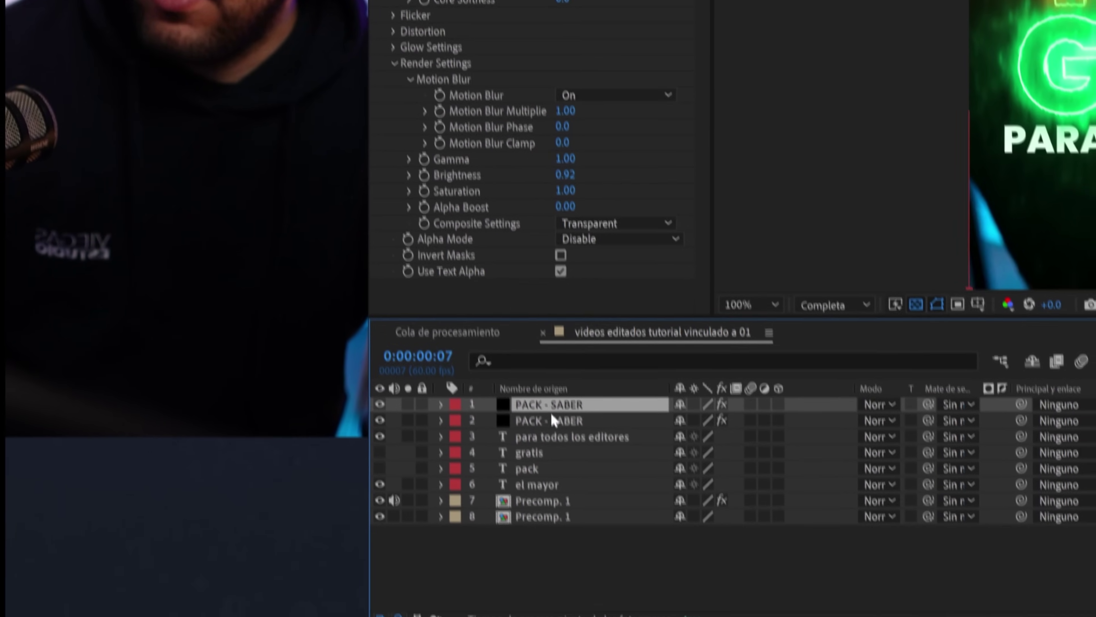
- Rename the copied glow layer to GRATIS and solo the PACK - SABER layer
right_click(534, 308)
click(561, 260)
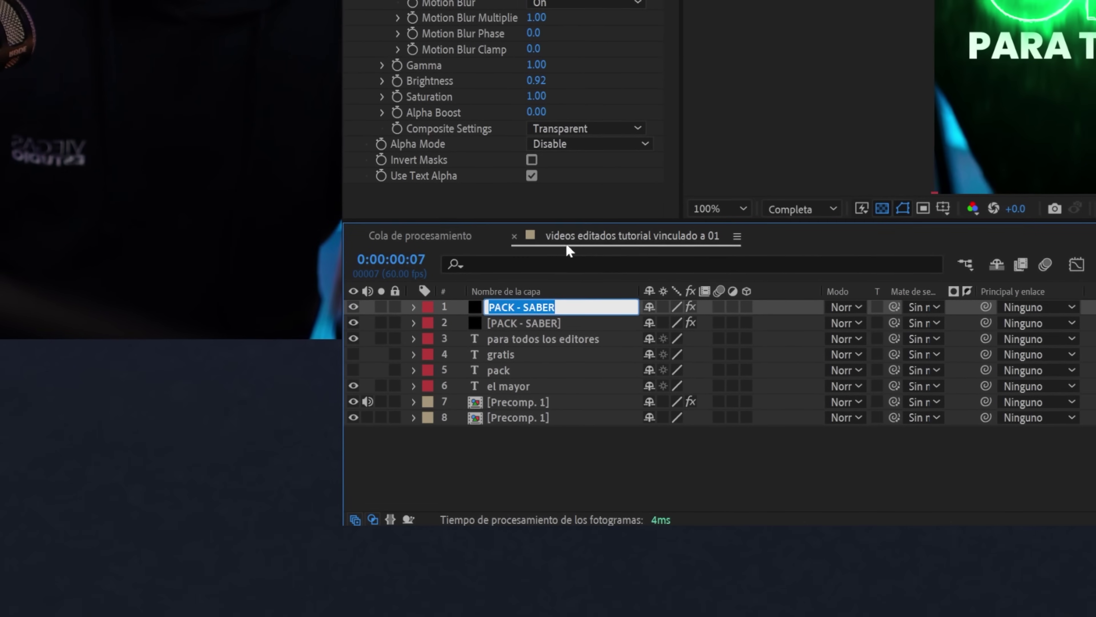
text(GRATIS)
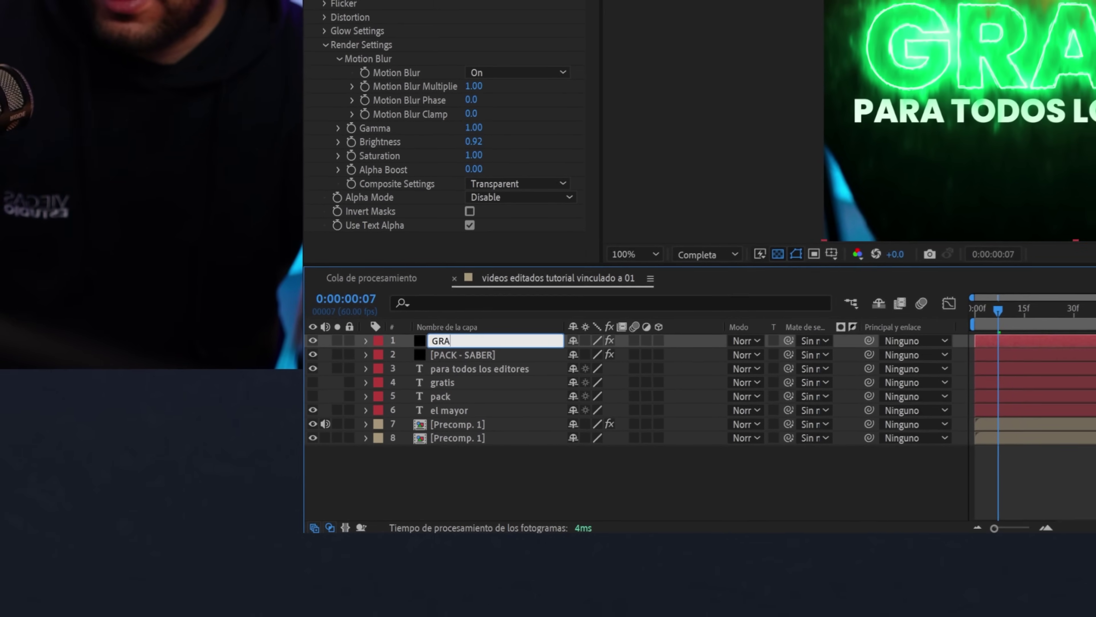
key(Return)
click(436, 366)
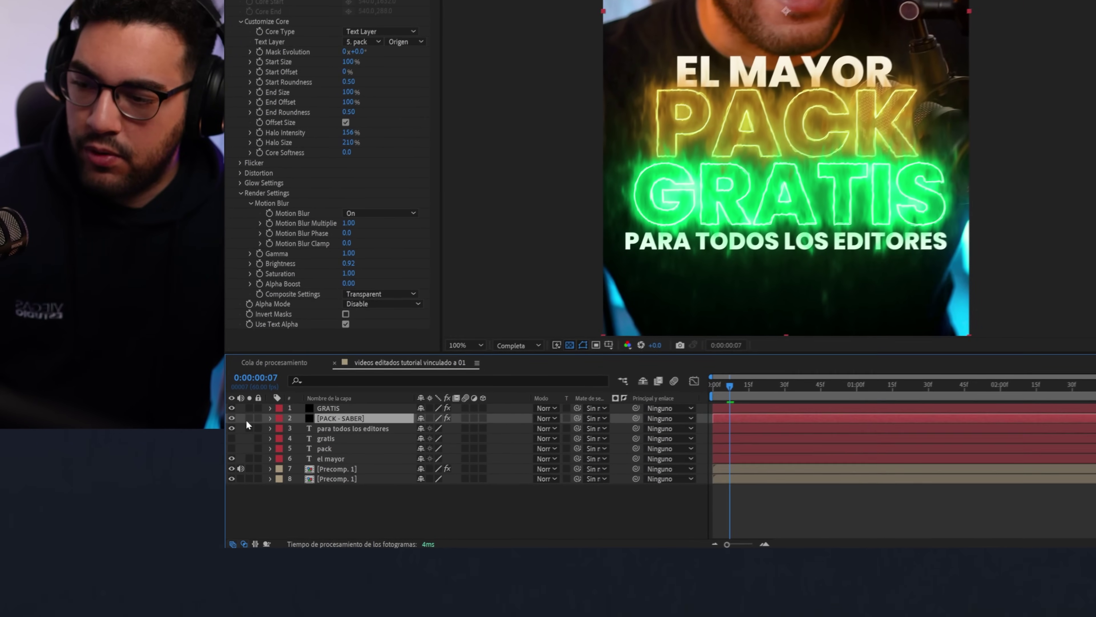
click(249, 419)
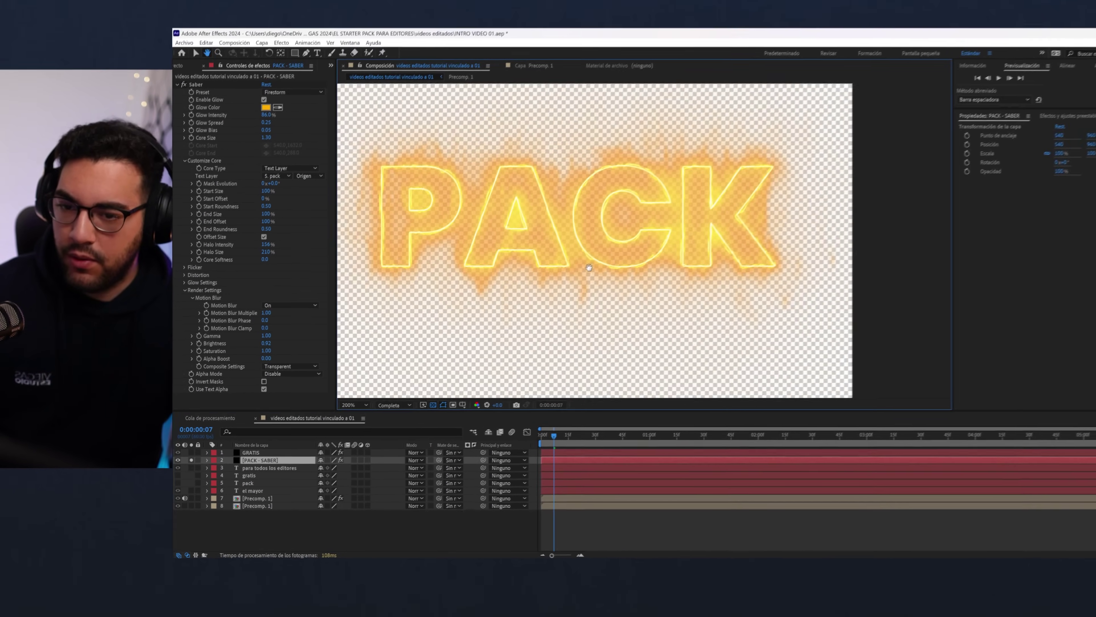
- Reveal the PACK glow's Saber properties and expand Customize Core
key(e)
scroll(211, 484, down, 5)
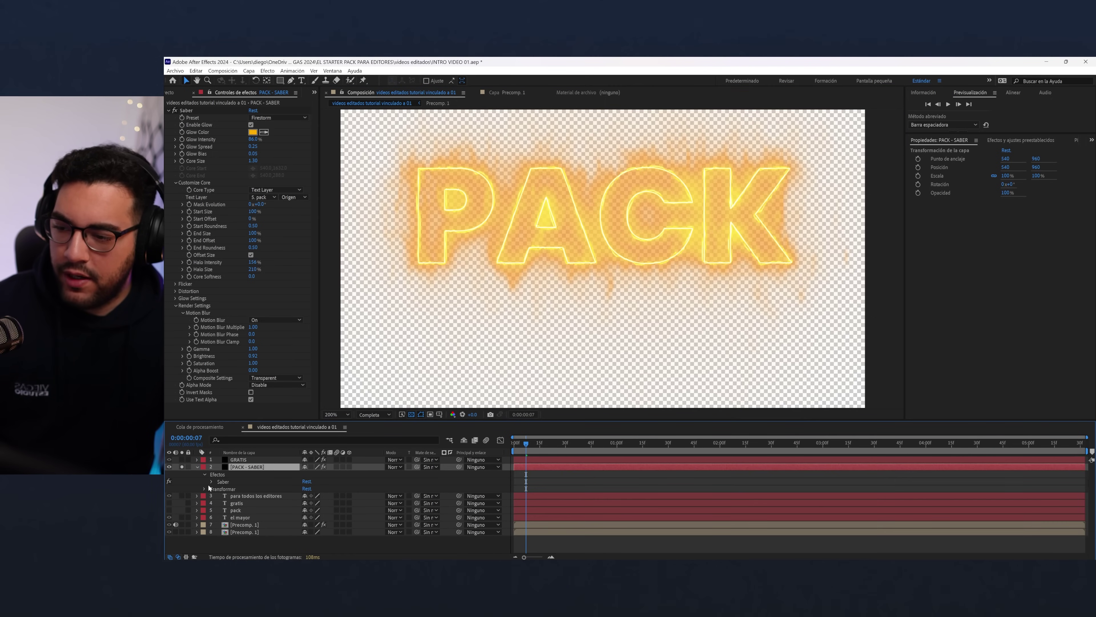
scroll(211, 493, down, 1)
click(217, 511)
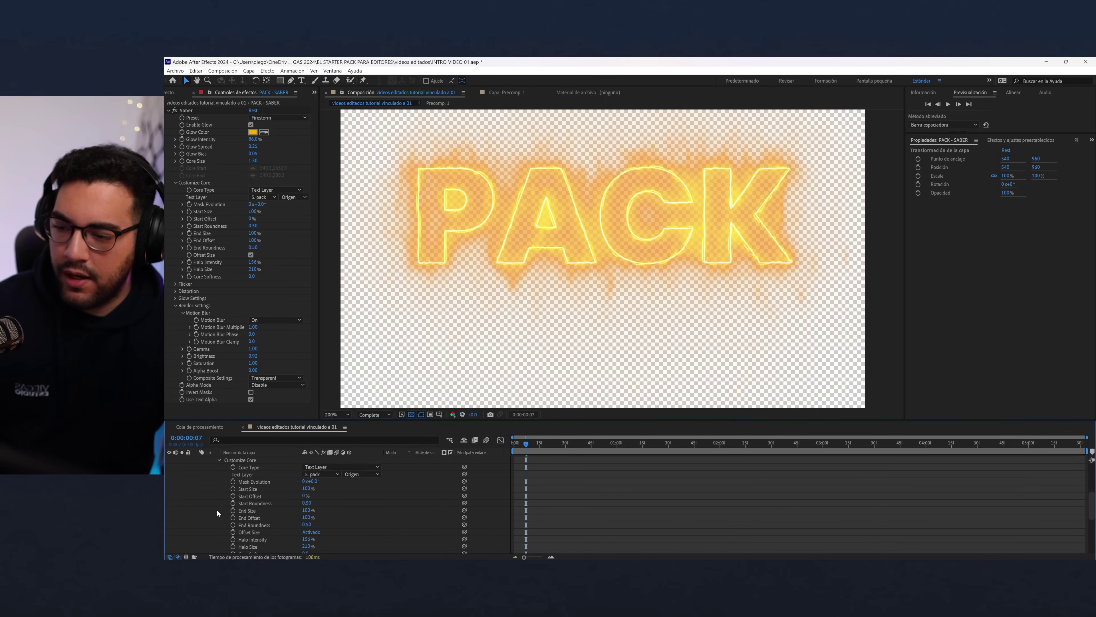
scroll(216, 510, down, 3)
scroll(224, 488, up, 1)
scroll(222, 482, up, 1)
scroll(215, 465, up, 1)
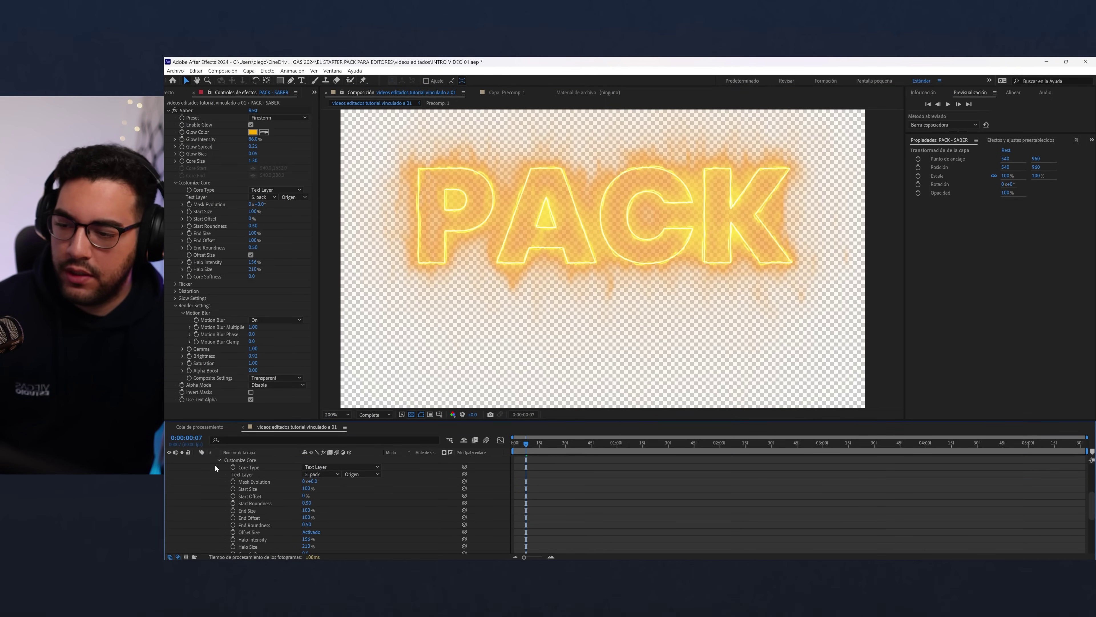
key(Caps_Lock)
key(Home)
key(Caps_Lock)
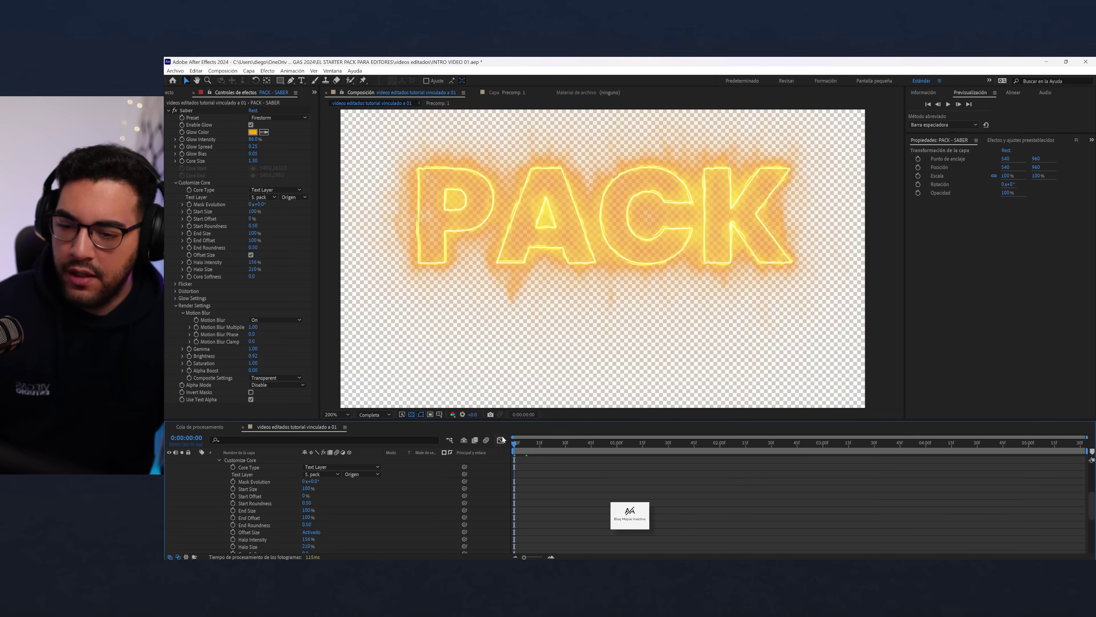
- Keyframe Mask Evolution, End Size and End Offset at about 1s, with End Offset 0% at 0:00
drag(586, 442, 602, 447)
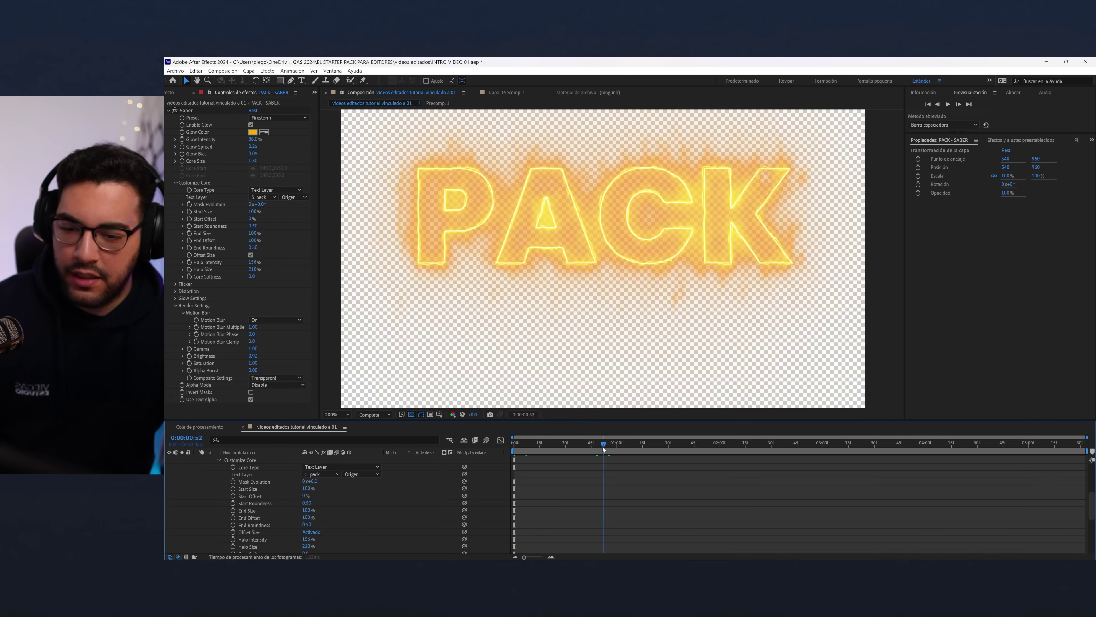
click(232, 481)
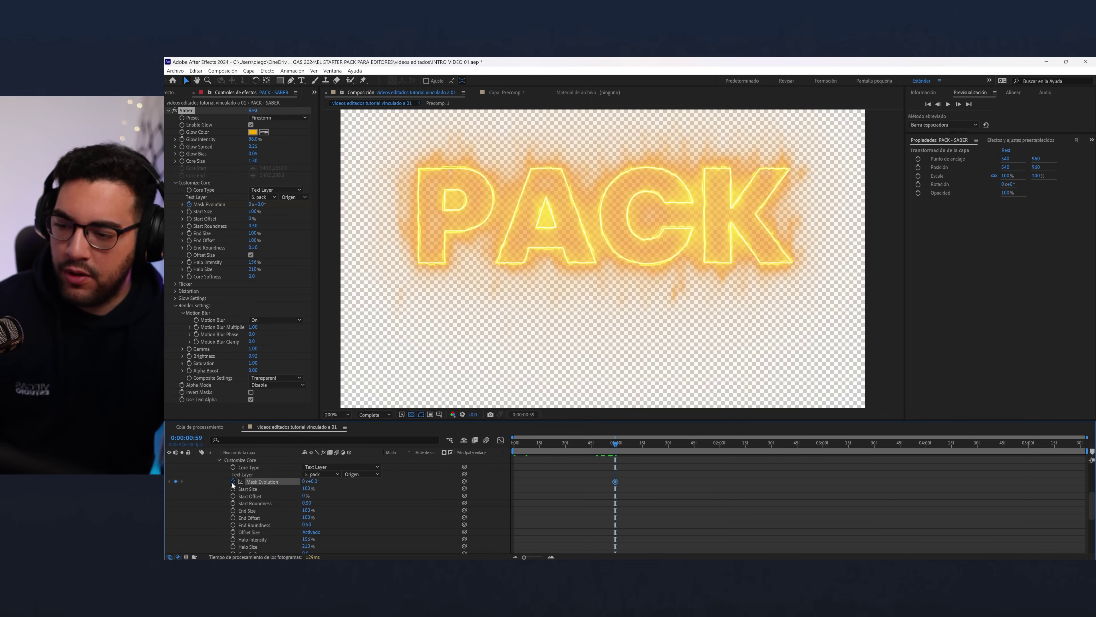
click(233, 510)
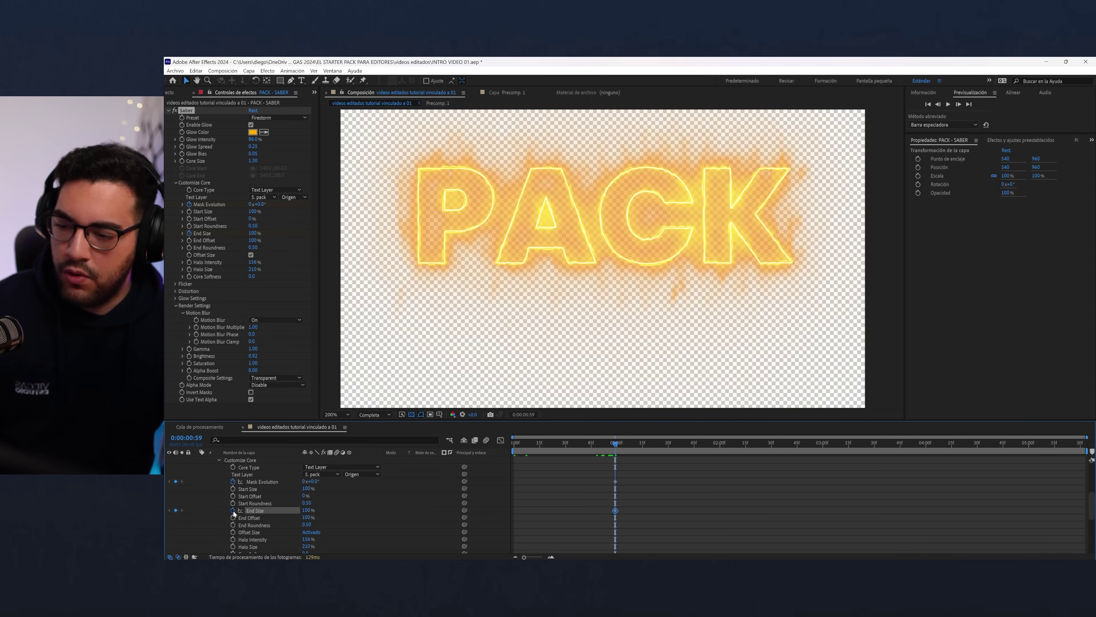
click(233, 518)
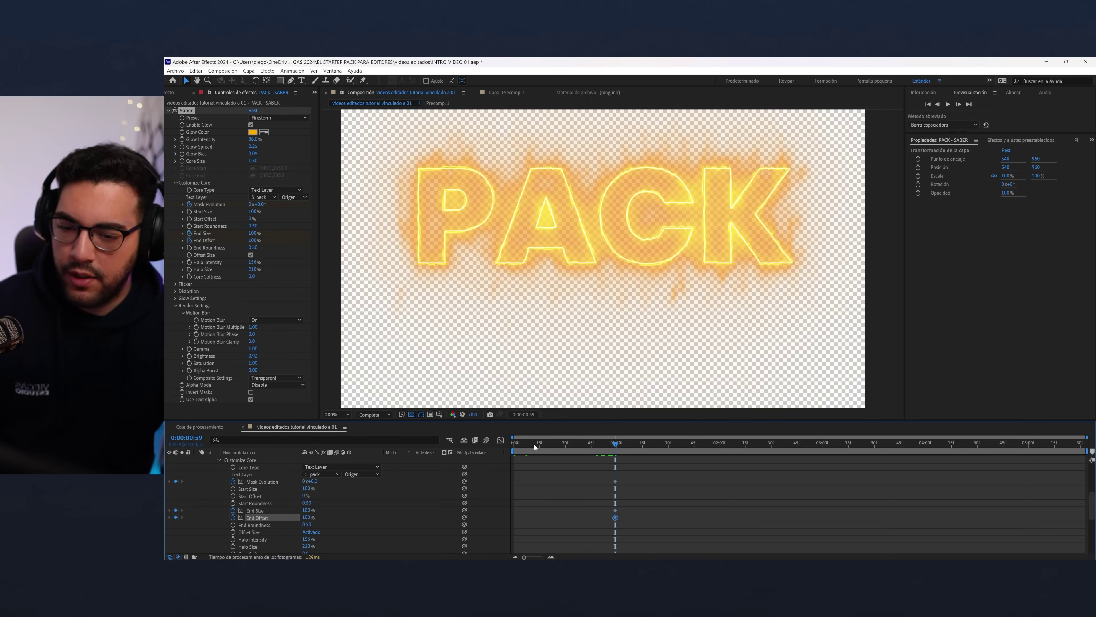
key(Home)
text(0)
key(Return)
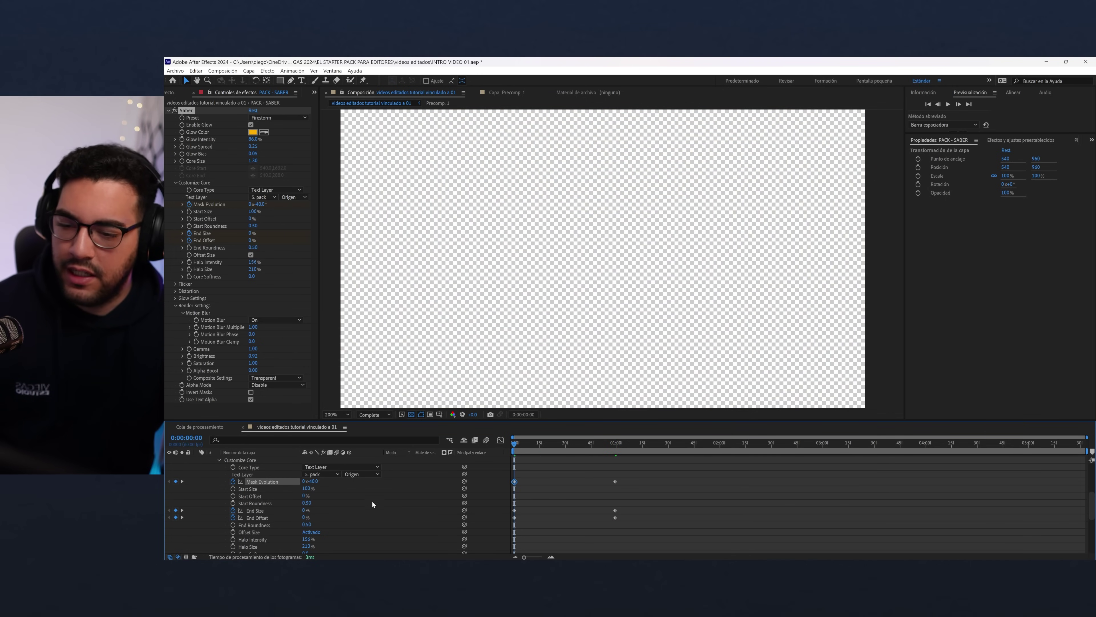
scroll(519, 307, down, 2)
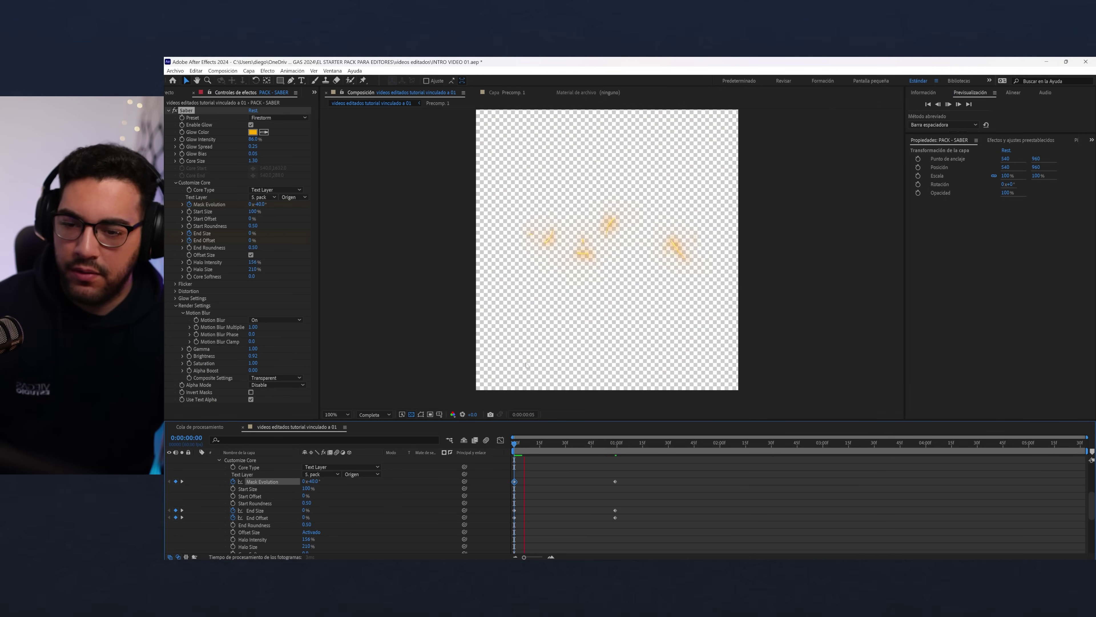
scroll(526, 364, up, 2)
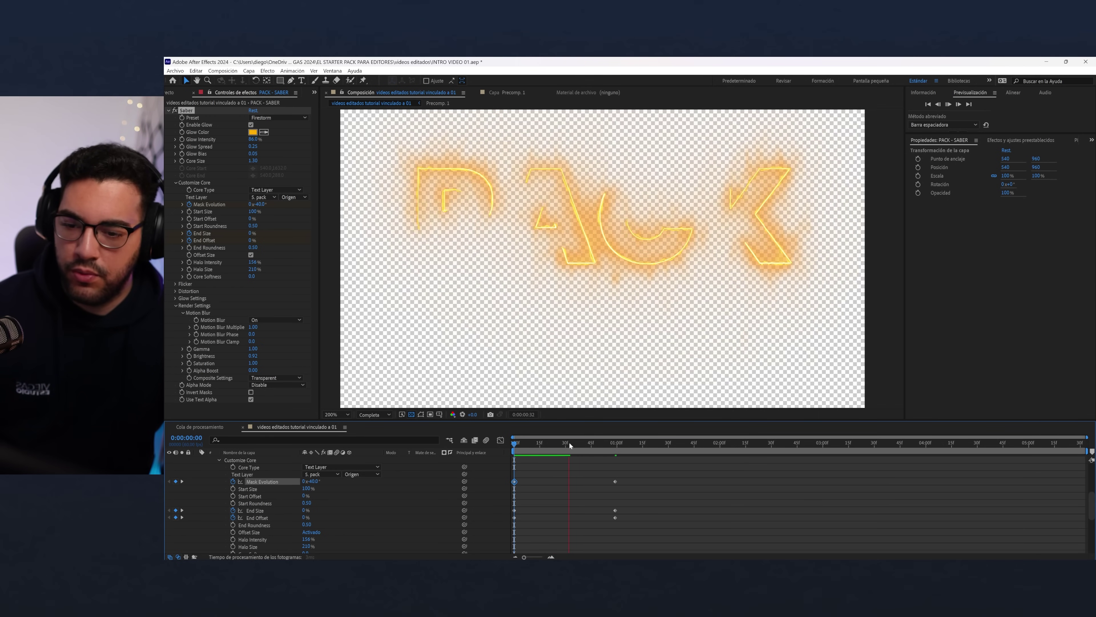
mouse_move(585, 444)
mouse_down()
mouse_move(624, 444)
mouse_move(225, 473)
mouse_up()
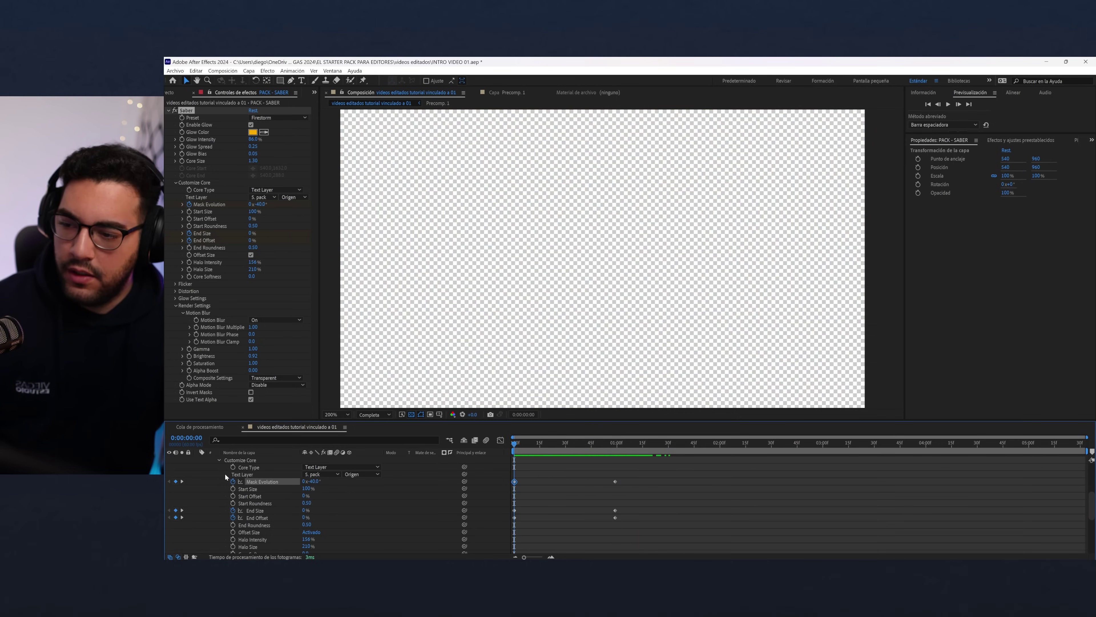
click(196, 467)
- In Saber's Flicker settings, turn on Mask Randomization and set Flicker Intensity to 10%
click(247, 468)
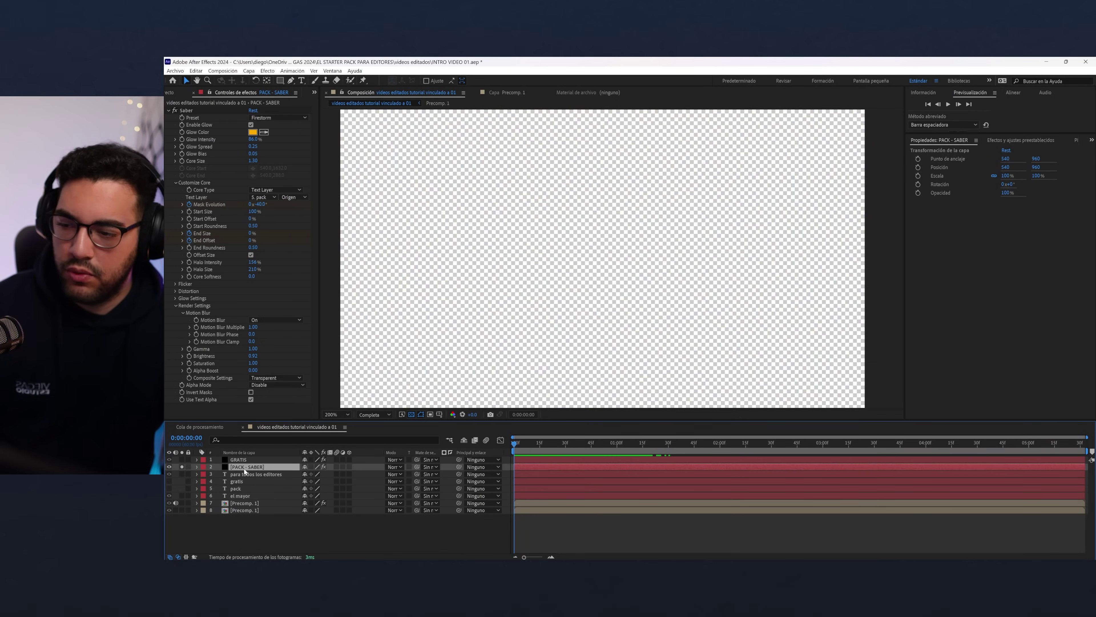
click(168, 342)
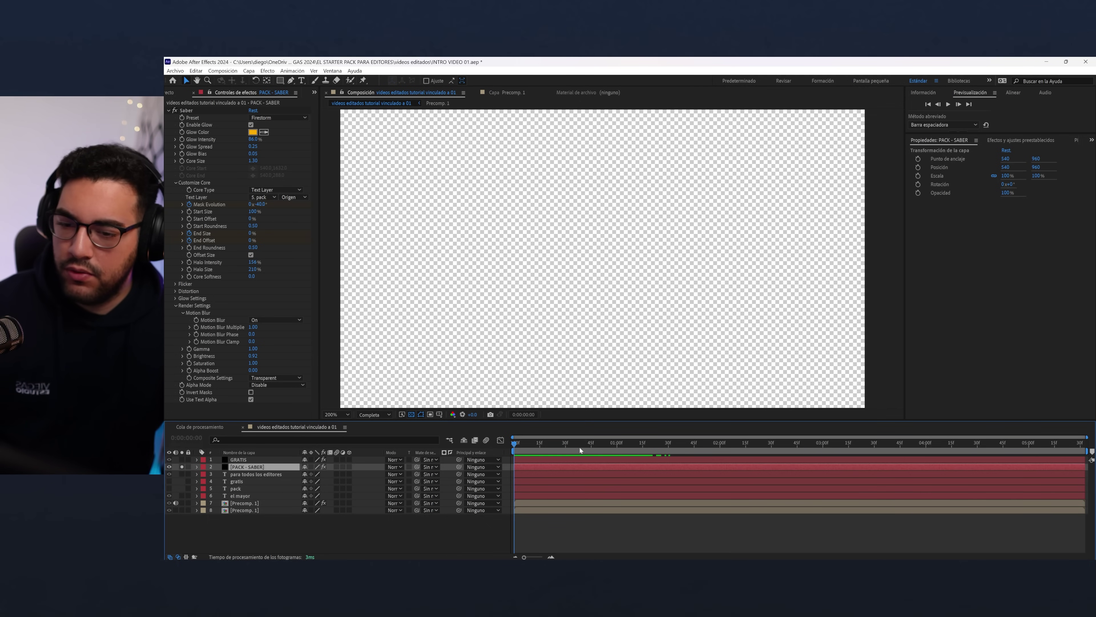
drag(580, 448, 630, 445)
click(175, 283)
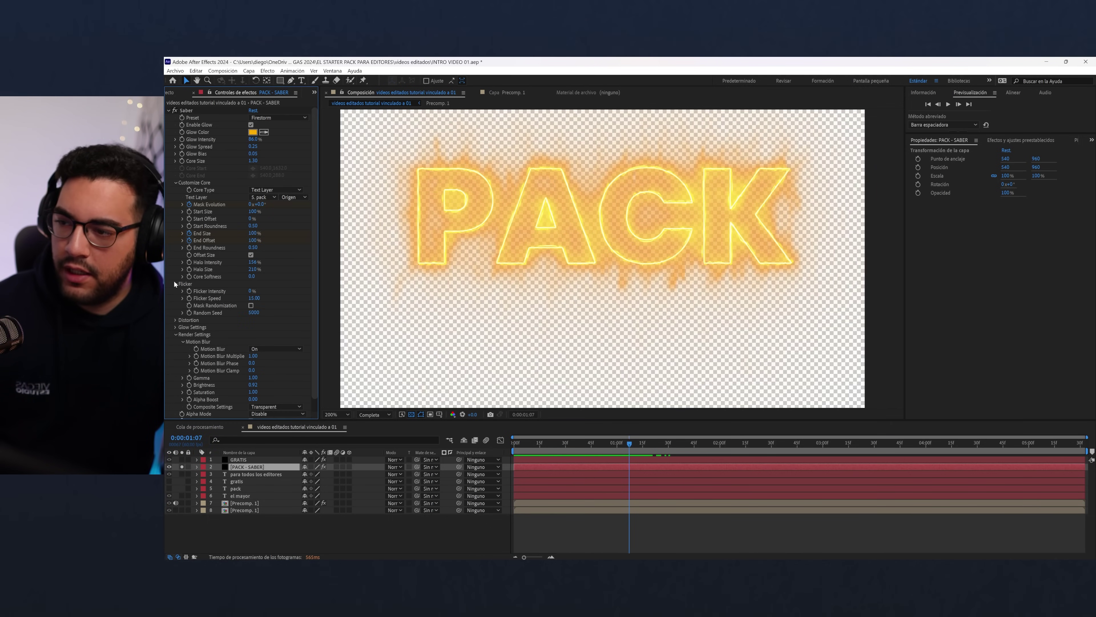
click(251, 305)
click(252, 290)
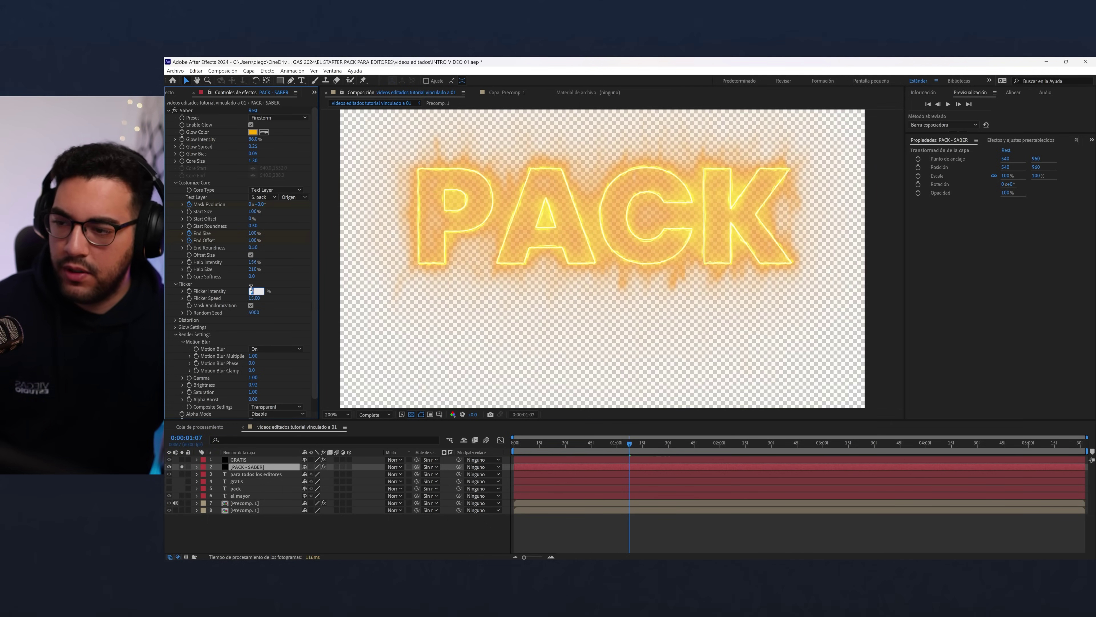
text(10)
key(Return)
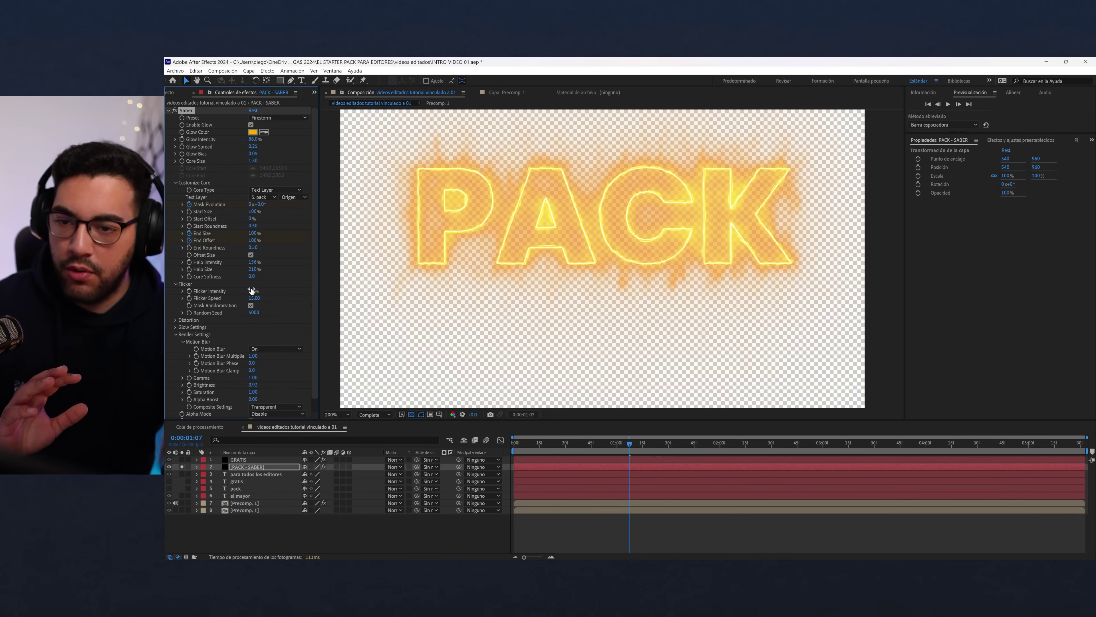
click(254, 298)
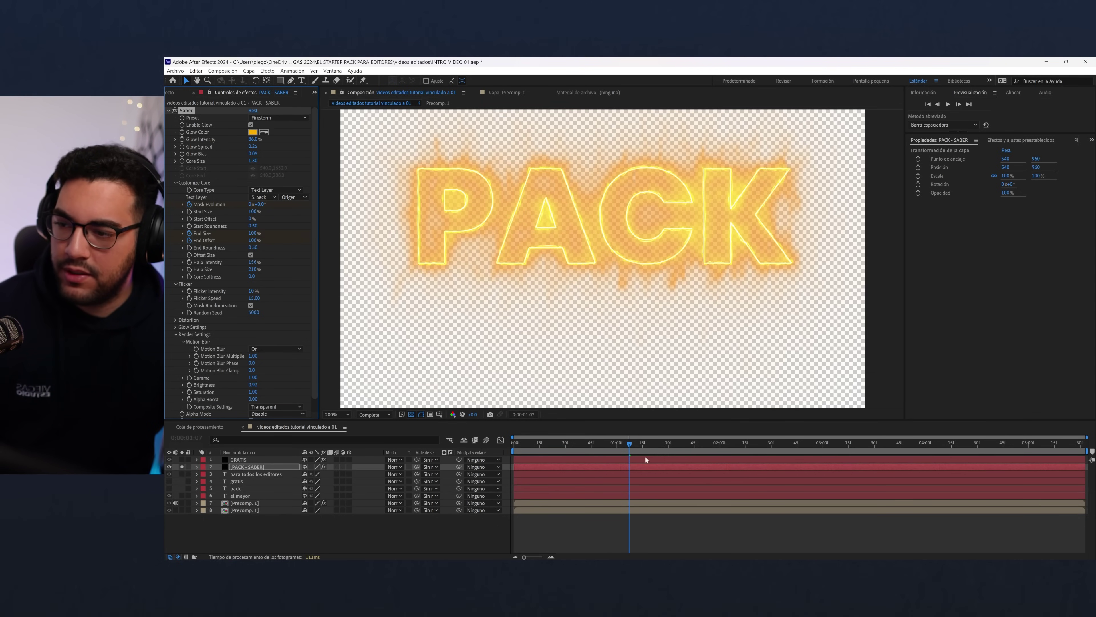
drag(635, 446, 893, 467)
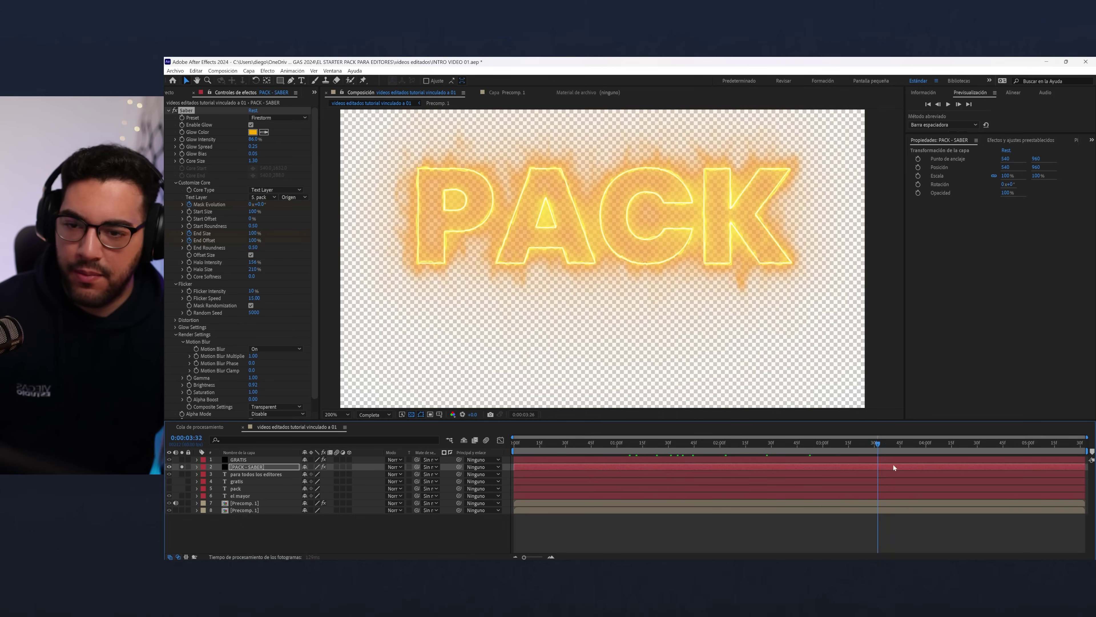
drag(686, 448, 642, 445)
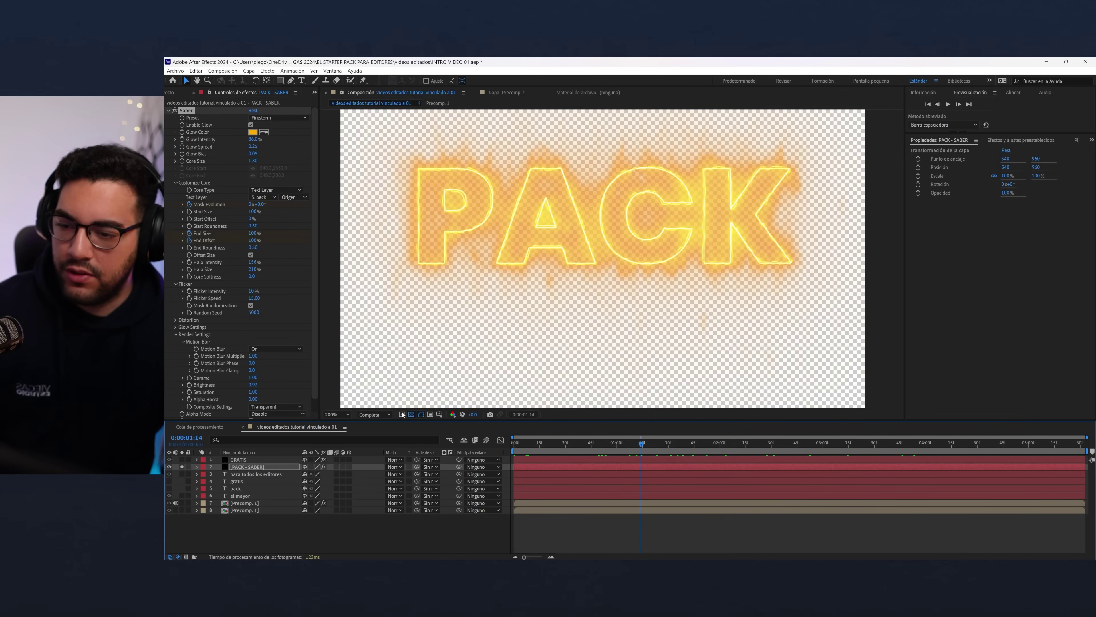
scroll(259, 307, down, 1)
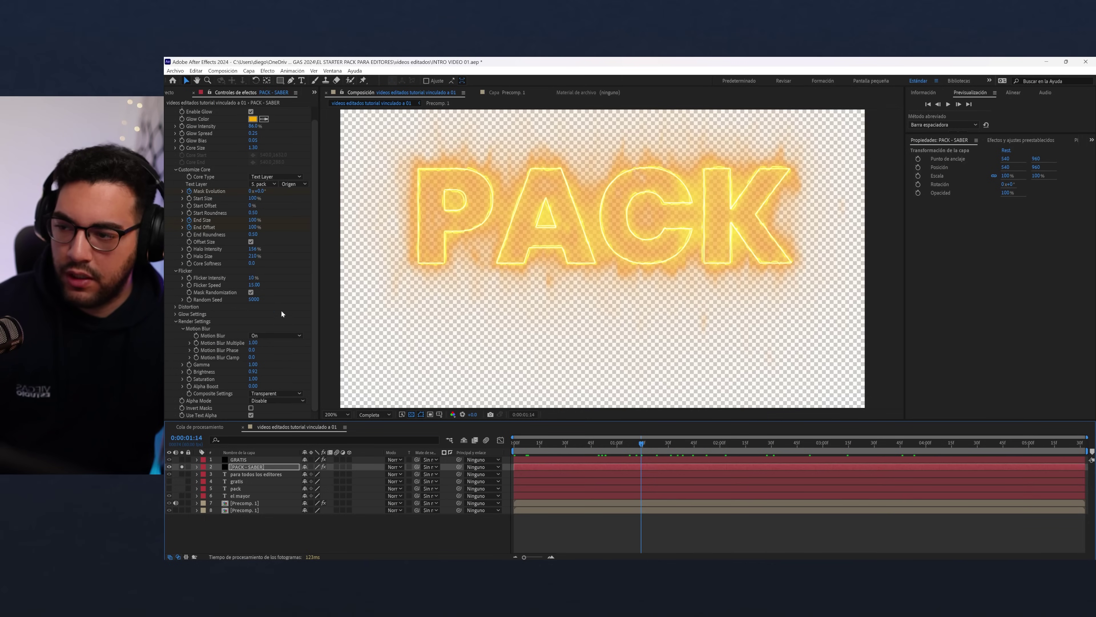
- Preview PACK on a black background at 100% and raise Flicker Intensity to 20%
click(412, 414)
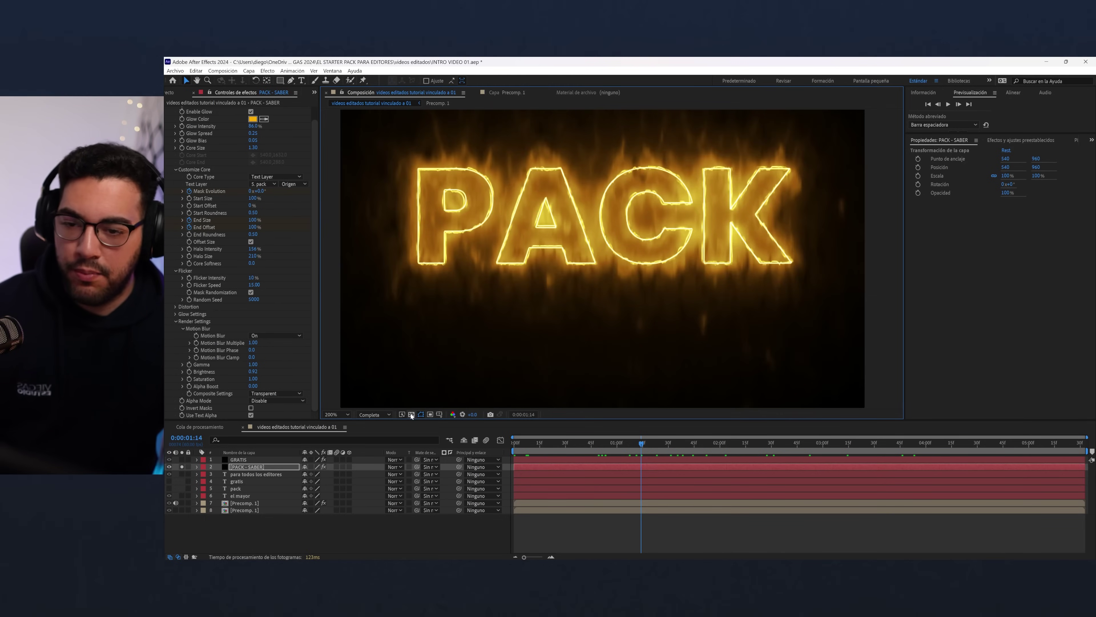
key(comma)
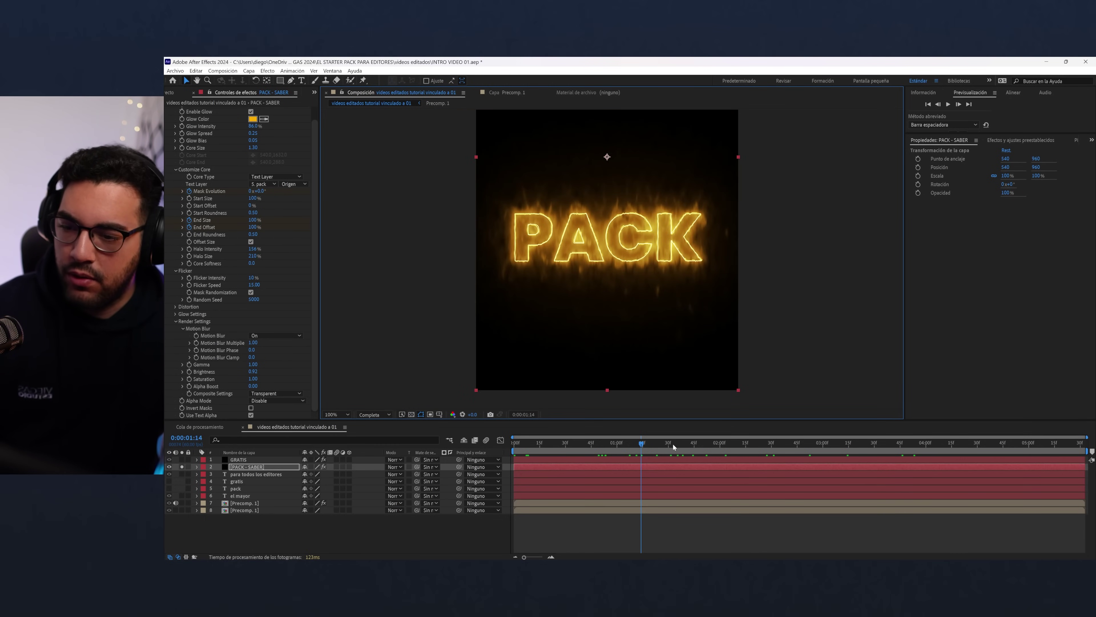
drag(638, 442, 770, 445)
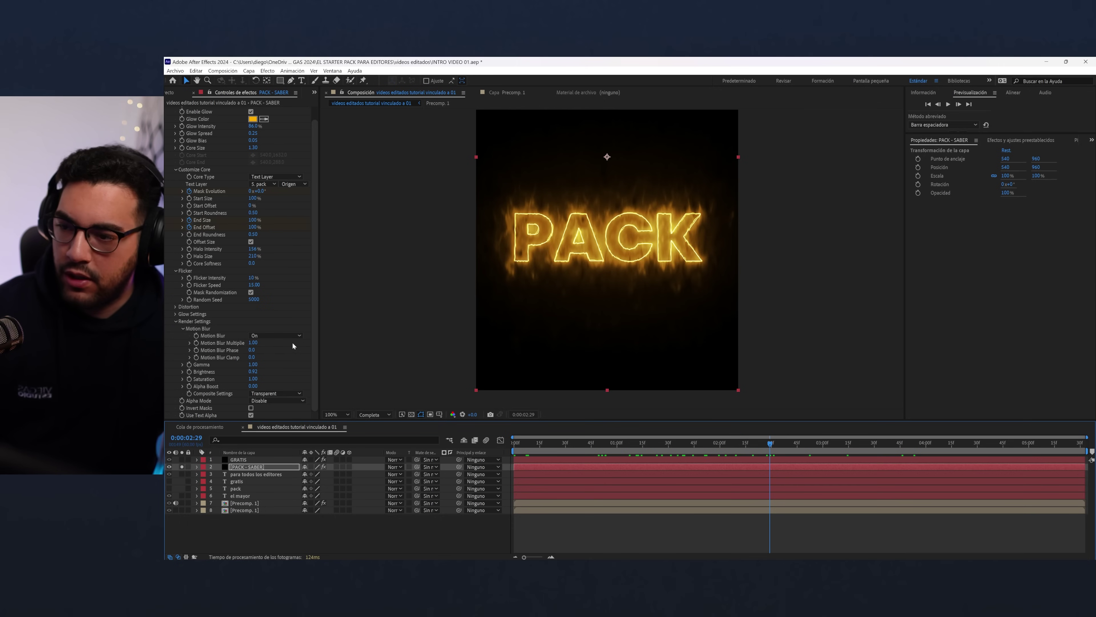
click(254, 279)
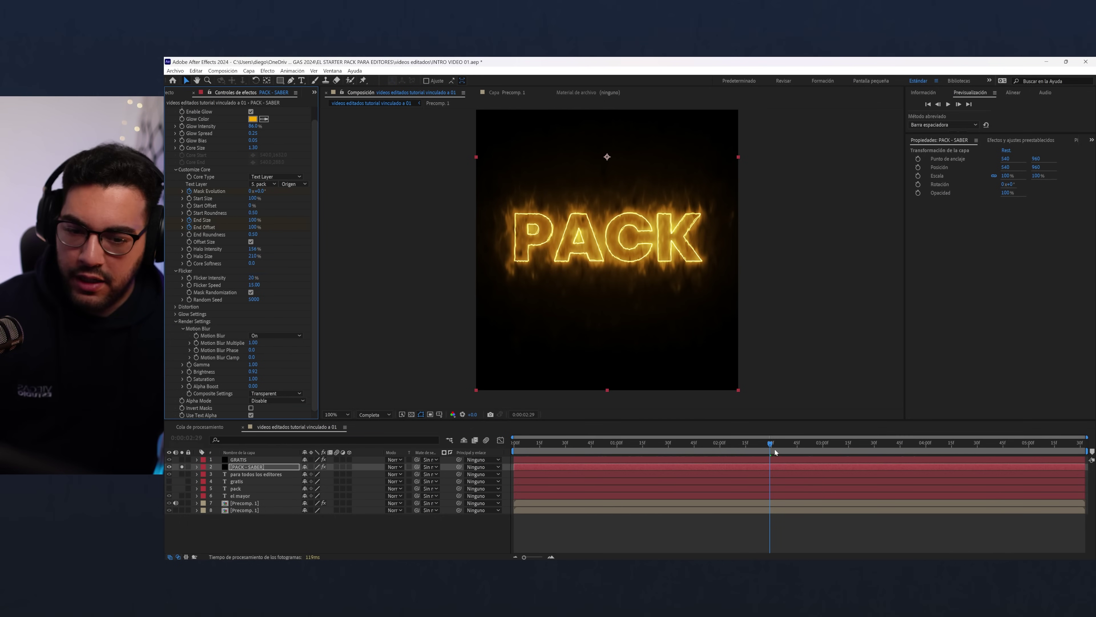
mouse_move(771, 444)
mouse_down()
mouse_move(822, 447)
mouse_move(437, 393)
mouse_up()
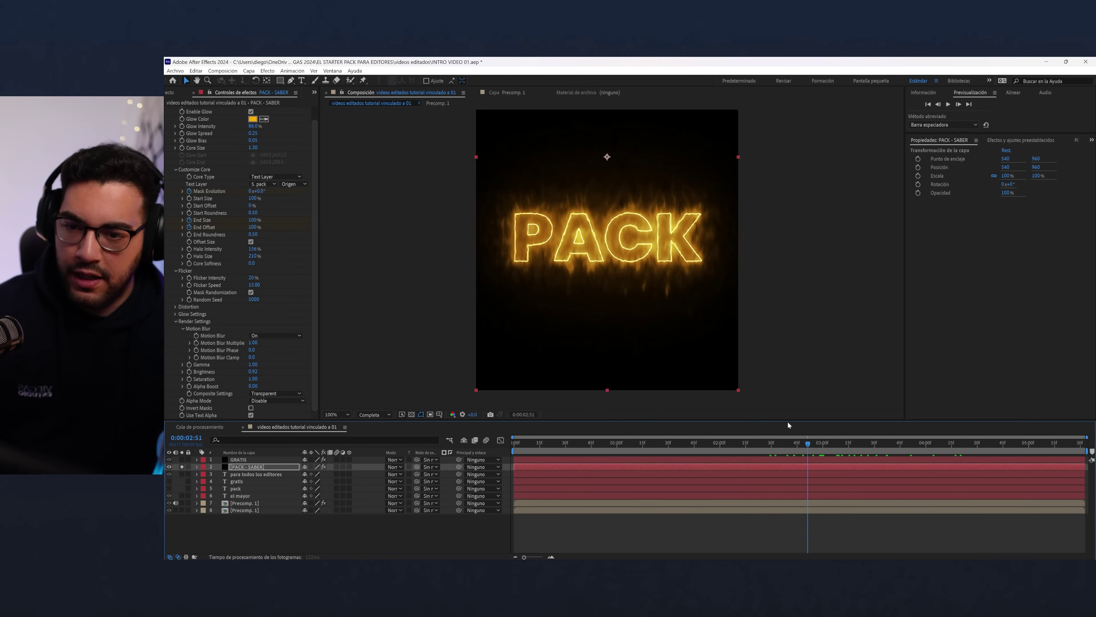
- Unsolo PACK, lower Glow Spread to 0.20 and Glow Bias to 0, and deepen the Glow Color to orange
click(181, 466)
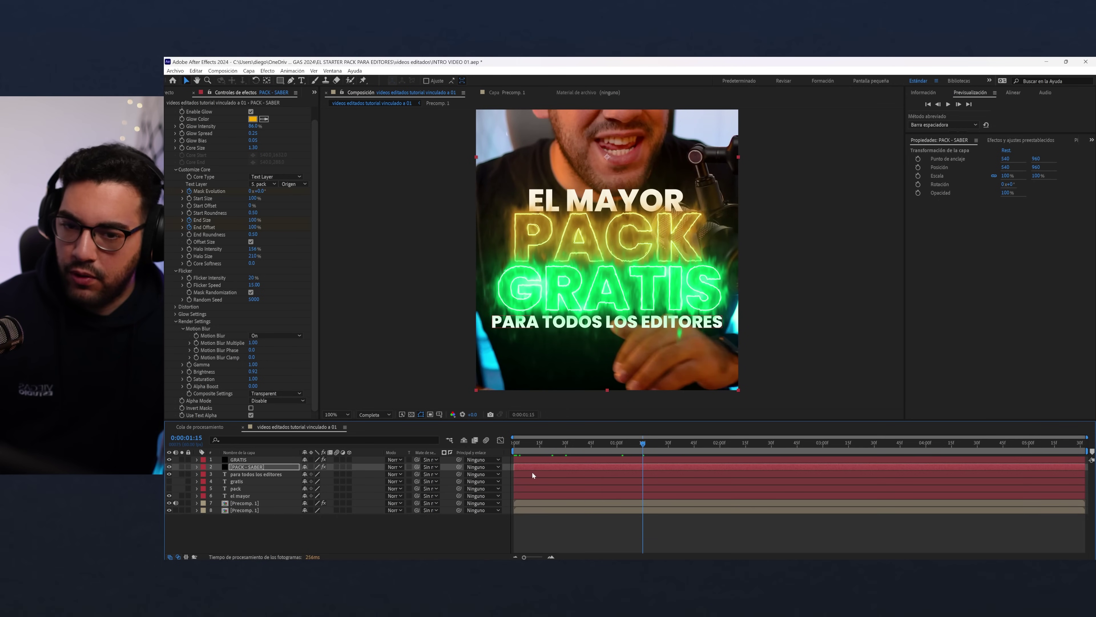
scroll(284, 216, up, 1)
drag(251, 146, 249, 147)
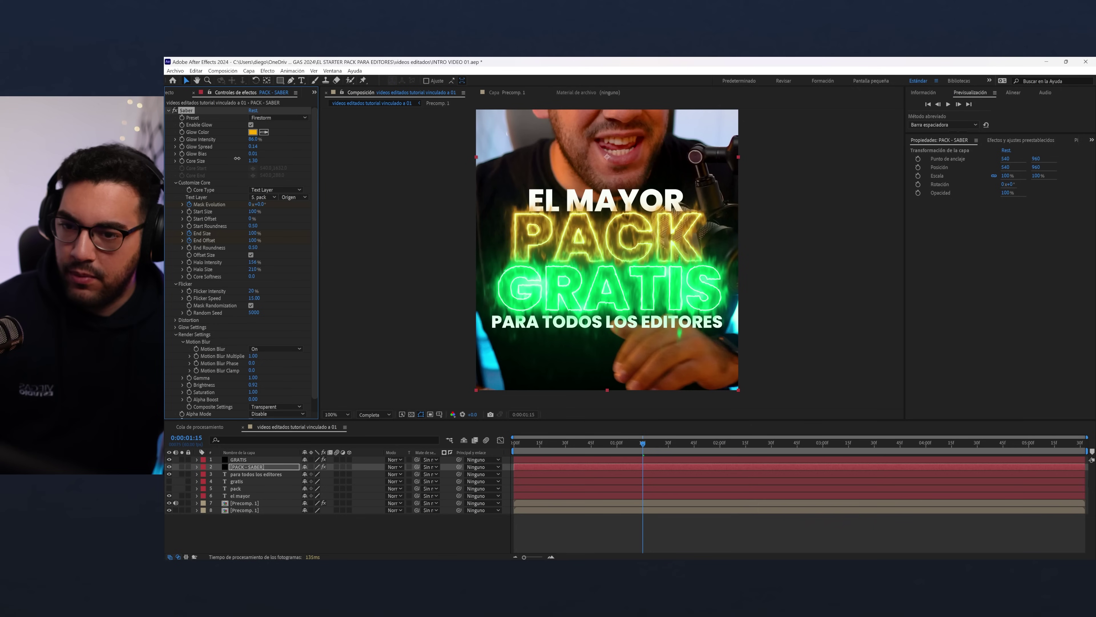
drag(237, 158, 252, 148)
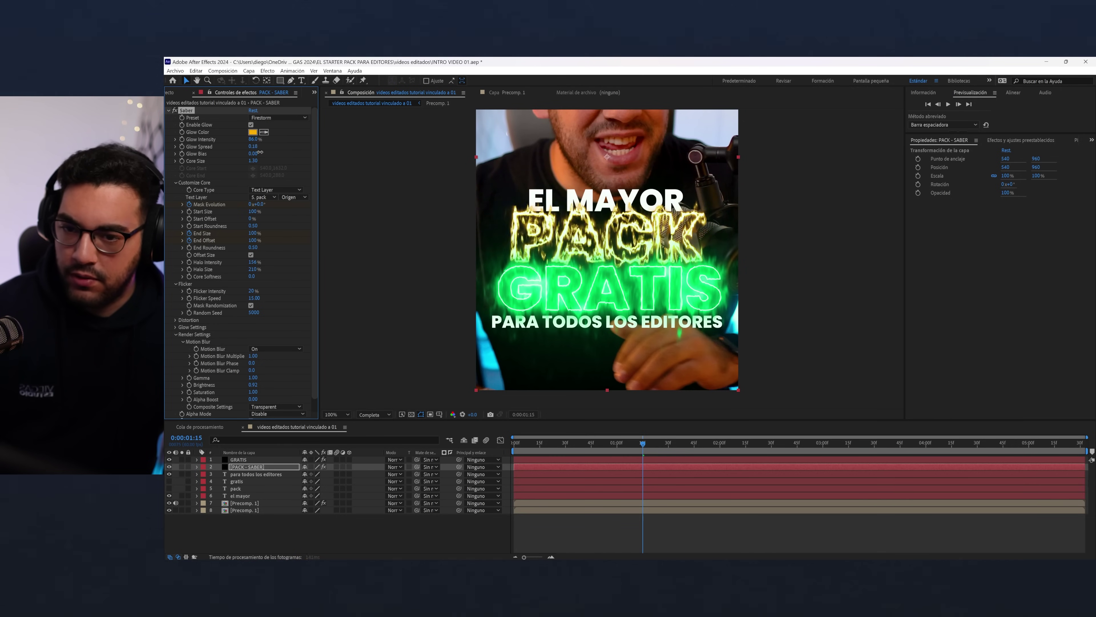
click(252, 132)
drag(741, 250, 741, 254)
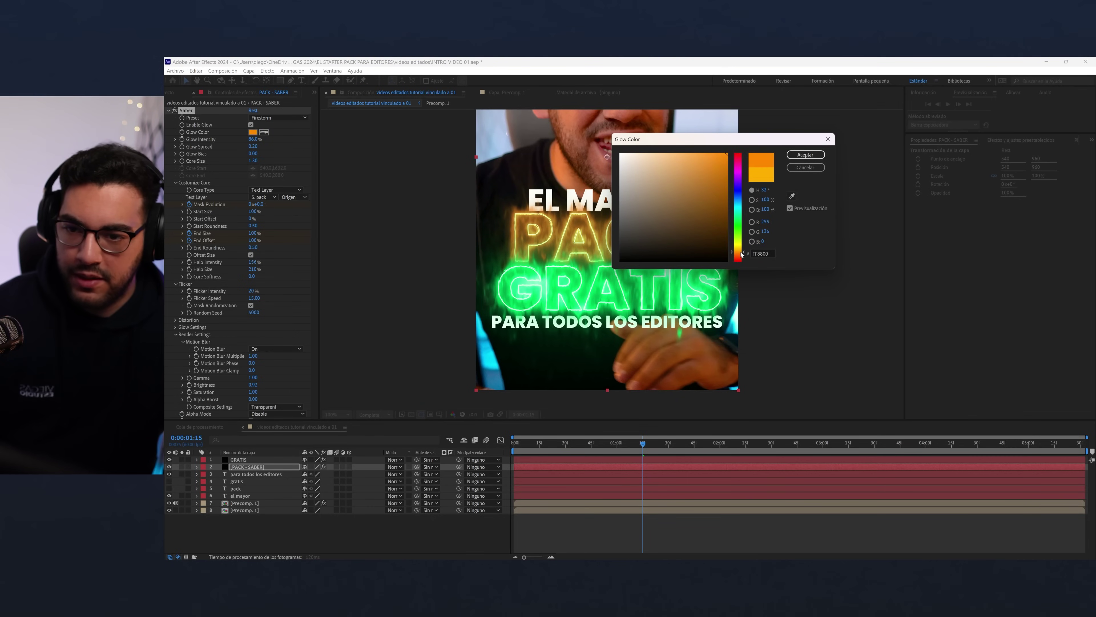
key(Return)
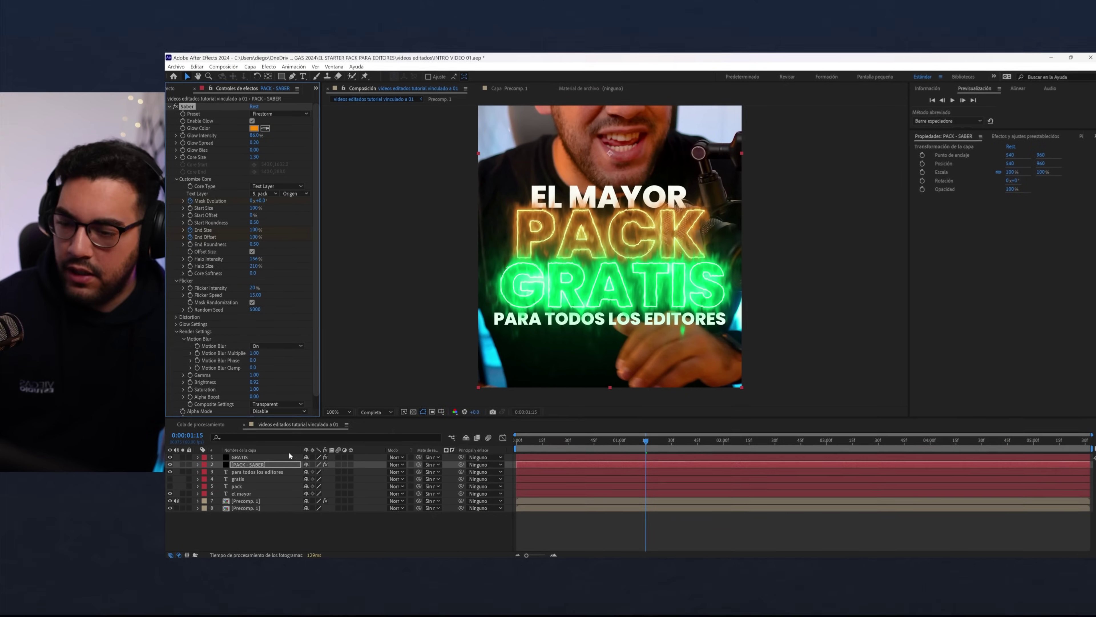
- Copy the six Saber keyframes from PACK - SABER and paste them onto the GRATIS layer
key(u)
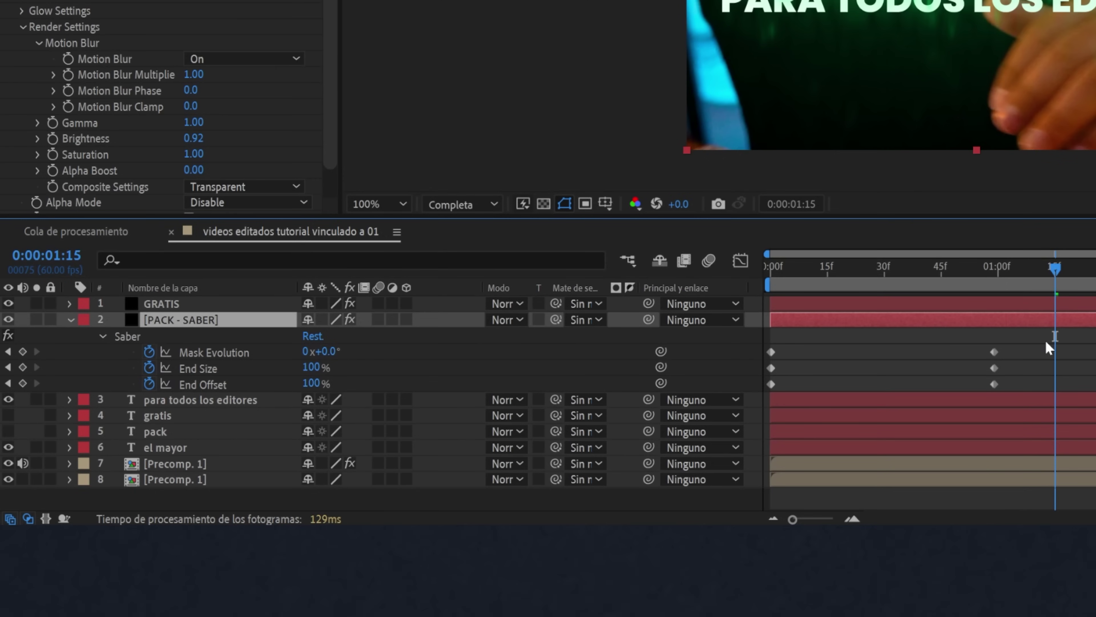
drag(1046, 340, 720, 397)
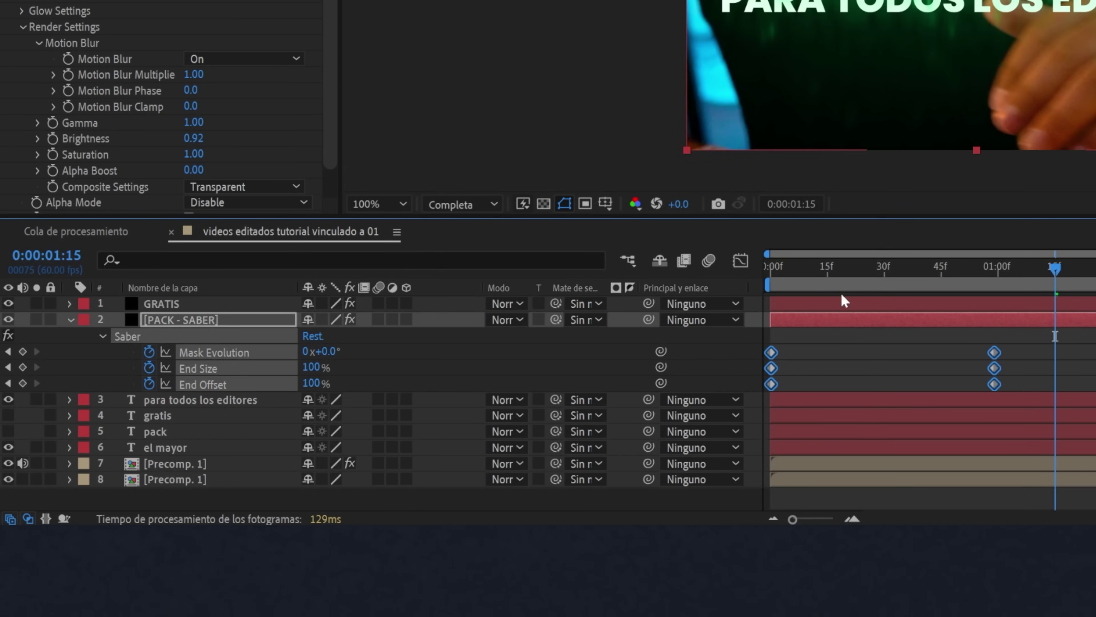
key(Home)
click(820, 307)
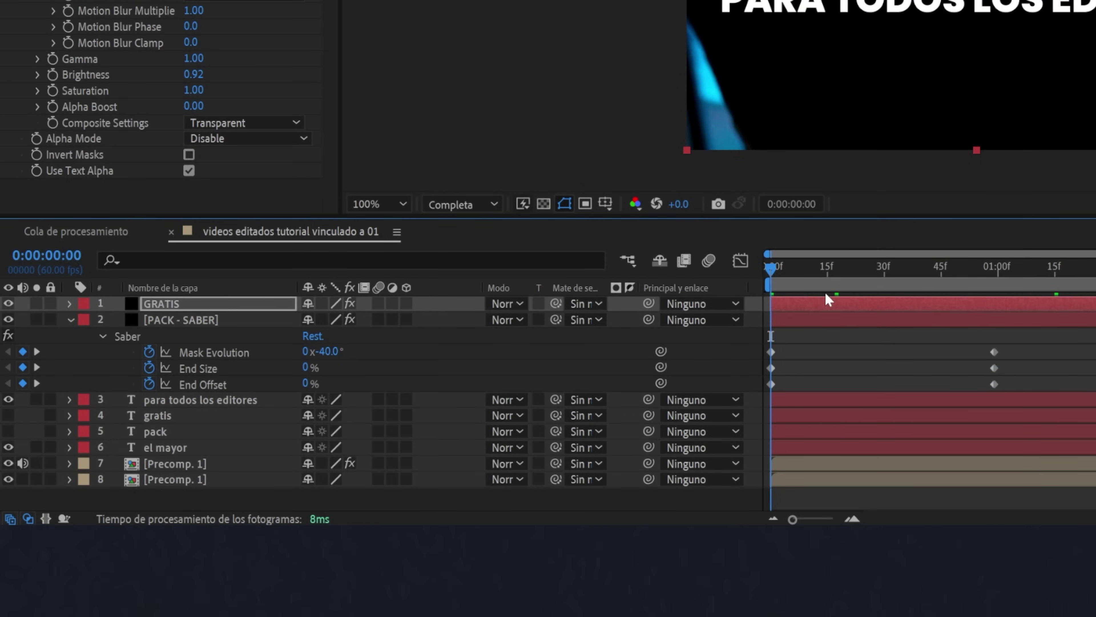
key(ctrl+v)
drag(794, 274, 835, 270)
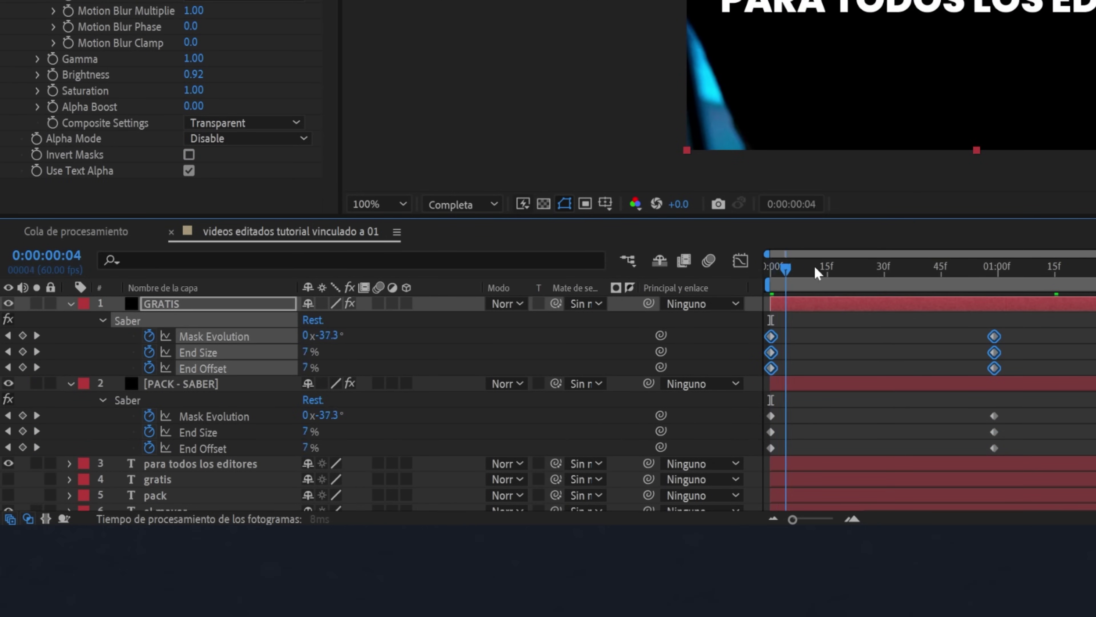
- Shift GRATIS's first three keyframes about 23 frames later and preview both glows
click(792, 343)
drag(761, 329, 790, 374)
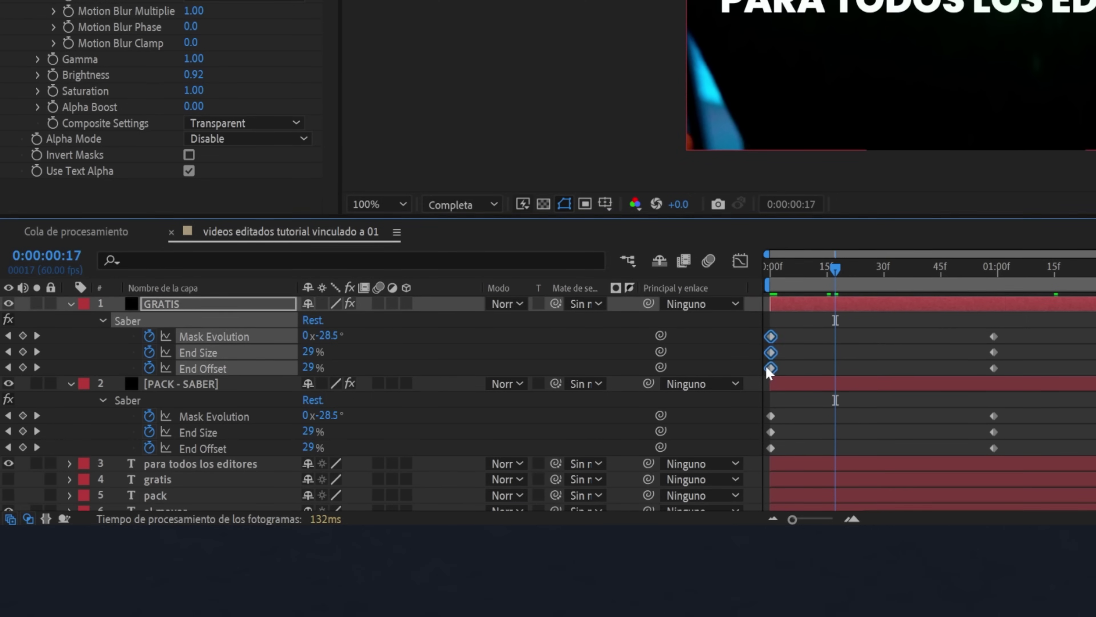
drag(771, 336, 857, 335)
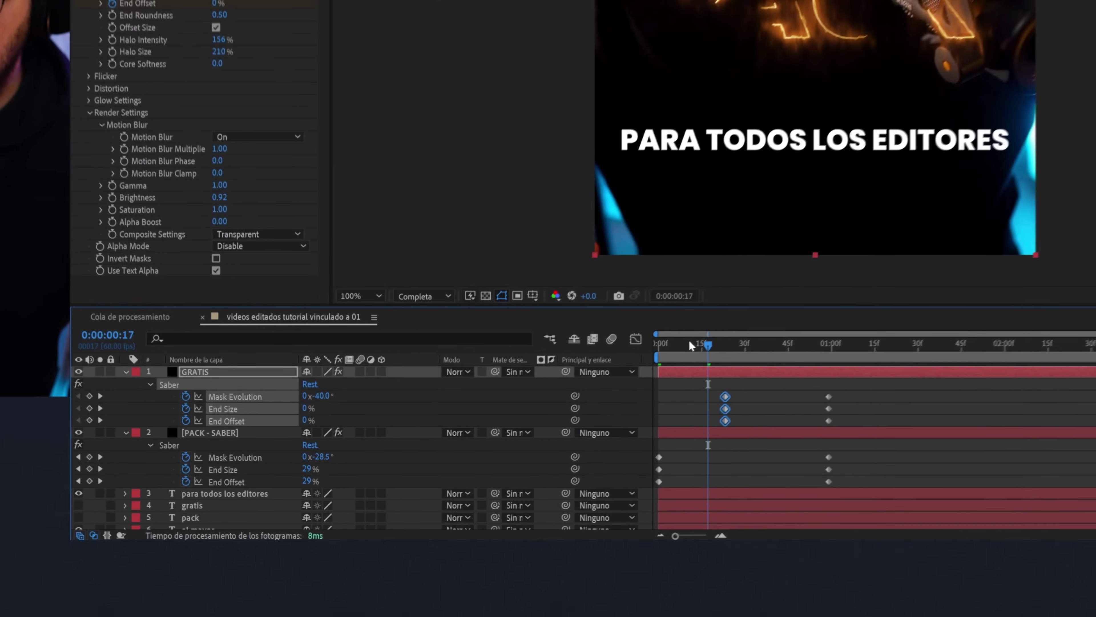
drag(690, 344, 634, 461)
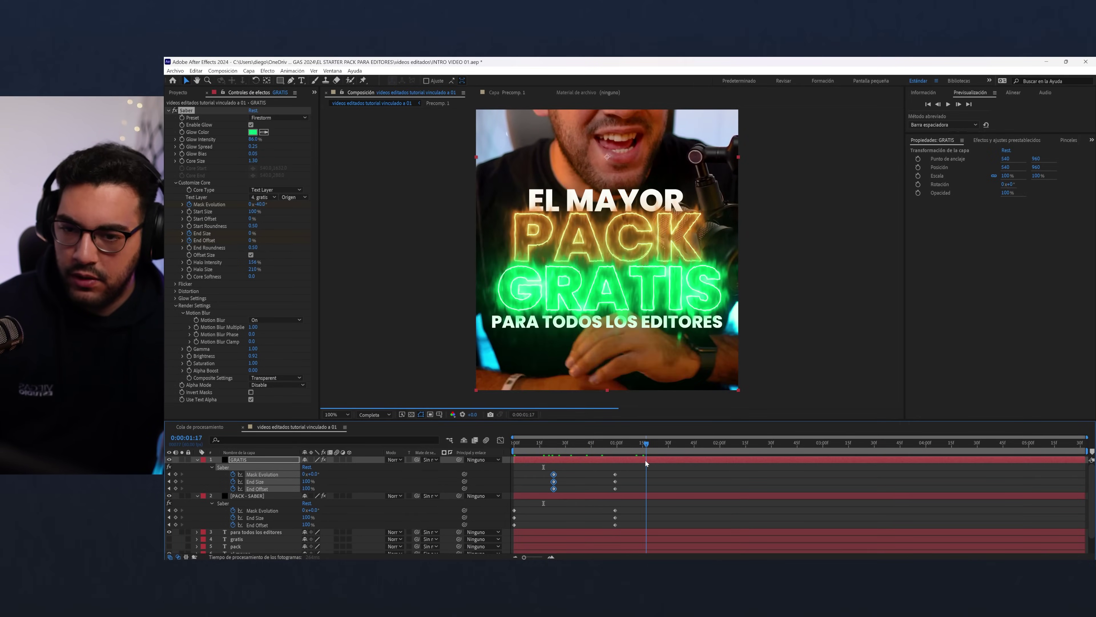
key(Home)
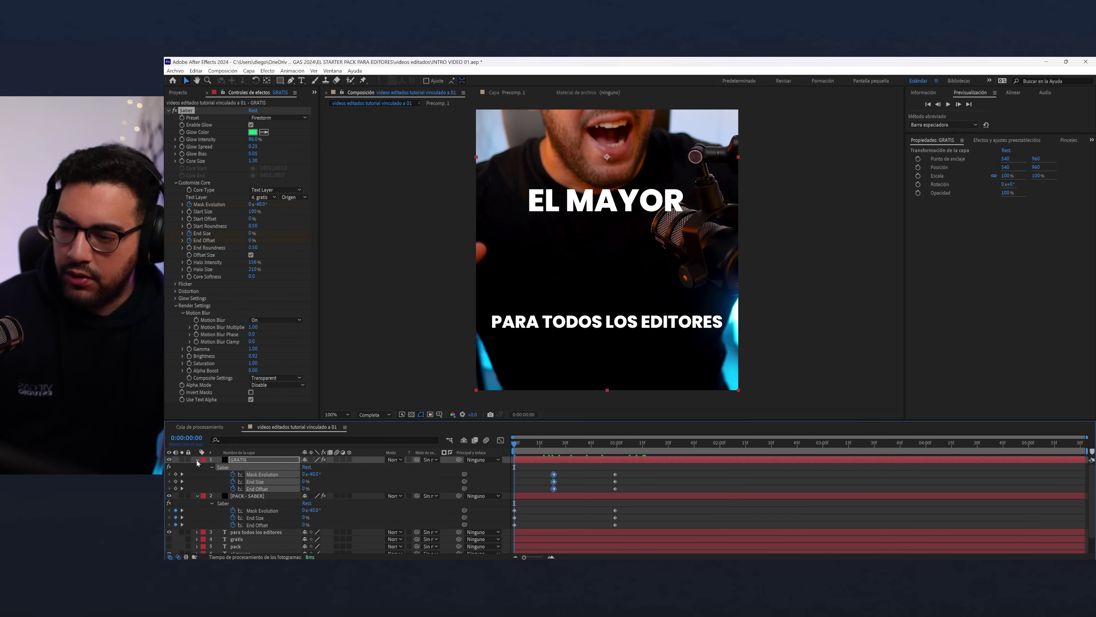
- Collapse the GRATIS and PACK Saber properties, select 'para todos los editores', and open Animation Composer 3
click(197, 460)
click(197, 467)
click(242, 496)
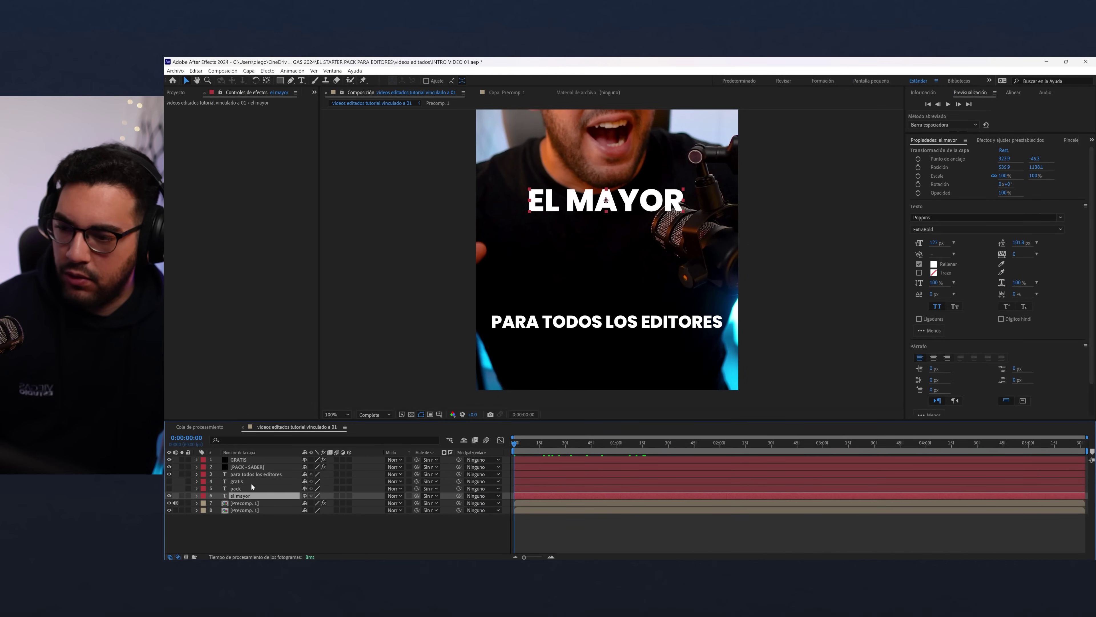
click(255, 475)
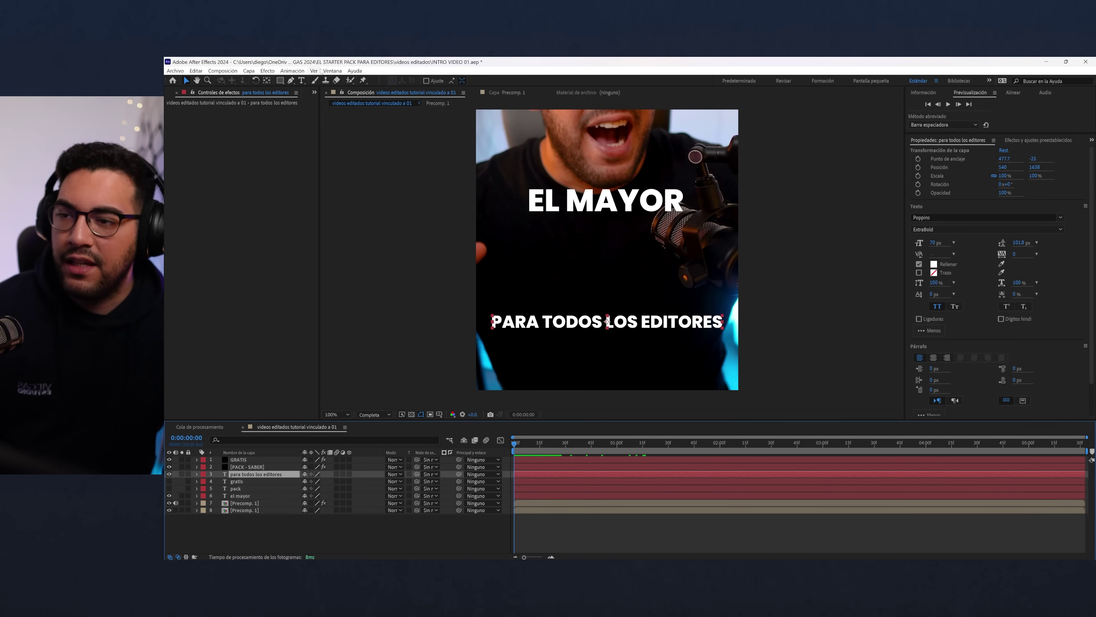
click(333, 70)
click(362, 235)
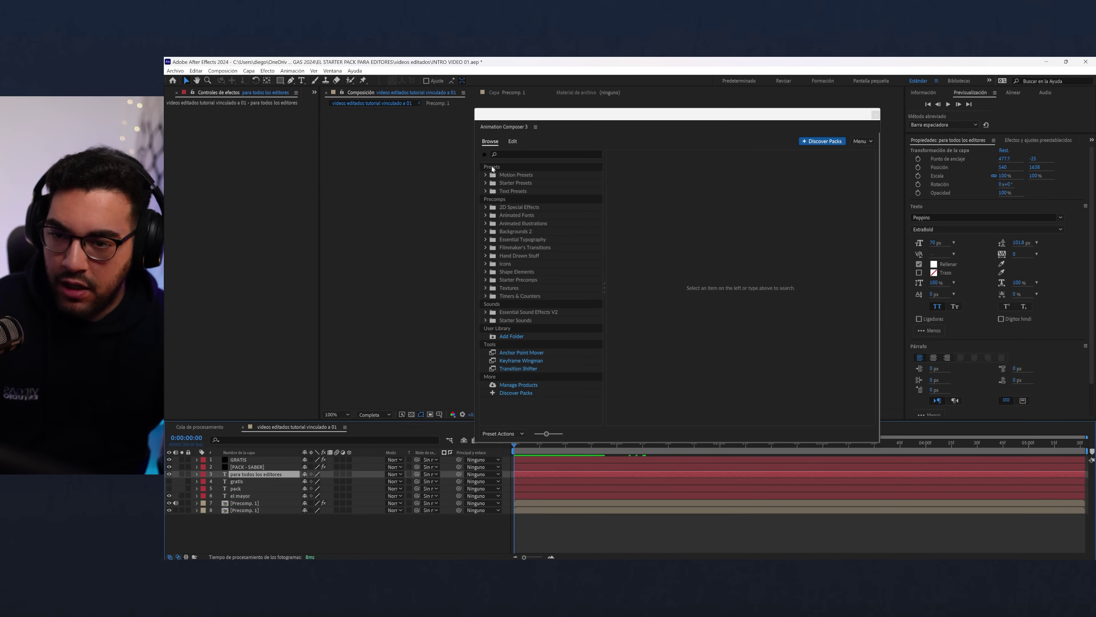
- Filter the Animation Composer preset list to show only favourite presets
click(484, 154)
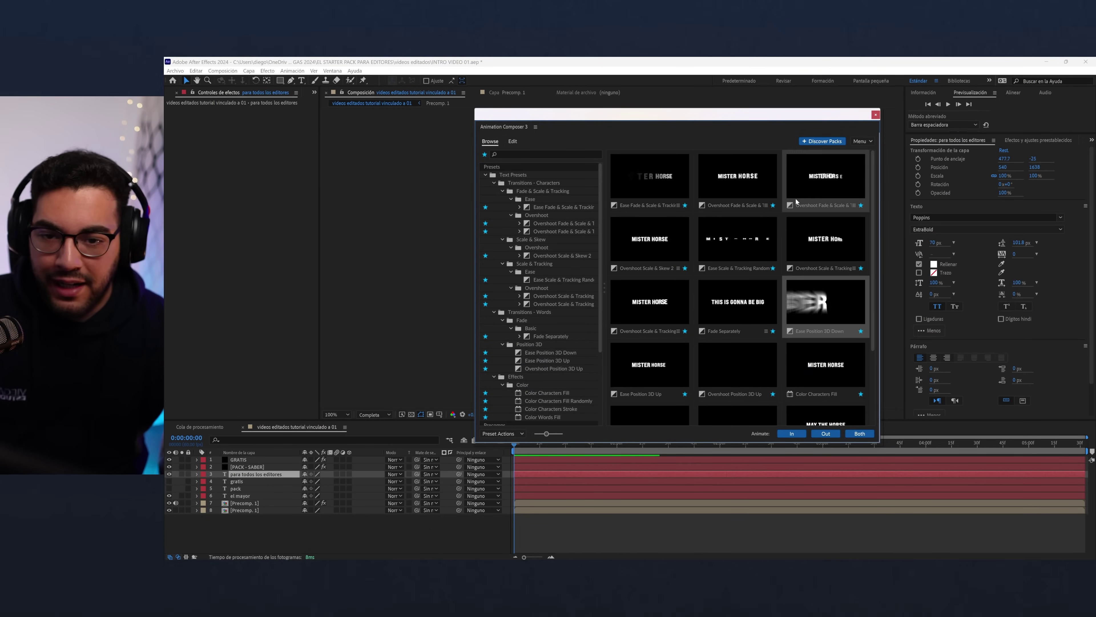
click(484, 155)
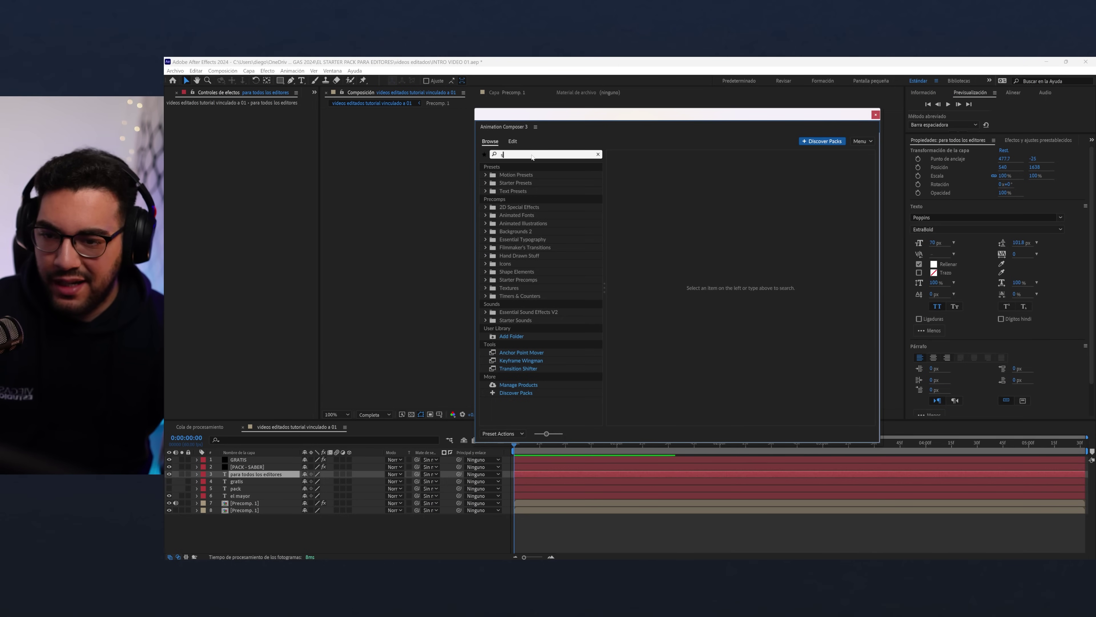
text(tarter)
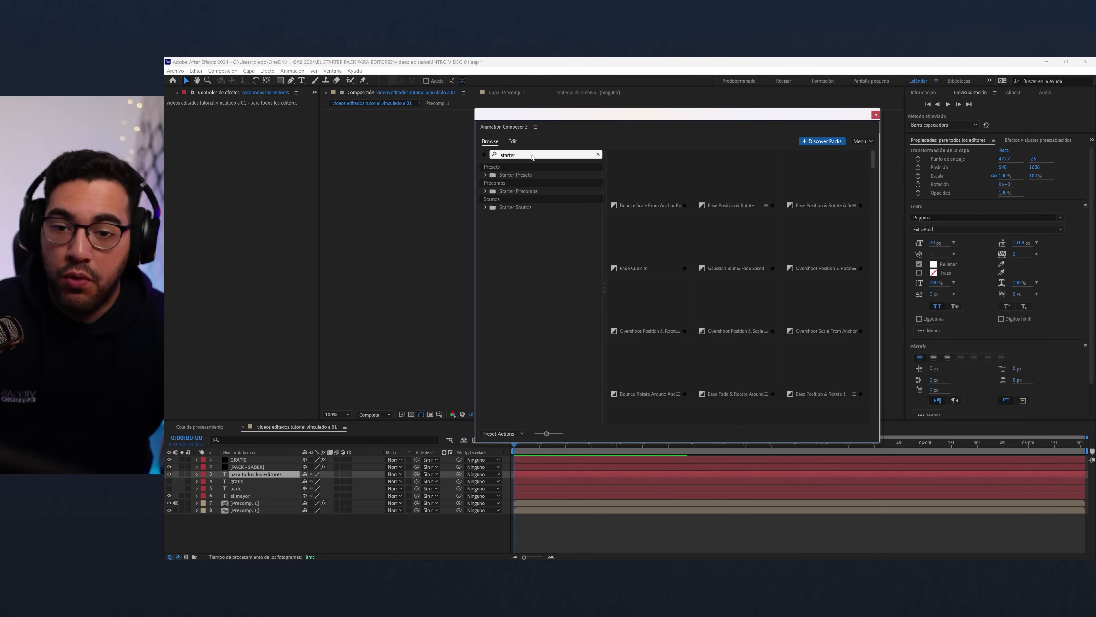
click(485, 175)
click(533, 199)
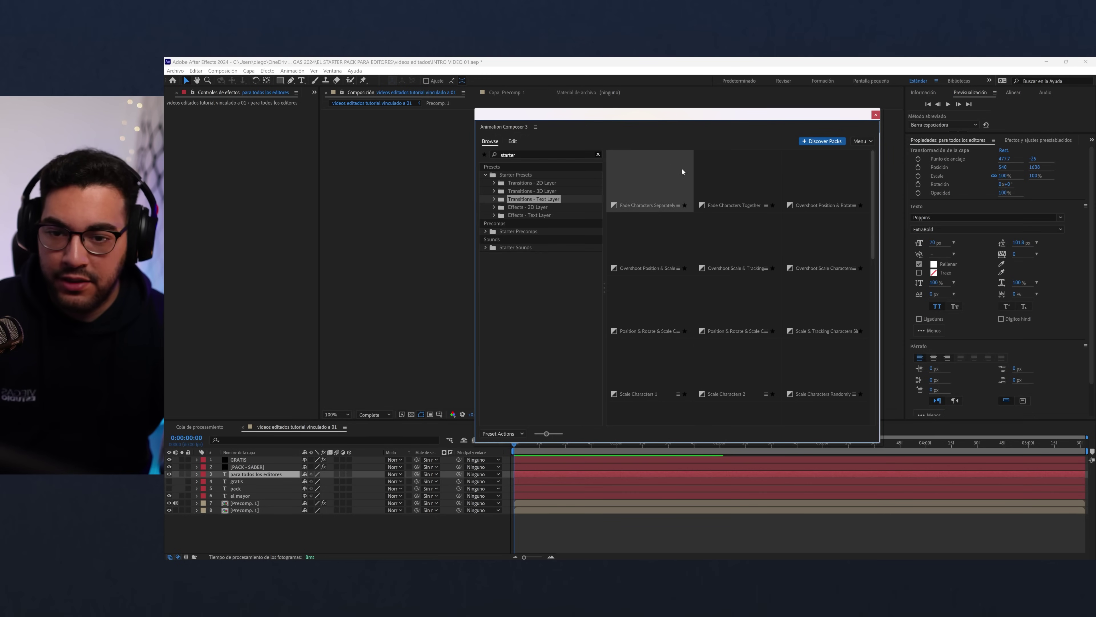
drag(872, 188, 878, 268)
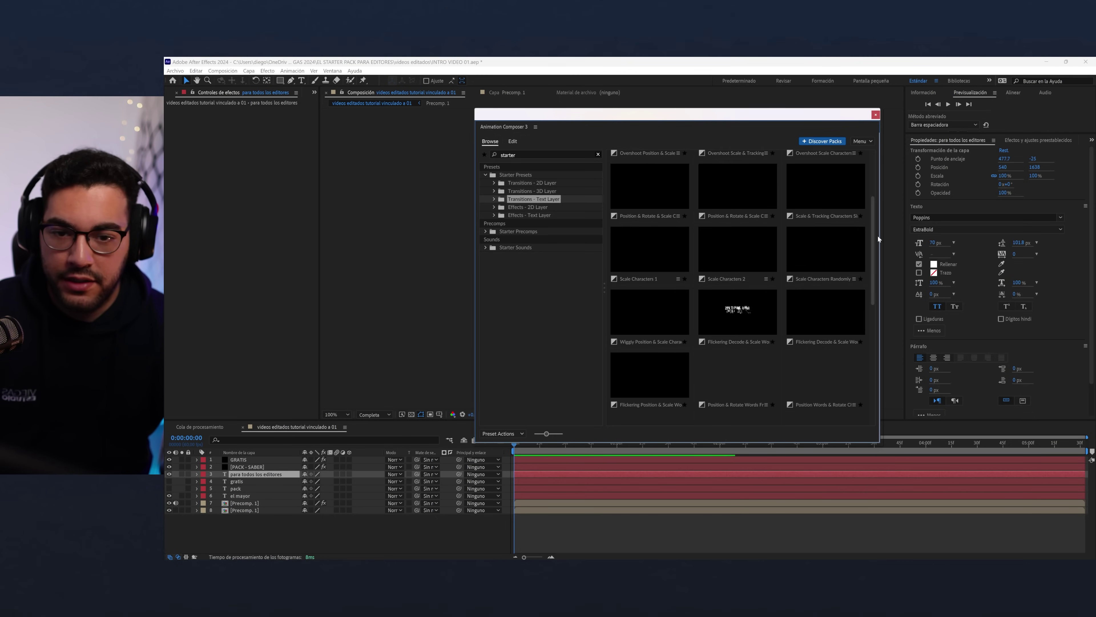
click(598, 154)
click(484, 154)
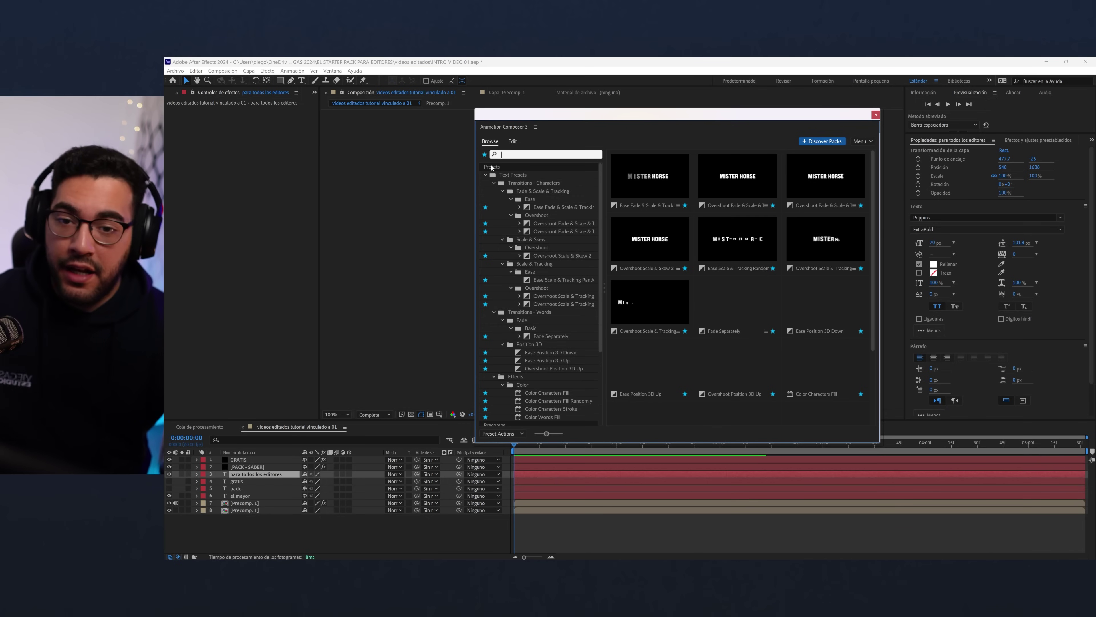
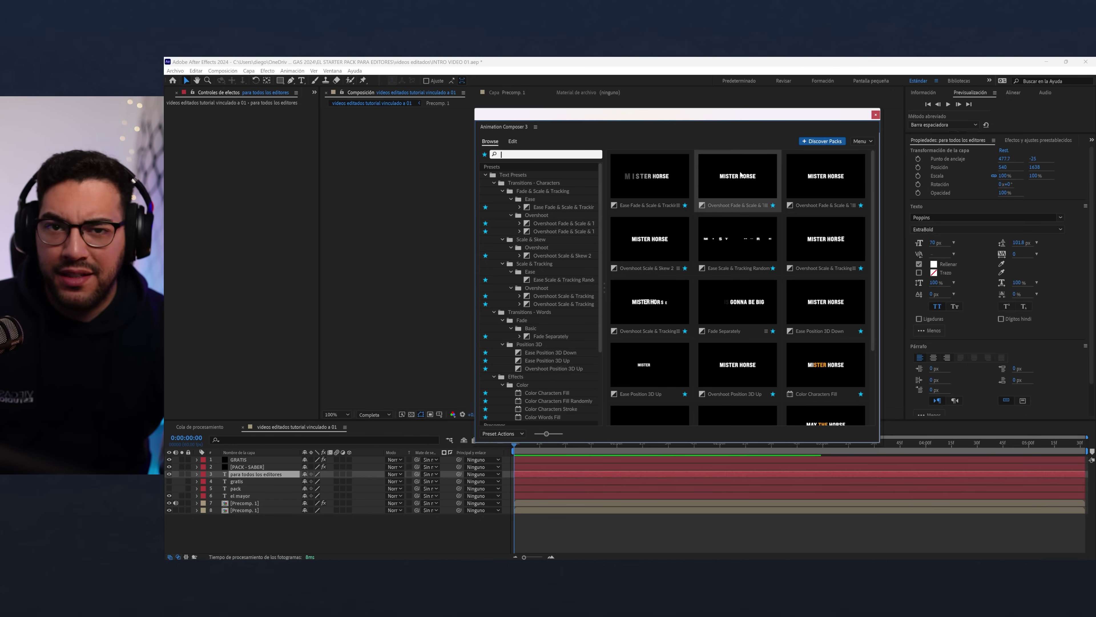
- Apply Ease Position 3D Down as the entrance animation, converting the text layer to 3D
mouse_move(743, 165)
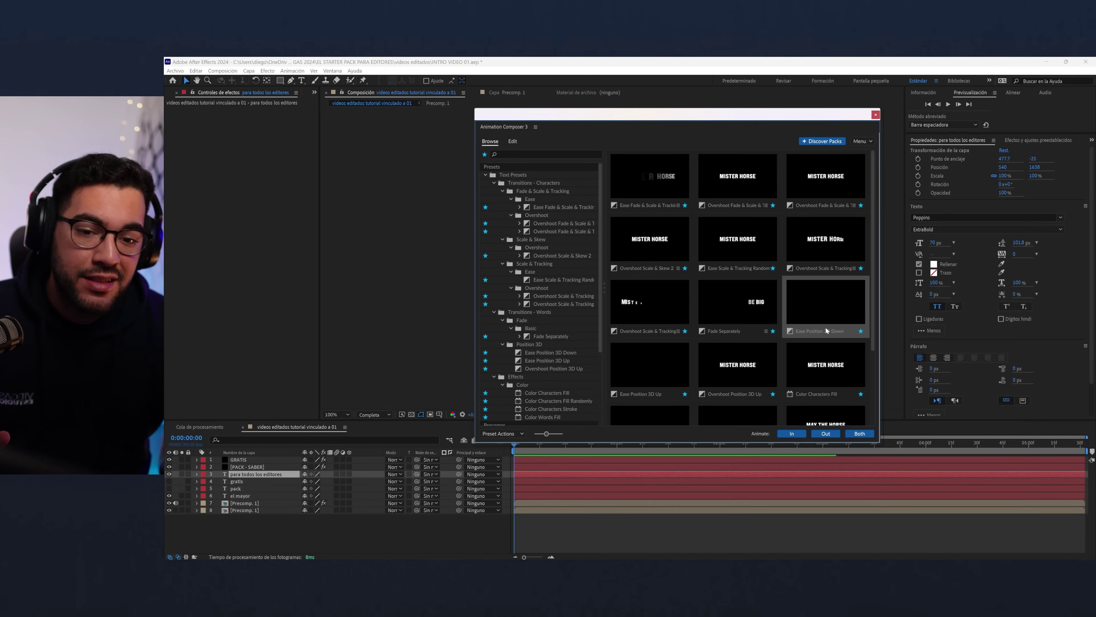
click(791, 436)
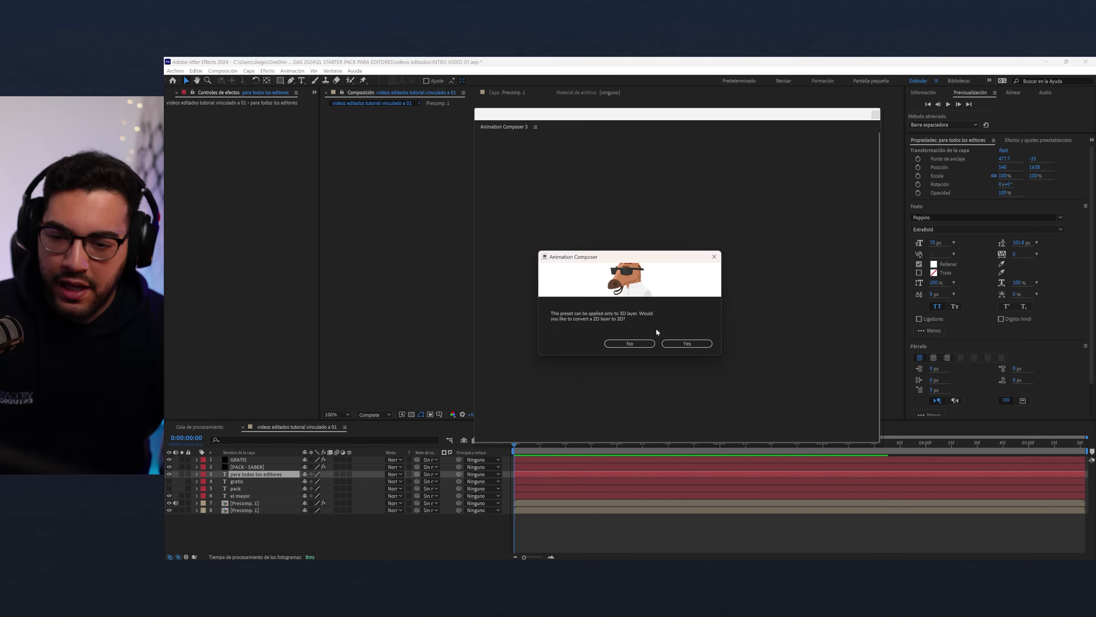
click(686, 343)
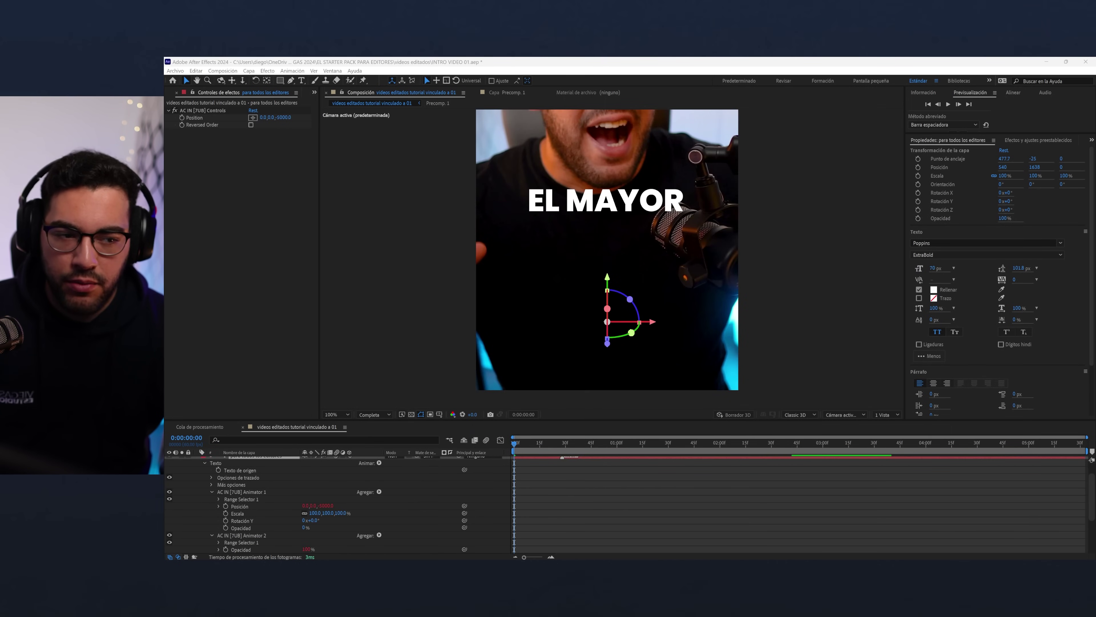
- Preview the text animation, then move the PARA TODOS LOS EDITORES layer to the top
drag(515, 443, 558, 444)
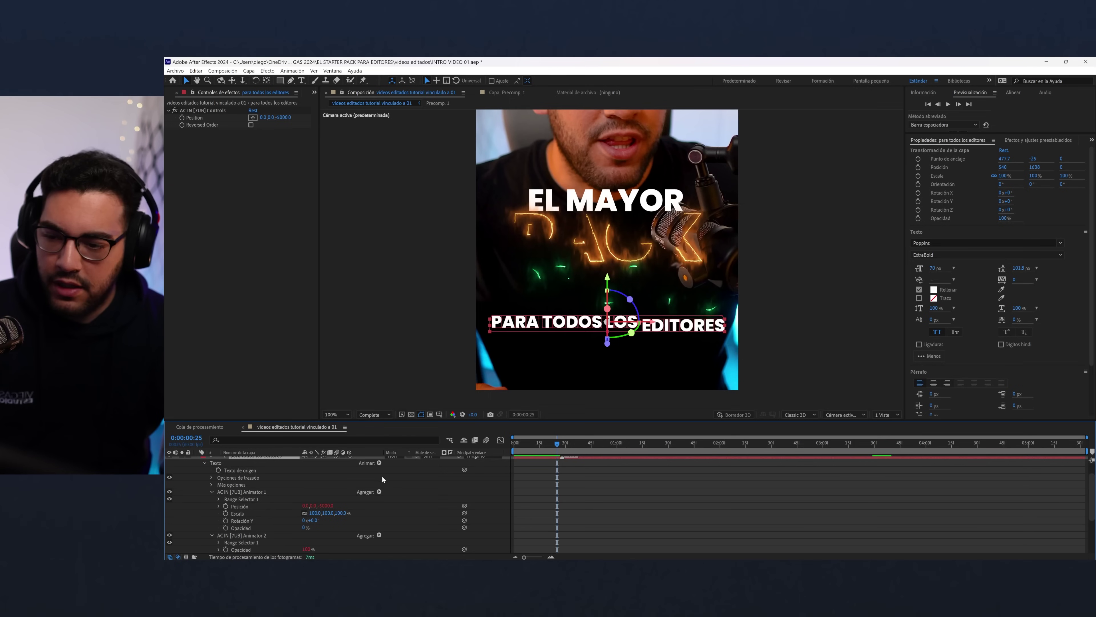
scroll(347, 477, up, 2)
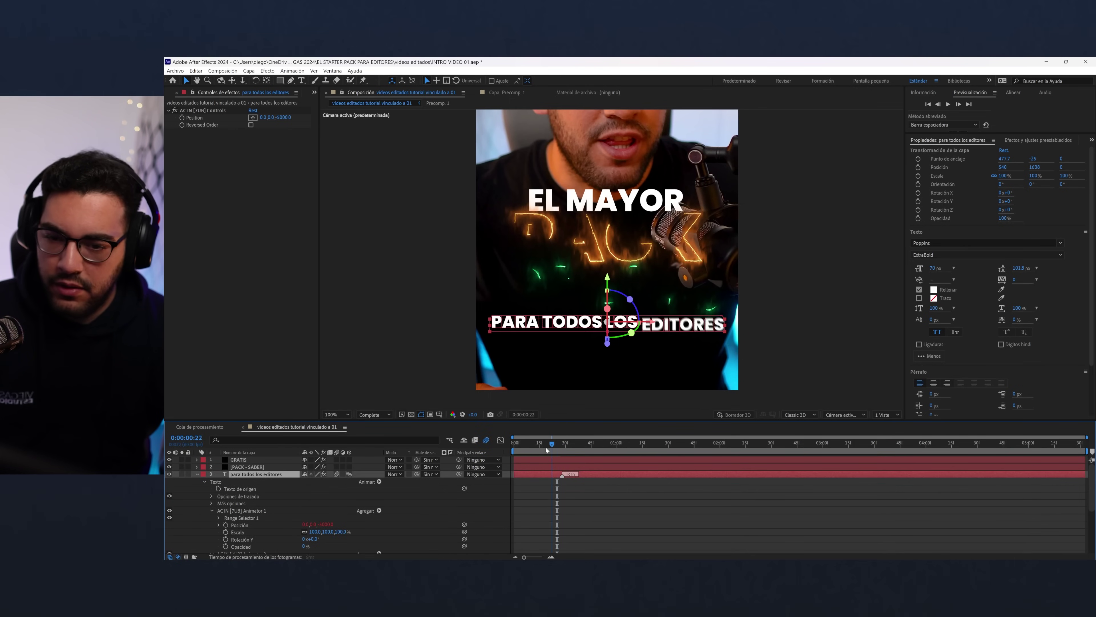
key(space)
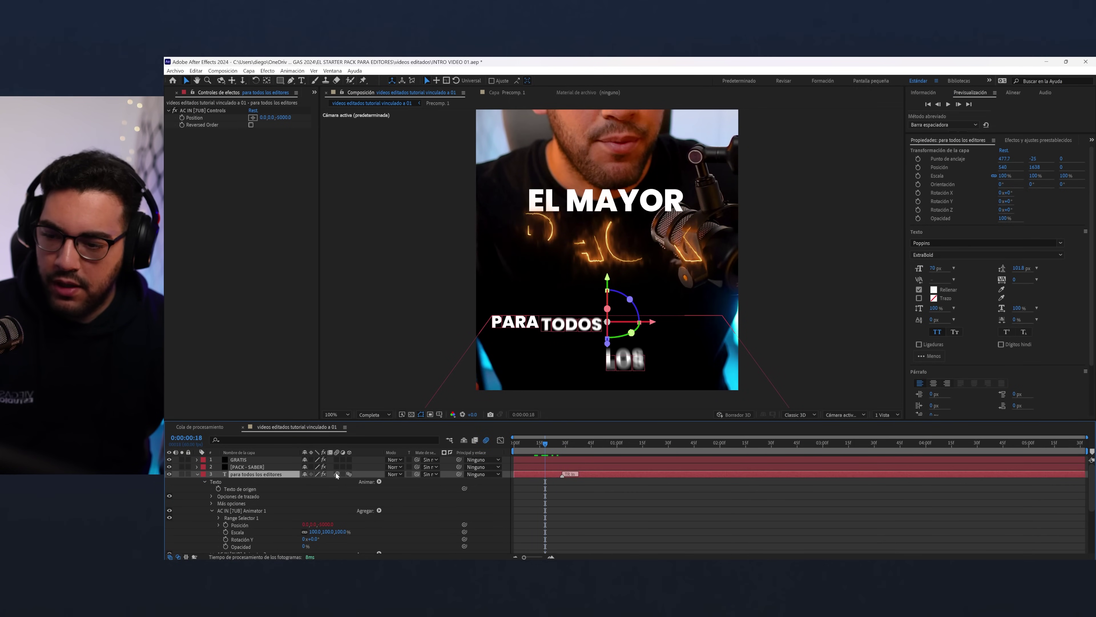
click(517, 444)
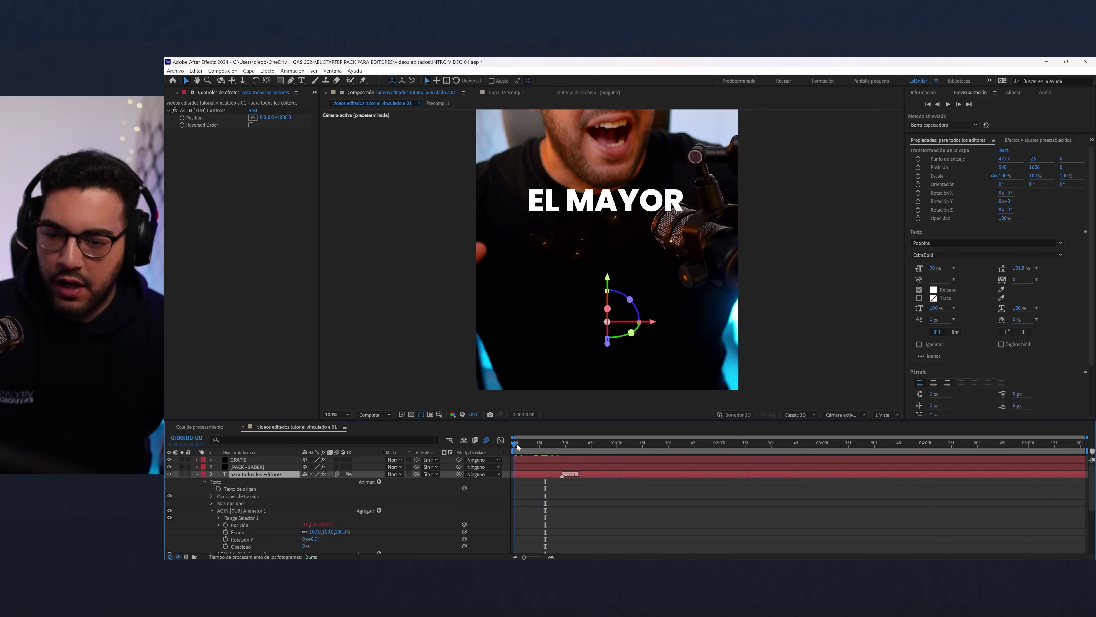
key(space)
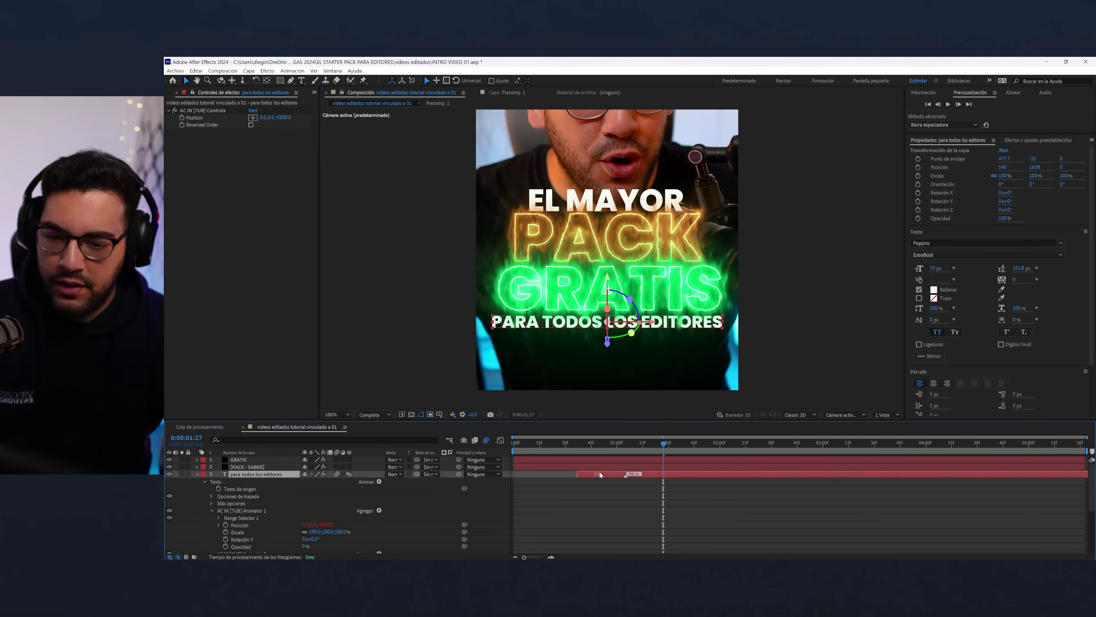
drag(609, 455, 724, 455)
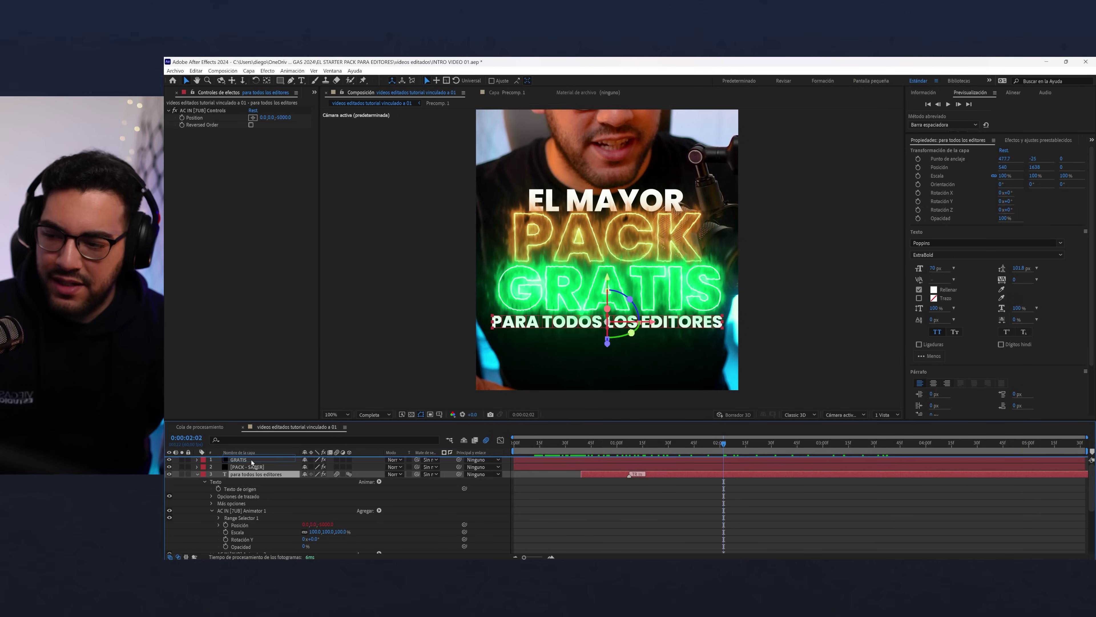
drag(250, 474, 250, 457)
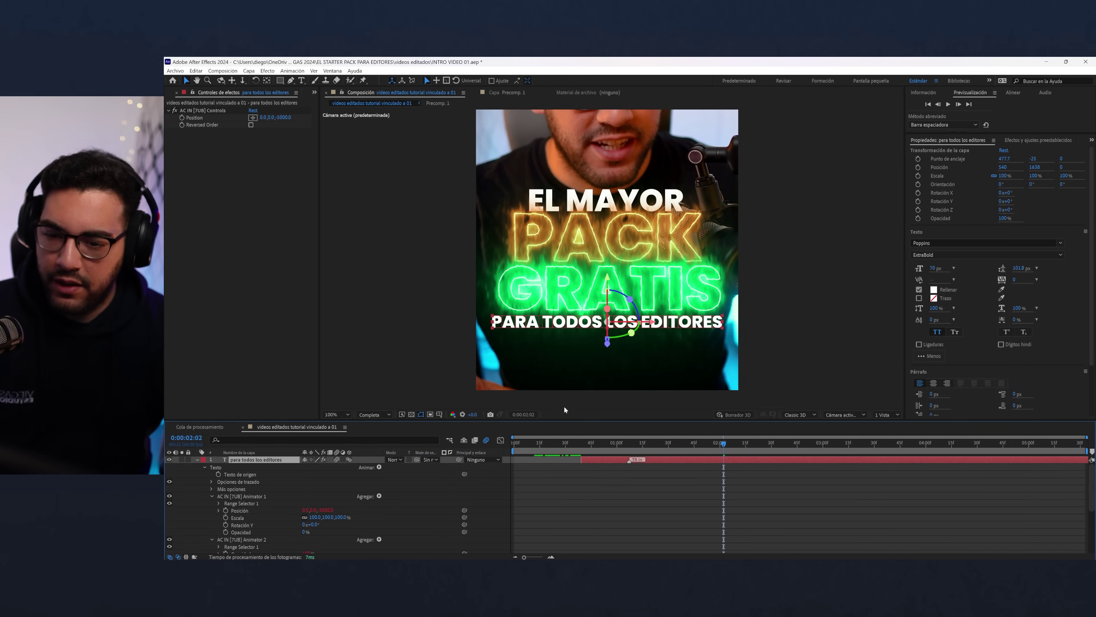
- Add a Sombra paralela drop shadow to the PARA TODOS LOS EDITORES text
key(ctrl+grave)
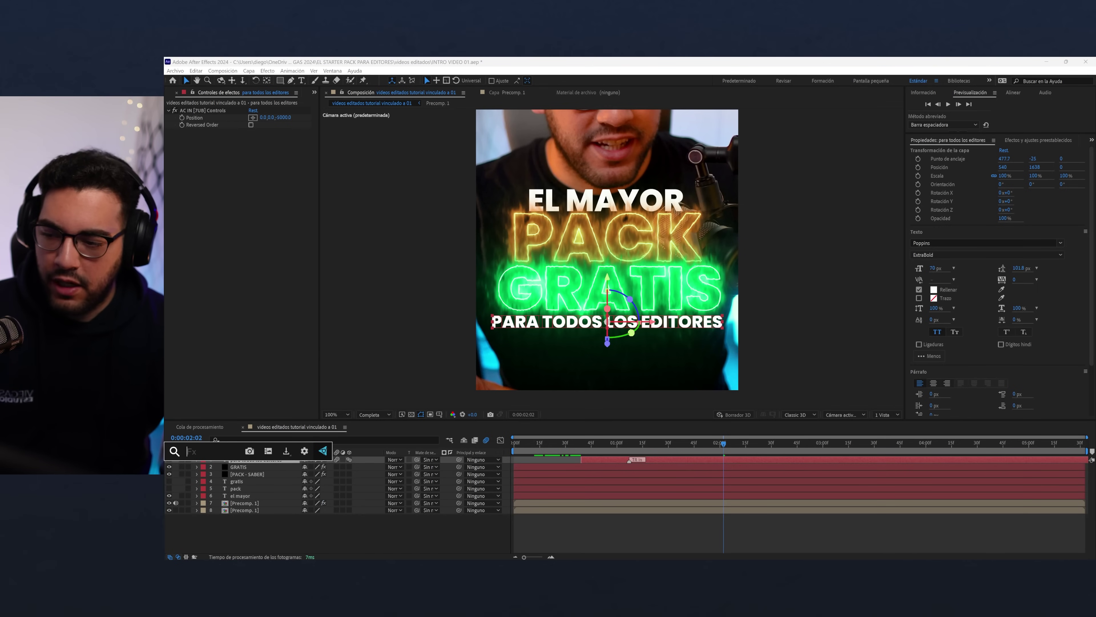
key(ctrl+space)
text(sombra)
key(Return)
key(period)
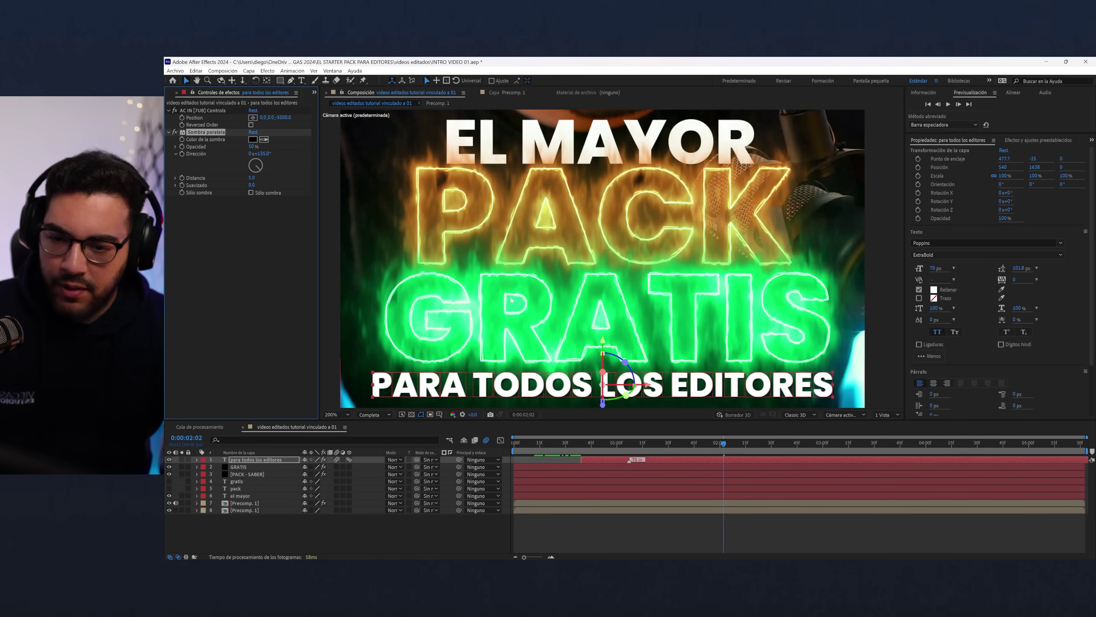
mouse_move(587, 306)
mouse_down()
mouse_move(613, 172)
mouse_move(588, 209)
mouse_up()
- Add a Resplandor glow and set its radius to 82
key(ctrl+space)
text(resplandor)
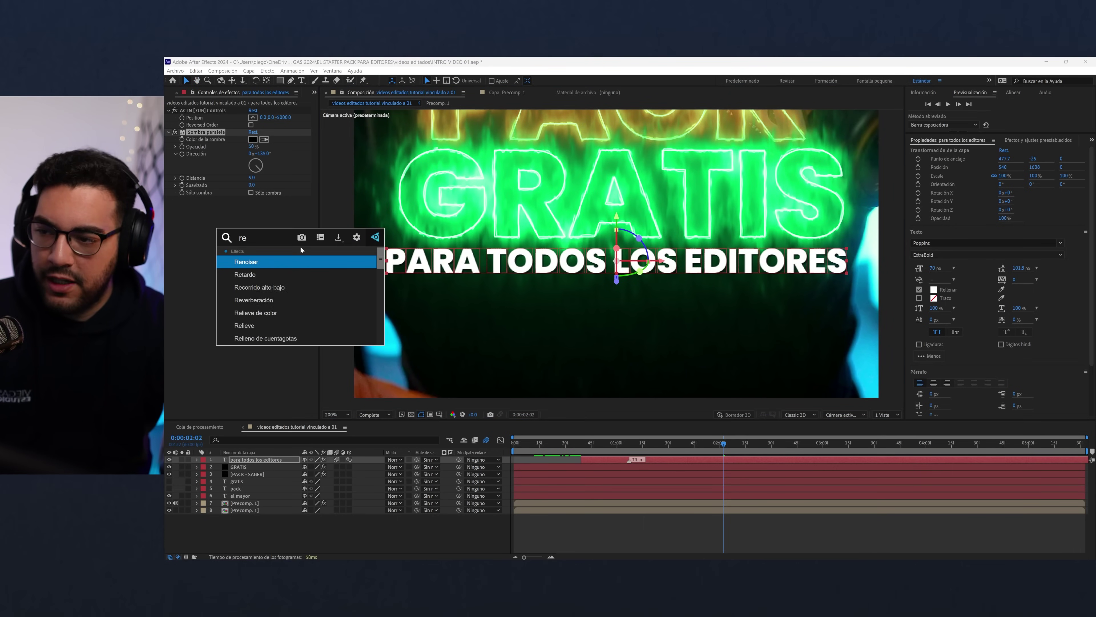
key(Return)
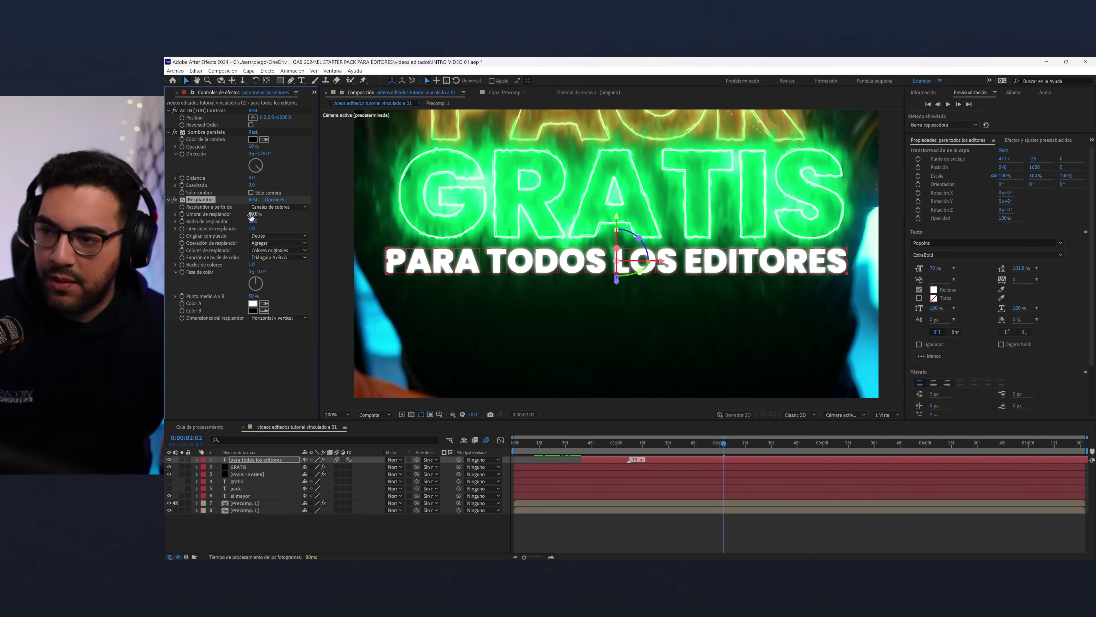
mouse_move(254, 223)
mouse_down()
mouse_move(292, 230)
mouse_move(264, 214)
mouse_up()
- Fill the words LOS EDITORES with yellow, then select the el mayor layer
key(ctrl+t)
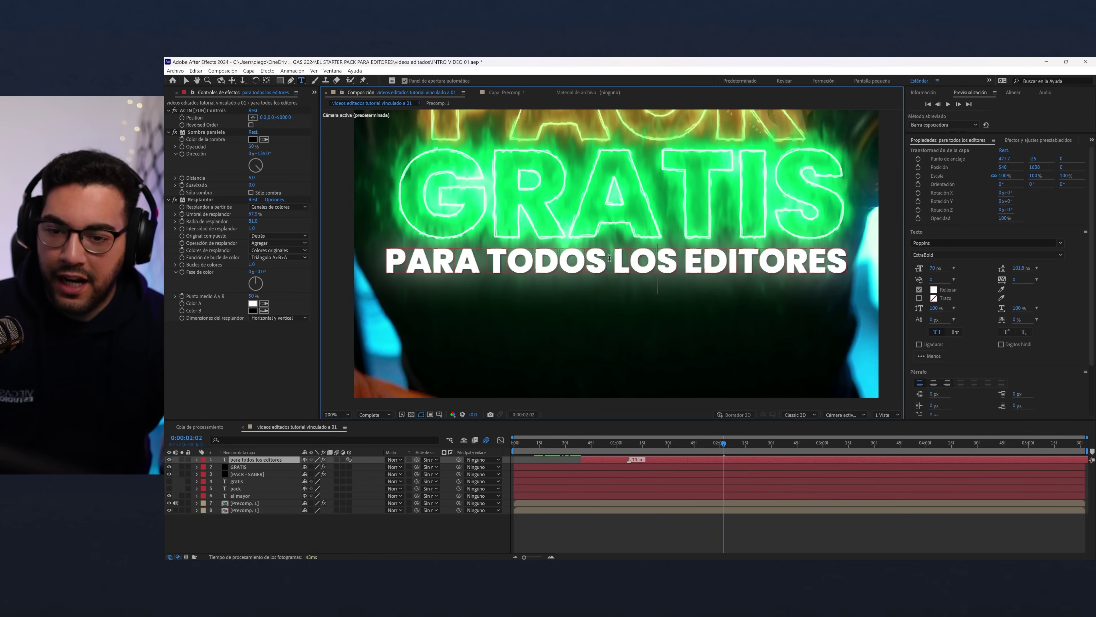
drag(614, 260, 848, 268)
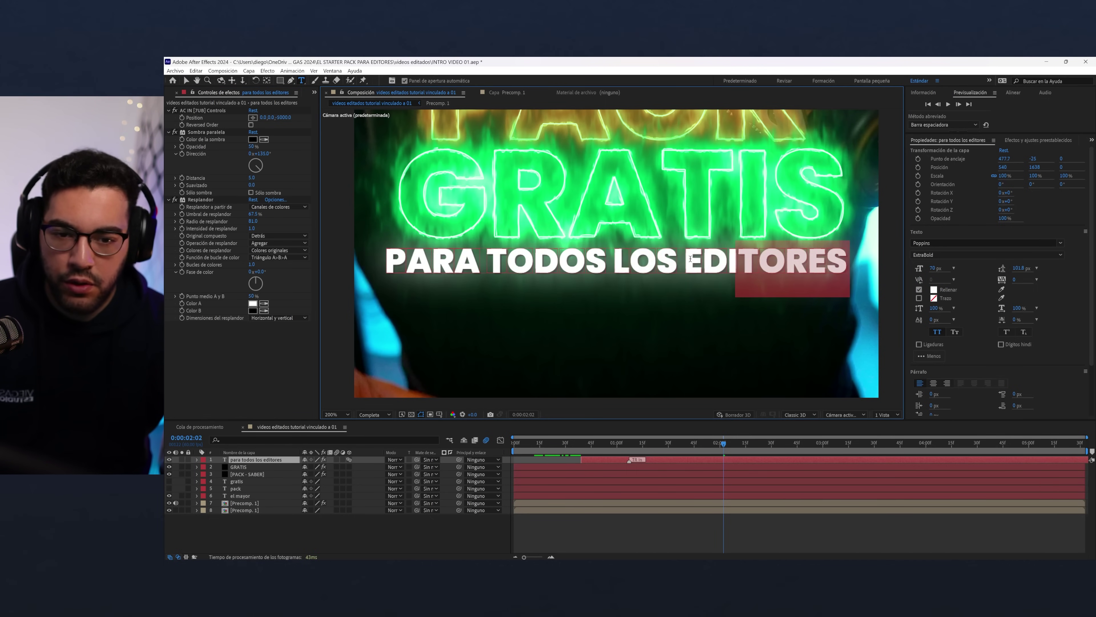
click(934, 289)
drag(738, 239, 738, 243)
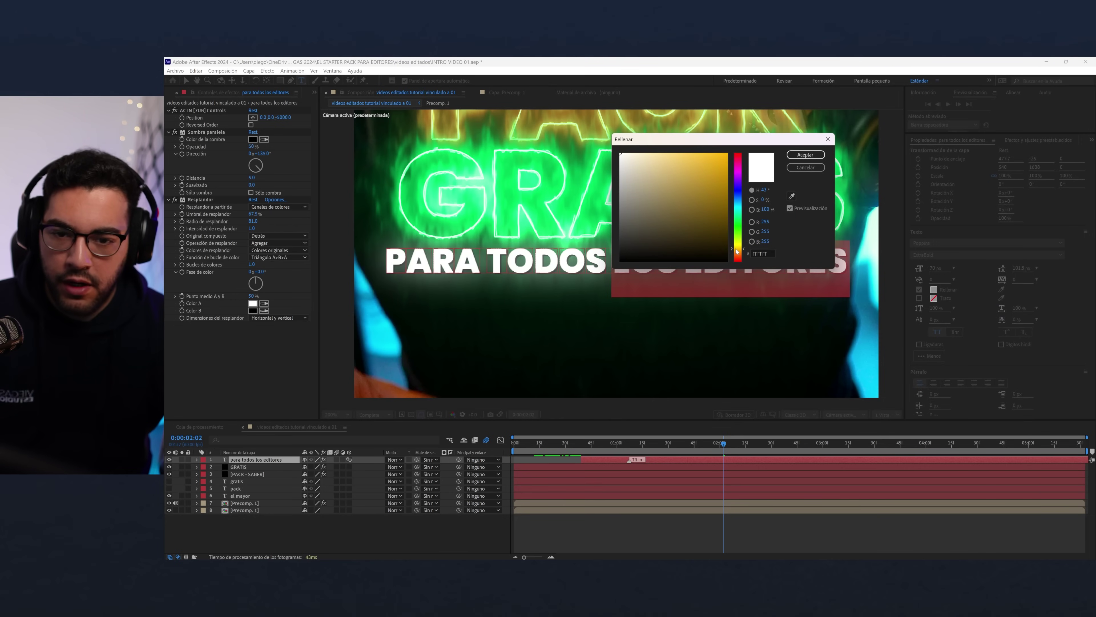
click(727, 154)
click(790, 170)
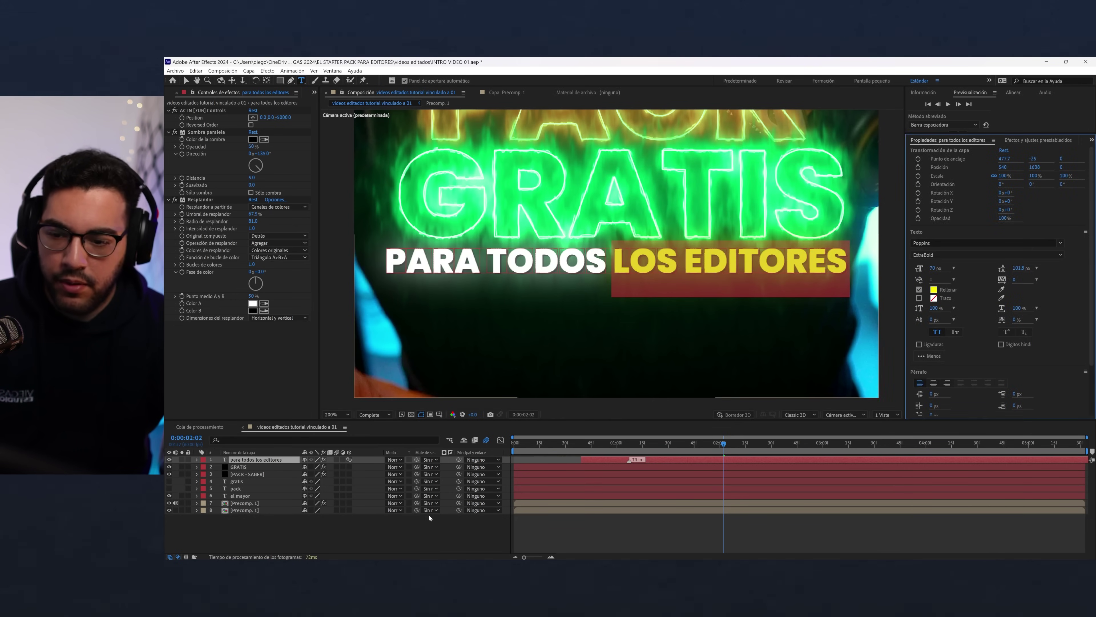
click(639, 263)
scroll(647, 285, down, 3)
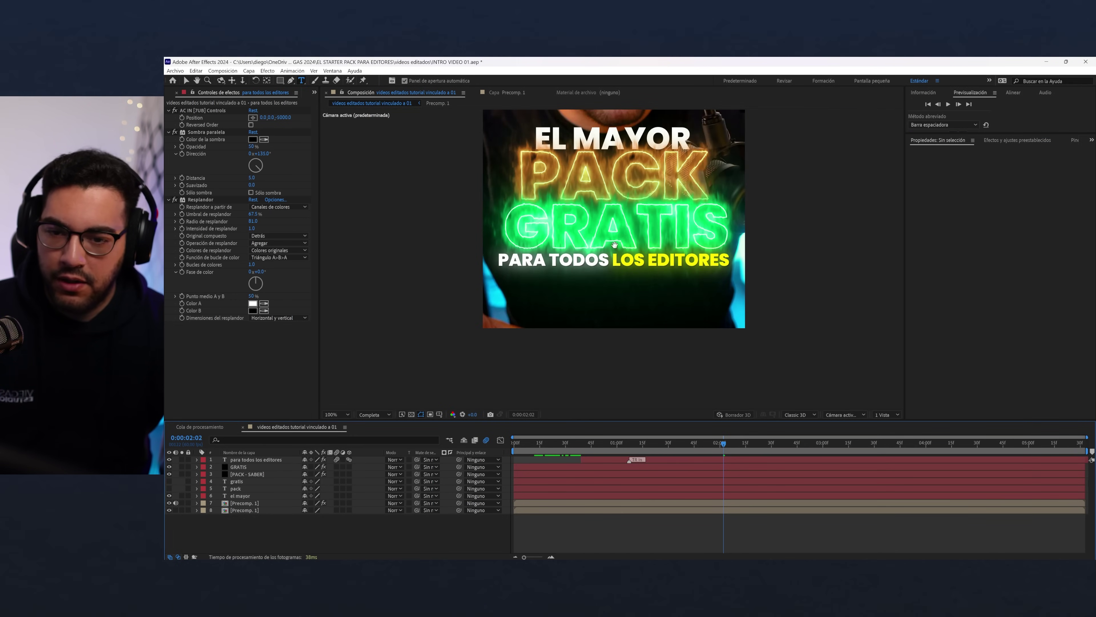
scroll(602, 318, up, 1)
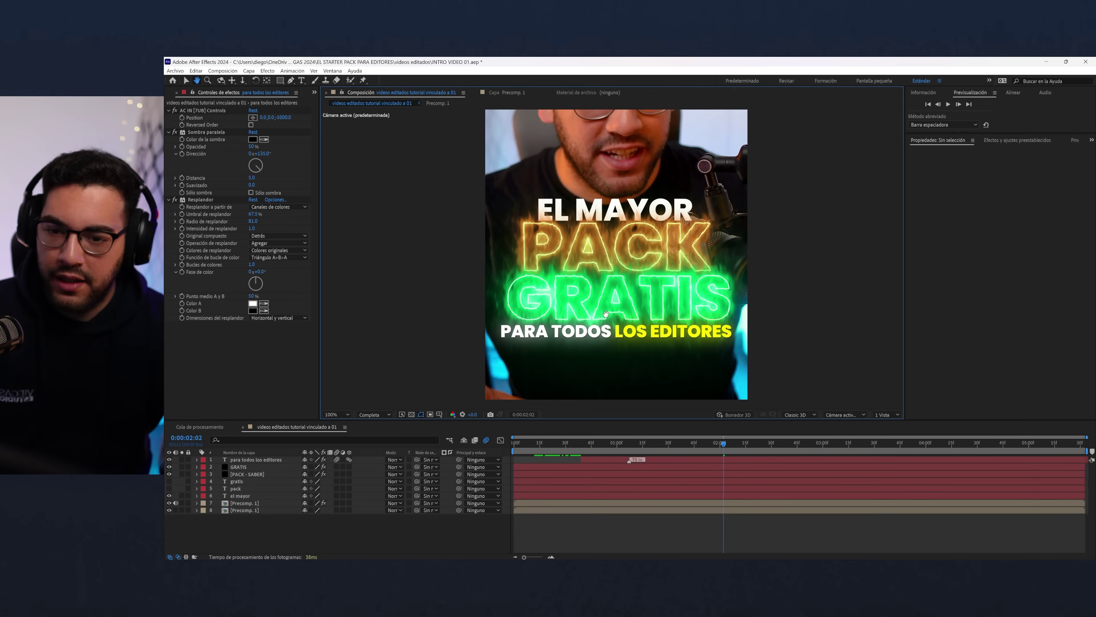
double_click(240, 495)
- Apply the Animation Composer Ease Position 3D Up preset as el mayor's entrance animation
key(ctrl+space)
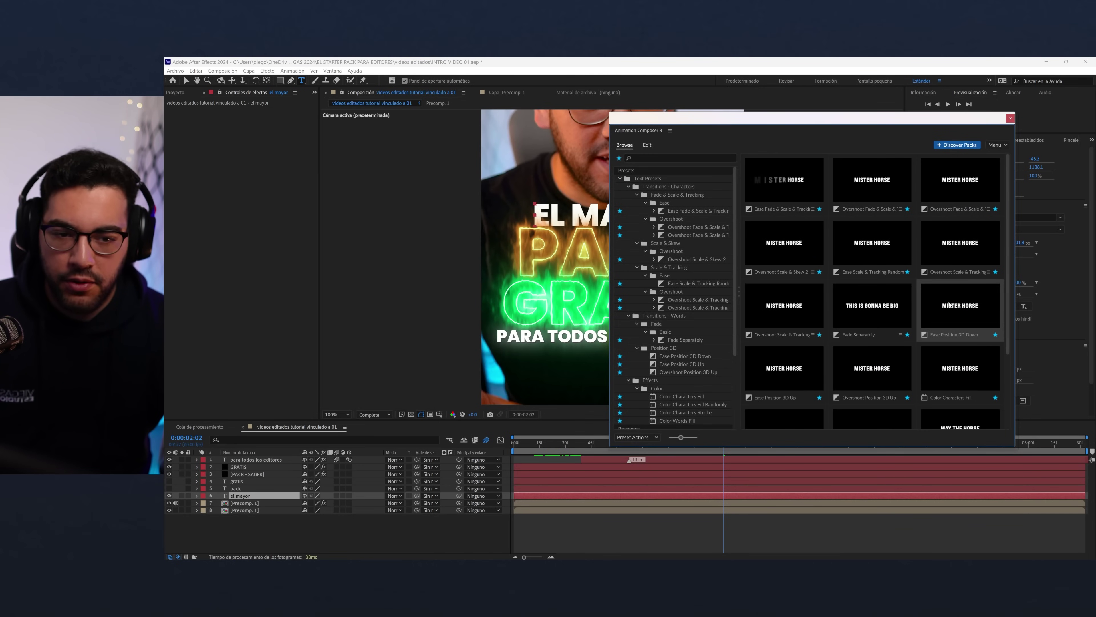
click(960, 368)
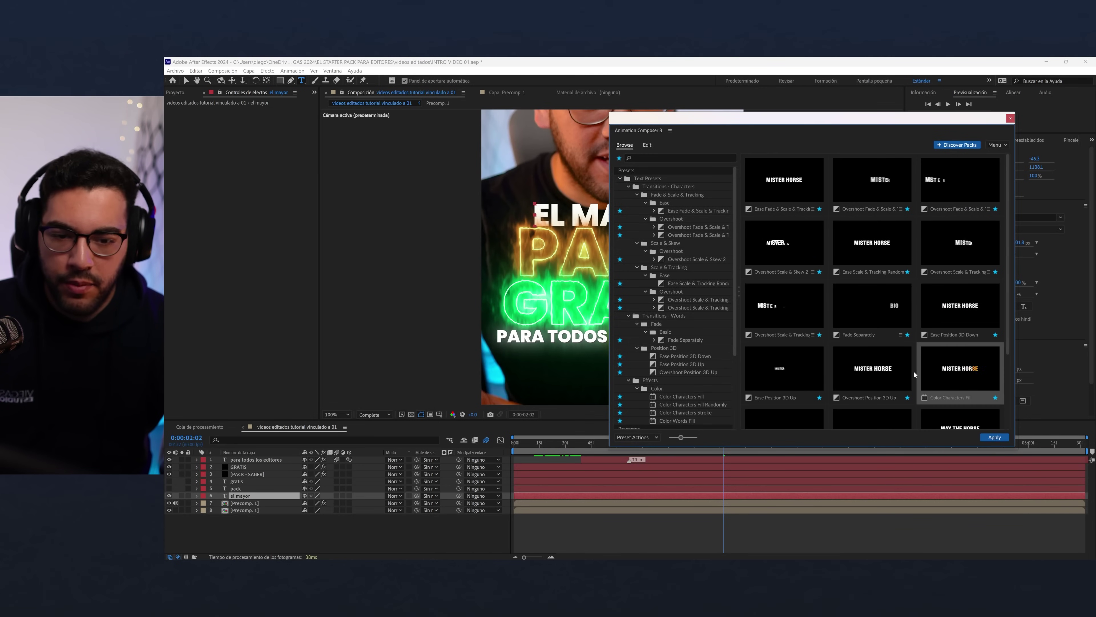
click(783, 371)
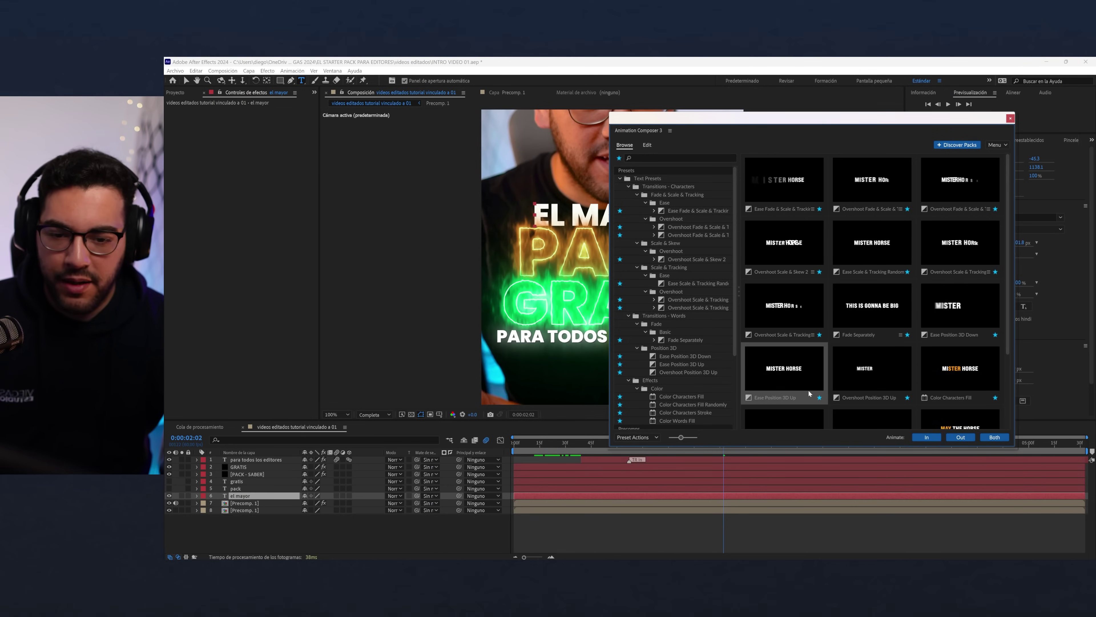
click(927, 438)
click(692, 347)
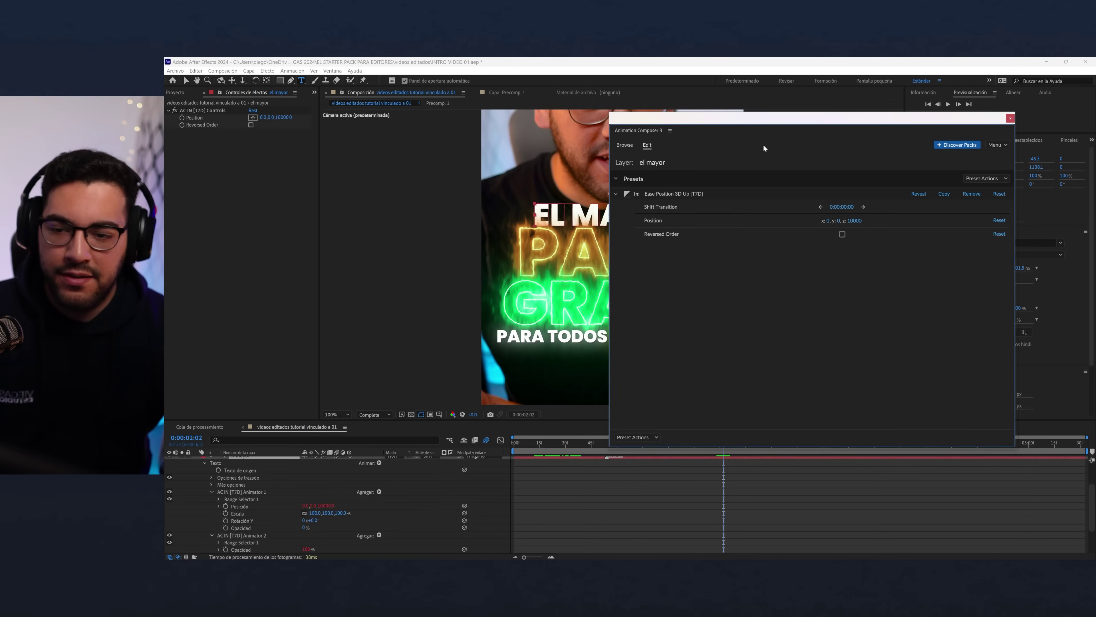
click(424, 76)
key(v)
- Play back the el mayor animation and zoom in on the title text
mouse_move(565, 443)
mouse_down()
mouse_move(627, 445)
mouse_move(521, 444)
mouse_up()
key(space)
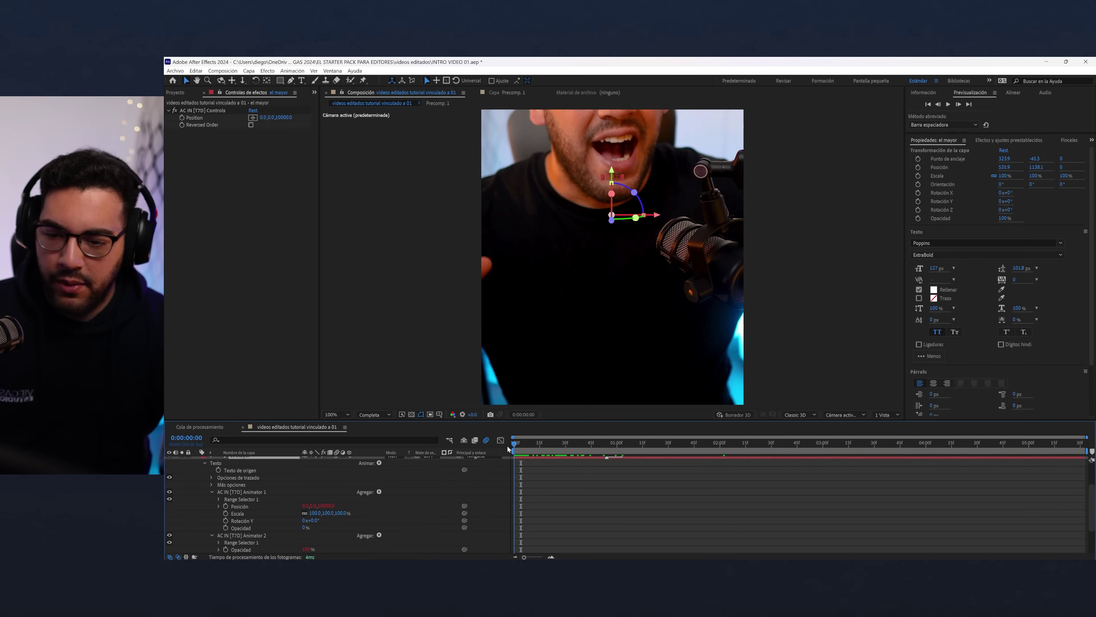
drag(587, 442, 559, 443)
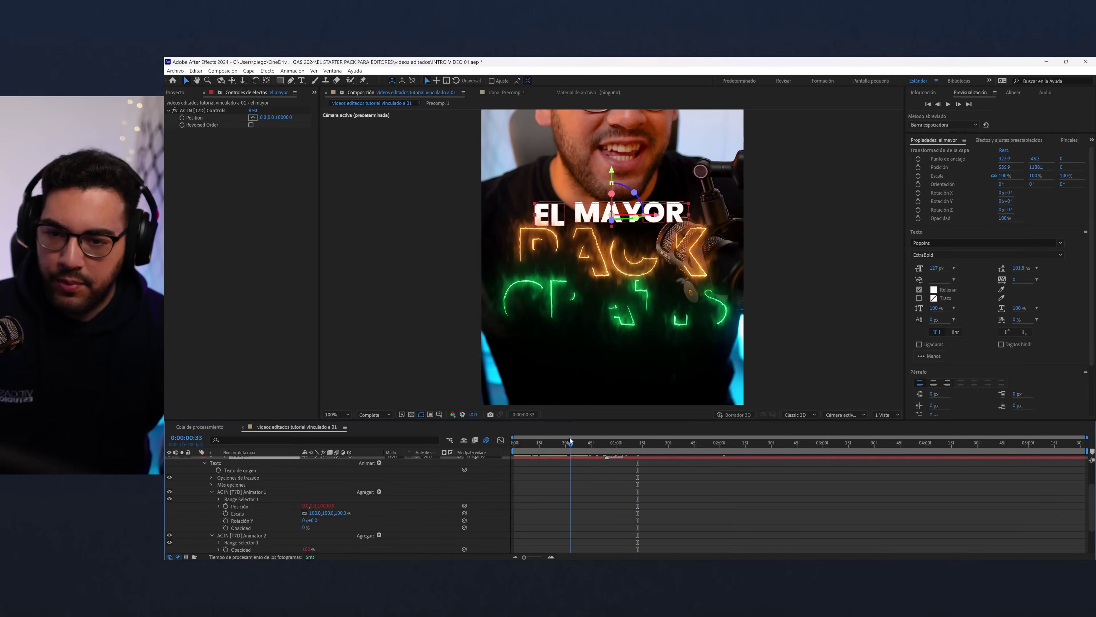
key(period)
drag(584, 216, 586, 241)
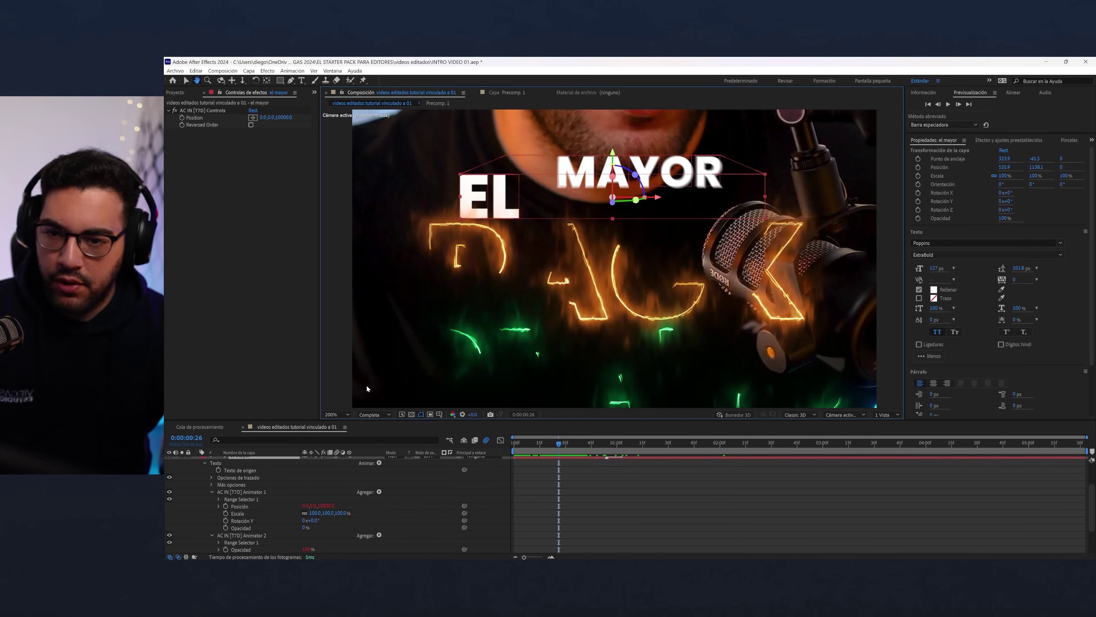
scroll(361, 487, up, 2)
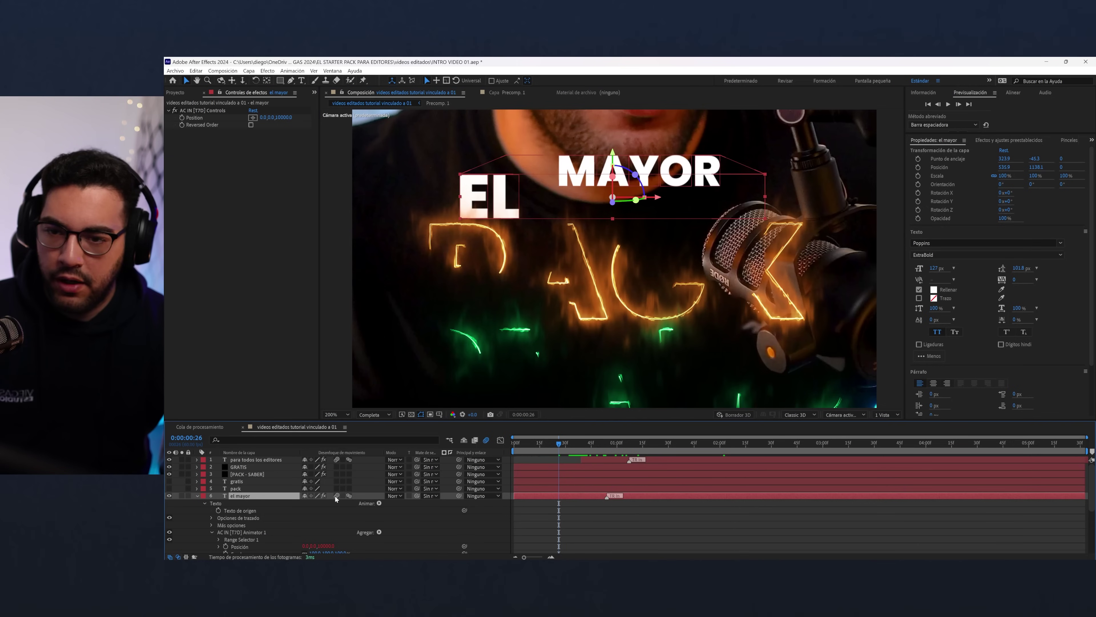
- Add Sombra paralela to el mayor with a drop shadow distance of 12
click(196, 496)
key(ctrl+space)
text(so)
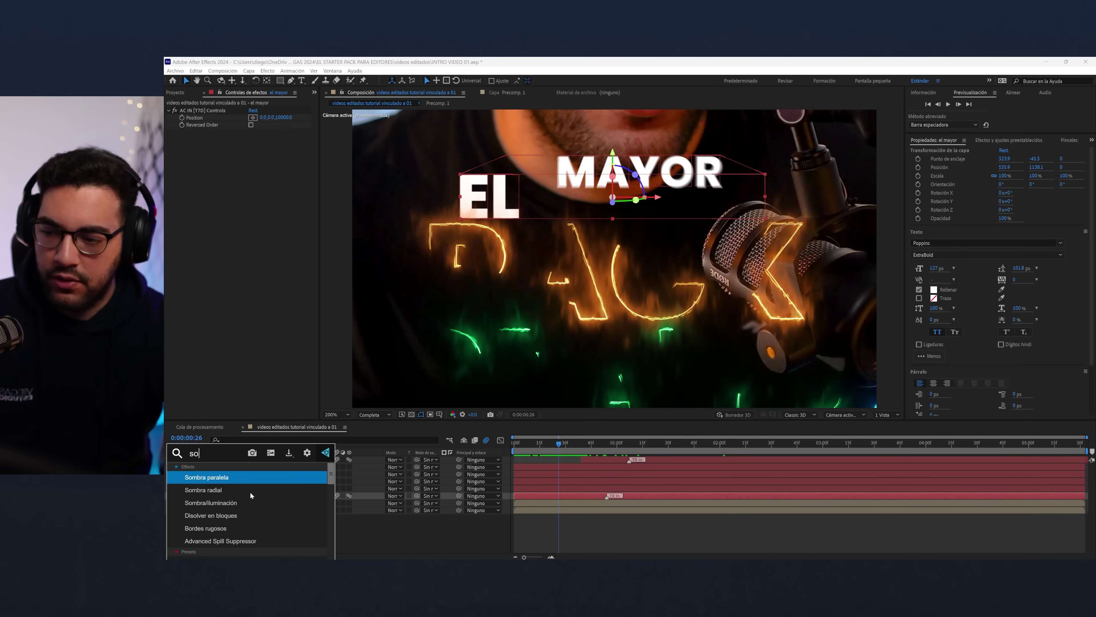
key(Return)
drag(254, 179, 255, 180)
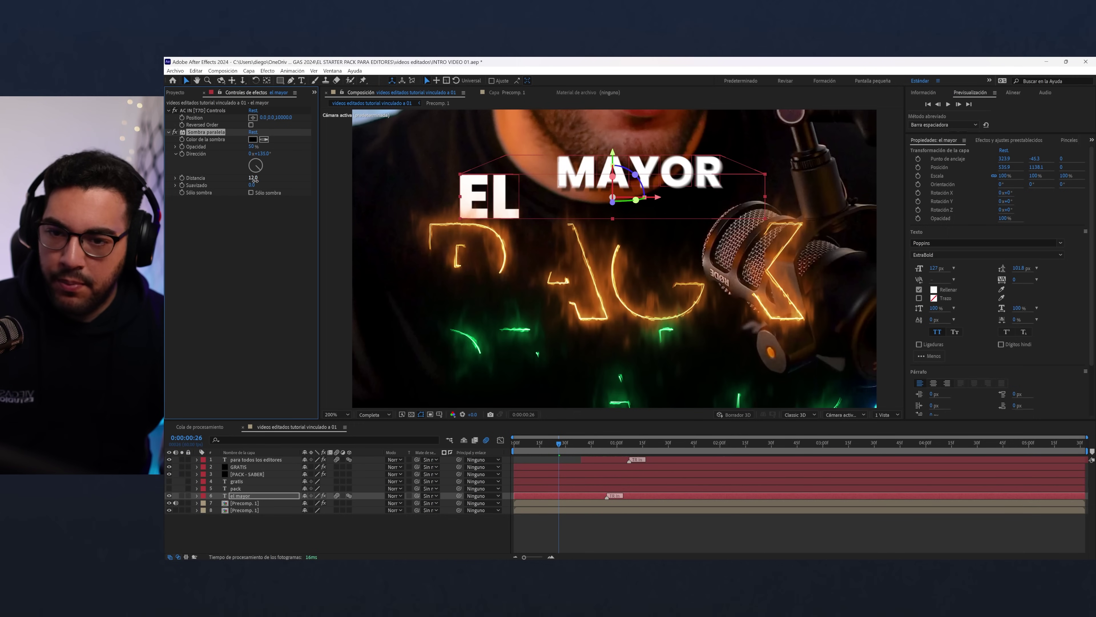
- Add a Resplandor glow with radius 85 to el mayor and preview the title
key(ctrl+space)
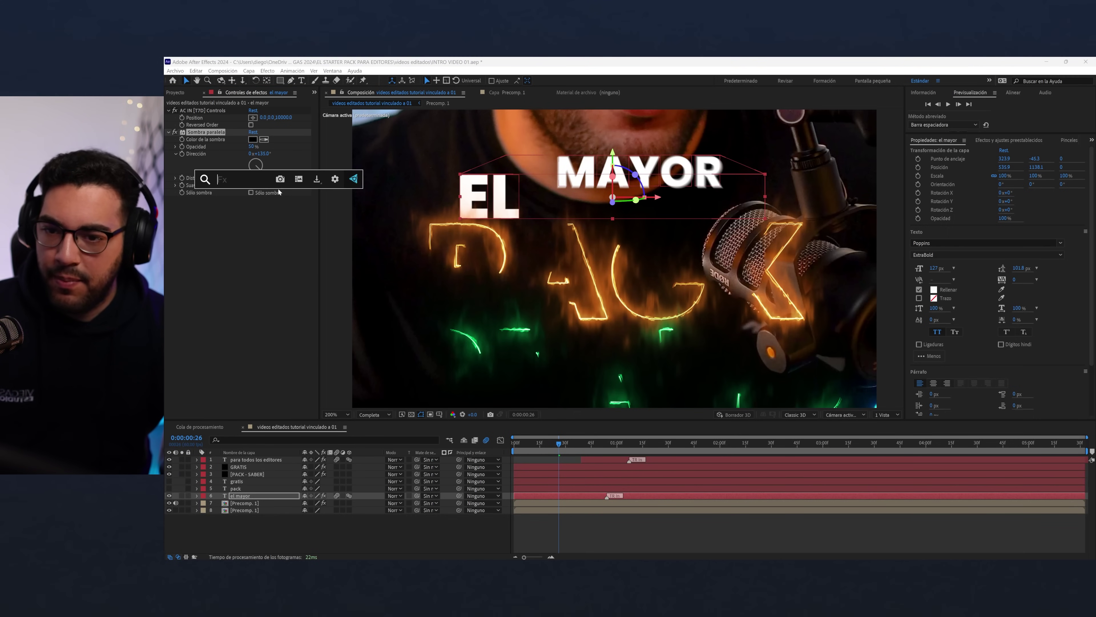
text(res)
click(253, 206)
drag(253, 220, 531, 401)
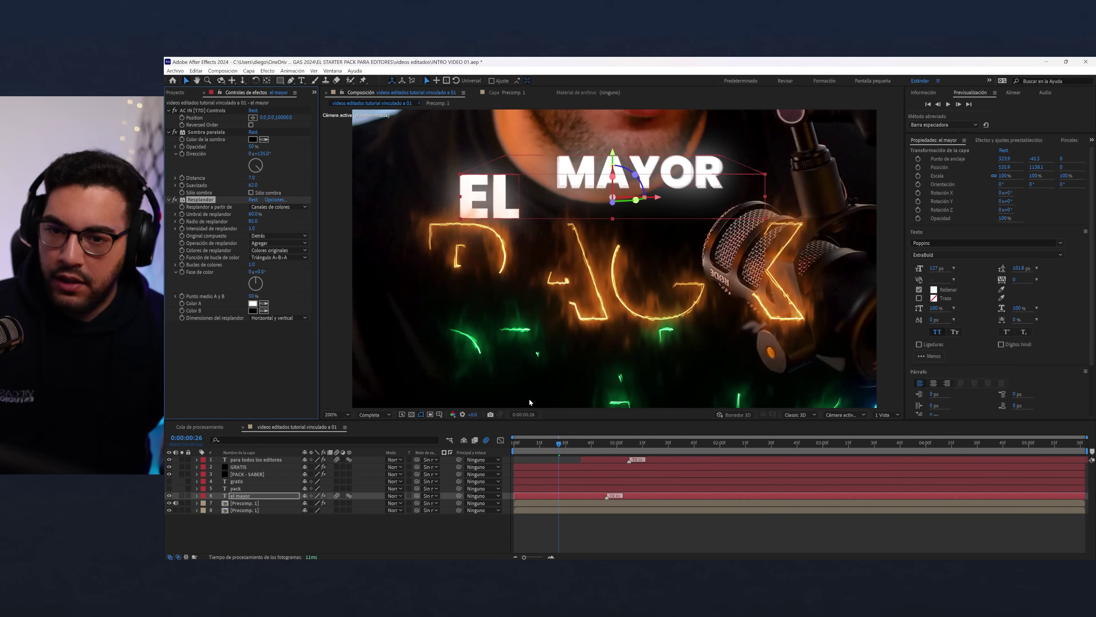
key(space)
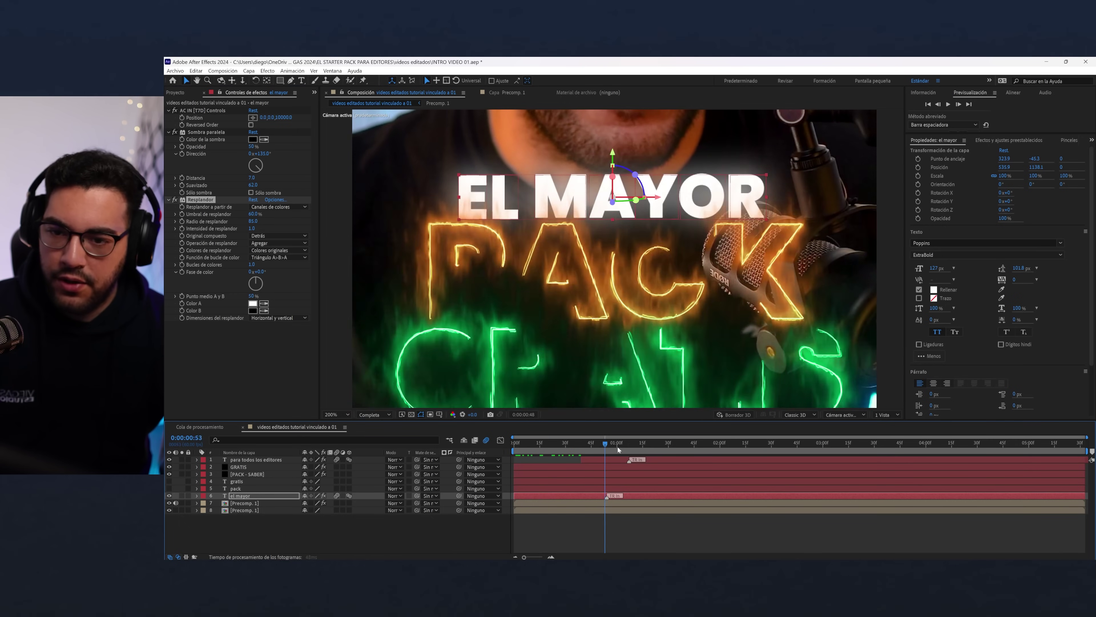
scroll(626, 314, down, 1)
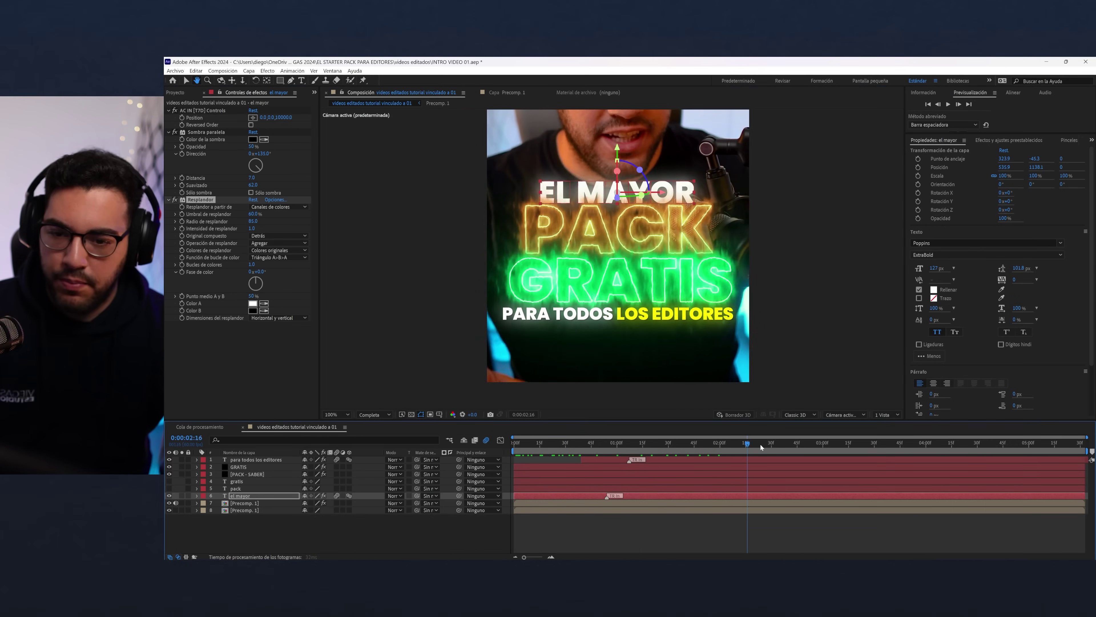
key(space)
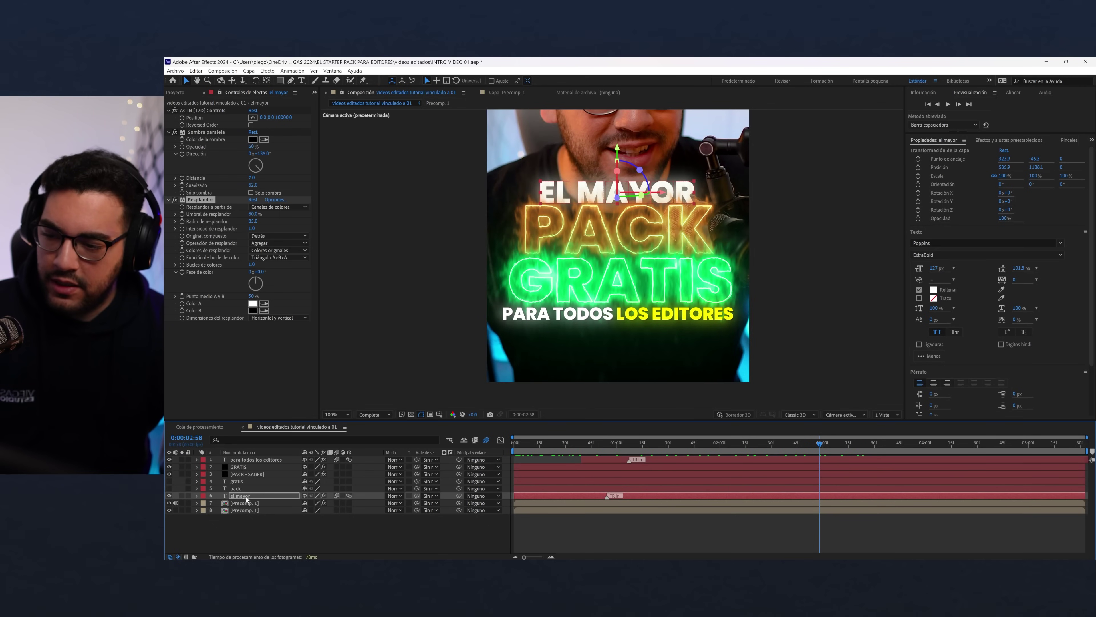
- Precompose the six title text layers into Precomp. 2
shift+click(243, 462)
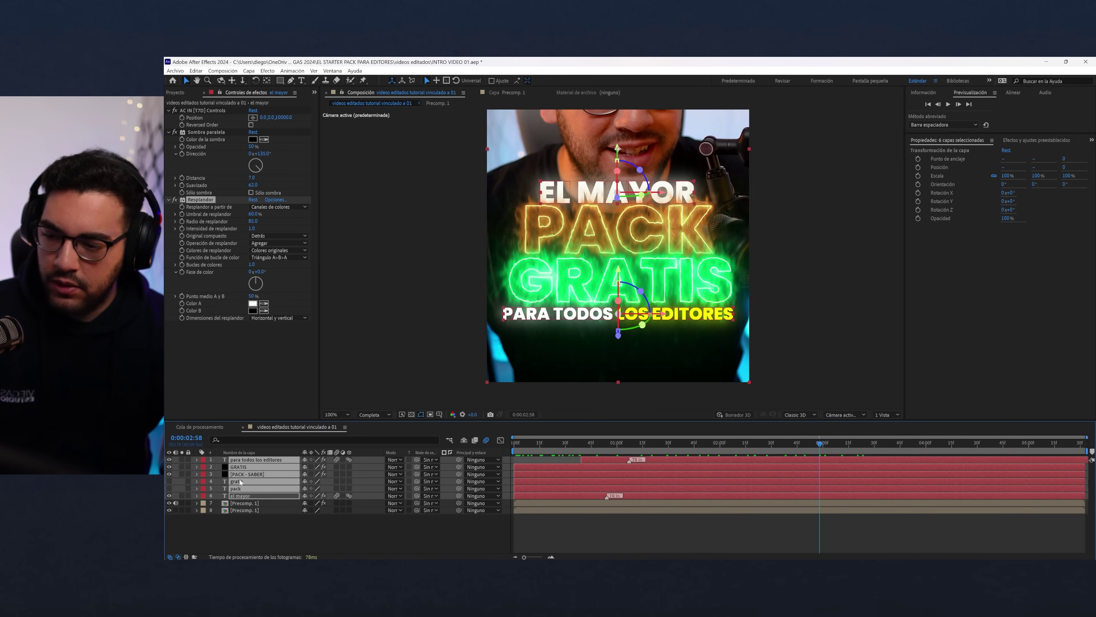
click(257, 495)
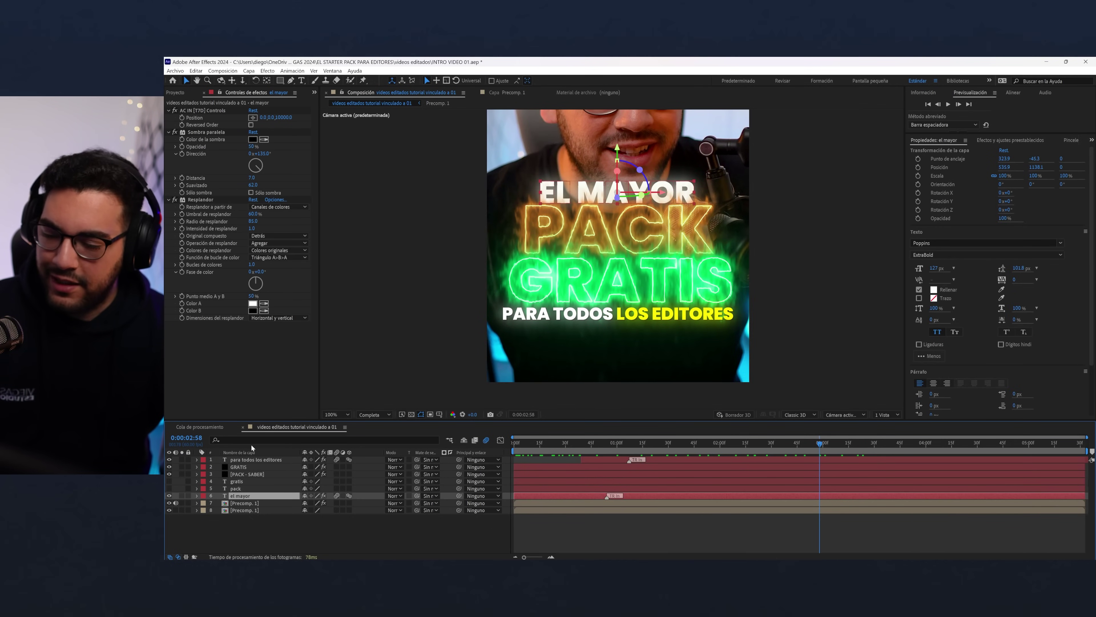
shift+click(252, 460)
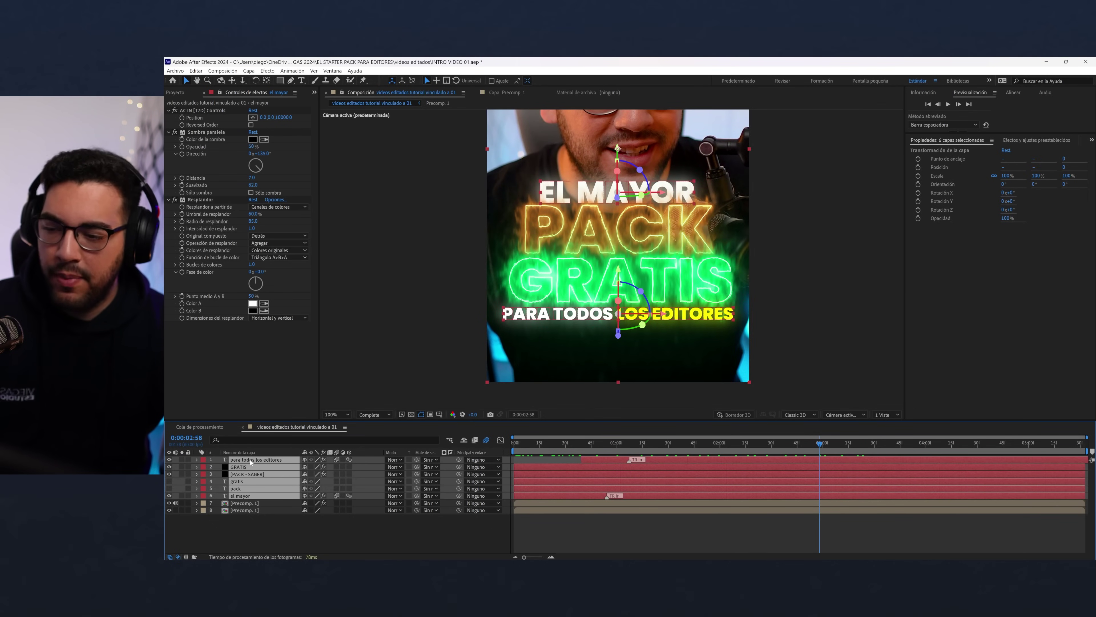
right_click(251, 461)
click(282, 405)
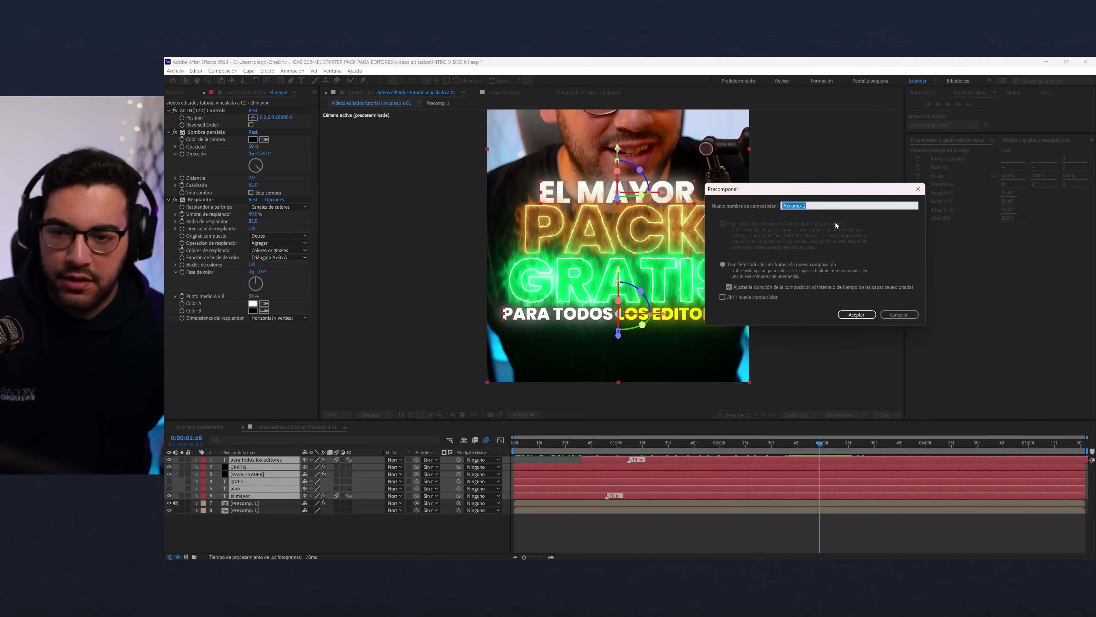
click(856, 316)
- Scale the title precomp to 82% and move it lower in the frame
key(s)
click(328, 466)
text(62)
key(Return)
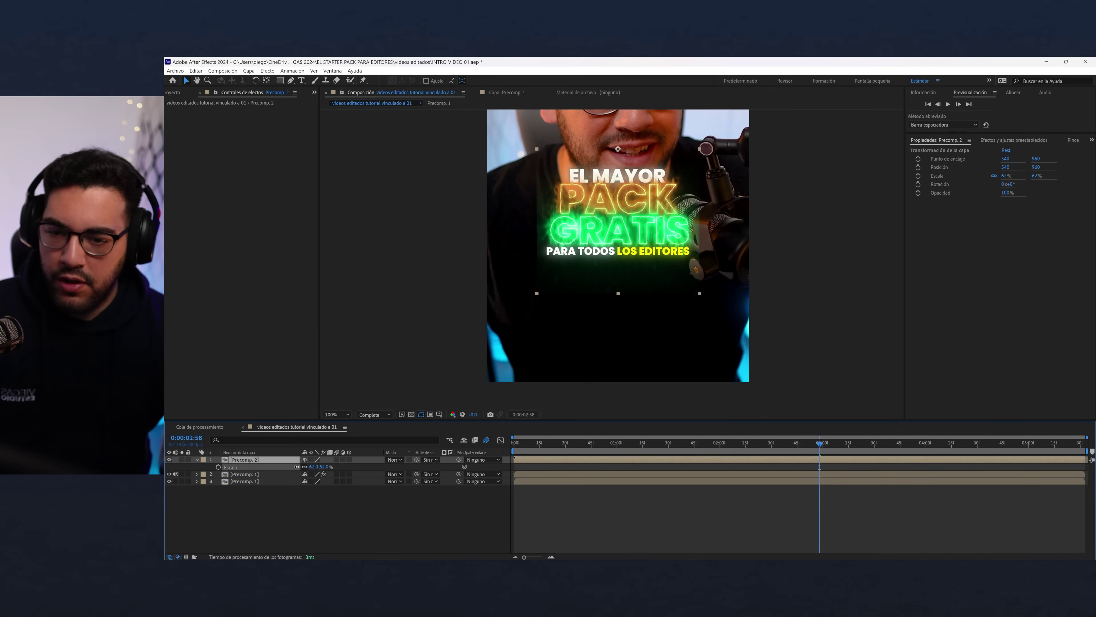
drag(297, 466, 303, 466)
scroll(554, 282, down, 2)
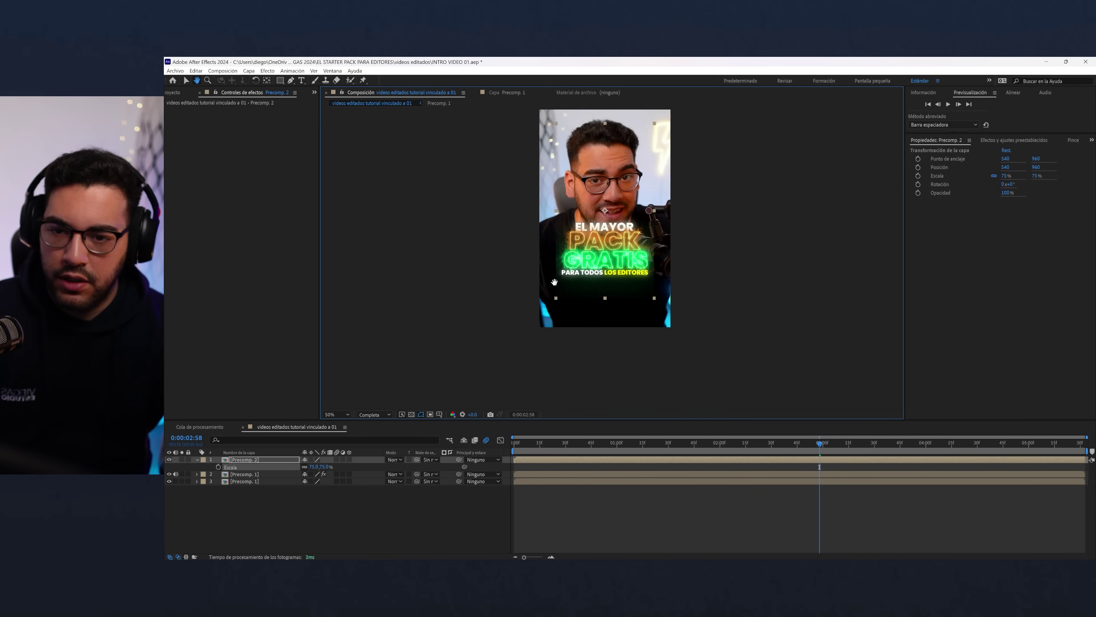
scroll(517, 311, up, 2)
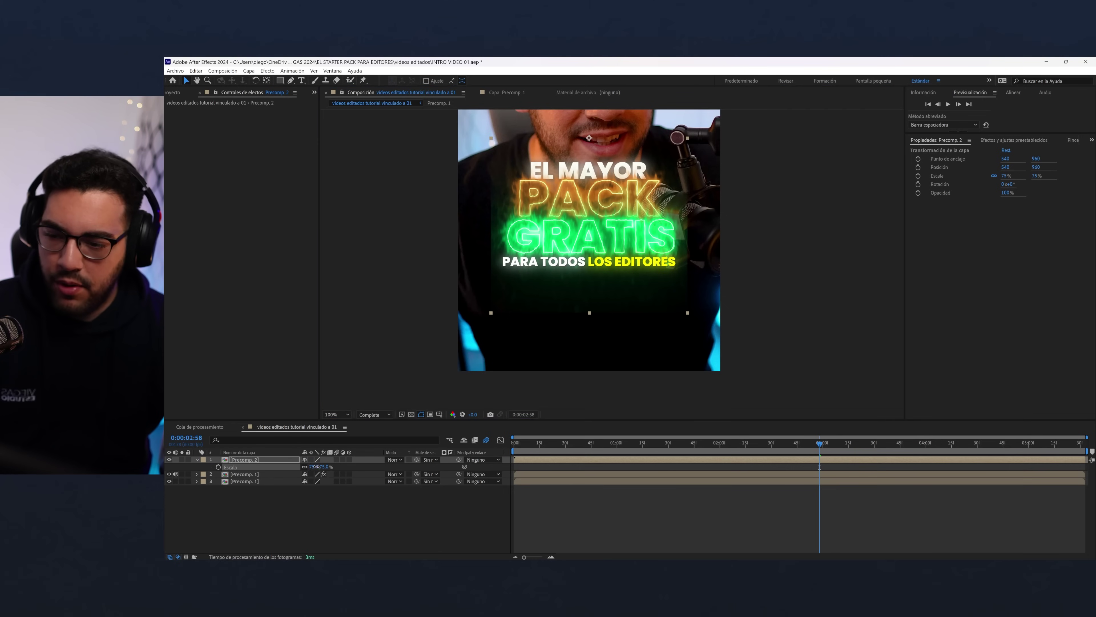
drag(316, 466, 317, 466)
drag(580, 233, 573, 288)
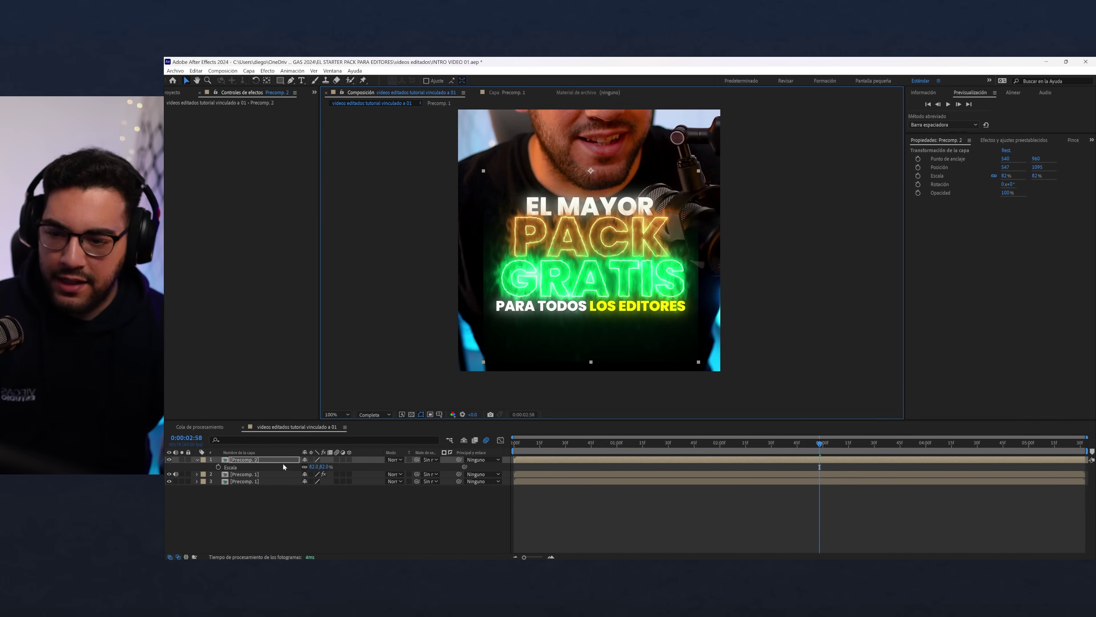
double_click(263, 460)
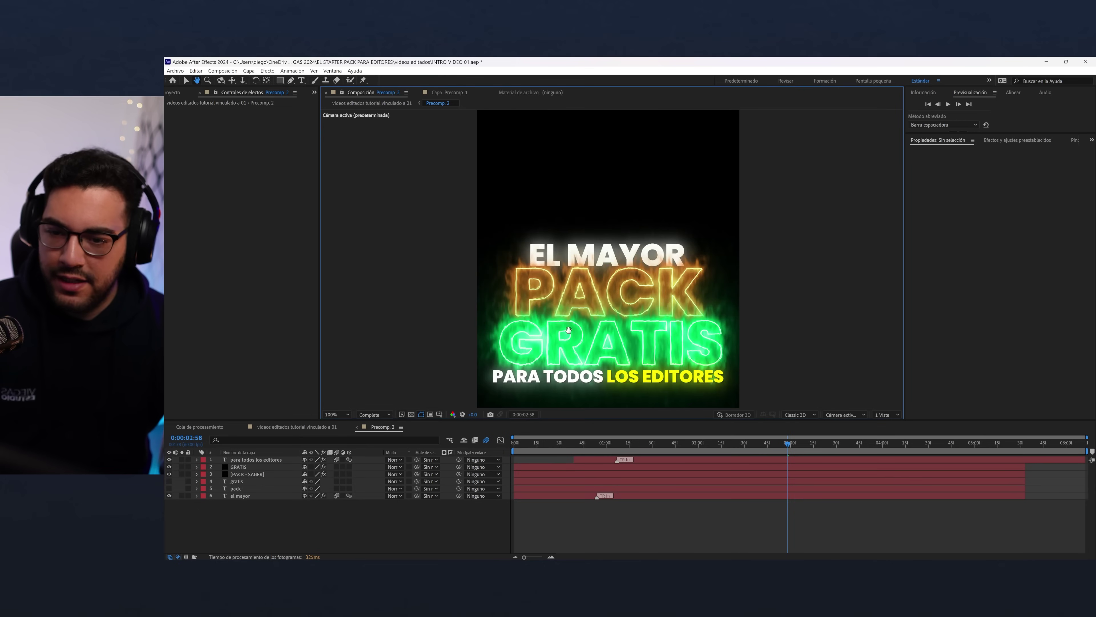
click(412, 415)
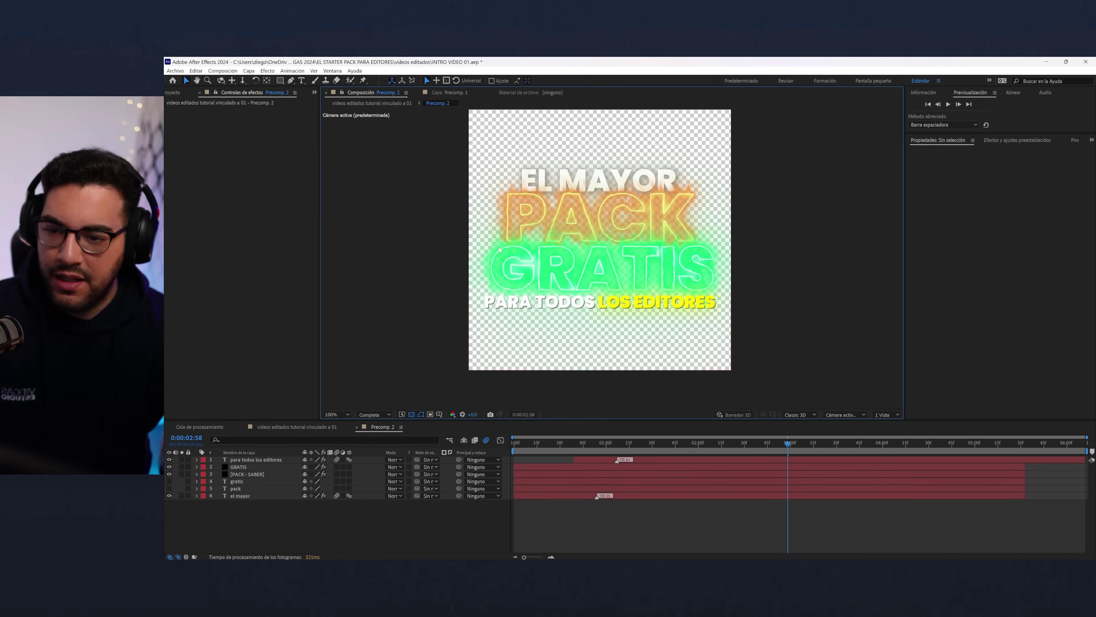
click(410, 416)
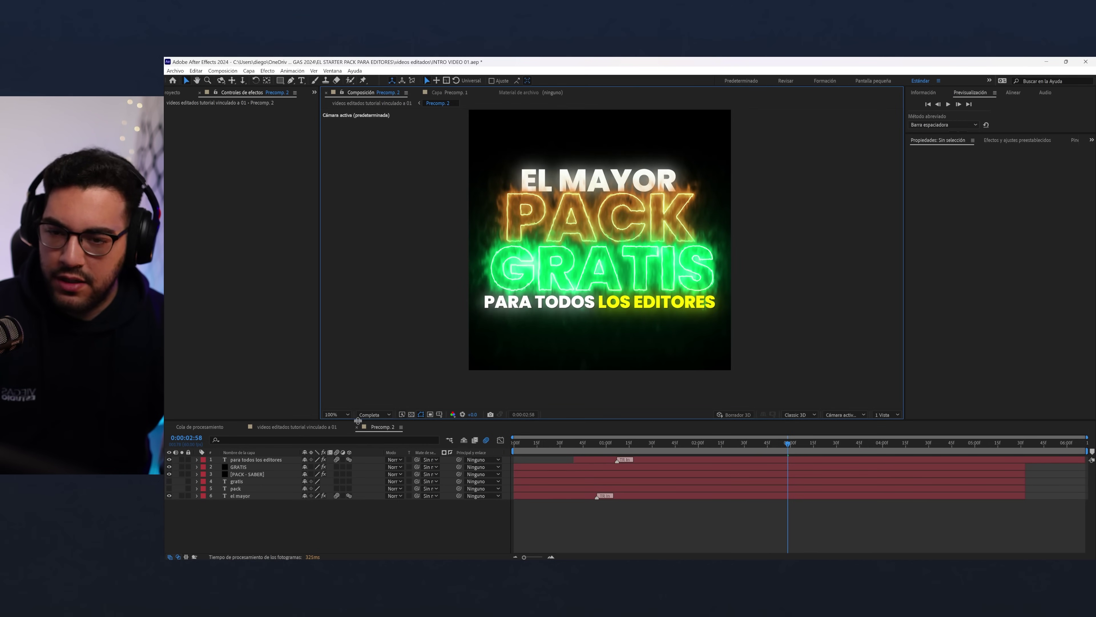
click(330, 426)
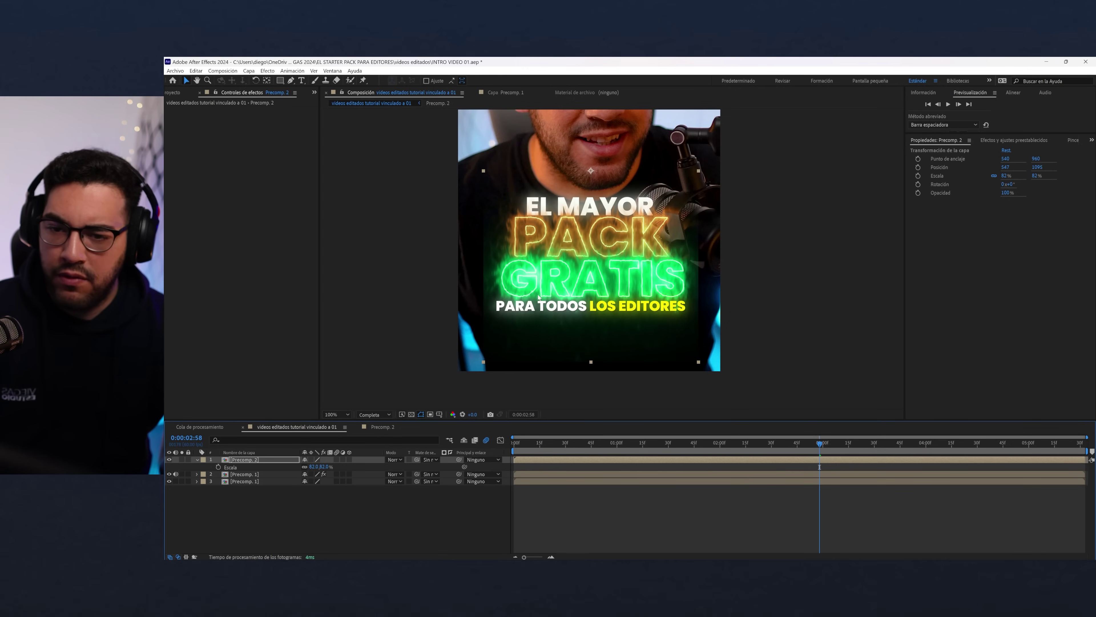
scroll(538, 296, up, 1)
click(283, 82)
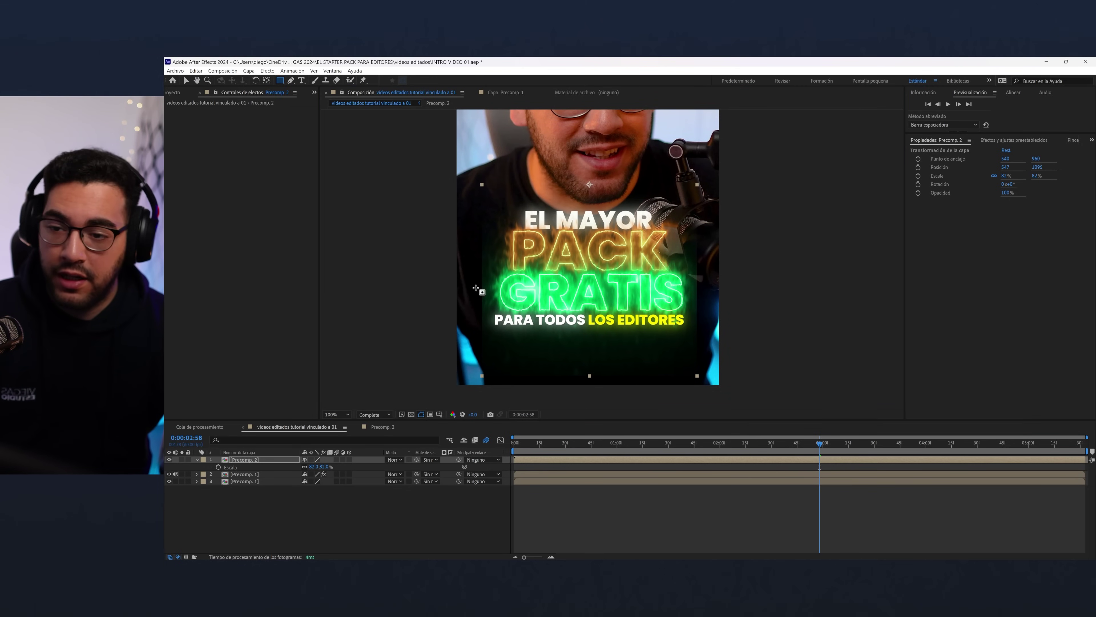
- Draw a rectangular mask over the title's left side, feathered 95 px
click(258, 460)
drag(433, 180, 493, 372)
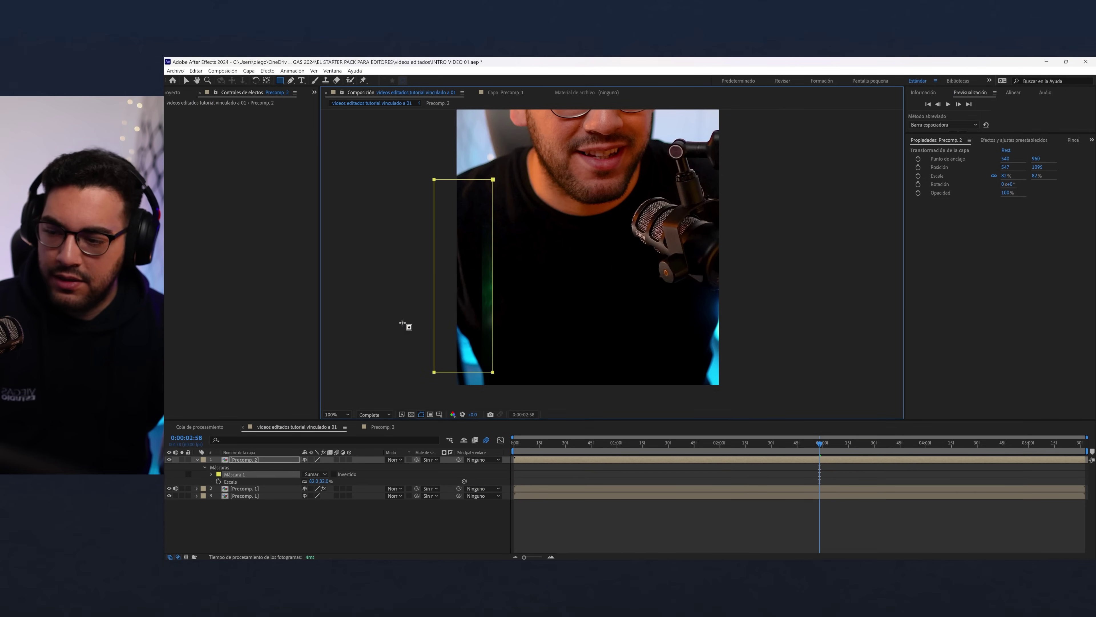
click(211, 475)
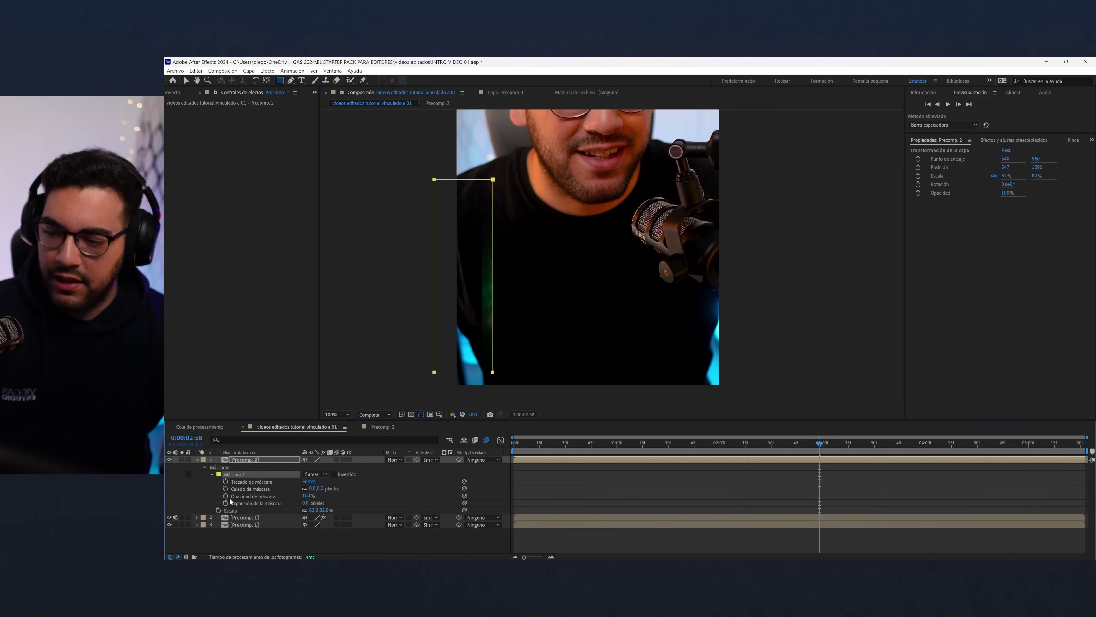
mouse_move(315, 489)
mouse_down()
mouse_move(367, 492)
mouse_move(331, 487)
mouse_up()
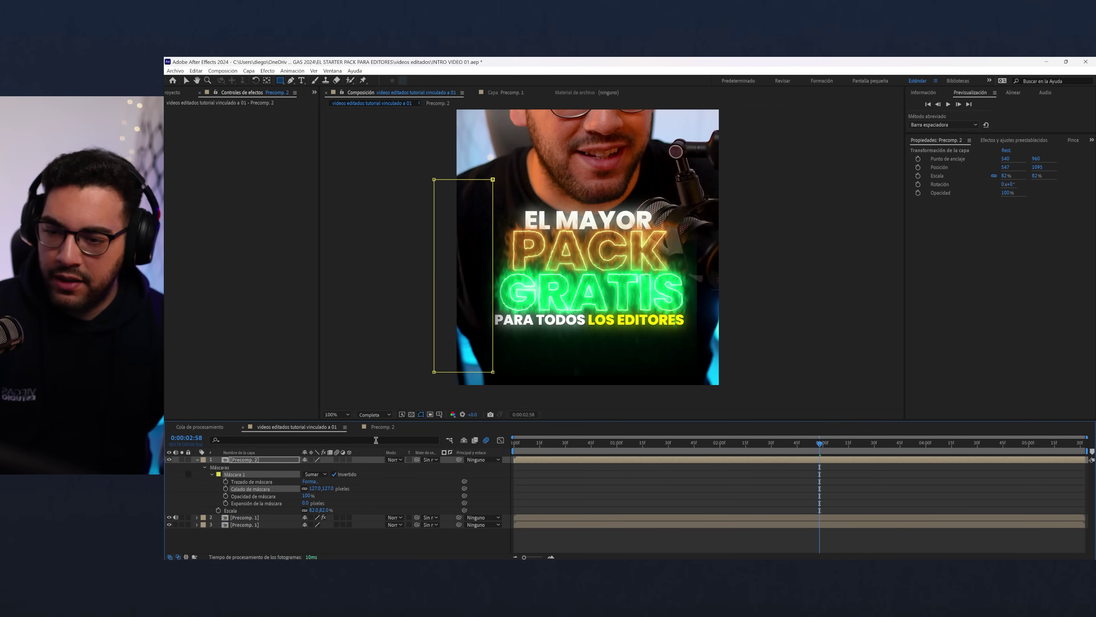
key(v)
drag(493, 287, 489, 280)
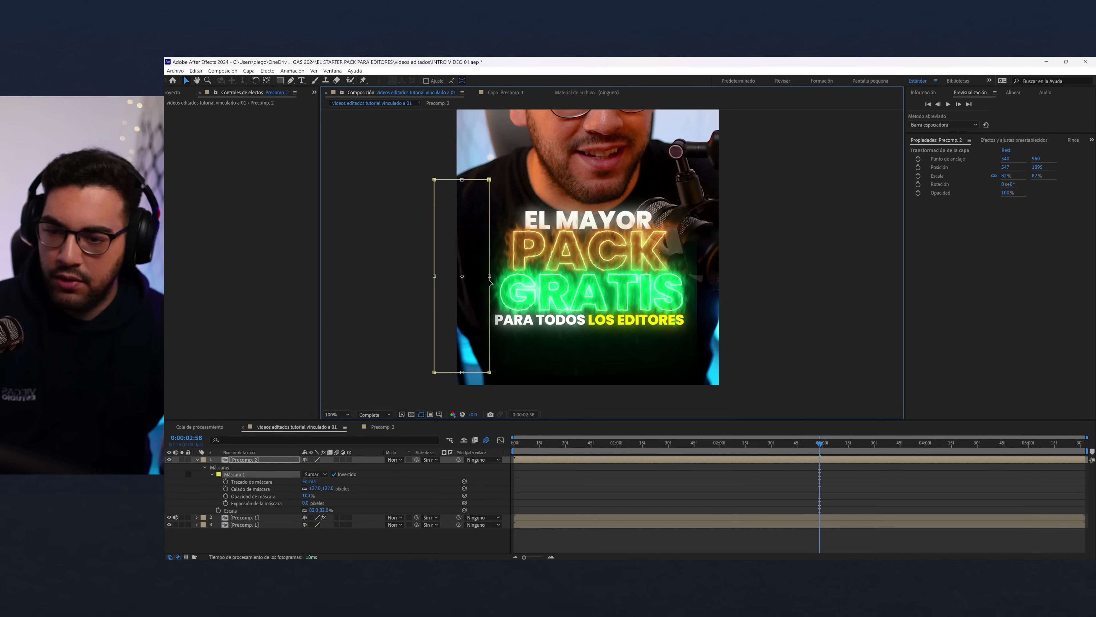
click(491, 480)
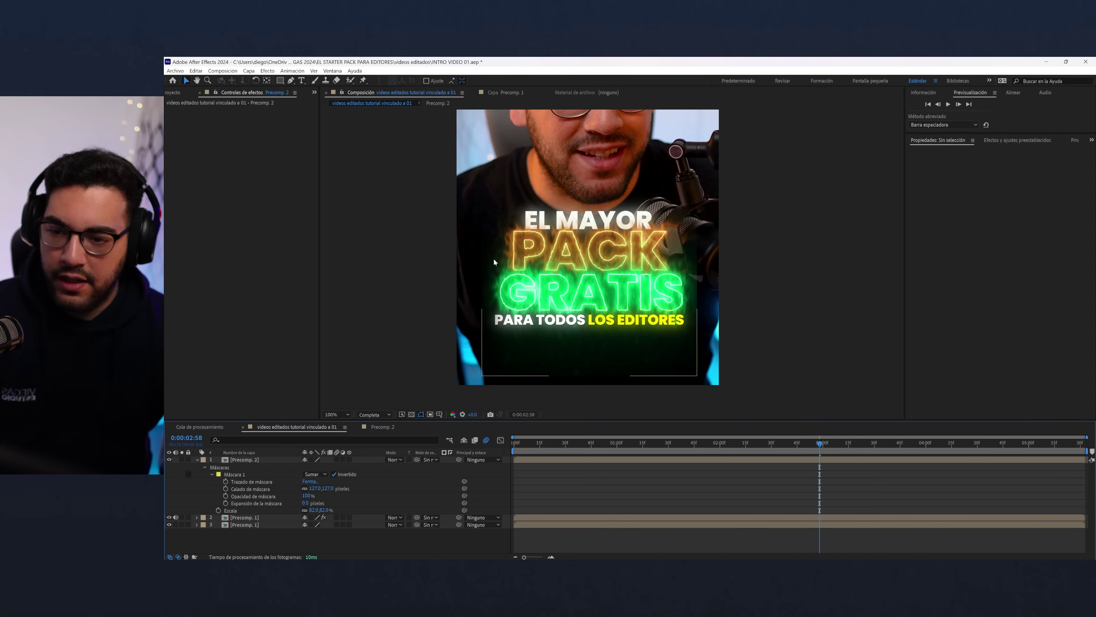
scroll(494, 259, up, 2)
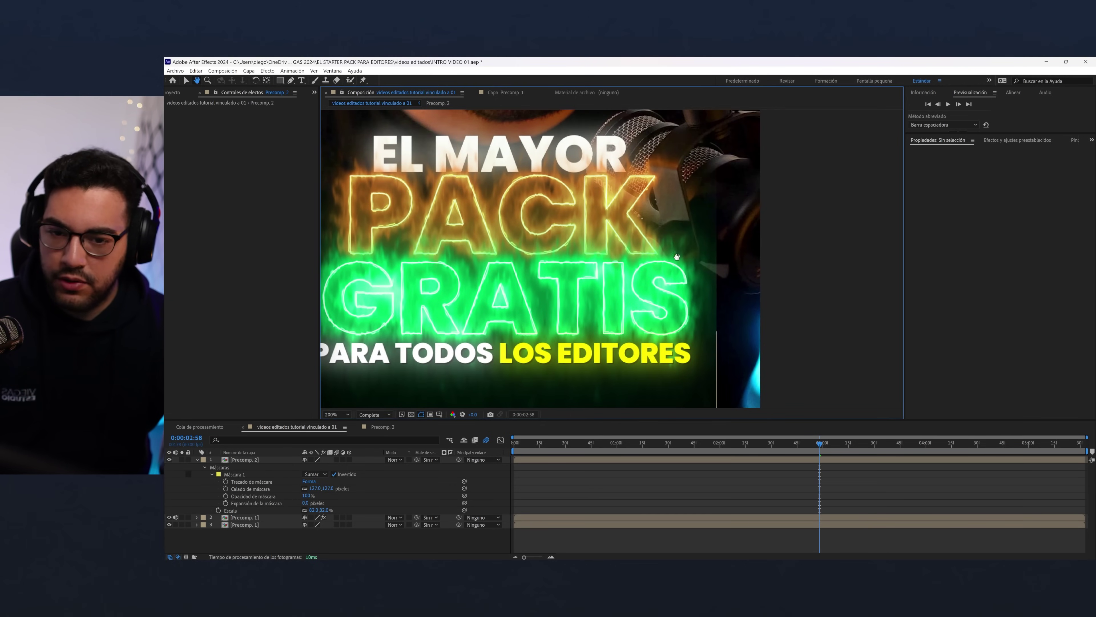
- Draw a second rectangular mask over the right side, inverted and set to Restar
click(245, 459)
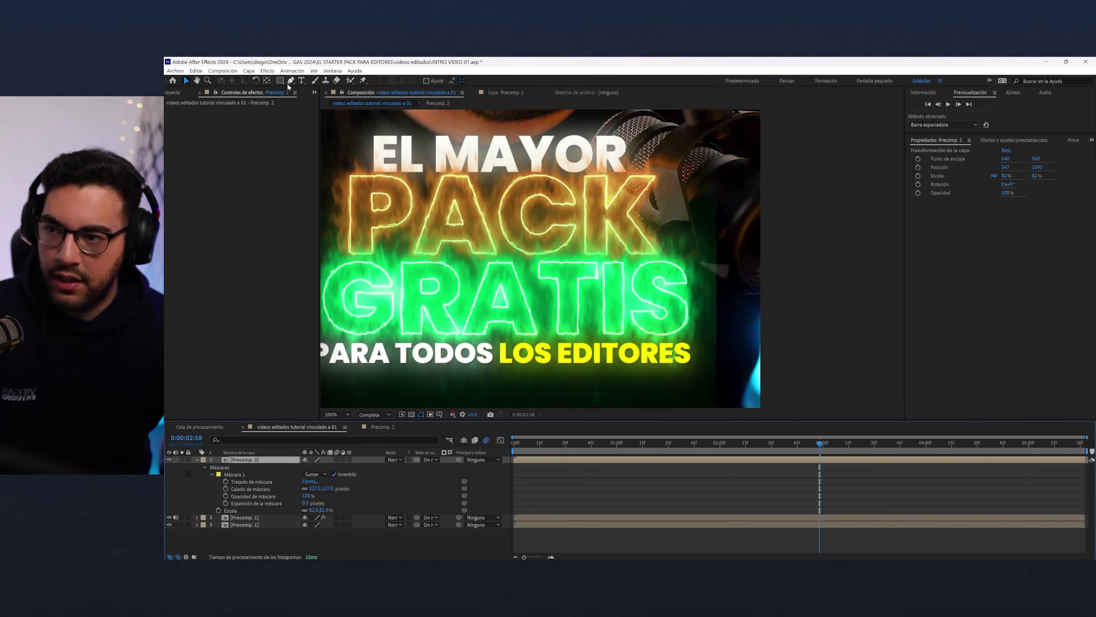
click(281, 80)
drag(693, 135, 783, 406)
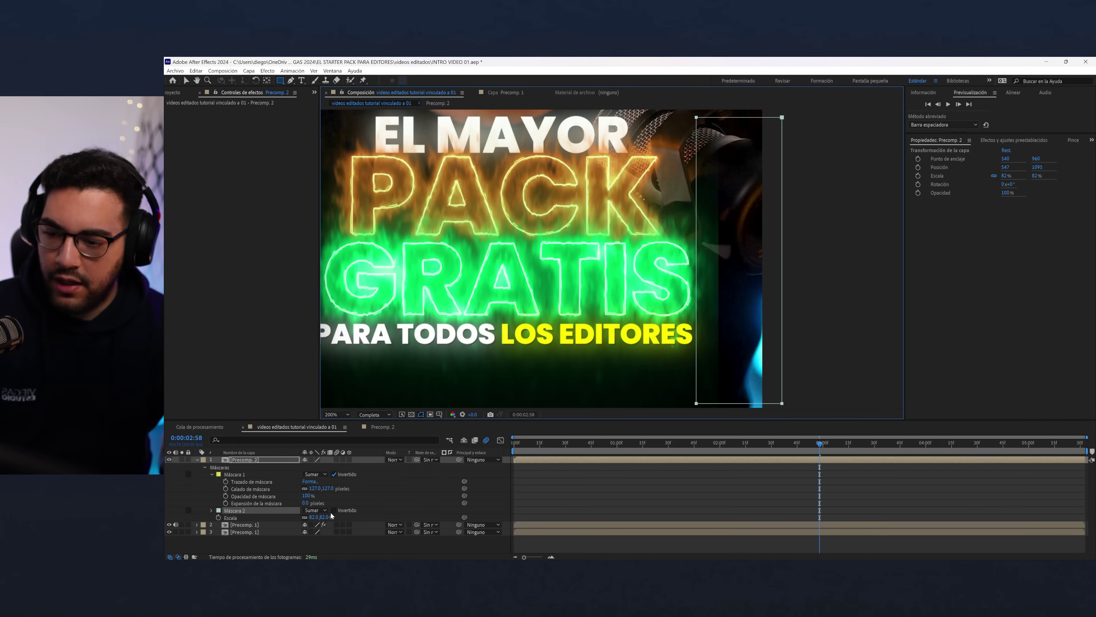
click(334, 510)
key(F2)
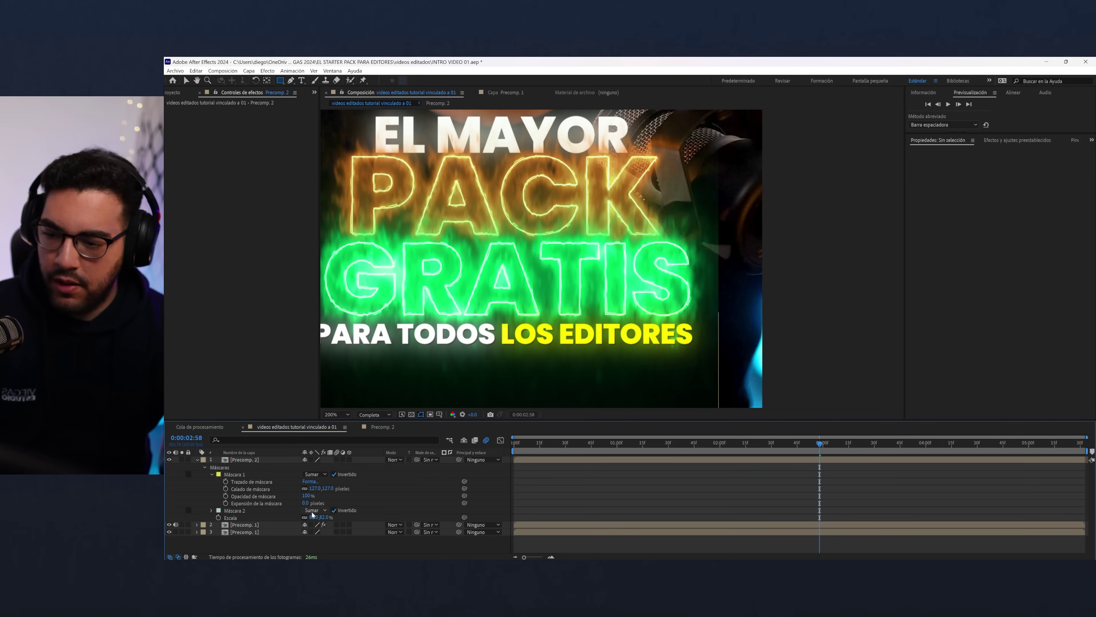
click(313, 511)
click(321, 467)
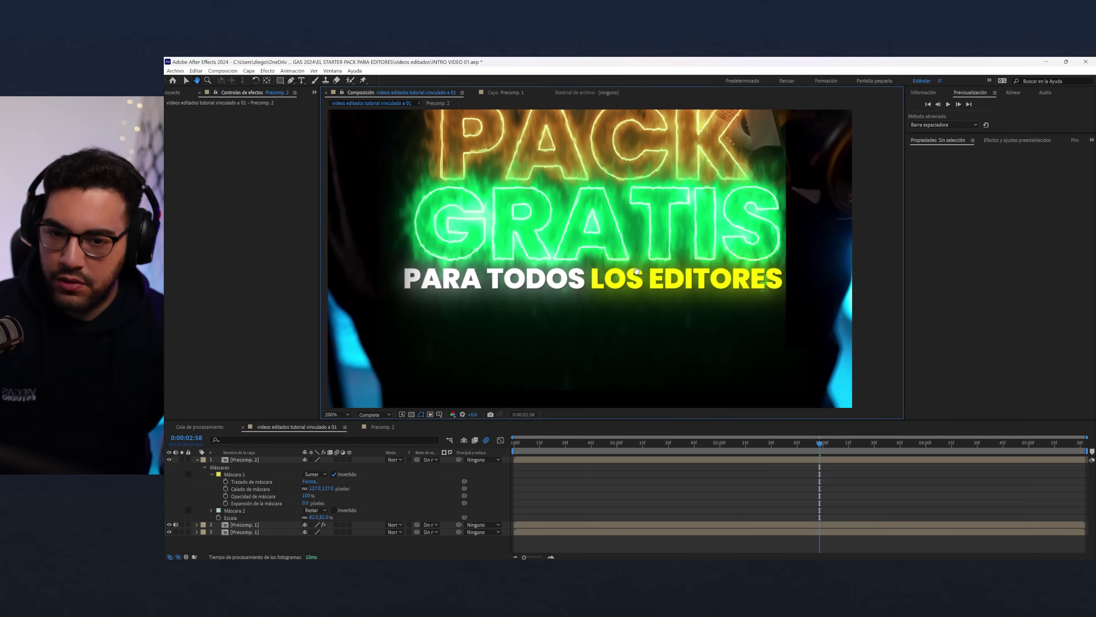
drag(637, 271, 625, 286)
- Feather the second mask by 174 px and pull its left edge inward
click(234, 511)
key(q)
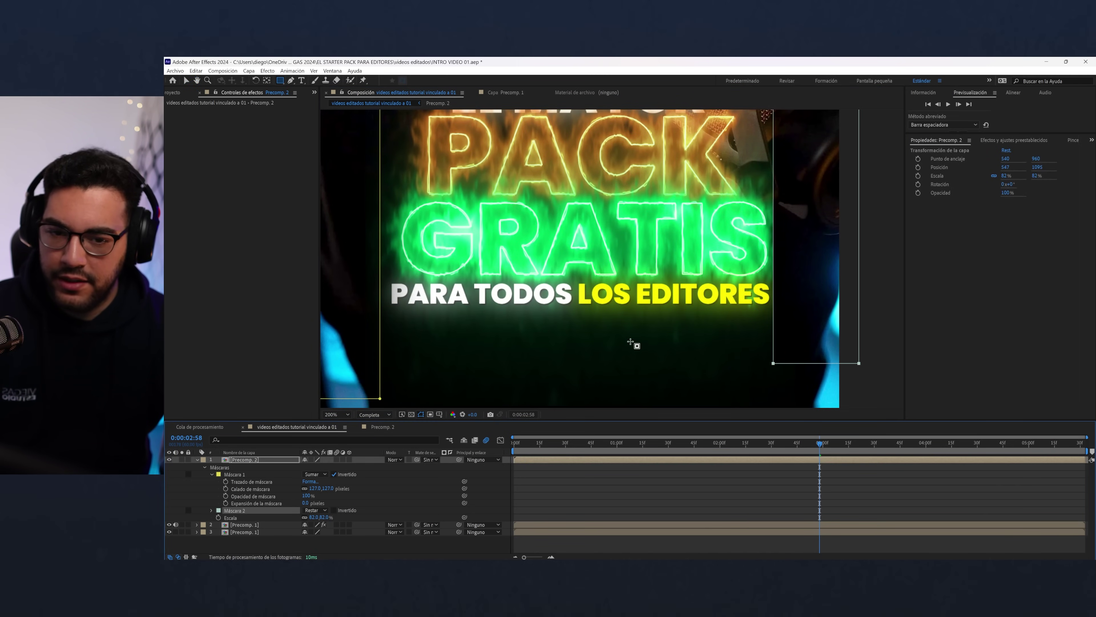
click(793, 189)
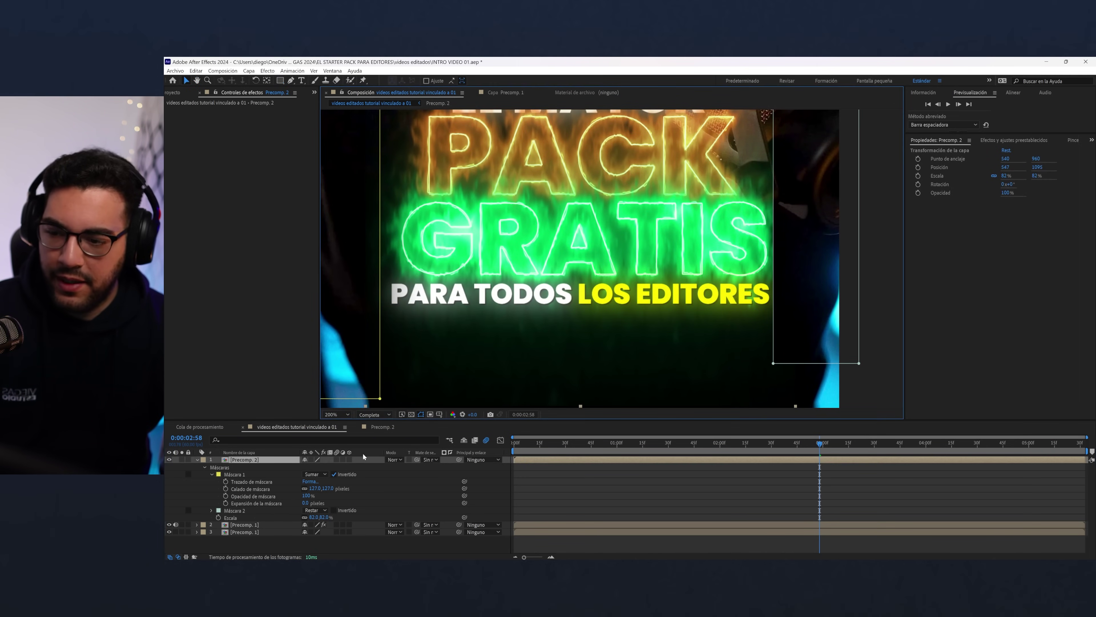
click(249, 511)
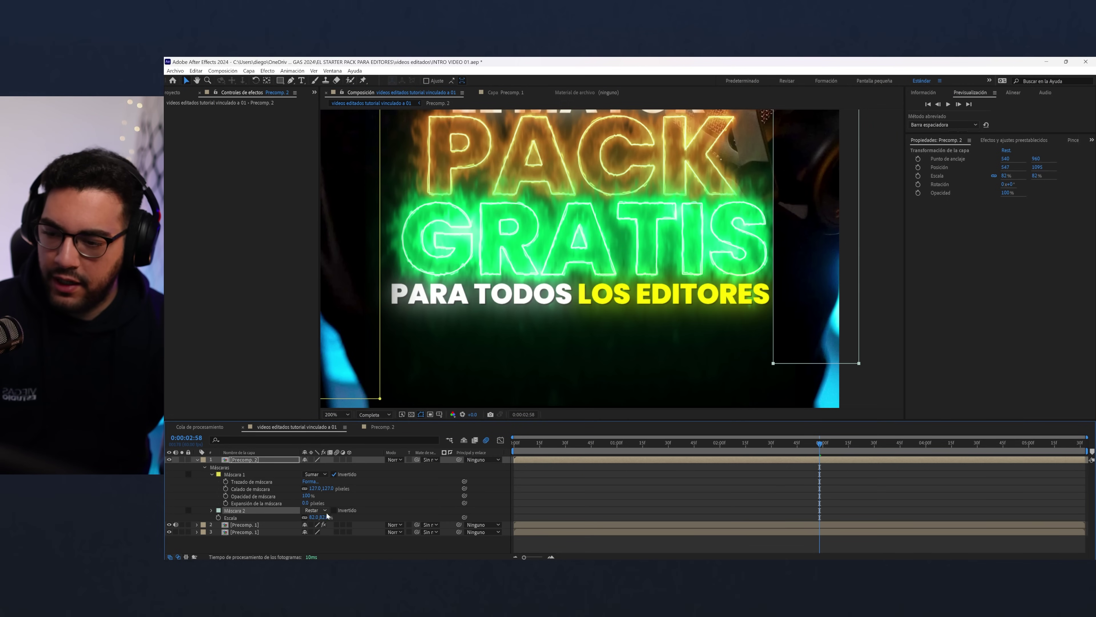
click(210, 511)
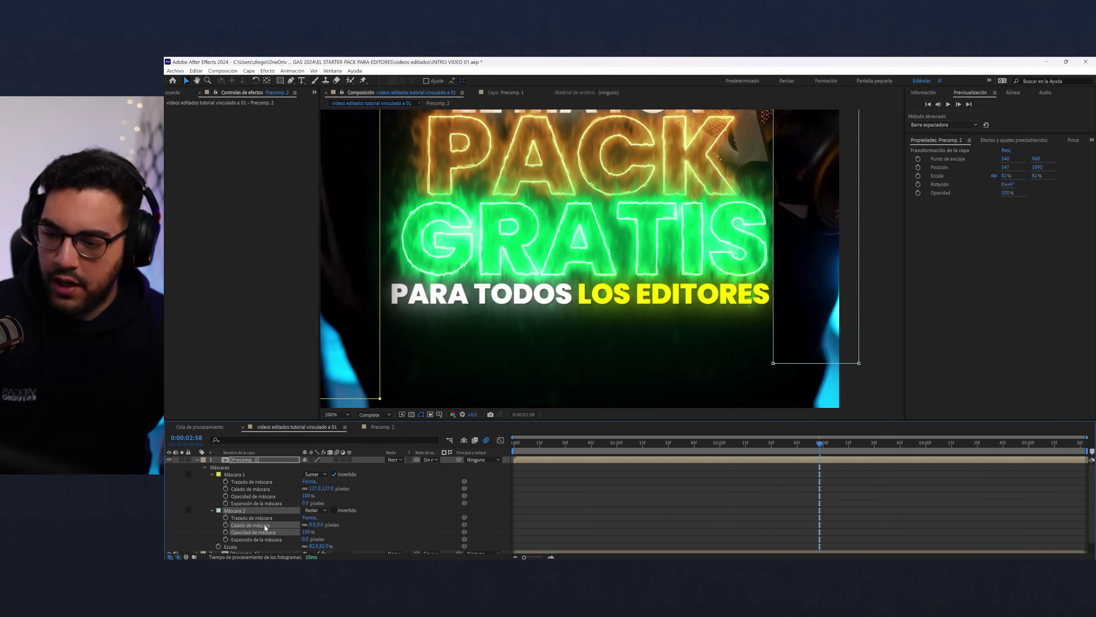
drag(320, 525, 393, 522)
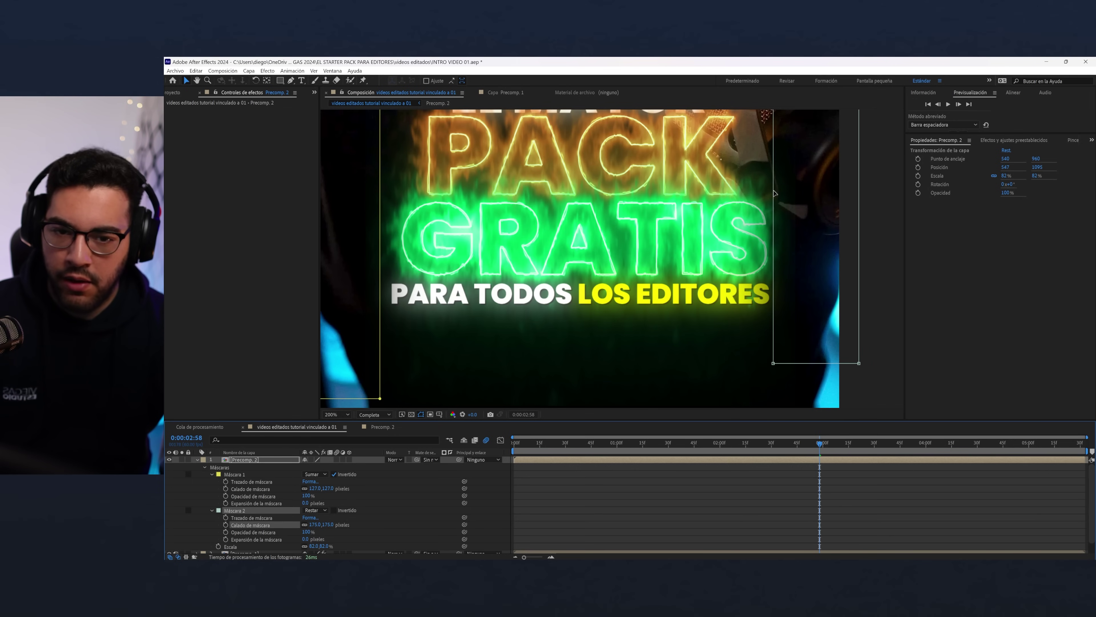
double_click(774, 219)
drag(776, 221, 785, 232)
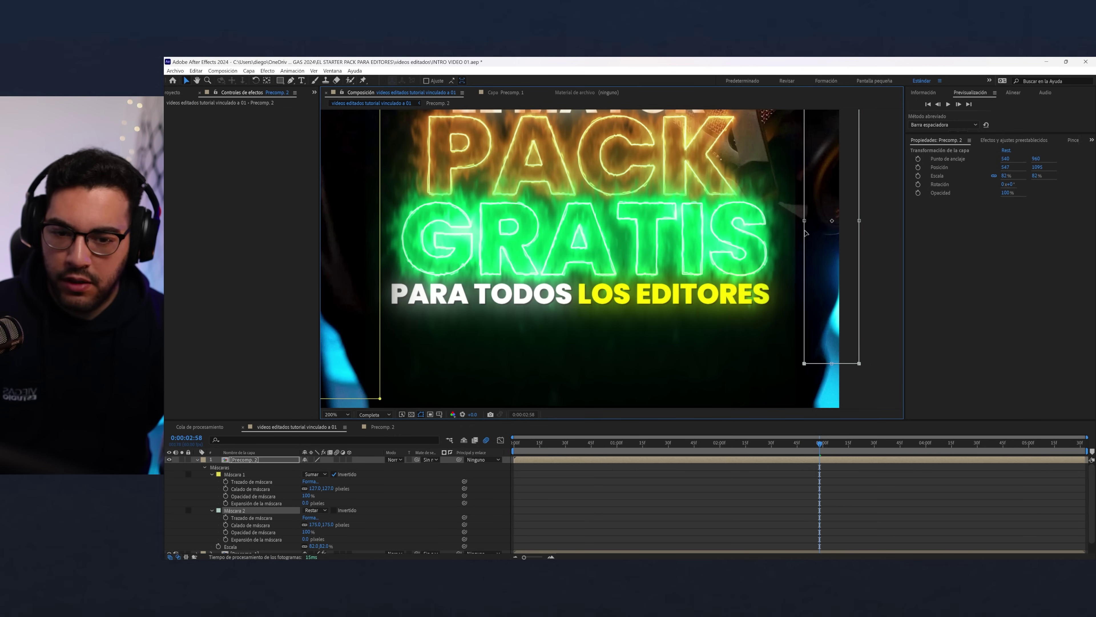
scroll(712, 399, down, 2)
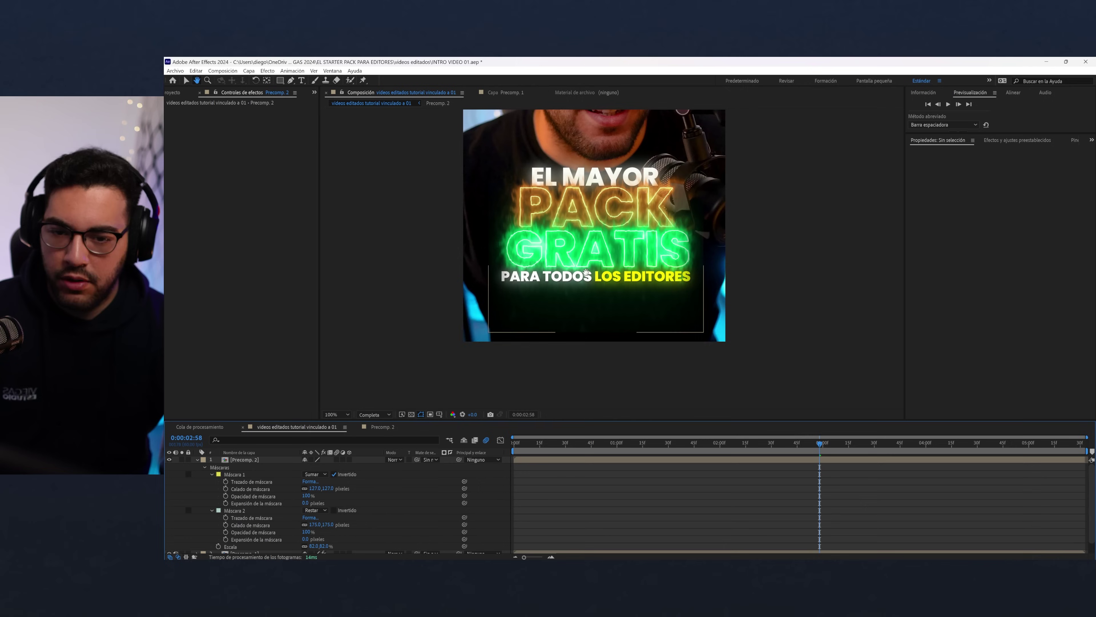
key(Home)
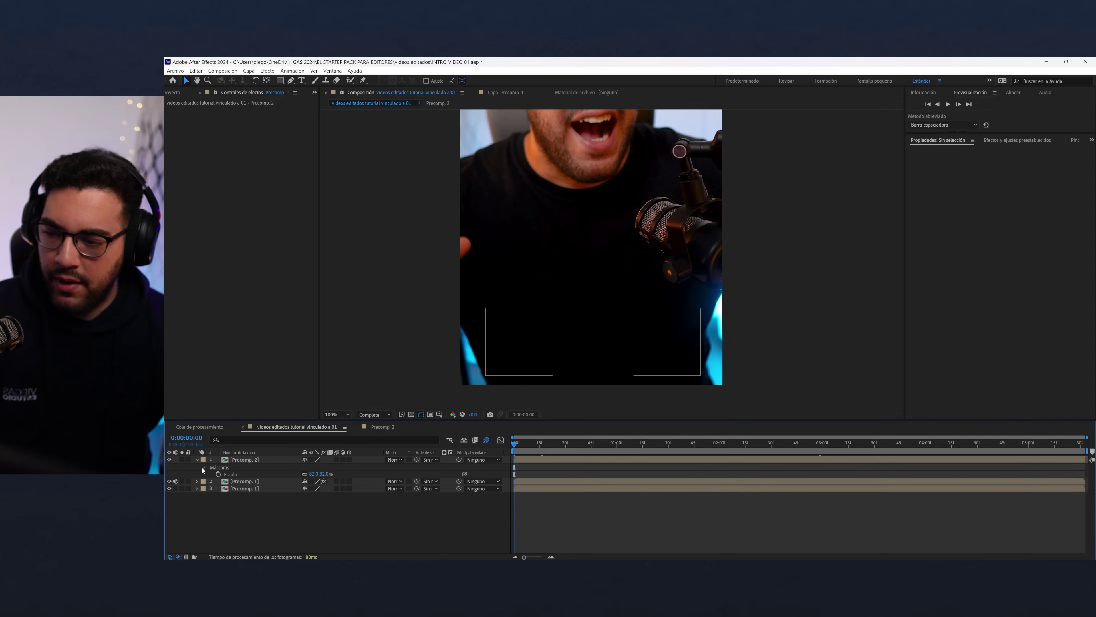
- Keyframe Position and Scale so the title grows to about 101% by 0:00:03:43
click(197, 459)
click(198, 459)
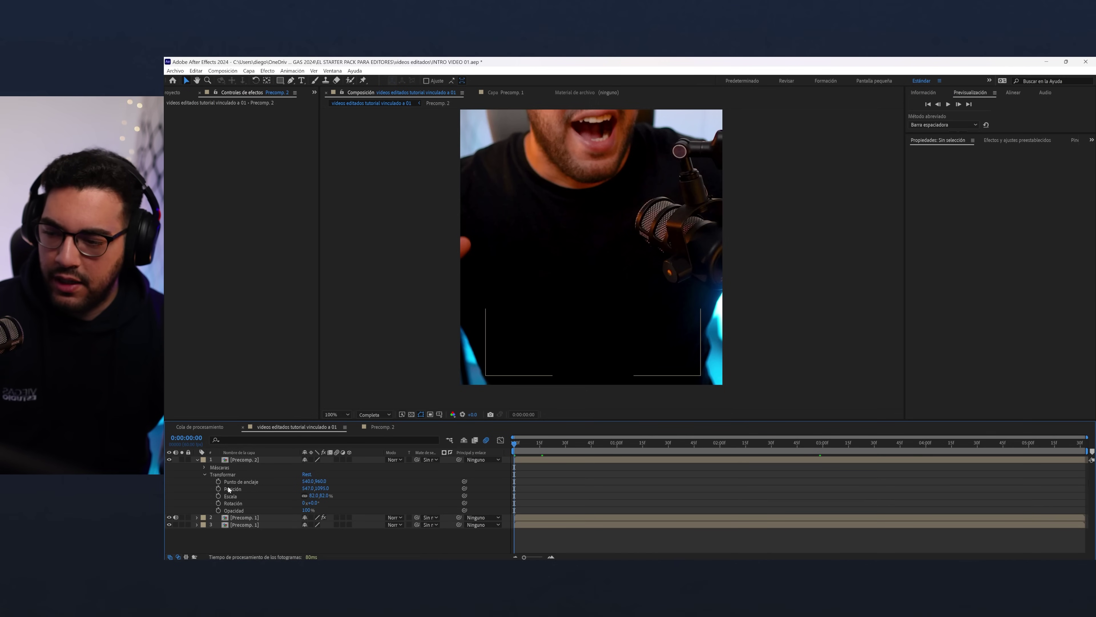
click(219, 489)
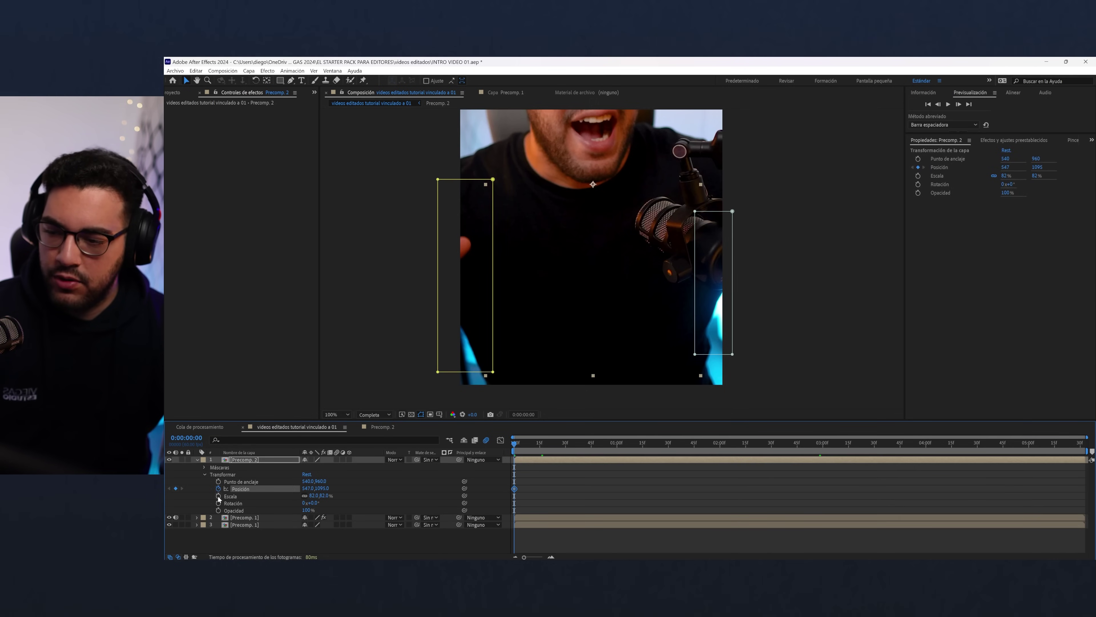
drag(605, 442, 897, 443)
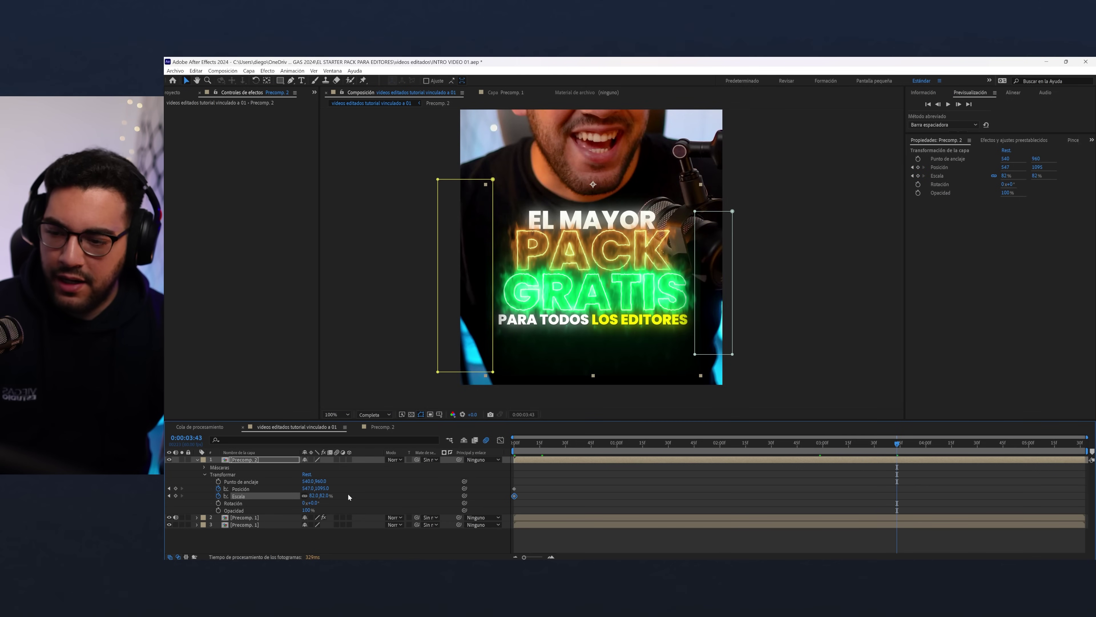
drag(314, 496, 302, 491)
key(comma)
click(897, 495)
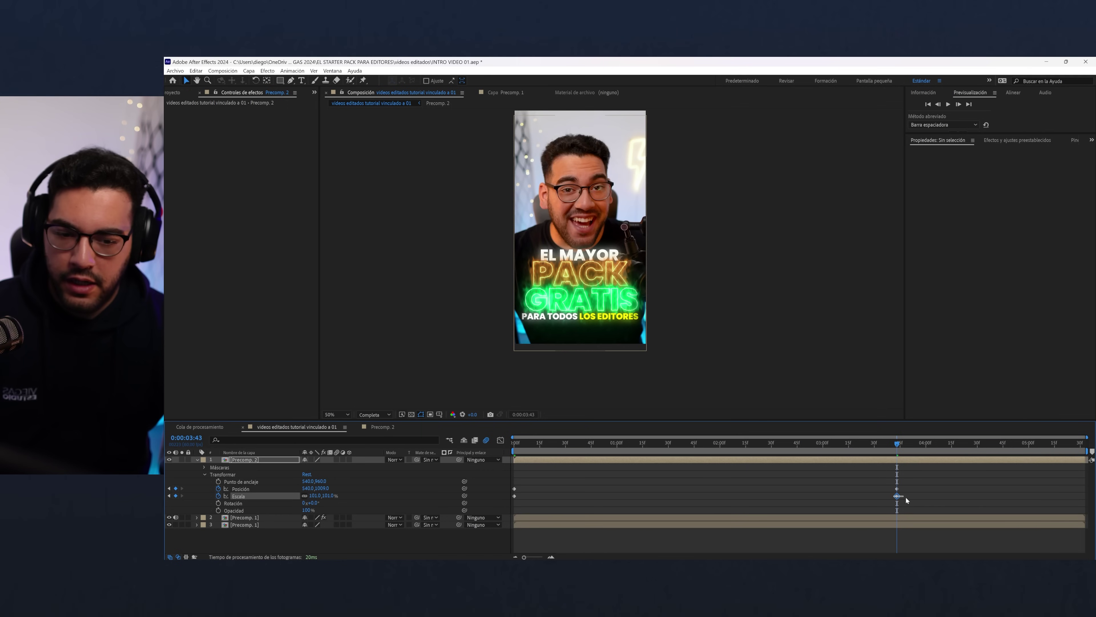
key(Delete)
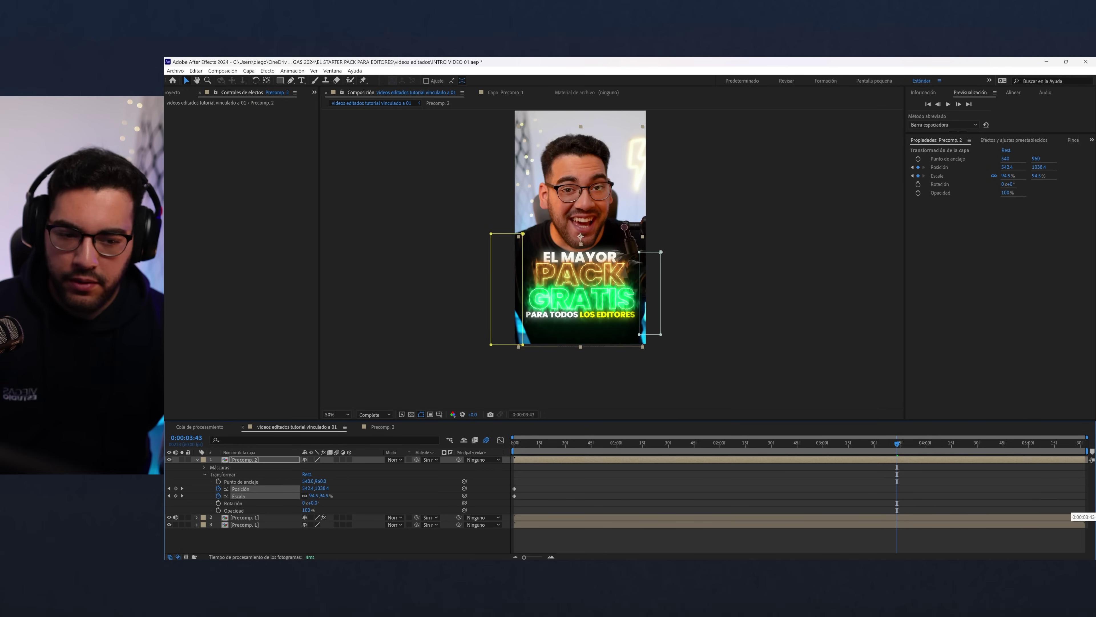
- Review the title animation from the first frame, then duplicate the title layer
drag(915, 453, 482, 443)
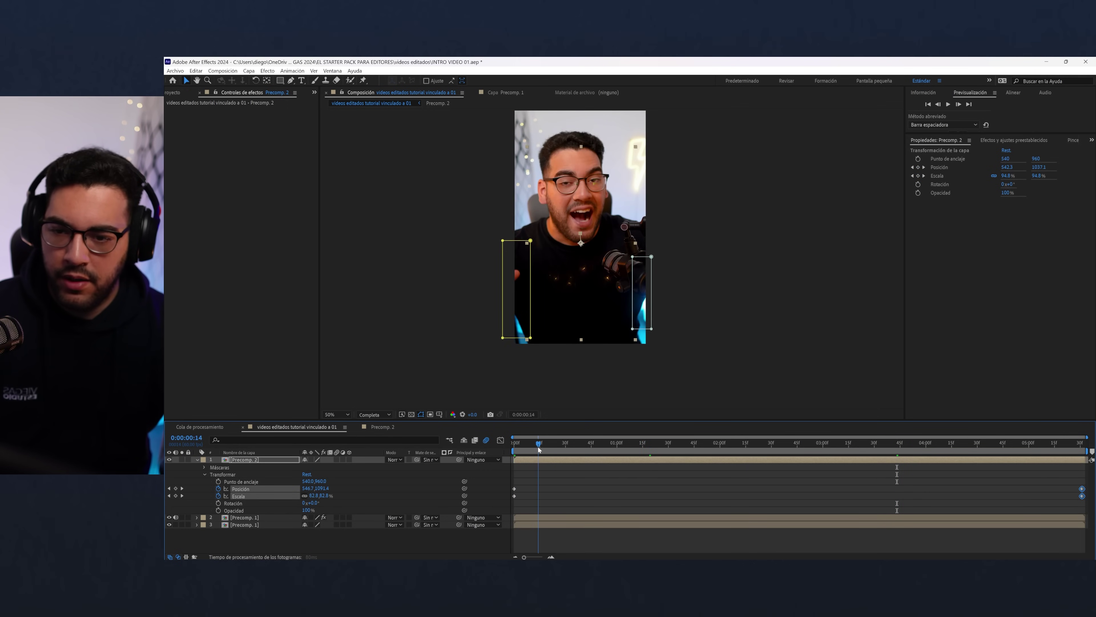
drag(539, 449, 942, 449)
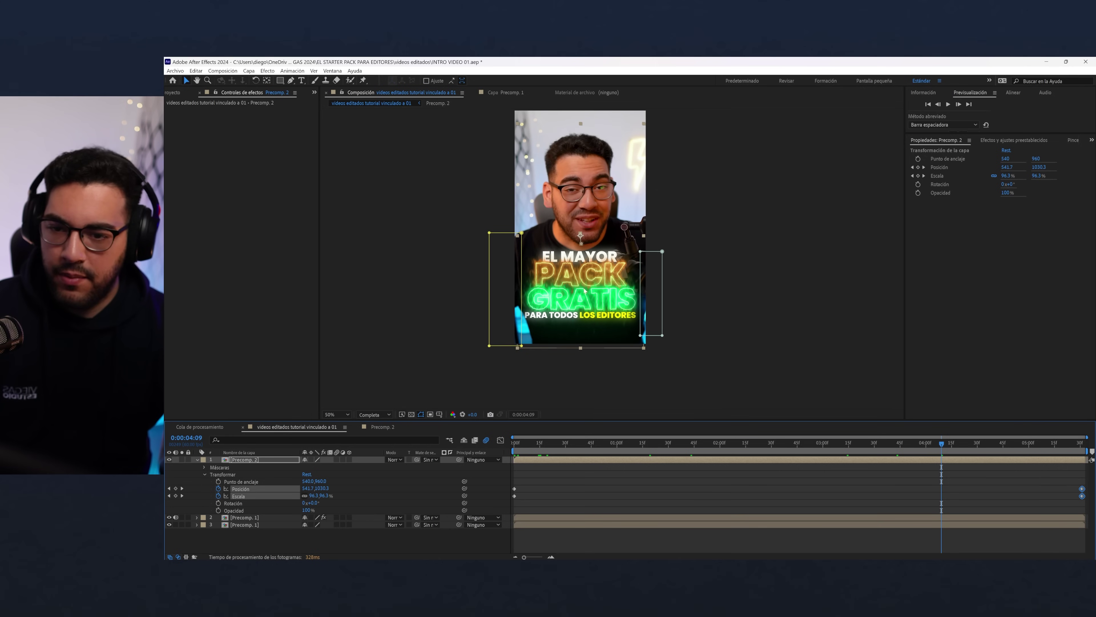
drag(539, 161, 533, 185)
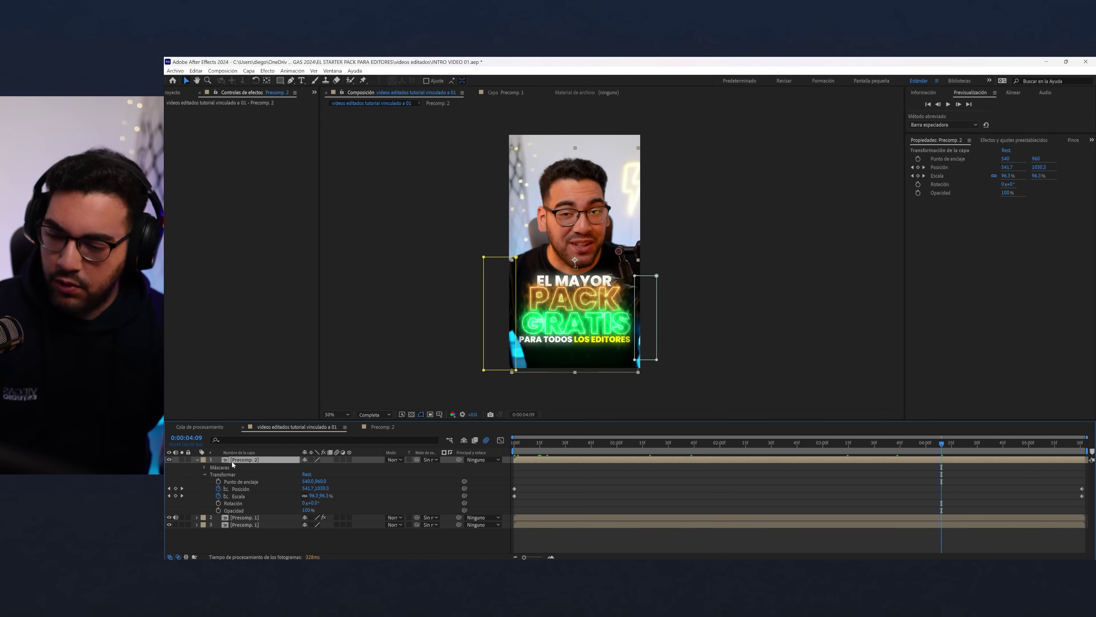
key(ctrl+d)
- Rename the duplicated layer TEXTO FONDO and move it down to third place
click(196, 468)
right_click(238, 459)
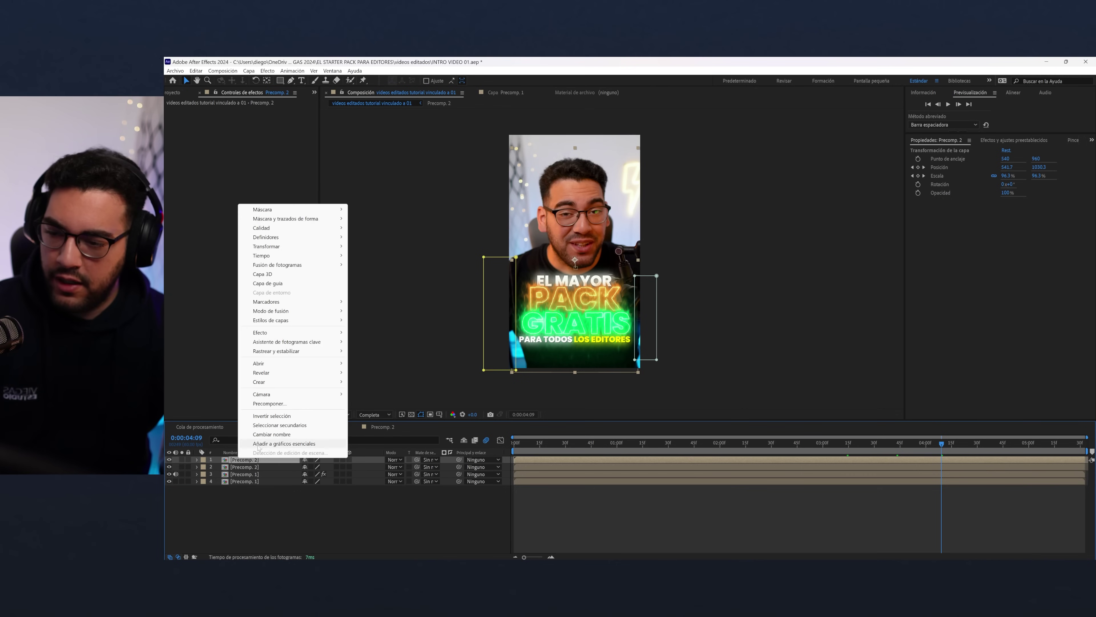
click(266, 436)
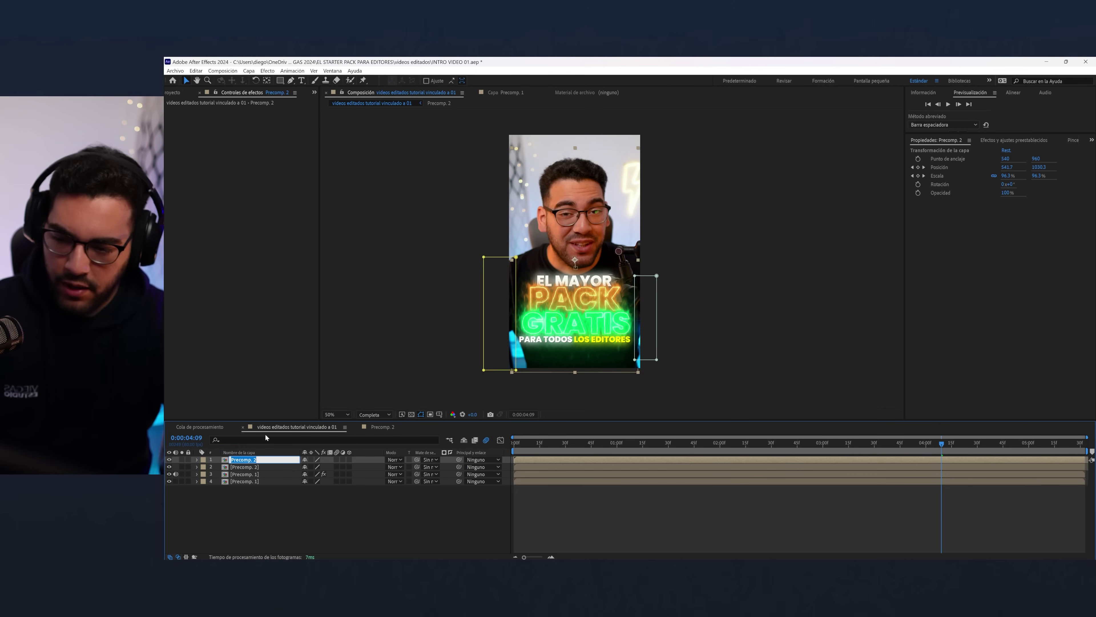
key(Caps_Lock)
text(TEXTO FONDO)
key(Return)
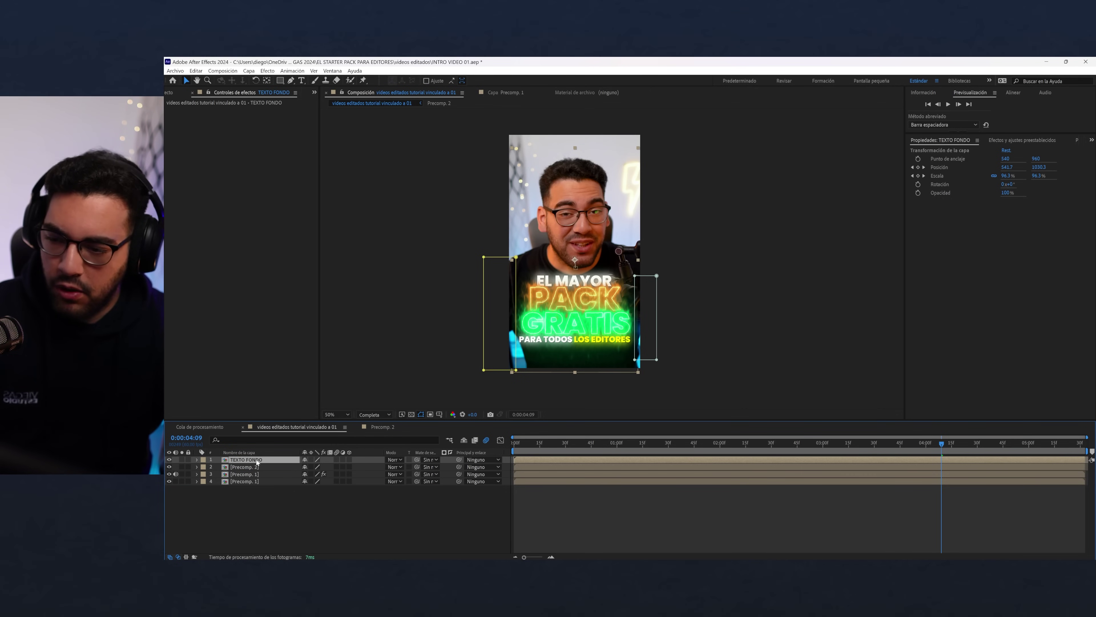
drag(246, 459, 246, 475)
- Hide the bottom Precomp. 1 layer and rename it VIDEO FONDO
click(242, 467)
click(169, 467)
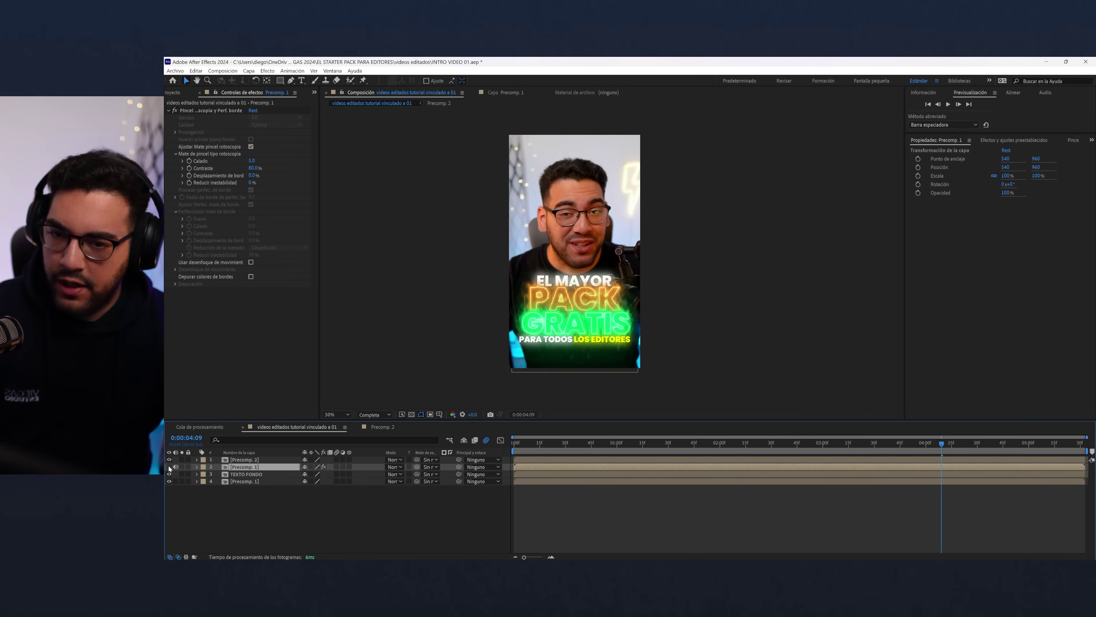
click(169, 467)
click(170, 481)
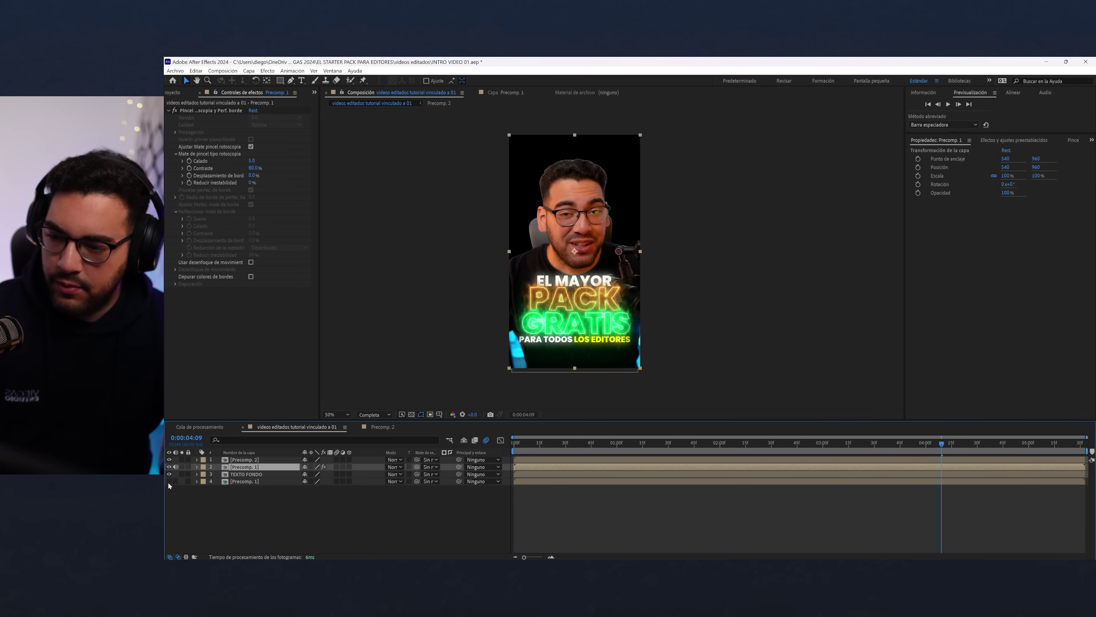
click(236, 482)
right_click(248, 483)
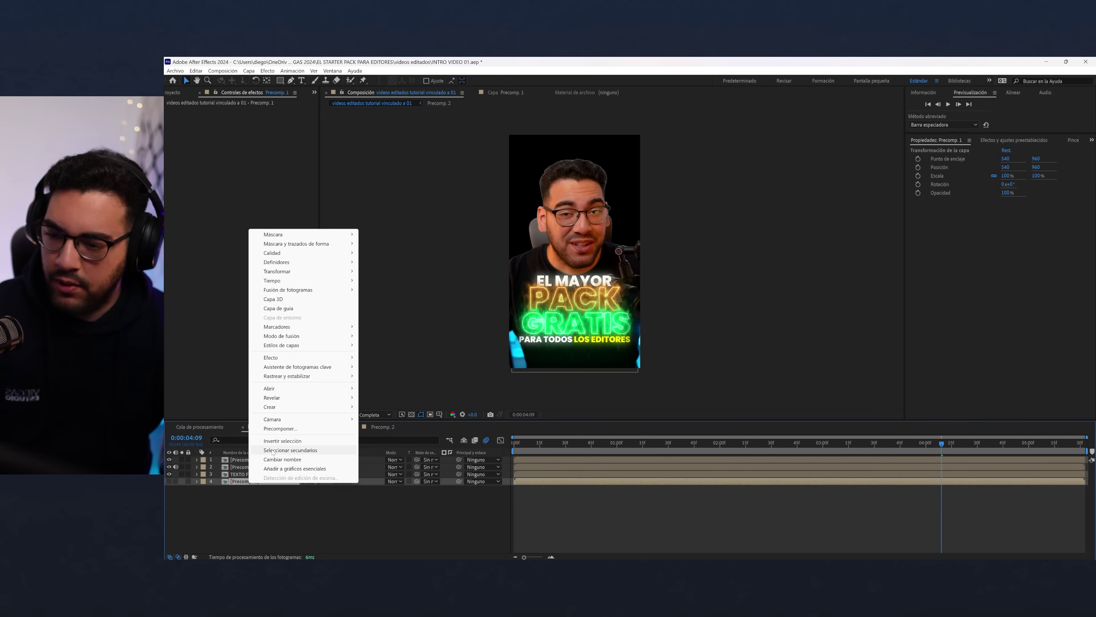
click(283, 459)
key(Caps_Lock)
text(VID)
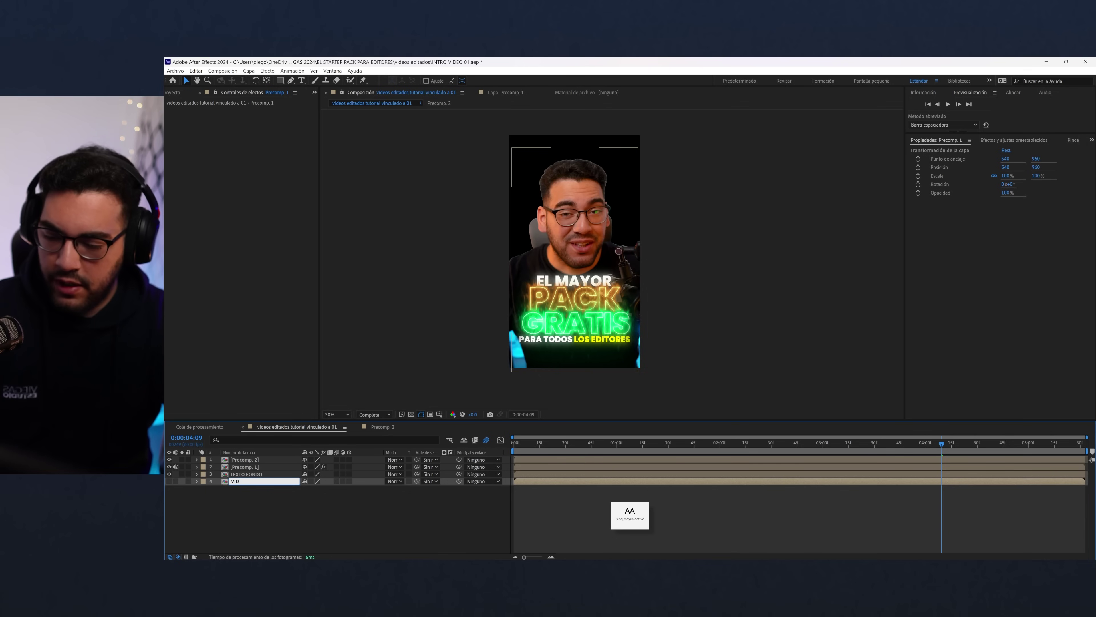
text(EO FONDO)
key(Return)
- Rename the upper Precomp. 1 layer VIDEO SUP and make VIDEO FONDO visible again
click(244, 467)
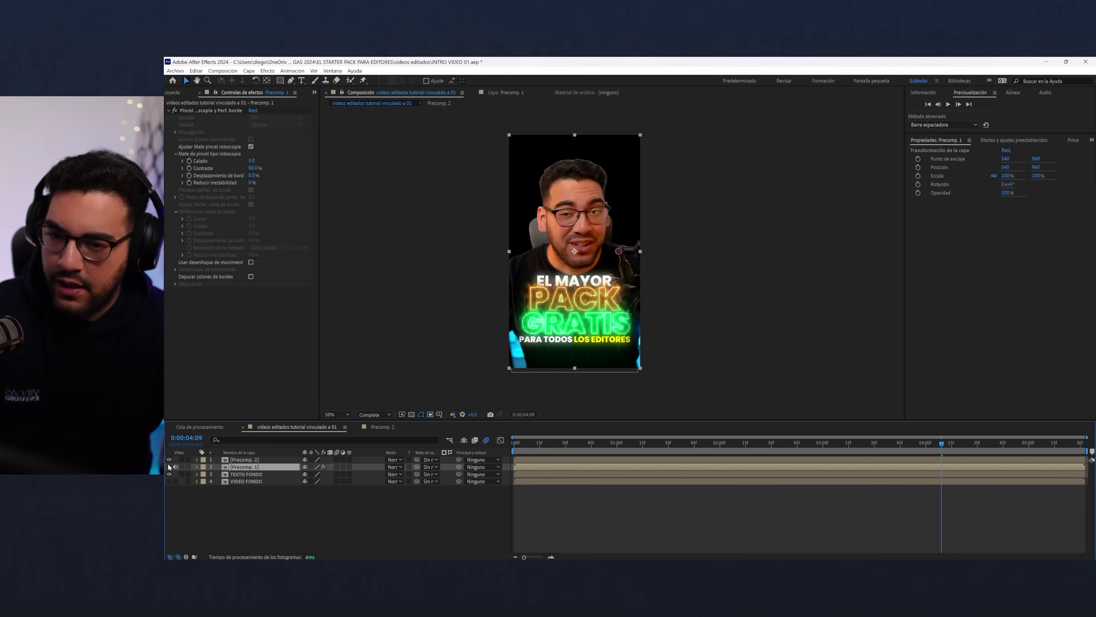
key(Caps_Lock)
key(F2)
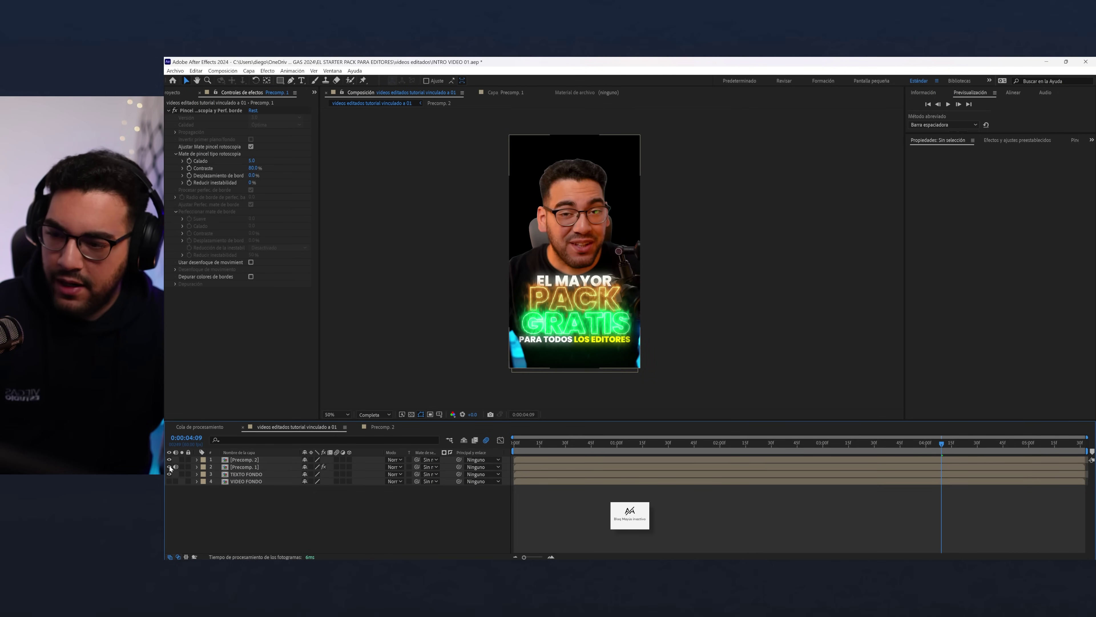
right_click(228, 466)
click(264, 445)
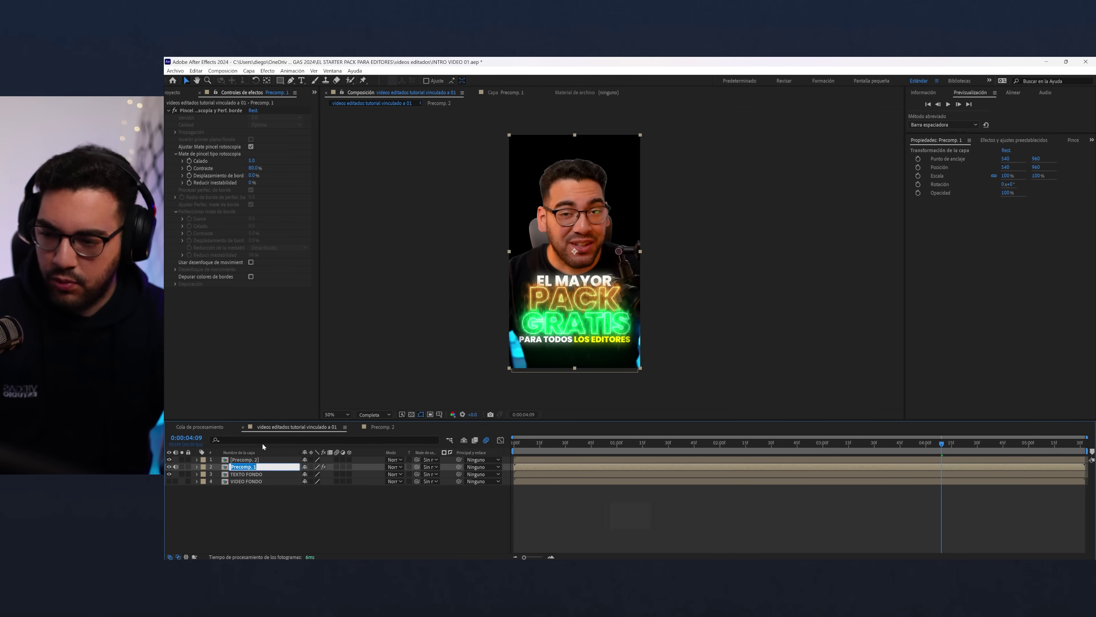
text(VIDEO SUP)
key(Return)
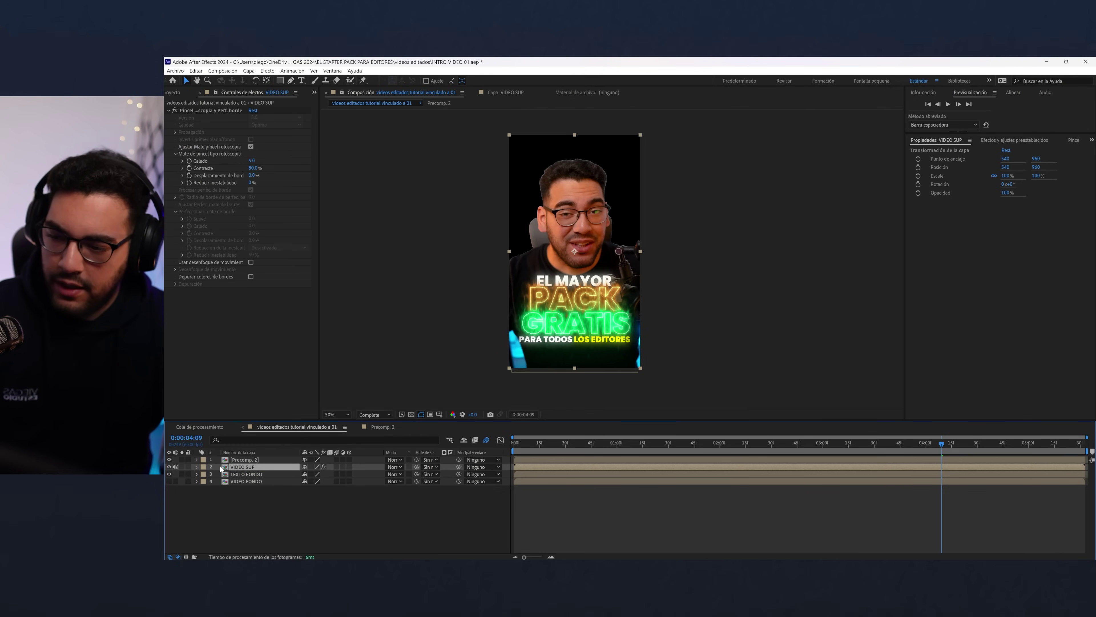
click(169, 481)
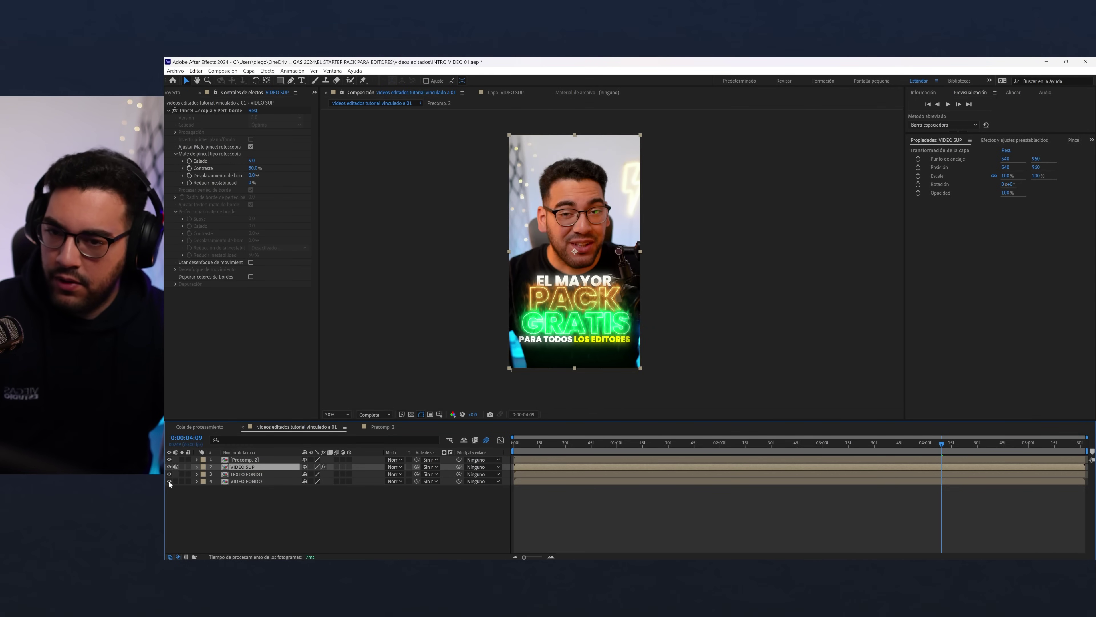
click(245, 475)
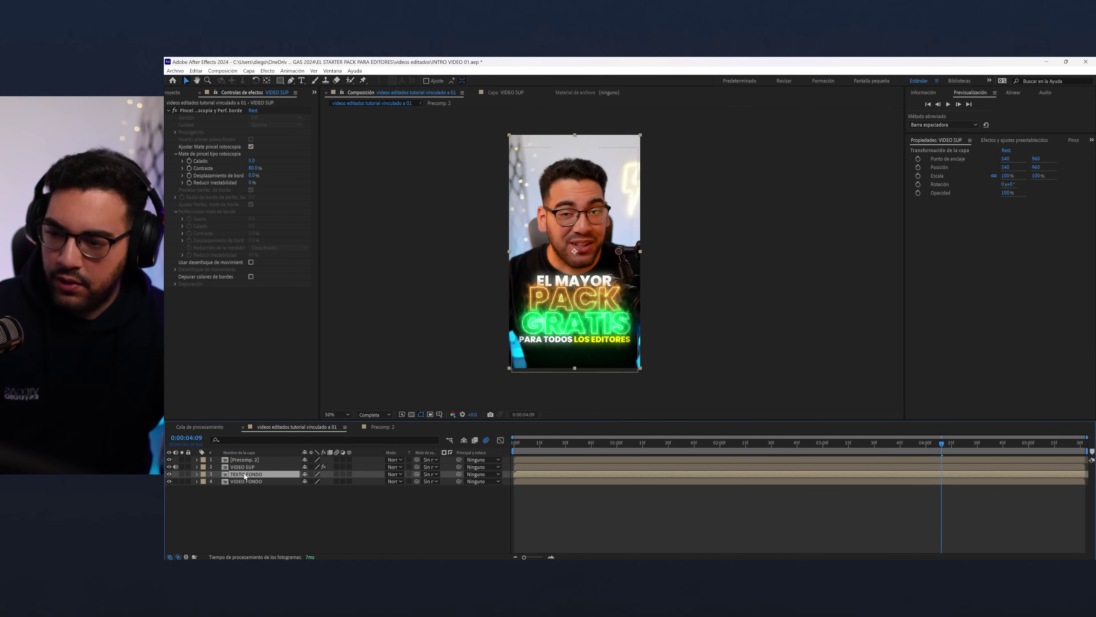
- Delete TEXTO FONDO's end keyframes and turn Caps Lock off so the preview updates
key(u)
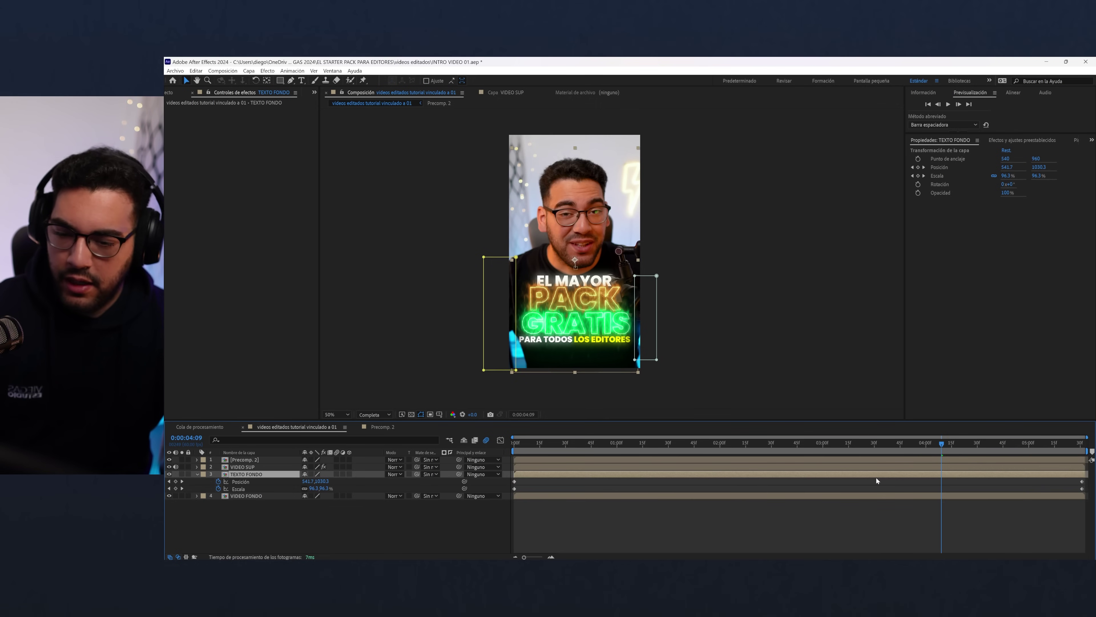
key(Delete)
key(Caps_Lock)
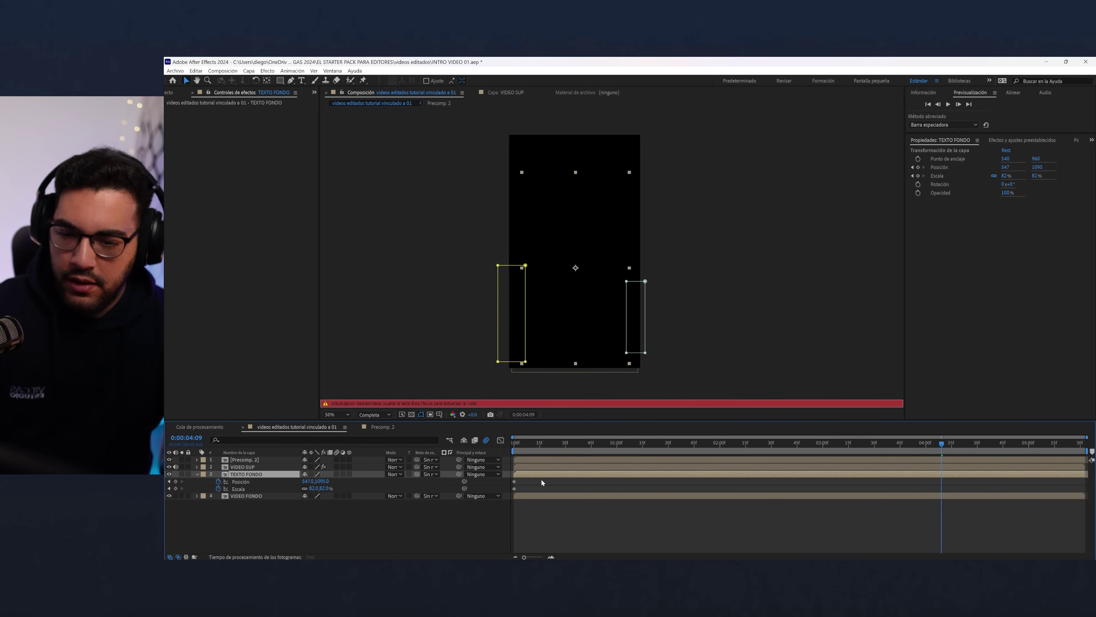
key(Caps_Lock)
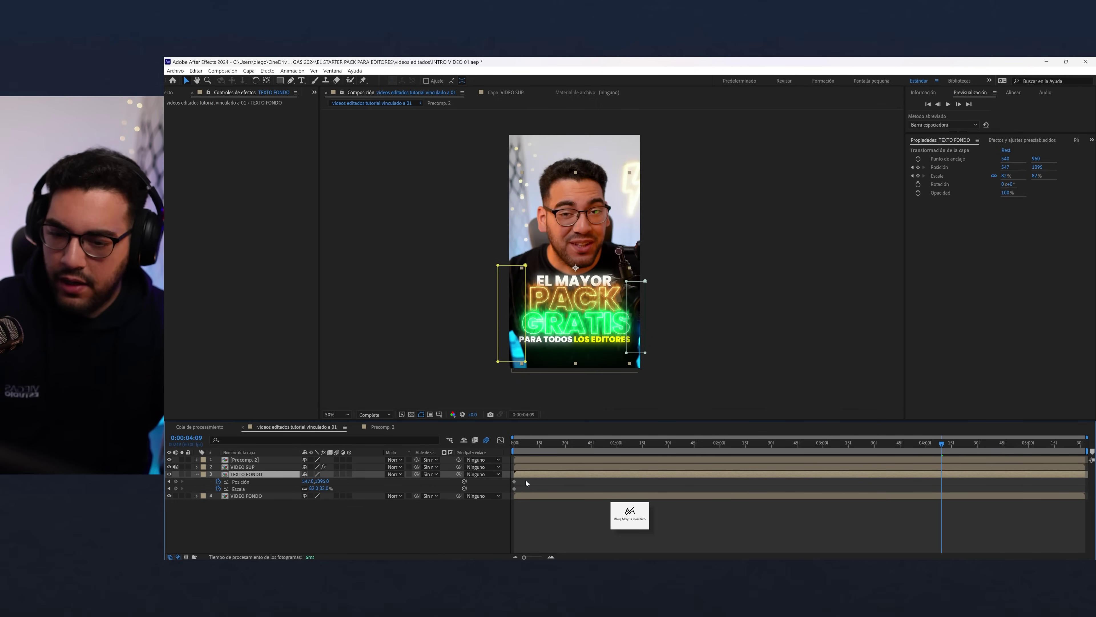
- At 2:26, scale TEXTO FONDO up to 138% and raise it behind the speaker's head
drag(524, 490, 516, 483)
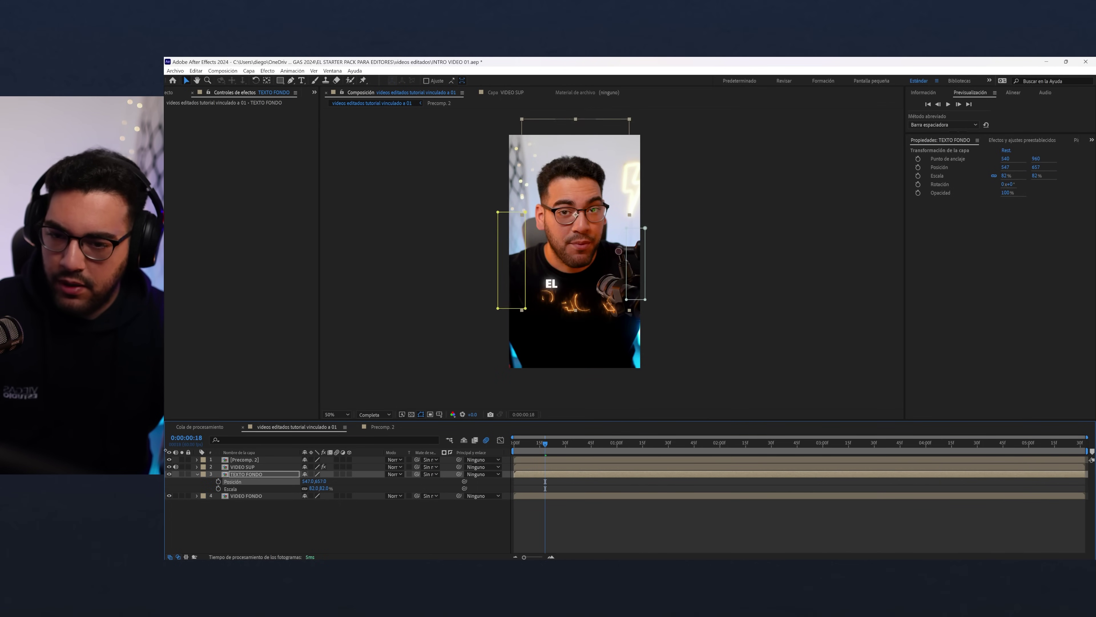
drag(736, 451, 765, 451)
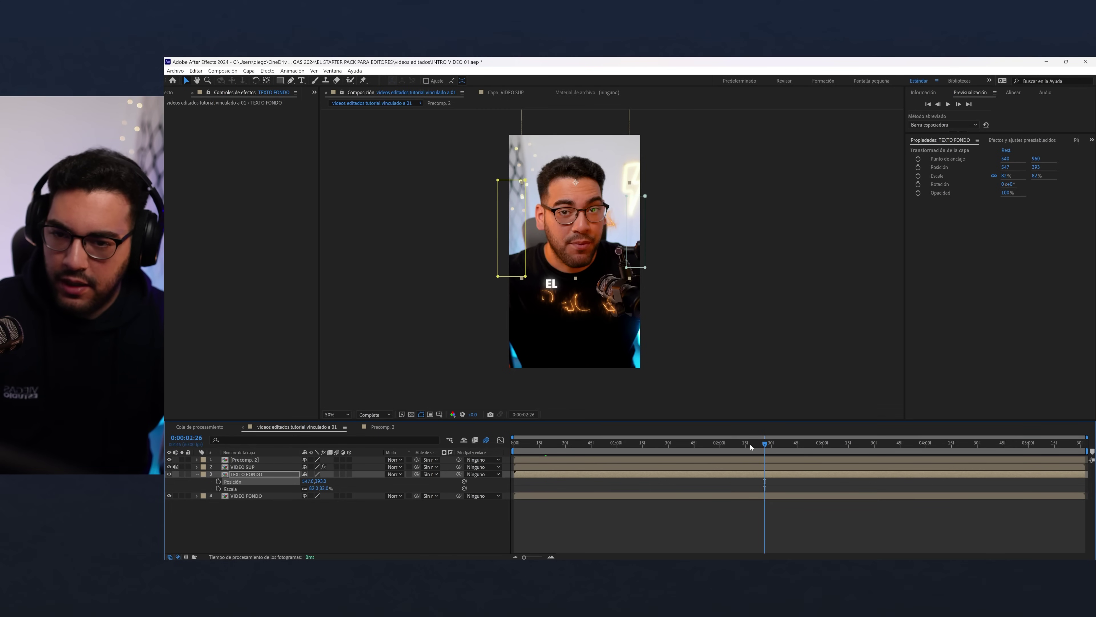
scroll(571, 274, up, 2)
scroll(571, 274, down, 4)
scroll(571, 274, up, 2)
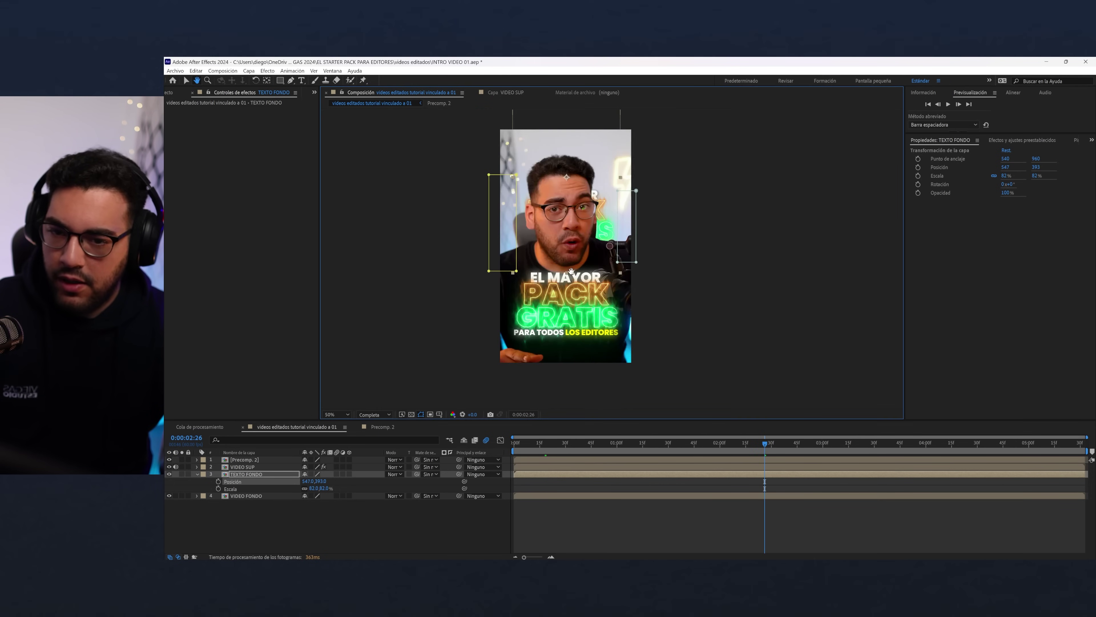
mouse_move(317, 481)
mouse_down()
mouse_move(298, 481)
mouse_move(578, 220)
mouse_move(577, 210)
mouse_move(577, 224)
mouse_move(557, 232)
mouse_up()
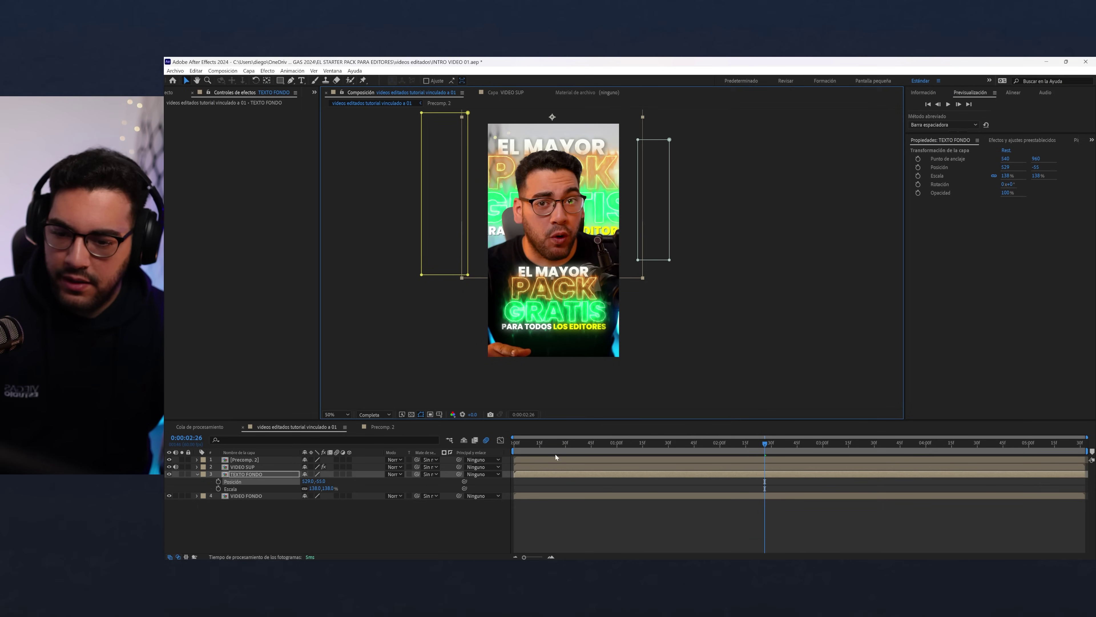
- Preview the animation from the start with the whole frame fitted in the viewer
drag(535, 447, 509, 449)
key(space)
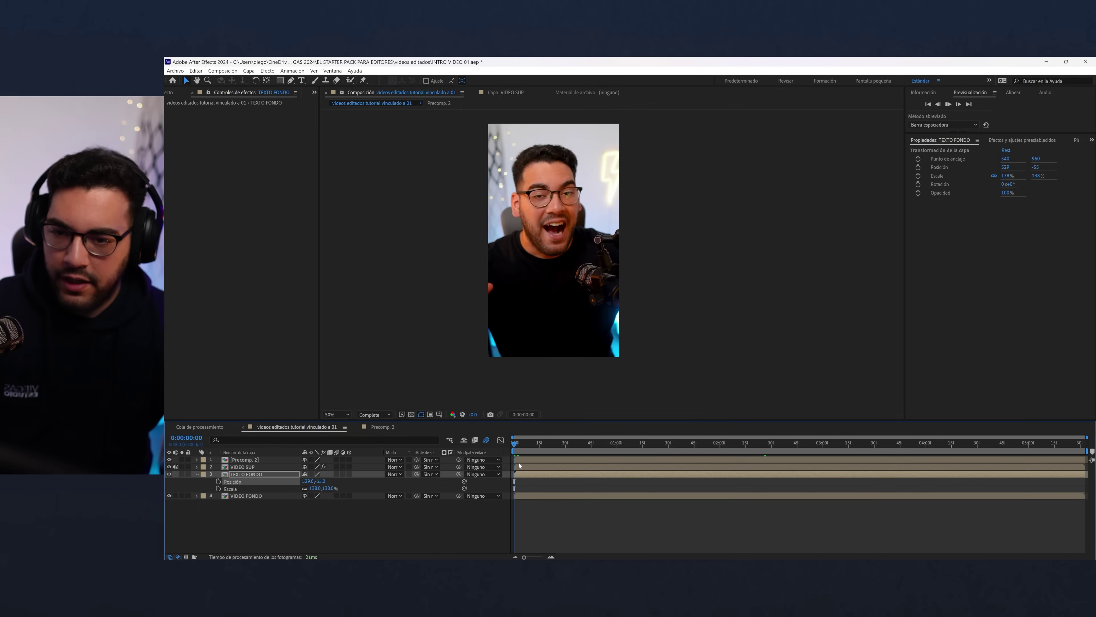
key(shift+slash)
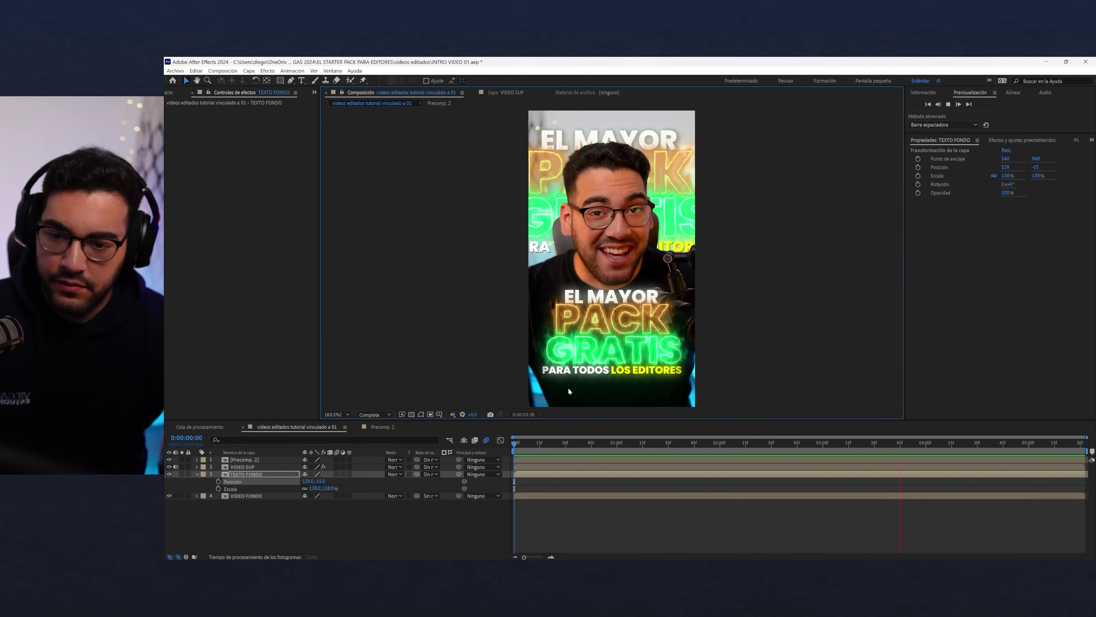
key(space)
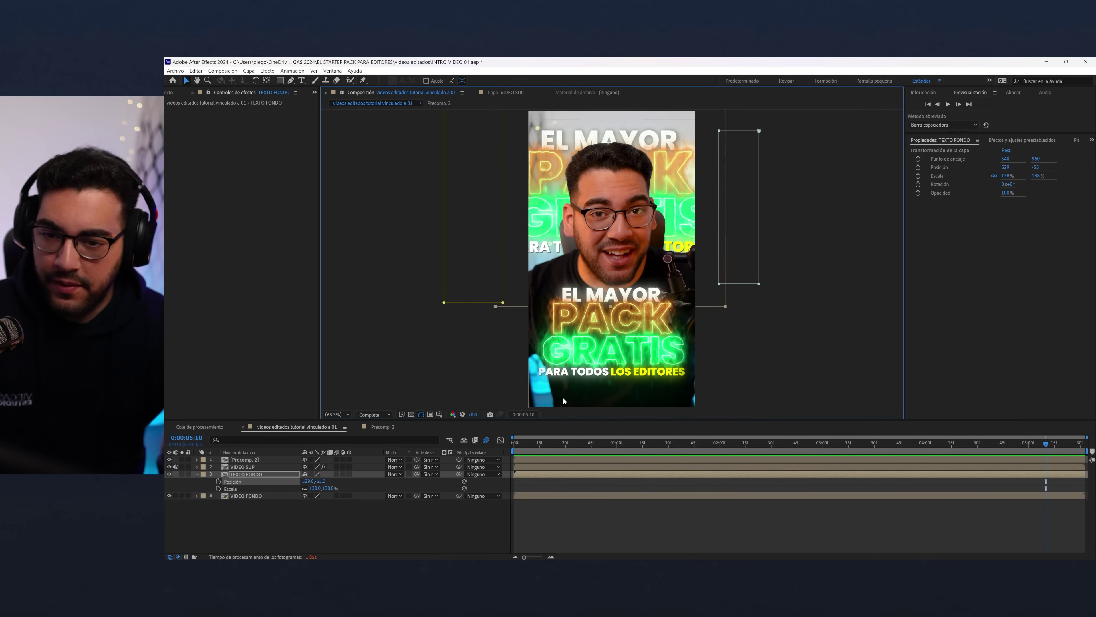
drag(573, 361, 581, 314)
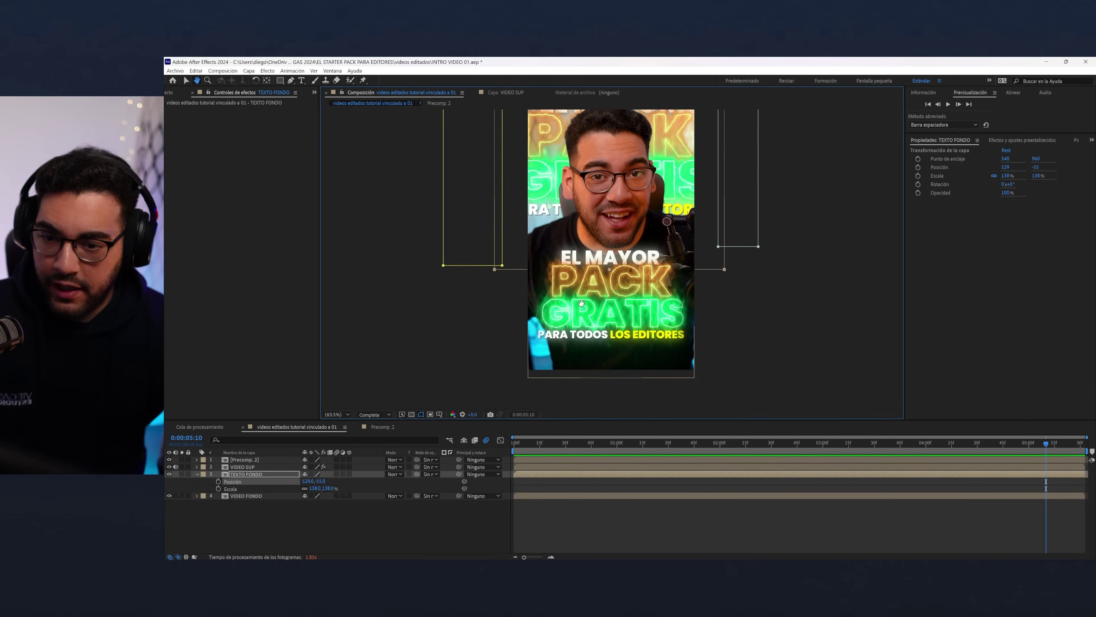
key(space)
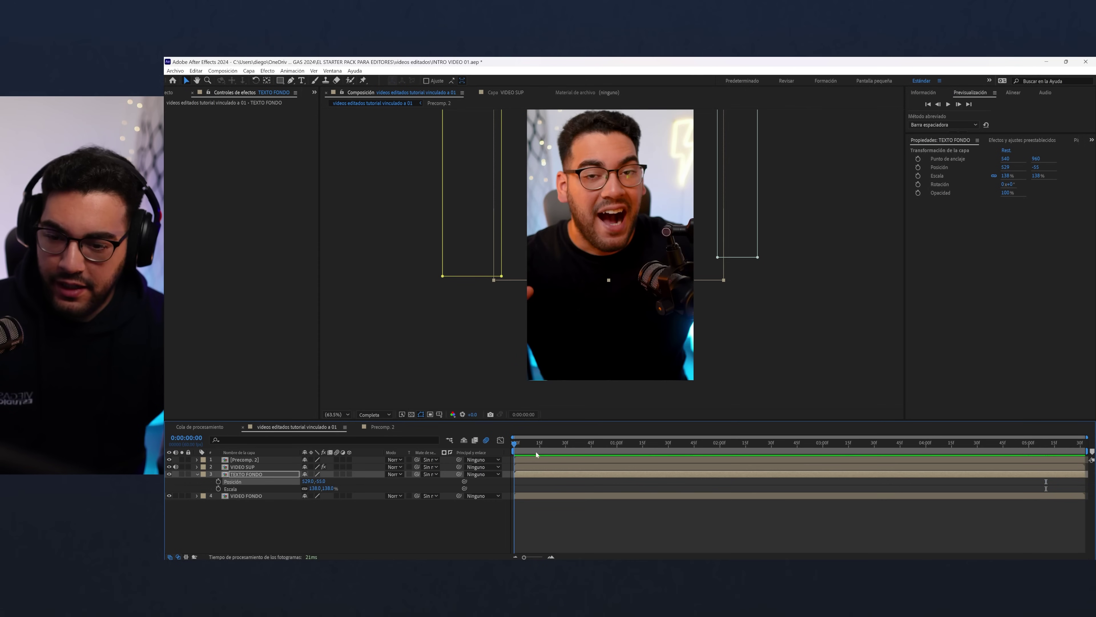
key(space)
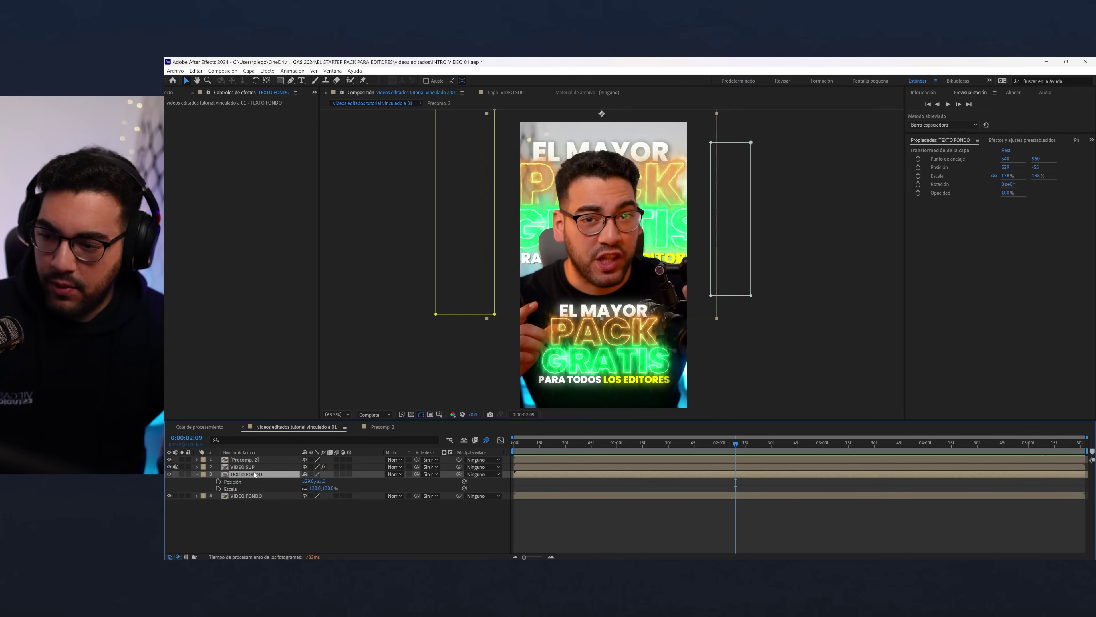
- Apply Gaussian blur (Desenfoque gaussiano) to TEXTO FONDO through the quick effect search
key(ctrl+space)
text(gaus)
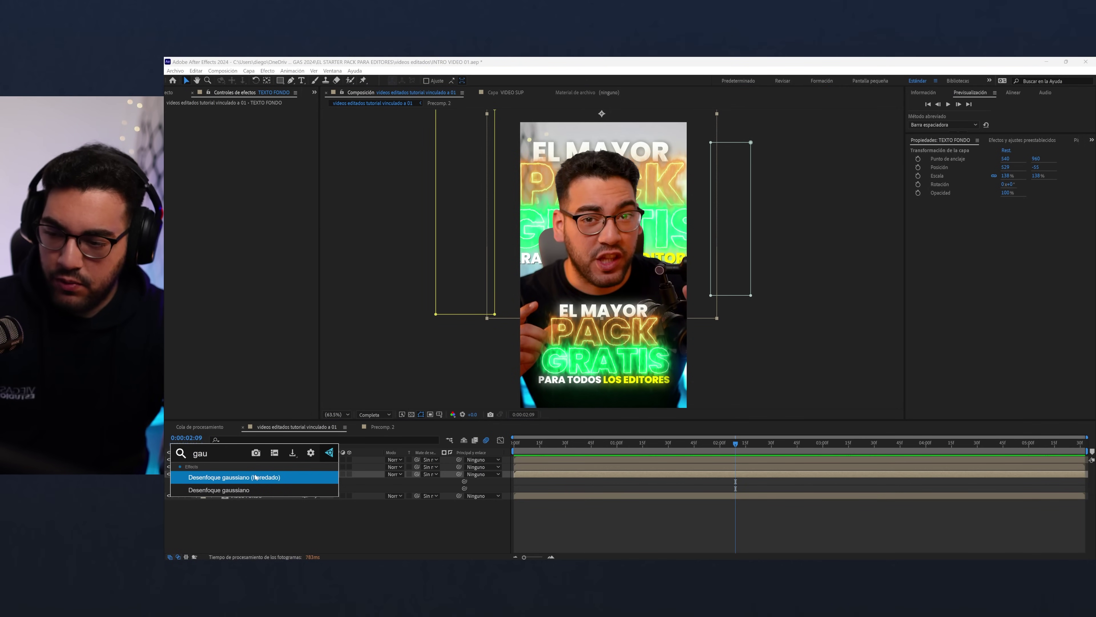
key(Return)
key(space)
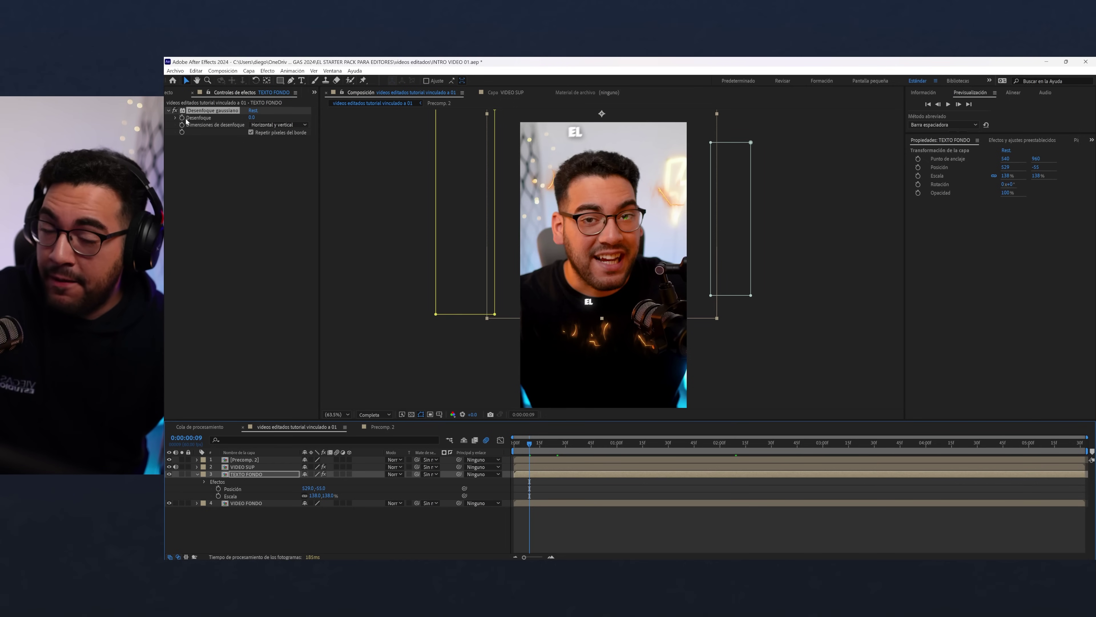
- Keyframe the blurriness from 0, to 22 near one second, then another keyframe at 4:19
click(184, 119)
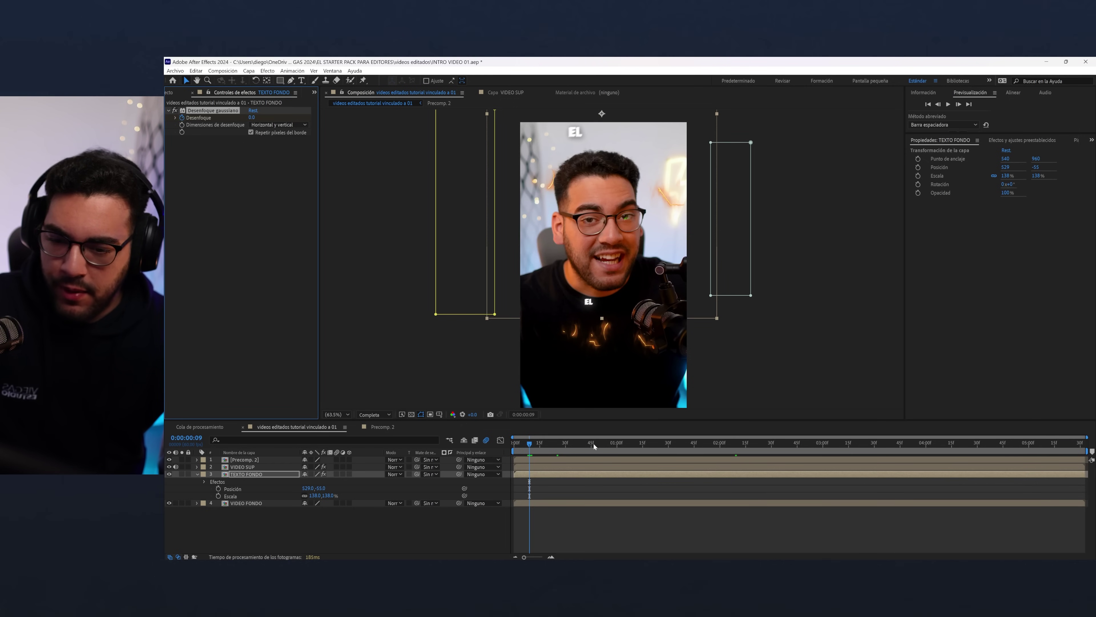
click(620, 443)
drag(252, 117, 354, 128)
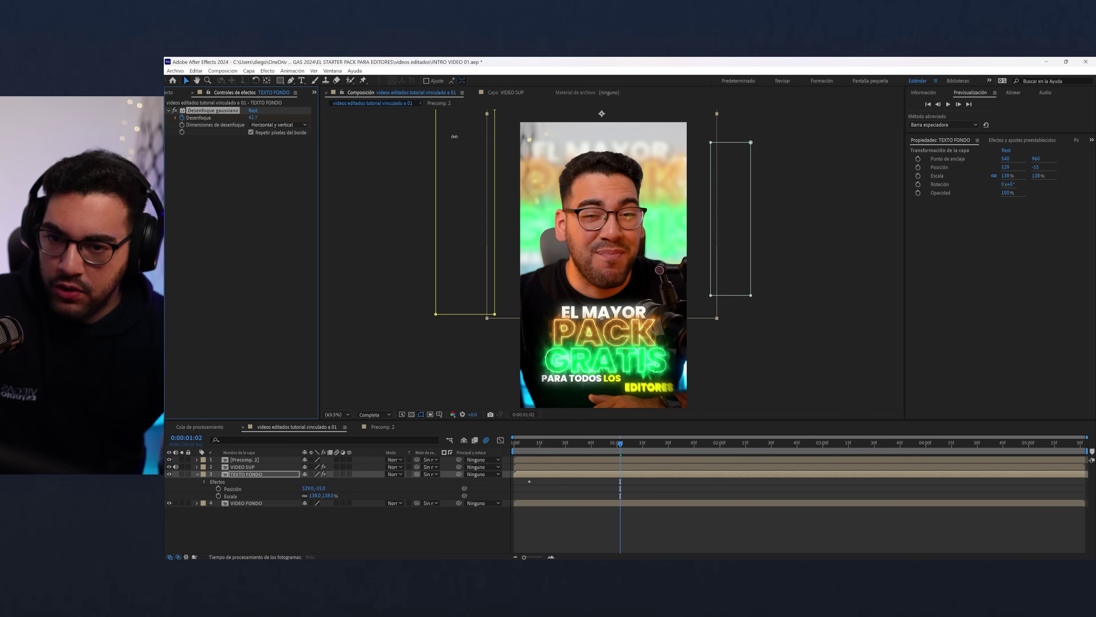
drag(634, 448, 793, 452)
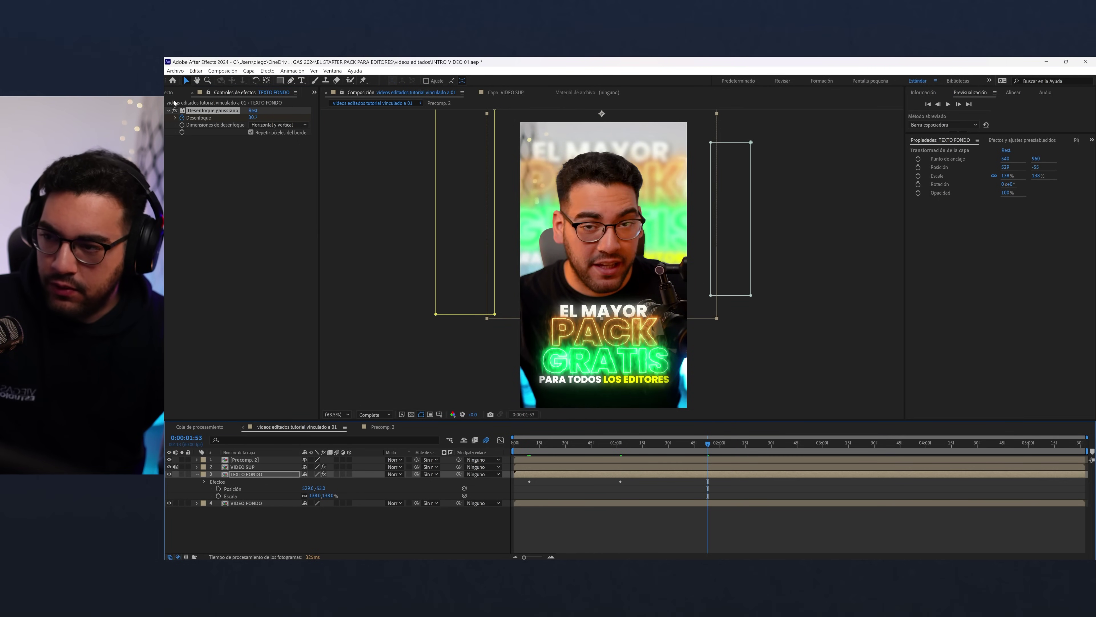
click(204, 481)
click(212, 488)
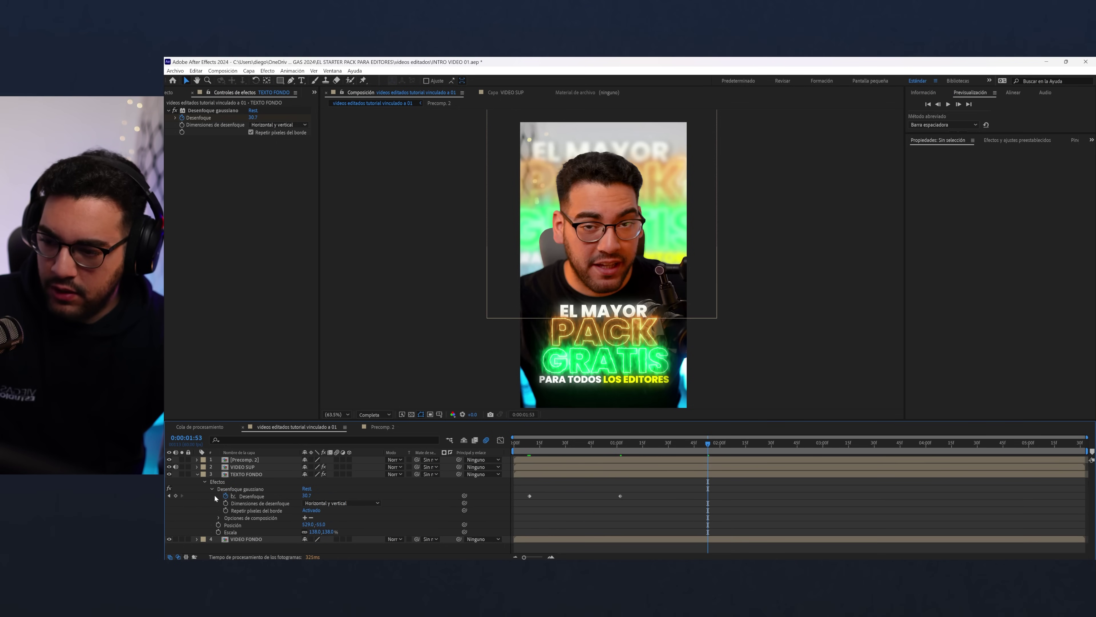
click(176, 495)
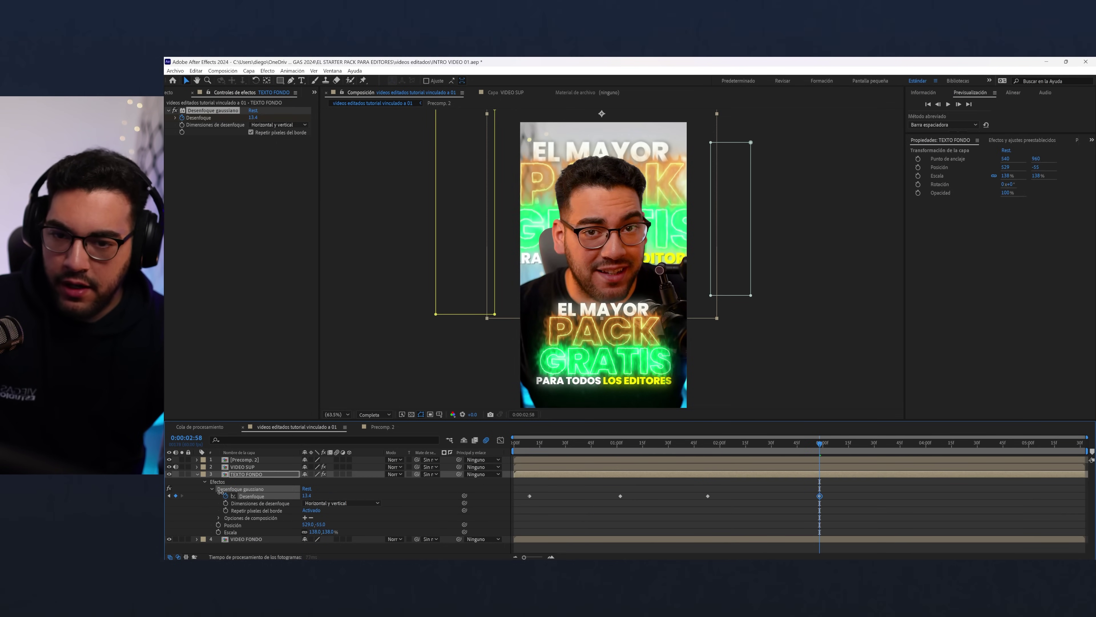
drag(259, 118, 266, 118)
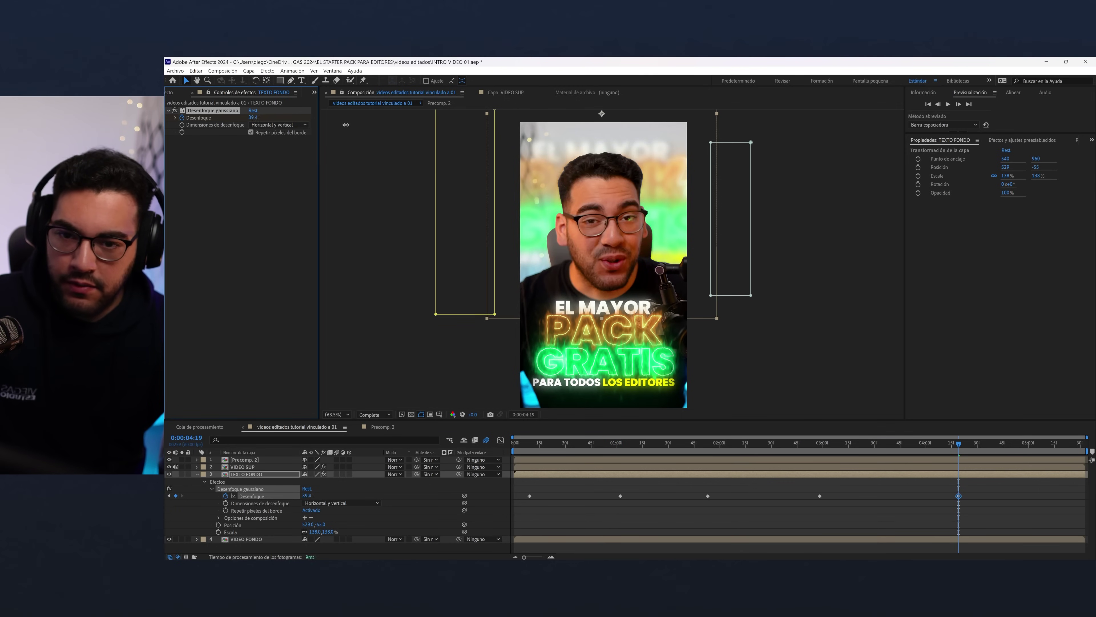
drag(961, 450, 490, 450)
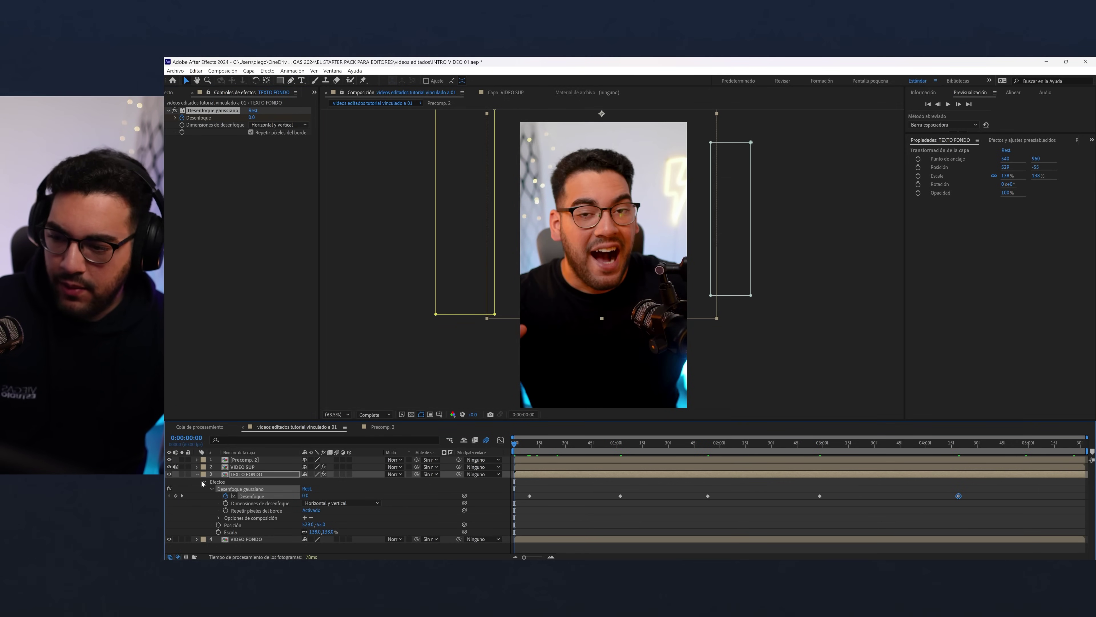
- Give TEXTO FONDO's Position a wiggle(2, 4) expression and scrub to check the jitter
key(u)
key(p)
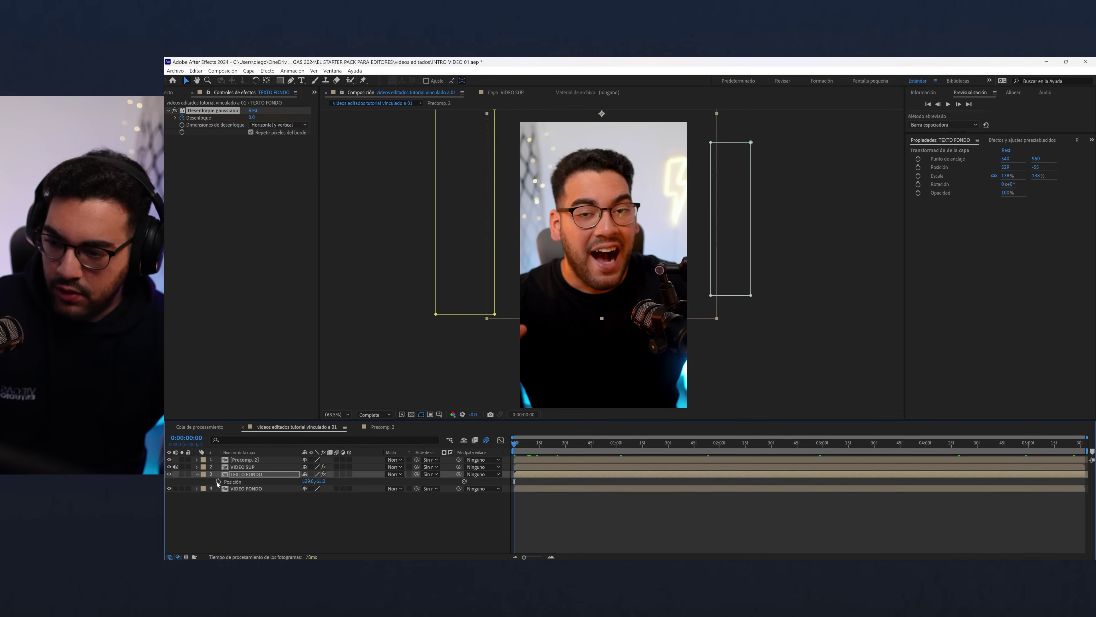
alt+click(218, 482)
text(iggle(2, 4)
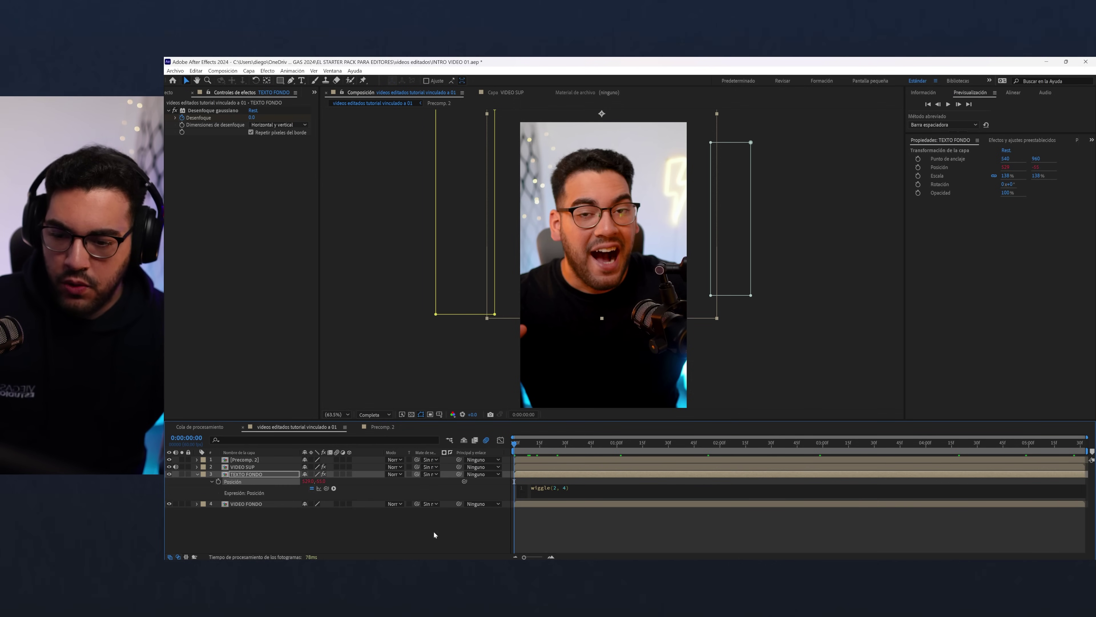
click(437, 535)
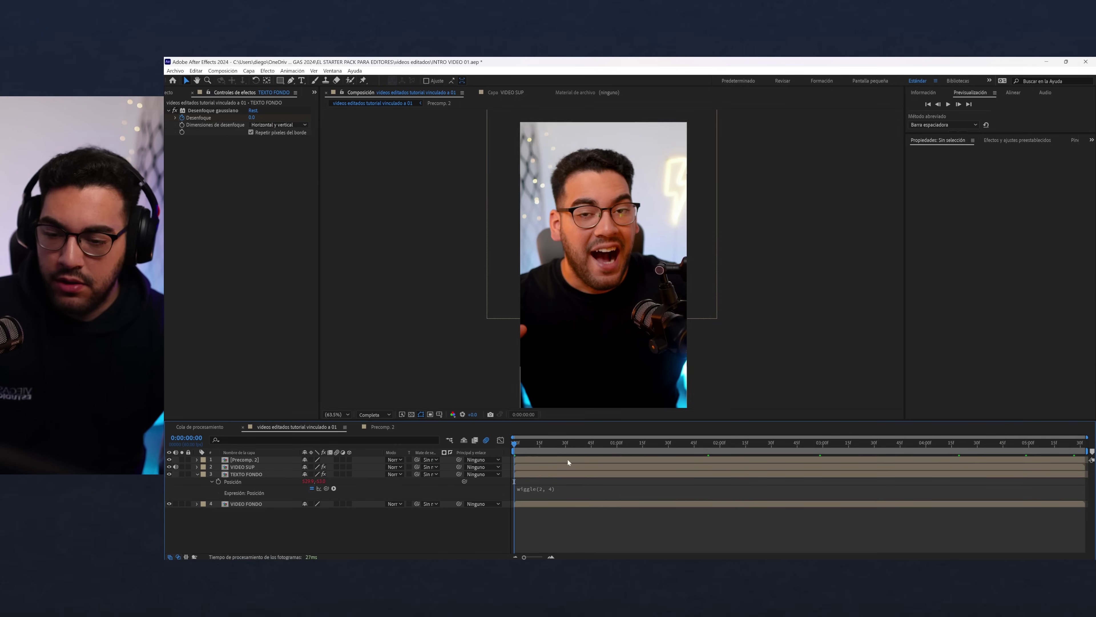
drag(553, 442, 927, 476)
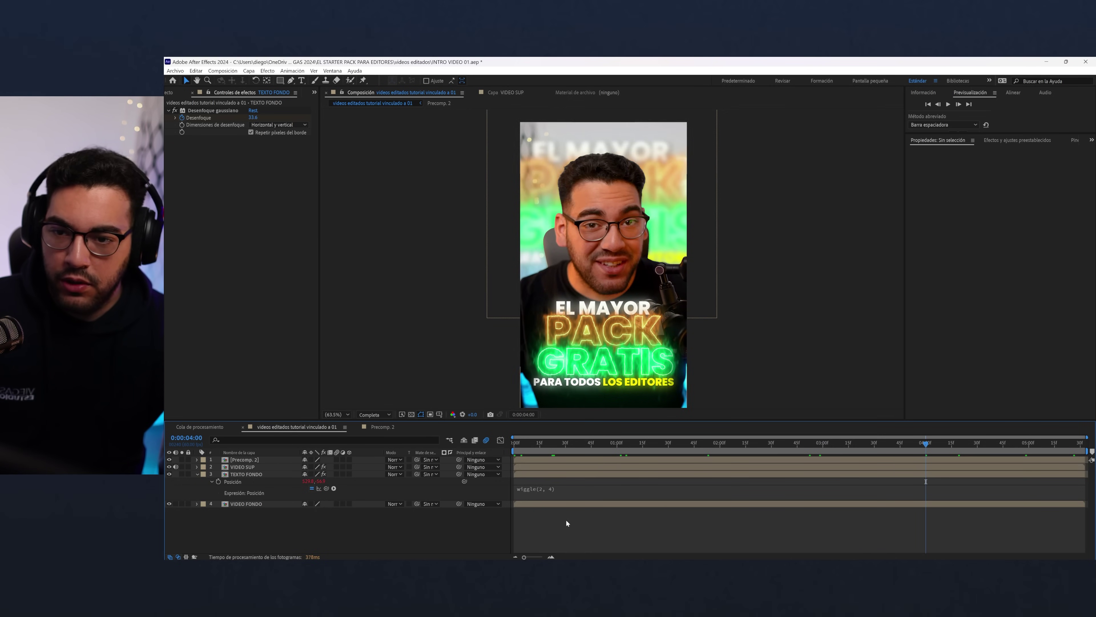
key(Home)
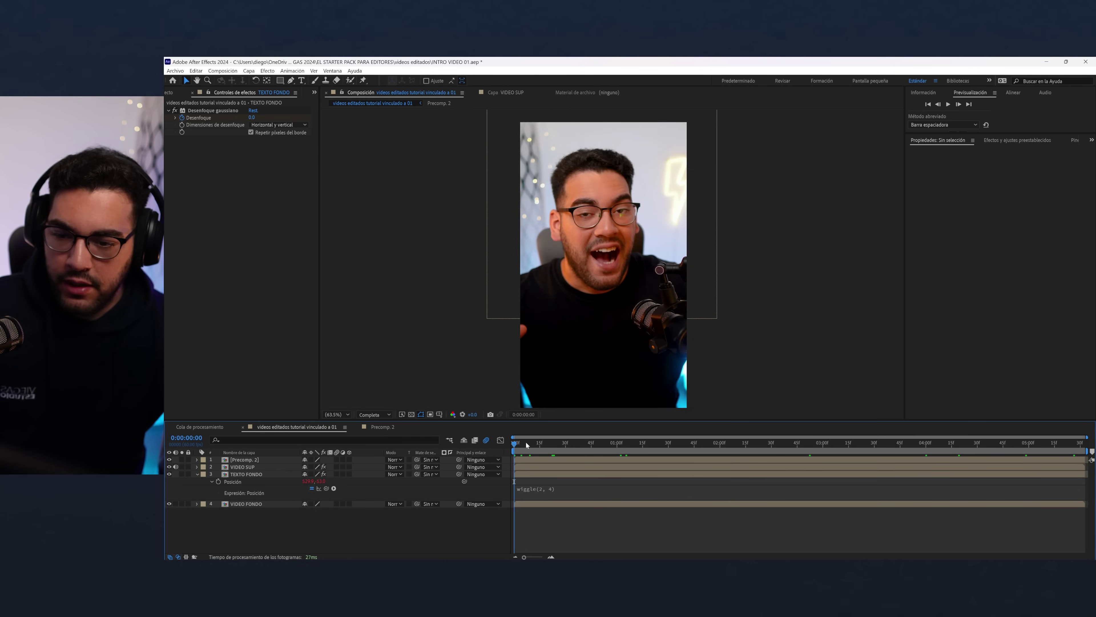
- Save the project and go up to the starter pack folder in File Explorer
key(ctrl+s)
mouse_move(630, 565)
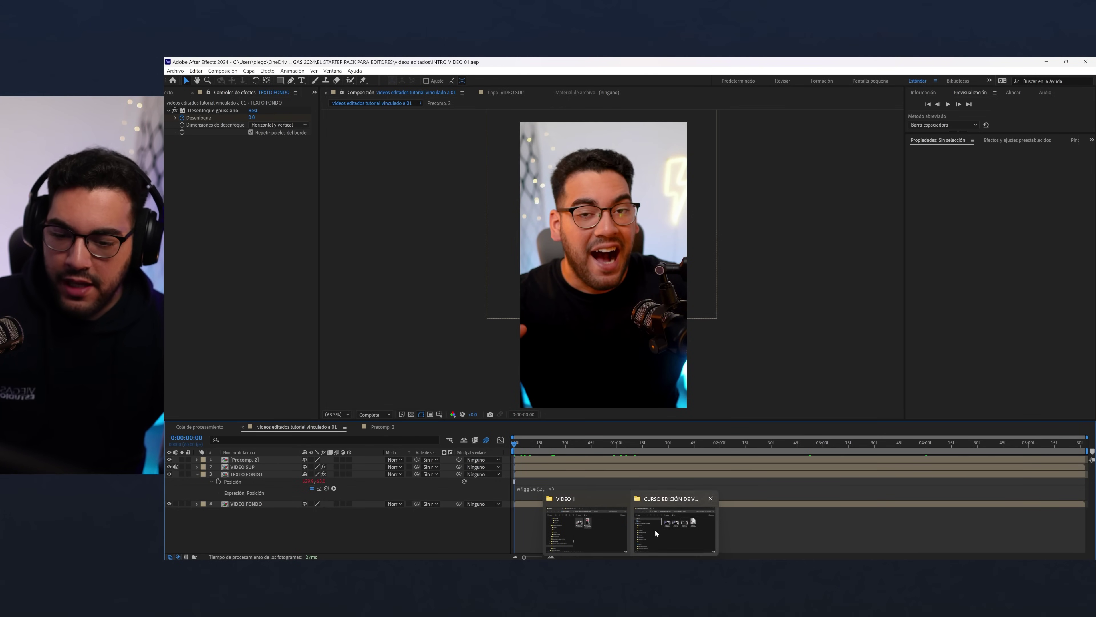
click(655, 533)
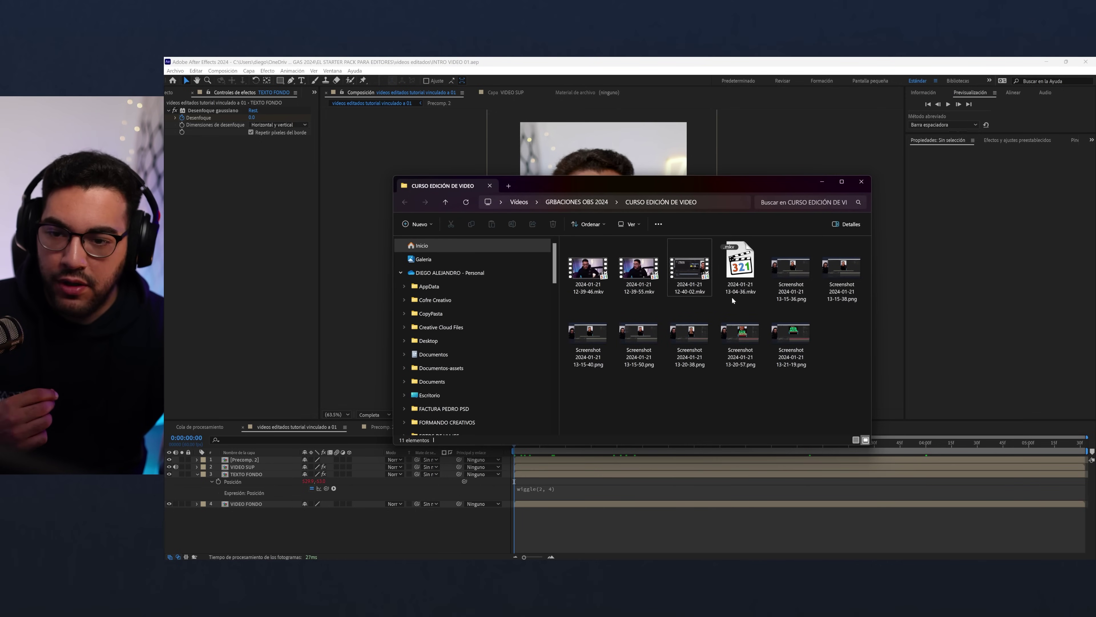
click(577, 201)
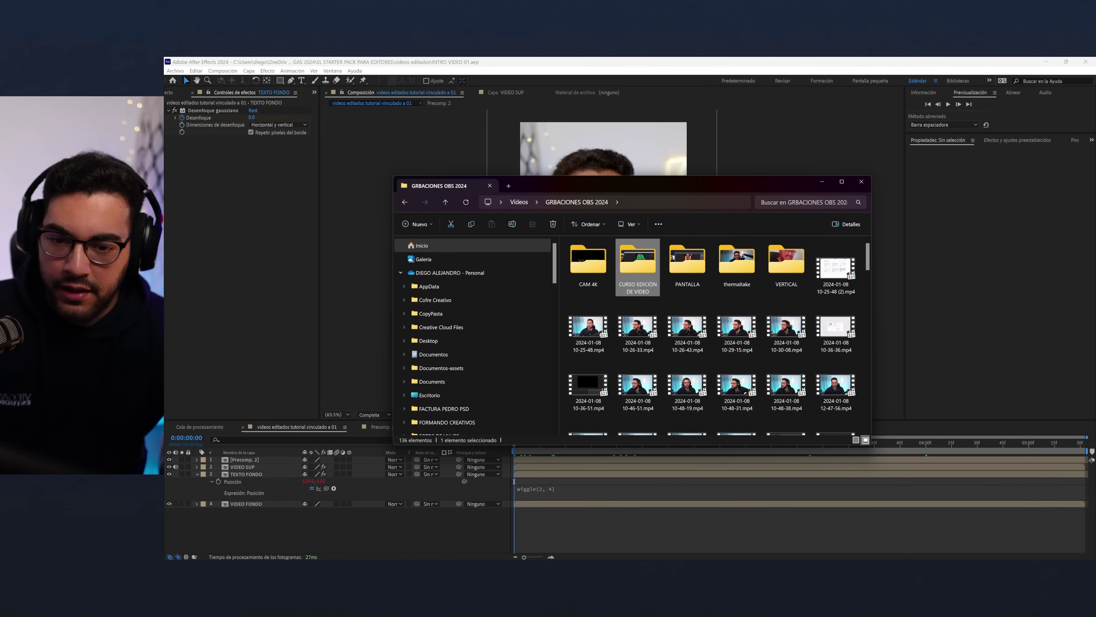
click(864, 182)
click(634, 533)
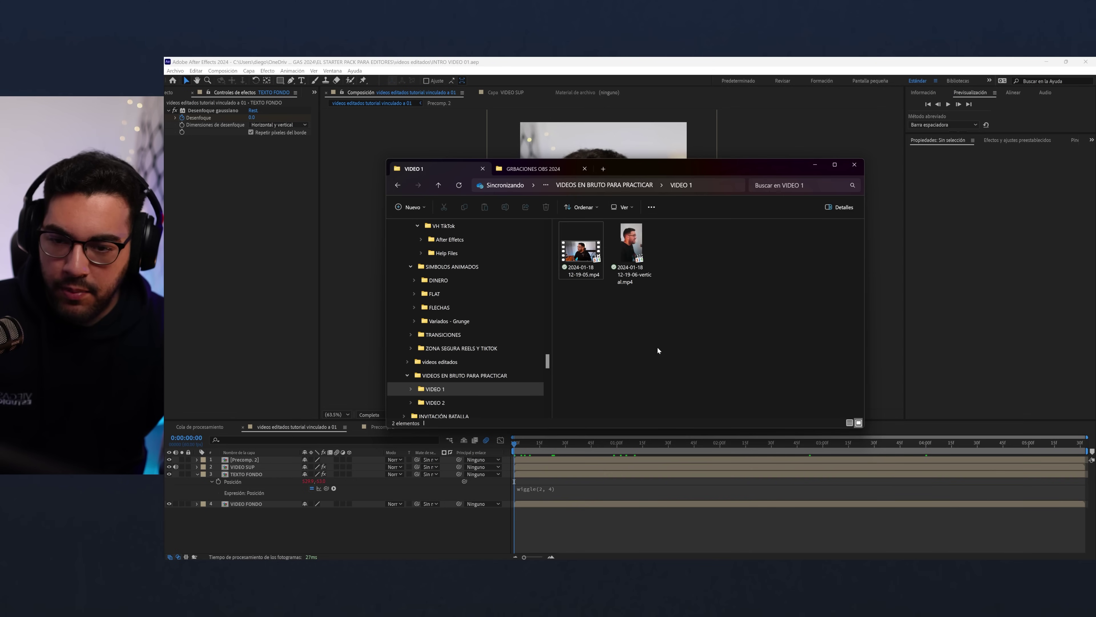
key(alt+Up)
- Browse into PACK > FONDOS ANIMADOS > TEXTURAS ANIMADAS > TEXTURAS LIQUIDAS > GLOW
double_click(595, 239)
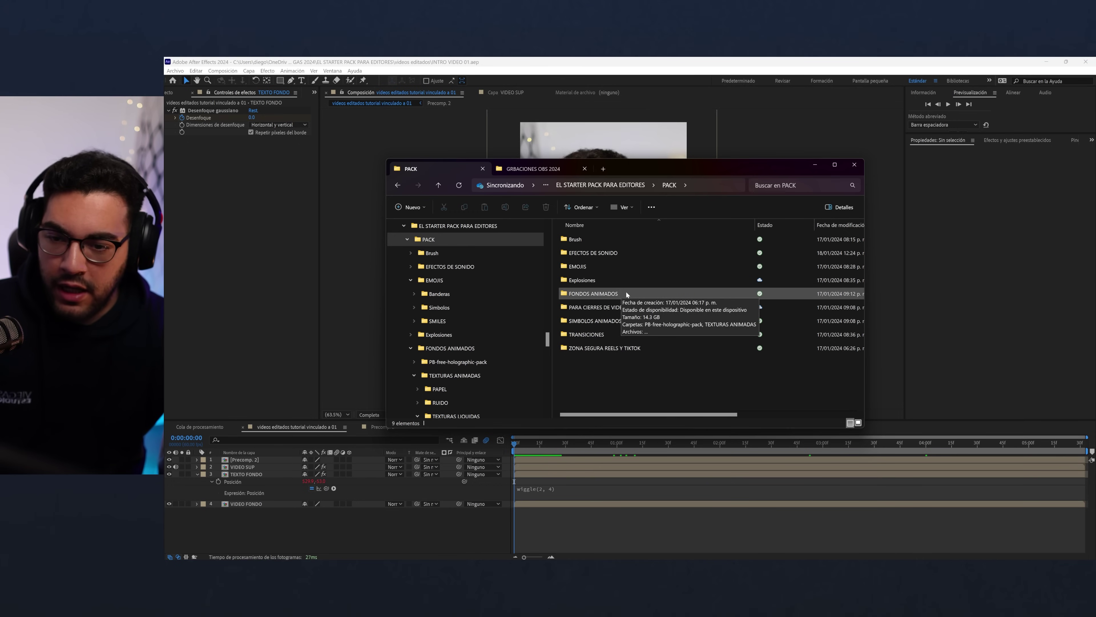
click(613, 297)
double_click(613, 297)
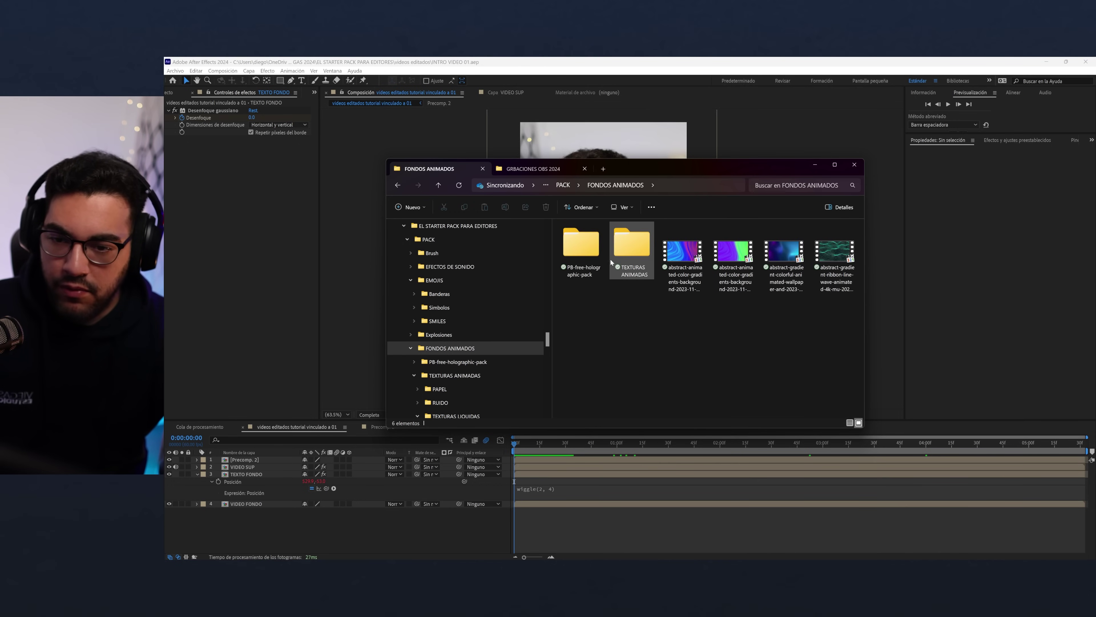
double_click(624, 256)
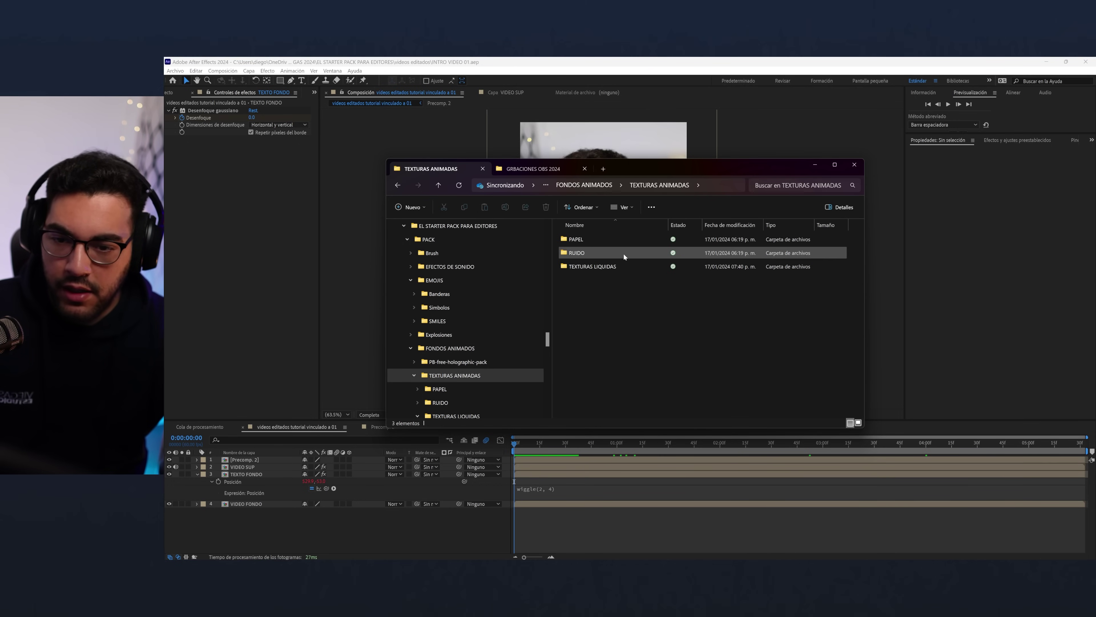
double_click(595, 267)
click(587, 253)
double_click(586, 240)
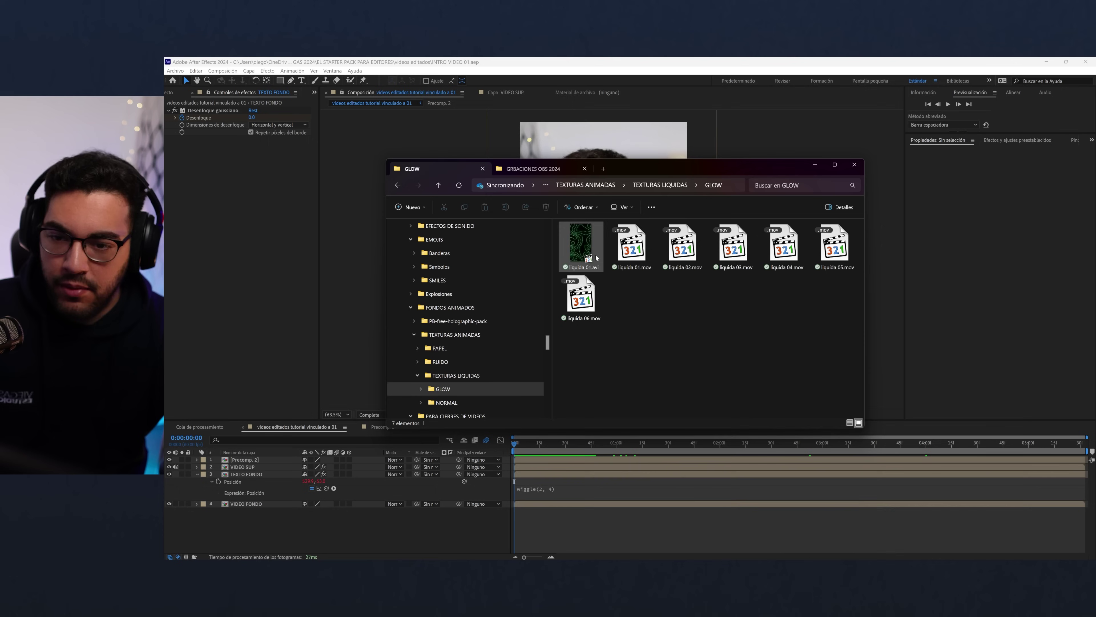
- Preview liquida 01.mov and drag it into the After Effects composition as a layer
click(593, 297)
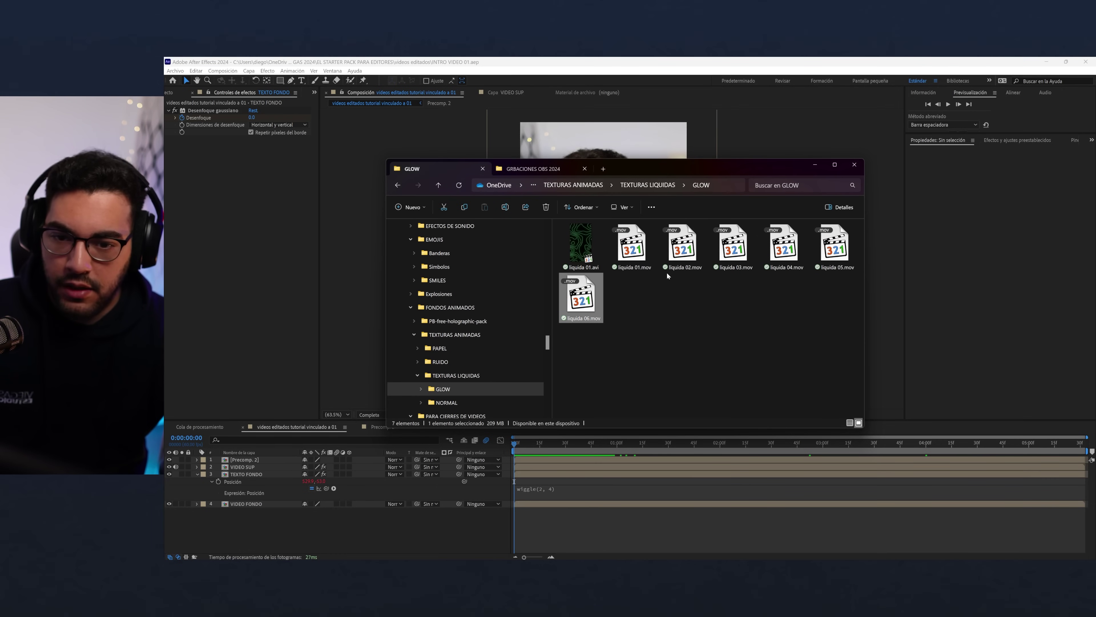
double_click(632, 246)
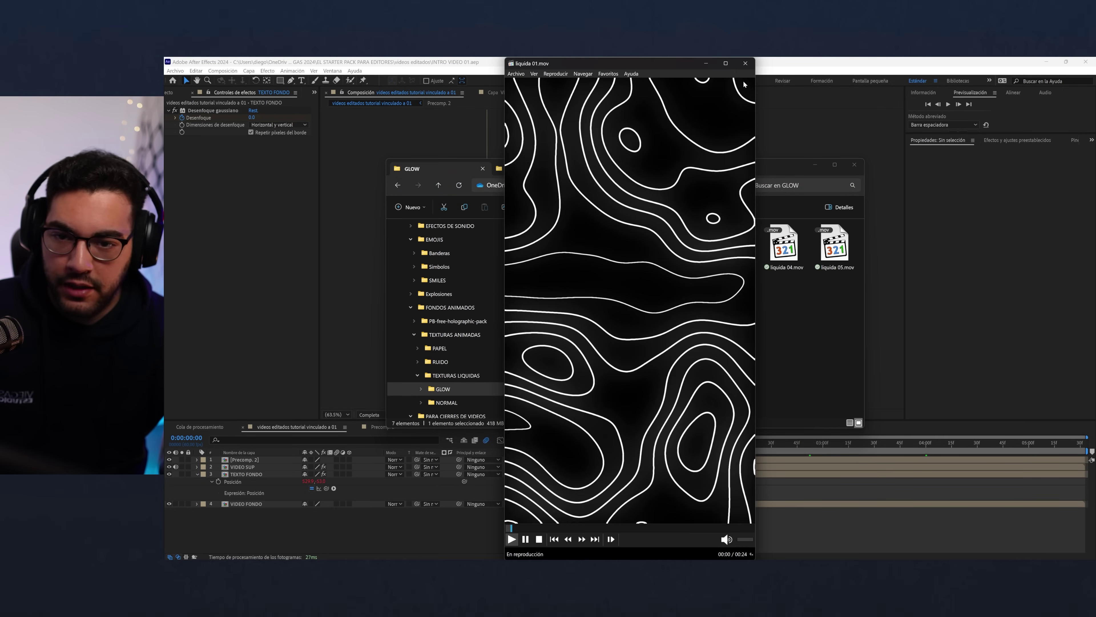
click(746, 63)
drag(379, 494, 325, 517)
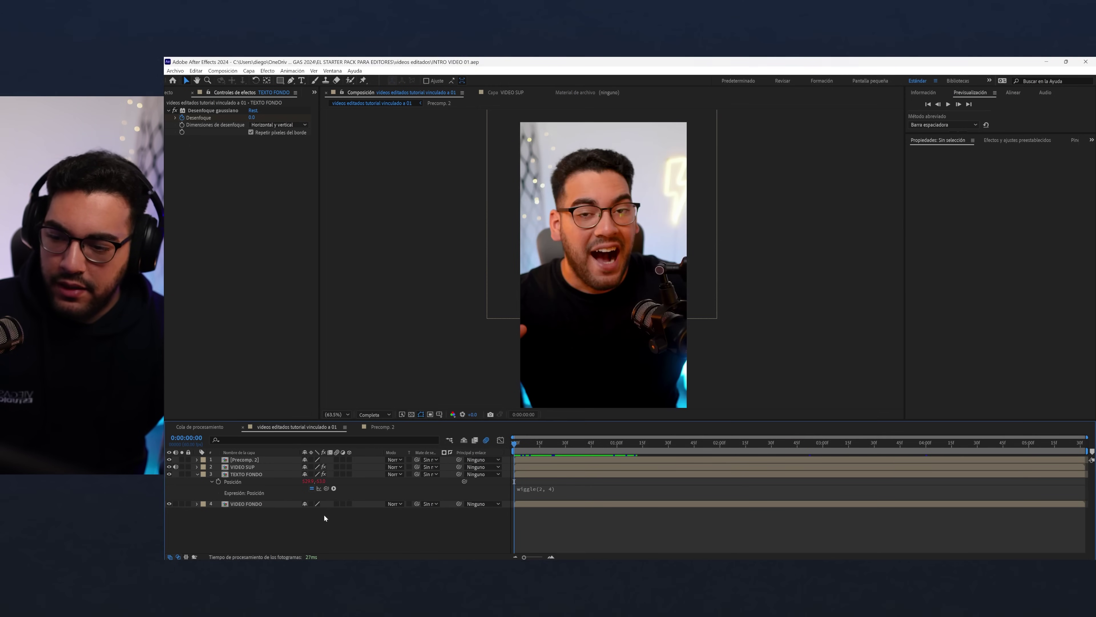
- Set the liquida 01.mov layer to Screen blend mode below TEXTO FONDO and preview it
scroll(599, 279, down, 1)
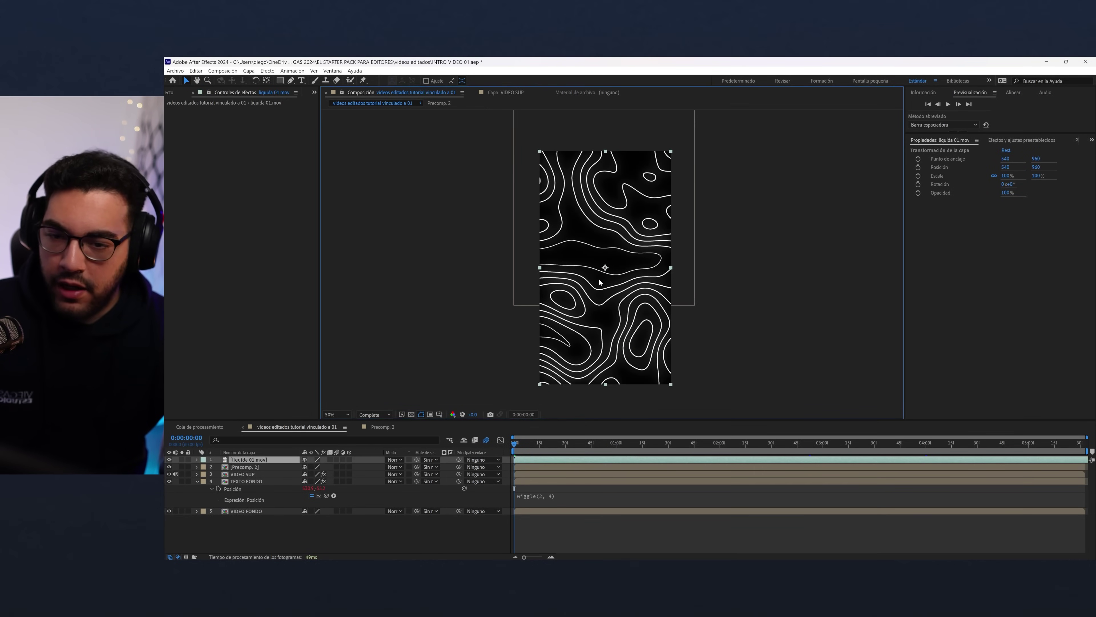
click(250, 463)
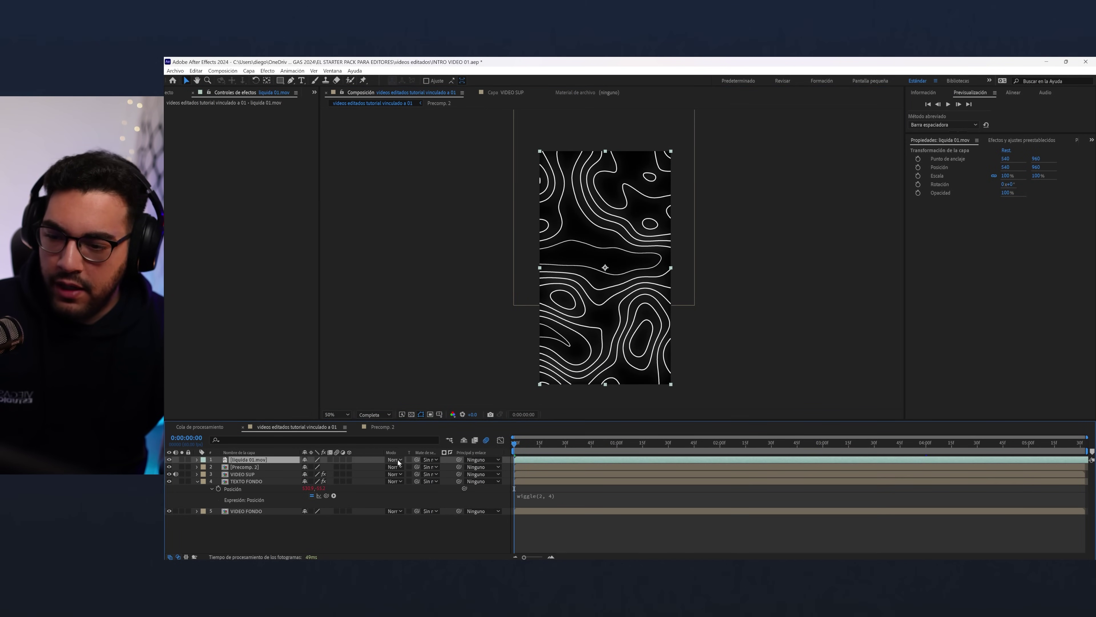
click(396, 460)
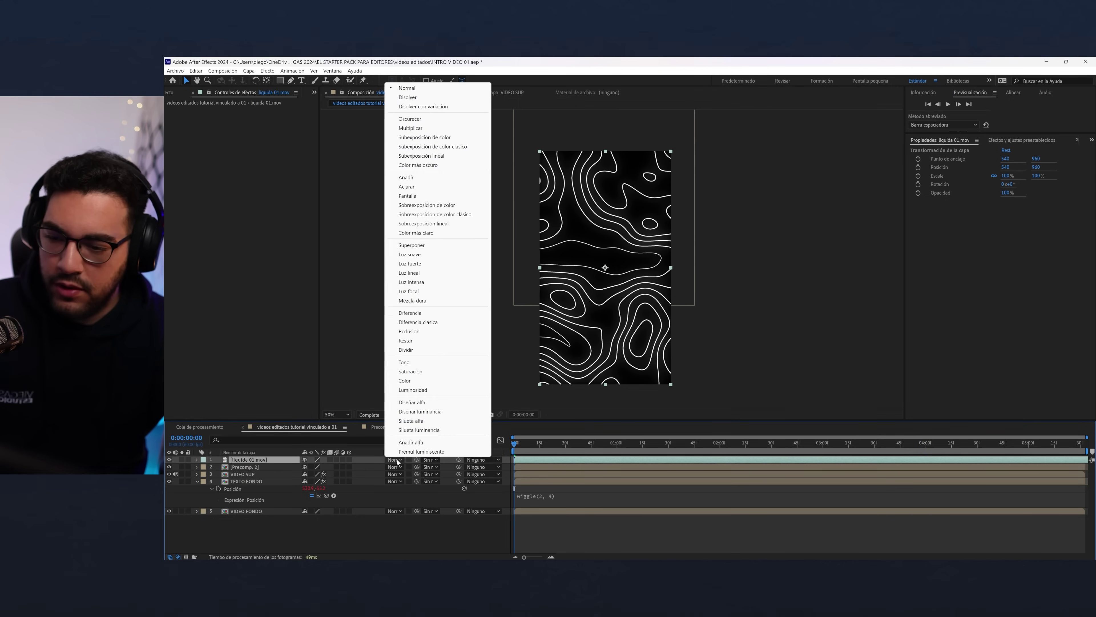
click(417, 197)
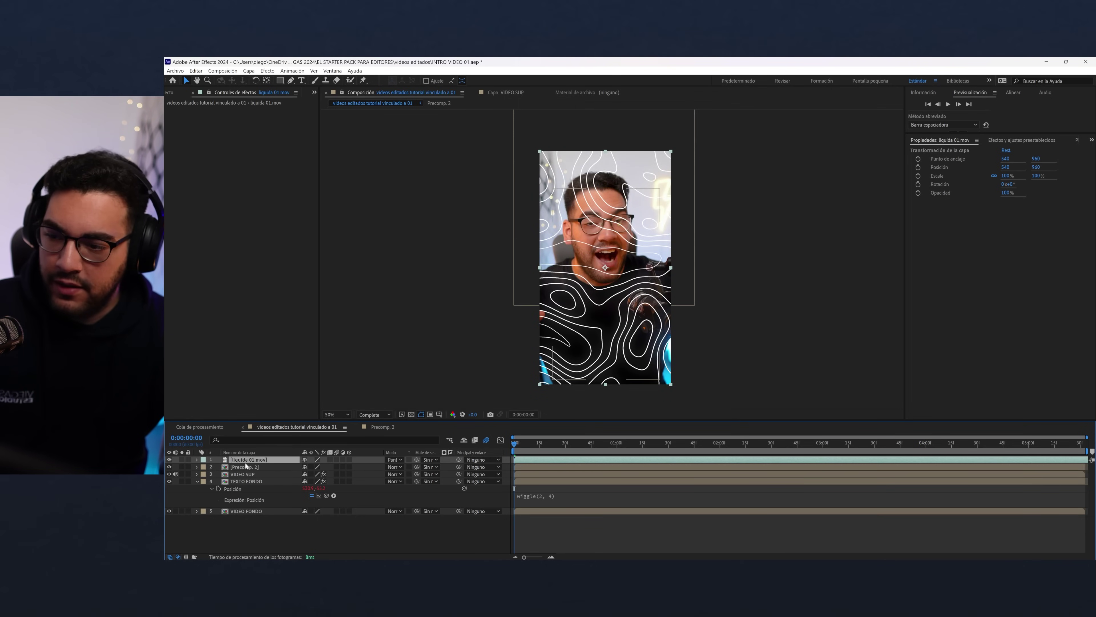
drag(246, 465, 246, 506)
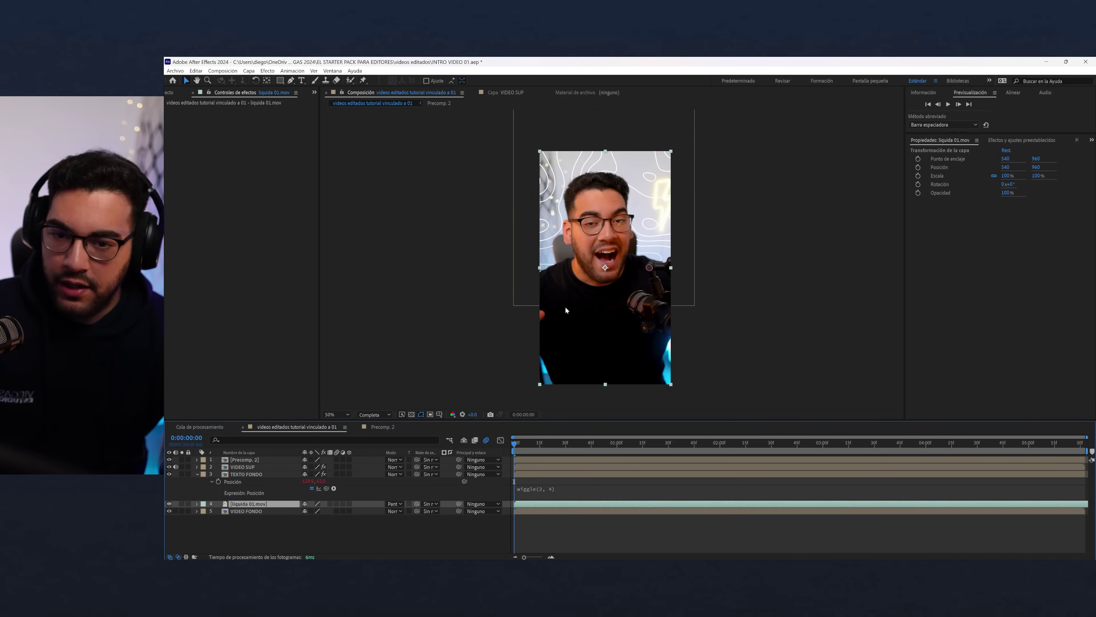
key(space)
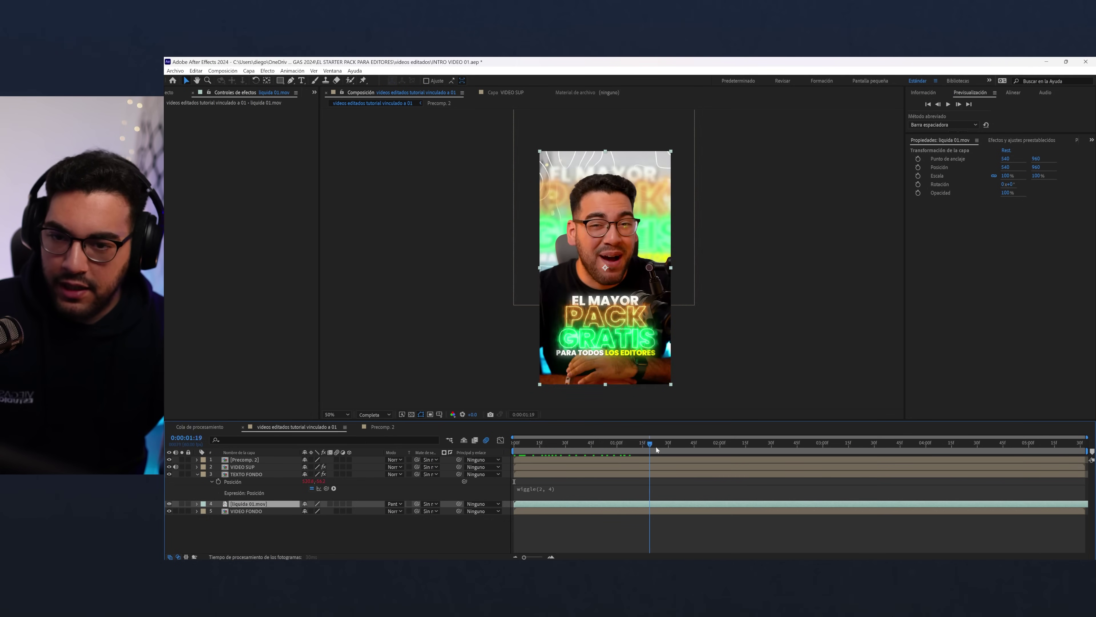
key(space)
- Keyframe the texture's opacity to fade in from 0%, then settle at a faint 15%
key(t)
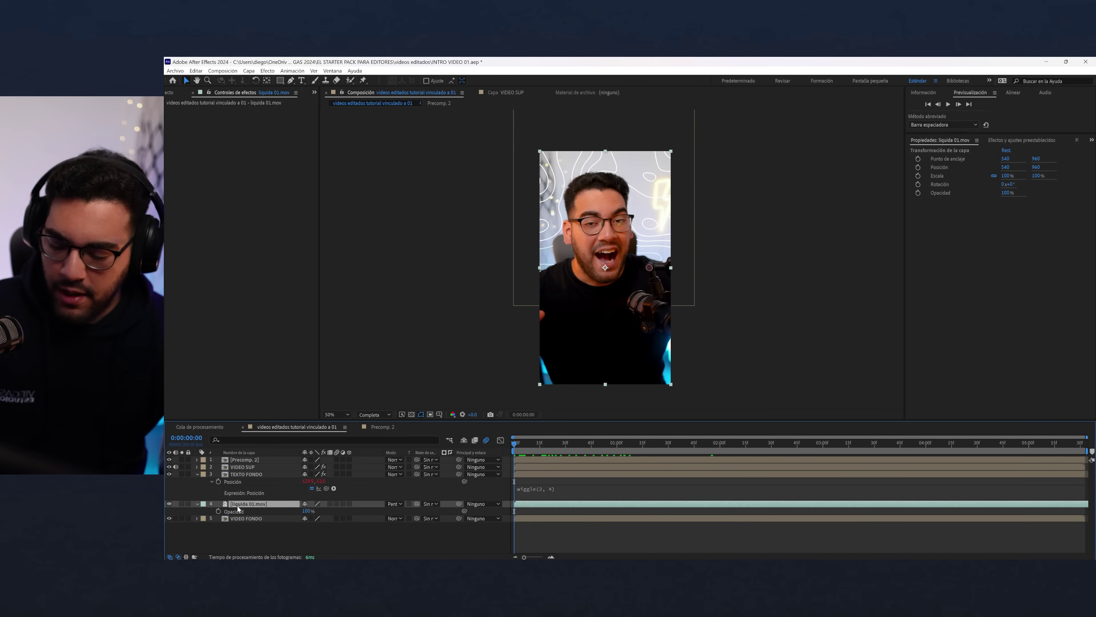
drag(543, 448, 610, 456)
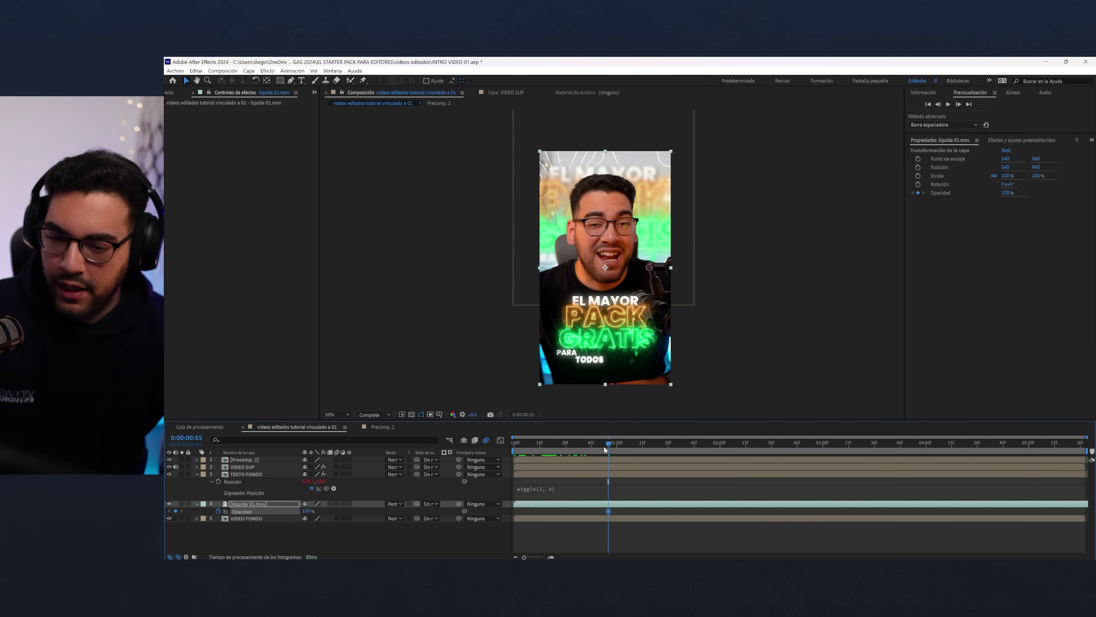
drag(605, 449, 554, 445)
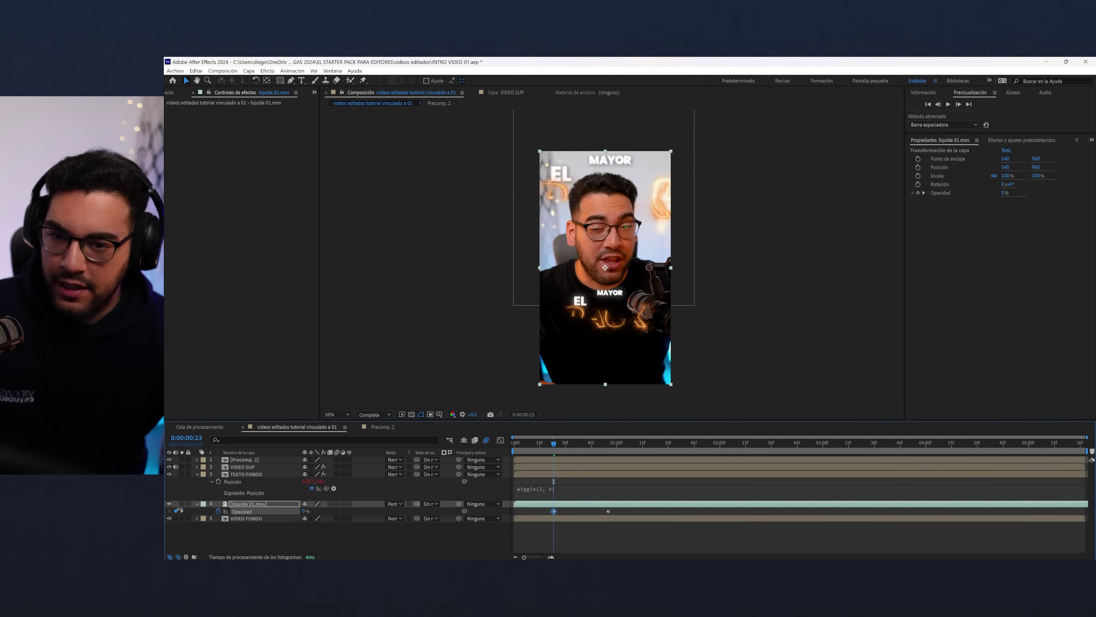
drag(562, 452, 1016, 465)
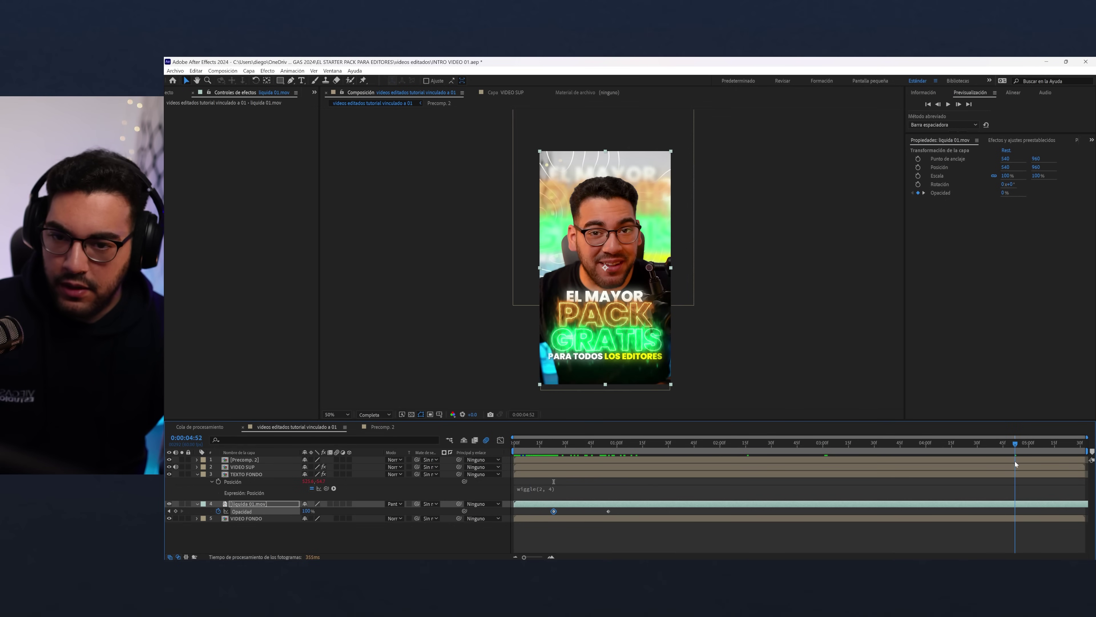
click(394, 504)
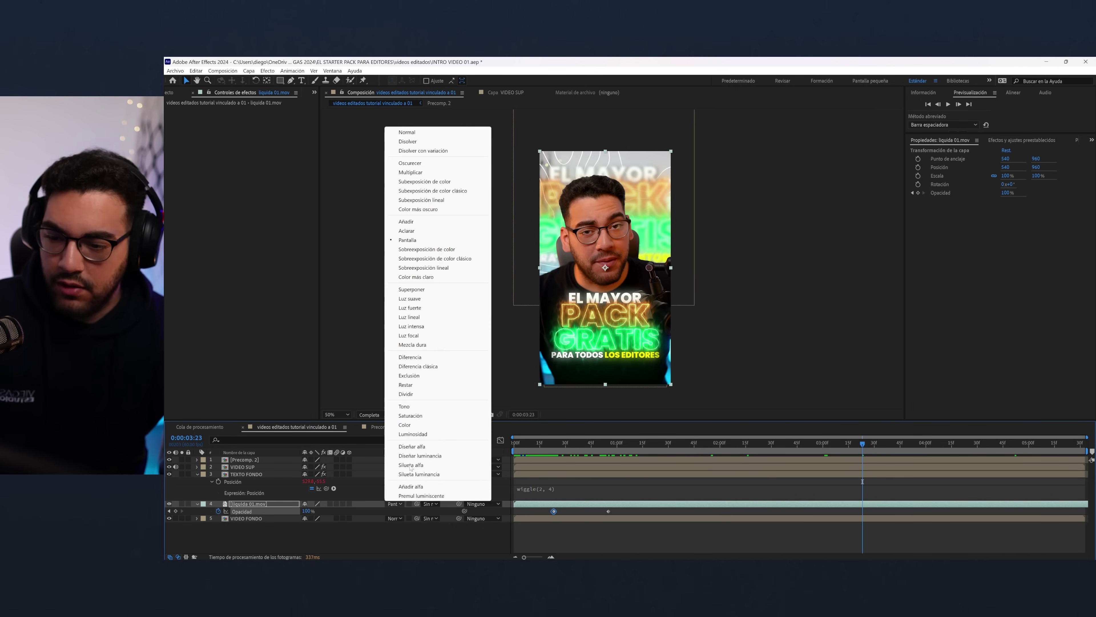
click(424, 132)
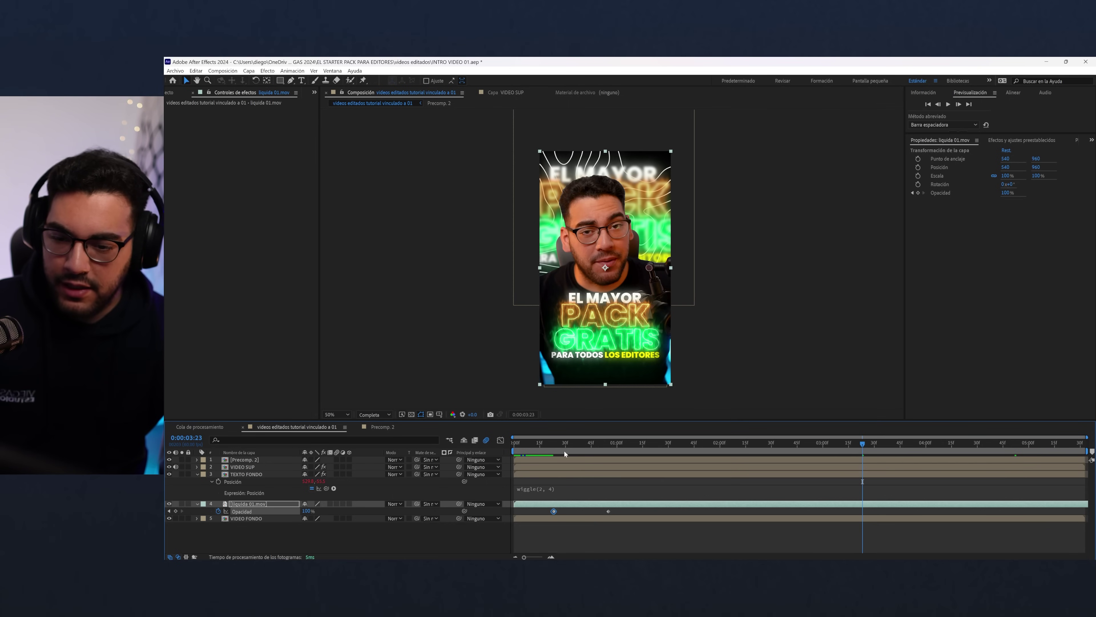
drag(297, 507, 240, 498)
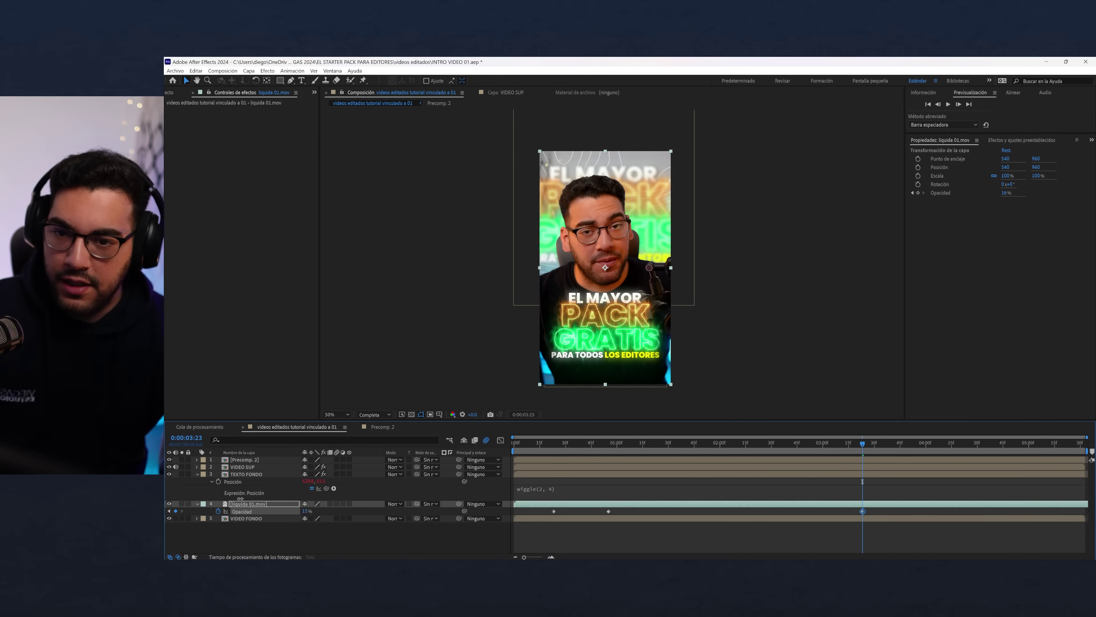
key(j)
key(space)
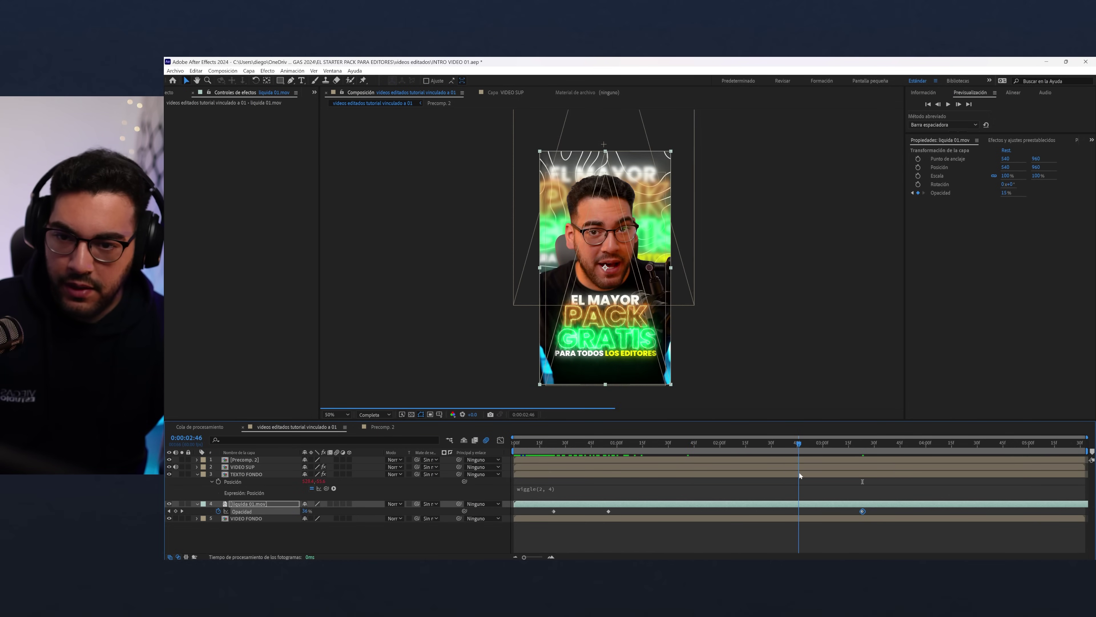
key(Home)
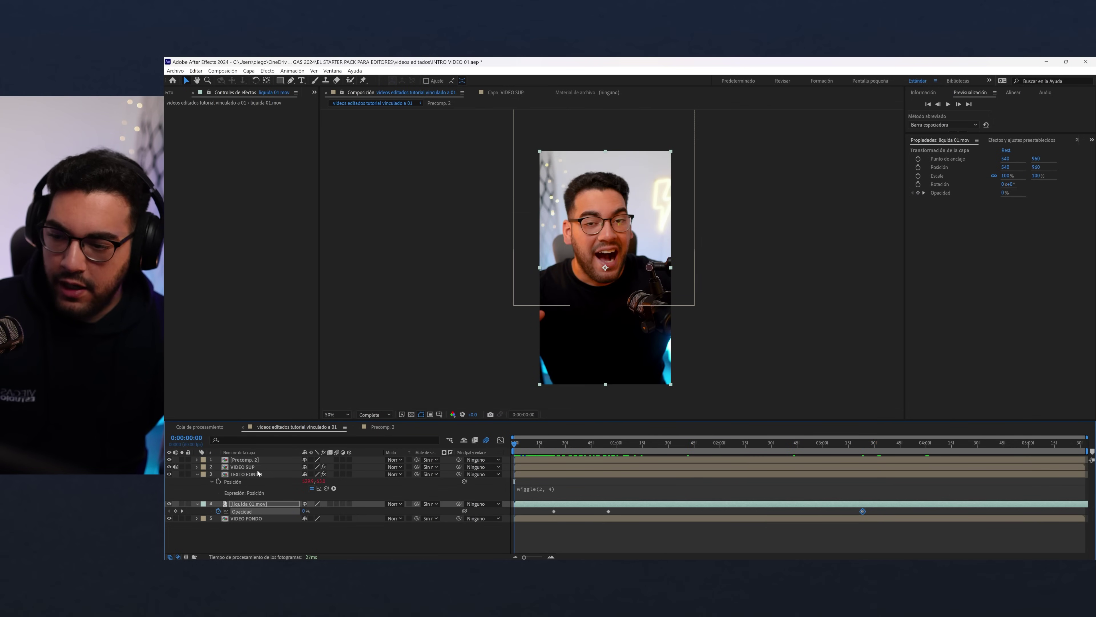
click(245, 459)
- In RUIDO, preview Vertical Overlays 3, 5 and 1, then drag Vertical Overlay 1.mp4 into the composition
click(637, 521)
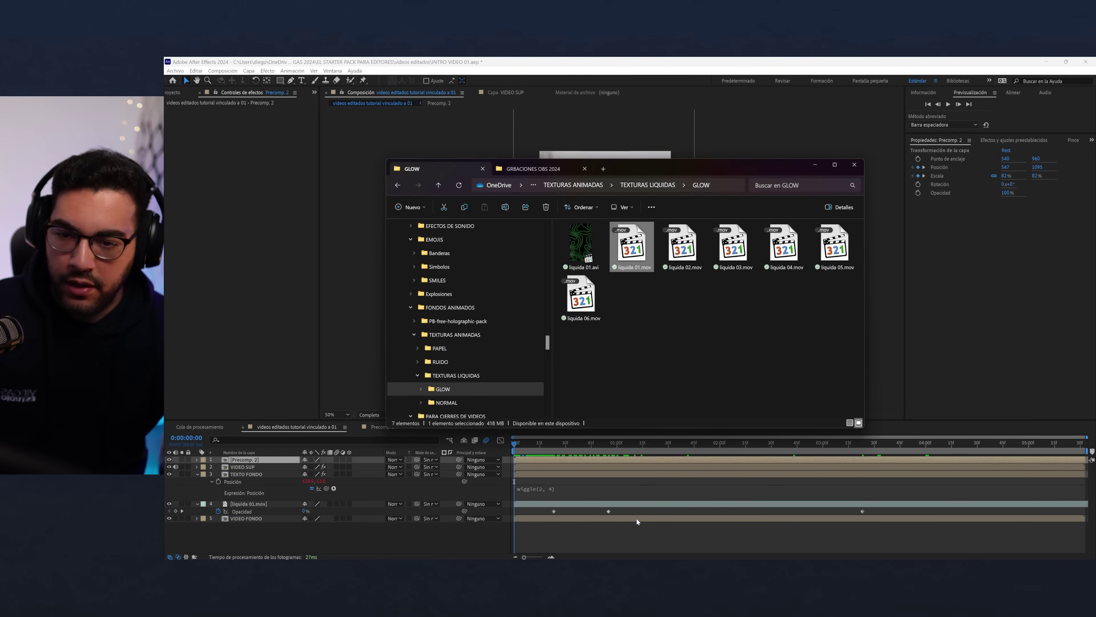
key(alt+Up)
key(alt+Up)
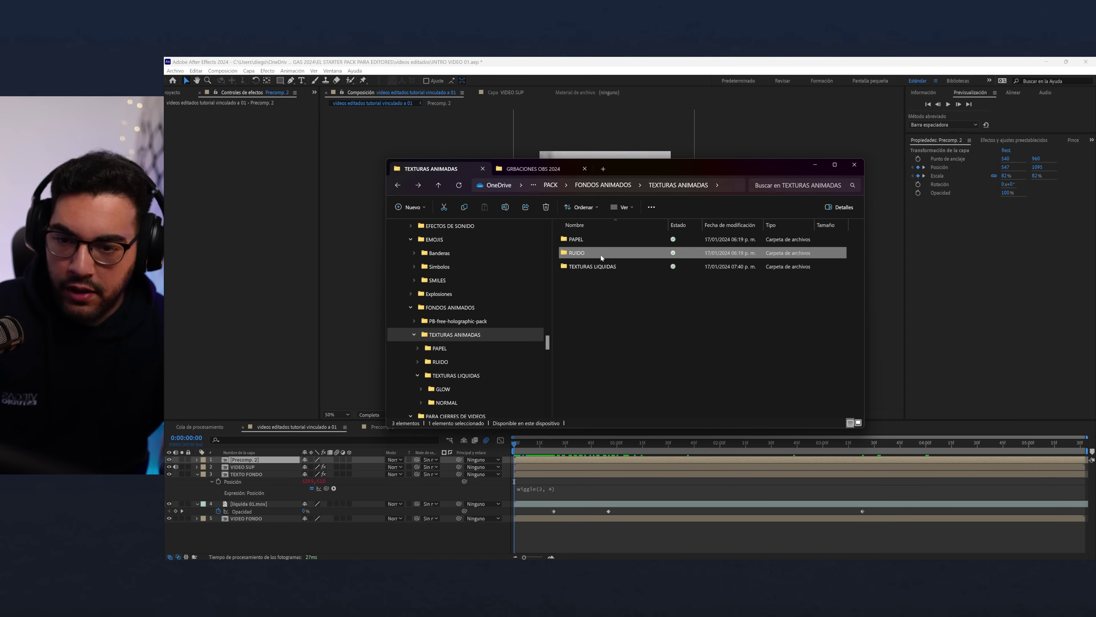
double_click(621, 253)
double_click(660, 244)
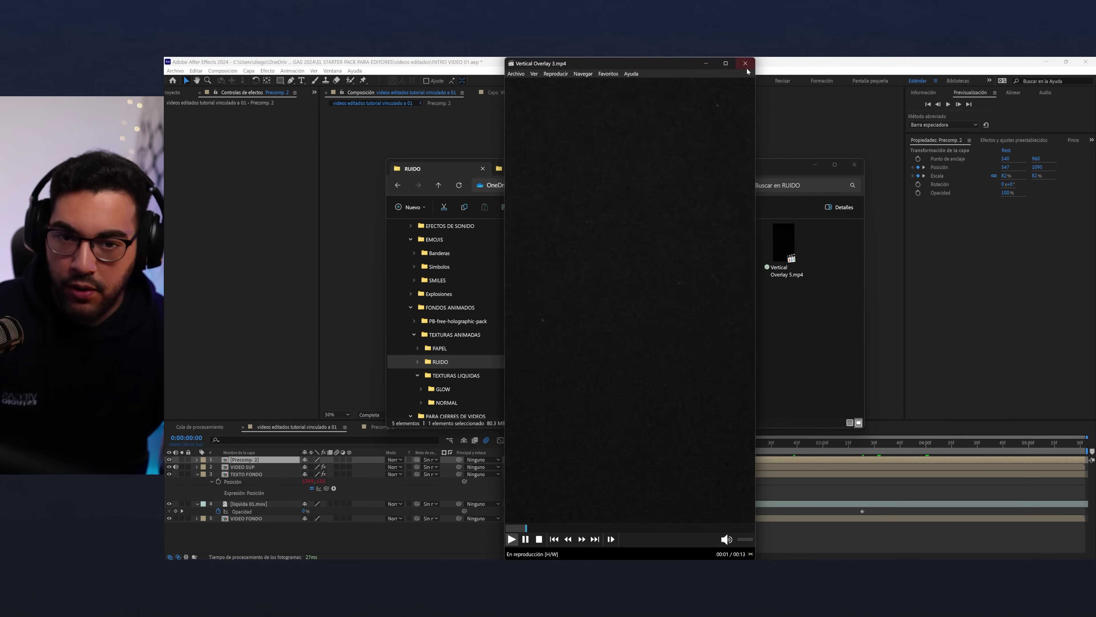
click(745, 64)
click(787, 245)
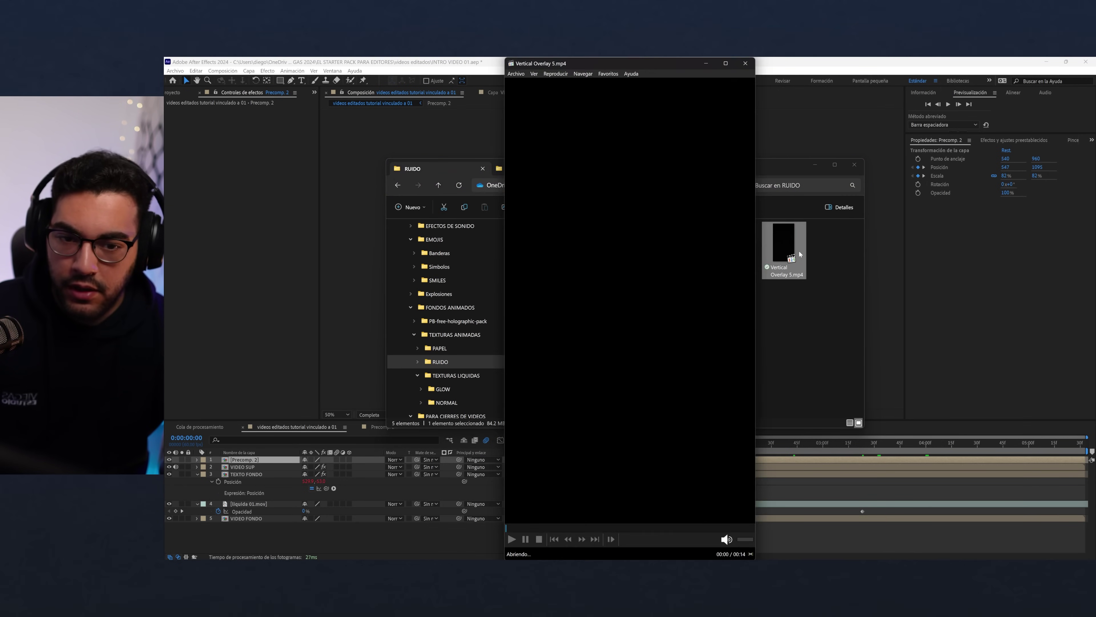
click(743, 67)
double_click(579, 231)
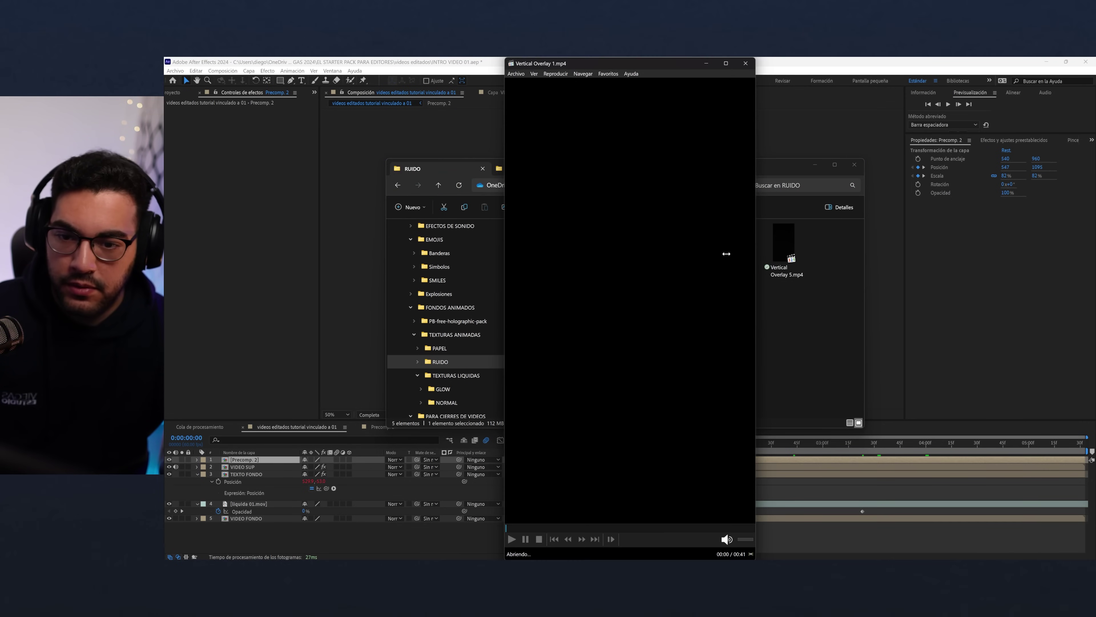
click(745, 63)
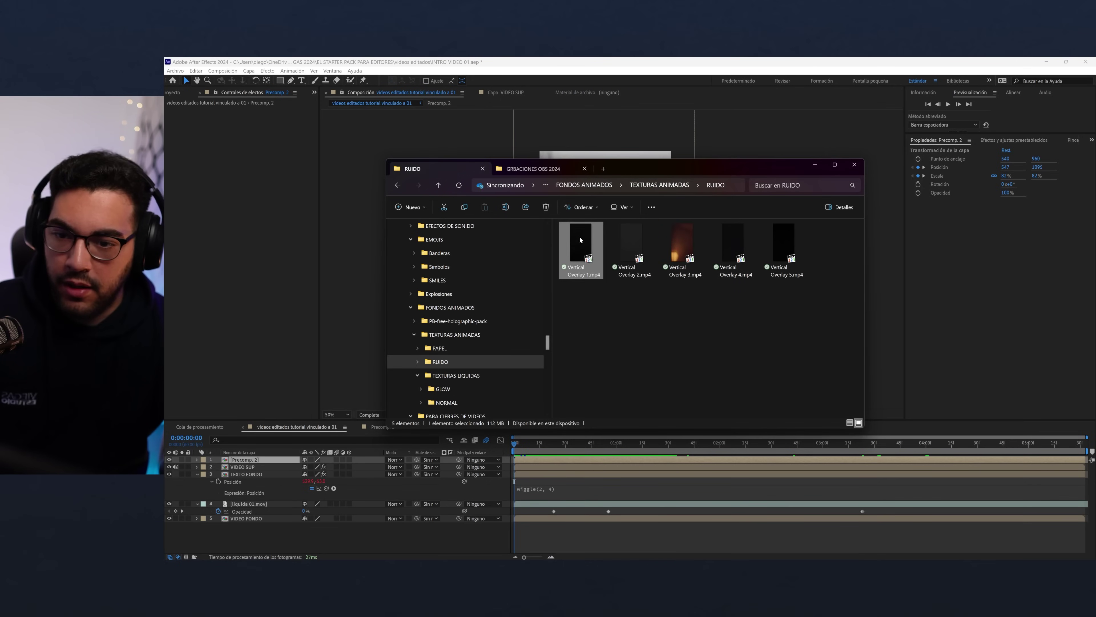
drag(578, 233, 287, 529)
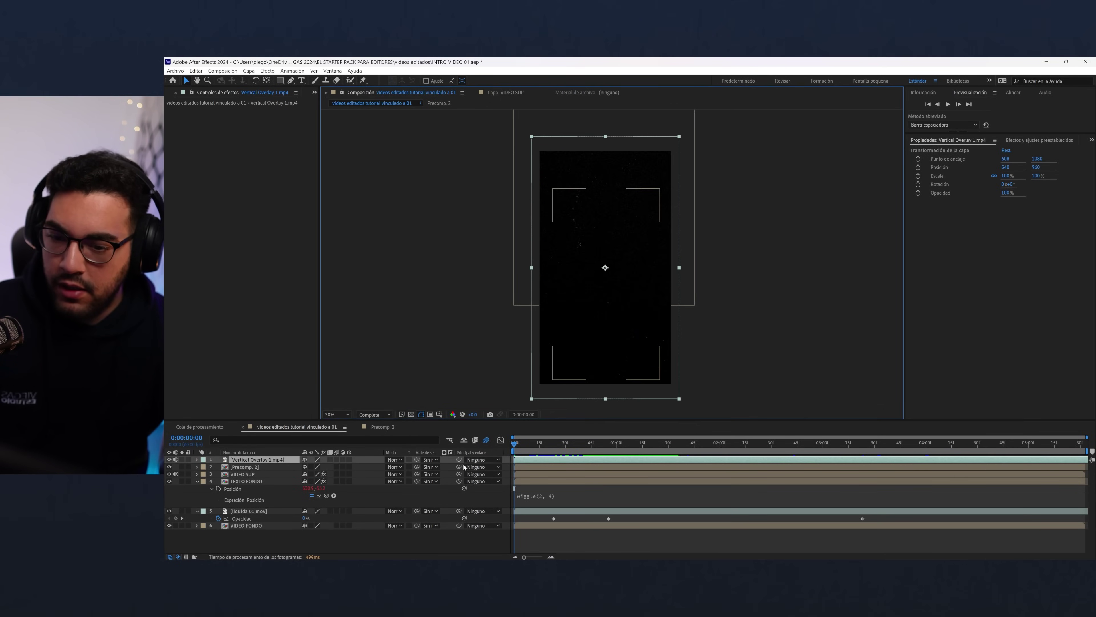
- Set Vertical Overlay 1 to Screen mode just below VIDEO SUP and preview it zoomed in
click(394, 459)
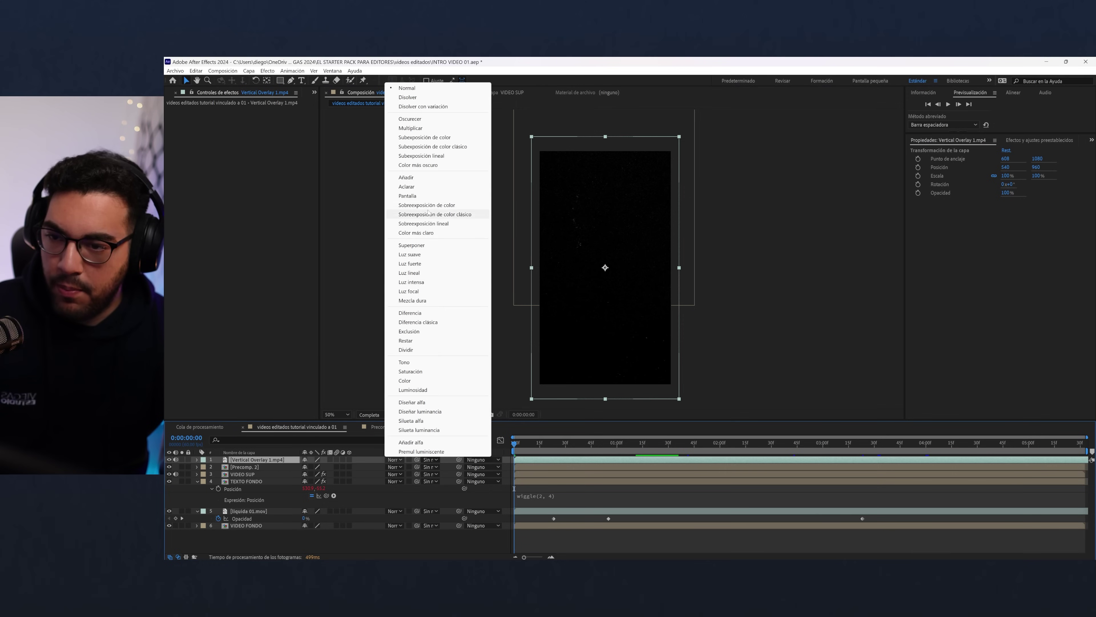
click(421, 198)
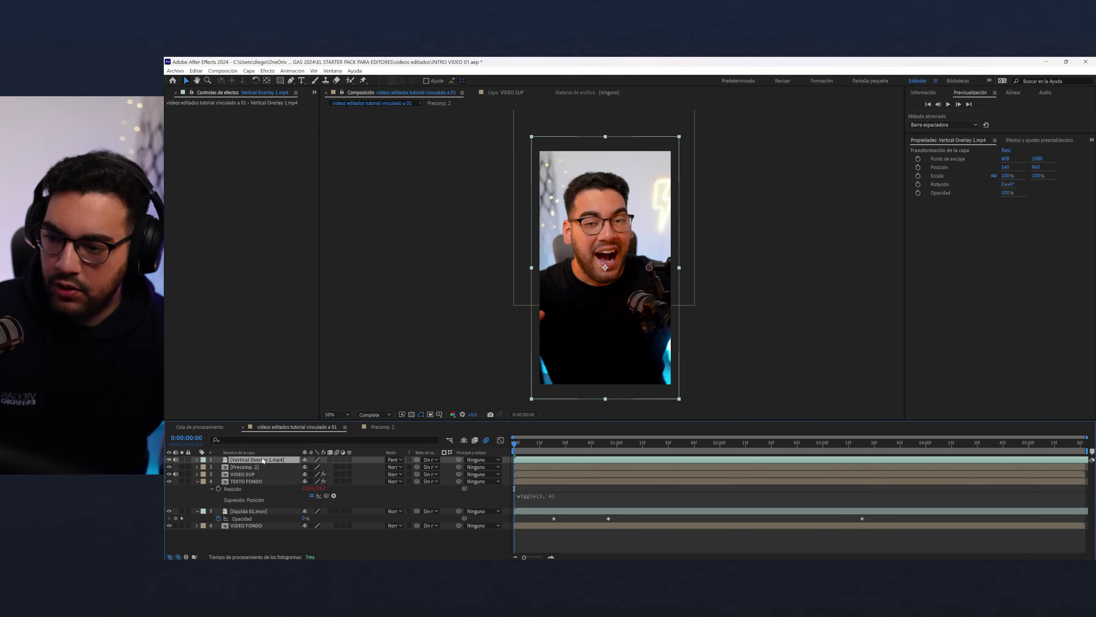
drag(263, 460, 259, 478)
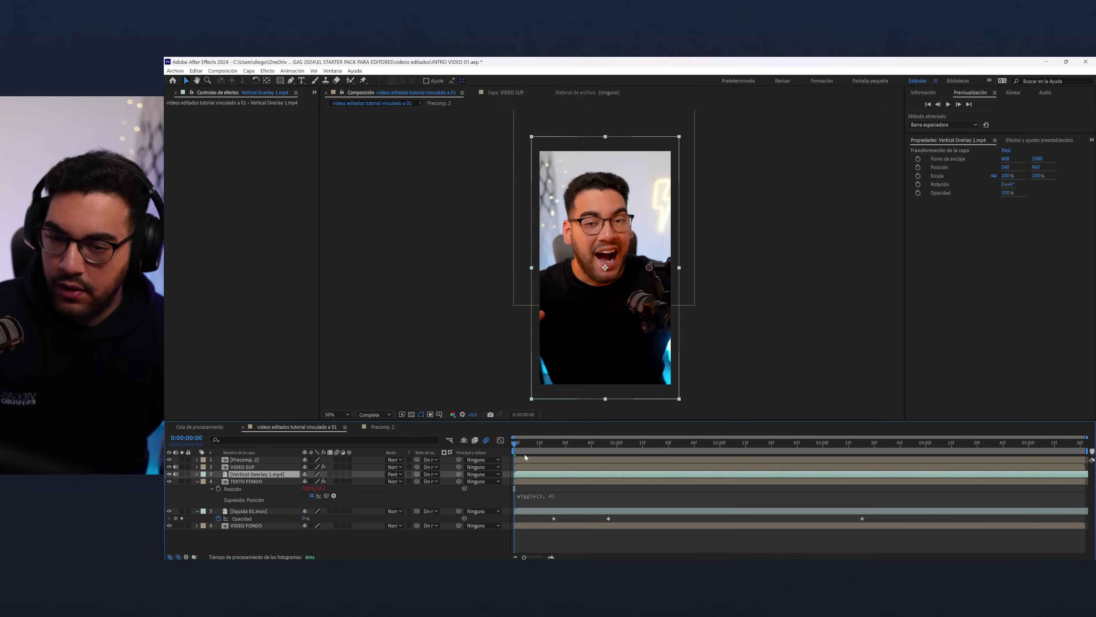
key(space)
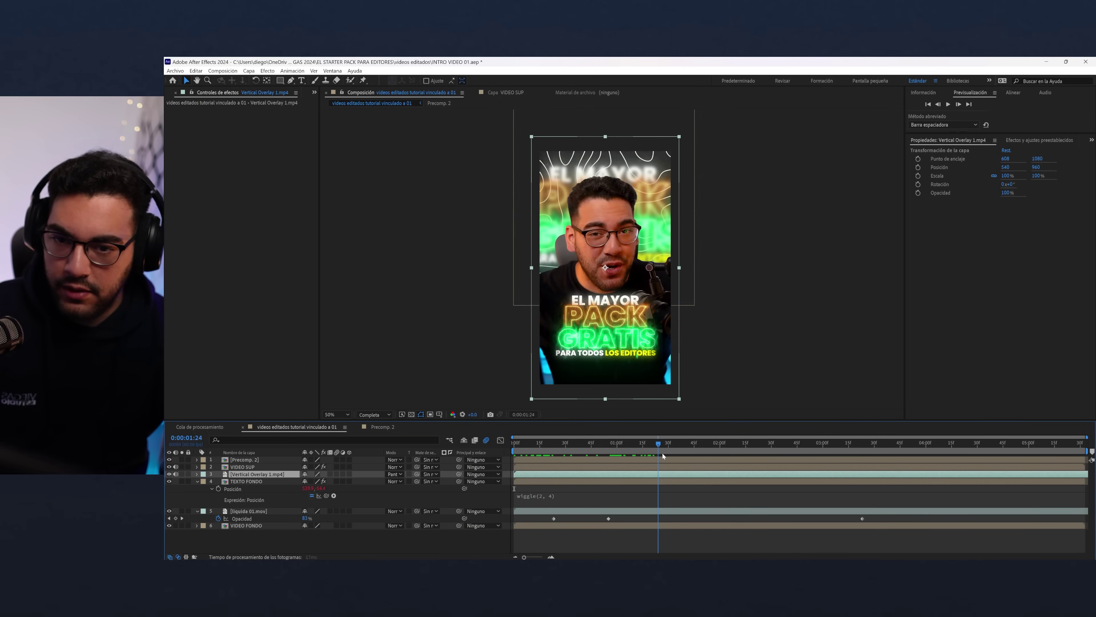
scroll(620, 249, up, 2)
drag(575, 234, 599, 337)
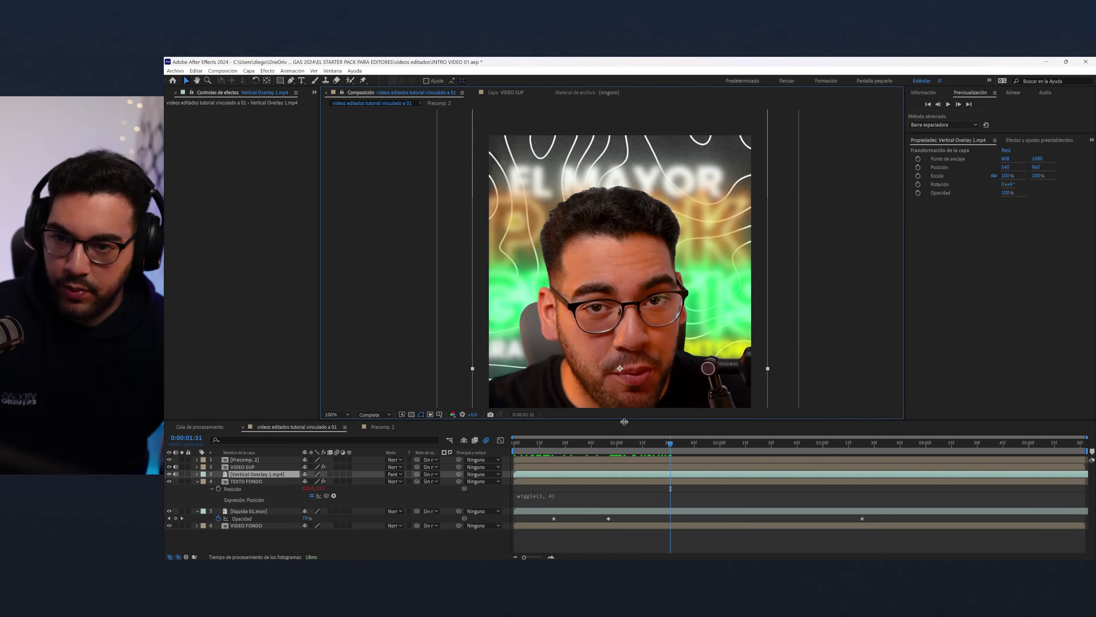
key(space)
scroll(618, 328, down, 2)
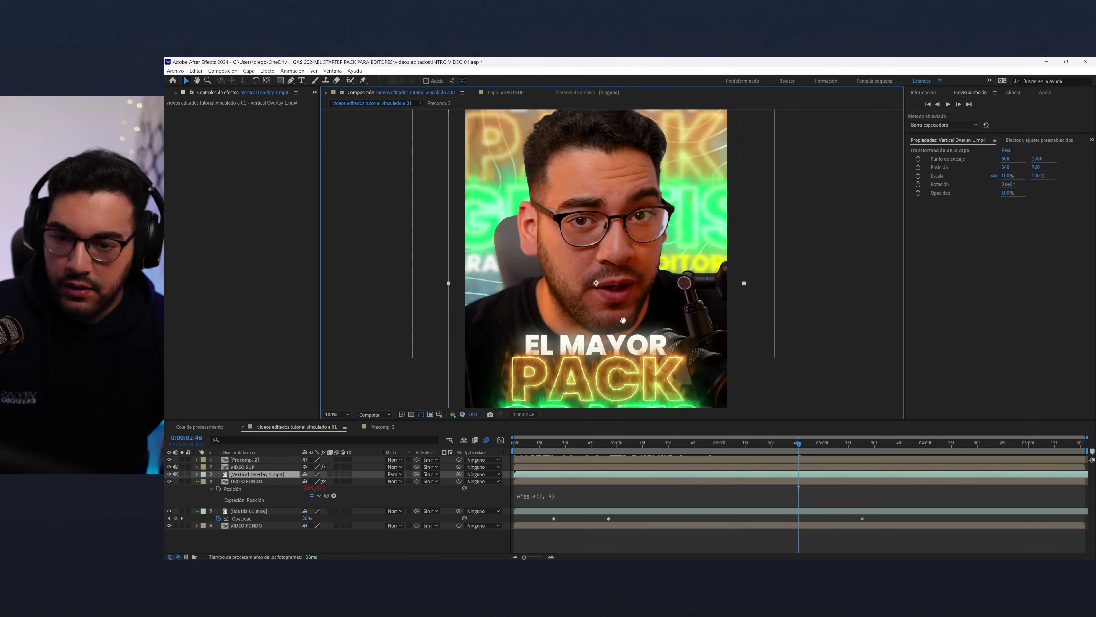
drag(619, 327, 617, 319)
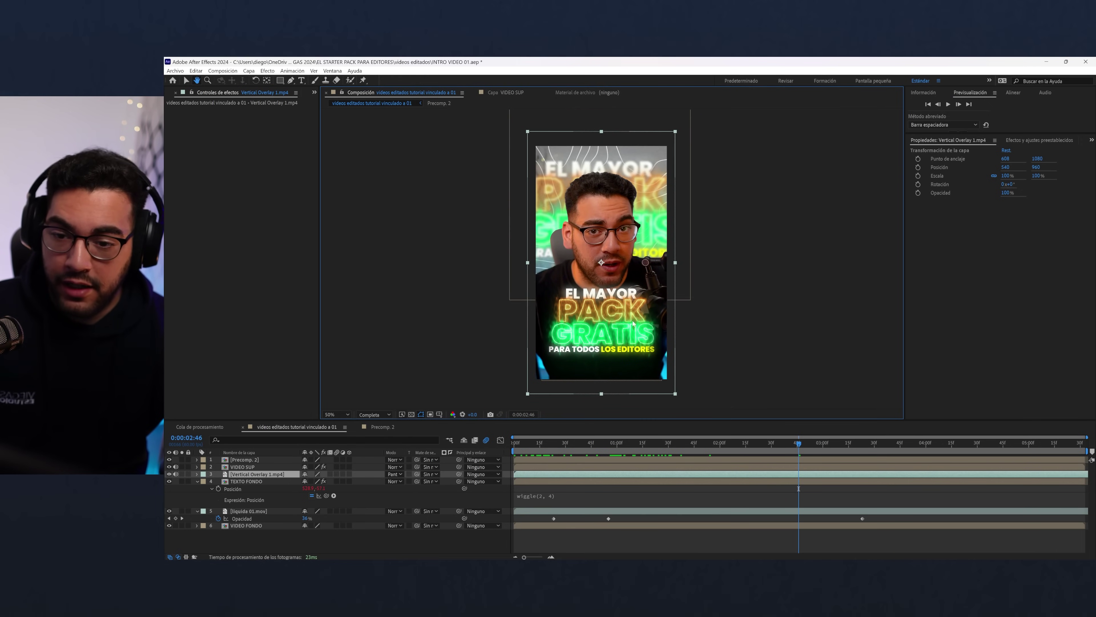
- Collapse TEXTO FONDO's properties, replay the preview, and select Precomp. 2 at 0:00:01:13
click(199, 481)
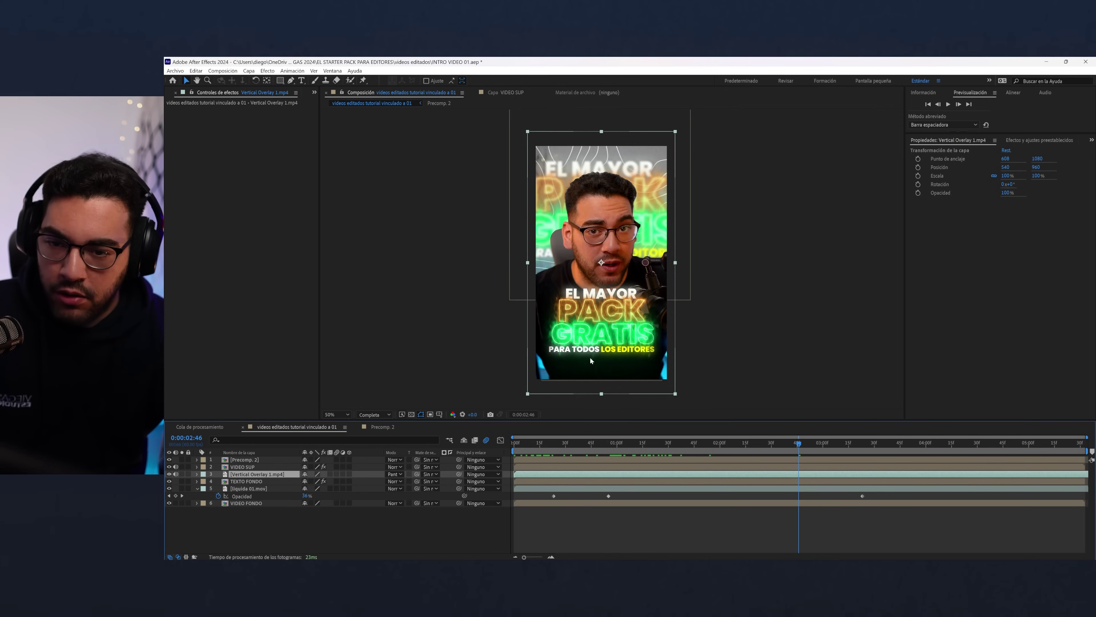
key(space)
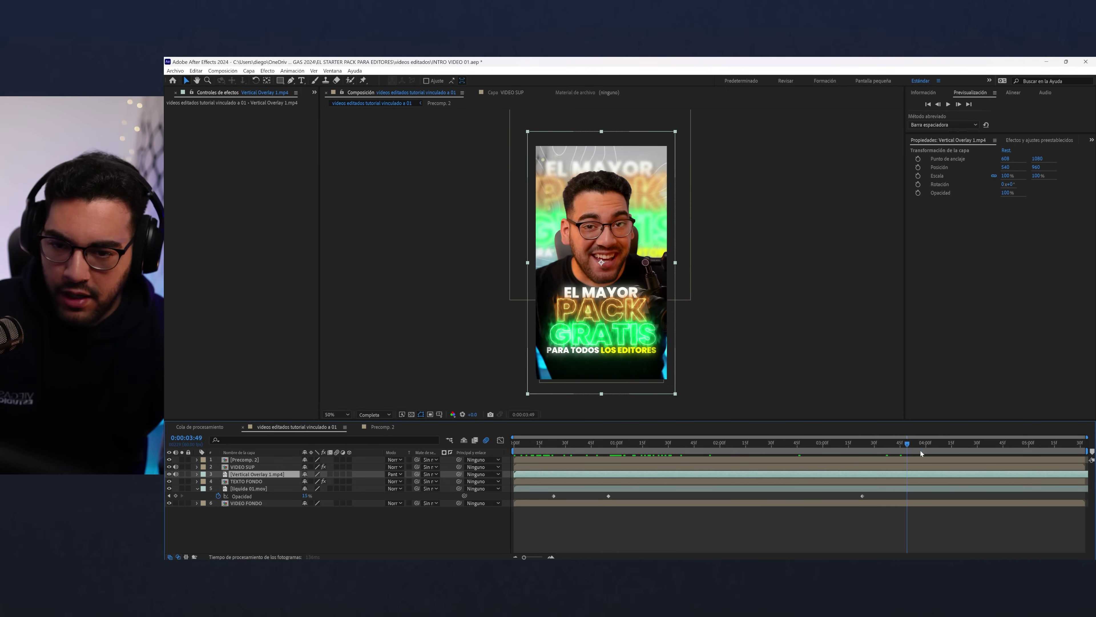
click(560, 447)
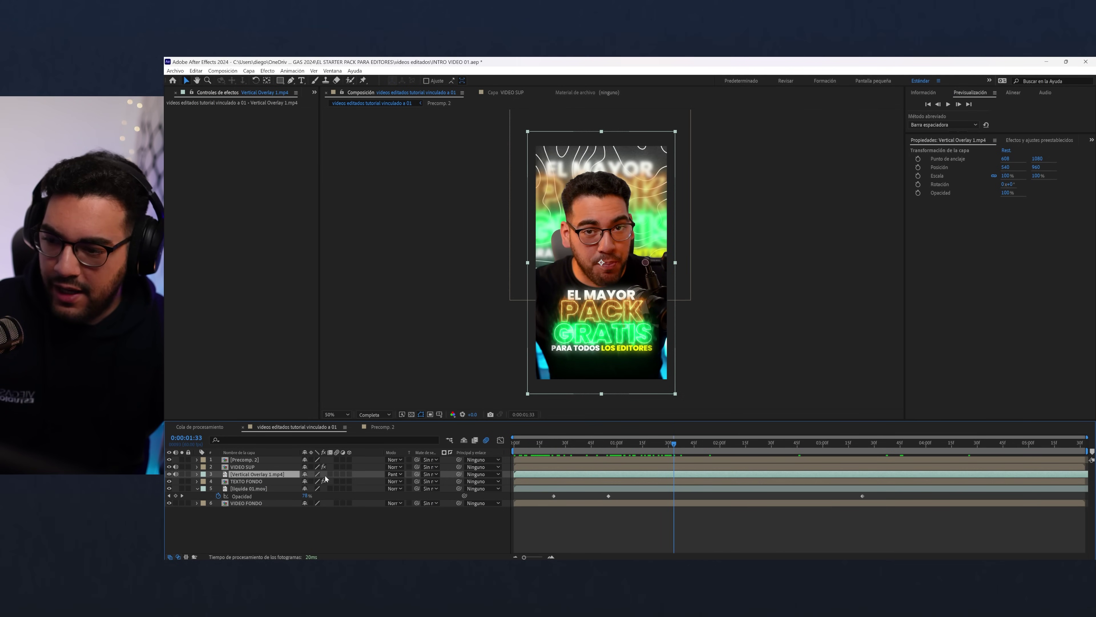
click(553, 459)
click(564, 443)
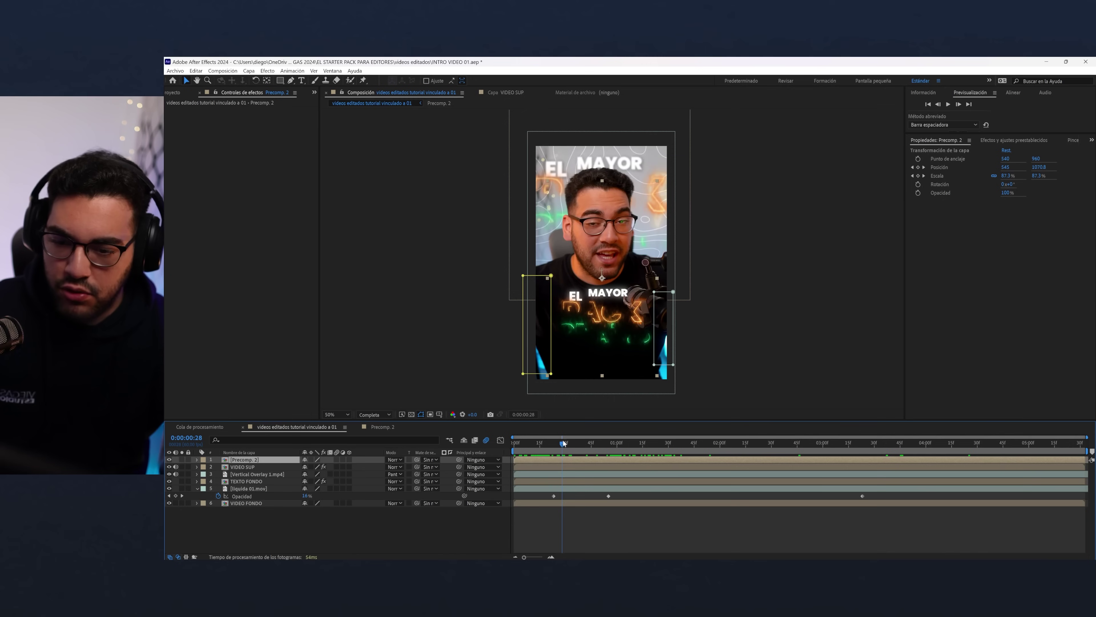
drag(588, 443, 640, 450)
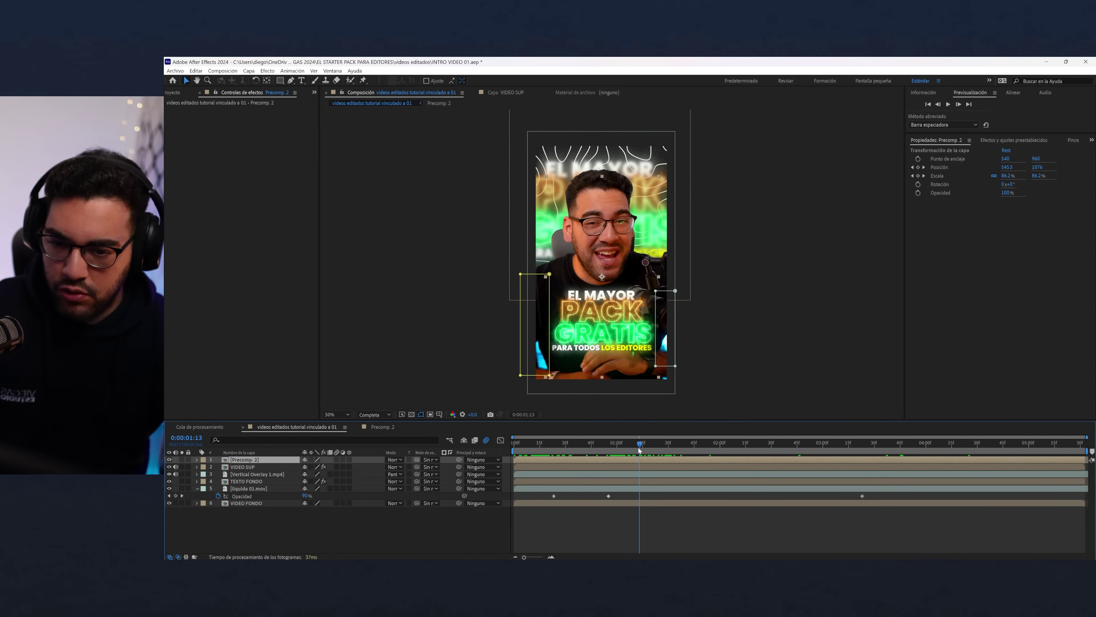
- Apply CC Light Sweep to Precomp. 2 via the quick effect search
key(ctrl+space)
text(cc lig)
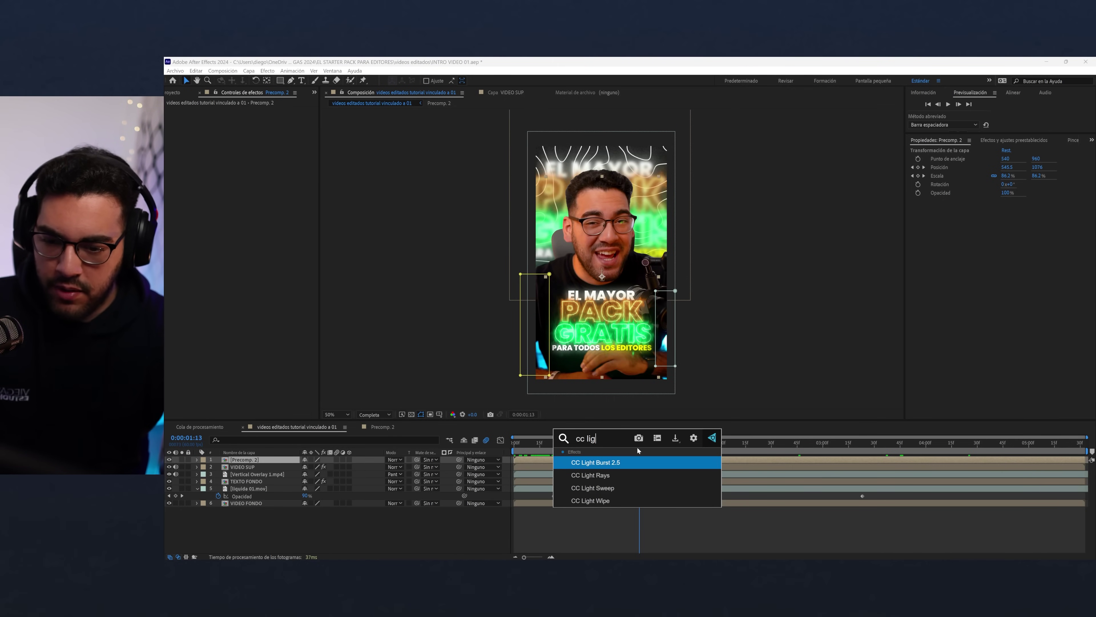
key(Down)
key(Down)
key(Return)
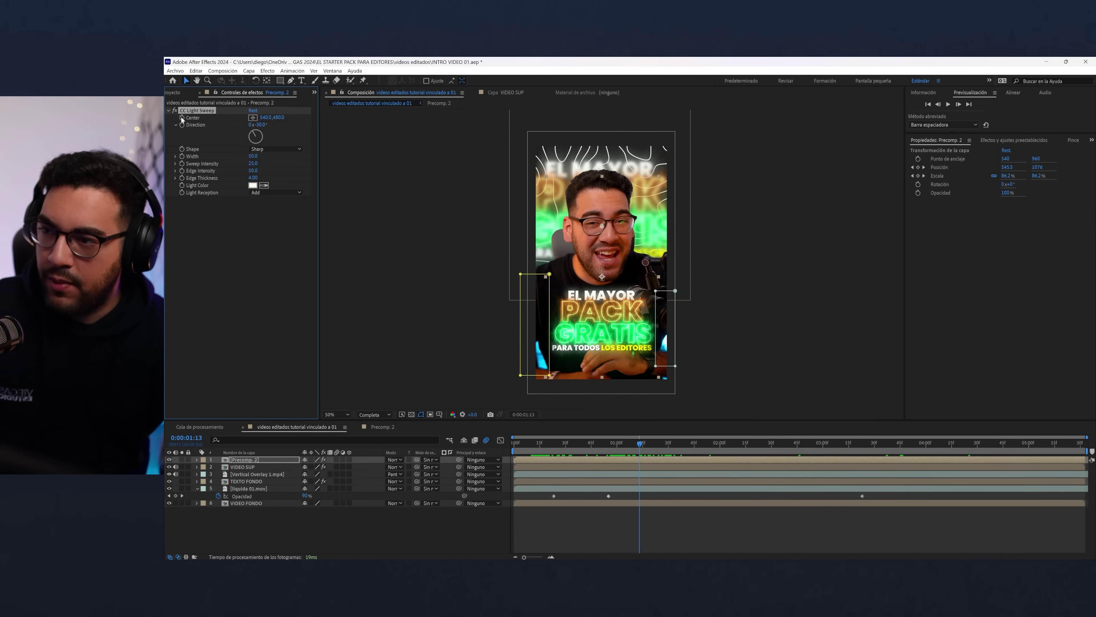
- Keyframe the sweep Center from left of the title to far right at 0:00:03:01
click(253, 118)
click(388, 153)
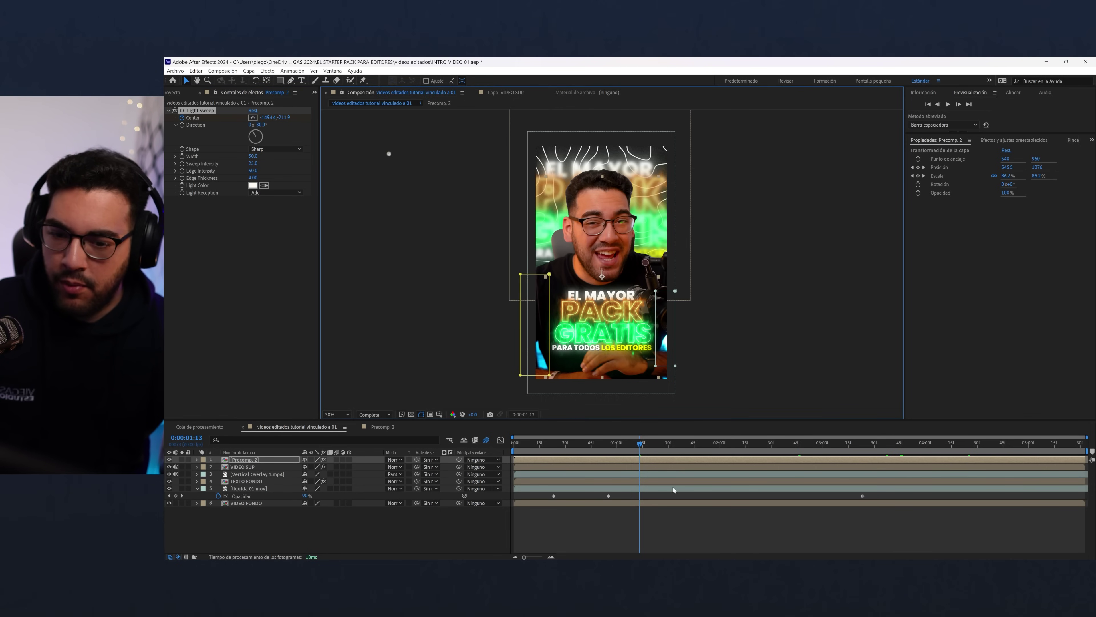
drag(652, 447, 825, 443)
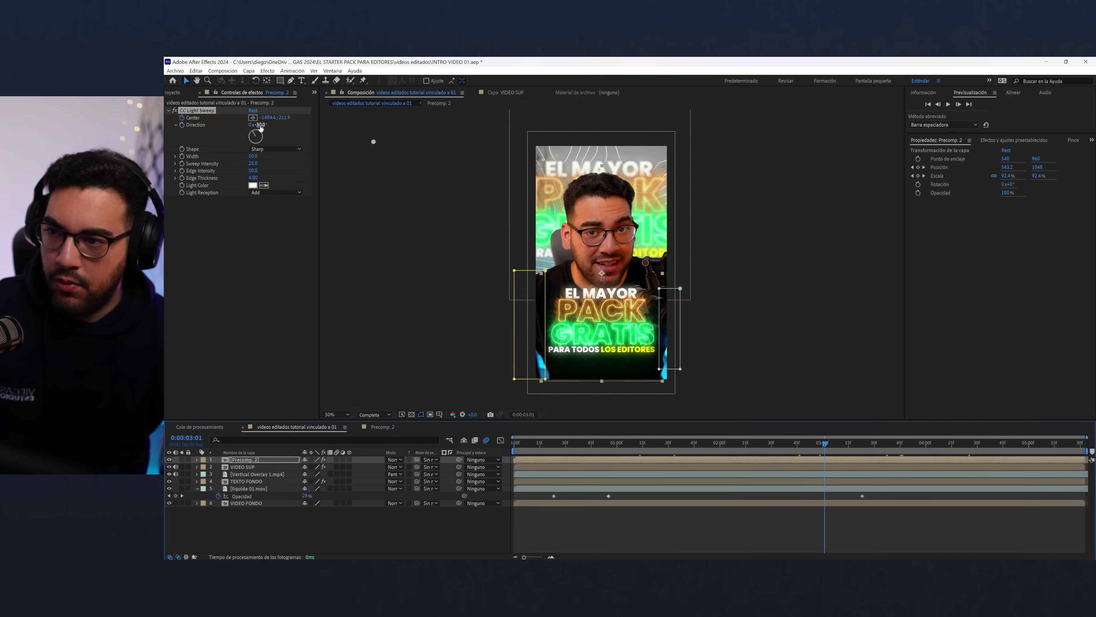
click(253, 118)
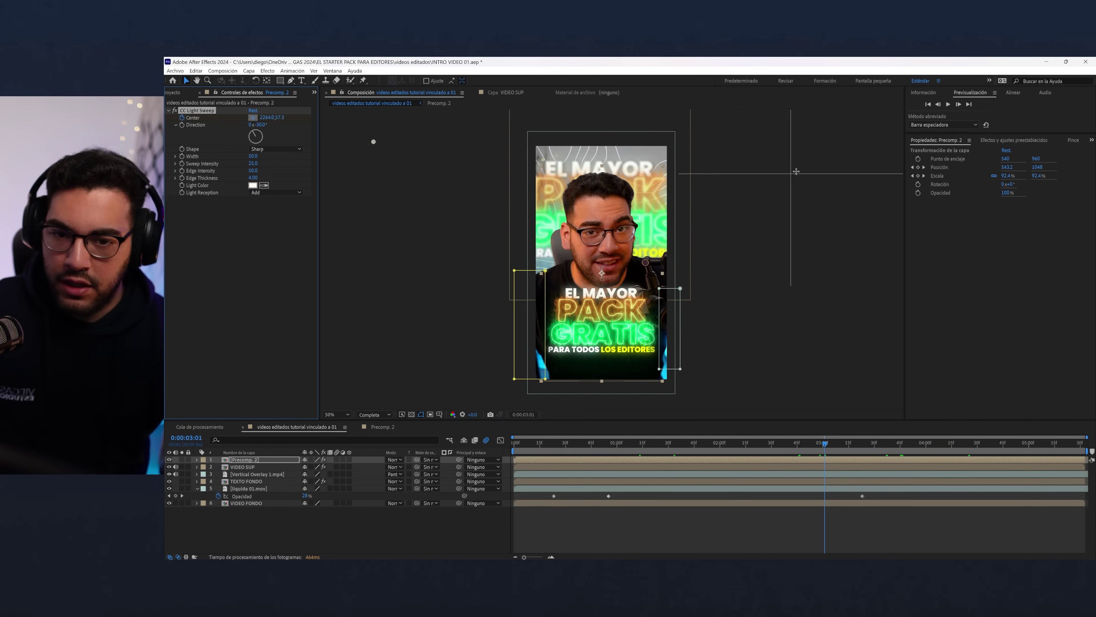
click(823, 172)
drag(824, 443, 720, 449)
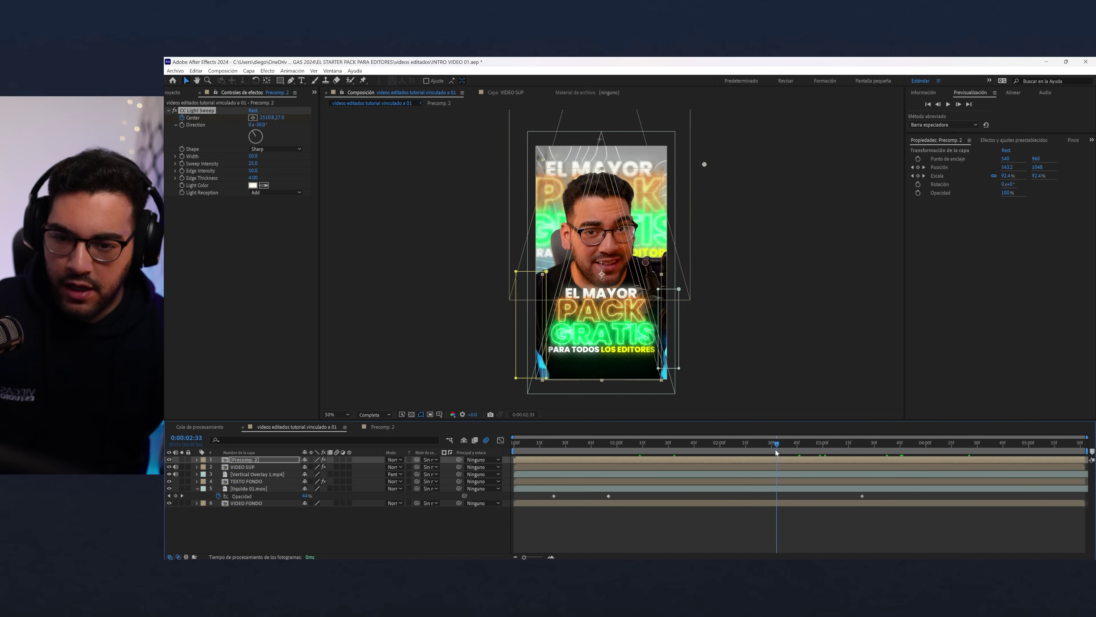
- Set the sweep intensity to 59 and scrub through the light sweep animation
scroll(611, 267, up, 1)
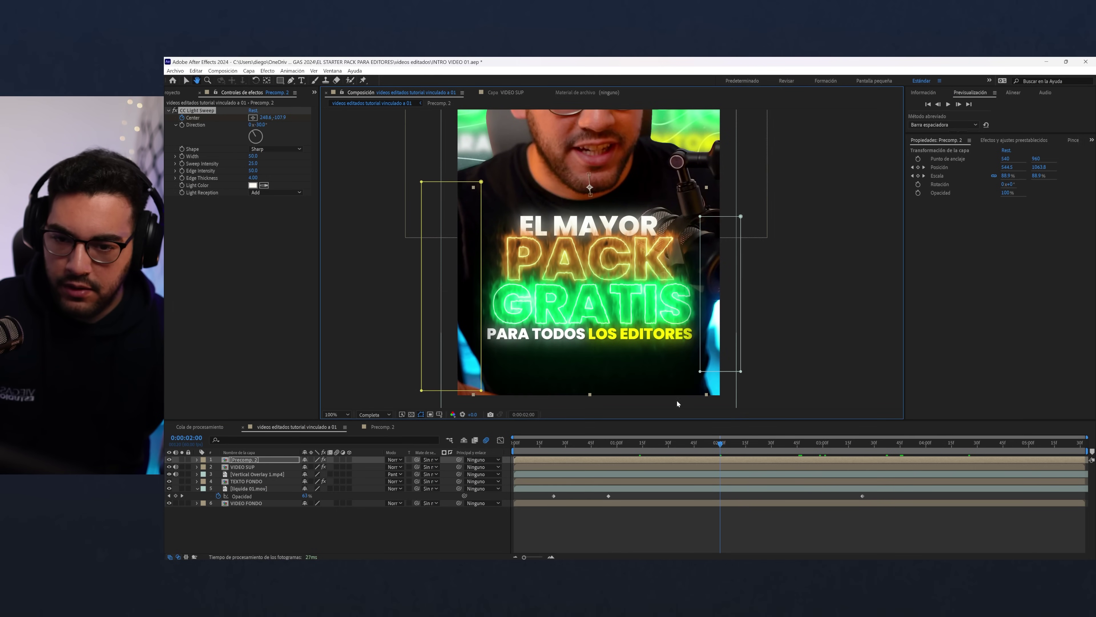
key(u)
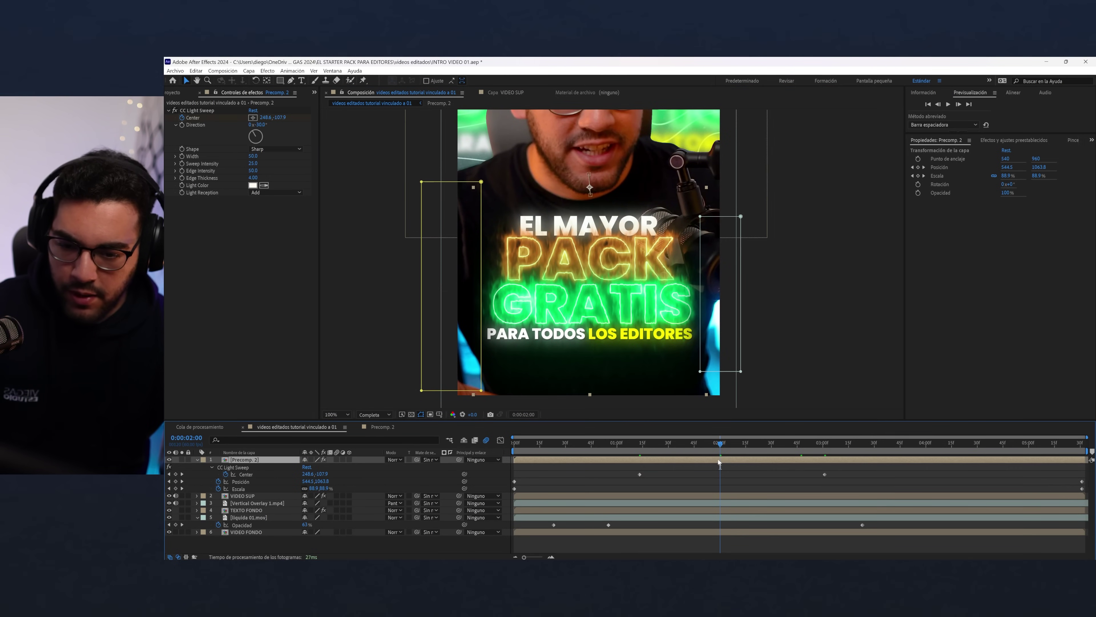
drag(716, 444, 694, 444)
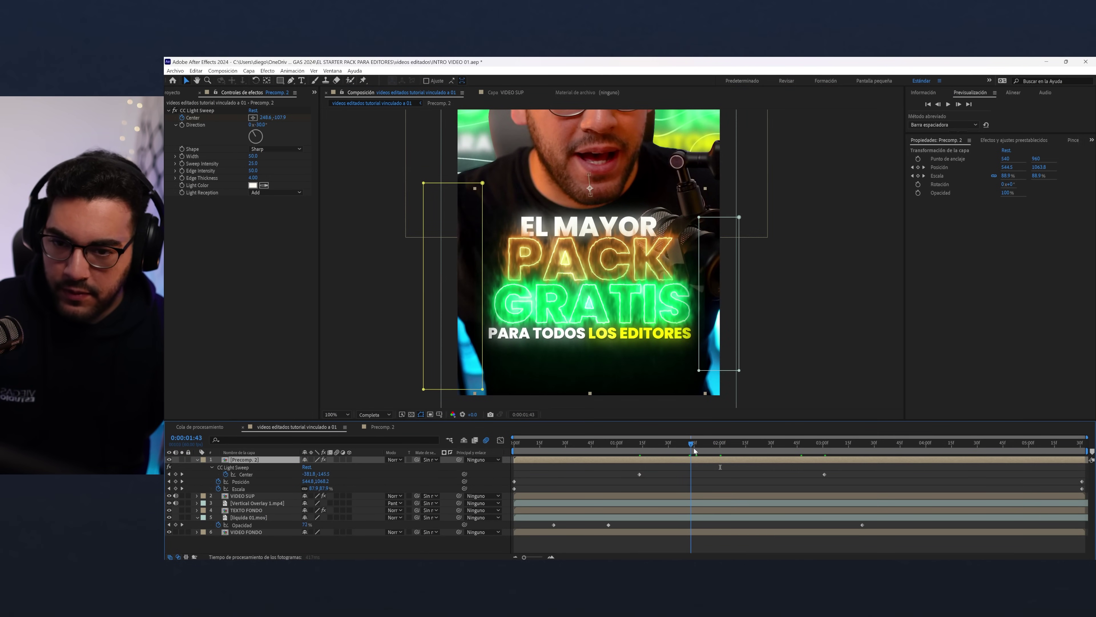
drag(253, 163, 283, 169)
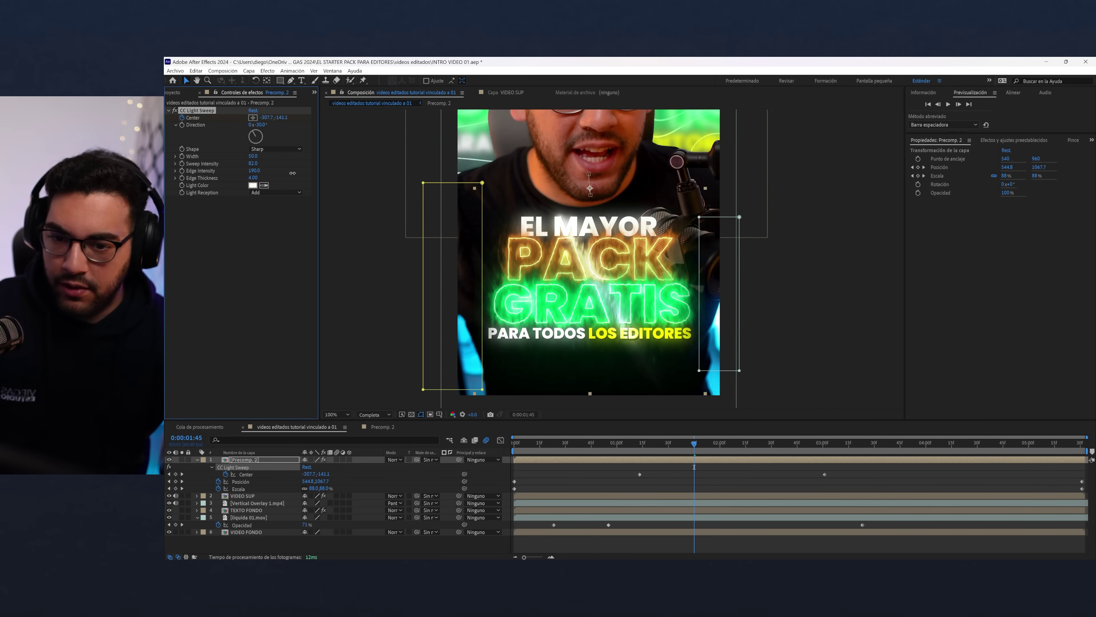
mouse_move(250, 165)
mouse_down()
mouse_move(240, 166)
mouse_move(260, 135)
mouse_up()
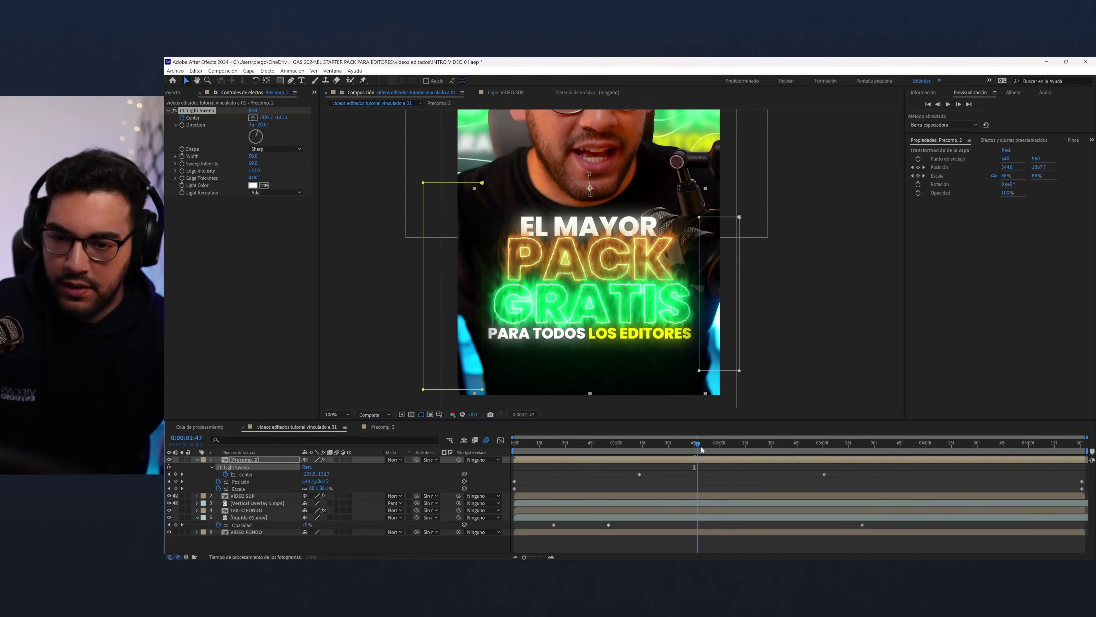
drag(694, 445, 795, 454)
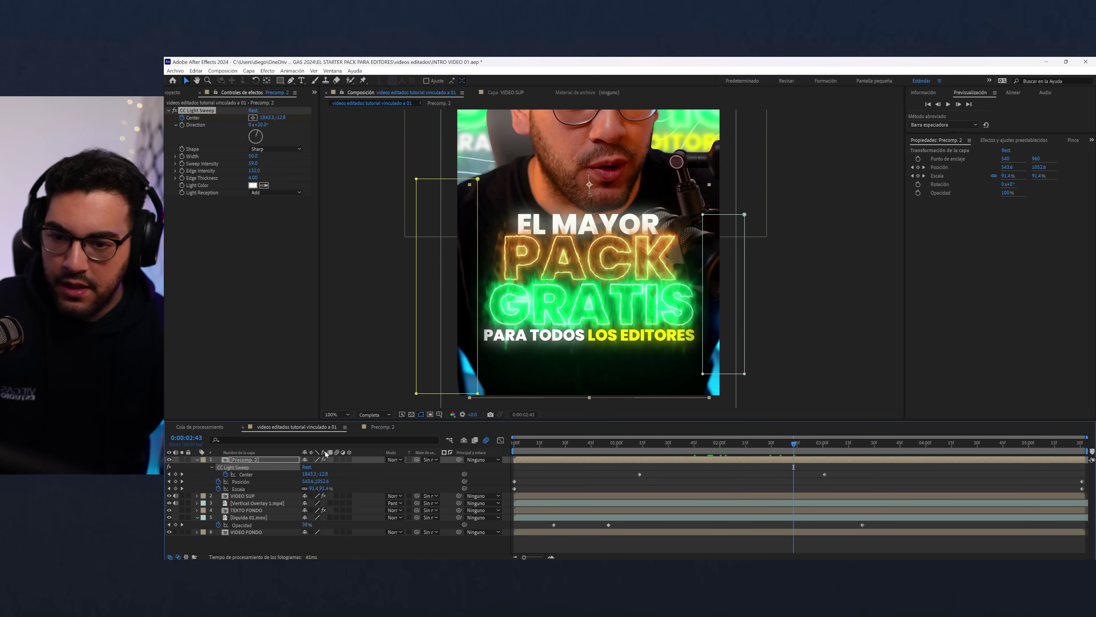
- Open Precomp. 2 and set the PACK - SABER glow colour to white (FFFFFF)
click(257, 460)
double_click(256, 461)
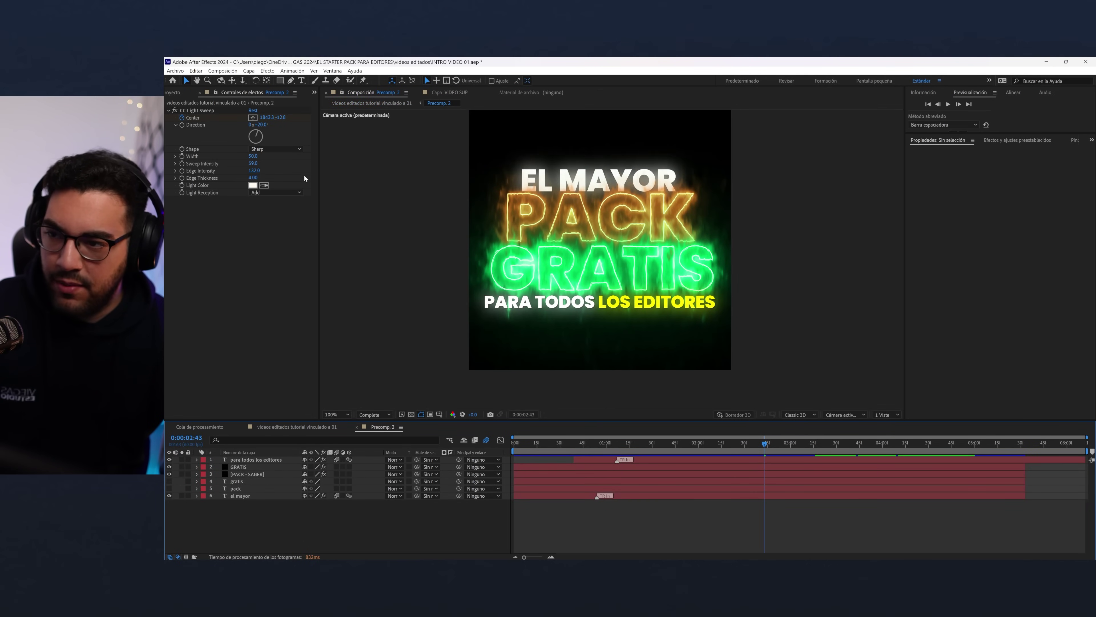
click(250, 474)
click(238, 467)
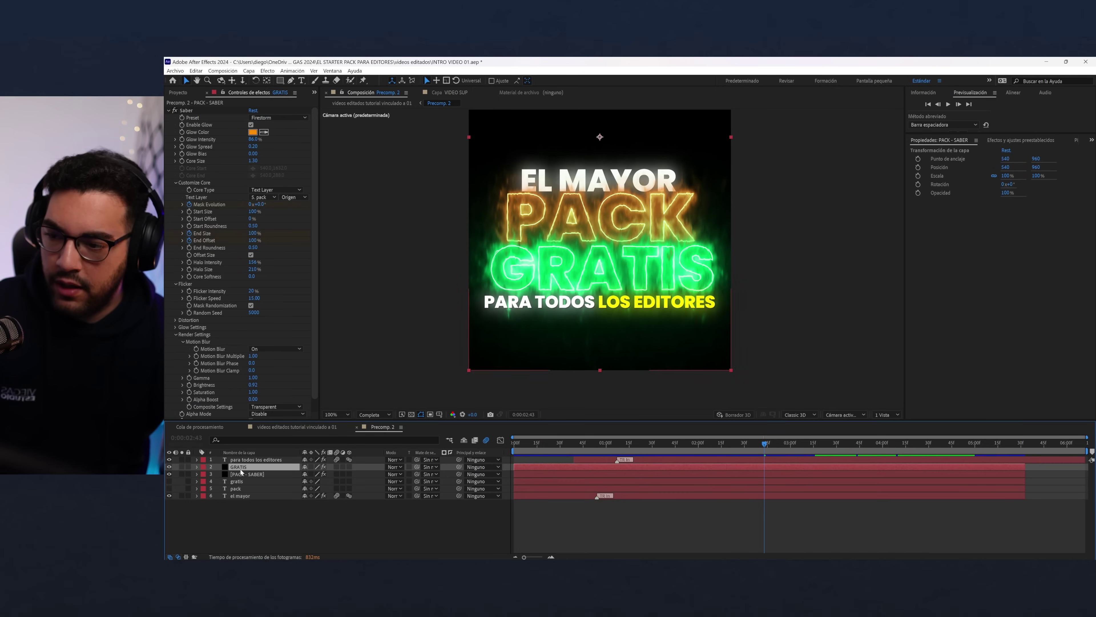
click(262, 474)
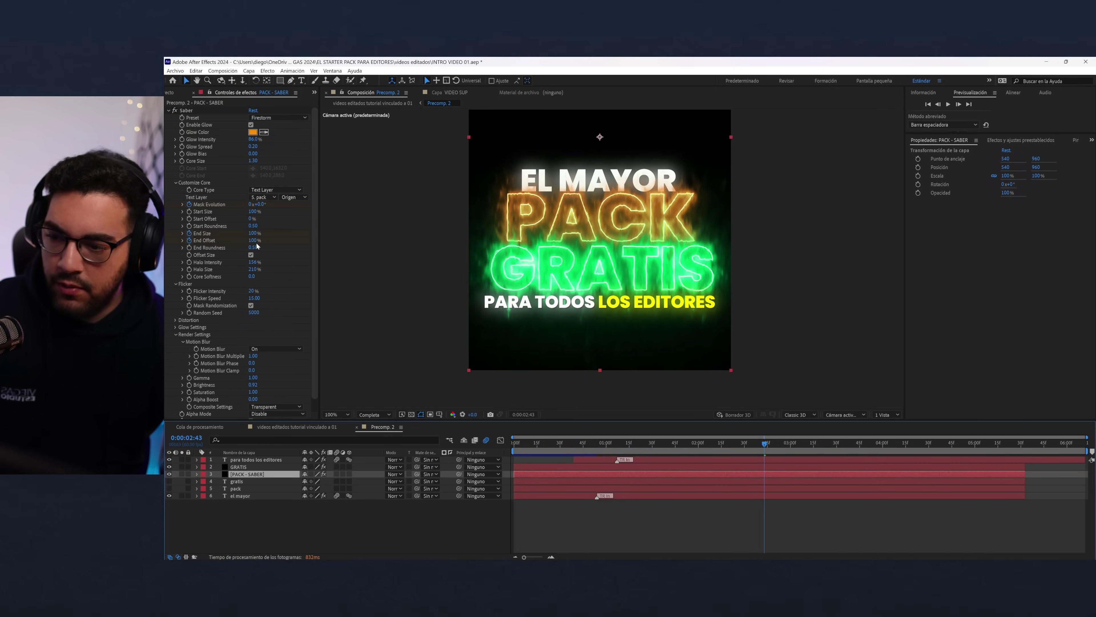
click(252, 131)
click(621, 155)
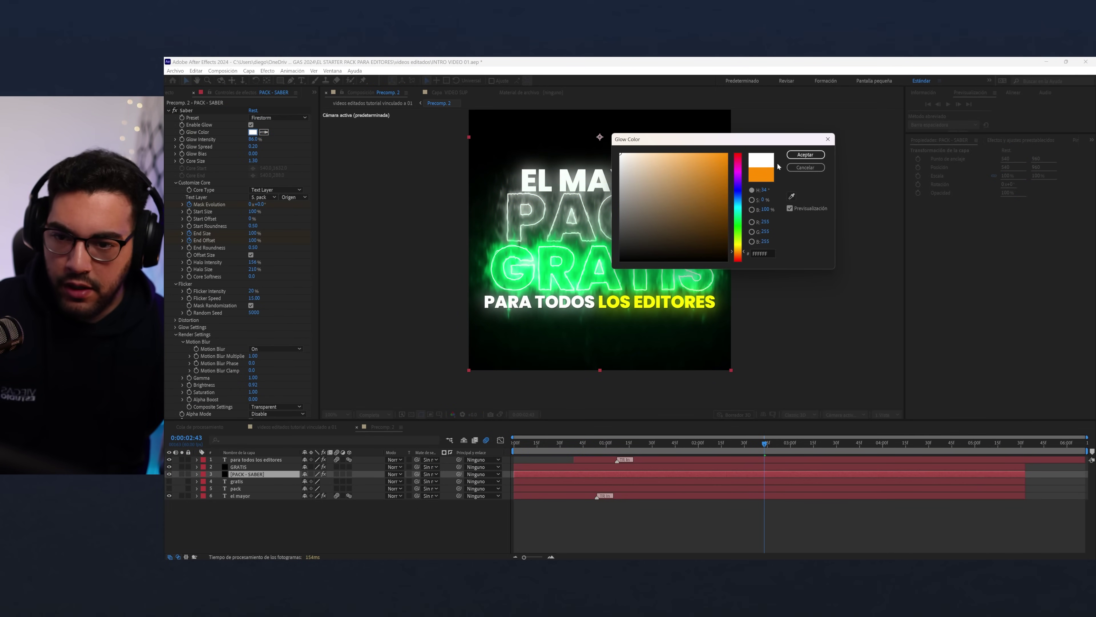
click(805, 155)
- Set the GRATIS layer's Saber glow colour to cyan
click(244, 466)
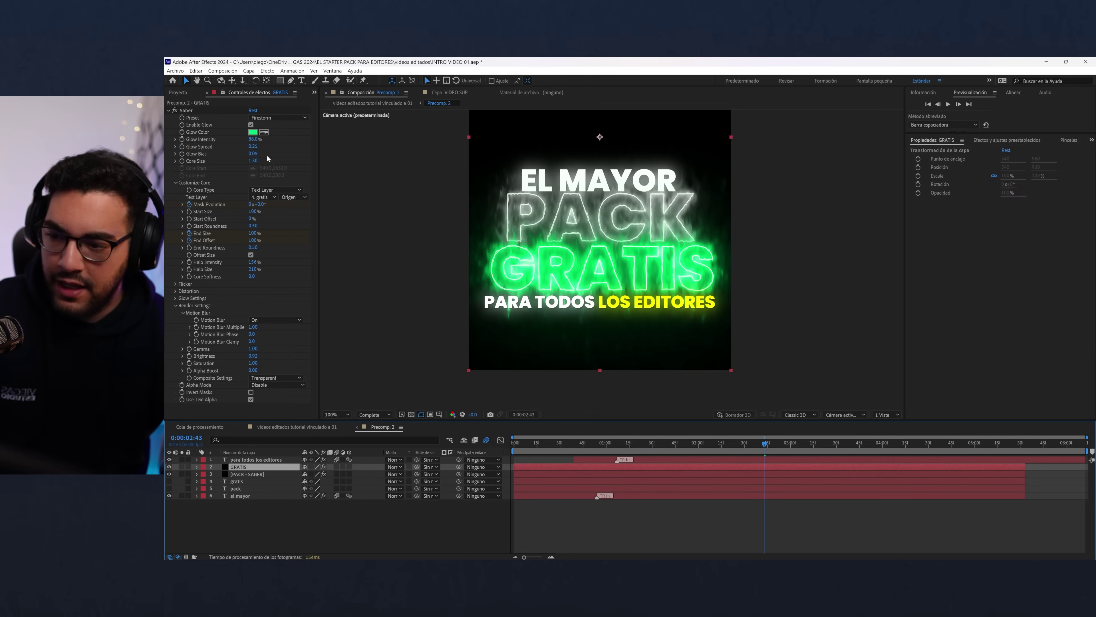
click(253, 132)
mouse_move(735, 211)
mouse_down()
mouse_move(741, 246)
mouse_move(742, 210)
mouse_up()
key(Return)
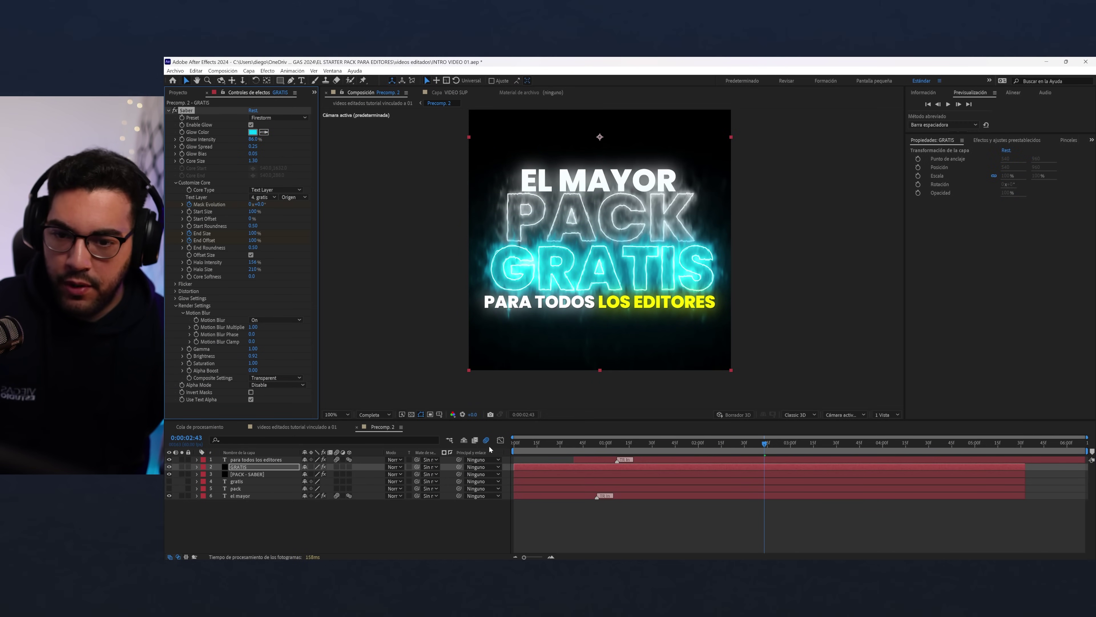
- Return to the main vertical composition at 0:00:03:04, then switch to Premiere Pro's VIDEO 1 sequence
click(276, 427)
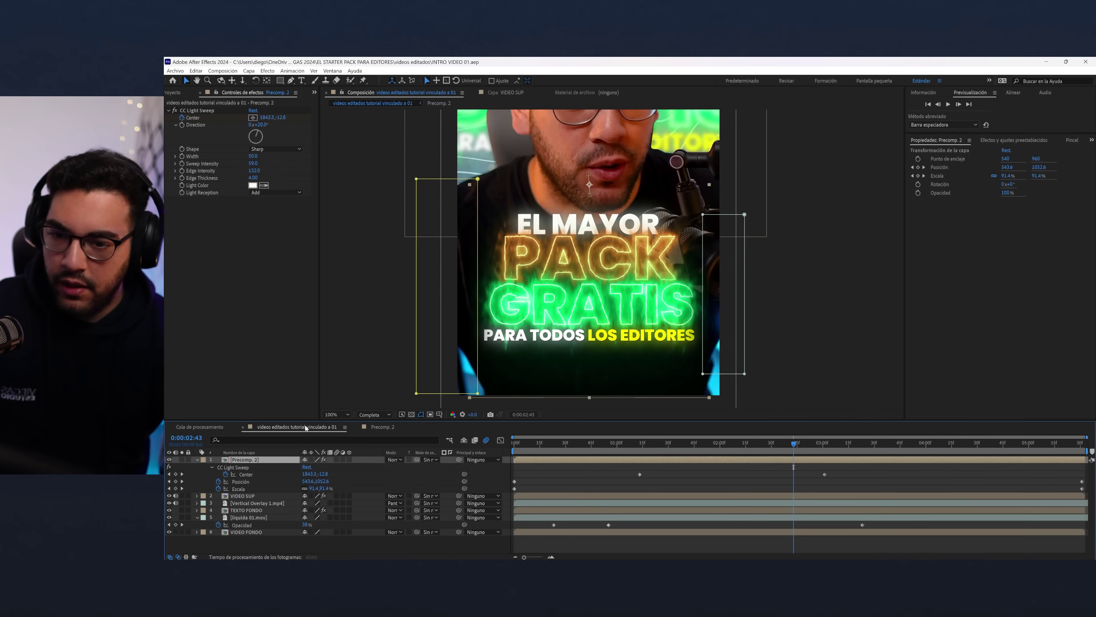
scroll(597, 353, up, 3)
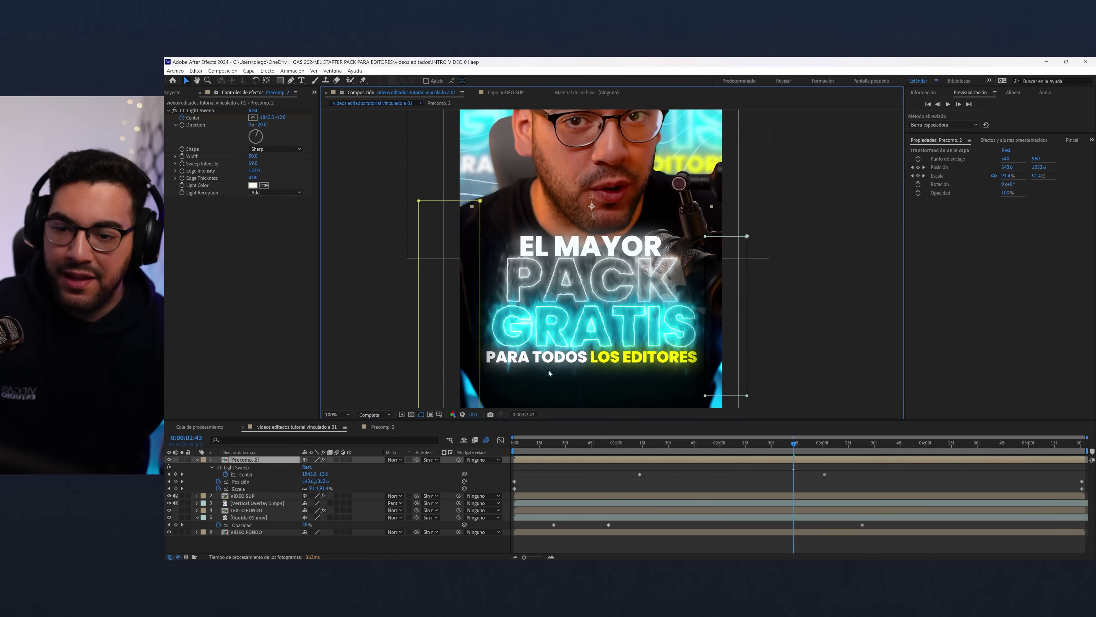
scroll(549, 372, down, 2)
drag(820, 443, 1083, 445)
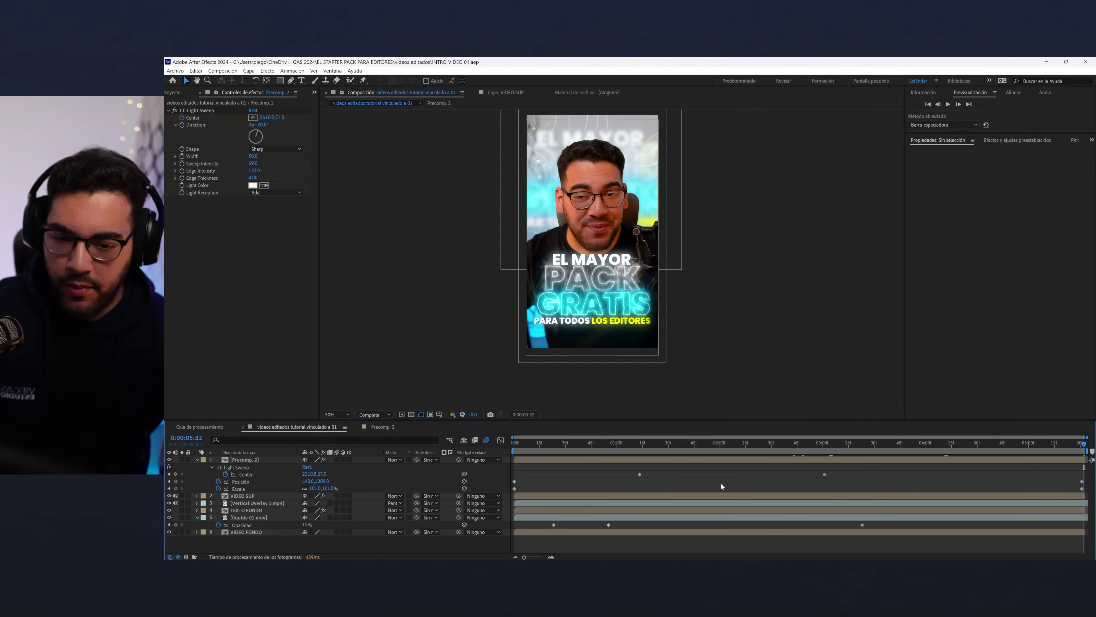
key(alt+Tab)
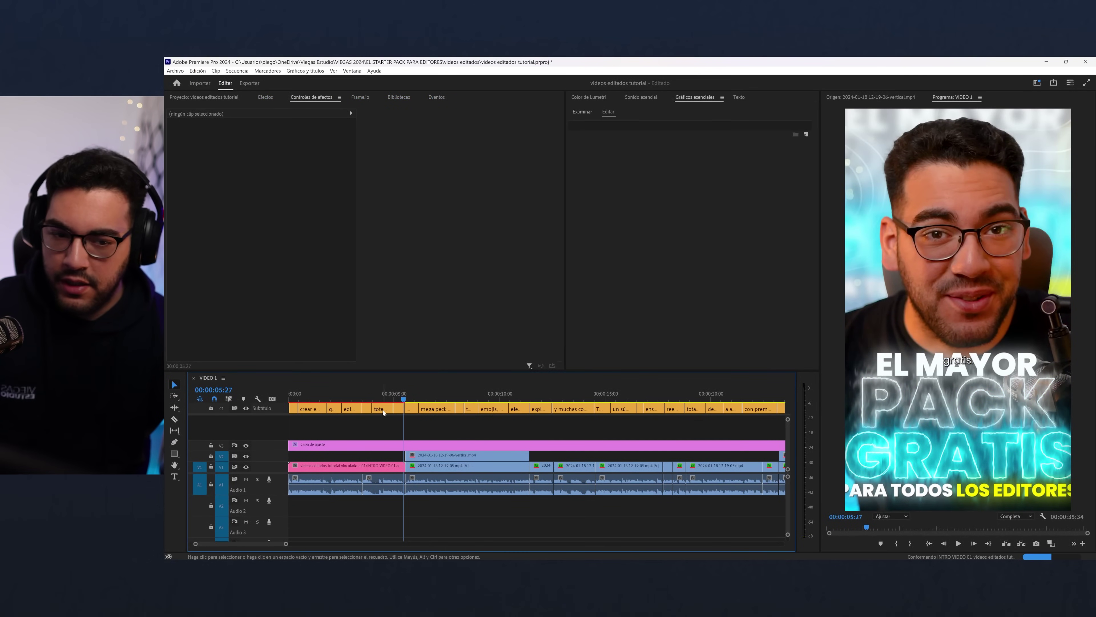
- Delete the subtitle clips that cover the intro and return to the sequence start
drag(398, 421, 263, 414)
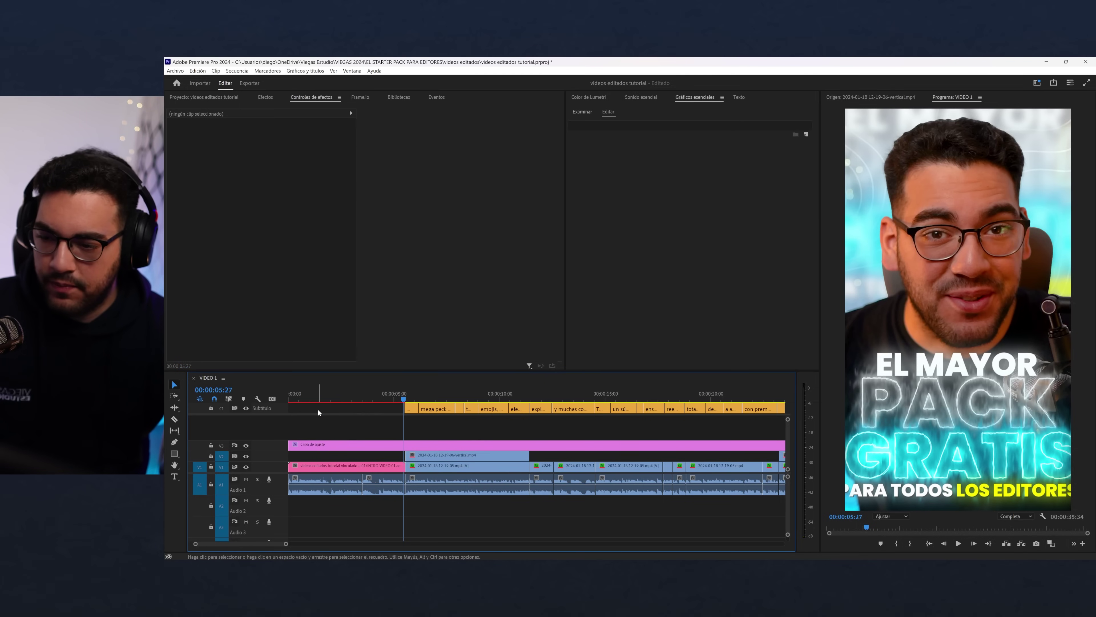
key(Delete)
key(Home)
- Set an Out point at 00:00:05:47, render the intro range, and play it back
click(411, 455)
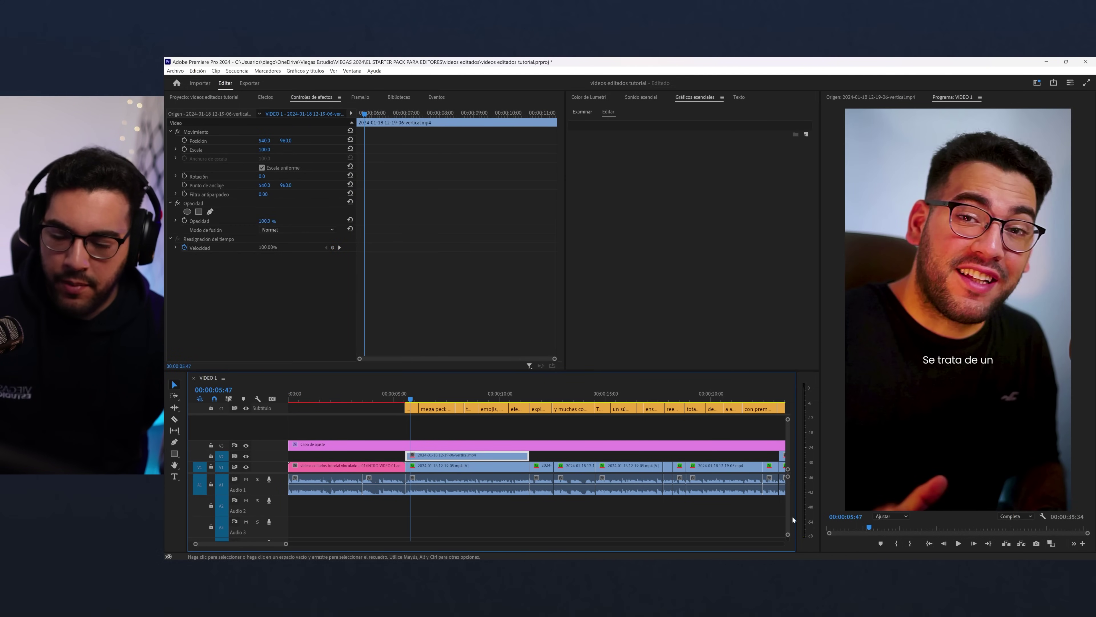
click(910, 544)
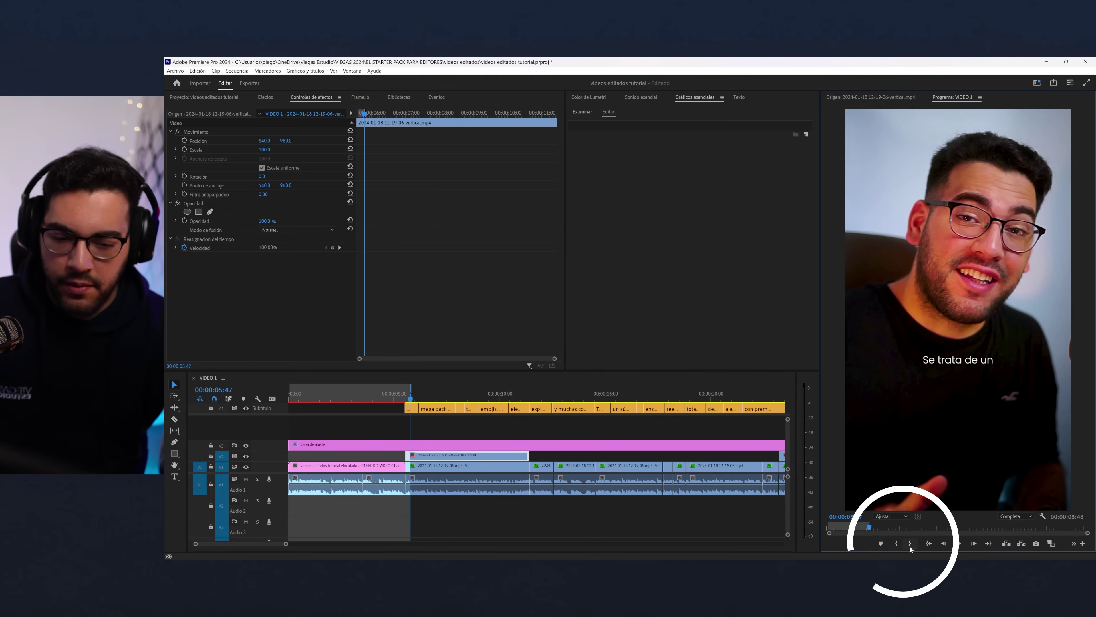
key(Return)
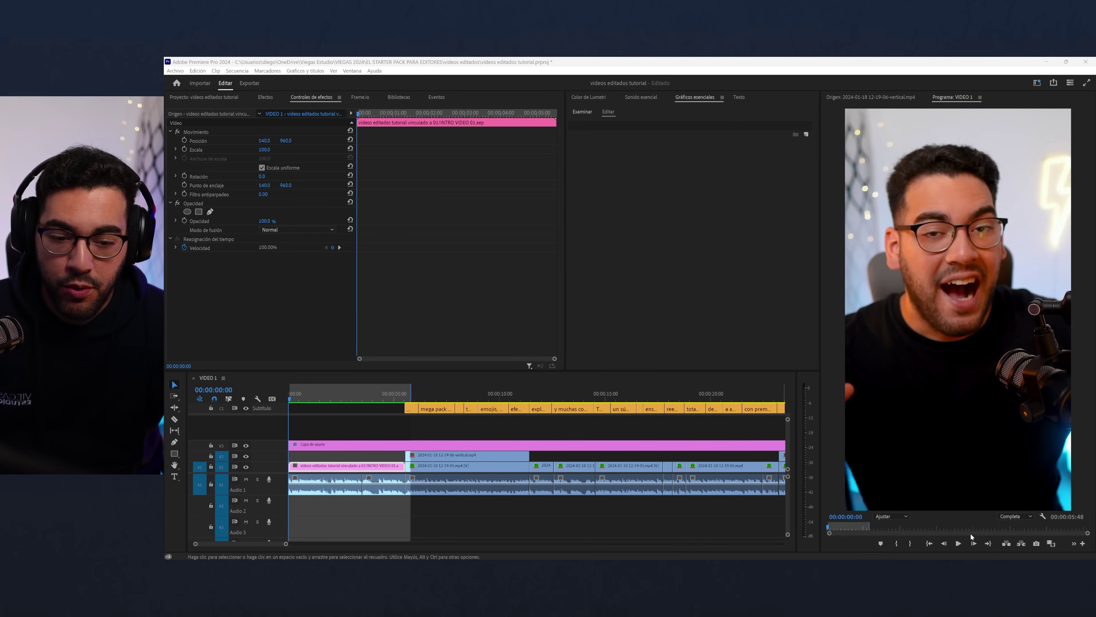
click(958, 544)
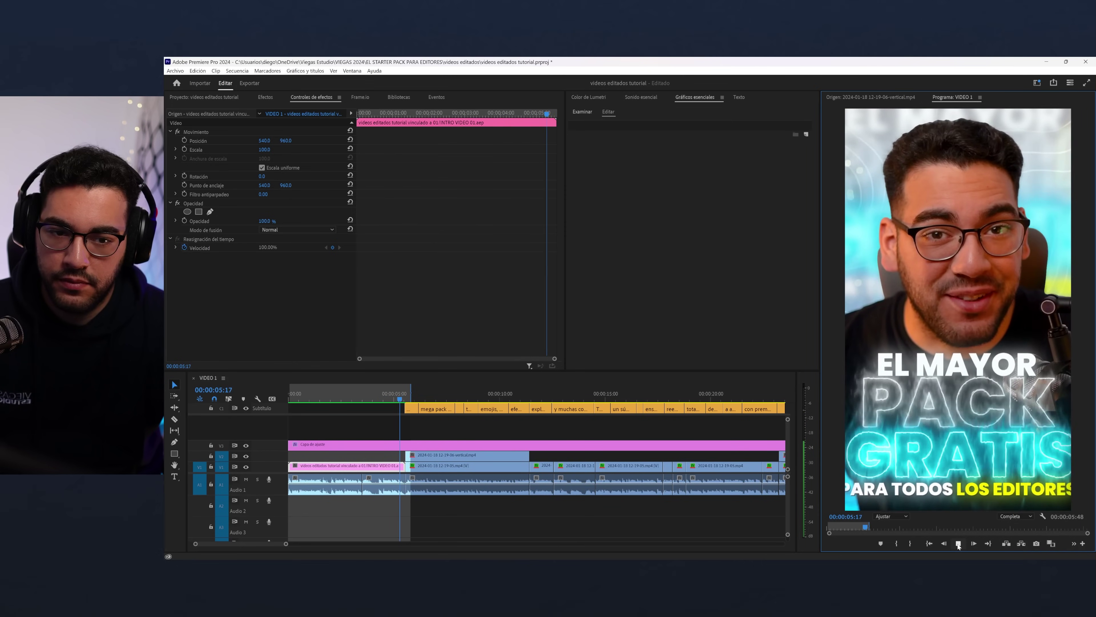
click(958, 544)
click(391, 446)
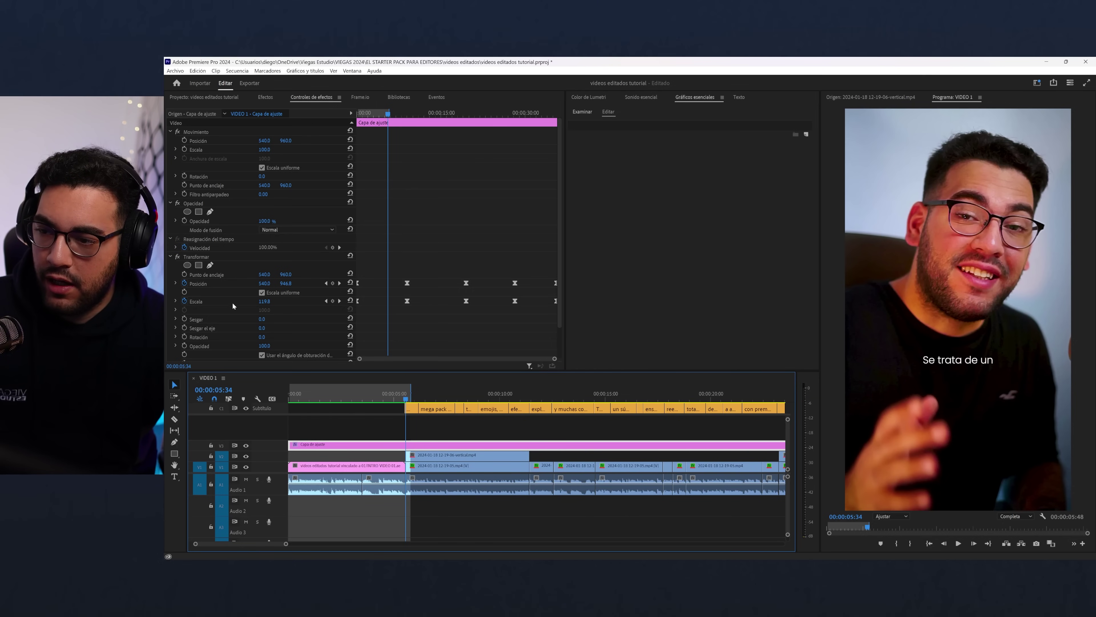
- Raise the adjustment layer's Transform scale to about 102.5 at 00:00:05:15
click(401, 398)
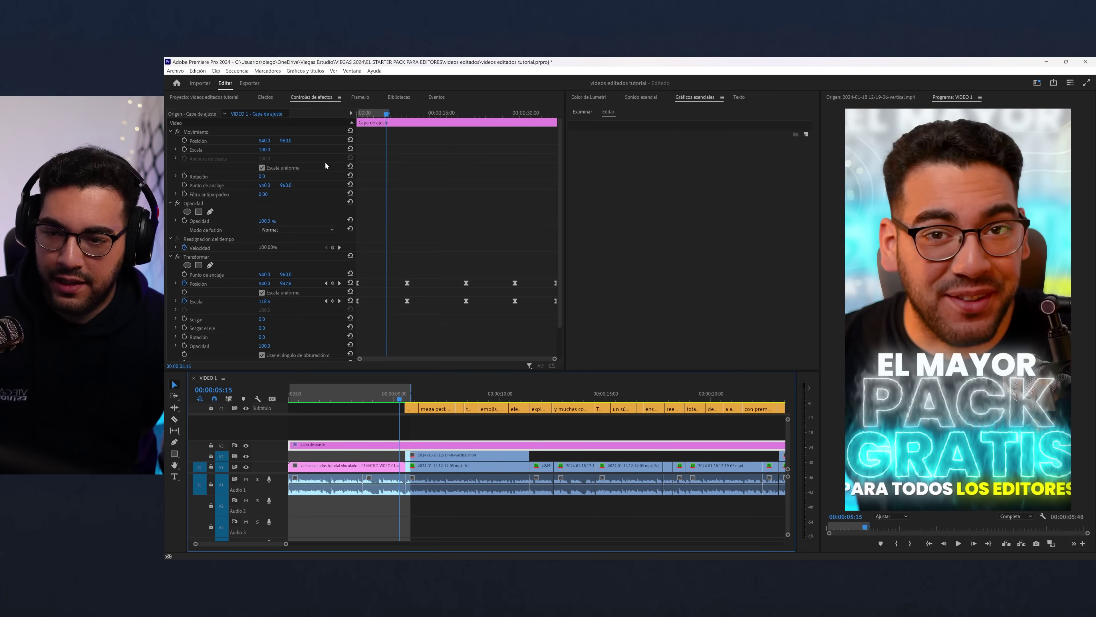
click(268, 308)
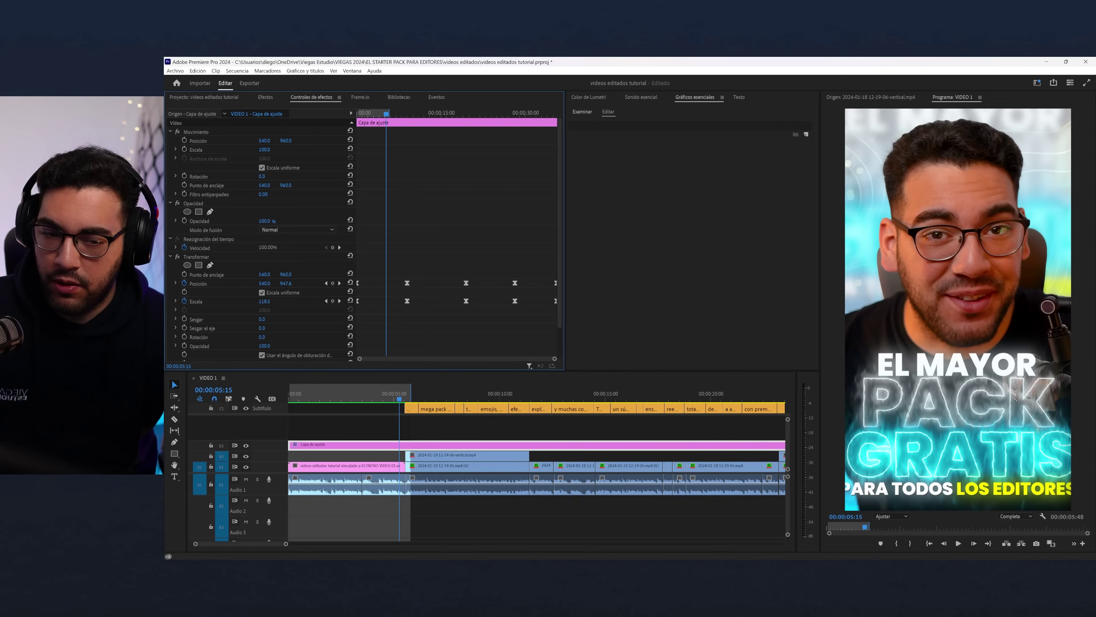
mouse_move(262, 301)
mouse_down()
mouse_move(285, 301)
mouse_move(262, 283)
mouse_up()
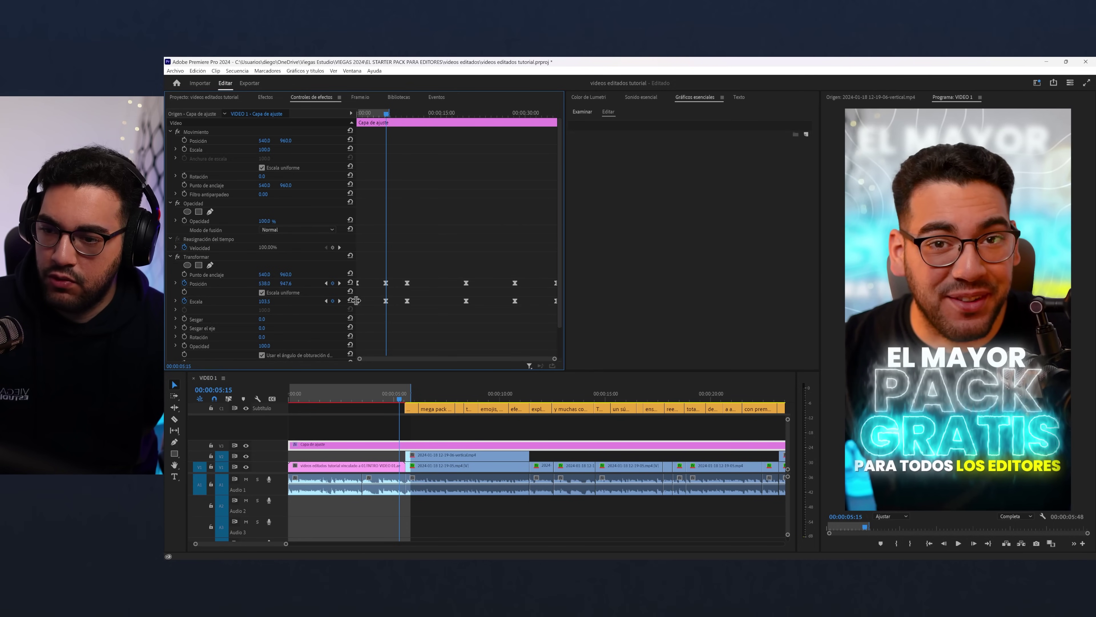
- Replay from the start and zoom in on the intro-to-talk cut
key(Home)
key(space)
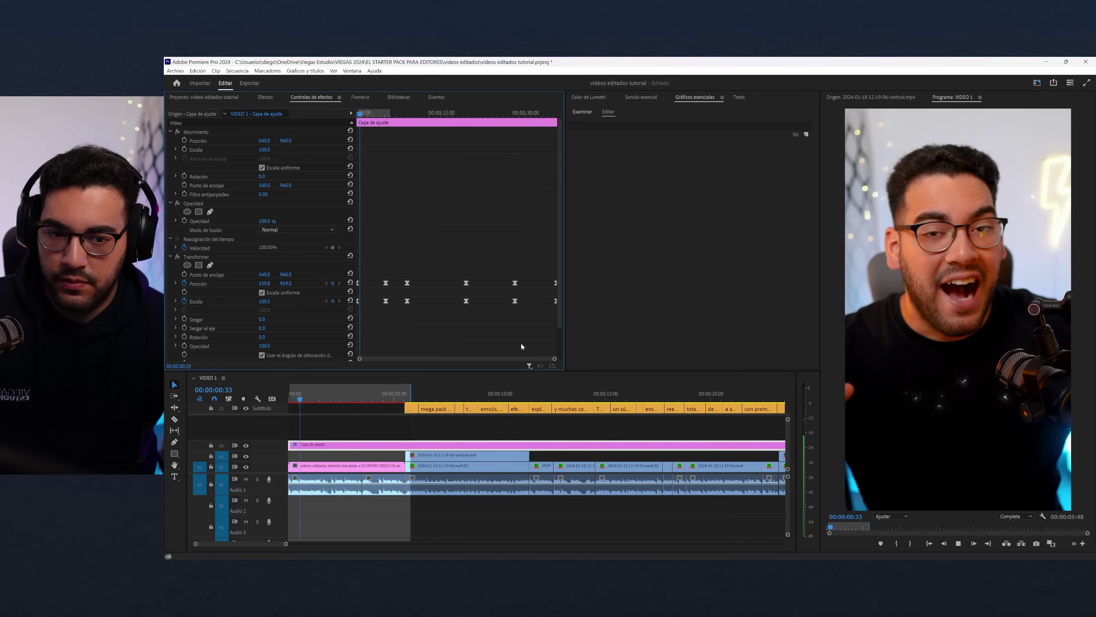
click(385, 399)
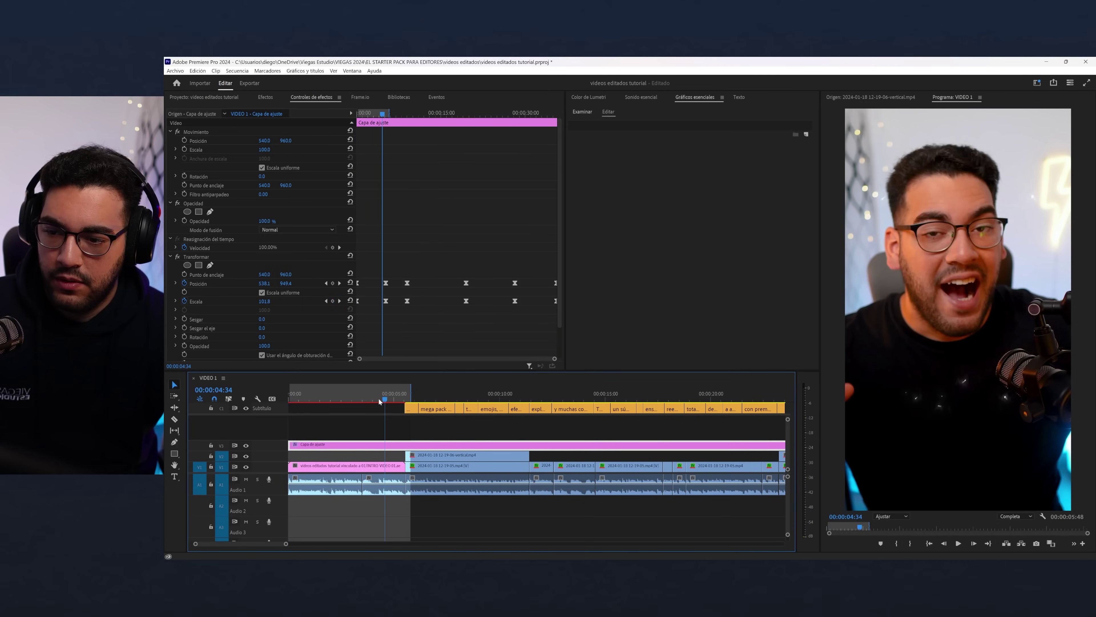
drag(386, 406, 406, 400)
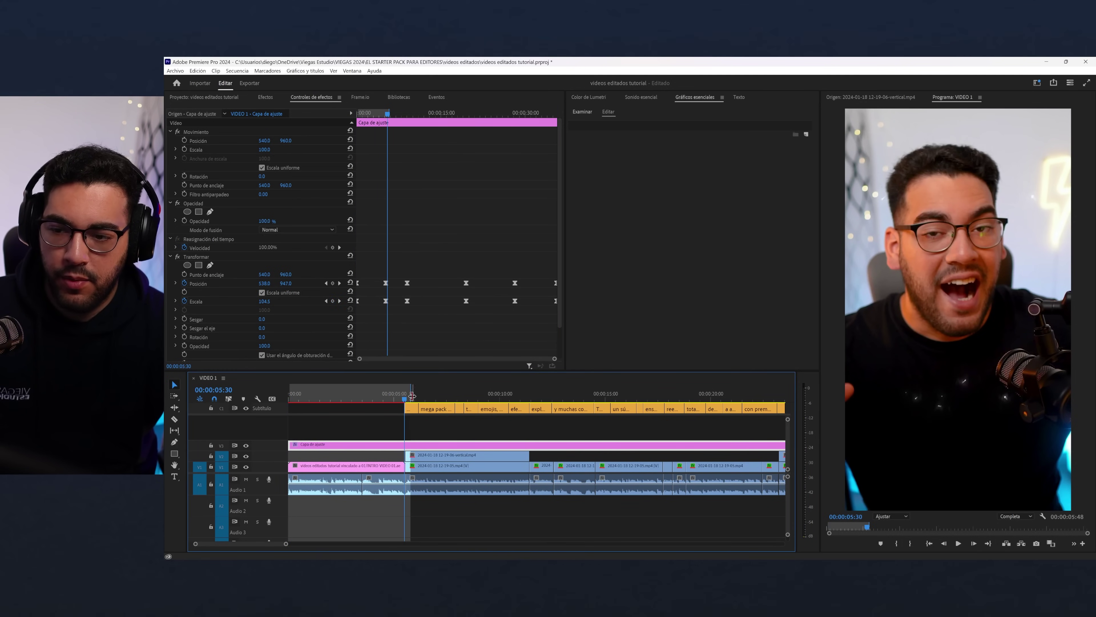
key(equal)
key(equal)
key(equal)
key(equal)
key(equal)
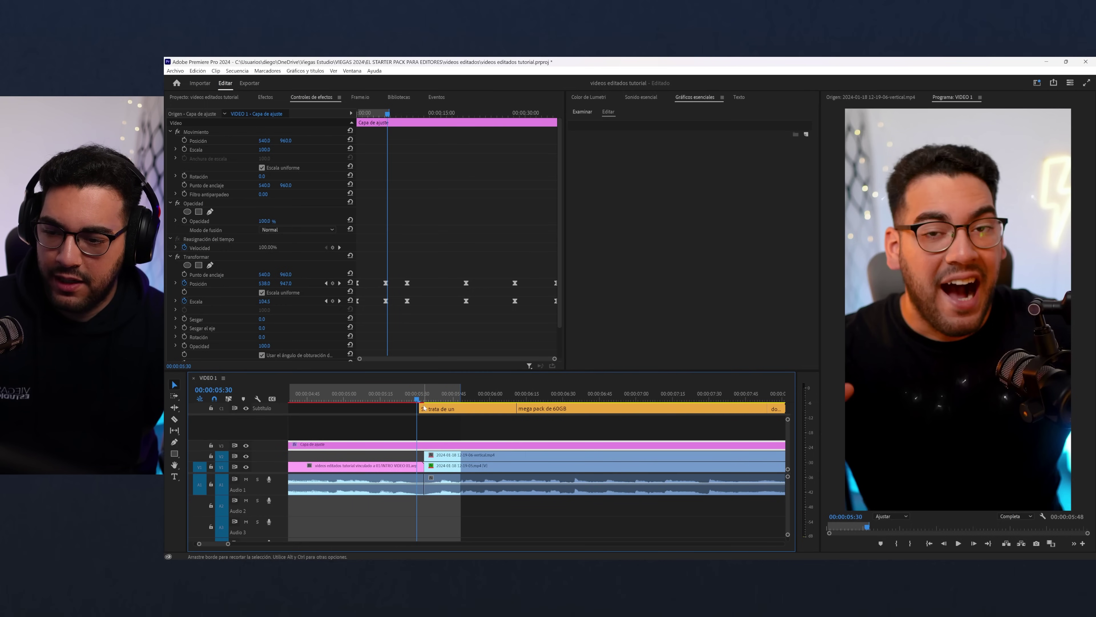
drag(422, 398, 424, 418)
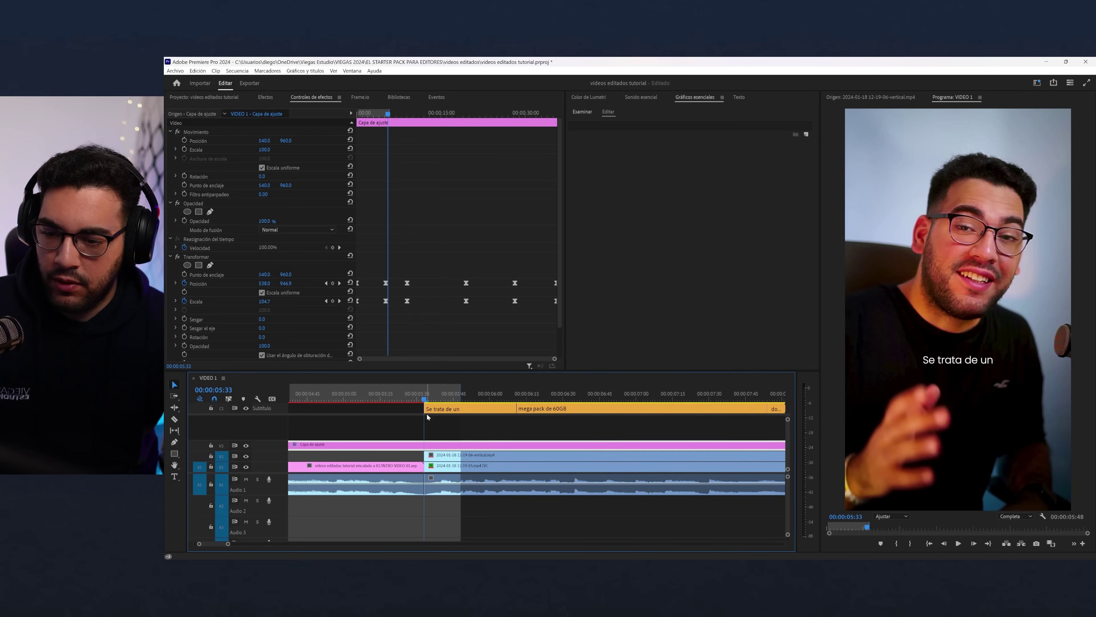
key(alt+Tab)
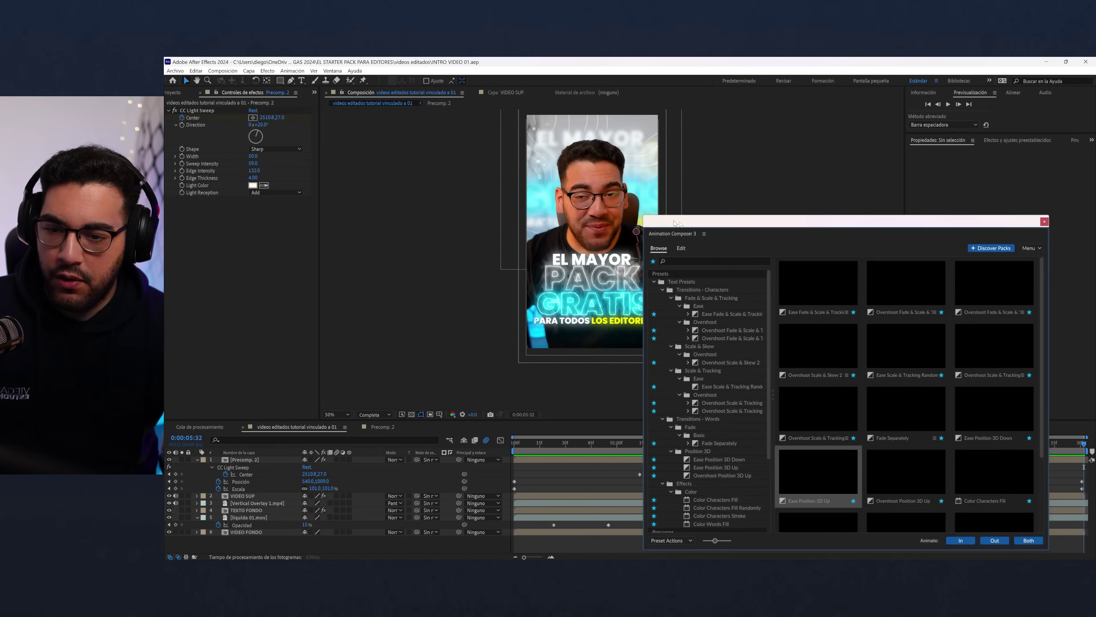
- Switch back to Premiere Pro, deselect the clip, and open Ventana > Extensiones
key(alt+Tab)
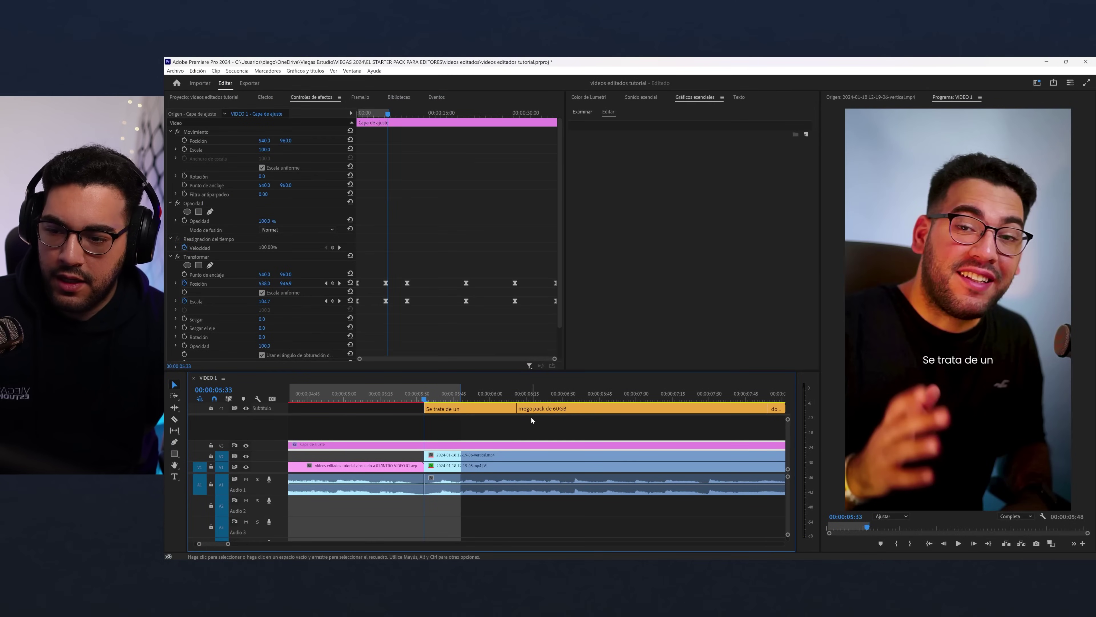
click(532, 420)
click(352, 71)
mouse_move(350, 102)
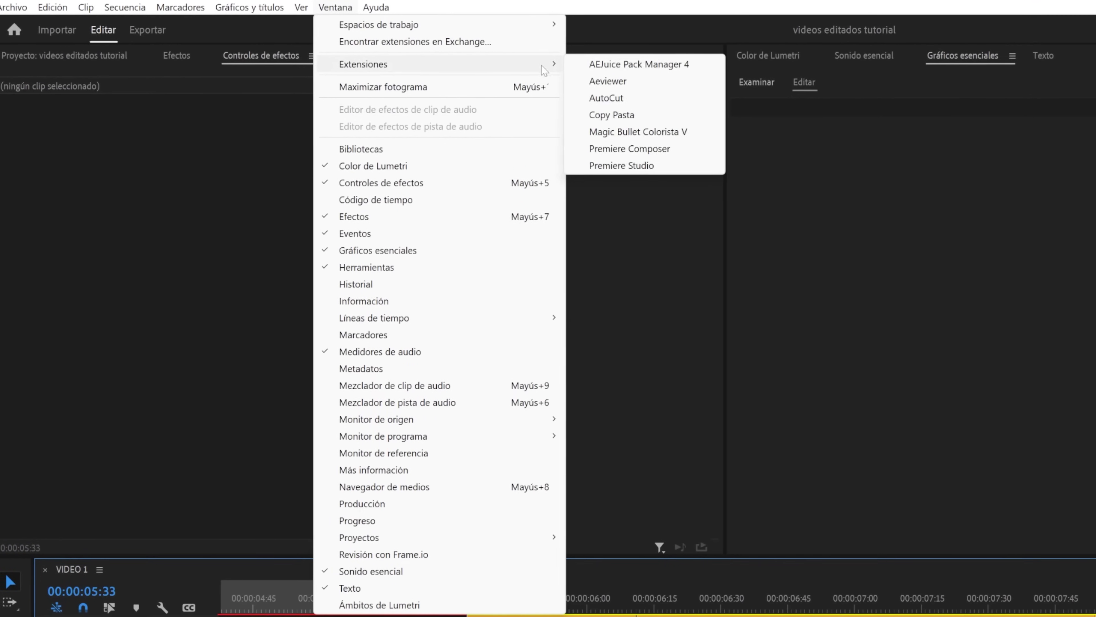
- Add Premiere Composer's Zoom In & Distort & Shake transition with sound at the intro cut
click(630, 148)
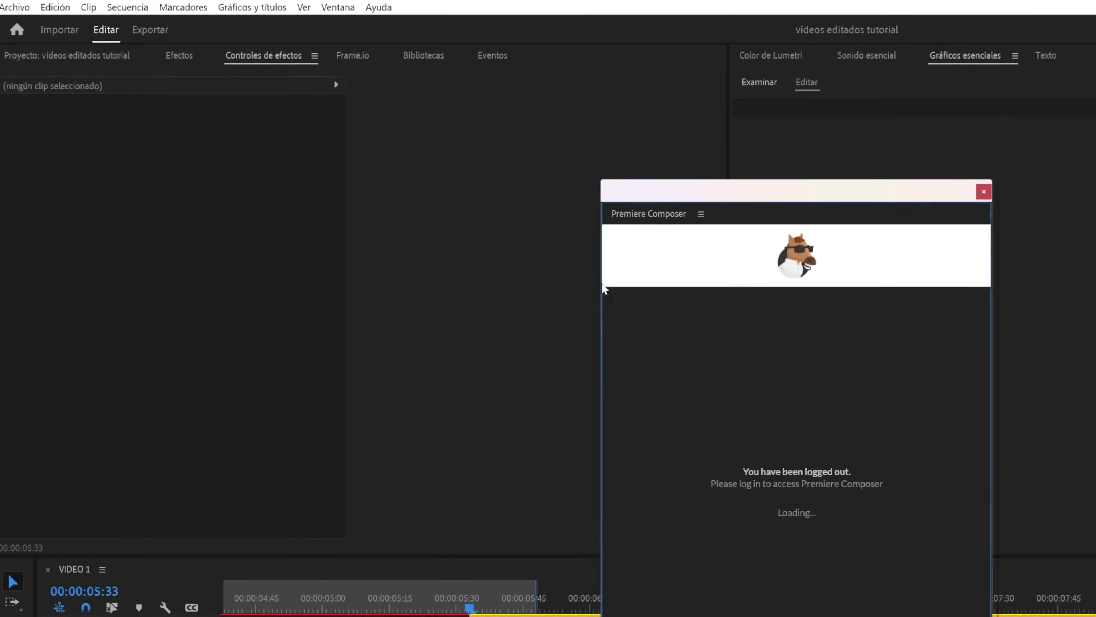
drag(599, 344, 495, 325)
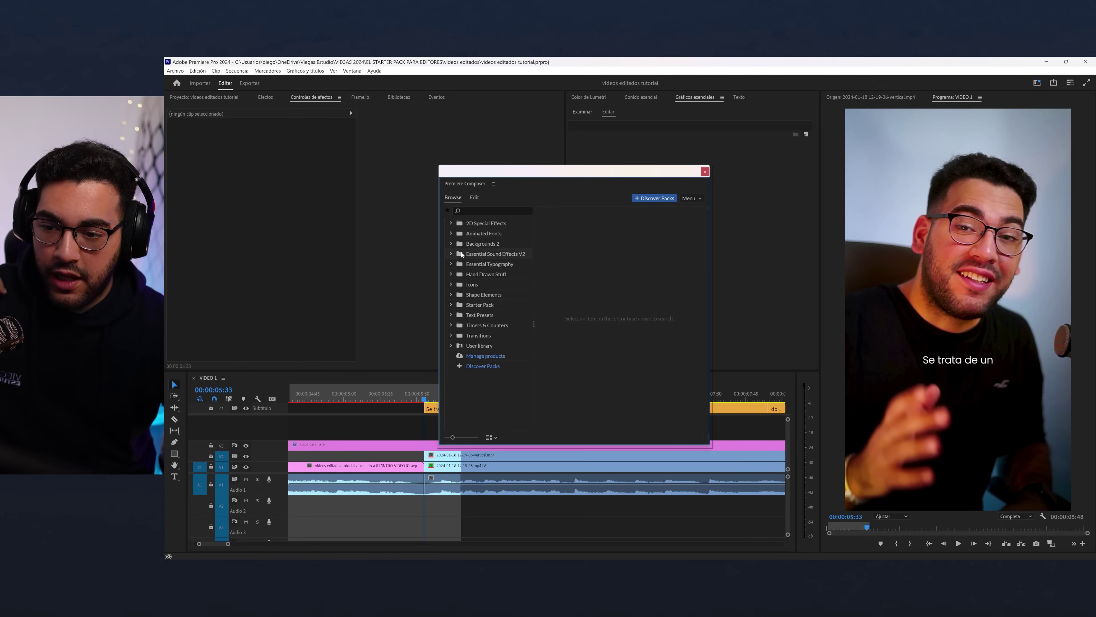
click(478, 335)
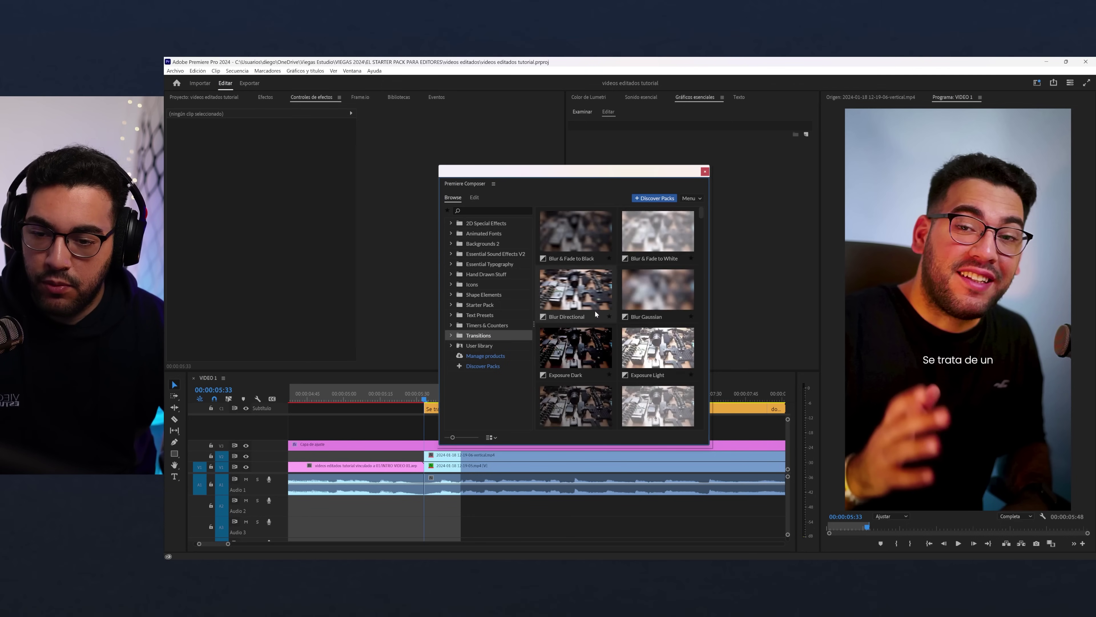
scroll(633, 322, down, 5)
scroll(633, 322, down, 5)
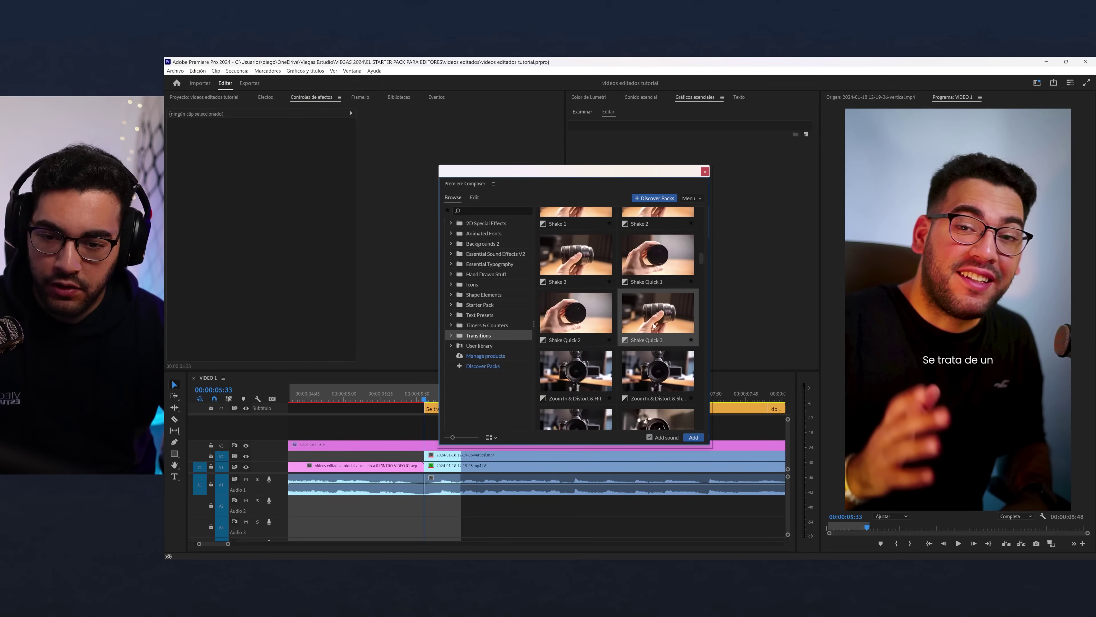
click(672, 374)
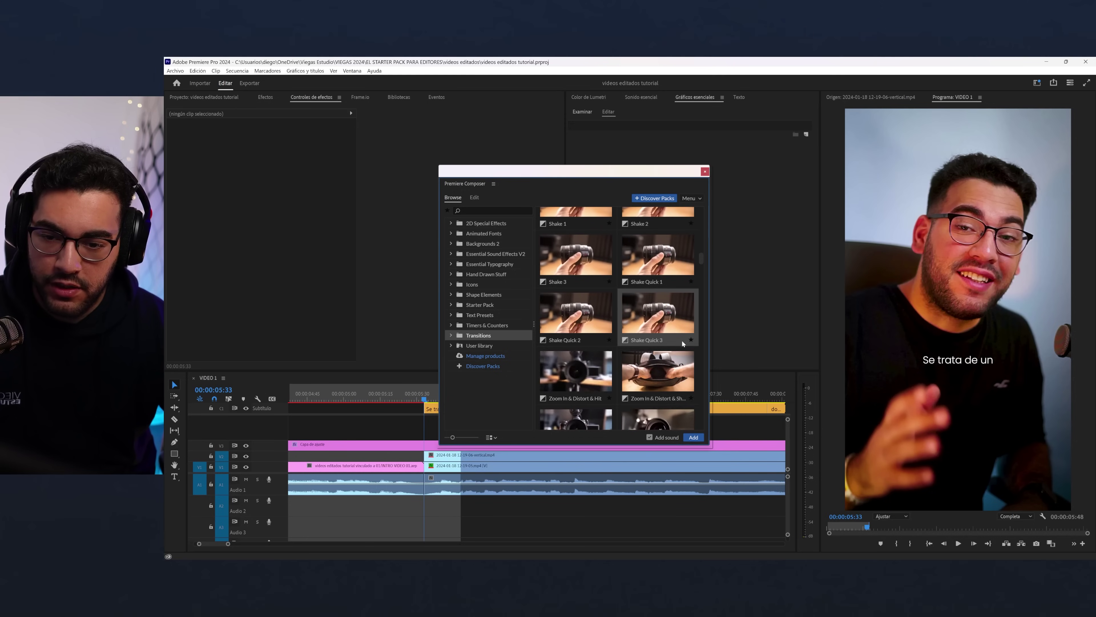
click(694, 437)
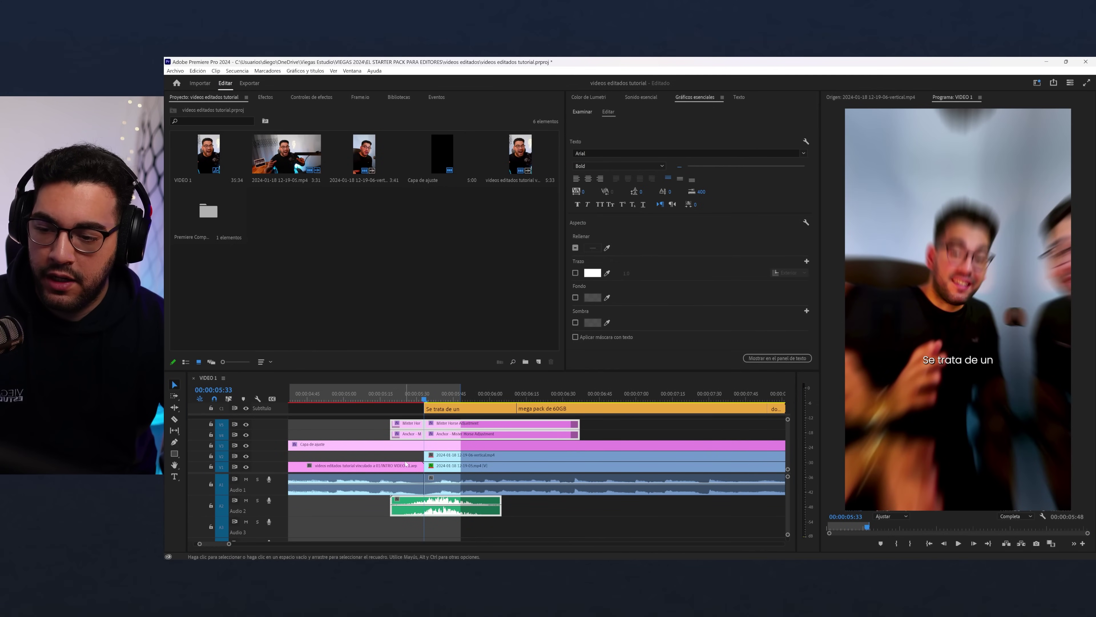
- Shrink the video track heights and play from 05:17 through the transition to MEGA PACK DE 60GB
scroll(406, 464, up, 3)
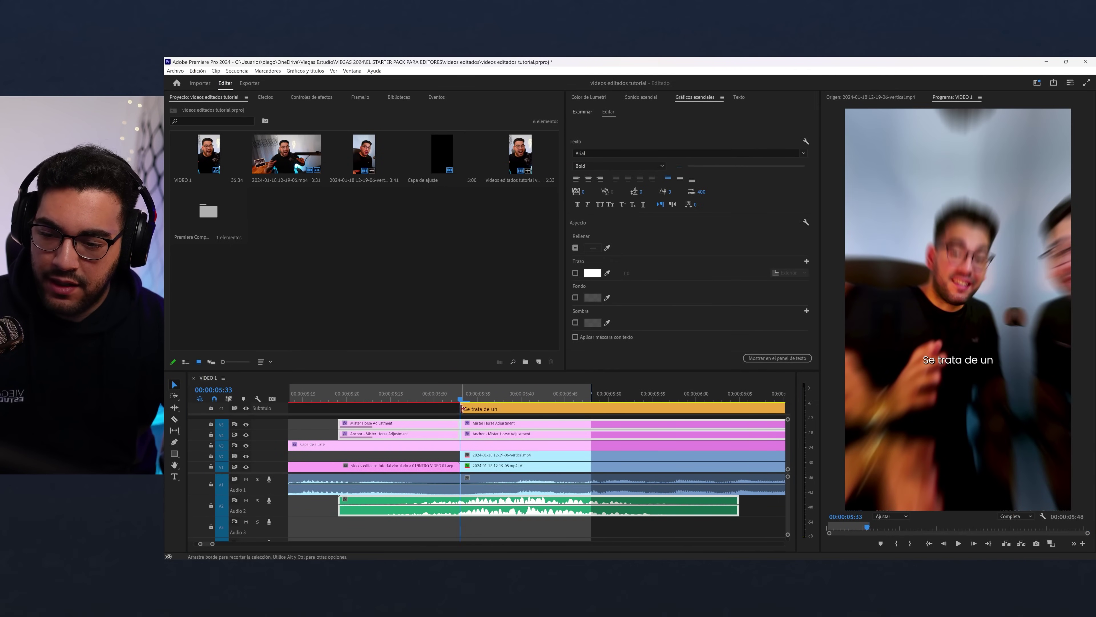
drag(787, 419, 788, 440)
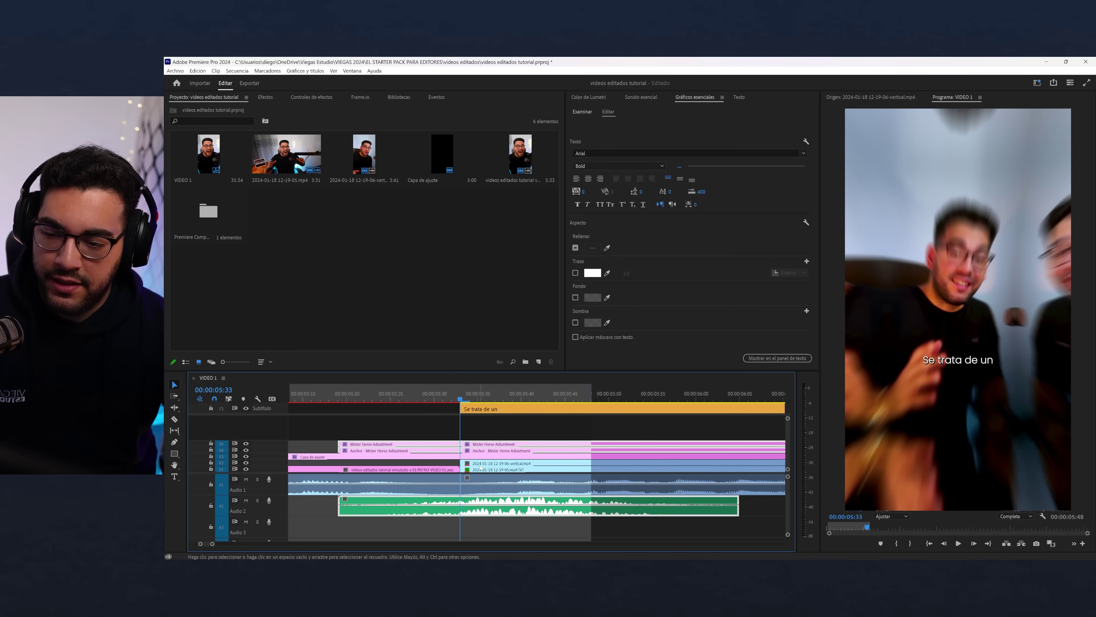
mouse_move(408, 399)
mouse_down()
mouse_move(324, 400)
mouse_move(463, 430)
mouse_up()
key(minus)
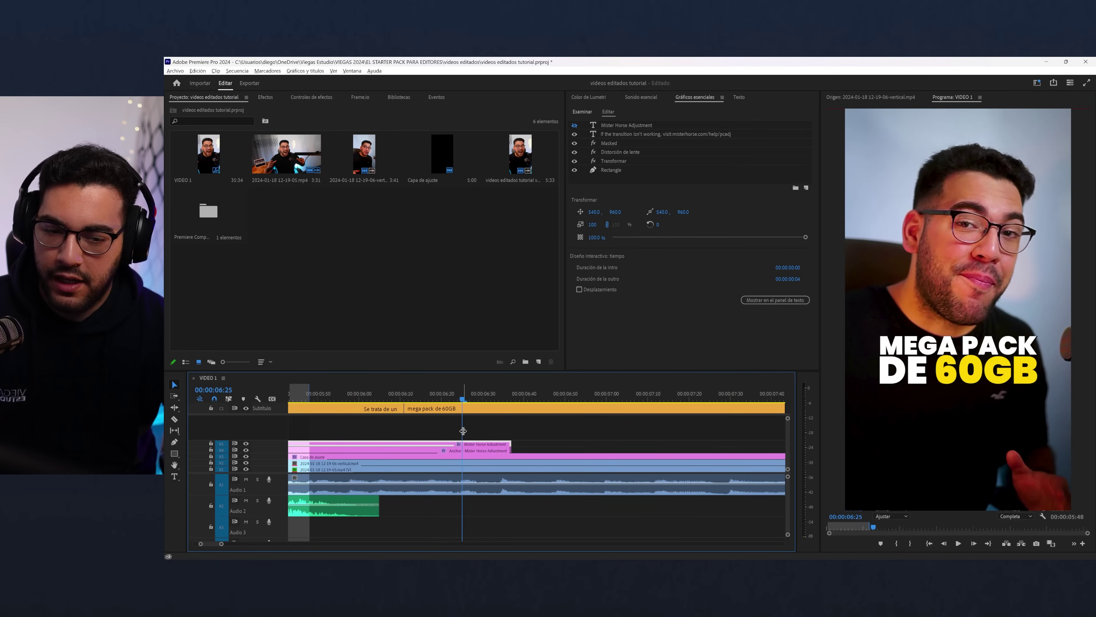
key(minus)
key(space)
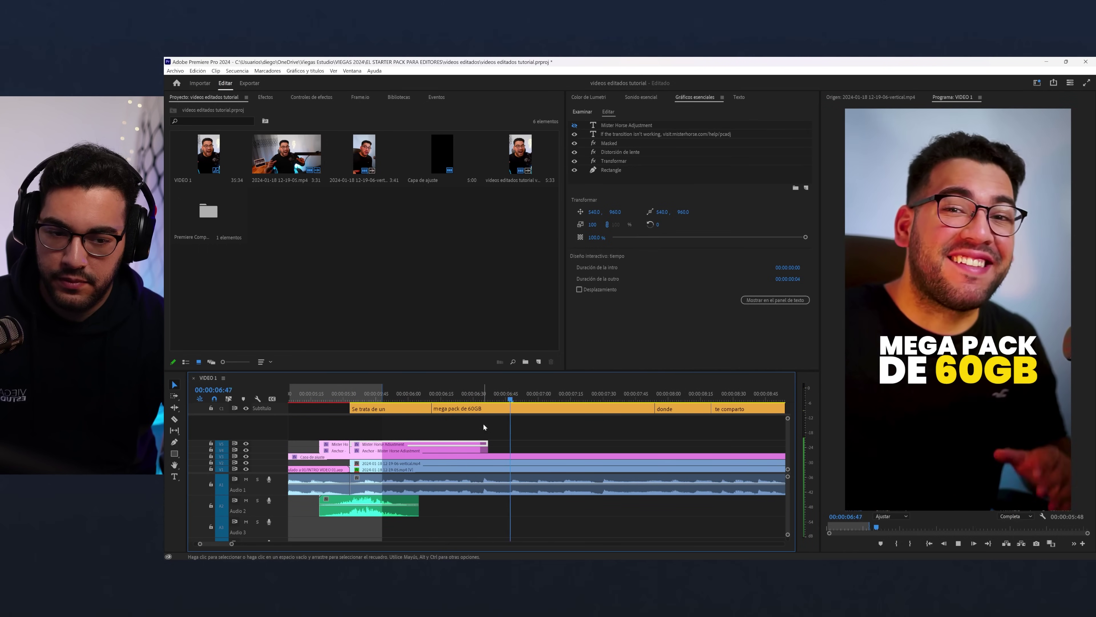
click(499, 398)
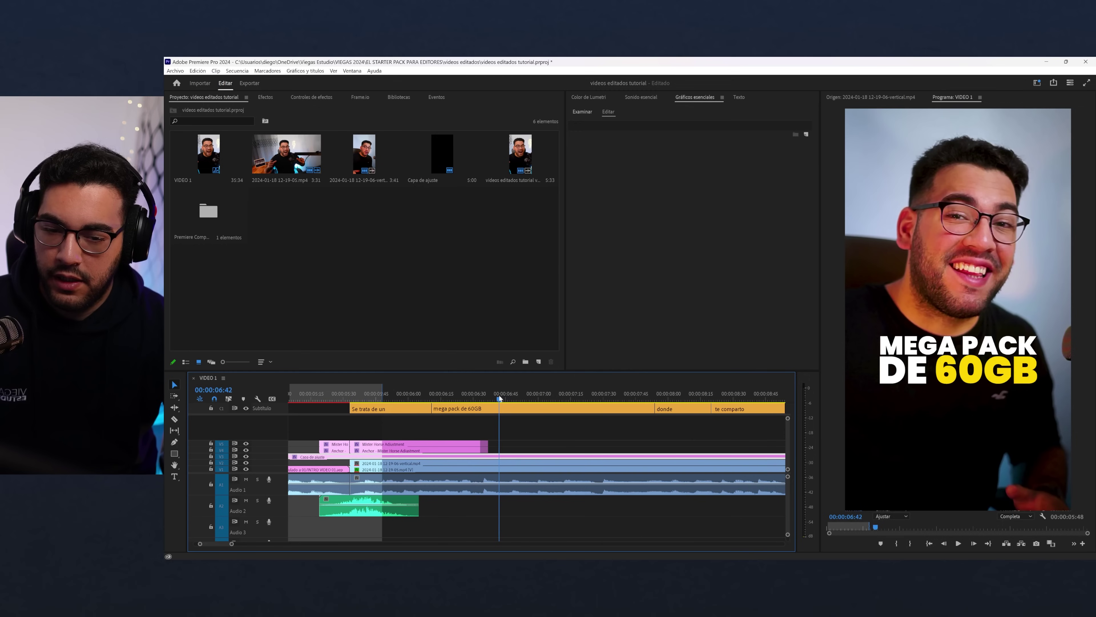
click(518, 410)
- Select all captions and upgrade them to graphic clips via Gráficos y títulos
key(minus)
key(minus)
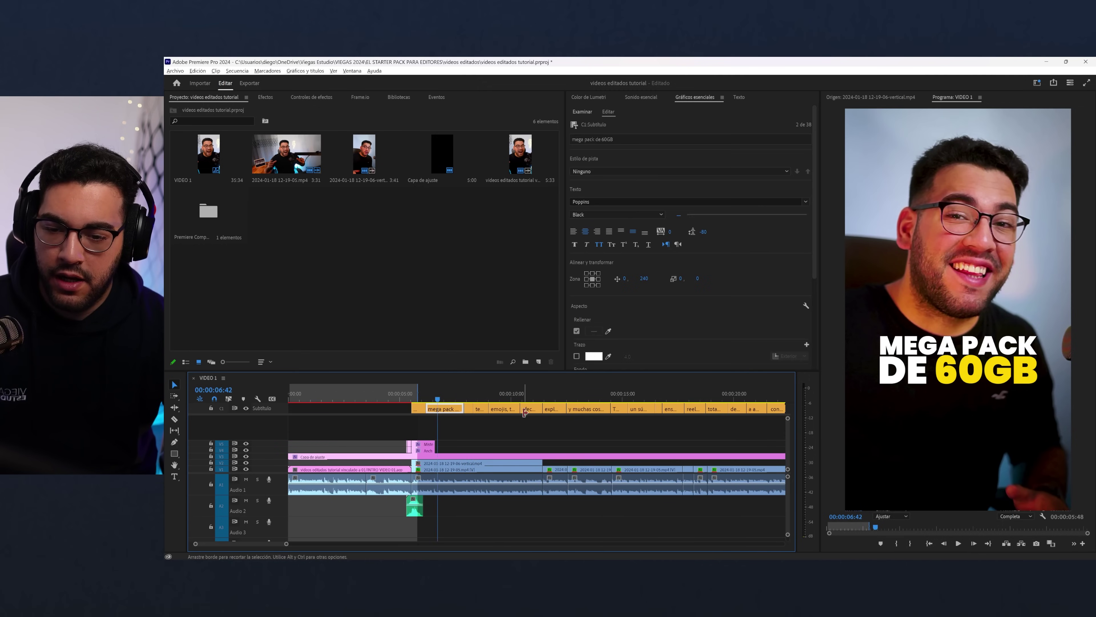
key(minus)
key(minus)
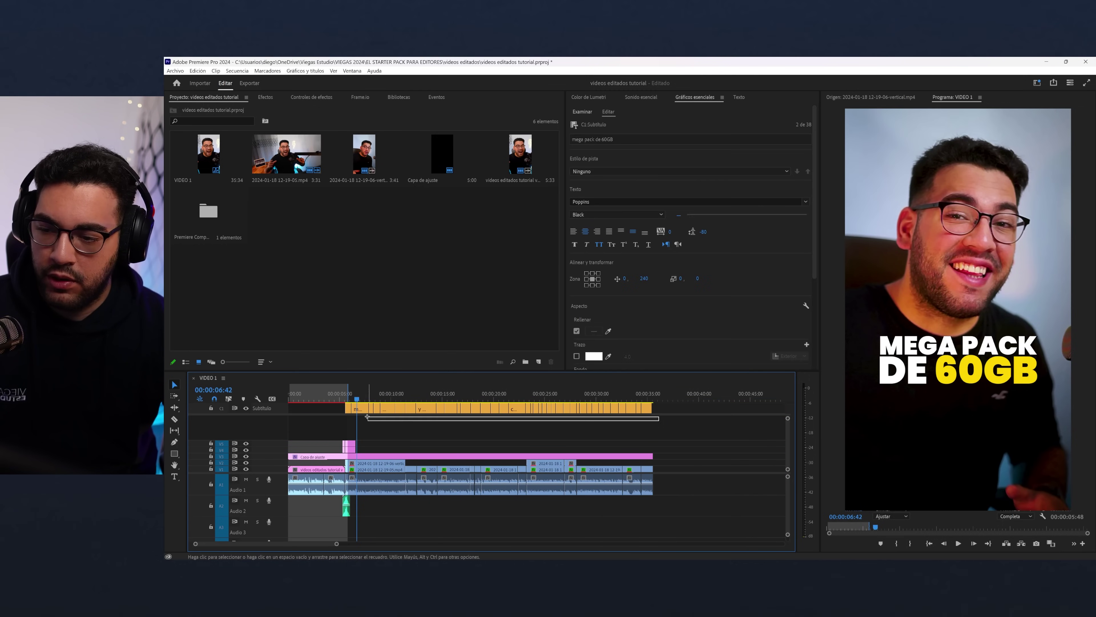
drag(553, 422, 349, 391)
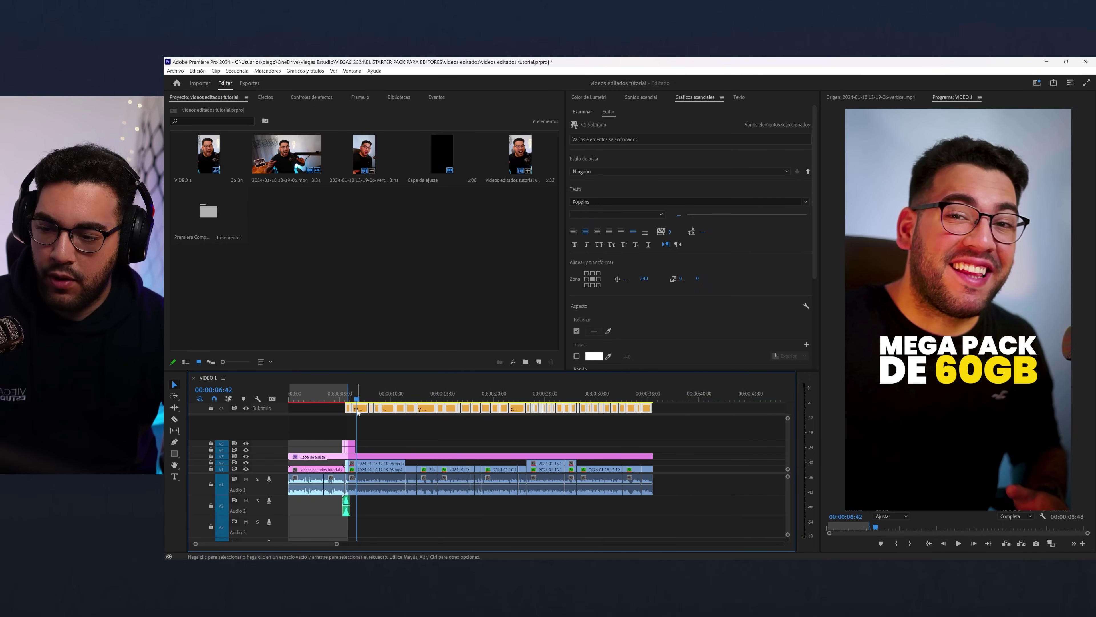
click(307, 72)
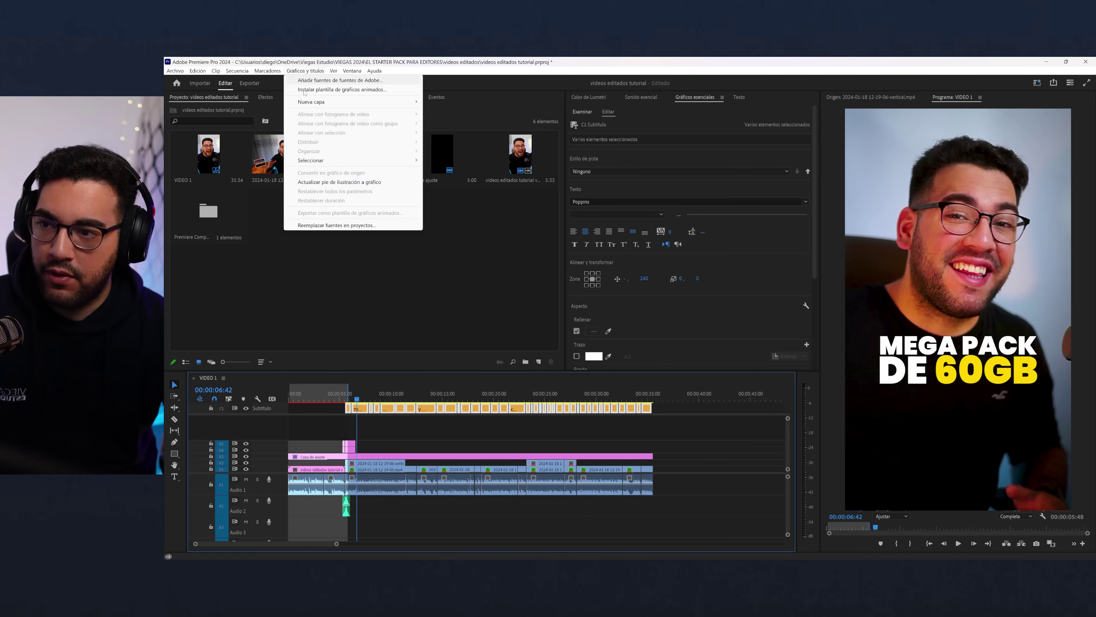
click(328, 181)
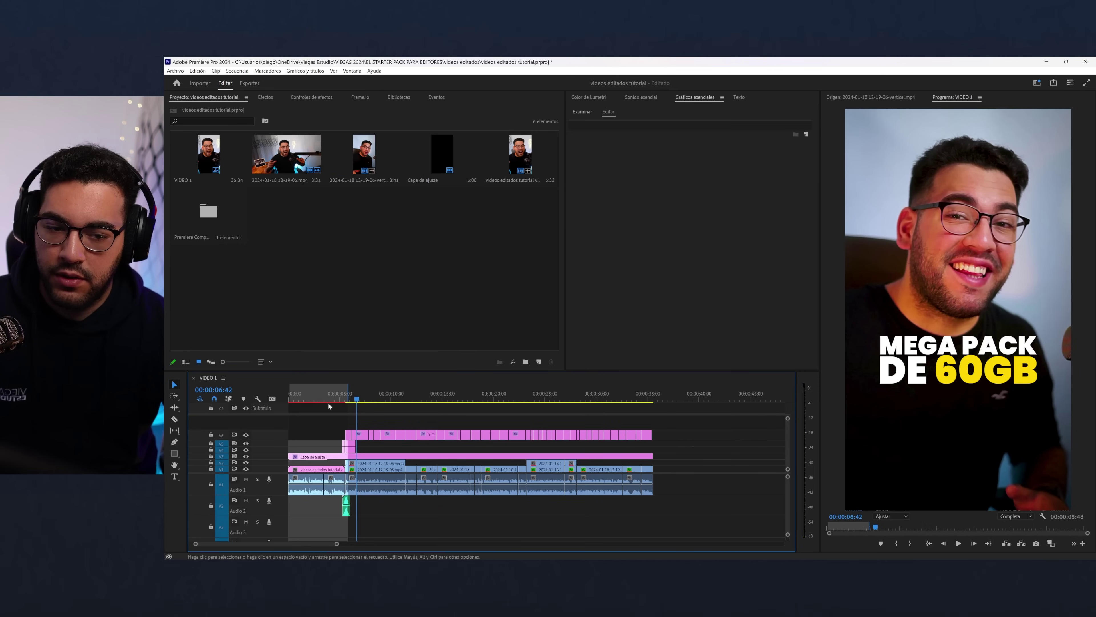
- Park the playhead at 6:24 and select the MEGA PACK DE 60GB graphic clip
scroll(328, 406, up, 5)
click(440, 398)
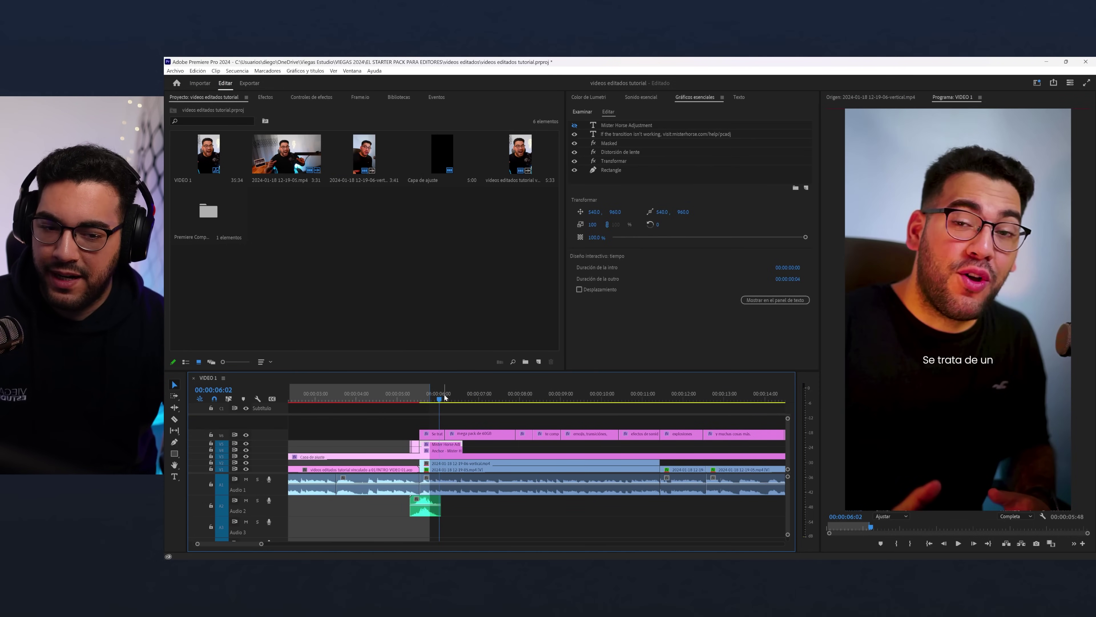
click(471, 397)
scroll(476, 436, down, 3)
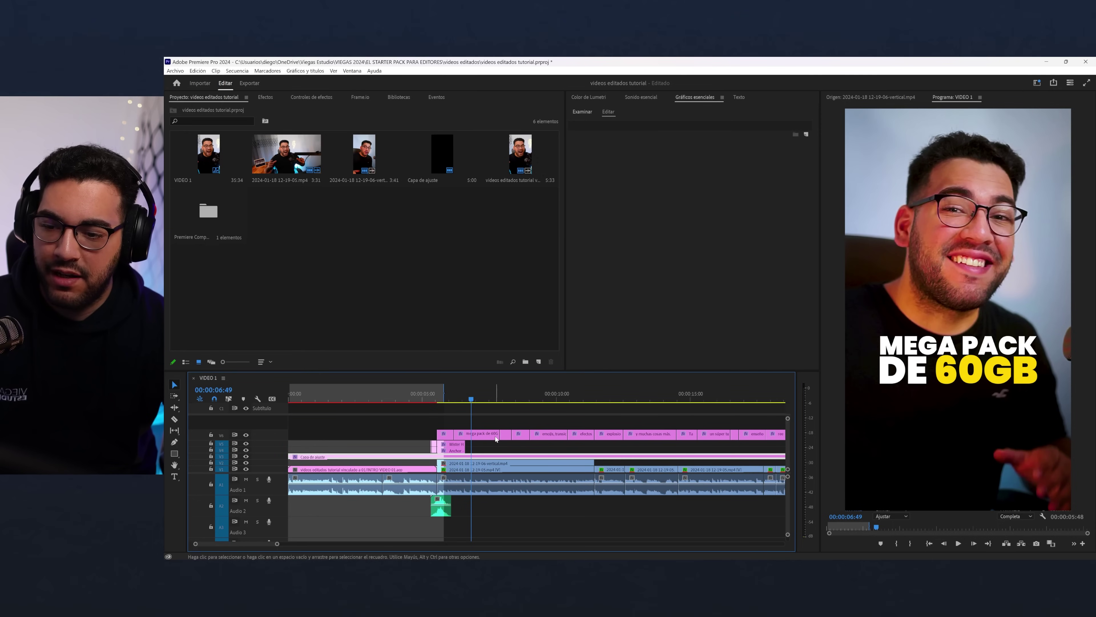
drag(418, 396, 409, 396)
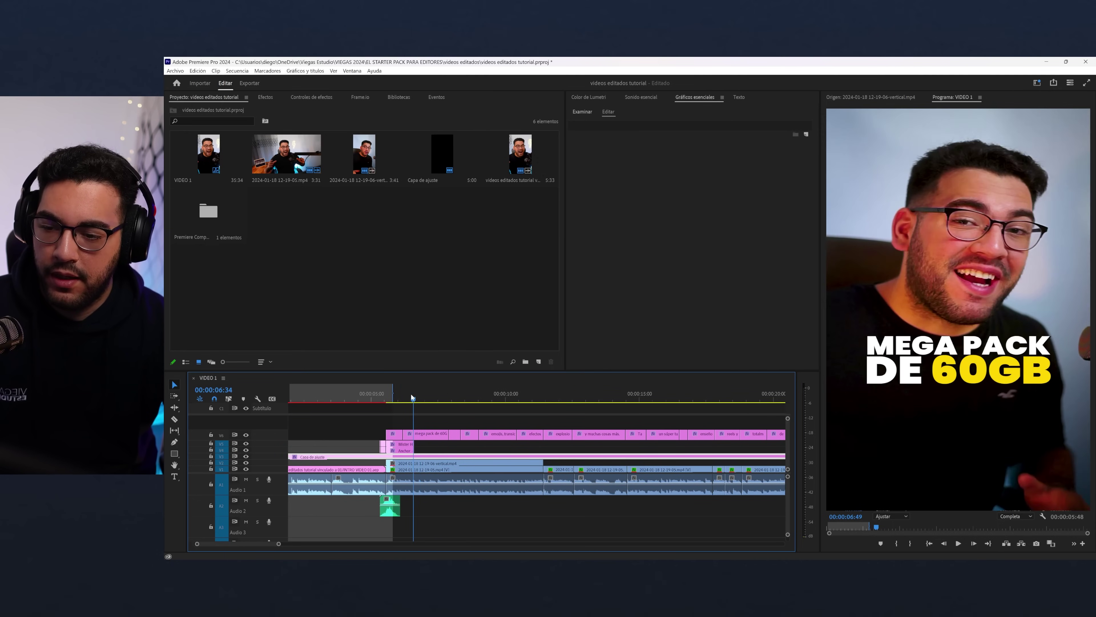
click(415, 434)
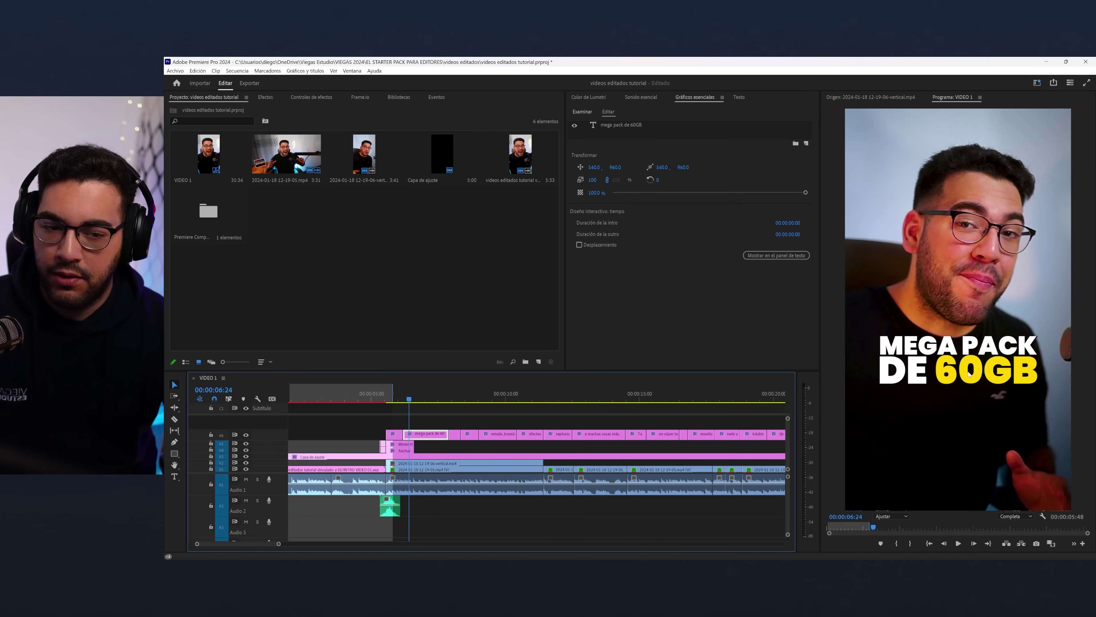
click(312, 97)
- Apply Transformar to the MEGA PACK DE 60GB graphic with a 200 shutter angle
click(265, 98)
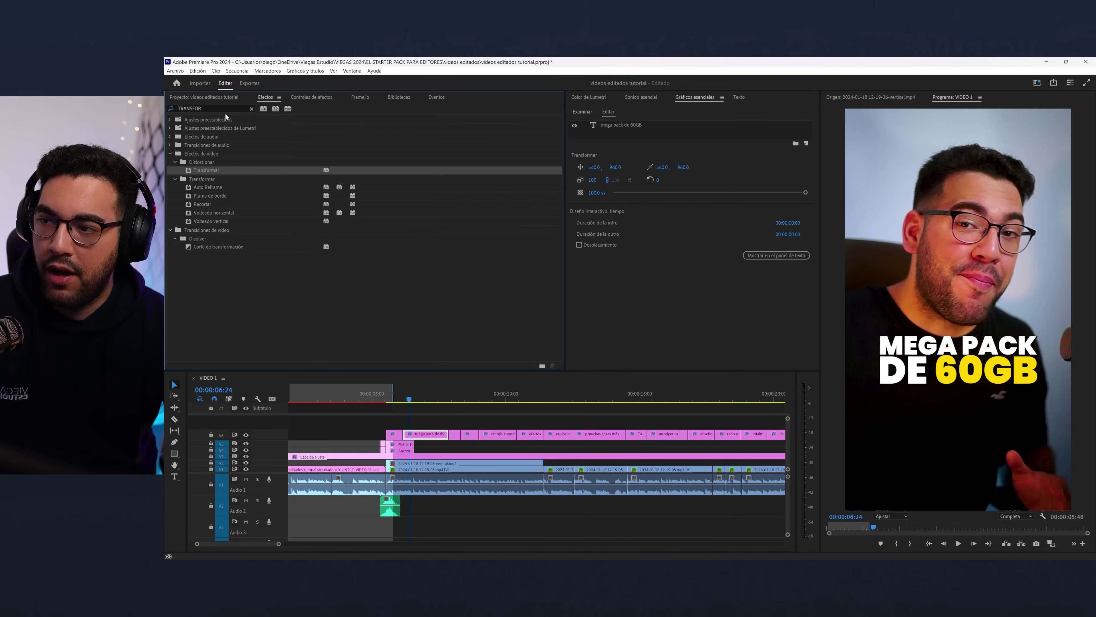
drag(353, 263, 430, 435)
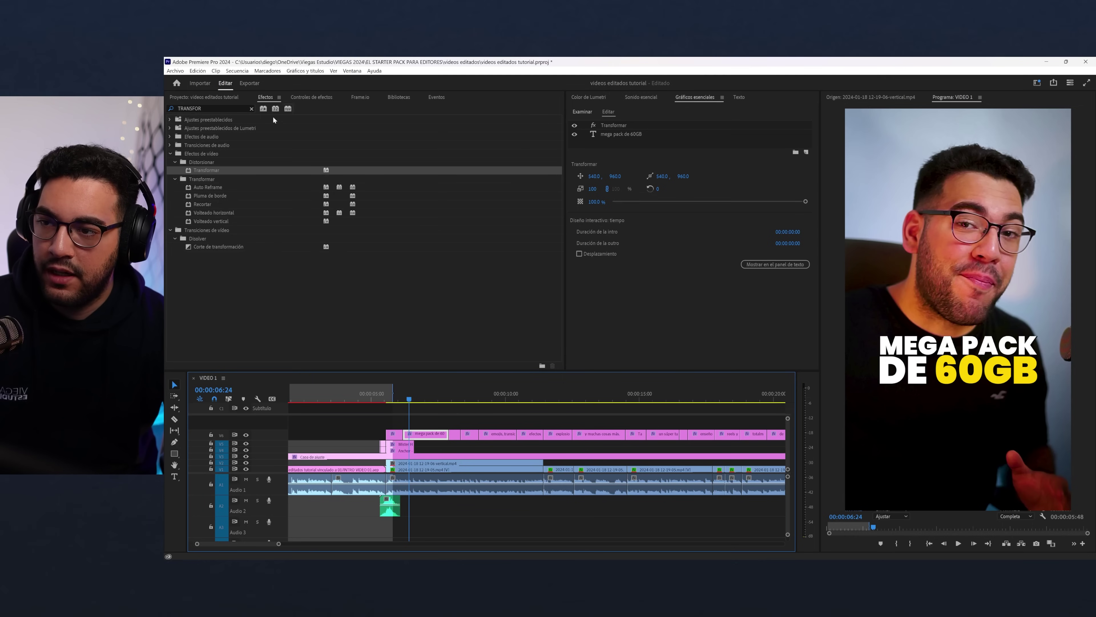
click(303, 96)
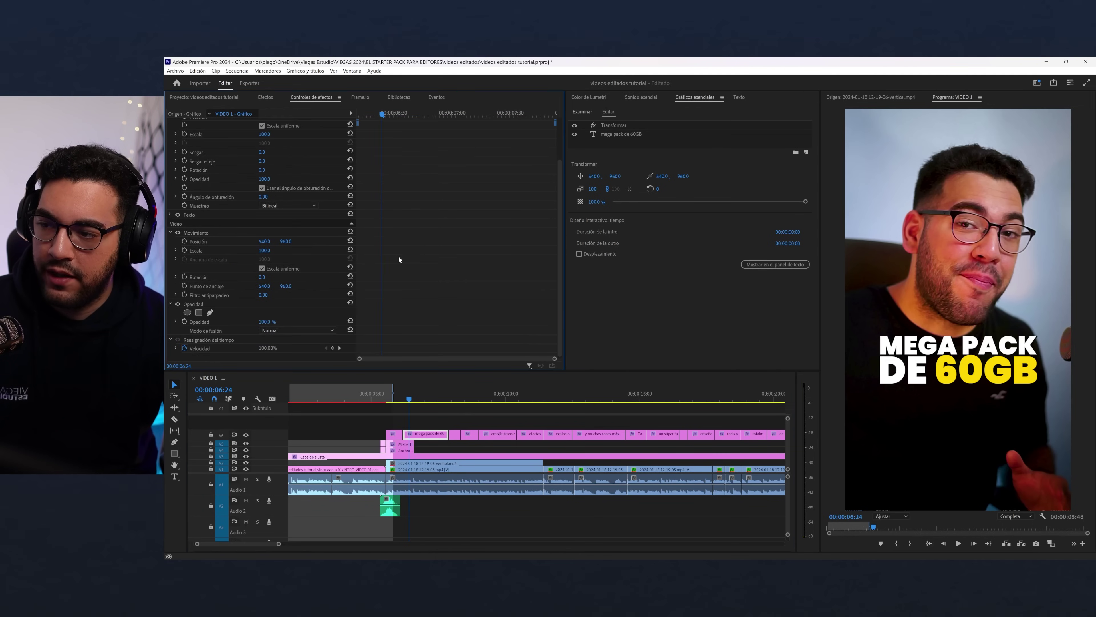
scroll(399, 259, down, 1)
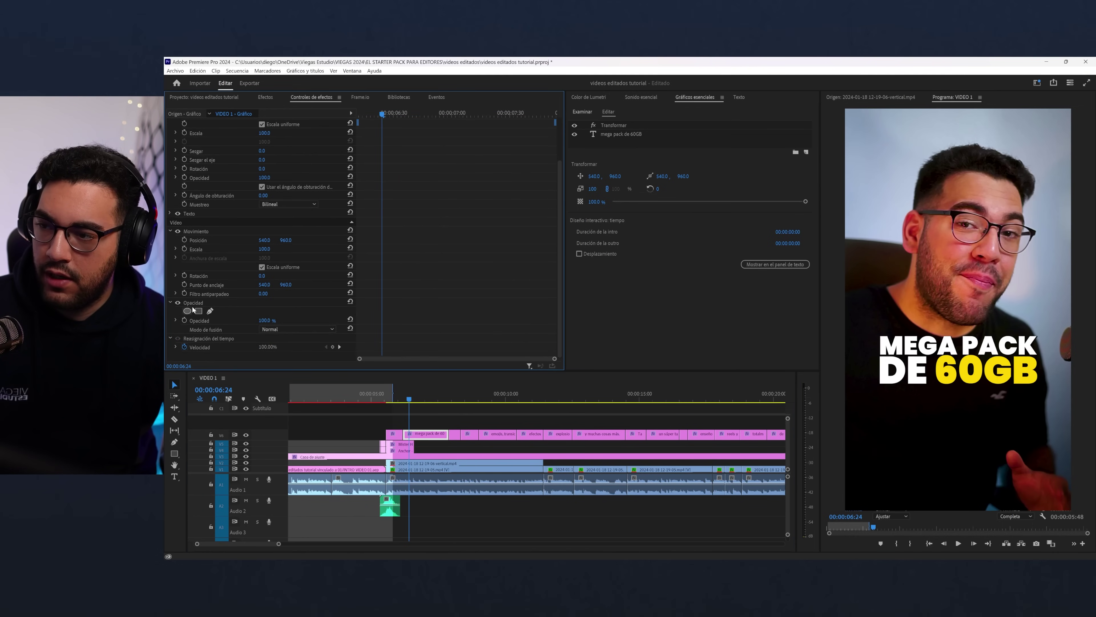
scroll(193, 309, up, 3)
click(203, 141)
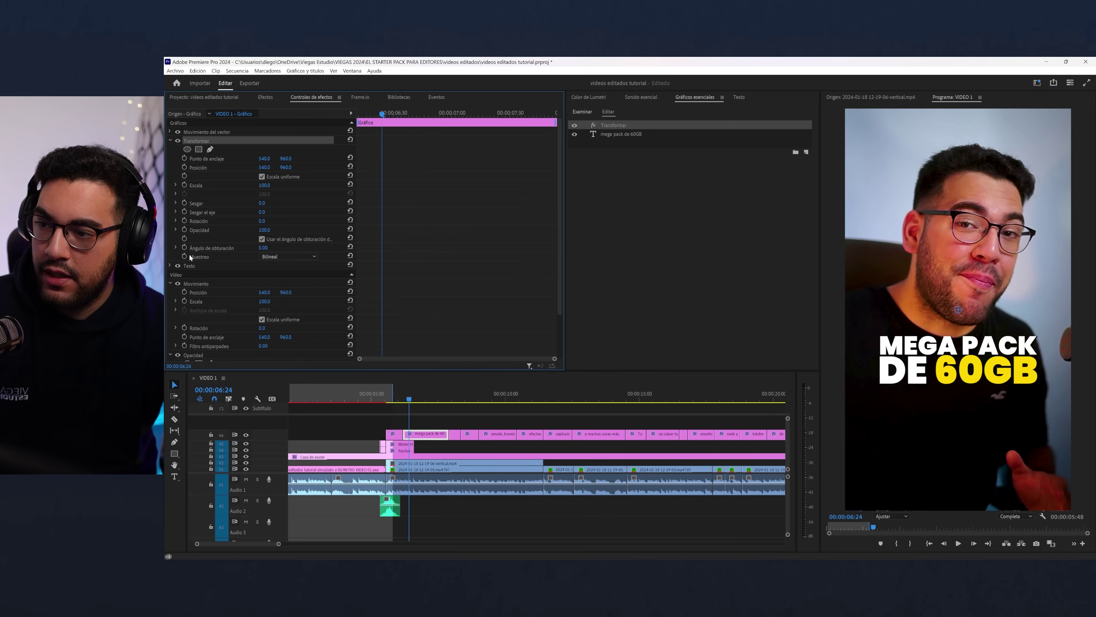
click(264, 248)
text(200)
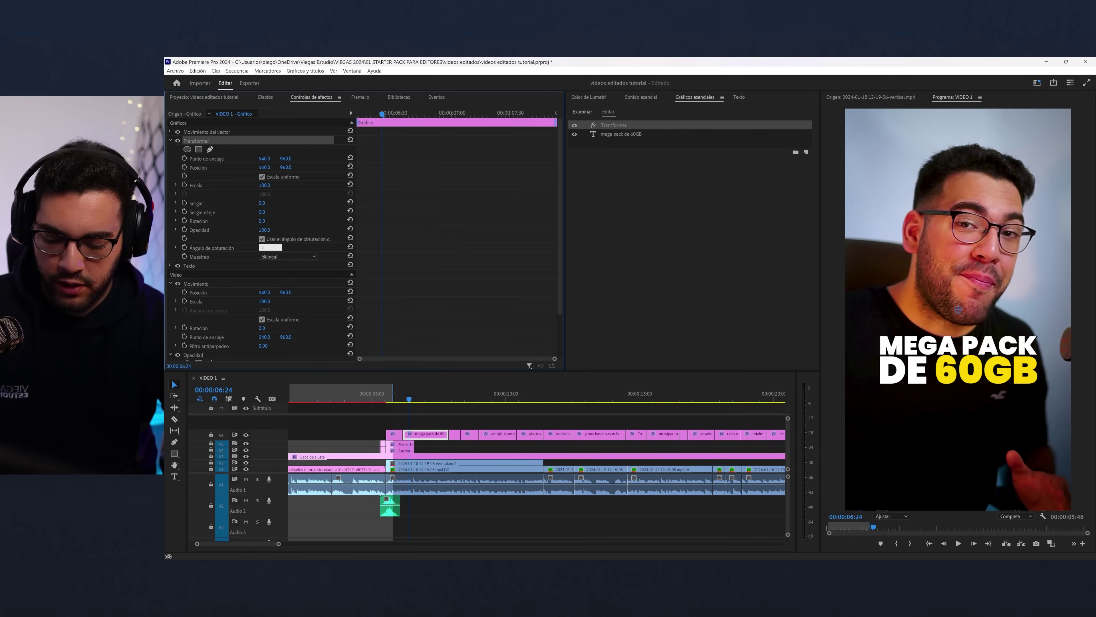
key(Return)
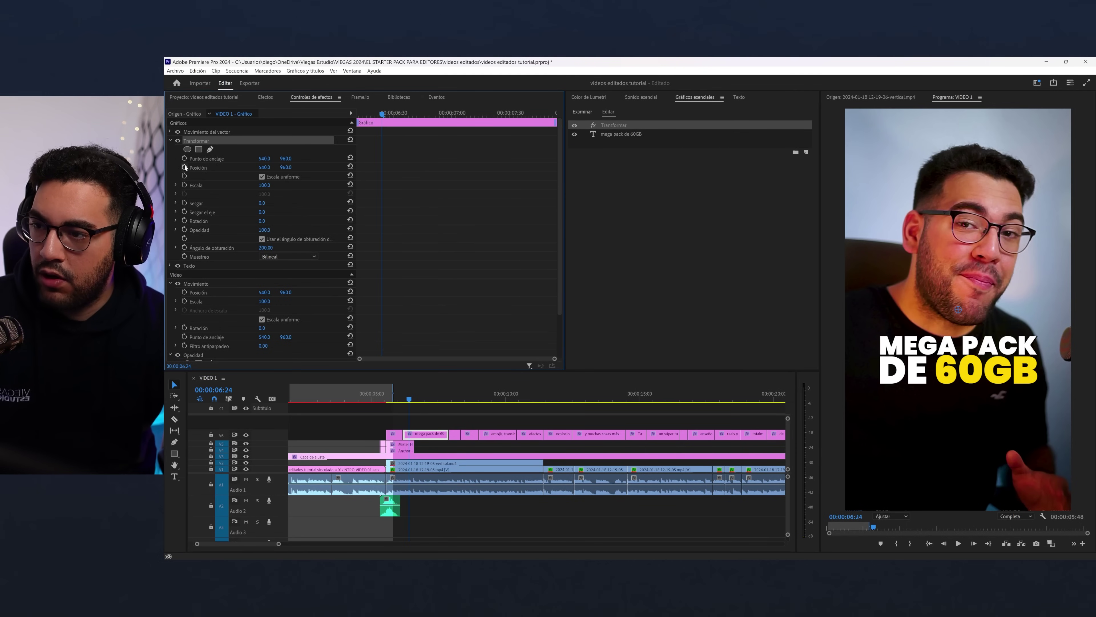
- Keyframe Position and Scale, with Scale -1 at 6:11 and 128 at 6:24
click(184, 167)
click(185, 185)
click(357, 113)
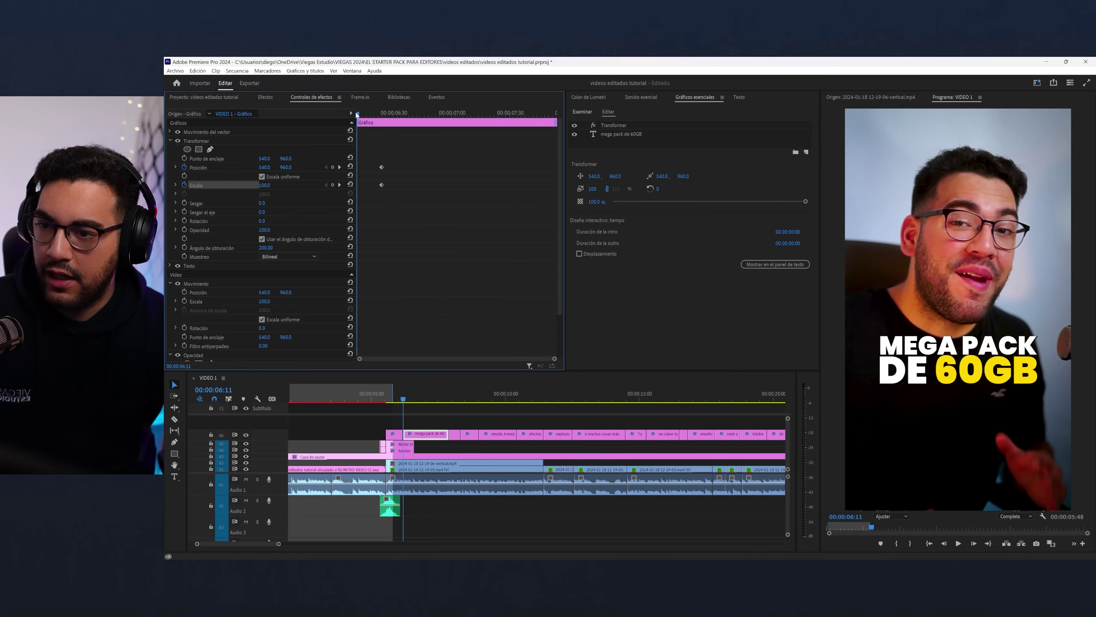
click(264, 185)
text(-1)
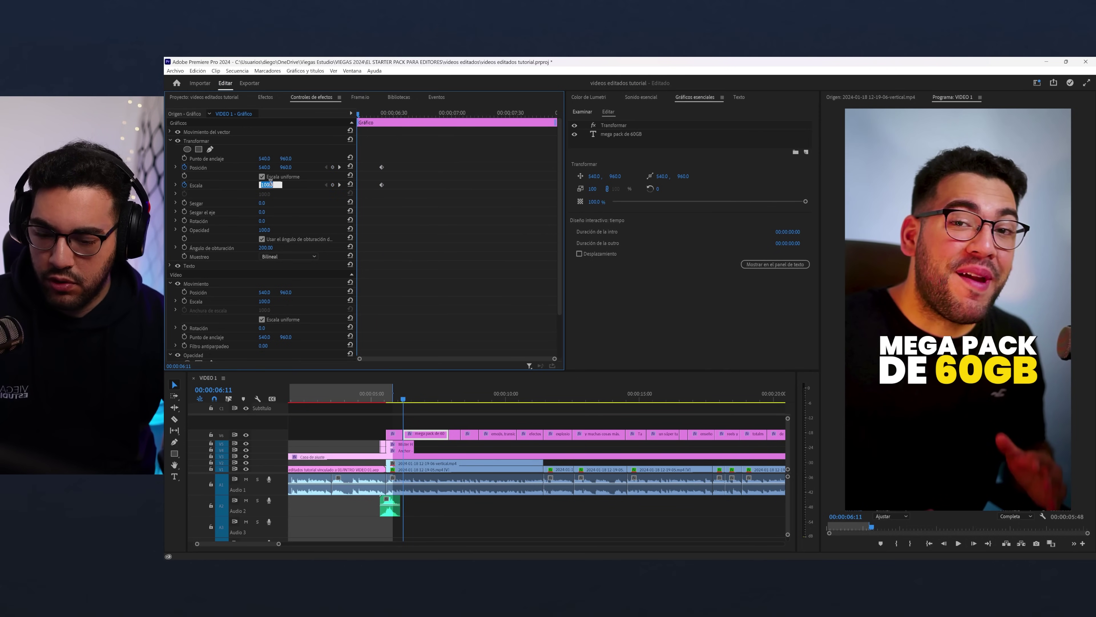
key(Return)
drag(361, 115, 357, 116)
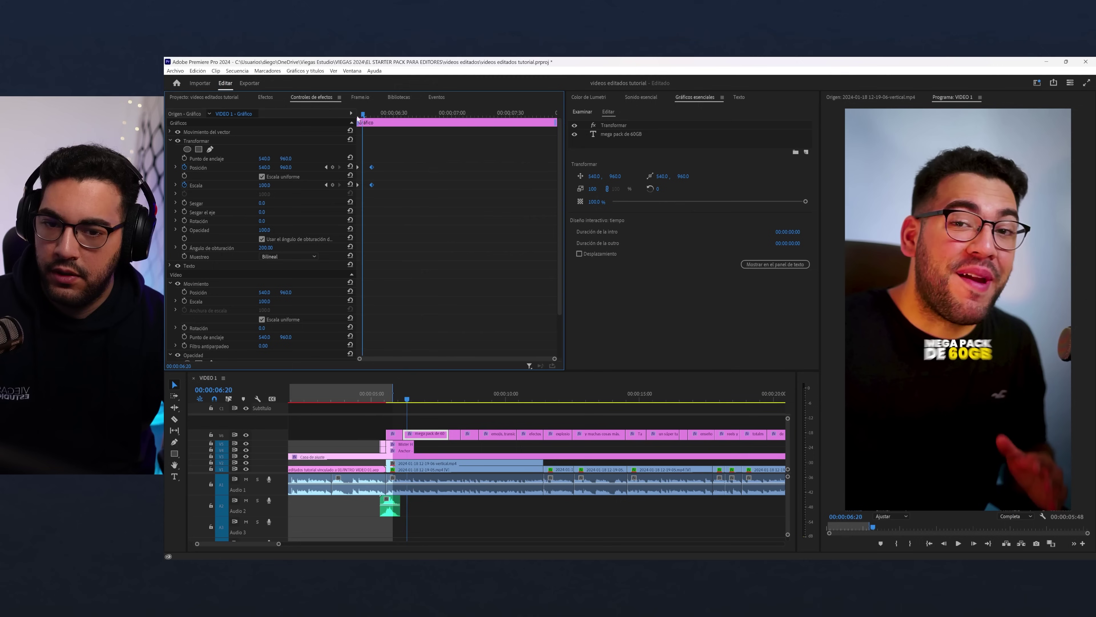
drag(357, 115, 414, 127)
mouse_move(262, 183)
mouse_down()
mouse_move(272, 185)
mouse_move(272, 168)
mouse_up()
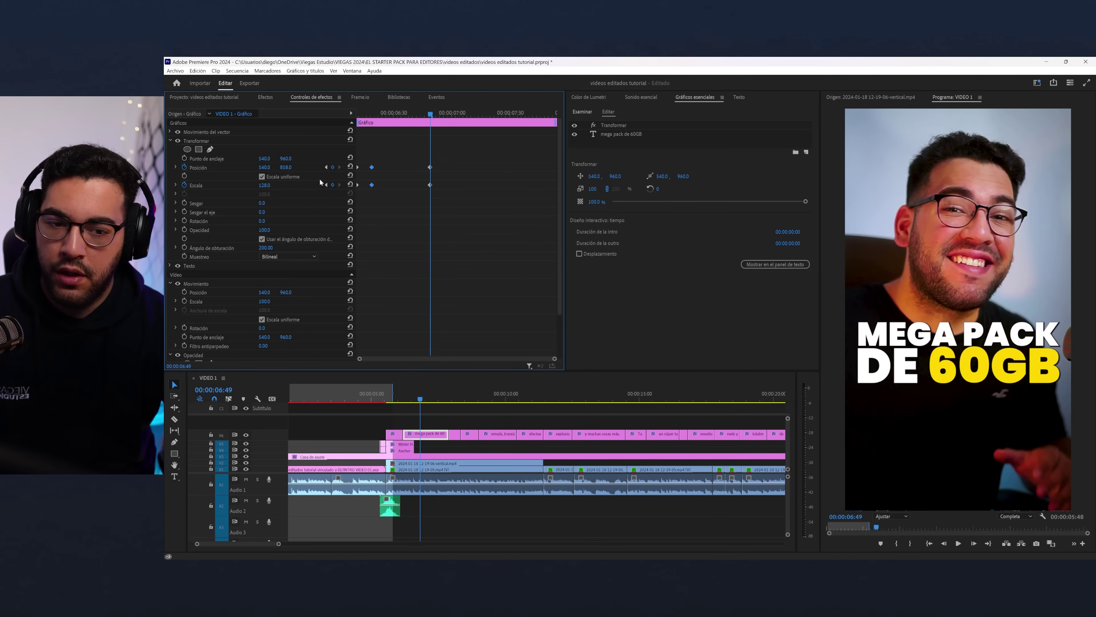
- Set the caption's Scale and Position keyframes to Curva continua and preview the pop
key(Up)
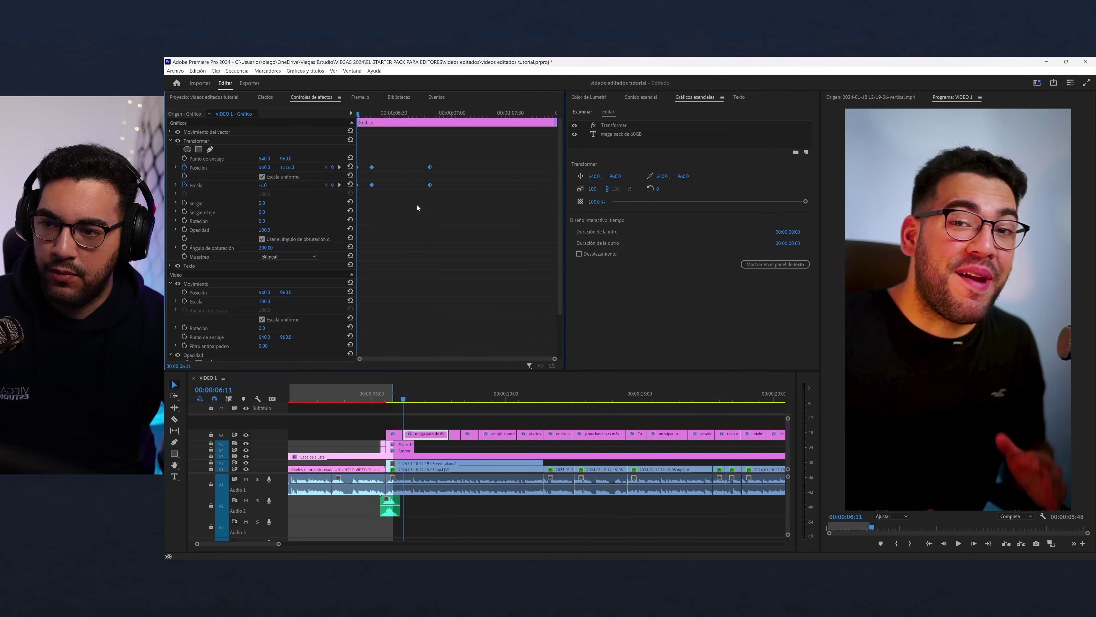
right_click(371, 185)
mouse_move(402, 254)
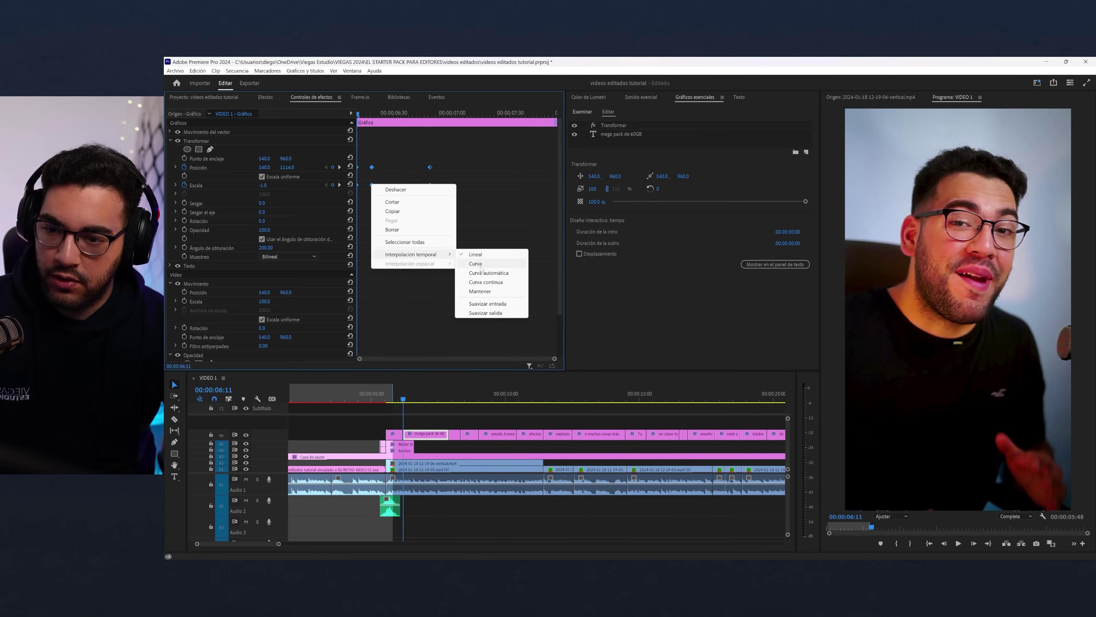
click(485, 282)
key(space)
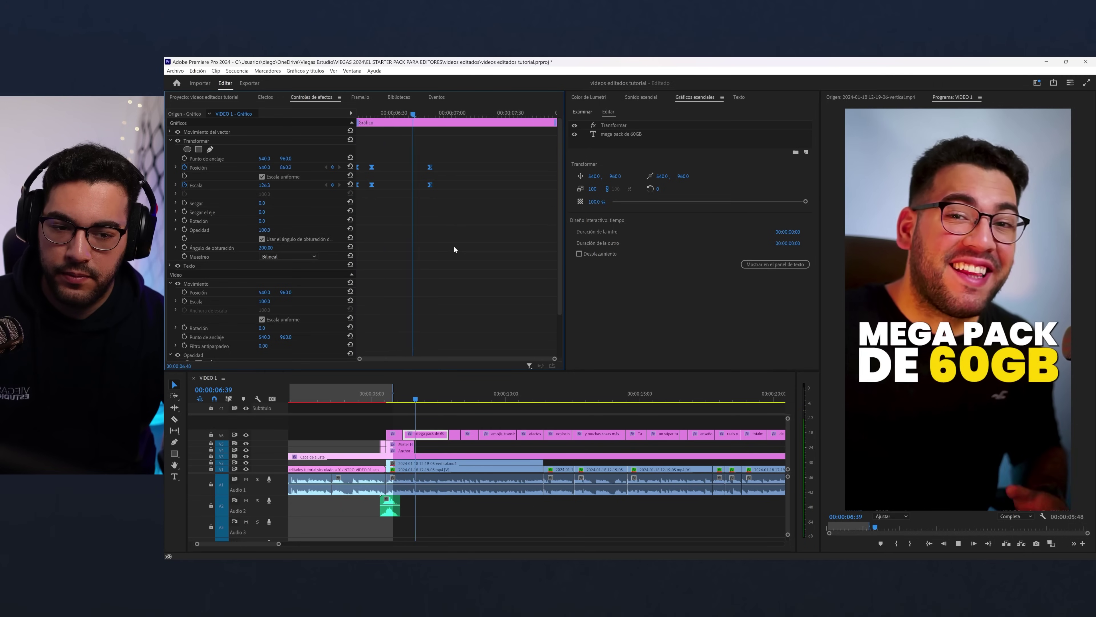
click(357, 114)
key(space)
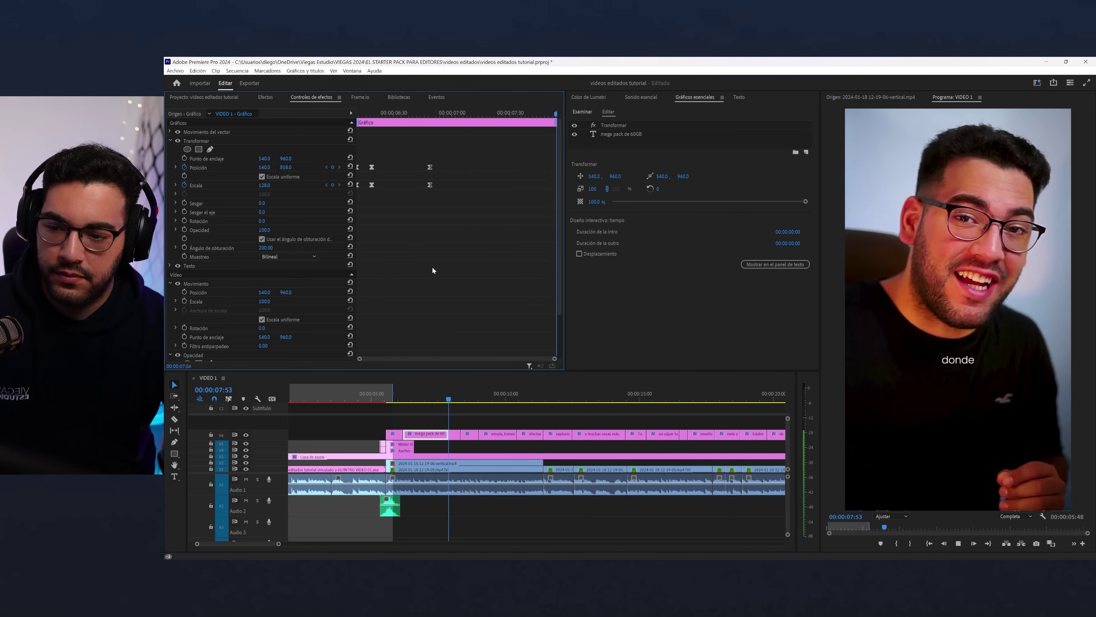
- Drag the end keyframes later for a slower pop-in and replay it
click(419, 436)
click(428, 398)
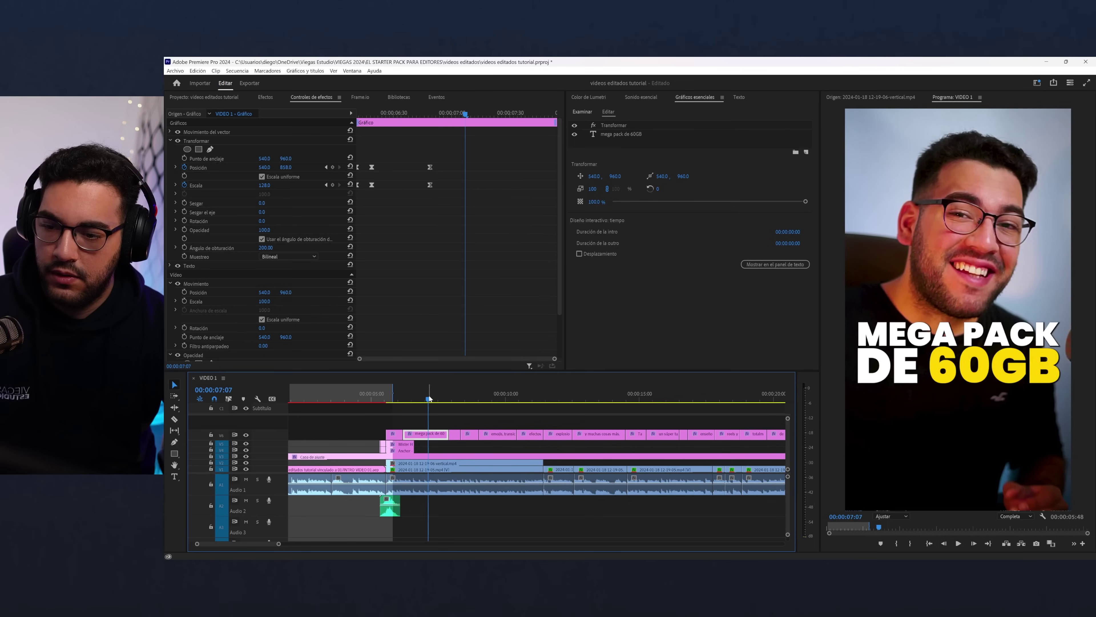
mouse_move(425, 157)
mouse_down()
mouse_move(434, 191)
mouse_move(518, 202)
mouse_up()
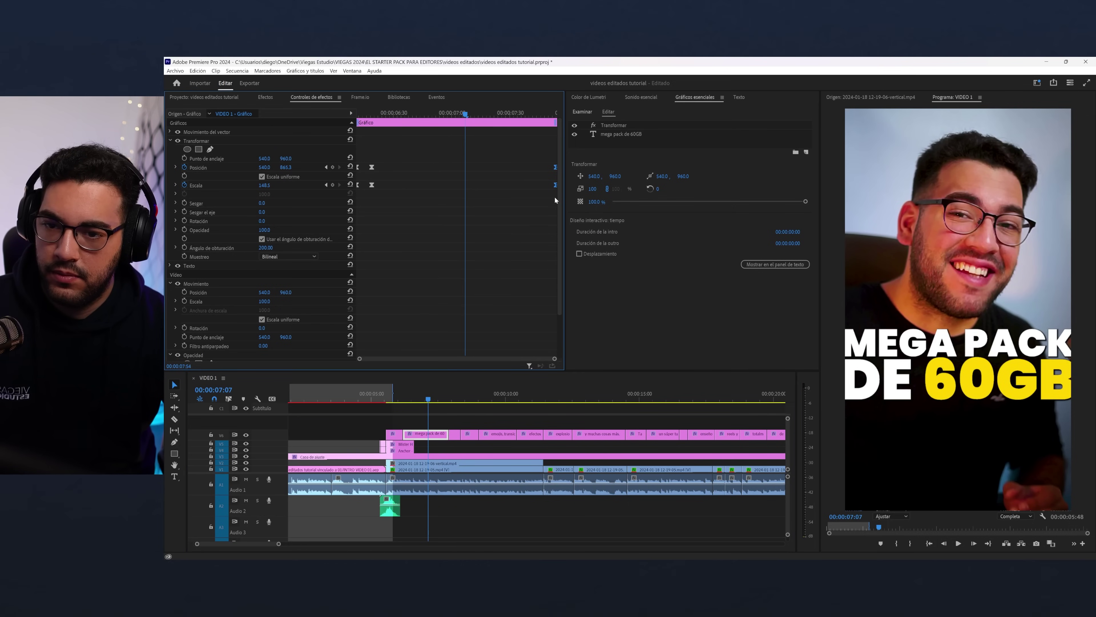
key(space)
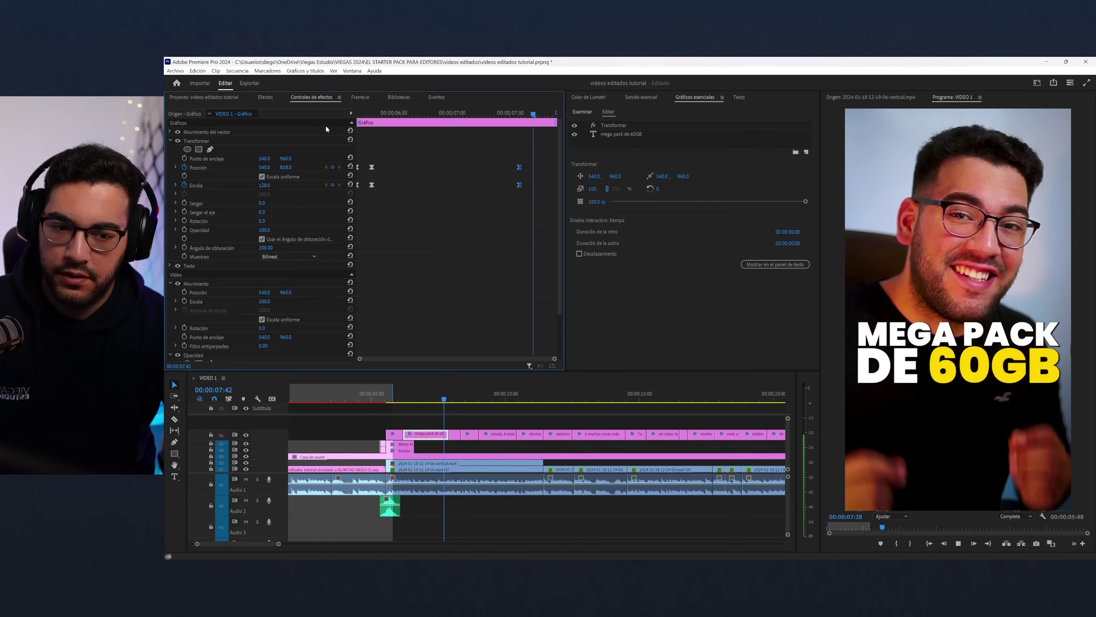
key(space)
click(432, 456)
- Collapse the MEGA PACK DE 60GB graphic's Transformar settings and select the caption graphics
key(minus)
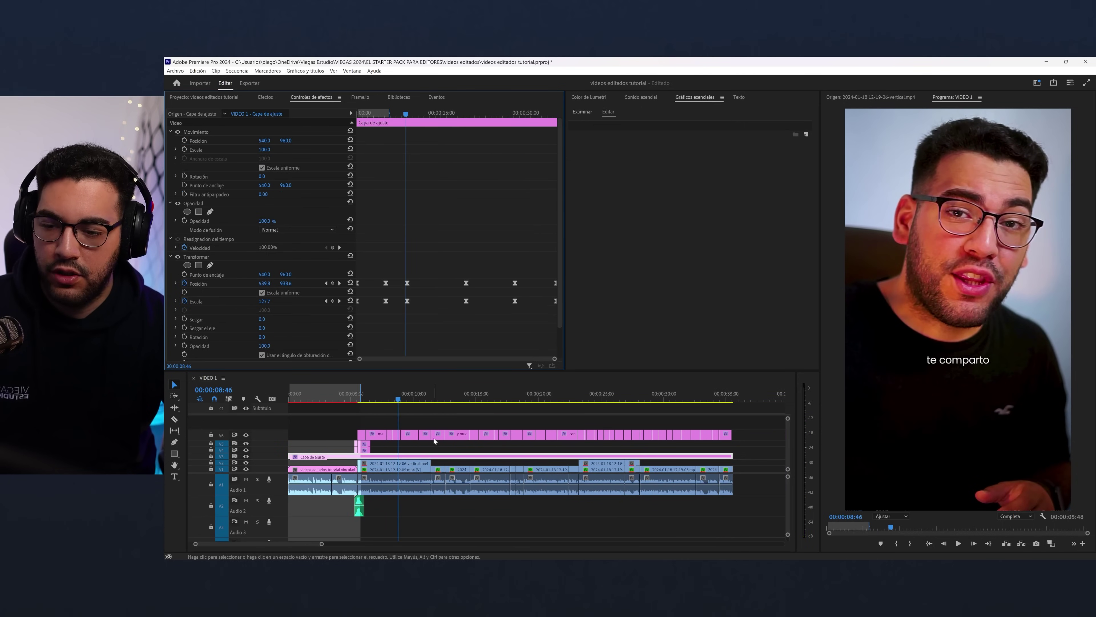
click(377, 435)
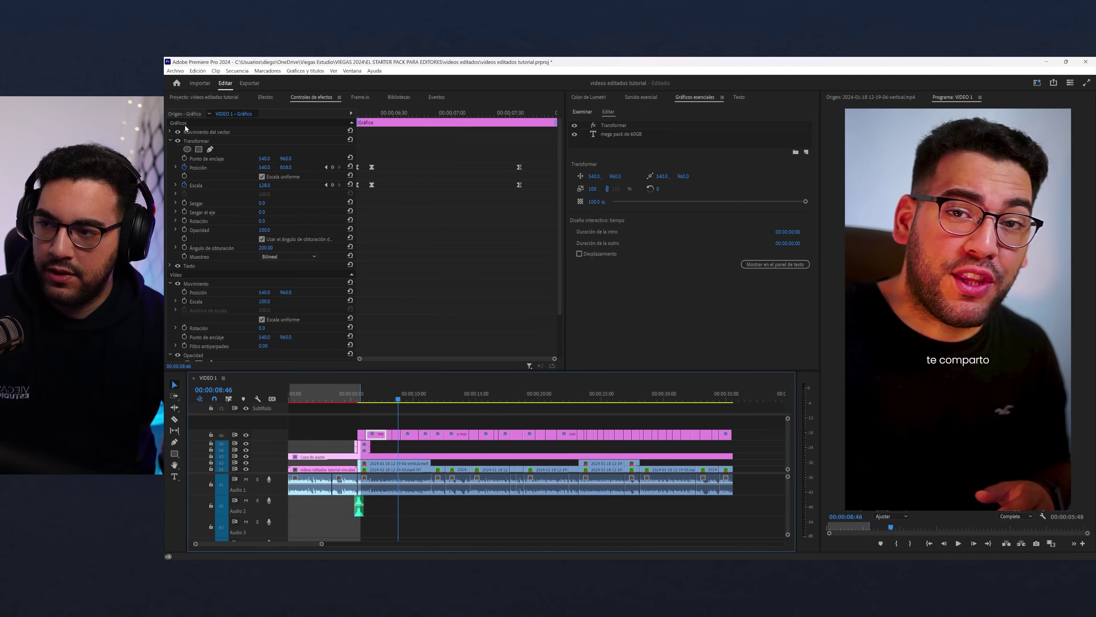
click(195, 140)
click(170, 141)
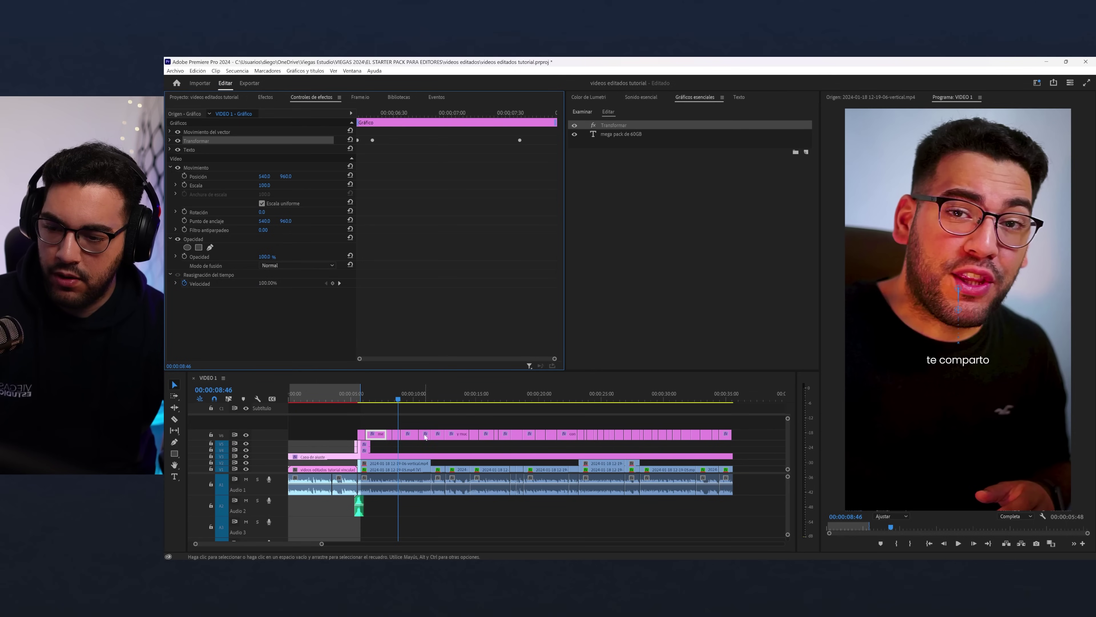
drag(749, 439, 390, 430)
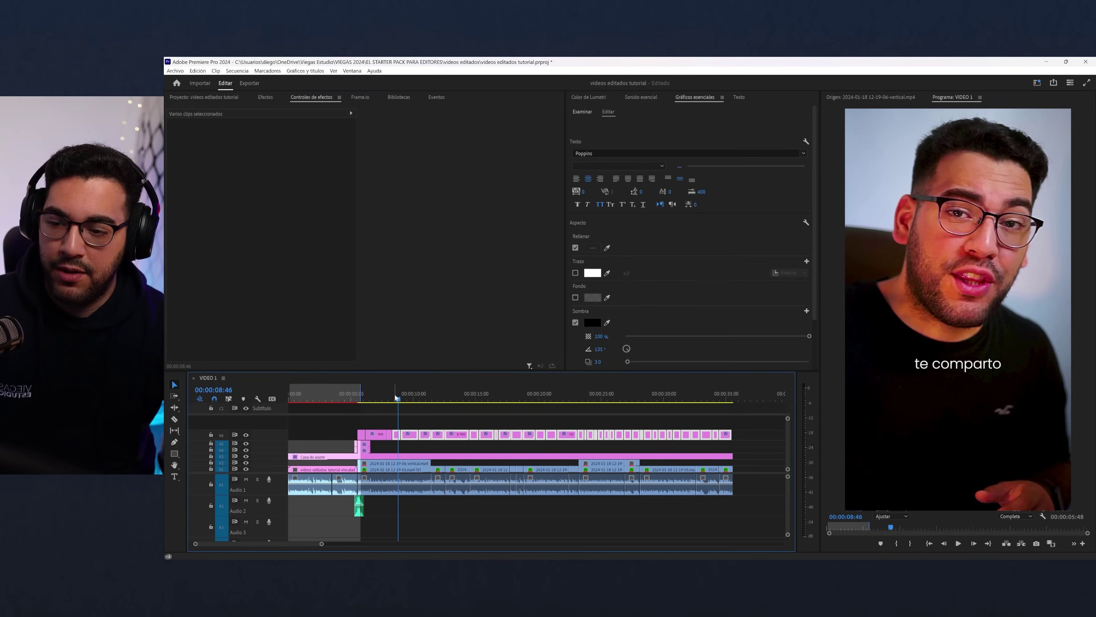
- Play the captions from about 8 seconds, then scrub back and zoom in near 'donde'
drag(396, 398, 390, 393)
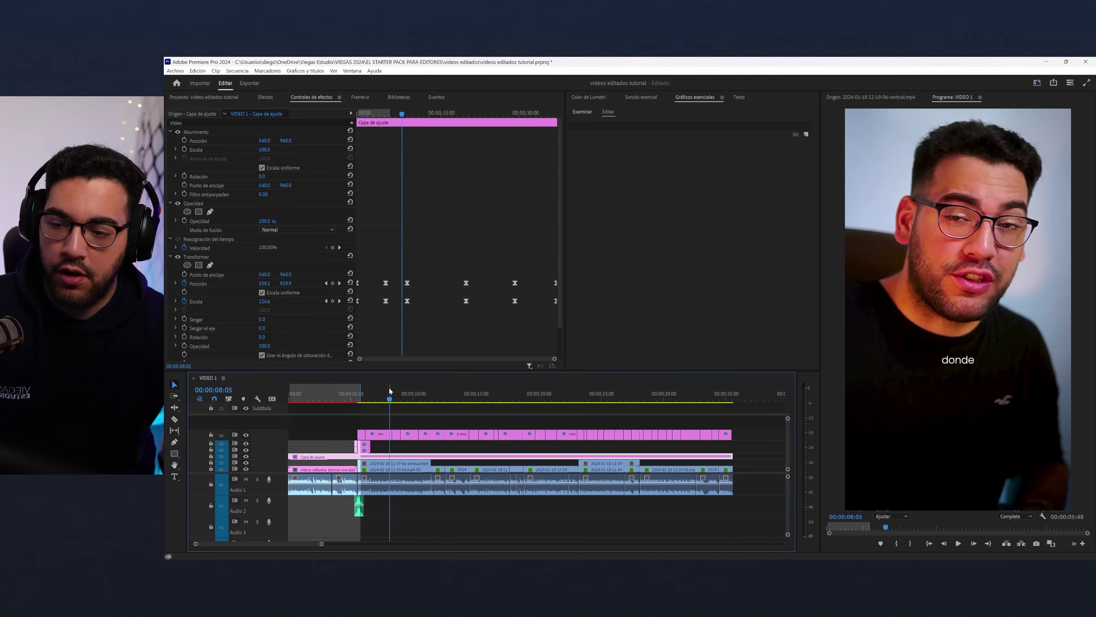
key(space)
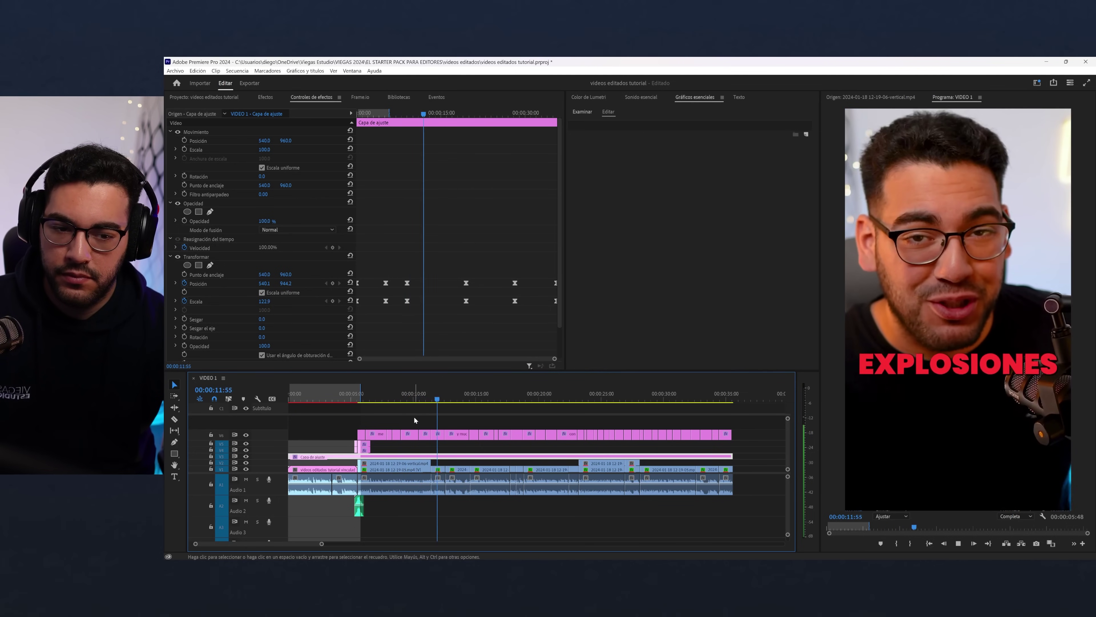
key(space)
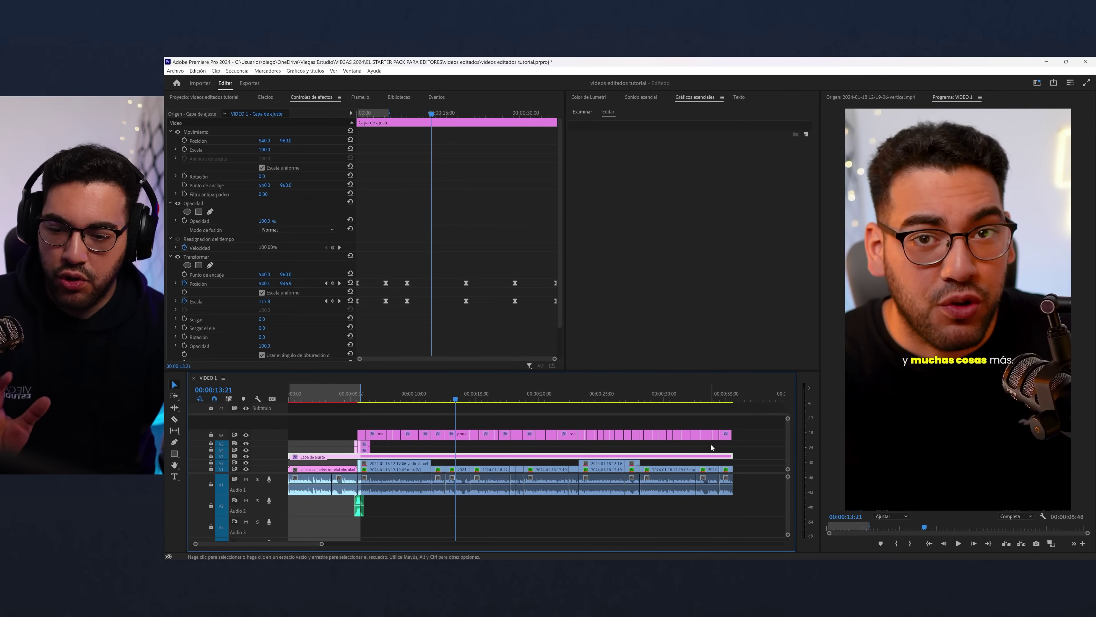
drag(433, 400, 390, 403)
scroll(417, 440, up, 5)
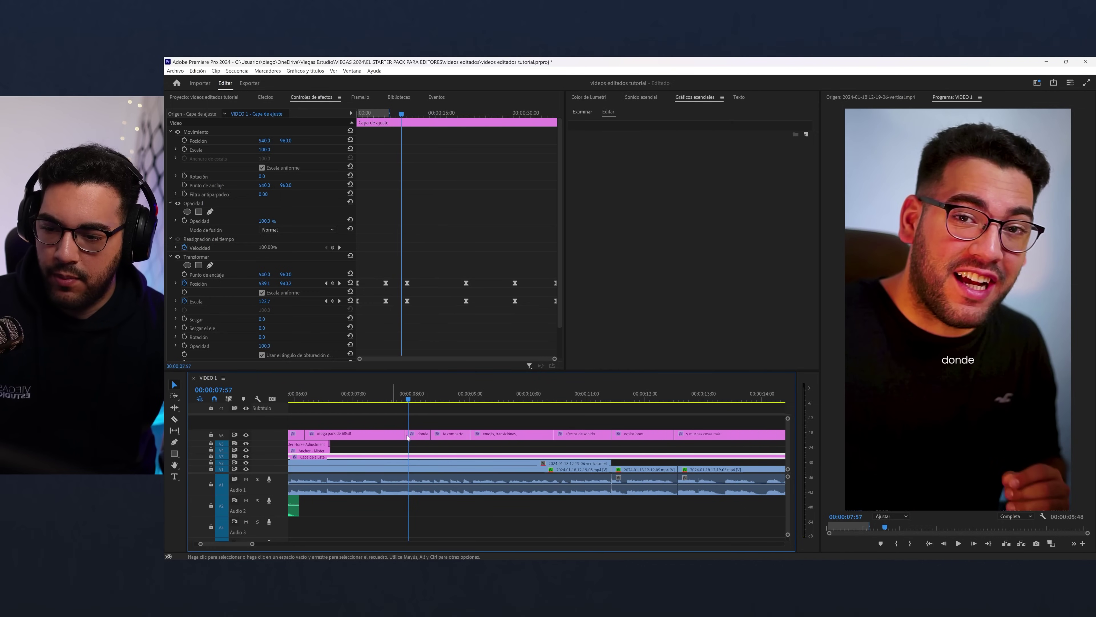
- Apply Transformar to the 'donde' caption and start keyframing its Scale
click(417, 439)
click(265, 98)
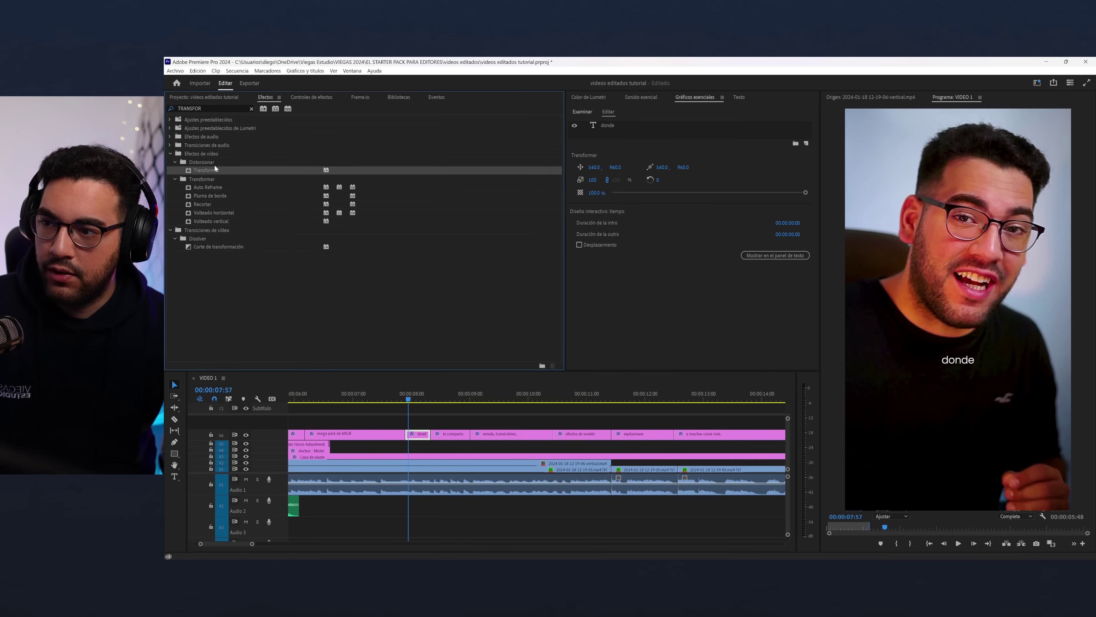
drag(413, 436, 413, 436)
click(311, 98)
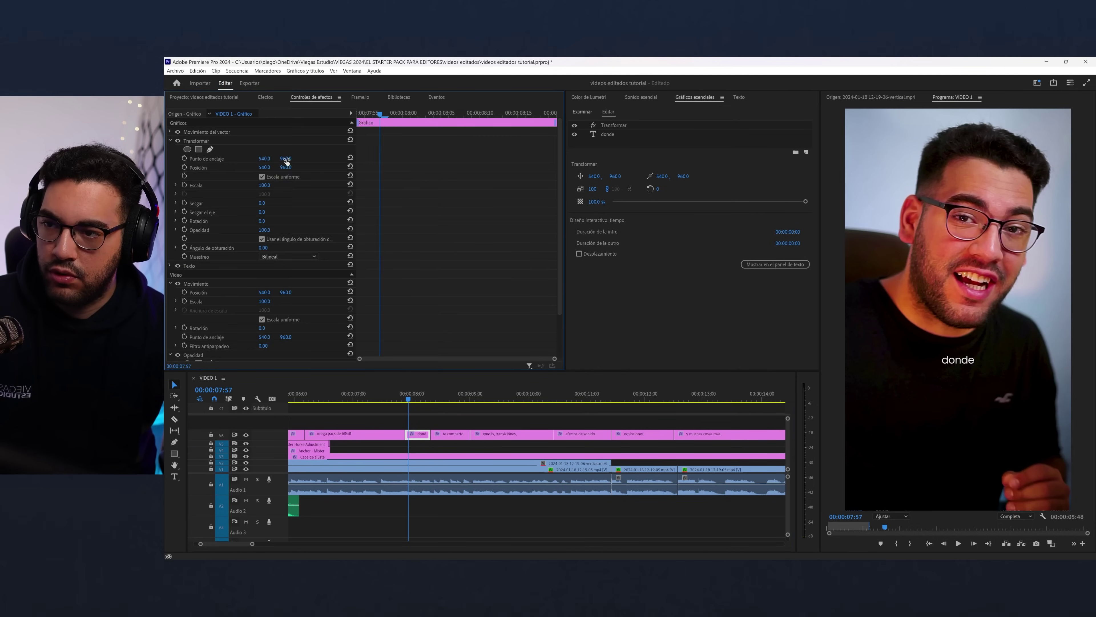
scroll(257, 255, up, 2)
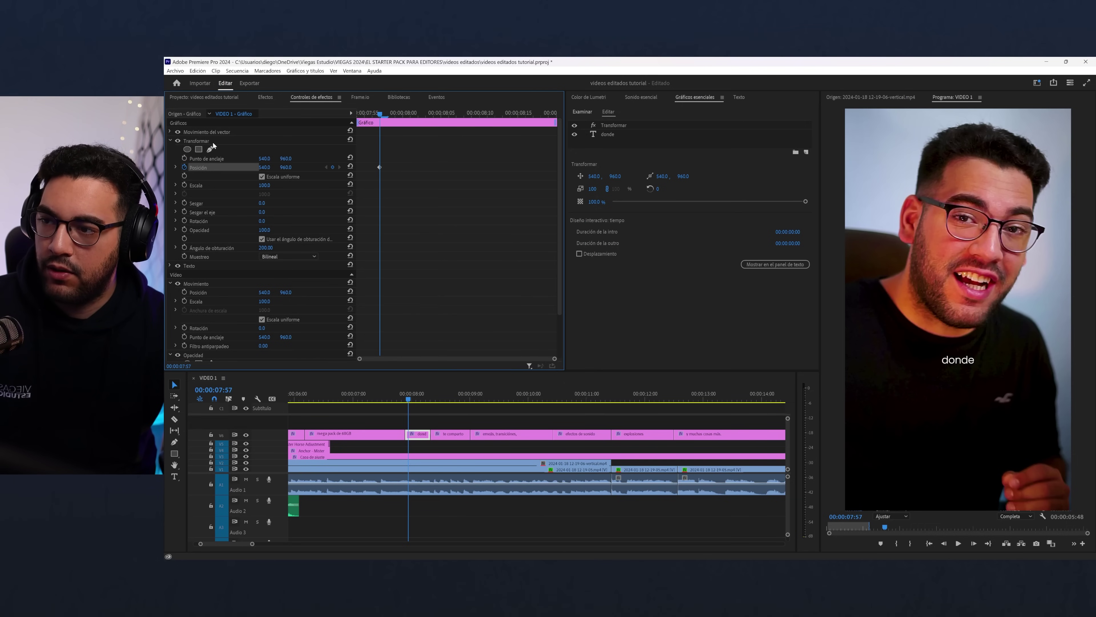
click(184, 185)
key(Left)
key(Left)
key(Left)
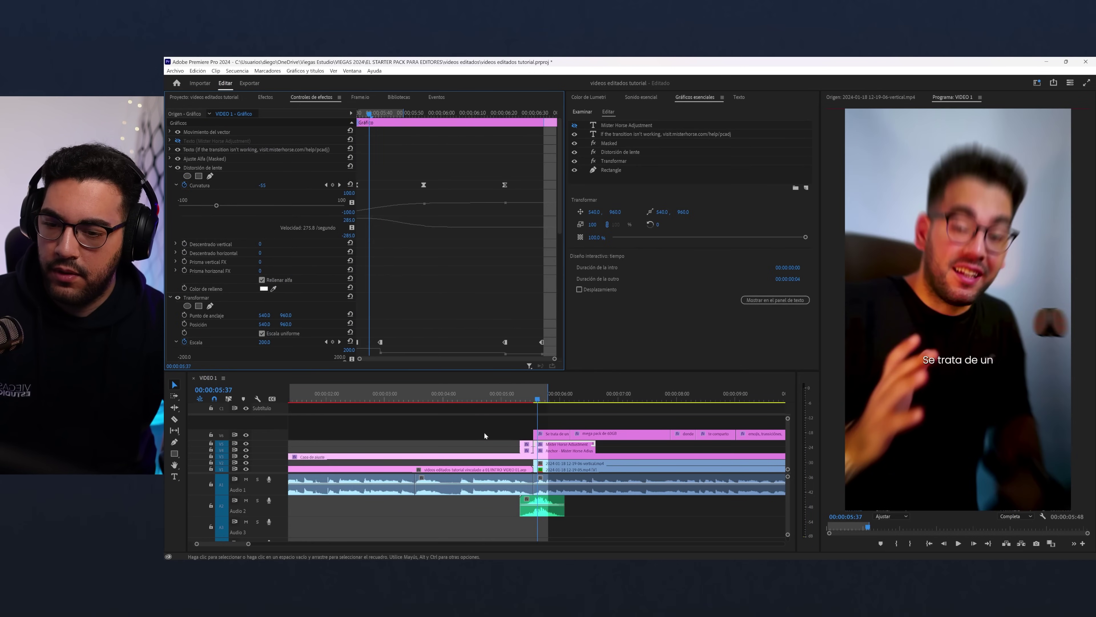
- Set the 'donde' Position and Scale keyframes to Curva continua
drag(558, 399, 669, 405)
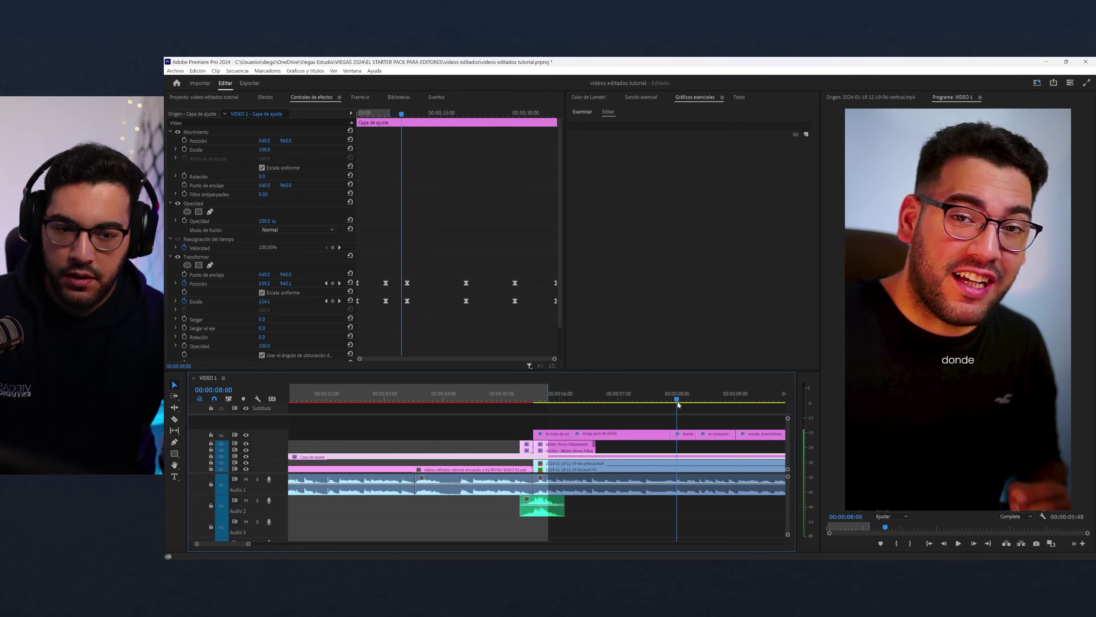
drag(668, 405, 684, 440)
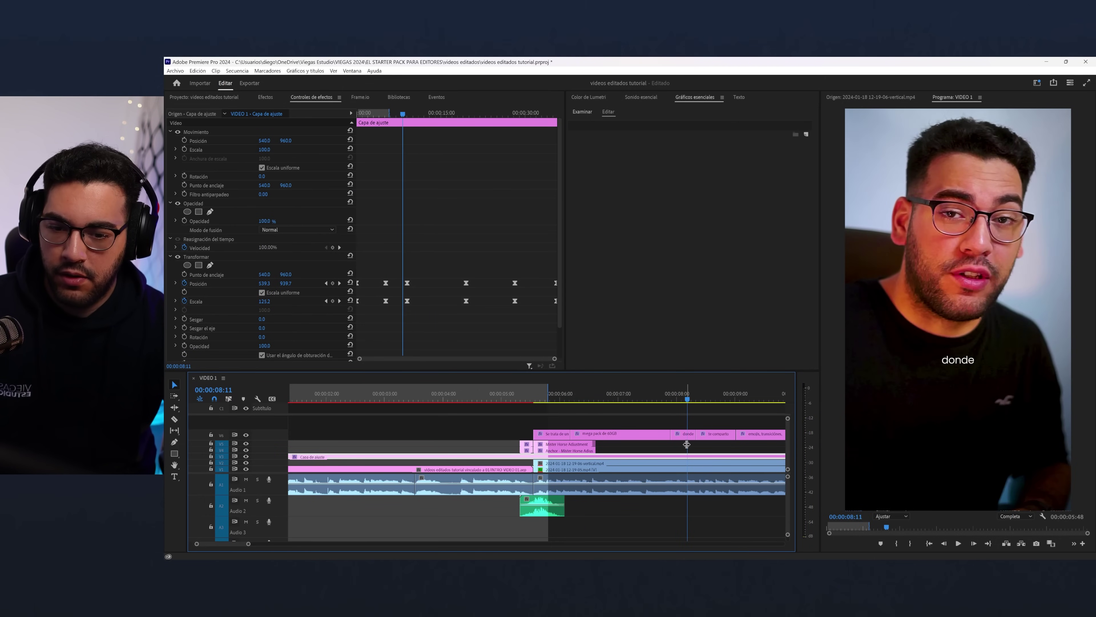
click(684, 442)
drag(433, 212, 369, 162)
right_click(380, 185)
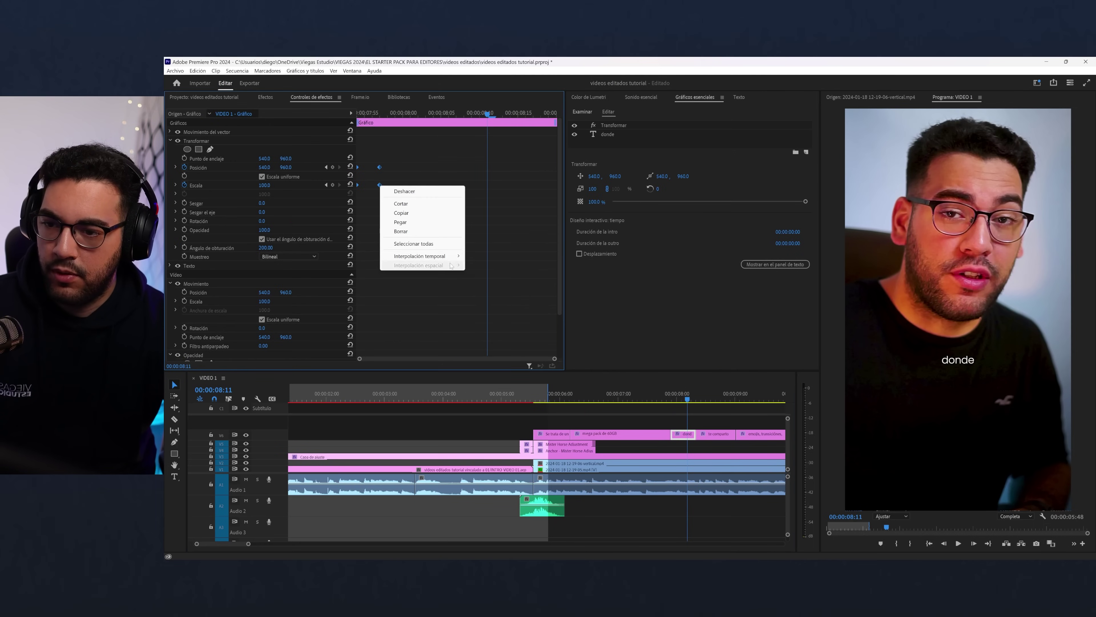
mouse_move(431, 256)
click(498, 284)
click(406, 166)
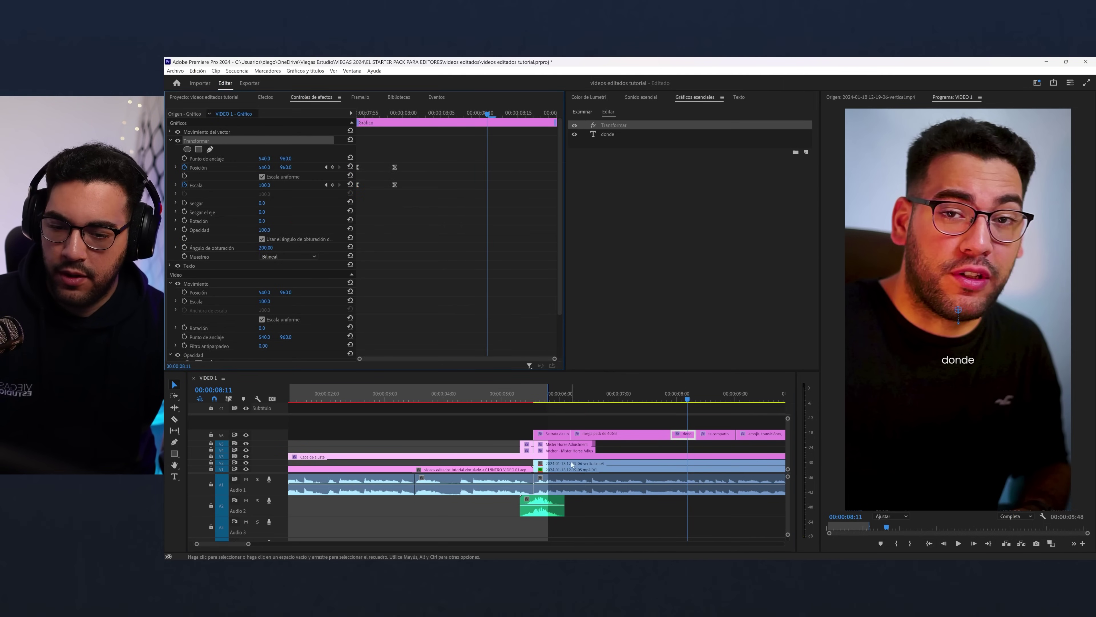
- Reselect the 'donde' clip and place the playhead near its start
scroll(572, 438, down, 5)
drag(546, 422, 729, 436)
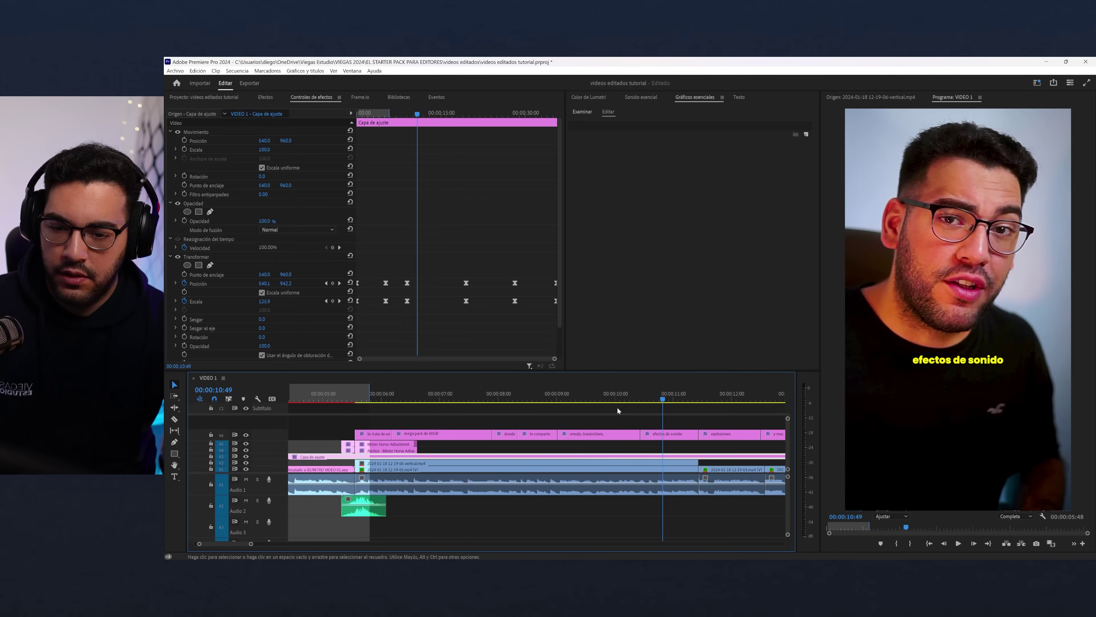
click(519, 395)
key(d)
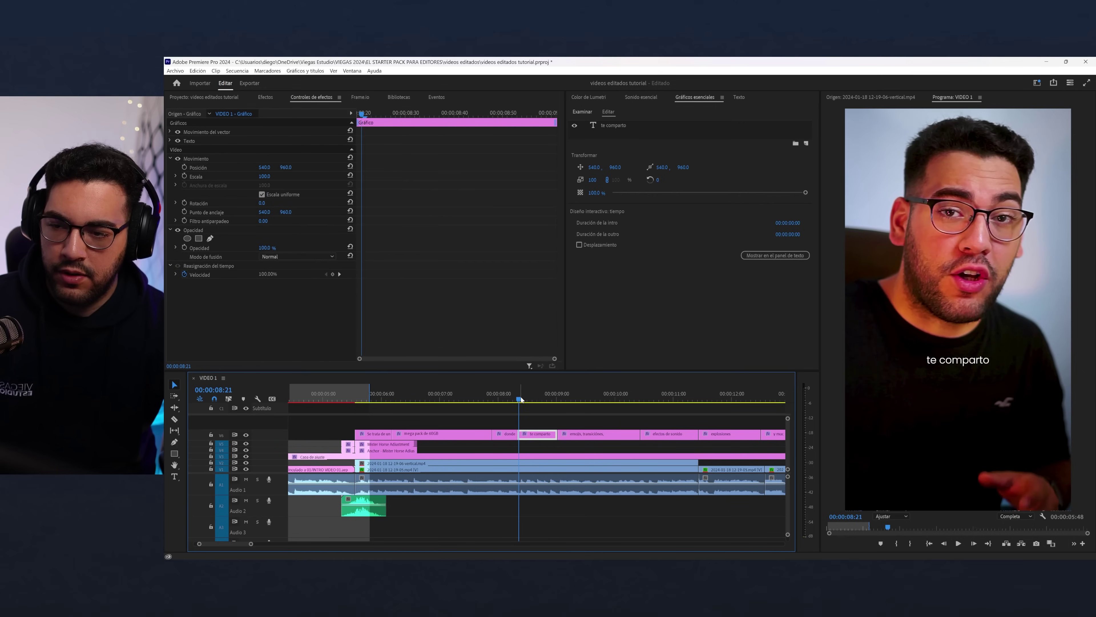
click(501, 398)
key(d)
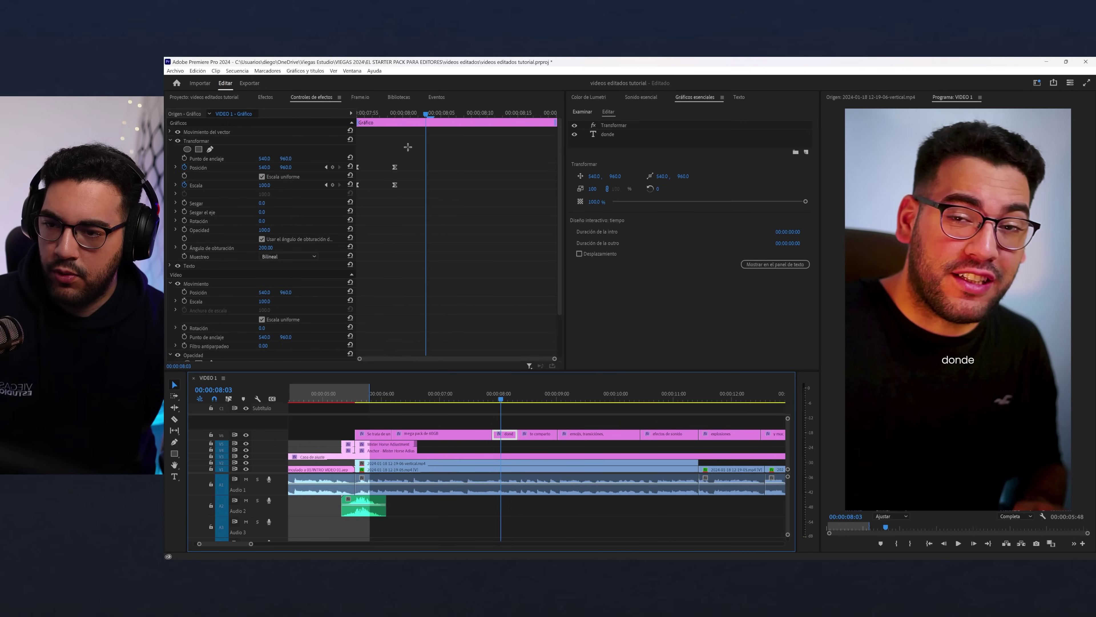
drag(386, 147, 393, 188)
click(446, 197)
- Set the 'donde' Scale to 180 at 08:15 and play back the pop-in
drag(484, 113, 510, 137)
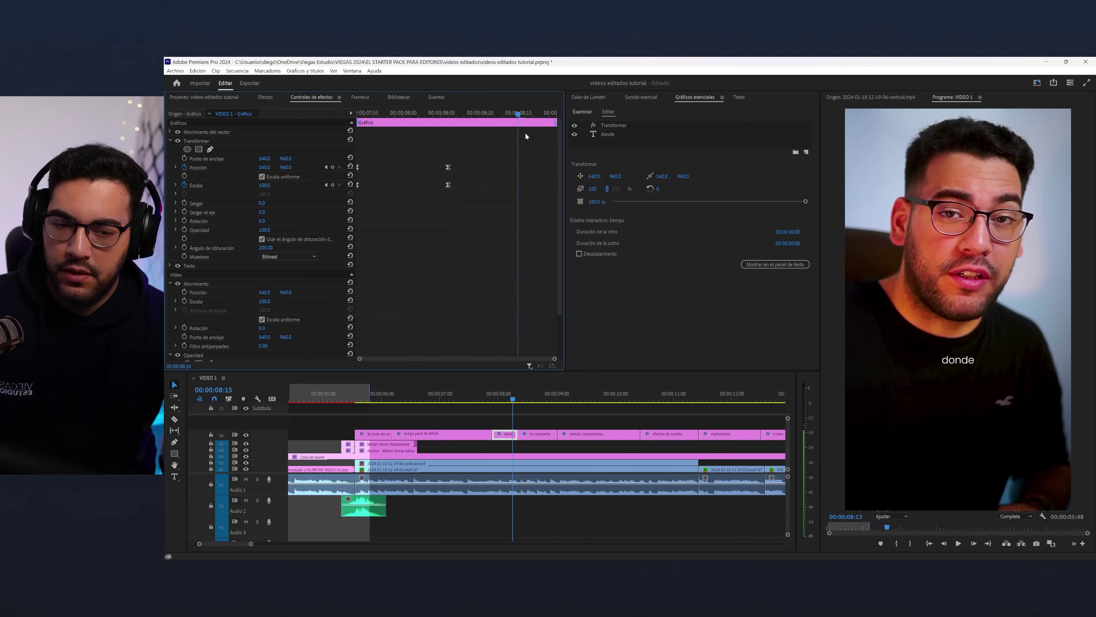
mouse_move(264, 185)
mouse_down()
mouse_move(298, 185)
mouse_move(251, 167)
mouse_up()
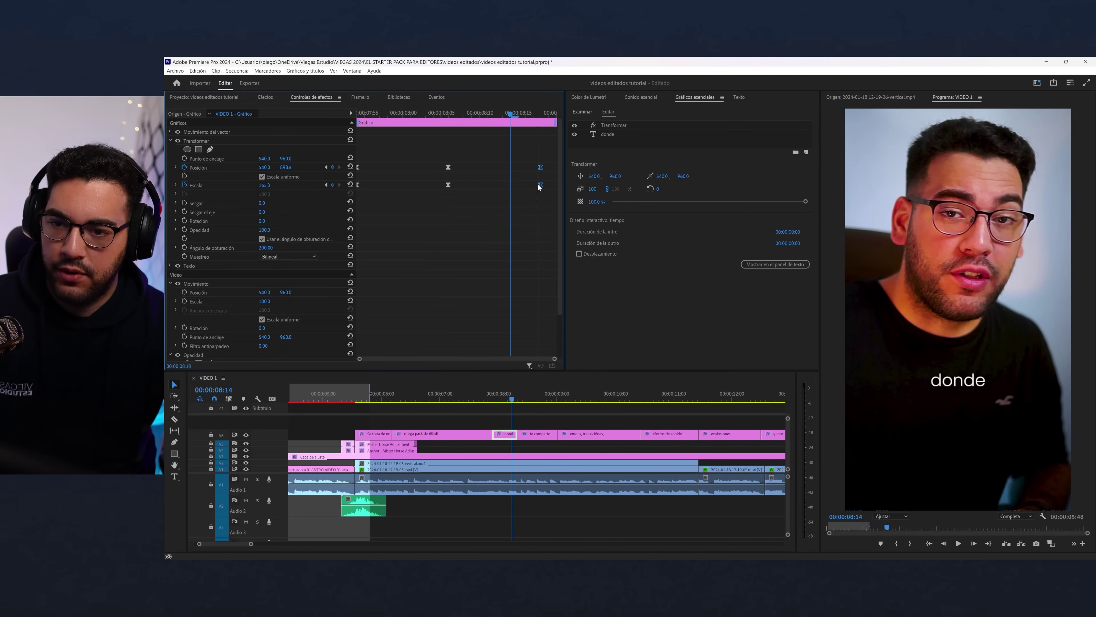
key(space)
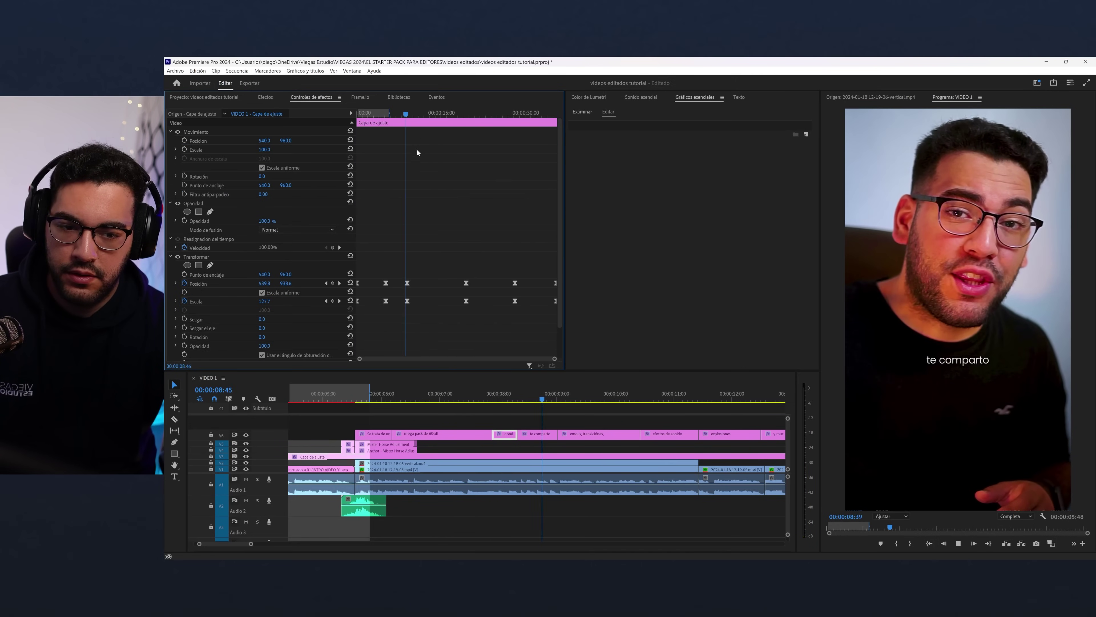
key(space)
click(504, 434)
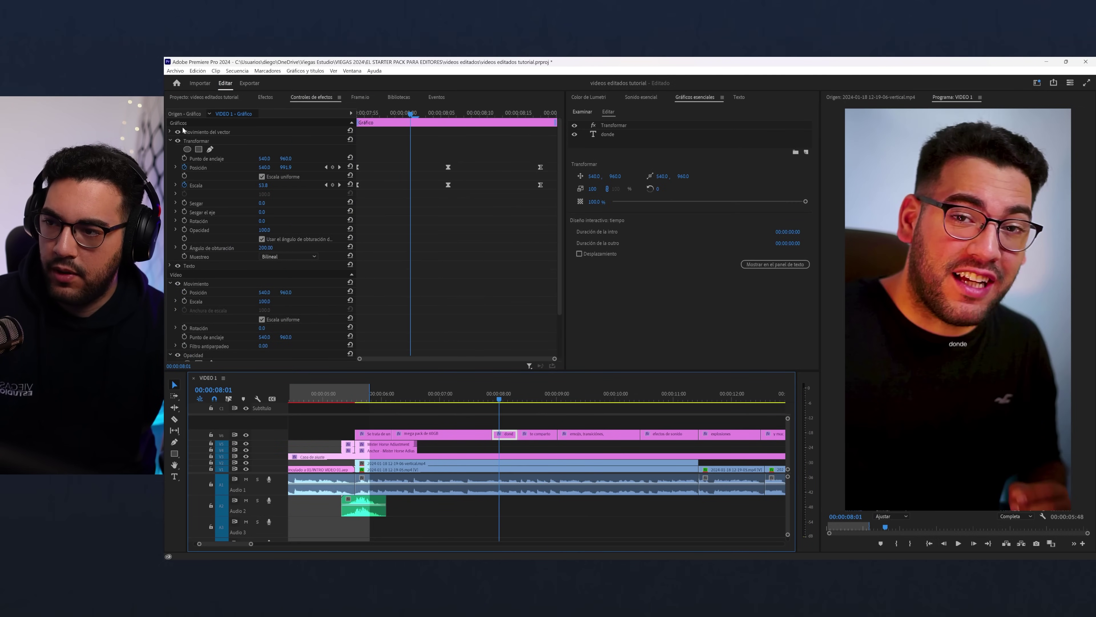
click(203, 141)
alt+scroll(544, 418, down, 3)
drag(544, 418, 697, 437)
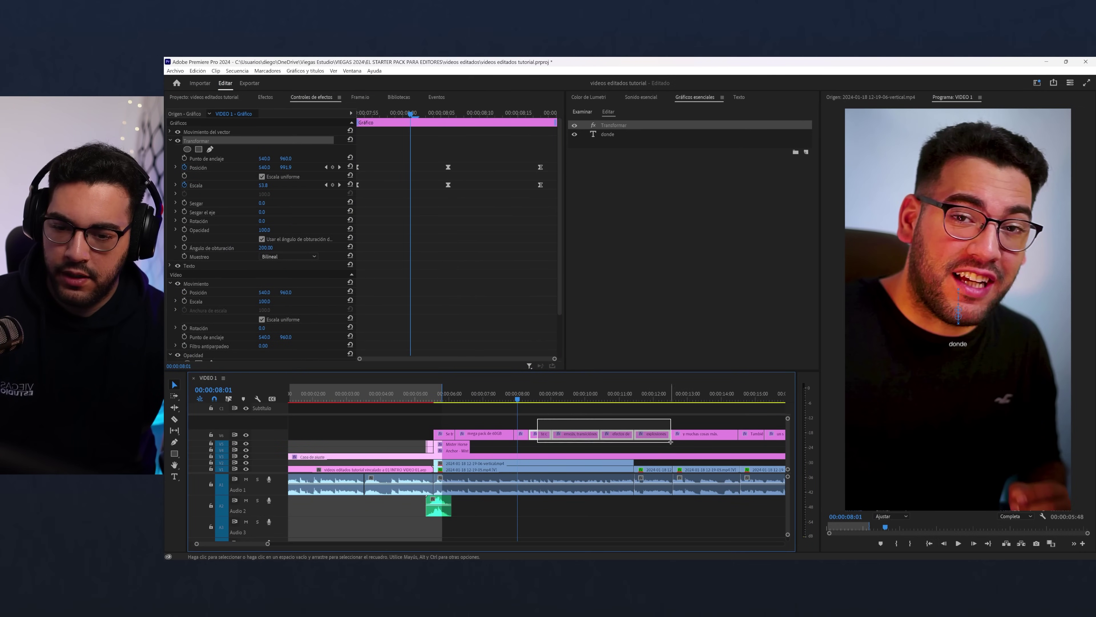
key(space)
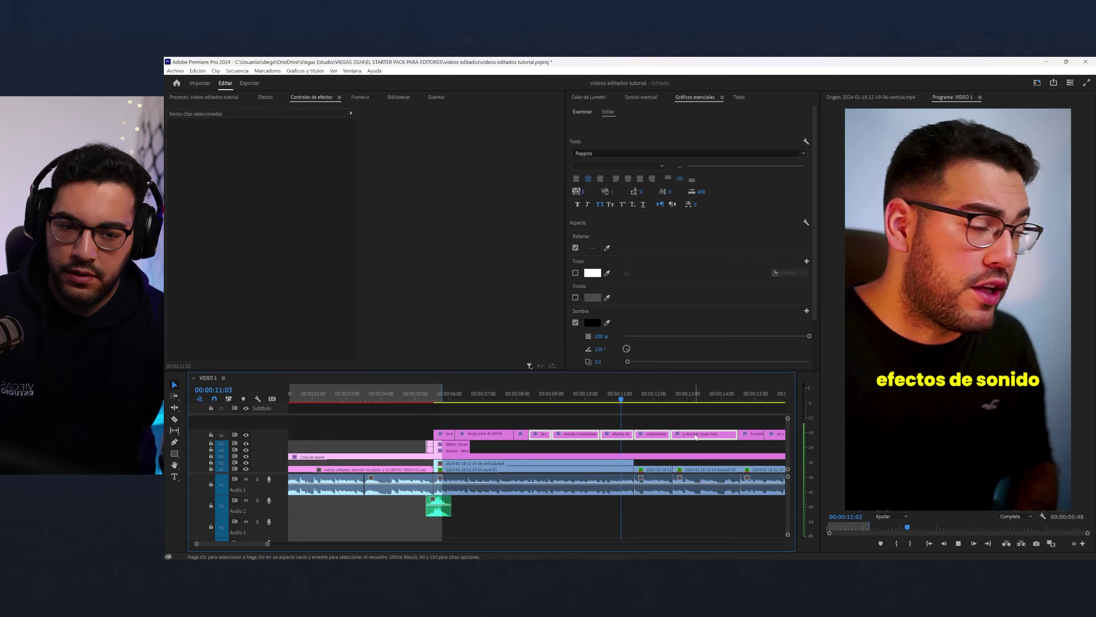
click(653, 434)
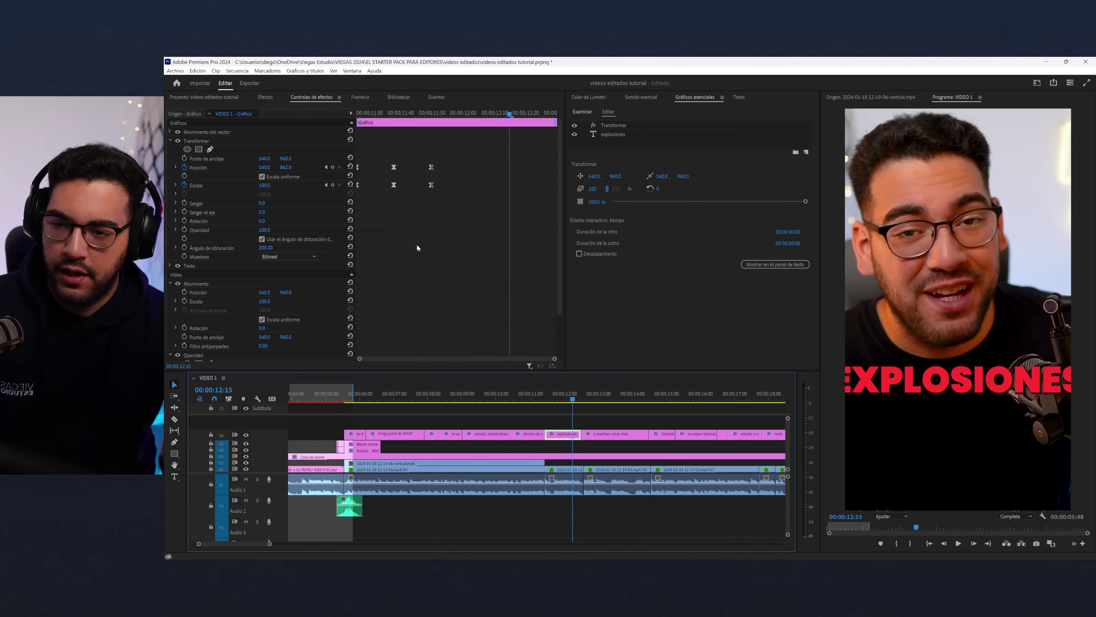
drag(266, 185, 279, 169)
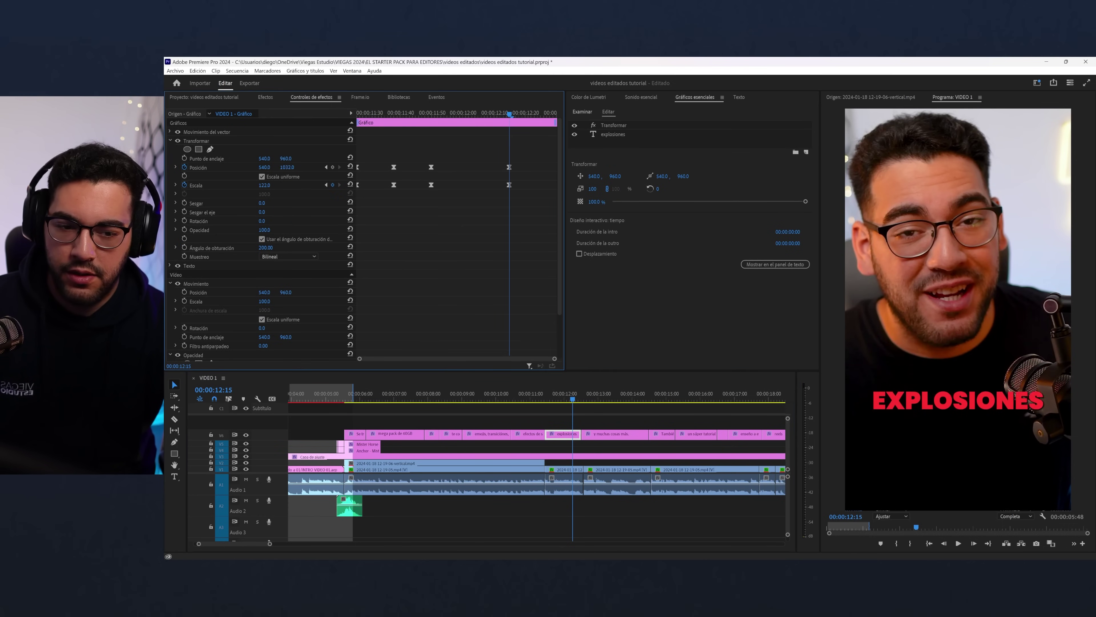
key(space)
key(space)
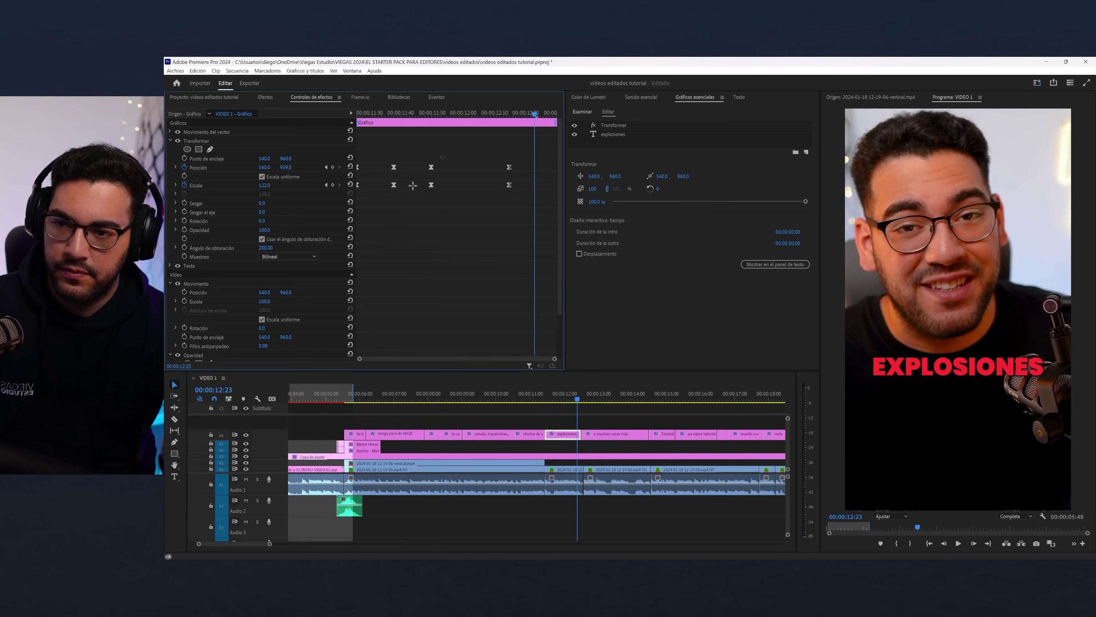
drag(393, 111, 353, 111)
key(space)
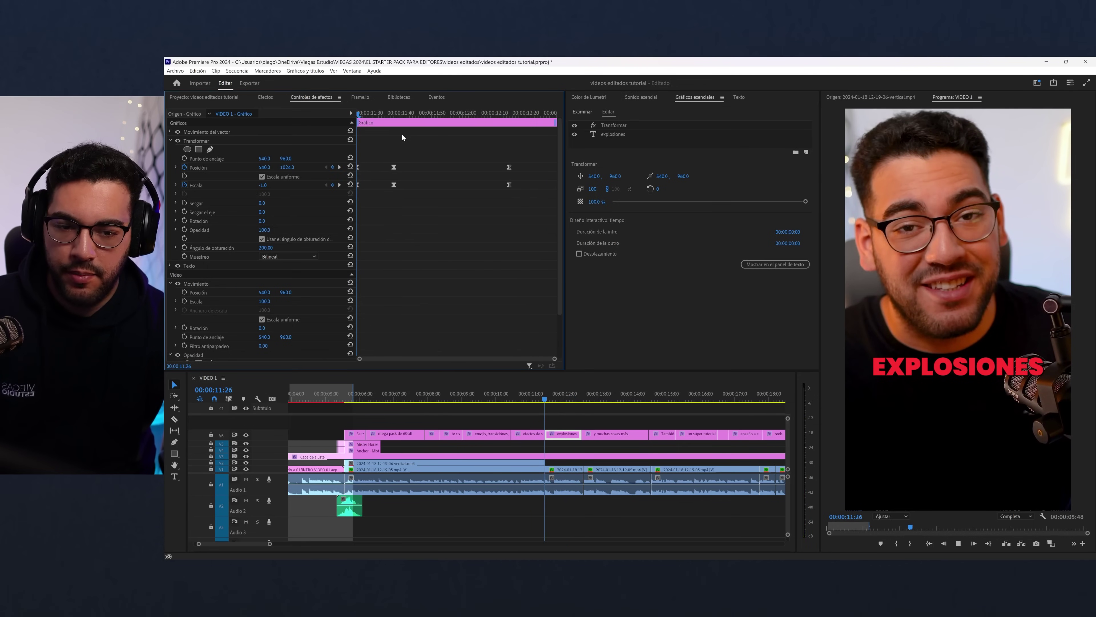
key(space)
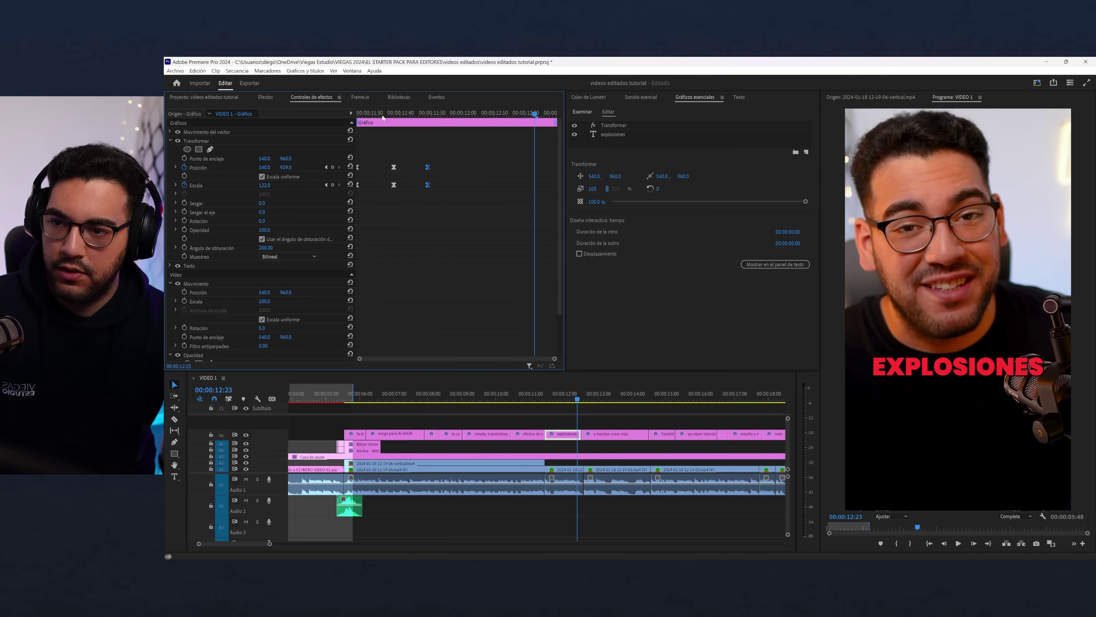
drag(383, 116, 406, 114)
key(space)
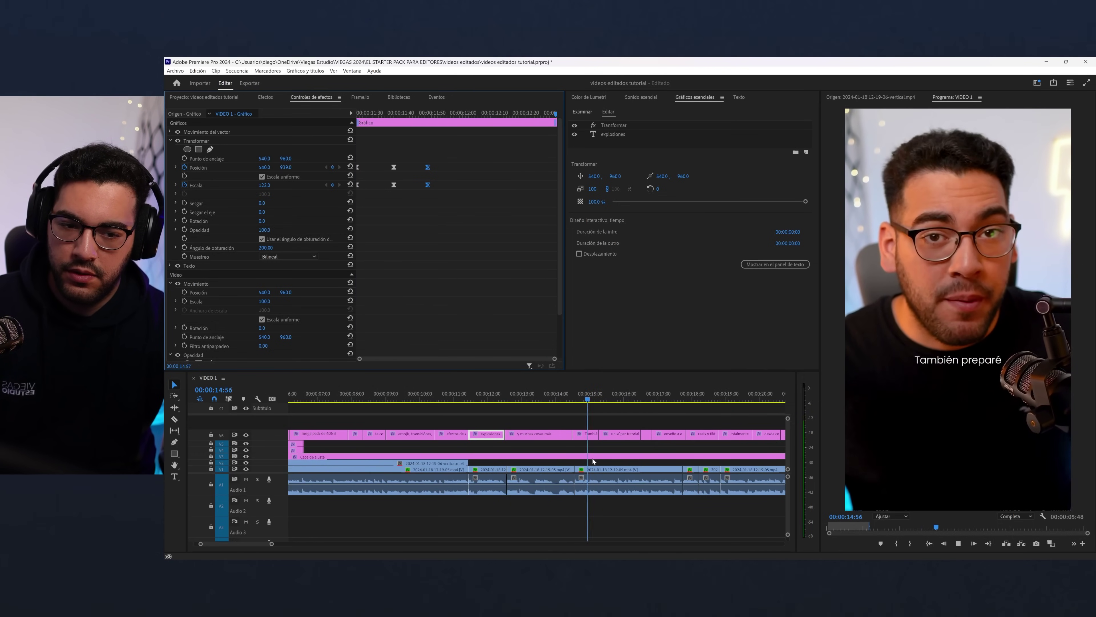
click(555, 454)
key(backslash)
key(space)
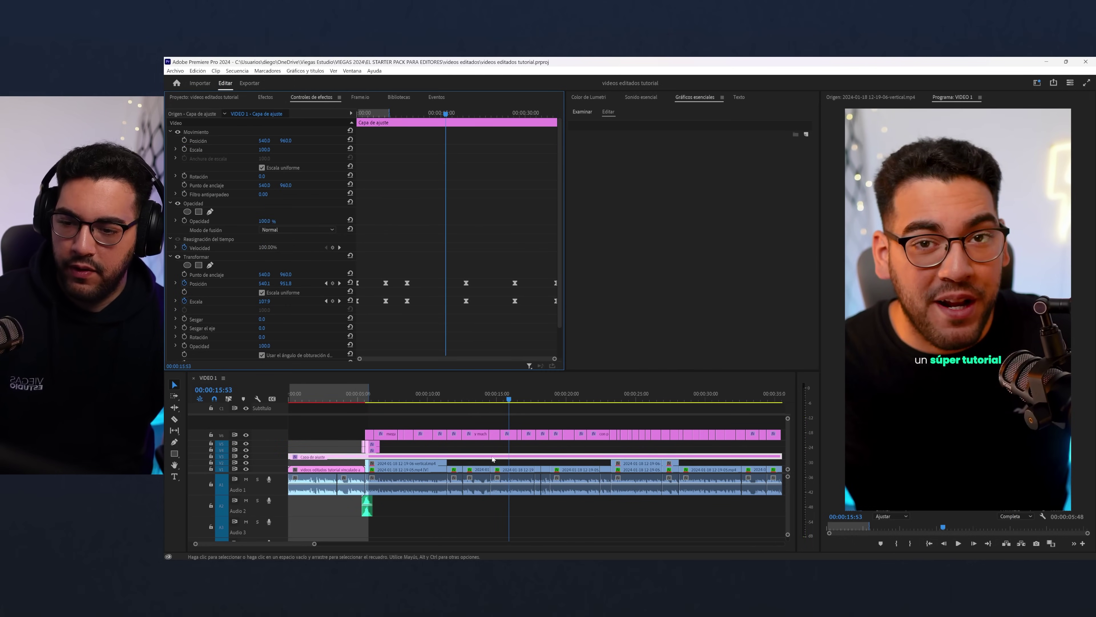
key(minus)
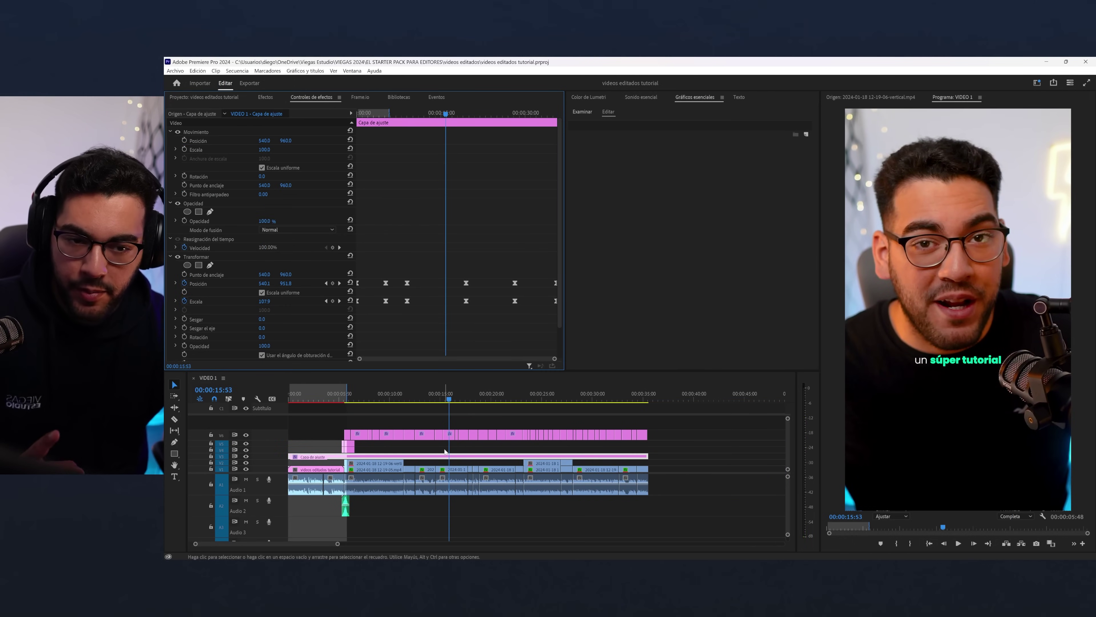
mouse_move(630, 566)
mouse_move(651, 520)
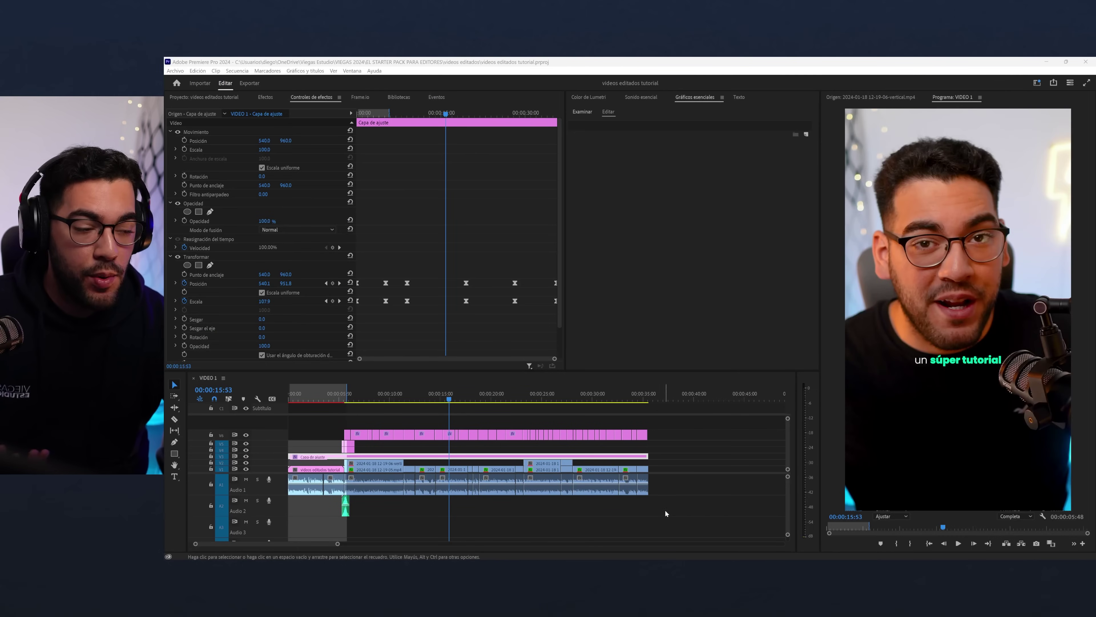
- Bring the CURSO EDICIÓN DE VIDEO recordings folder forward, shift it right, and check Premiere behind it
key(alt+Tab)
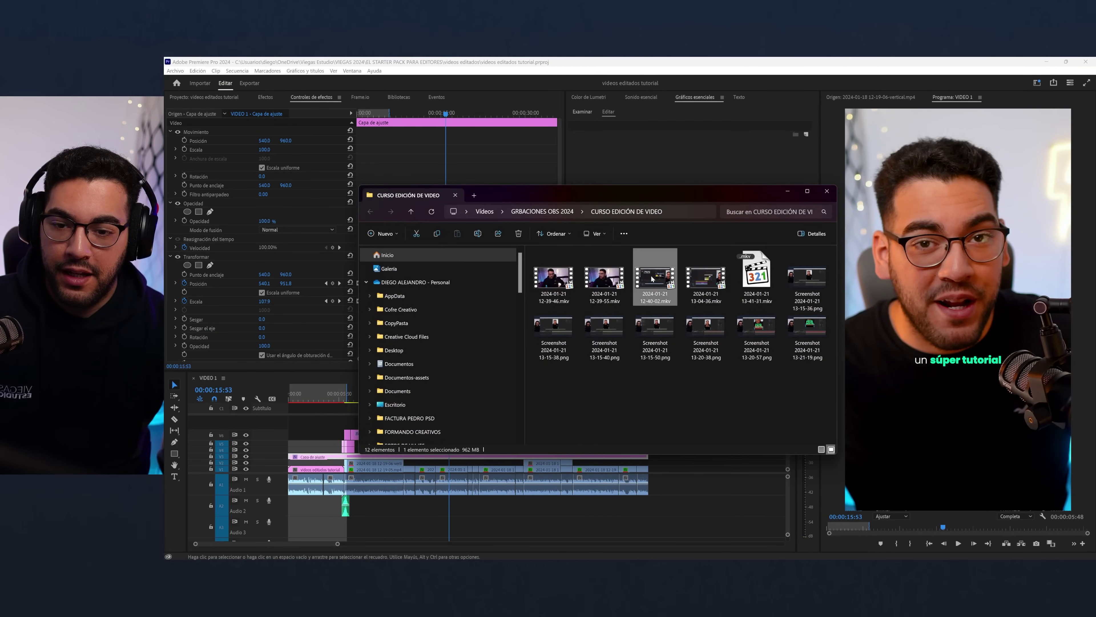
drag(637, 198, 751, 212)
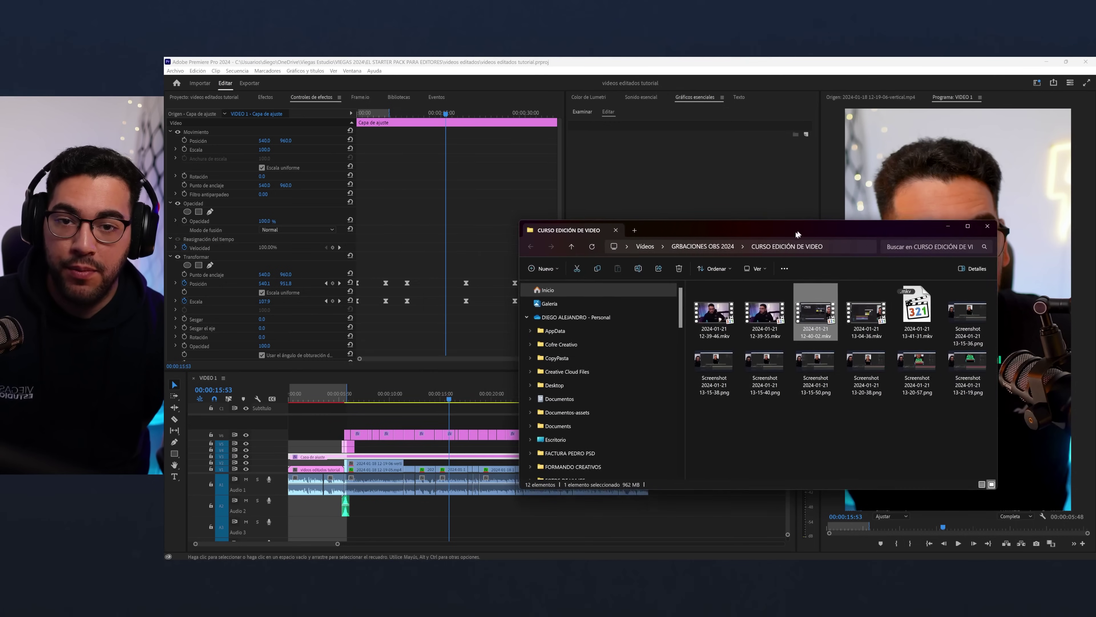
key(alt+Tab)
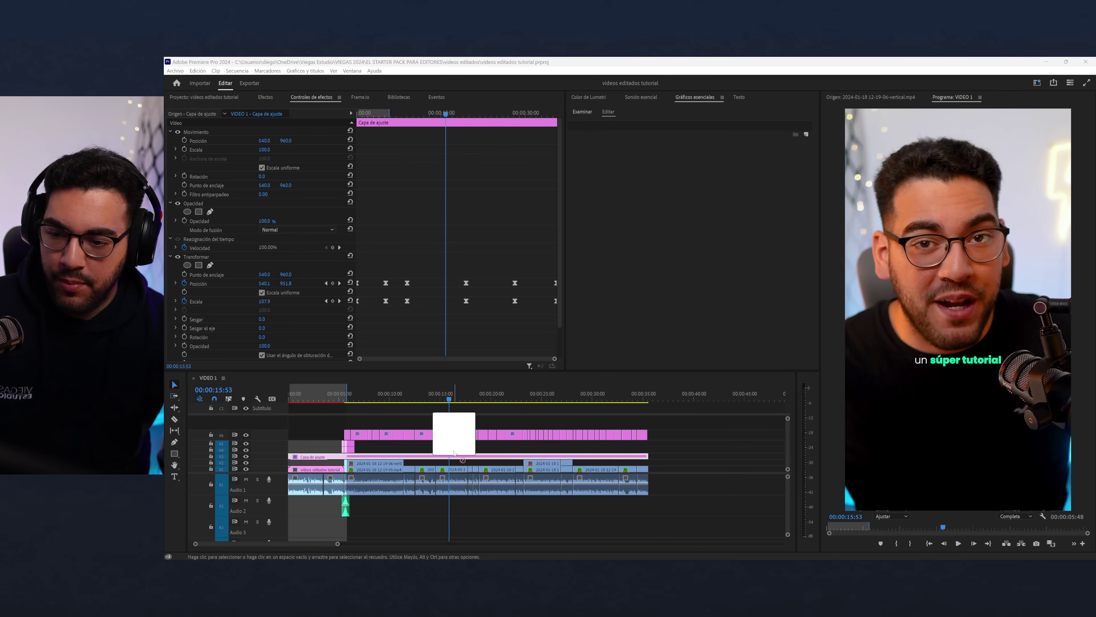
key(alt+Tab)
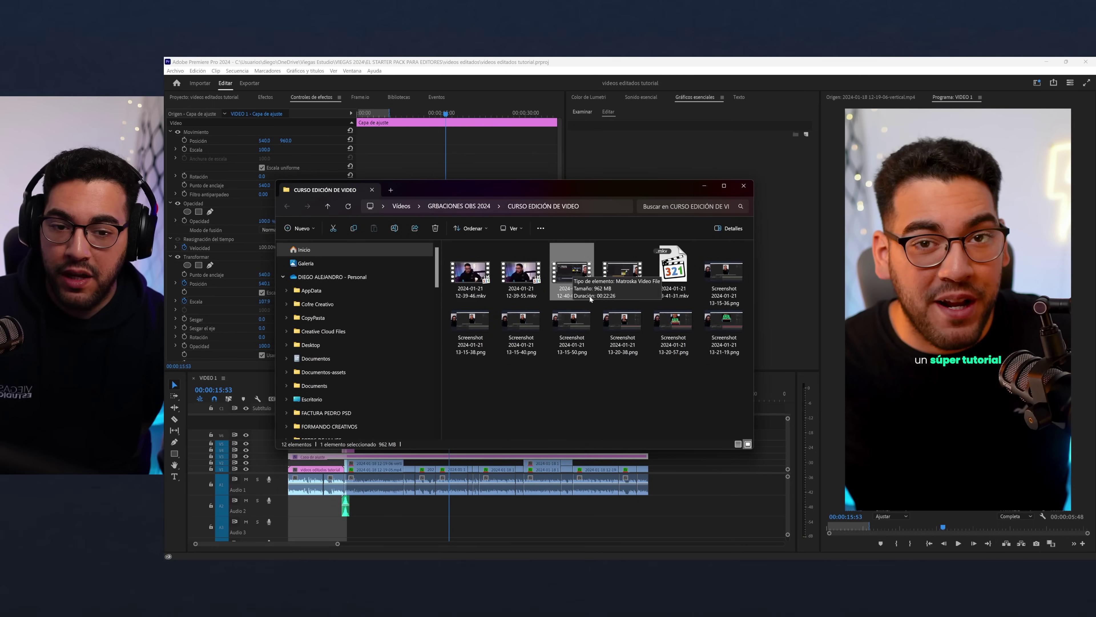
key(alt+Tab)
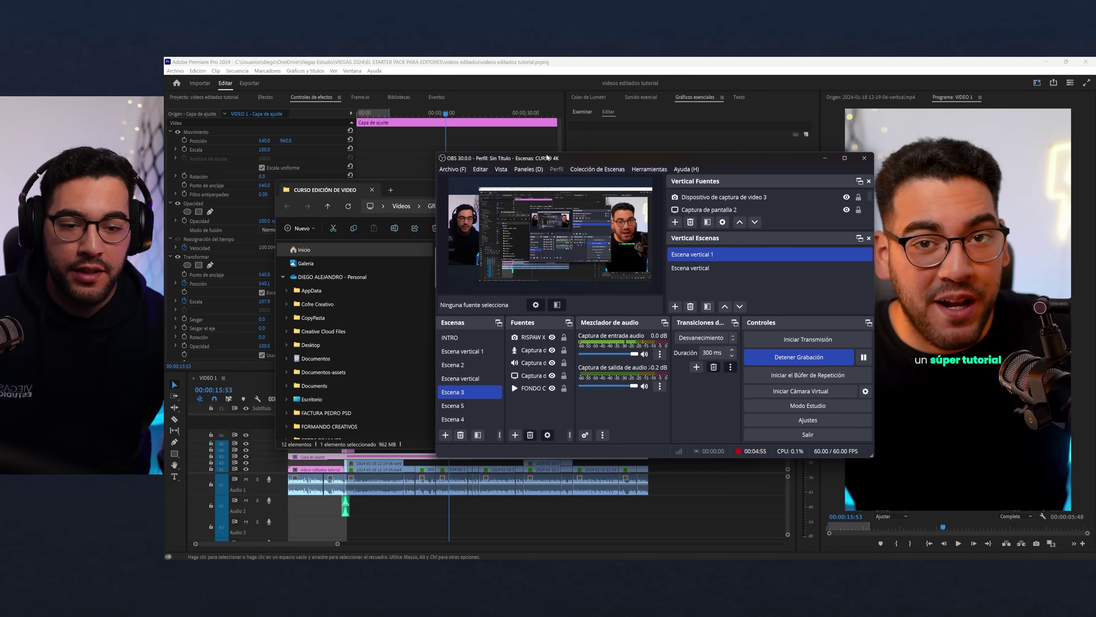
click(371, 154)
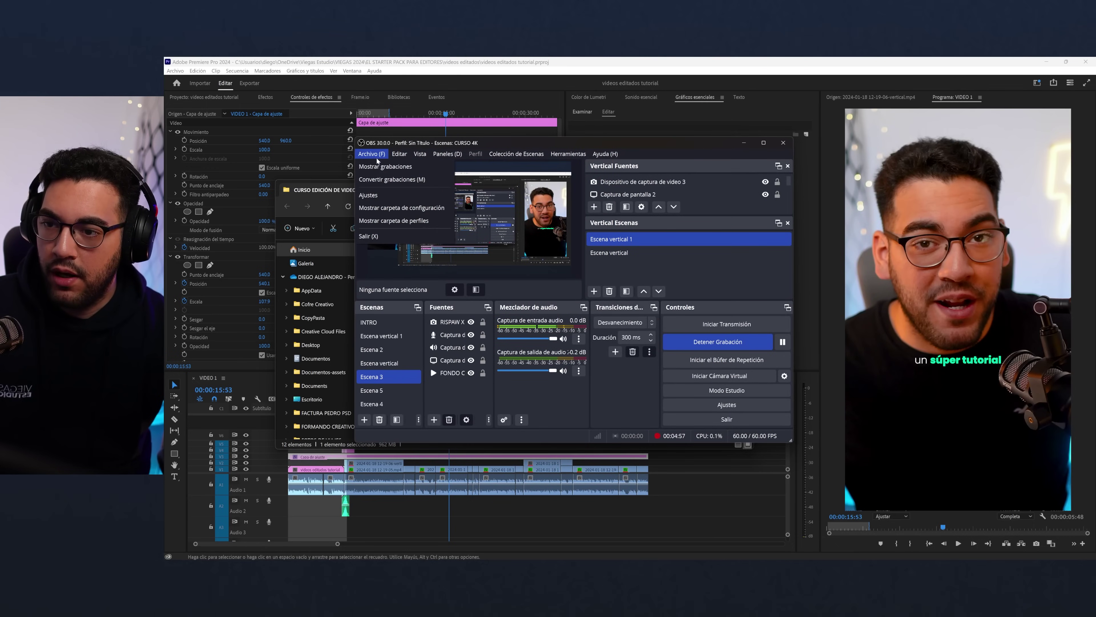
click(365, 180)
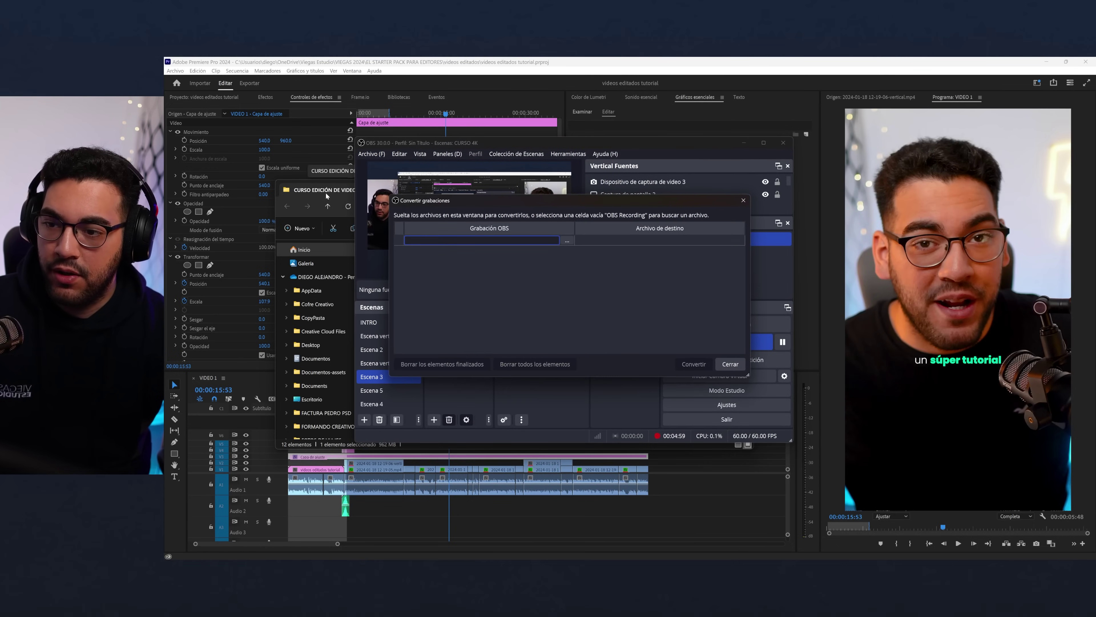
click(274, 183)
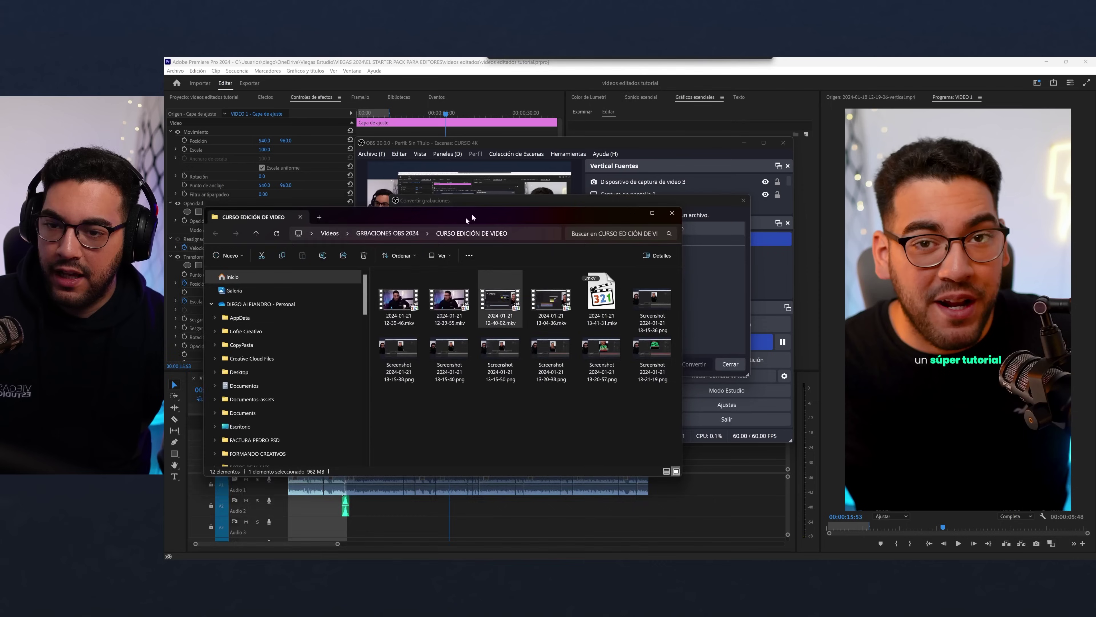
drag(547, 193, 465, 327)
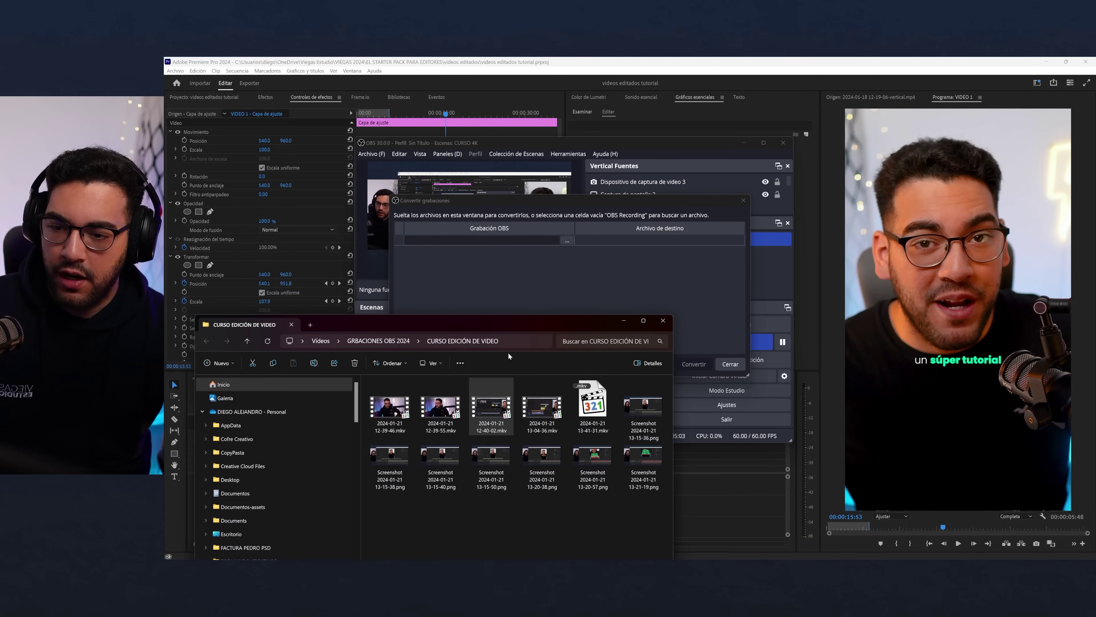
click(567, 241)
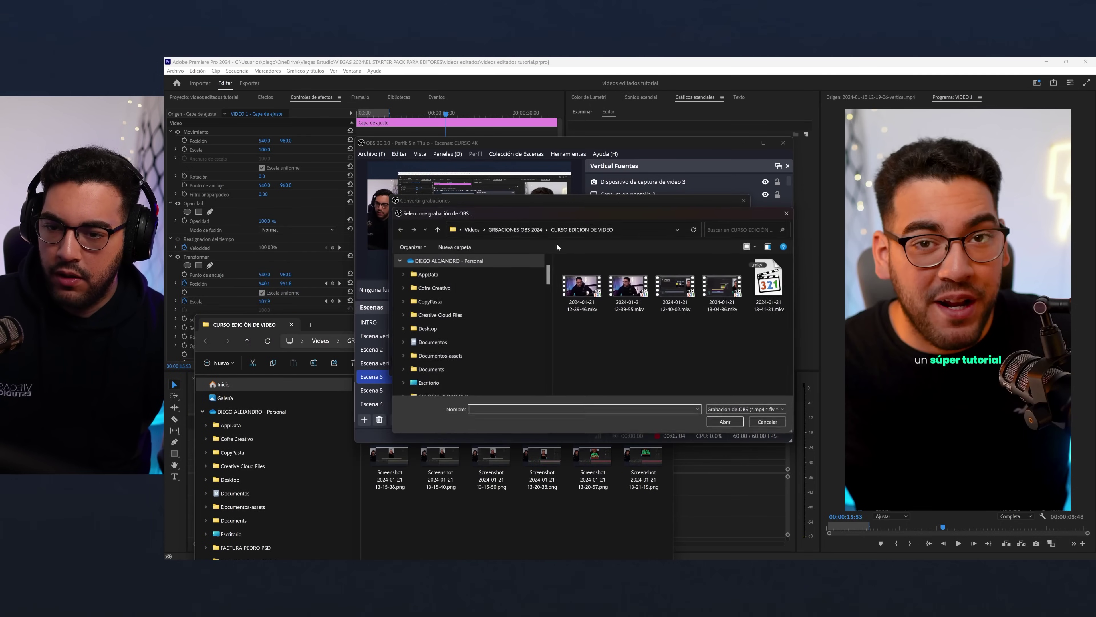
double_click(677, 285)
click(695, 365)
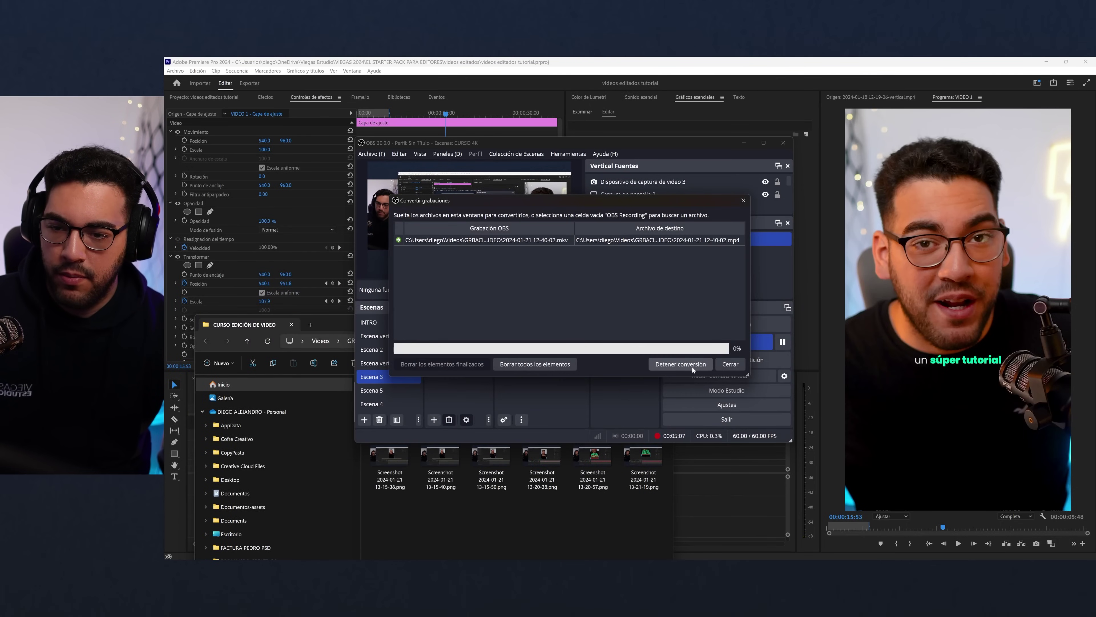
click(585, 296)
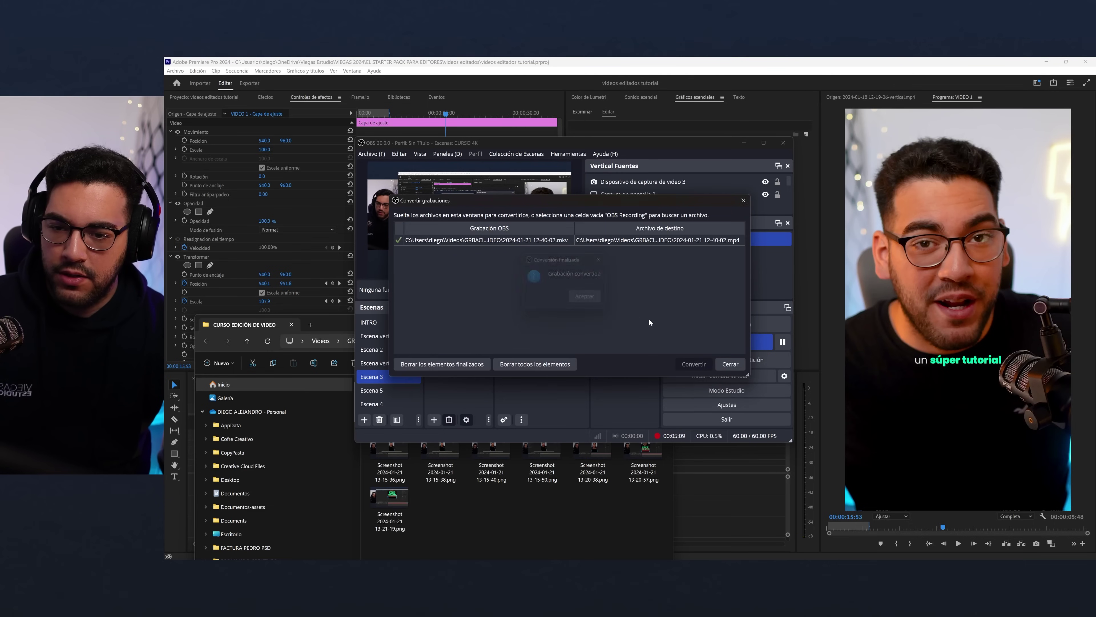
click(730, 364)
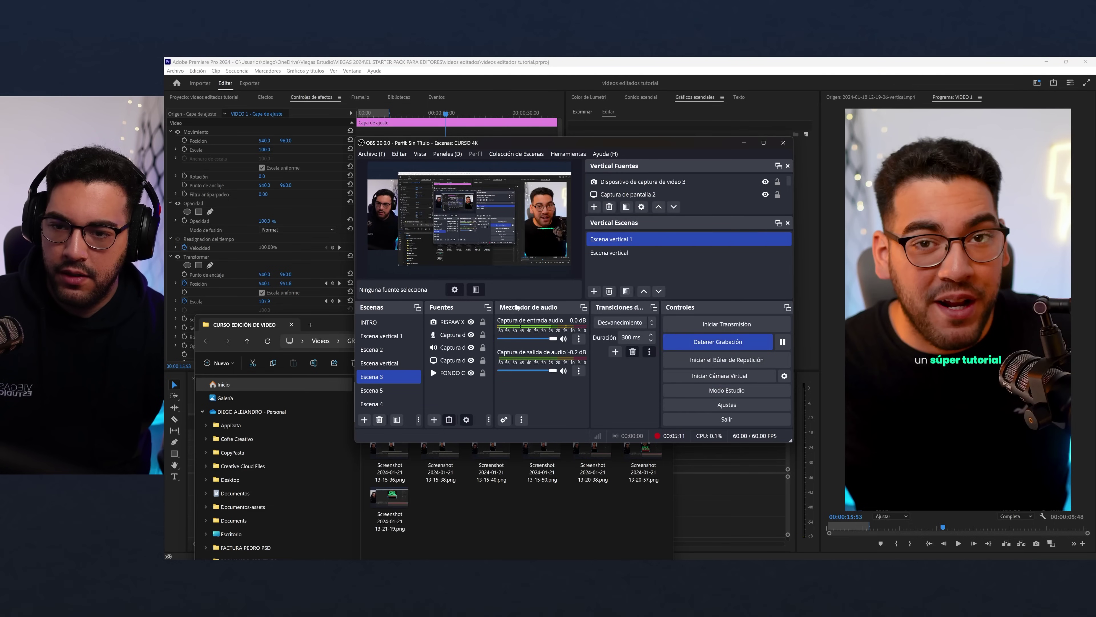
click(744, 143)
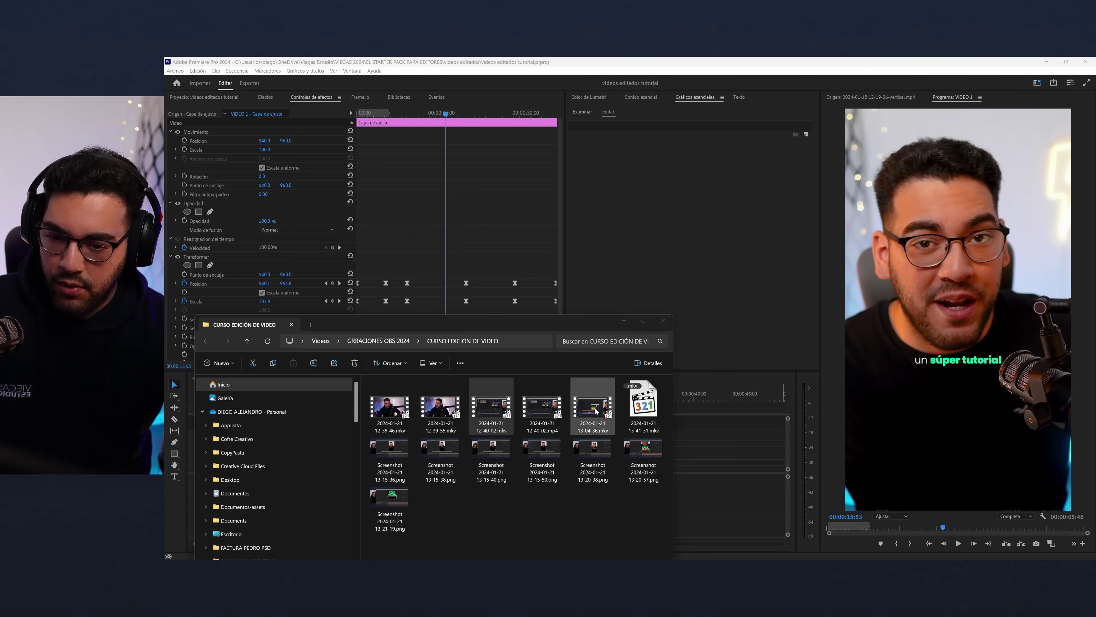
click(547, 405)
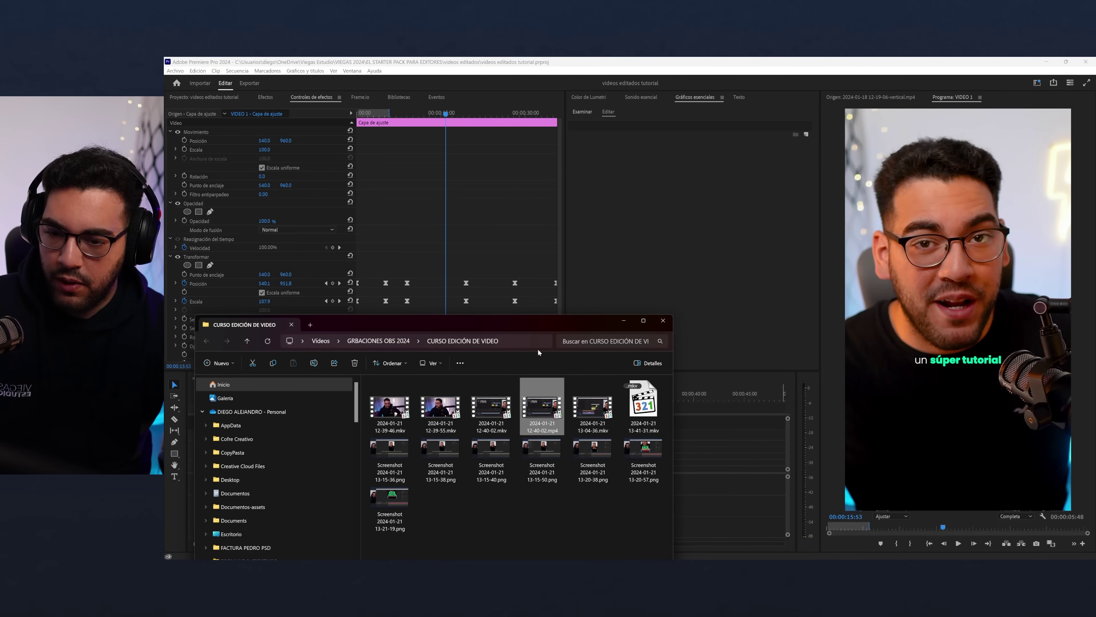
drag(538, 349, 1093, 346)
drag(548, 363, 441, 444)
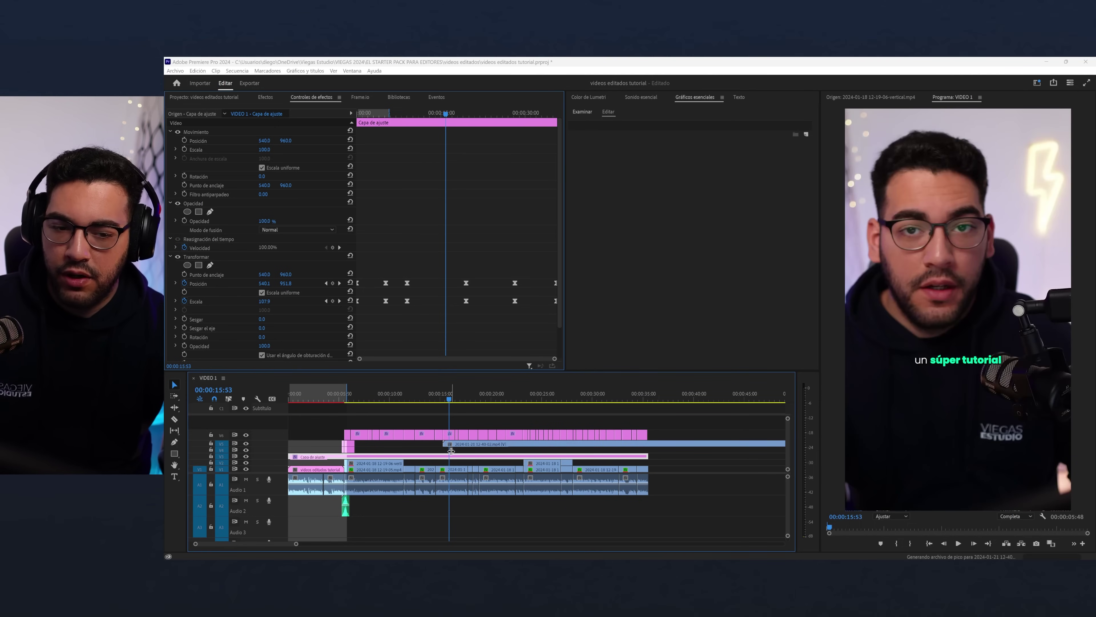
- Trim the screen recording's start later and preview it around 00:10:44:22
key(minus)
key(minus)
key(minus)
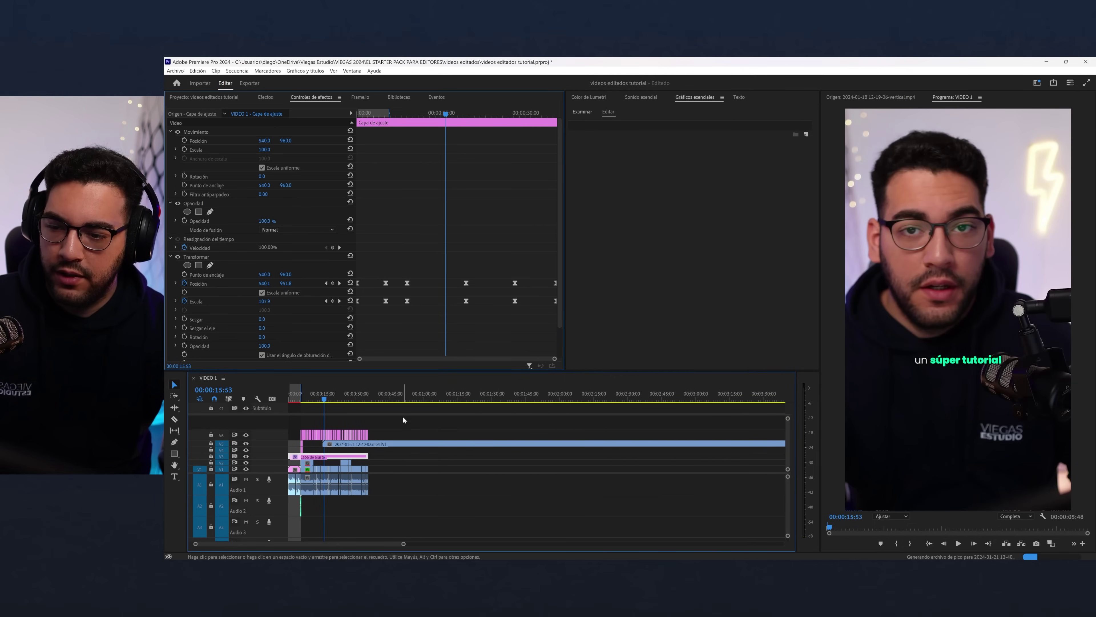
click(404, 396)
key(minus)
drag(301, 446, 423, 447)
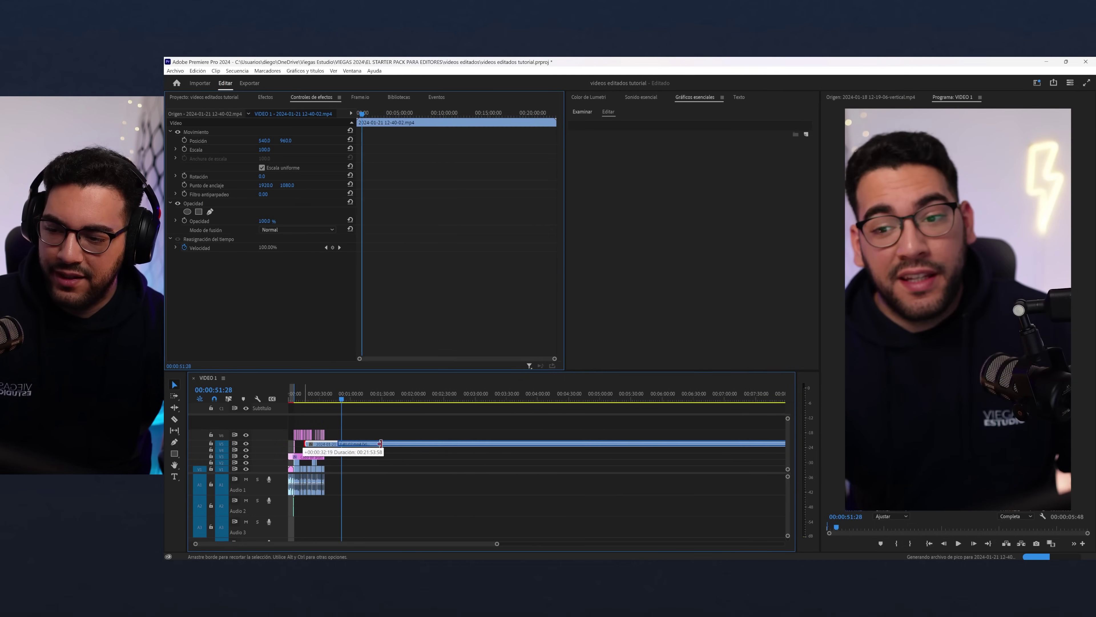
key(minus)
key(minus)
click(370, 394)
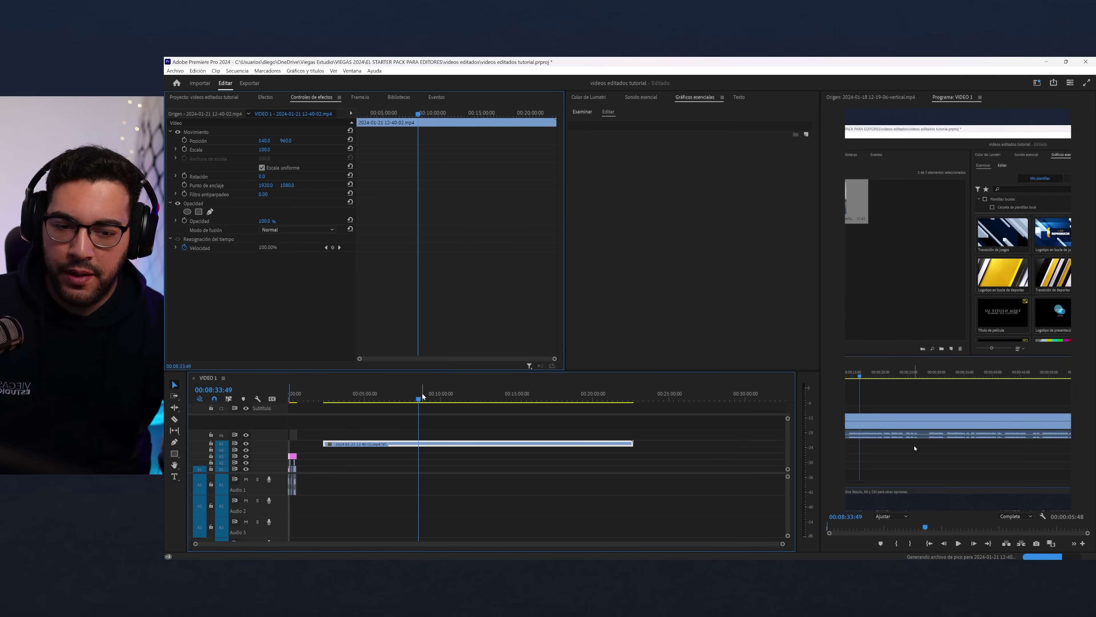
drag(370, 394, 452, 394)
- Scale the recording down to fit the vertical frame and open its Speed/Duration settings
mouse_move(262, 149)
mouse_down()
mouse_move(242, 149)
mouse_move(259, 149)
mouse_up()
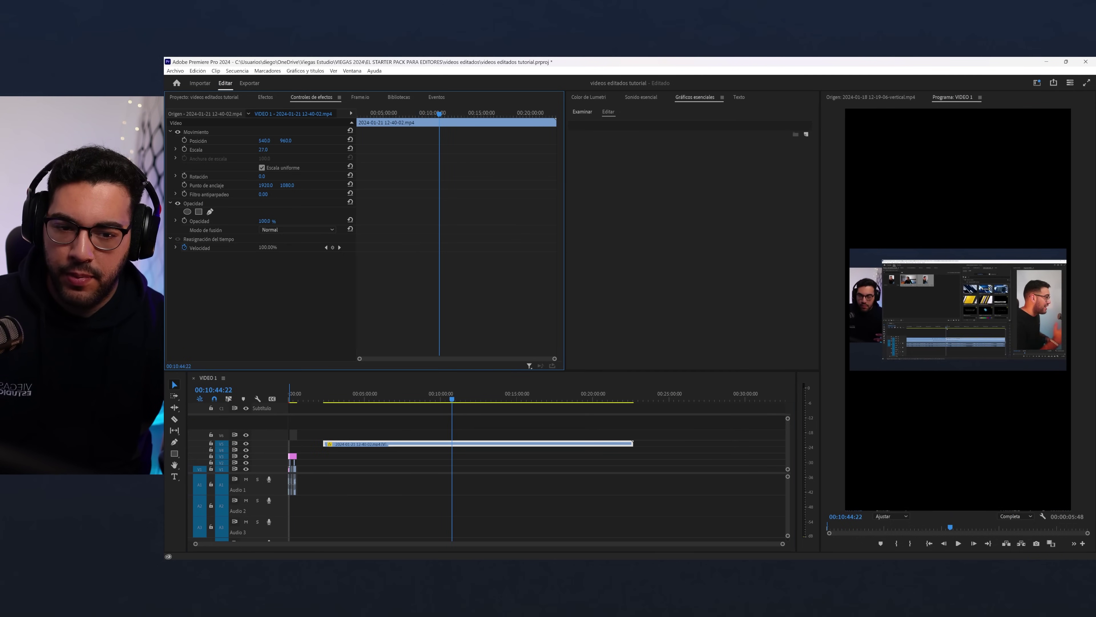
right_click(345, 443)
click(378, 396)
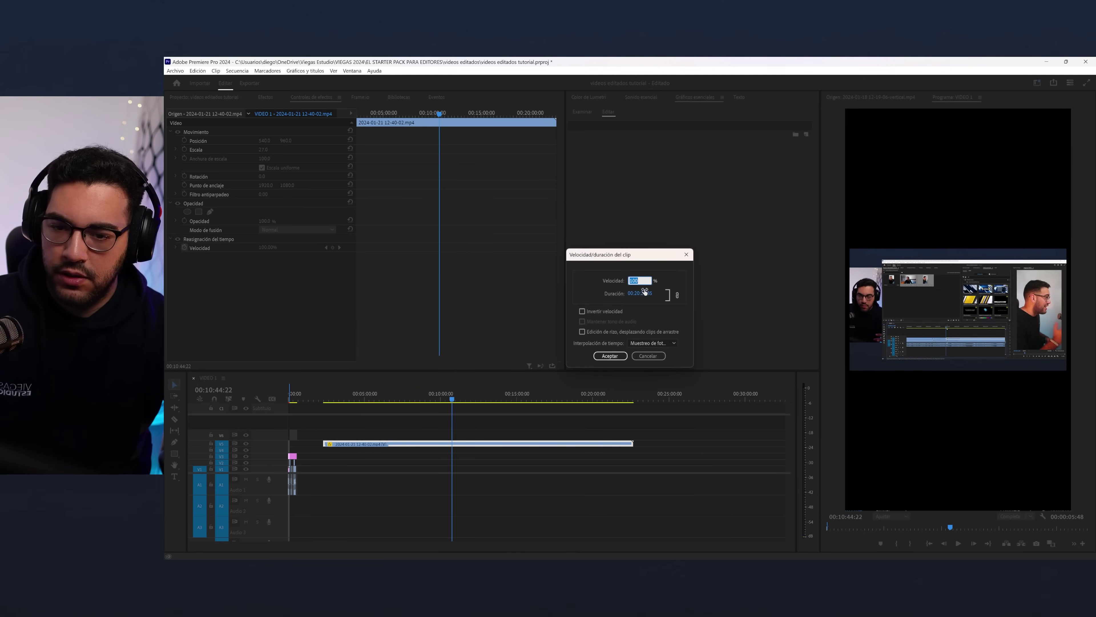
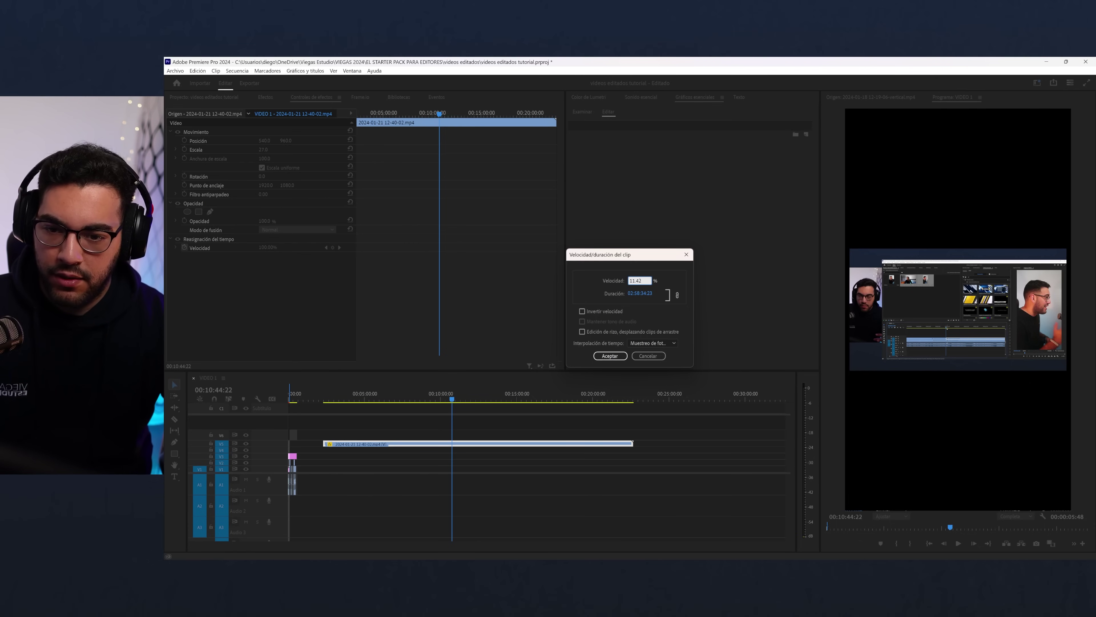
- Confirm the new clip speed and rearrange the timeline clips around the 10-second mark
key(Return)
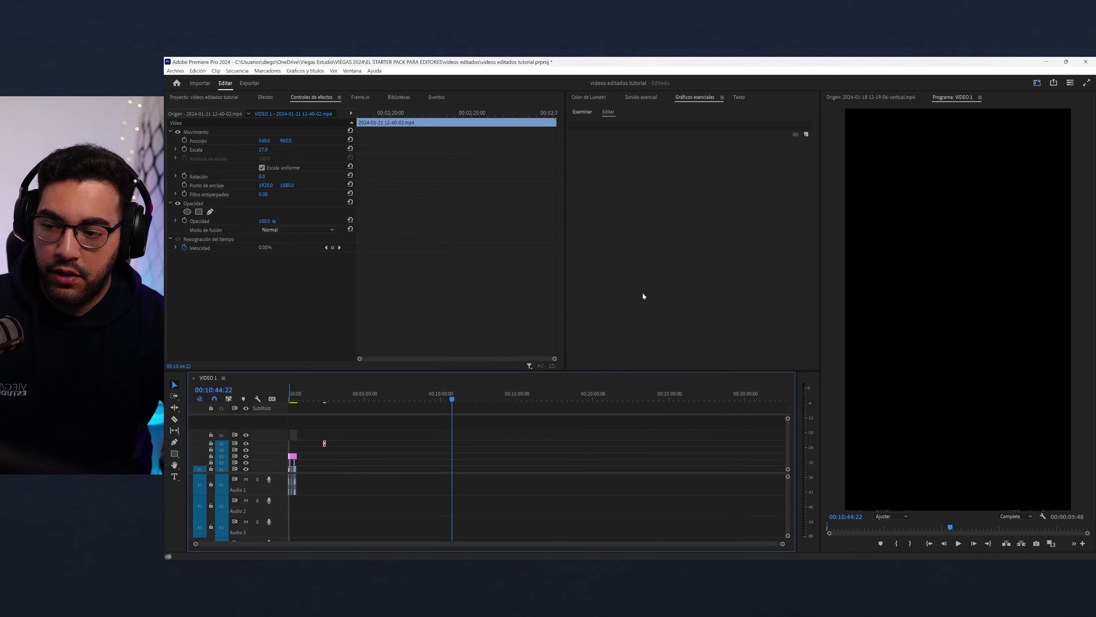
scroll(356, 432, up, 3)
scroll(392, 447, up, 4)
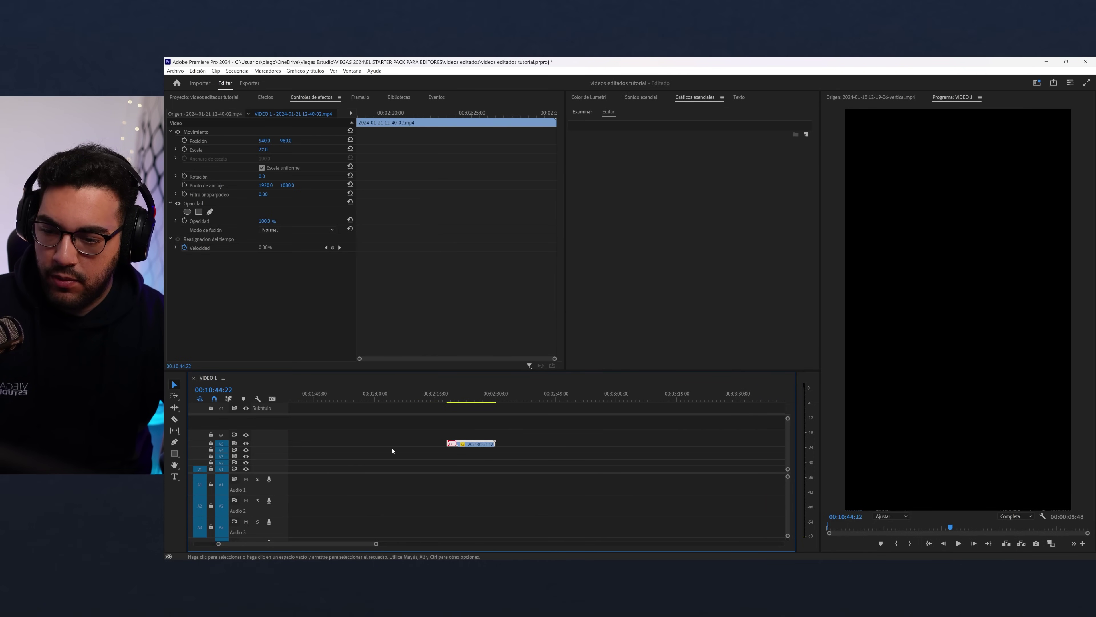
scroll(391, 448, down, 2)
drag(789, 474, 723, 495)
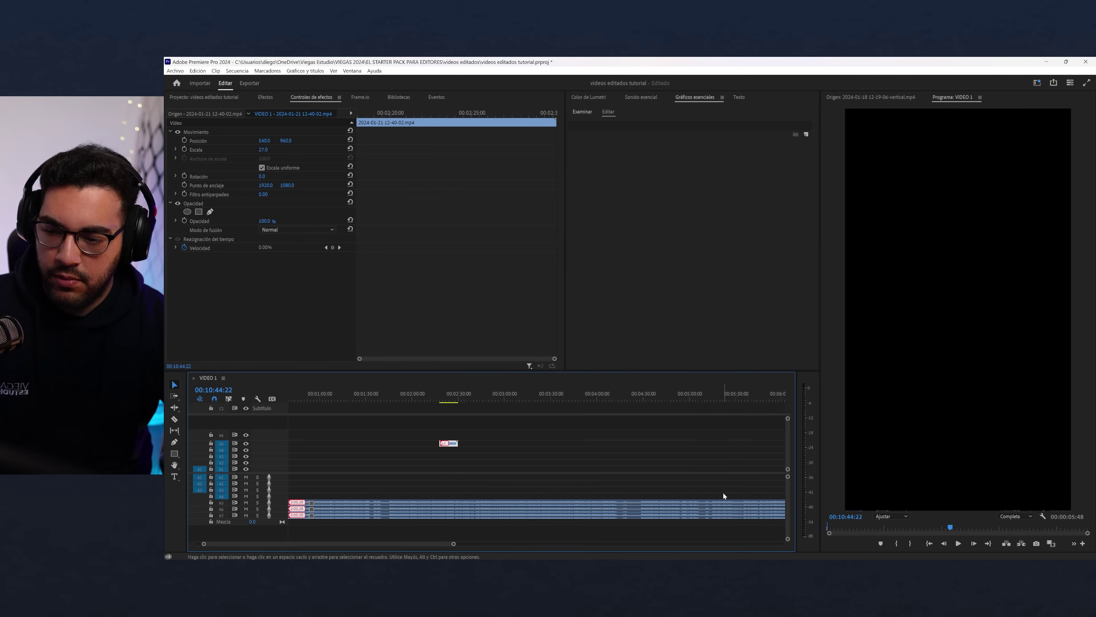
click(518, 493)
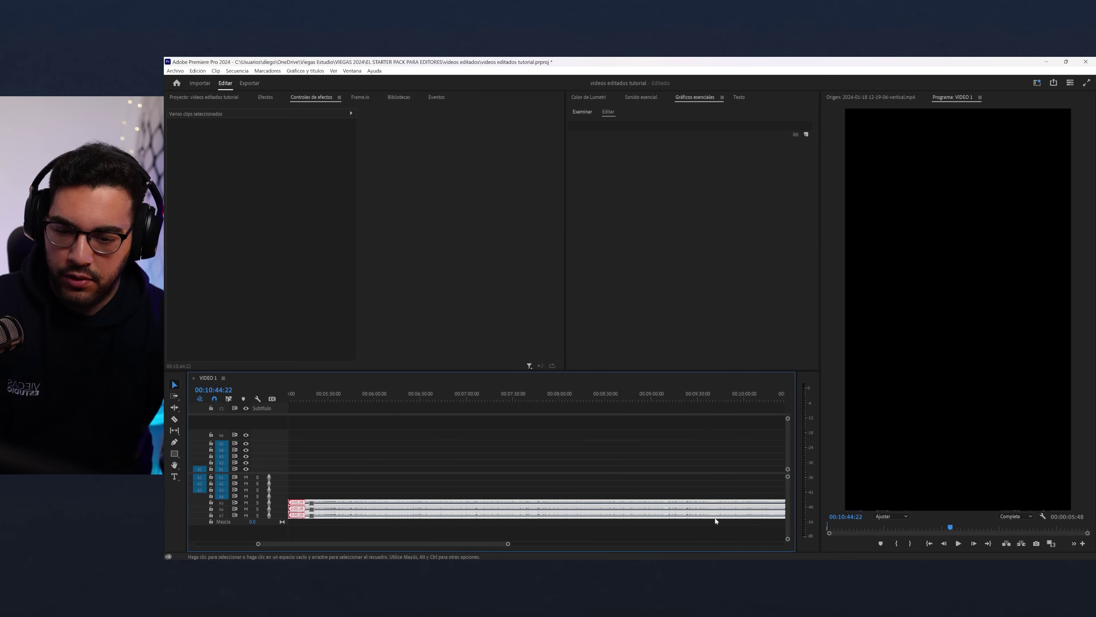
scroll(715, 516, down, 5)
scroll(340, 536, up, 6)
click(320, 466)
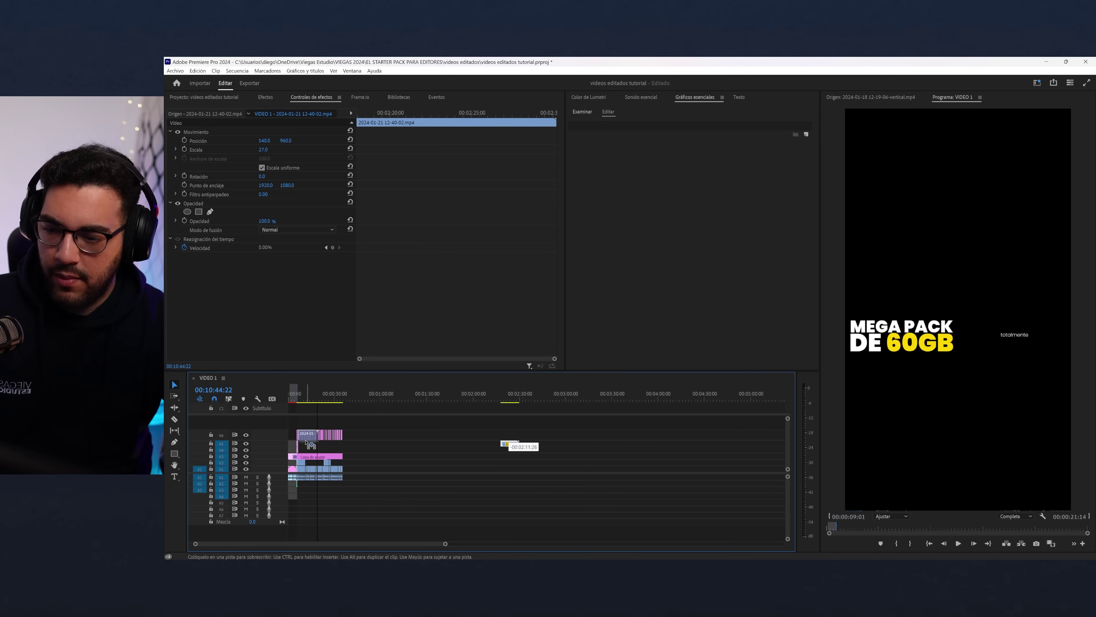
alt+scroll(320, 466, up, 3)
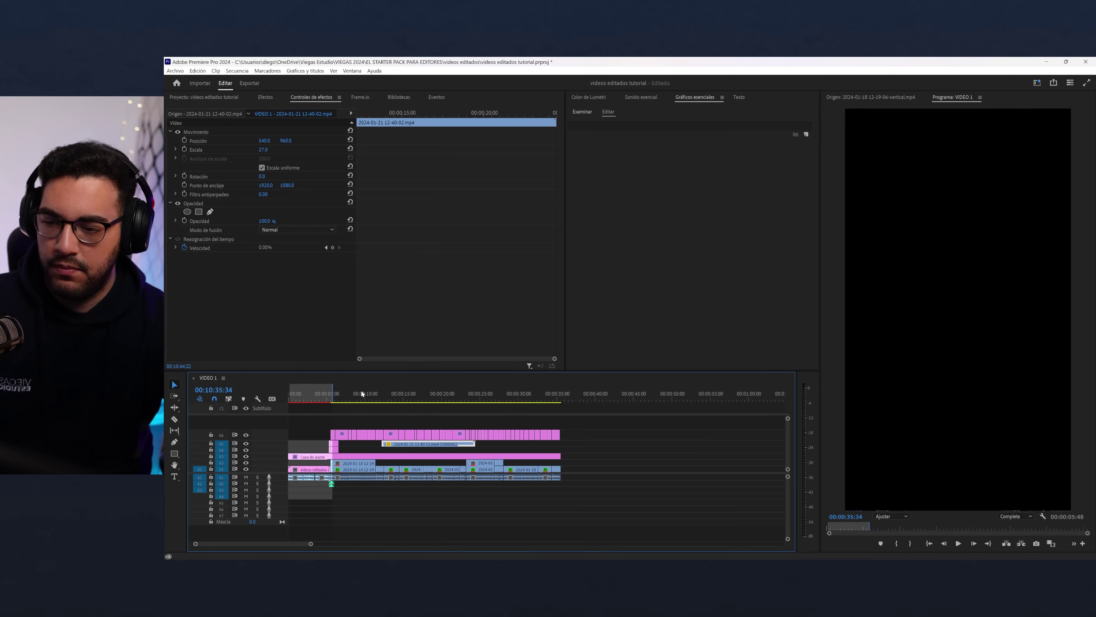
click(364, 457)
click(364, 393)
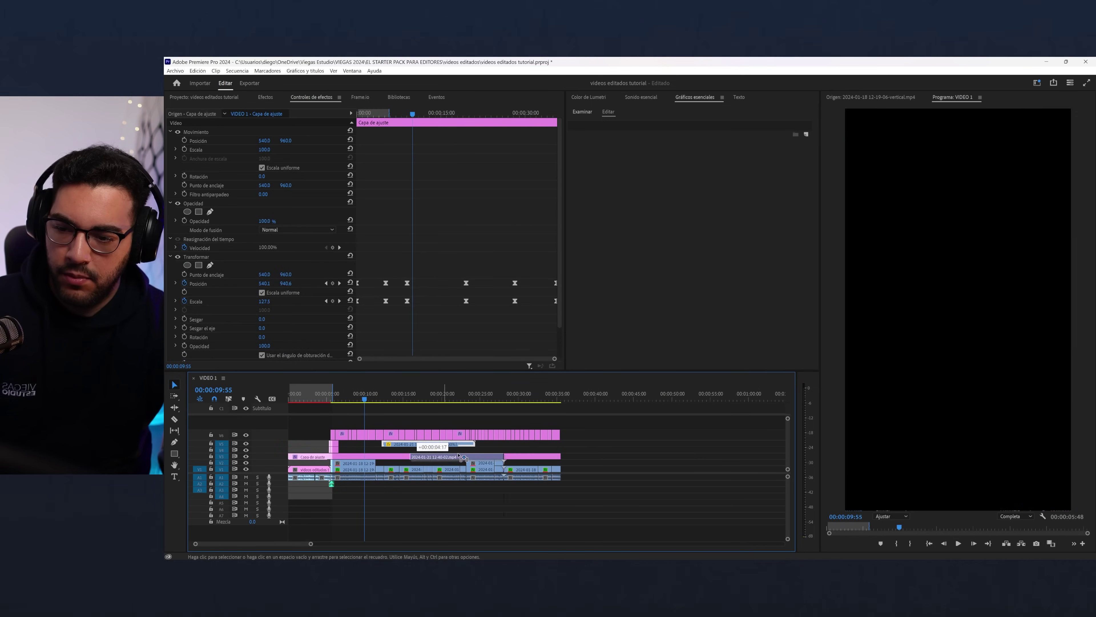
- Shift the screen-recording clip later in time and move it down to track V4
drag(430, 444, 480, 444)
key(space)
click(479, 456)
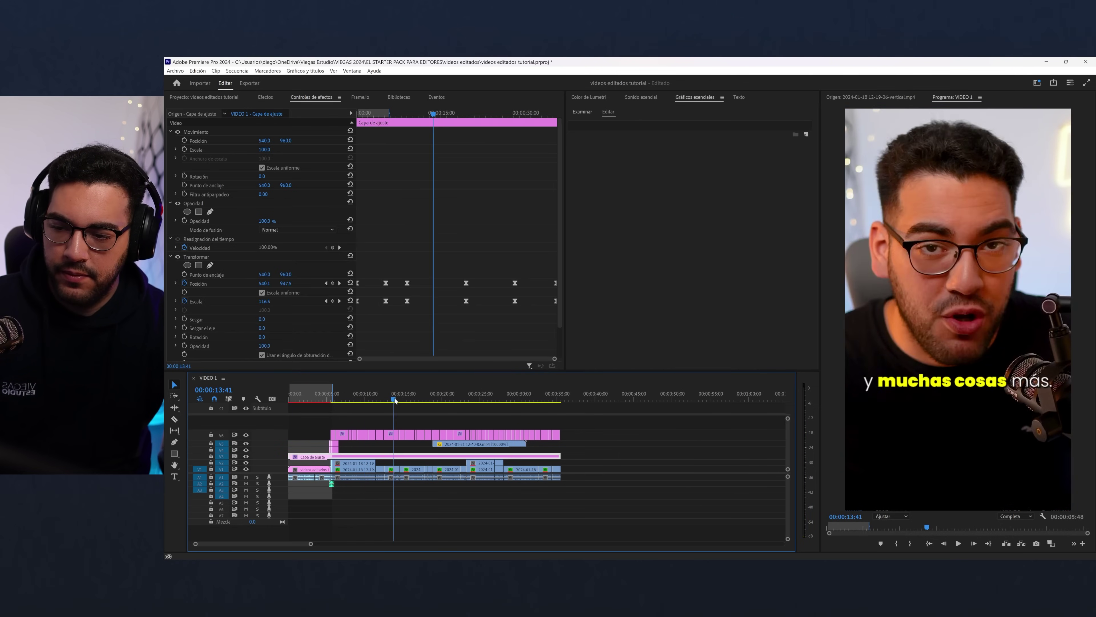
alt+scroll(431, 415, up, 2)
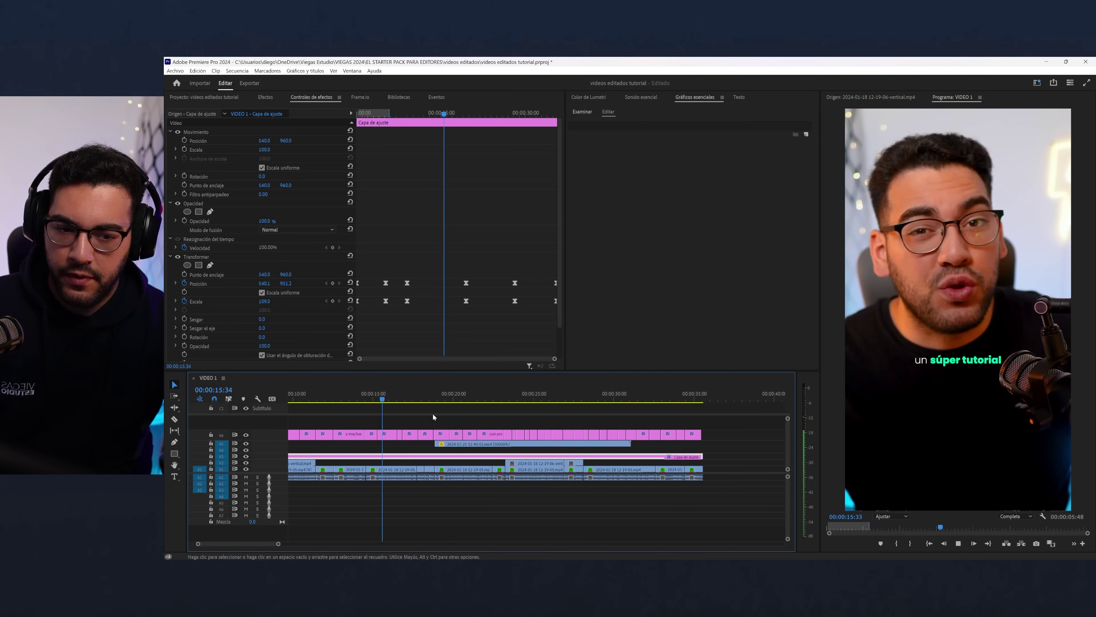
drag(444, 444, 401, 452)
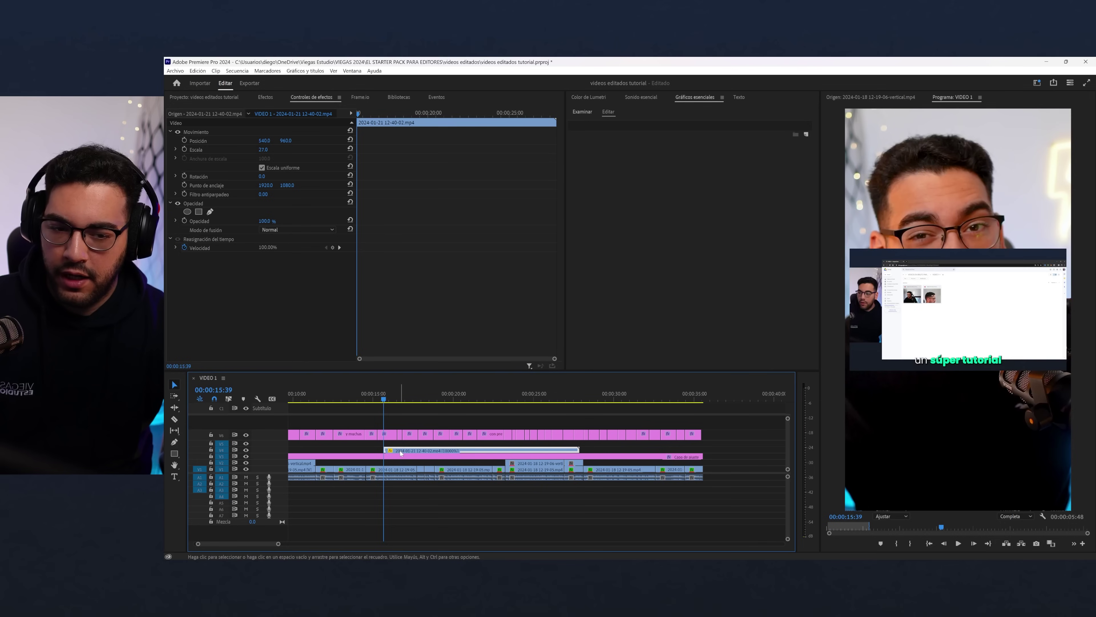
- Lower the inset to Position Y 1466 and replace it with a linked After Effects composition
mouse_move(286, 140)
mouse_down()
mouse_move(311, 141)
mouse_move(252, 150)
mouse_move(265, 150)
mouse_up()
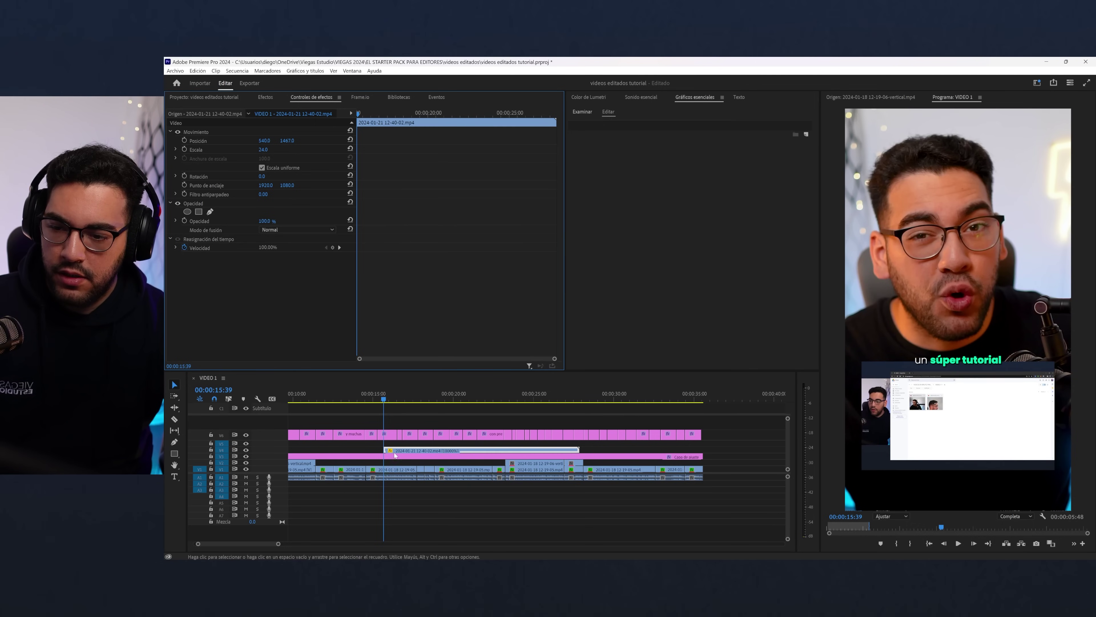
right_click(406, 452)
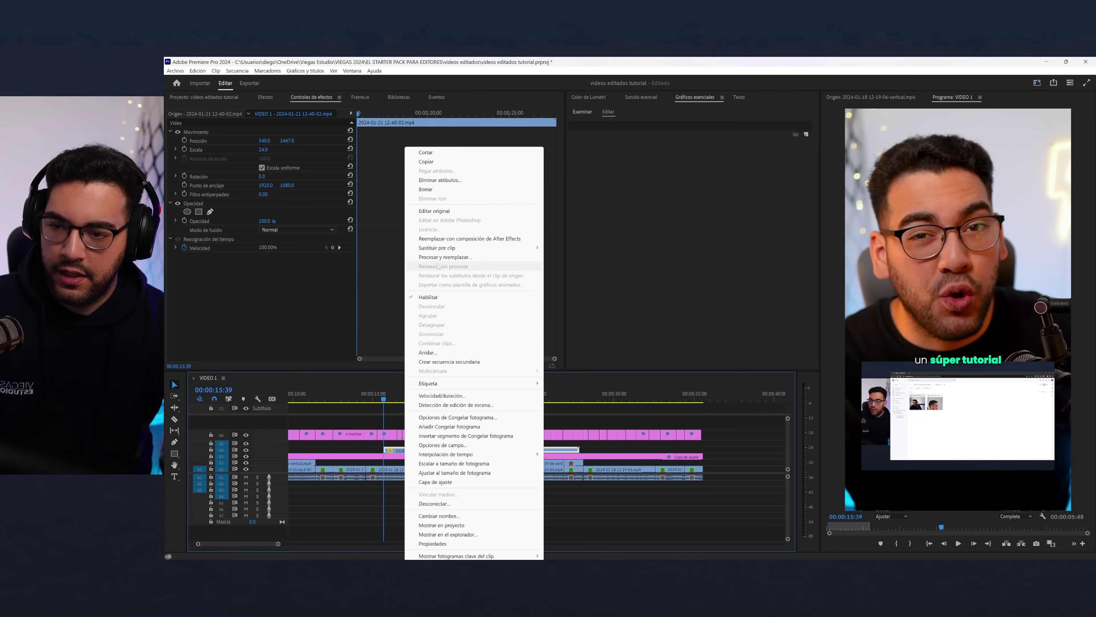
click(447, 238)
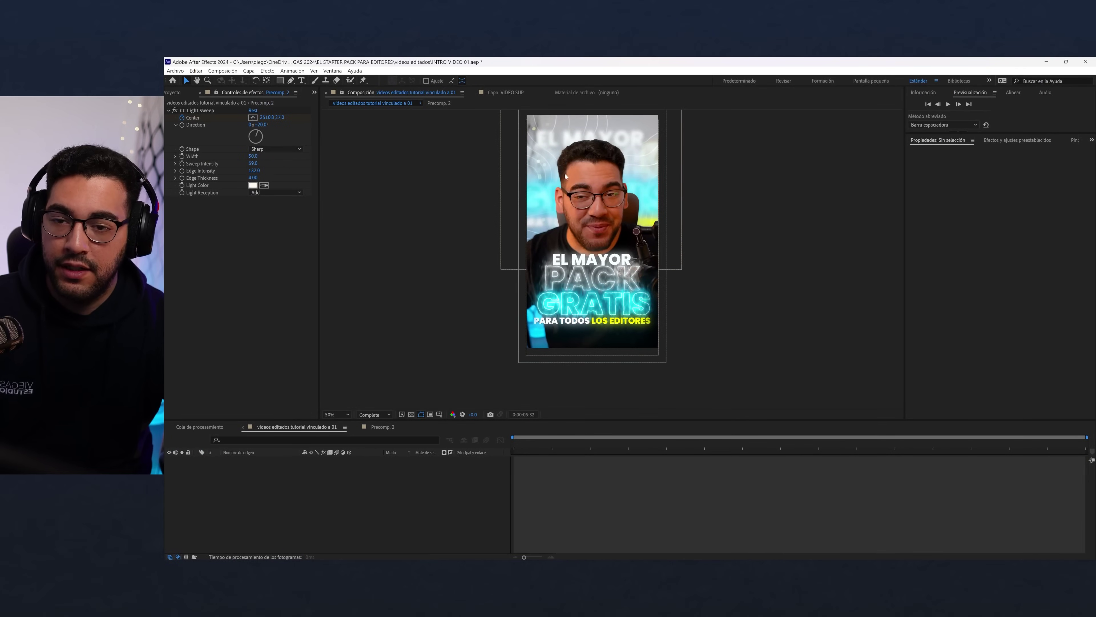
- Add a black solid layer over the centred screen recording in the composition
key(space)
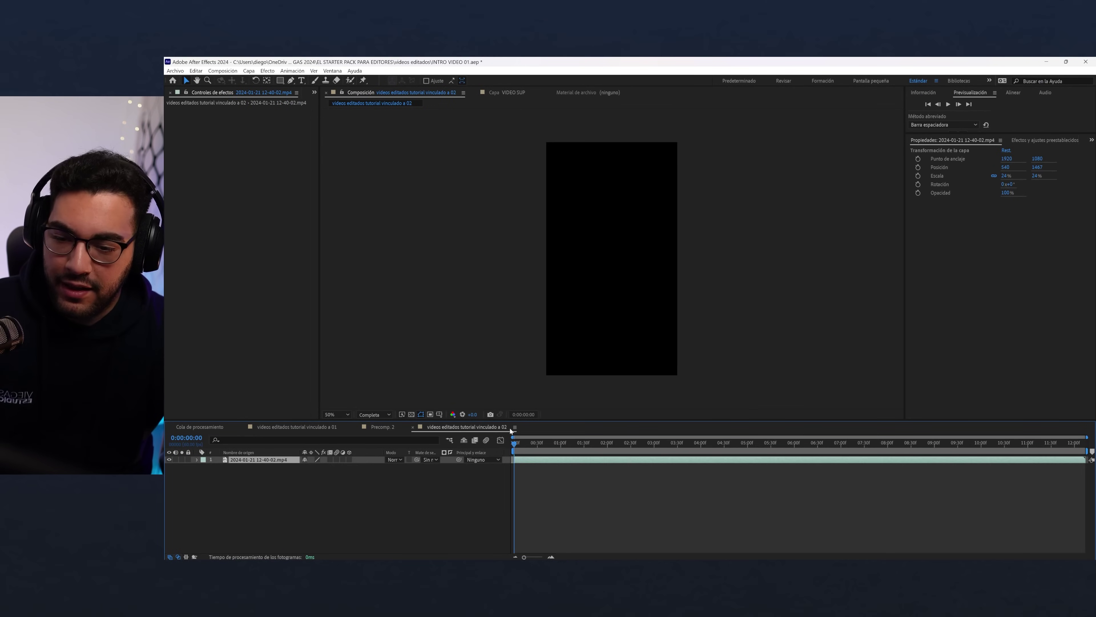
scroll(577, 320, up, 2)
drag(578, 320, 578, 212)
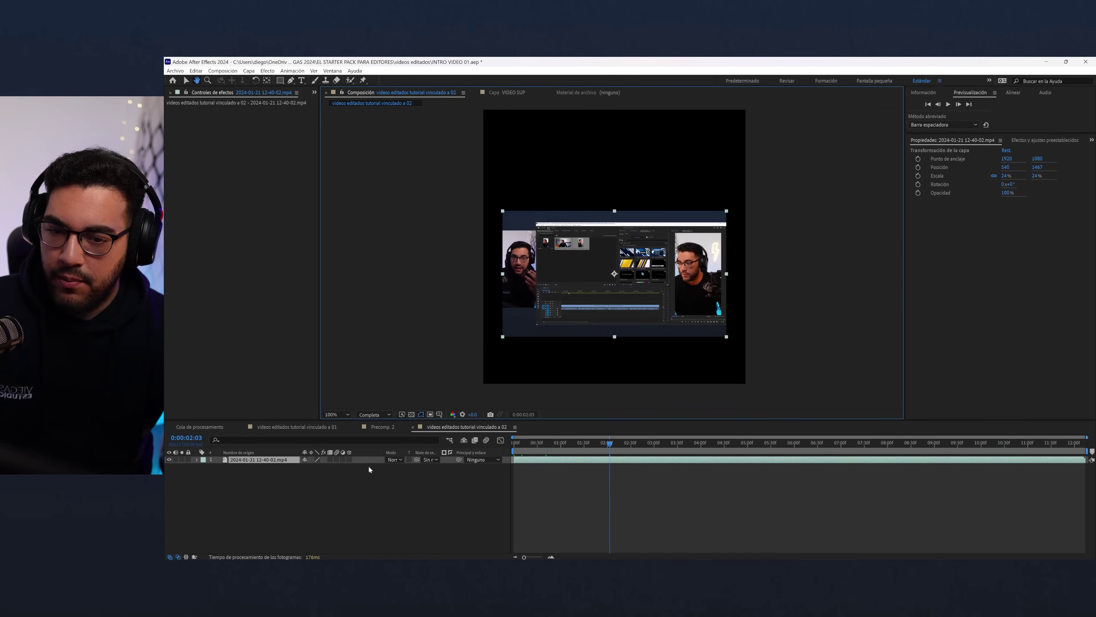
right_click(356, 496)
mouse_move(423, 395)
click(500, 417)
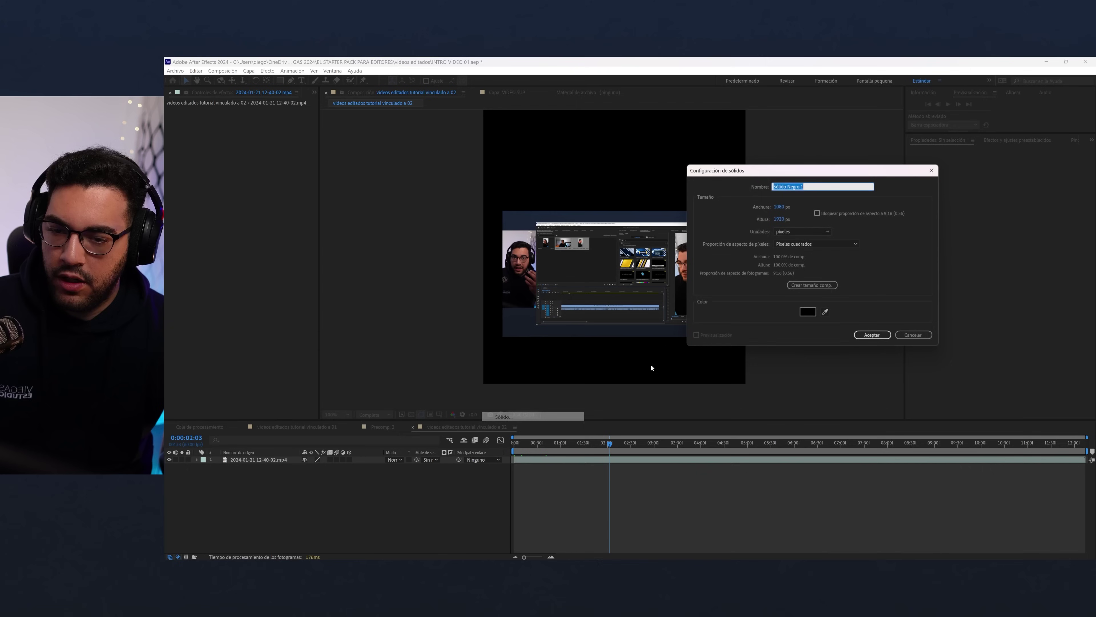
click(872, 336)
- Apply Saber to the solid with Composite set to Transparent and Core Type to Layer Masks
key(ctrl+space)
text(sa)
key(Return)
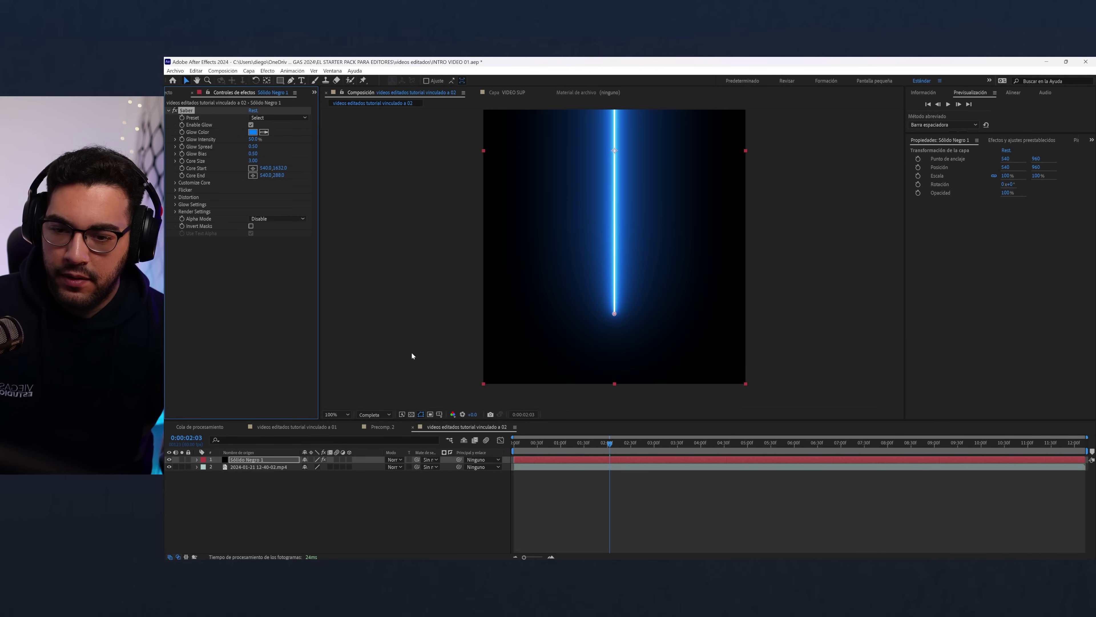
click(176, 212)
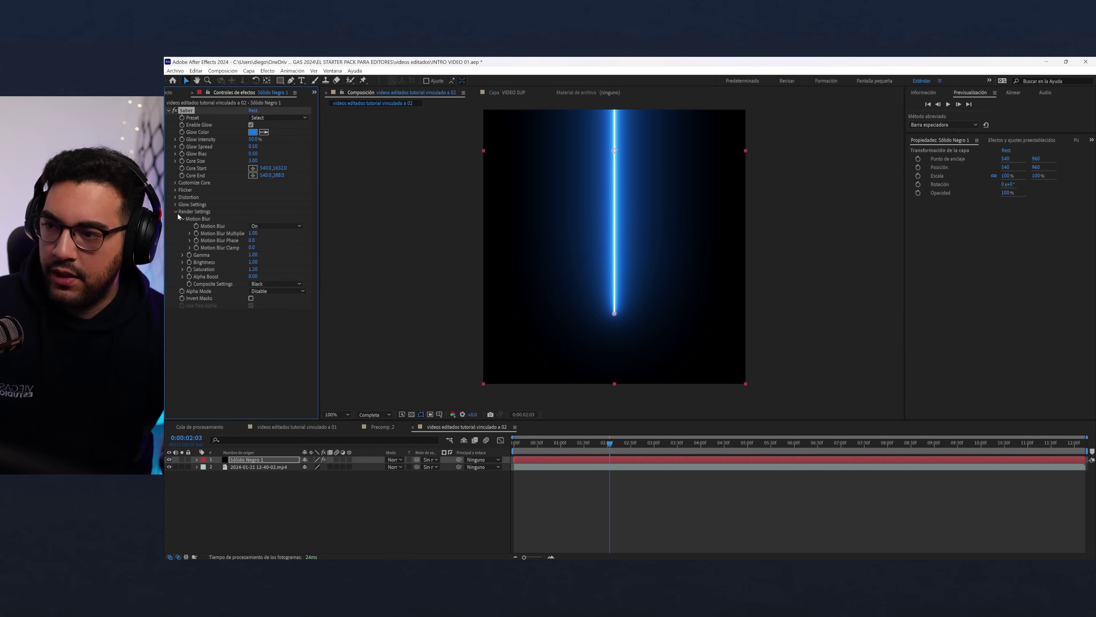
click(260, 282)
click(267, 292)
click(175, 183)
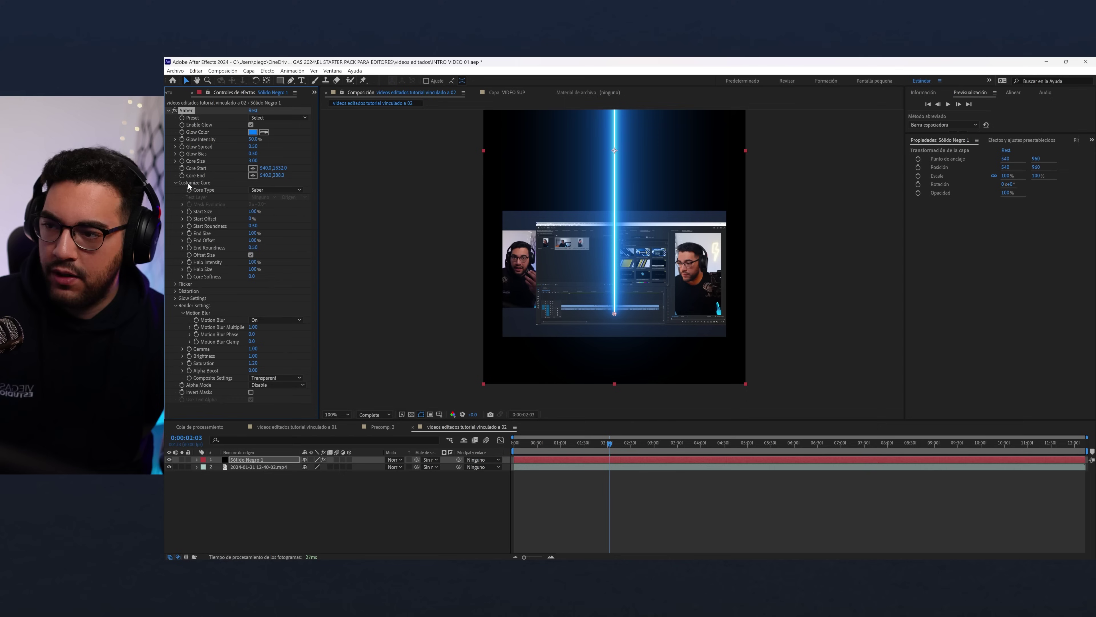
click(276, 189)
click(277, 208)
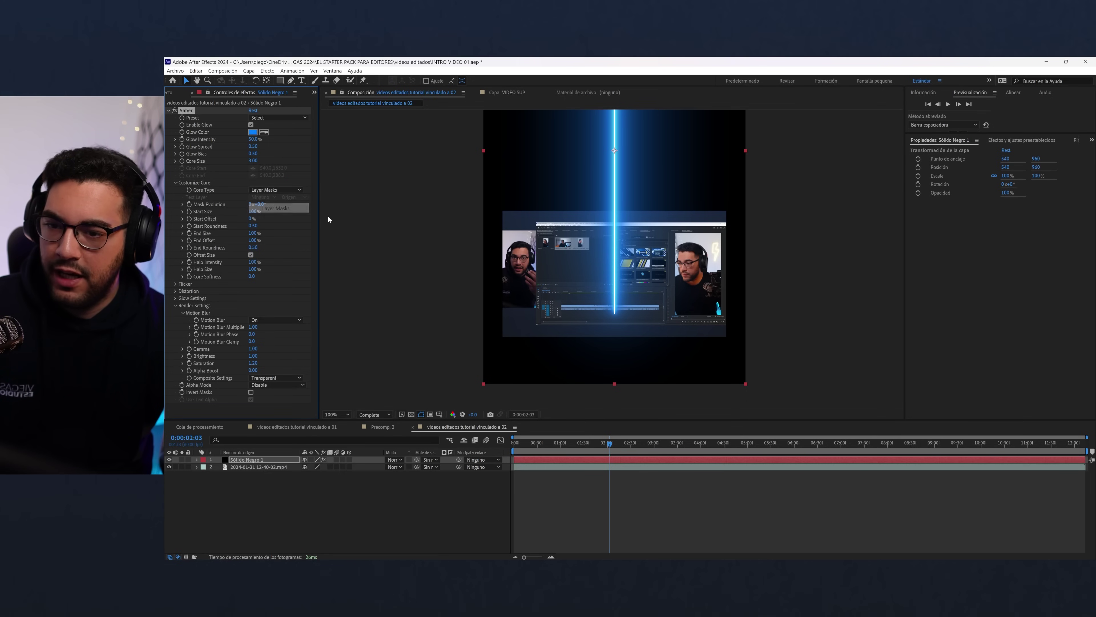
- Draw a rectangle mask around the inset, apply the Energy preset, and lower Glow Bias to 0.22
click(279, 81)
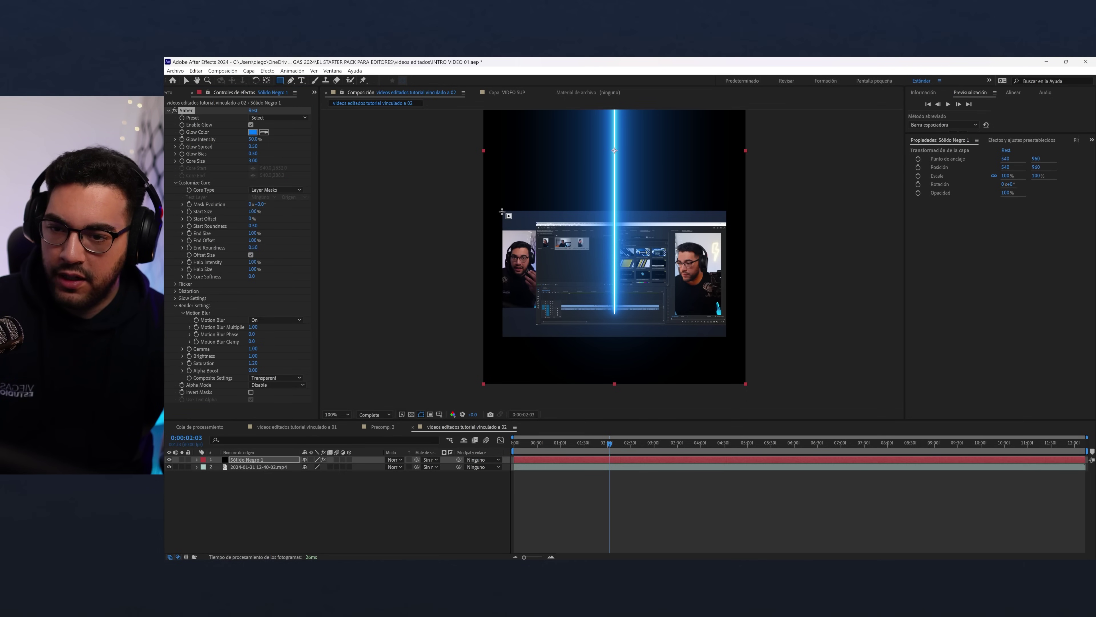
drag(502, 211, 727, 334)
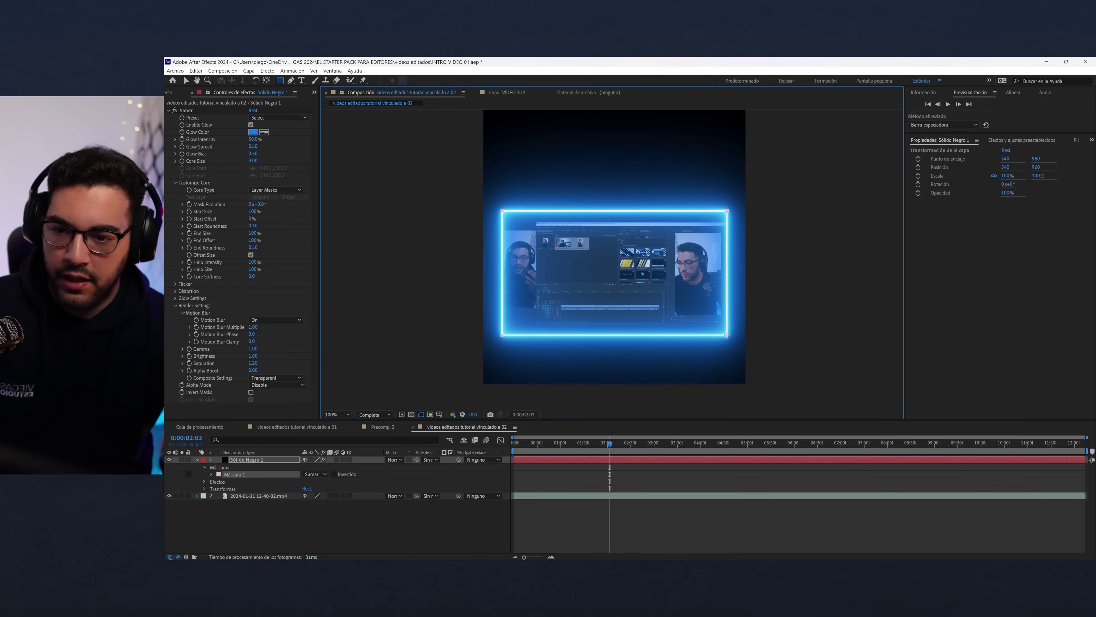
click(272, 118)
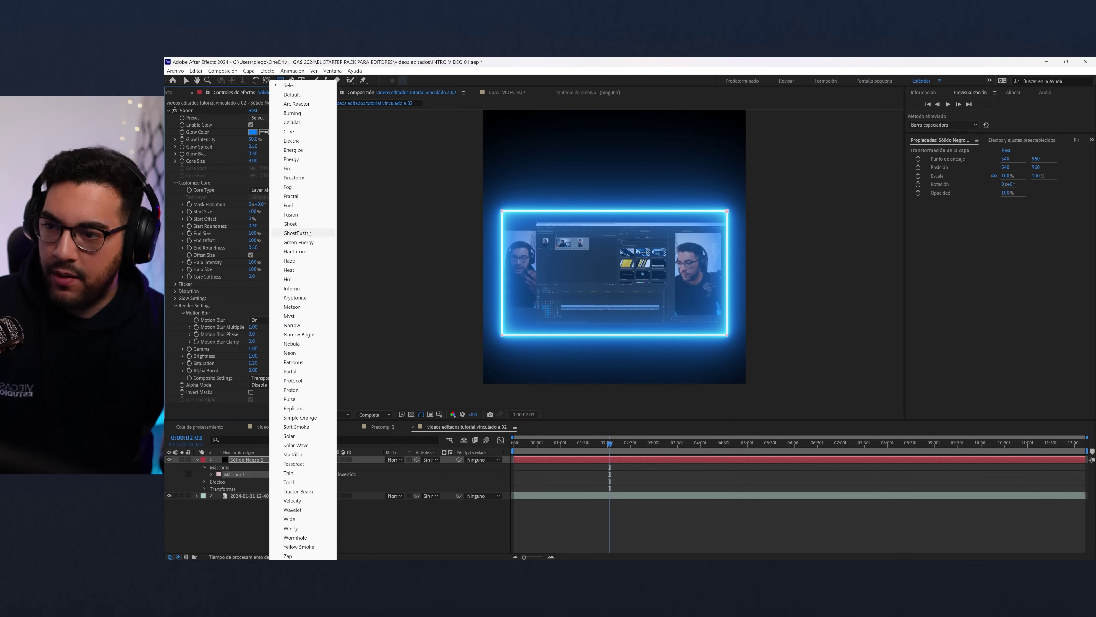
click(295, 160)
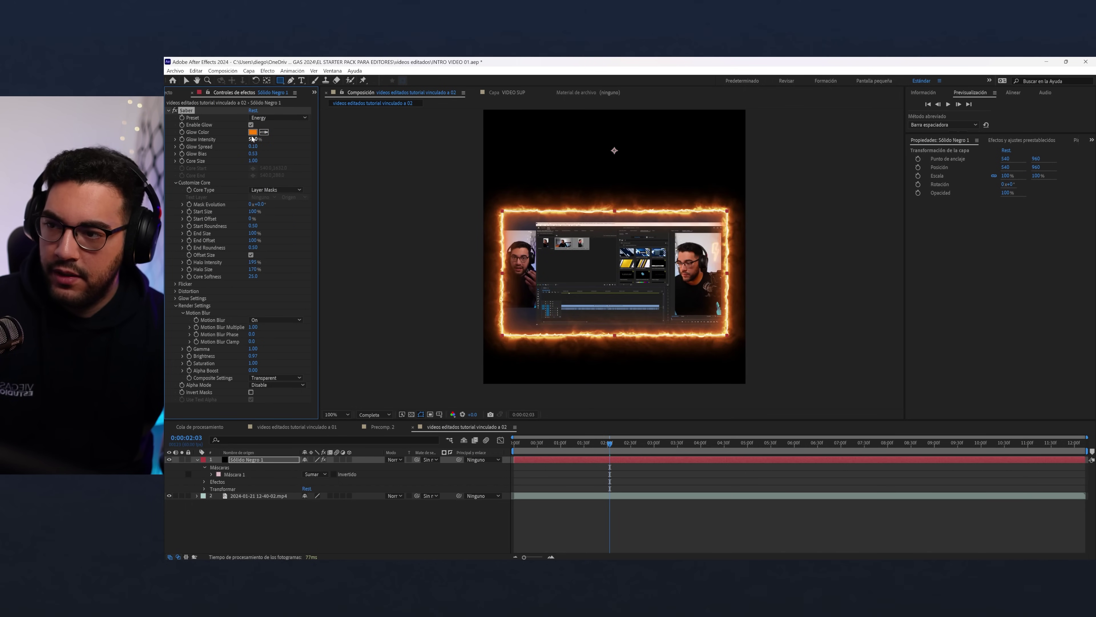
click(253, 132)
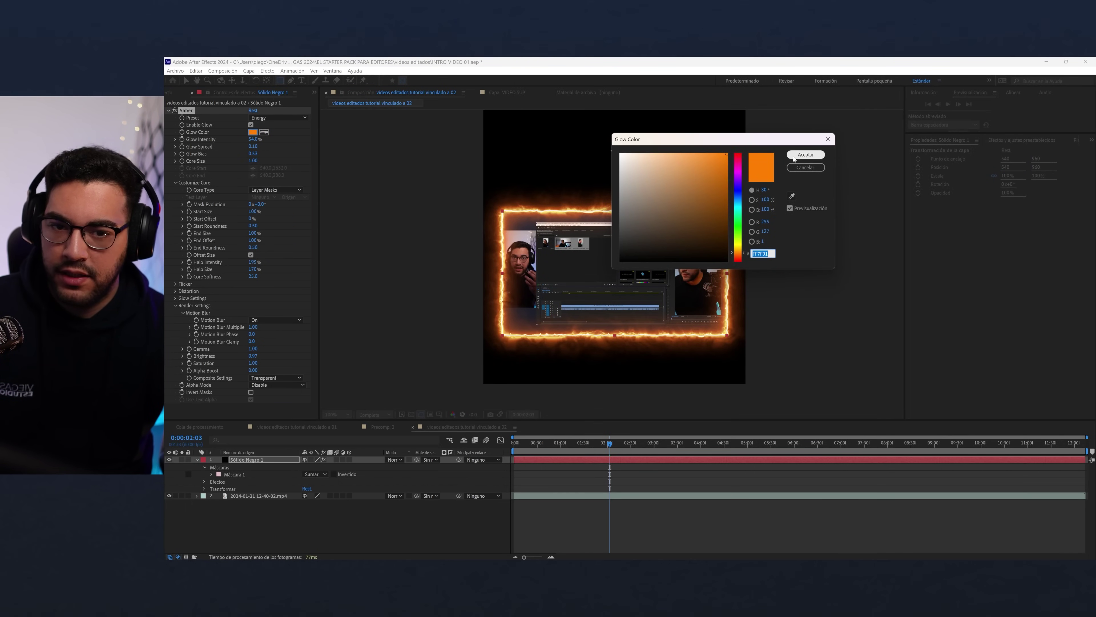
click(804, 154)
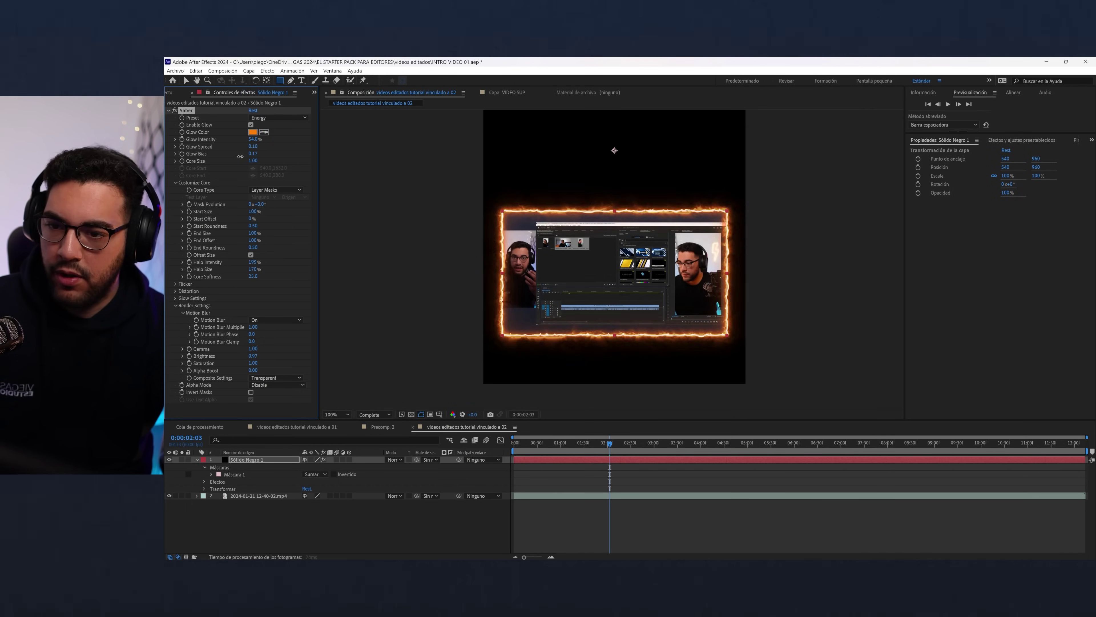
drag(253, 153, 240, 156)
key(Home)
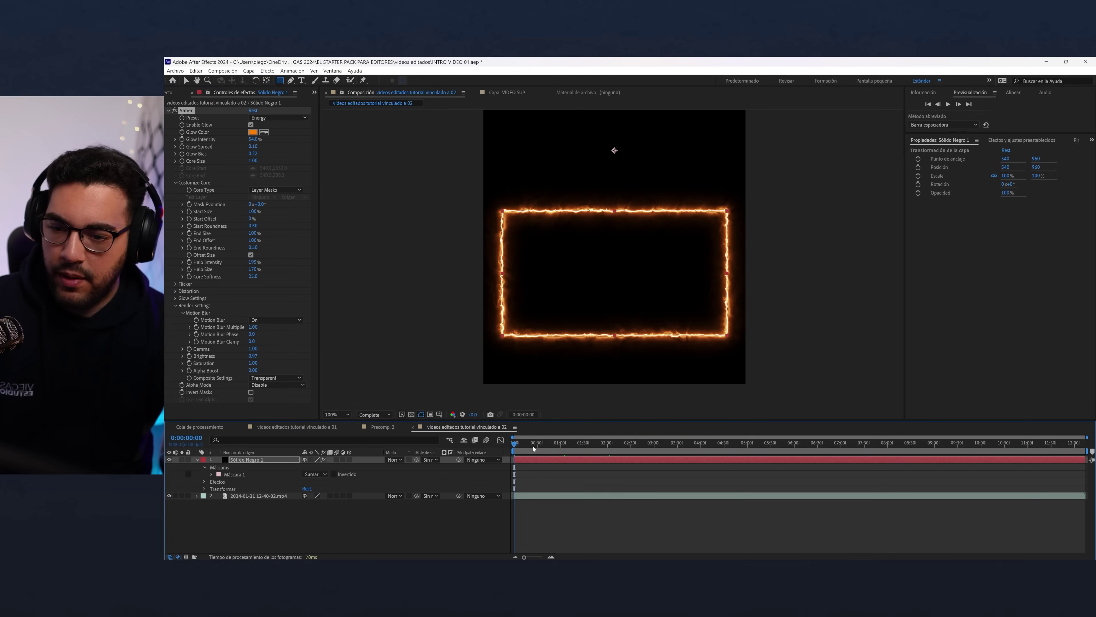
- Reveal the Saber Customize Core properties in the solid layer's timeline
drag(520, 444, 534, 443)
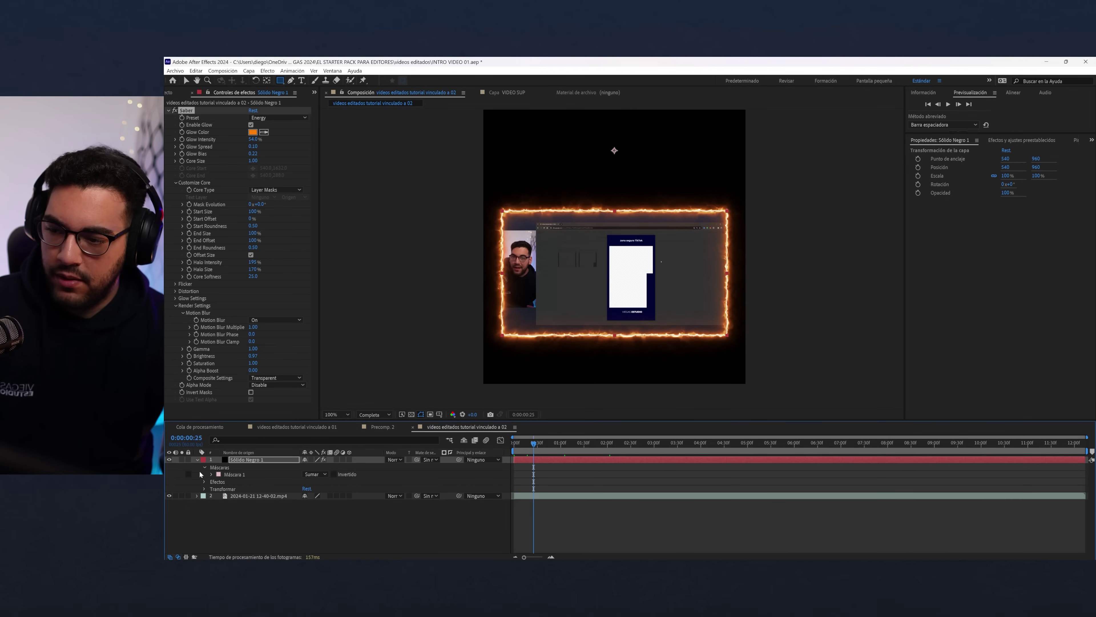
click(205, 482)
click(211, 488)
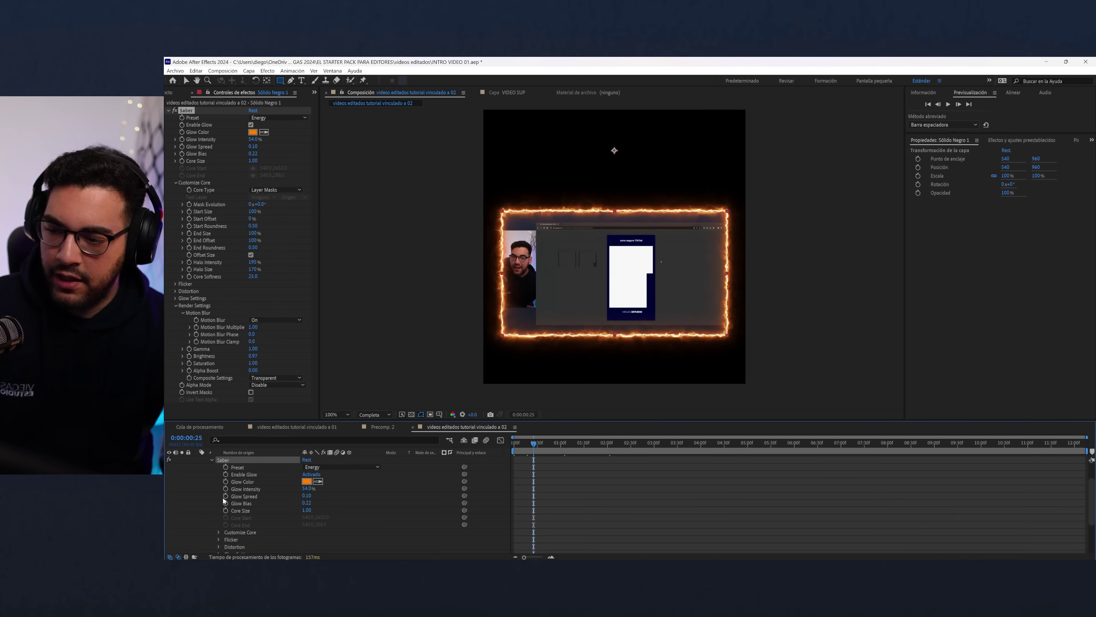
click(219, 477)
scroll(219, 477, down, 2)
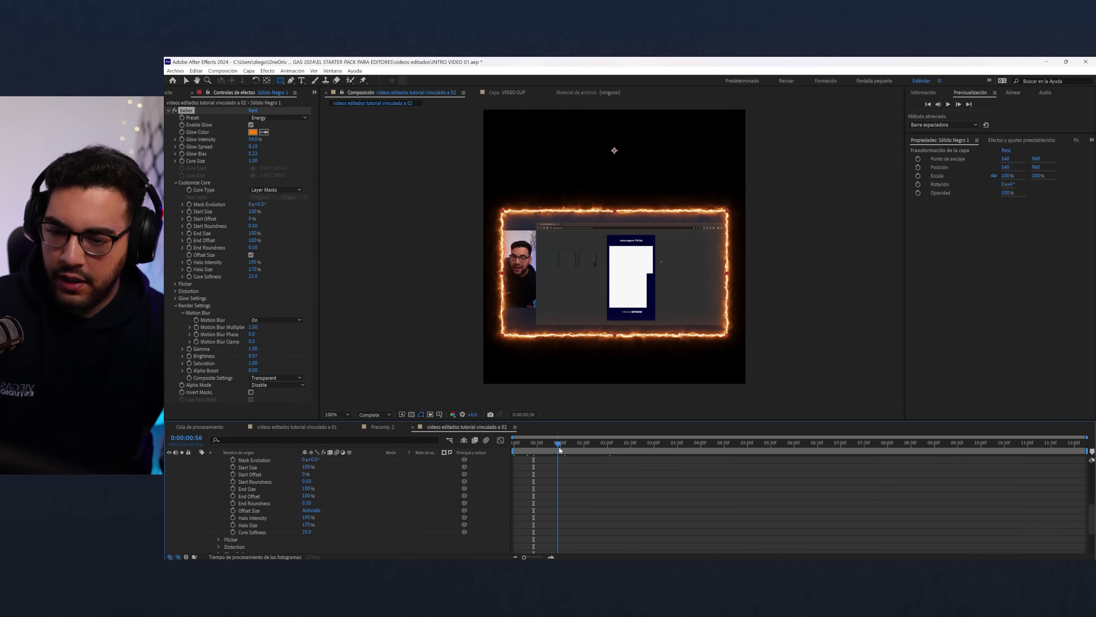
drag(559, 443, 552, 443)
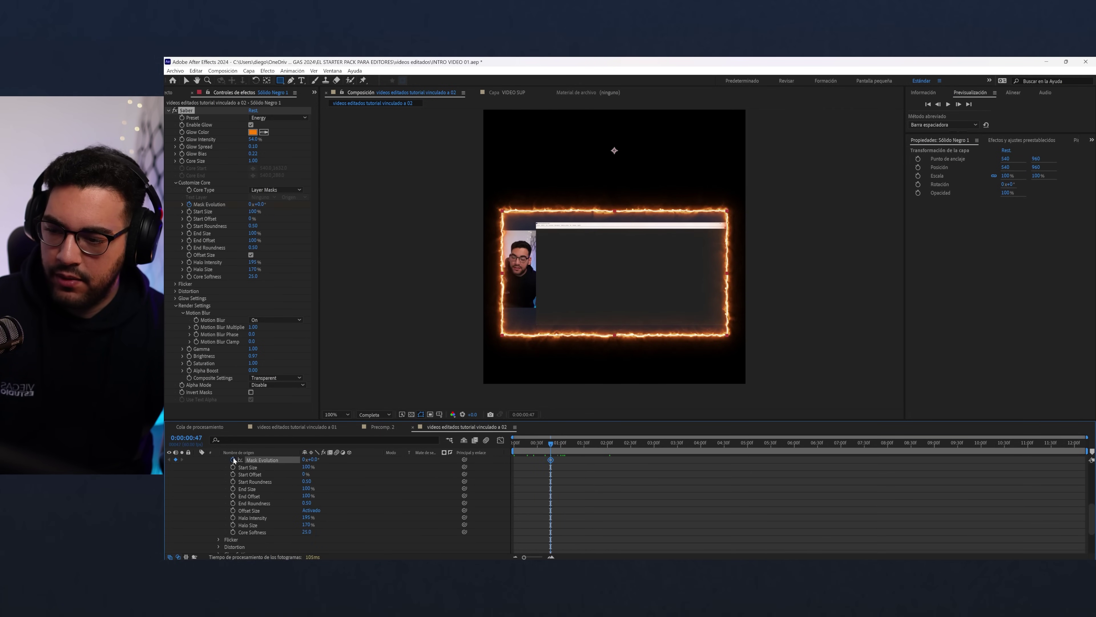
- Keyframe End Offset and End Size from 0 at frame 0, apply Easy Ease, and preview
click(232, 496)
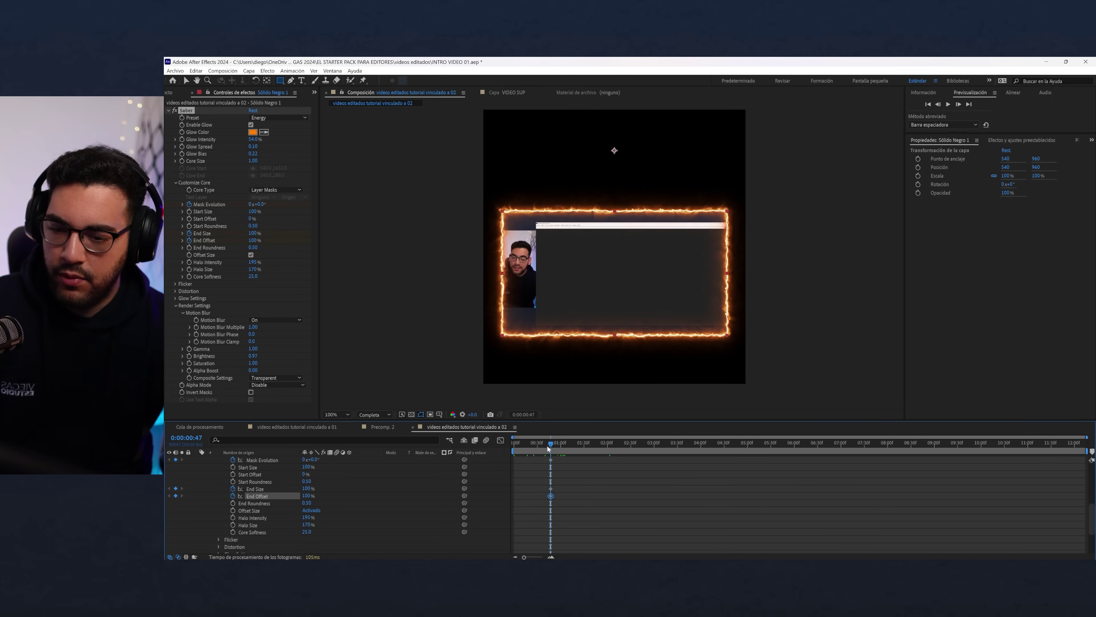
key(Home)
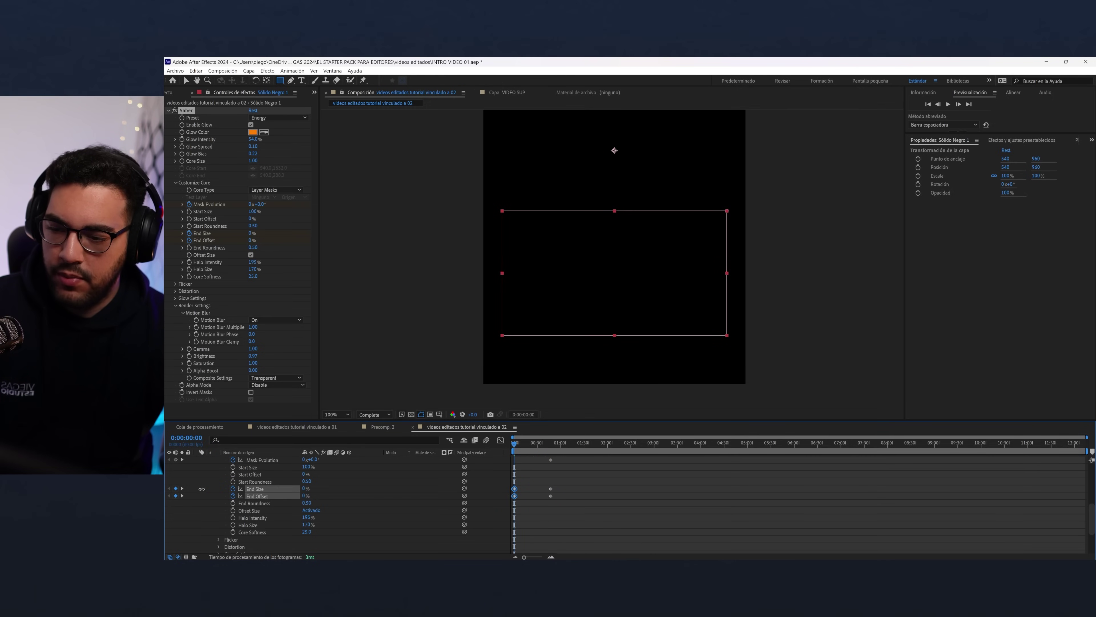
drag(590, 502, 460, 453)
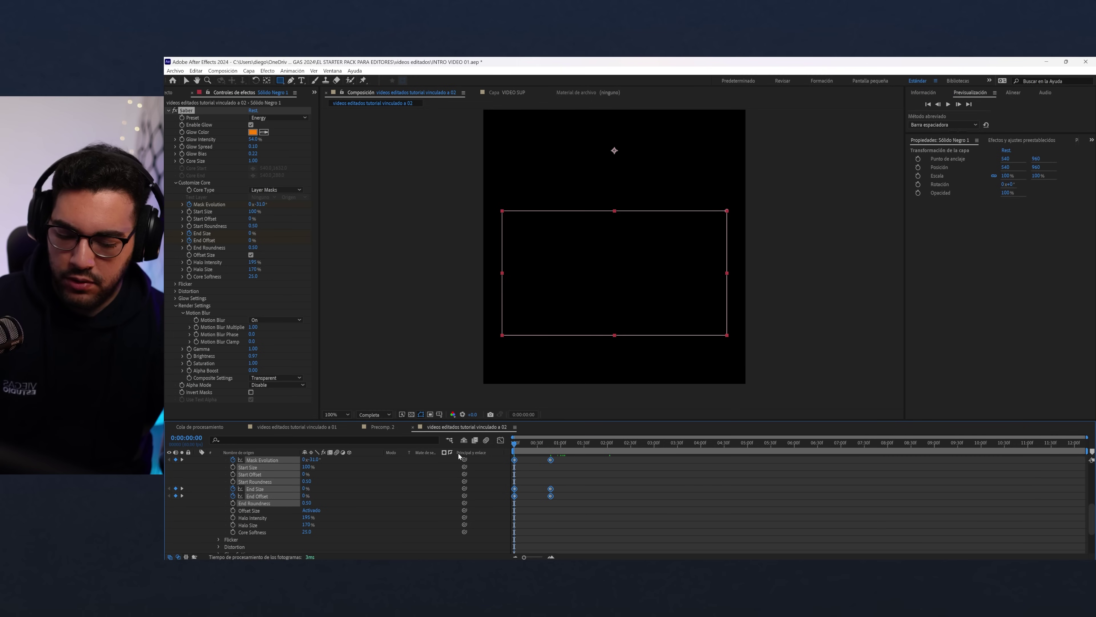
key(F9)
key(space)
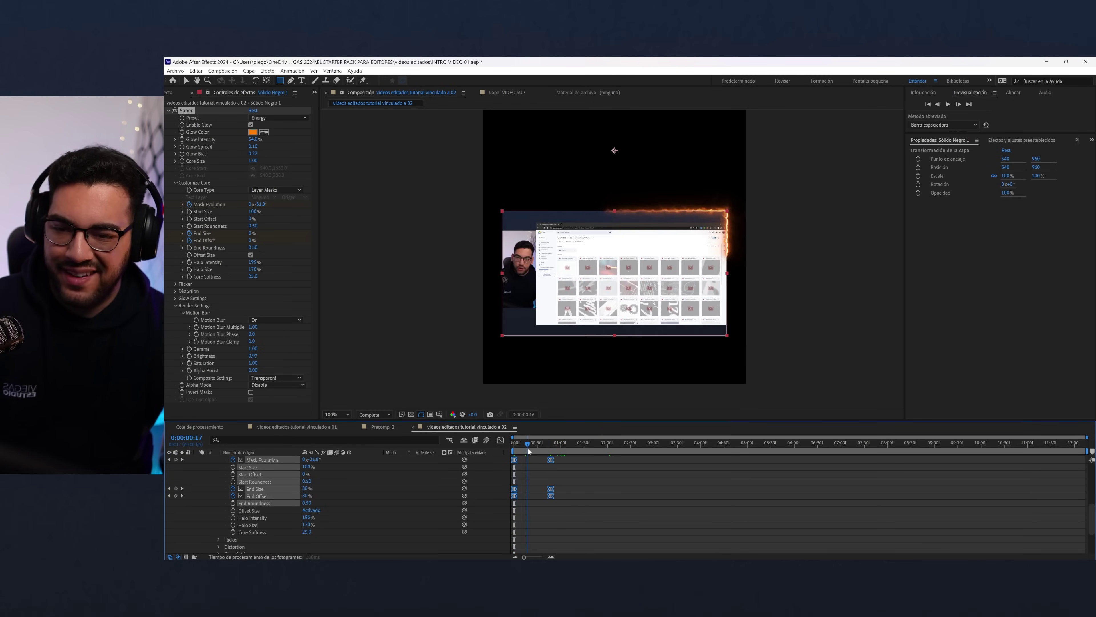
- Scale the linked After Effects inset on V4 from 100 down to 91 in Effect Controls
key(alt+Tab)
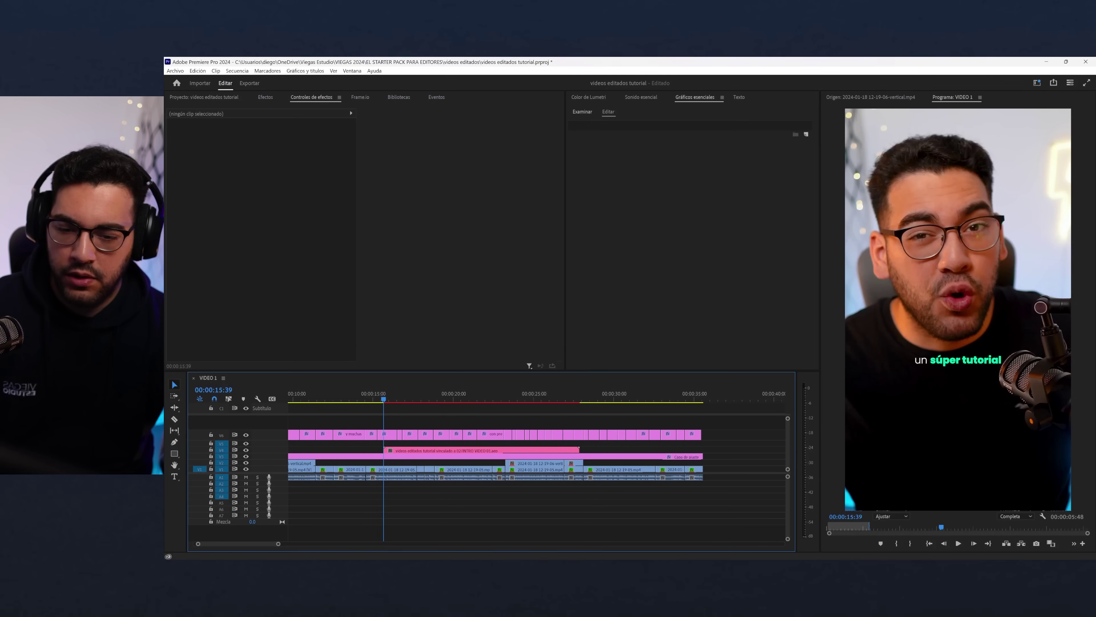
click(411, 452)
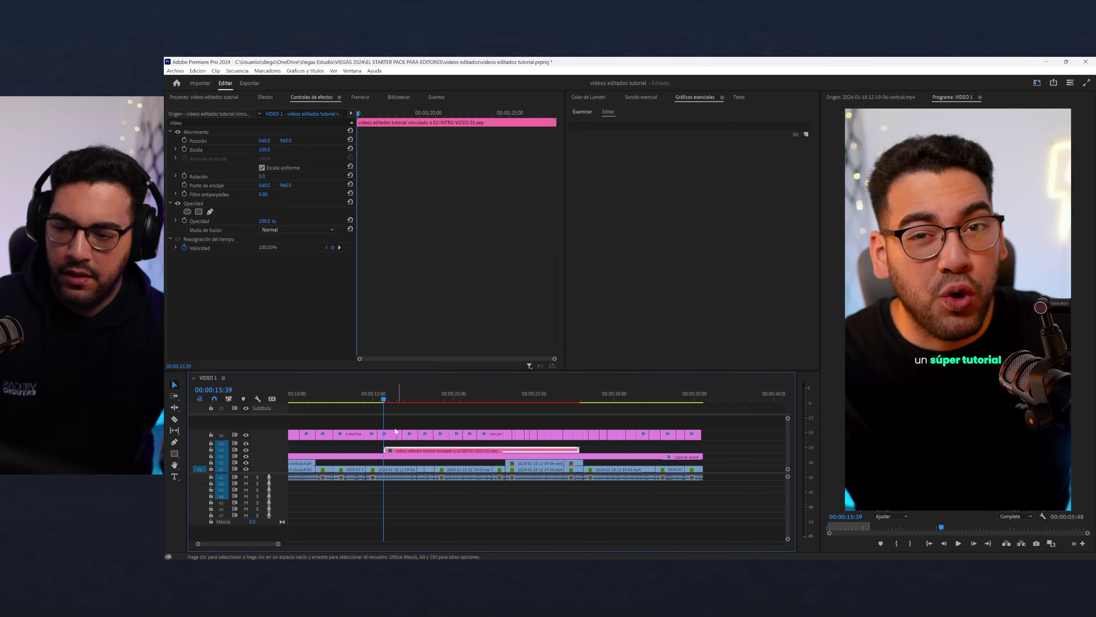
drag(389, 401, 481, 402)
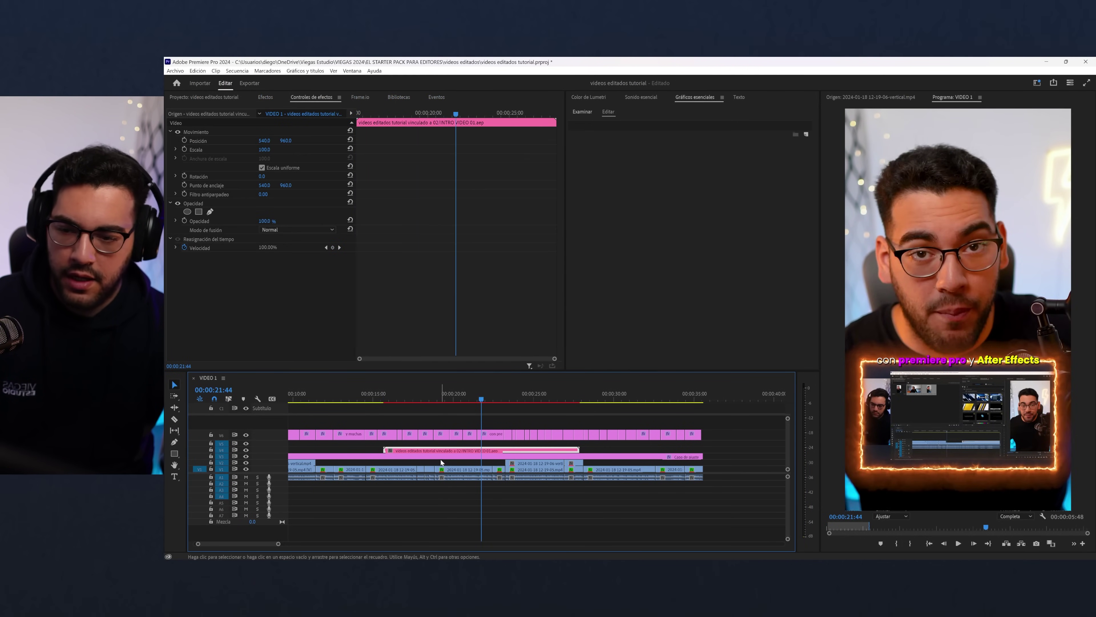
drag(263, 149, 256, 150)
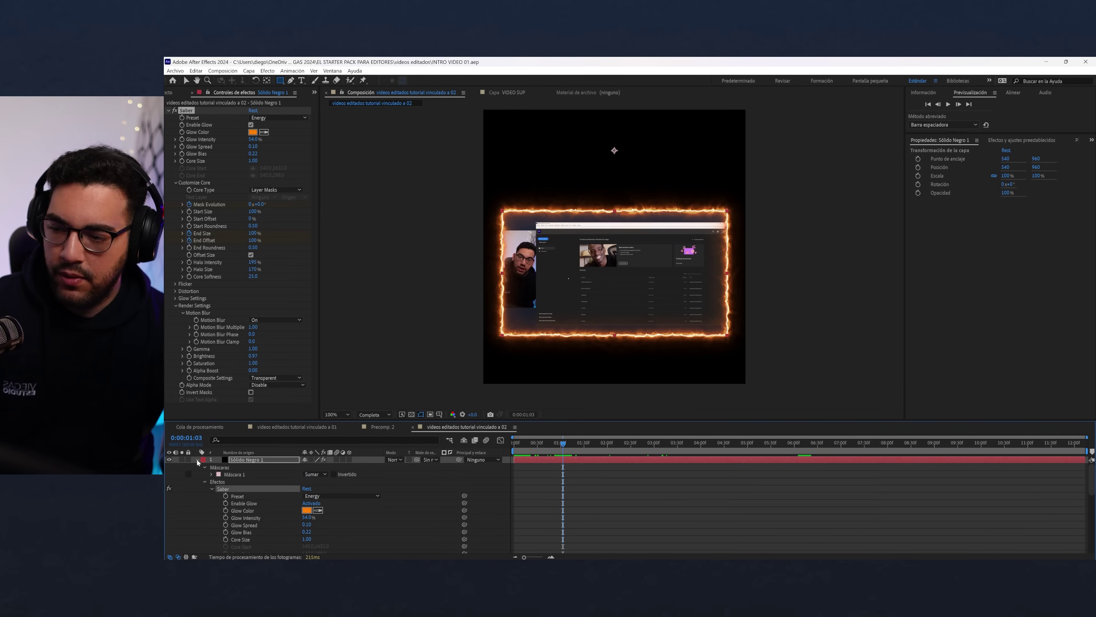
- Show the layers' Scale and shrink the screen recording layer to 18%
click(197, 460)
shift+click(242, 467)
key(s)
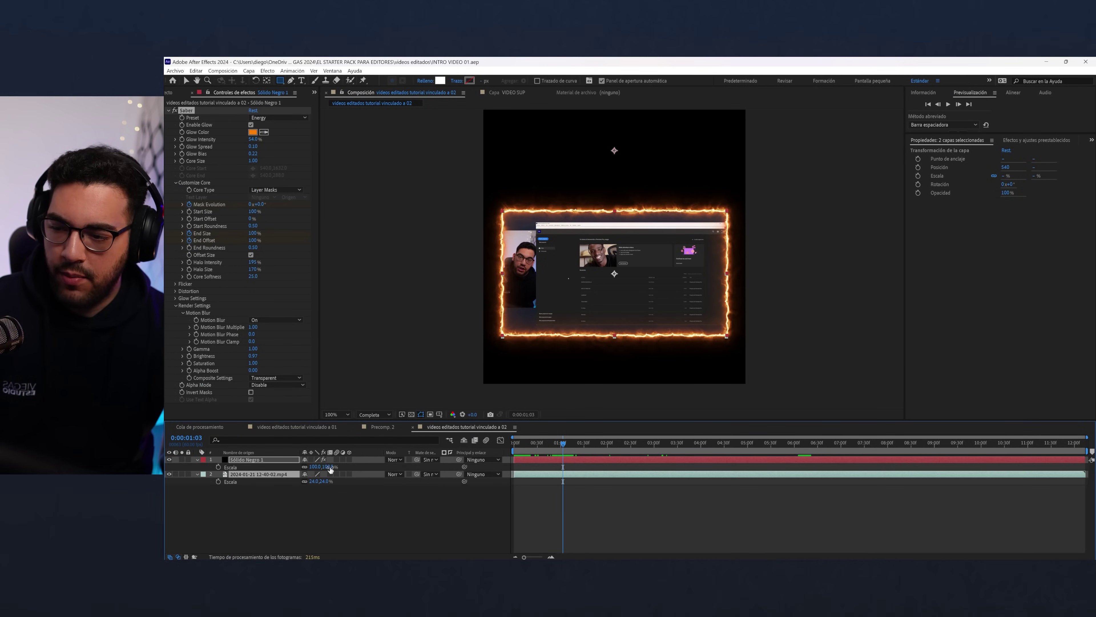
drag(313, 467, 321, 467)
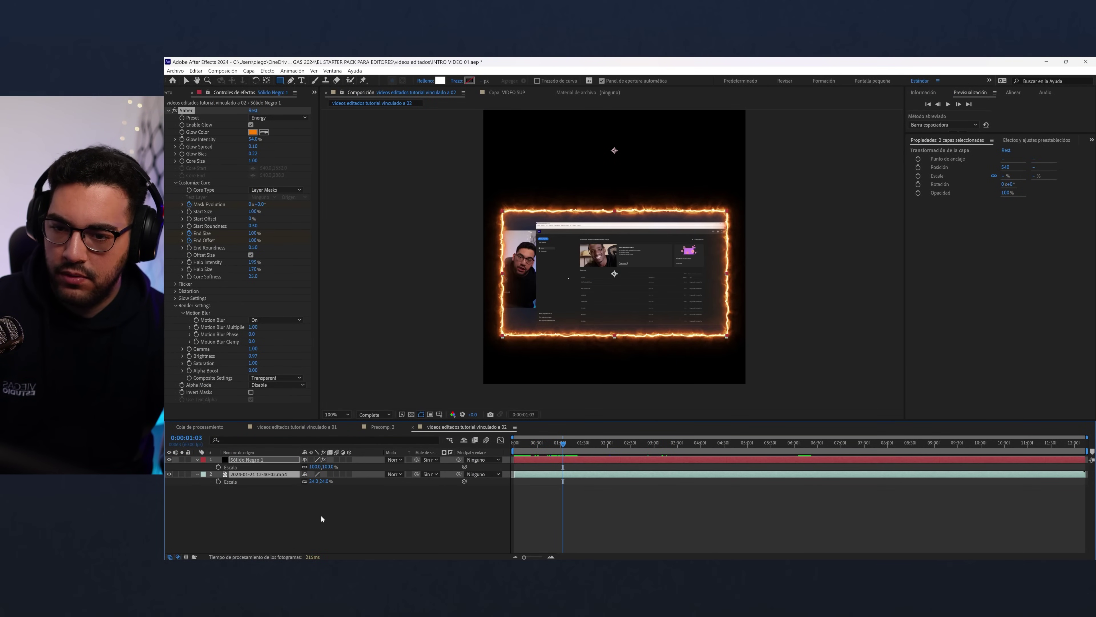
drag(269, 503, 254, 443)
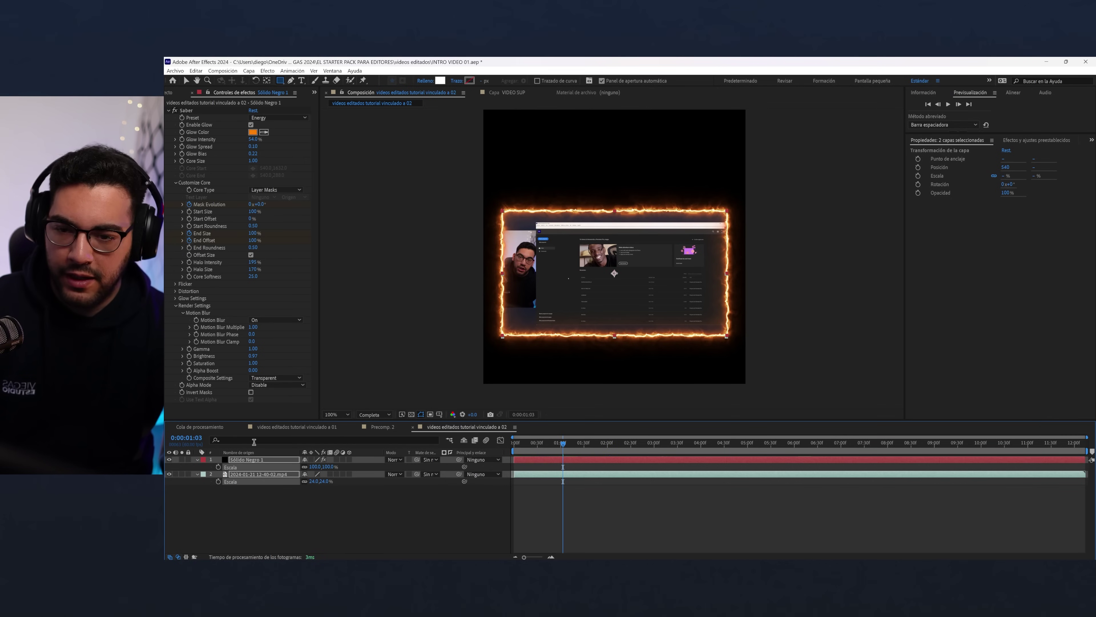
drag(317, 466, 314, 466)
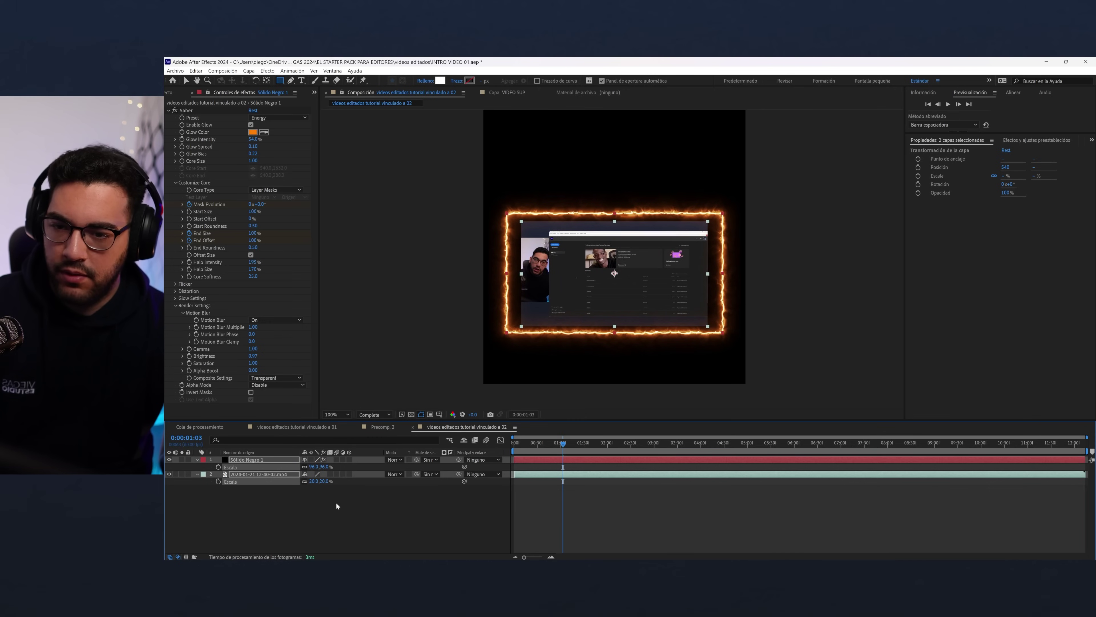
drag(323, 530, 316, 520)
click(316, 520)
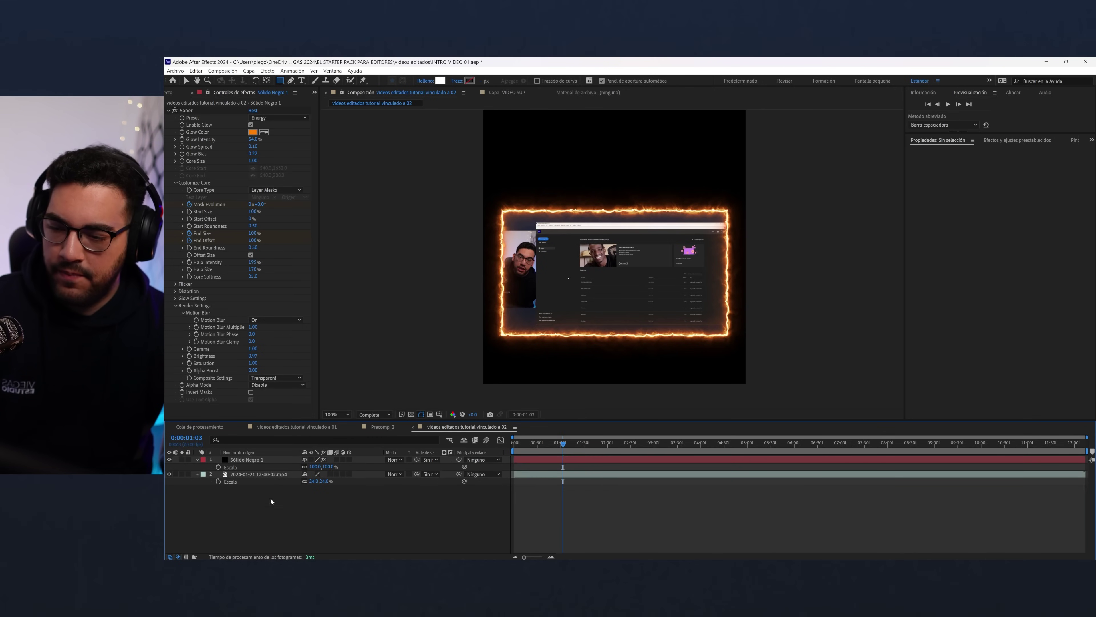
click(262, 474)
drag(313, 481, 309, 481)
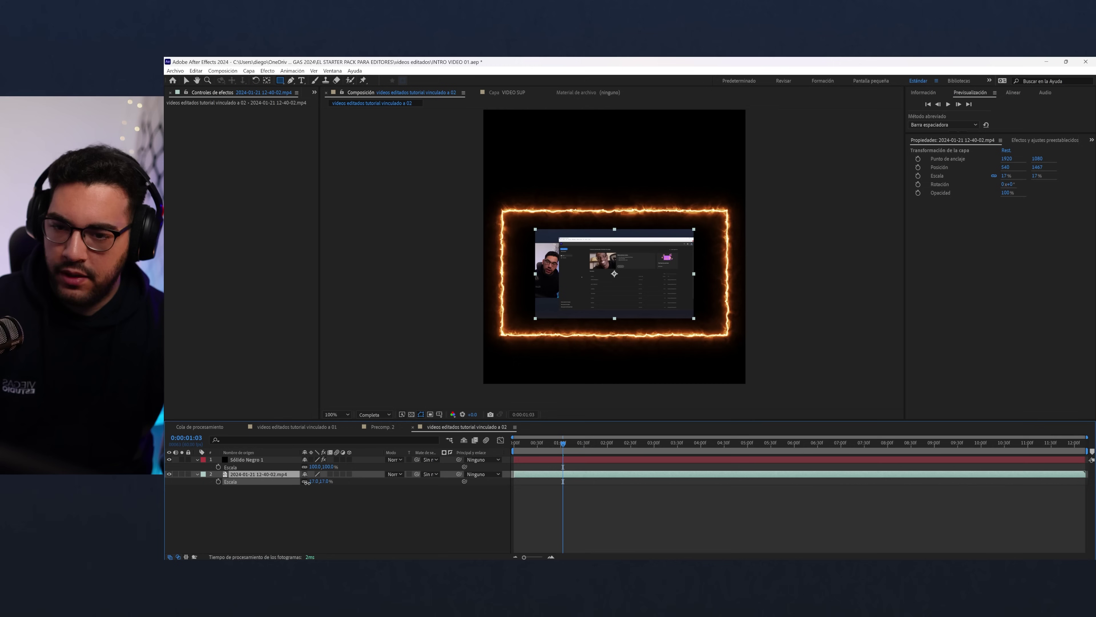
- Pull the Sólido Negro 1 mask's left, bottom, right and top edges in to hug the video
click(261, 460)
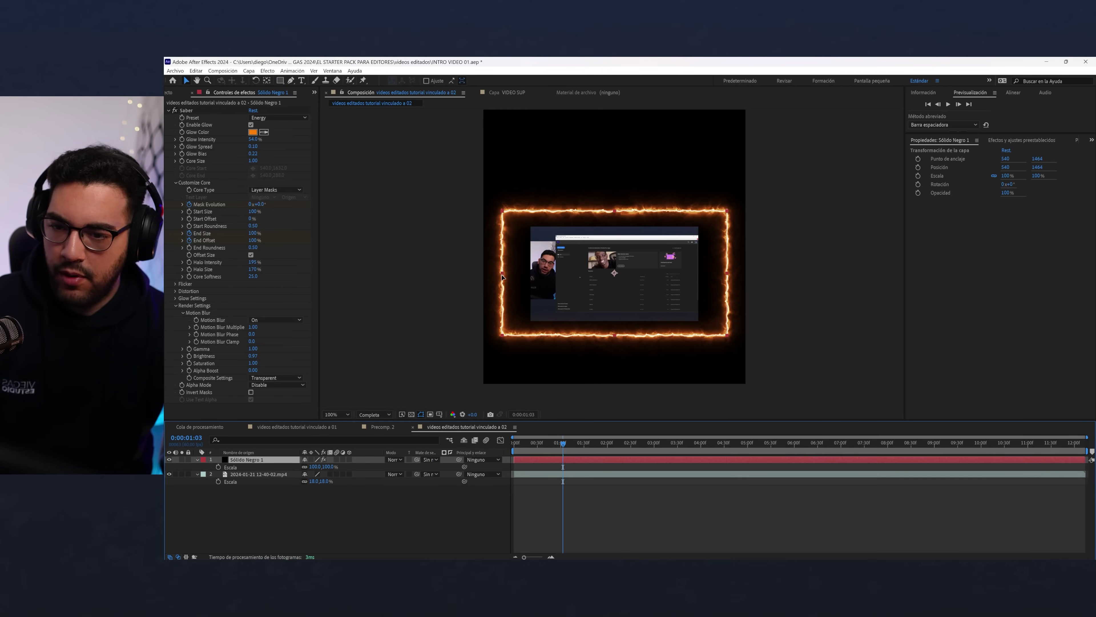
click(502, 277)
drag(501, 276, 530, 276)
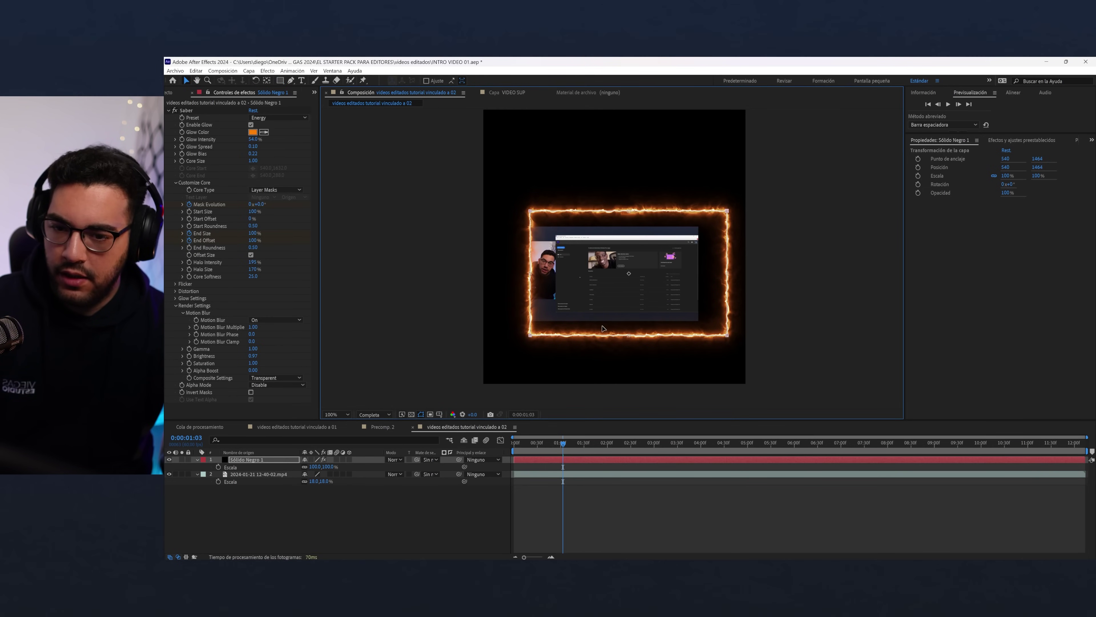
drag(628, 337, 629, 322)
drag(728, 269, 700, 269)
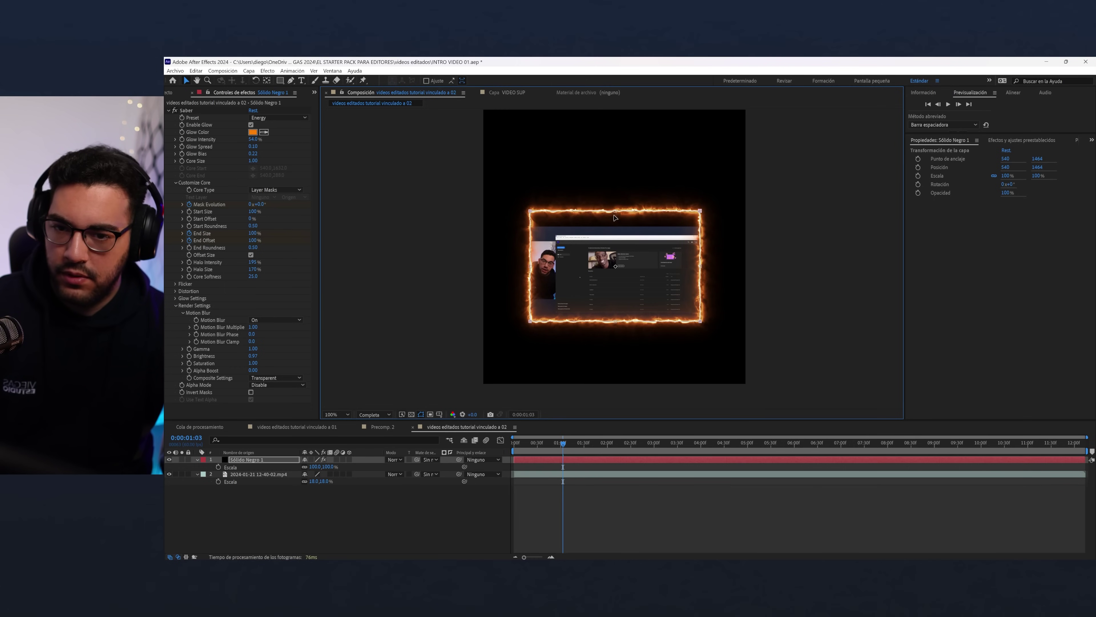
drag(616, 210, 615, 227)
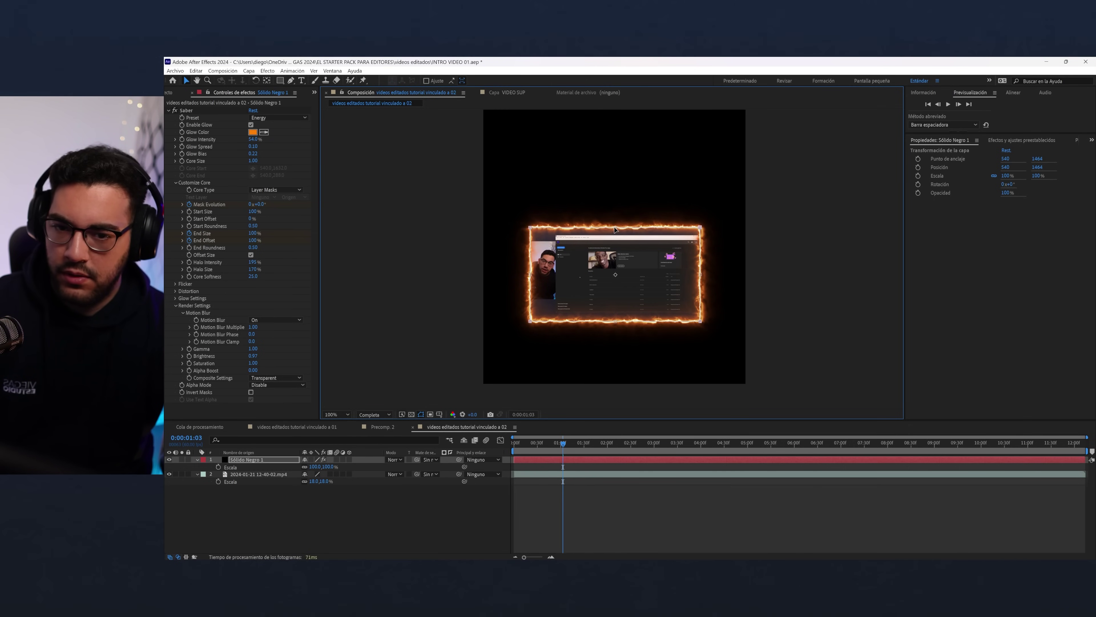
drag(701, 276, 697, 277)
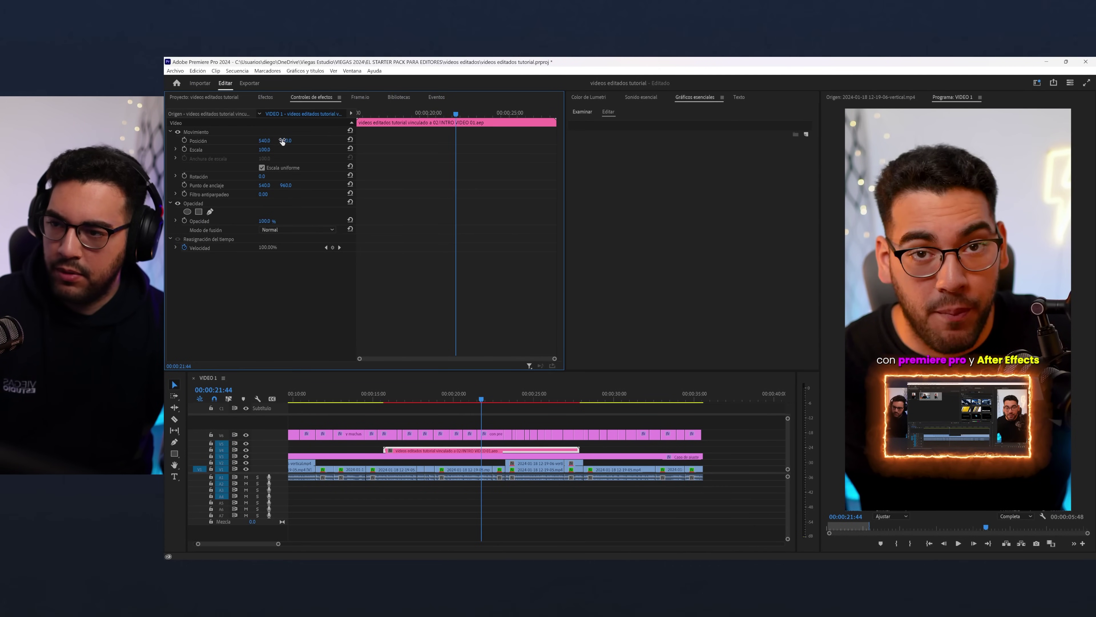
- Lower the inset slightly, then render previews for the range 15:33 to 28:29
drag(282, 143, 250, 145)
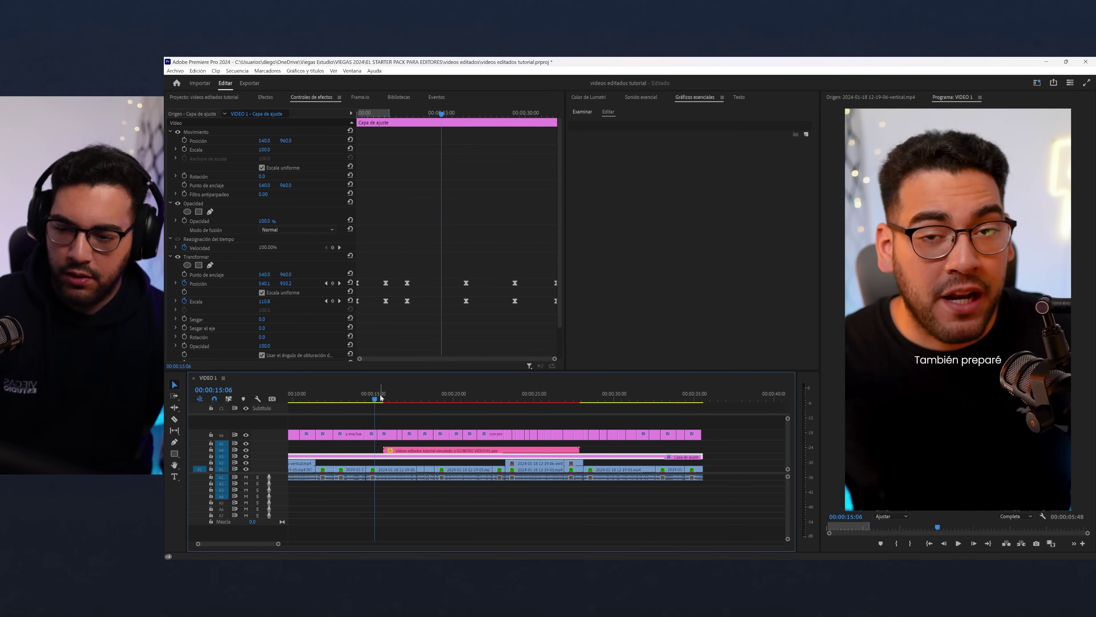
click(896, 543)
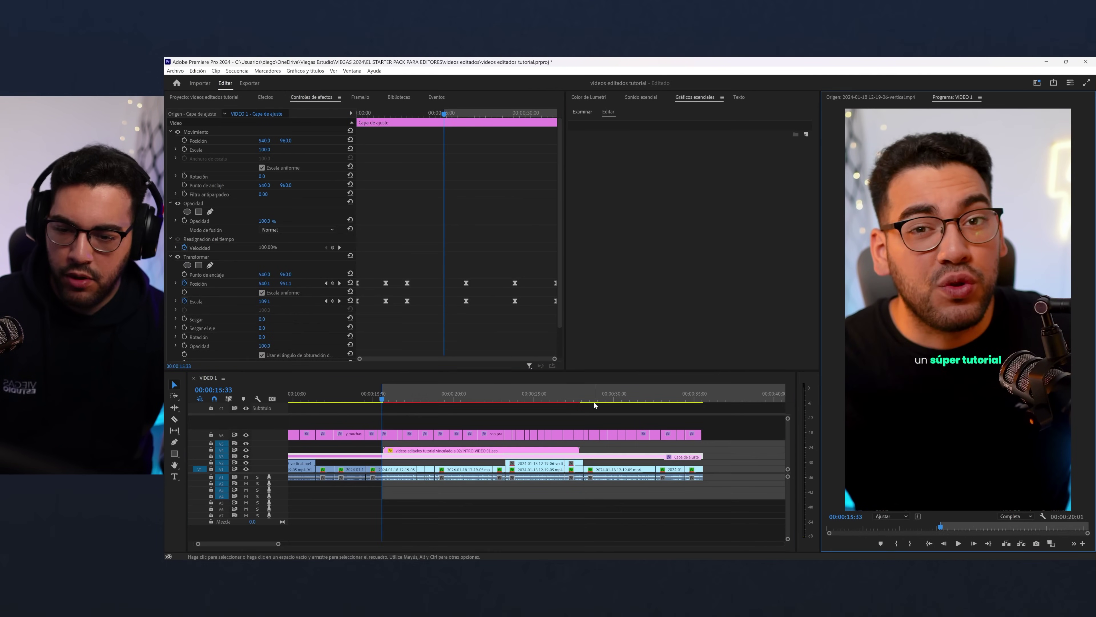
click(590, 396)
click(910, 543)
click(911, 544)
key(Return)
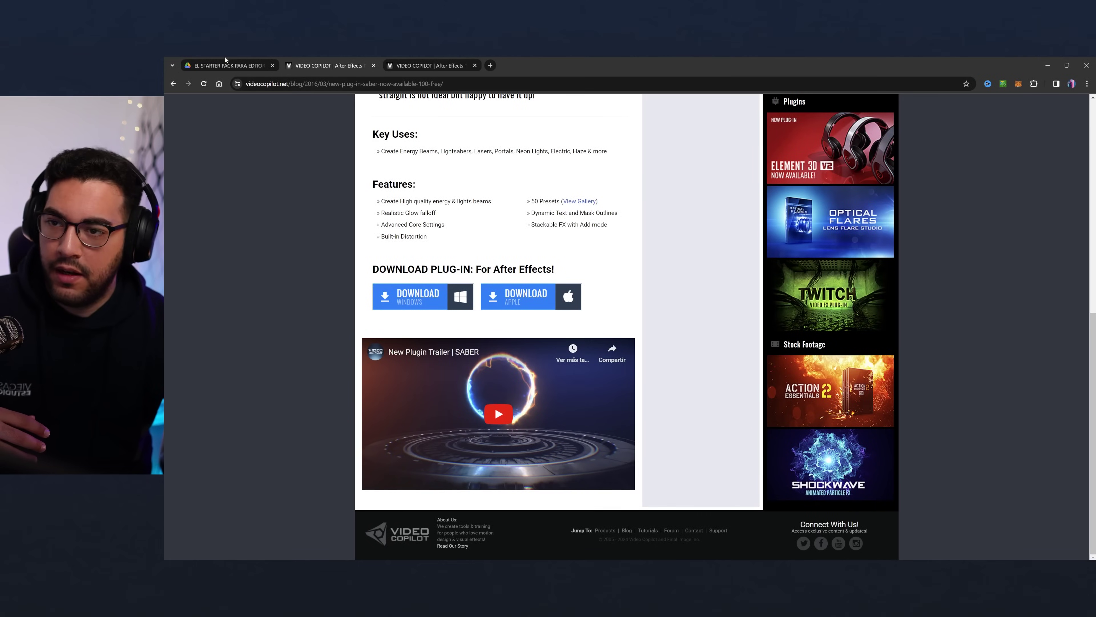
- Browse the starter pack's Brush, EFECTOS DE SONIDO and EMOJIS > Banderas folders in Drive
click(214, 64)
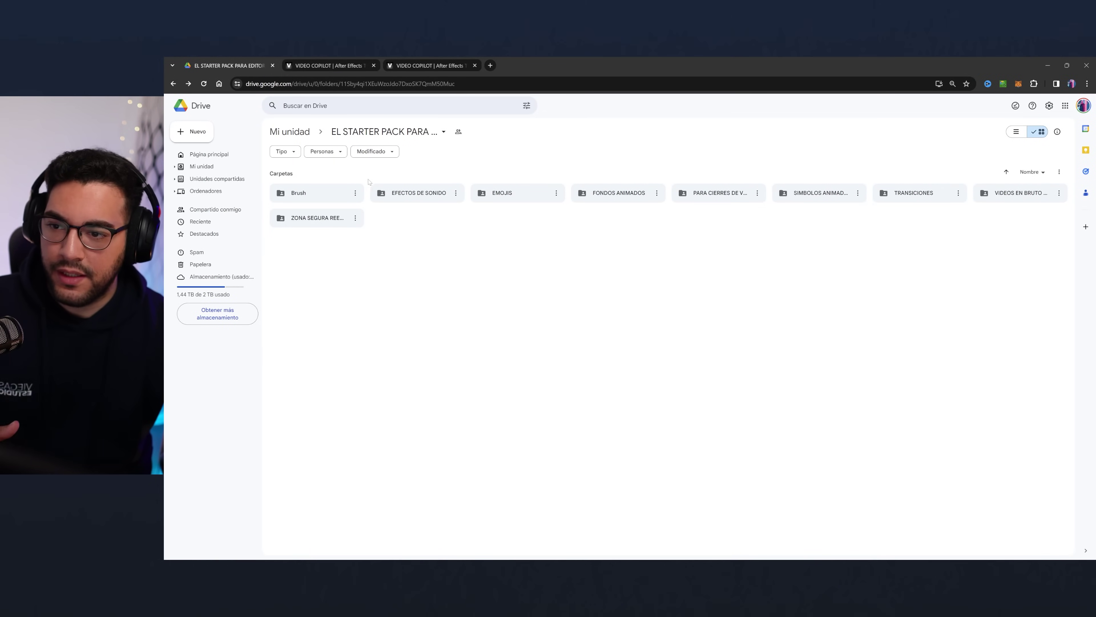
double_click(331, 198)
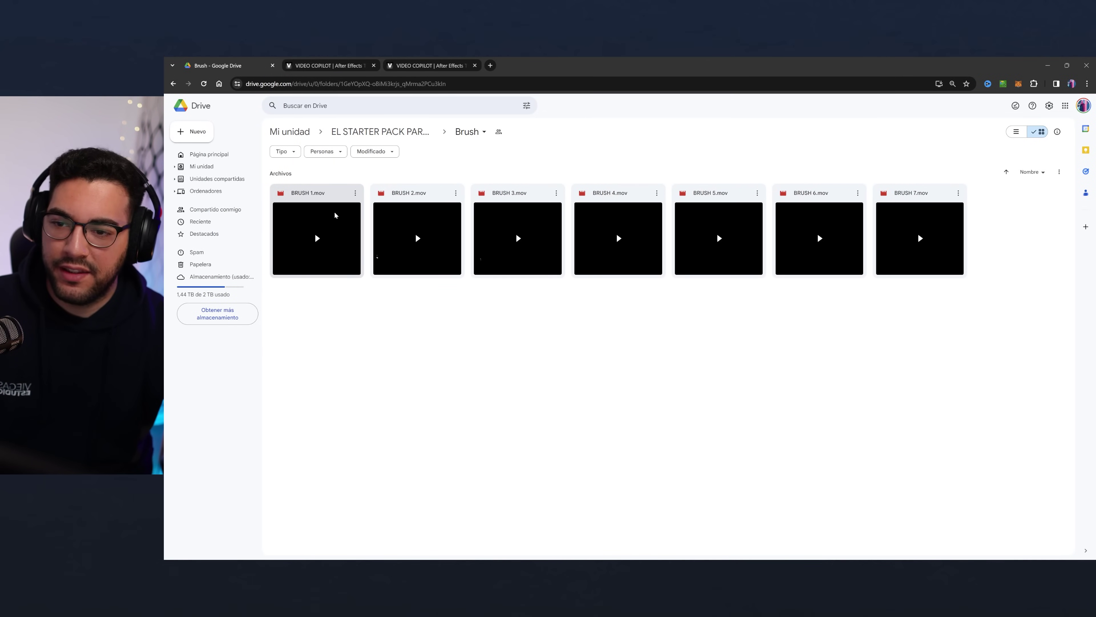
click(380, 131)
double_click(414, 193)
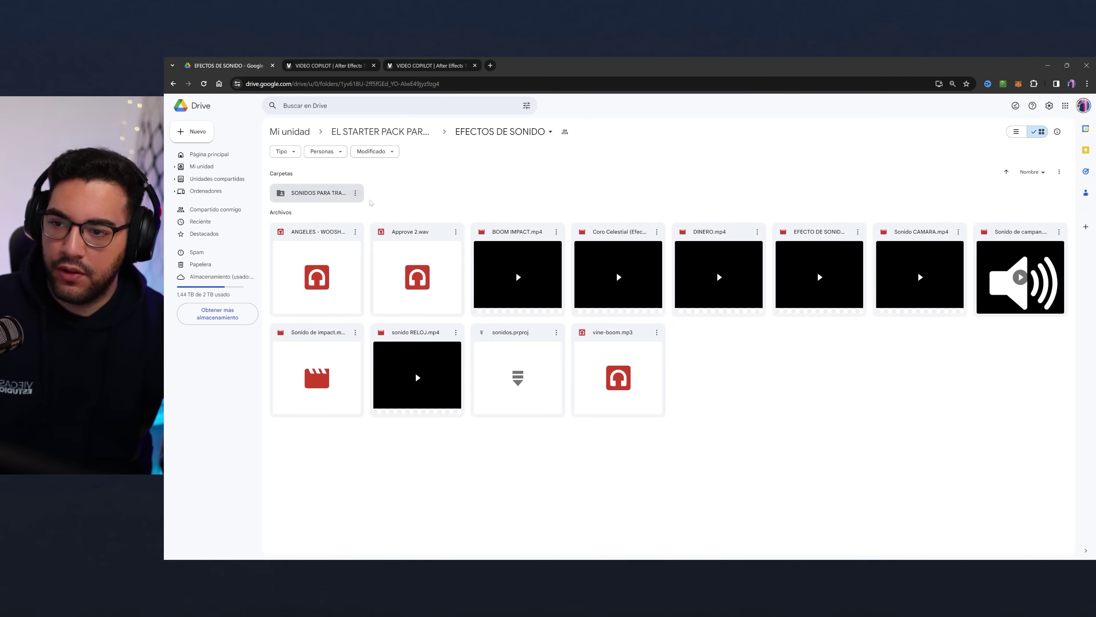
key(alt+Left)
double_click(485, 195)
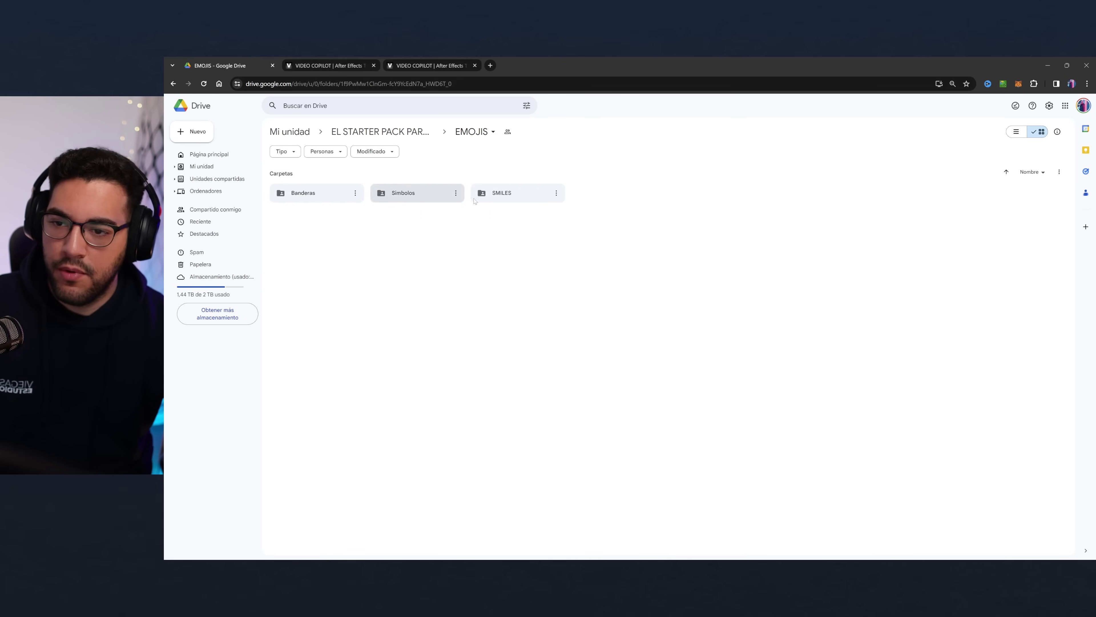
double_click(302, 193)
scroll(498, 245, down, 5)
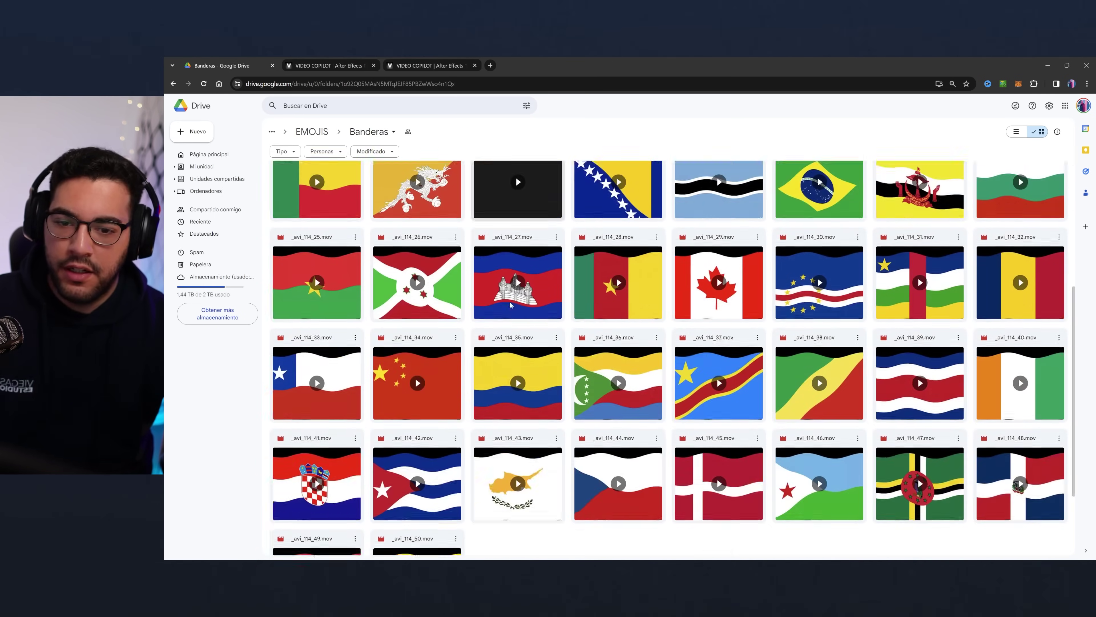
key(alt+Left)
key(alt+Left)
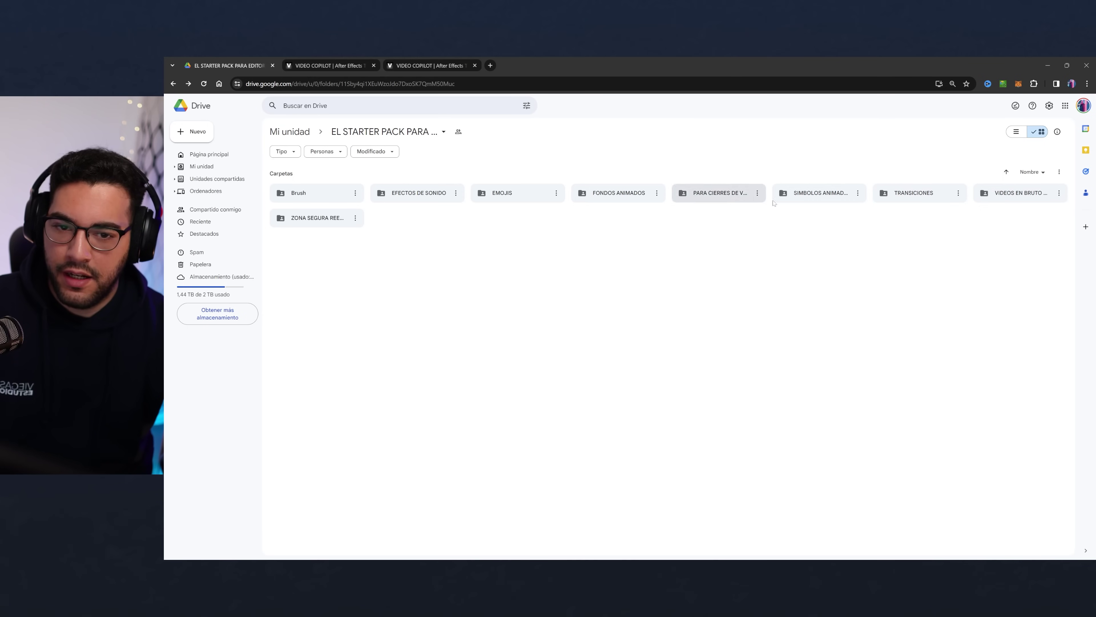
- Open TRANSICIONES > DINERO and select the second transition video
key(Right)
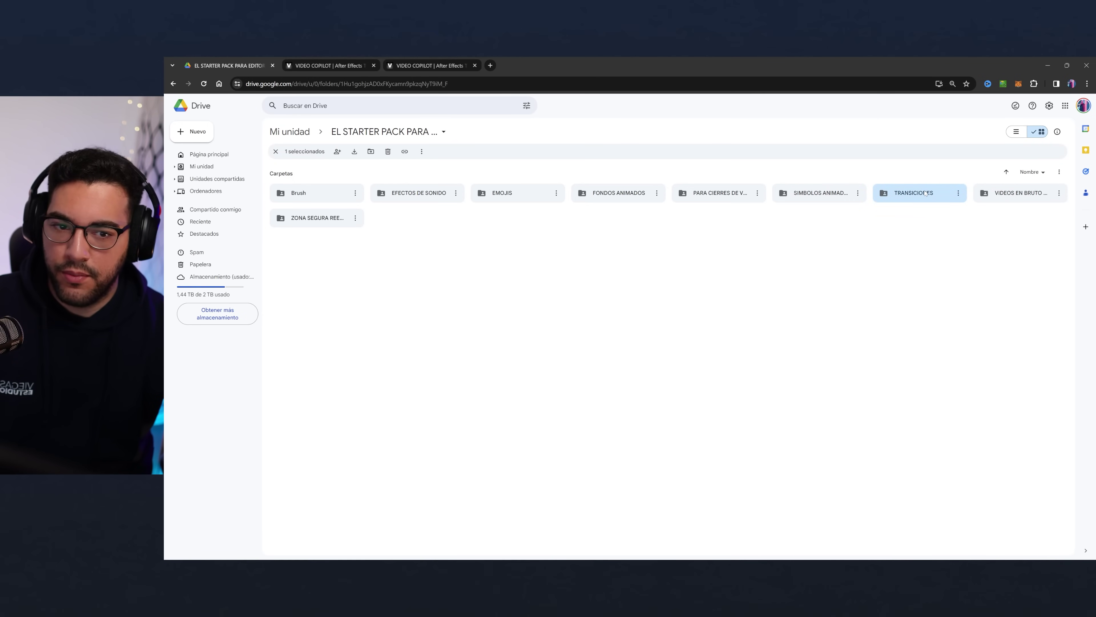
double_click(925, 193)
double_click(336, 195)
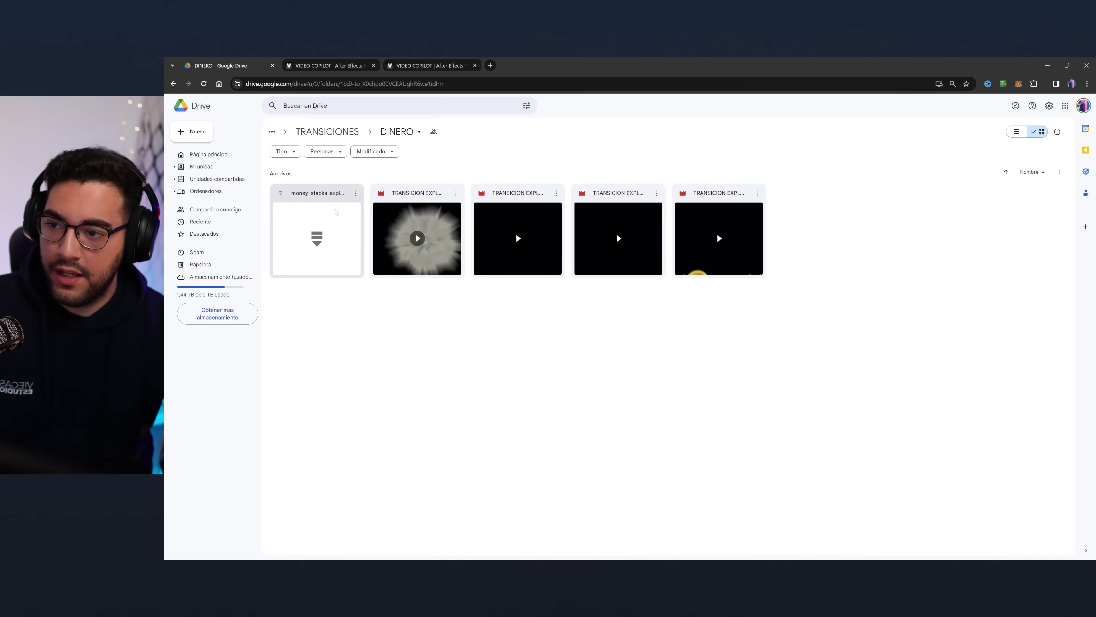
key(Right)
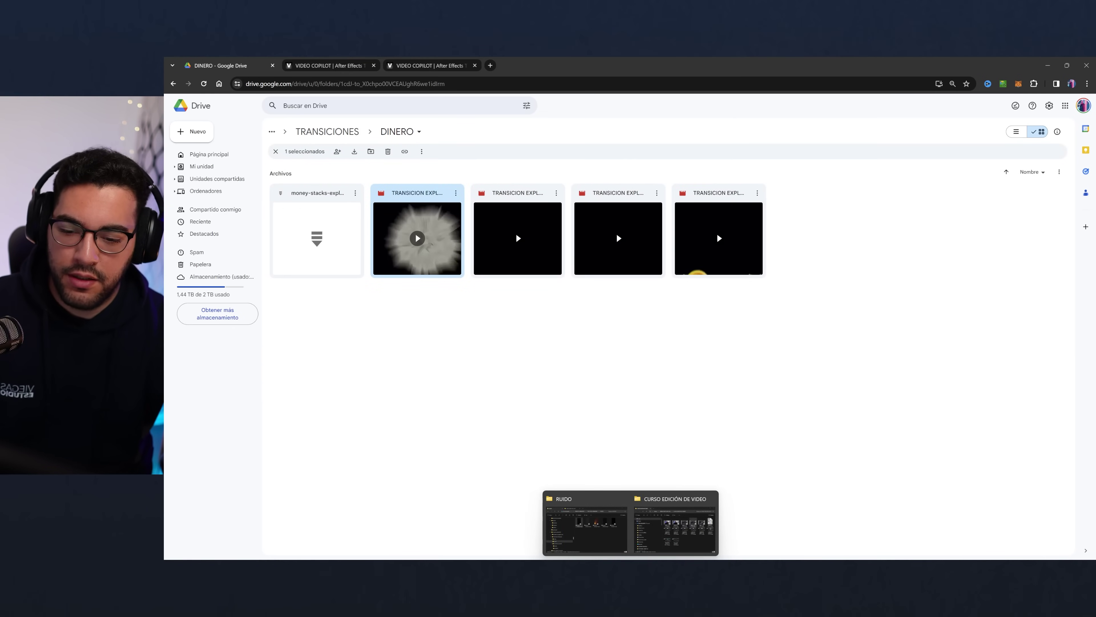
click(586, 527)
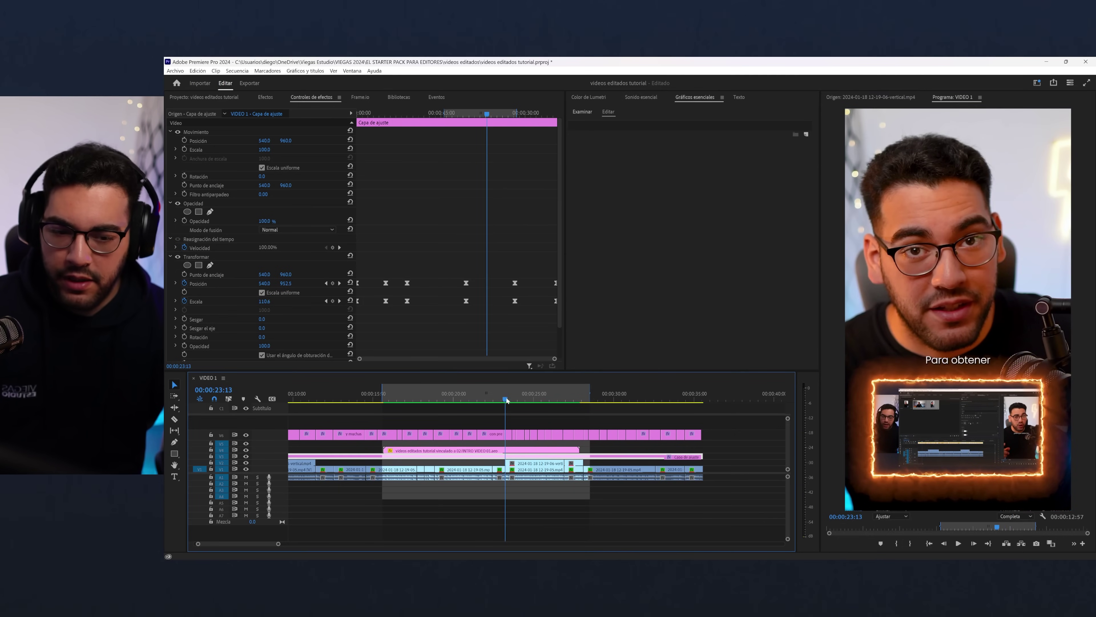
- Trim the end of the linked After Effects clip on V4 and search effects for 'TRANSFOR'
scroll(488, 418, up, 4)
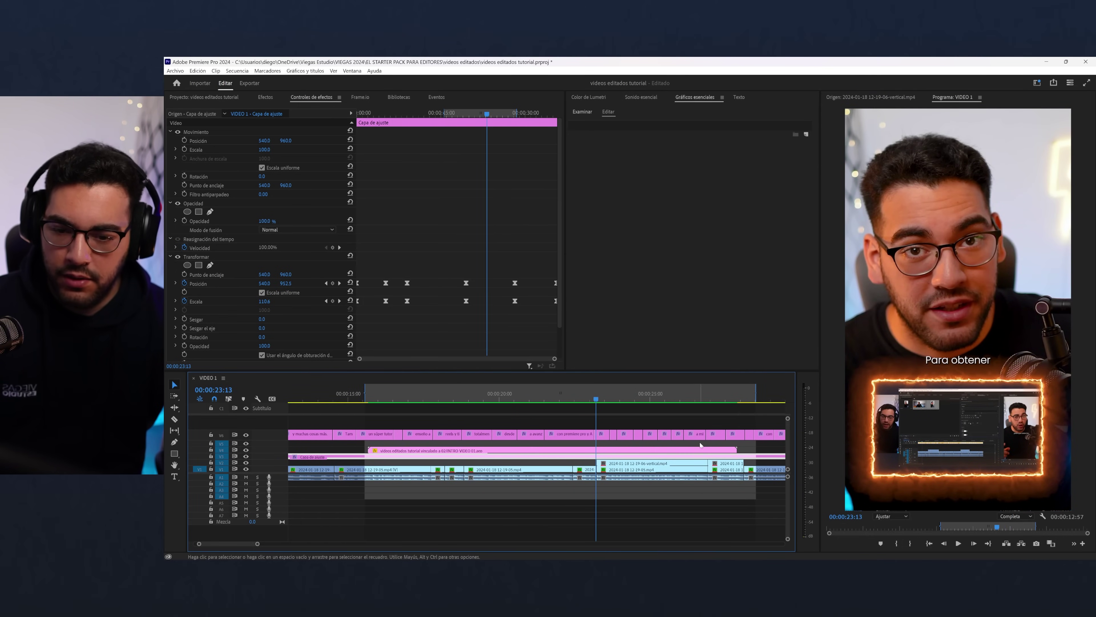
click(731, 443)
drag(734, 447, 596, 450)
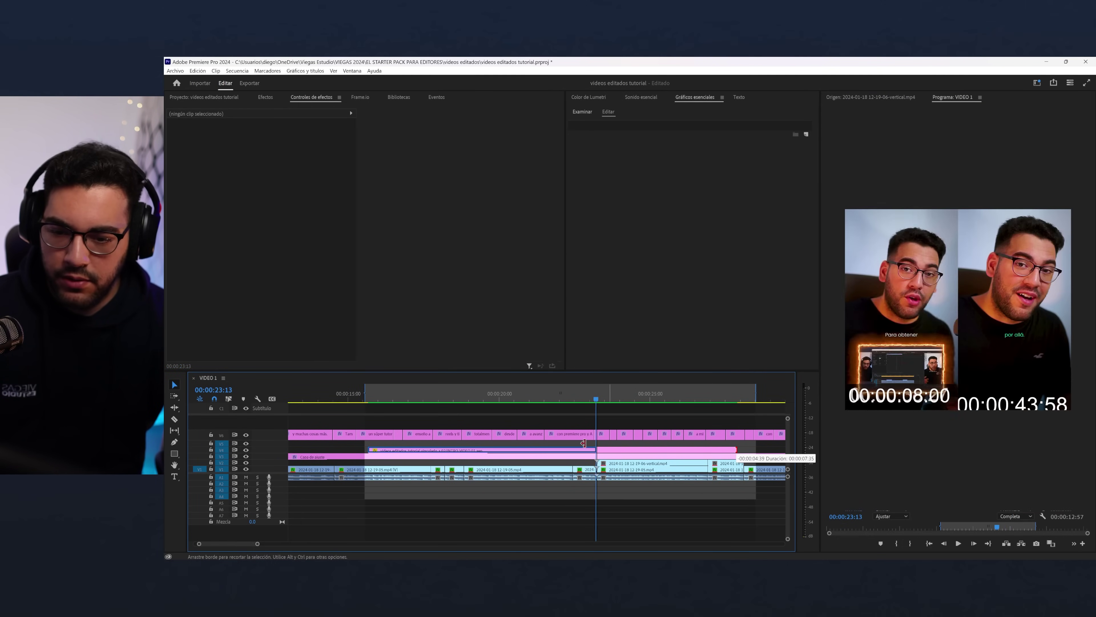
click(582, 393)
click(574, 449)
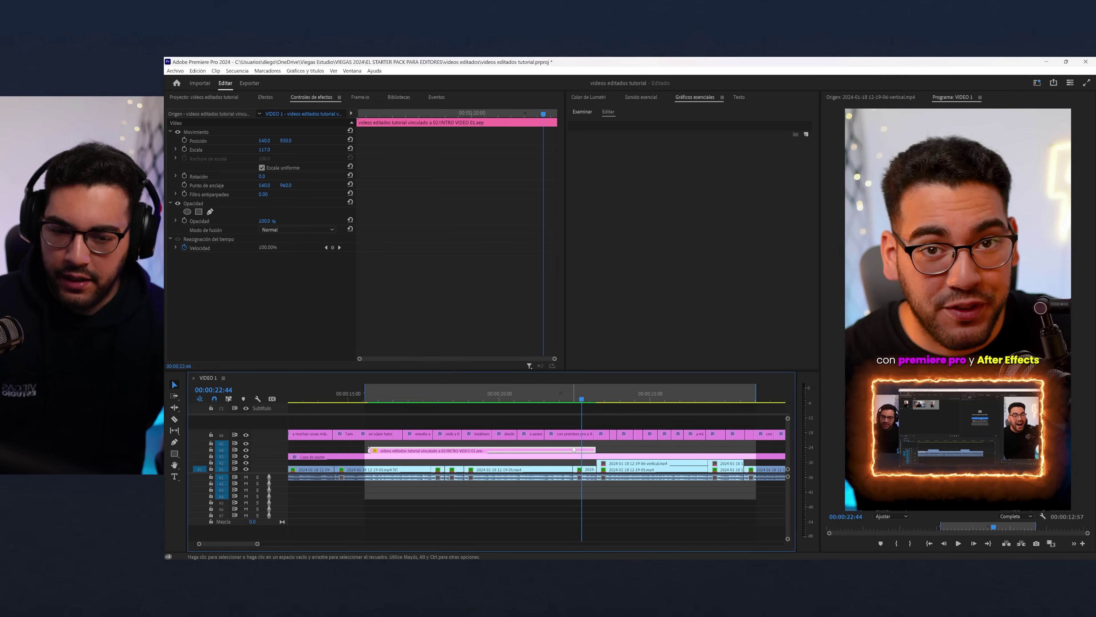
click(266, 98)
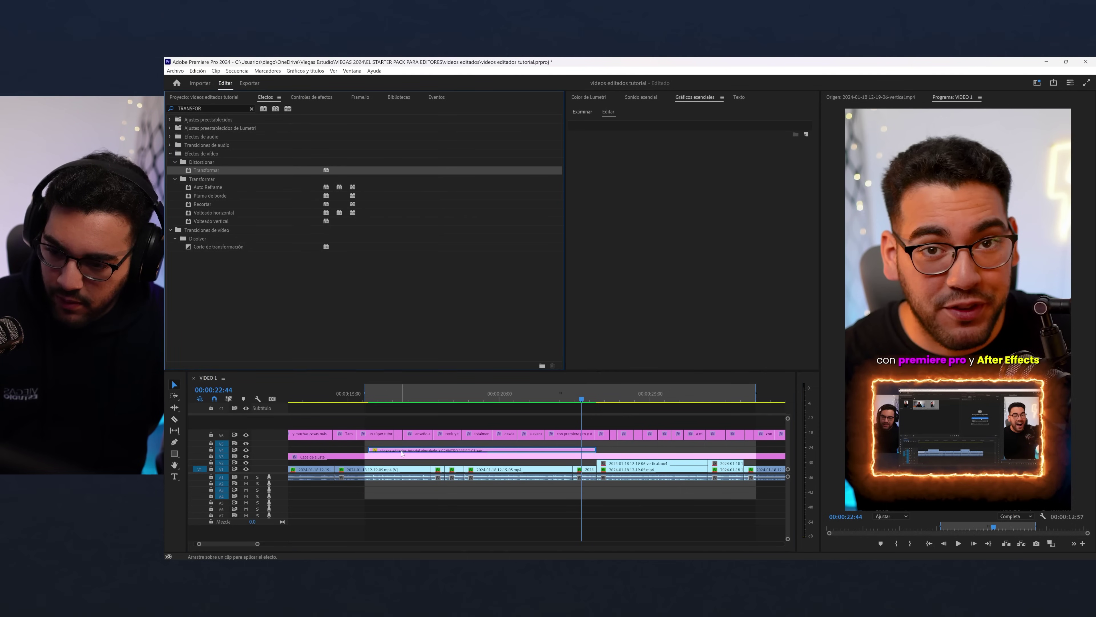
- Apply Transformar to the inset clip with a Shutter Angle of 200
drag(402, 454, 401, 454)
click(312, 97)
scroll(296, 330, down, 5)
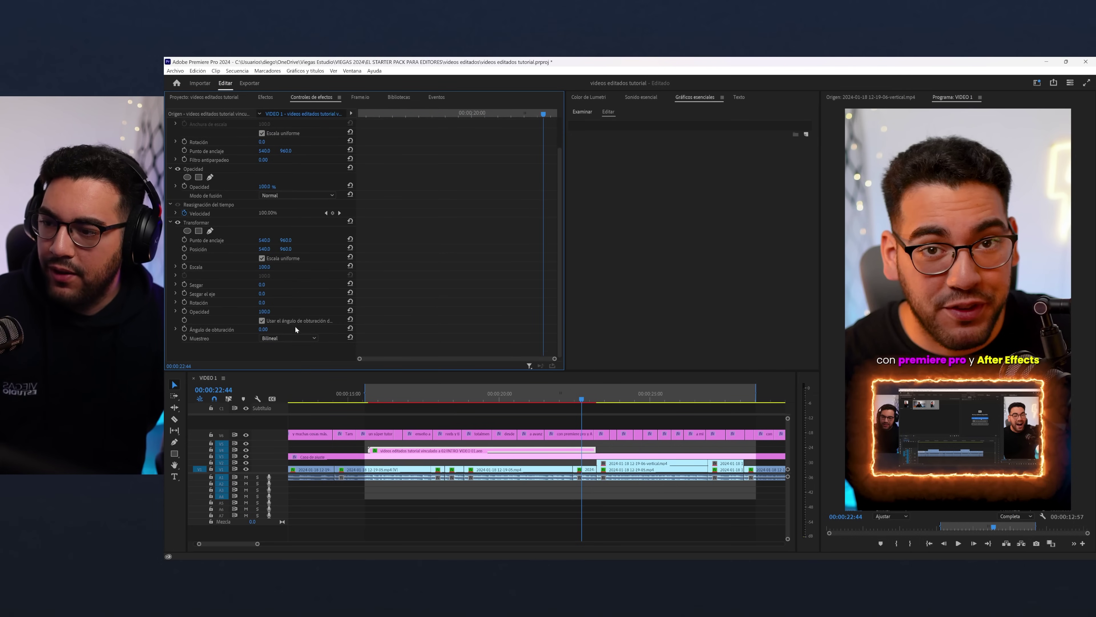
click(263, 329)
text(200)
key(Return)
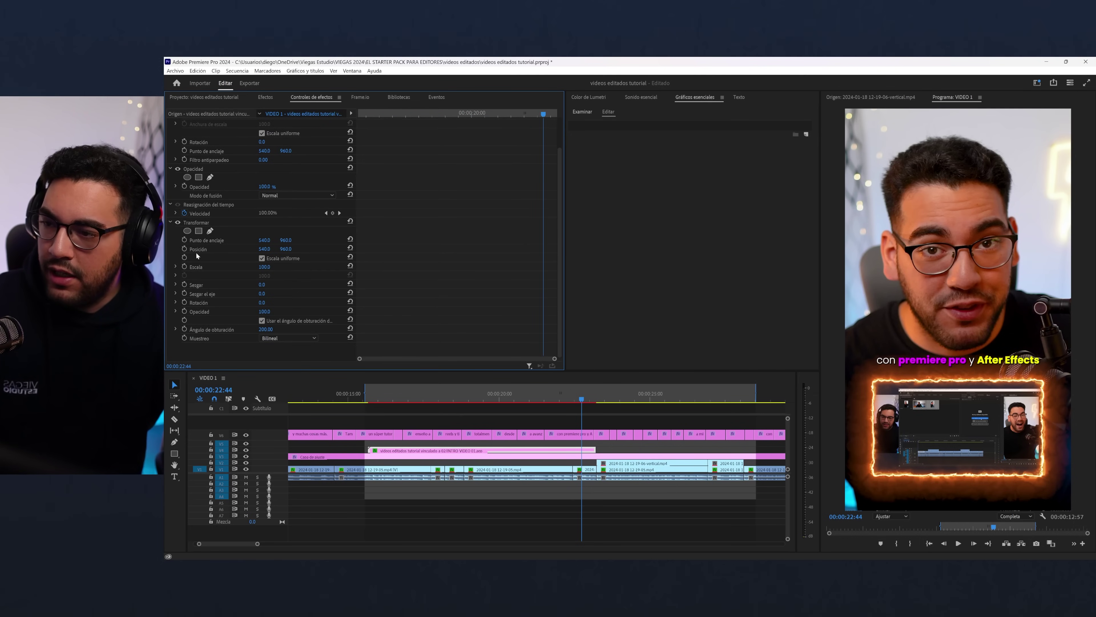
- Keyframe Position X from 540 to 1682 so the inset exits right at its end
click(184, 248)
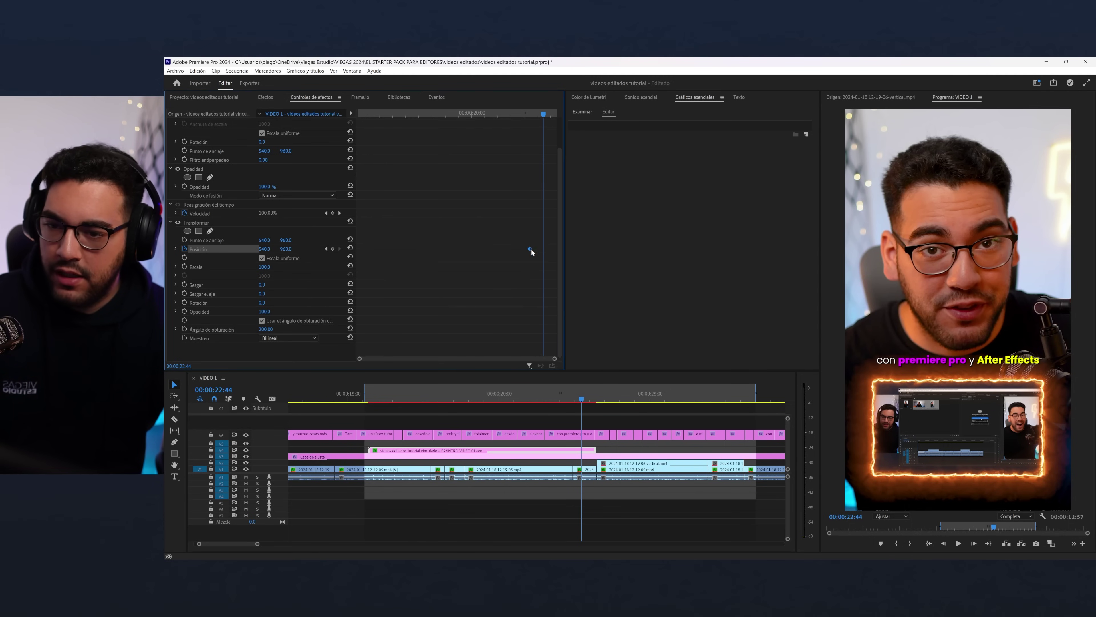
drag(281, 249, 165, 244)
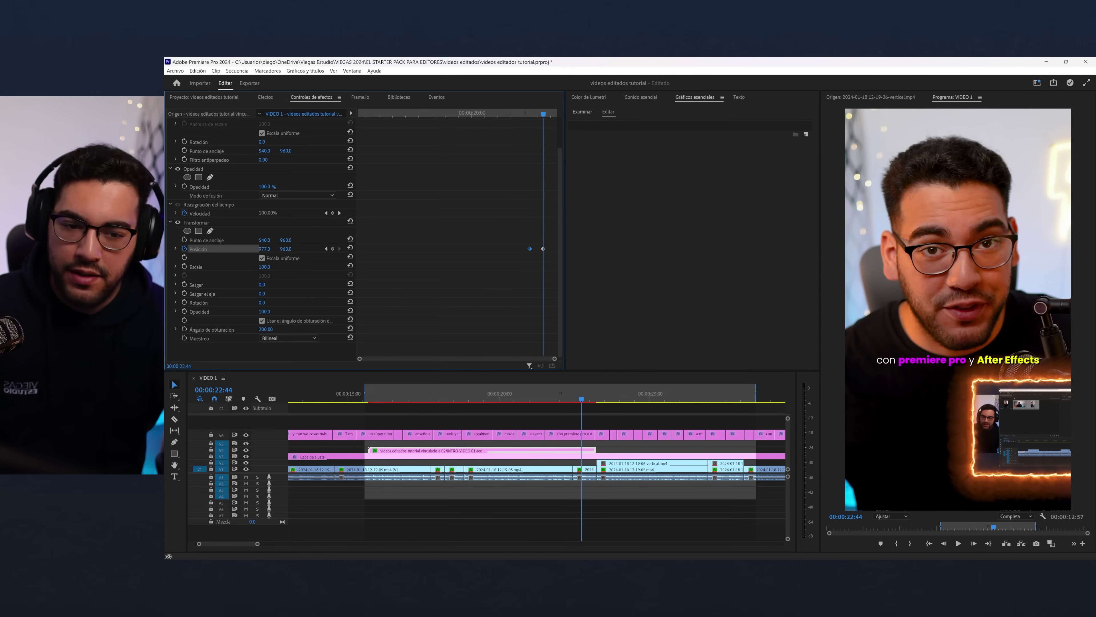
click(176, 249)
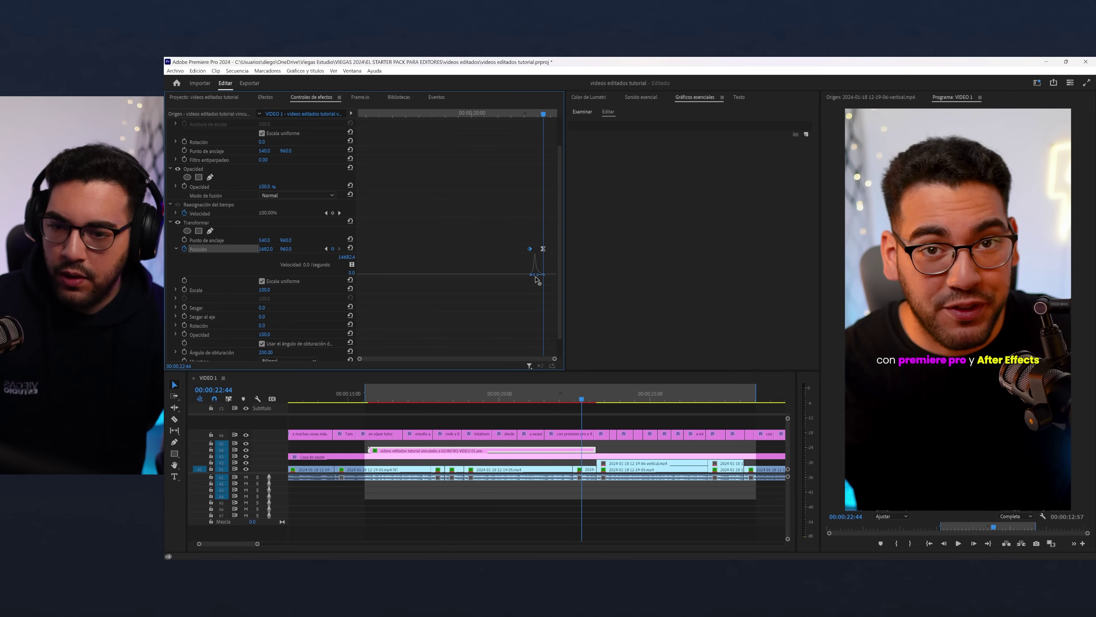
key(Left)
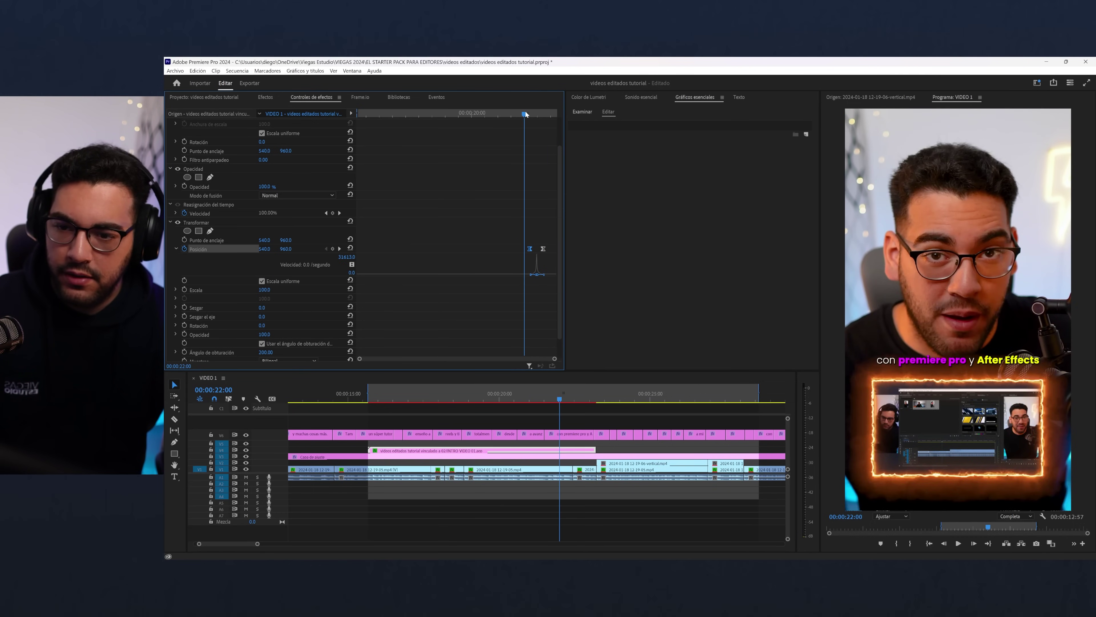
key(space)
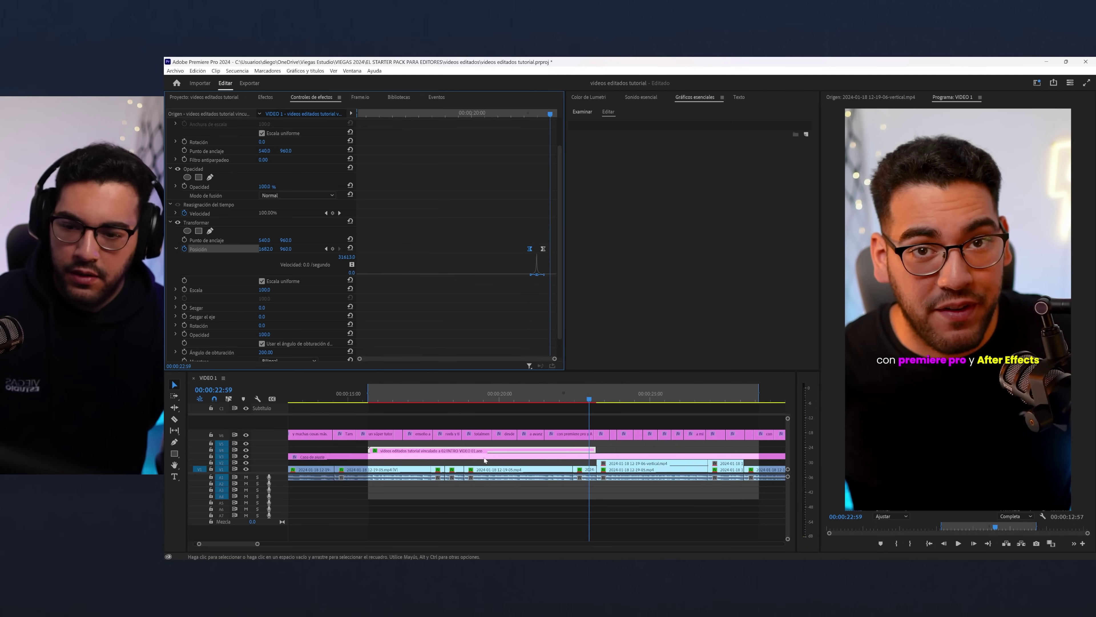
- Keyframe Position X from -460 to 540 so the inset slides in from the left, then preview
click(370, 399)
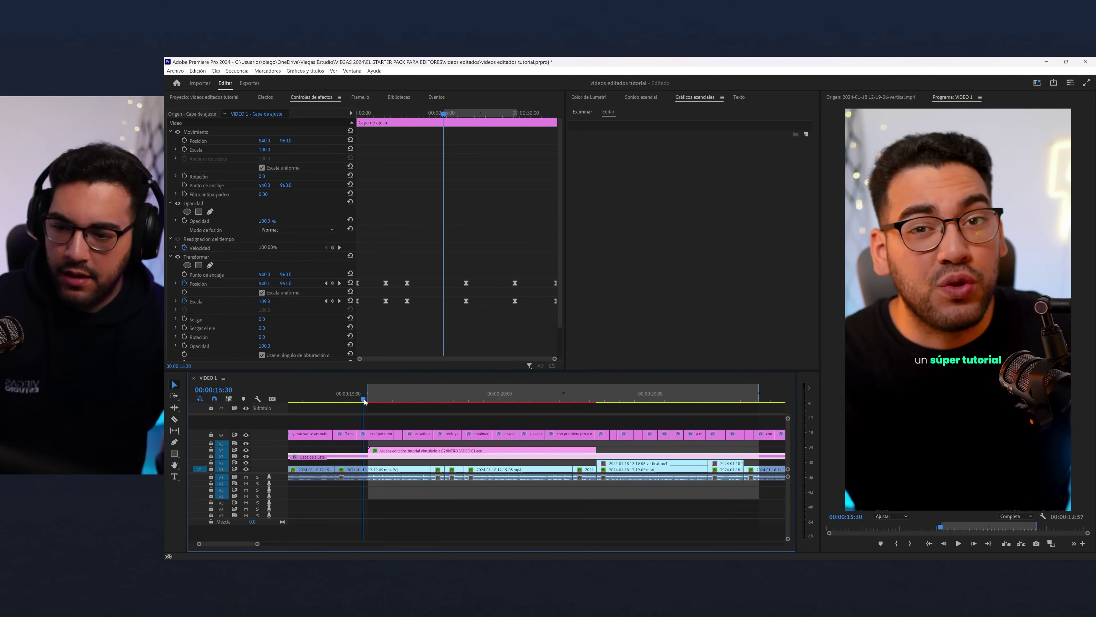
drag(371, 403, 376, 403)
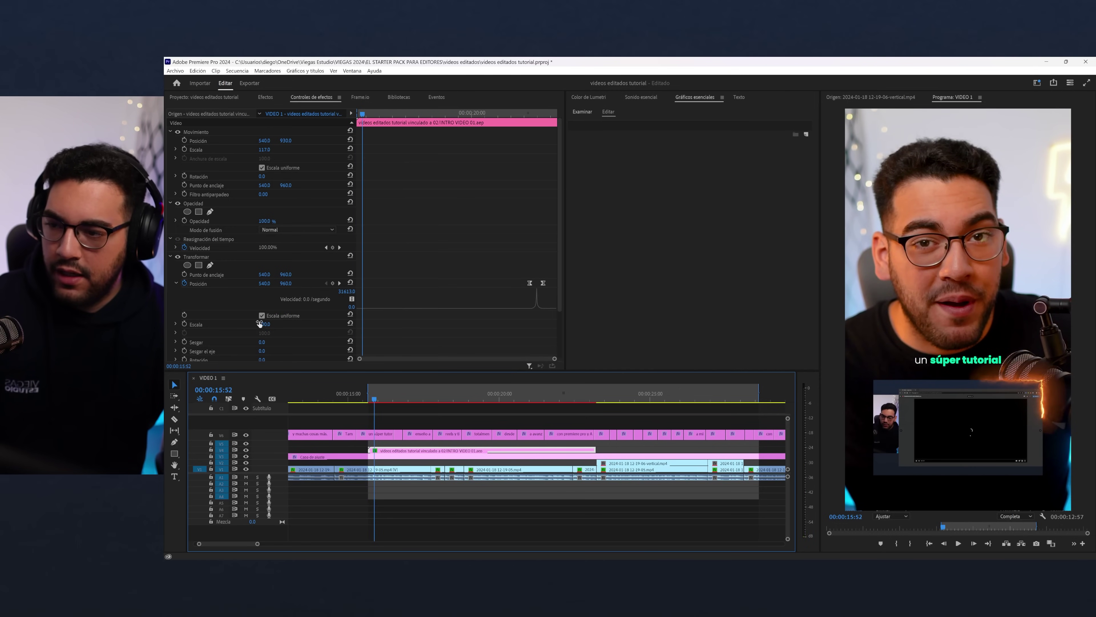
click(332, 283)
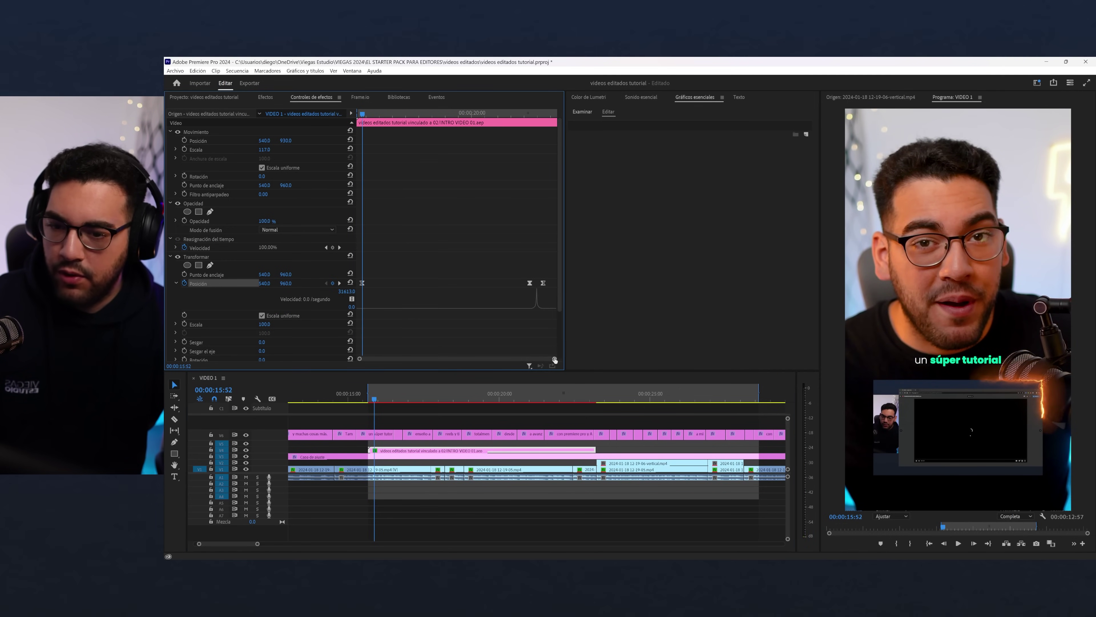
drag(555, 359, 423, 359)
drag(388, 115, 365, 116)
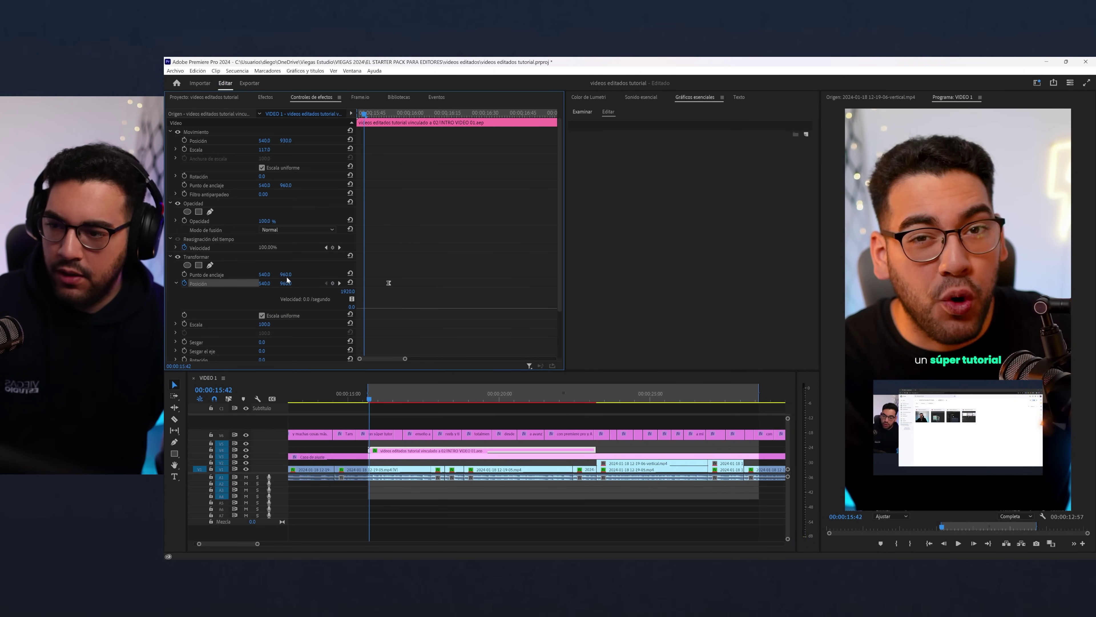
drag(268, 286, 225, 286)
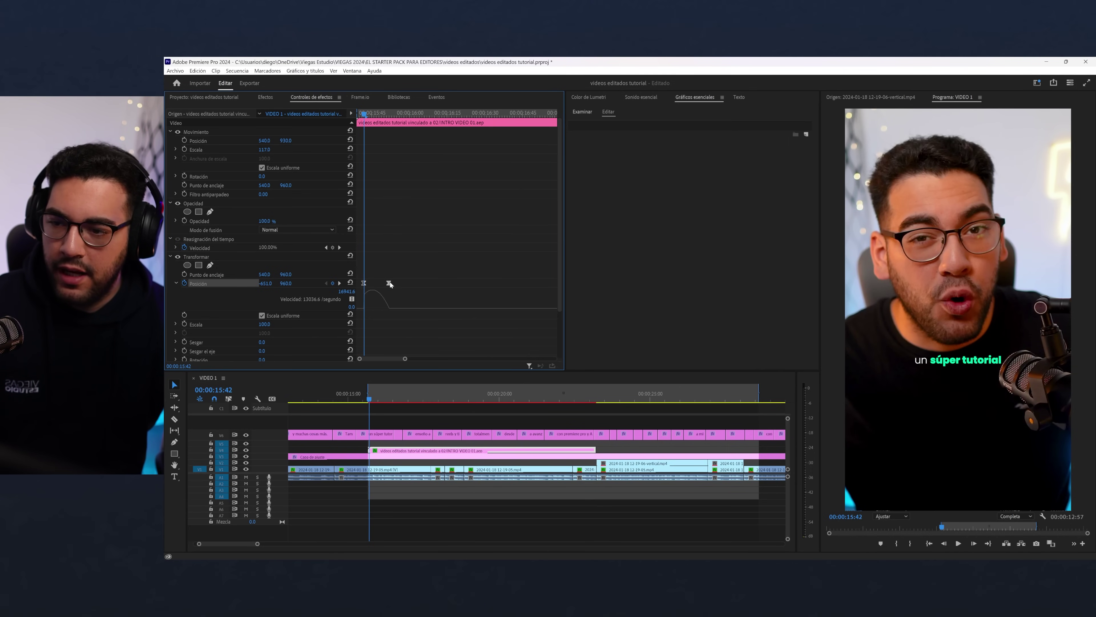
drag(373, 115, 341, 126)
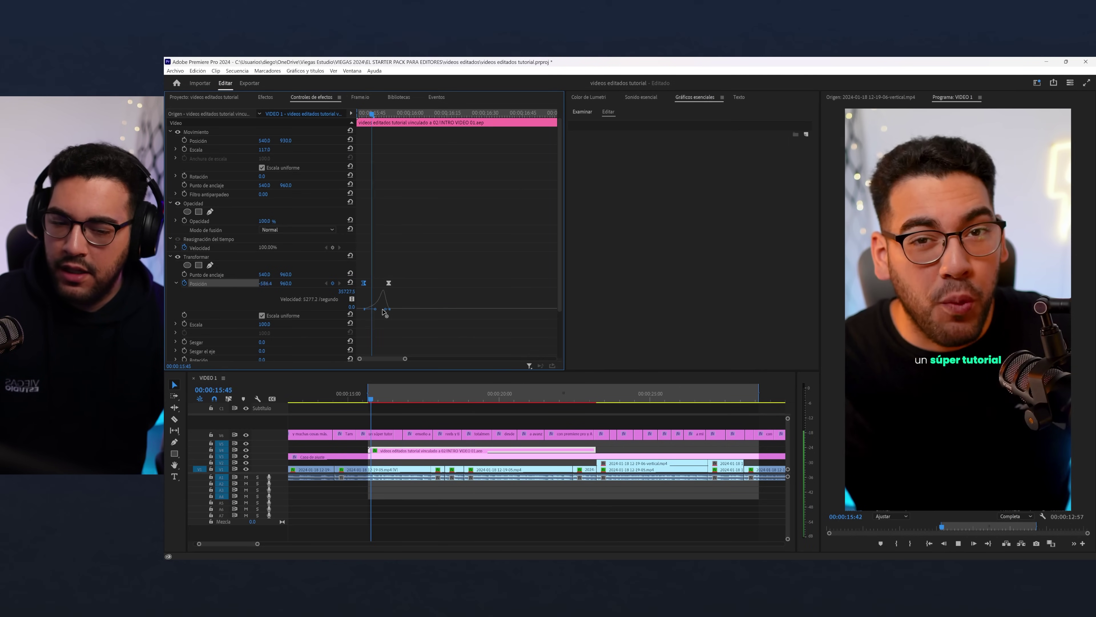
key(space)
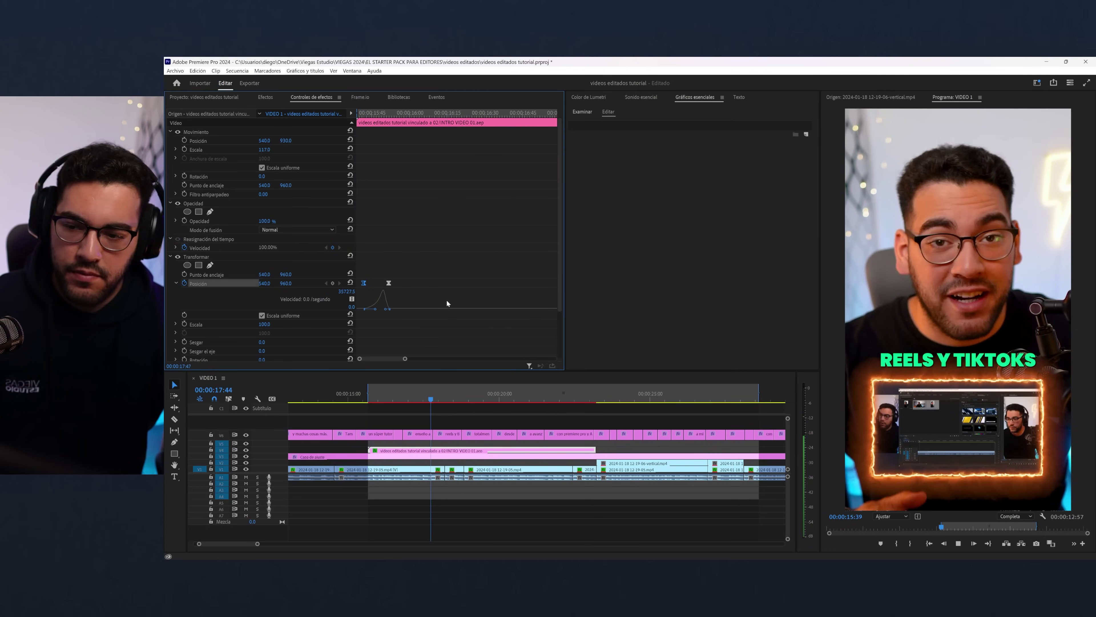
scroll(482, 465, down, 2)
- Save the project, play back the opening, and park the playhead at 00:00:11:31
scroll(483, 463, down, 1)
key(space)
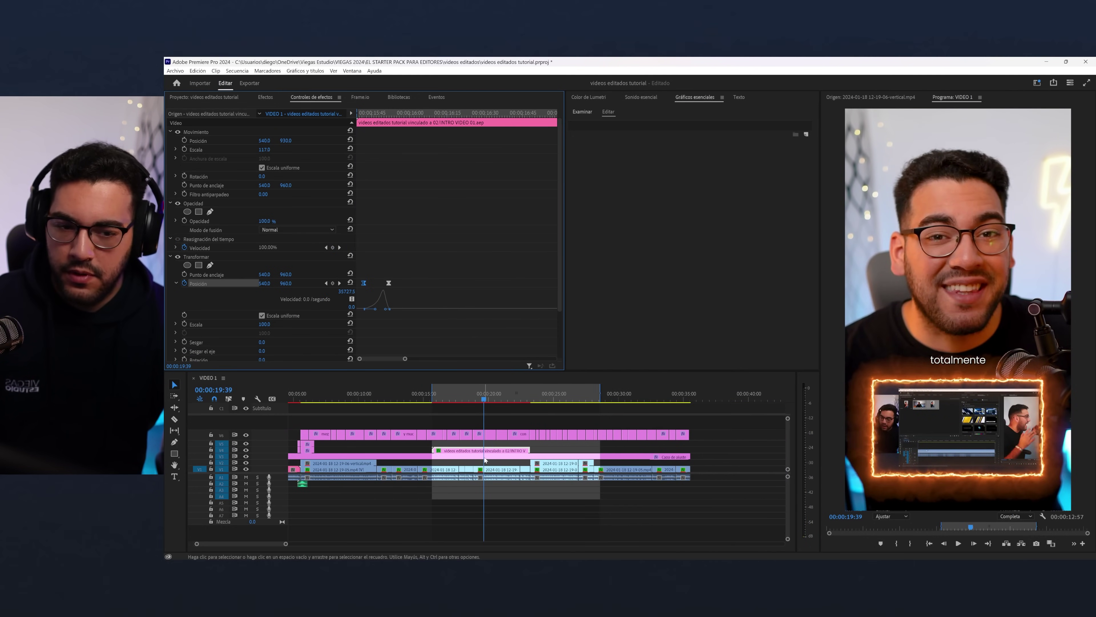
key(ctrl+s)
drag(457, 397, 365, 399)
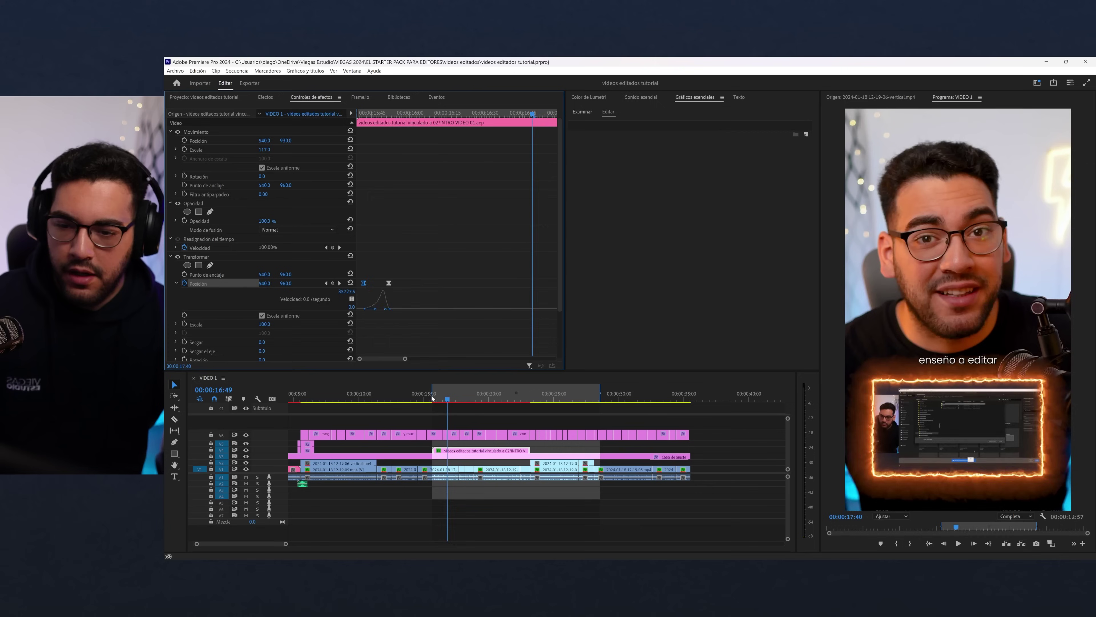
key(space)
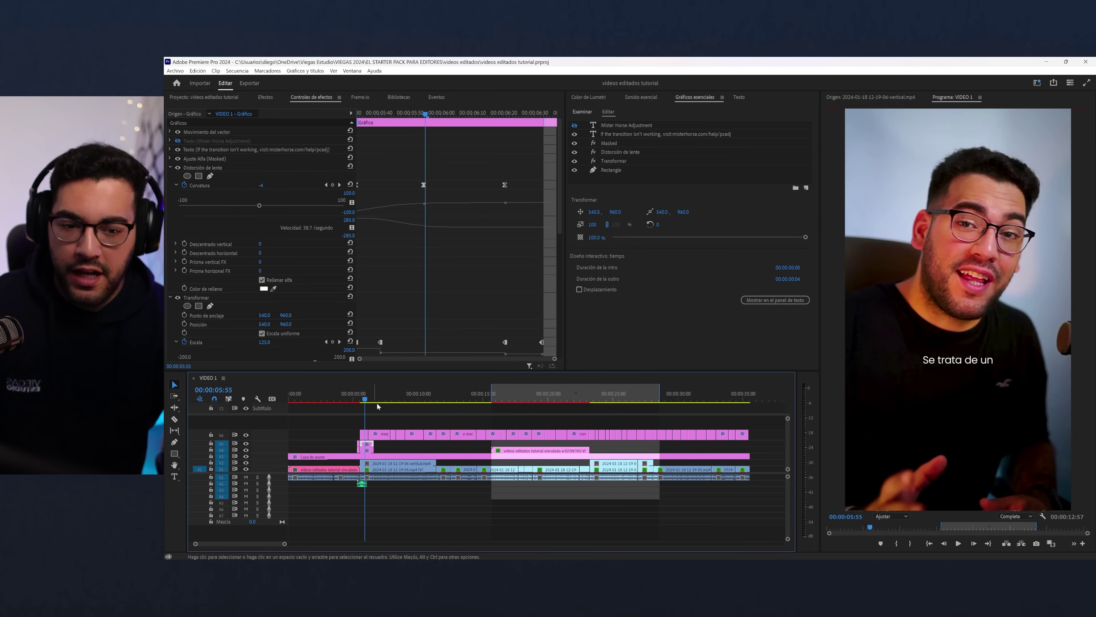
scroll(424, 439, up, 1)
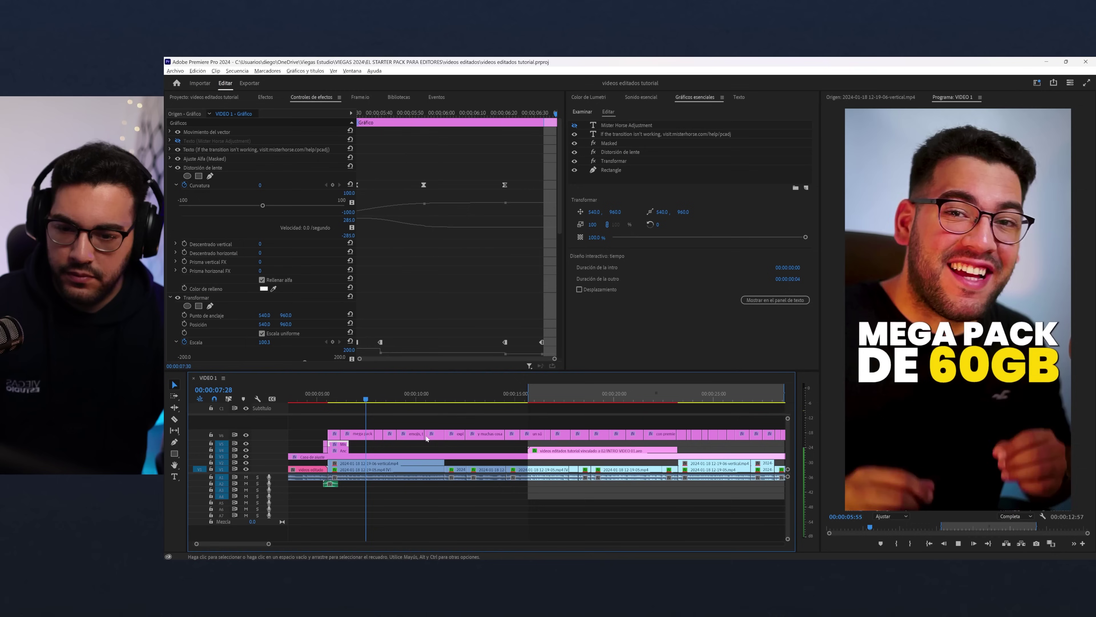
scroll(428, 438, down, 1)
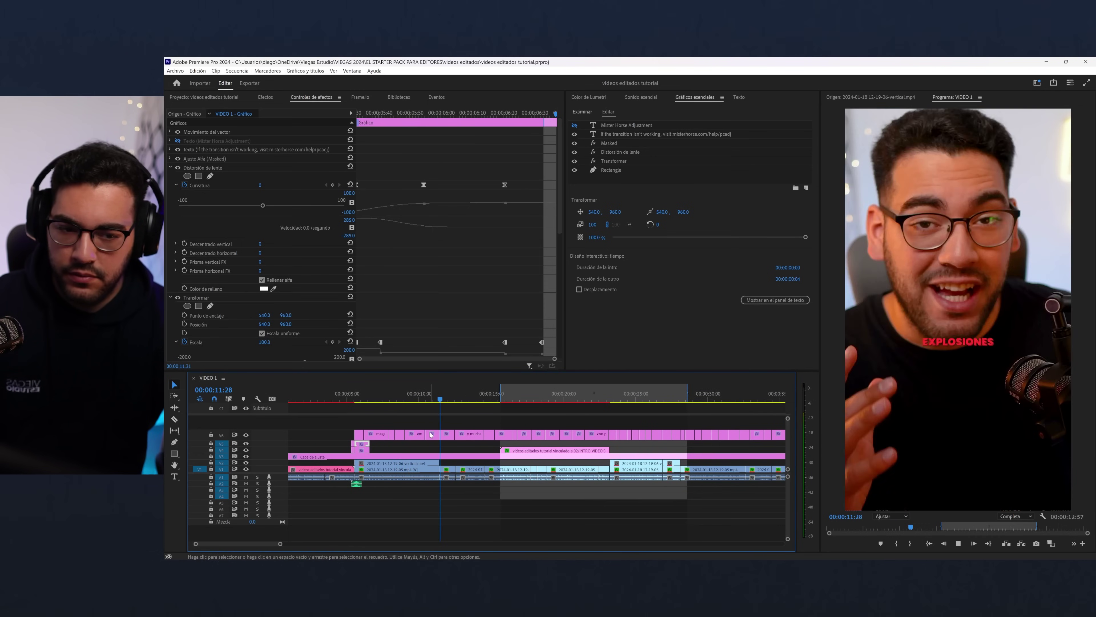
key(space)
click(441, 394)
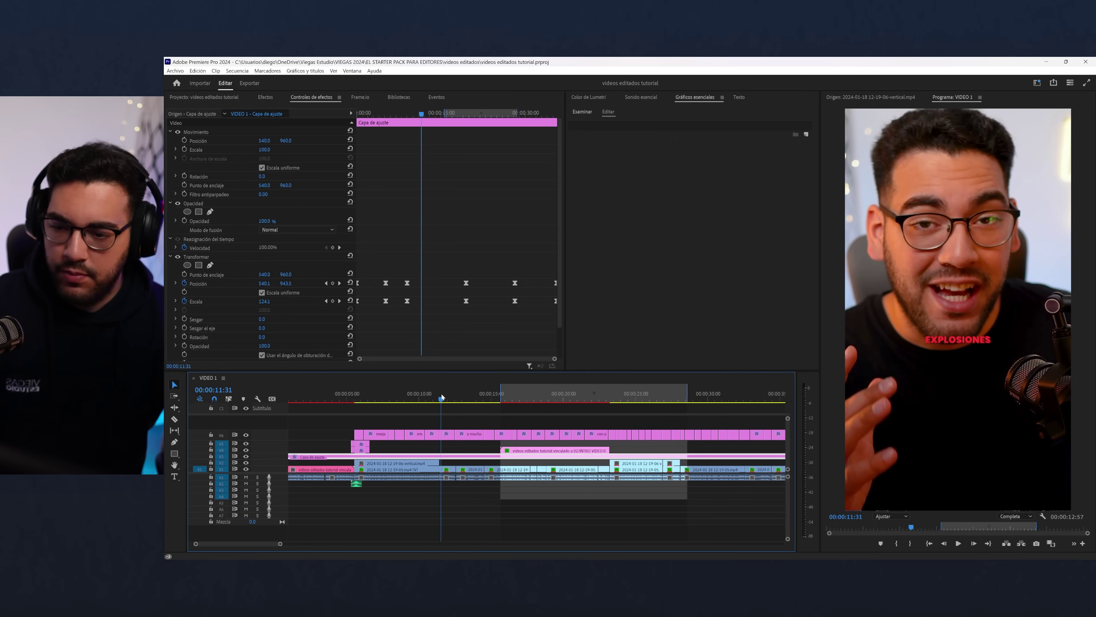
mouse_move(631, 613)
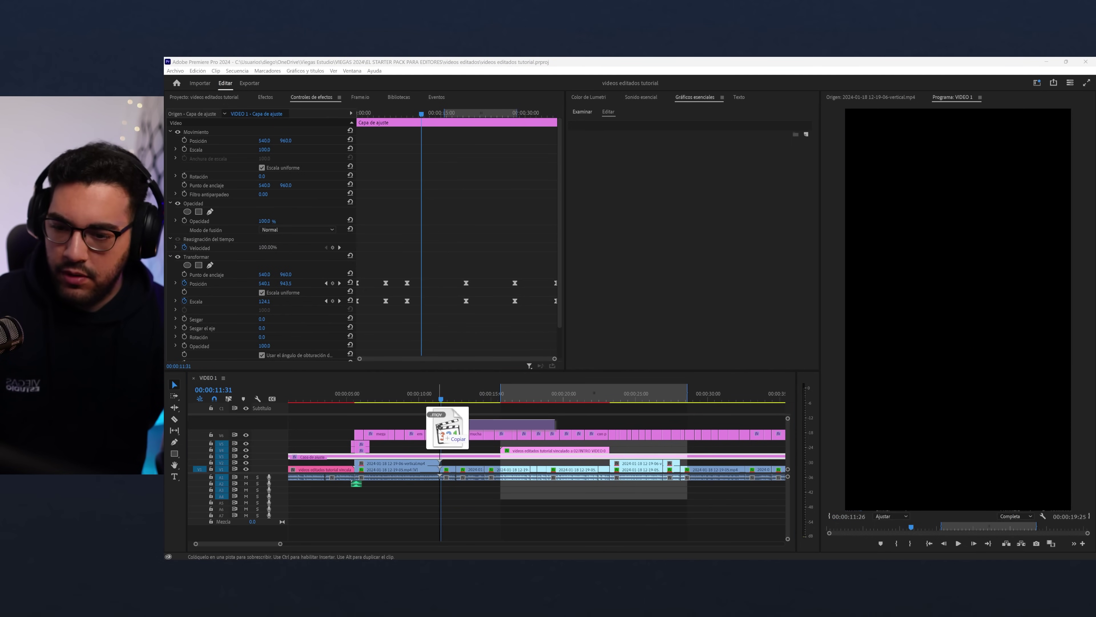
- Place TRANSICION EXPLOSION DINERO on a new top track, preview it, and trim its end to the playhead
mouse_move(727, 373)
mouse_down()
mouse_move(448, 422)
mouse_move(467, 426)
mouse_up()
click(432, 393)
key(space)
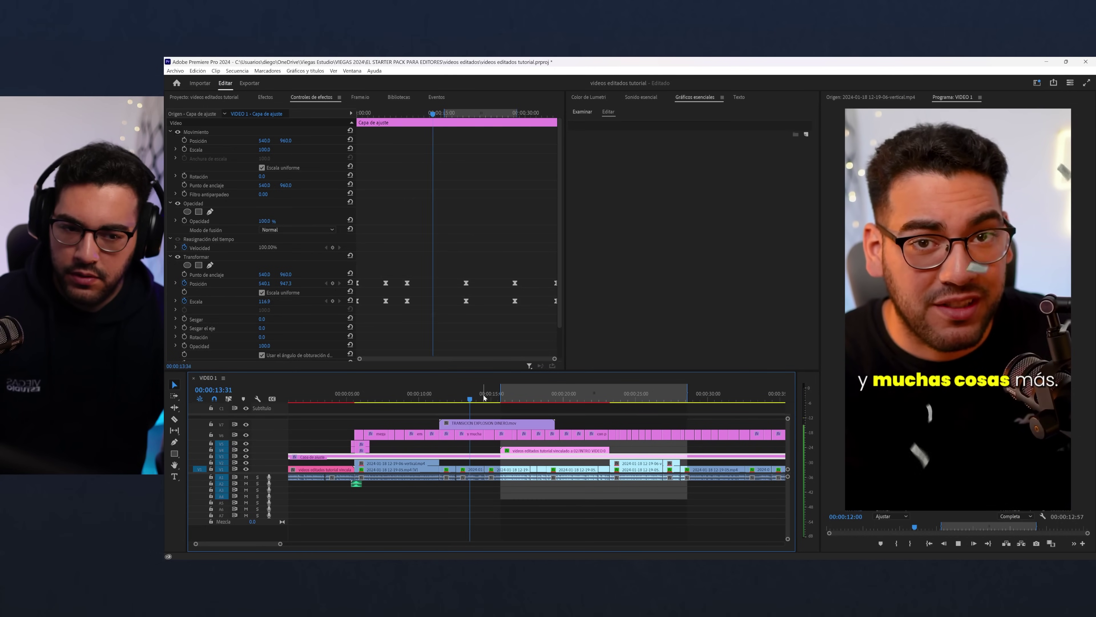
key(space)
click(502, 425)
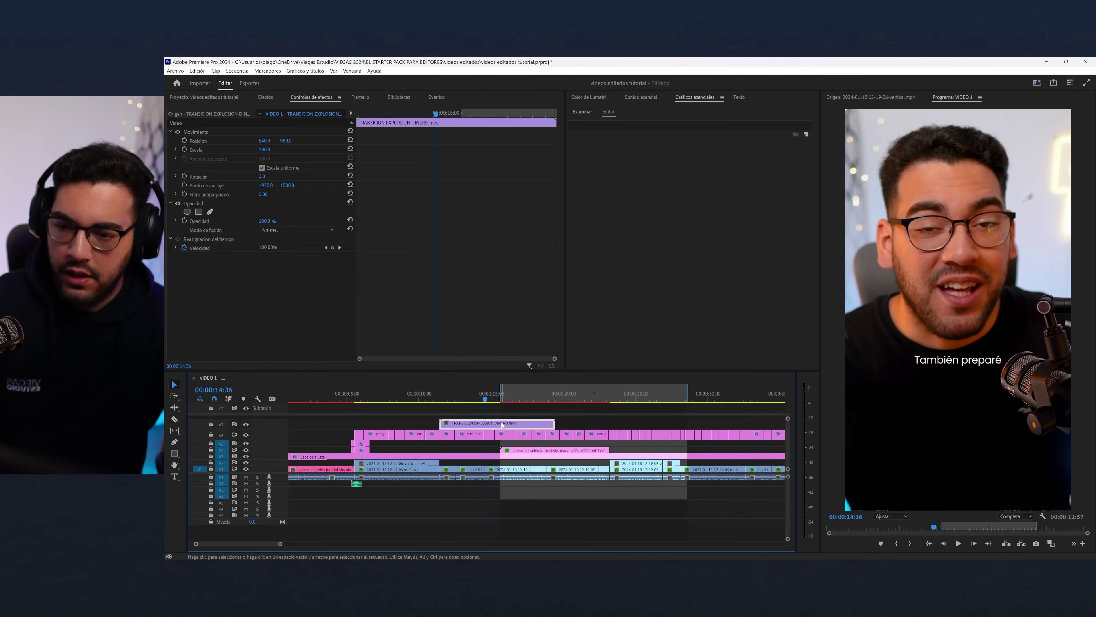
drag(554, 423, 485, 423)
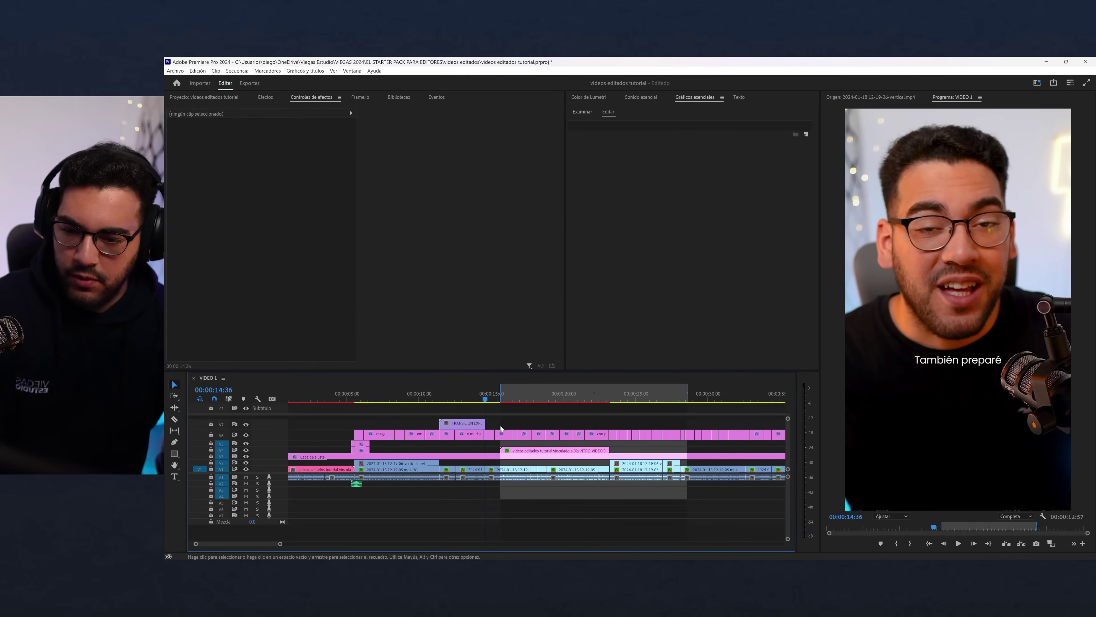
click(474, 400)
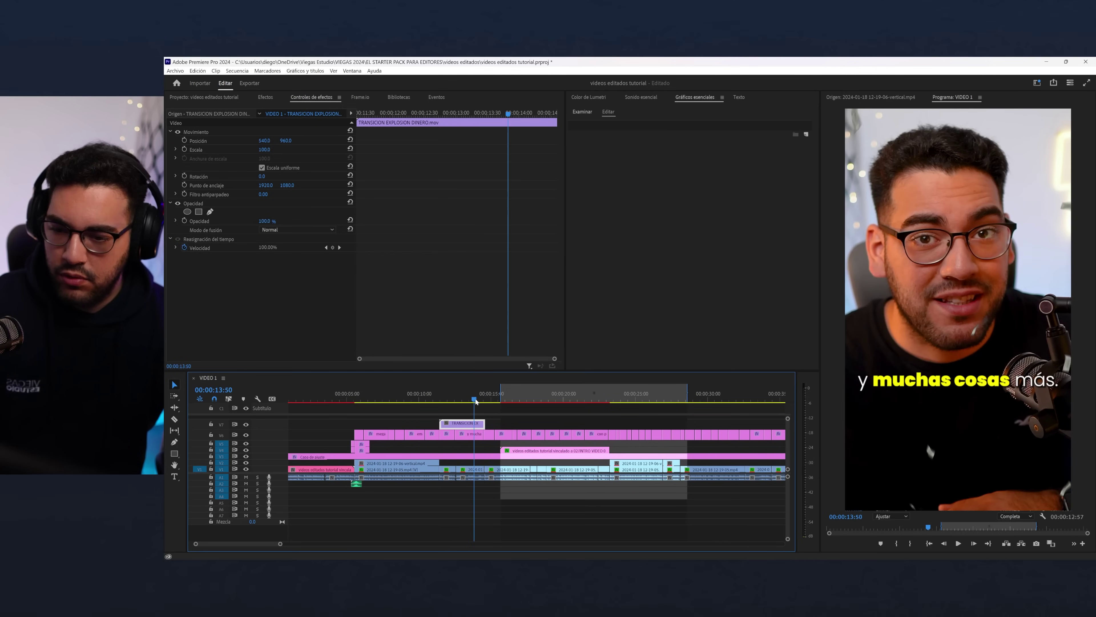
- Keyframe the transition clip's Opacity from 100% down to 0% near its end and play back the fade
click(171, 224)
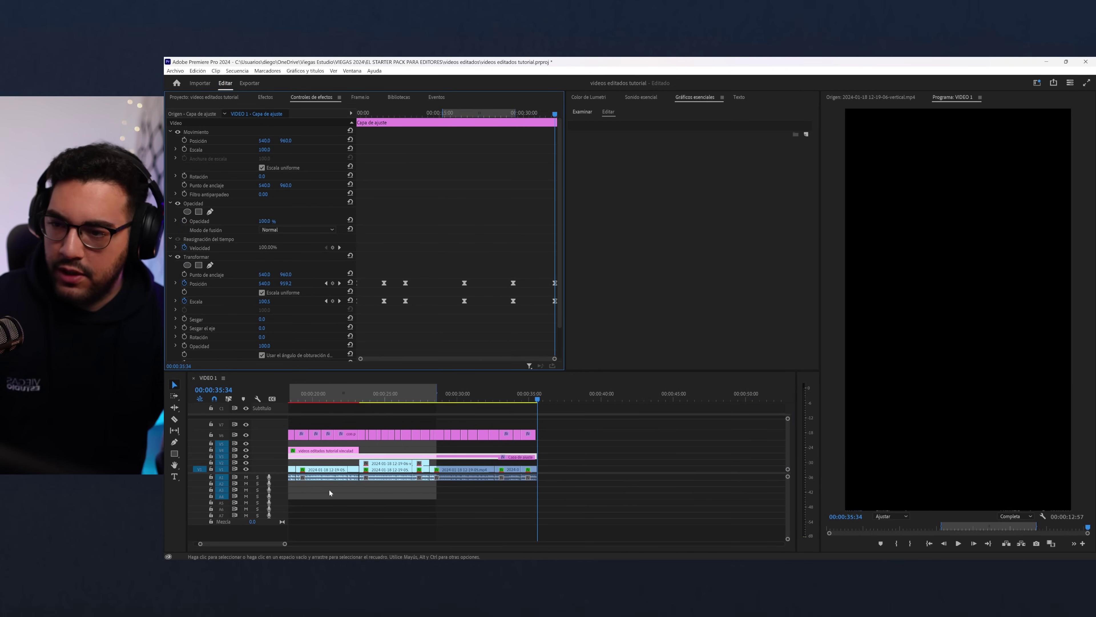
scroll(358, 419, up, 5)
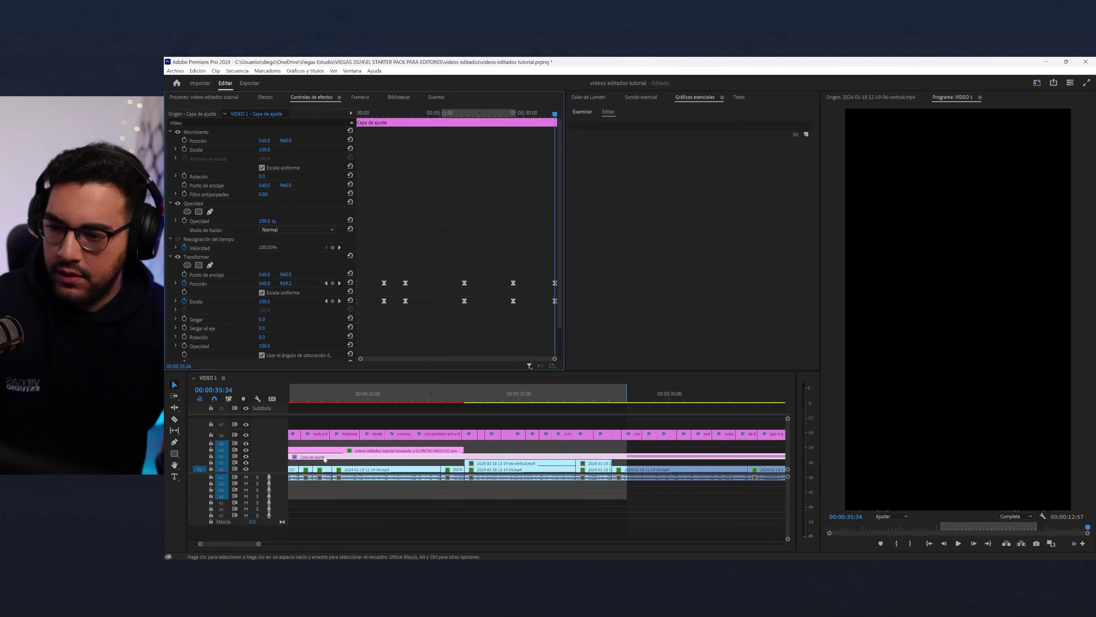
click(372, 402)
click(383, 426)
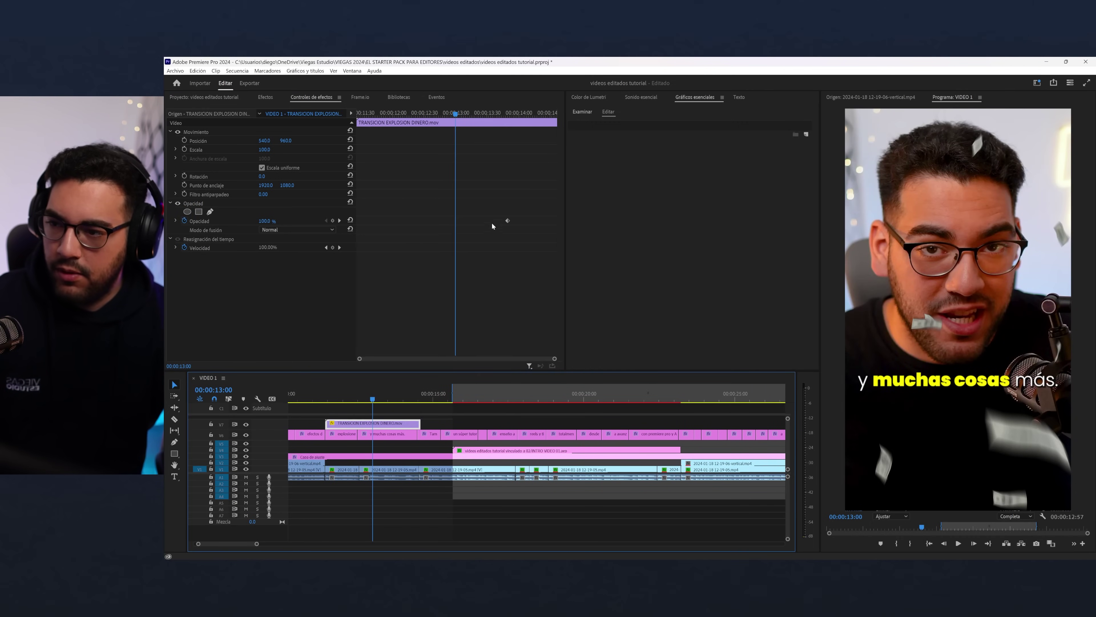
drag(473, 133, 538, 134)
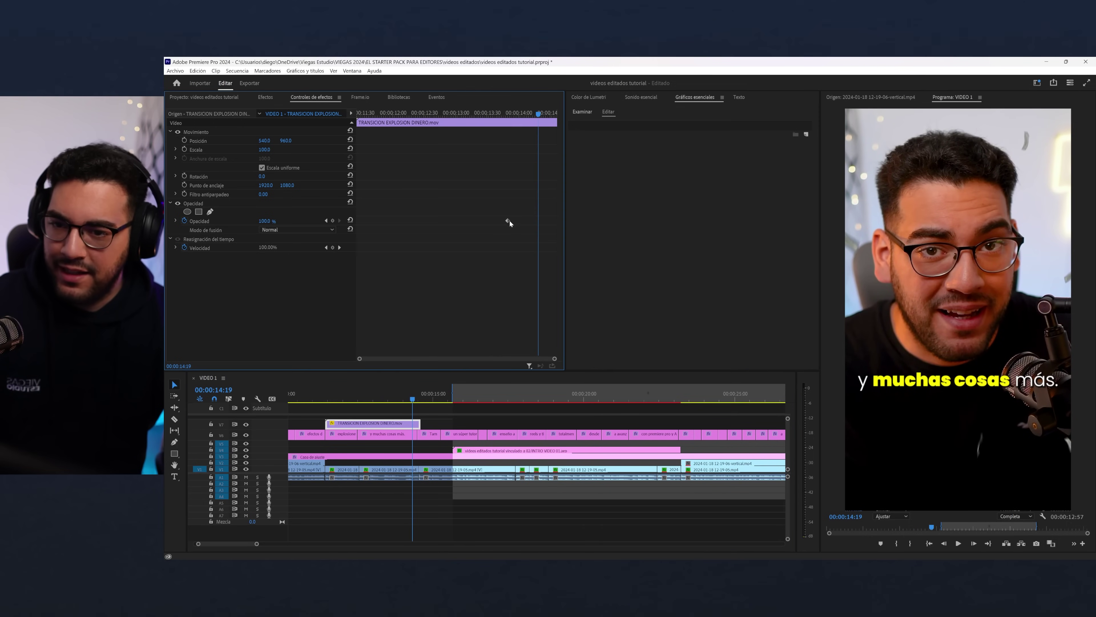
drag(270, 221, 232, 222)
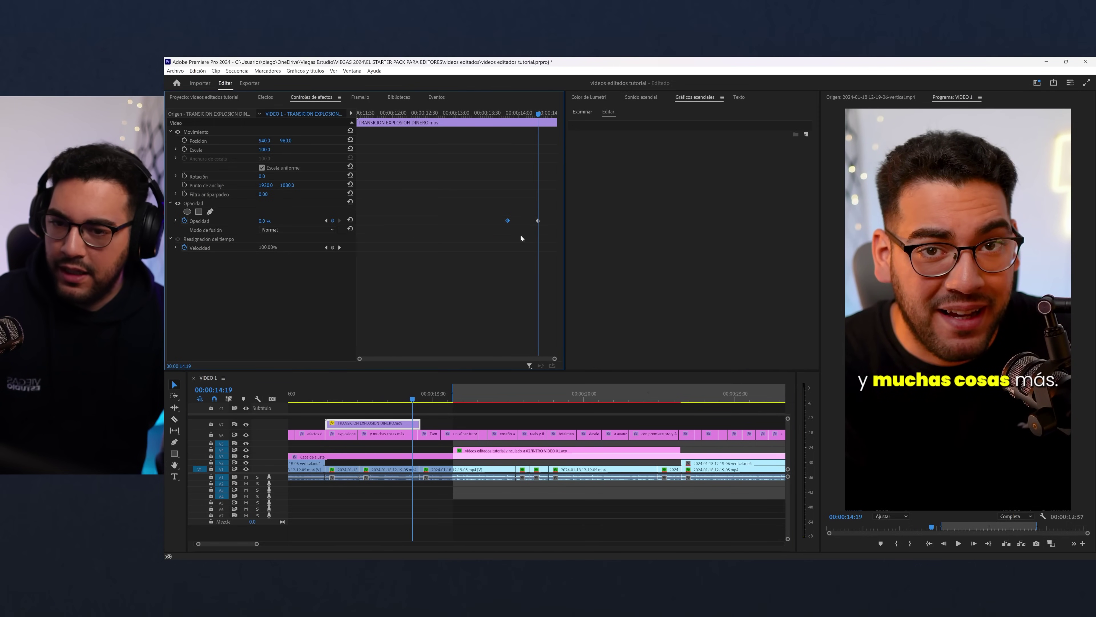
click(489, 124)
key(space)
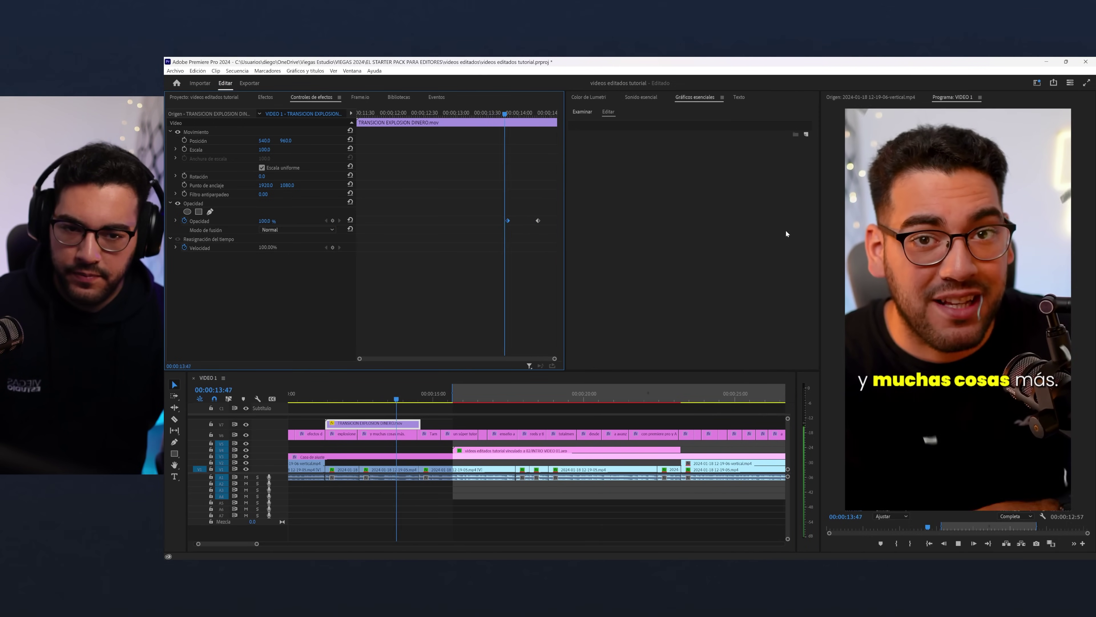
key(space)
key(minus)
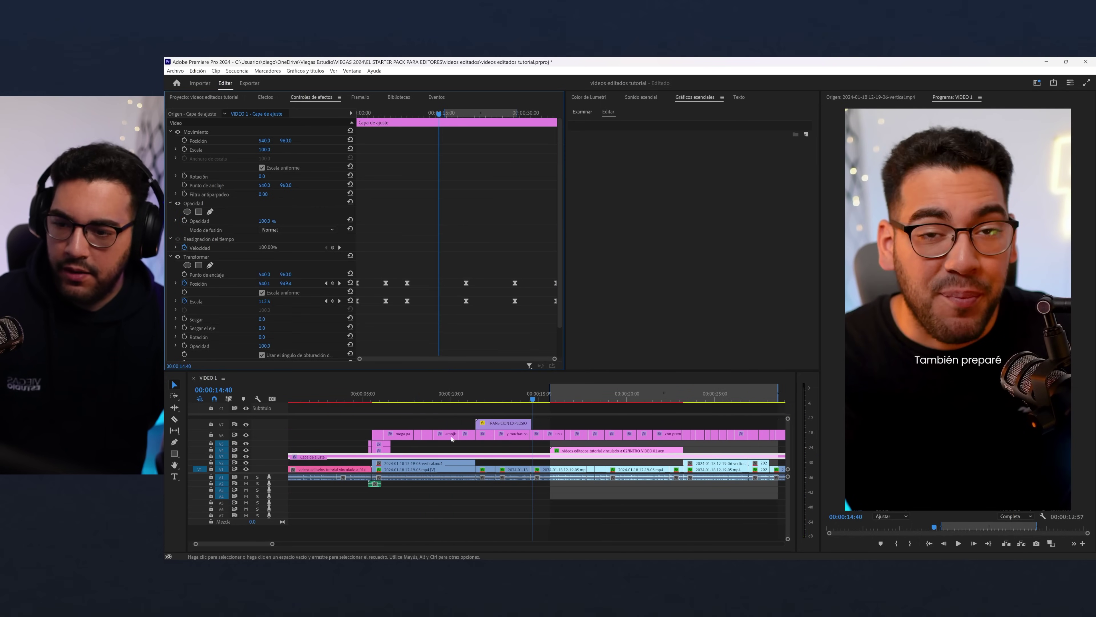
click(476, 398)
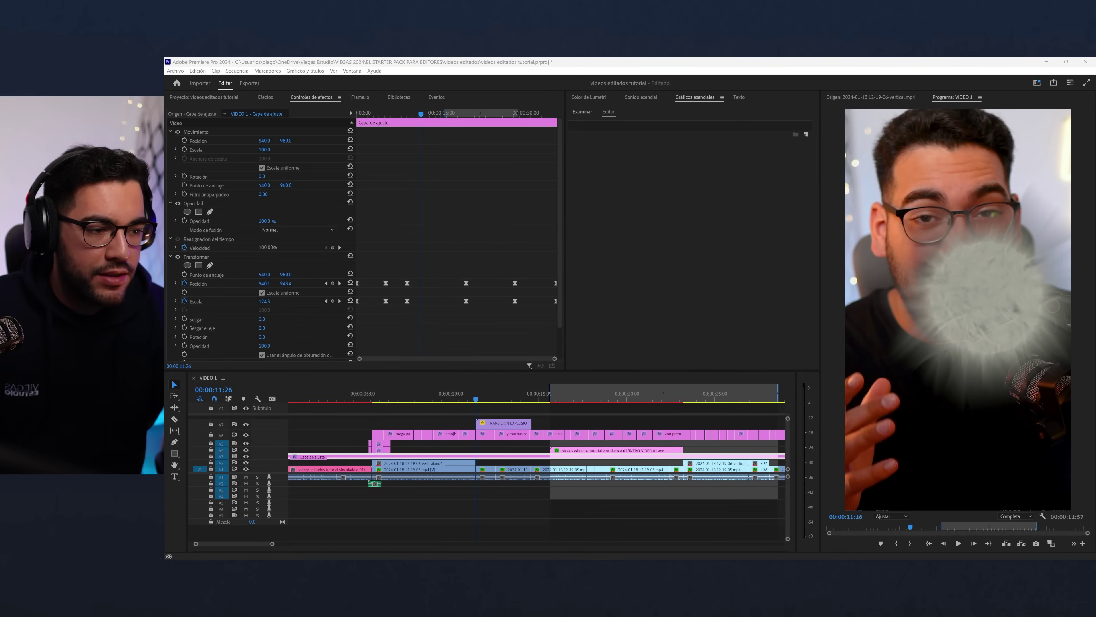
- Preview DINERO.mp4 from PACK > EFECTOS DE SONIDO and drop it on the timeline at the playhead
click(441, 391)
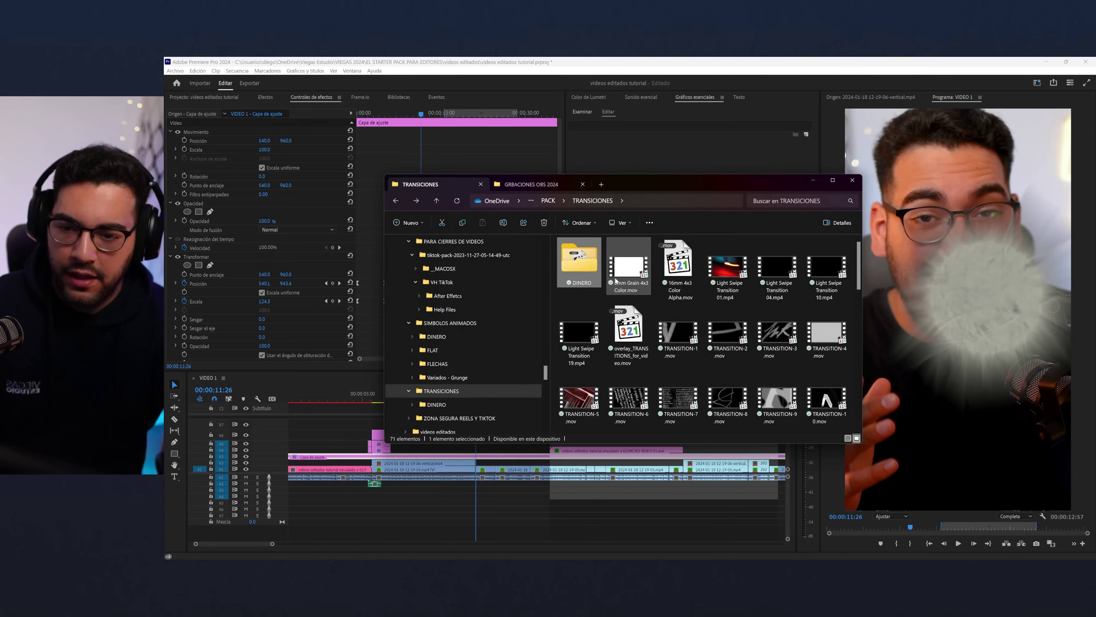
key(alt+Up)
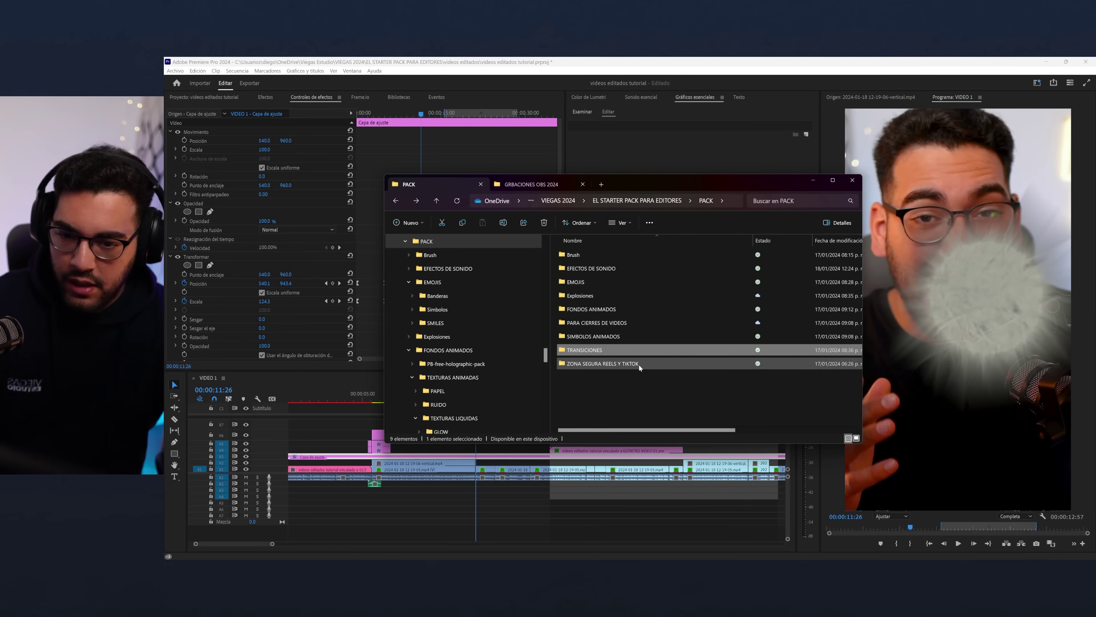
double_click(617, 270)
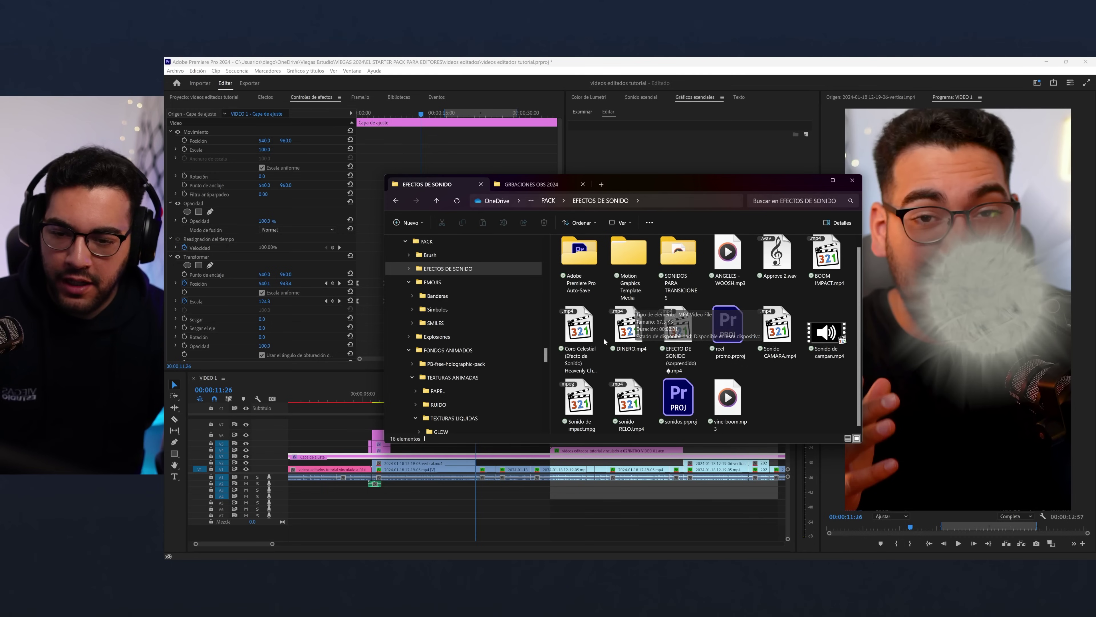
click(626, 322)
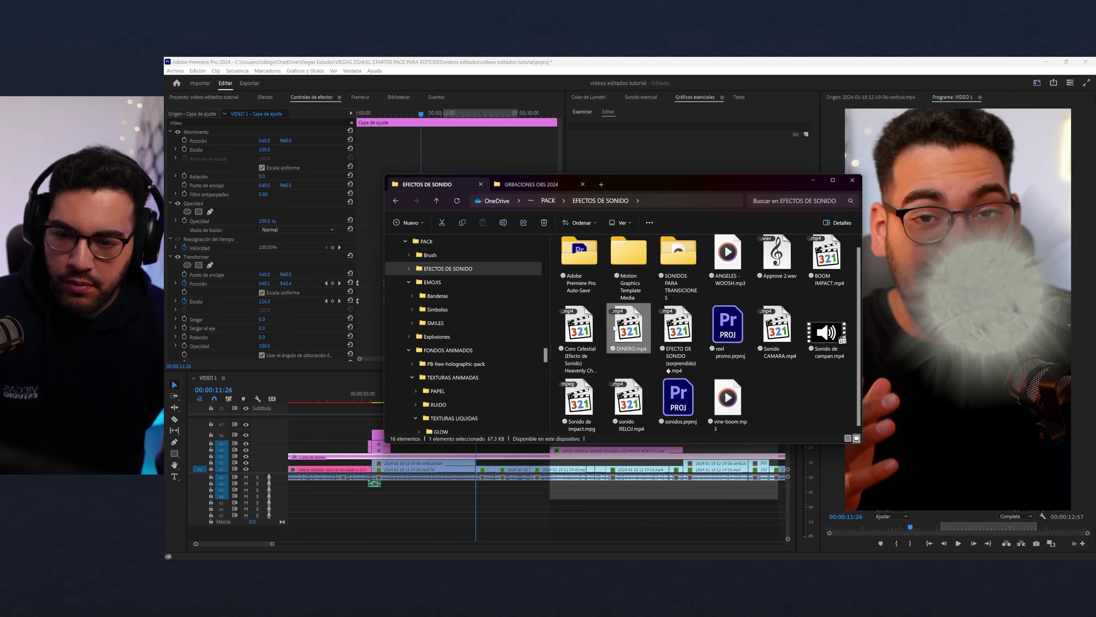
double_click(622, 324)
click(696, 258)
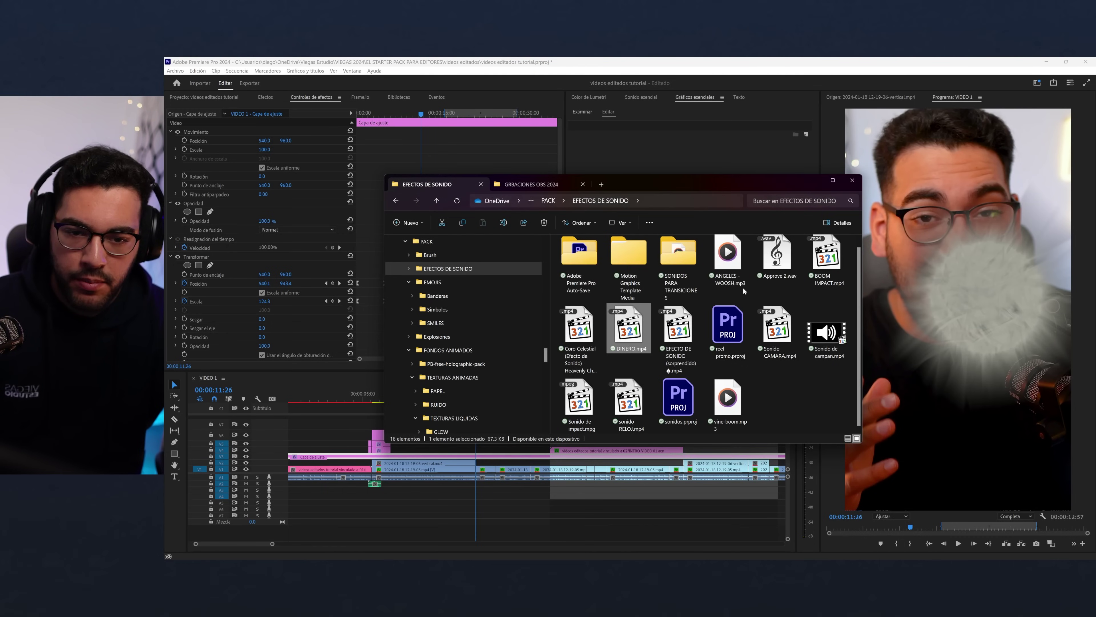
drag(692, 186, 1095, 246)
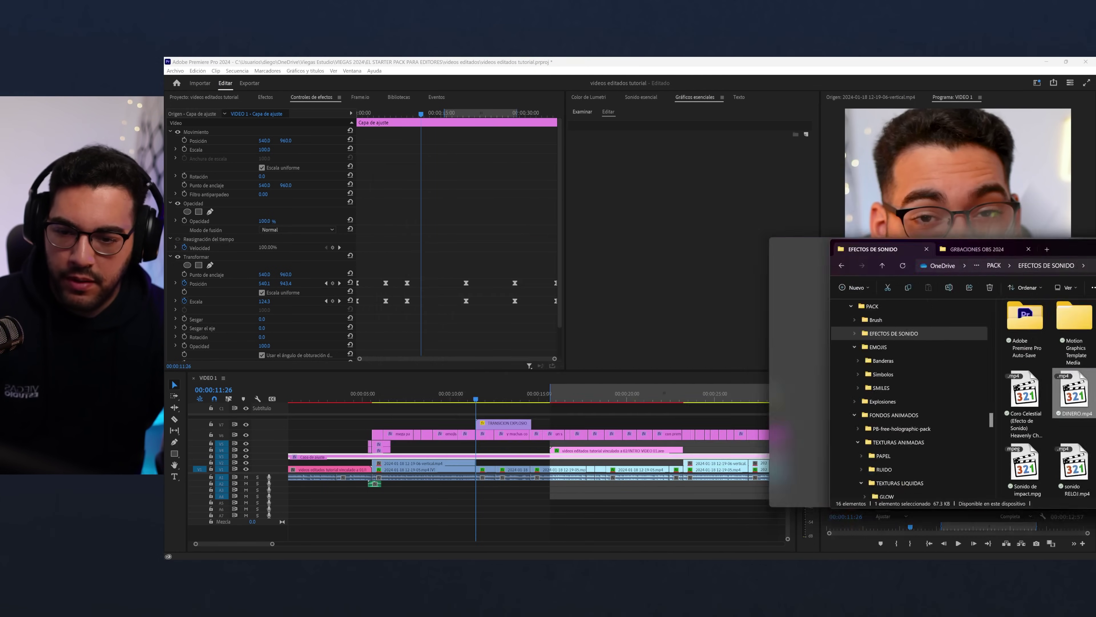
drag(530, 389, 484, 486)
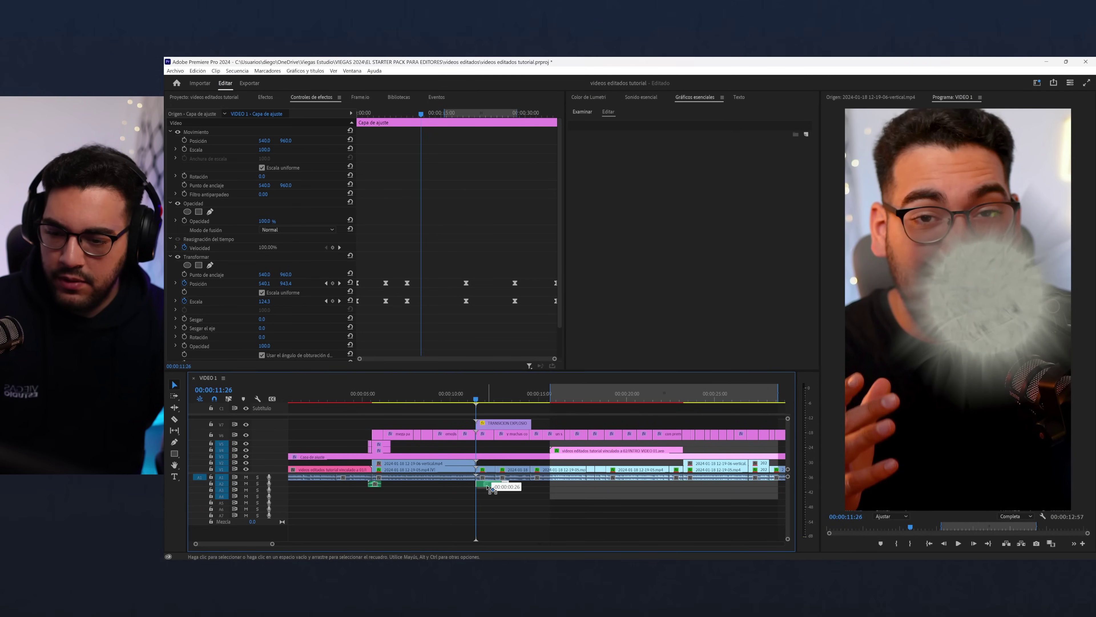
- Enlarge the audio tracks and turn off Level keyframing on the DINERO sound effect
scroll(492, 492, up, 5)
scroll(494, 494, up, 1)
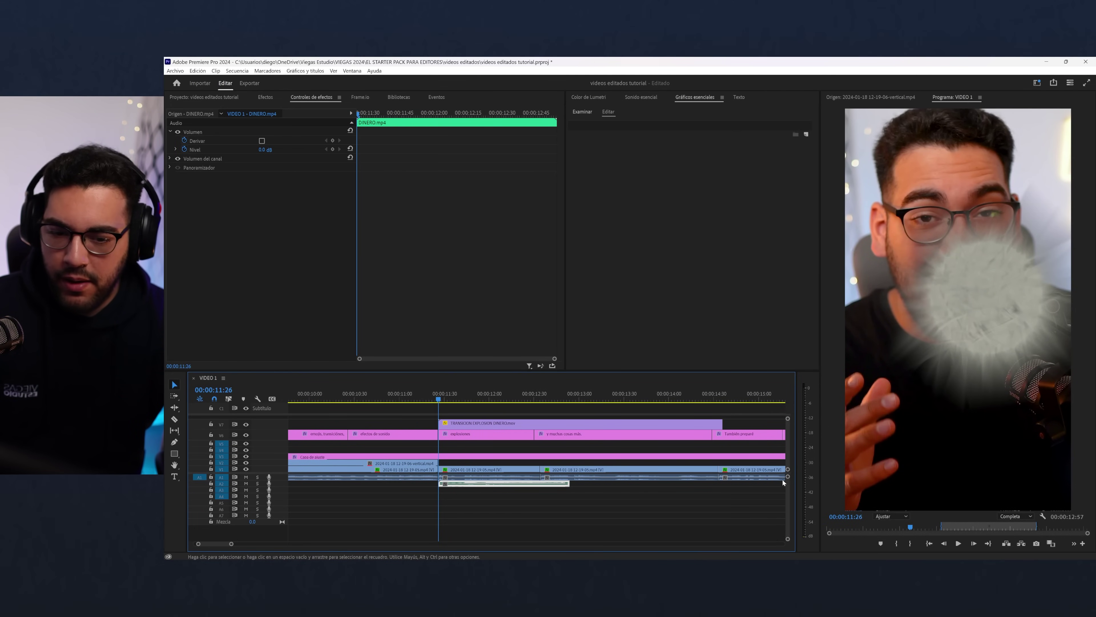
drag(787, 477, 787, 475)
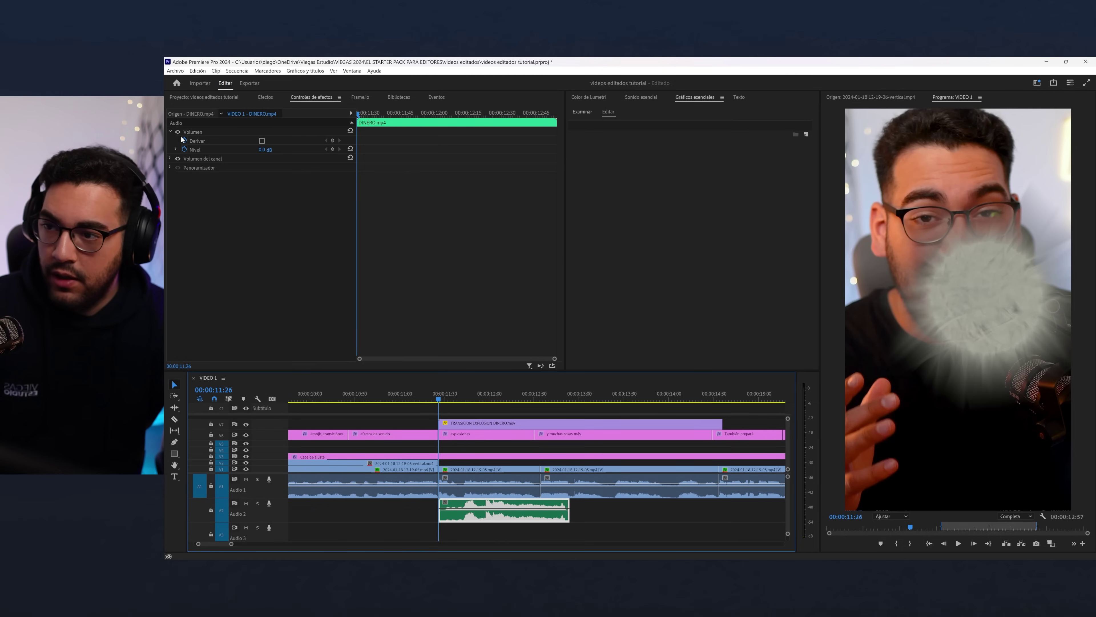
click(183, 149)
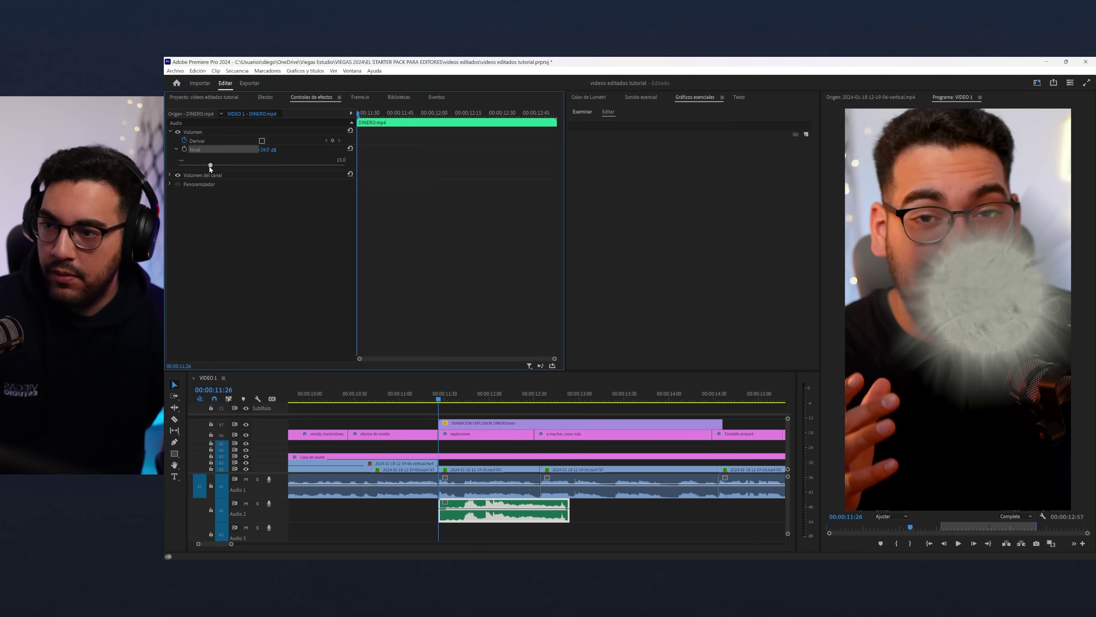
- Slide the money-explosion transition on V7 to line up with the sound, previewing the timing
click(418, 398)
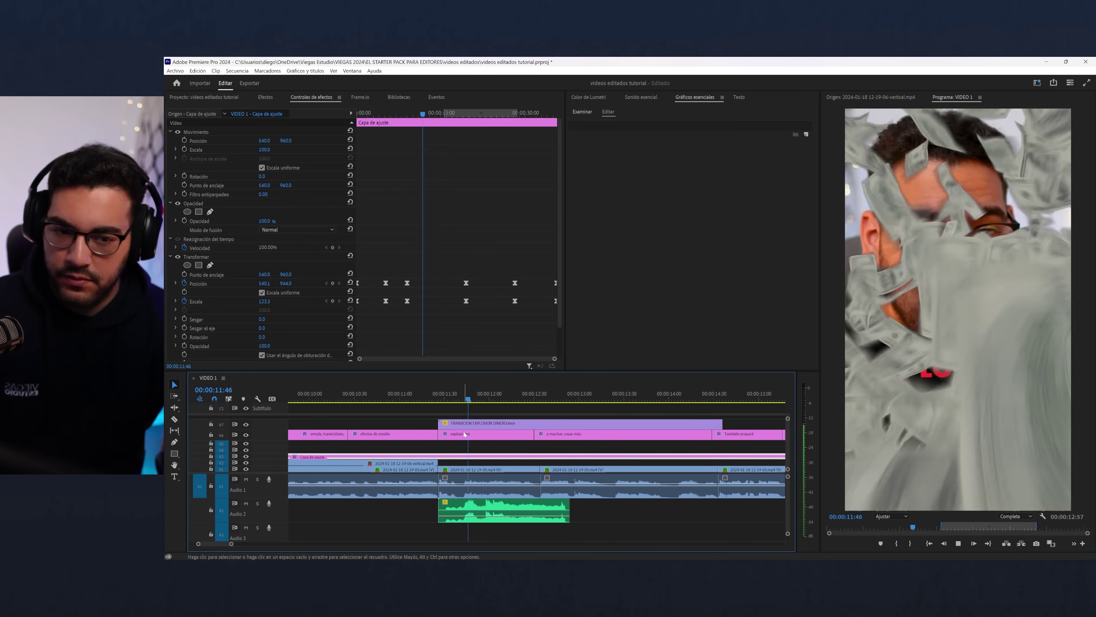
drag(470, 423, 432, 421)
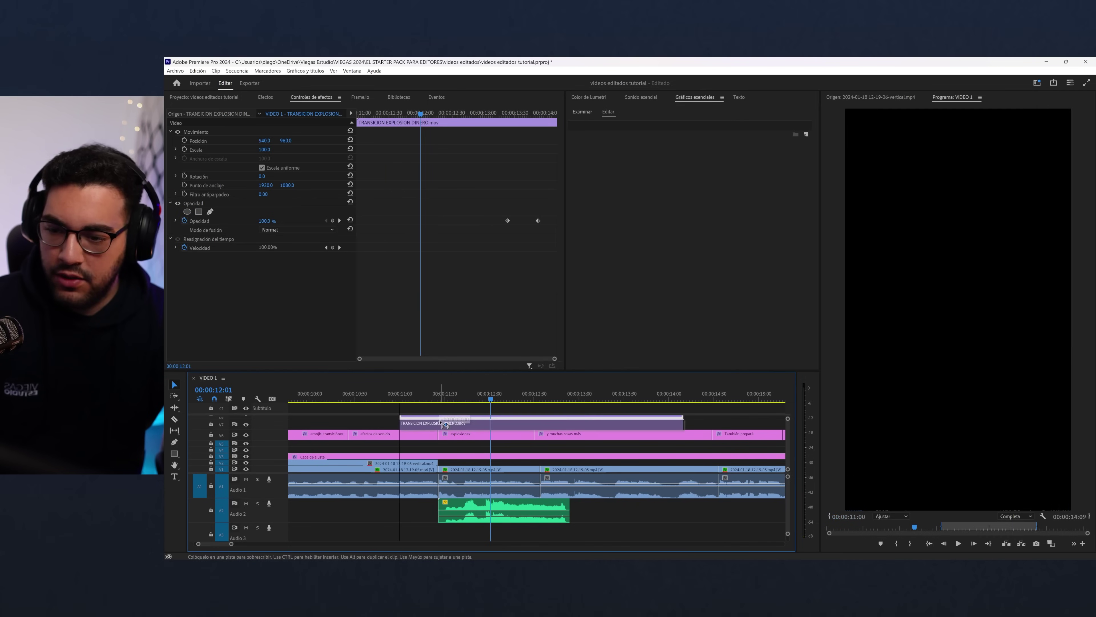
click(424, 400)
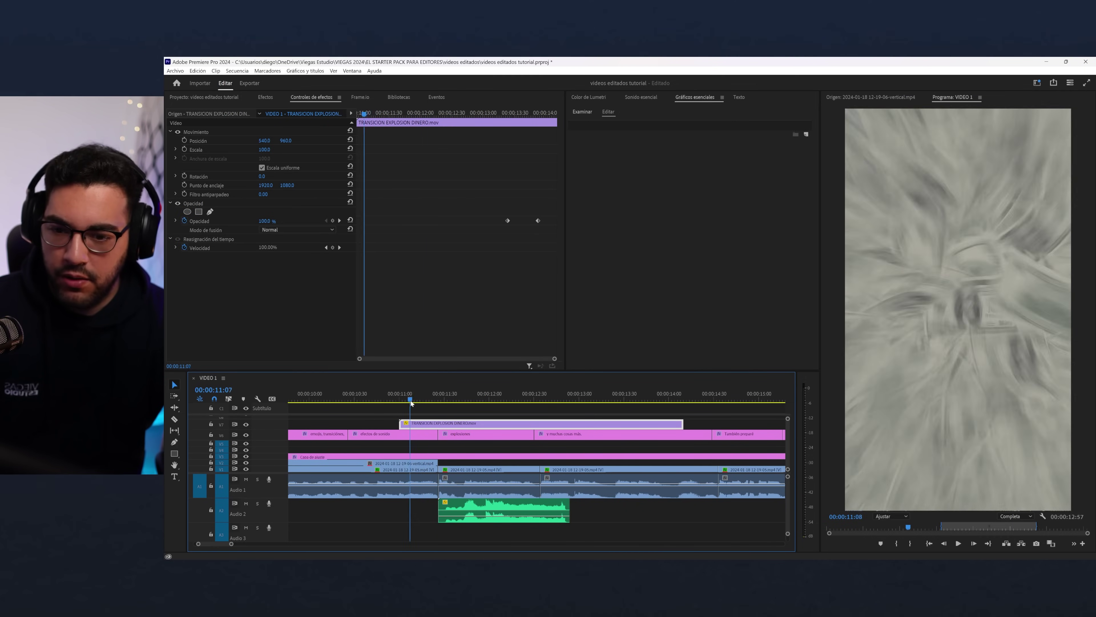
mouse_move(425, 400)
mouse_down()
mouse_move(397, 402)
mouse_move(445, 411)
mouse_up()
key(space)
click(438, 456)
key(space)
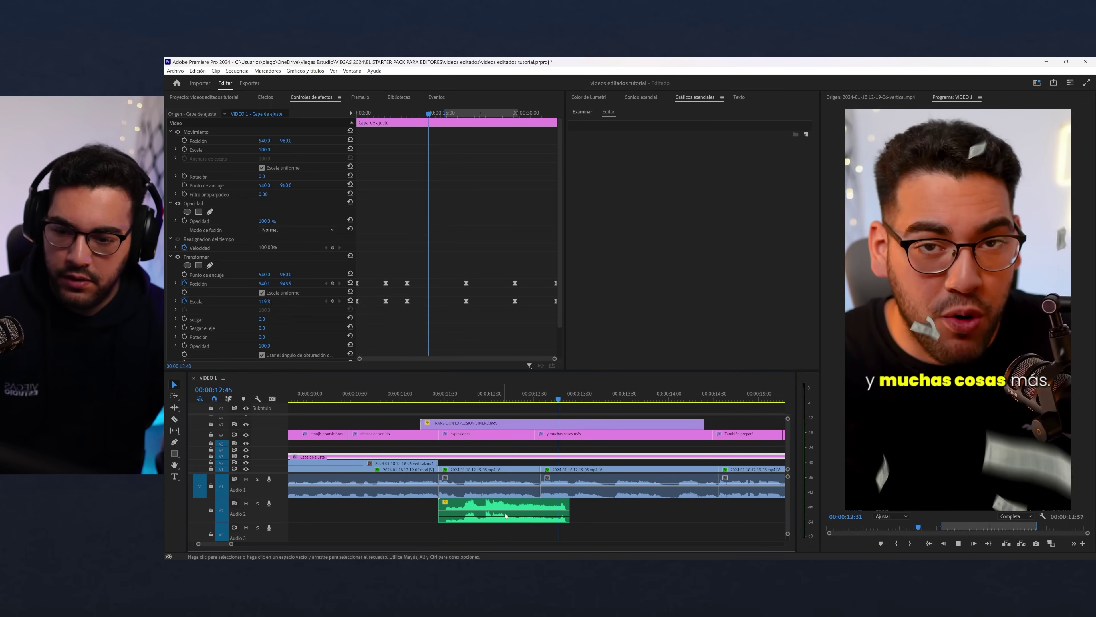
key(minus)
key(minus)
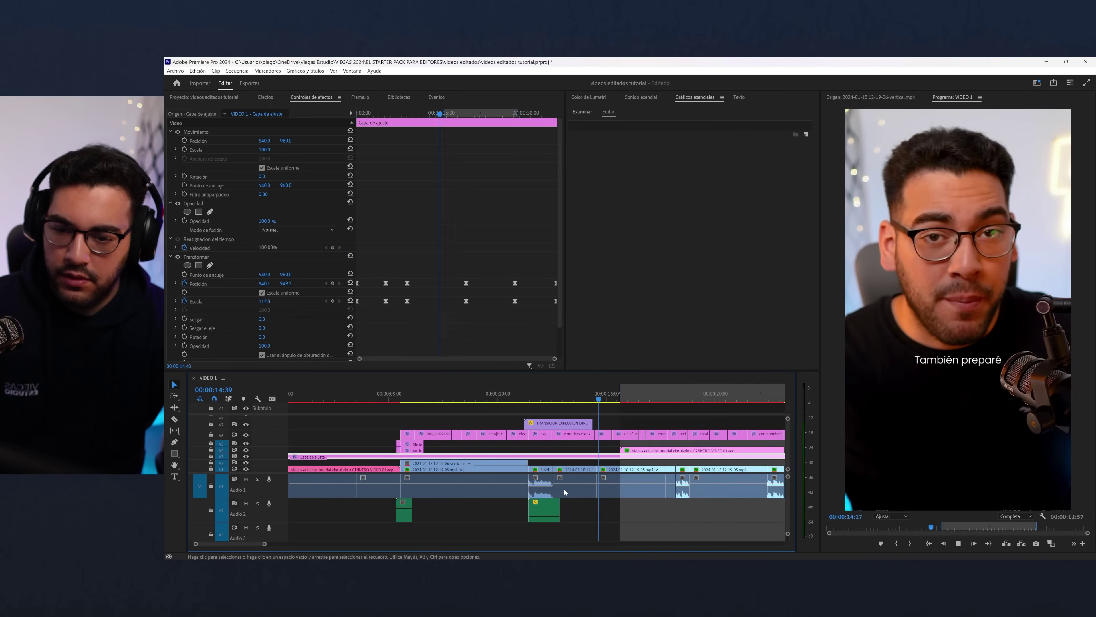
key(space)
scroll(566, 460, up, 2)
click(453, 401)
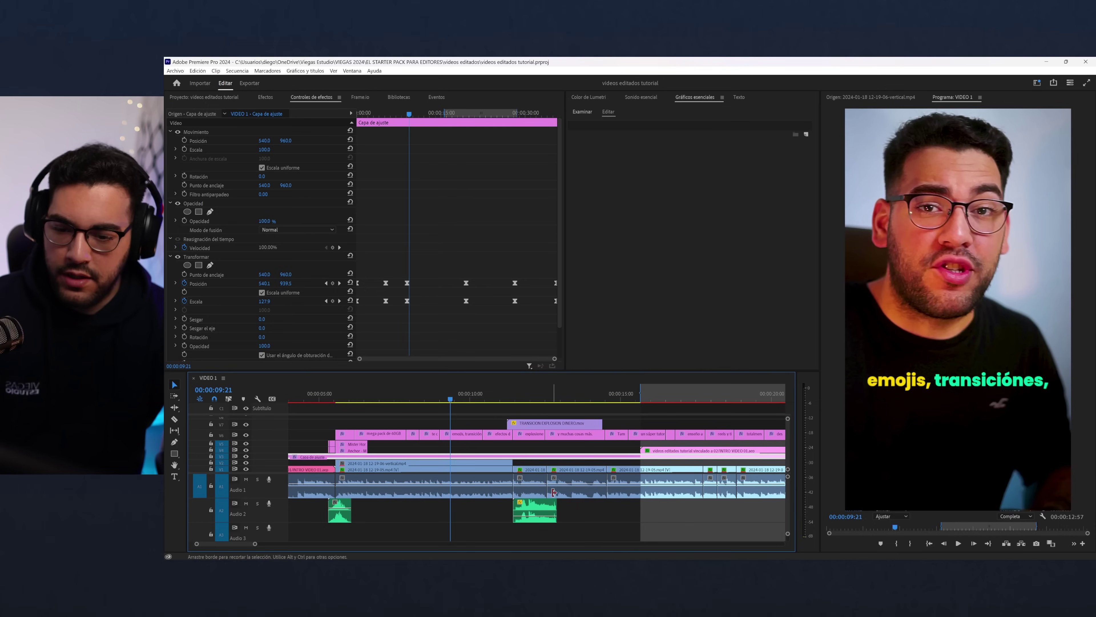
mouse_move(630, 570)
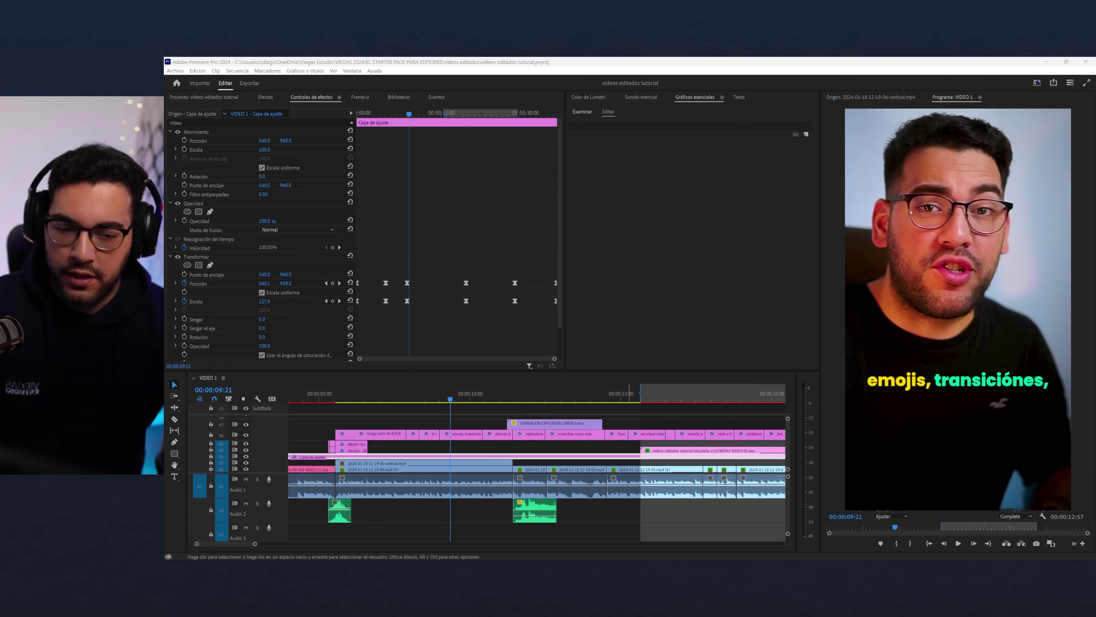
- Open the EMOJIS > SMILES folder in the local asset window
click(630, 571)
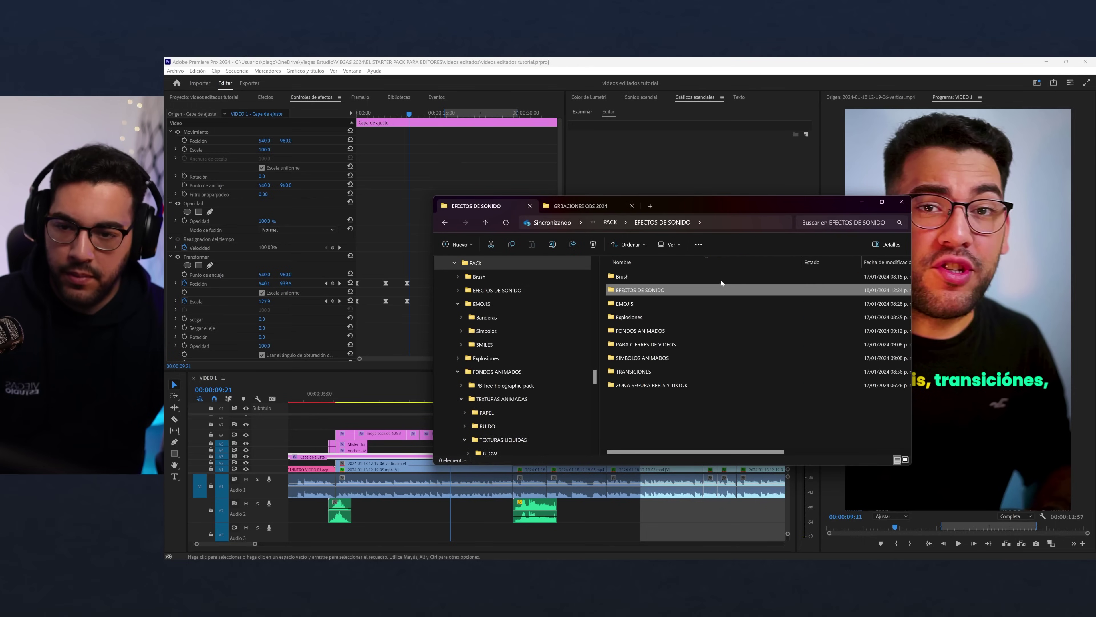
double_click(657, 302)
double_click(642, 300)
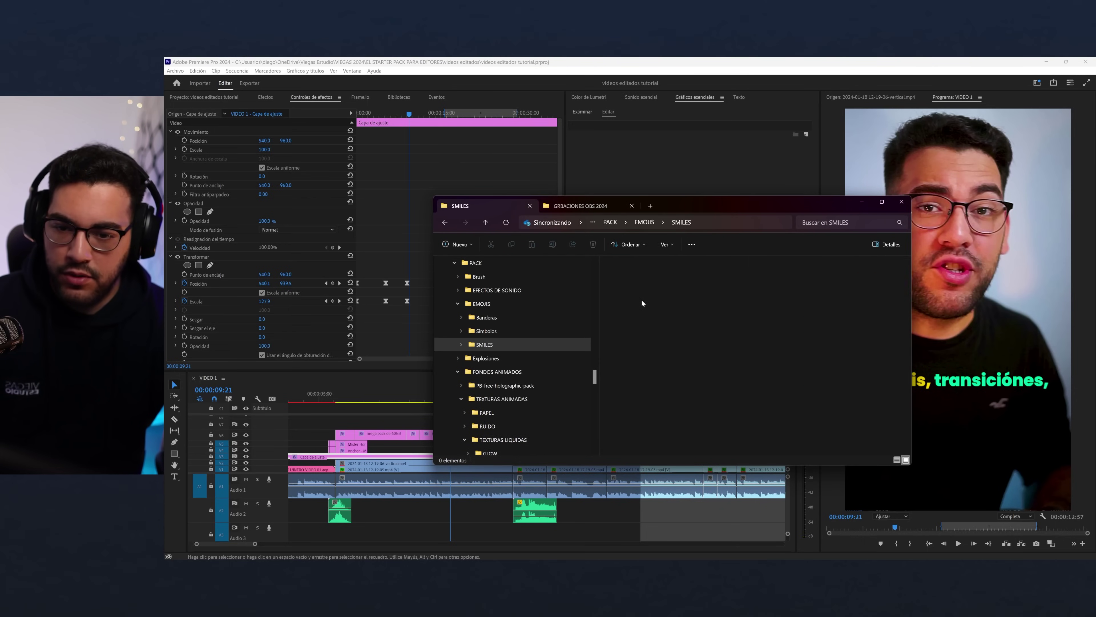
scroll(691, 298, down, 15)
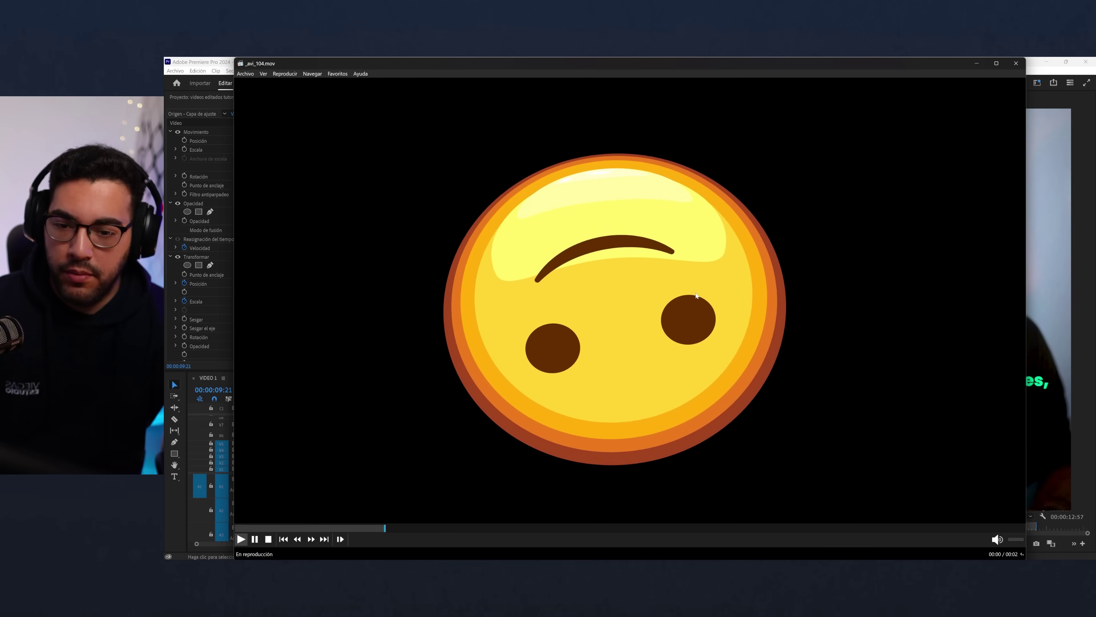
- Preview the _avi_104.mov and _avi_103.mov emojis, then switch to Google Drive
click(984, 107)
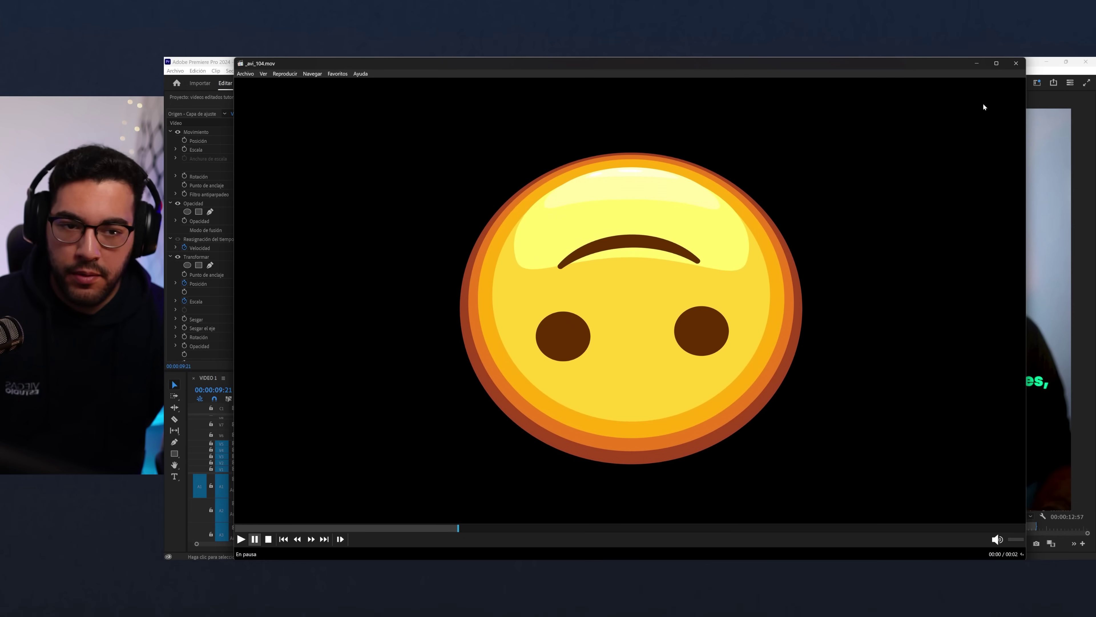
click(1017, 65)
double_click(677, 327)
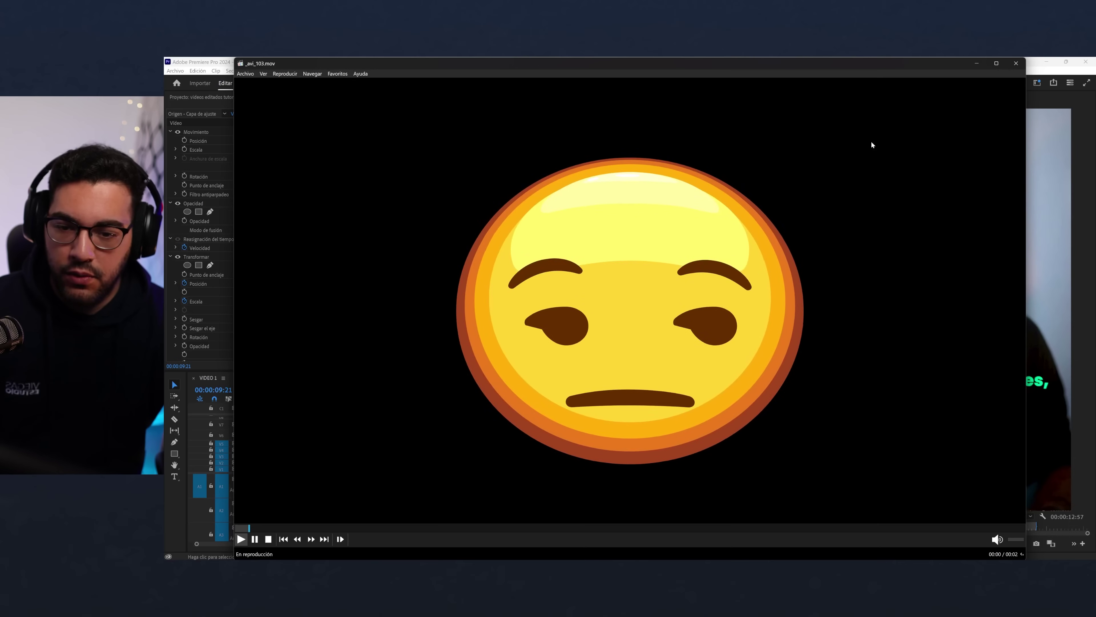
click(1016, 63)
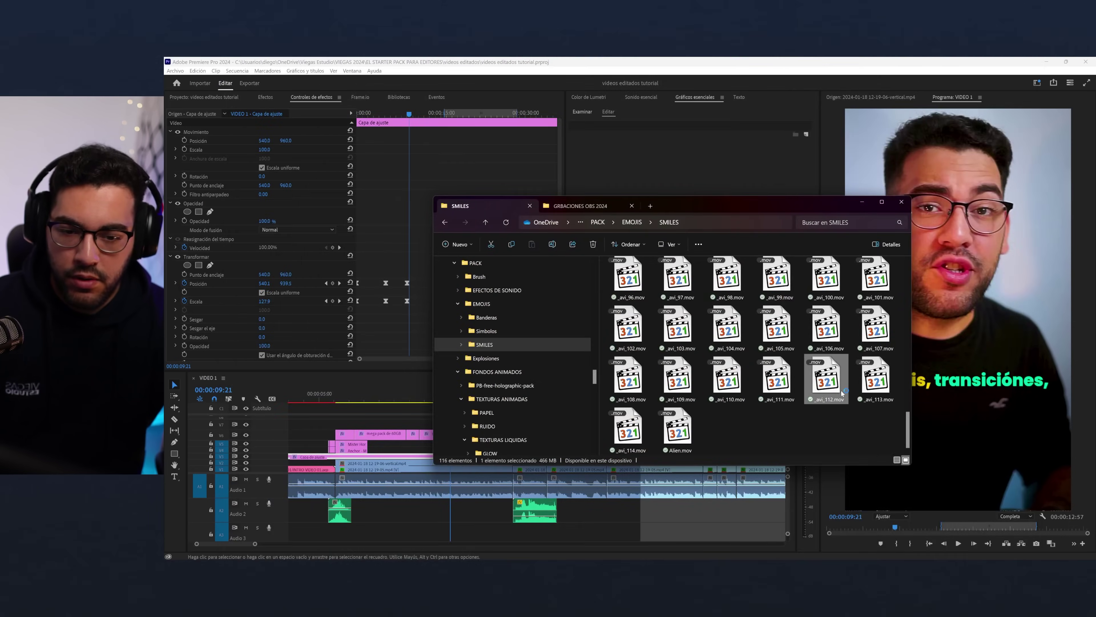
key(alt+F4)
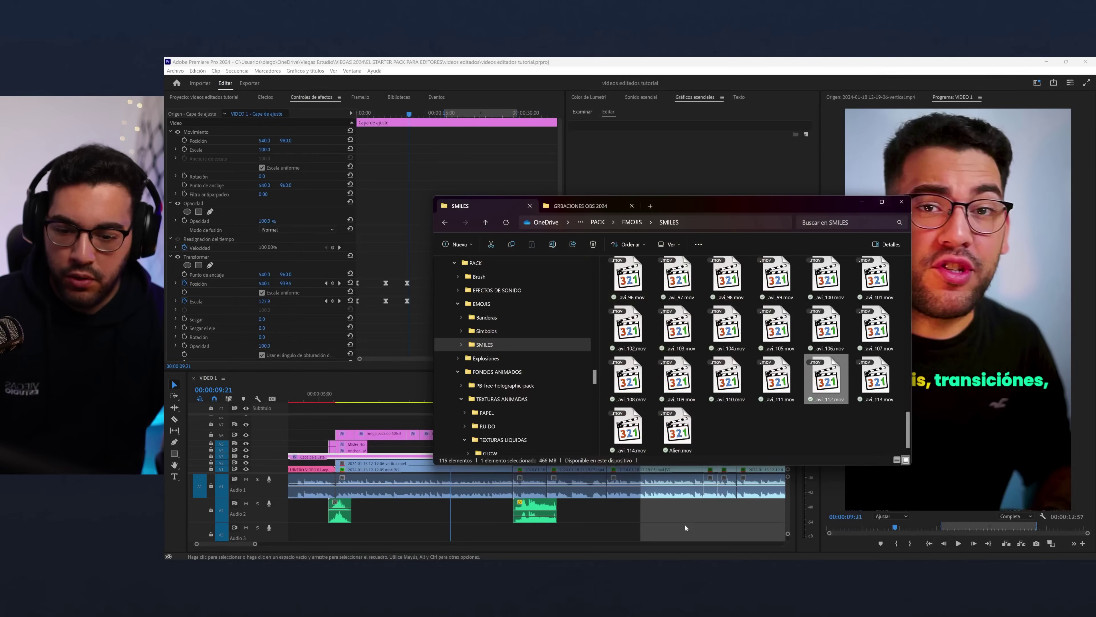
key(alt+Tab)
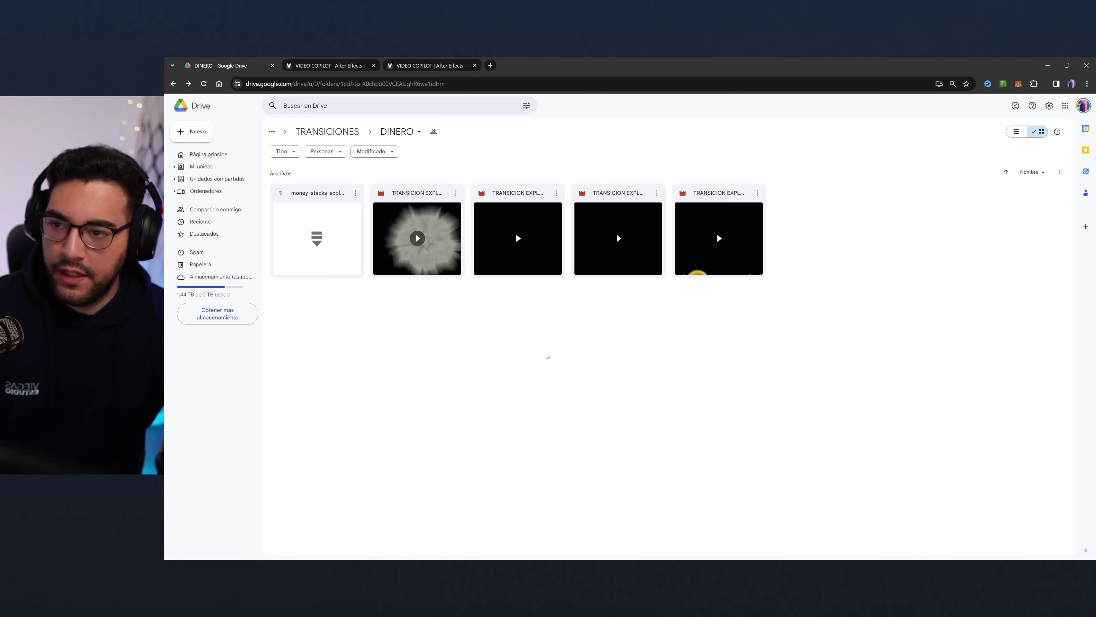
- Return from the DINERO folder to the starter pack and open EMOJIS > SMILES in Google Drive
key(alt+Left)
click(383, 132)
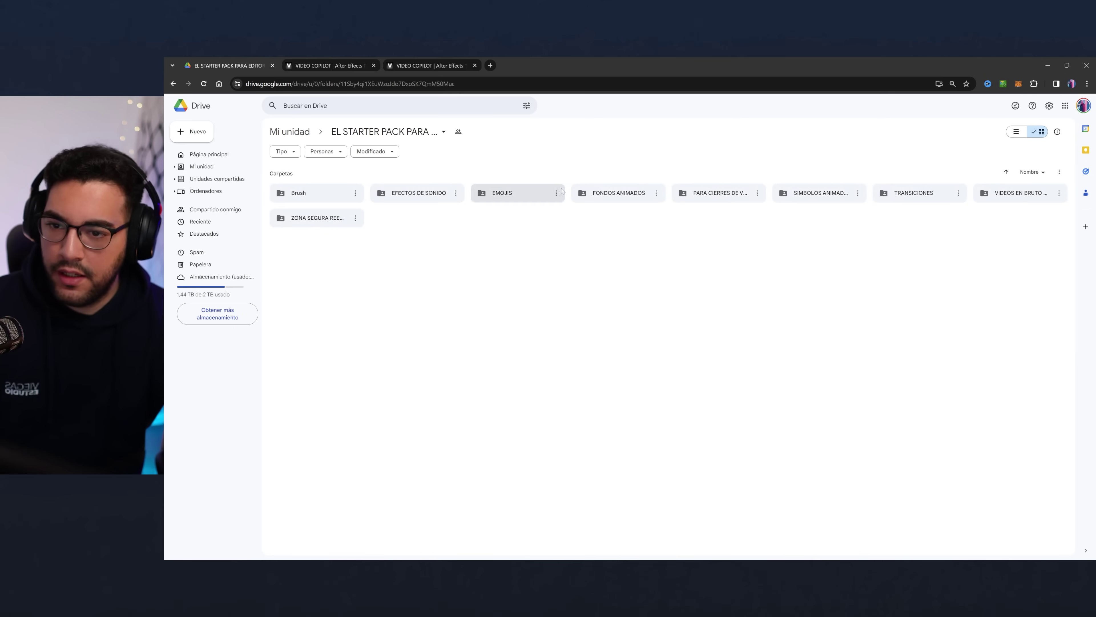
double_click(519, 192)
double_click(519, 193)
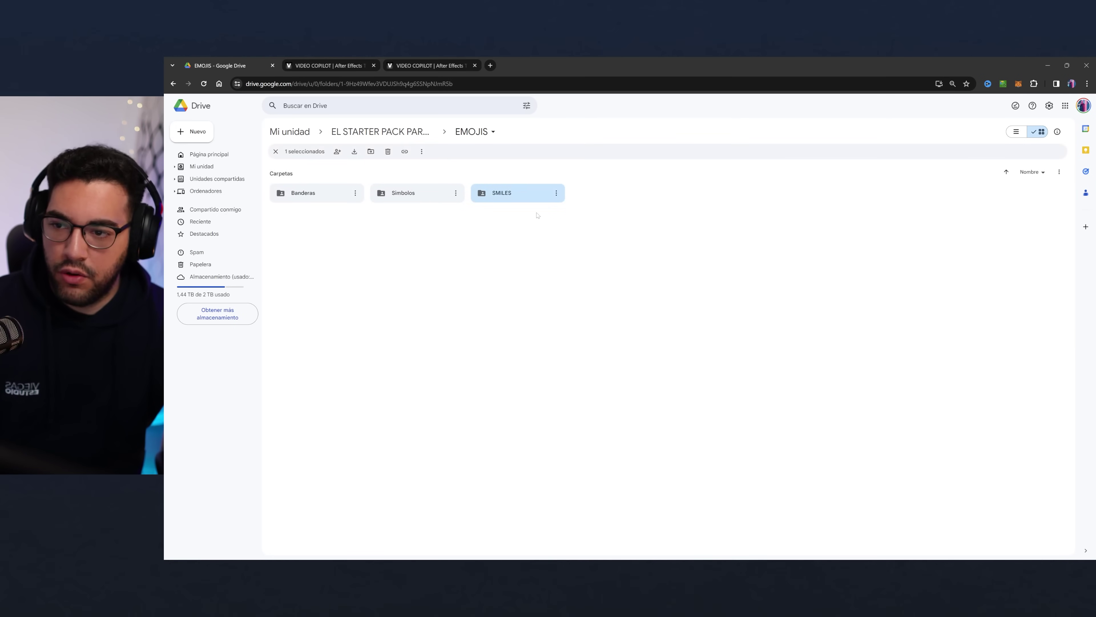
scroll(606, 347, down, 10)
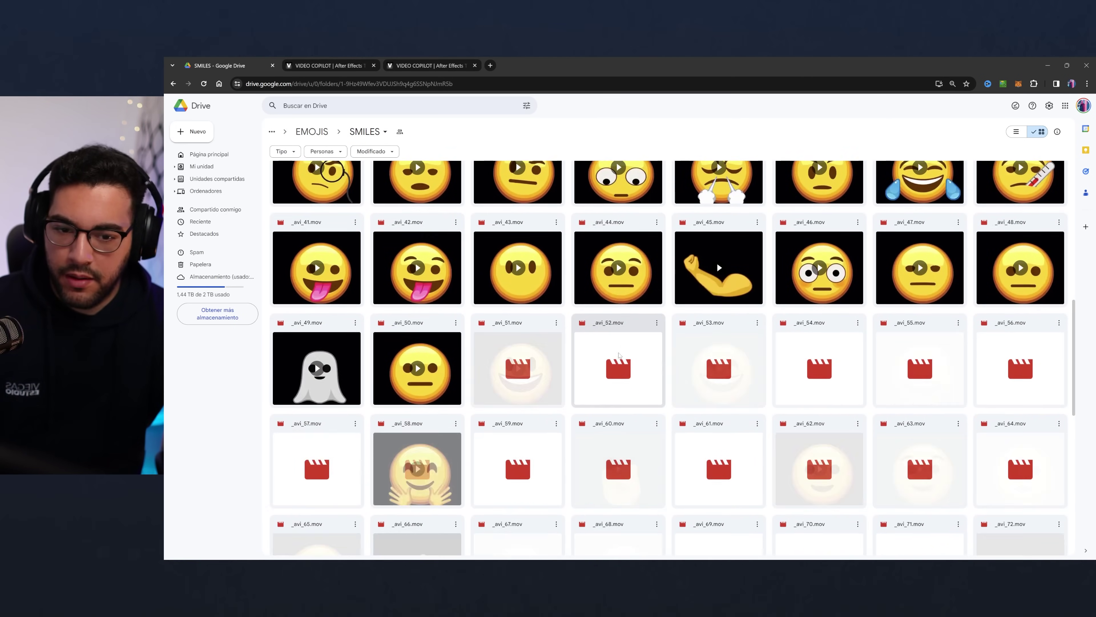
scroll(623, 326, up, 5)
- Preview the scared-face _avi_28.mov emoji and close the preview
click(615, 281)
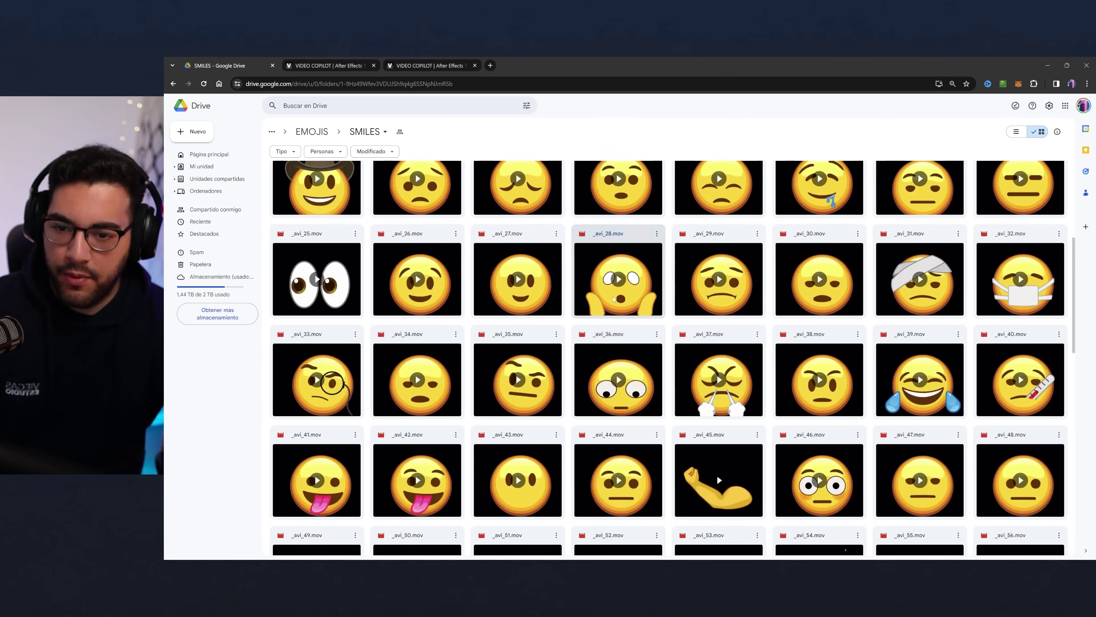
double_click(615, 281)
click(642, 318)
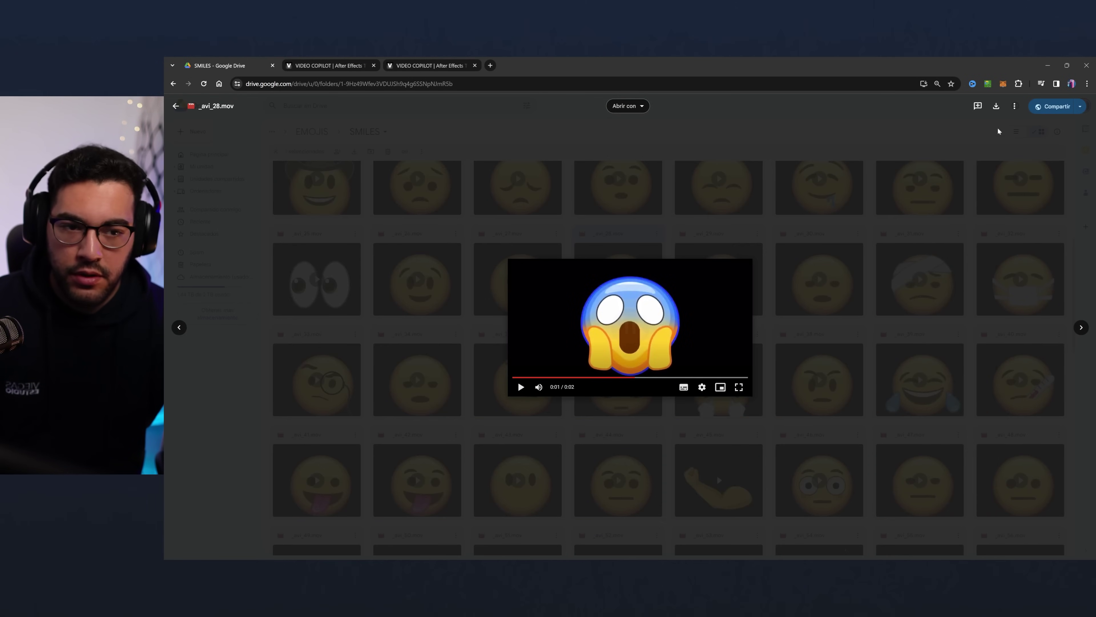
click(1017, 108)
click(1018, 109)
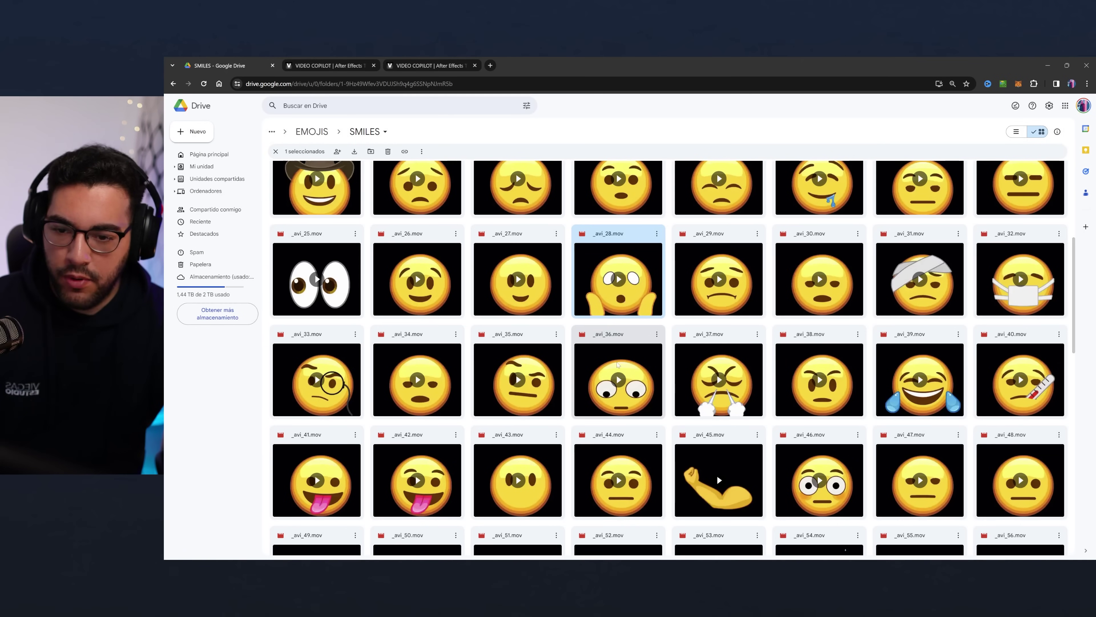
- Place _avi_28.mov on the top video track at the playhead and scale it to 23, tilted -8
mouse_move(631, 559)
click(586, 524)
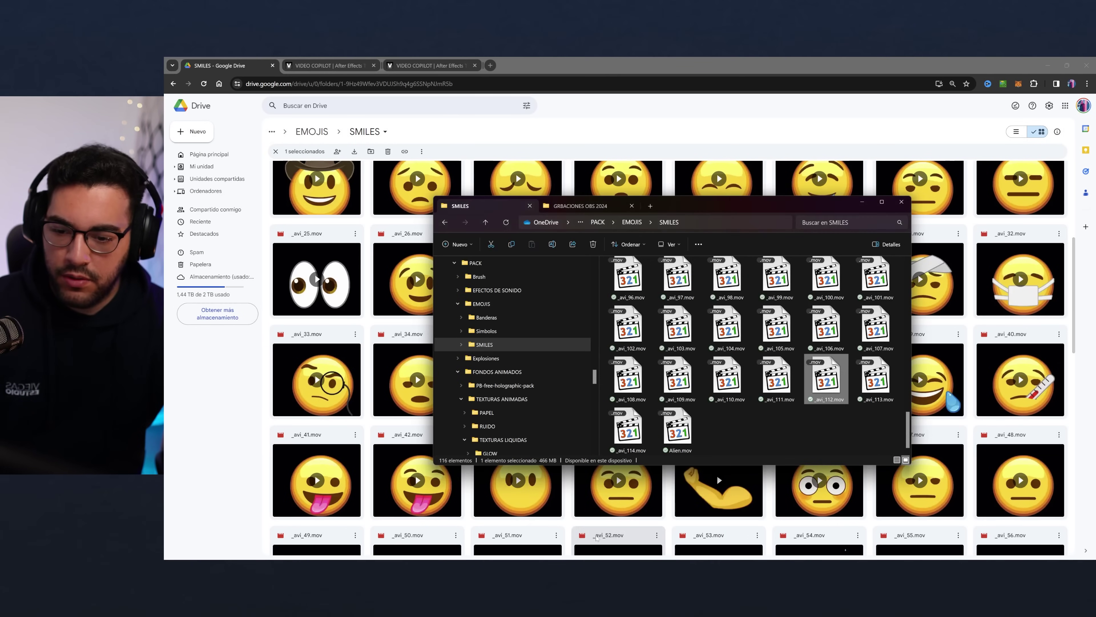
drag(701, 365, 490, 460)
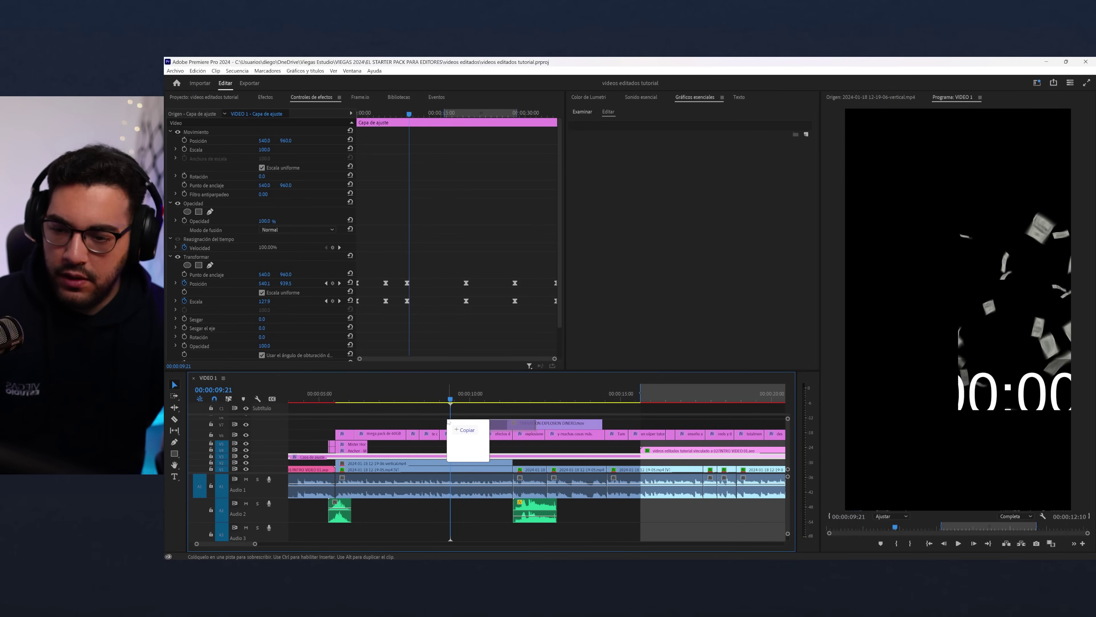
mouse_move(491, 460)
mouse_down()
mouse_move(460, 417)
mouse_move(462, 446)
mouse_up()
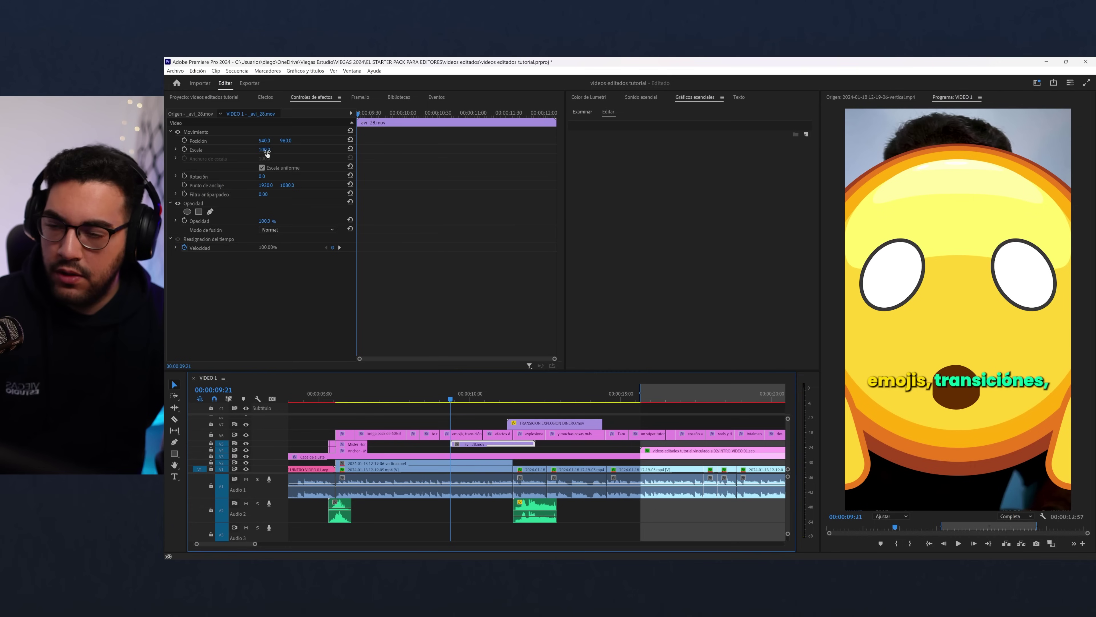
mouse_move(266, 153)
mouse_down()
mouse_move(240, 152)
mouse_move(254, 149)
mouse_move(242, 140)
mouse_move(302, 140)
mouse_move(251, 150)
mouse_move(281, 149)
mouse_move(250, 176)
mouse_move(277, 176)
mouse_move(255, 141)
mouse_move(272, 150)
mouse_move(252, 149)
mouse_up()
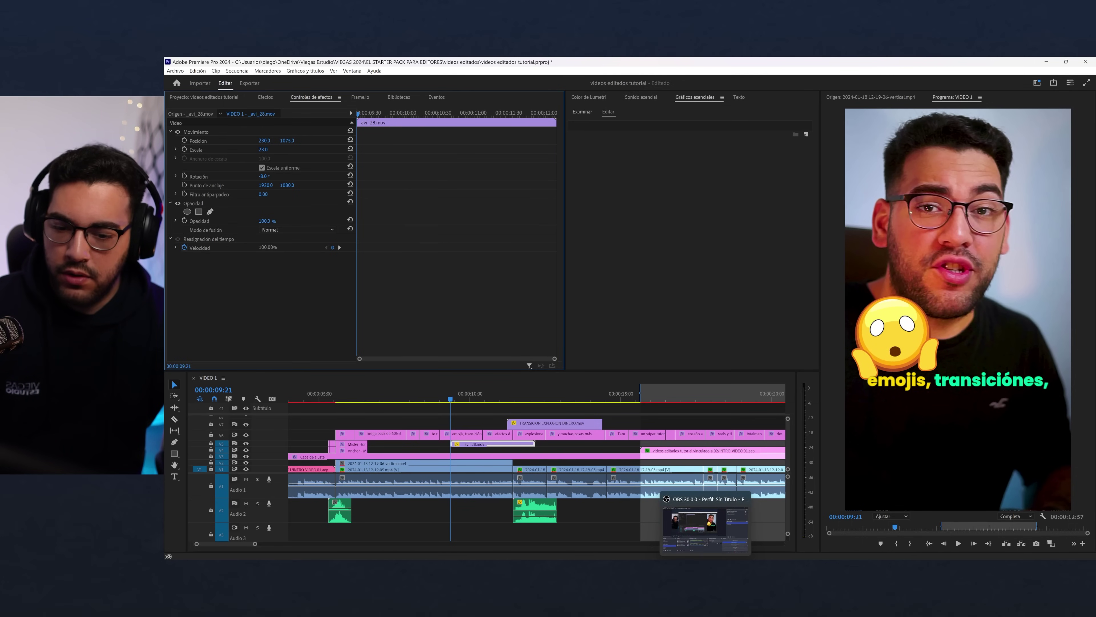
- Find the _avi_68.mov money-face emoji in the local SMILES folder and drag it into the sequence
click(733, 564)
scroll(806, 404, down, 3)
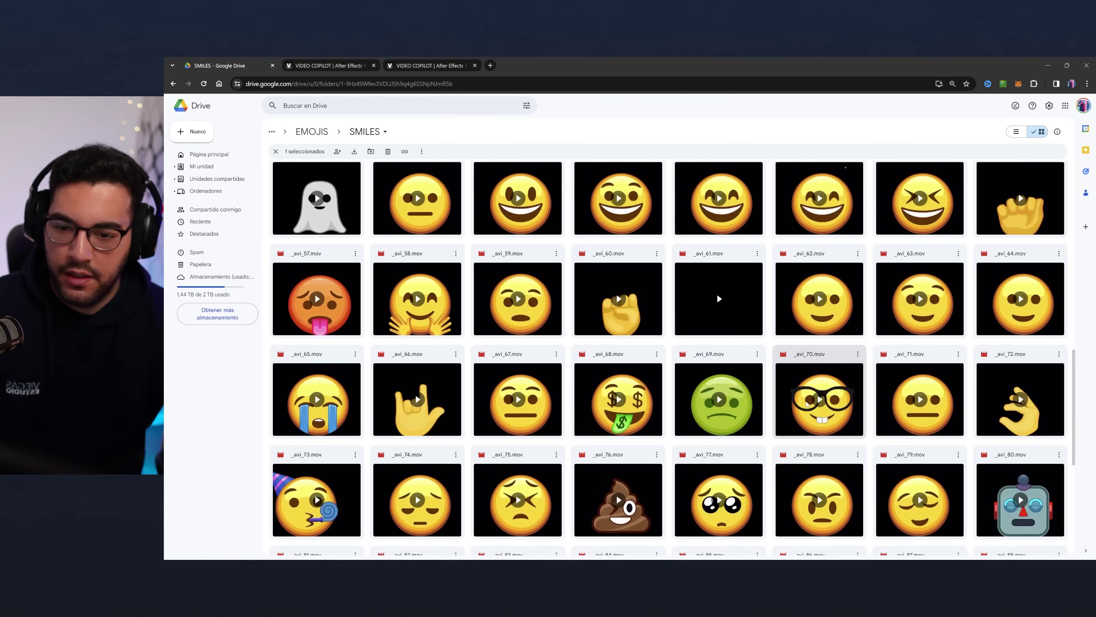
scroll(807, 404, down, 1)
mouse_move(628, 564)
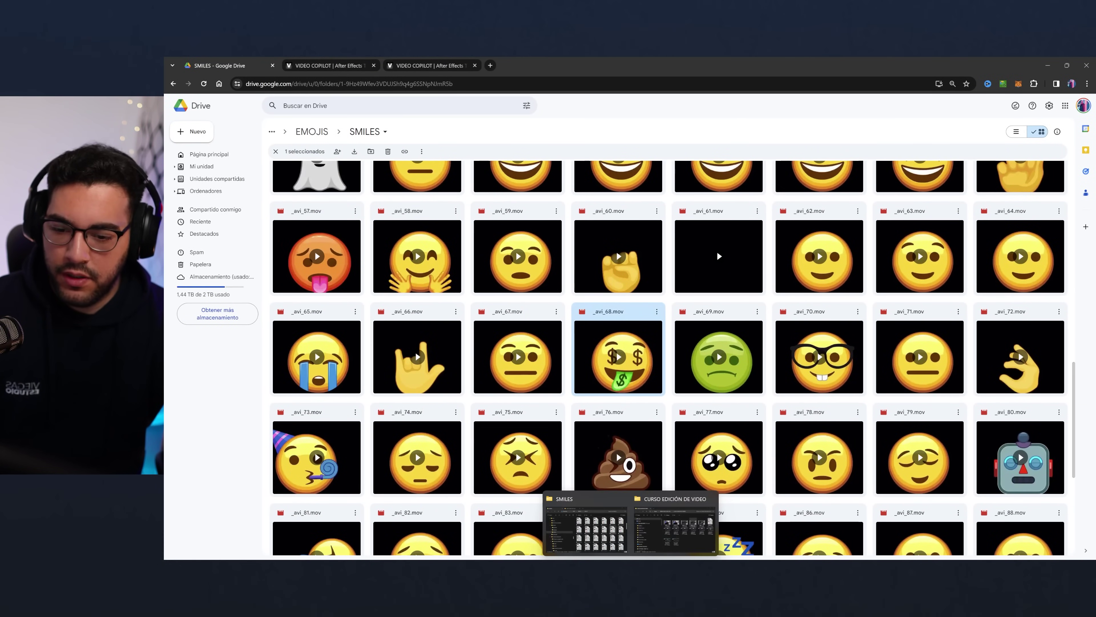
click(587, 526)
scroll(737, 391, down, 5)
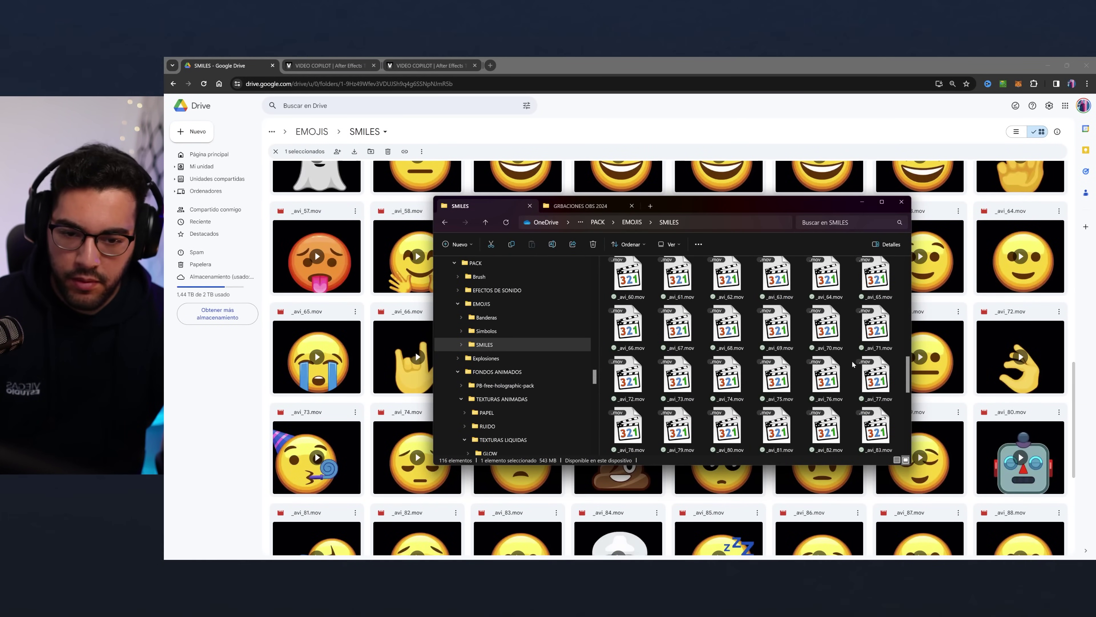
mouse_move(727, 281)
mouse_down()
mouse_move(743, 540)
mouse_move(612, 404)
mouse_move(613, 416)
mouse_move(501, 461)
mouse_move(471, 451)
mouse_up()
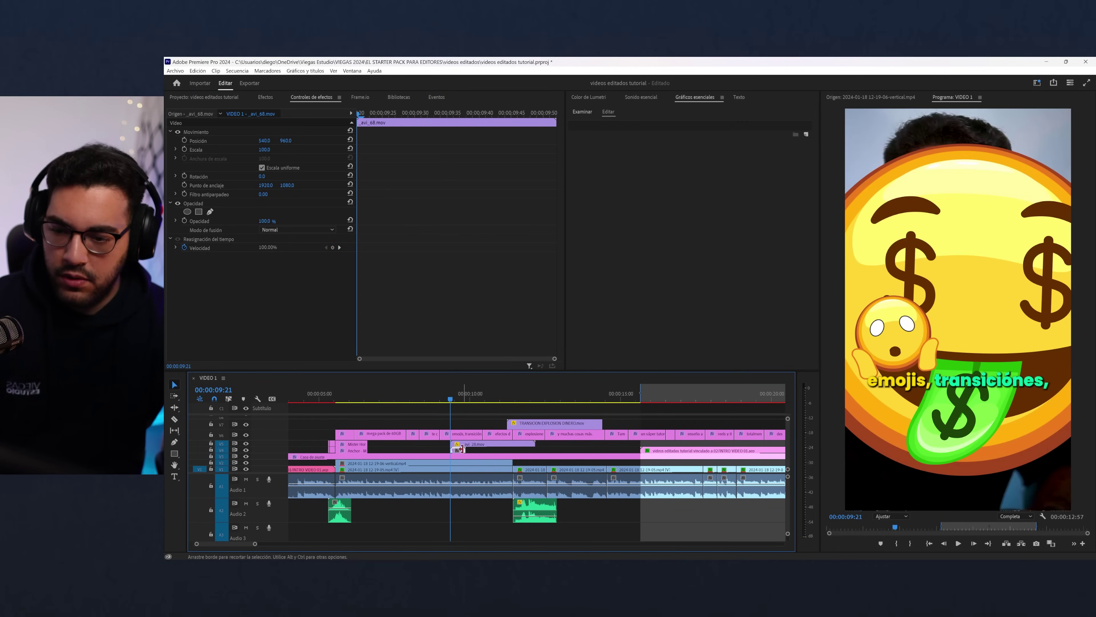
- Zoom the timeline in and scale the money-face emoji down to 24
key(equal)
key(equal)
key(equal)
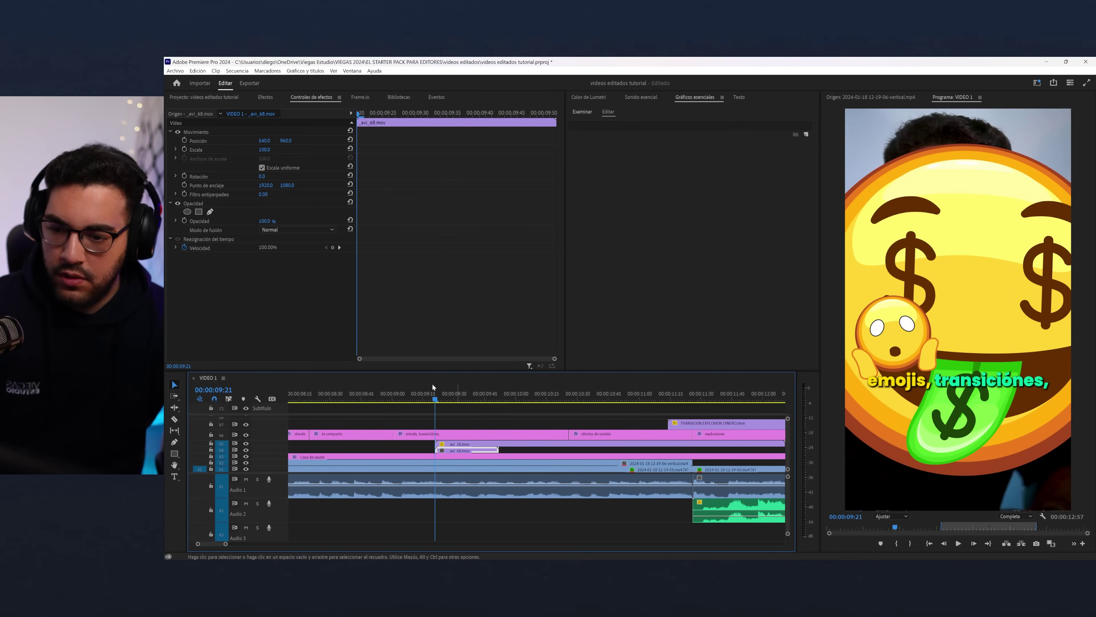
mouse_move(264, 149)
mouse_down()
mouse_move(232, 149)
mouse_move(328, 141)
mouse_up()
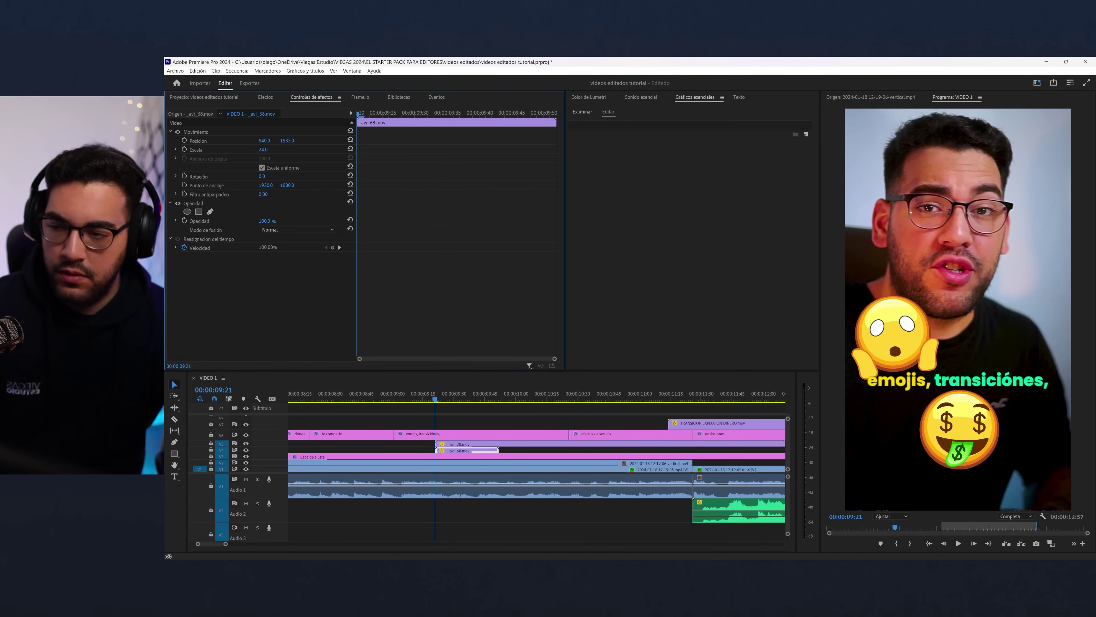
- Give the money-face emoji scale 46, position 540, 1716 and 8° rotation
click(263, 150)
text(95)
key(Return)
mouse_move(263, 149)
mouse_down()
mouse_move(242, 149)
mouse_move(253, 176)
mouse_move(273, 176)
mouse_move(311, 141)
mouse_move(290, 141)
mouse_up()
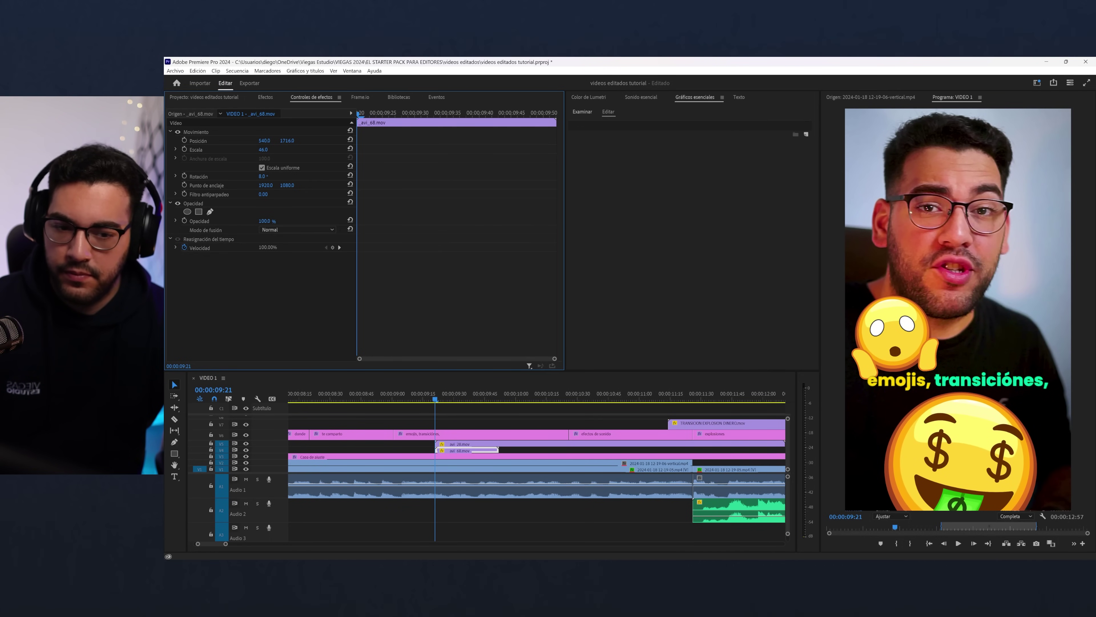
- Apply Desenfoque gaussiano to the money-face emoji clip
click(266, 97)
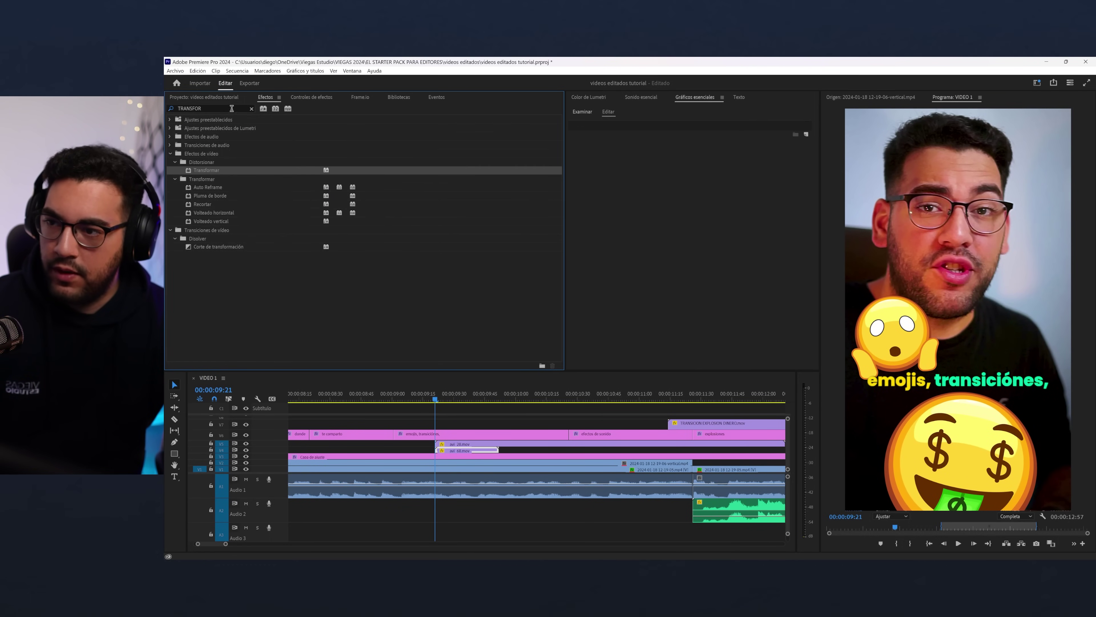
click(207, 109)
text(gau)
drag(216, 196, 450, 453)
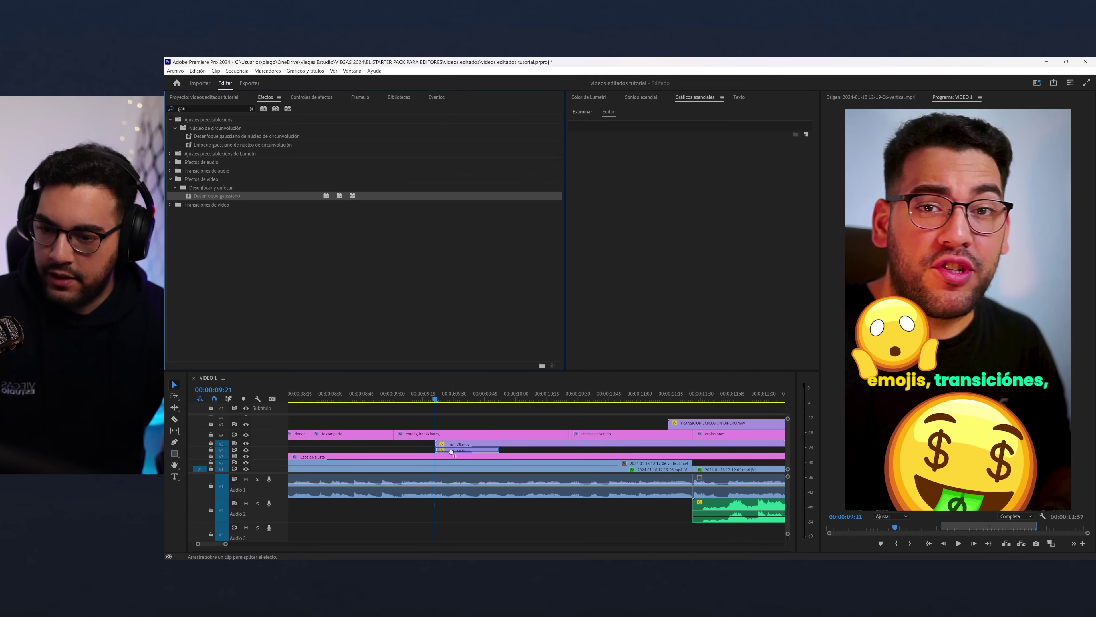
- Slow the money-face emoji clip to 59.62% speed via Velocidad/duración
right_click(452, 451)
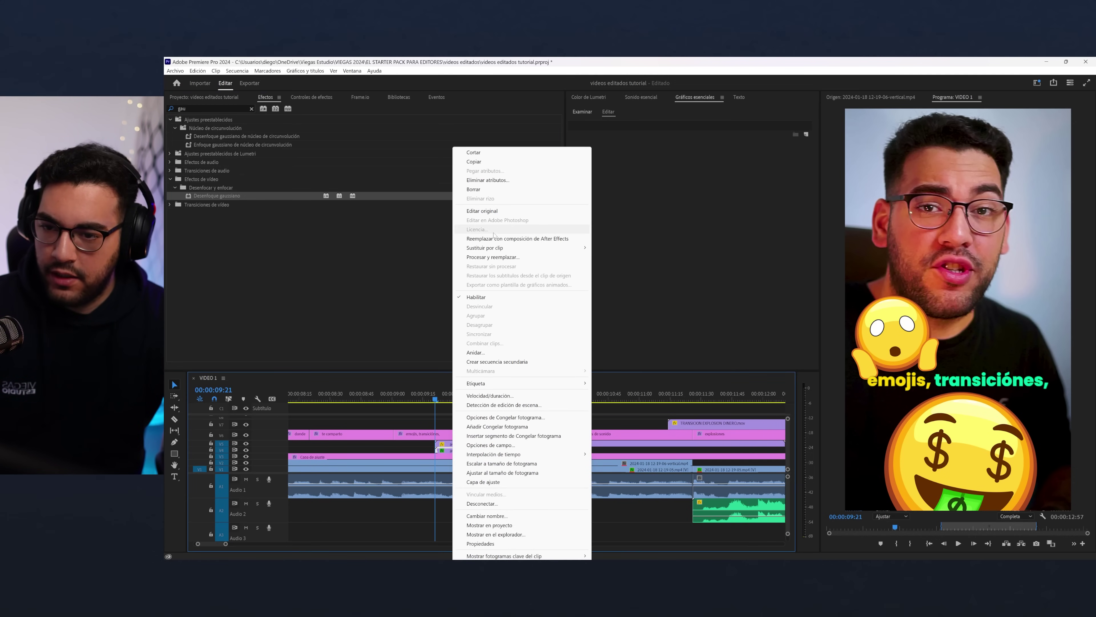
click(490, 395)
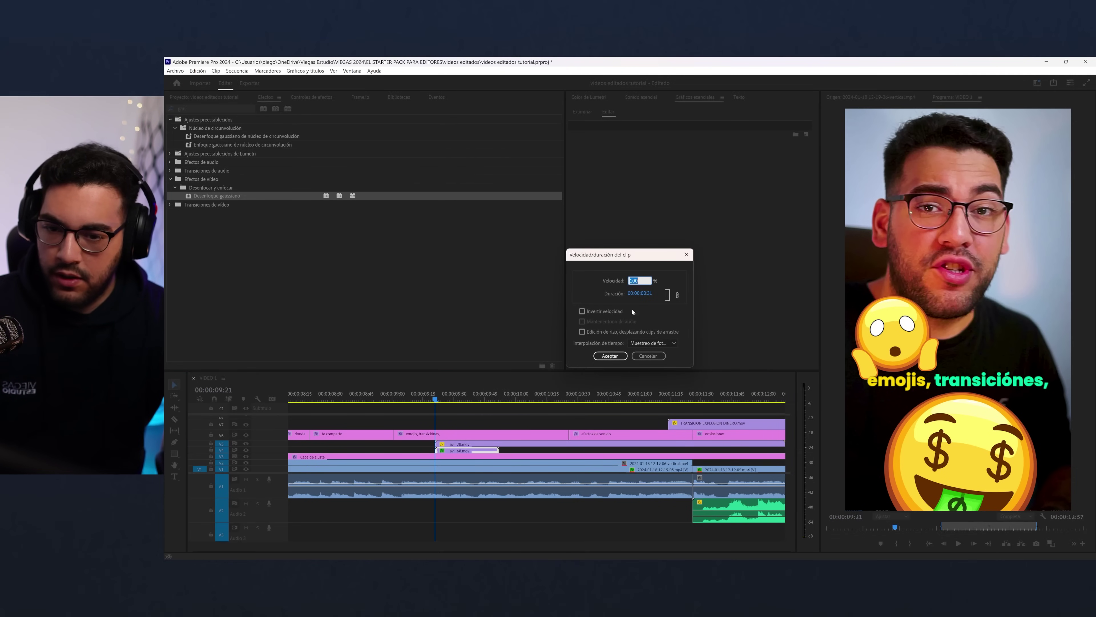
drag(637, 293, 665, 293)
key(Return)
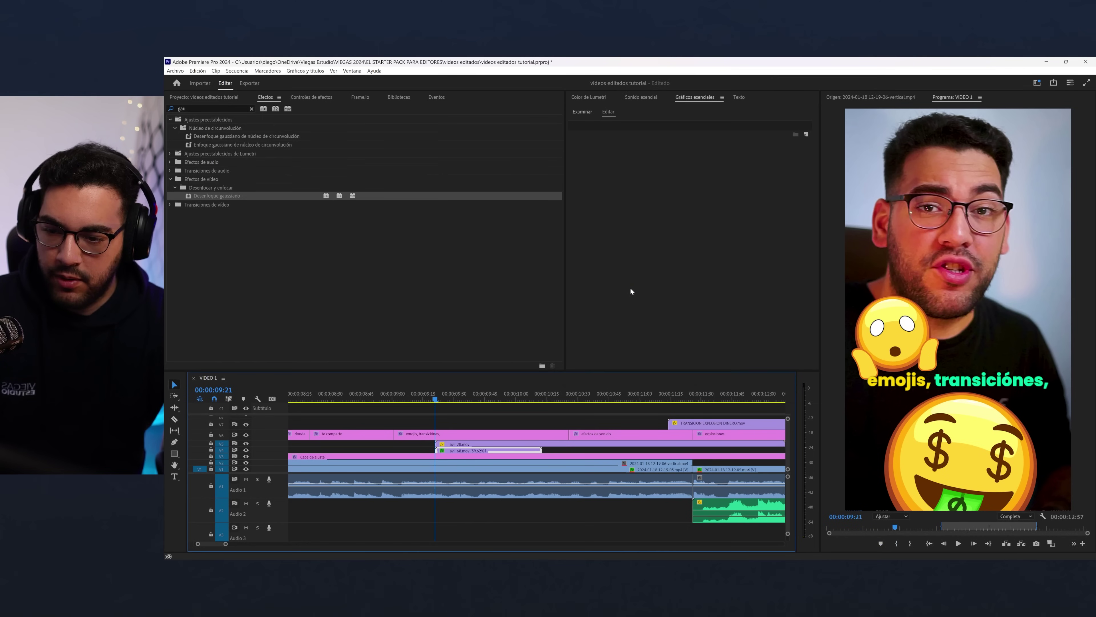
- Keyframe the blurriness from 0 up to 147 over a few frames
click(311, 99)
click(185, 274)
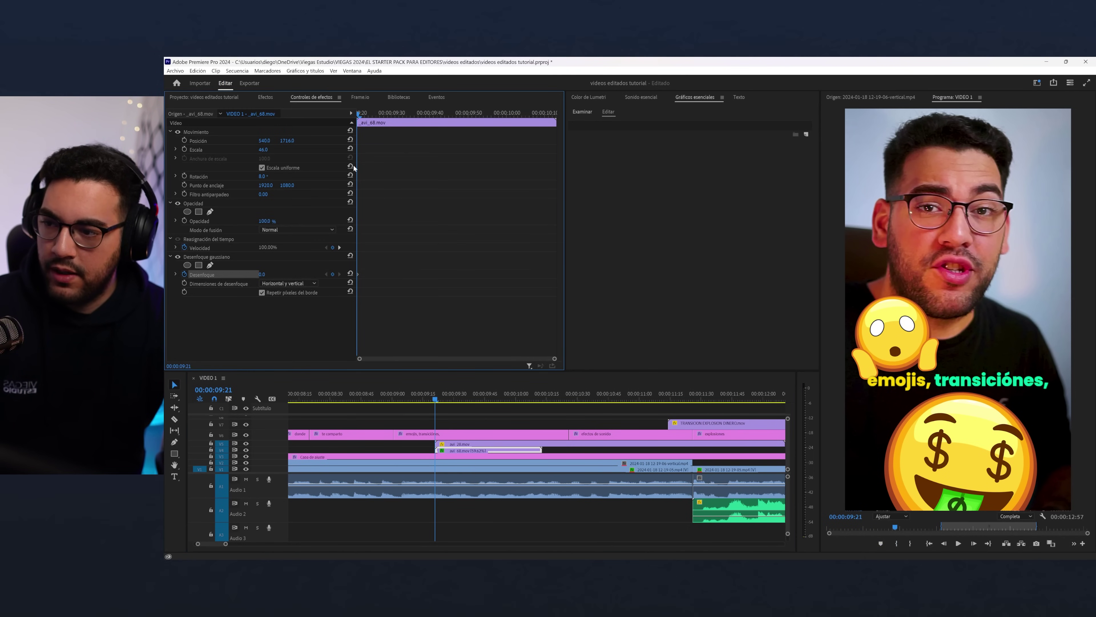
drag(366, 113, 395, 125)
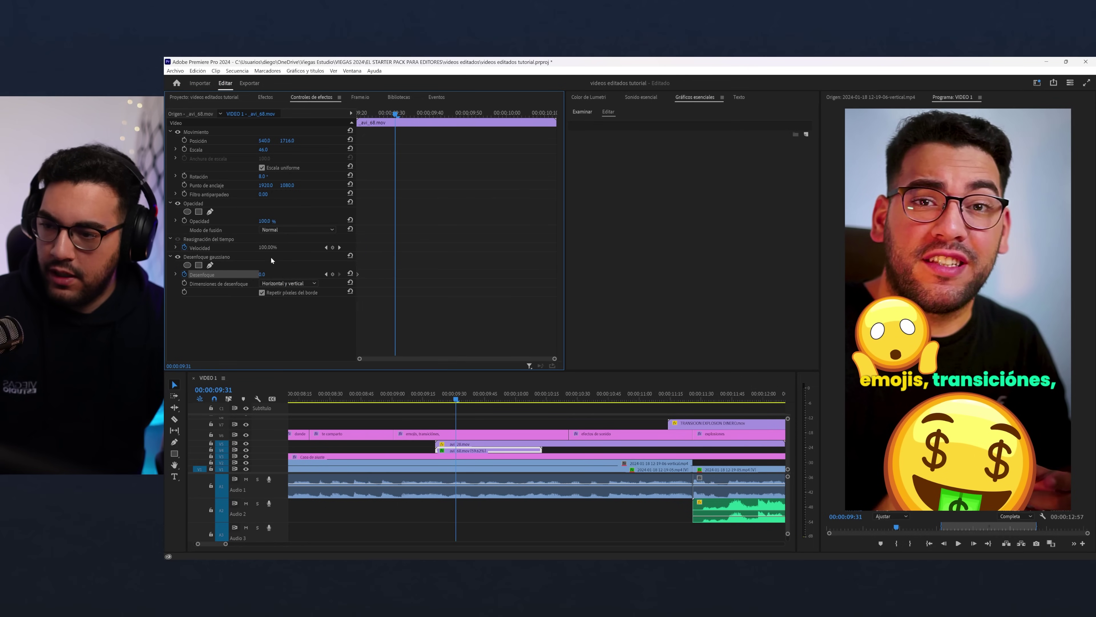
drag(263, 274, 311, 275)
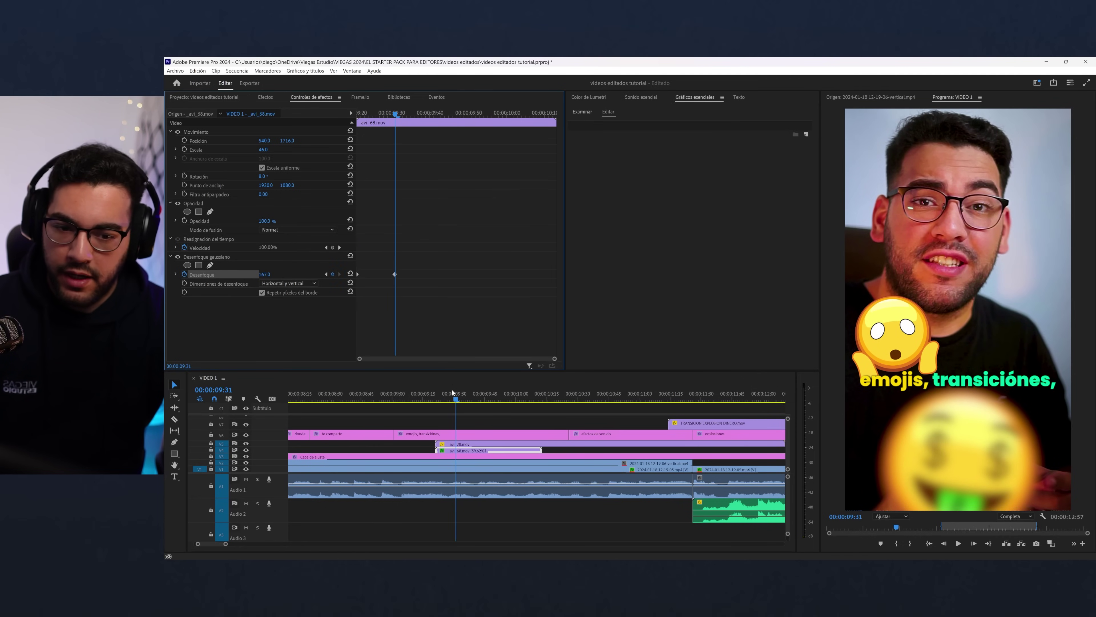
click(466, 444)
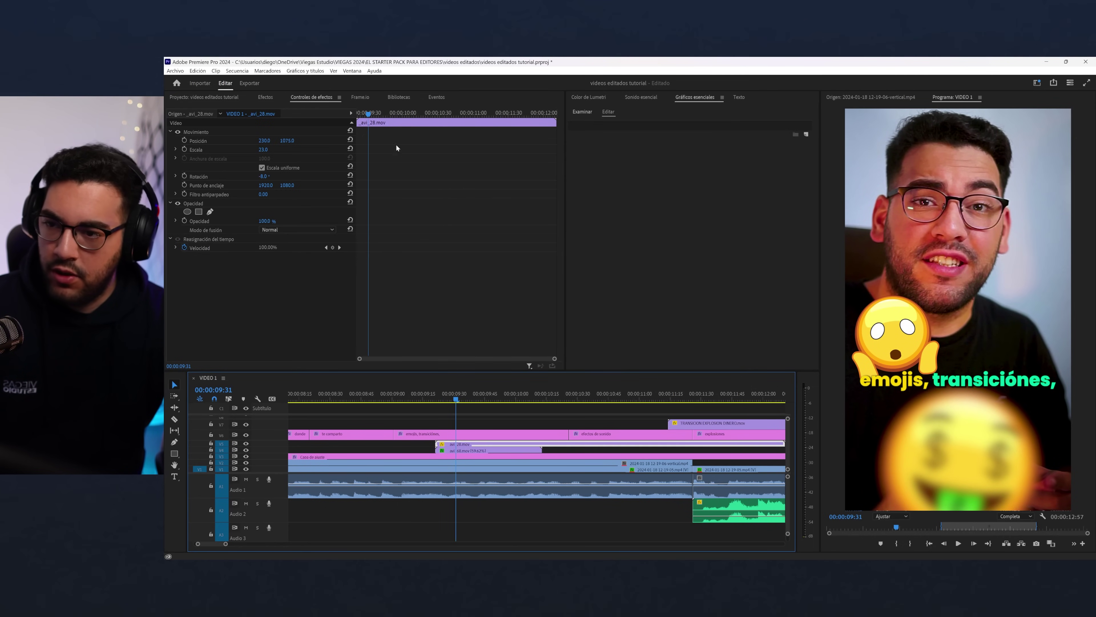
- Keyframe the scared emoji's position, scale and rotation, shrinking it to 15 at 10:25, then preview
click(184, 141)
click(184, 149)
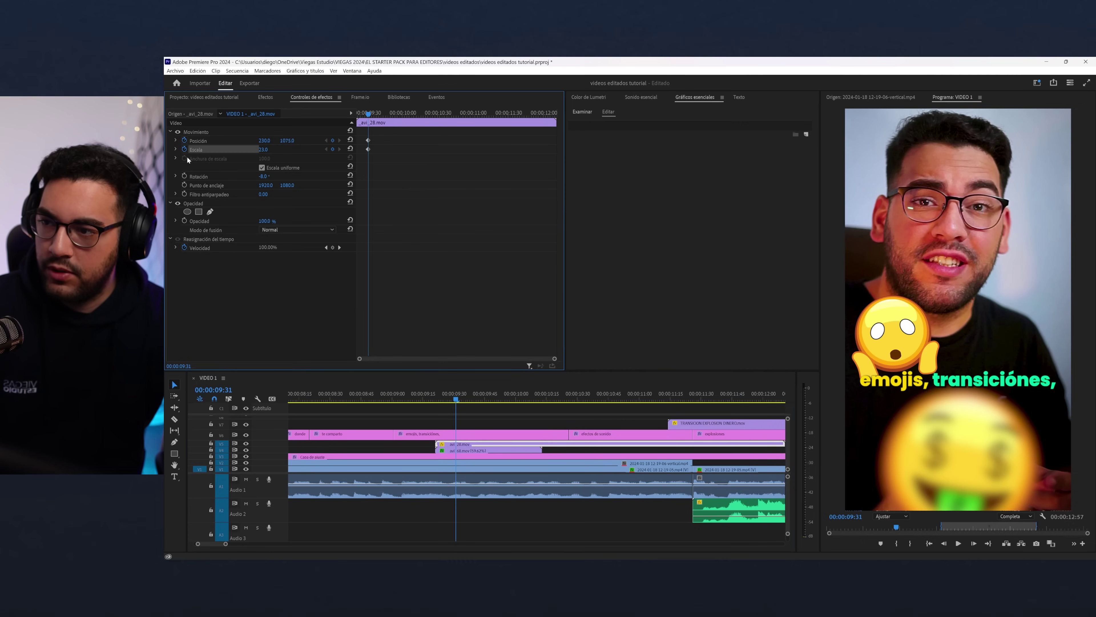
click(185, 177)
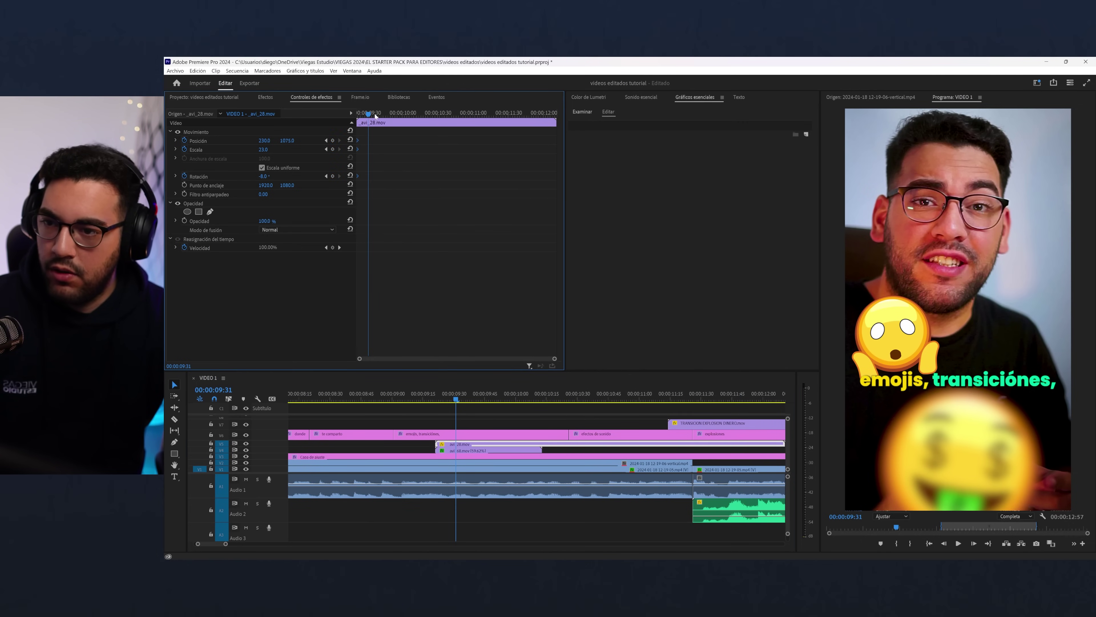
click(432, 113)
drag(263, 149, 331, 140)
mouse_move(262, 176)
mouse_down()
mouse_move(283, 130)
mouse_move(319, 141)
mouse_move(290, 141)
mouse_up()
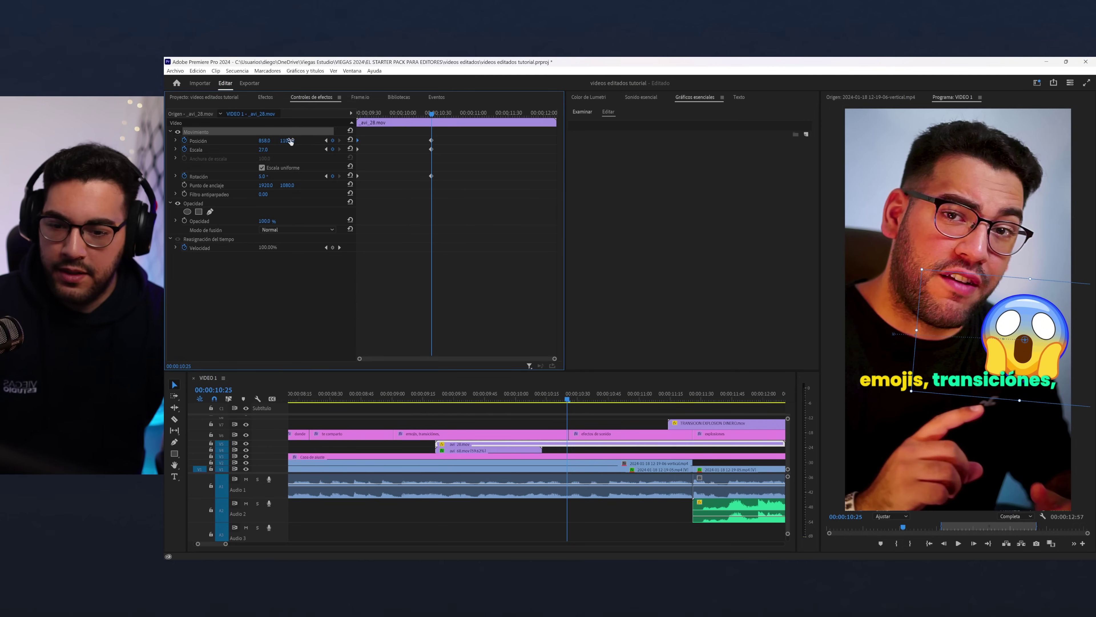
drag(523, 400, 432, 387)
key(space)
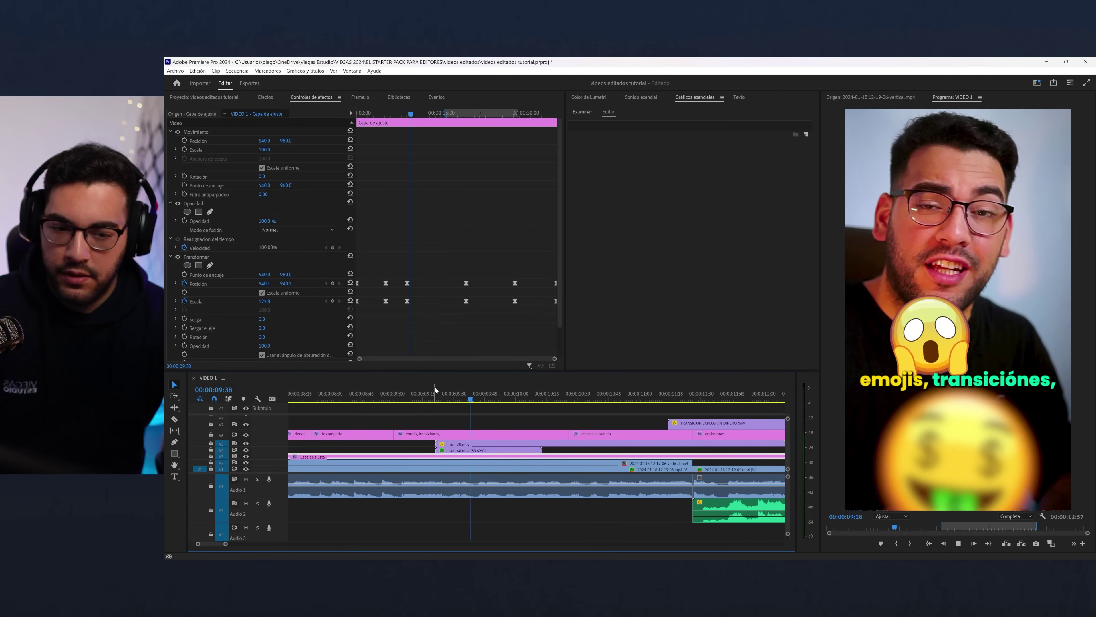
key(space)
- Shift the emoji keyframes to about 09:55, set scale 186 and opacity 0% at 10:22, and preview
click(457, 444)
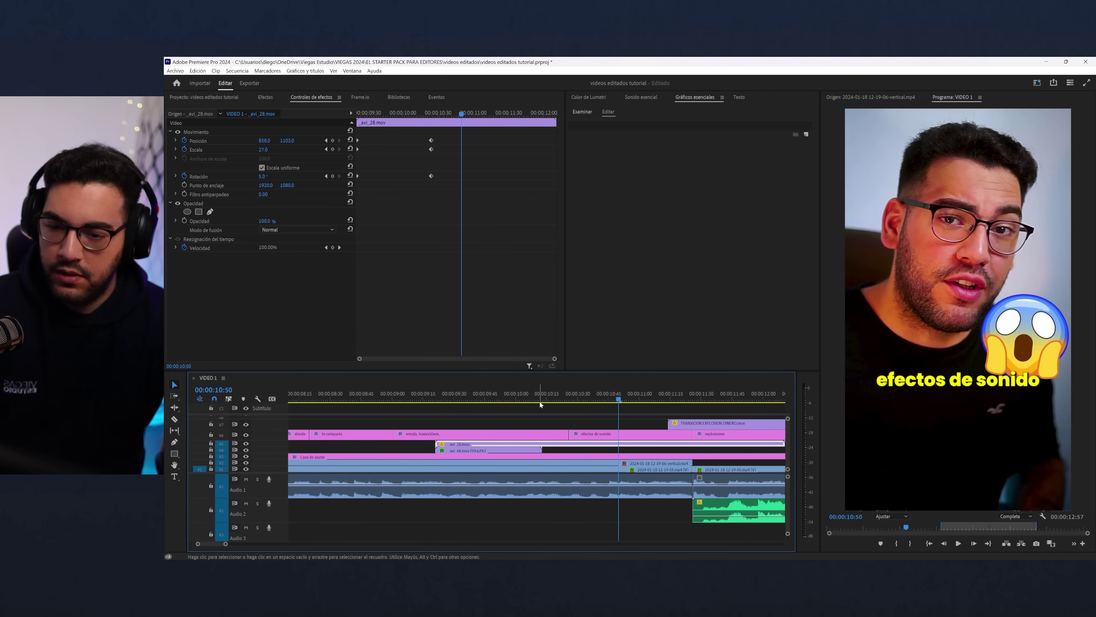
drag(583, 399, 561, 400)
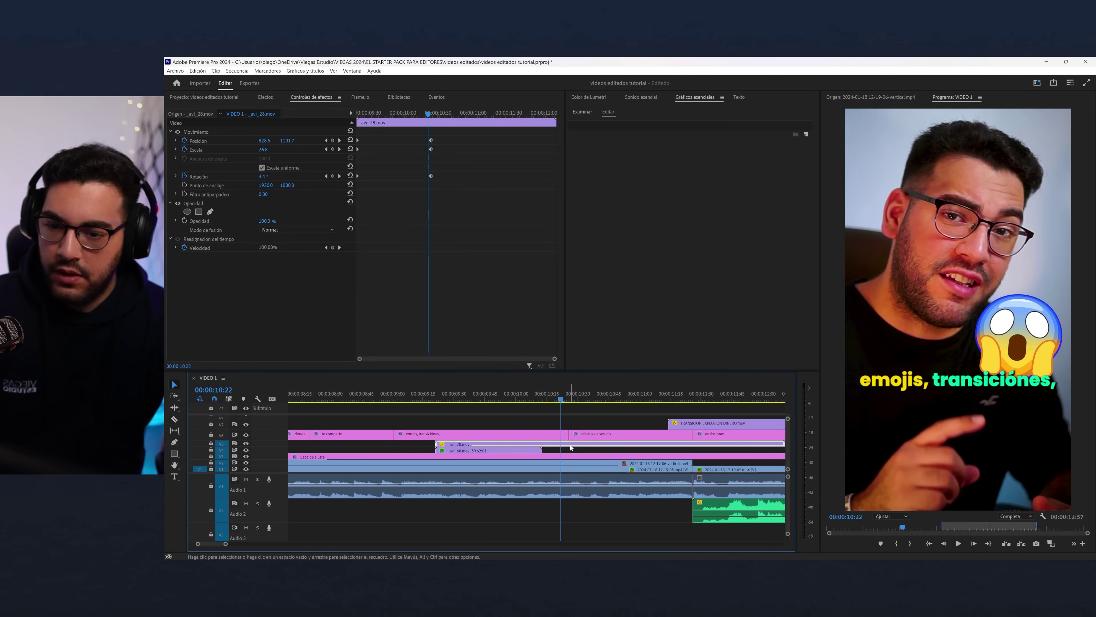
mouse_move(458, 136)
mouse_down()
mouse_move(404, 195)
mouse_move(396, 176)
mouse_up()
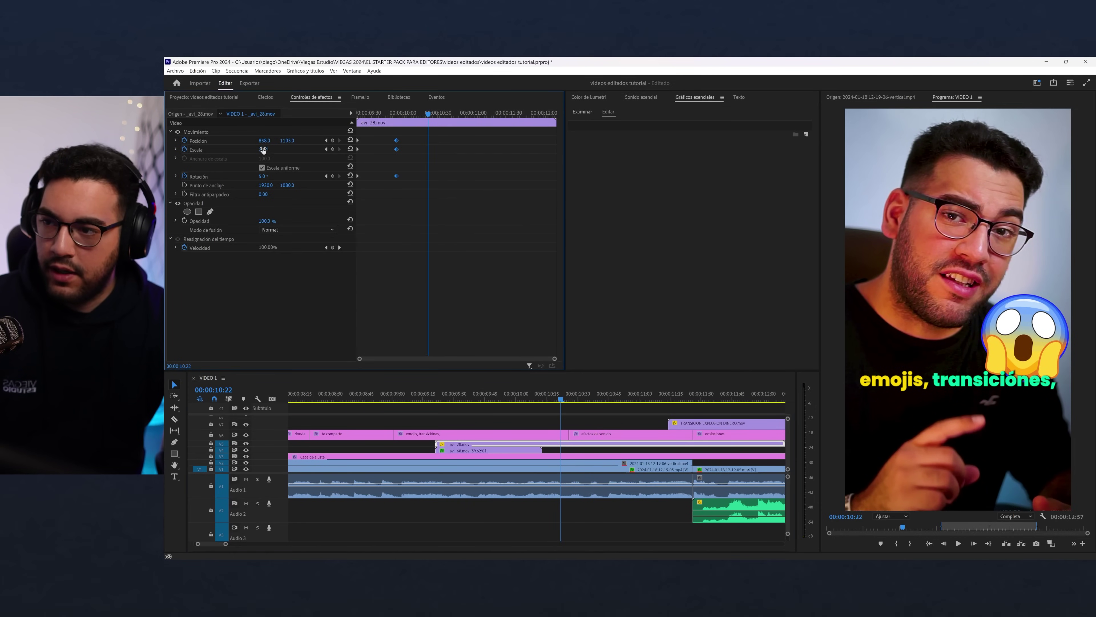
drag(263, 149, 300, 149)
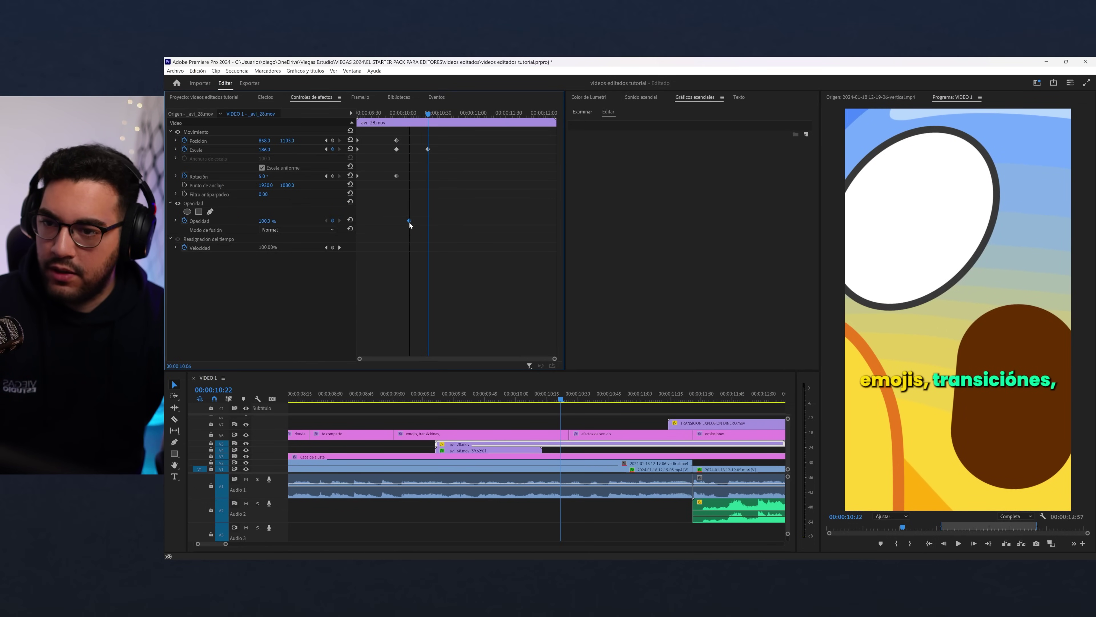
drag(265, 221, 221, 221)
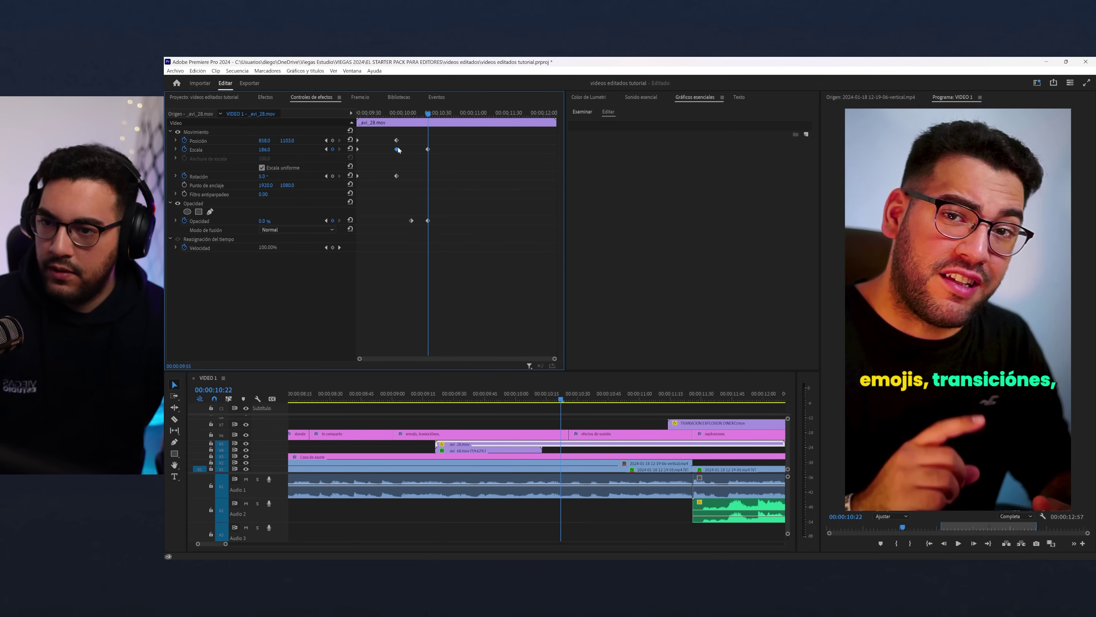
key(space)
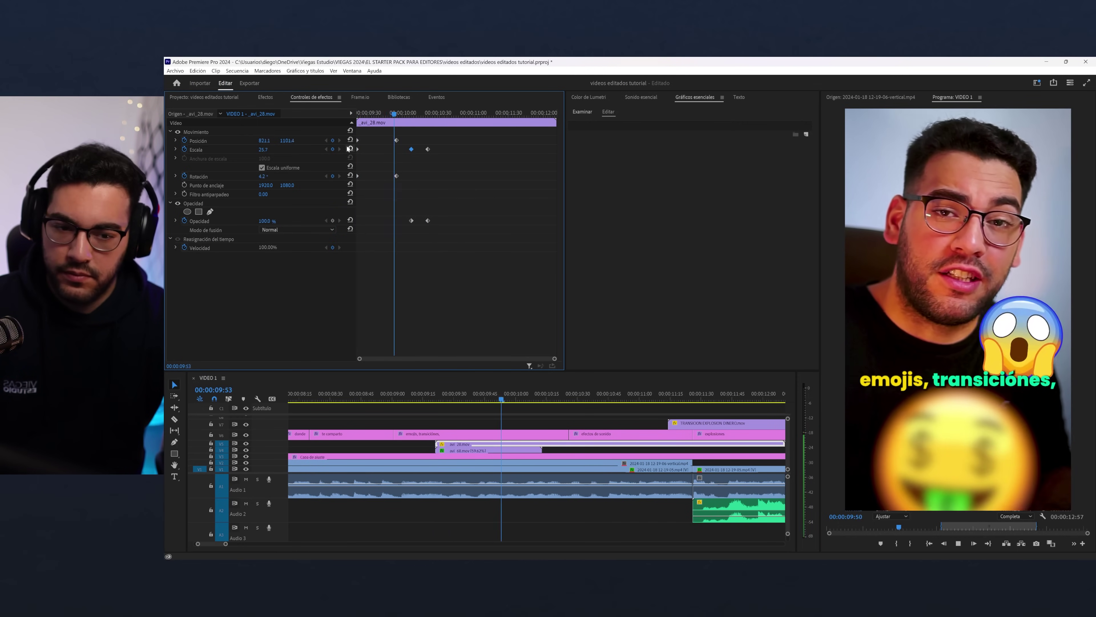
key(minus)
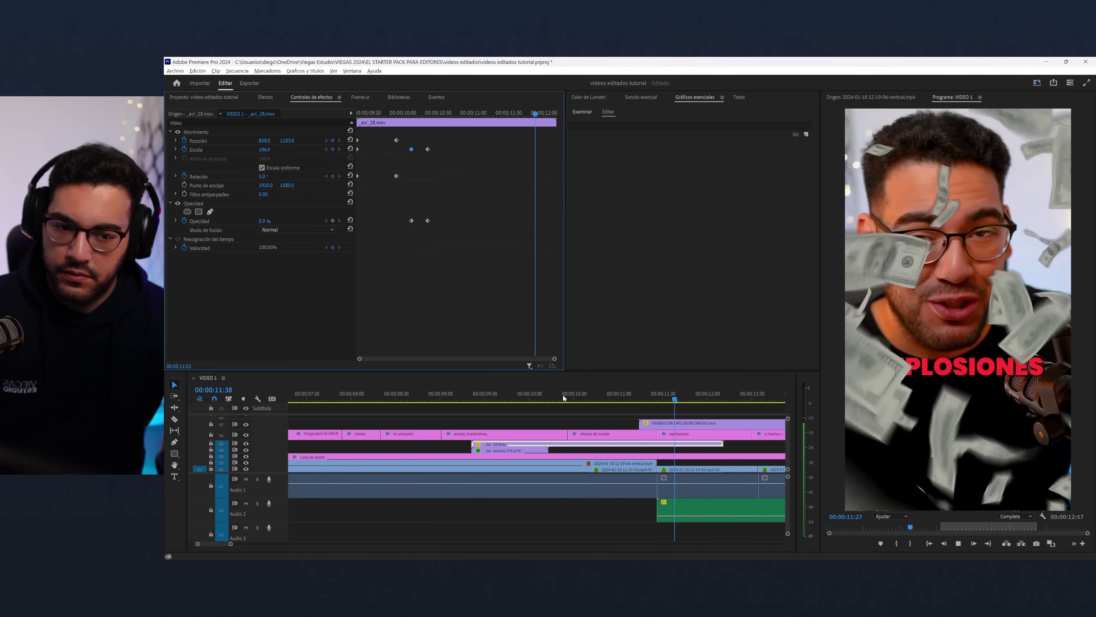
key(minus)
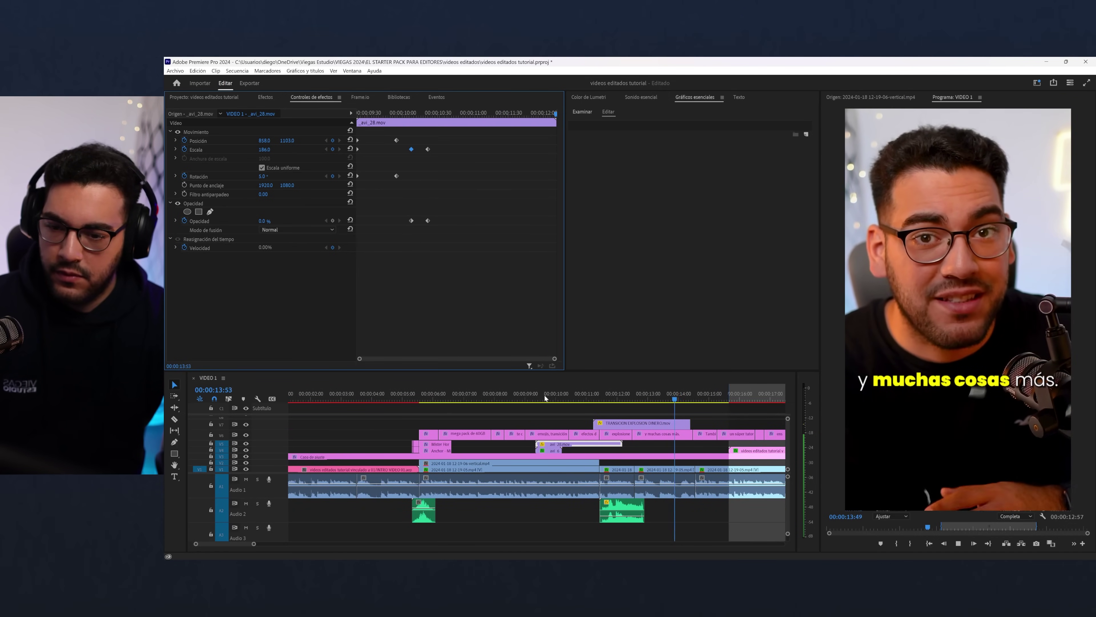
click(539, 457)
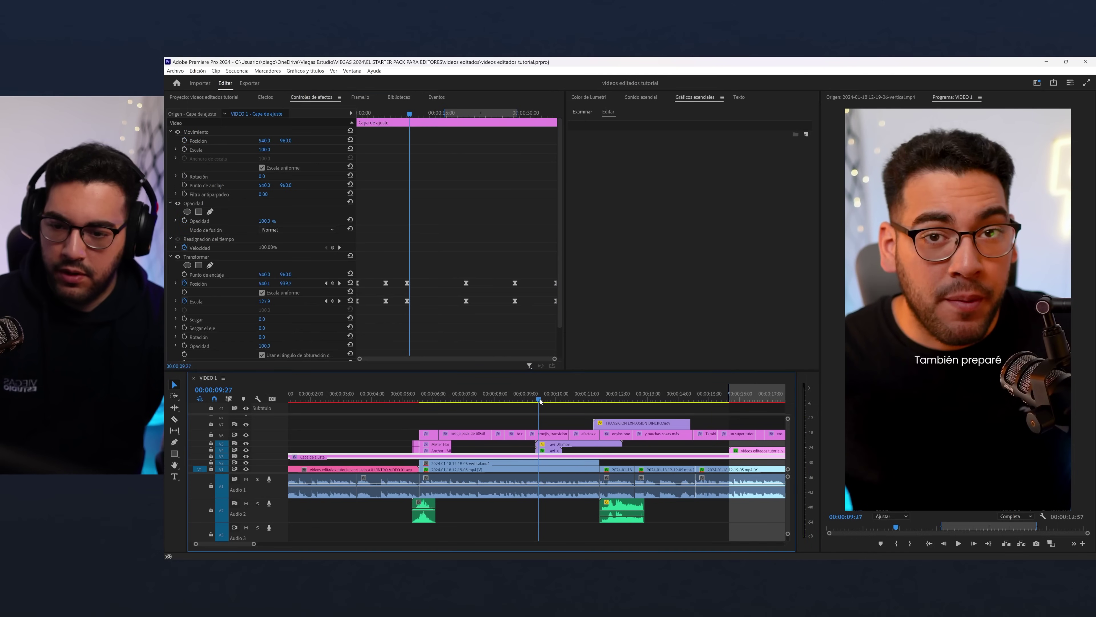
click(539, 397)
key(equal)
key(equal)
key(equal)
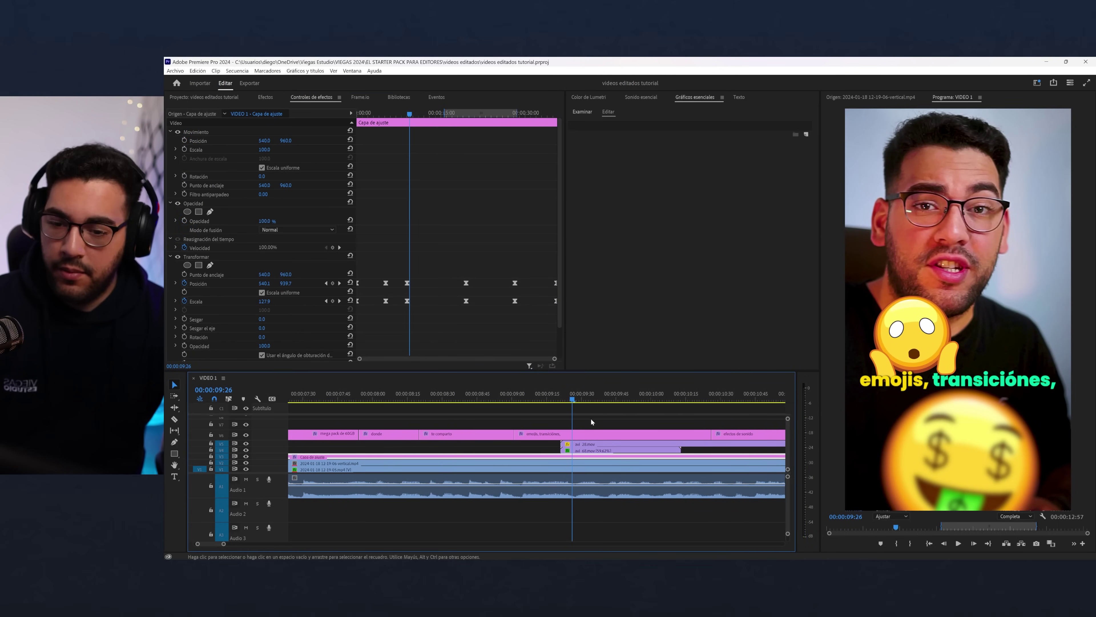
scroll(586, 421, down, 1)
- From the PACK's EFECTOS DE SONIDO folder, drag Sonido de impact.mpg onto Audio 2 at the playhead
mouse_move(630, 562)
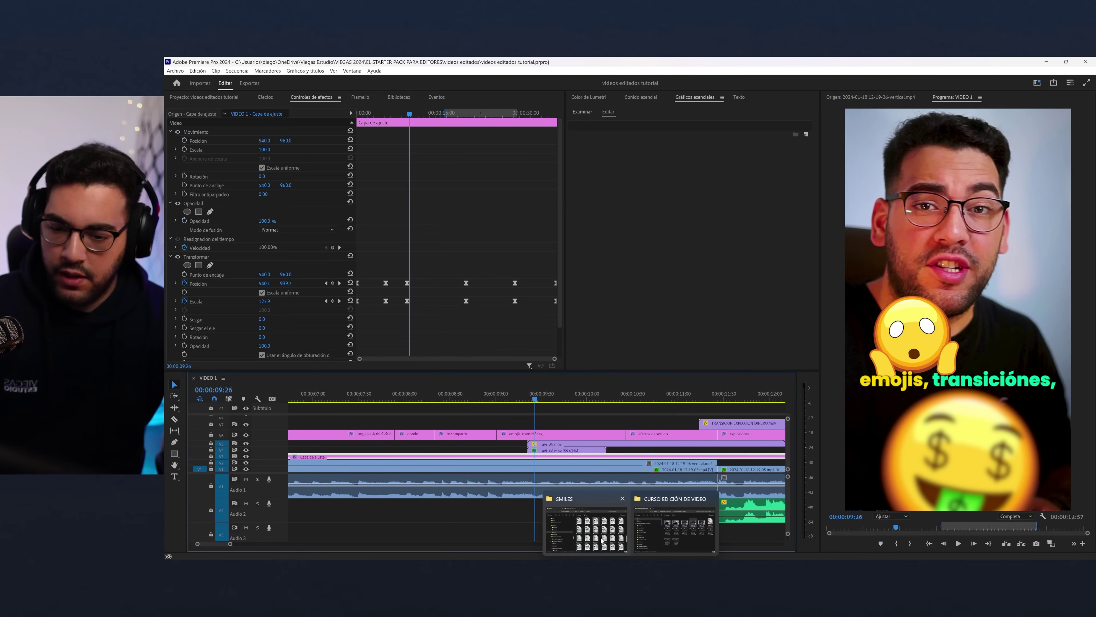
click(591, 532)
key(alt+Left)
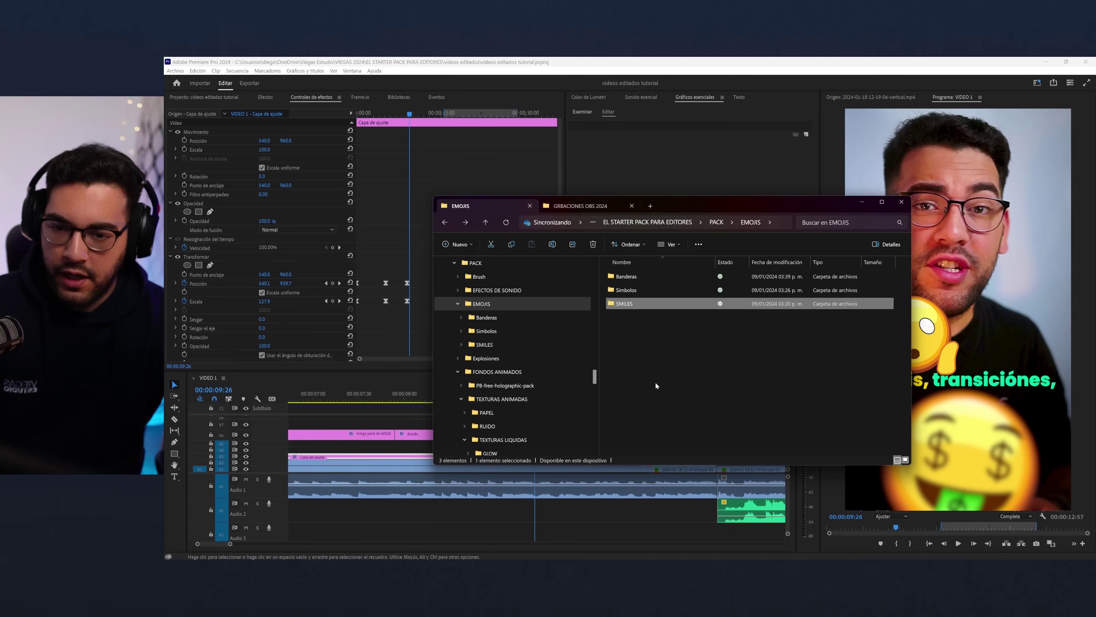
key(alt+Left)
double_click(659, 291)
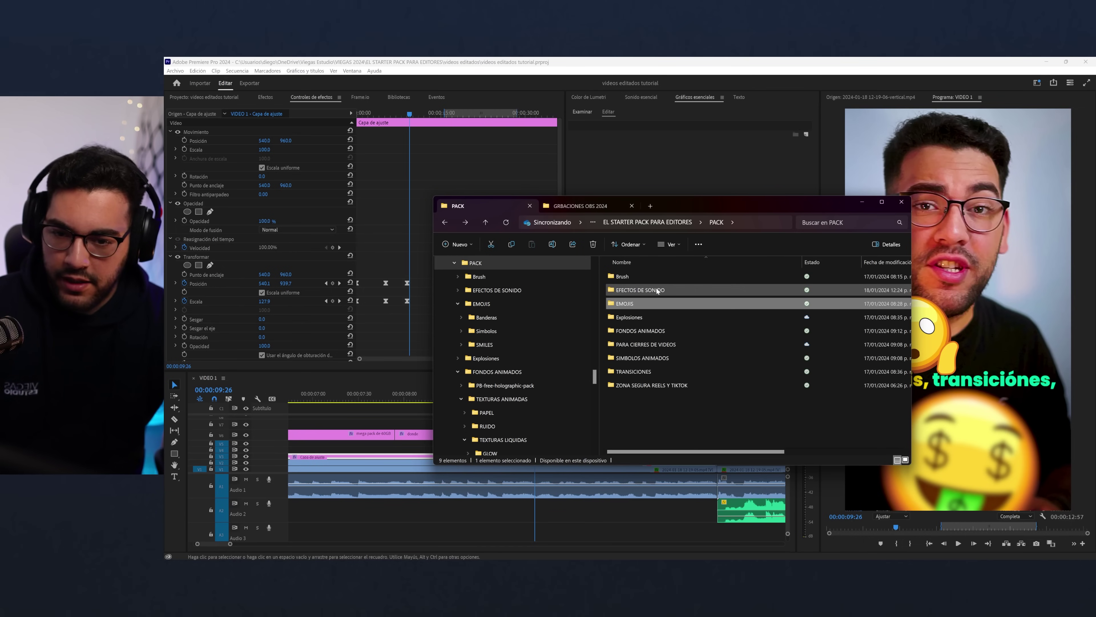
scroll(690, 362, down, 1)
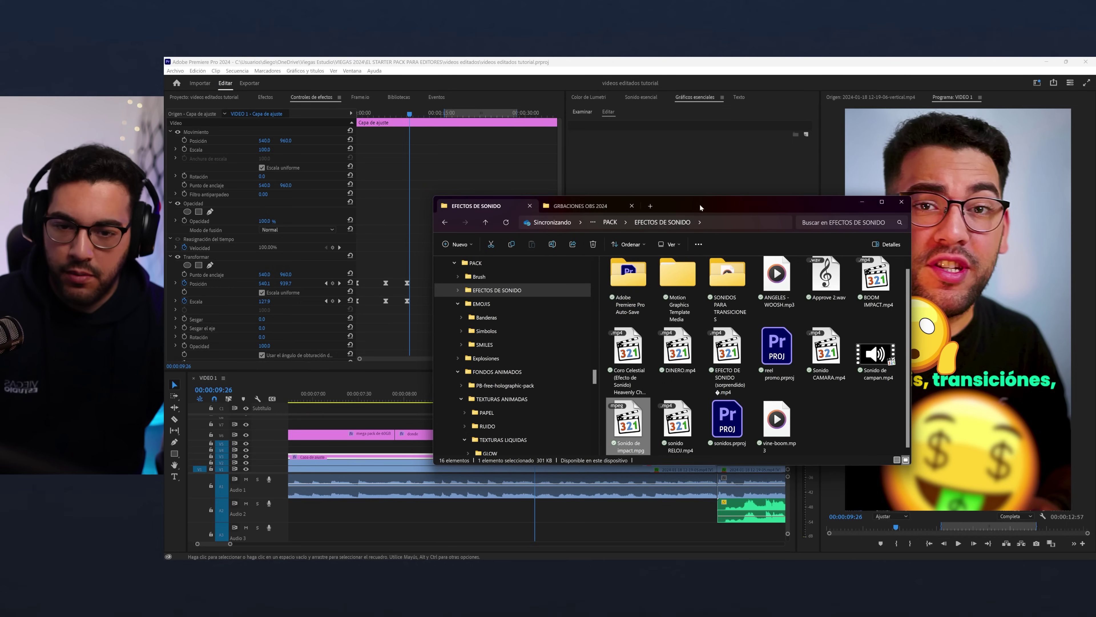
drag(700, 203, 802, 122)
drag(731, 345, 534, 502)
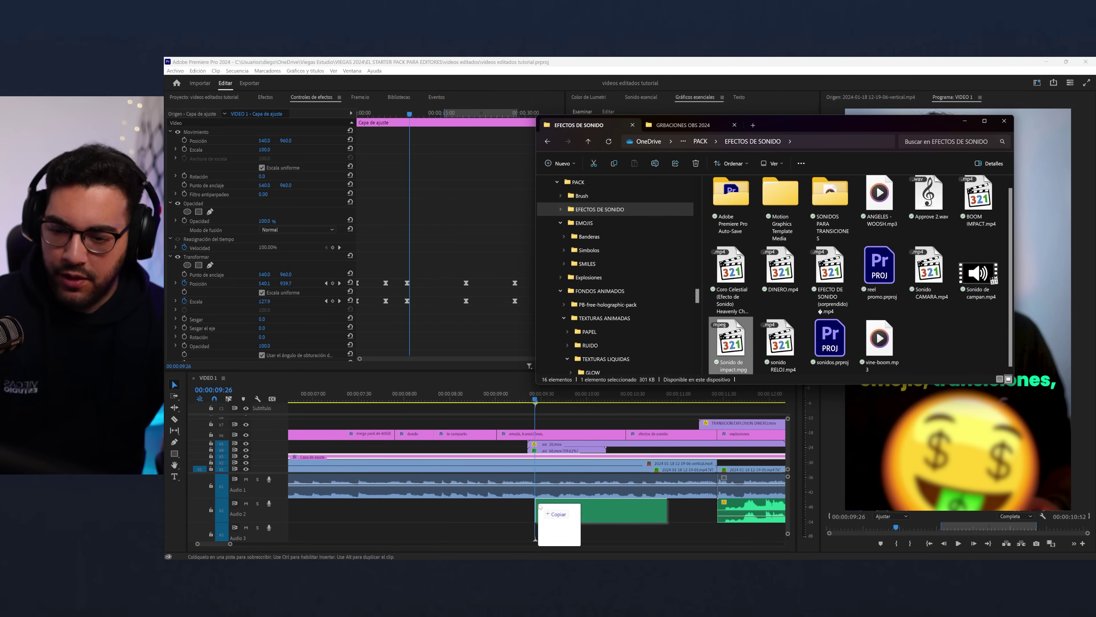
- Nudge the impact sound earlier on Audio 2, lower its level to about -20.8 dB and trim its end
drag(610, 515, 593, 516)
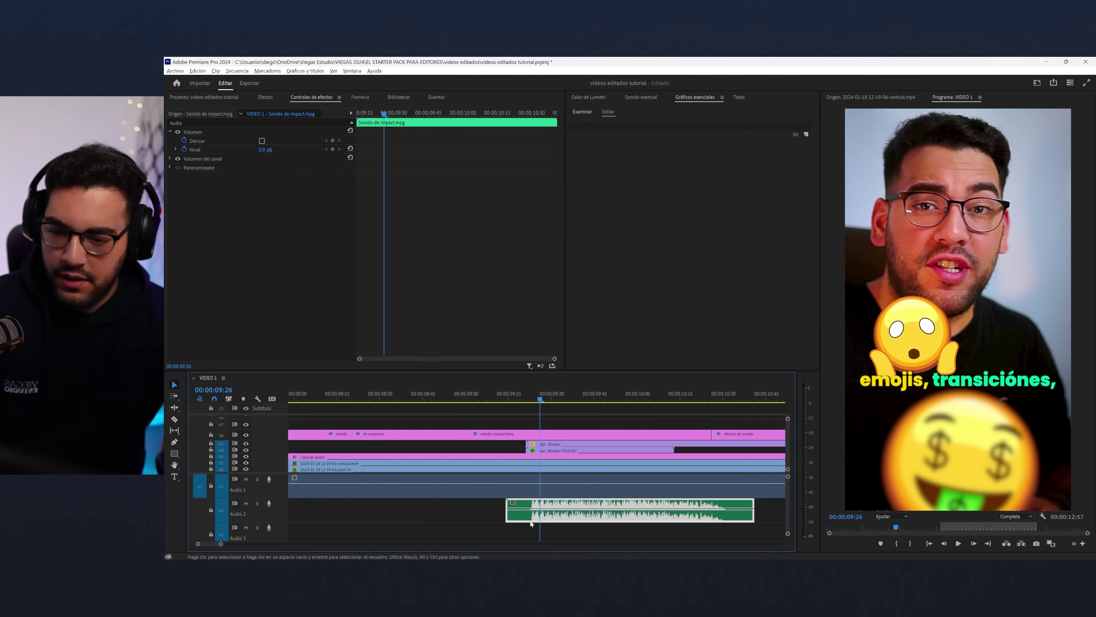
scroll(413, 476, up, 2)
click(178, 149)
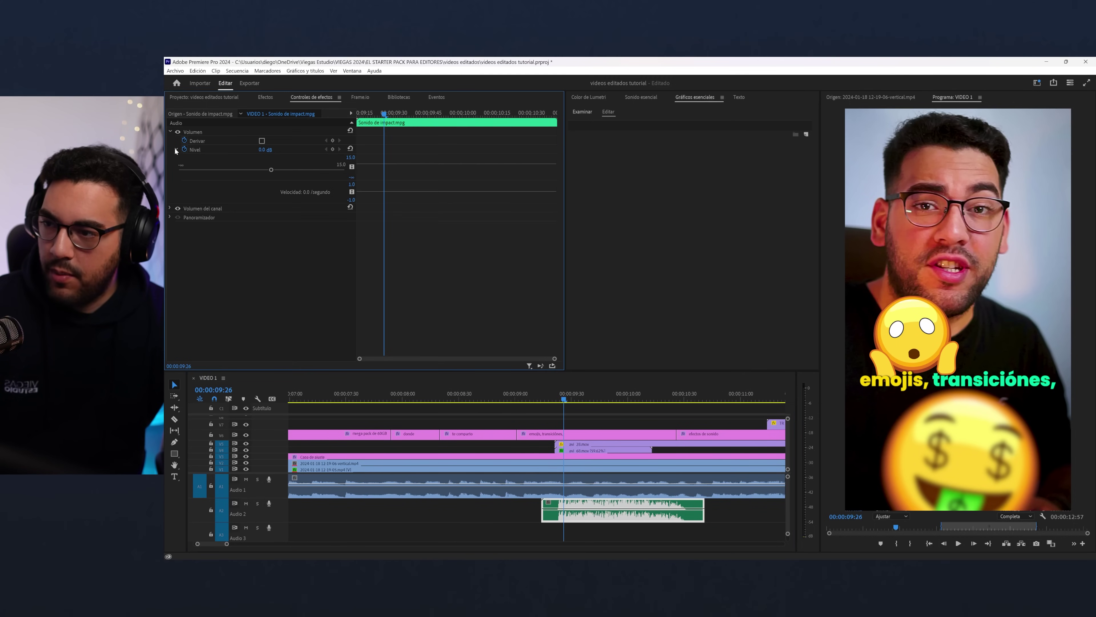
click(231, 165)
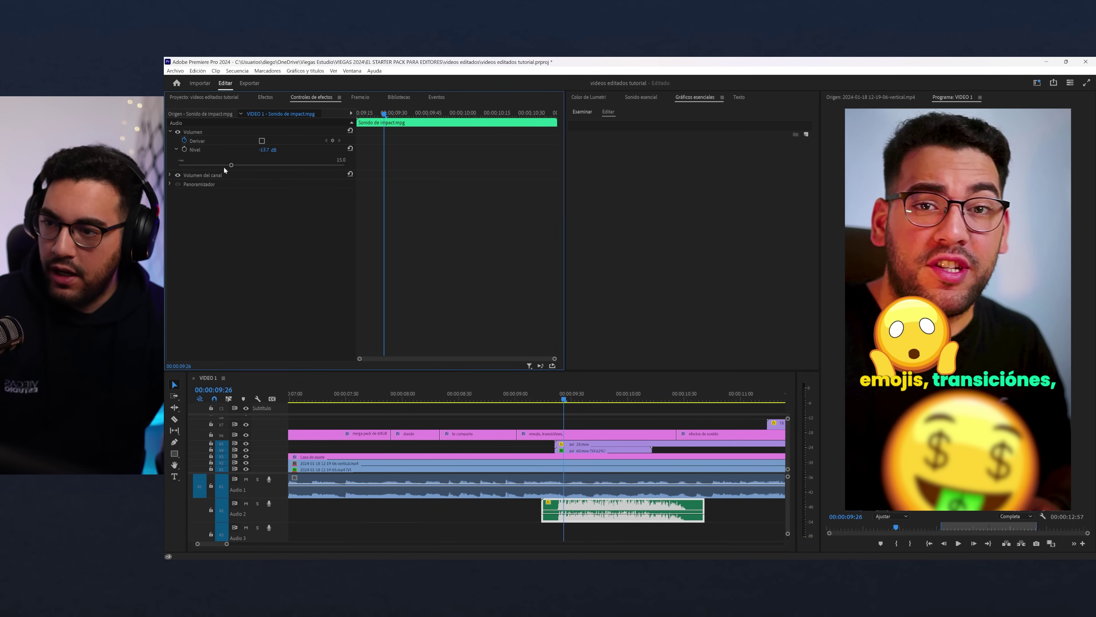
drag(229, 165, 218, 165)
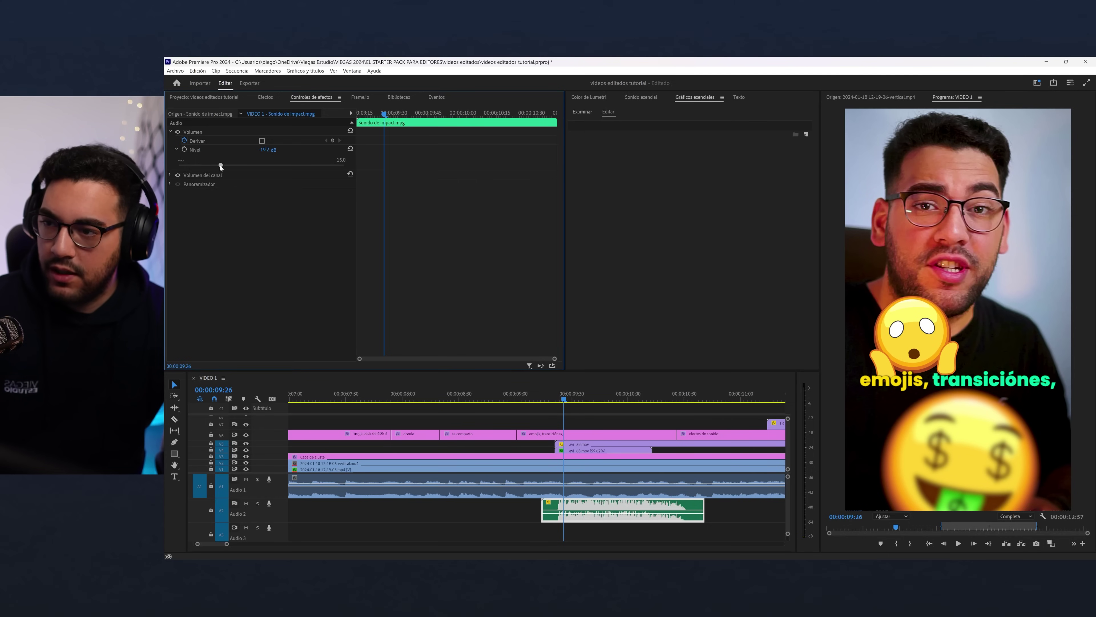
drag(699, 511, 629, 507)
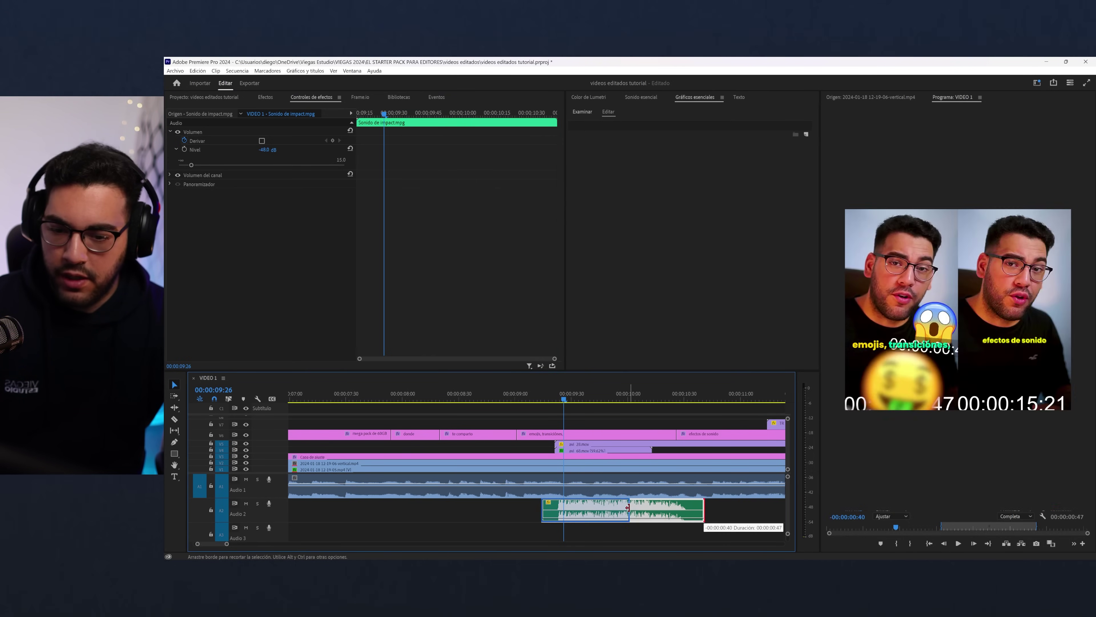
click(269, 149)
text(30)
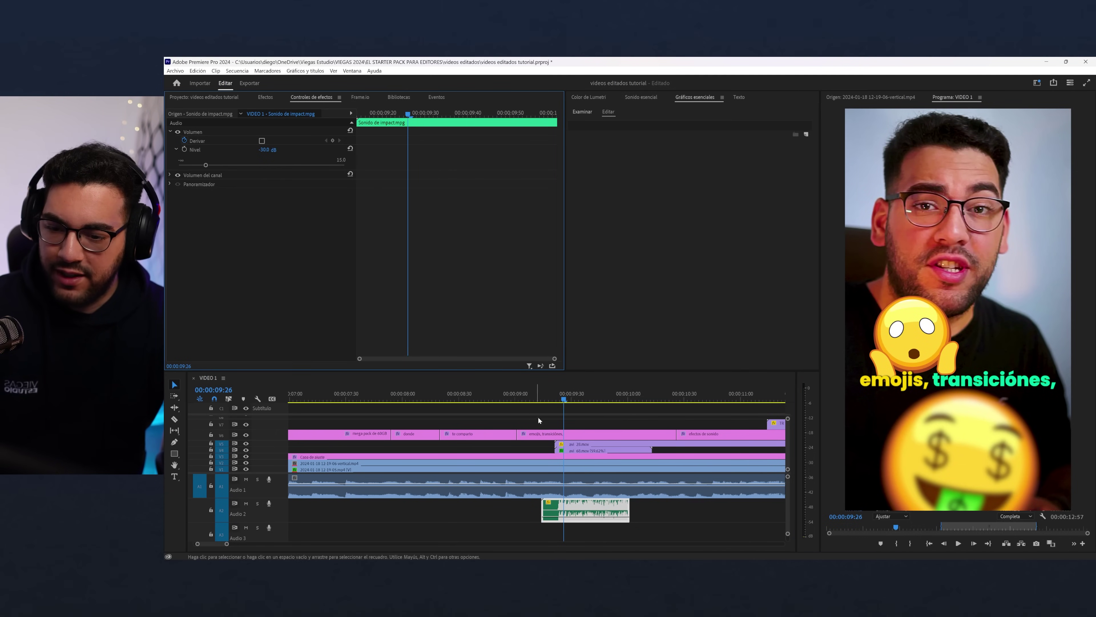
- Play back from about 09:10, then set the impact sound's level to -25 dB and recheck it
drag(553, 394, 537, 398)
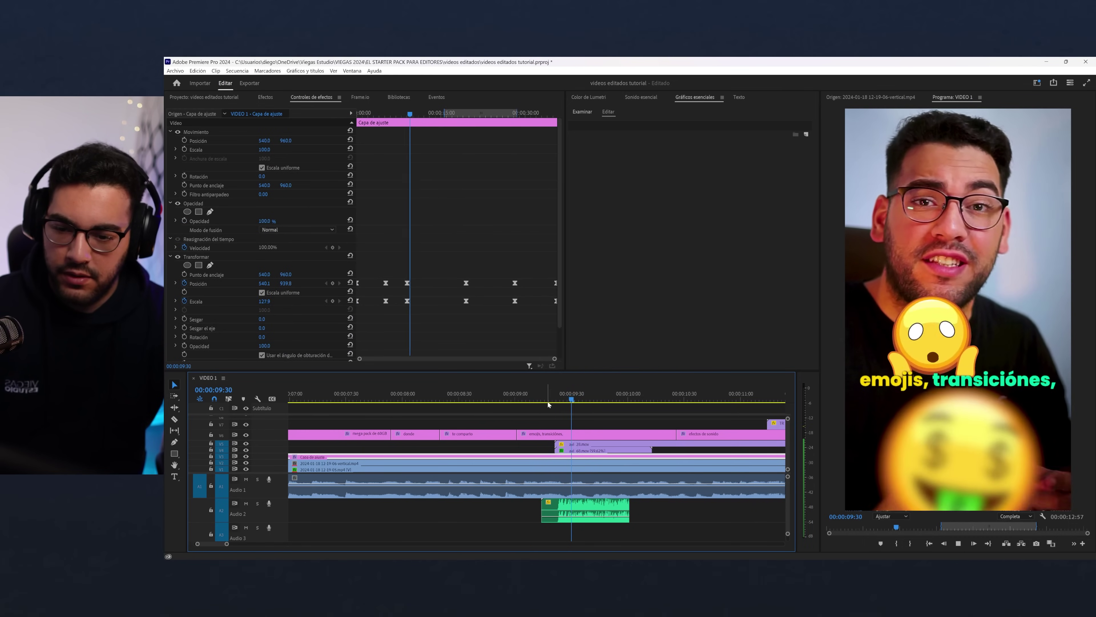
key(space)
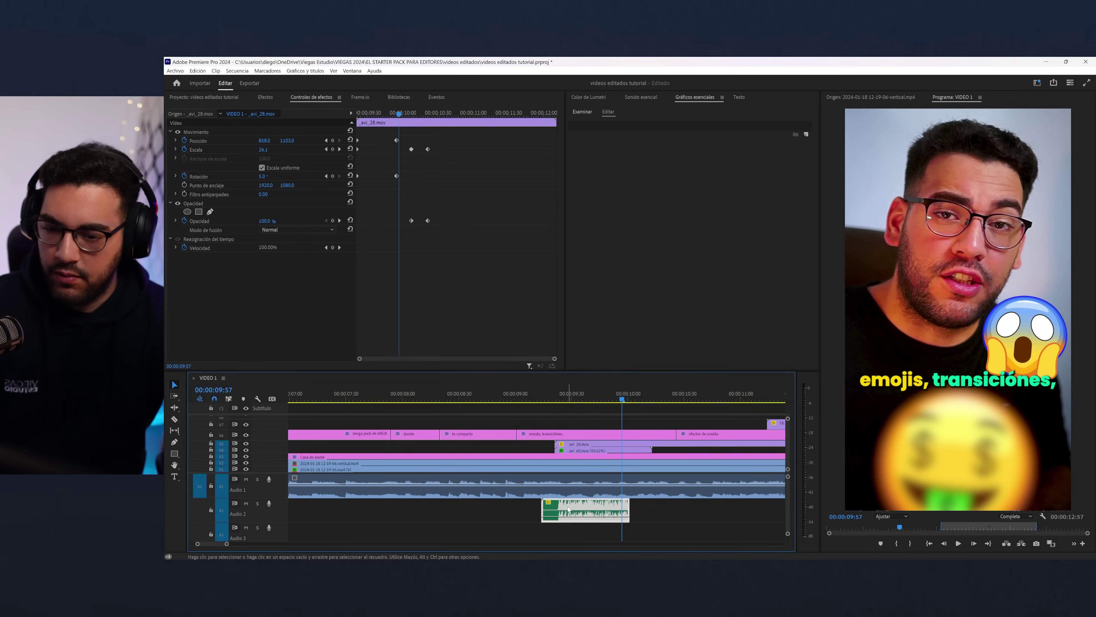
click(575, 510)
click(270, 148)
text(-25)
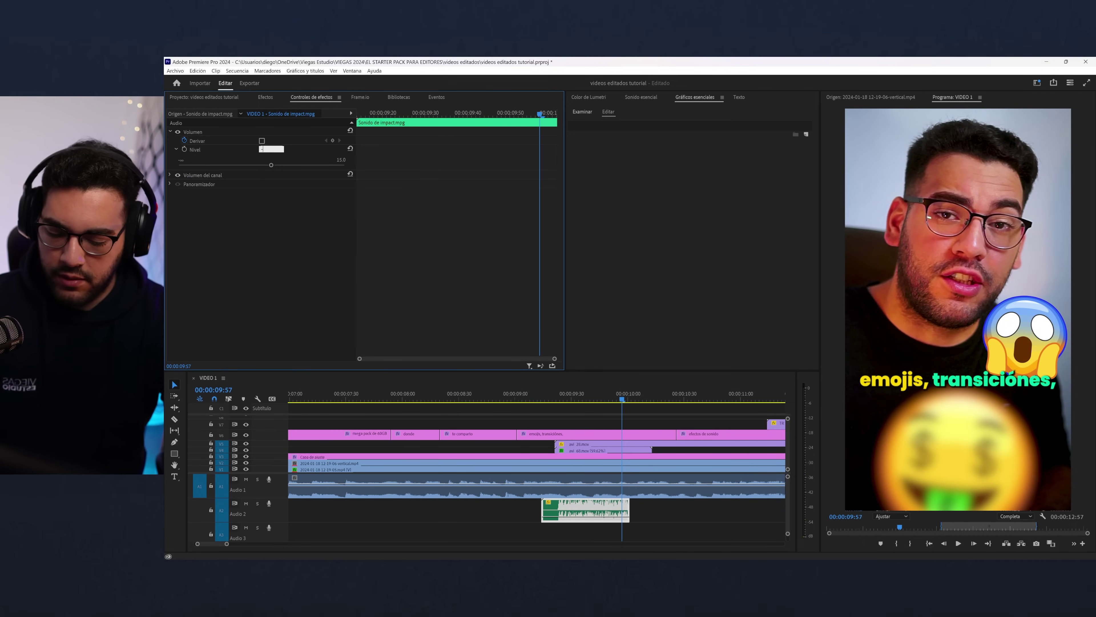
click(542, 400)
key(space)
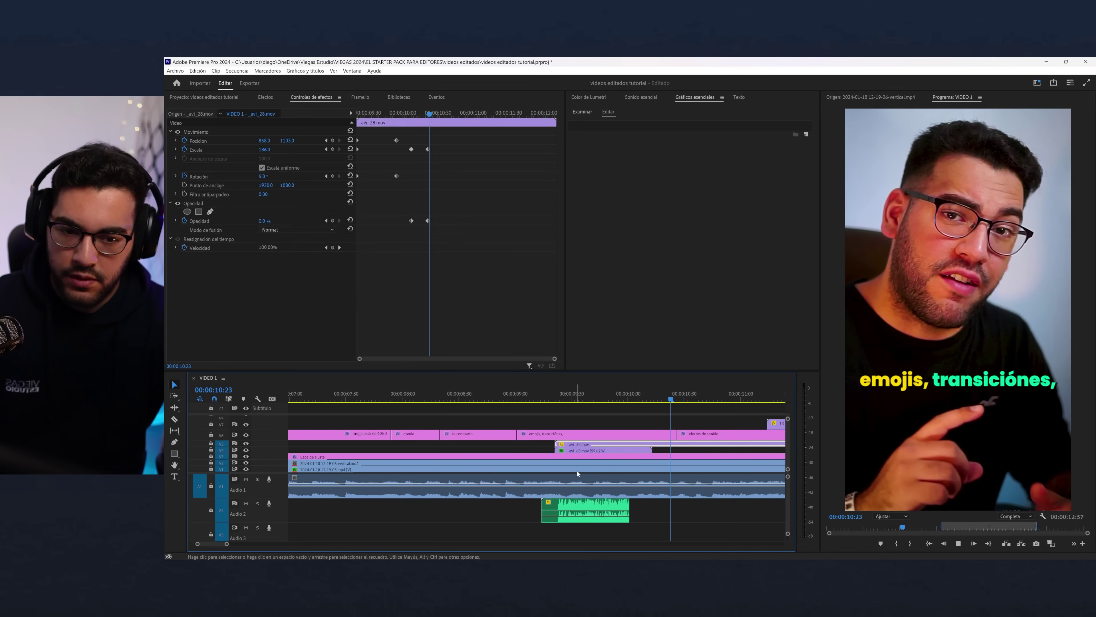
- Move the impact sound later to around 10:23 and play back to check the timing
drag(579, 510, 682, 502)
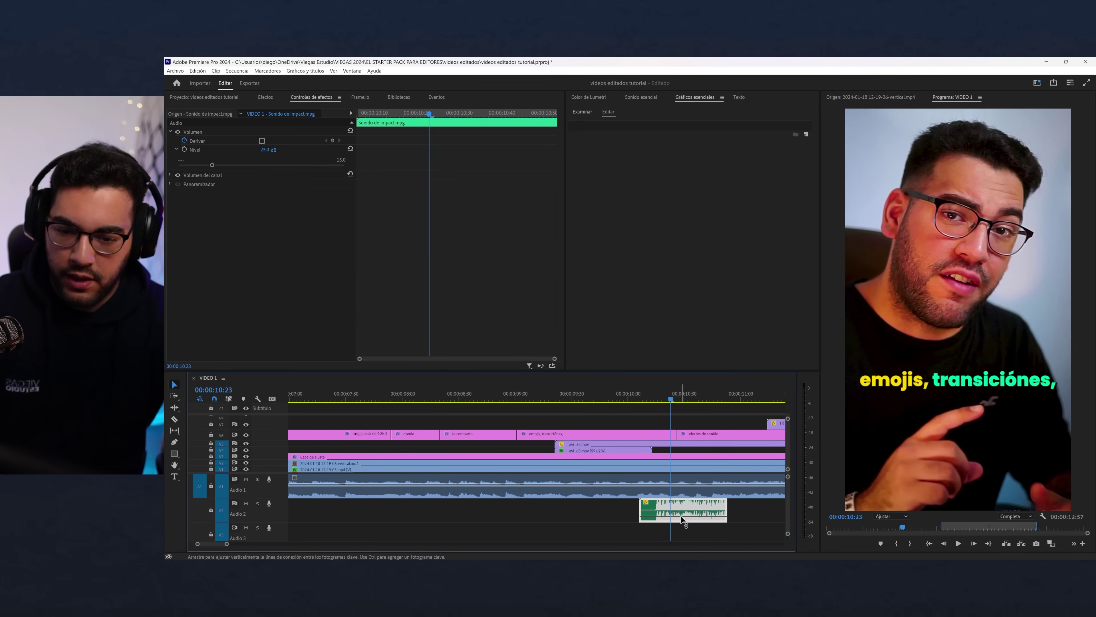
drag(682, 510, 695, 510)
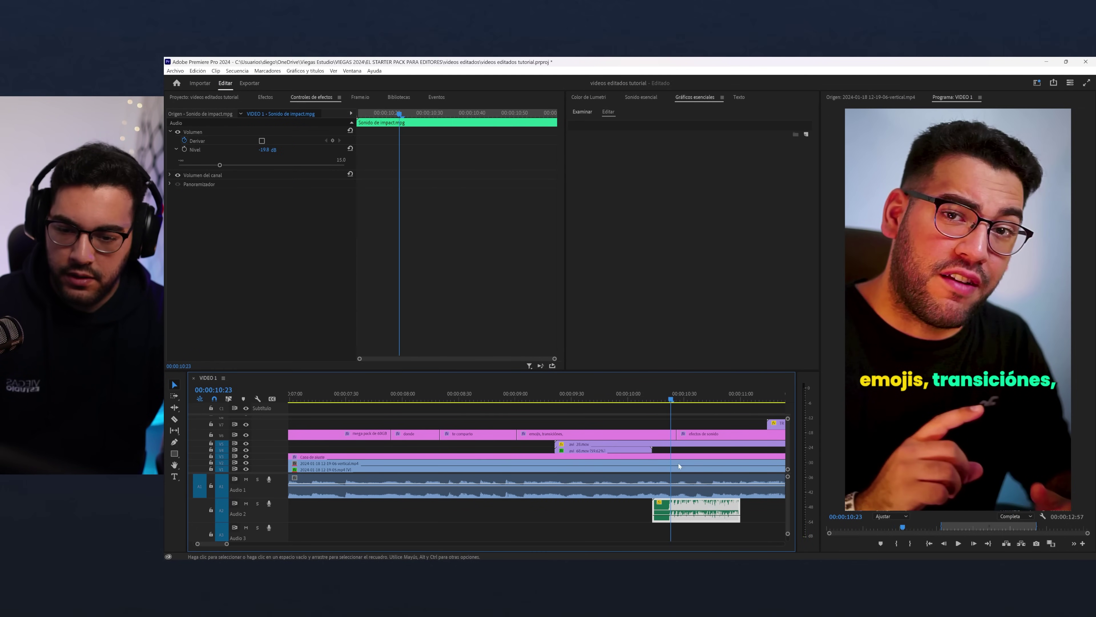
click(648, 400)
key(space)
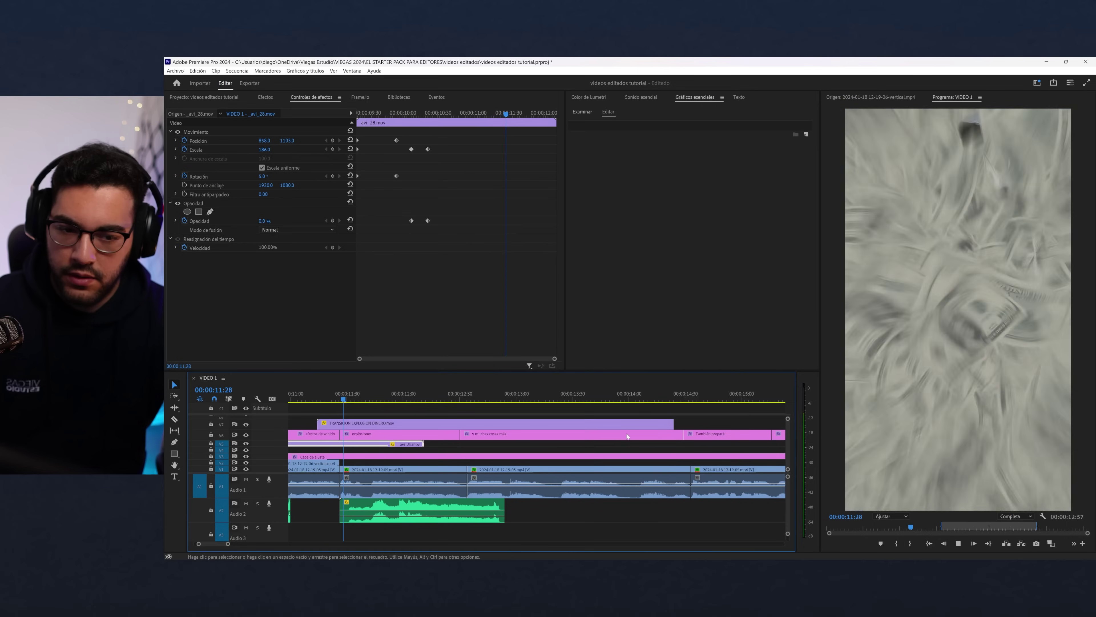
- Stop playback and duplicate the impact sound onto Audio 3 near 10:38
key(space)
click(342, 399)
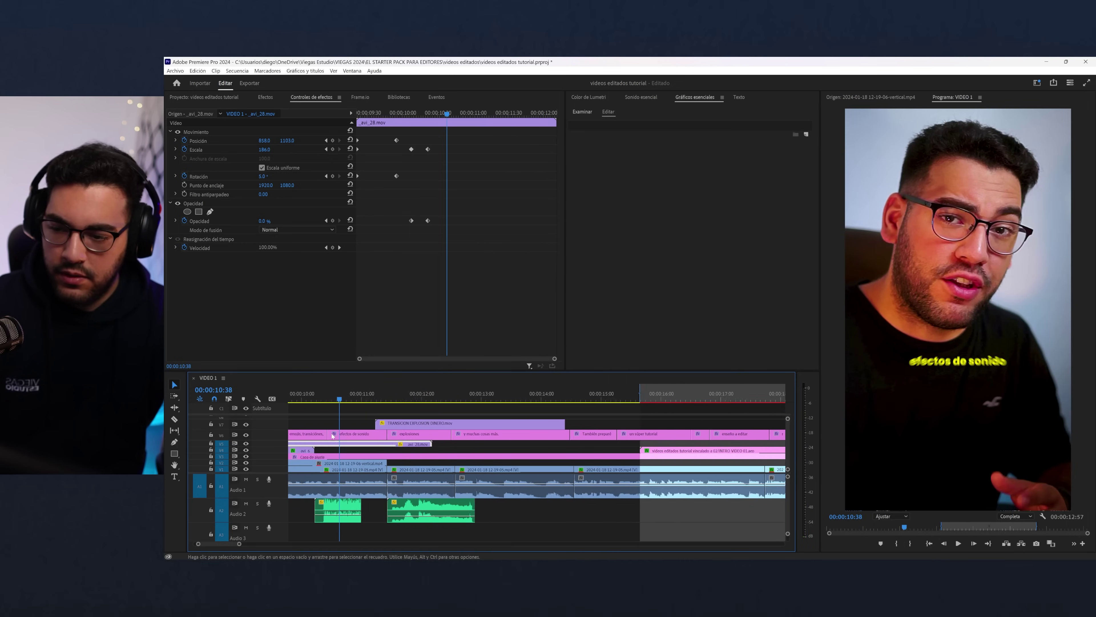
mouse_move(421, 514)
mouse_down()
mouse_move(416, 534)
mouse_move(427, 534)
mouse_up()
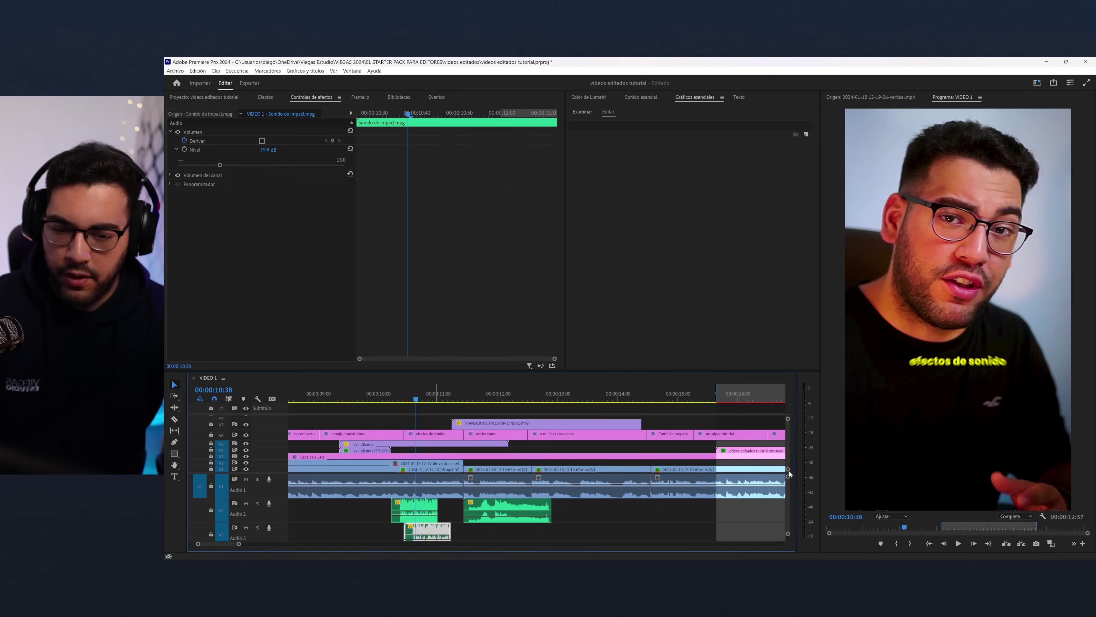
- Shrink the audio tracks, place the sound effect on A4, play it back and return to 09:10
drag(787, 475, 787, 480)
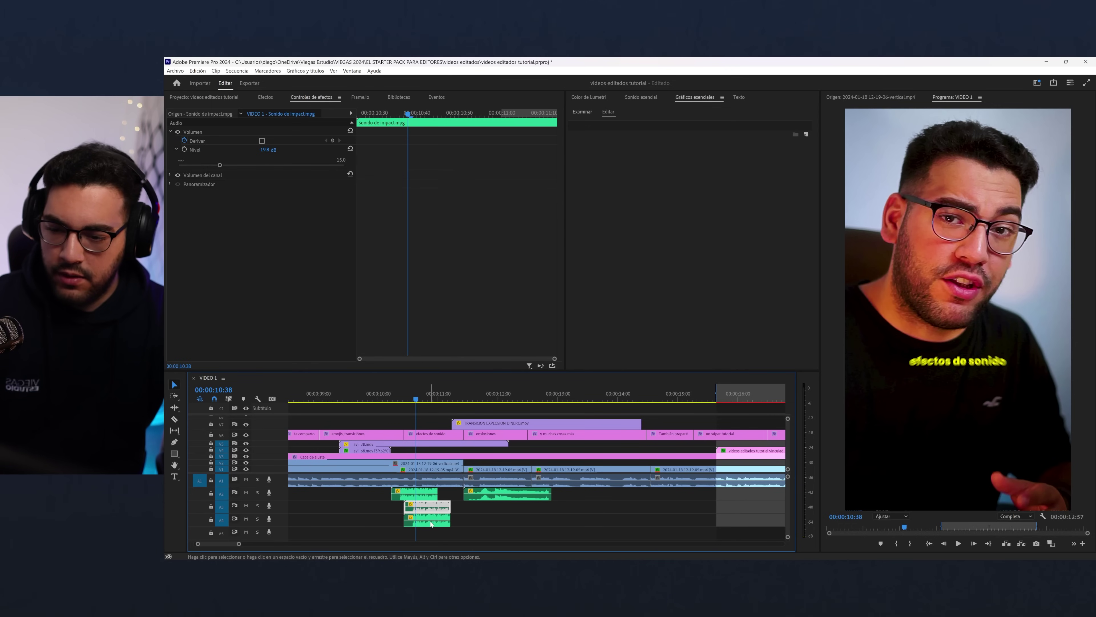
drag(447, 523, 449, 524)
click(410, 443)
click(393, 400)
key(space)
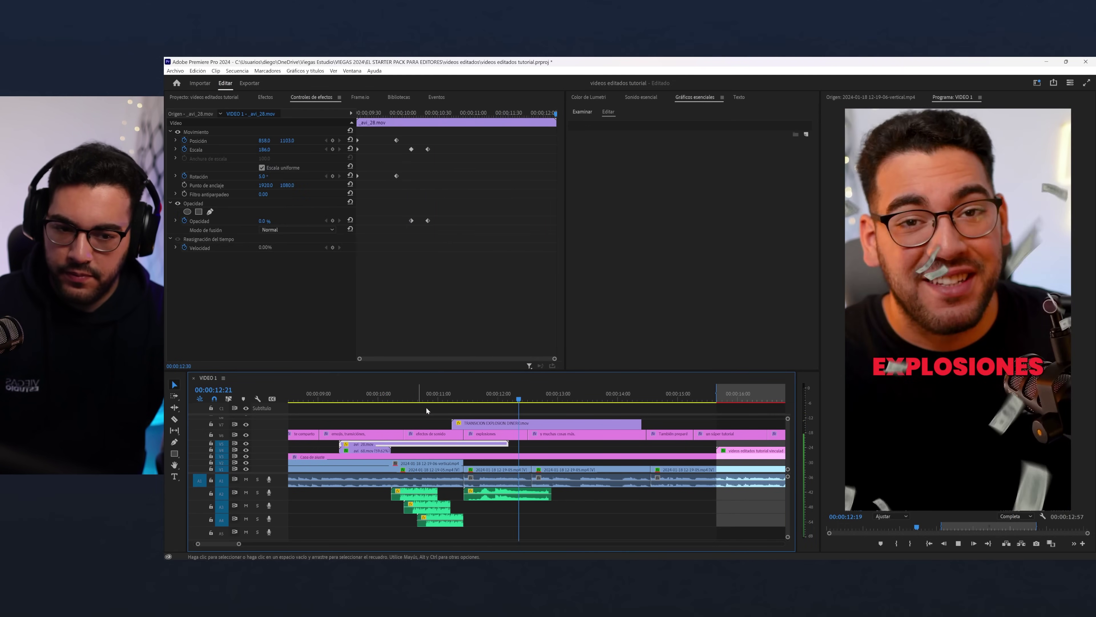
click(328, 400)
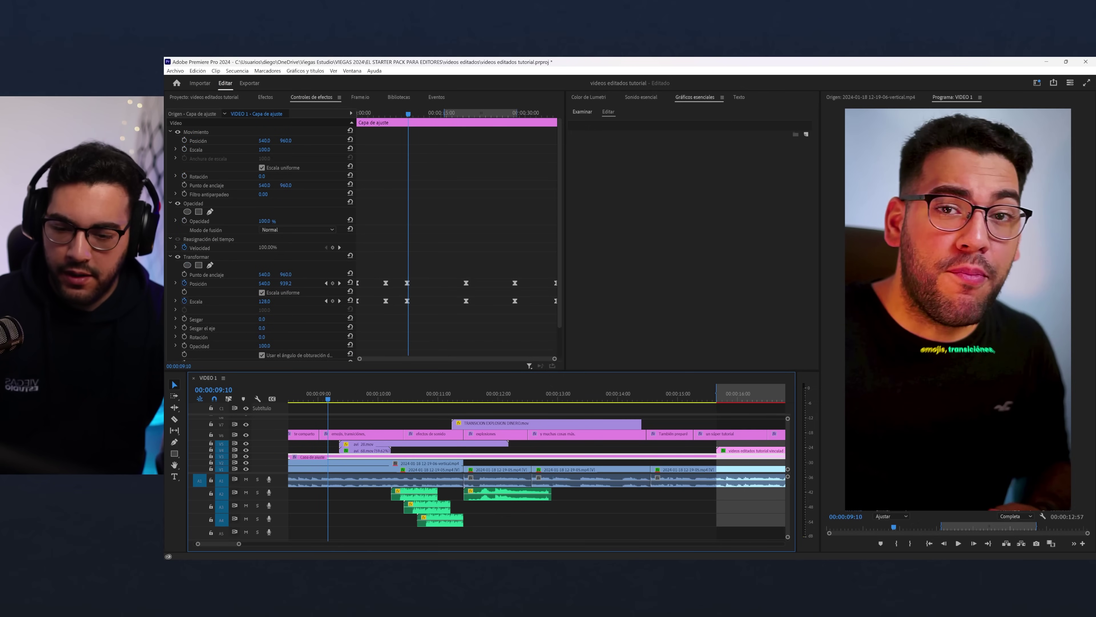
- Play the sequence from around 08:29 and park the playhead at 09:18 where the sound goes
mouse_move(633, 557)
click(587, 517)
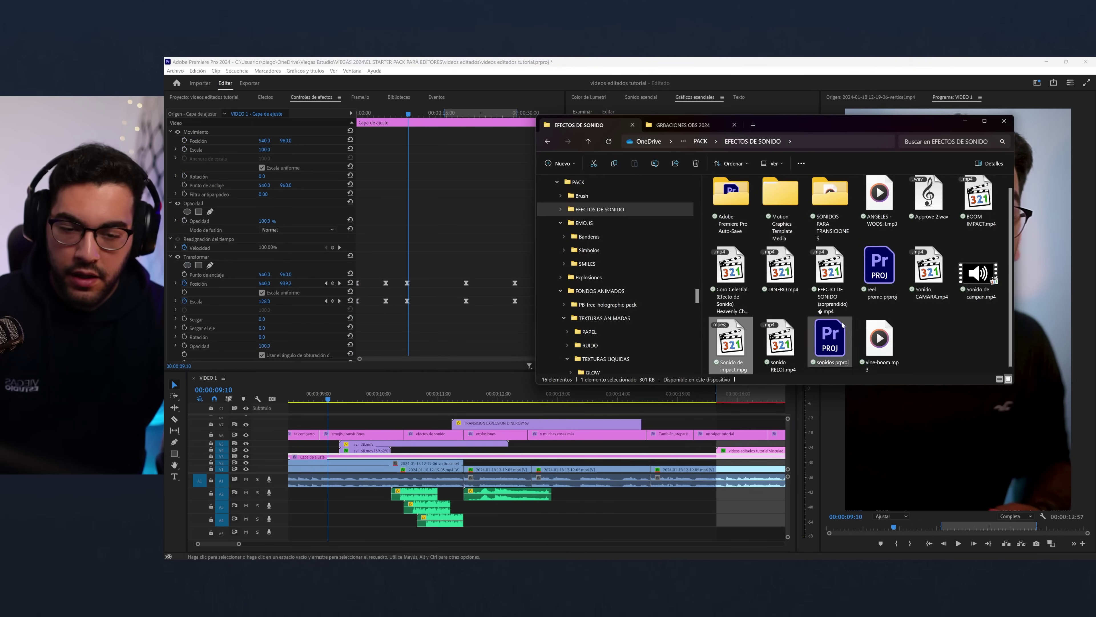
scroll(493, 469, up, 3)
click(450, 388)
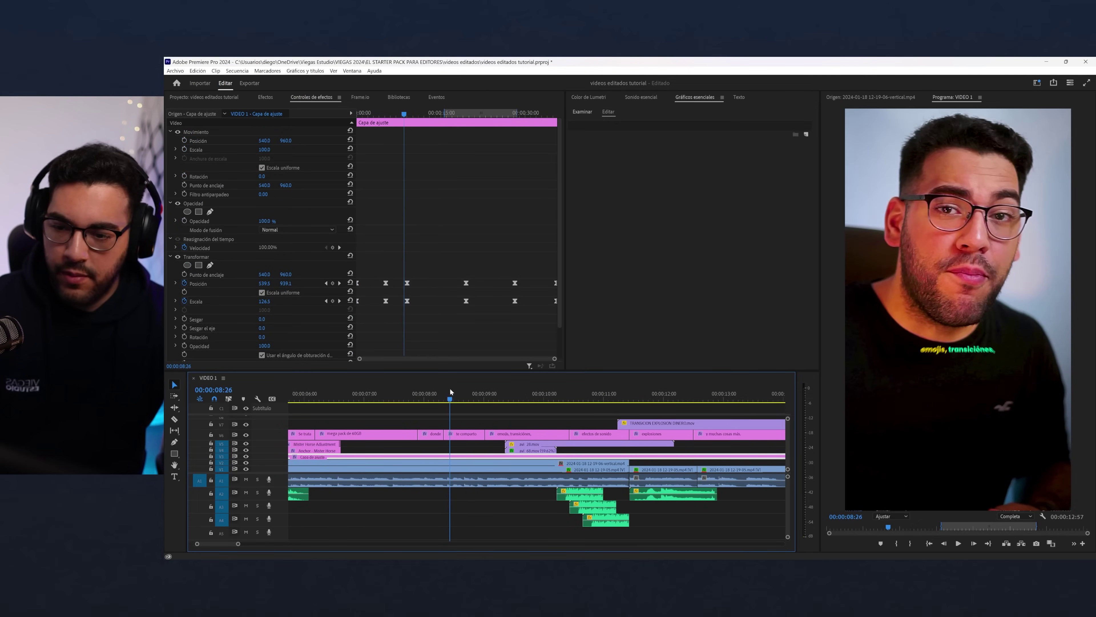
key(space)
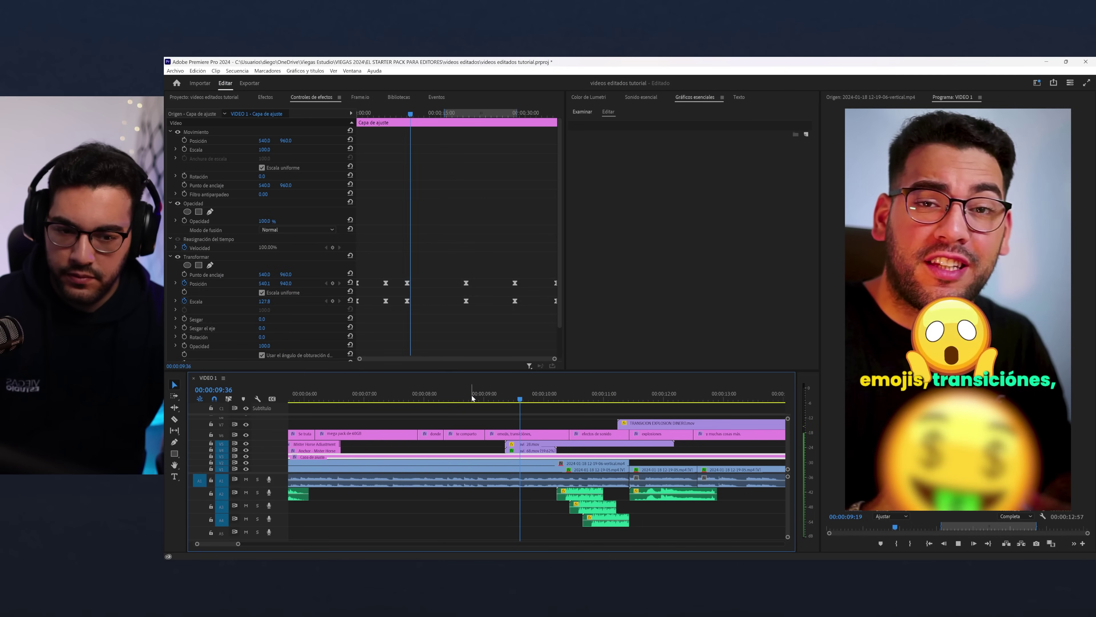
drag(489, 400, 504, 400)
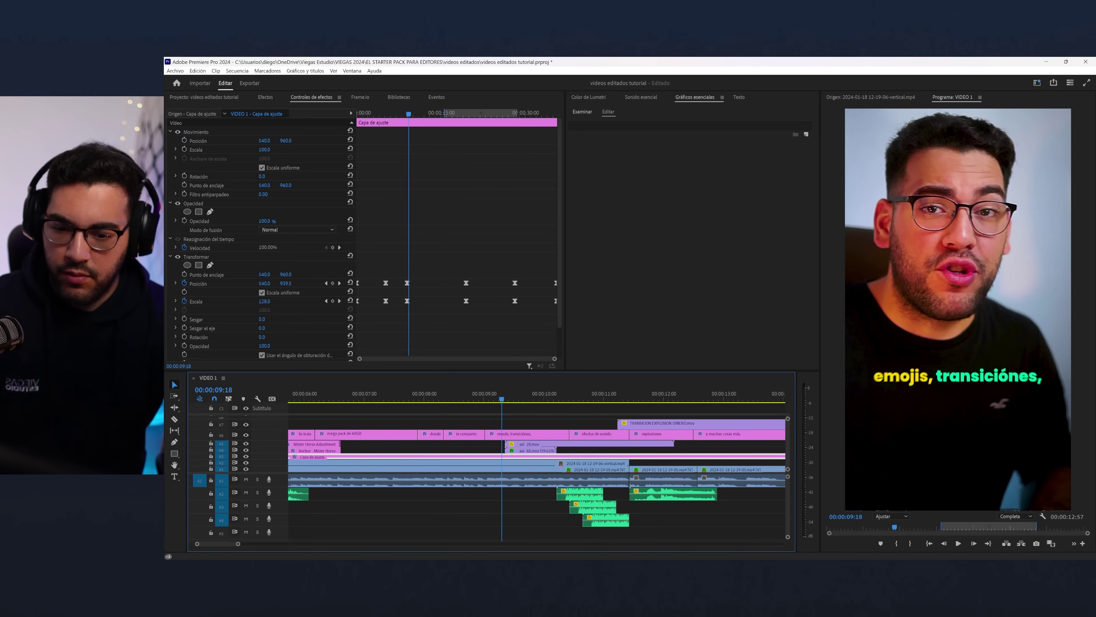
- Audition the surprised sound, Approve 2.wav and ANGELES - WOOSH.mp3, then play Sonido de campan.mp4
mouse_move(643, 559)
click(586, 529)
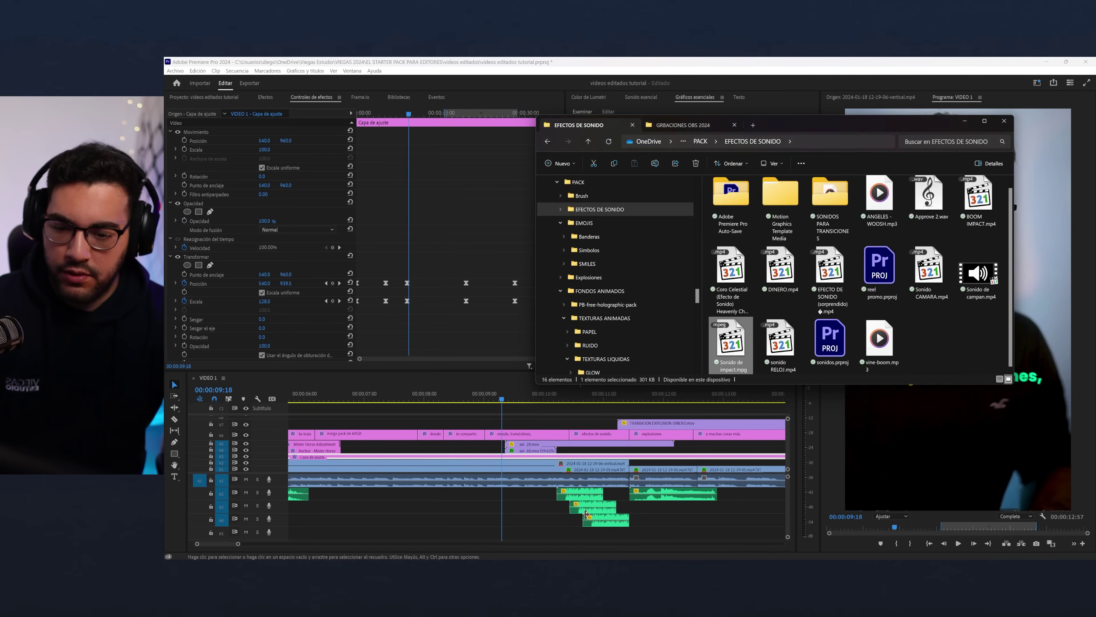
click(841, 283)
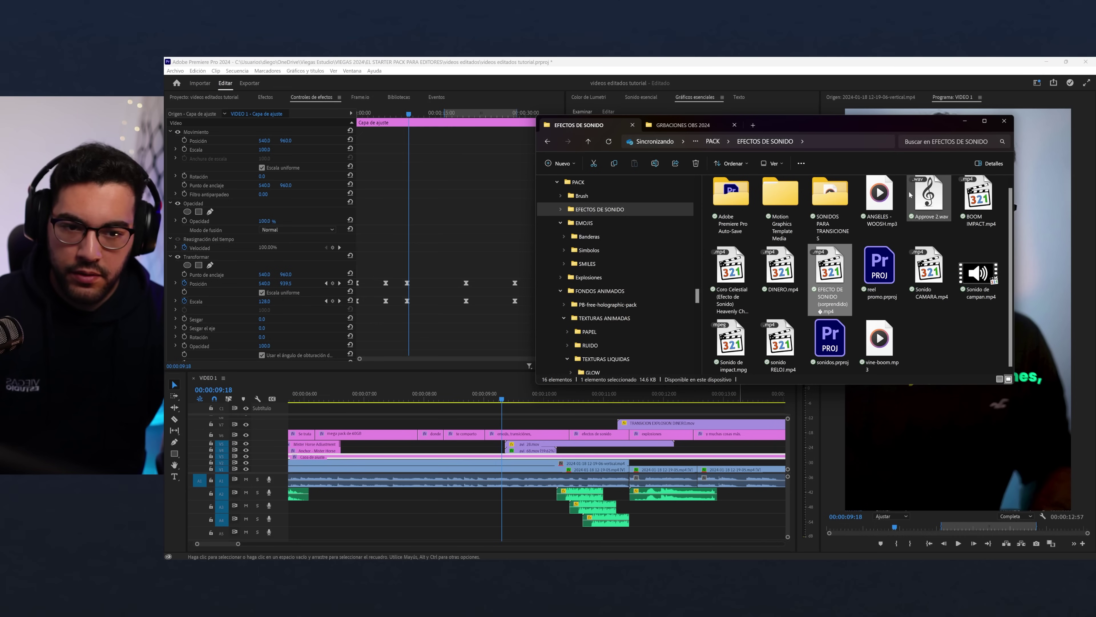
click(918, 201)
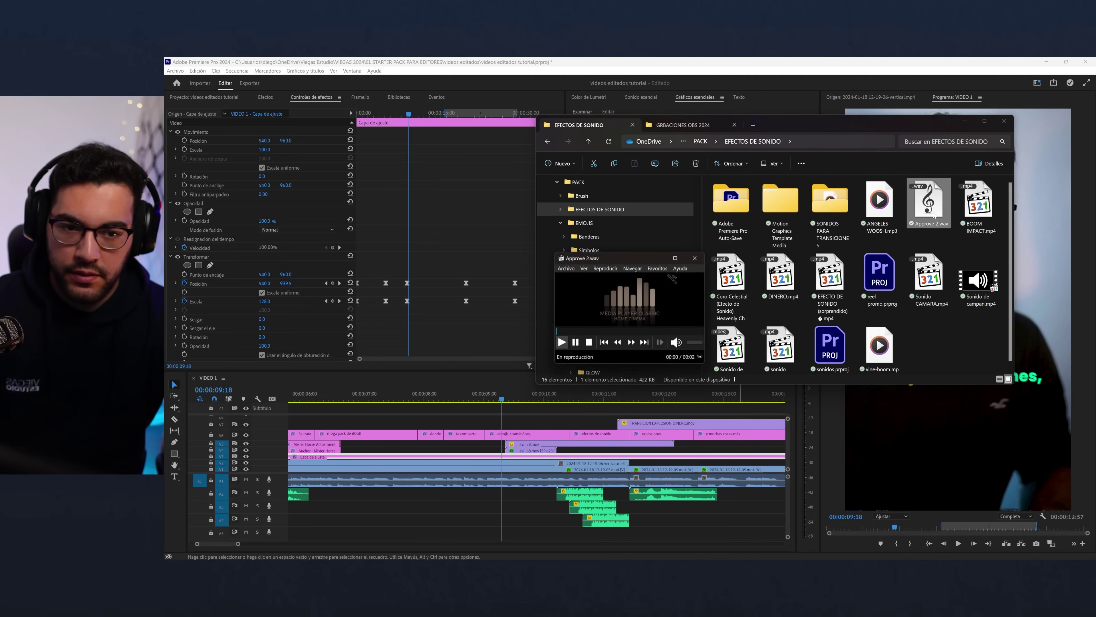
click(867, 209)
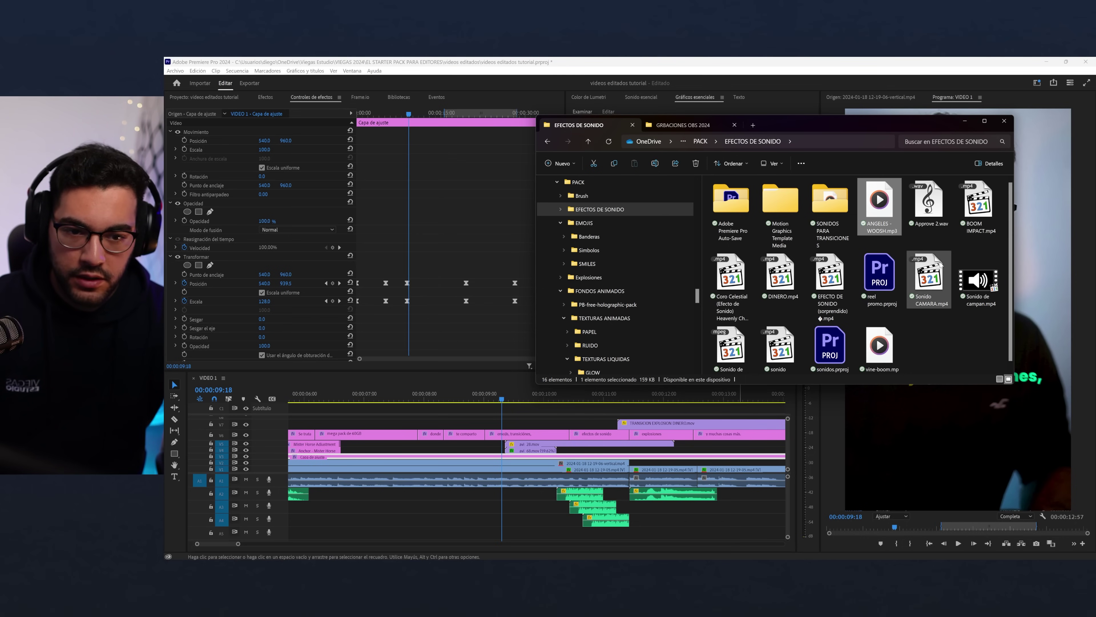
double_click(973, 276)
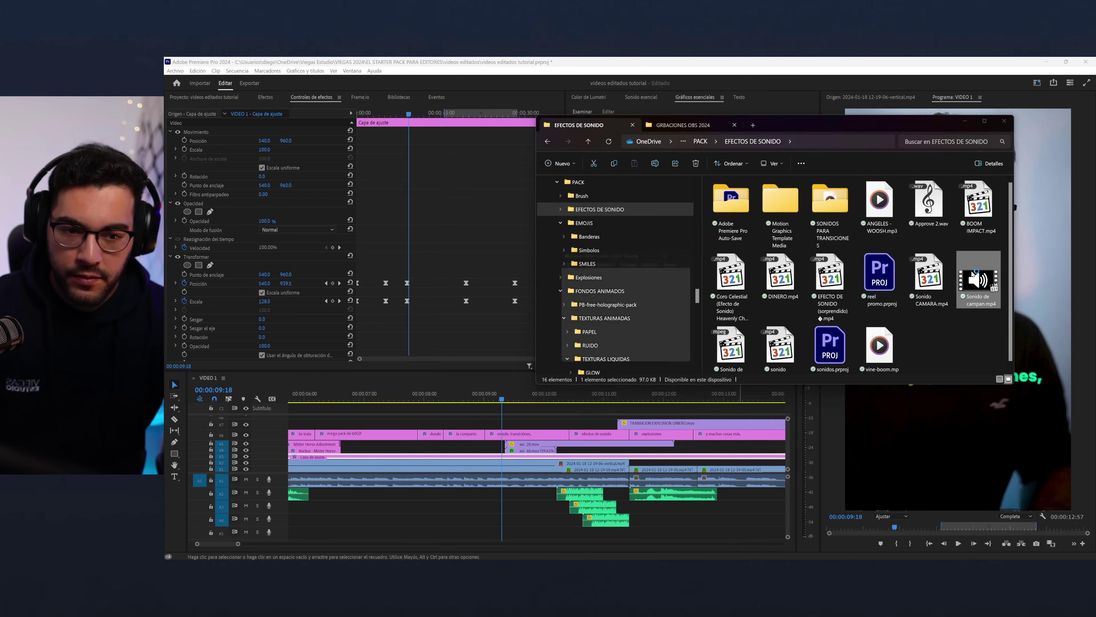
- Drop Sonido de campan.mp4 onto A5 near 09:18 and trim the bell clip shorter
drag(978, 281, 536, 536)
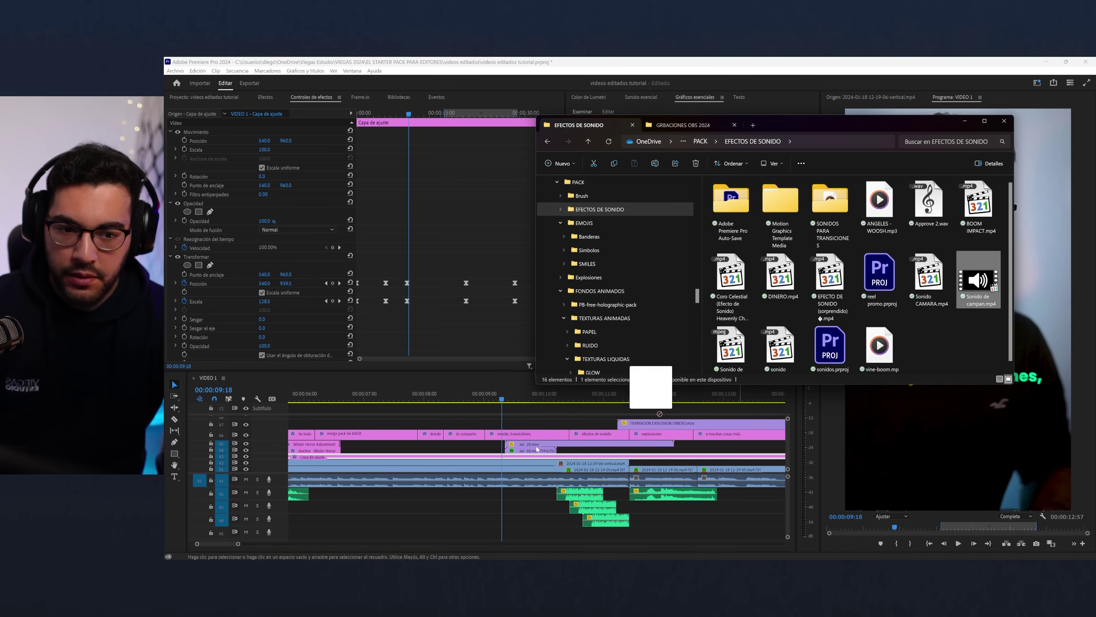
scroll(536, 536, down, 1)
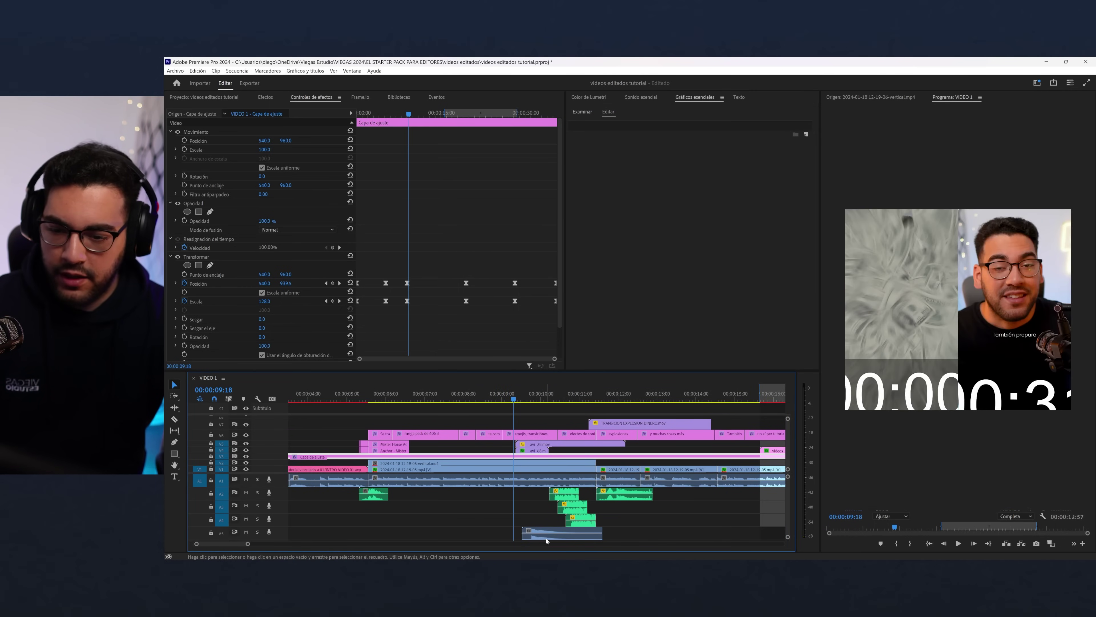
drag(589, 534, 611, 534)
drag(543, 536, 531, 538)
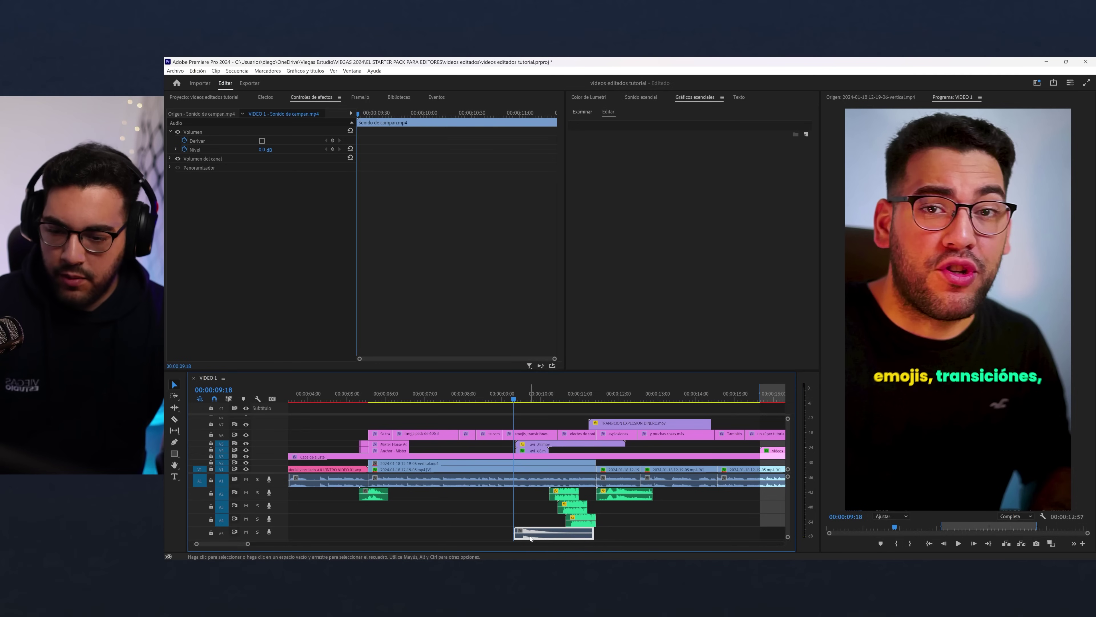
- Set the bell clip's volume level to -16 dB and play it back
click(264, 150)
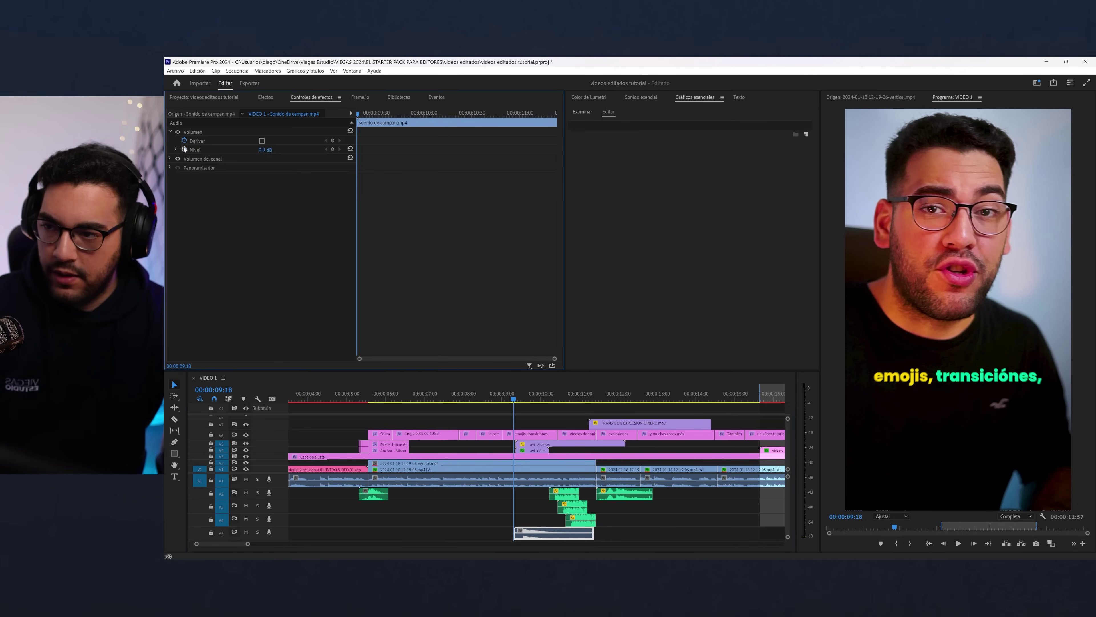
text(-1)
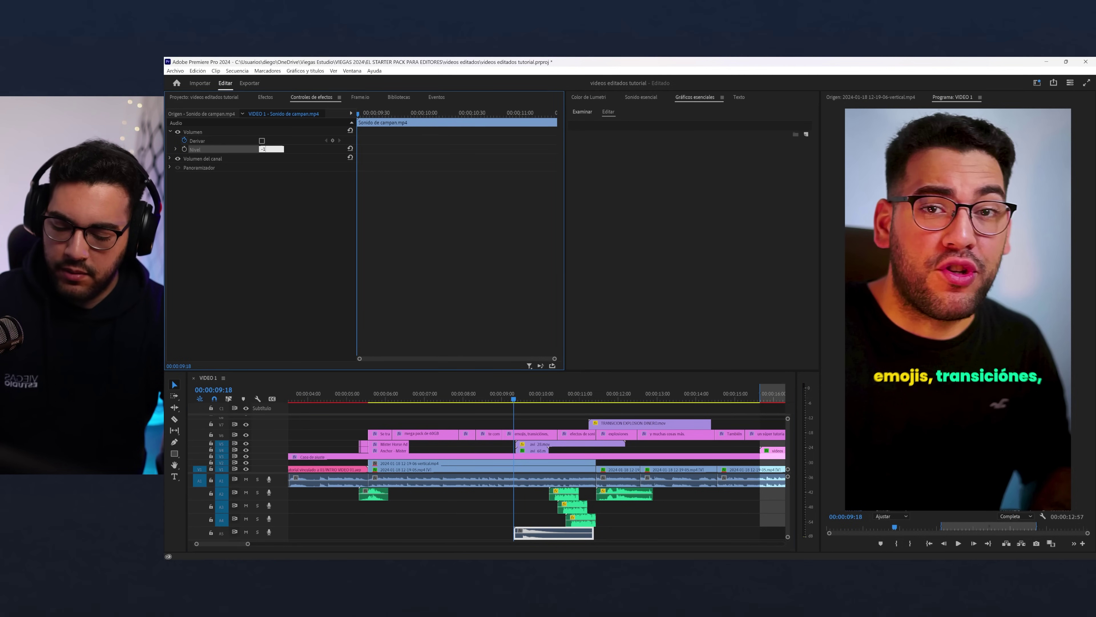
text(6)
key(Return)
key(space)
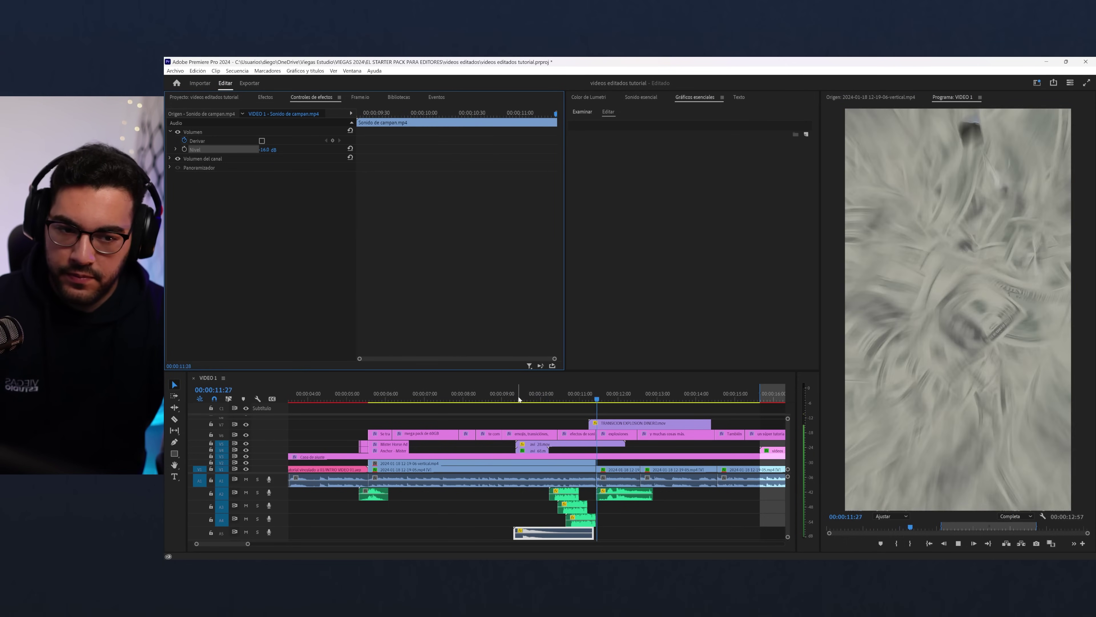
- Select the INTRO VIDEO 01.aep clip and move the playhead to its start at 15:39
click(605, 456)
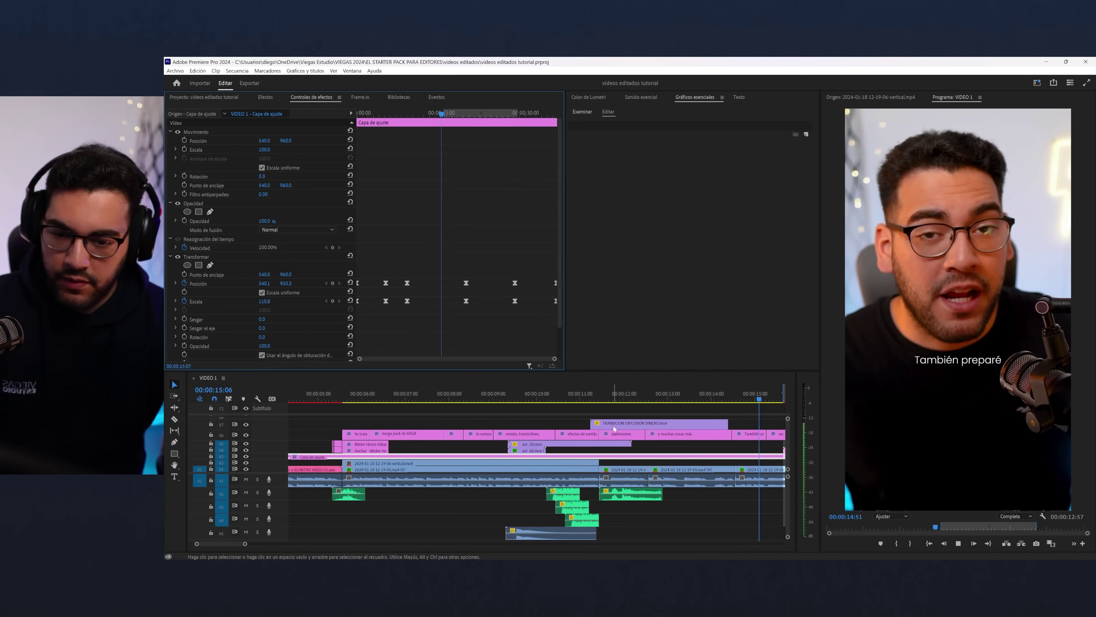
scroll(615, 427, down, 3)
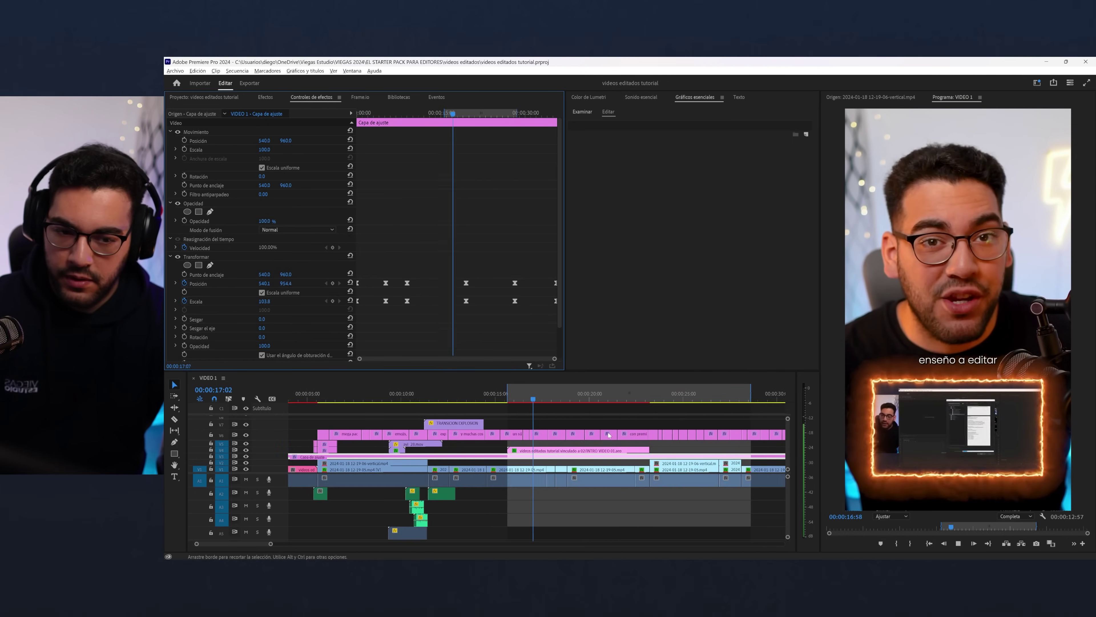
scroll(608, 435, up, 5)
click(452, 450)
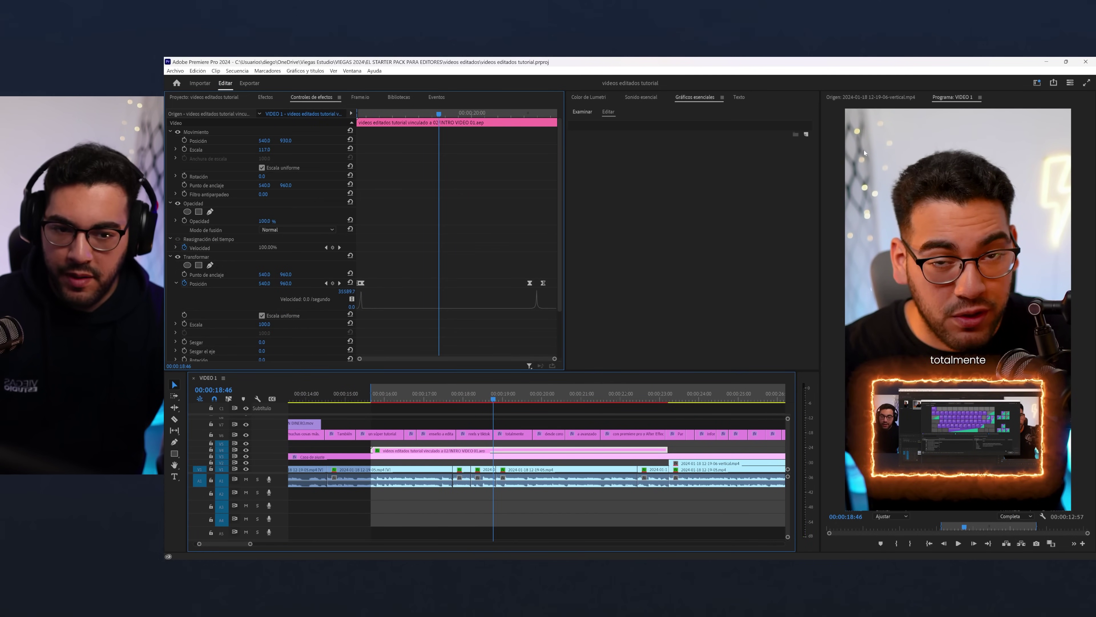
scroll(393, 399, down, 1)
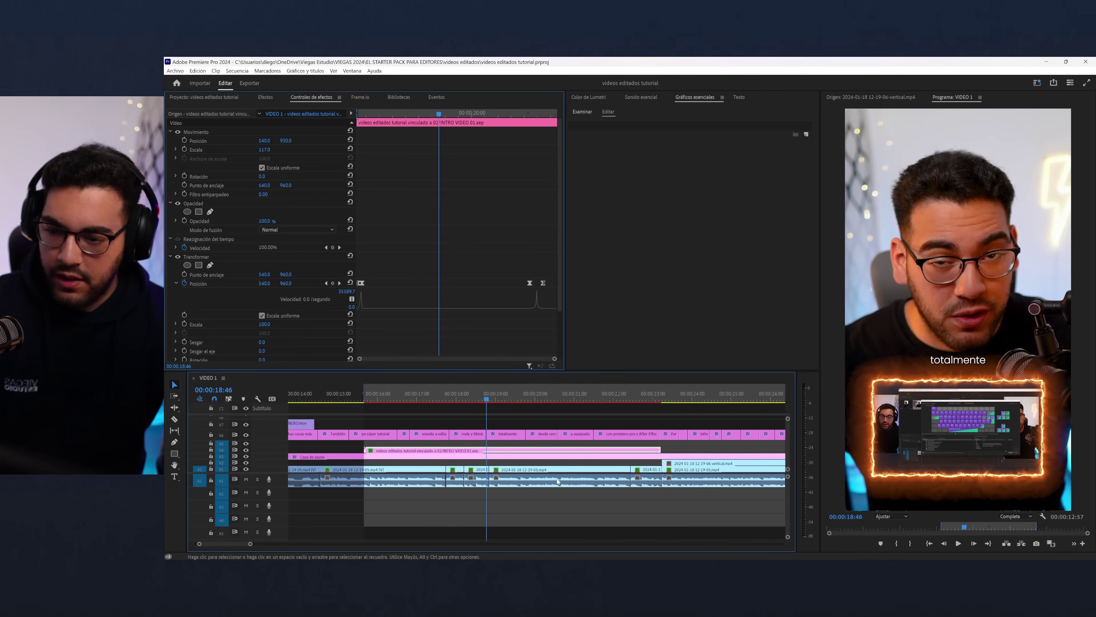
drag(393, 399, 363, 399)
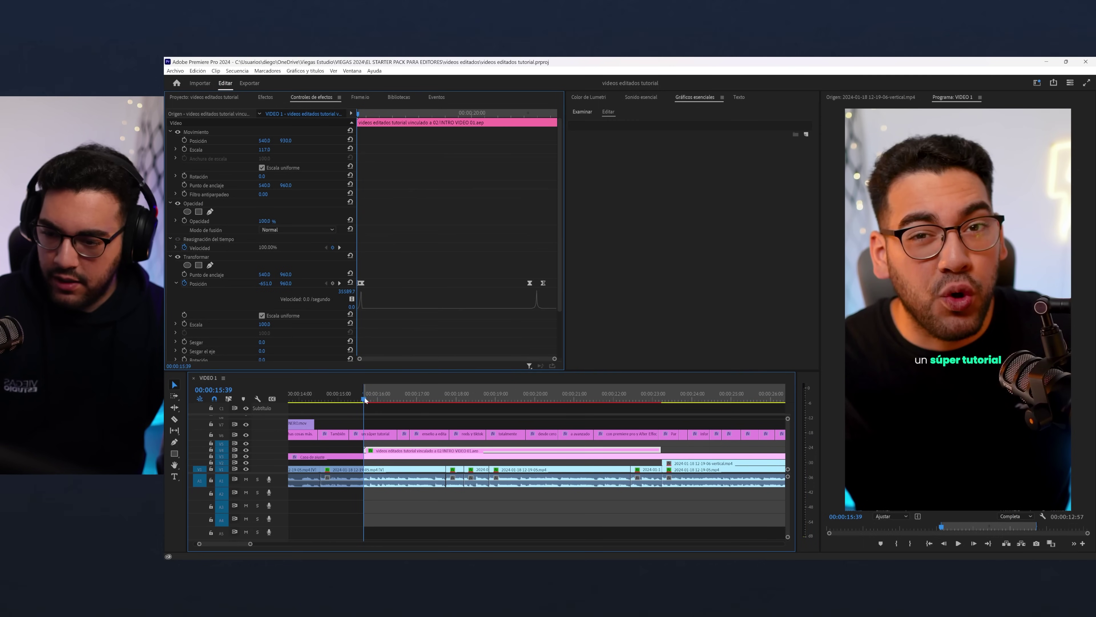
- Select the V1 and A1 clips under the intro and use Edit Original to open them in After Effects
click(422, 468)
drag(421, 468, 383, 474)
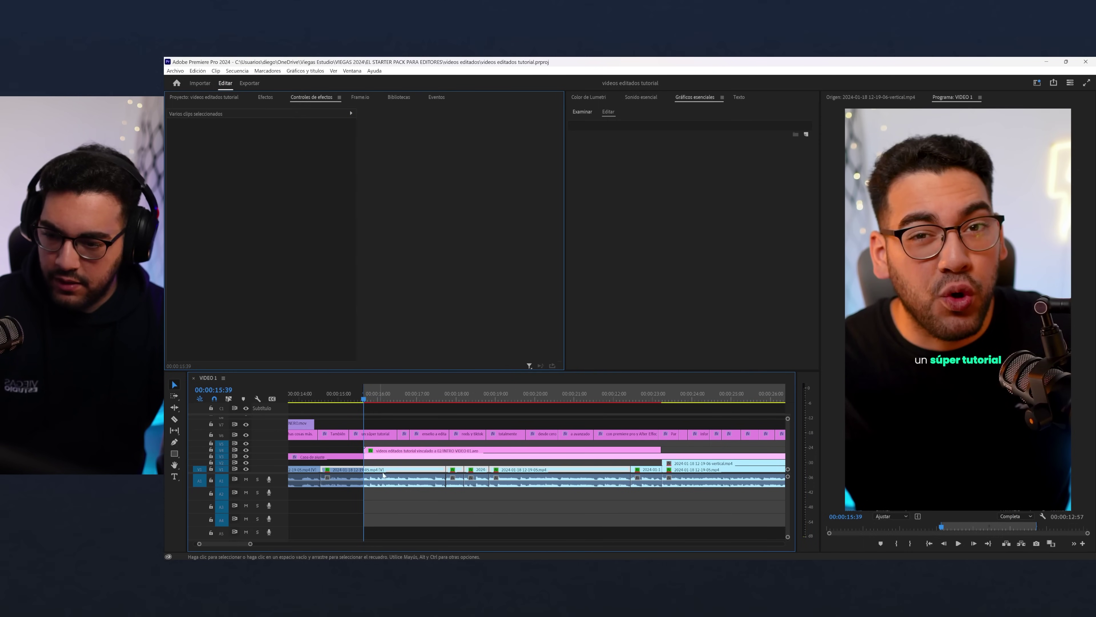
click(661, 400)
drag(656, 464, 364, 489)
click(366, 399)
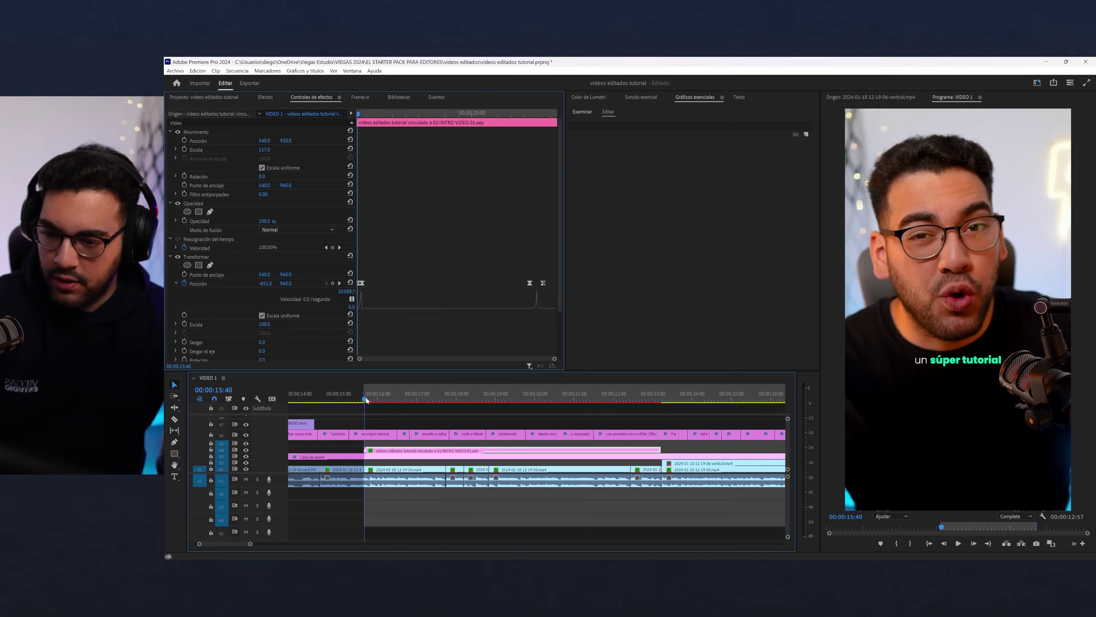
key(Left)
click(380, 470)
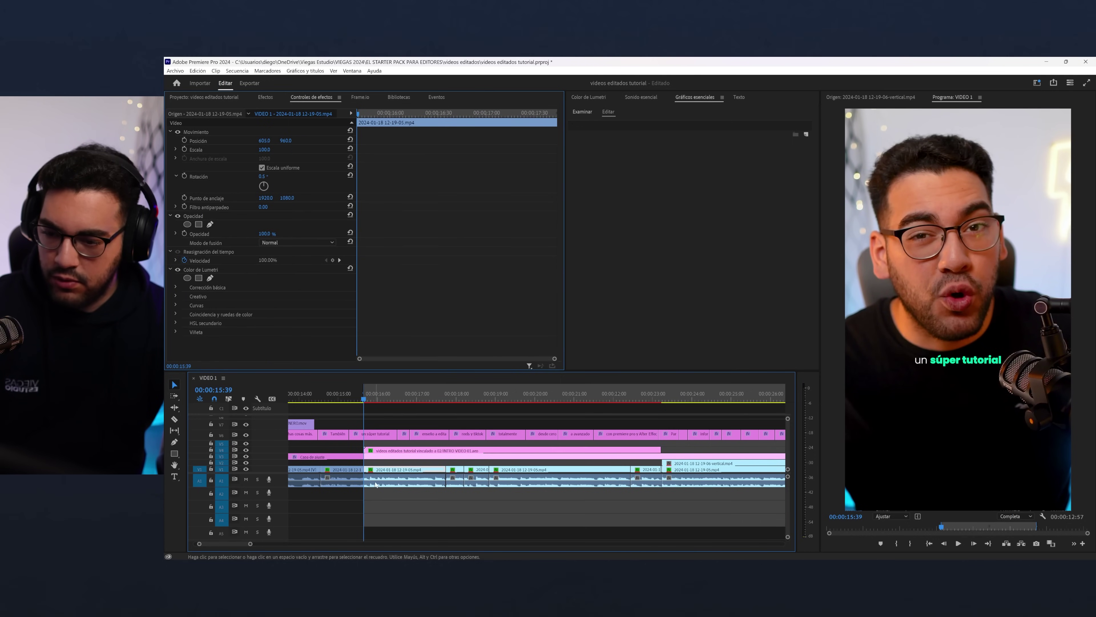
drag(378, 461, 654, 491)
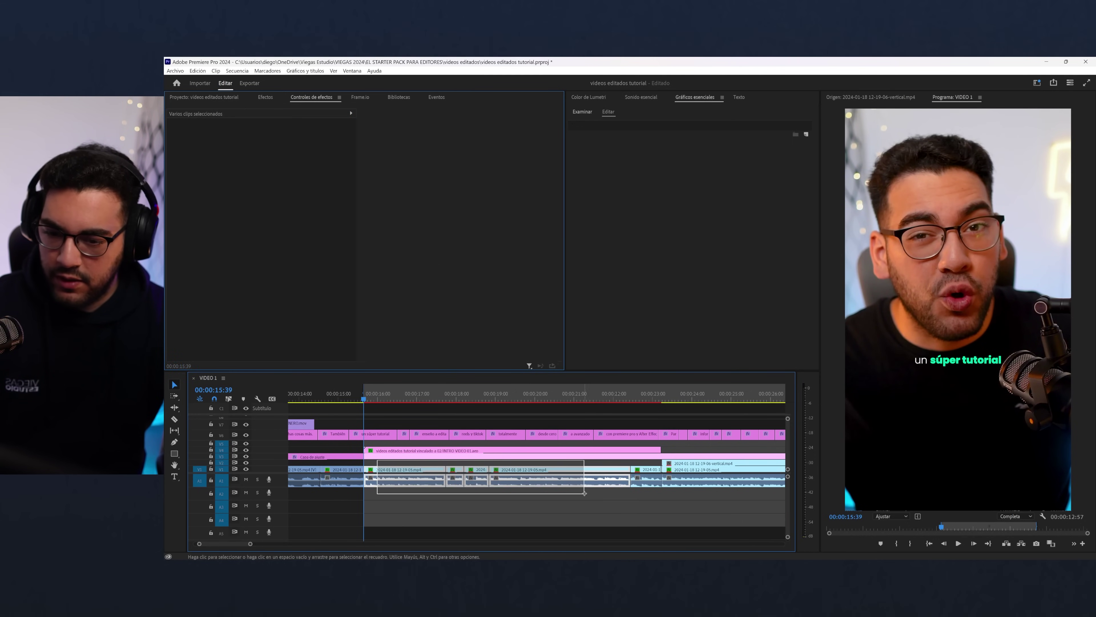
right_click(414, 450)
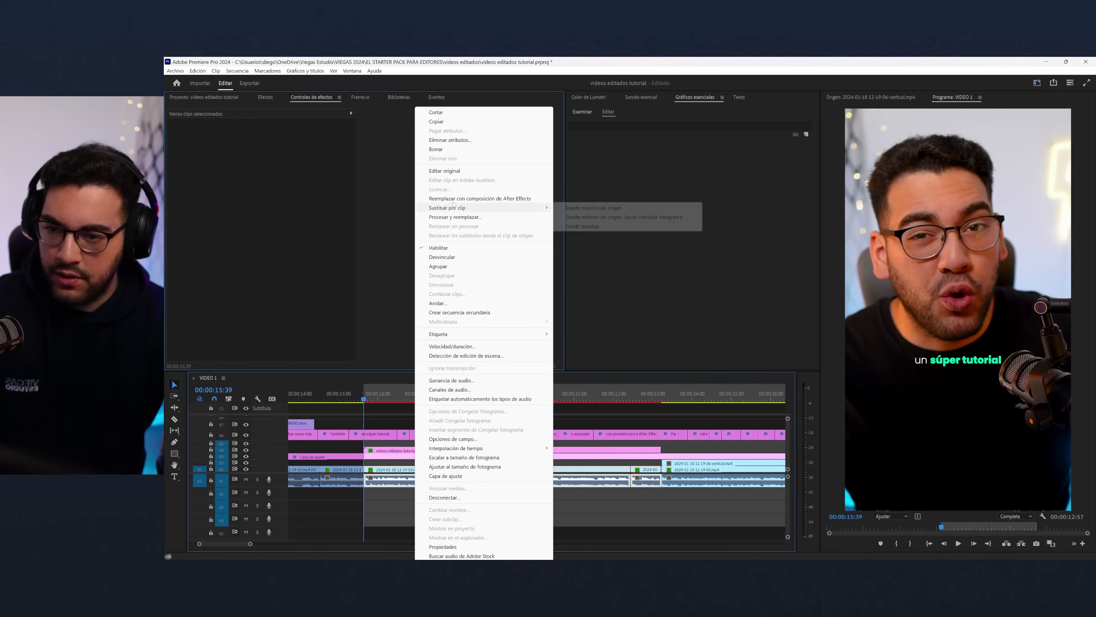
click(477, 226)
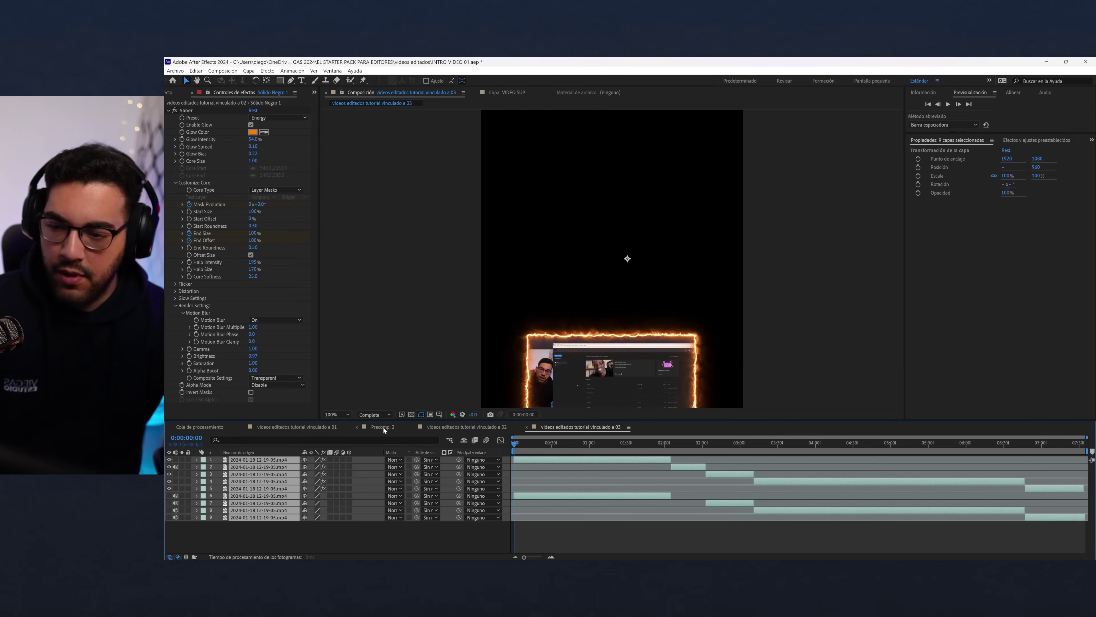
- Review the vinculado a 01 and 02 compositions and select the fire-framed inset's two layers
click(384, 428)
click(309, 426)
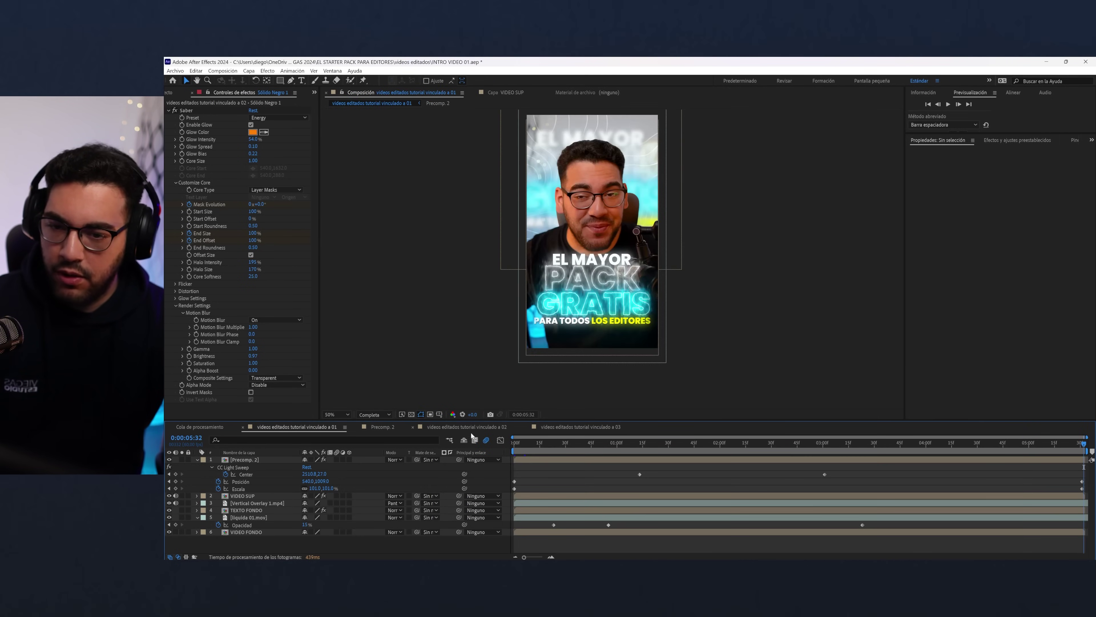
click(377, 427)
click(457, 426)
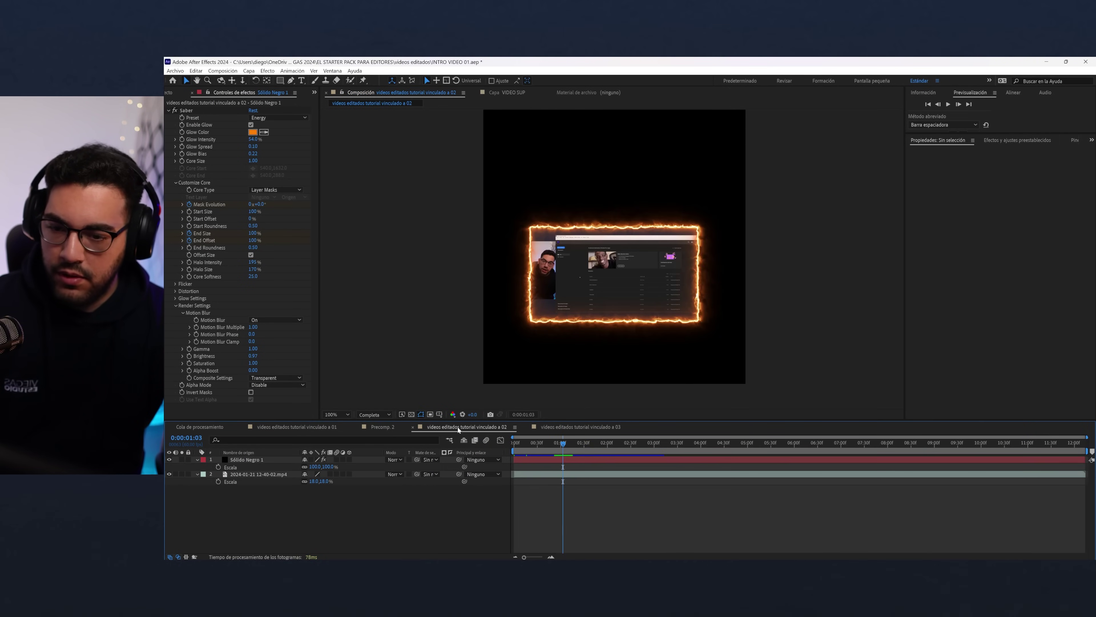
drag(260, 503, 254, 456)
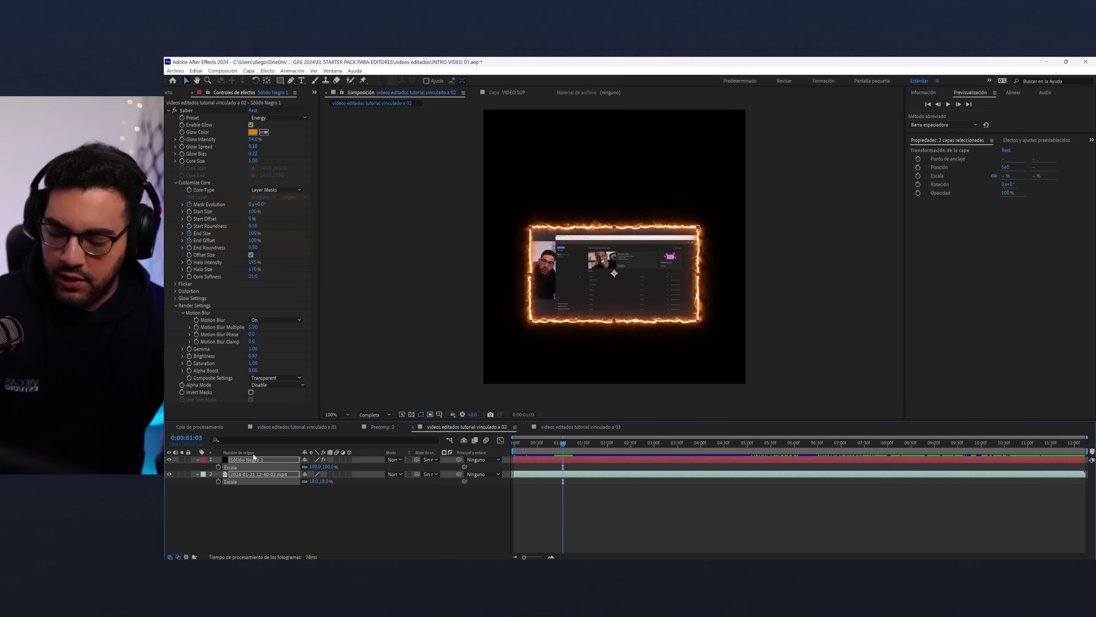
- In the 03 composition, precompose the face clips into Precomp. 3 and duplicate that layer
click(557, 427)
key(comma)
key(comma)
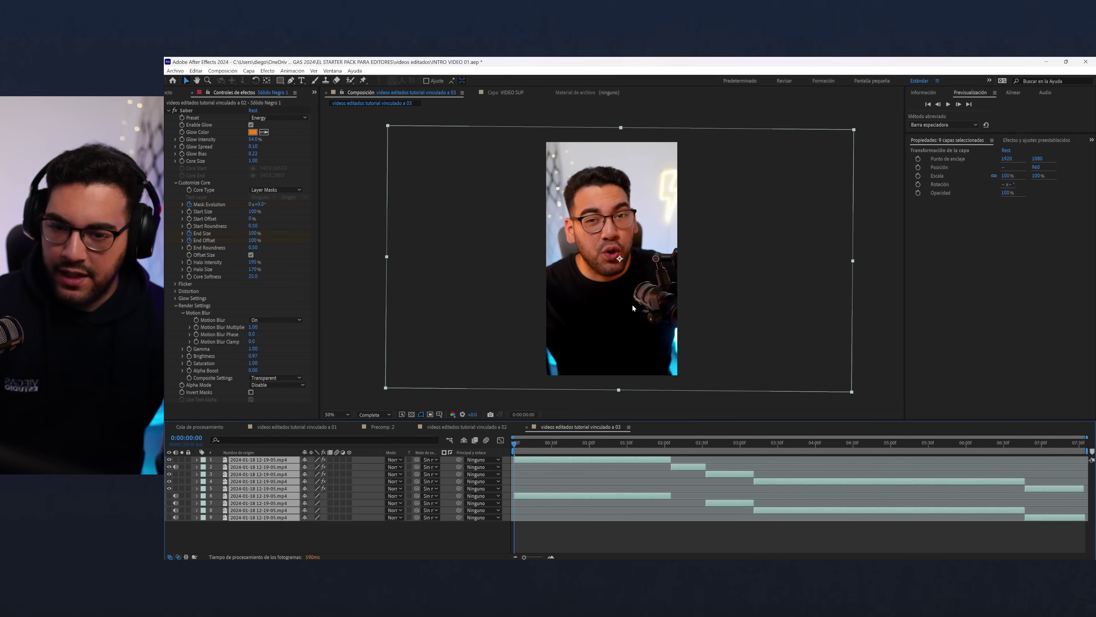
right_click(315, 516)
click(302, 445)
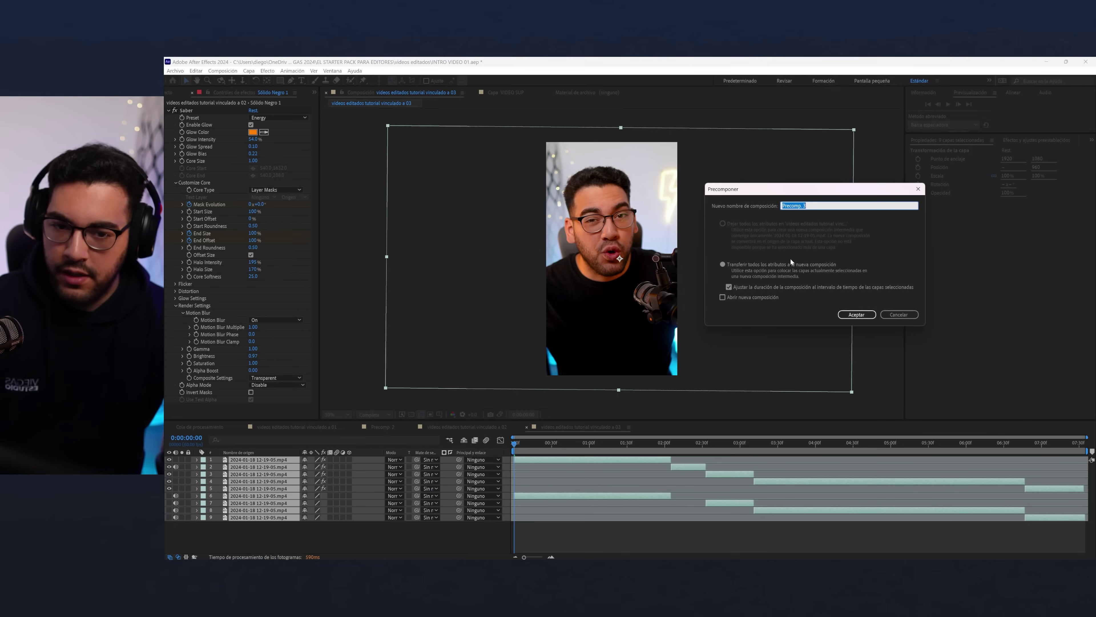
click(857, 314)
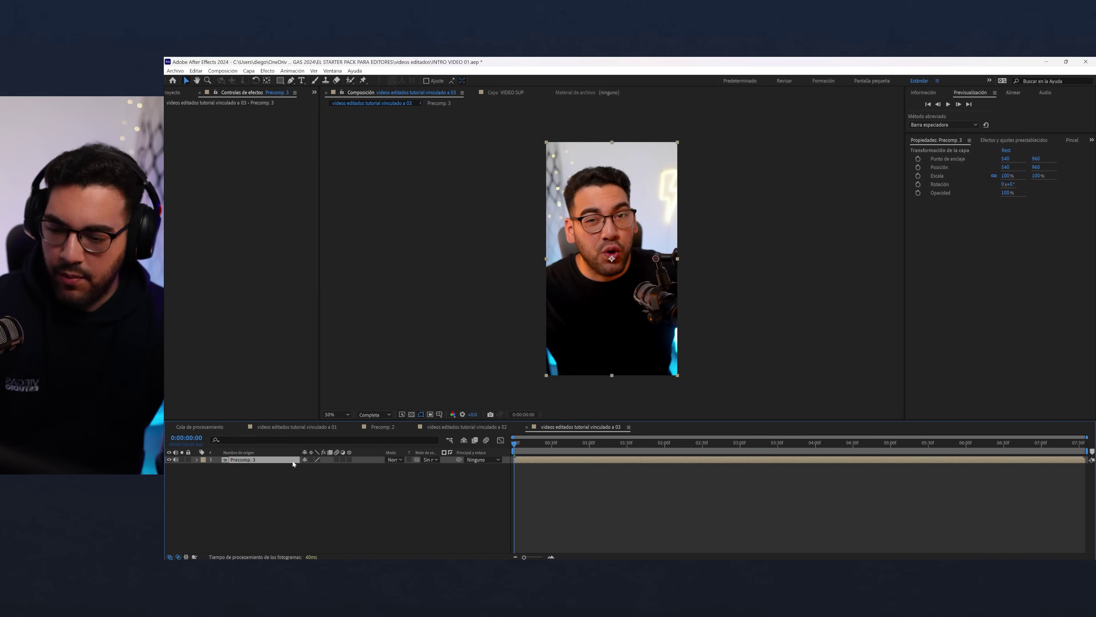
key(ctrl+d)
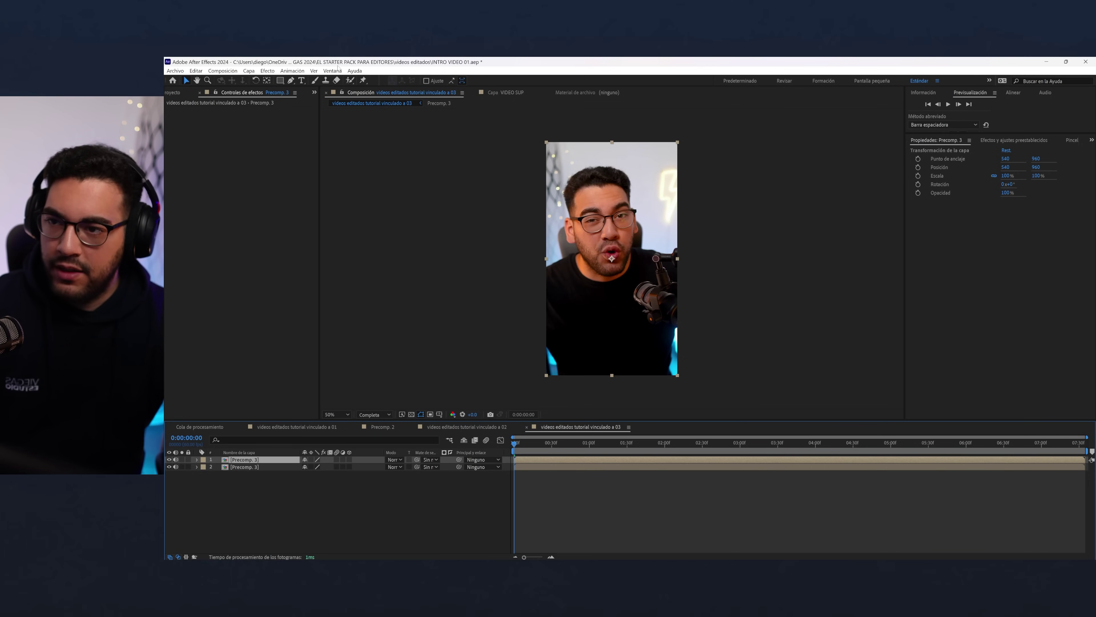
click(326, 81)
- Roto Brush the top Precomp. 3 layer, painting over the presenter's face, body and microphone
click(350, 80)
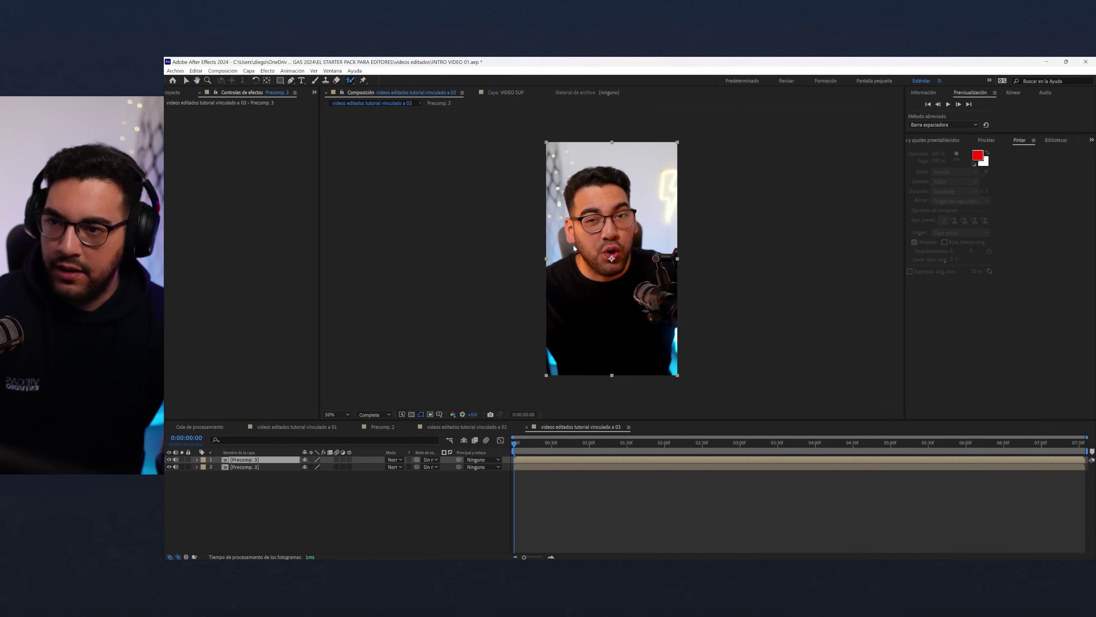
double_click(578, 249)
drag(589, 177, 557, 330)
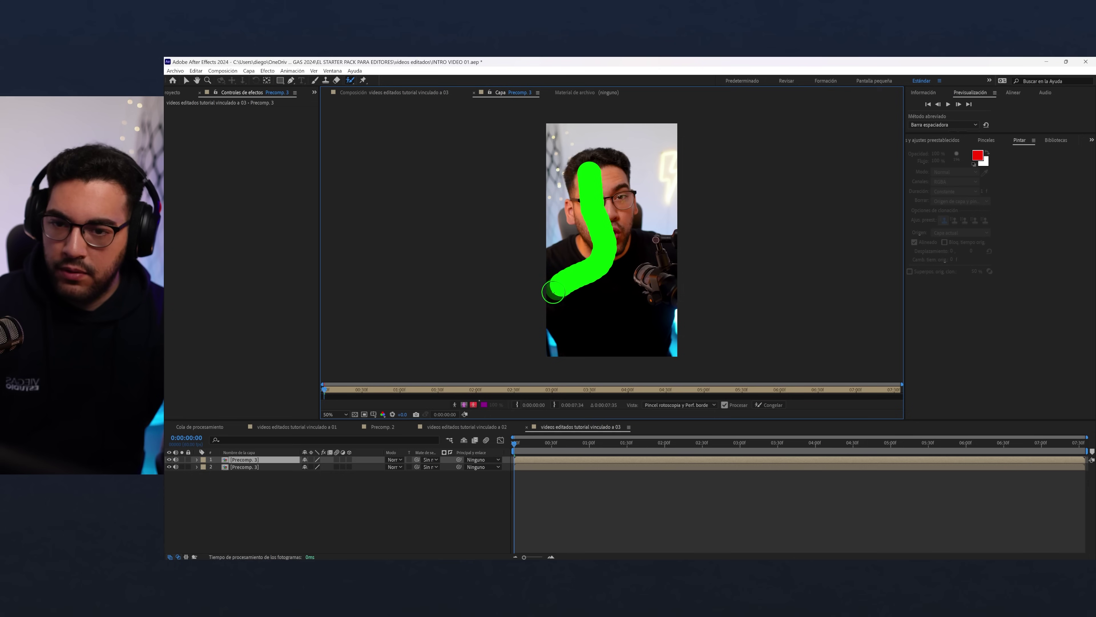
drag(643, 247, 692, 248)
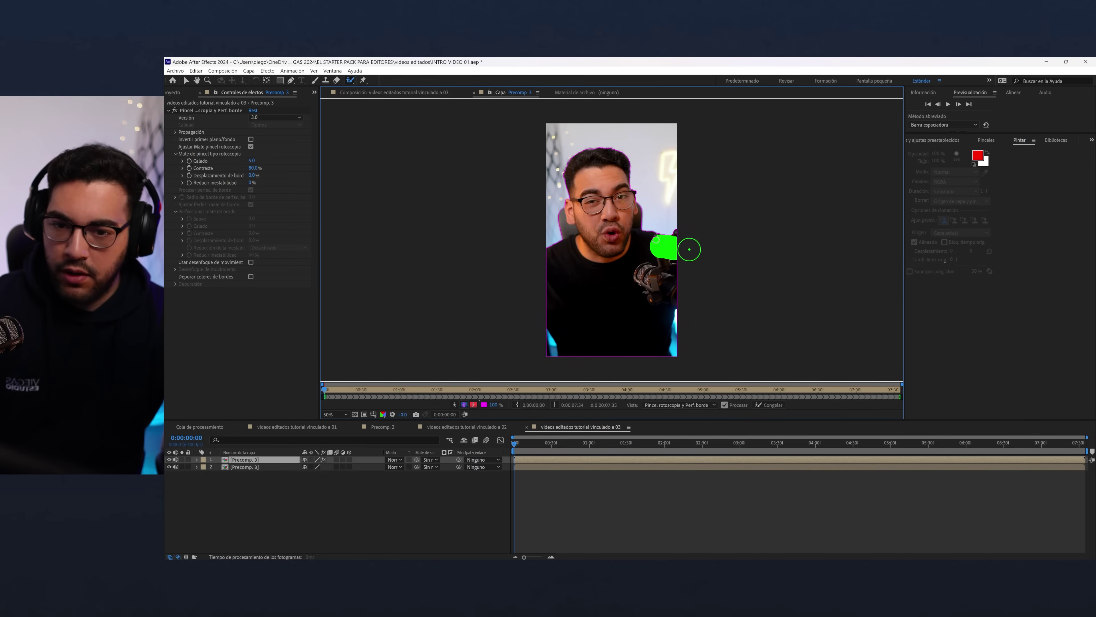
- Refine the cutout edges around the ear with a smaller brush, then freeze the rotoscope result
scroll(609, 234, up, 2)
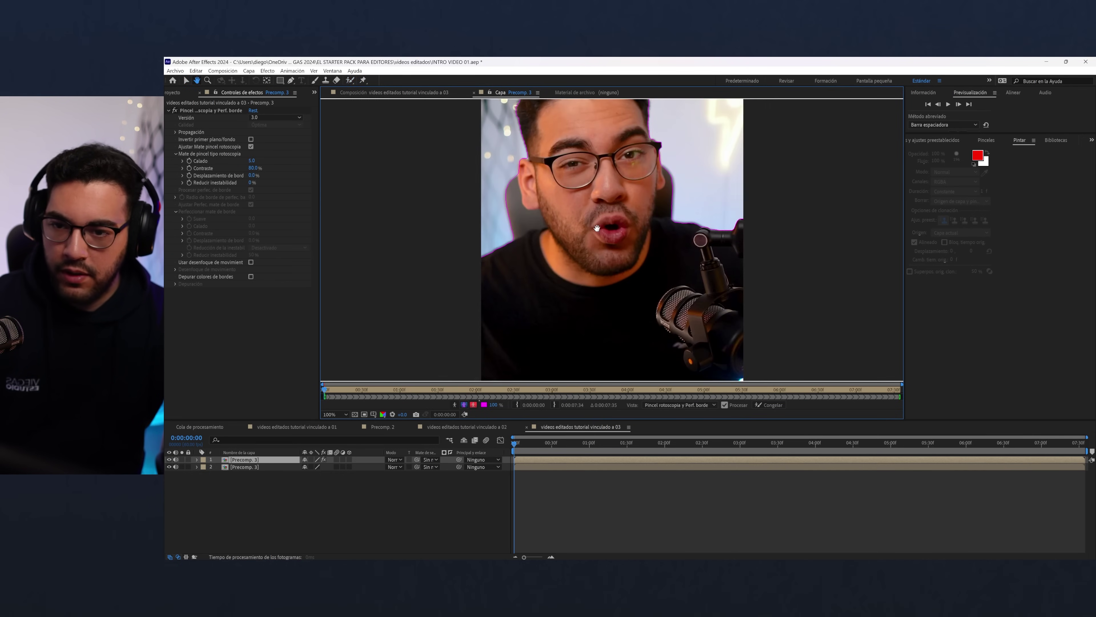
drag(592, 227, 618, 270)
scroll(628, 235, up, 1)
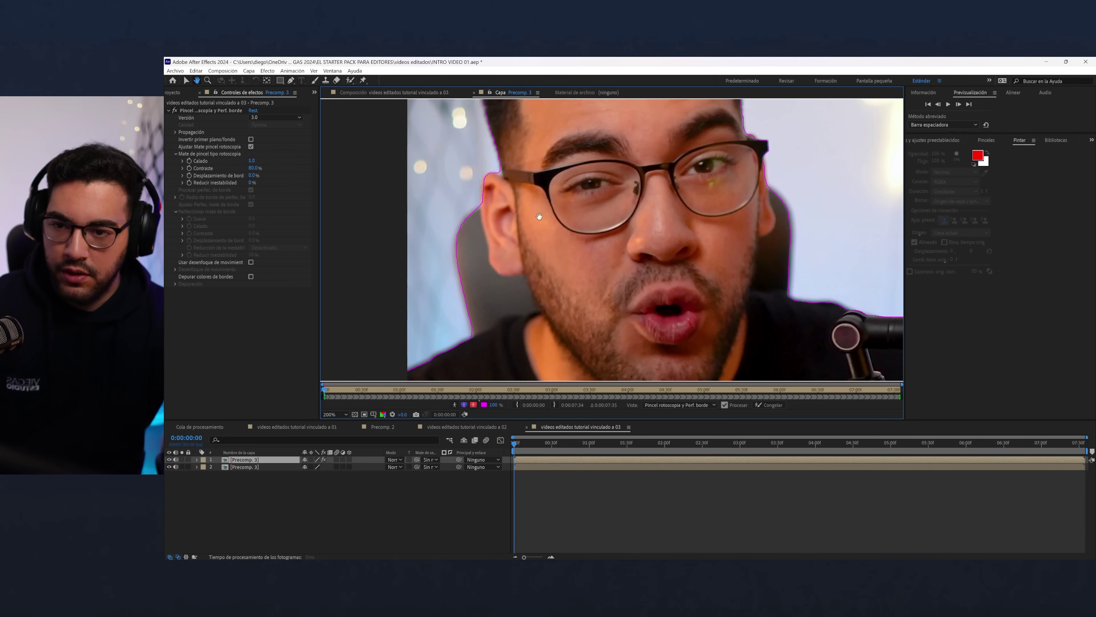
scroll(613, 244, up, 1)
ctrl+drag(611, 248, 551, 227)
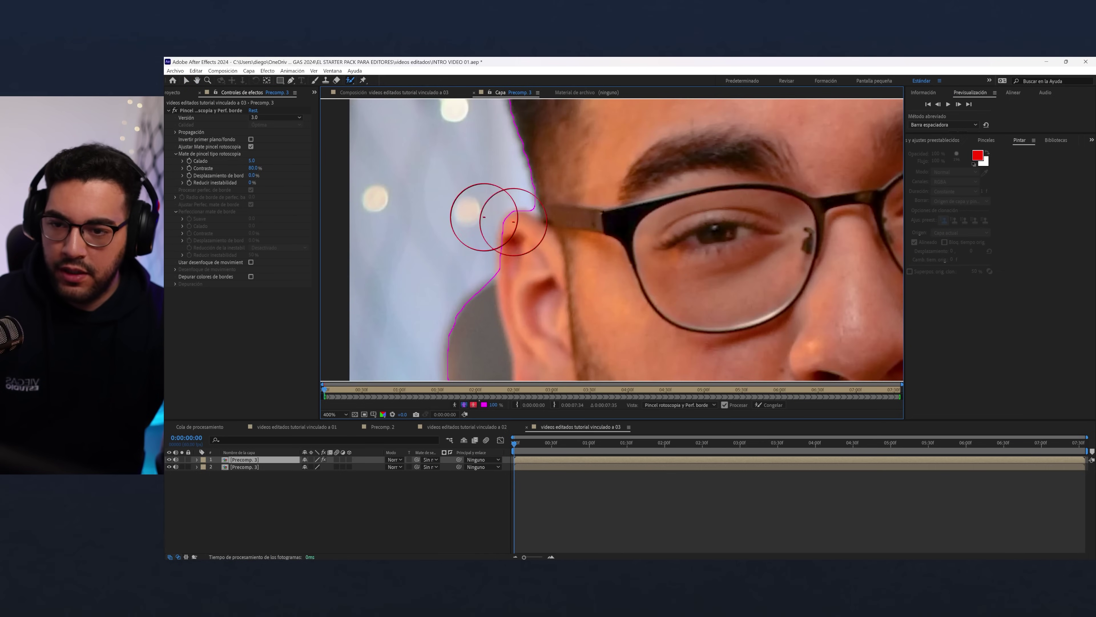
scroll(534, 206, down, 1)
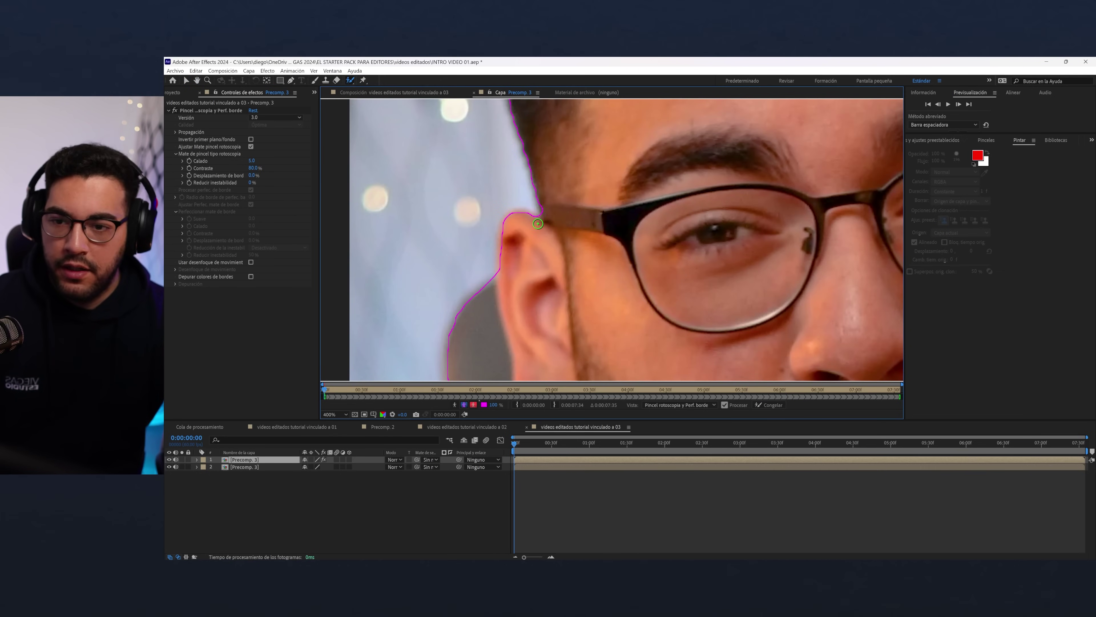
scroll(561, 226, down, 1)
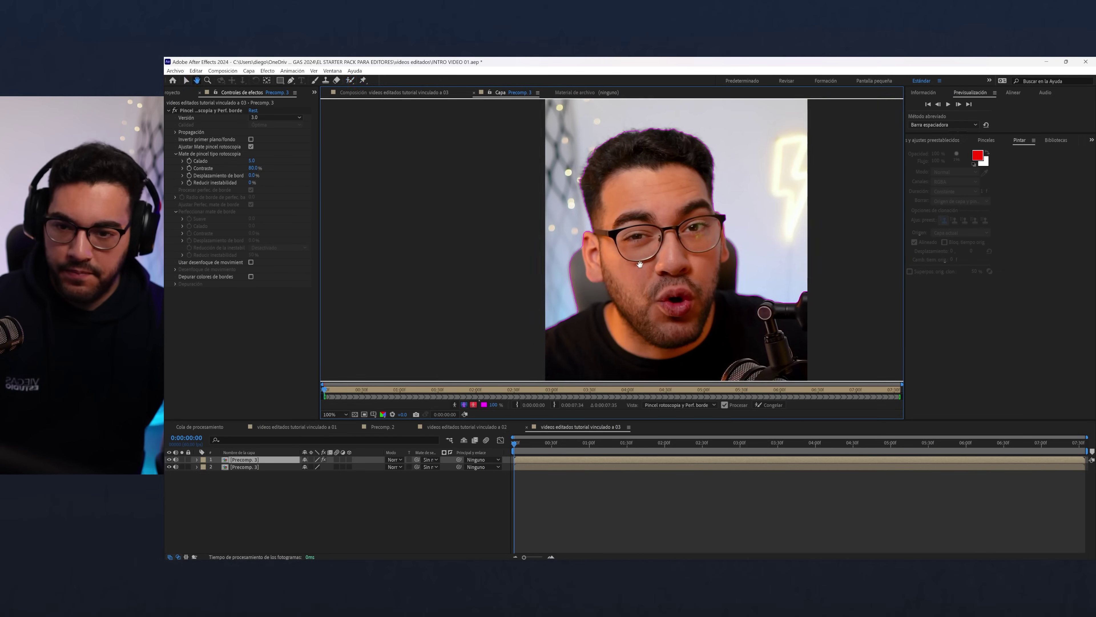
scroll(479, 217, up, 2)
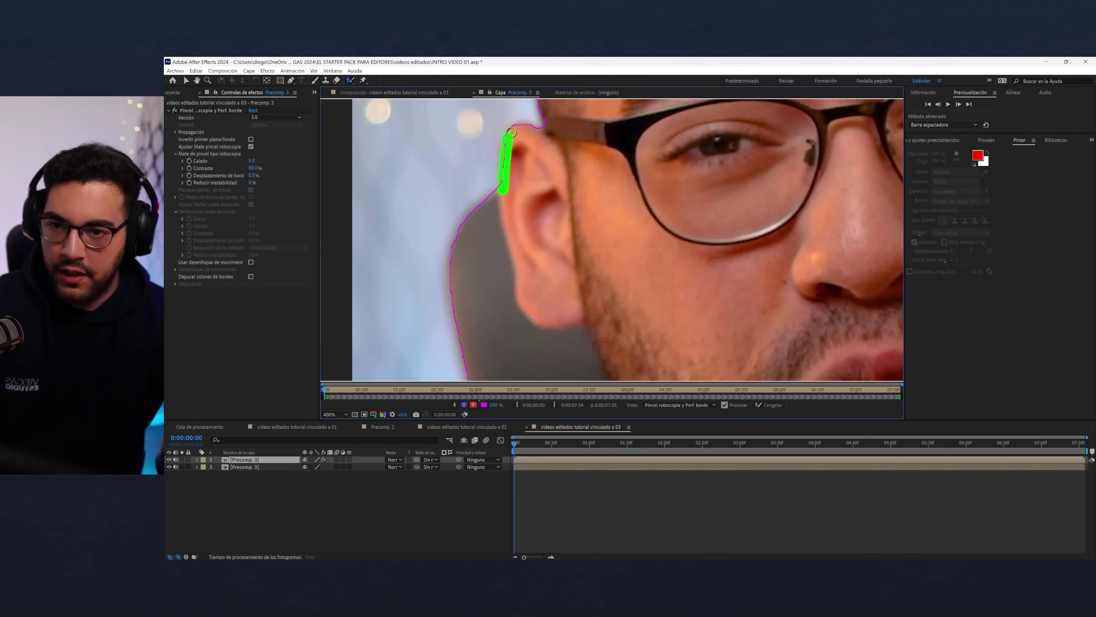
scroll(535, 137, down, 1)
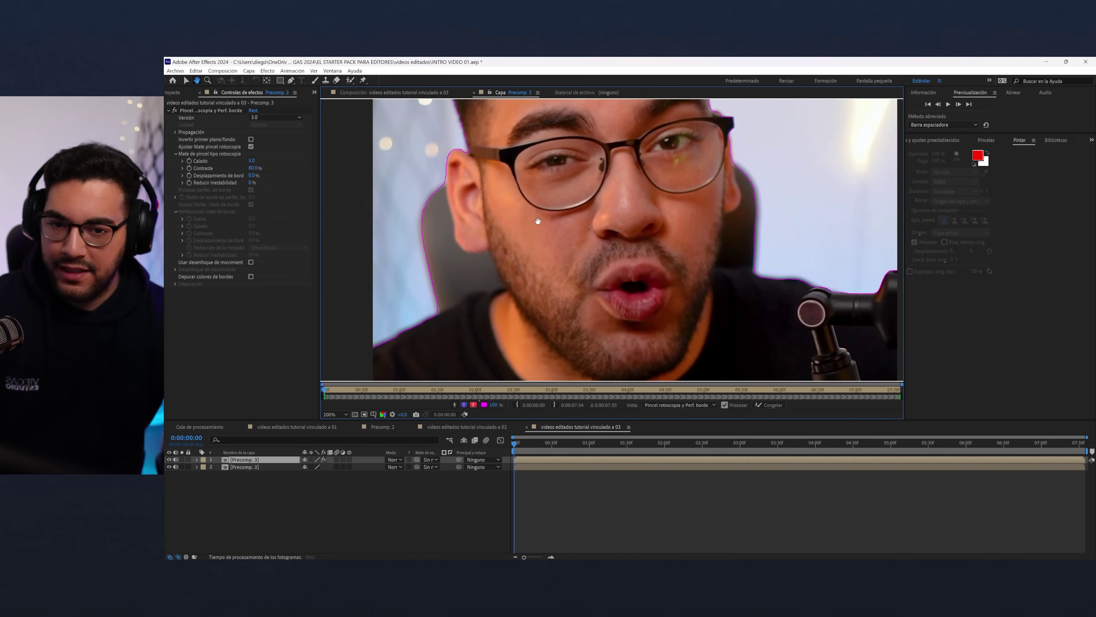
drag(652, 259, 544, 233)
scroll(574, 216, down, 1)
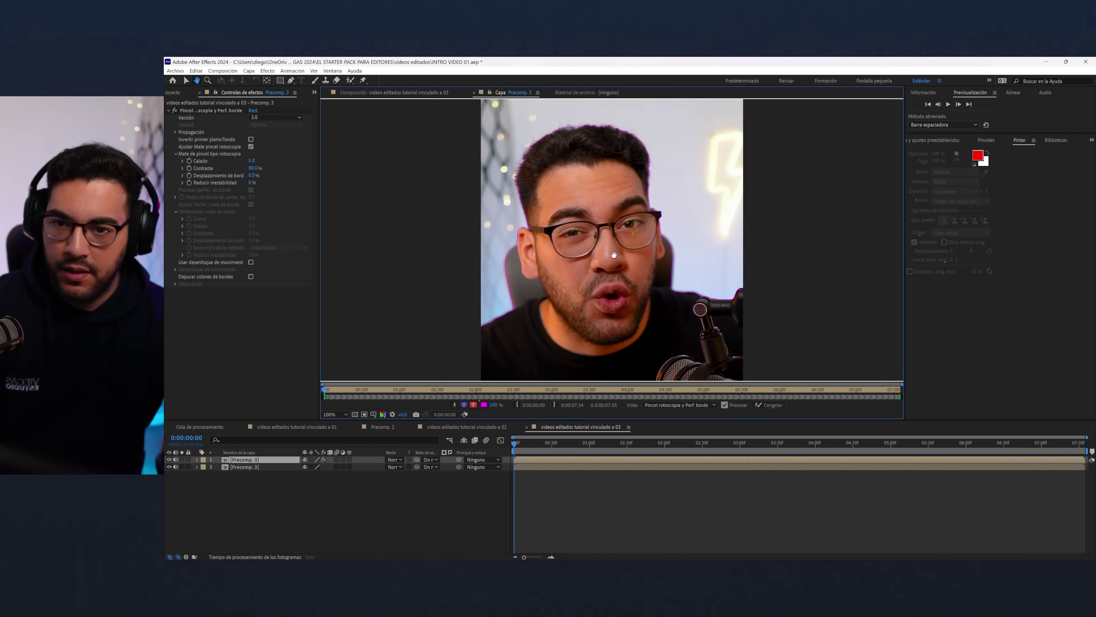
scroll(607, 192, down, 1)
key(alt+w)
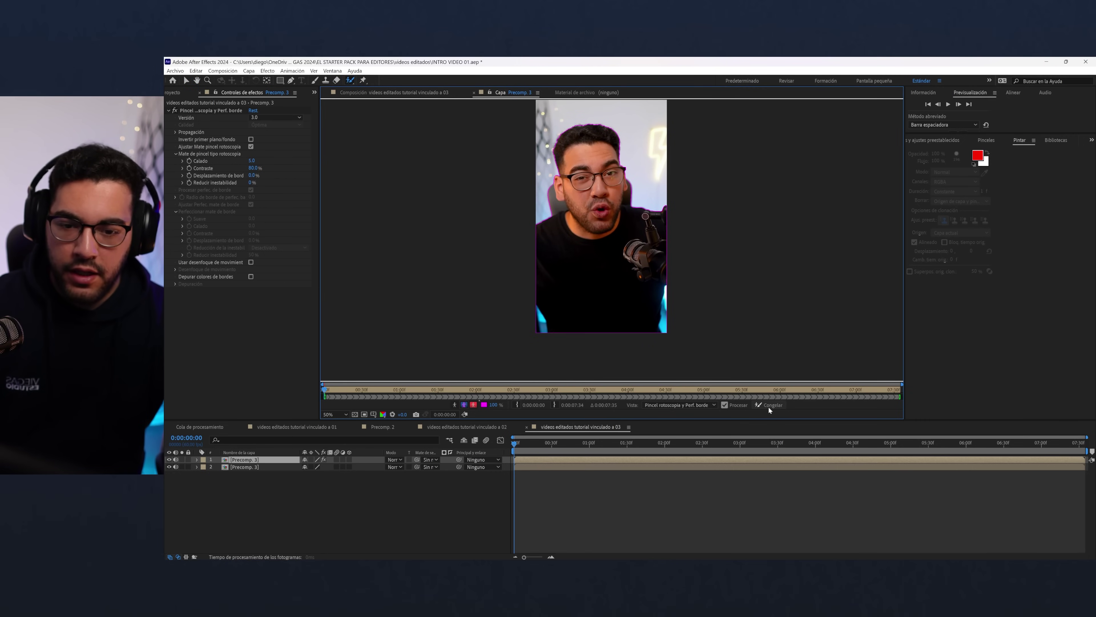
click(770, 407)
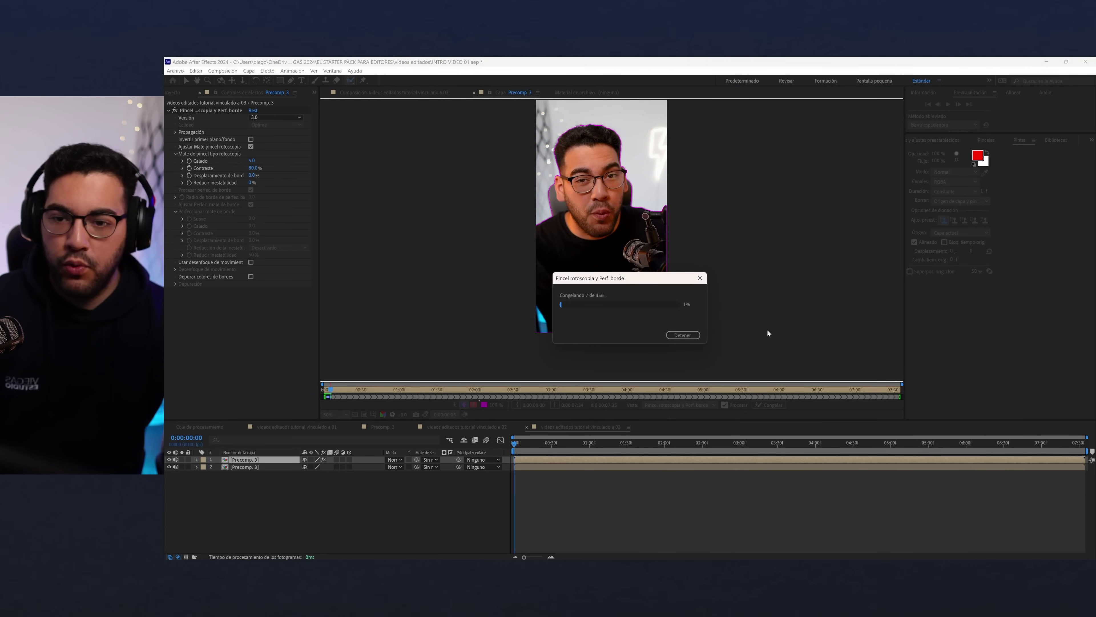
- Bring the fire-frame solid and screen recording layers from the 02 composition into 03
key(Escape)
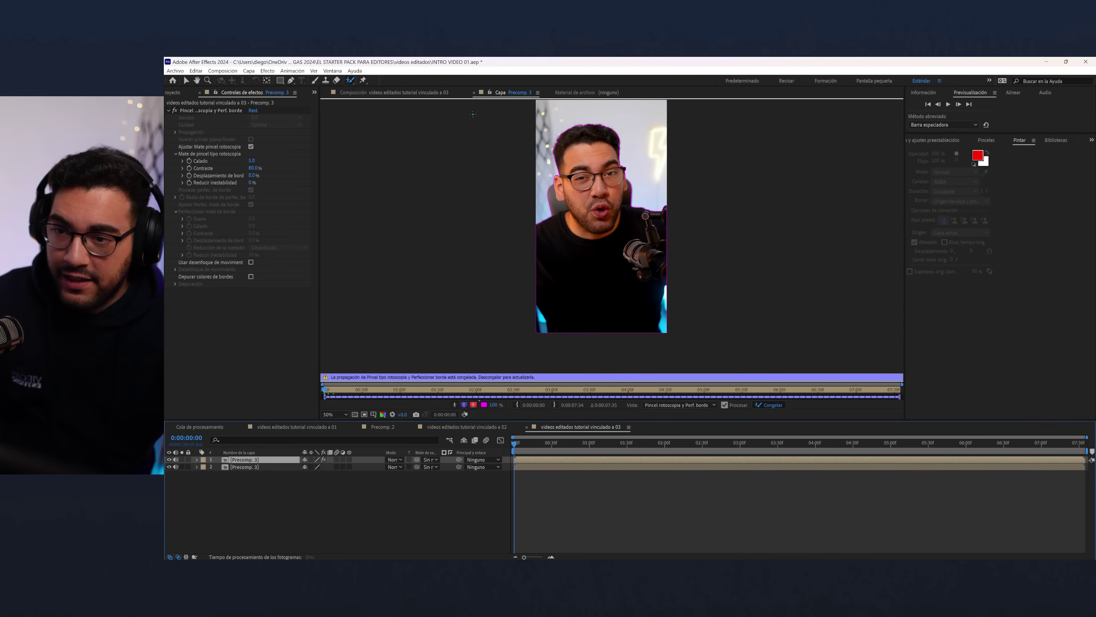
click(390, 94)
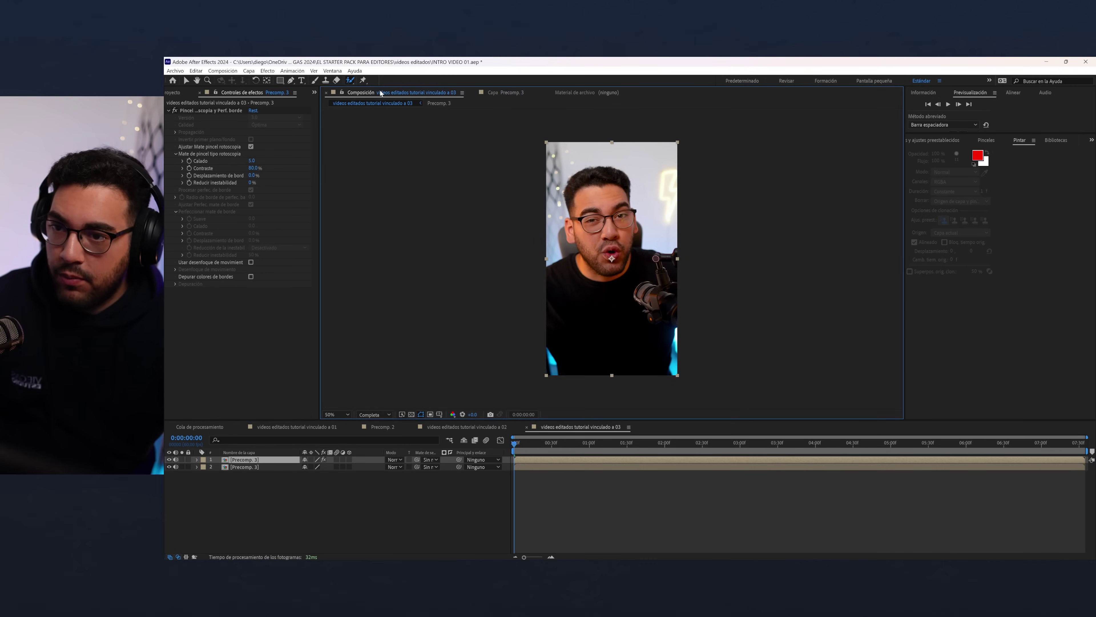
click(255, 467)
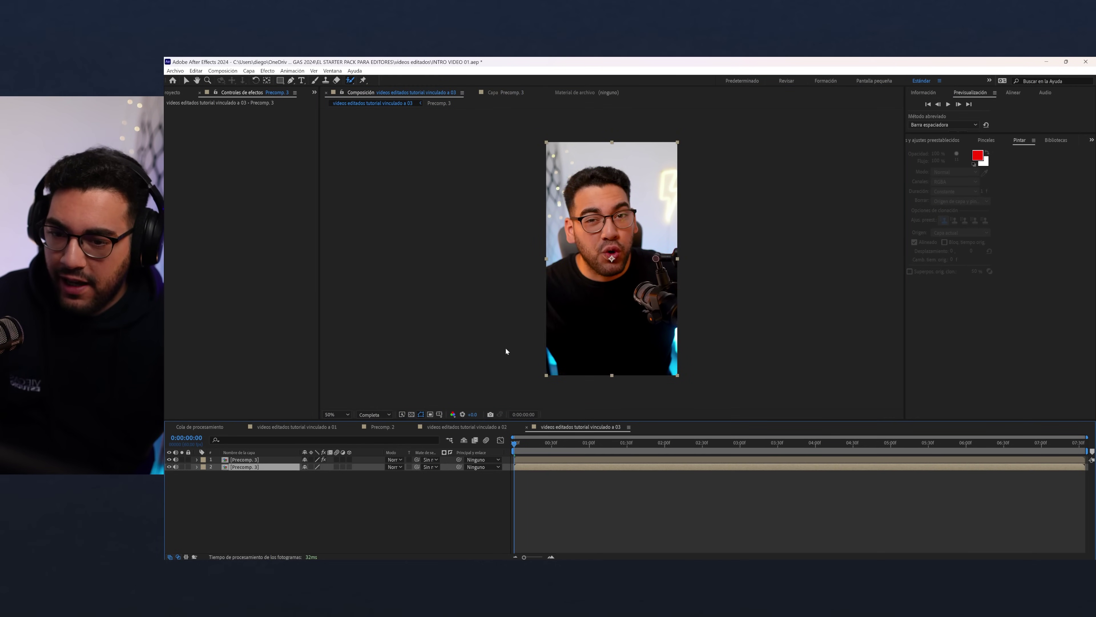
click(447, 427)
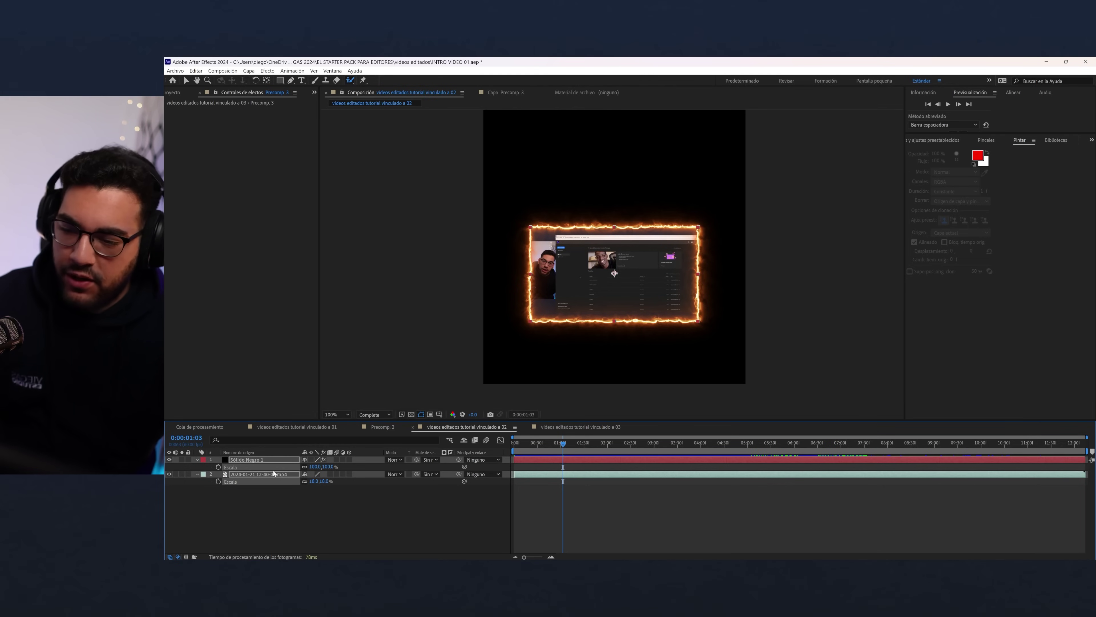
click(548, 427)
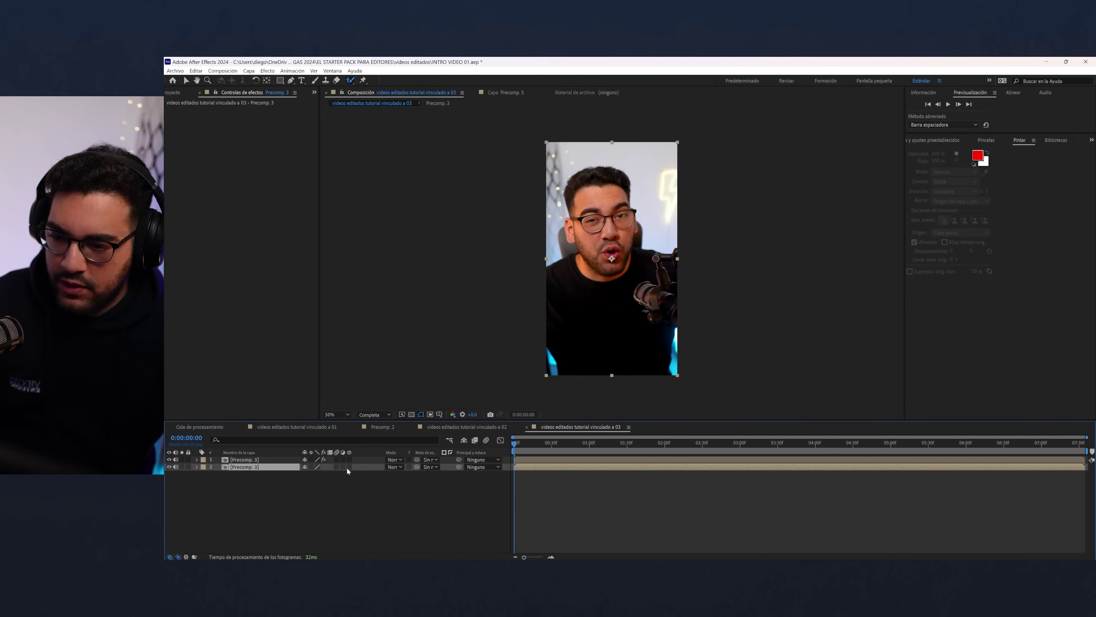
click(325, 469)
- Move the fire-framed inset up toward the head and reduce its scale, checking a later frame
key(p)
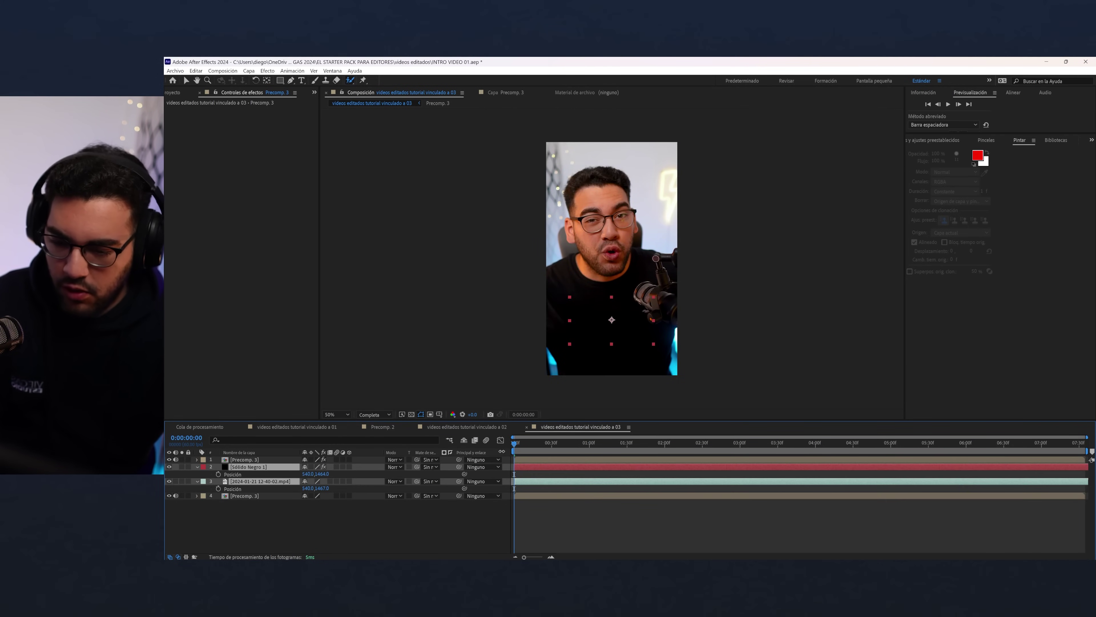
mouse_move(320, 475)
mouse_down()
mouse_move(286, 475)
mouse_move(366, 478)
mouse_move(347, 478)
mouse_up()
key(s)
click(259, 459)
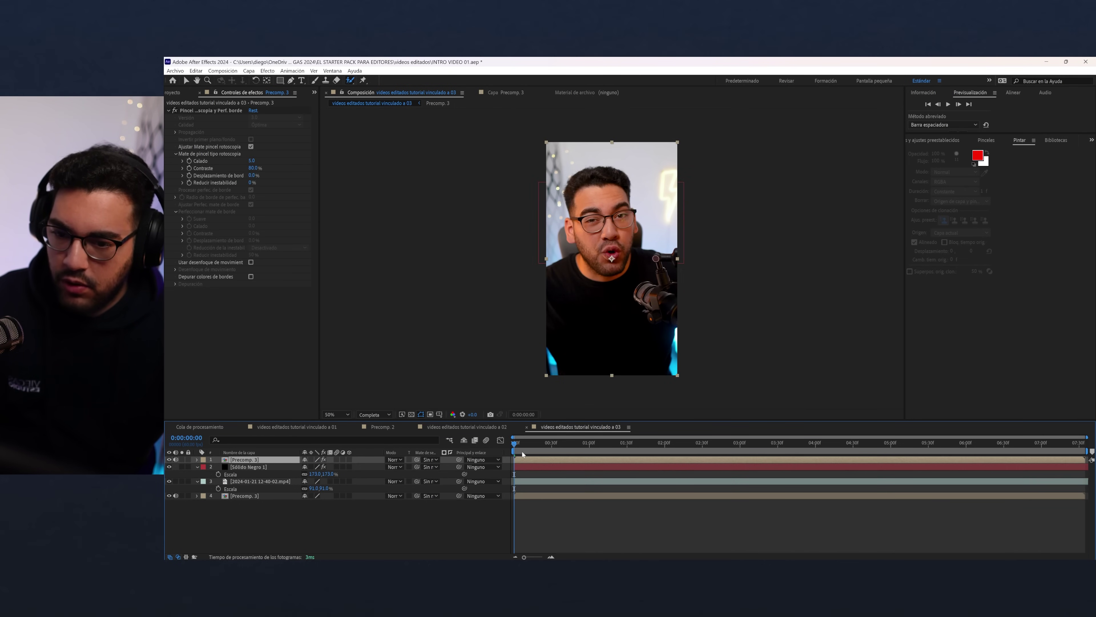
click(567, 442)
drag(571, 449, 631, 444)
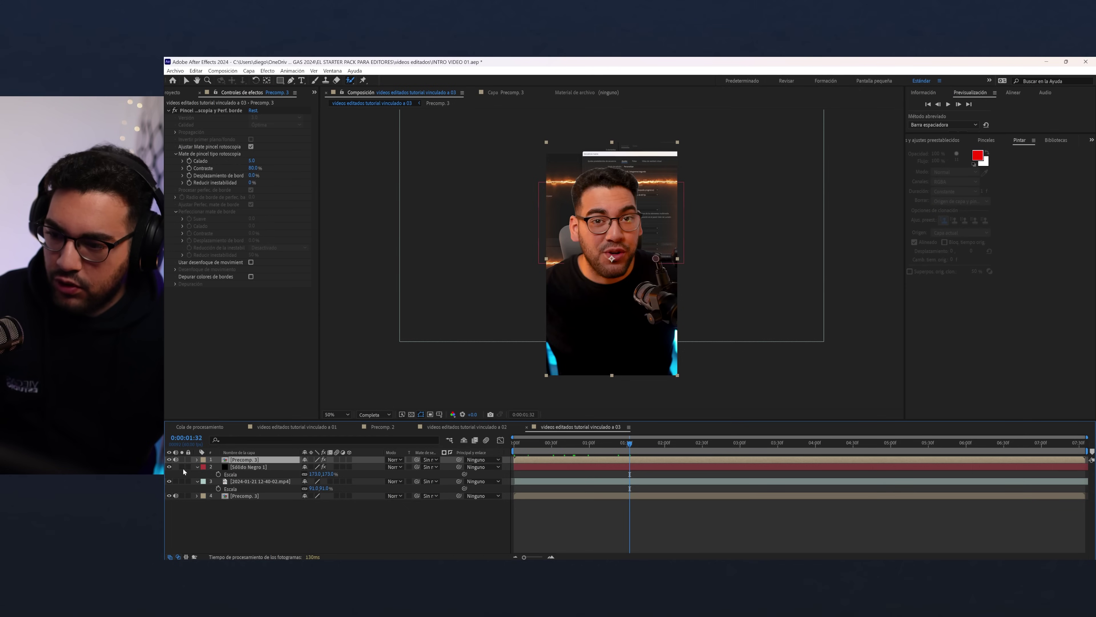
- Shrink the screen recording to 33%, then enlarge both inset layers slightly together
click(259, 481)
drag(320, 488, 287, 491)
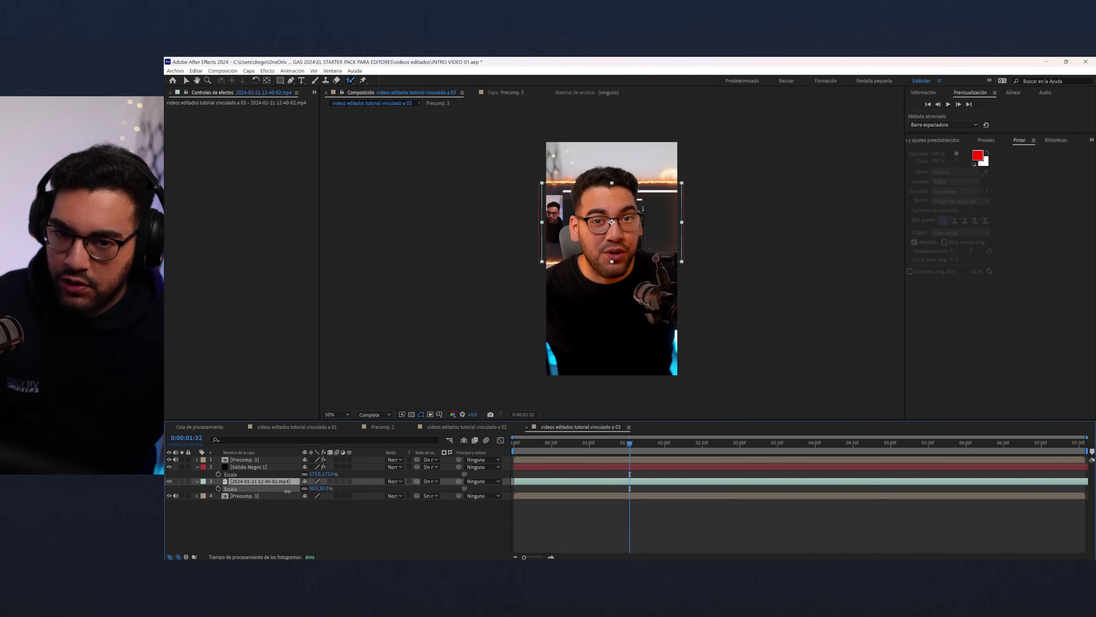
ctrl+click(241, 471)
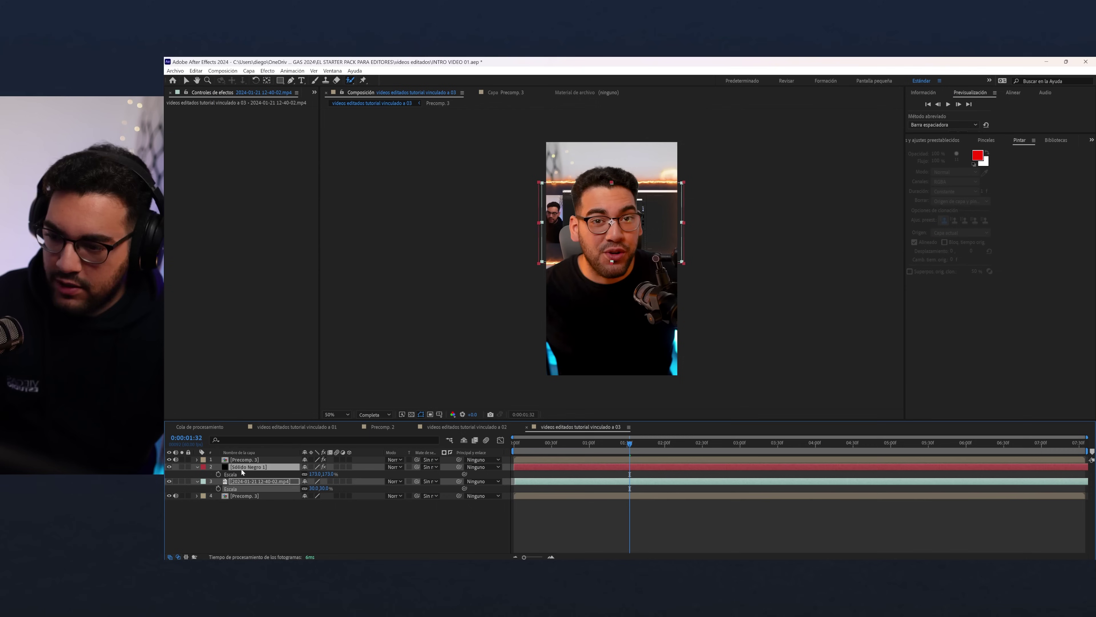
key(s)
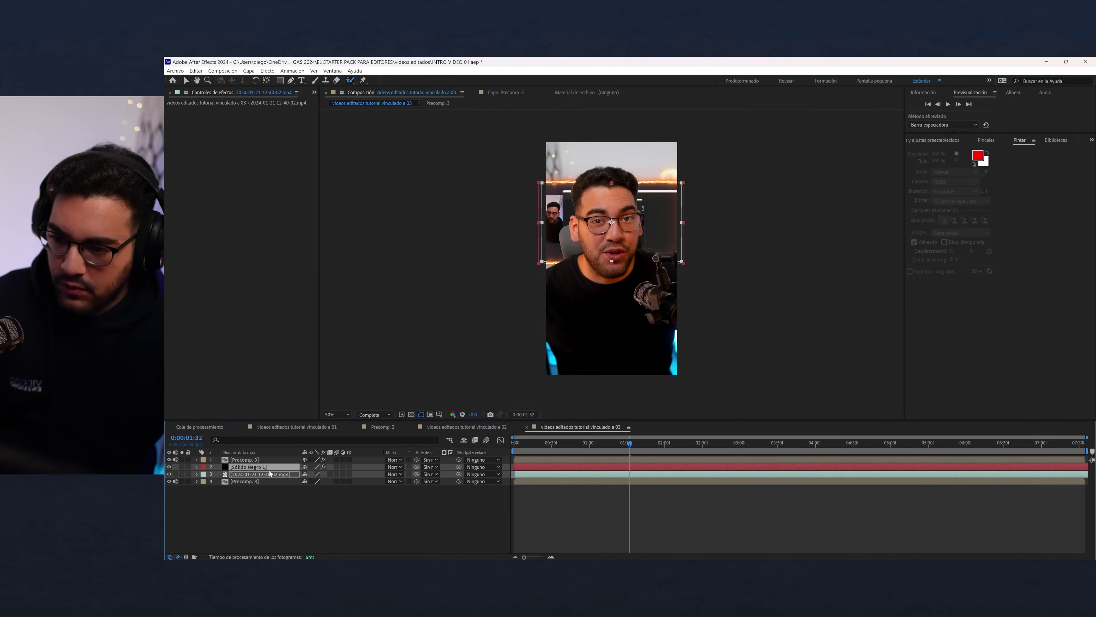
right_click(268, 470)
key(Escape)
key(s)
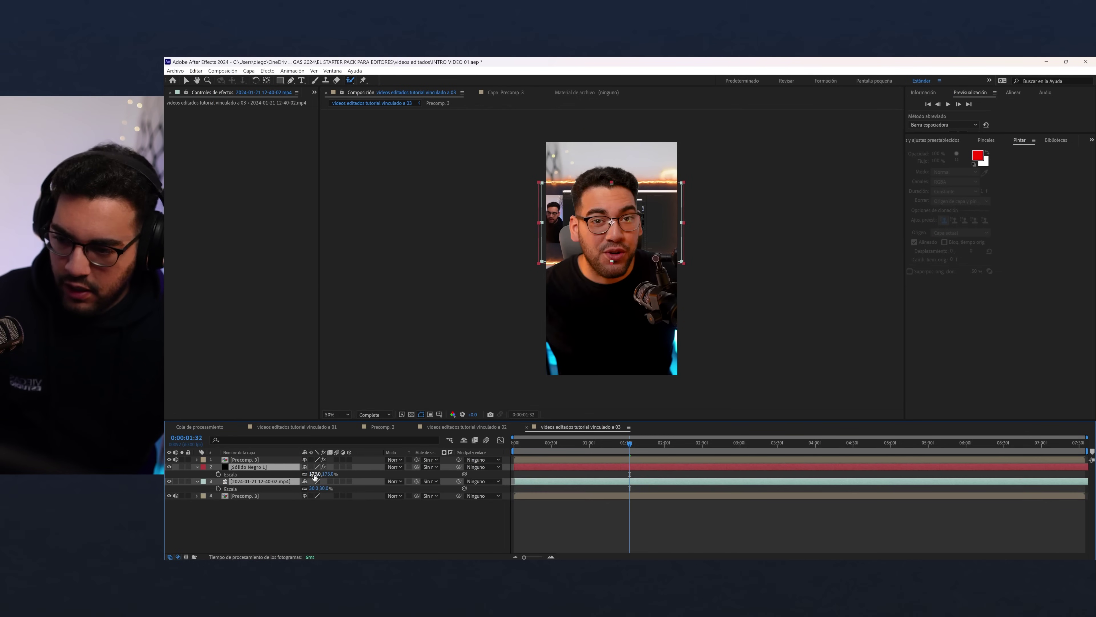
drag(312, 473, 318, 483)
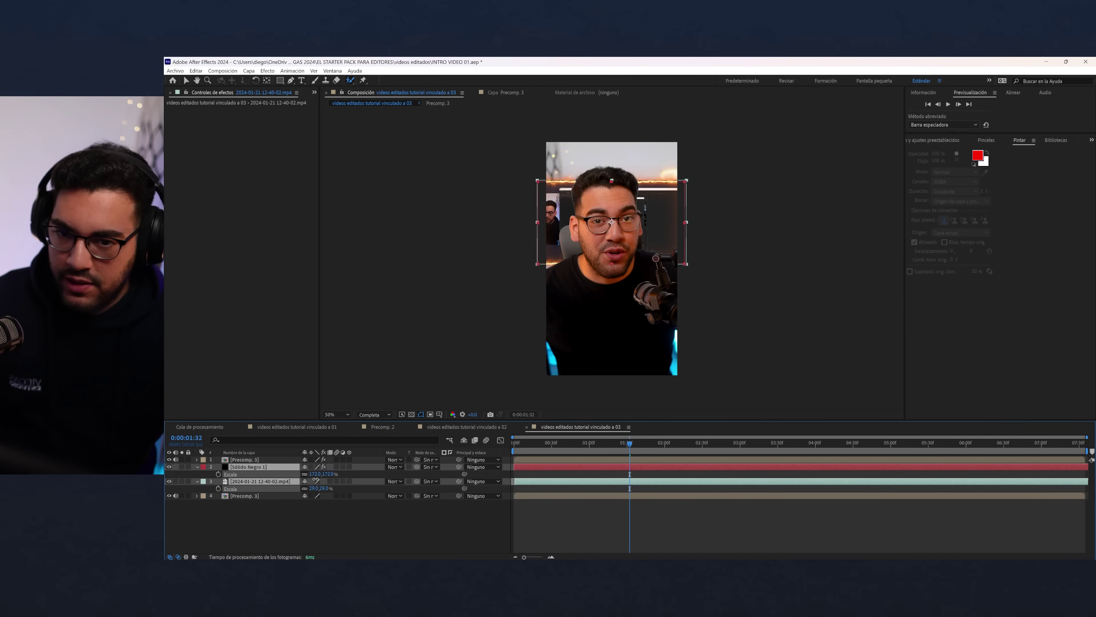
- Precompose the selected layers into Precomp. 4 and add Gaussian blur at 47.2
right_click(243, 487)
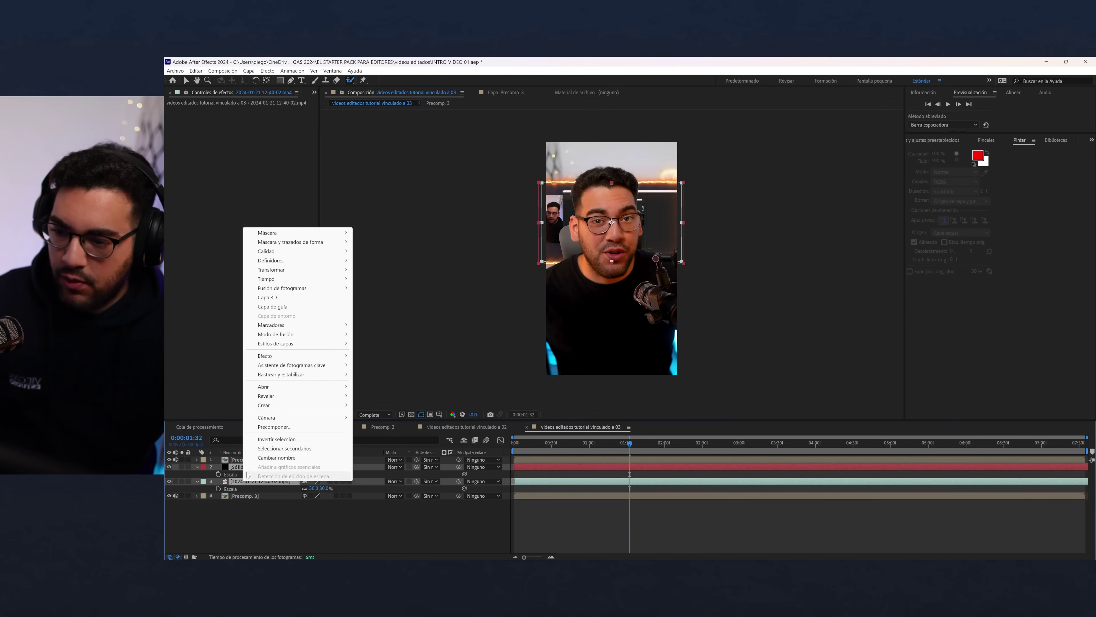
click(280, 425)
click(844, 315)
key(ctrl+space)
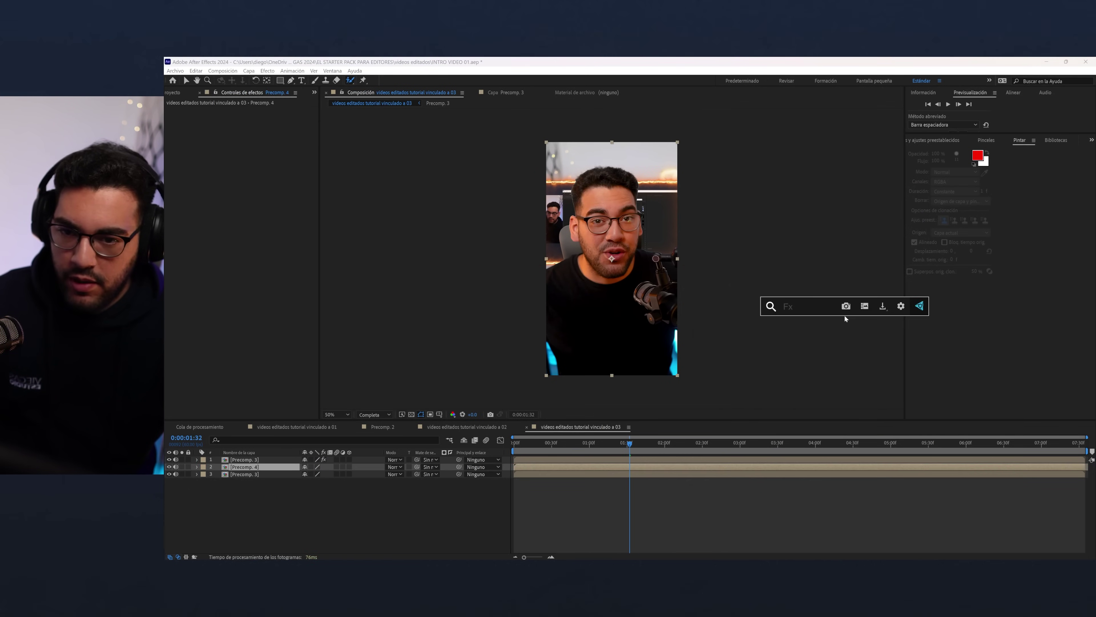
text(gaus)
key(Down)
key(Return)
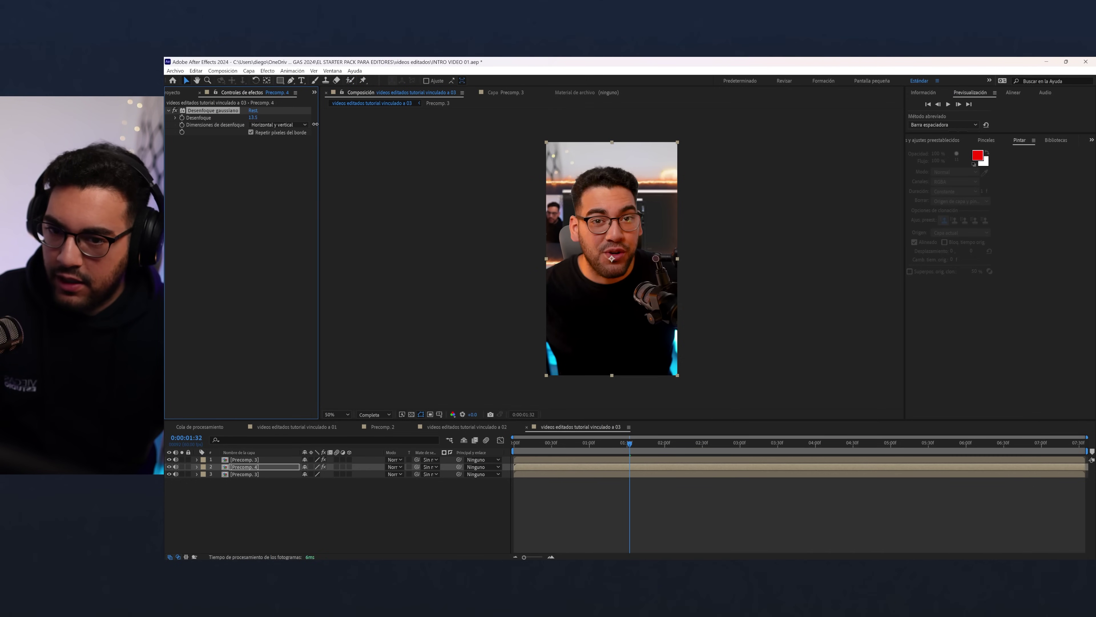
drag(336, 127, 358, 128)
- Keyframe Precomp. 4's position so it slides up from below the frame
key(Home)
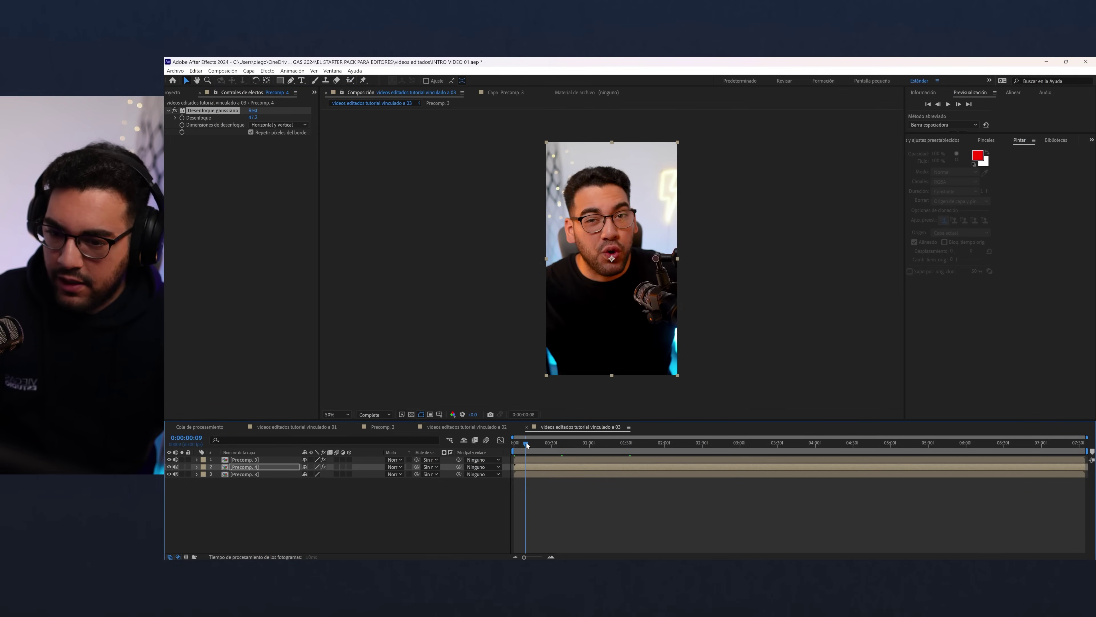
drag(527, 445, 529, 444)
key(alt+shift+p)
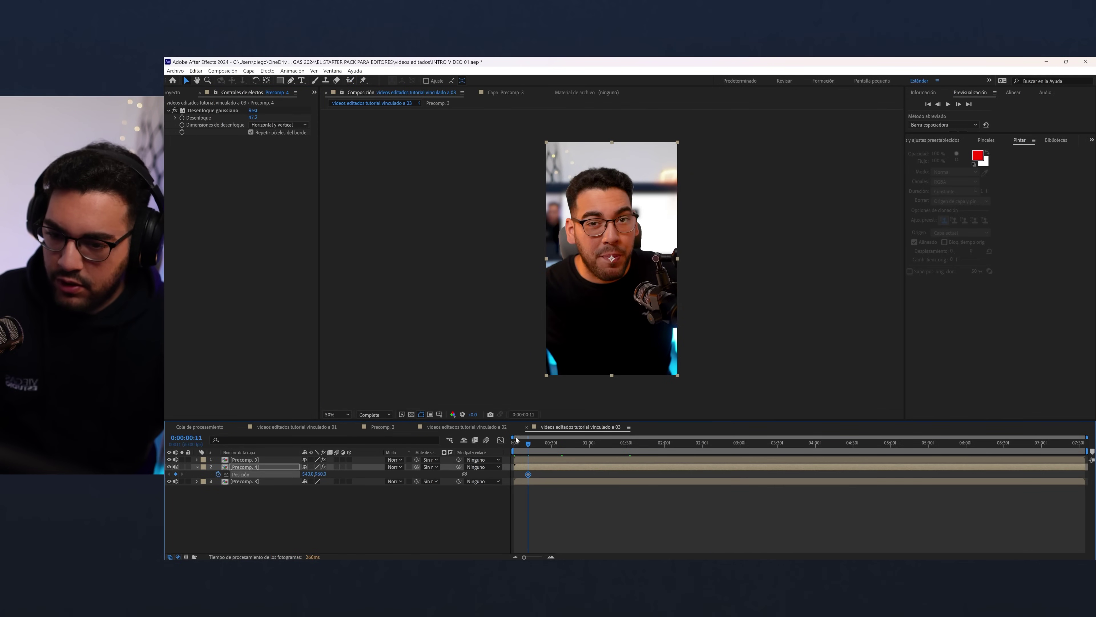
click(516, 440)
drag(320, 474, 911, 527)
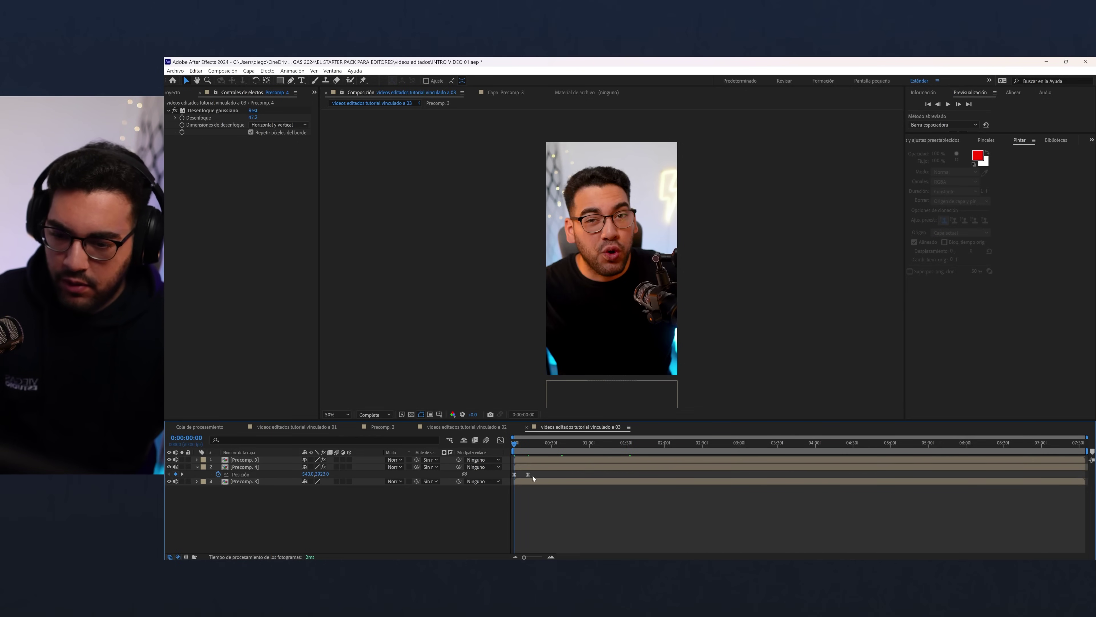
mouse_move(528, 474)
mouse_down()
mouse_move(545, 474)
mouse_move(556, 451)
mouse_move(656, 444)
mouse_up()
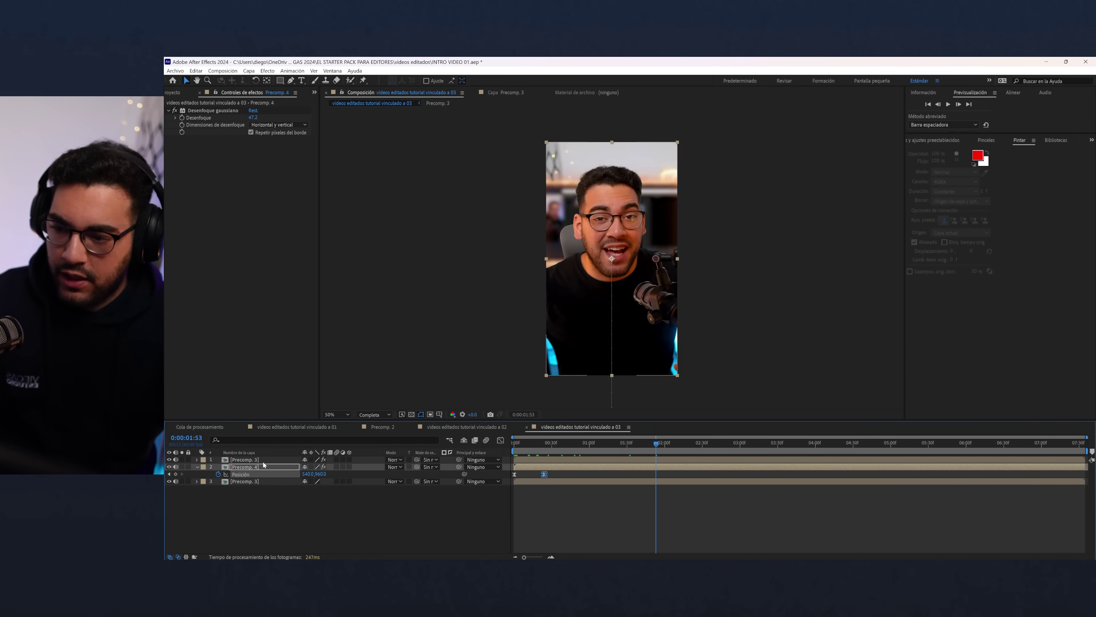
- Keyframe Precomp. 4's scale growing to 135% by the end of the timeline
click(196, 467)
click(218, 503)
click(218, 510)
click(217, 517)
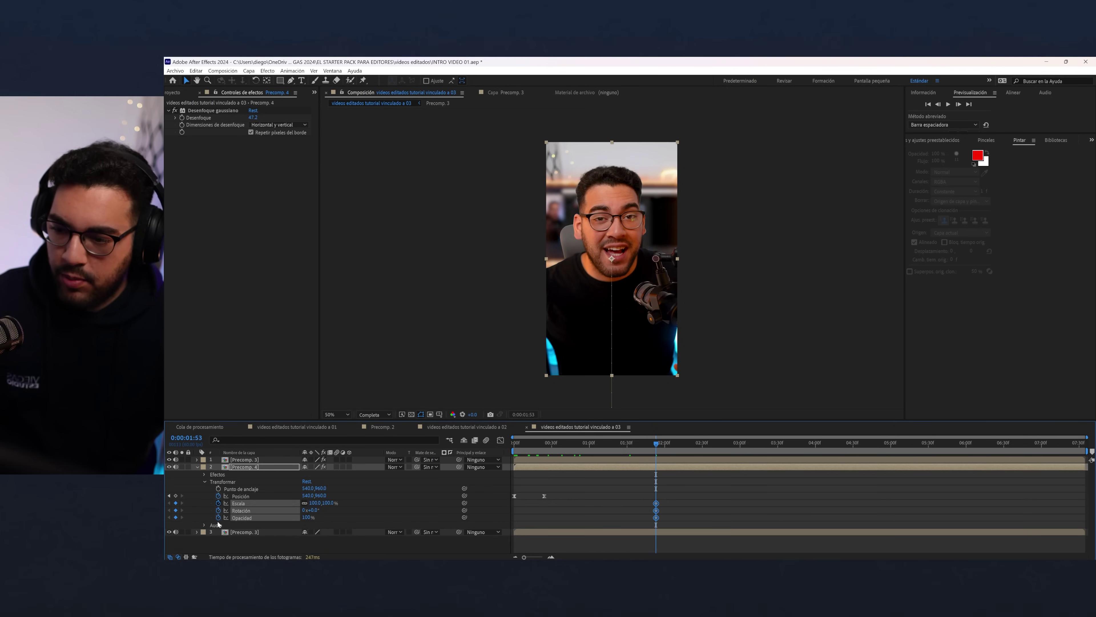
drag(544, 517, 546, 517)
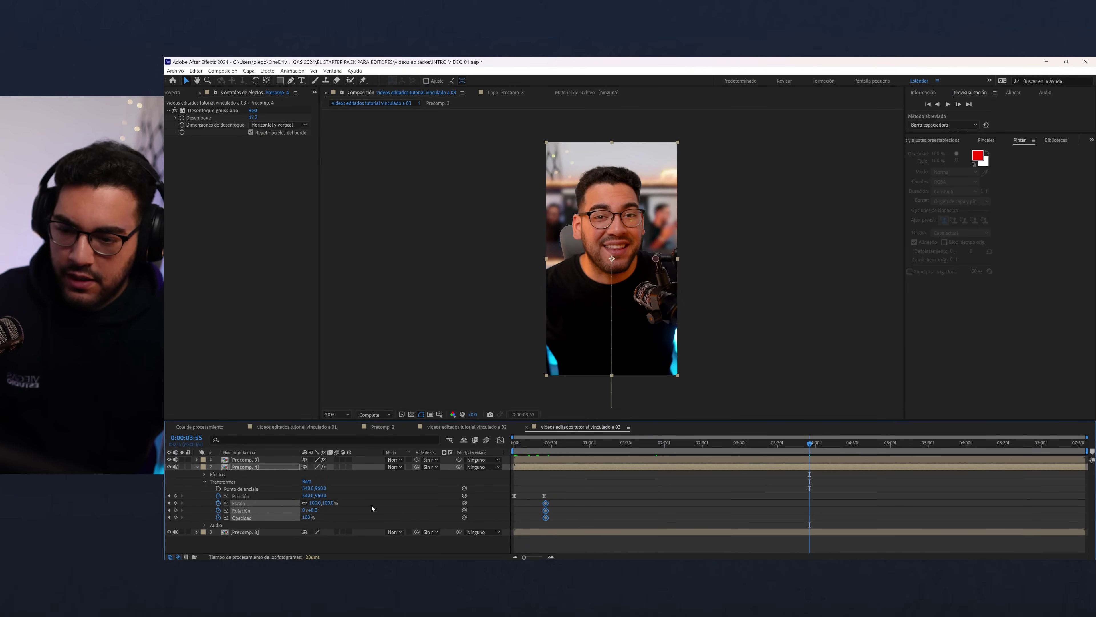
drag(318, 503, 370, 488)
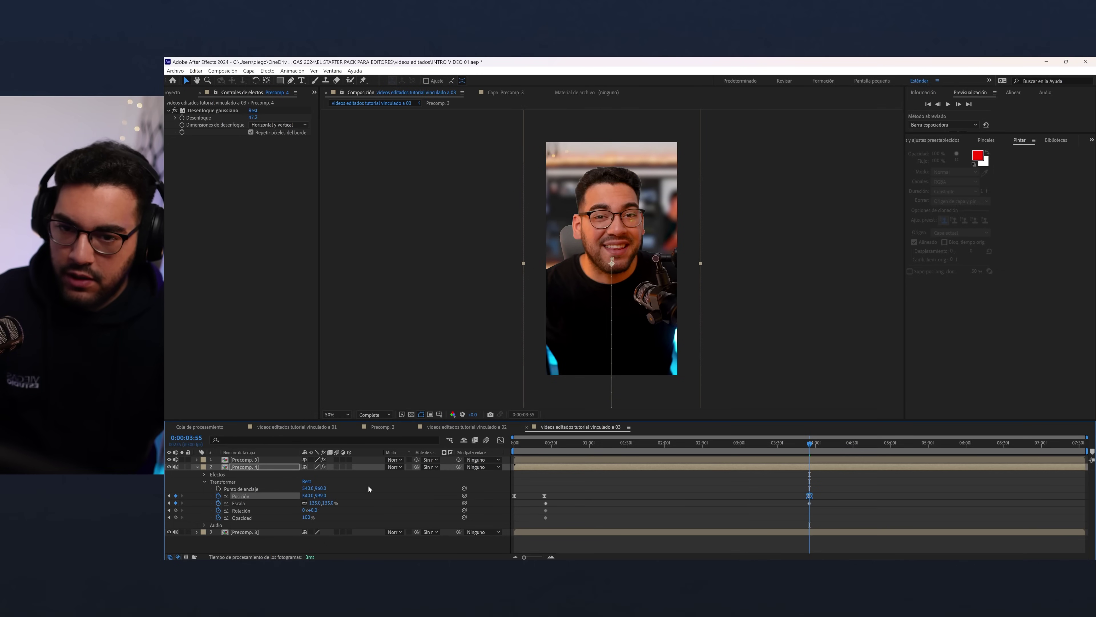
mouse_move(798, 489)
mouse_down()
mouse_move(822, 509)
mouse_move(1085, 522)
mouse_up()
key(Home)
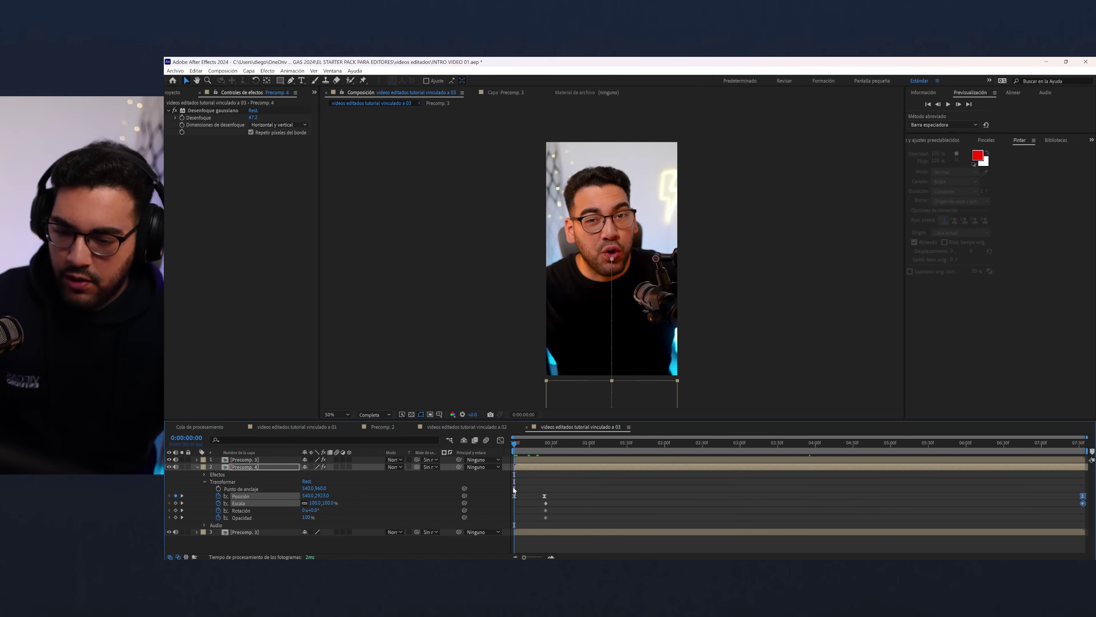
key(alt+Tab)
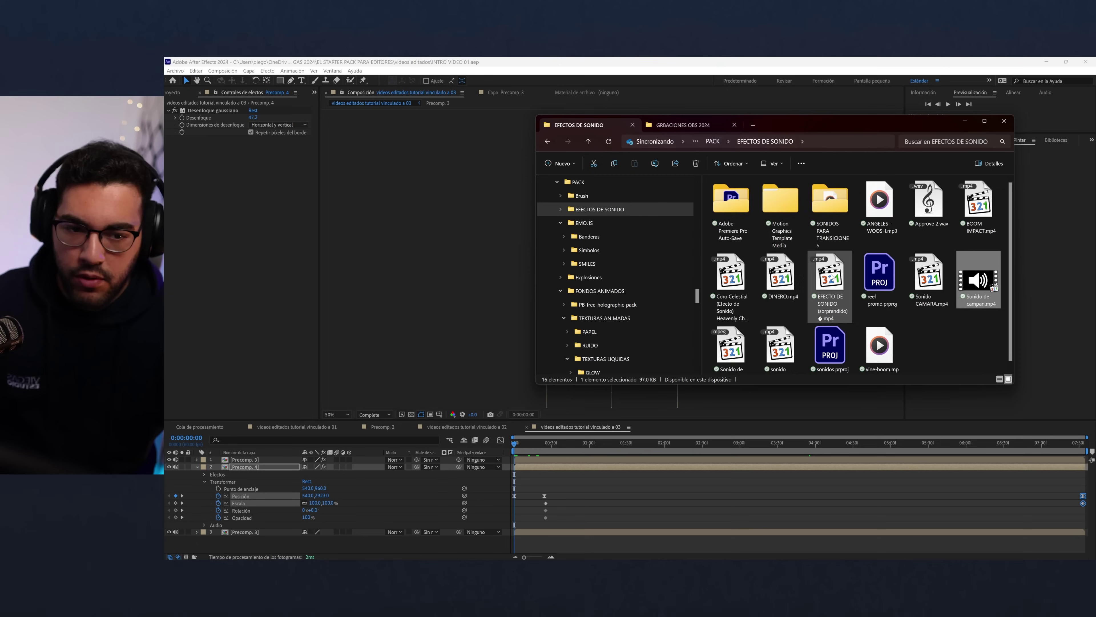
- Drag Cellophane Wrap 3.mp4 from FONDOS ANIMADOS > TEXTURAS ANIMADAS > PAPEL into the composition
key(alt+Up)
double_click(759, 253)
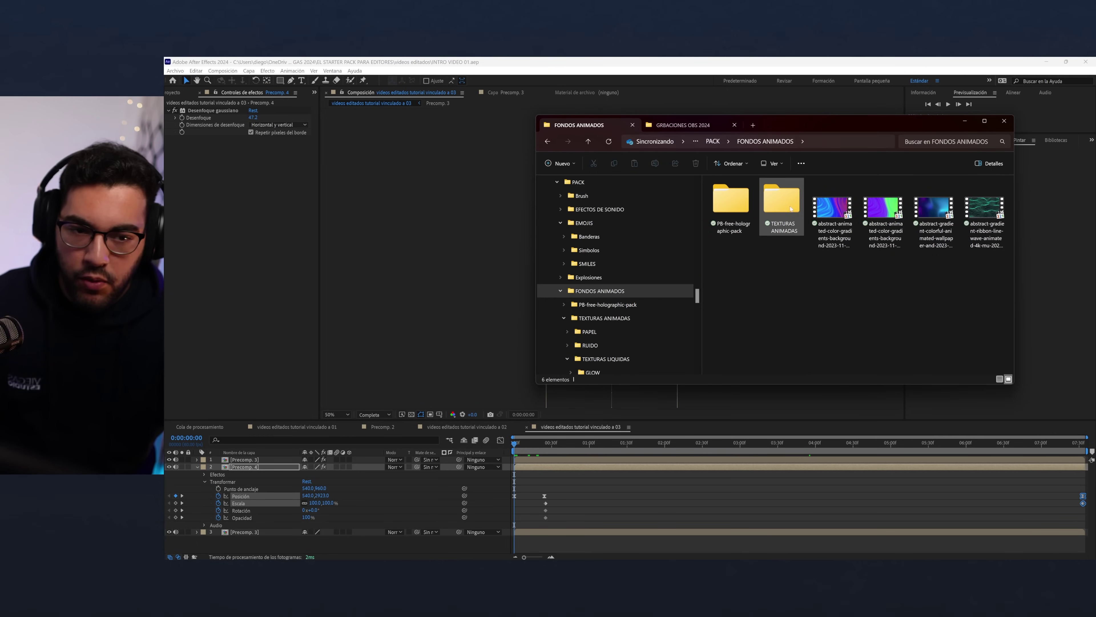
click(832, 207)
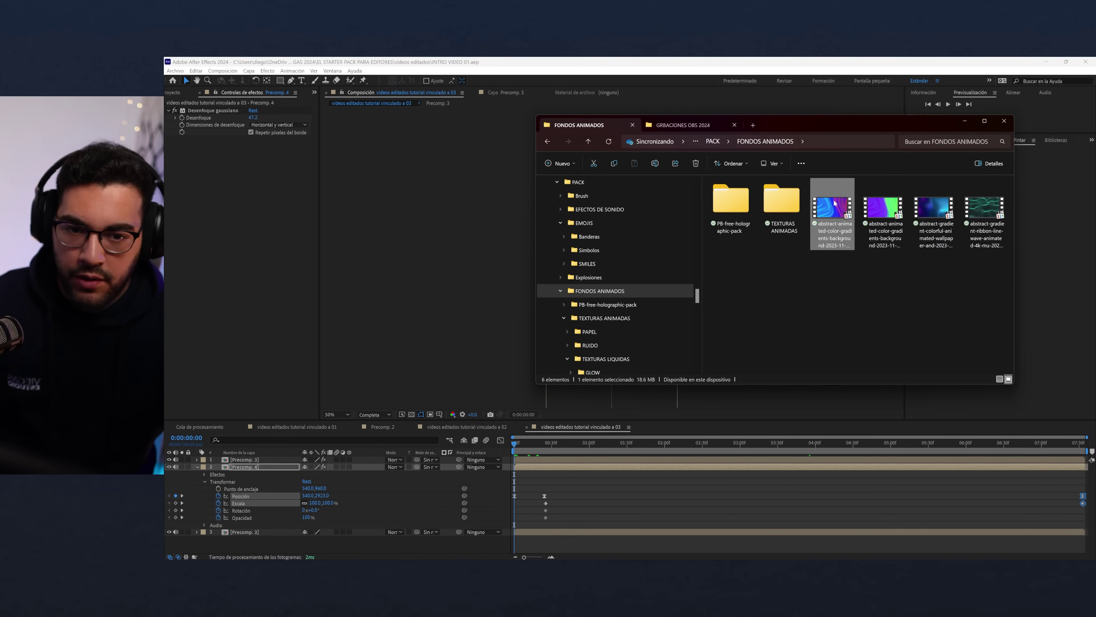
double_click(770, 201)
click(746, 200)
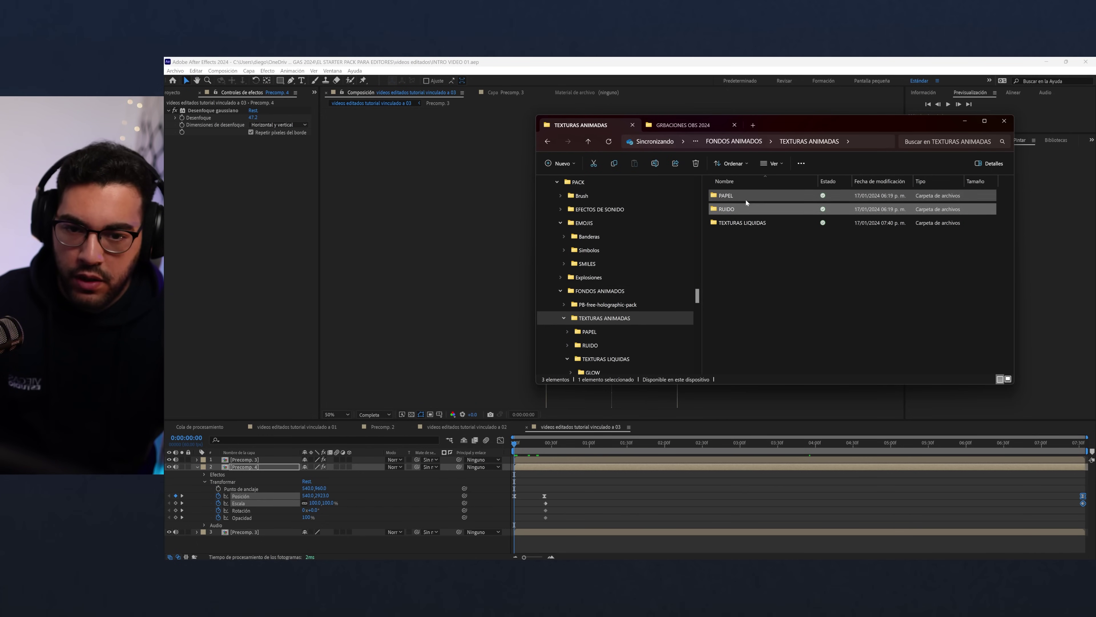
double_click(747, 196)
click(928, 209)
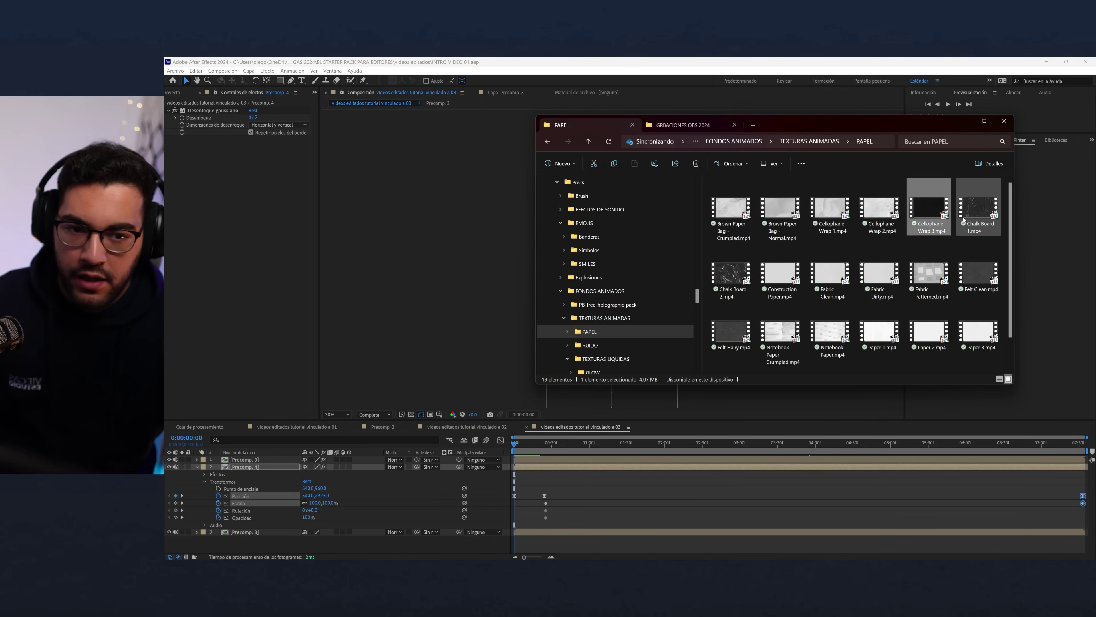
drag(928, 212, 401, 484)
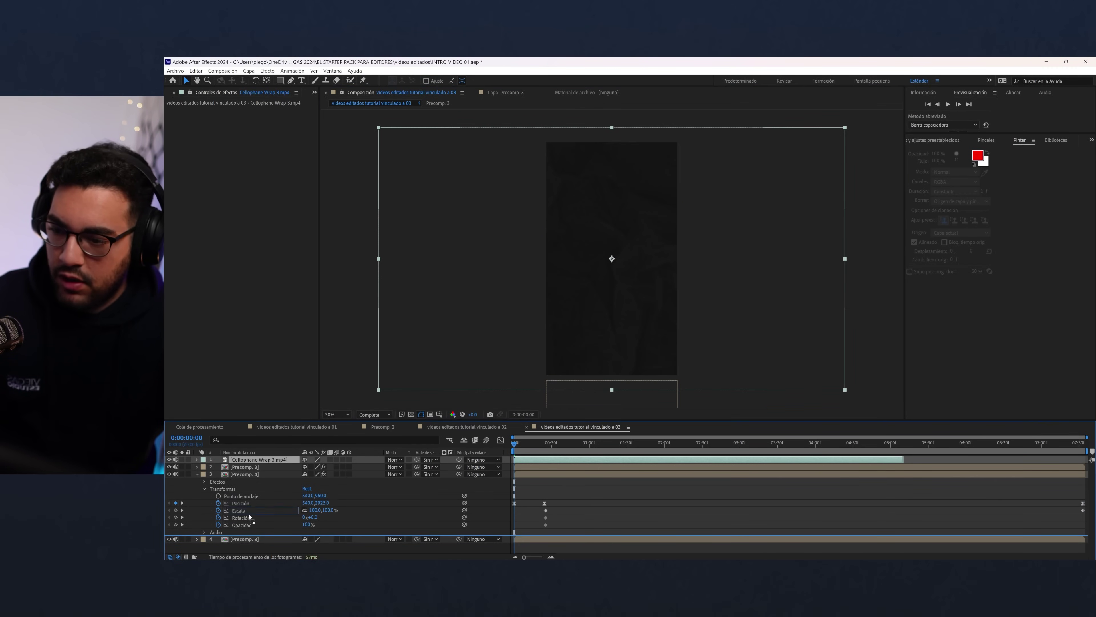
- Move the texture layer below Precomp. 4, try Pantalla blending, then revert to Normal
drag(249, 516, 248, 528)
click(394, 531)
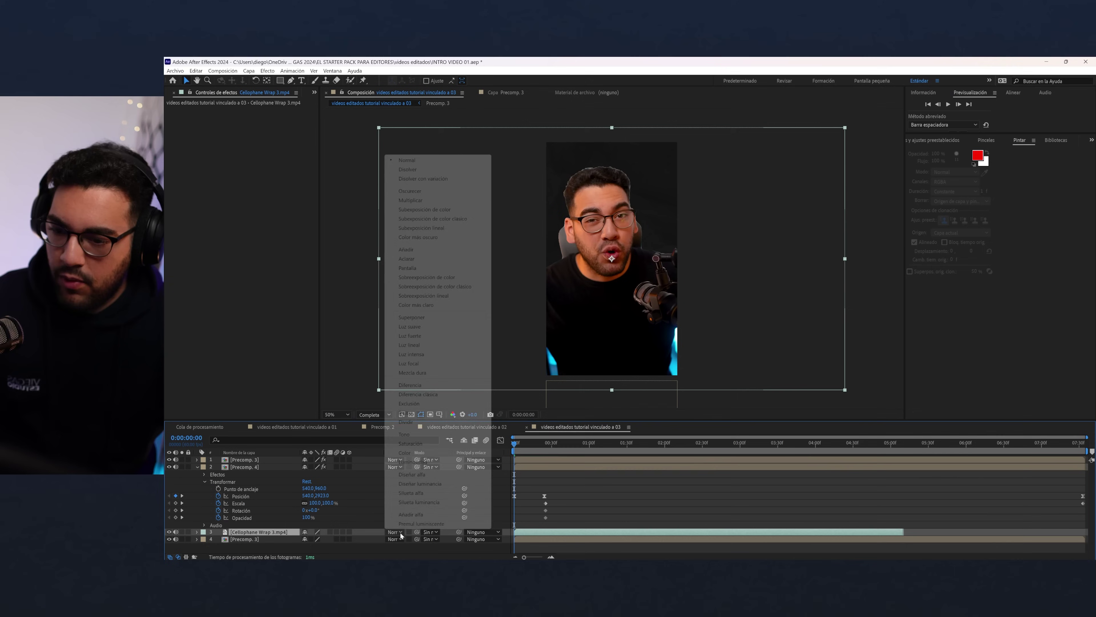
click(432, 257)
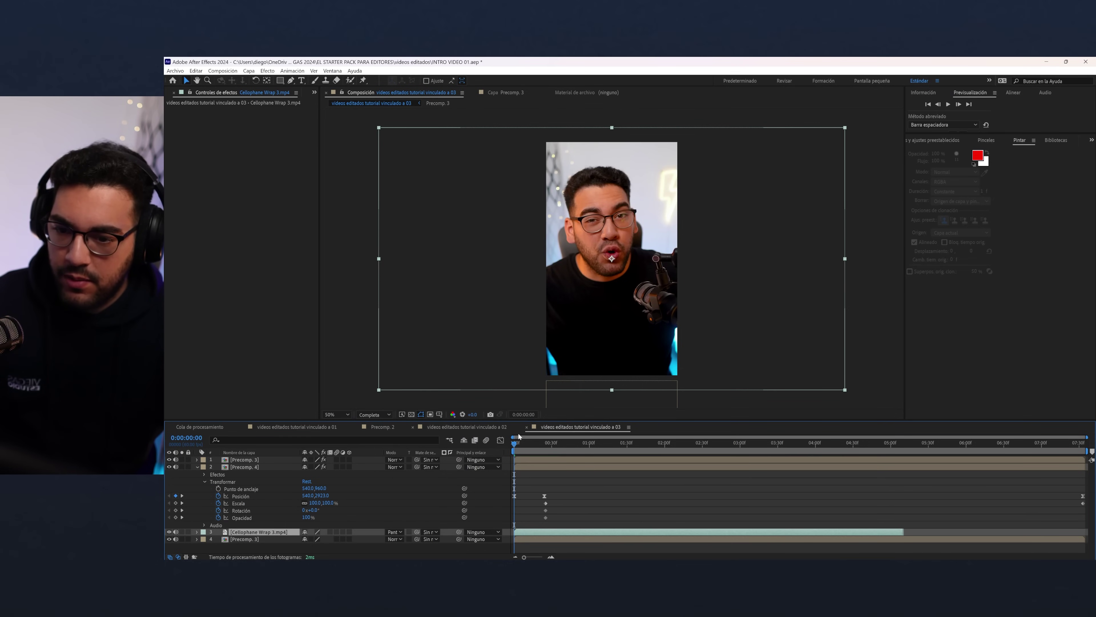
drag(518, 436, 613, 442)
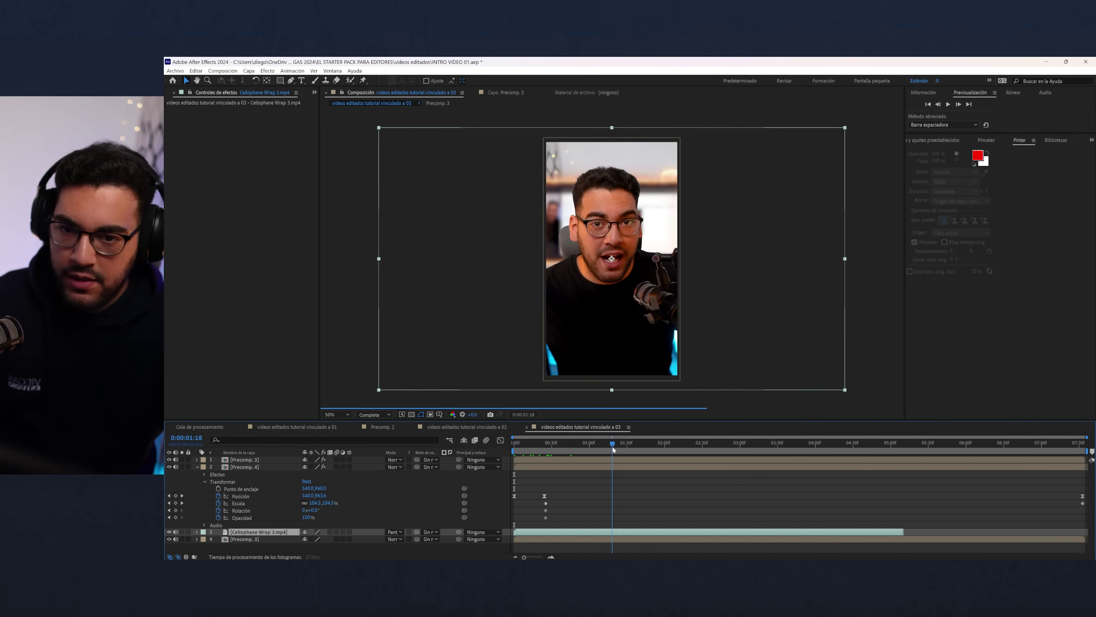
click(404, 534)
click(409, 160)
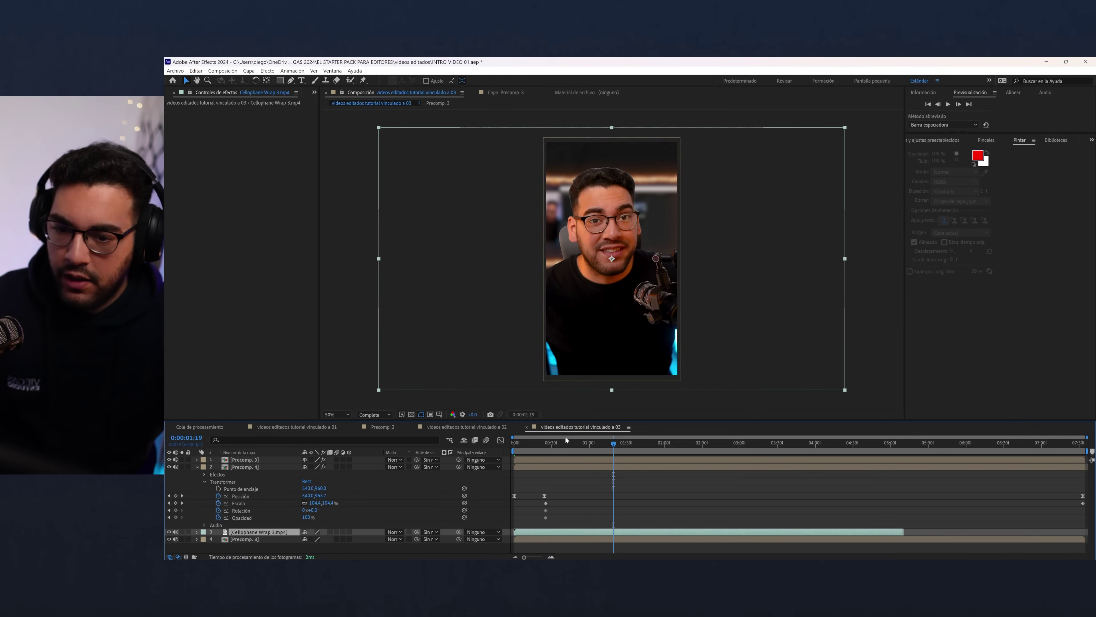
drag(525, 442, 511, 445)
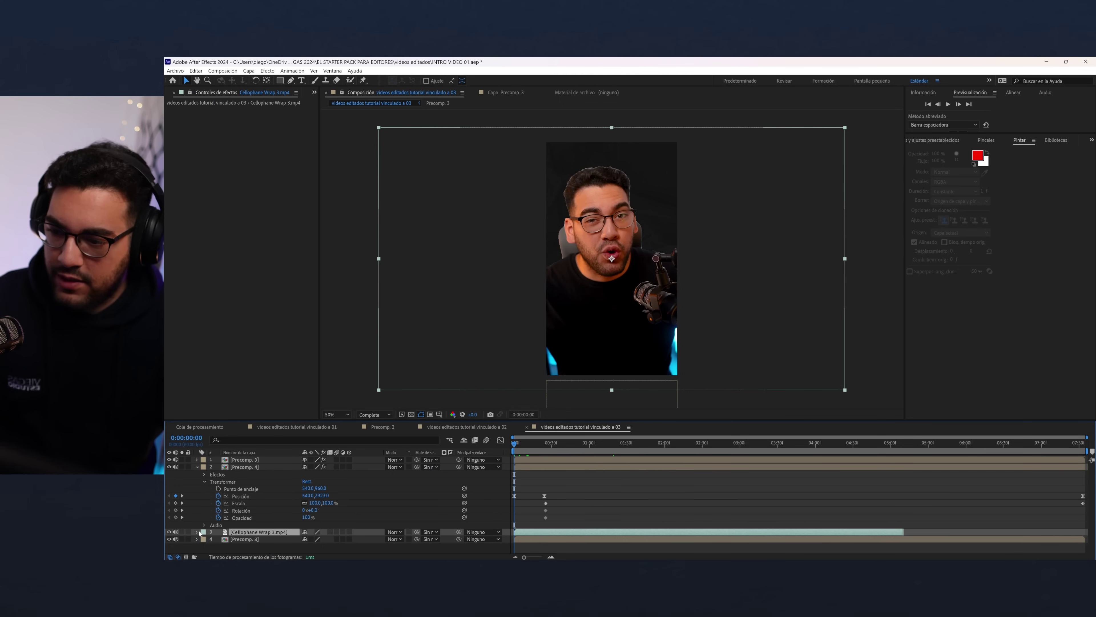
- Keyframe the texture's position rising from below the frame up to Y 1020
key(p)
key(space)
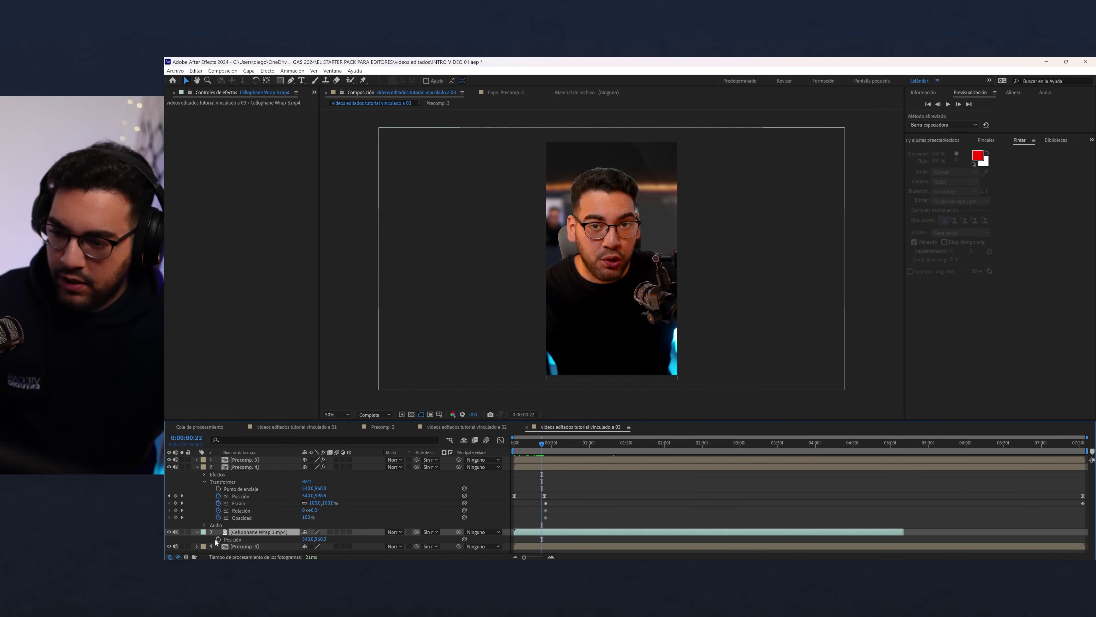
click(218, 540)
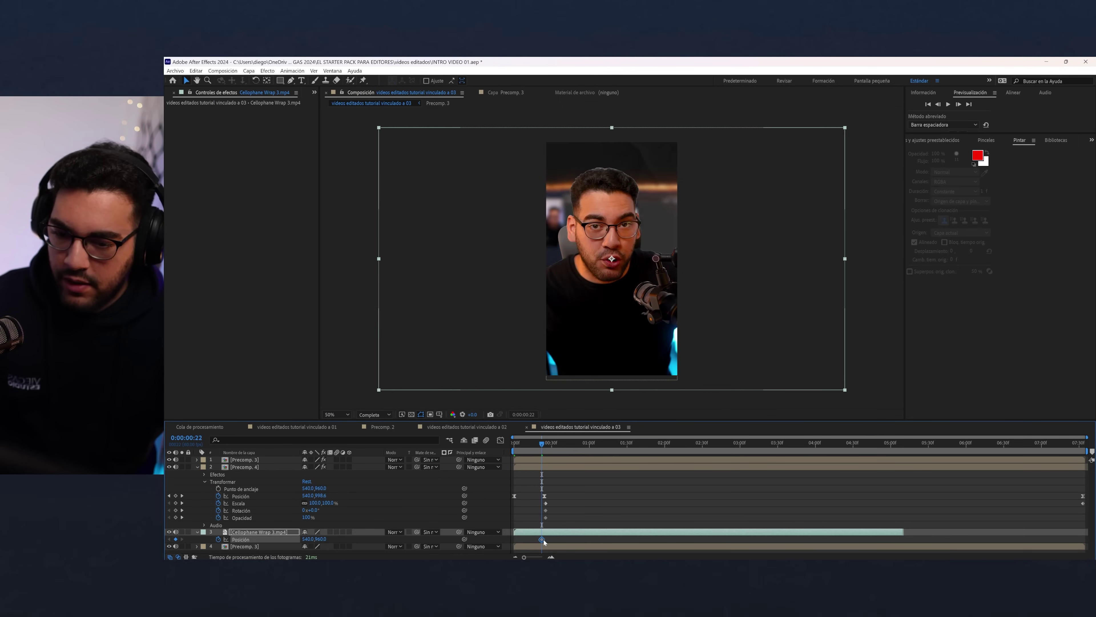
key(Home)
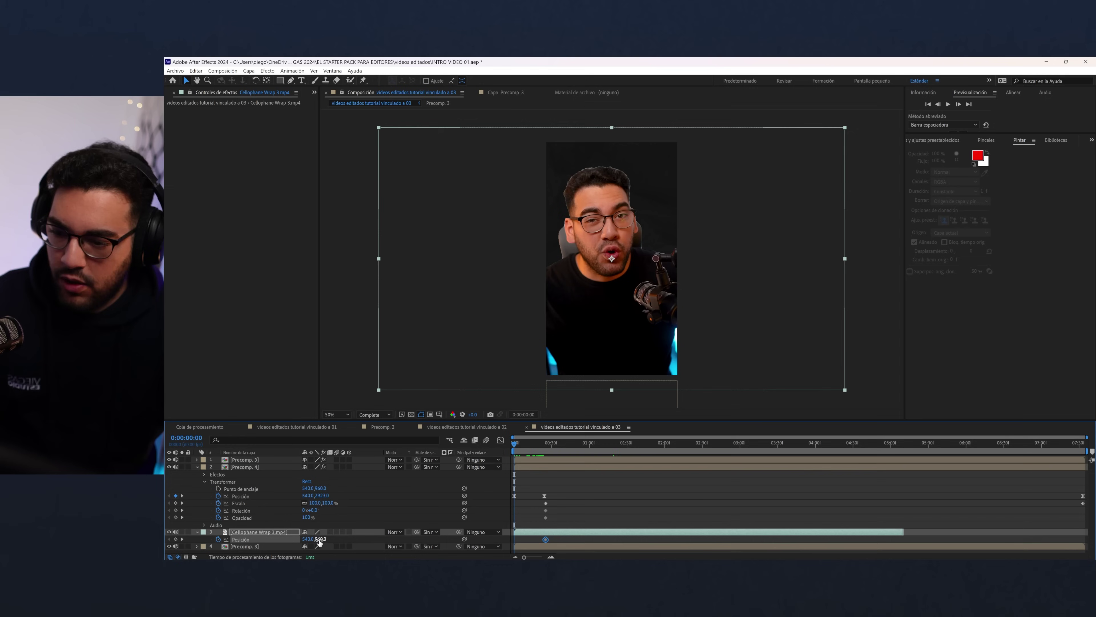
mouse_move(319, 539)
mouse_down()
mouse_move(315, 528)
mouse_move(519, 530)
mouse_move(470, 548)
mouse_up()
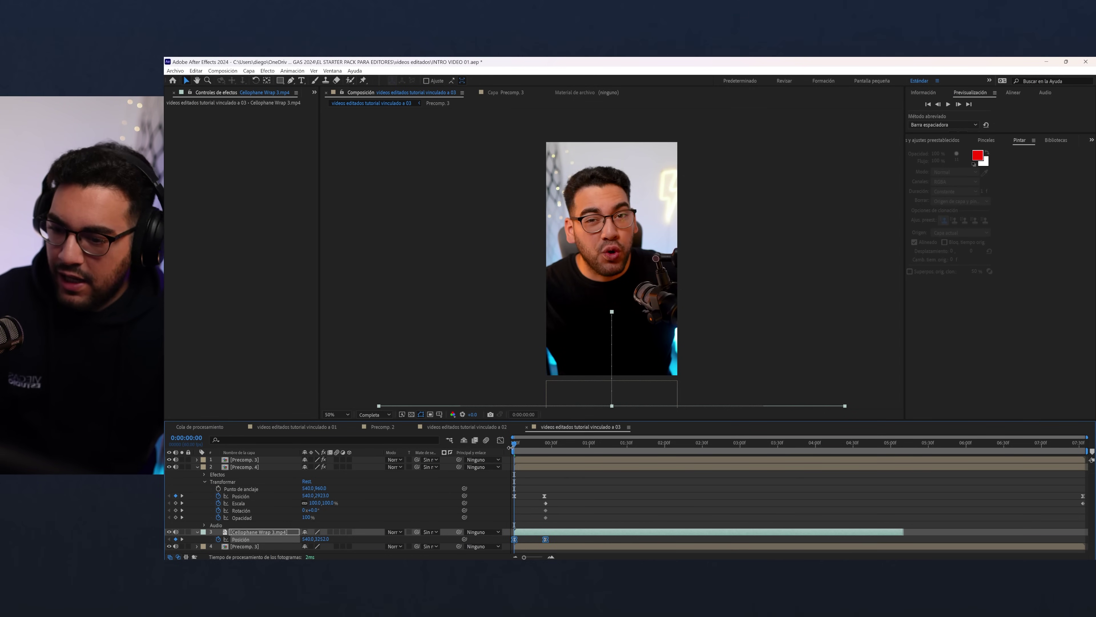
click(331, 532)
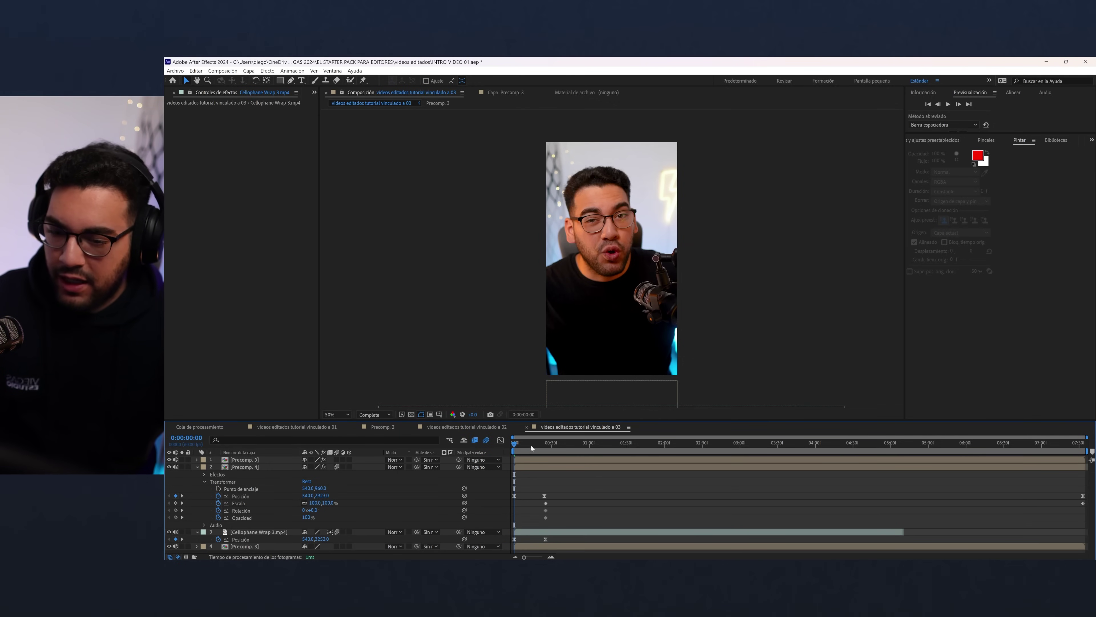
drag(531, 445, 600, 454)
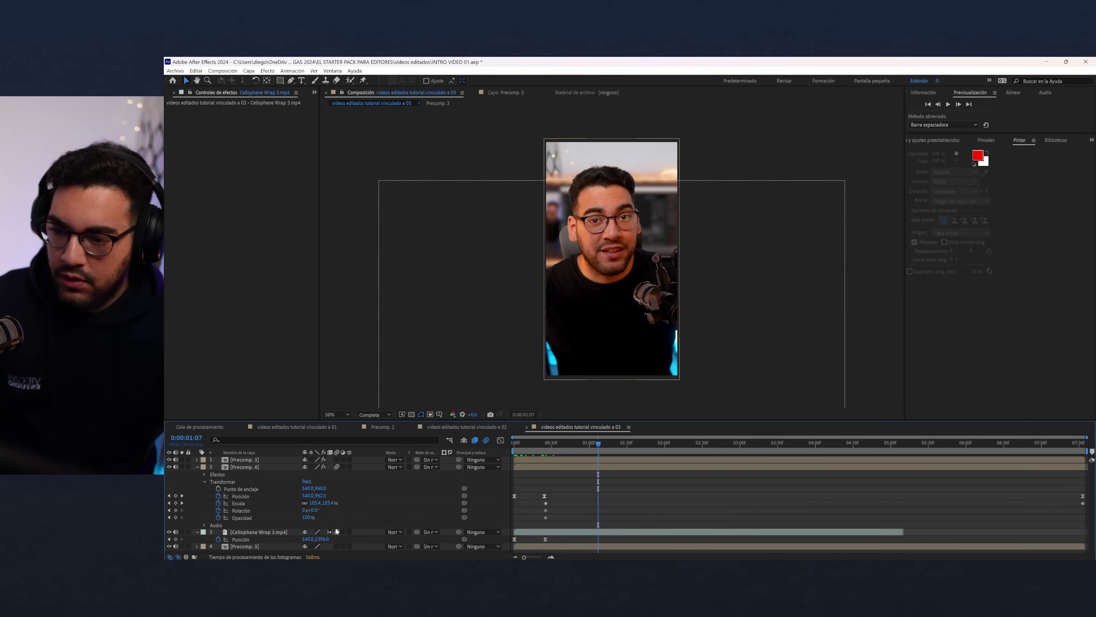
drag(318, 539, 165, 533)
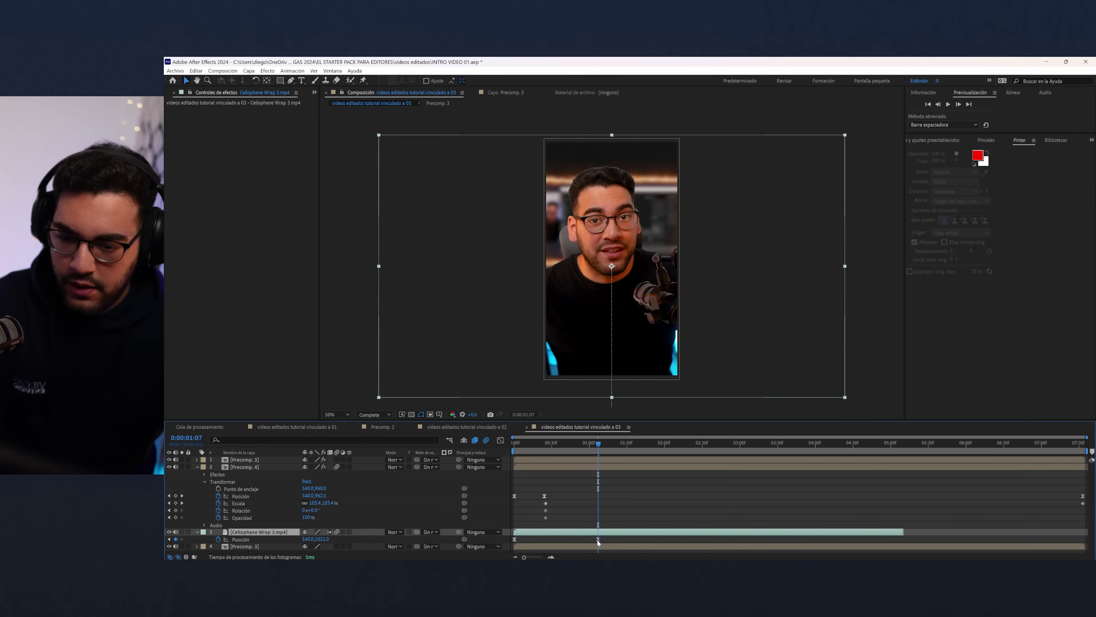
drag(597, 539, 540, 539)
drag(514, 443, 898, 527)
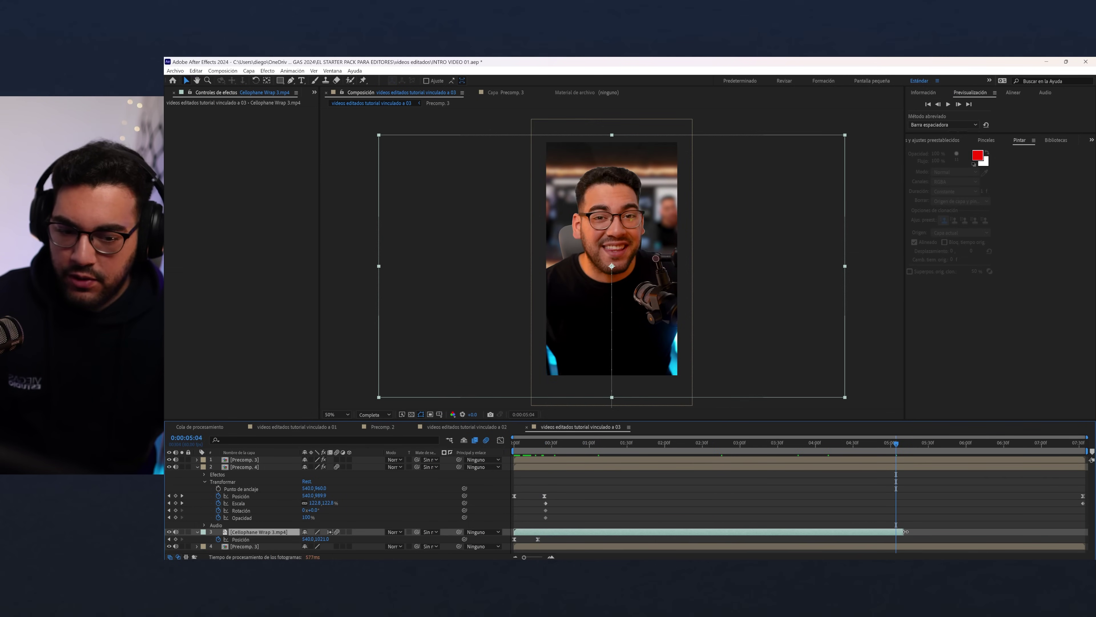
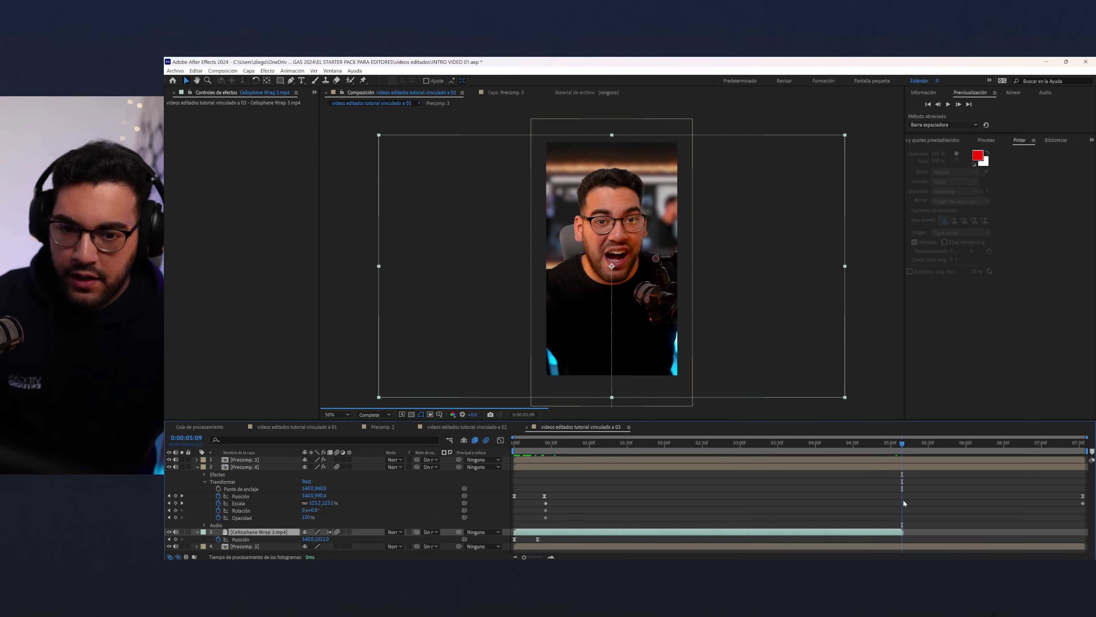
- Enable time remapping on Cellophane Wrap 3.mp4, add a loopOut() expression and extend its out-point
right_click(885, 535)
mouse_move(906, 333)
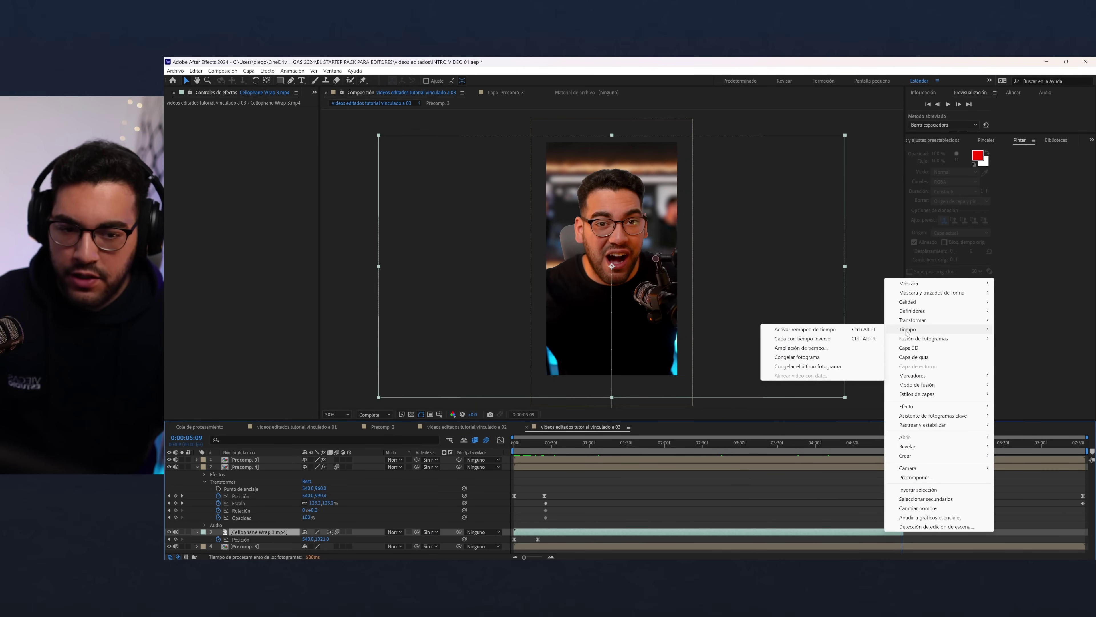
click(846, 330)
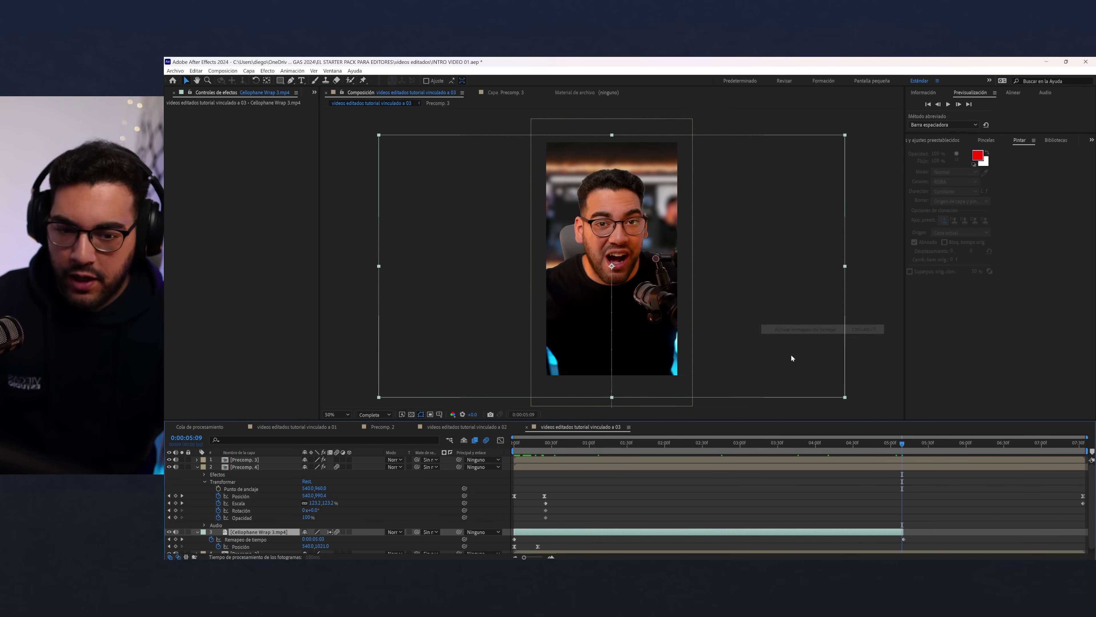
alt+click(211, 534)
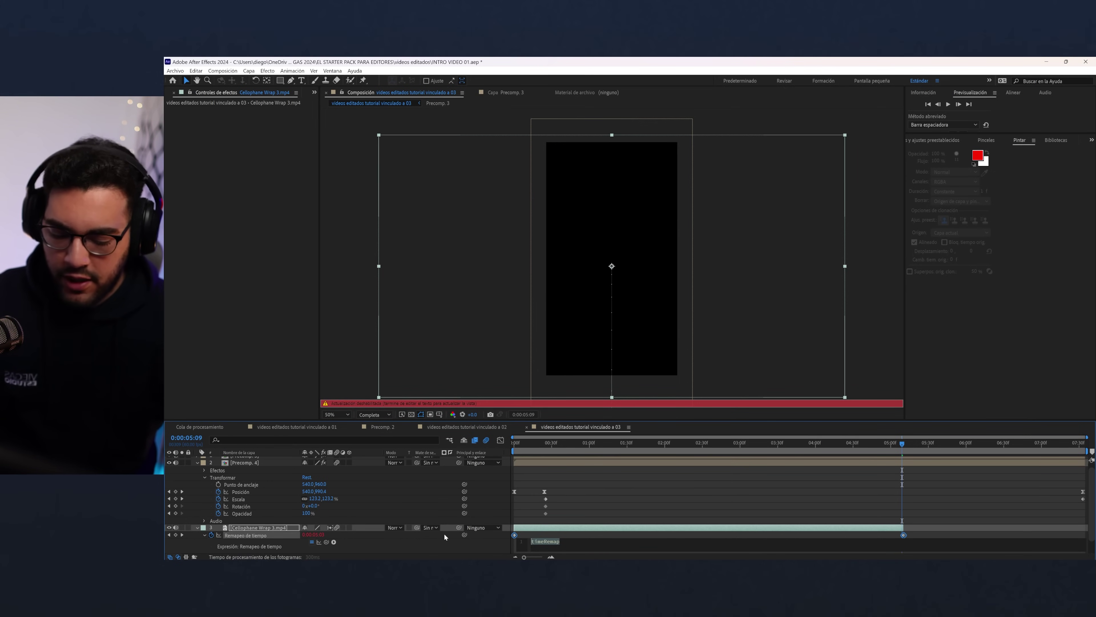
text(loo)
key(Down)
key(Down)
key(Down)
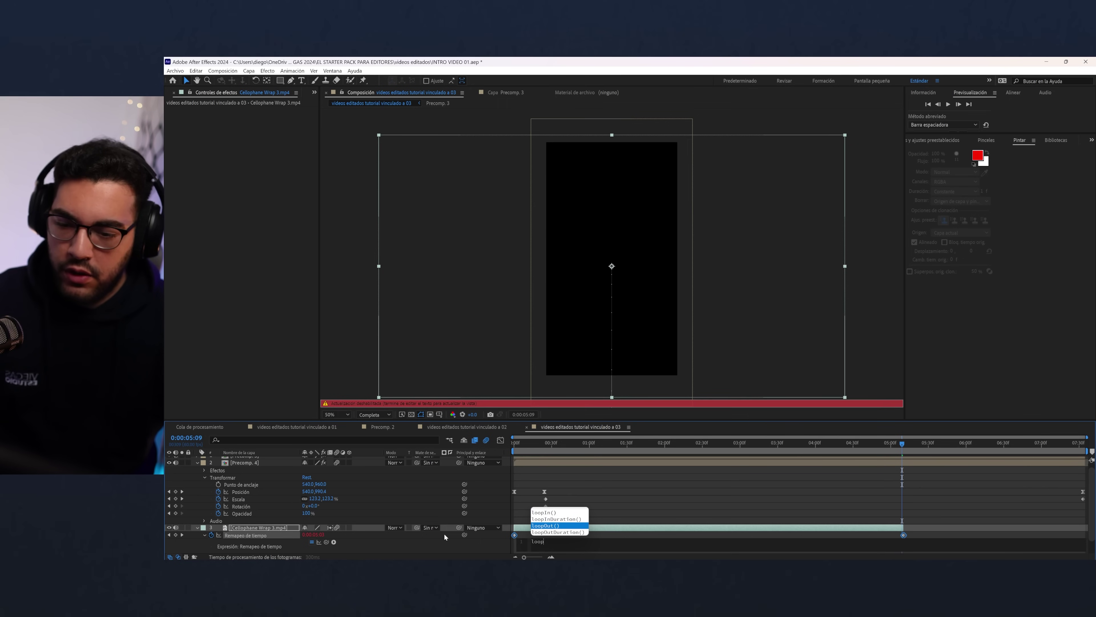
key(Return)
click(827, 503)
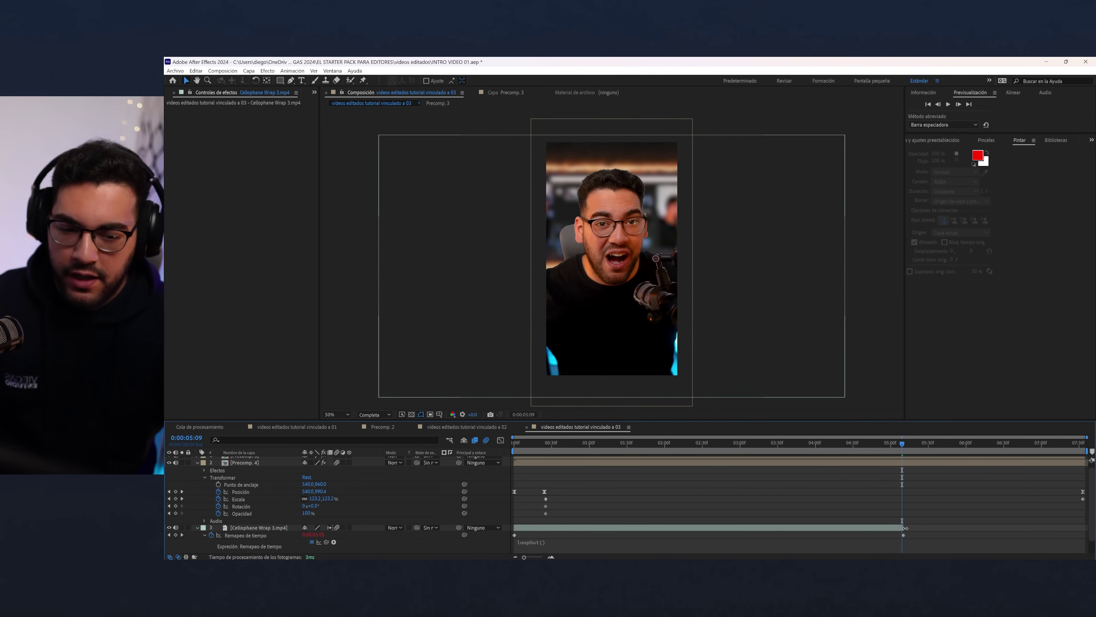
drag(904, 527, 988, 515)
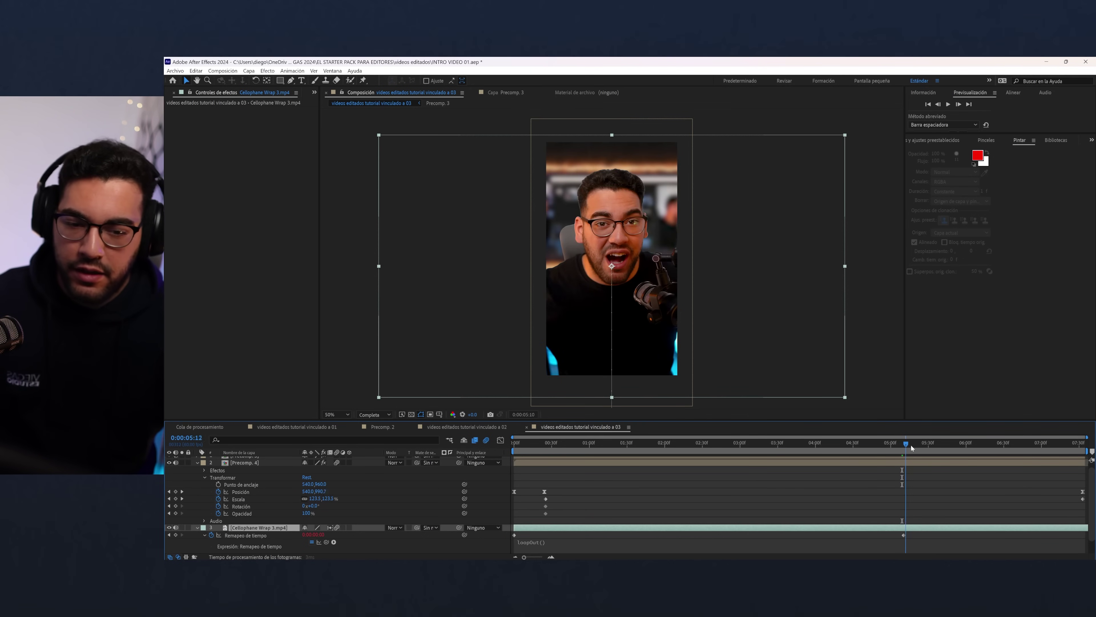
drag(911, 445, 1053, 456)
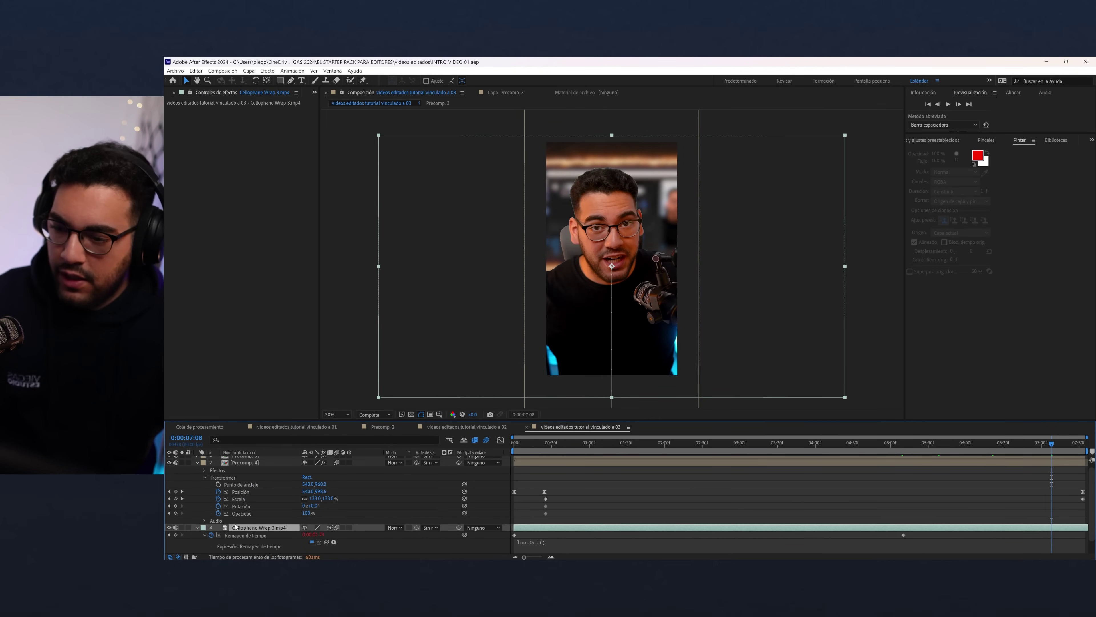
- Lower the Cellophane Wrap layer's opacity to 84% and return to the composition start
key(t)
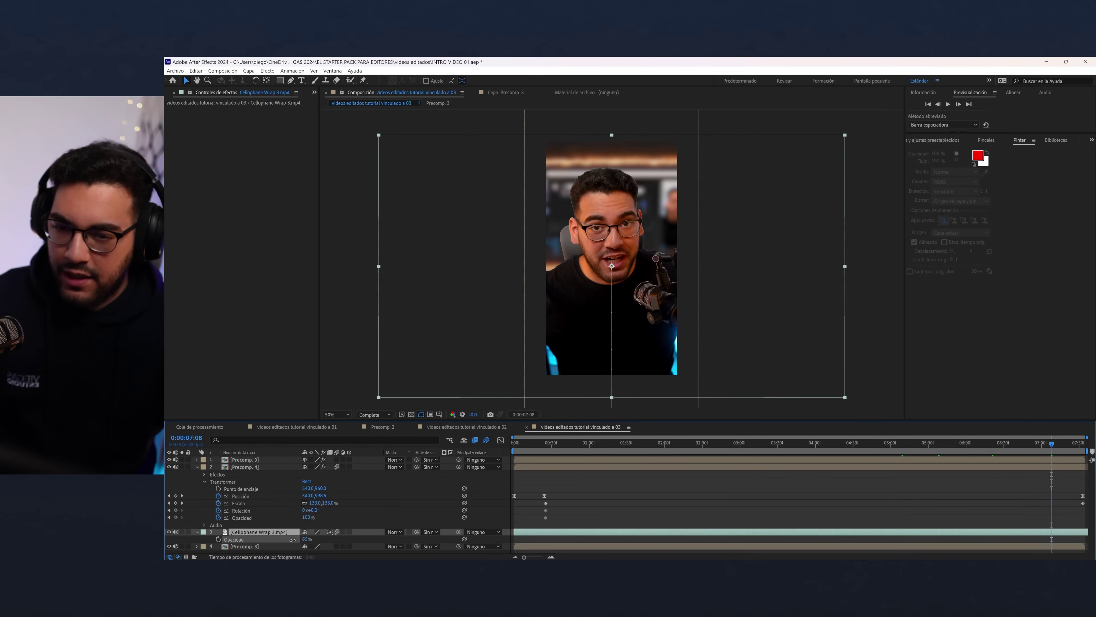
drag(293, 540, 305, 540)
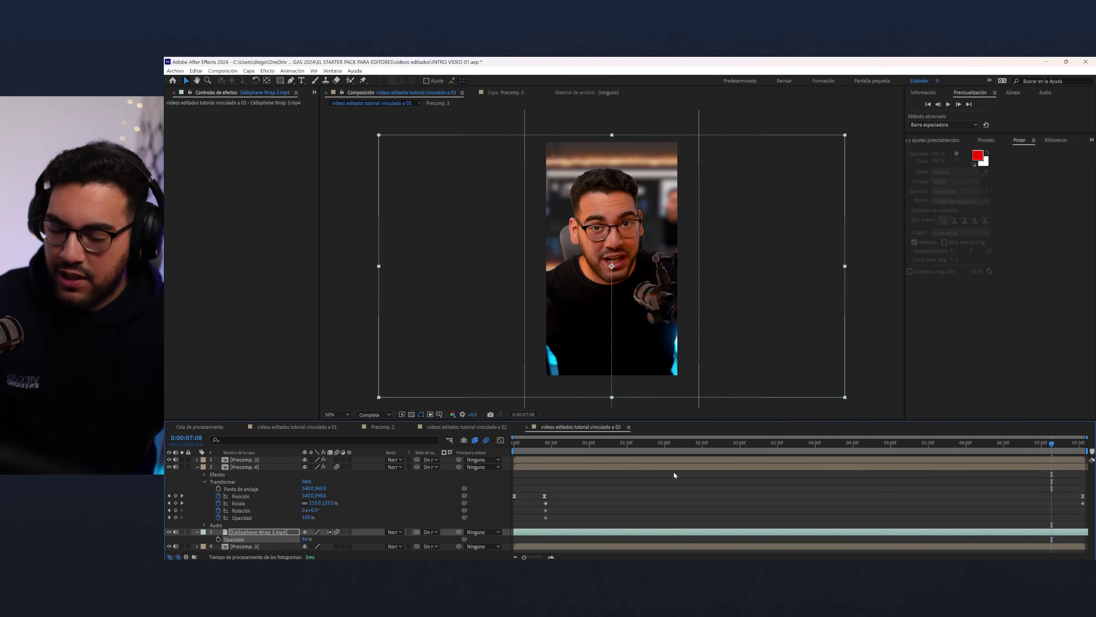
drag(676, 452, 804, 455)
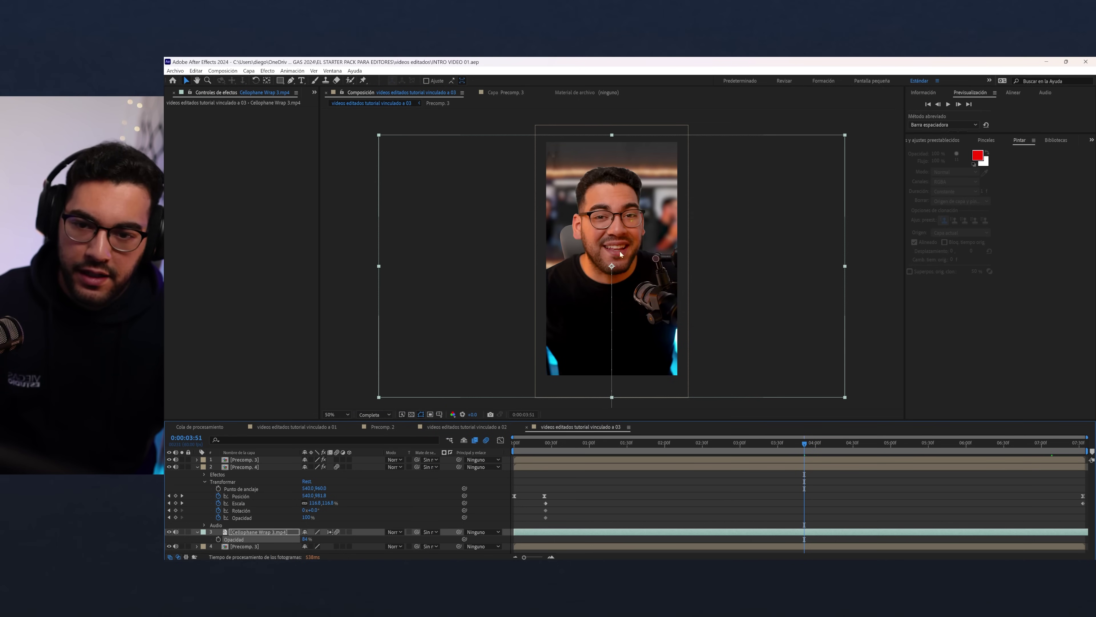
key(Home)
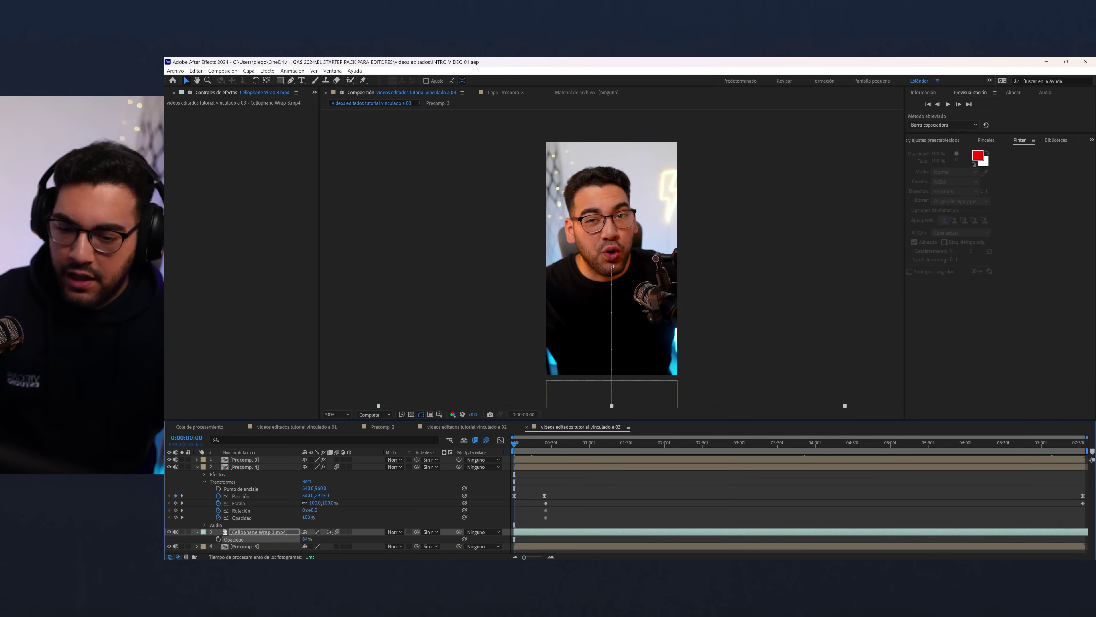
- Browse File Explorer to the TEXTURAS LIQUIDAS > GLOW folder
click(587, 522)
key(alt+Up)
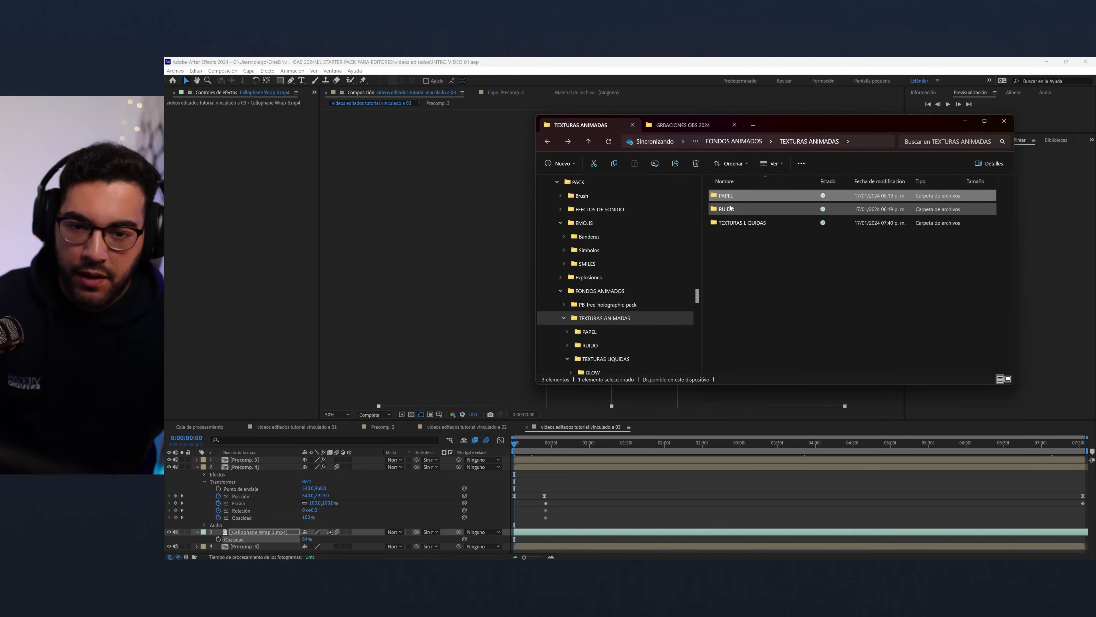
double_click(729, 208)
key(alt+Left)
double_click(751, 222)
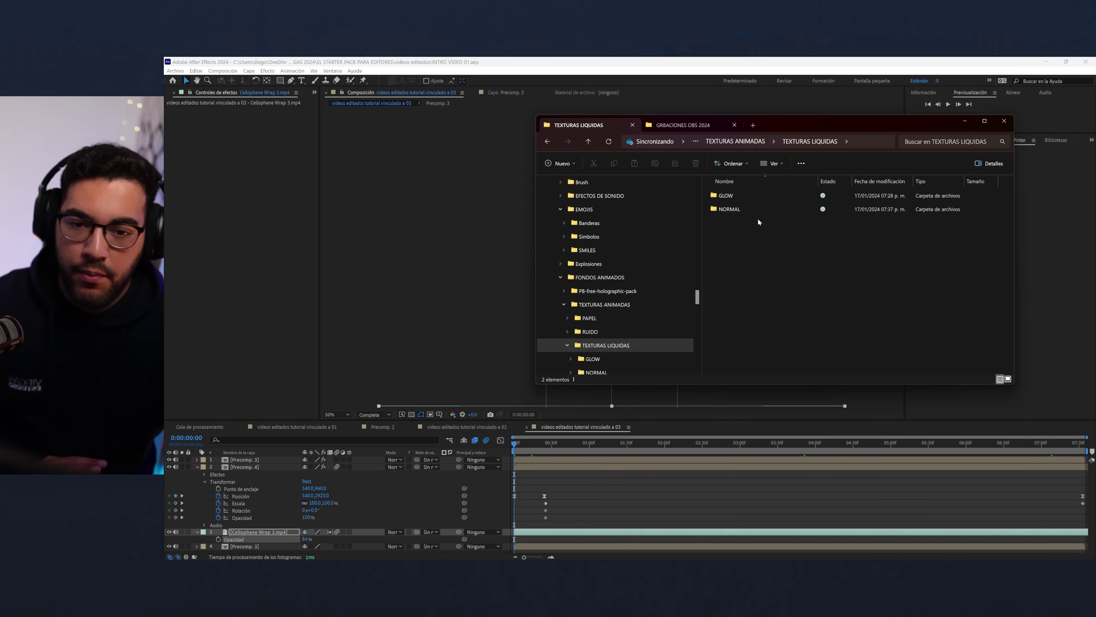
double_click(753, 211)
key(alt+Left)
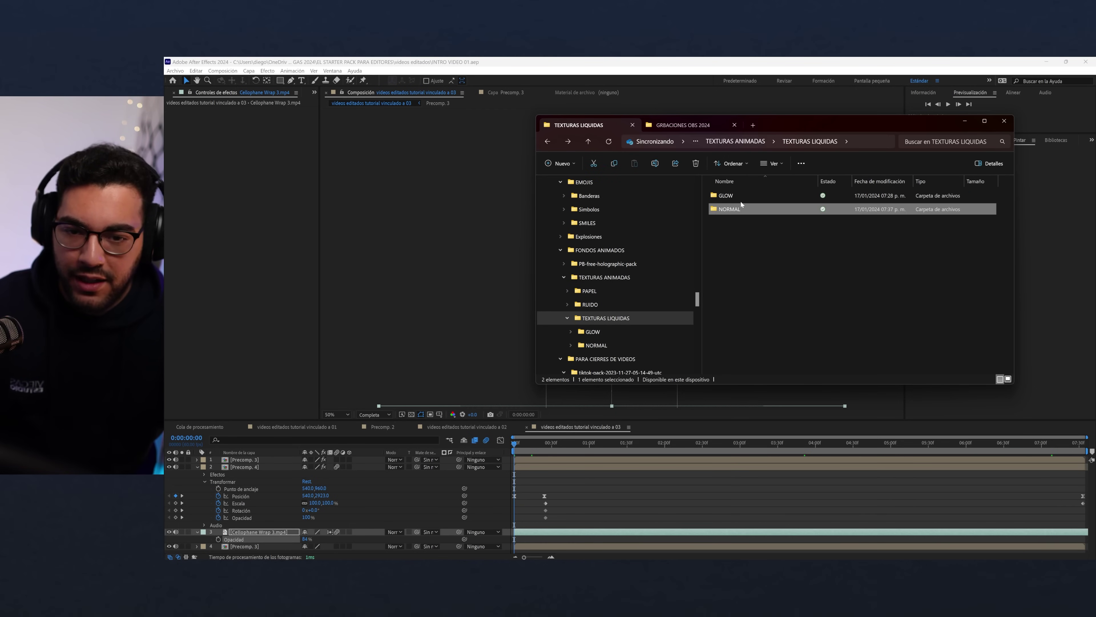
double_click(741, 196)
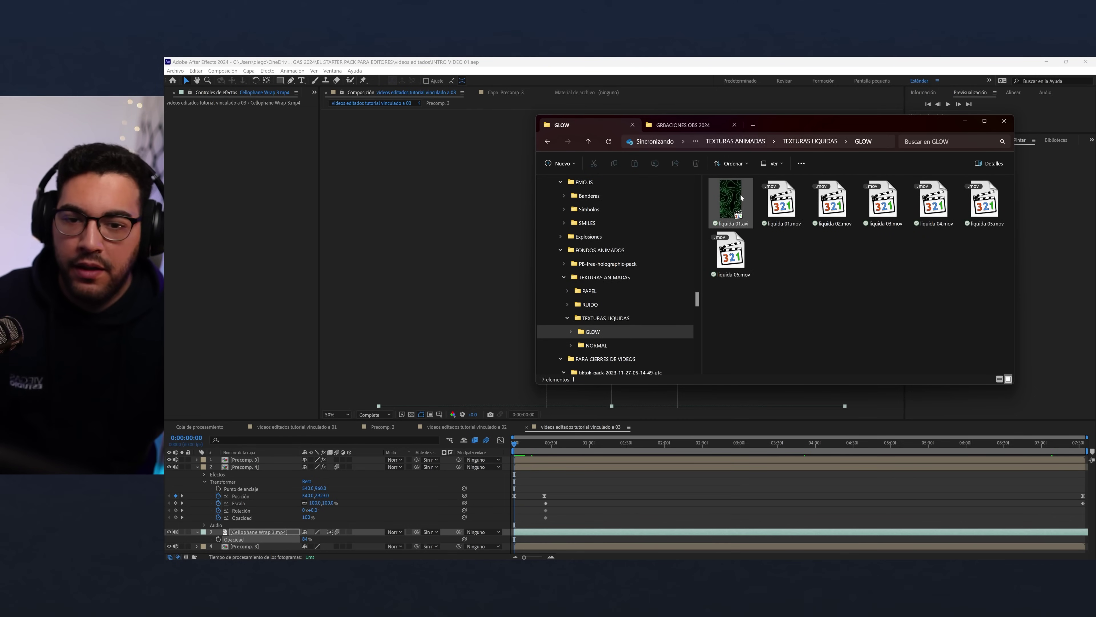
- Preview liquida 01.mov and liquida 02.mov, then drag liquida 02.mov into the composition timeline
double_click(782, 200)
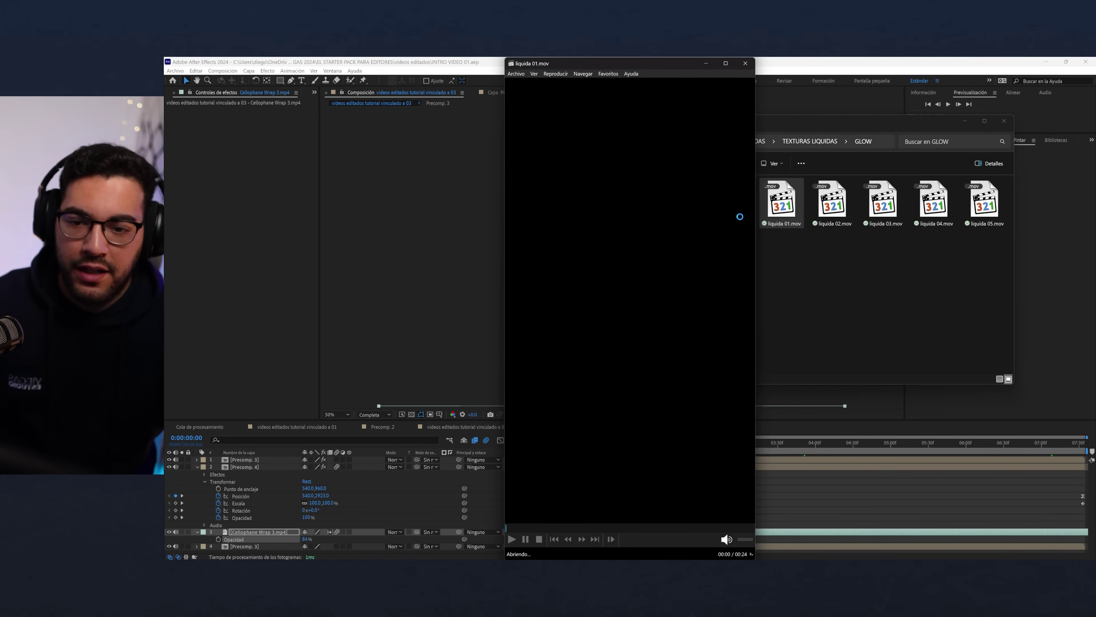
click(799, 267)
double_click(833, 203)
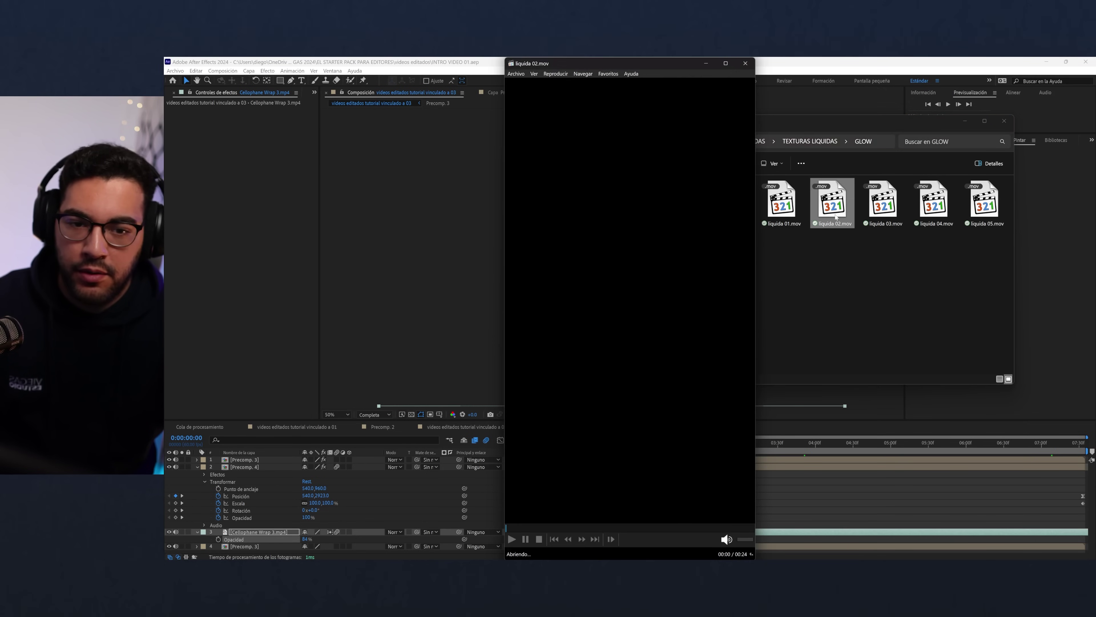
drag(836, 218, 324, 472)
- Set liquida 02.mov to Pantalla (Screen) blend mode and move it below Precomp. 4
click(392, 459)
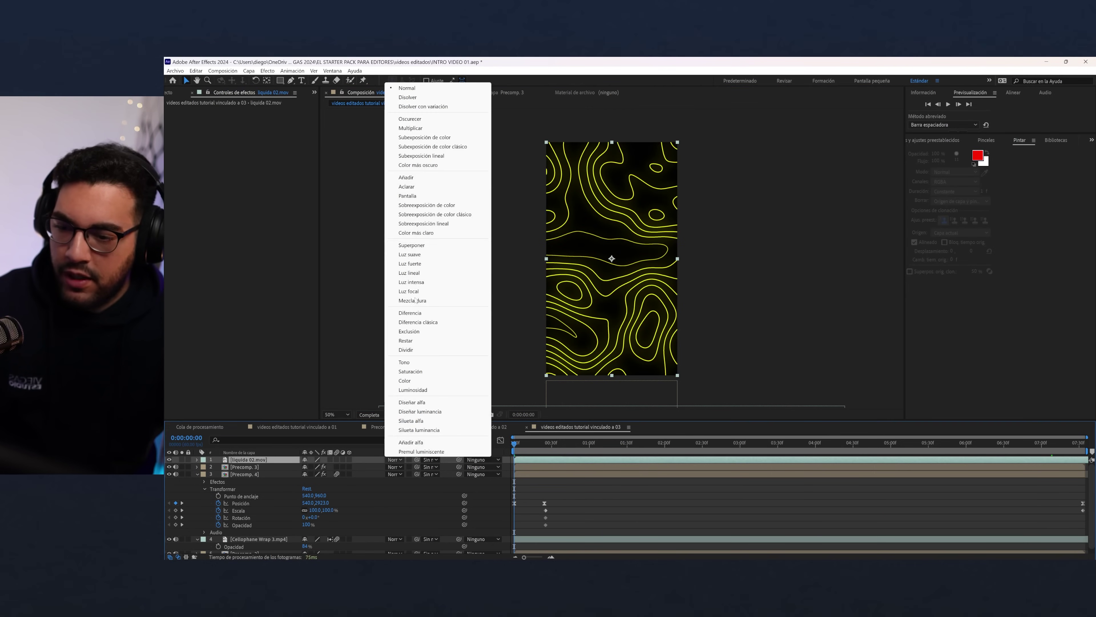
click(408, 196)
drag(244, 461, 250, 532)
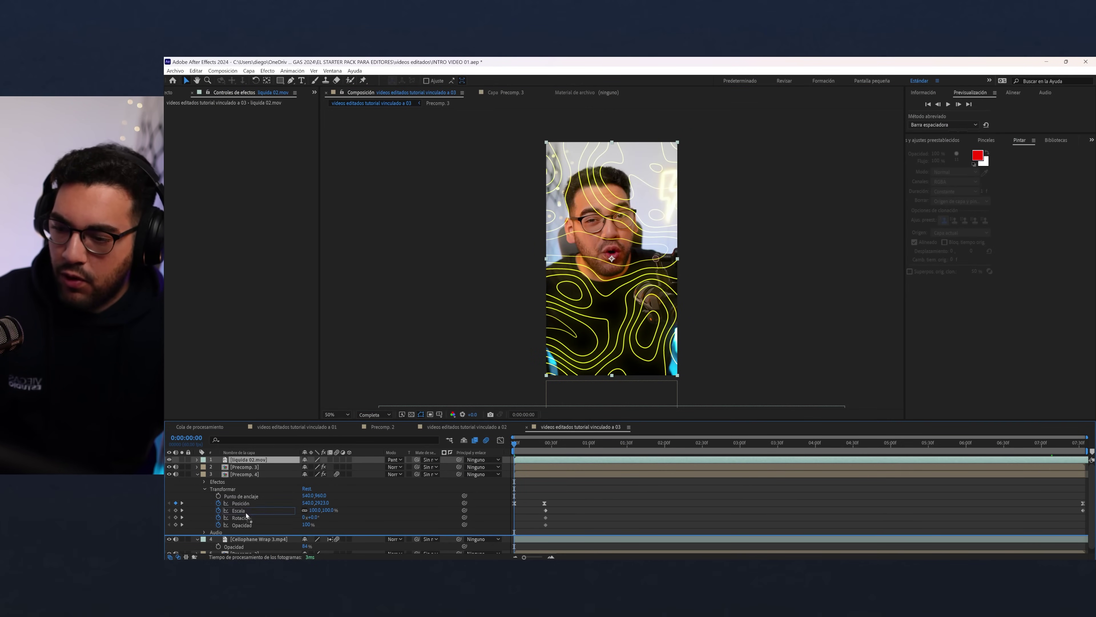
- Keyframe the texture's opacity from 0% at 0:34 up to 100% and preview the fade-in
drag(530, 452, 592, 449)
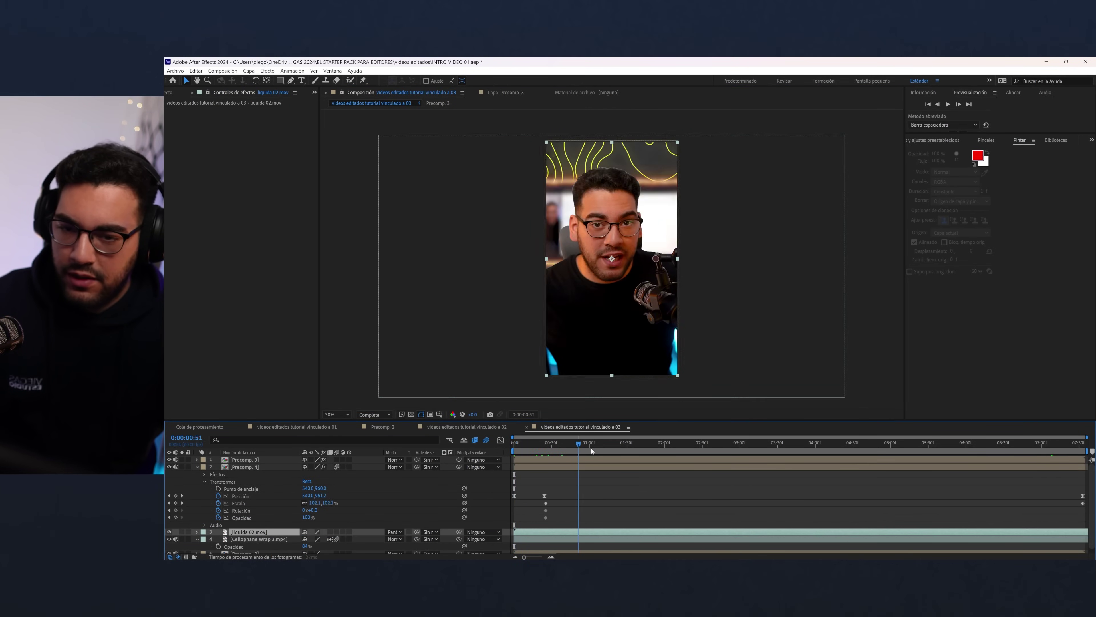
key(t)
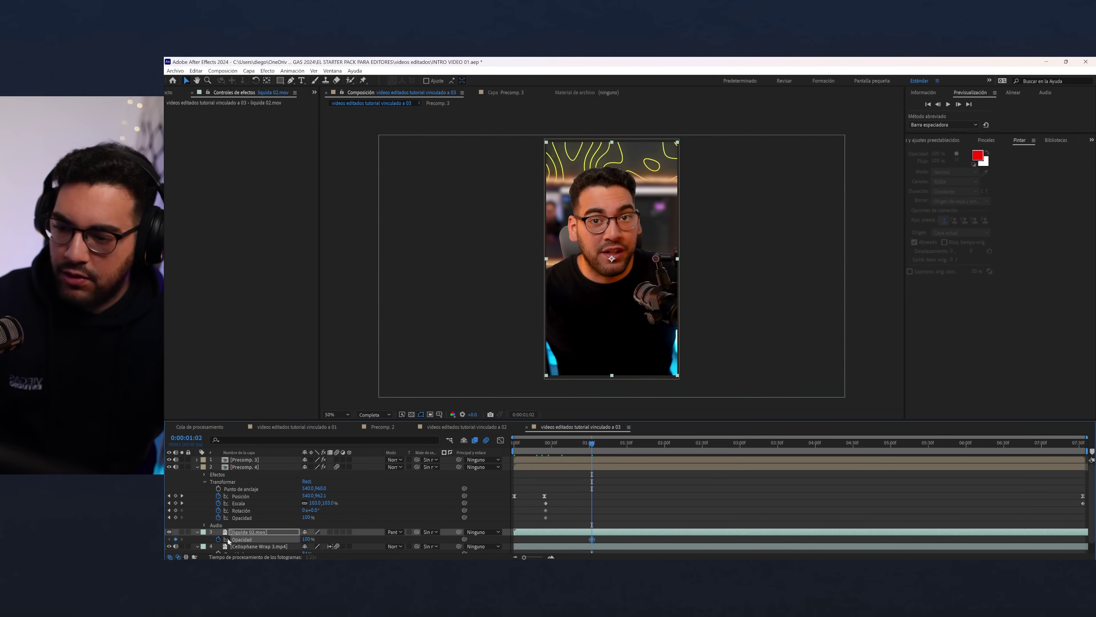
drag(557, 448, 557, 447)
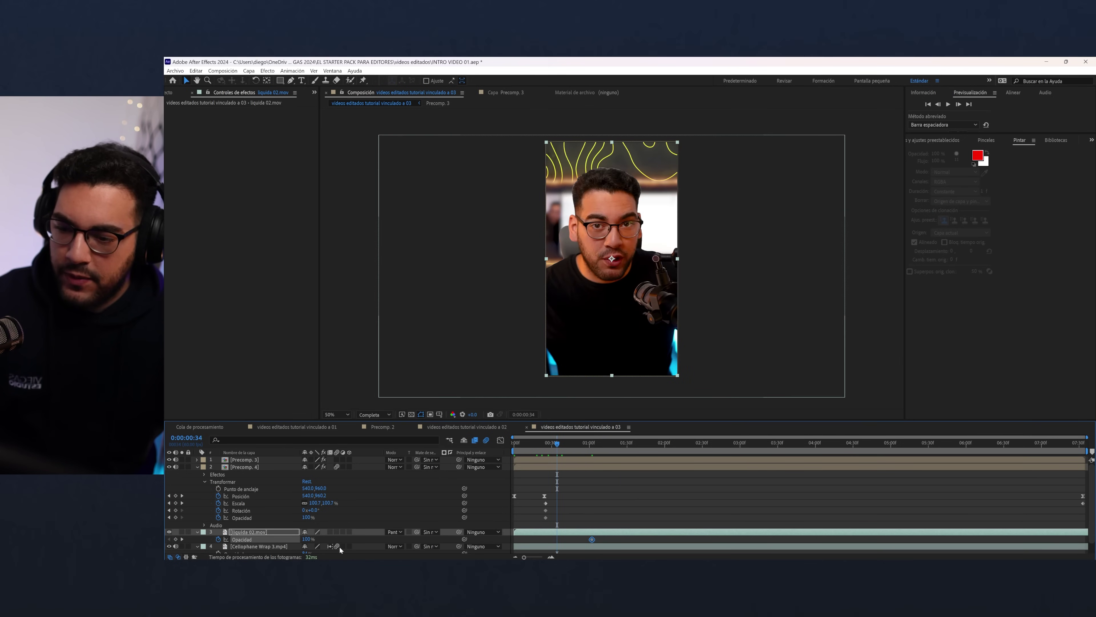
drag(306, 539, 276, 539)
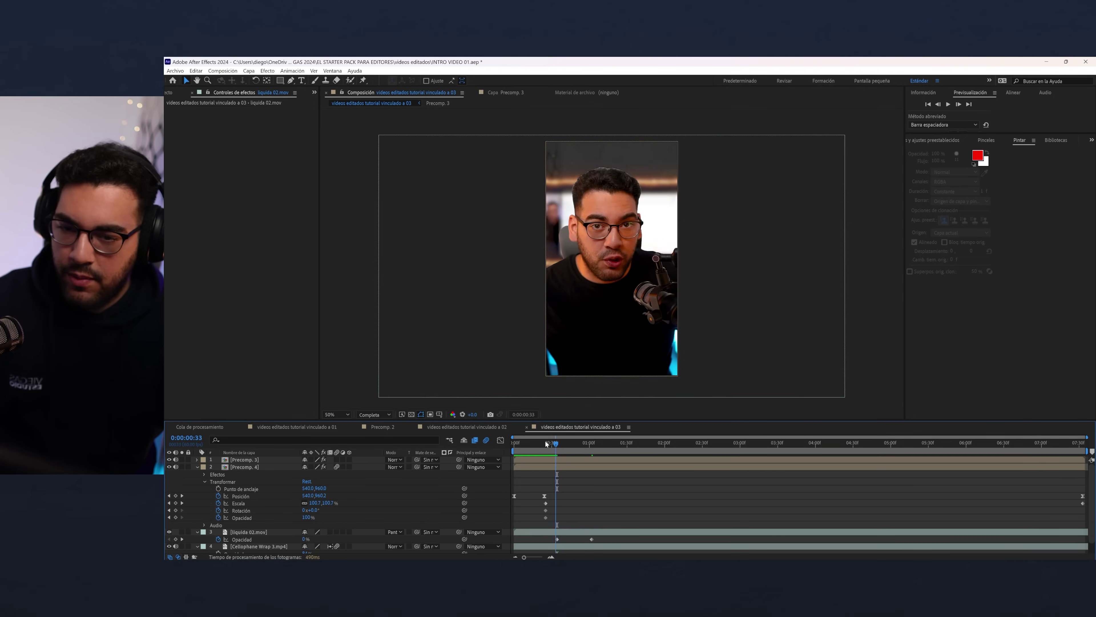
click(523, 442)
drag(522, 442, 647, 457)
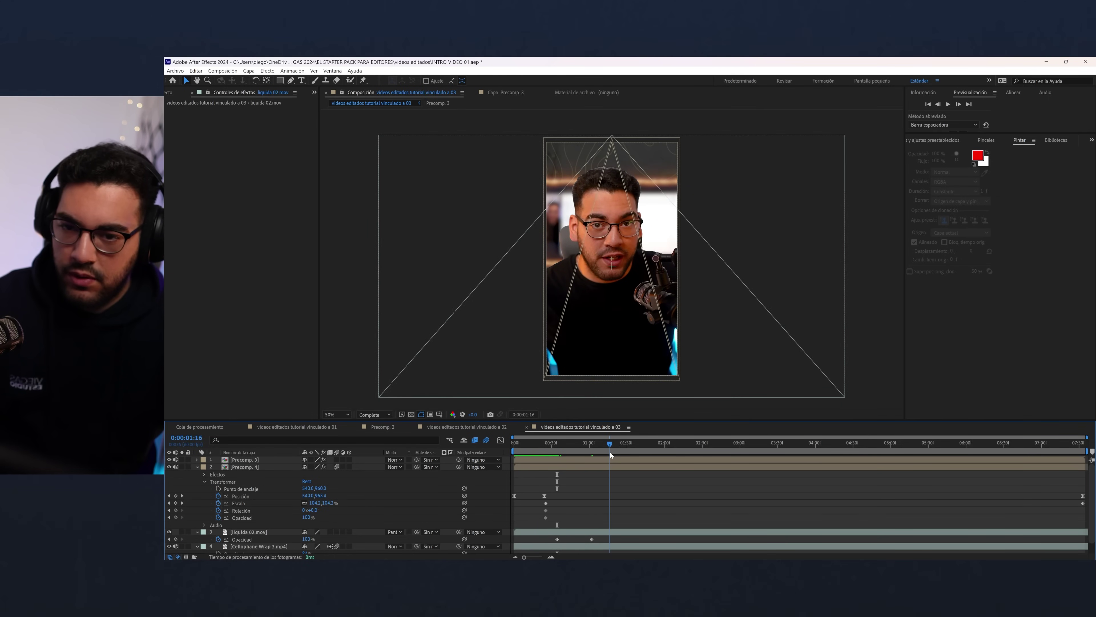
key(Page_Up)
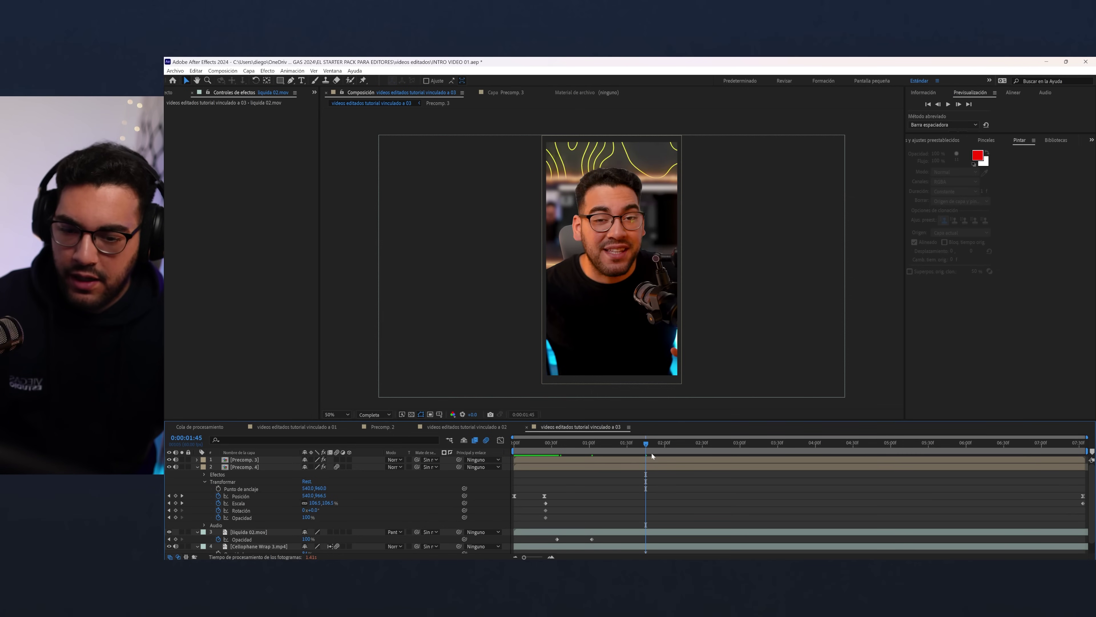
drag(651, 457, 782, 458)
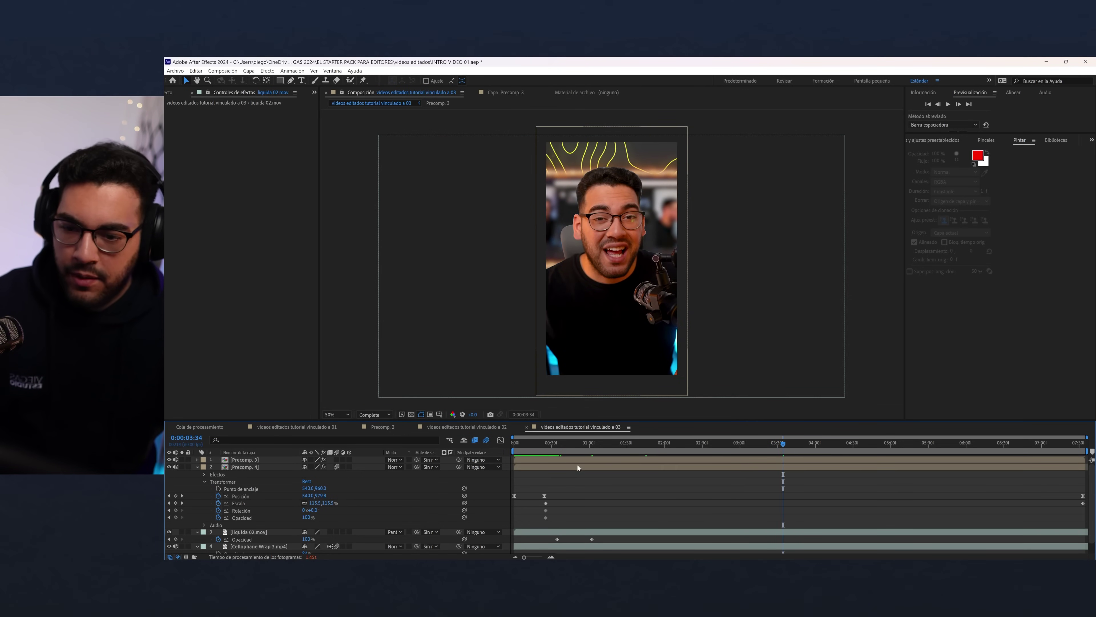
click(277, 534)
- Apply the Tono/Saturación effect to liquida 02.mov through the quick effect search
click(609, 443)
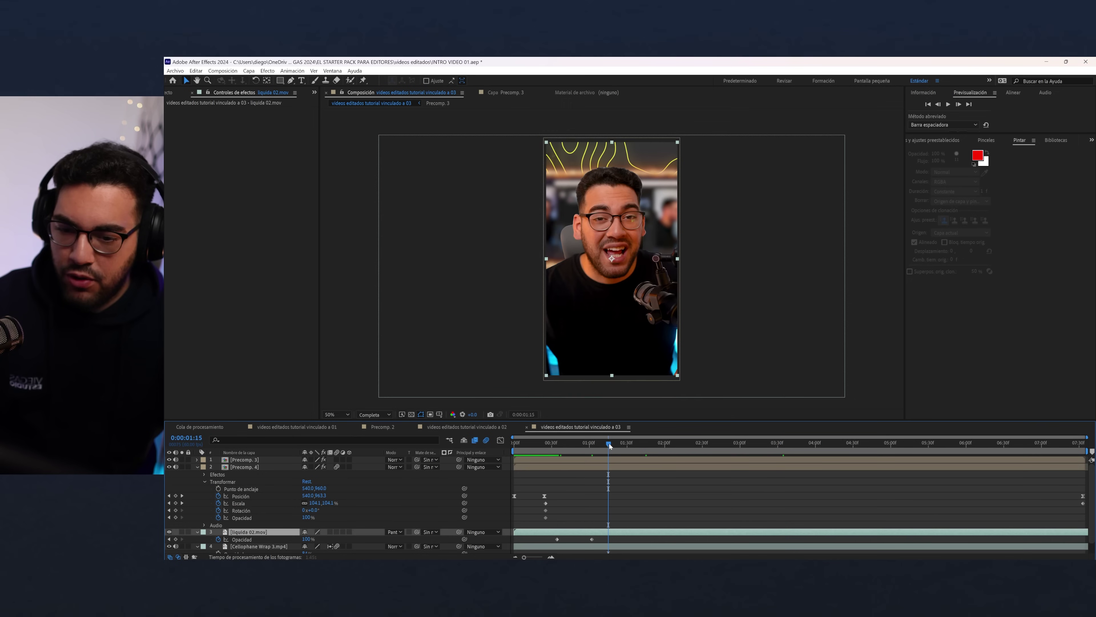
key(ctrl+space)
text(tono)
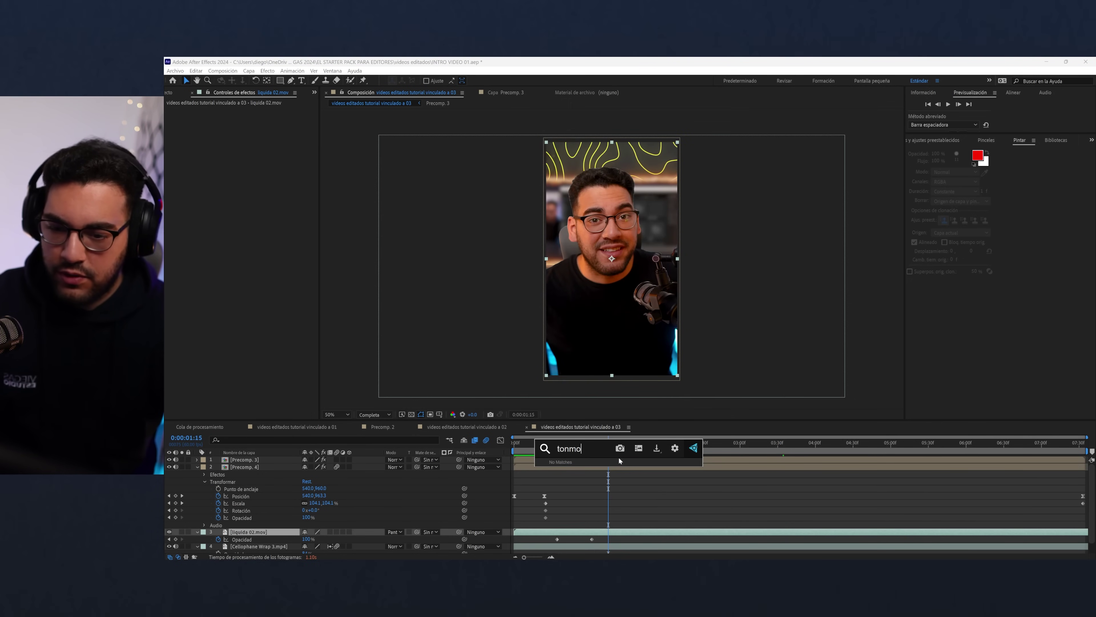
key(Down)
key(Return)
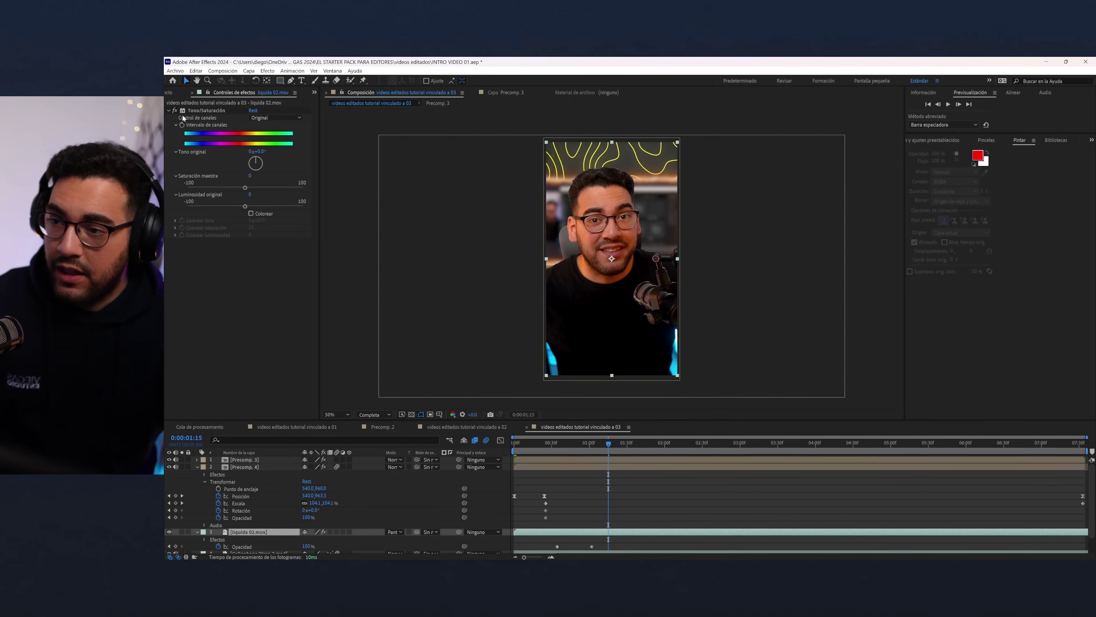
click(182, 125)
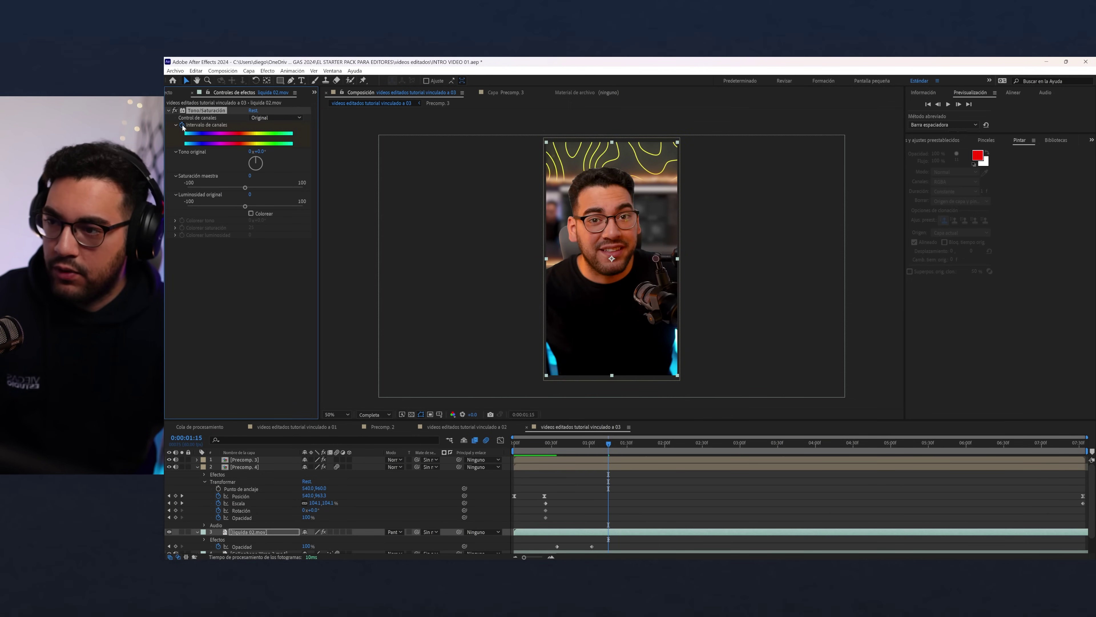
- Rotate the master hue so the texture glows blue and move the hue keyframe to the clip's end
click(924, 442)
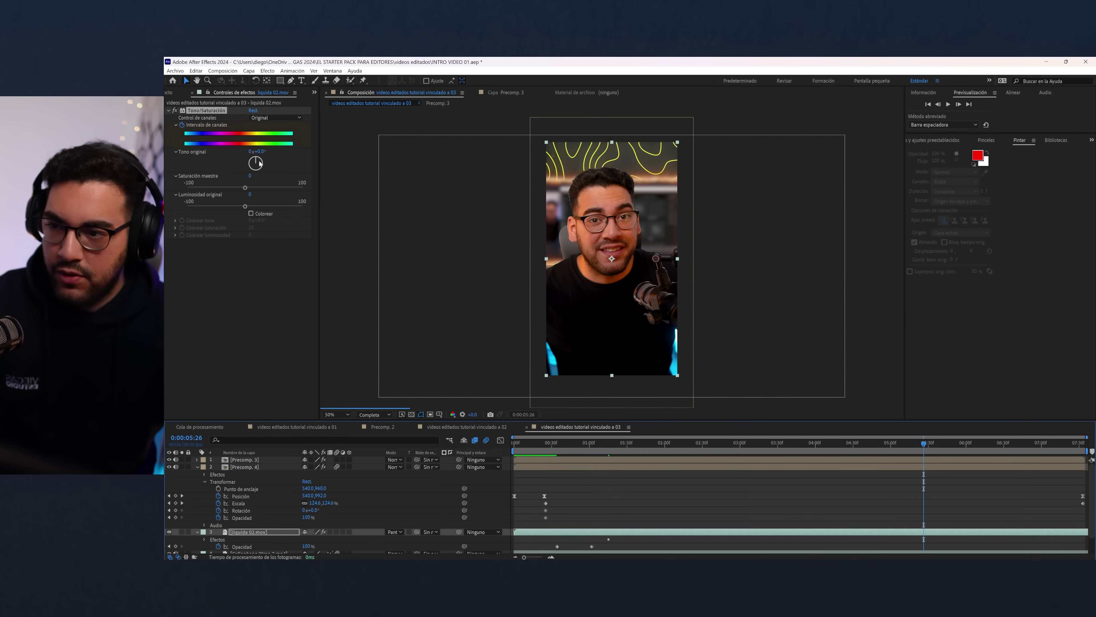
drag(261, 162, 259, 174)
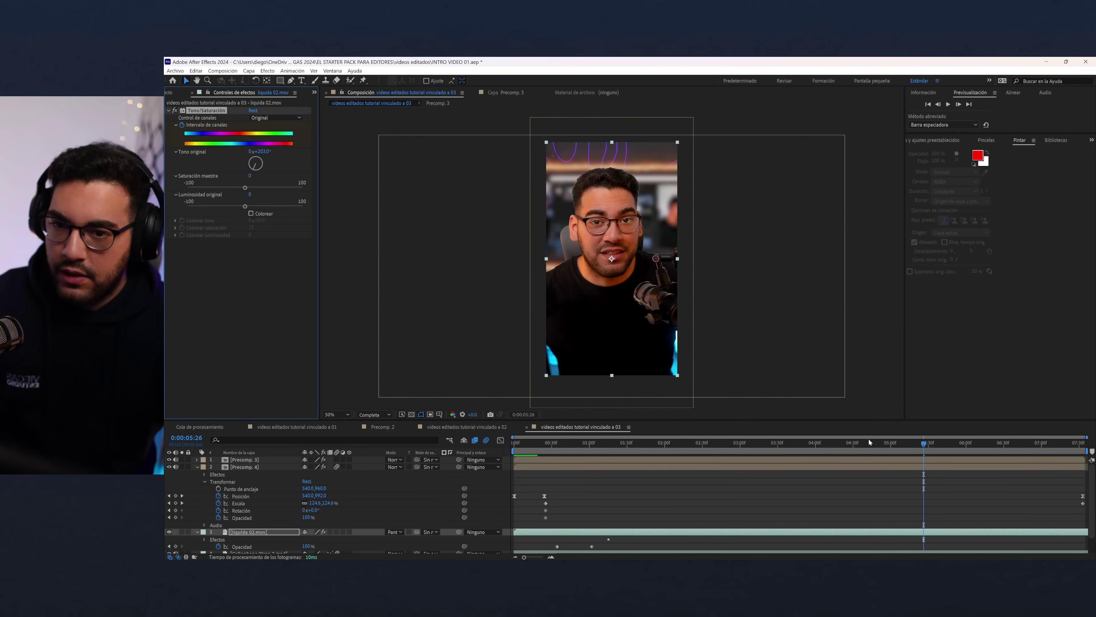
key(u)
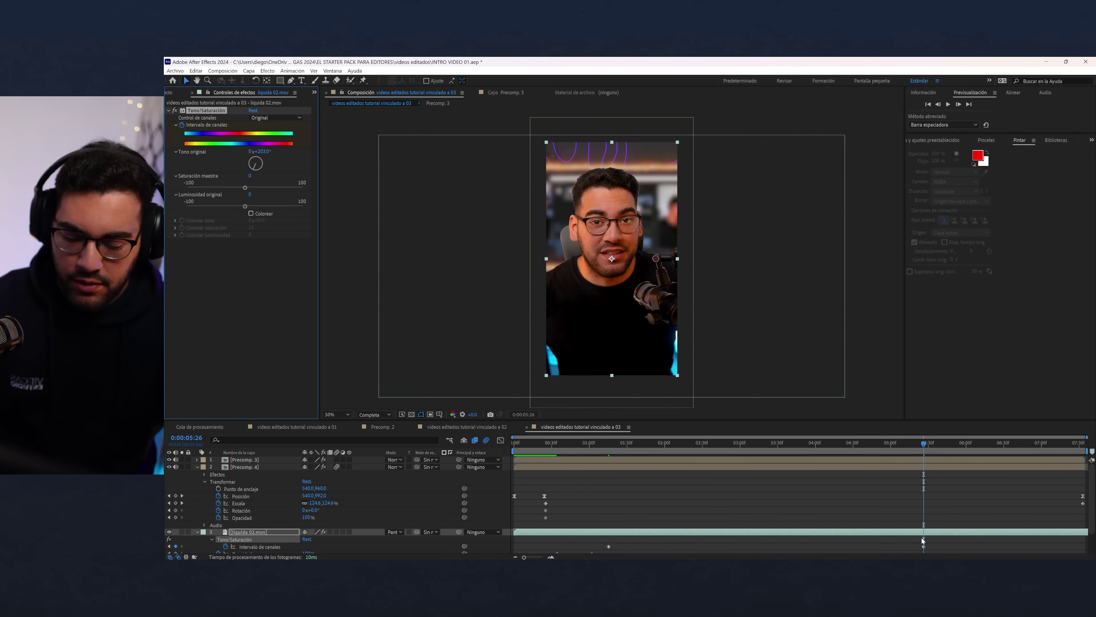
drag(924, 547, 1084, 546)
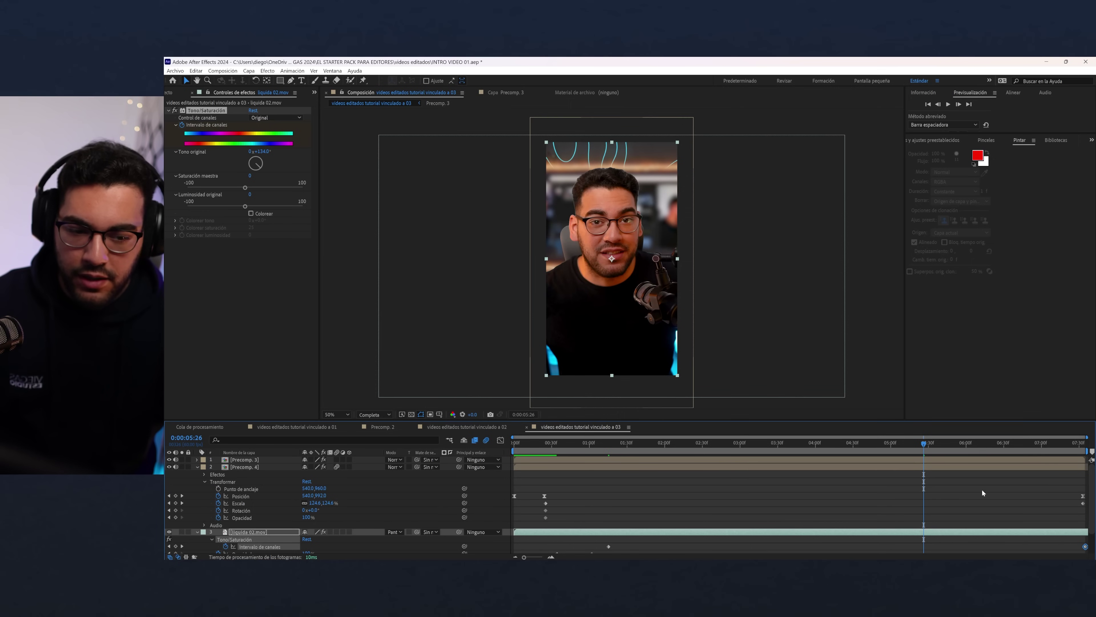
- In Premiere, select the linked INTRO VIDEO 01.aep clip and scrub to the información caption near 00:00:23:59
key(alt+Tab)
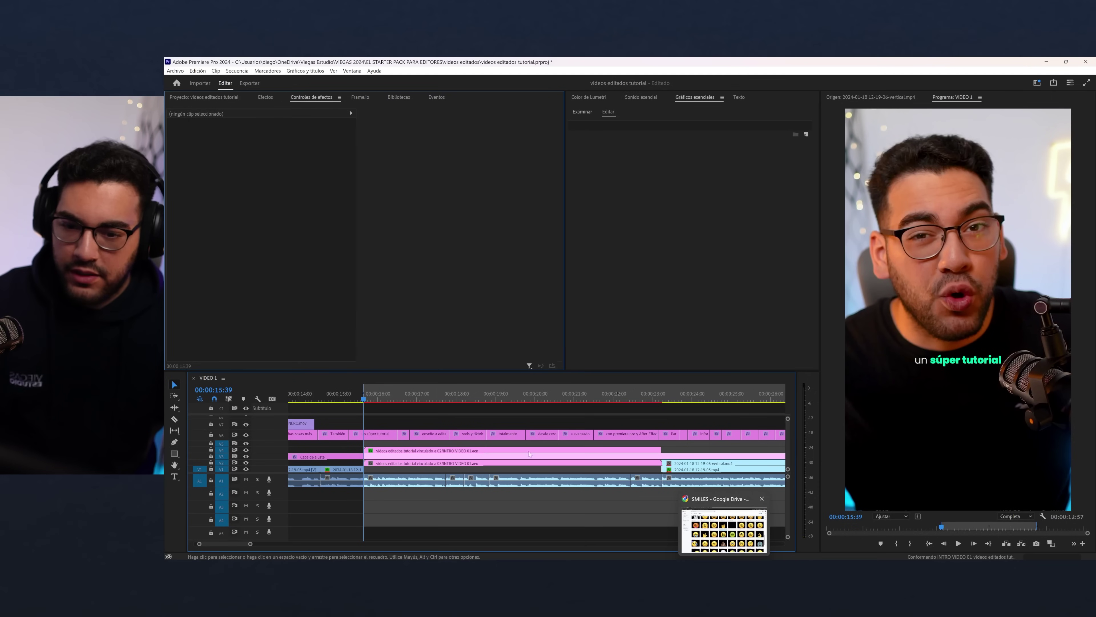
click(404, 399)
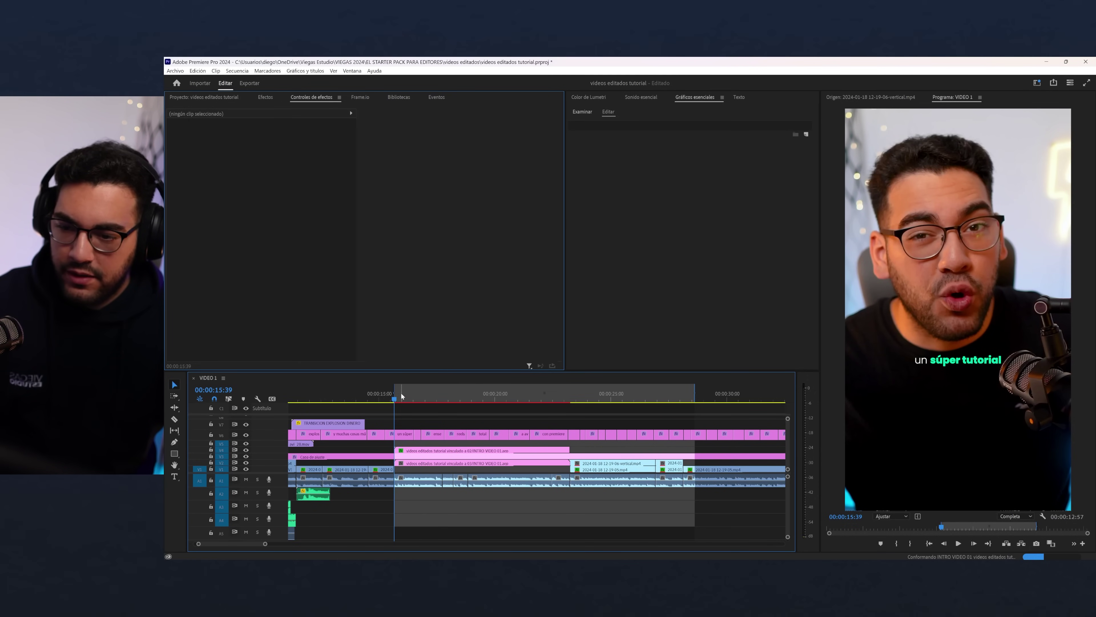
click(406, 450)
drag(409, 399, 434, 399)
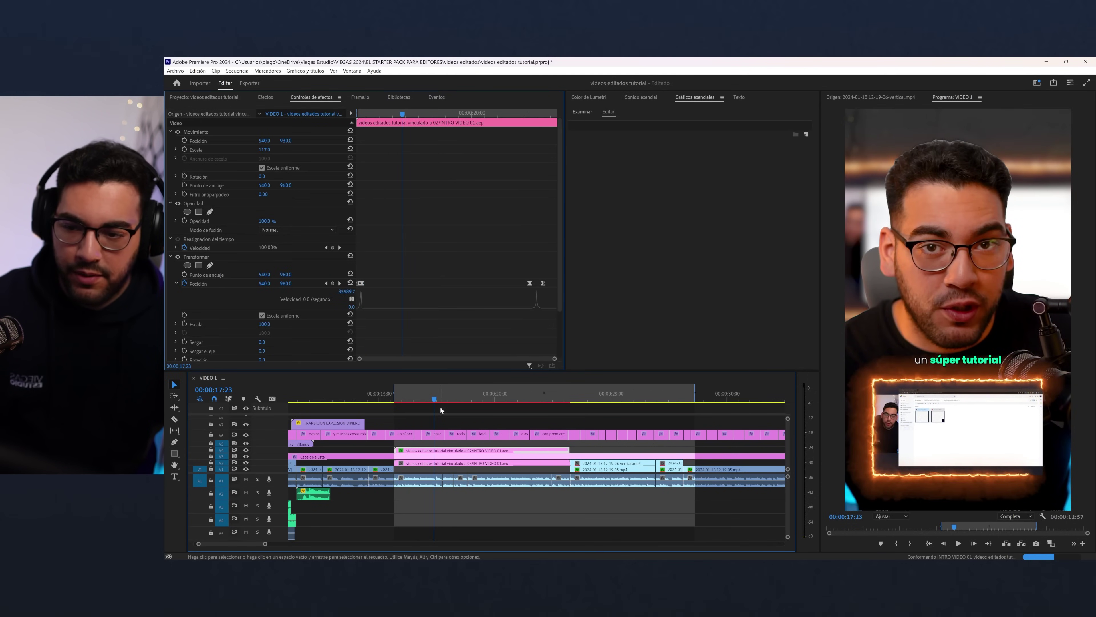
click(469, 400)
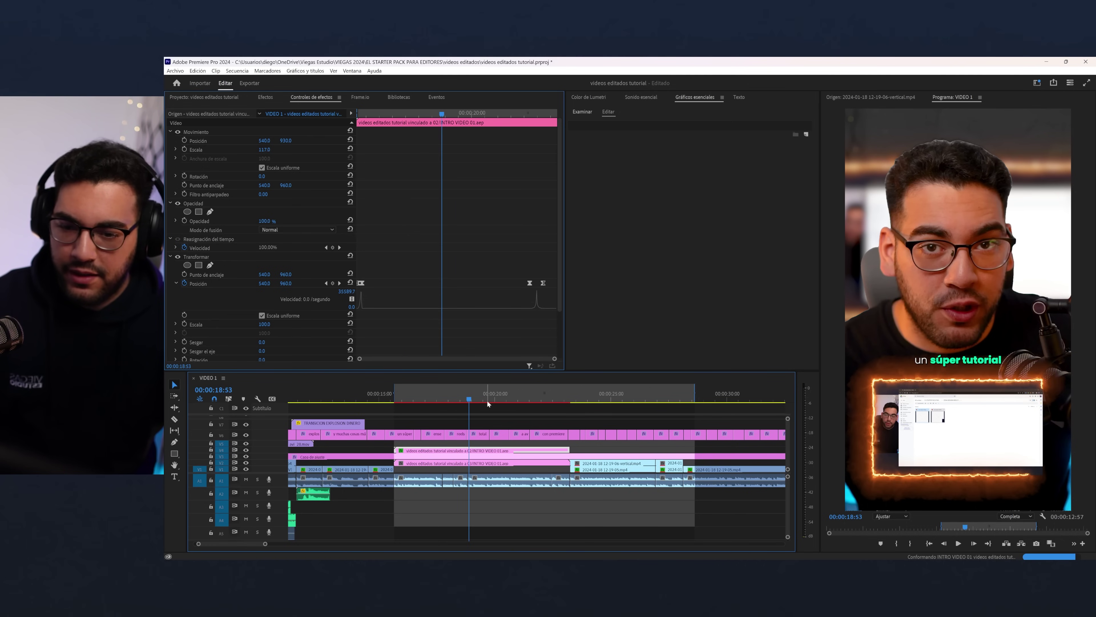
click(489, 399)
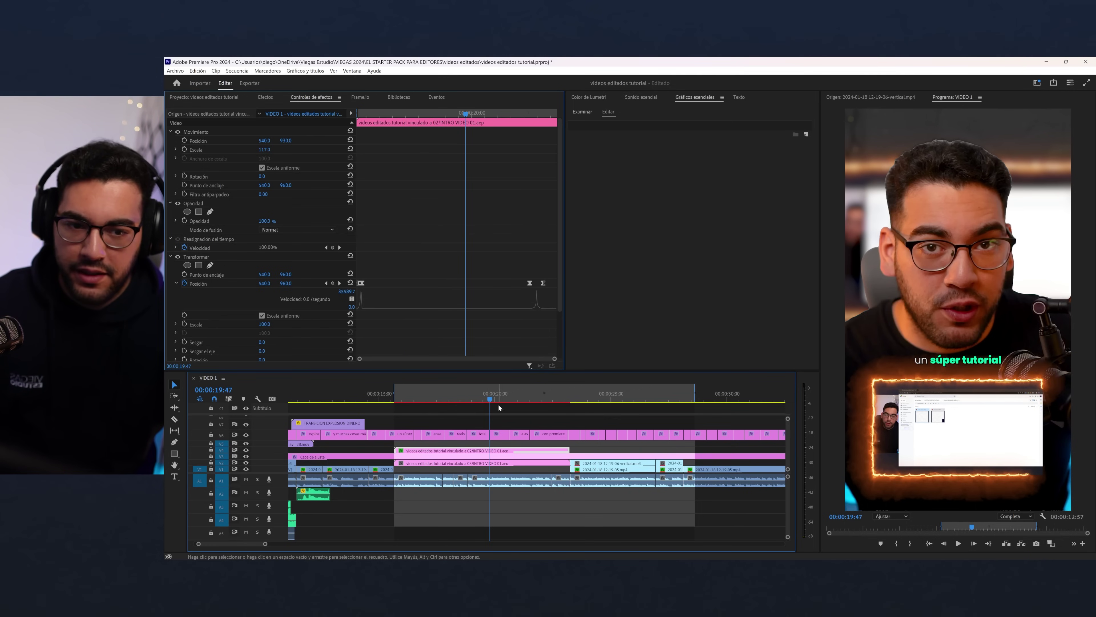
click(555, 398)
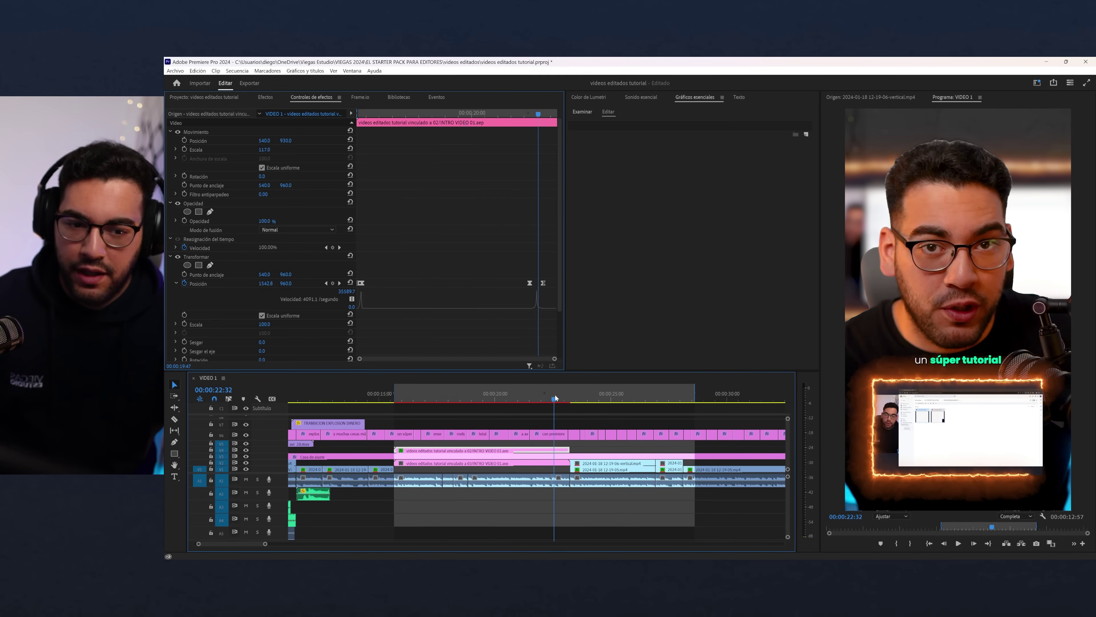
click(577, 399)
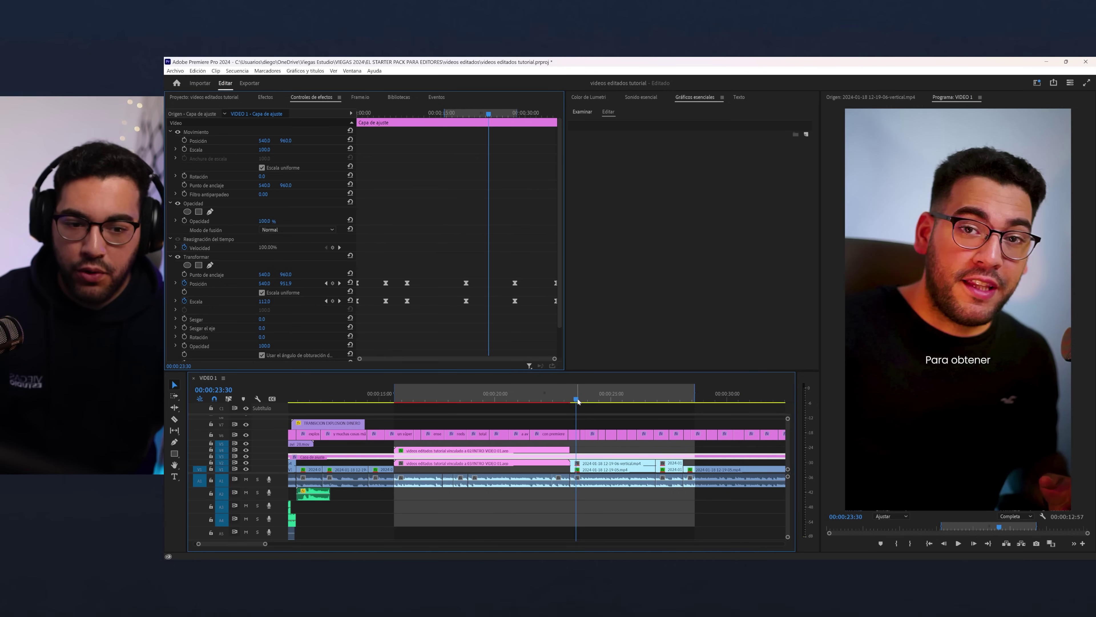
drag(577, 400, 588, 403)
scroll(615, 437, up, 3)
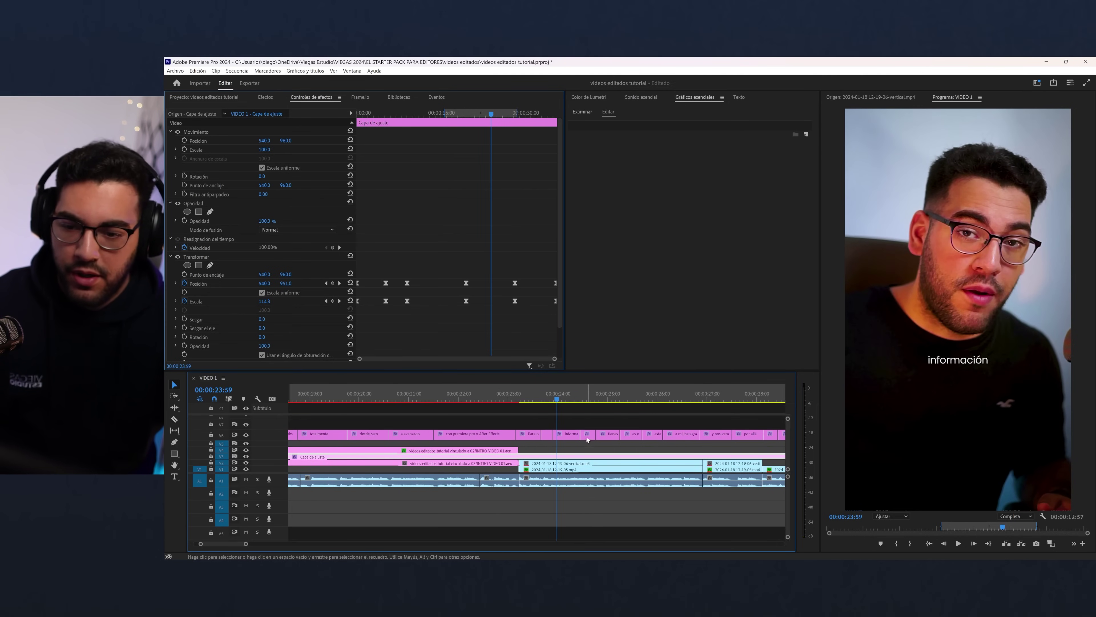
- Set the información caption to ExtraBold, all capitals, size 93
click(572, 436)
double_click(955, 360)
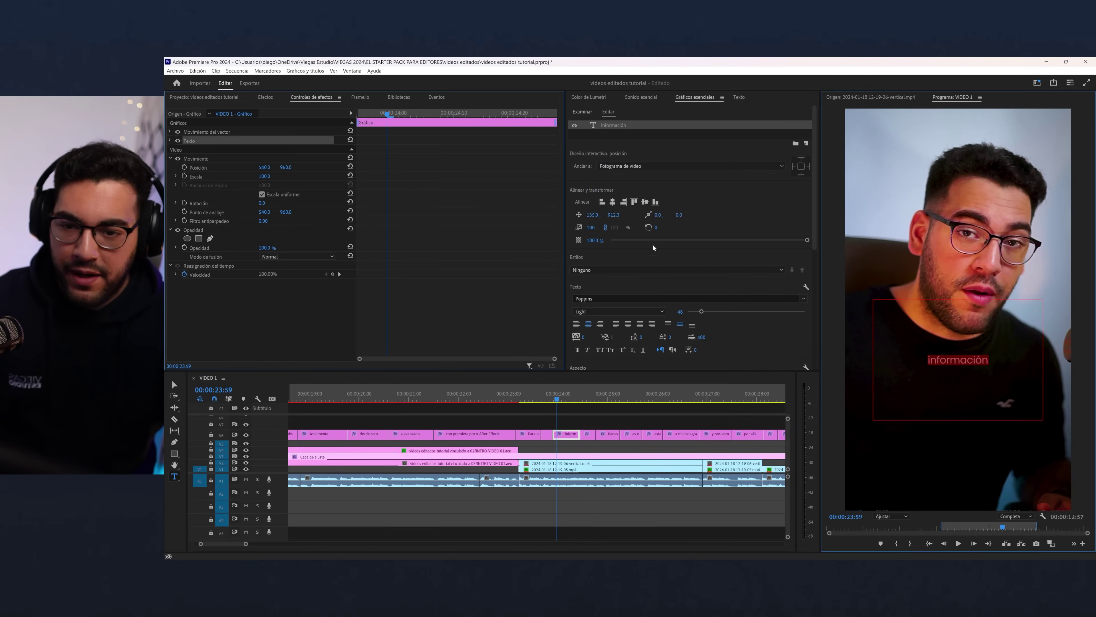
click(619, 312)
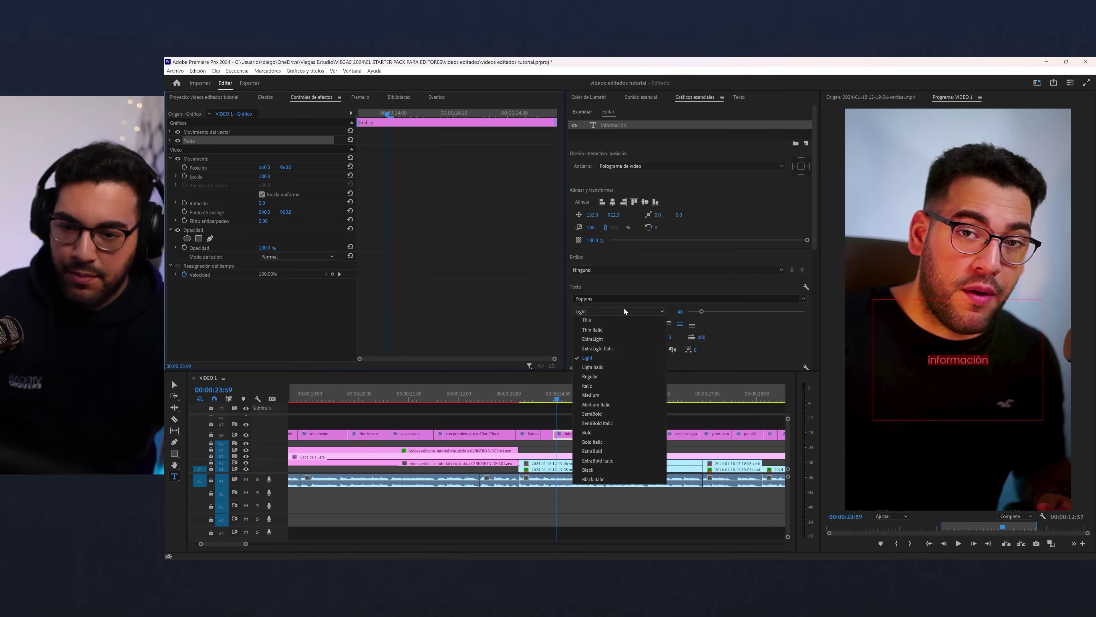
click(624, 452)
click(600, 349)
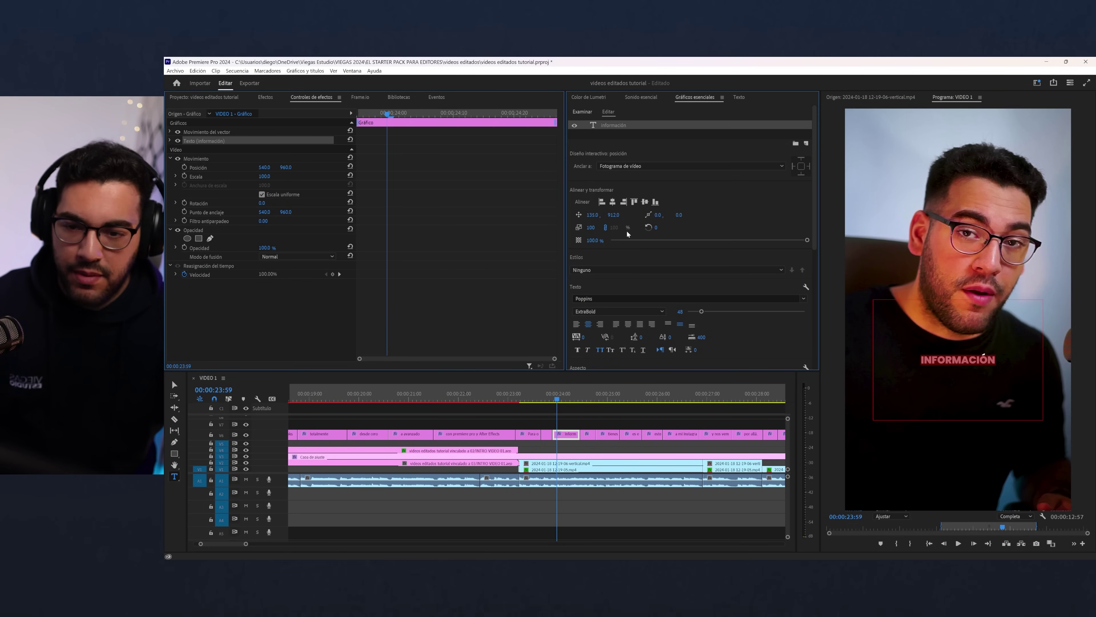
drag(712, 311, 715, 312)
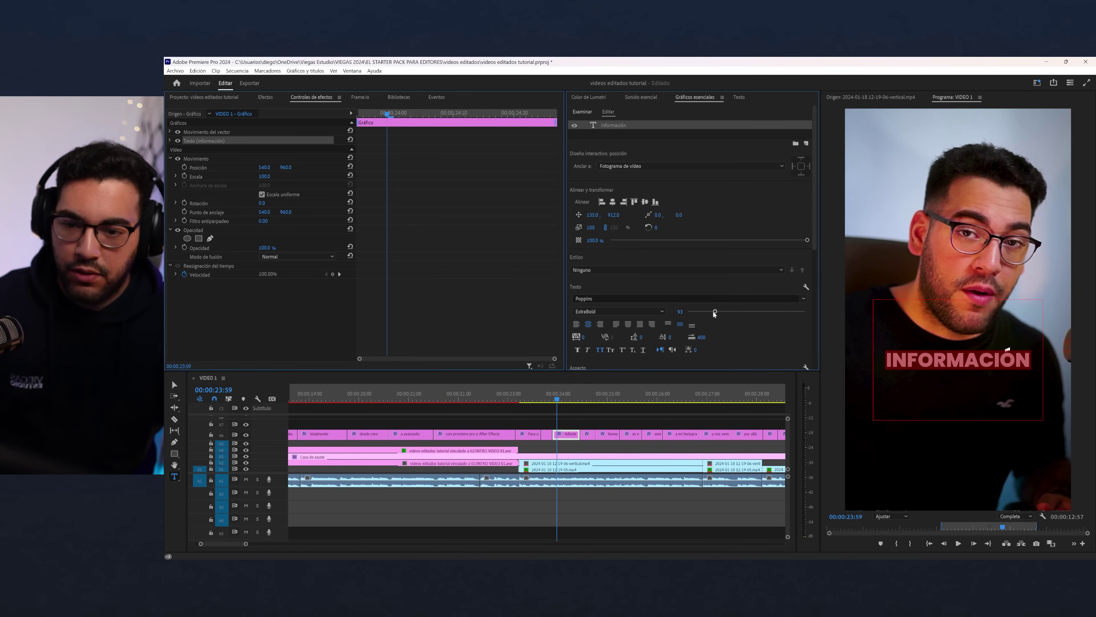
- Give the información caption a yellow fill
scroll(589, 349, down, 2)
click(592, 342)
drag(645, 264, 645, 281)
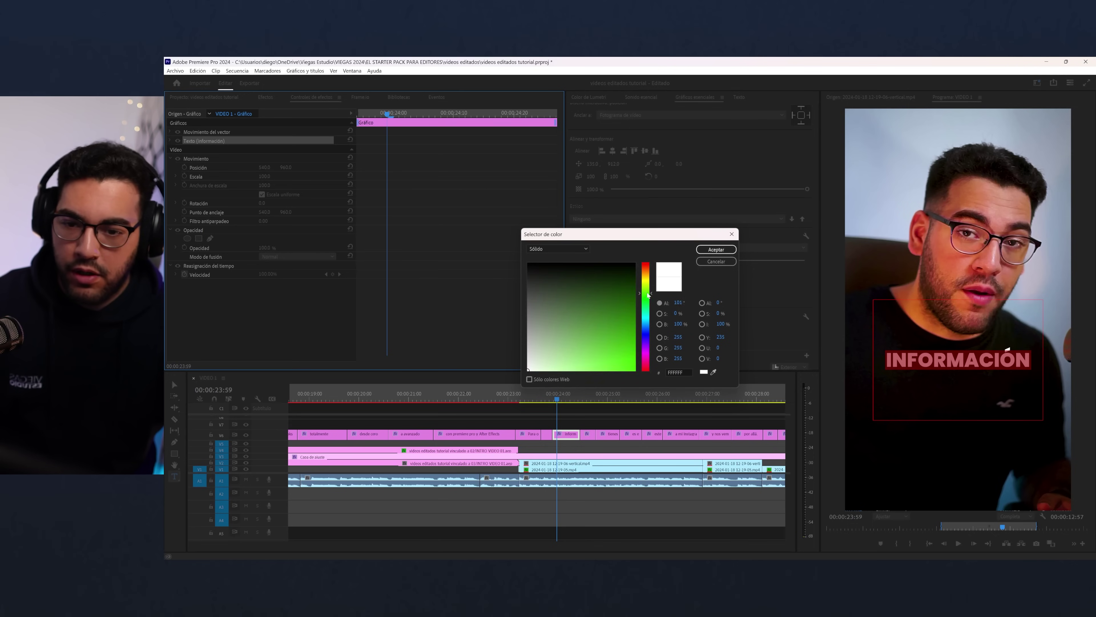
click(716, 249)
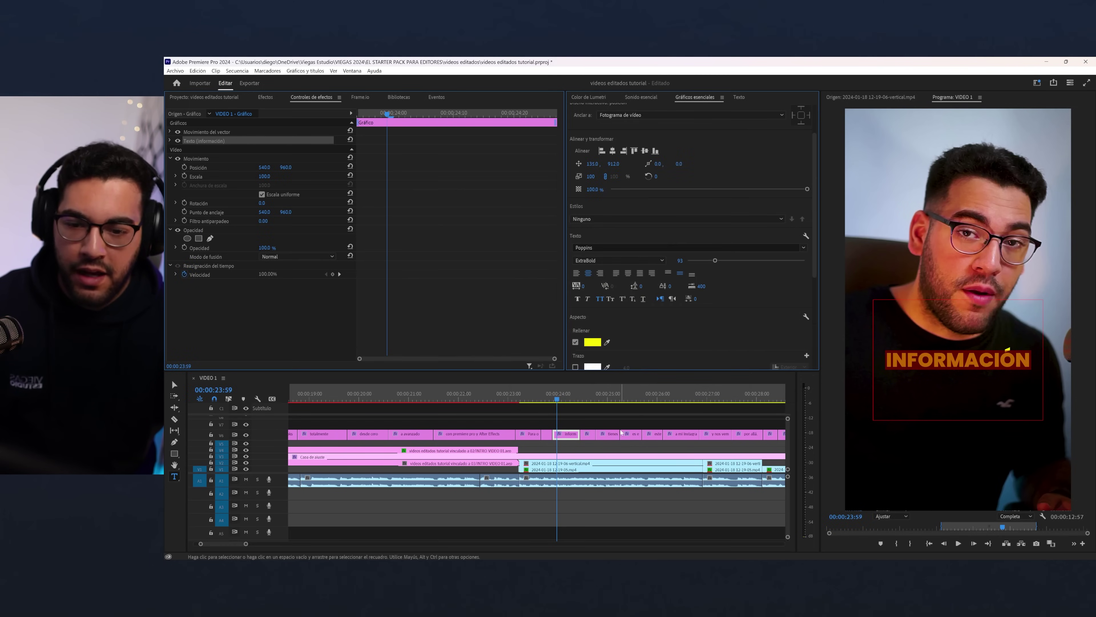
click(614, 424)
key(backslash)
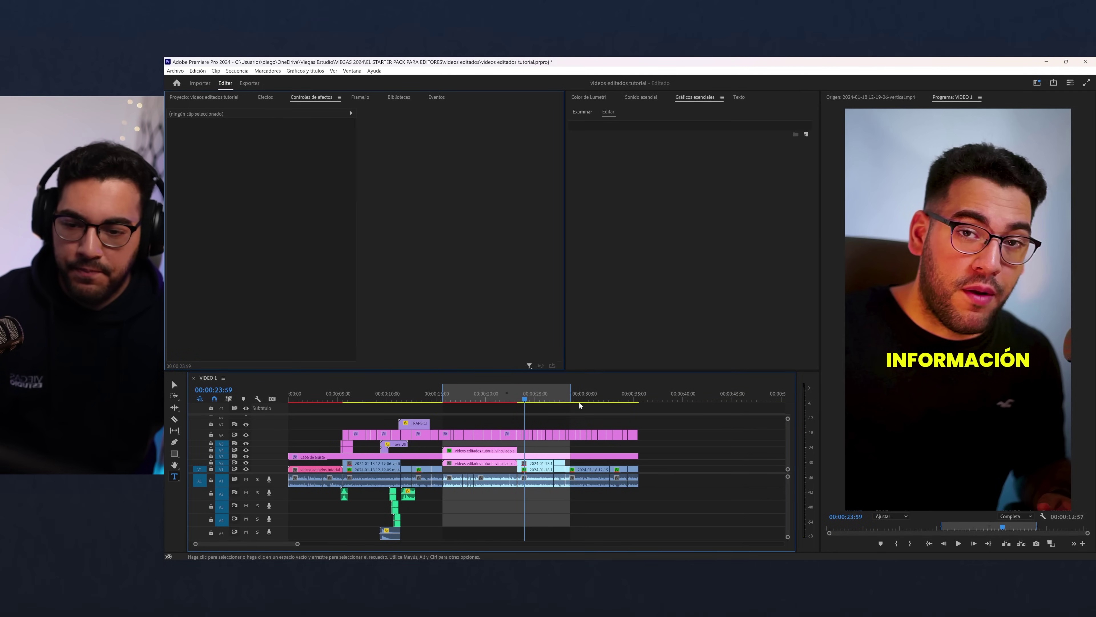
- Move the playhead back to about 00:00:26:42, where the 'a mi Instagram' caption plays
click(599, 393)
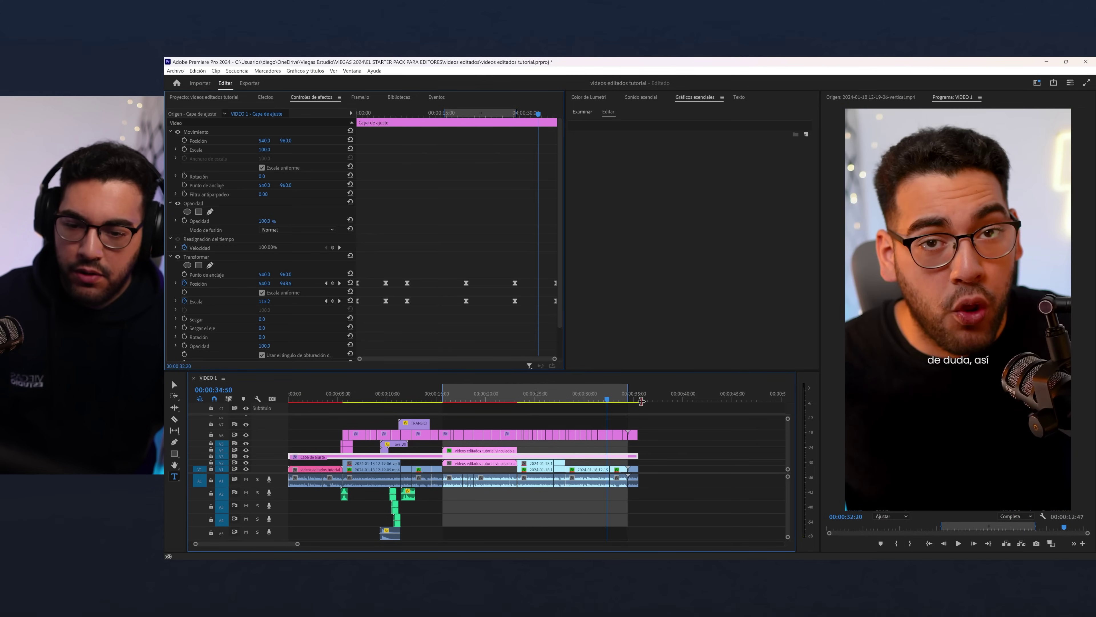
drag(535, 395, 555, 404)
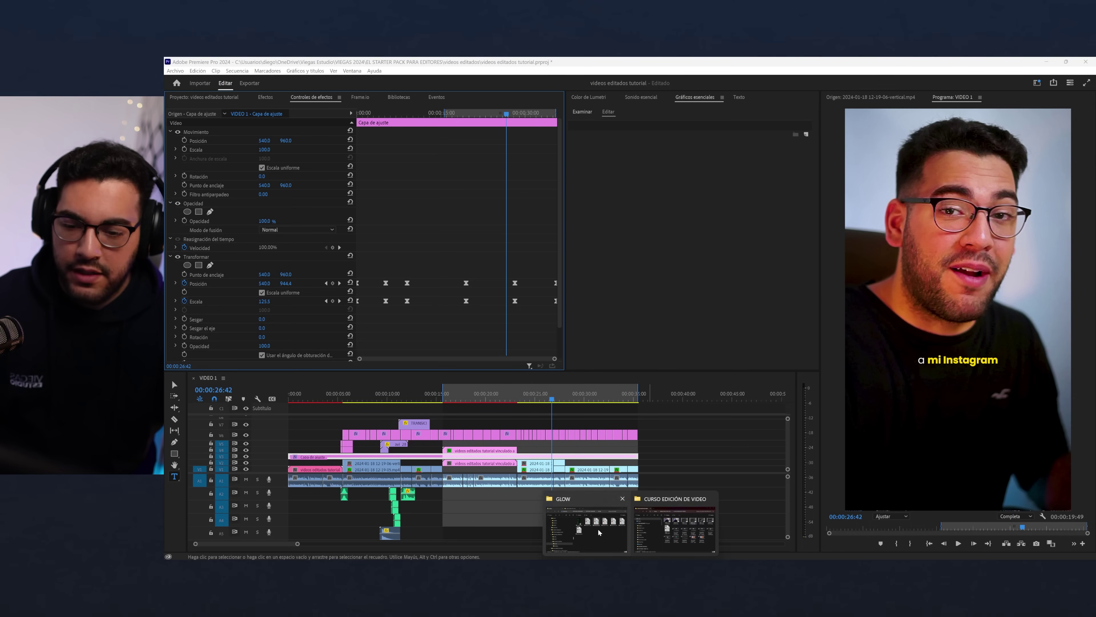
click(598, 532)
- From OneDrive's ANIMACIONES REDES SOCIALES MAYO 2022 folder, drag INSTAGRAM FOLLOW 3D 2023.mov onto the timeline
click(777, 141)
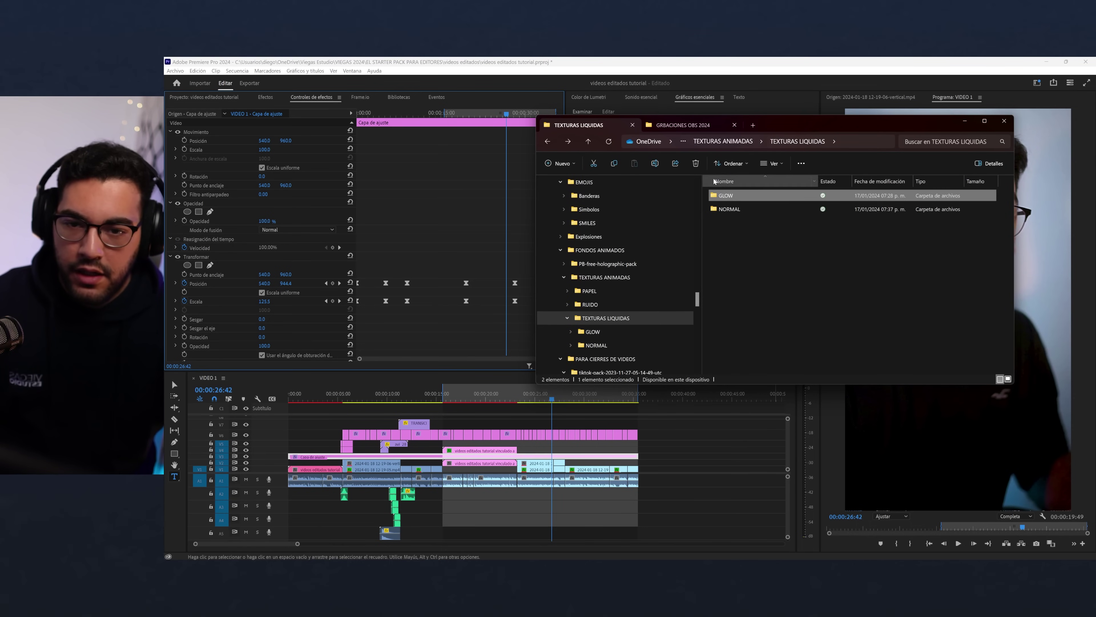
click(754, 125)
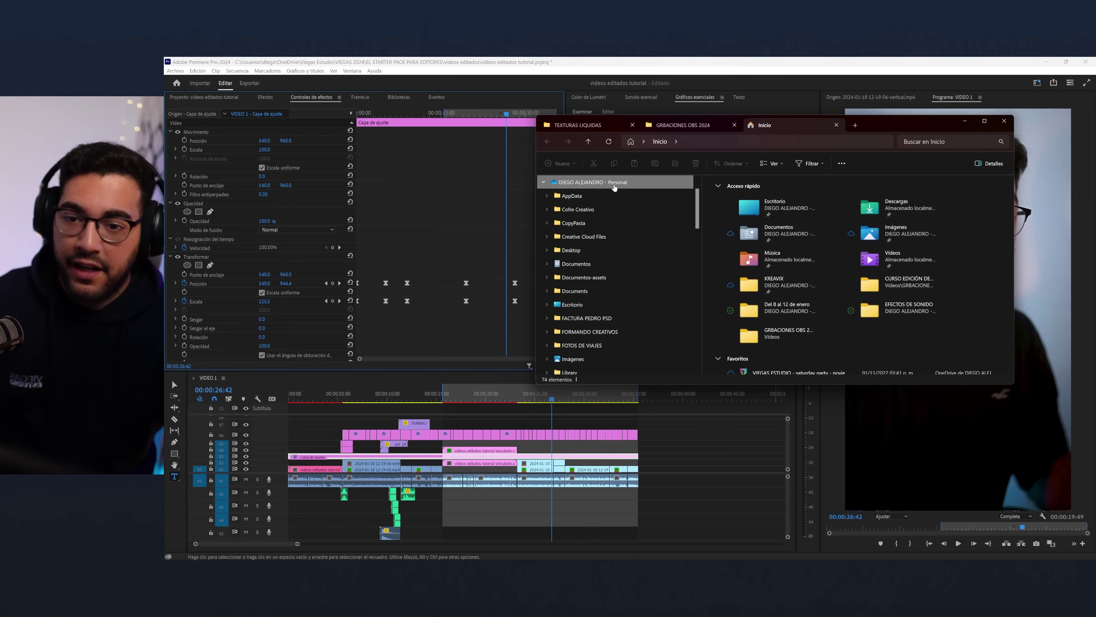
click(614, 184)
click(830, 212)
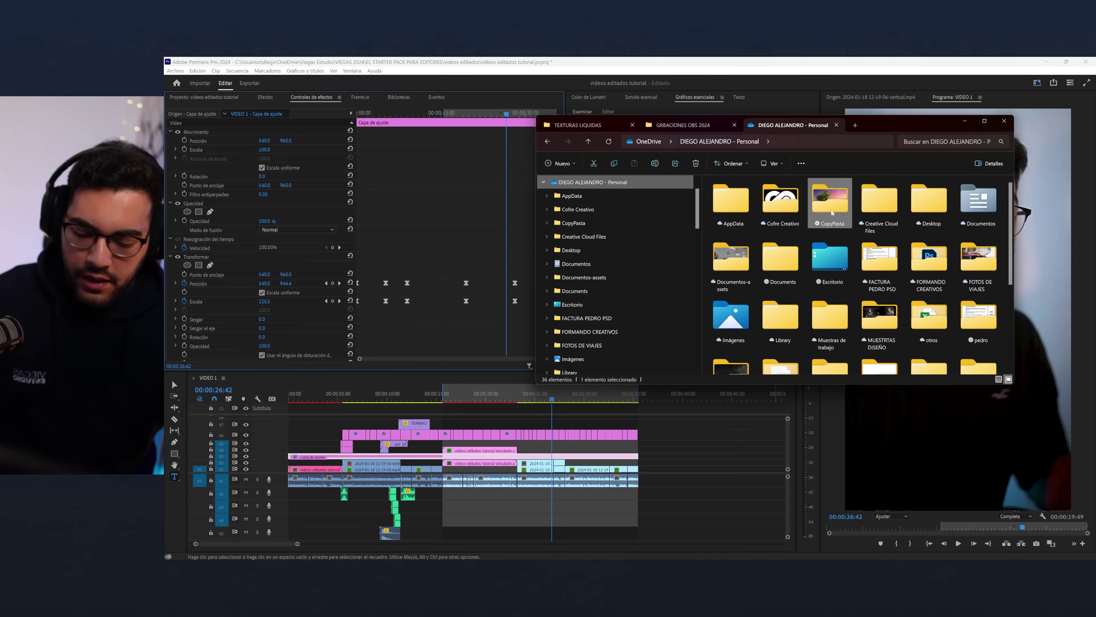
scroll(831, 211, down, 5)
double_click(830, 272)
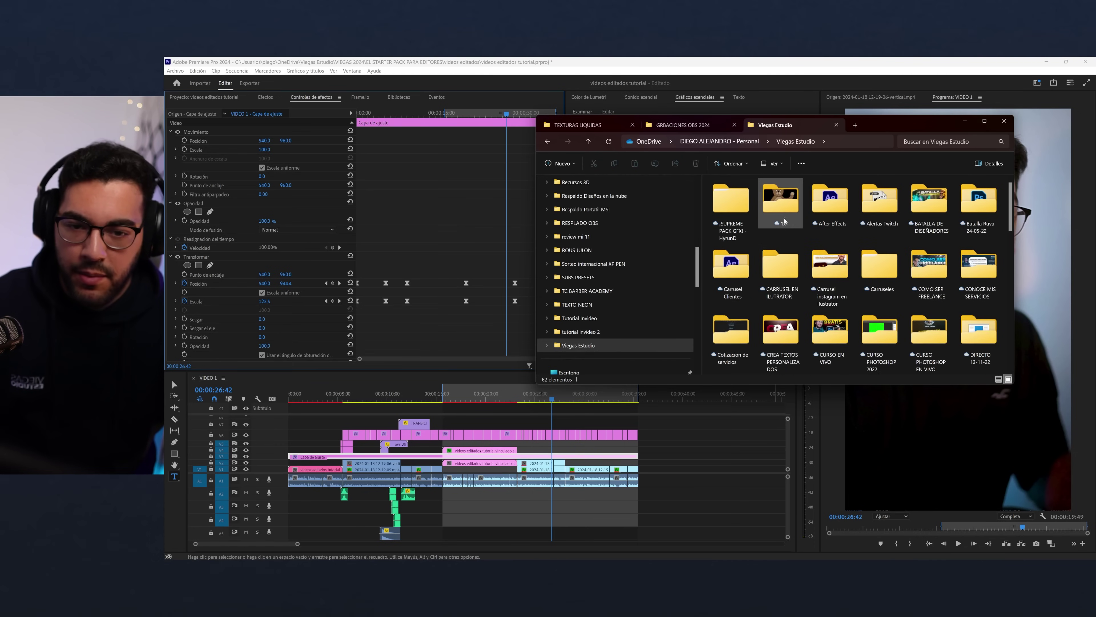
key(alt+Left)
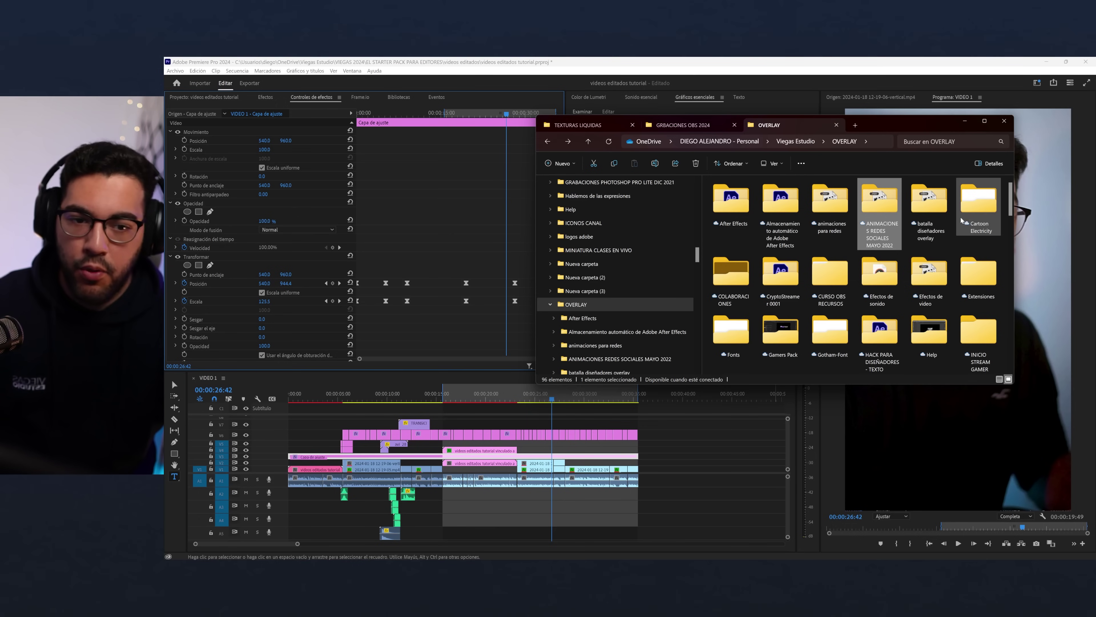
scroll(838, 244, down, 1)
double_click(731, 268)
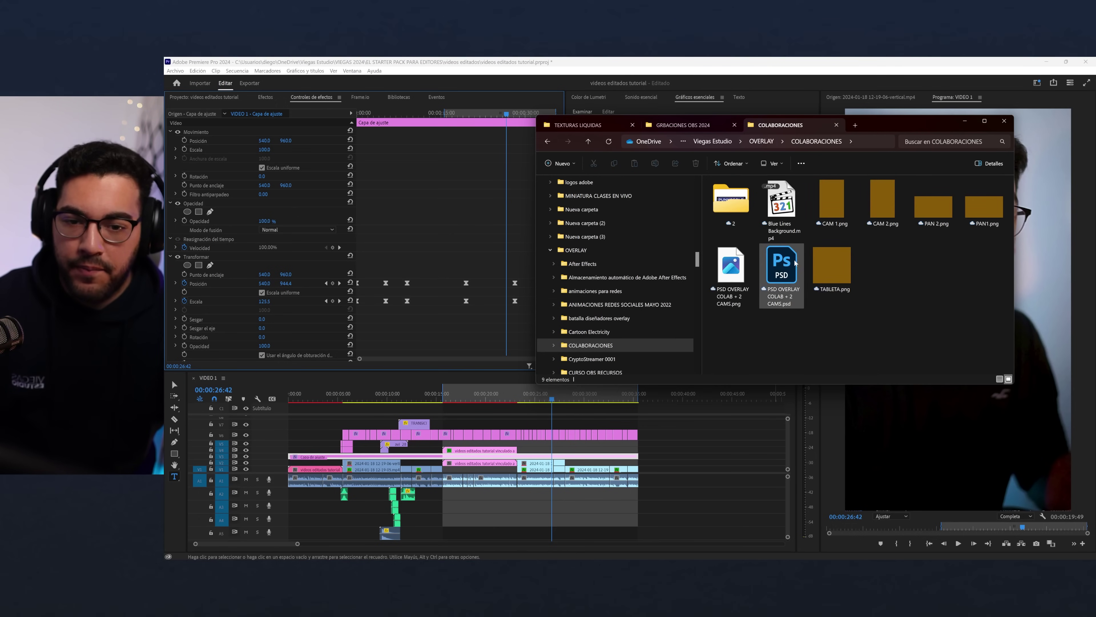
click(619, 305)
drag(879, 259, 551, 451)
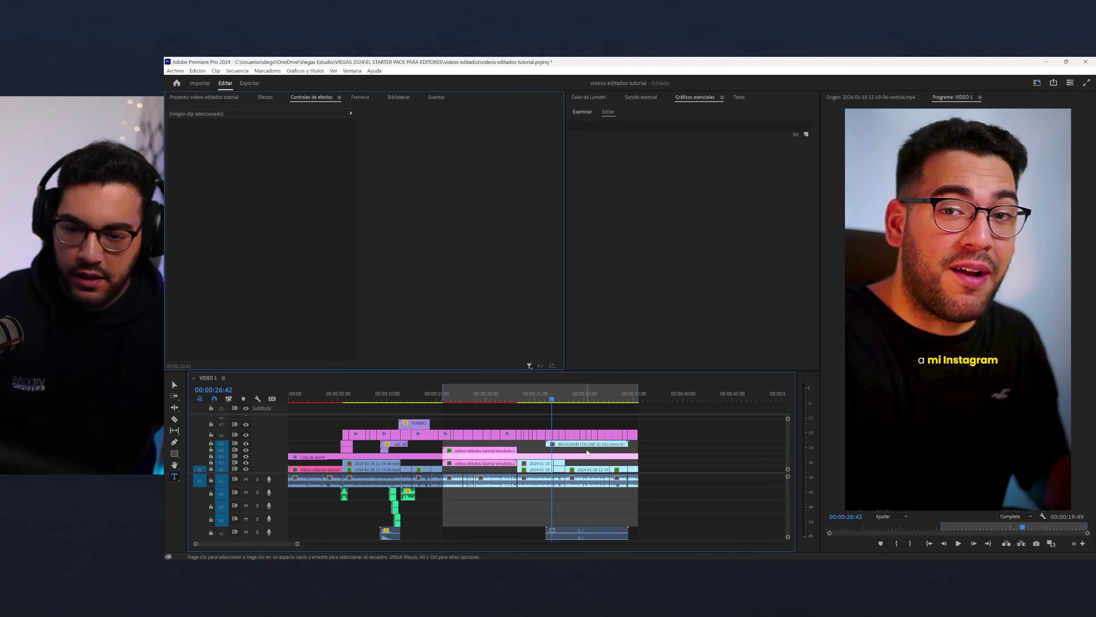
- Slide the Instagram follow phone into frame by adjusting its Position X
click(547, 400)
key(space)
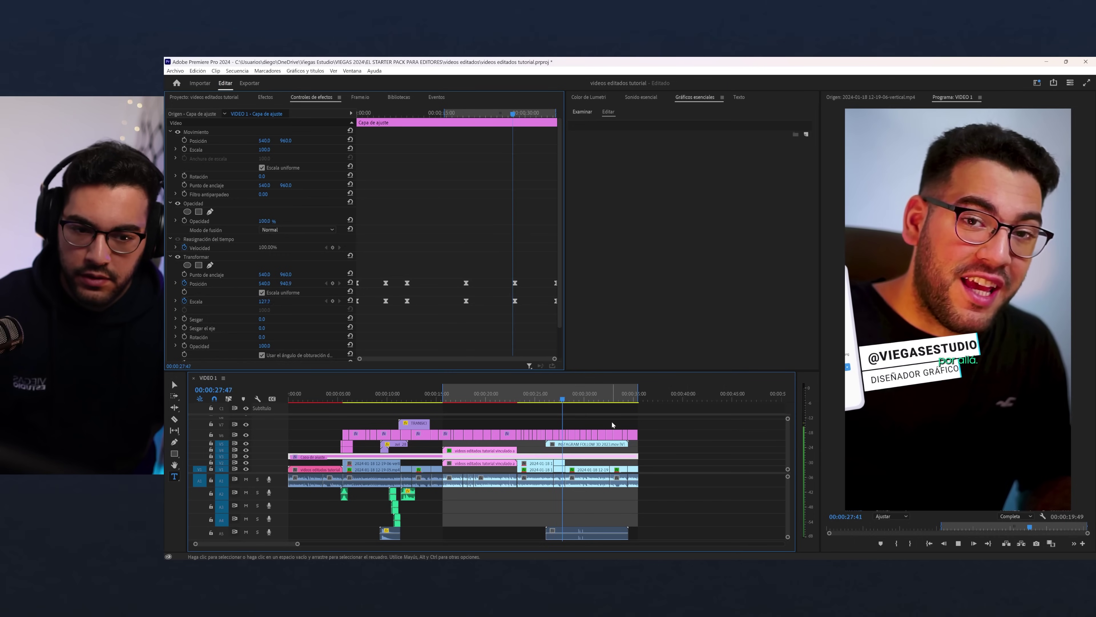
click(578, 444)
mouse_move(264, 140)
mouse_down()
mouse_move(302, 141)
mouse_move(259, 150)
mouse_move(304, 140)
mouse_up()
- Start the Instagram follow clip slightly earlier and move its sound to audio track 2
key(=)
click(529, 403)
key(space)
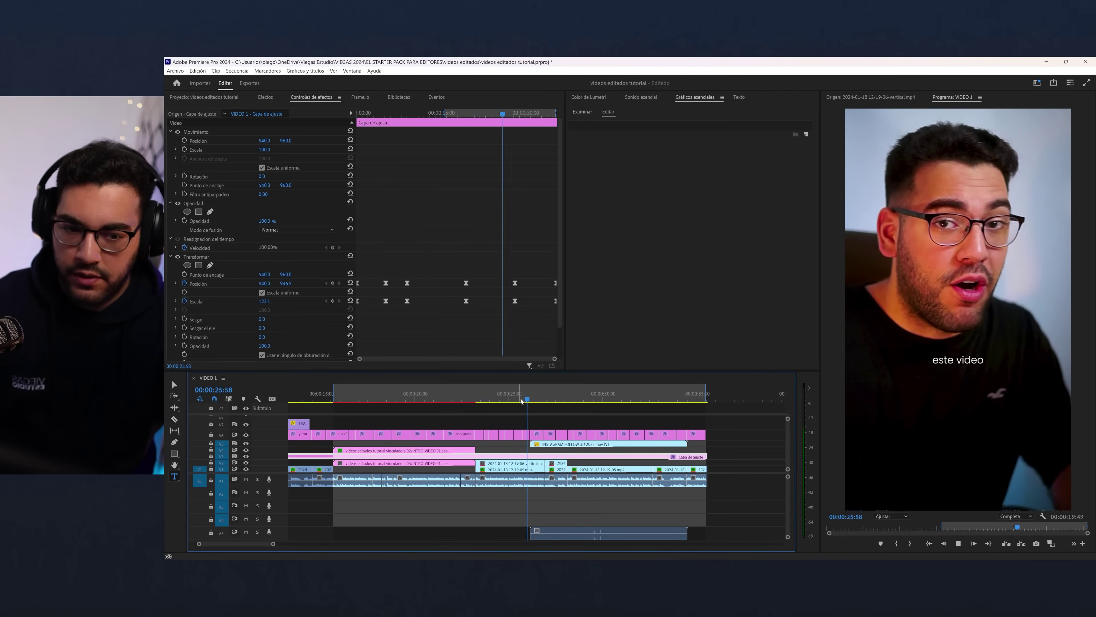
click(551, 444)
drag(551, 448, 548, 448)
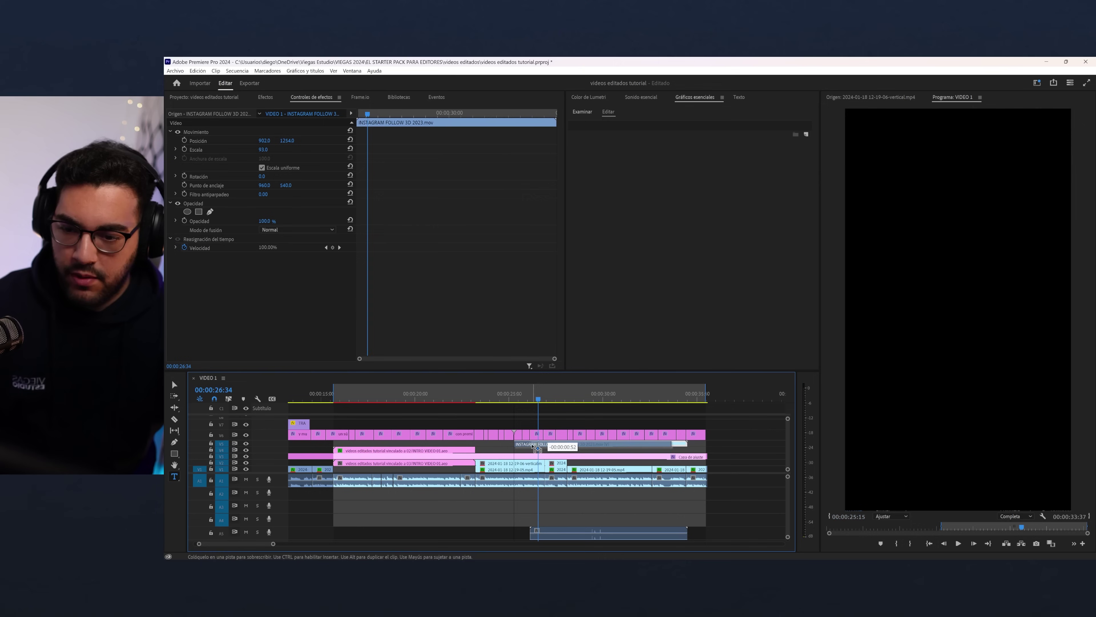
drag(556, 536, 537, 502)
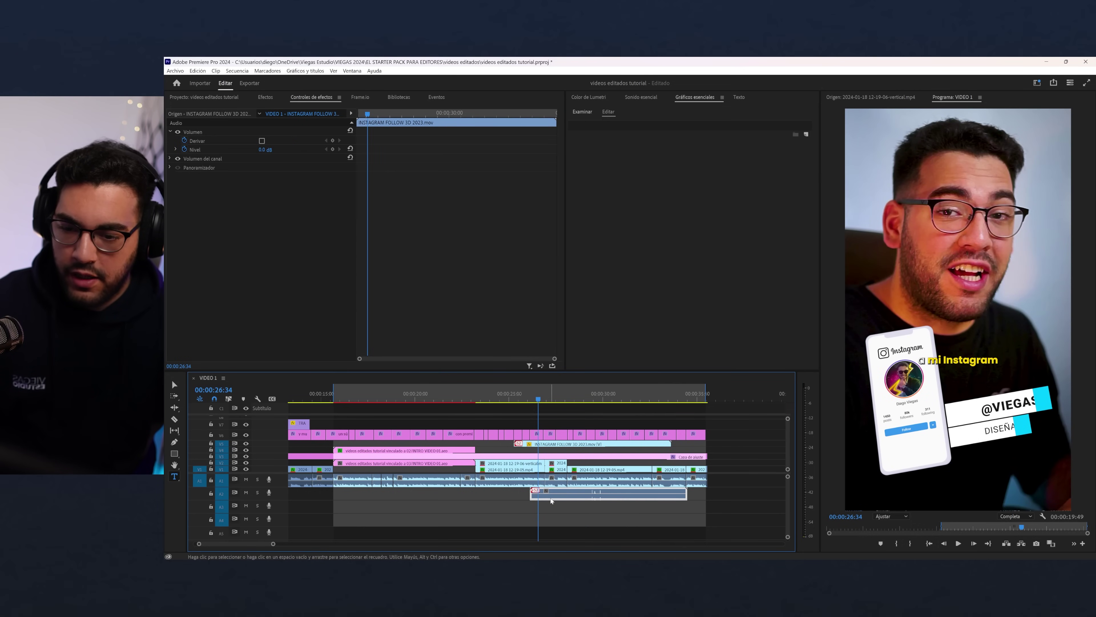
- Open the Speed/Duration dialog for INSTAGRAM FOLLOW 3D 2023.mov
click(512, 400)
key(space)
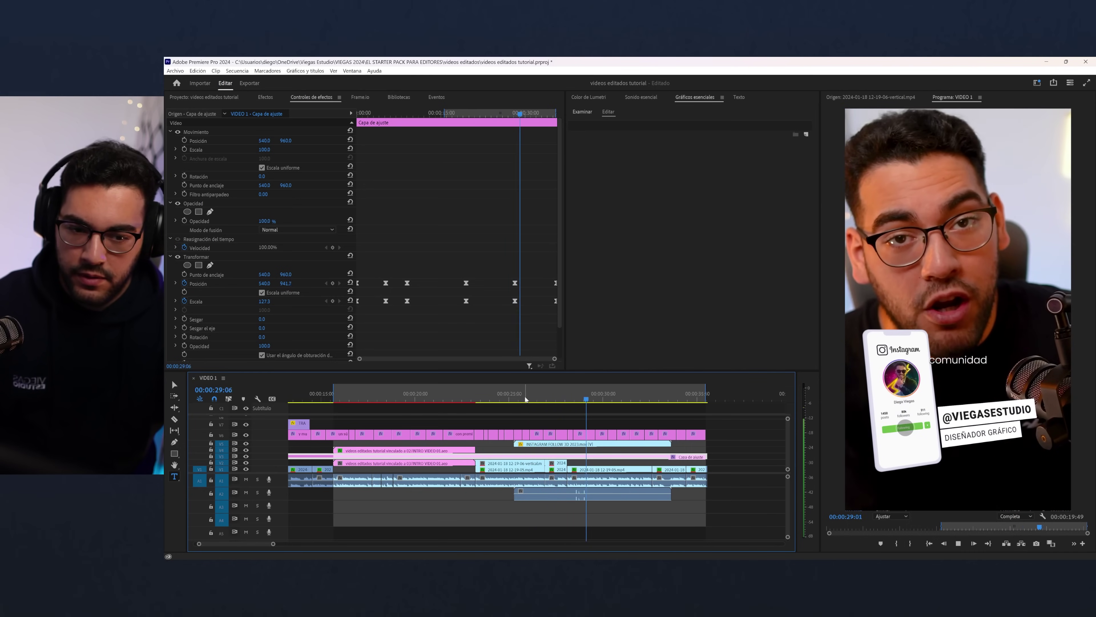
click(662, 447)
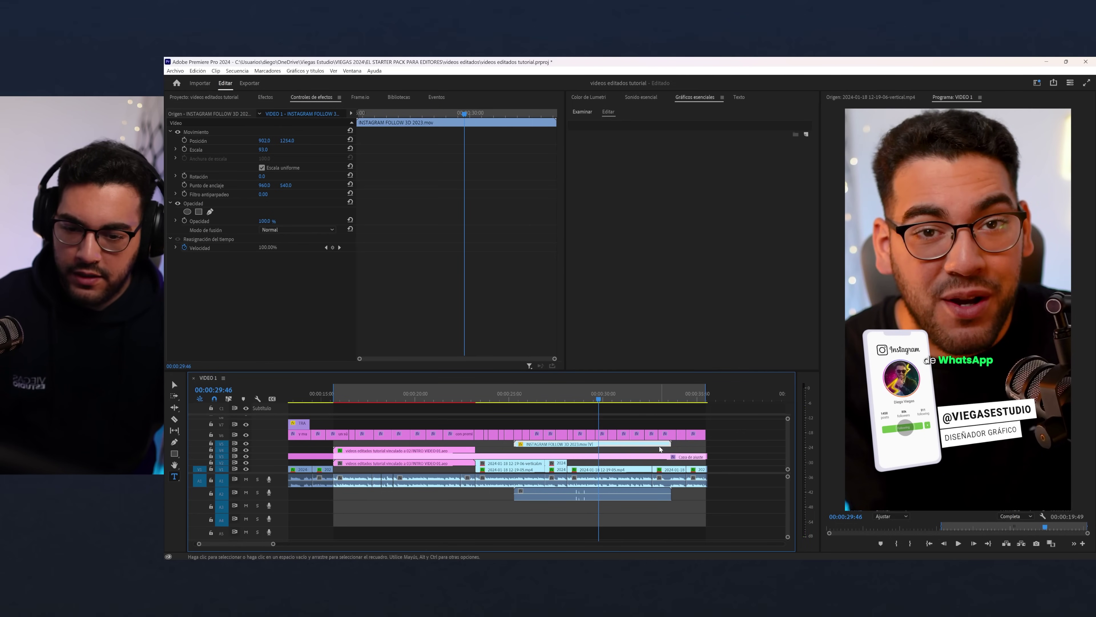
right_click(660, 449)
click(699, 432)
click(604, 339)
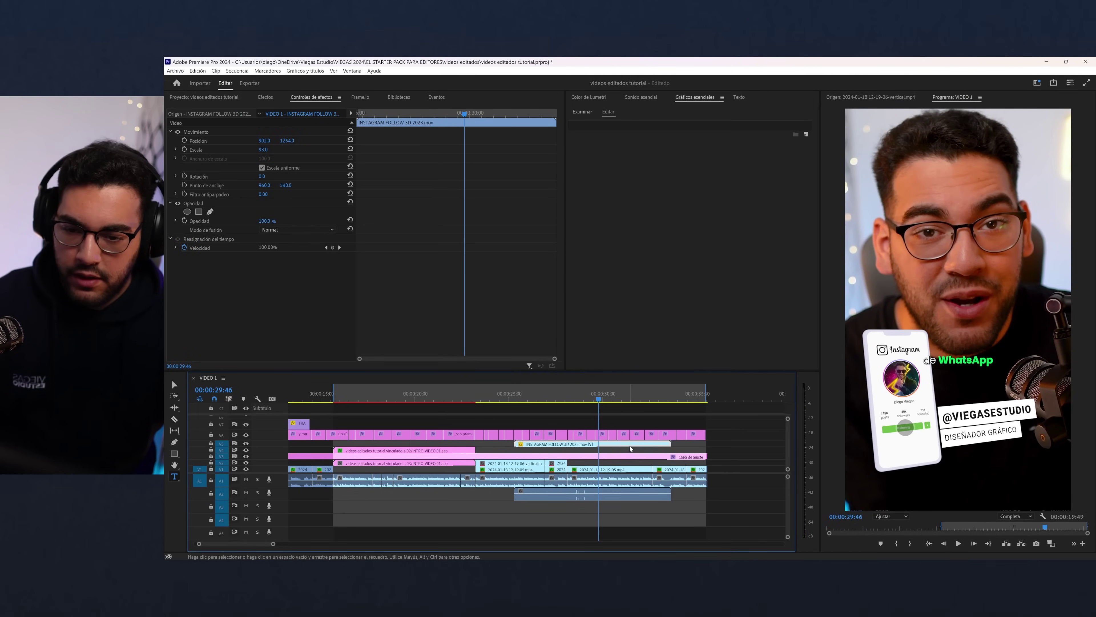
right_click(630, 448)
click(669, 380)
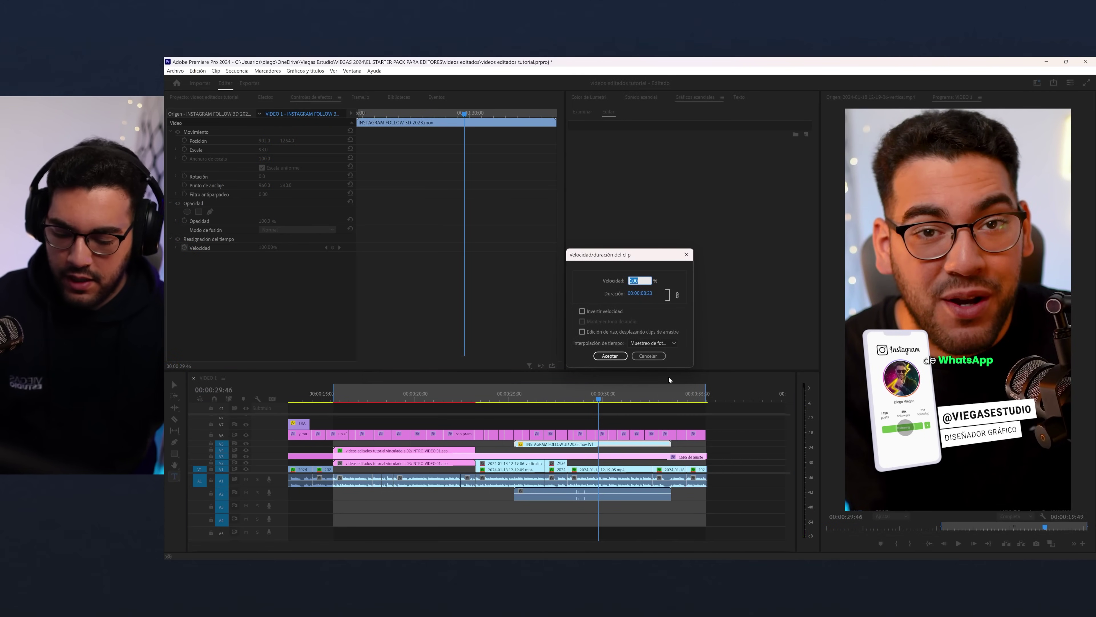
- Set both the Instagram follow clip and its A2 sound to 200% speed
text(200)
key(Return)
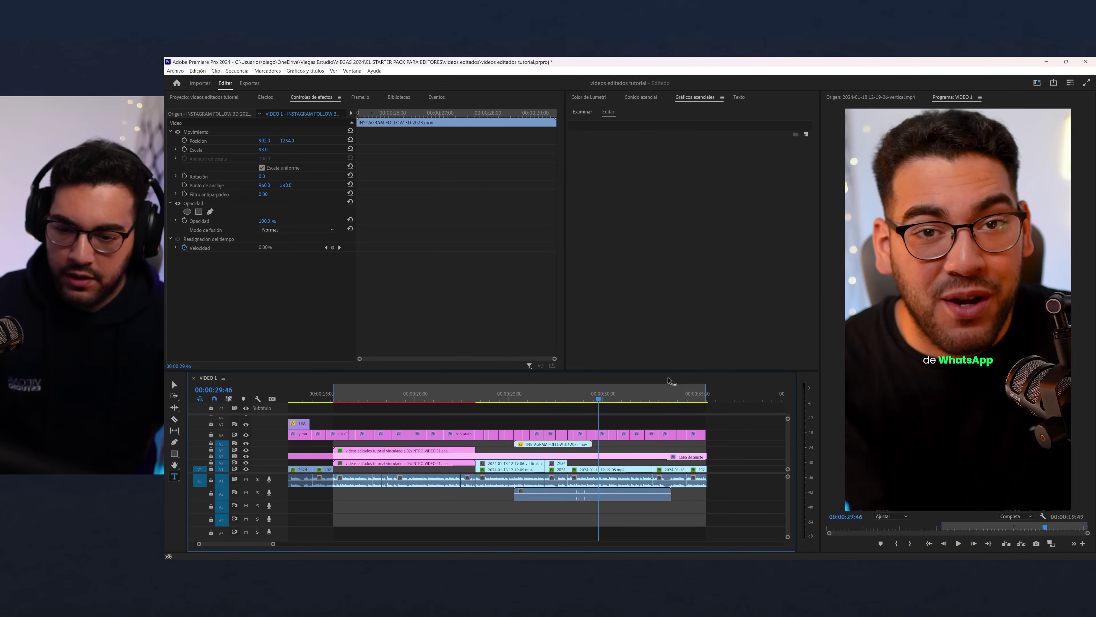
drag(624, 495, 593, 498)
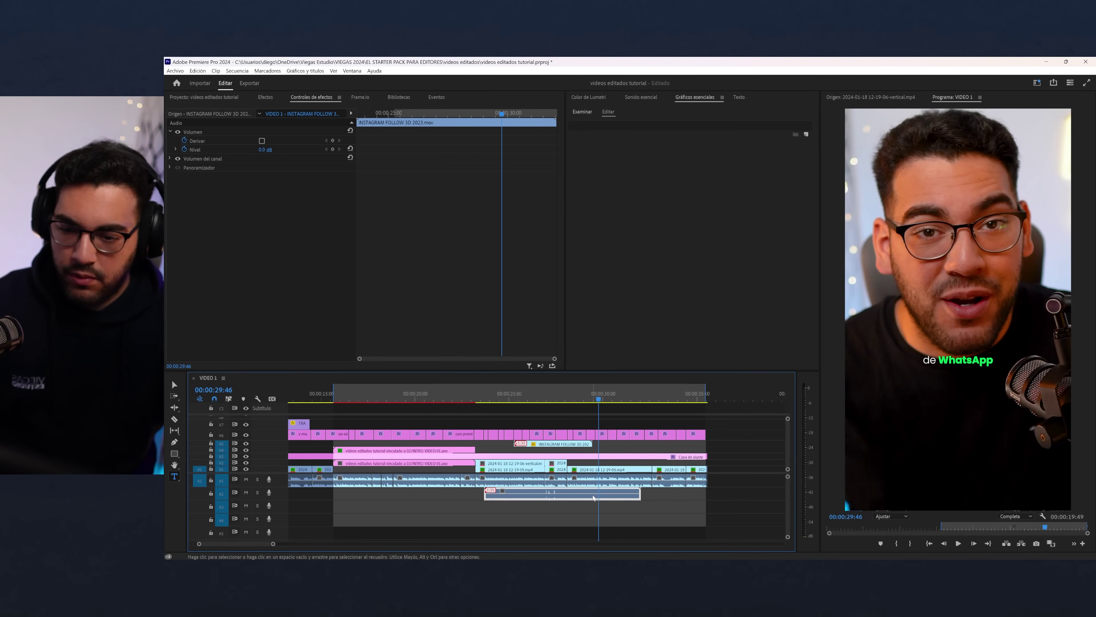
right_click(594, 498)
click(605, 352)
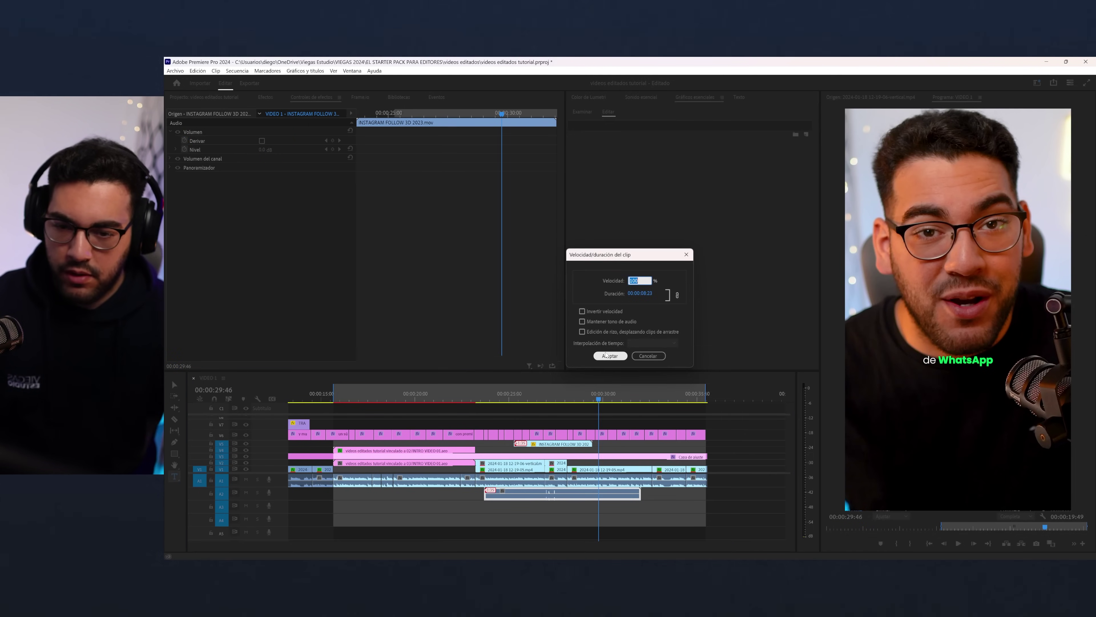
text(200)
click(608, 356)
- Shift the shortened sound later so it syncs with the phone graphic
drag(518, 493, 536, 493)
click(515, 399)
key(space)
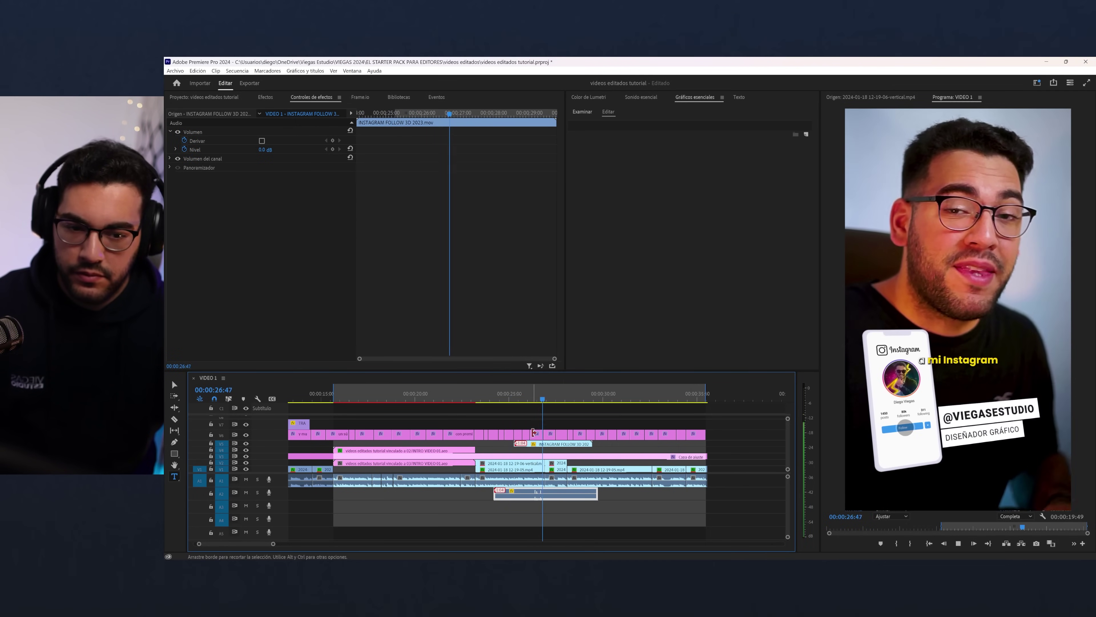
drag(535, 493, 545, 493)
- Play back the sequence from the preview point to check the synced overlay
click(538, 400)
key(space)
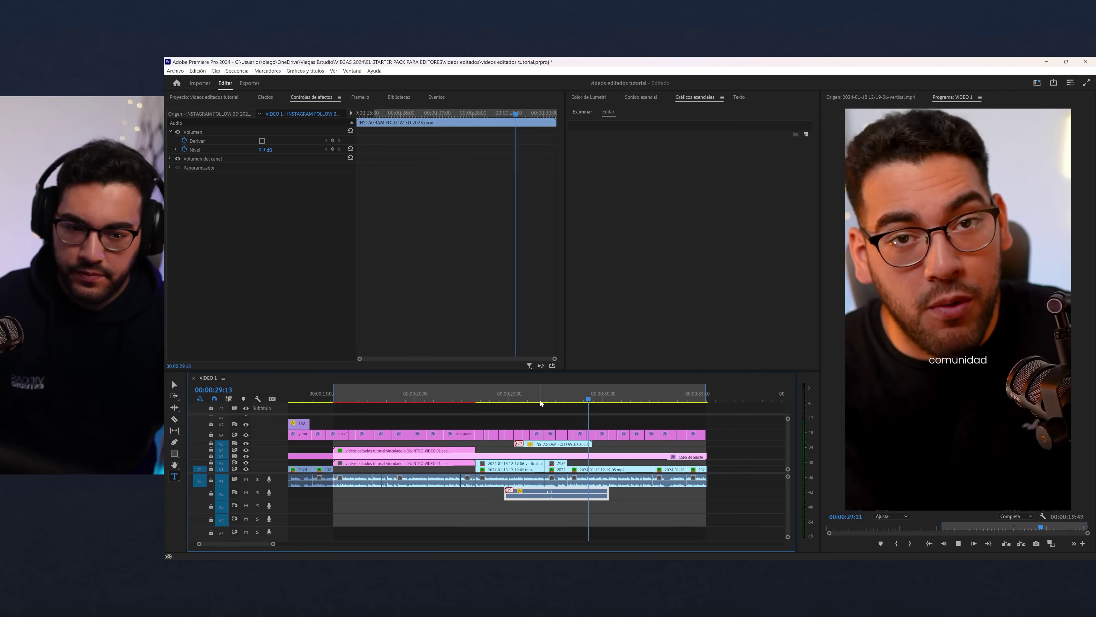
scroll(610, 455, down, 3)
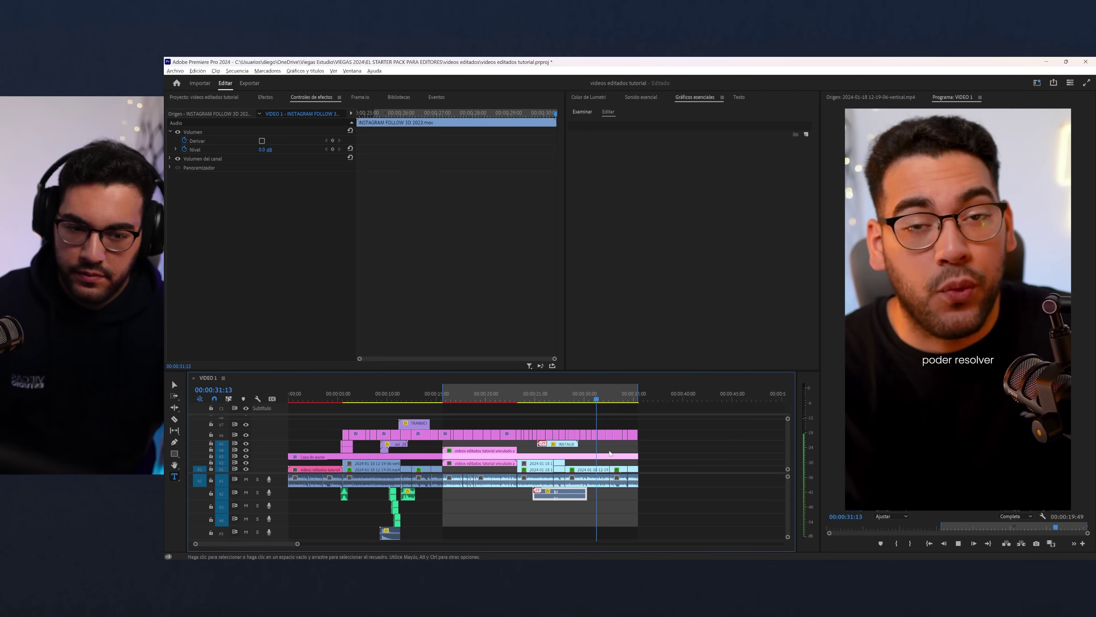
scroll(610, 455, down, 4)
scroll(609, 453, up, 3)
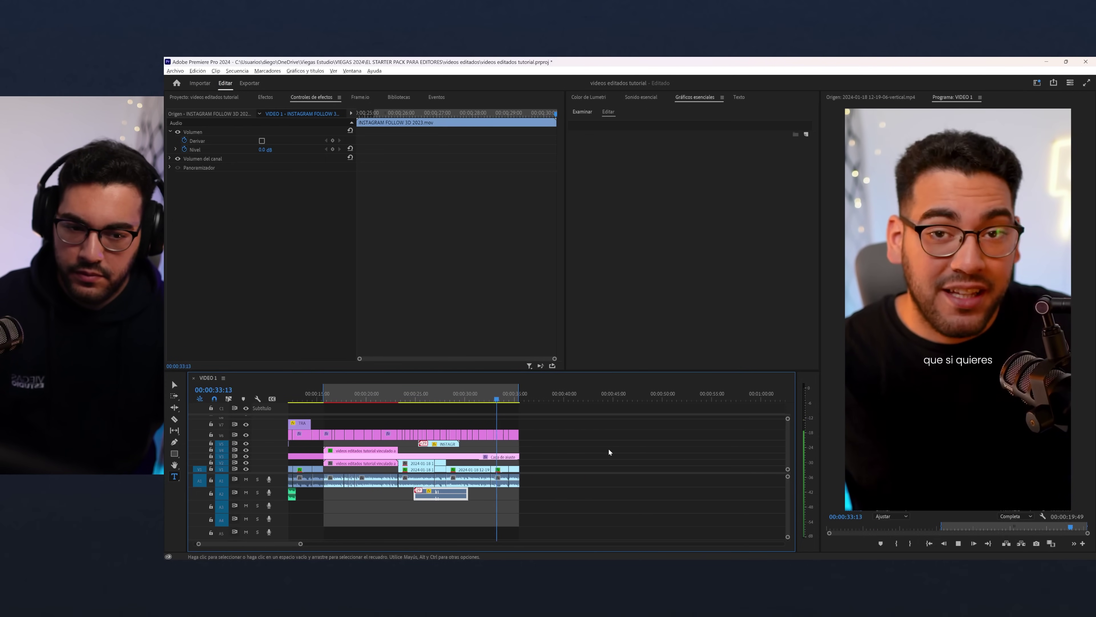
key(space)
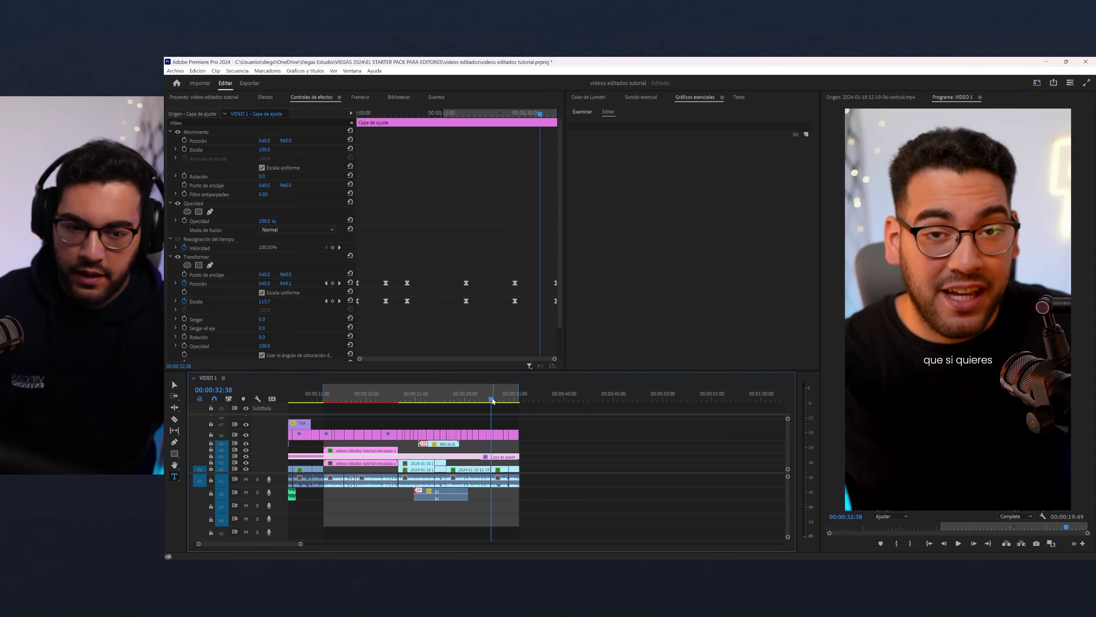
- Set the 'de duda, así' caption's font weight to Bold and its fill to yellow
click(490, 434)
click(618, 311)
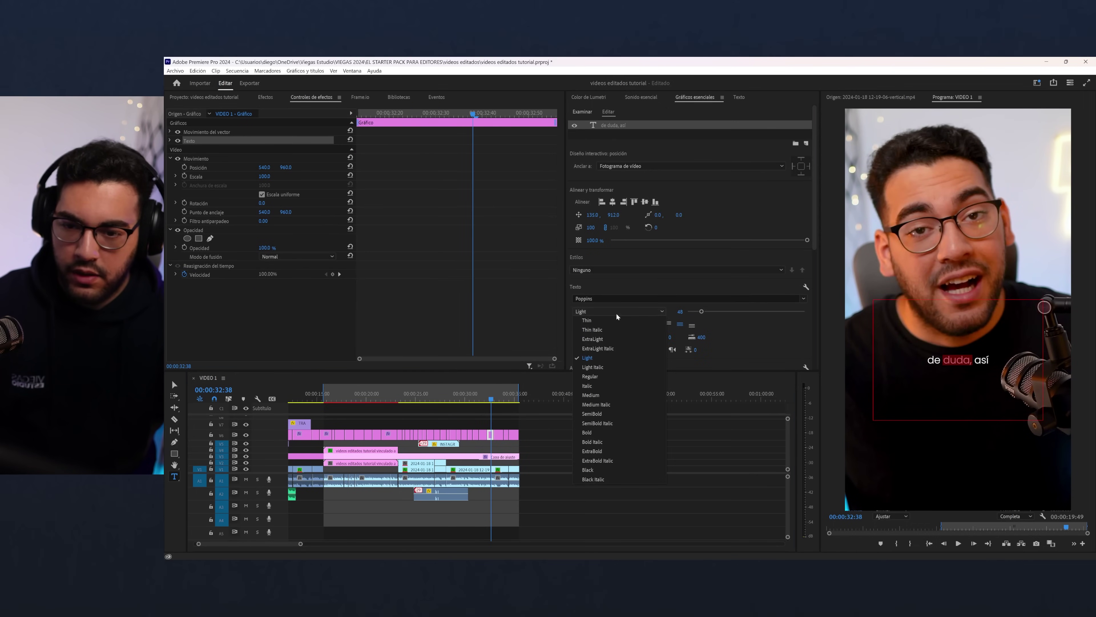
click(603, 433)
scroll(596, 354, down, 3)
click(590, 344)
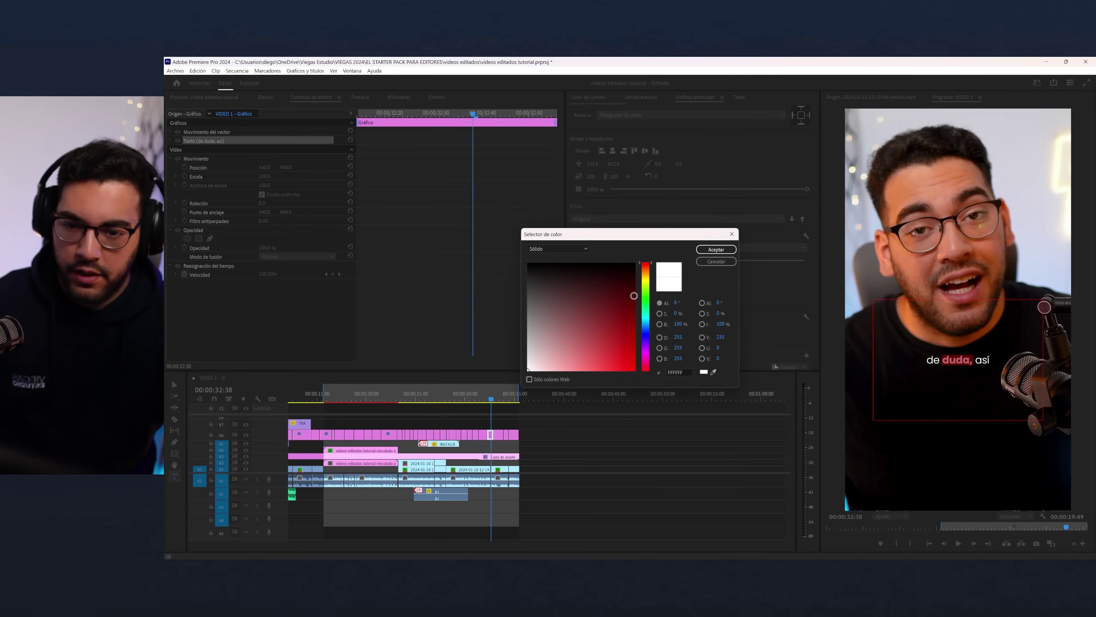
click(646, 283)
click(631, 276)
click(716, 249)
click(591, 460)
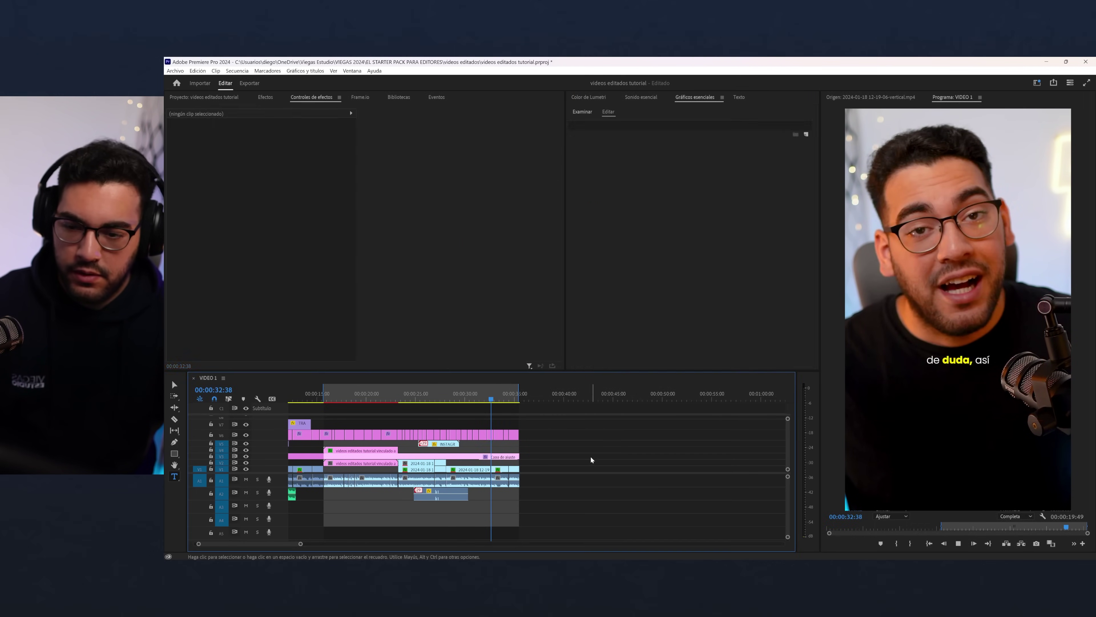
scroll(513, 462, up, 5)
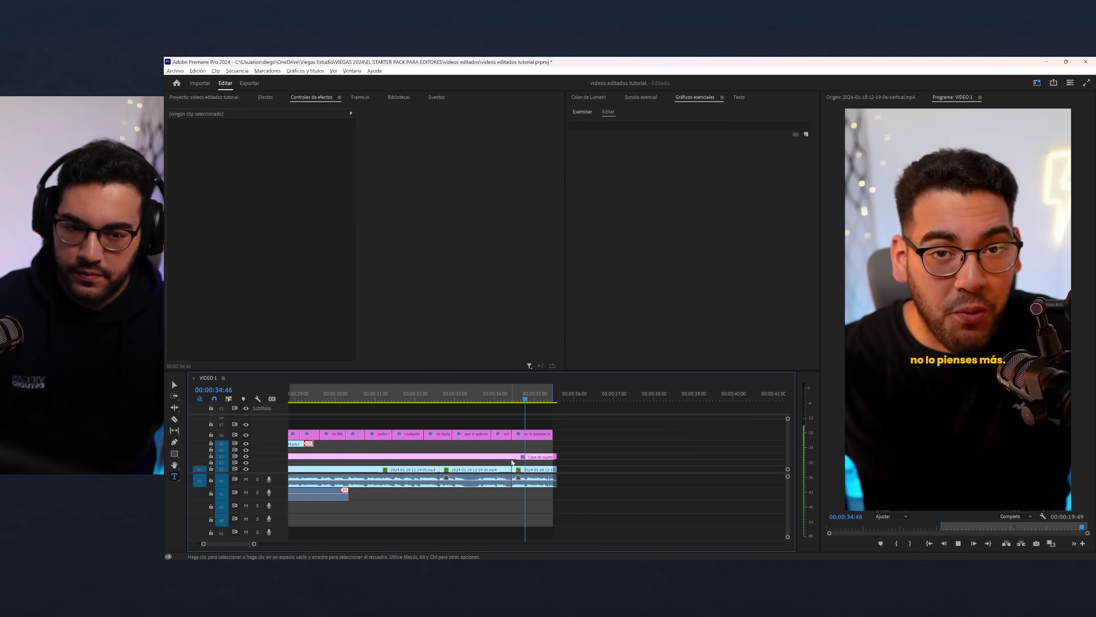
- Add FOLLOW TIKTOK 2023.mov from the social media animations folder onto video track 4
mouse_move(630, 563)
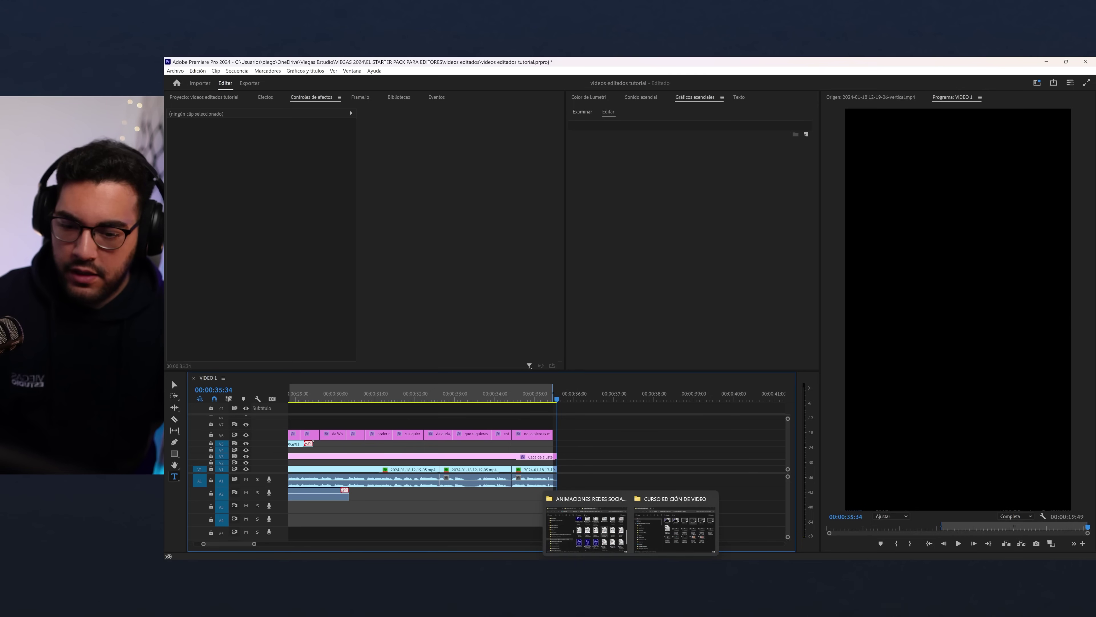
click(587, 529)
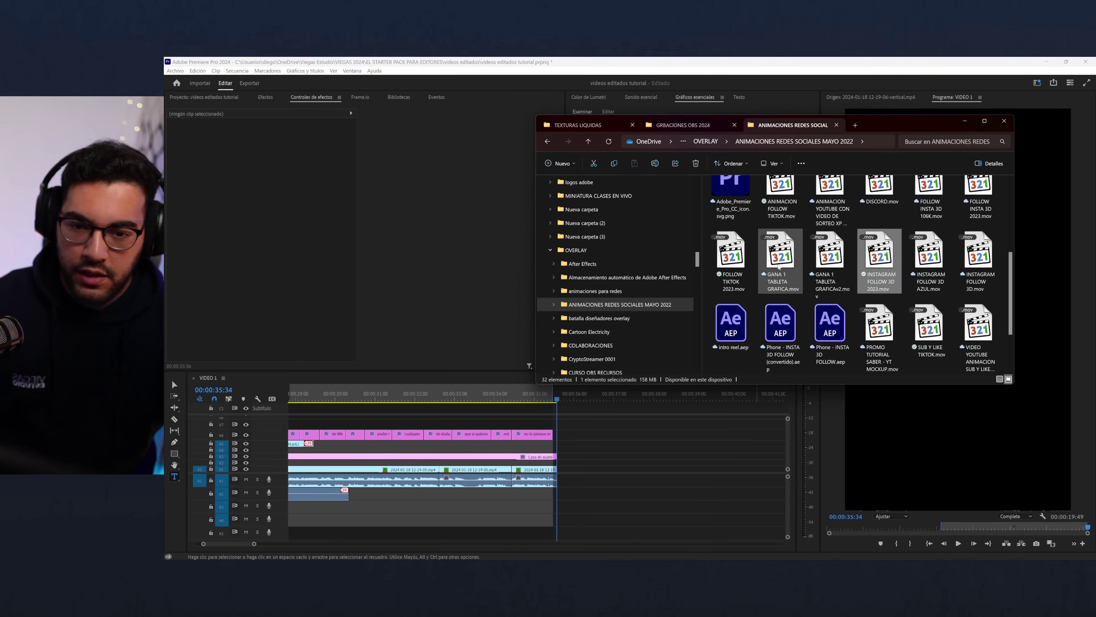
mouse_move(732, 255)
mouse_down()
mouse_move(615, 469)
mouse_move(498, 450)
mouse_up()
click(528, 394)
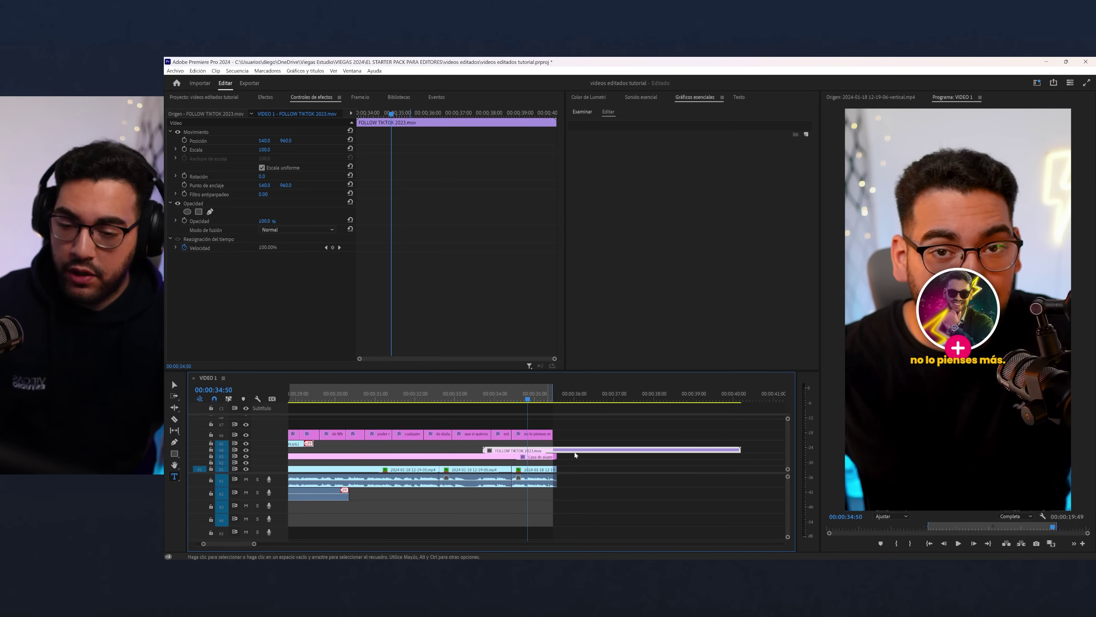
- Speed up the TikTok follow clip to 200%, then to 250%
right_click(544, 451)
click(578, 393)
text(200)
key(Return)
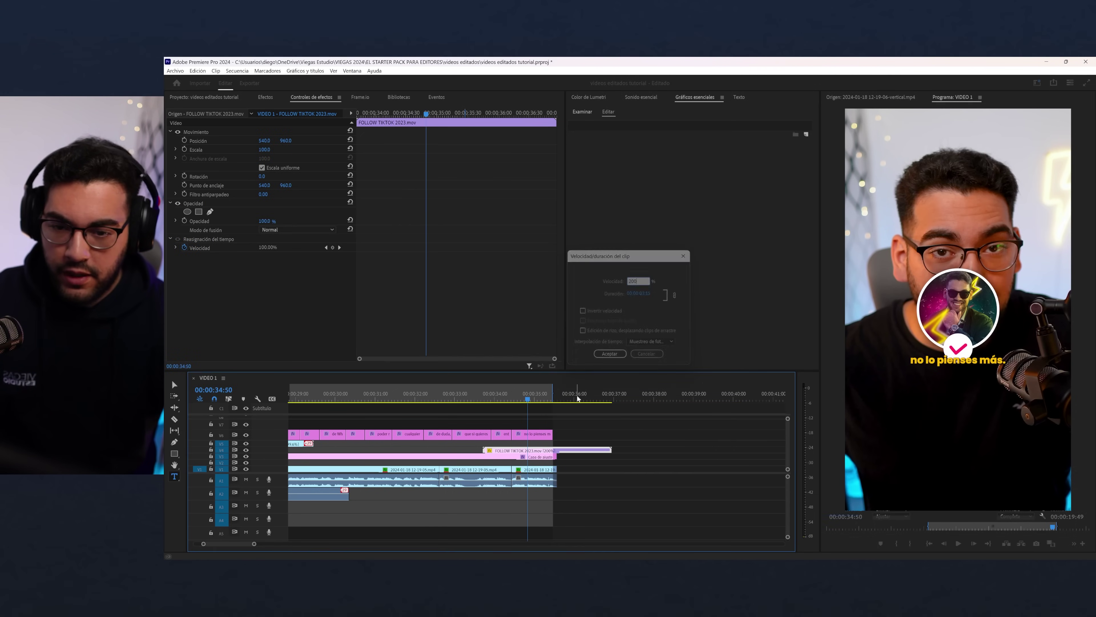
right_click(583, 451)
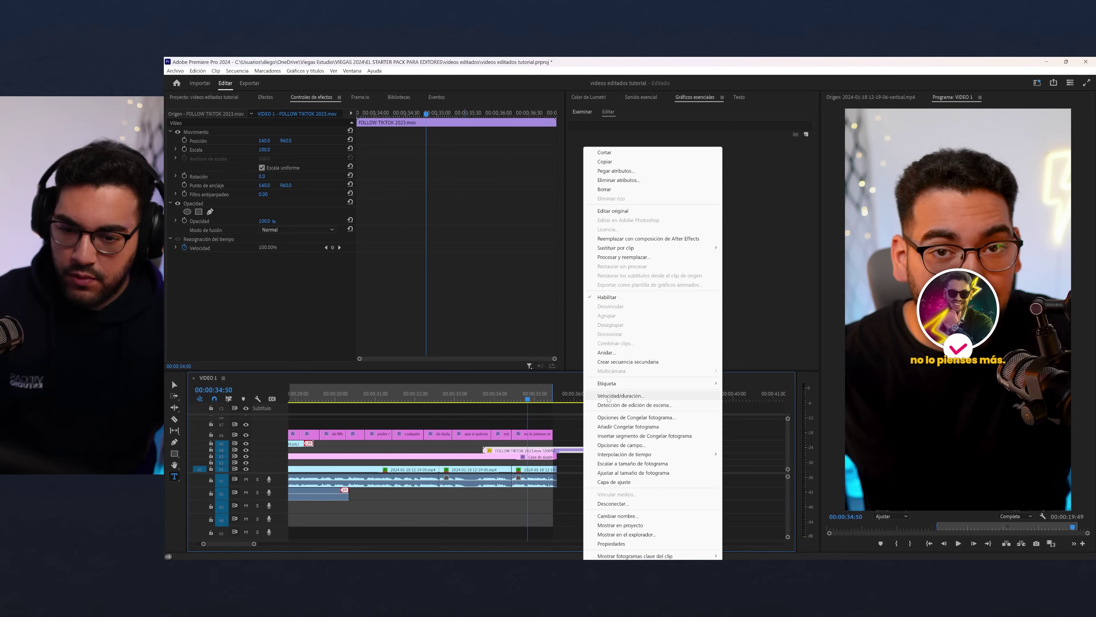
click(608, 396)
text(250)
key(Return)
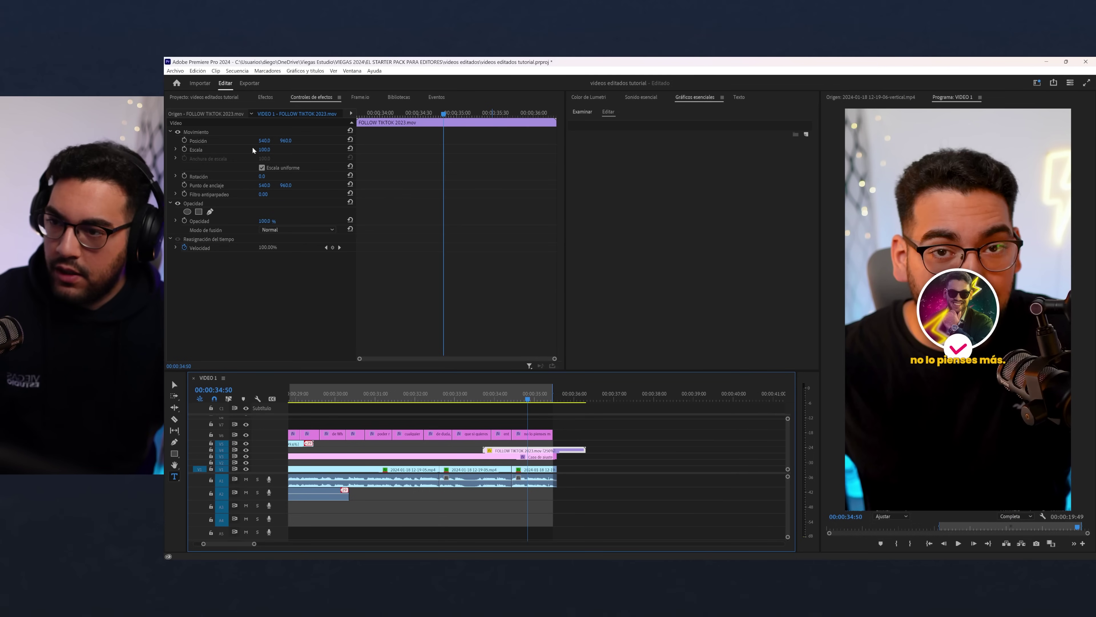
- Scale the TikTok follow overlay to 70% and trim its end to line up with the other clips
mouse_move(264, 150)
mouse_down()
mouse_move(251, 149)
mouse_move(570, 431)
mouse_up()
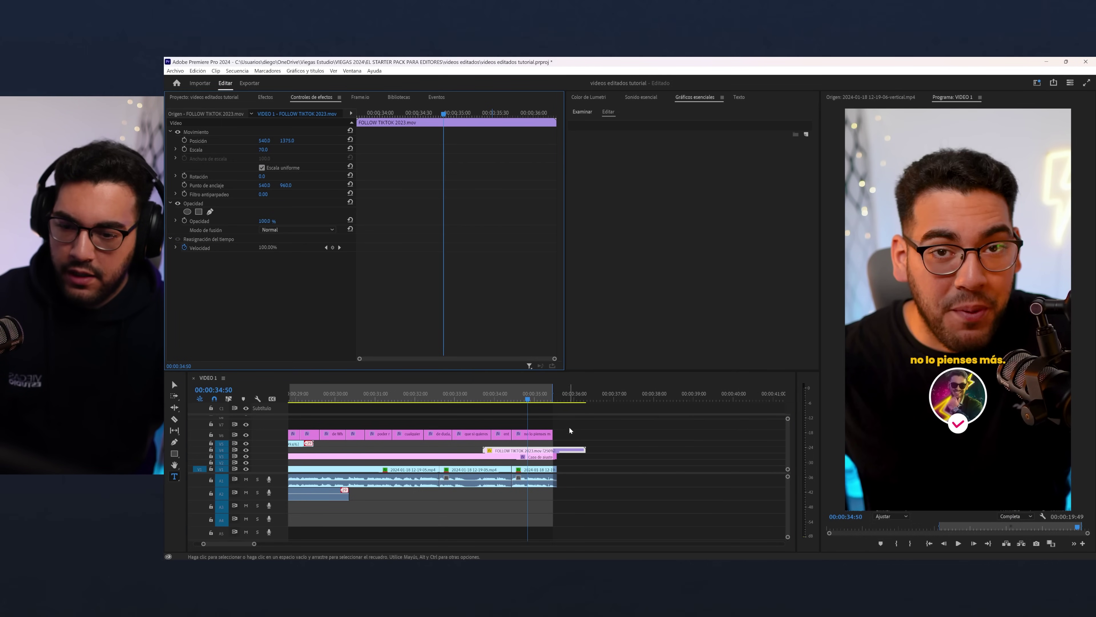
click(556, 451)
key(space)
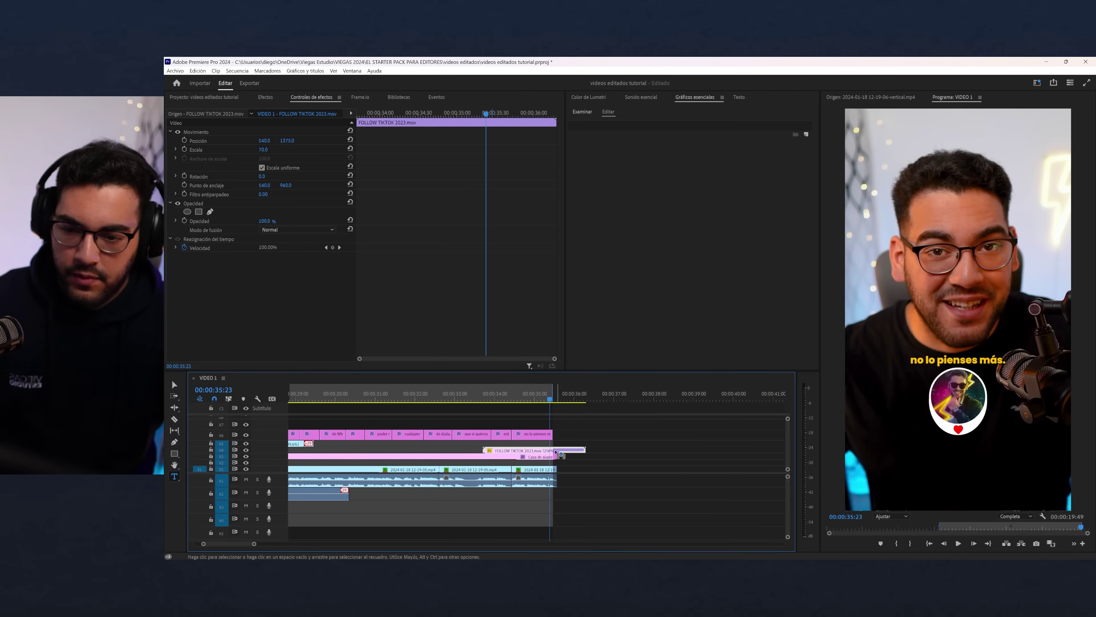
drag(557, 454, 541, 451)
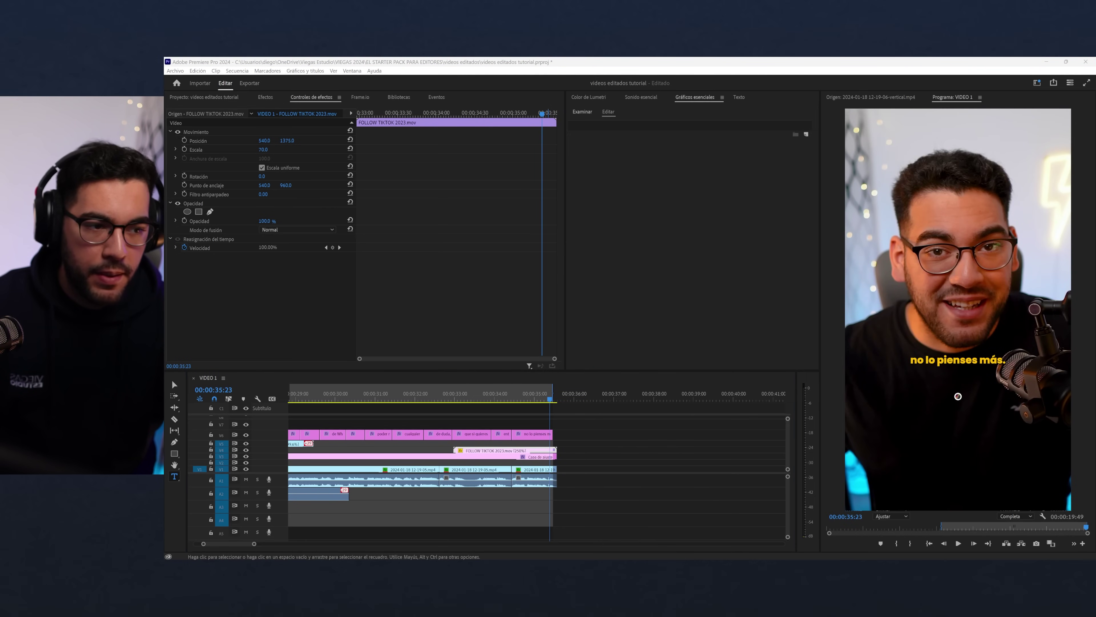
key(alt+Tab)
- Add CORAZONES ANIMACION.mov from the SIMBOLOS ANIMADOS folder to track V5
key(alt+Up)
key(alt+Up)
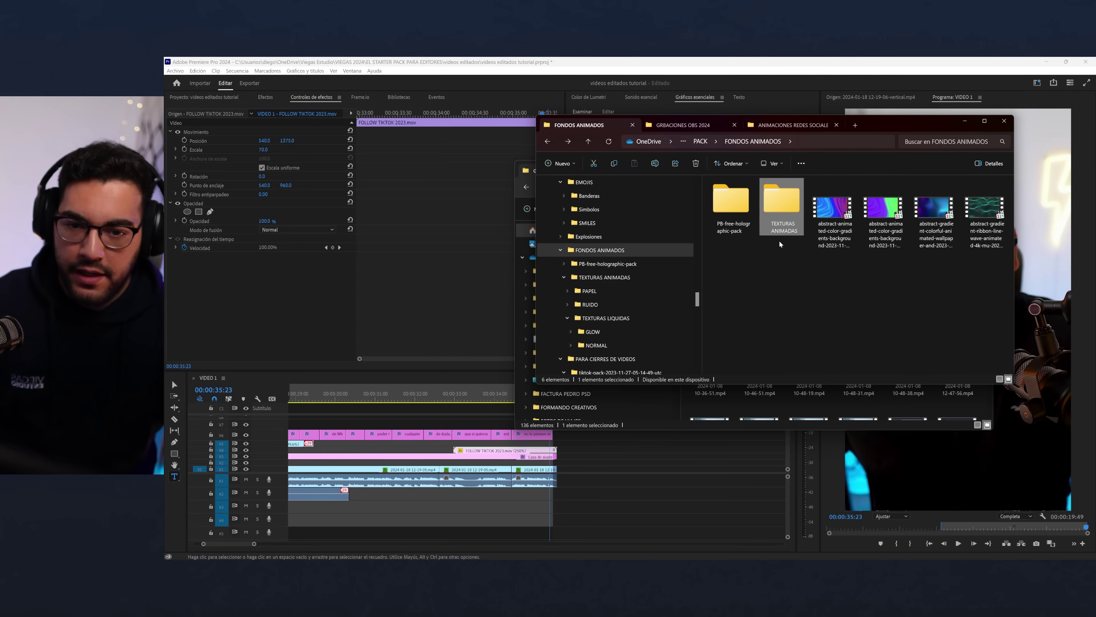
key(alt+Up)
click(772, 264)
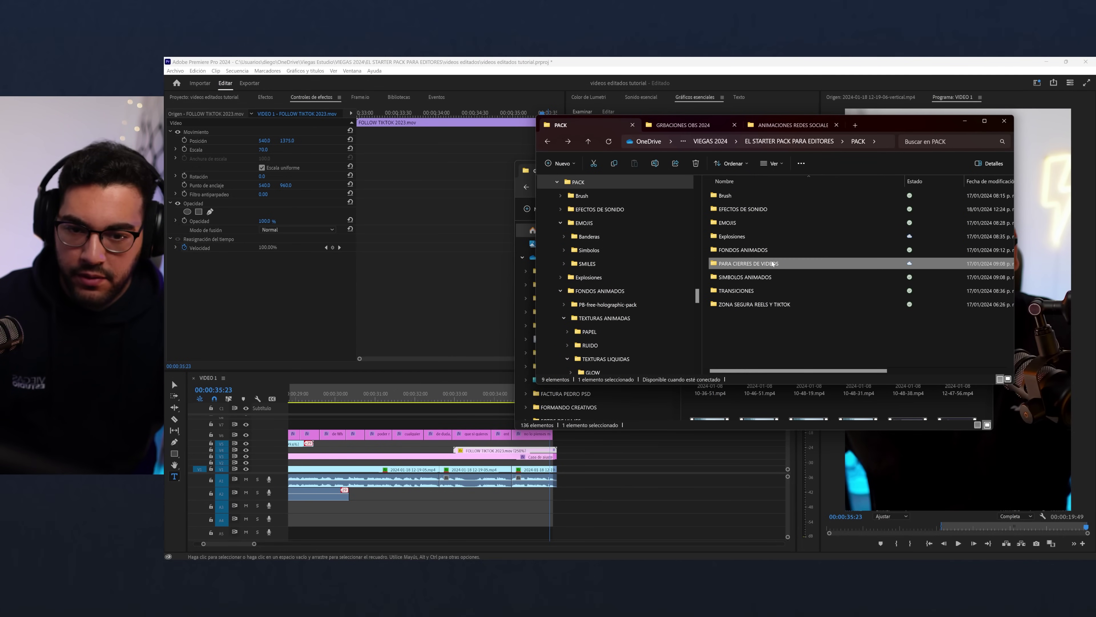
double_click(746, 277)
click(752, 250)
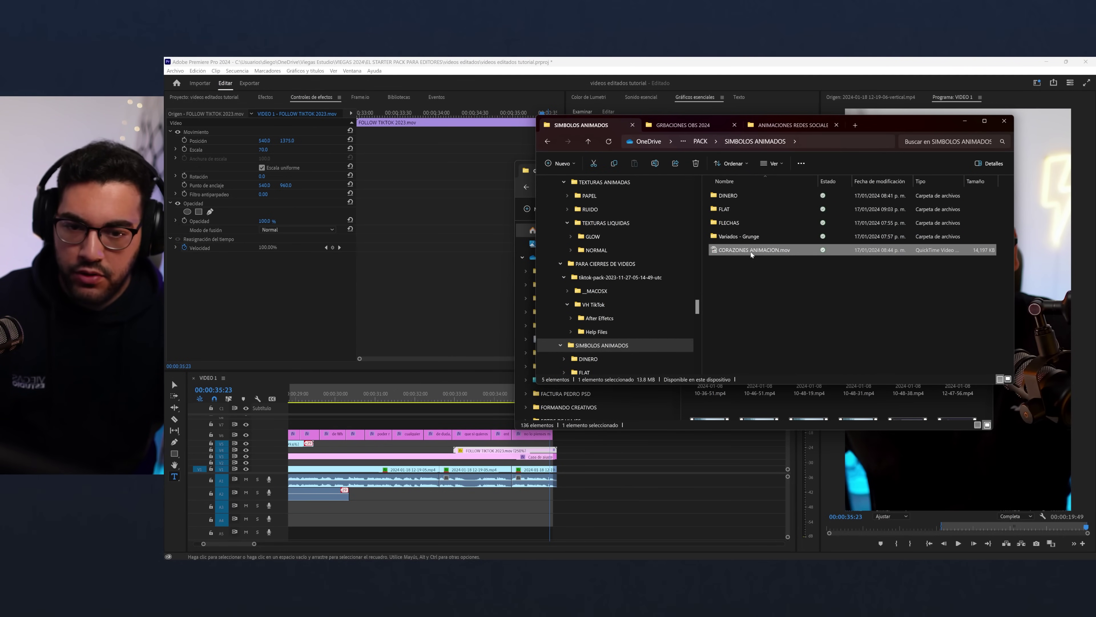
mouse_move(758, 256)
mouse_down()
mouse_move(567, 448)
mouse_move(518, 445)
mouse_up()
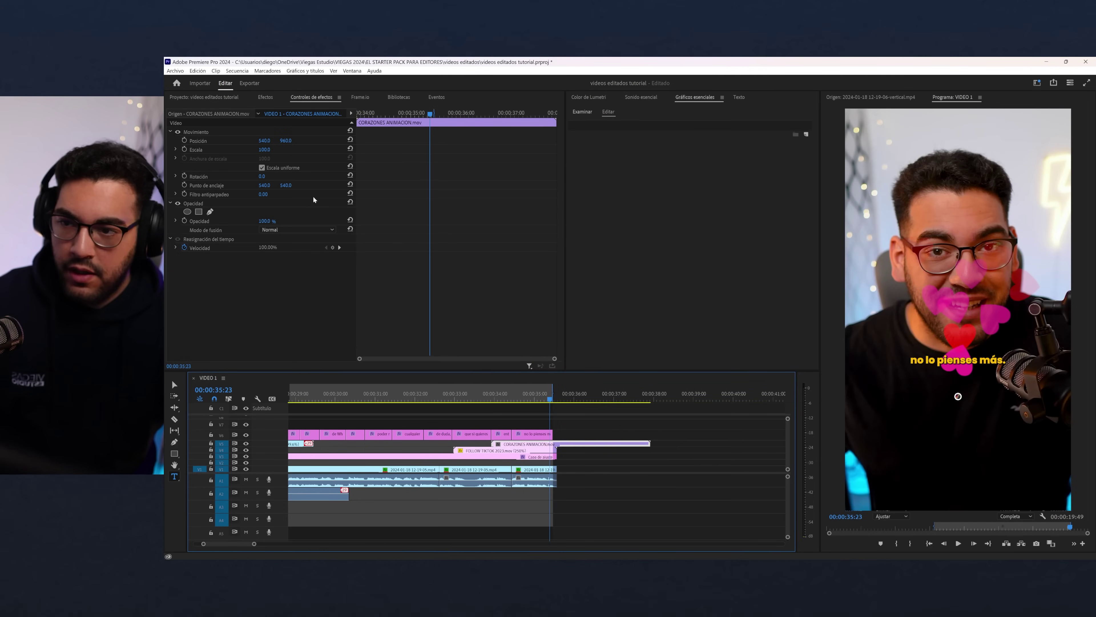
- Shrink the hearts to scale 42 toward the right, and move them earlier to match the follow icon
mouse_move(264, 150)
mouse_down()
mouse_move(294, 140)
mouse_move(242, 149)
mouse_up()
mouse_move(264, 140)
mouse_down()
mouse_move(302, 140)
mouse_move(258, 149)
mouse_up()
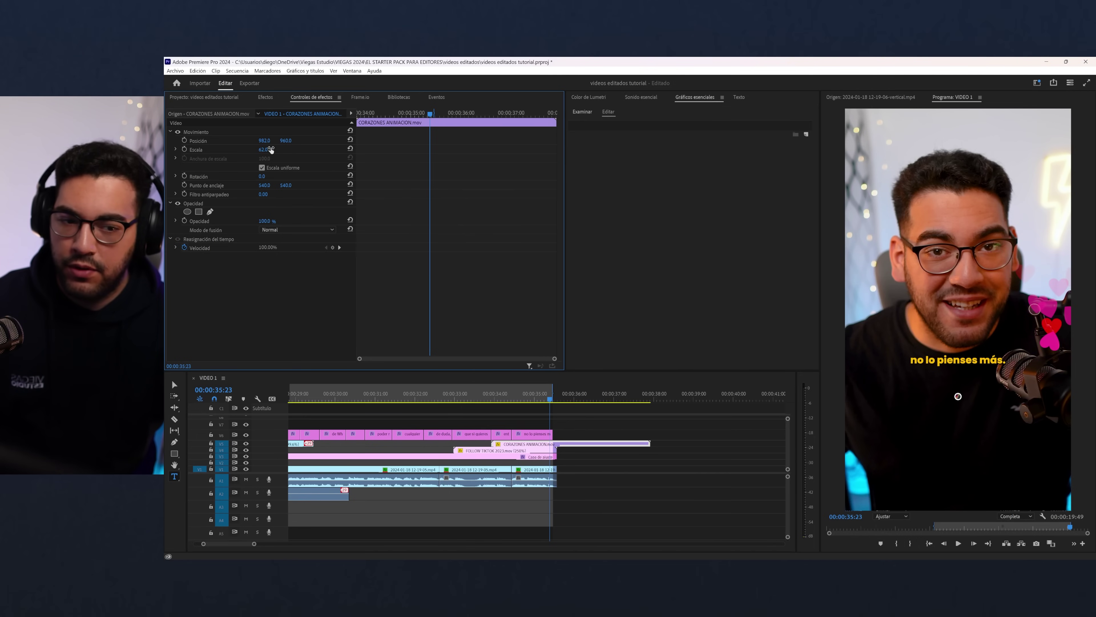
click(475, 451)
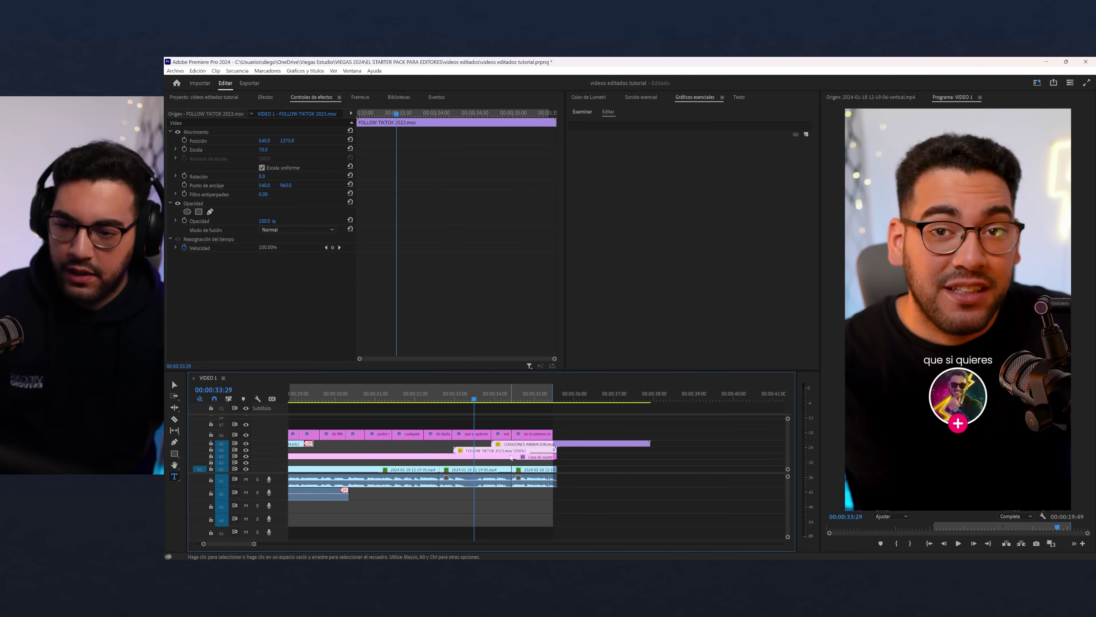
drag(505, 447, 466, 447)
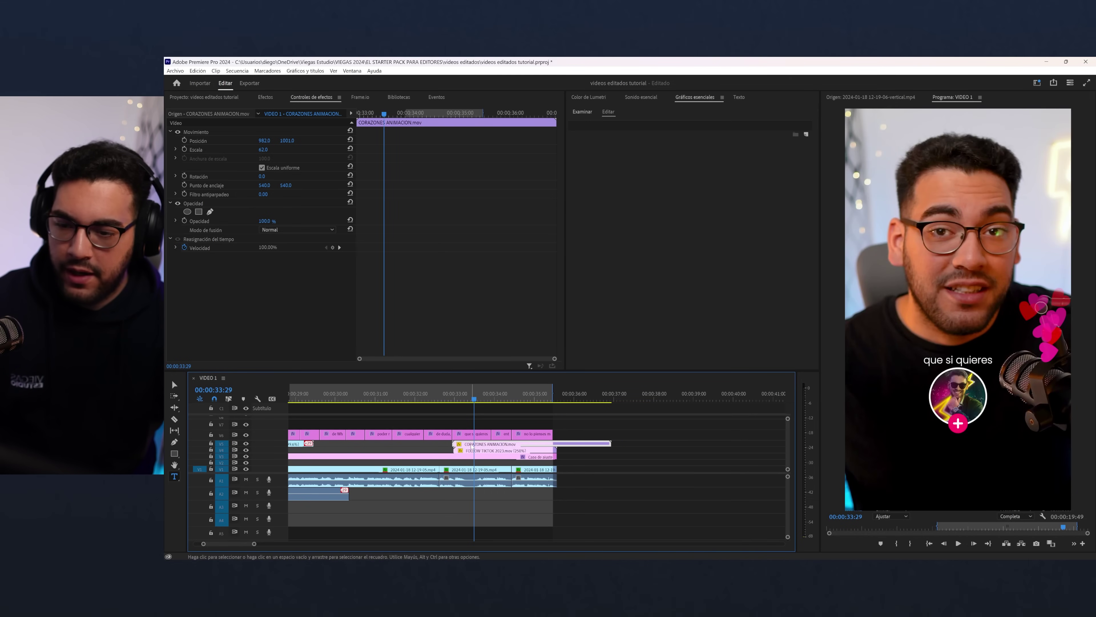
- Set the hearts clip to 200% speed, adjust its timing, and play back to check
right_click(471, 449)
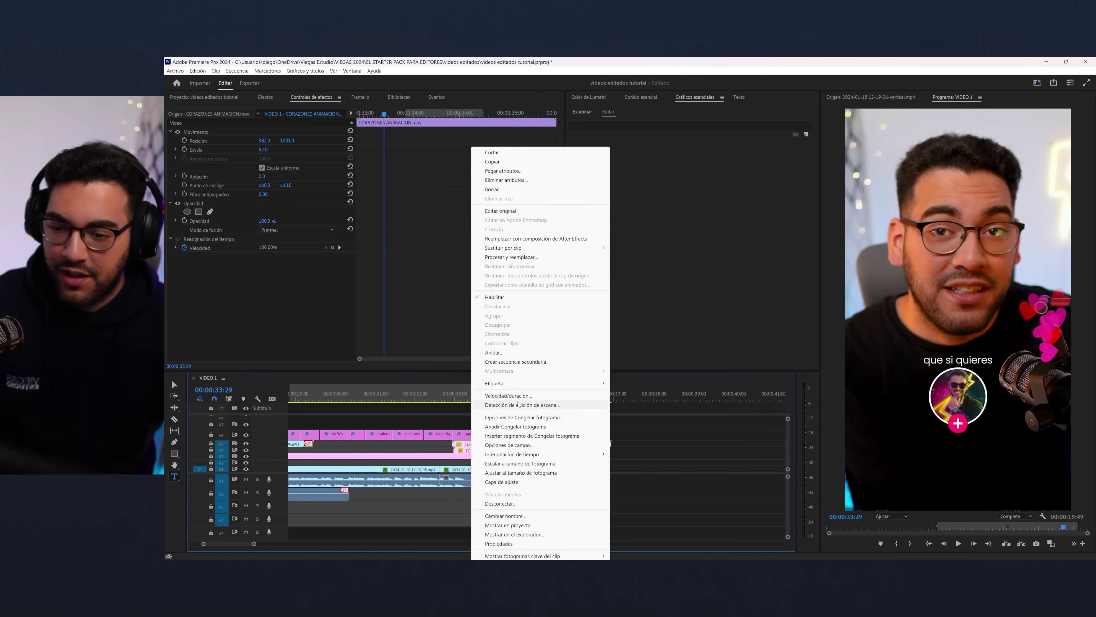
click(514, 395)
text(2)
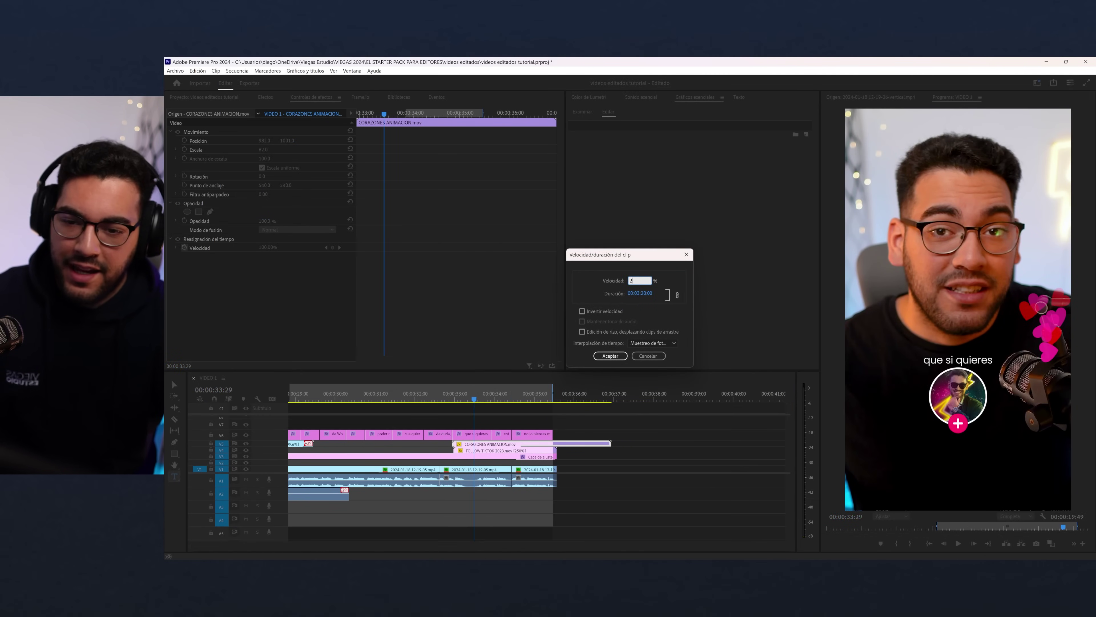
text(00)
key(Return)
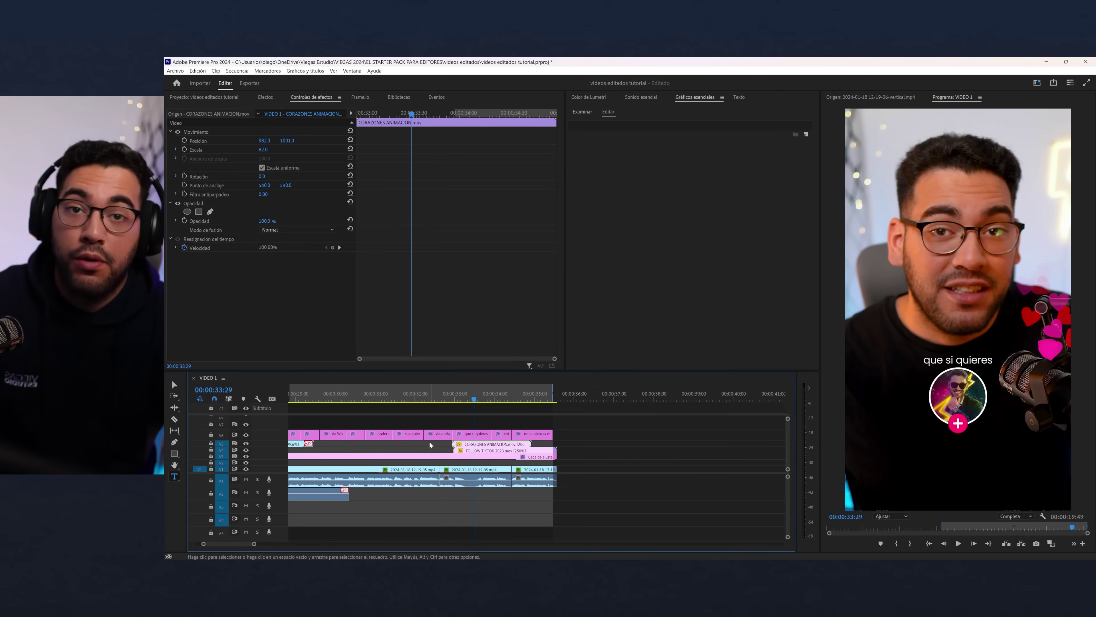
drag(497, 444, 521, 445)
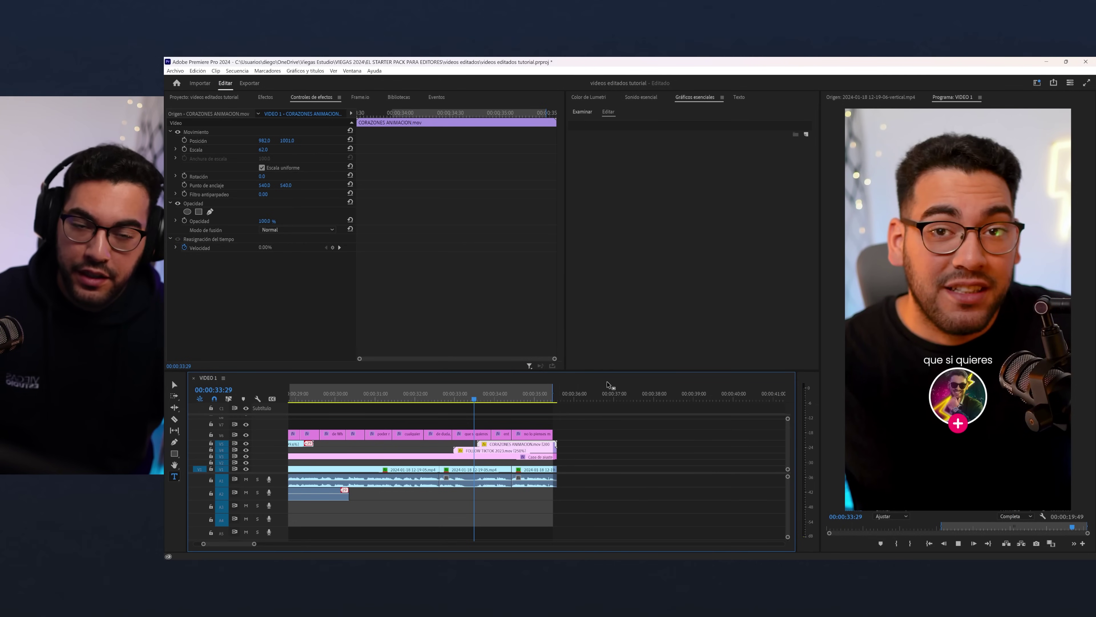
key(space)
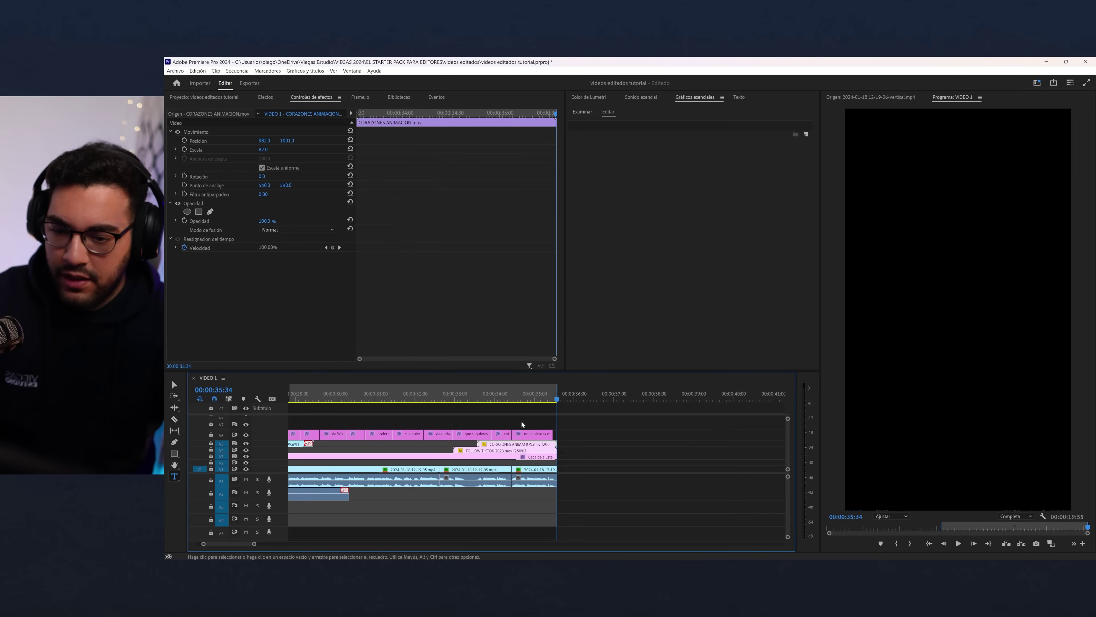
- Zoom out the timeline, return to the sequence start, save the project, and go to Export
key(minus)
key(minus)
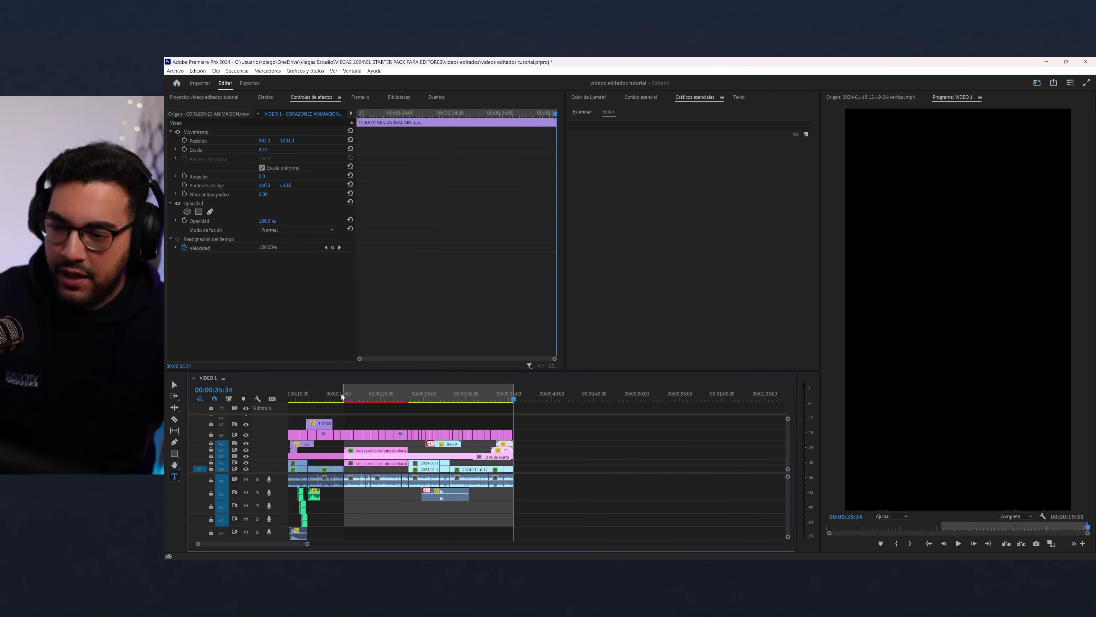
scroll(291, 395, up, 2)
scroll(292, 395, up, 2)
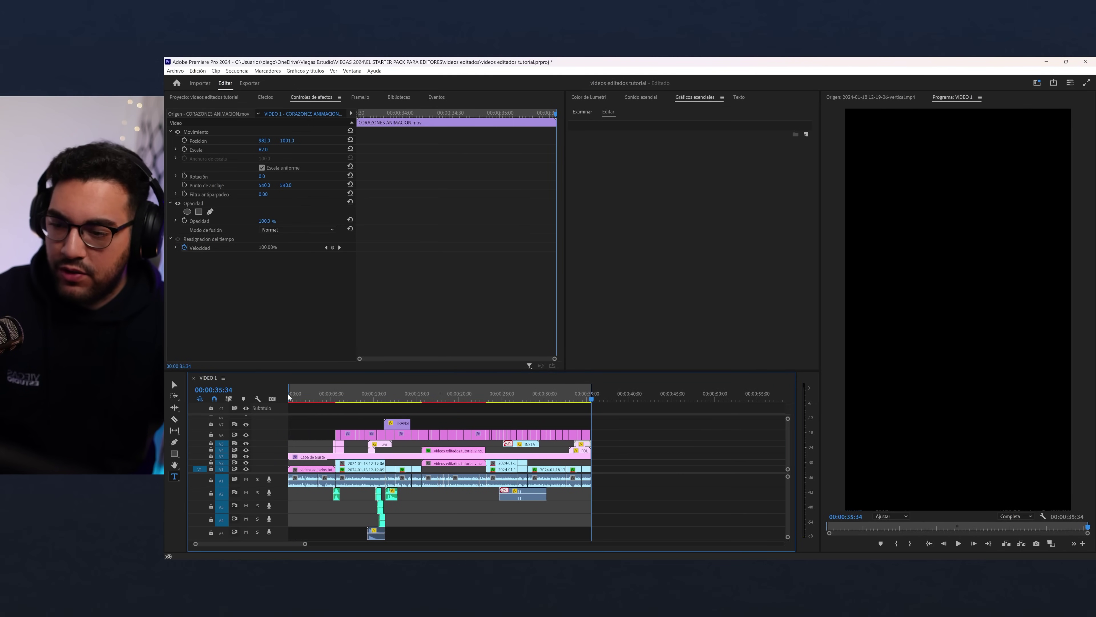
key(Home)
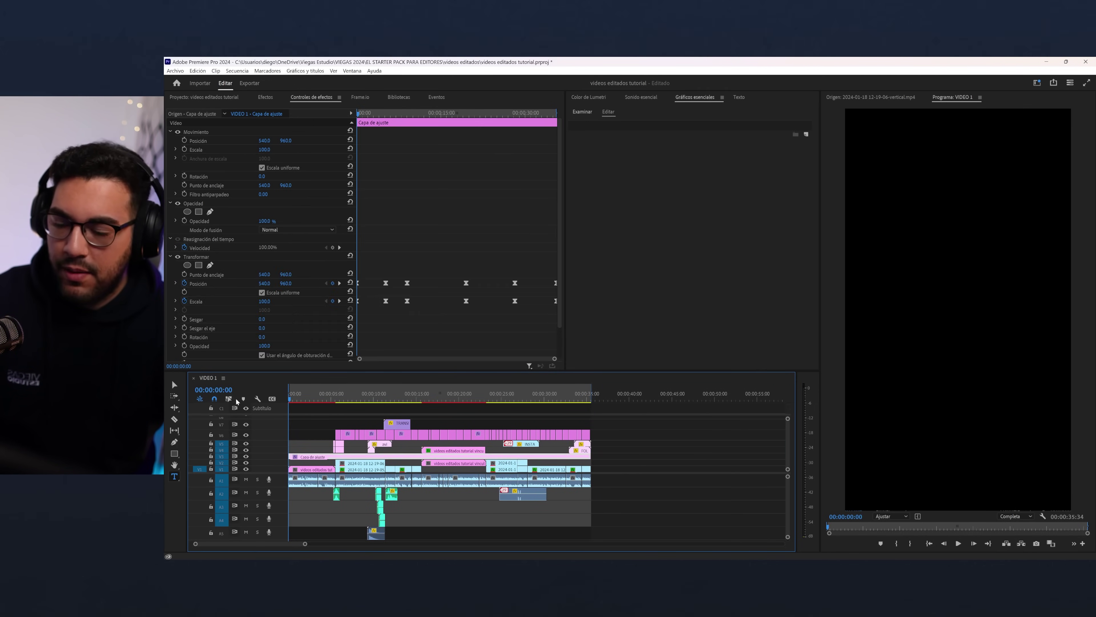
key(ctrl+s)
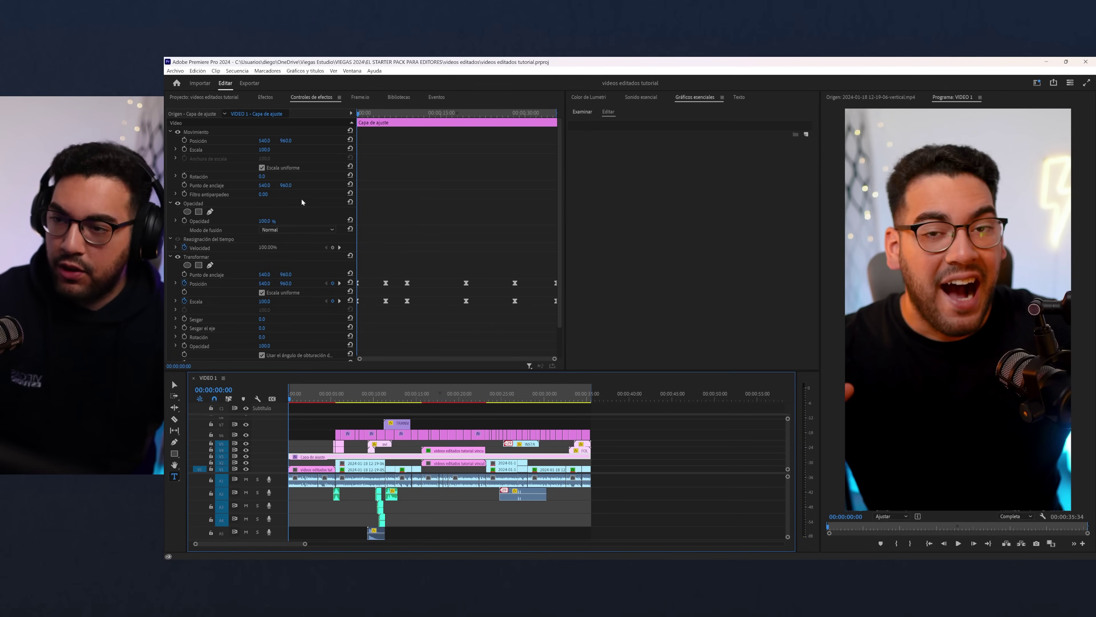
click(250, 84)
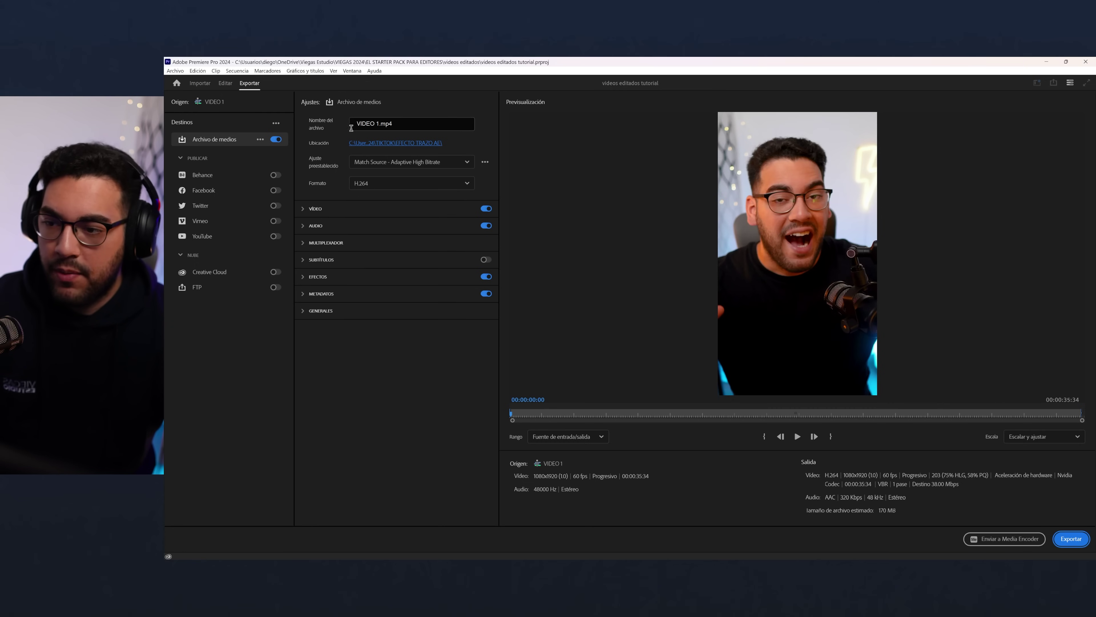
- Raise the VBR 1-pass target bitrate to 20.83 Mbps for an estimated 94 MB file
click(305, 210)
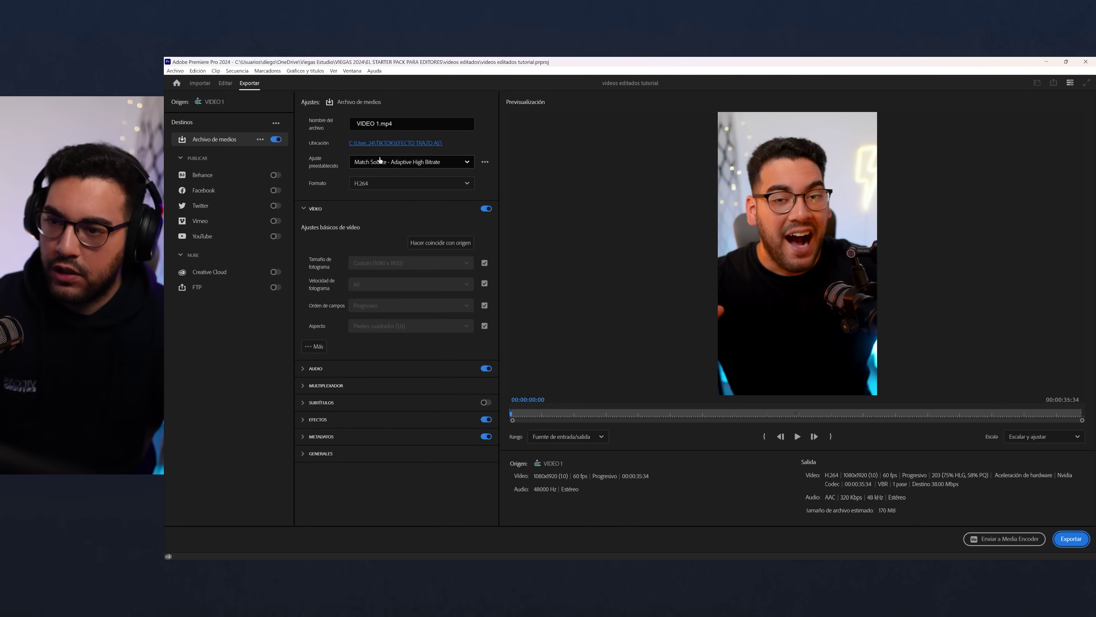
click(397, 162)
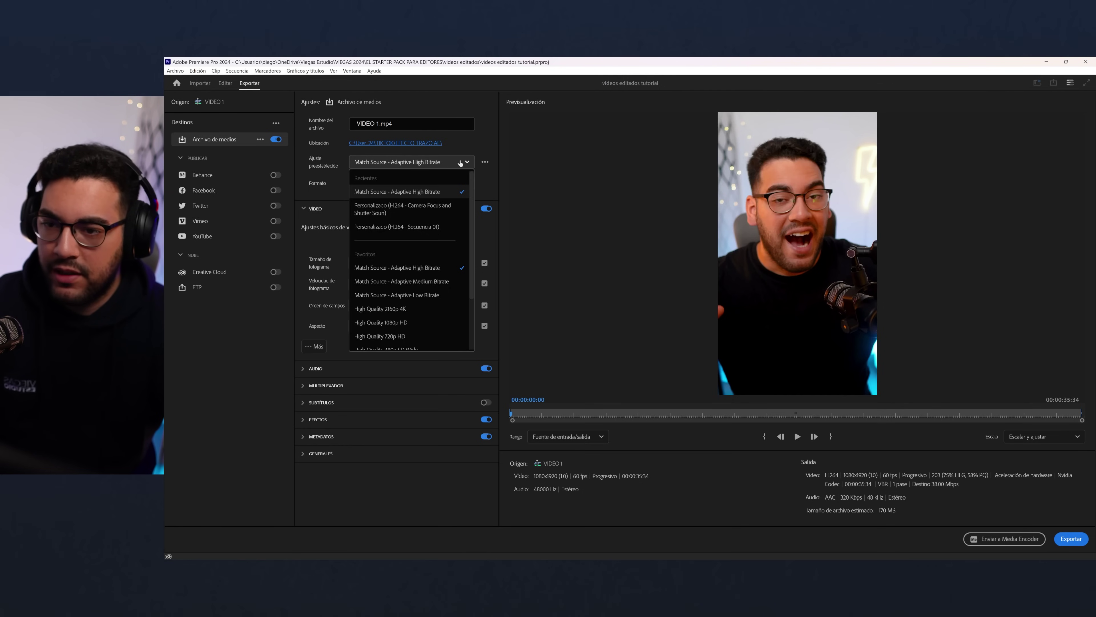
click(461, 163)
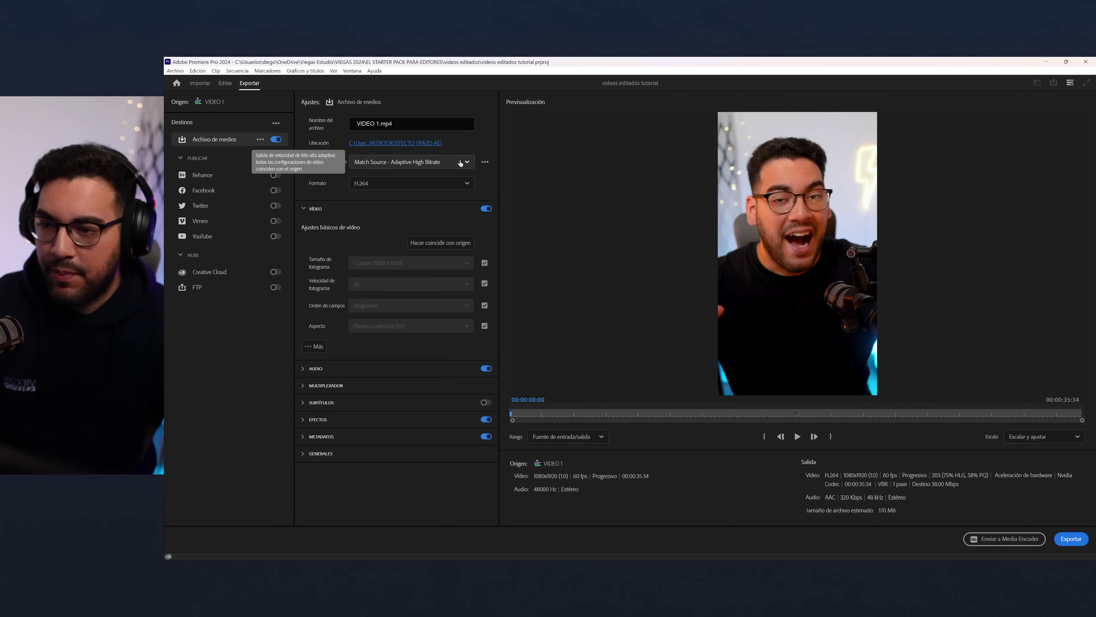
click(304, 209)
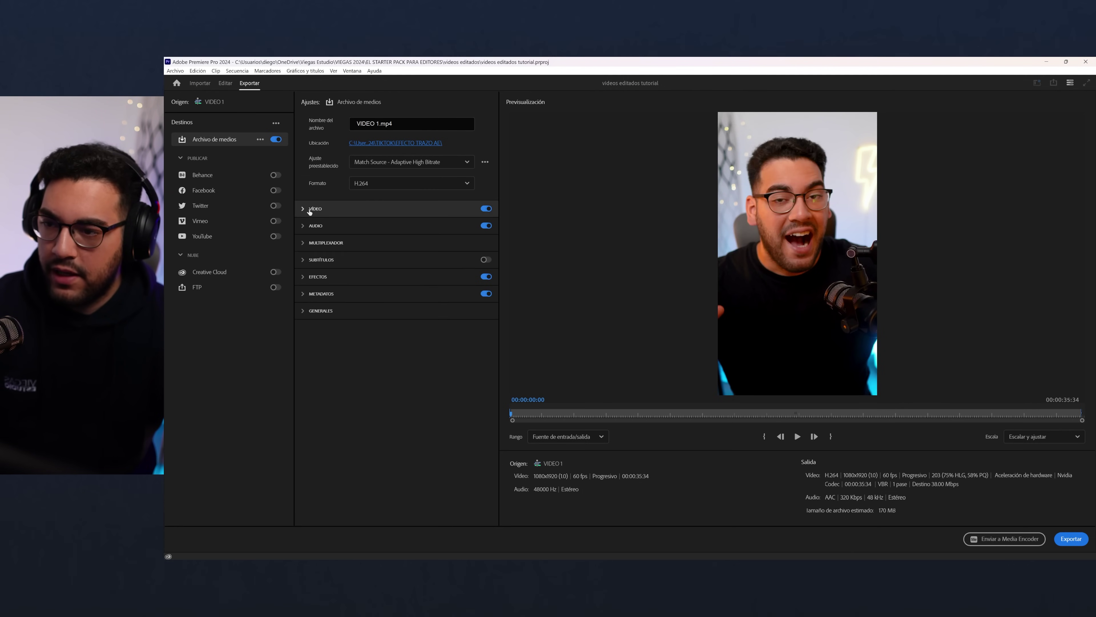
click(304, 209)
click(312, 346)
scroll(319, 348, down, 5)
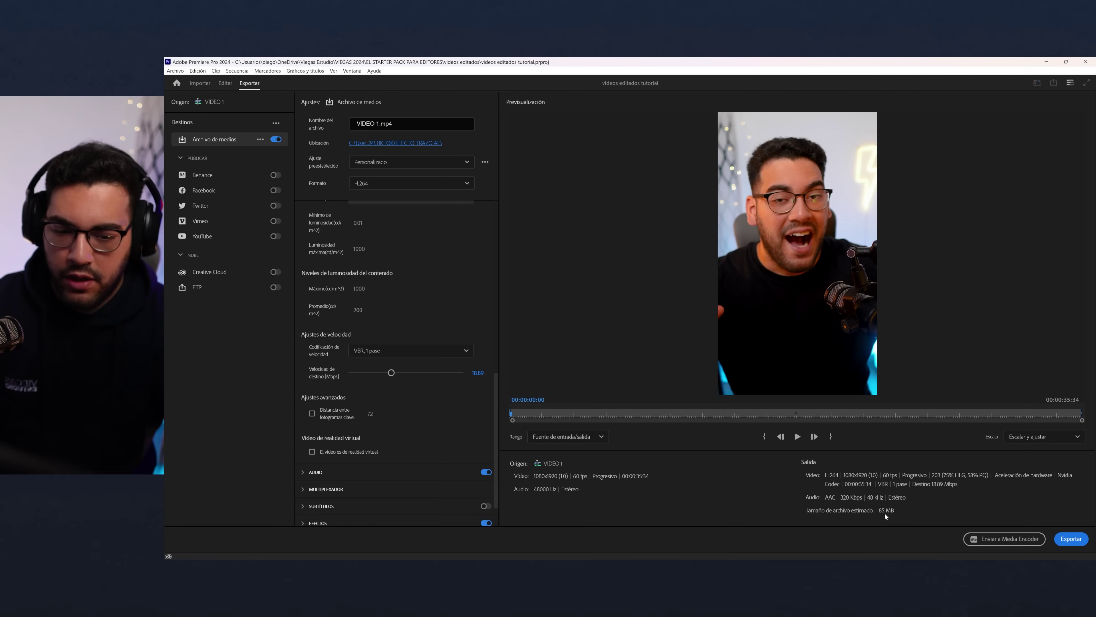
key(Right)
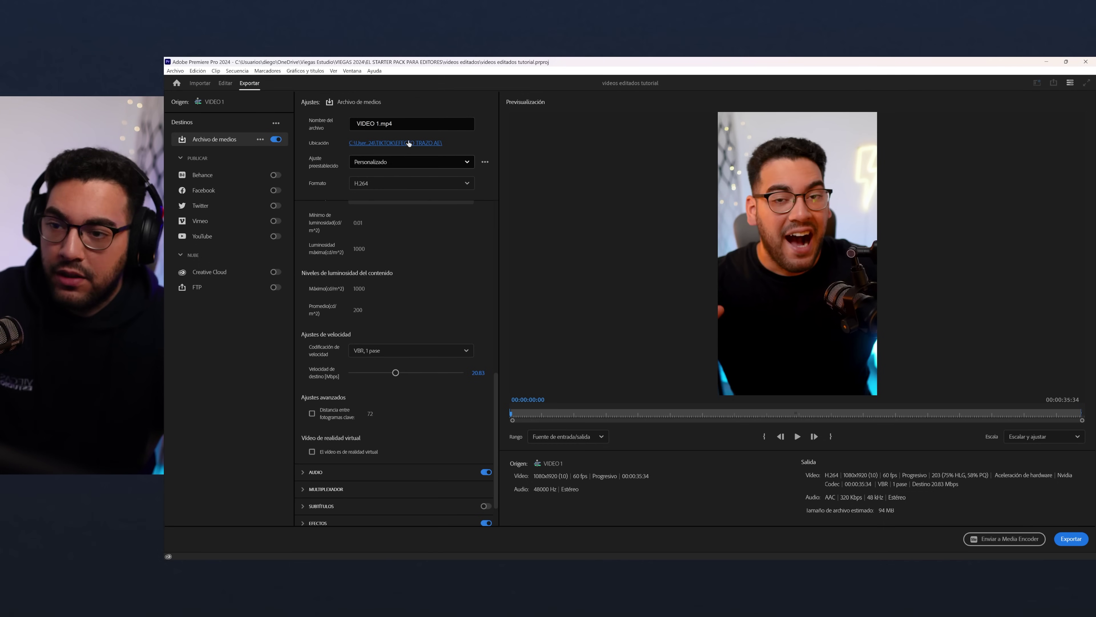
- Export as VIDEO 1 - REEL TUTORIAL.mp4 into the EL STARTER PACK PARA EDITORES folder
click(378, 144)
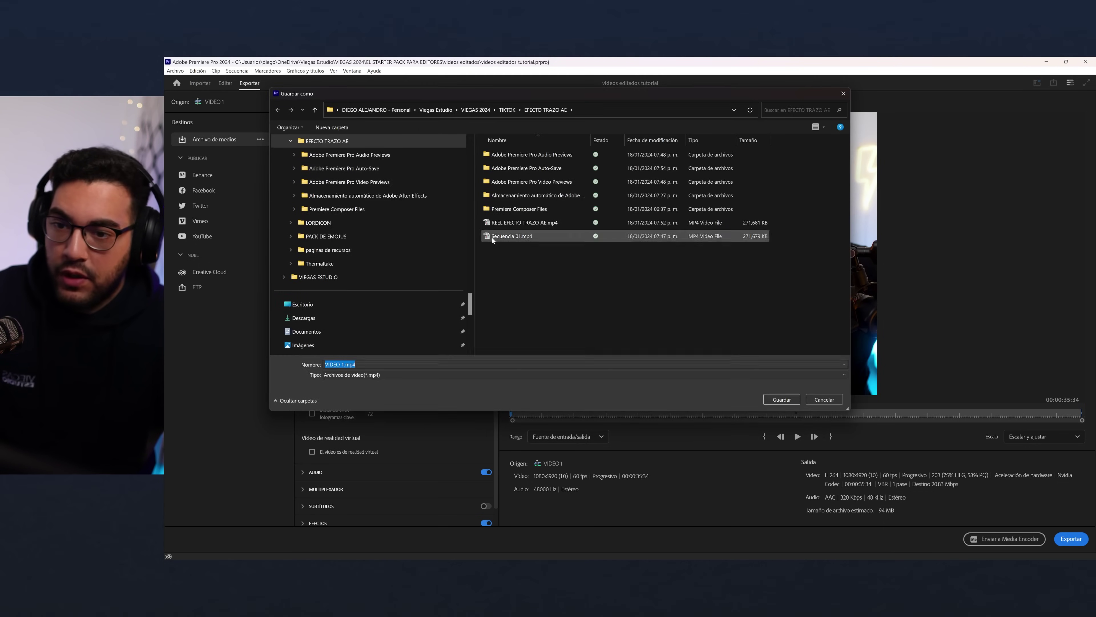
click(507, 110)
click(342, 196)
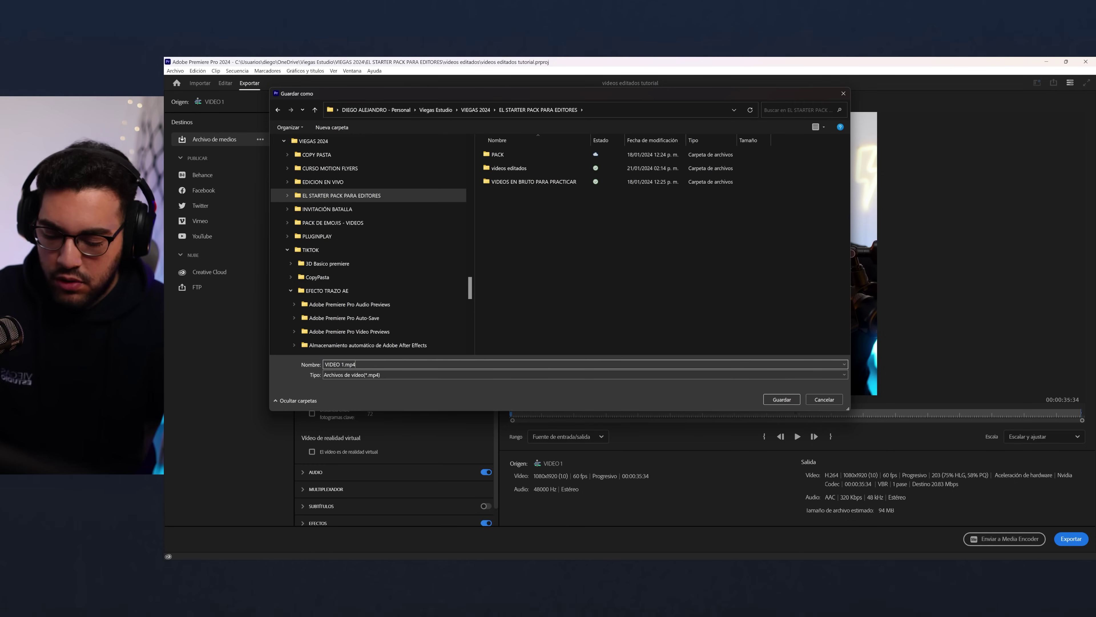
text(- REEL TUTORIAL)
key(Return)
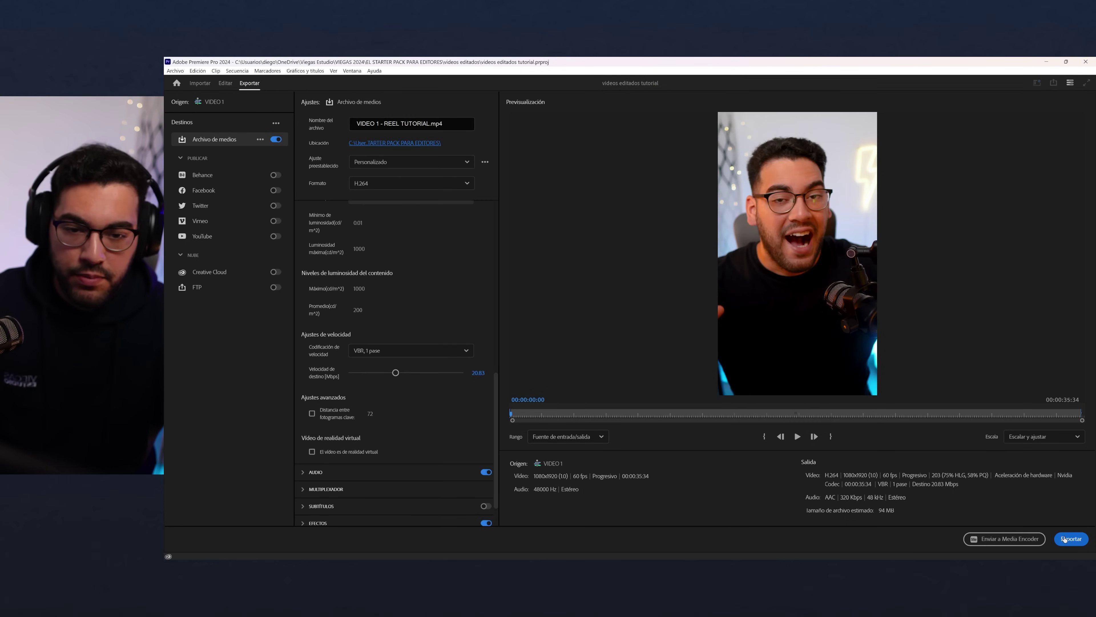
click(1064, 539)
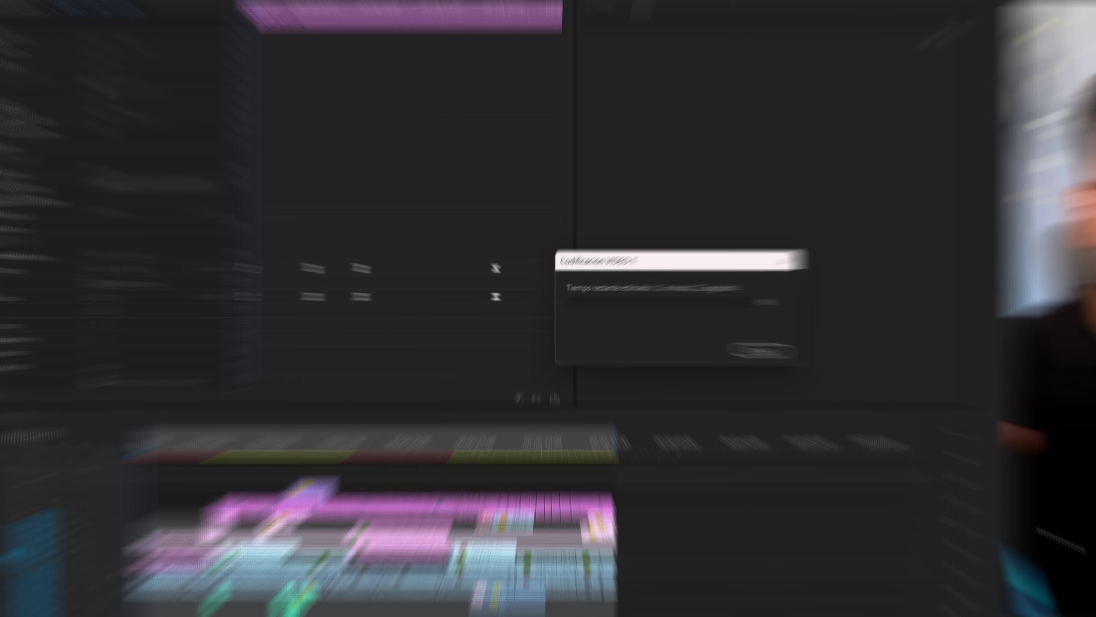